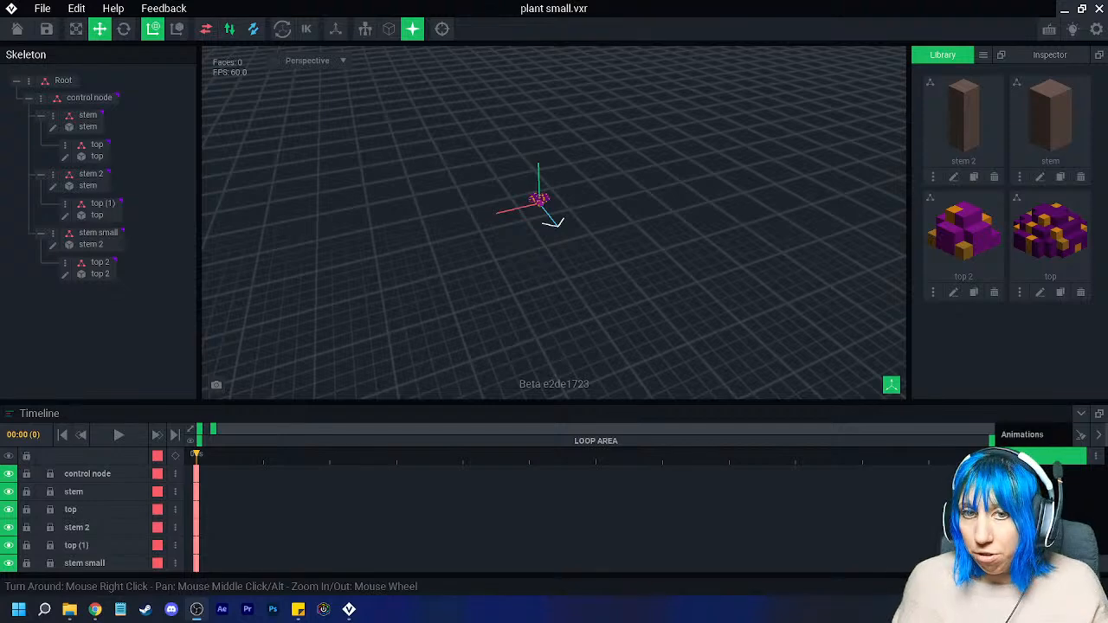
# - Examine the purple and orange mushroom plant from several angles
pyautogui.moveTo(482, 216); pyautogui.dragTo(527, 216, button='right')
pyautogui.scroll(5, 522, 217)
pyautogui.scroll(2, 606, 250)
pyautogui.moveTo(629, 250); pyautogui.dragTo(554, 277, button='right')
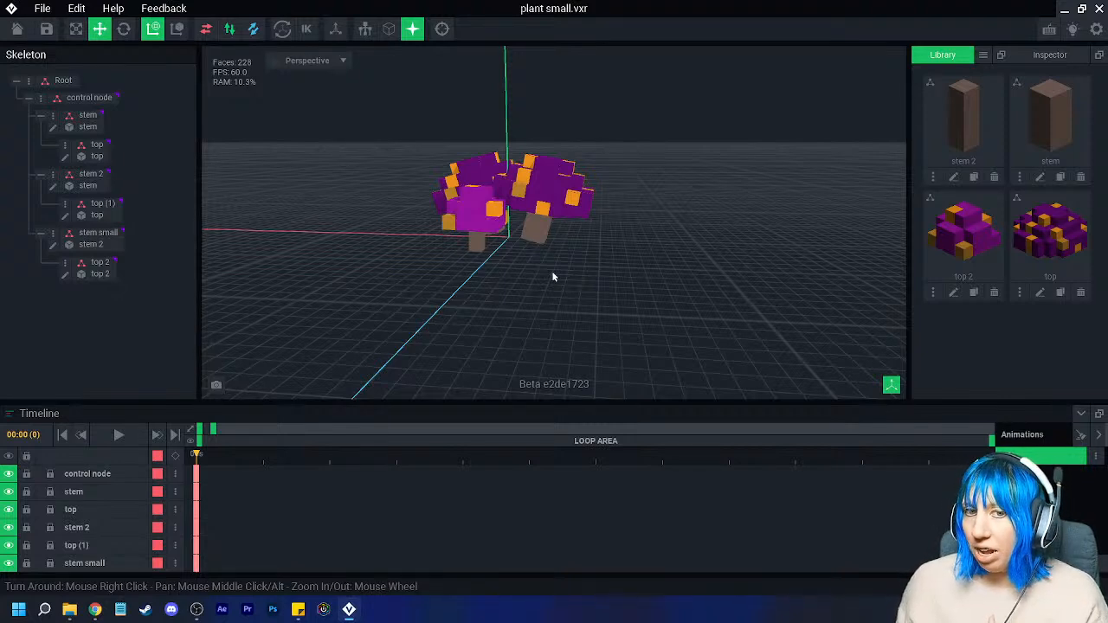
pyautogui.click(517, 232)
pyautogui.moveTo(517, 232)
pyautogui.mouseDown(button='right')
pyautogui.moveTo(495, 217)
pyautogui.moveTo(501, 226)
pyautogui.mouseUp(button='right')
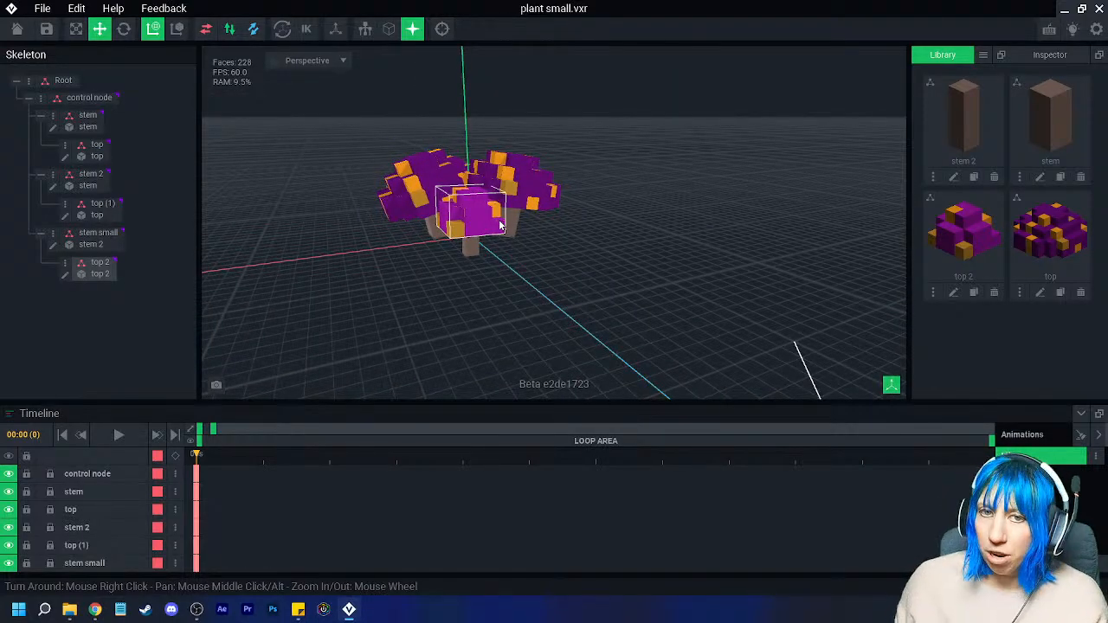
pyautogui.click(493, 276)
pyautogui.moveTo(493, 275); pyautogui.dragTo(484, 275, button='right')
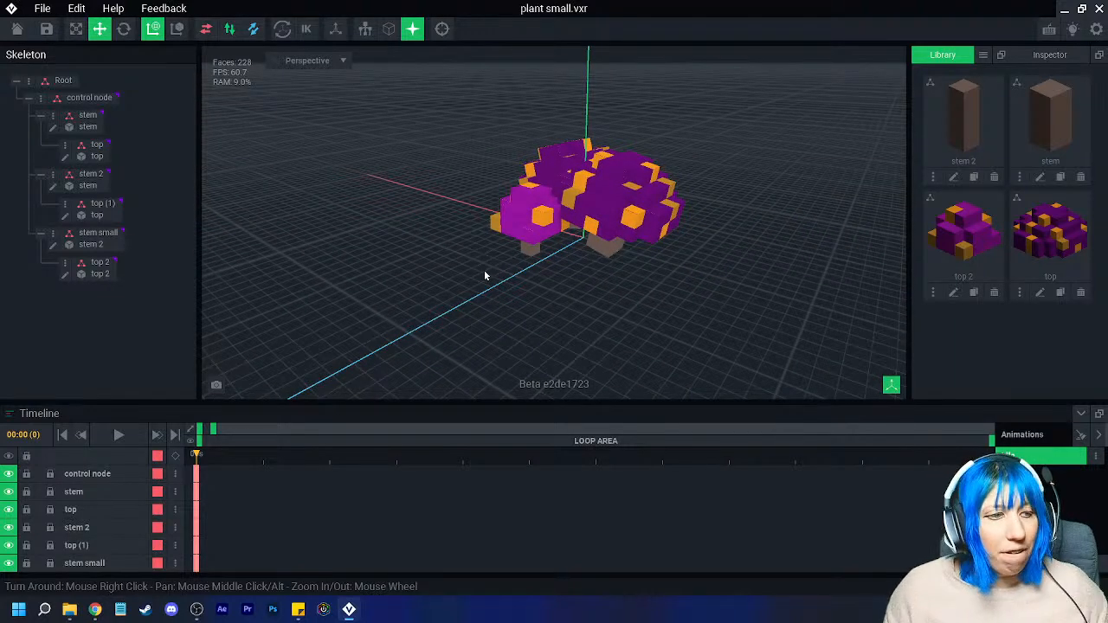
pyautogui.moveTo(485, 275); pyautogui.dragTo(490, 262, button='right')
pyautogui.scroll(2, 489, 279)
pyautogui.click(490, 280)
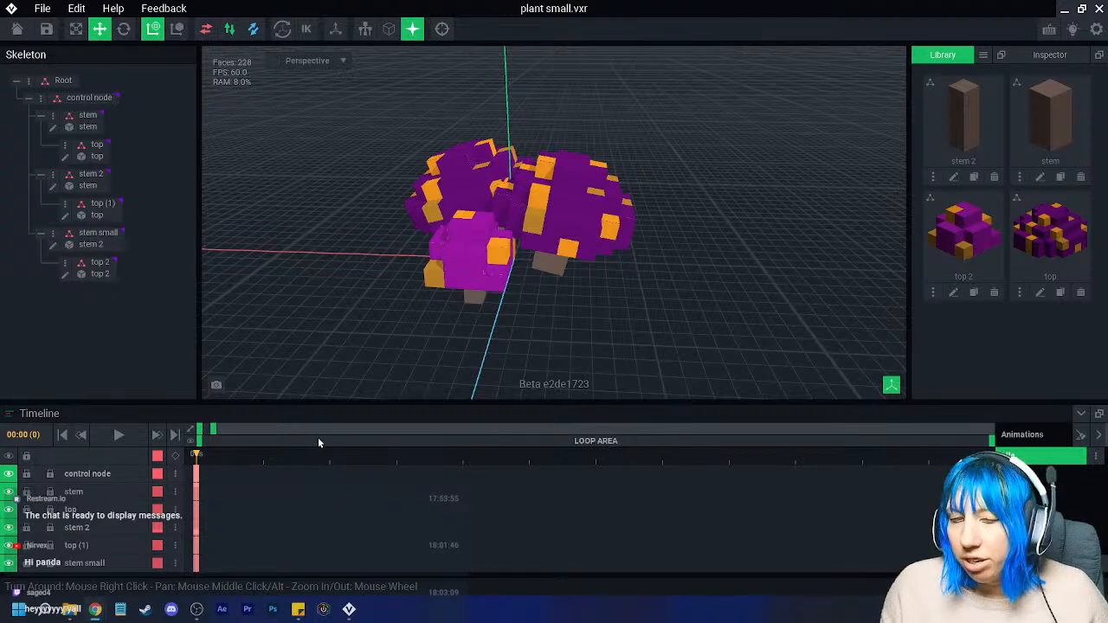
pyautogui.moveTo(321, 331); pyautogui.dragTo(271, 380, button='right')
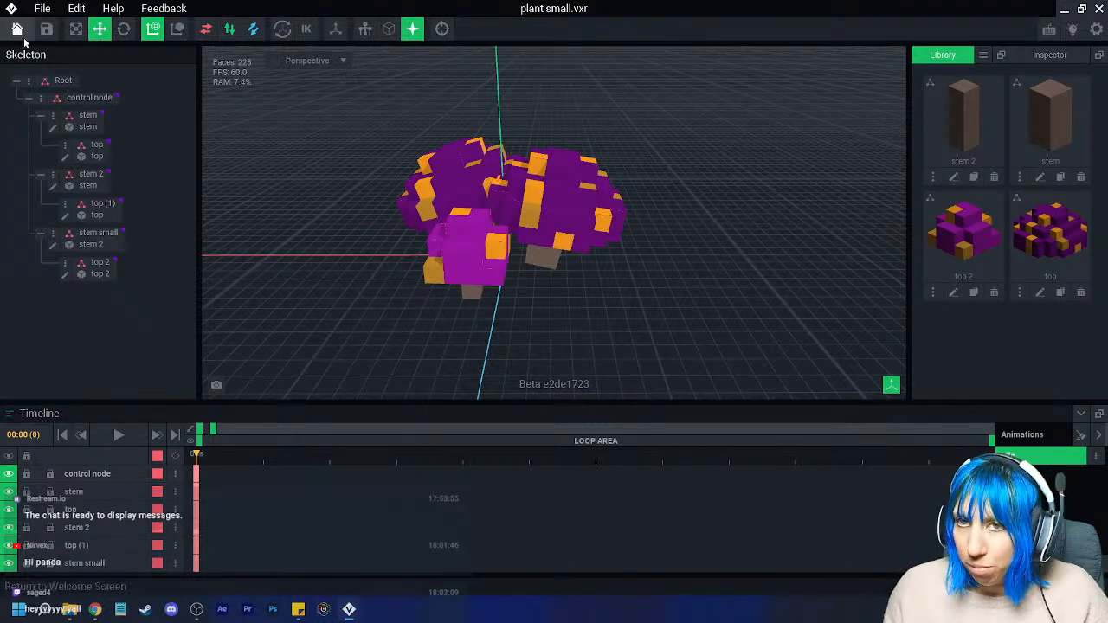
# - Save and reopen the plant small rig and inspect its mushroom tops up close
pyautogui.click(11, 8)
pyautogui.click(391, 232)
pyautogui.click(263, 247)
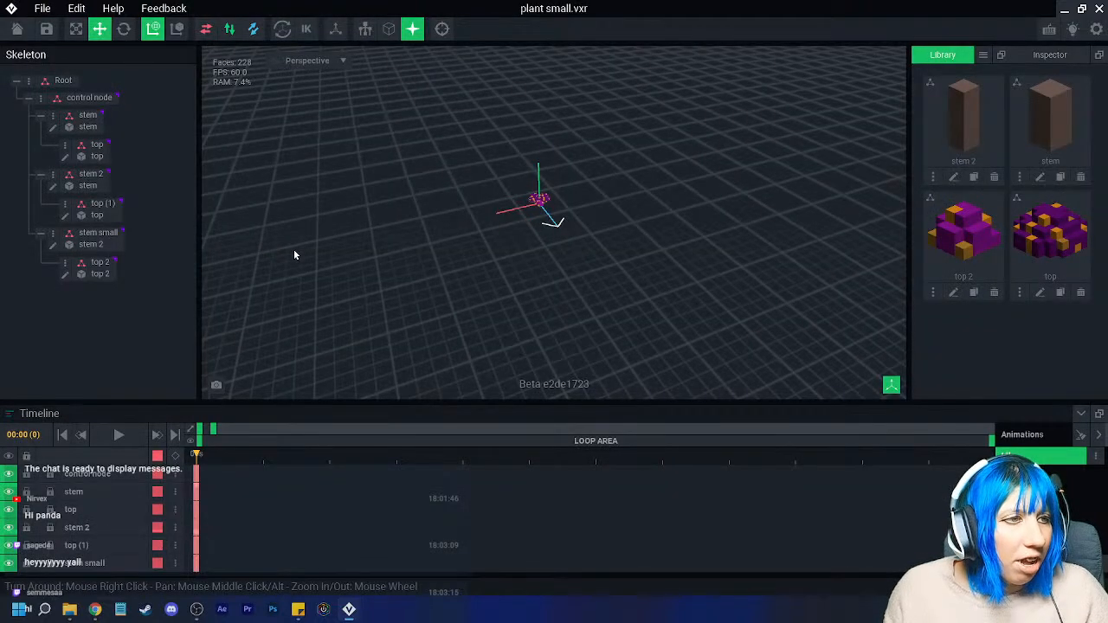
pyautogui.moveTo(587, 267); pyautogui.dragTo(573, 284, button='right')
pyautogui.scroll(3, 564, 248)
pyautogui.scroll(4, 572, 272)
pyautogui.scroll(2, 572, 284)
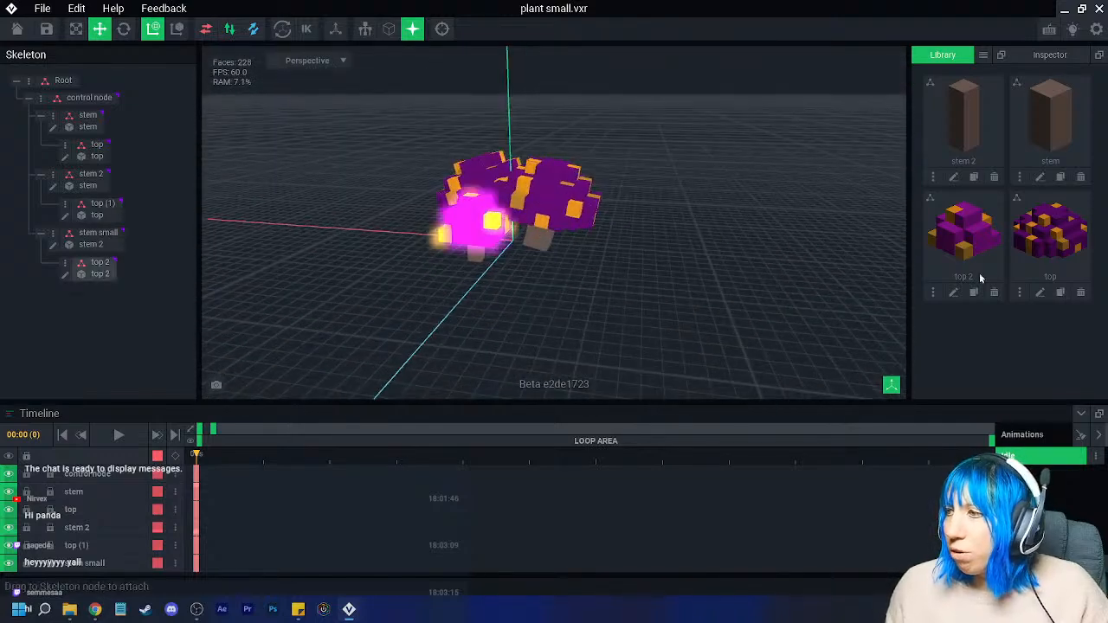
pyautogui.click(549, 212)
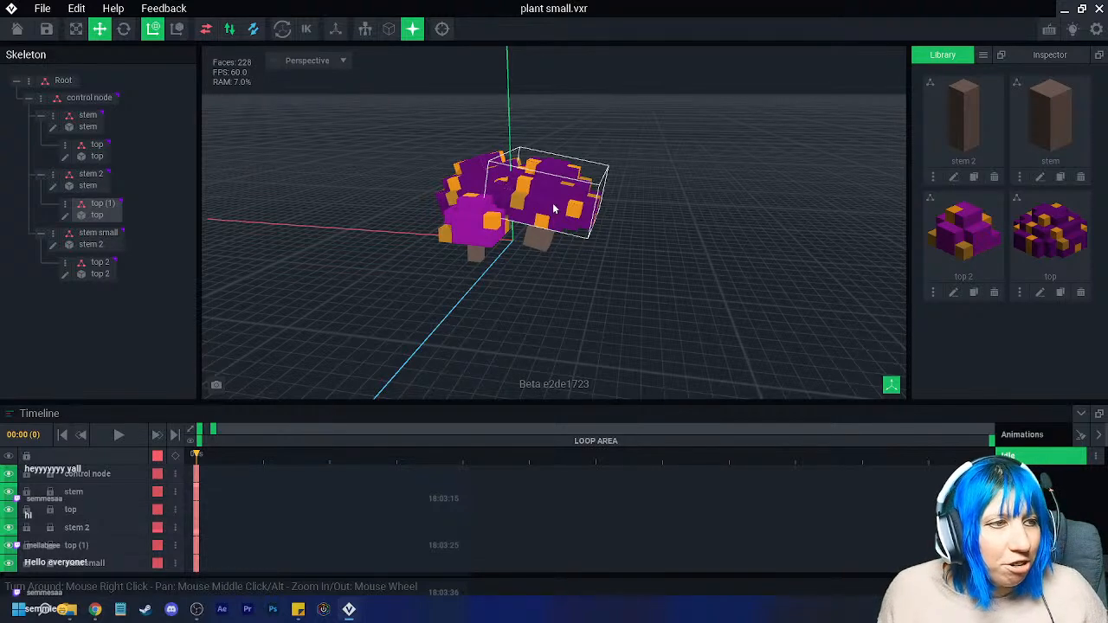
pyautogui.click(406, 269)
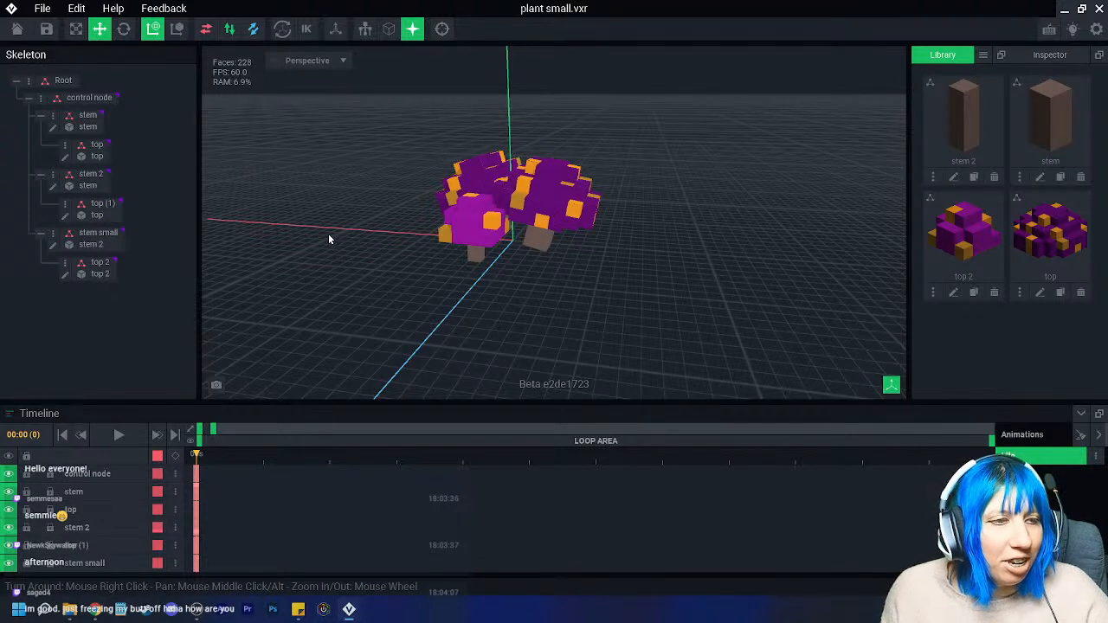
# - Save and close the plant small rig and create a new Animator asset named plant small 2 in the plants folder
pyautogui.click(19, 30)
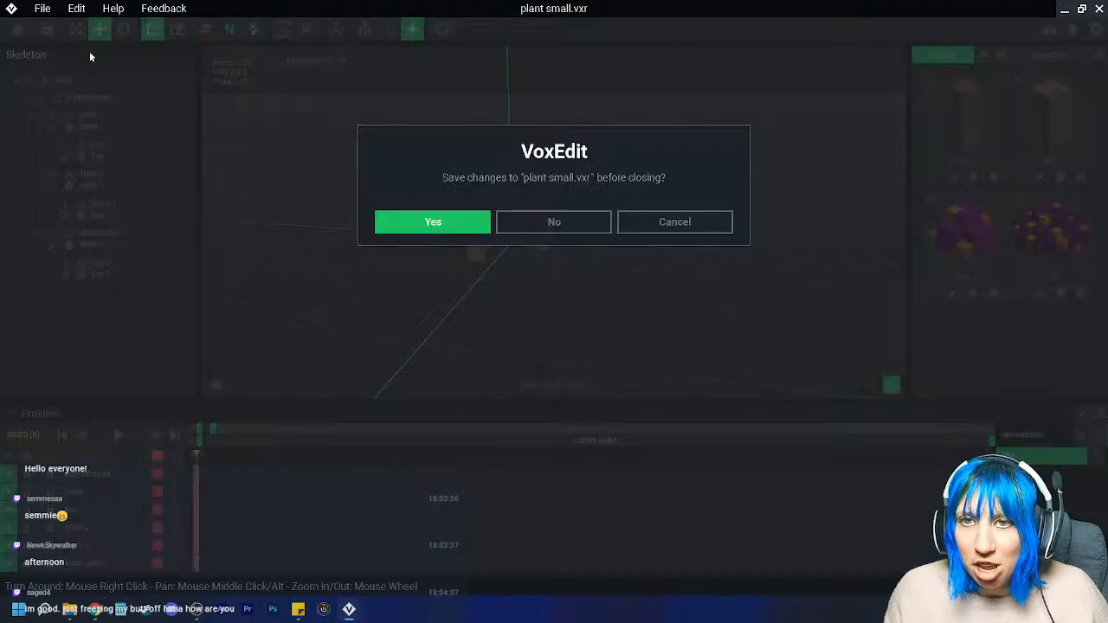
pyautogui.click(435, 222)
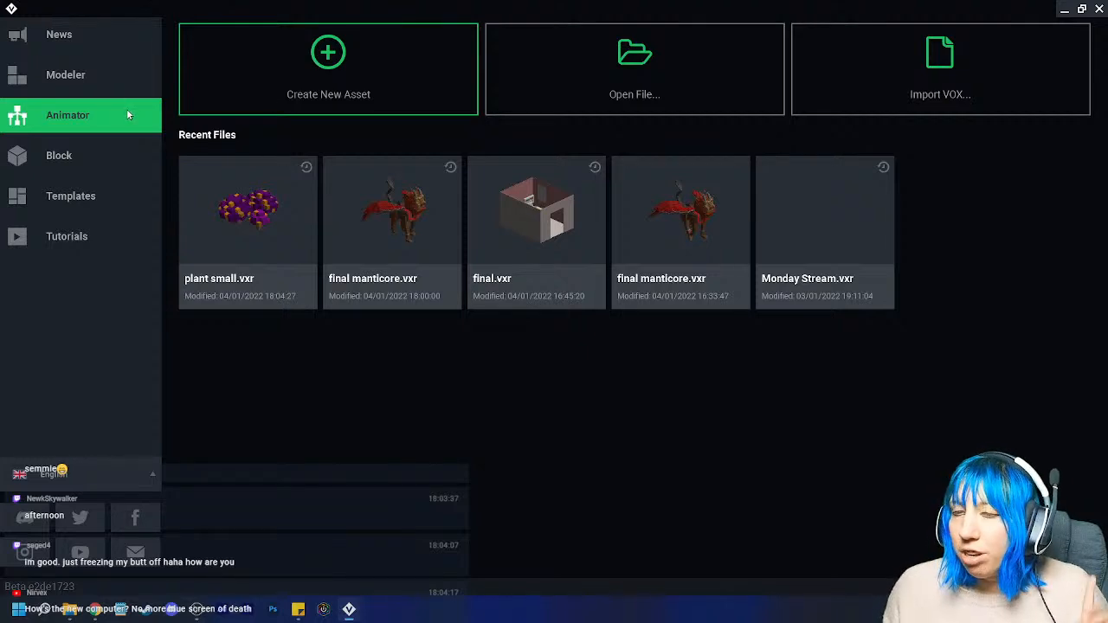
pyautogui.click(345, 91)
pyautogui.click(710, 133)
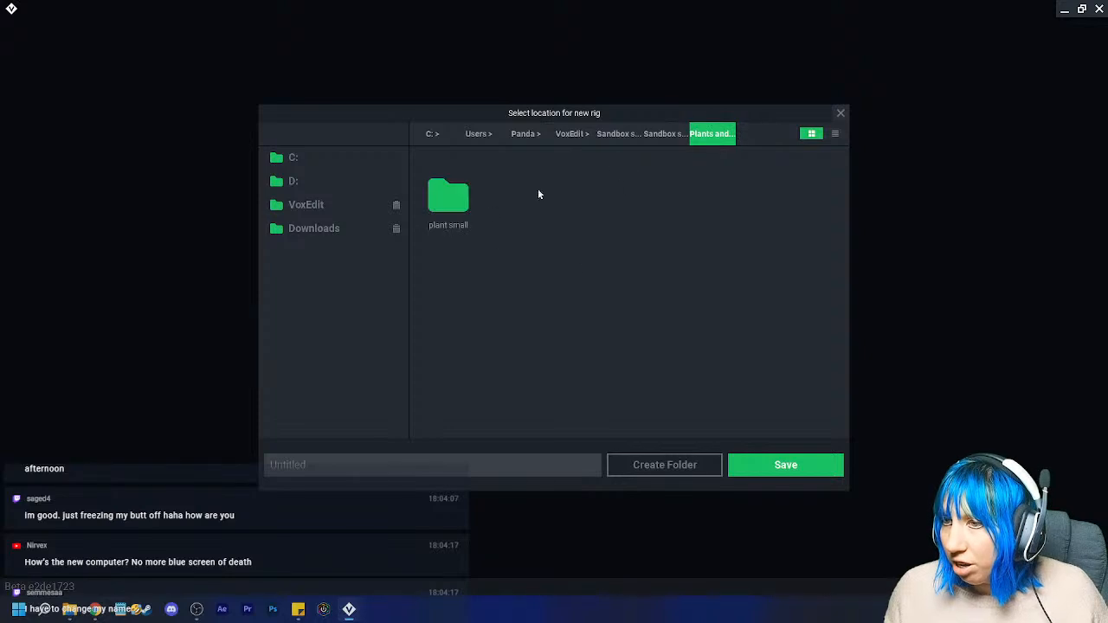
pyautogui.click(489, 468)
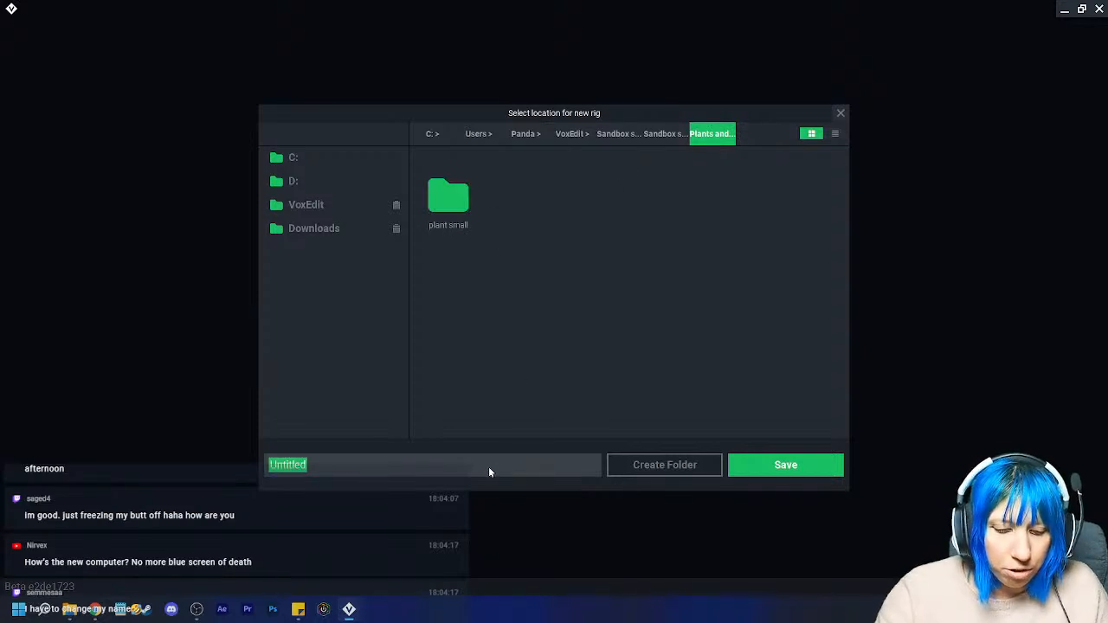
pyautogui.write('plant small')
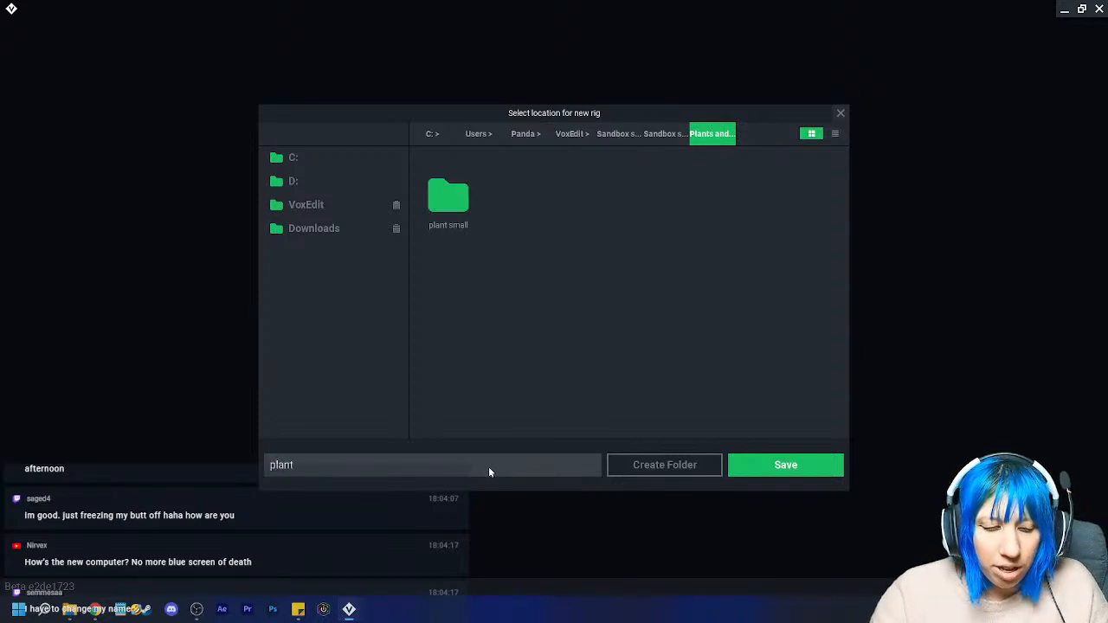
pyautogui.write(' 2')
pyautogui.press('Return')
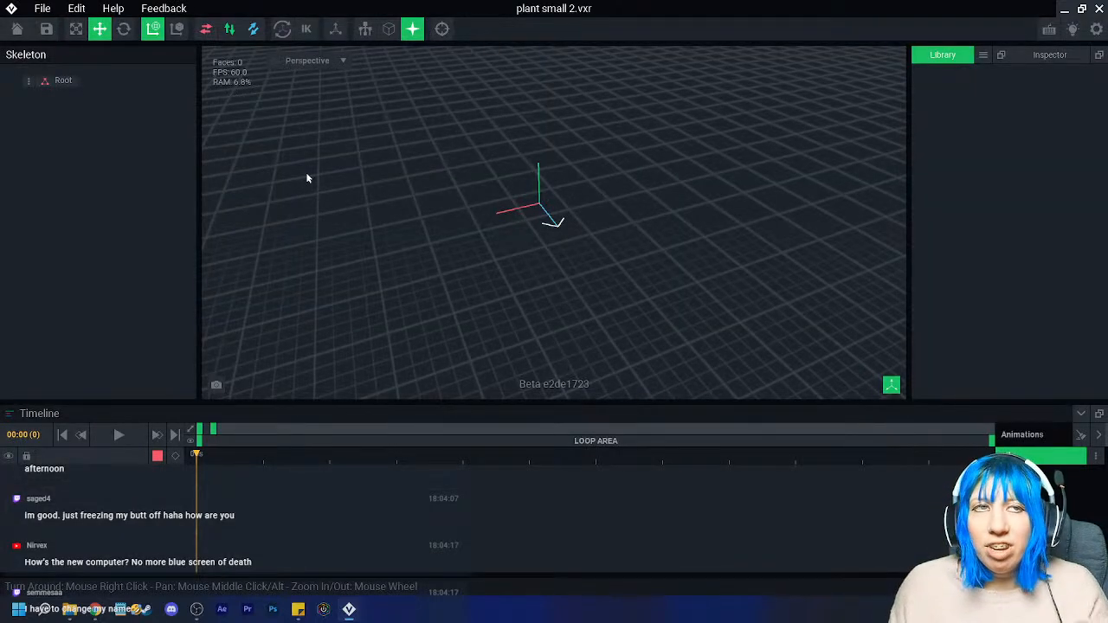
# - Save and close the new rig to view the asset templates, and return to plant small 2
pyautogui.scroll(5, 488, 205)
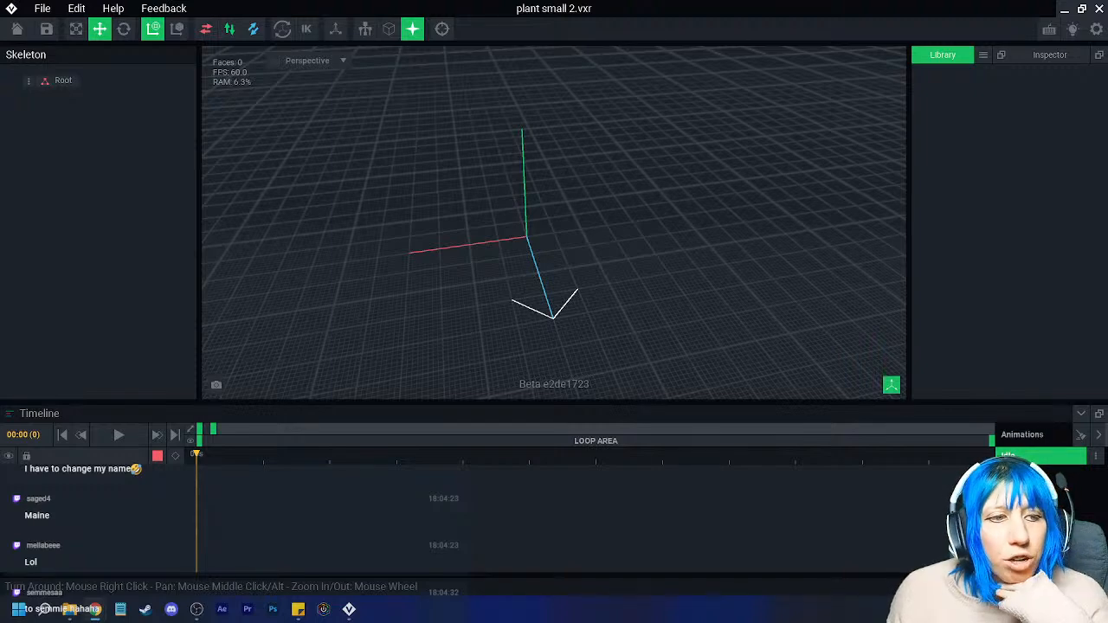
pyautogui.click(18, 29)
pyautogui.click(434, 216)
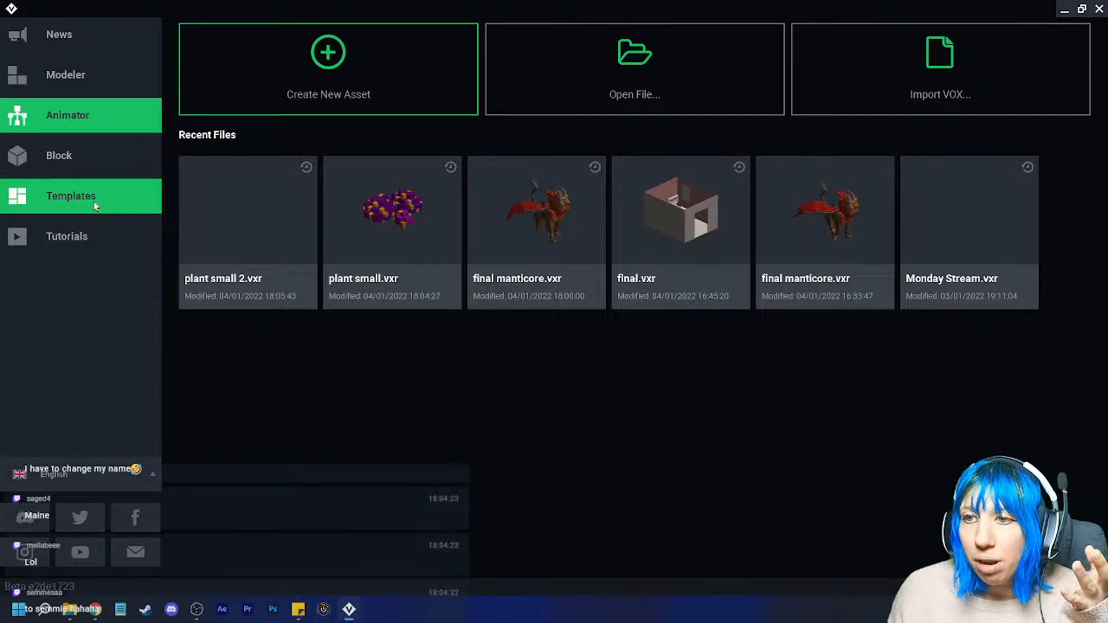
pyautogui.click(95, 206)
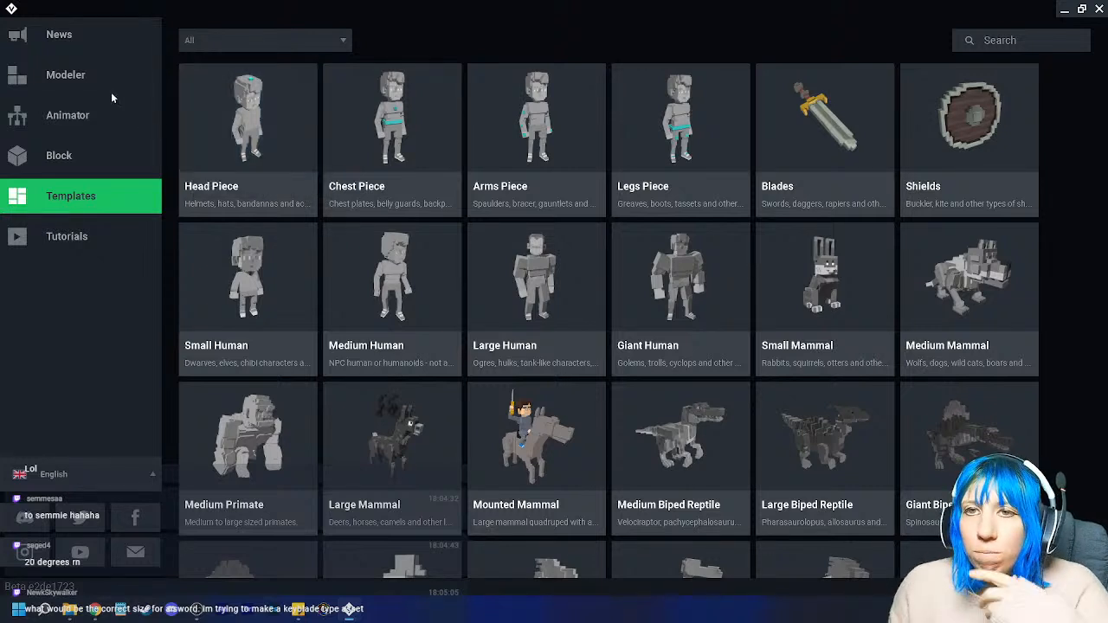
pyautogui.click(104, 115)
pyautogui.click(242, 224)
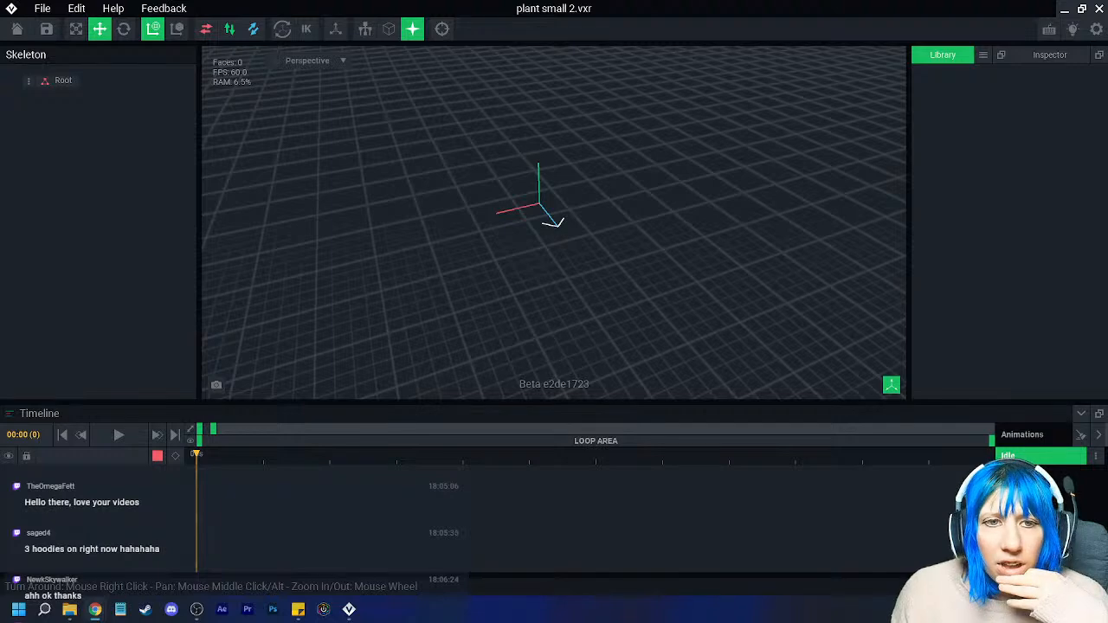
pyautogui.moveTo(418, 286); pyautogui.dragTo(497, 260, button='right')
pyautogui.scroll(3, 497, 260)
pyautogui.moveTo(497, 260); pyautogui.dragTo(412, 302, button='middle')
pyautogui.moveTo(500, 247); pyautogui.dragTo(483, 262, button='right')
pyautogui.scroll(2, 483, 262)
pyautogui.moveTo(483, 263); pyautogui.dragTo(505, 250, button='middle')
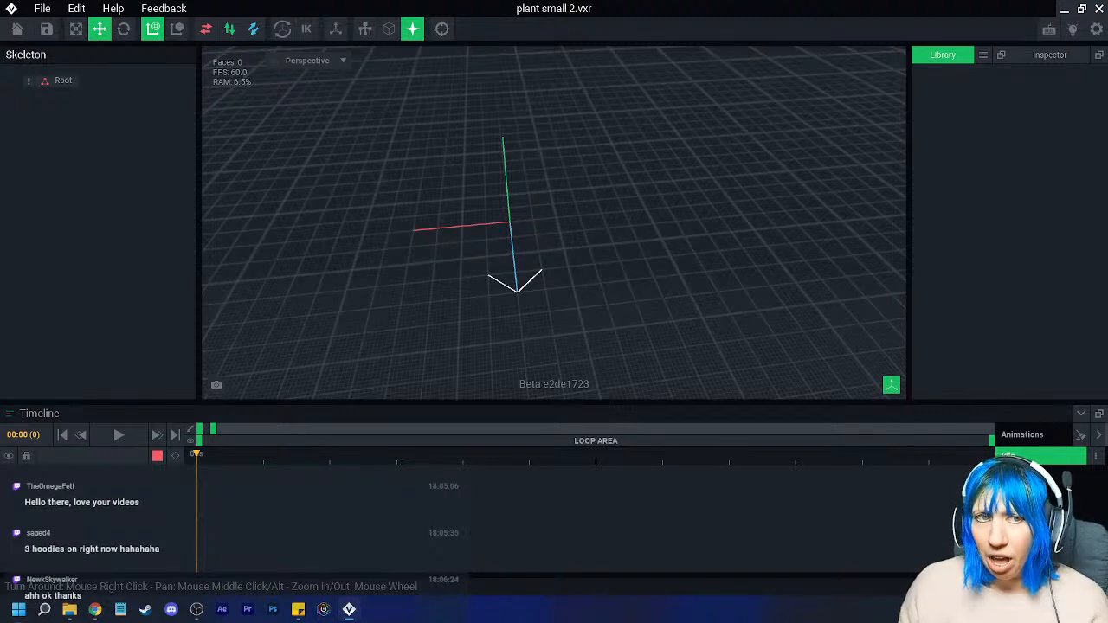
pyautogui.click(983, 54)
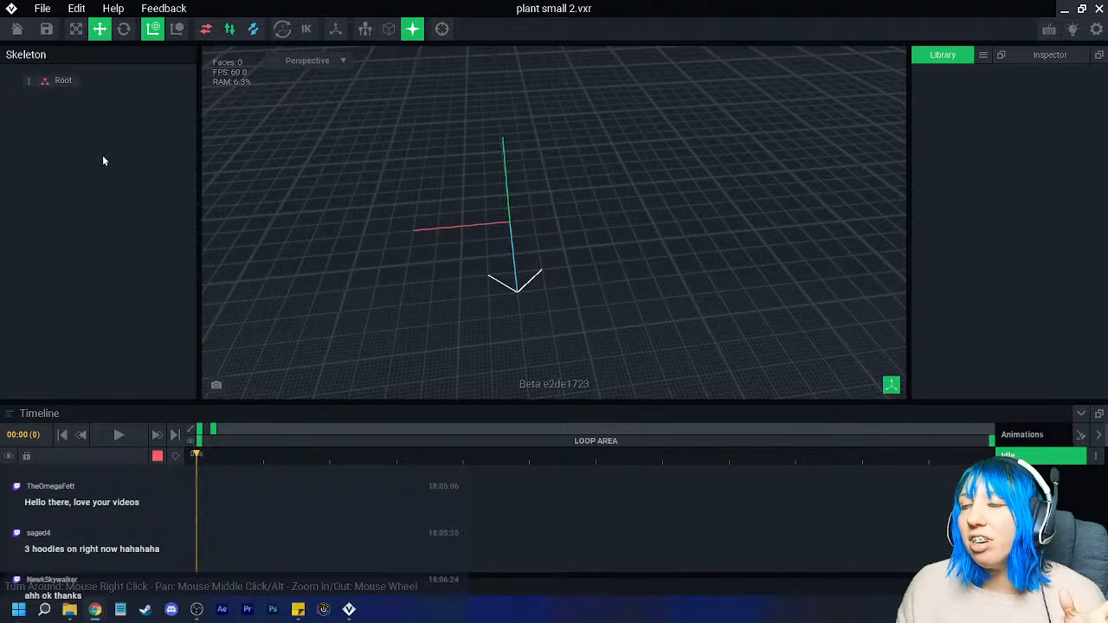
# - Save and close the empty rig, look at the Modeler start page, and reopen plant small 2
pyautogui.hotkey('ctrl', 'n')
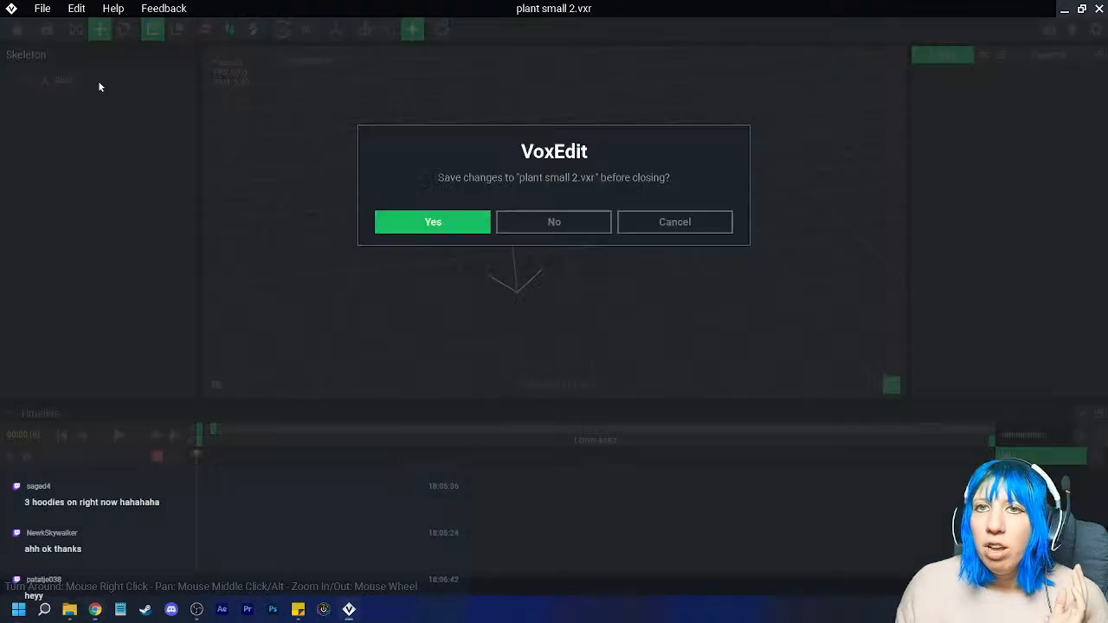
pyautogui.click(415, 225)
pyautogui.click(67, 82)
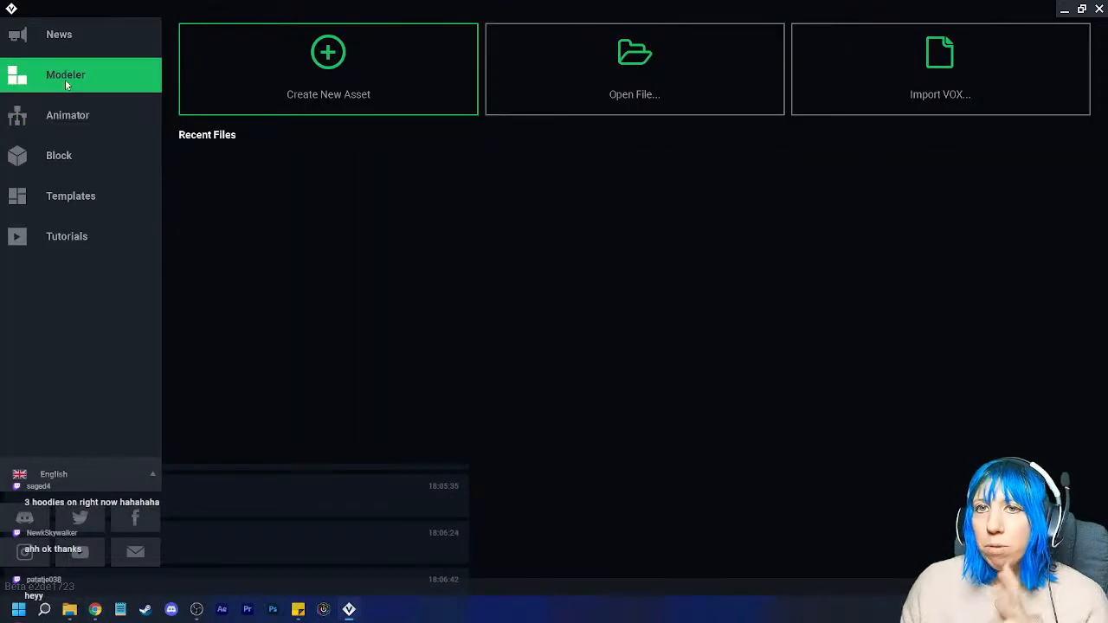
pyautogui.click(73, 116)
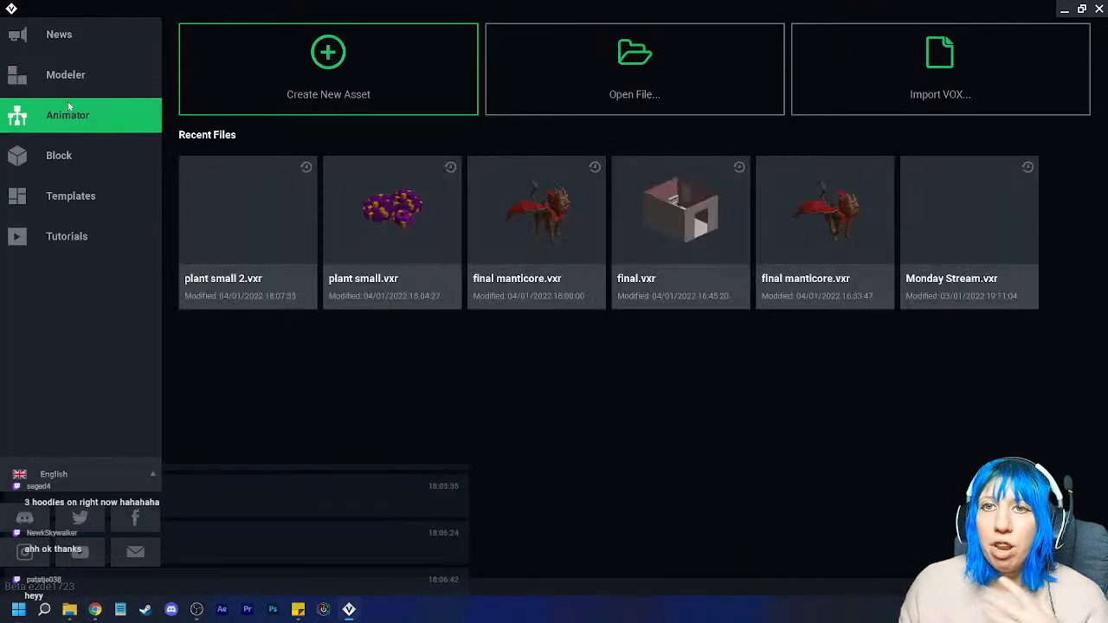
pyautogui.click(247, 221)
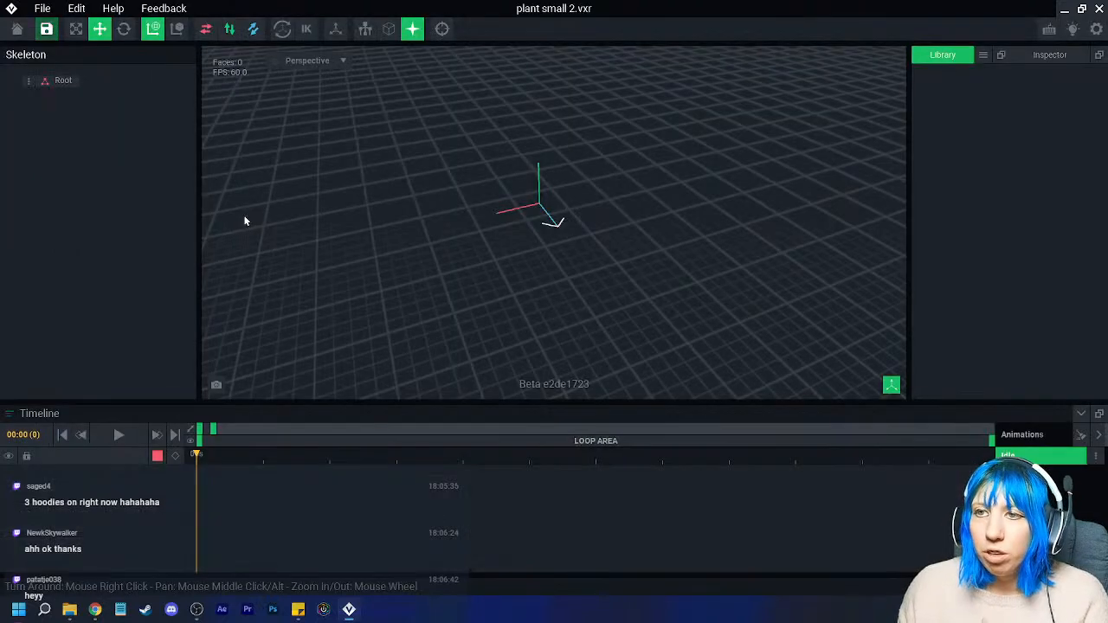
# - Add a node named control node under Root in the skeleton
pyautogui.click(28, 81)
pyautogui.click(66, 97)
pyautogui.write('con')
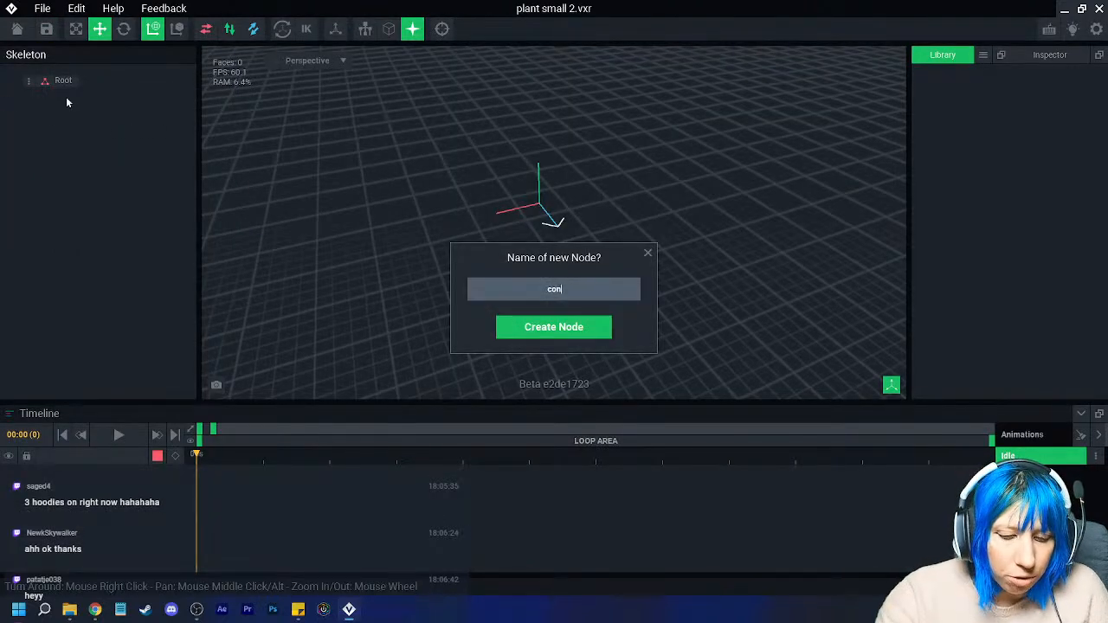
pyautogui.write('trol node')
pyautogui.press('Return')
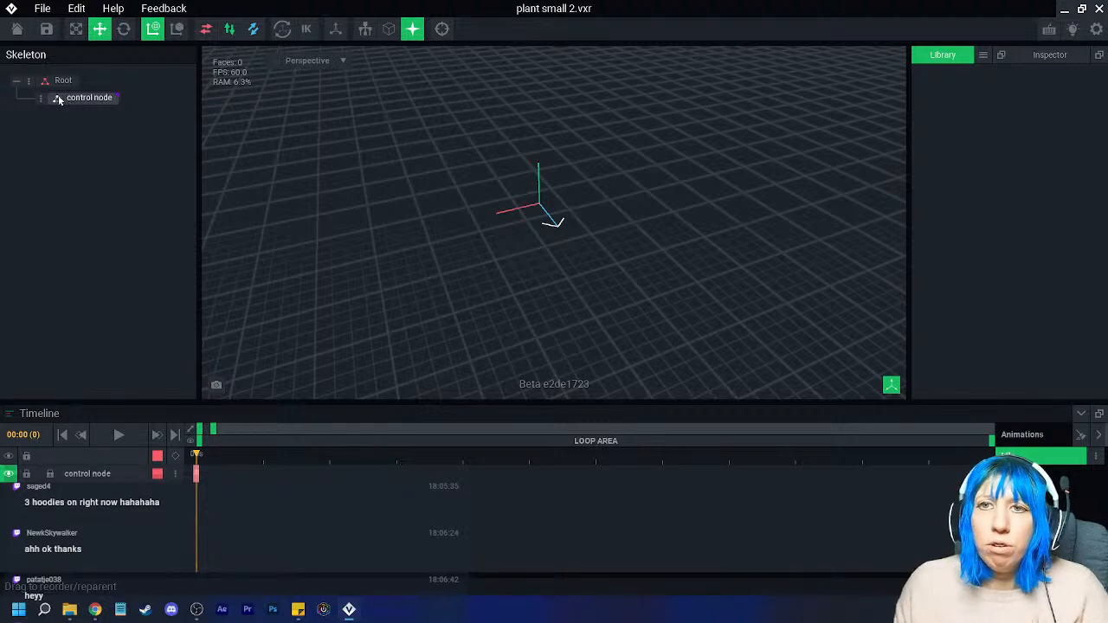
pyautogui.click(76, 102)
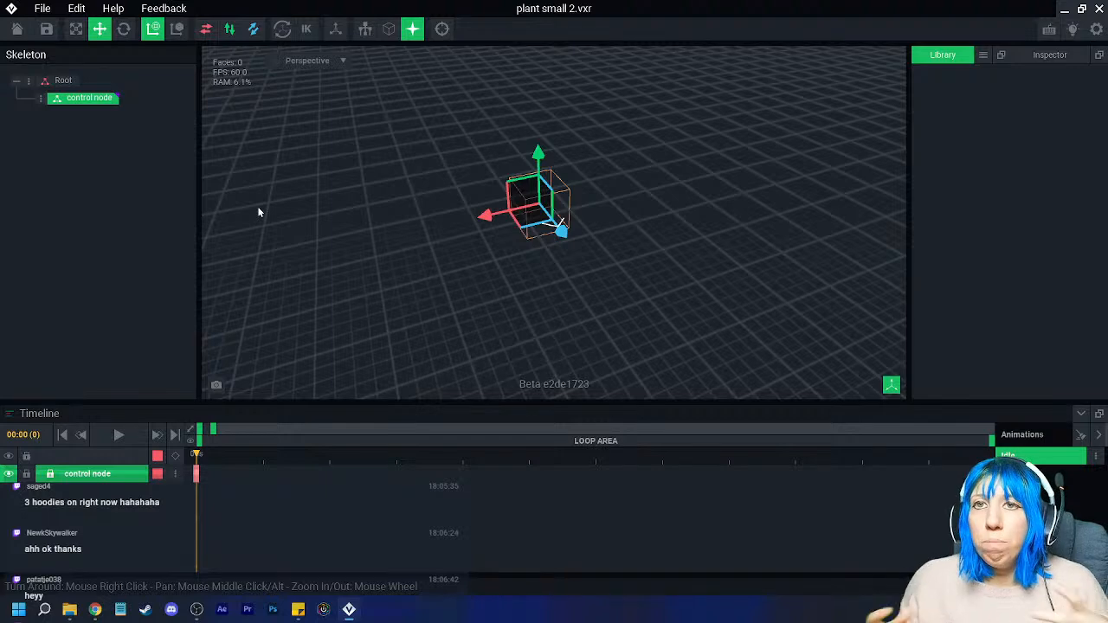
pyautogui.click(260, 98)
# - Create a new library model named stem
pyautogui.moveTo(260, 98); pyautogui.dragTo(589, 227, button='right')
pyautogui.click(984, 55)
pyautogui.click(1020, 114)
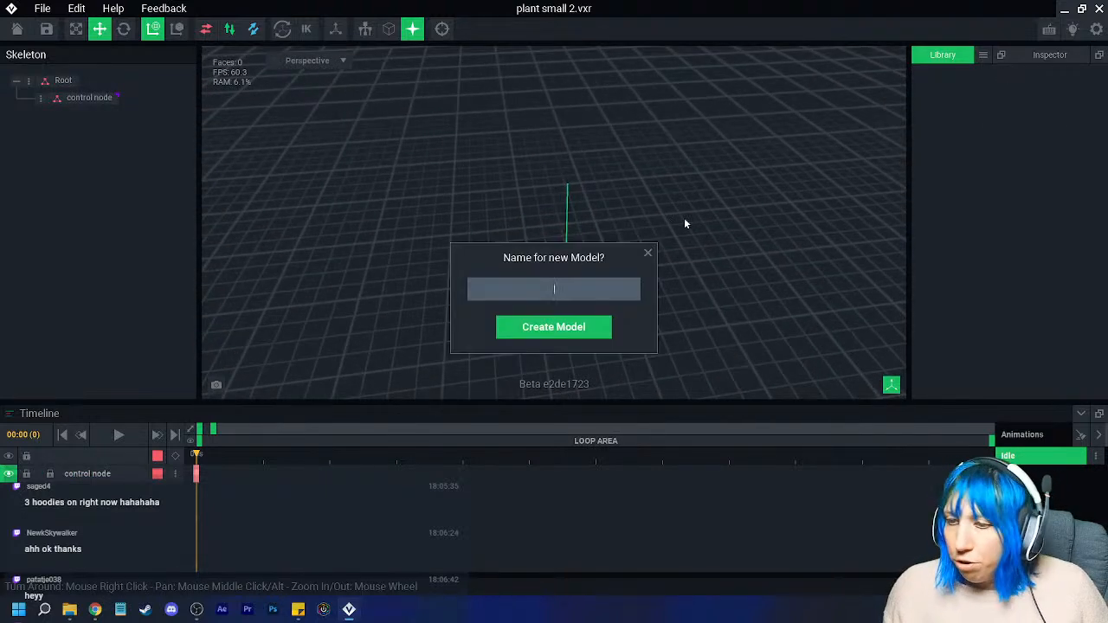
pyautogui.write('Leaf')
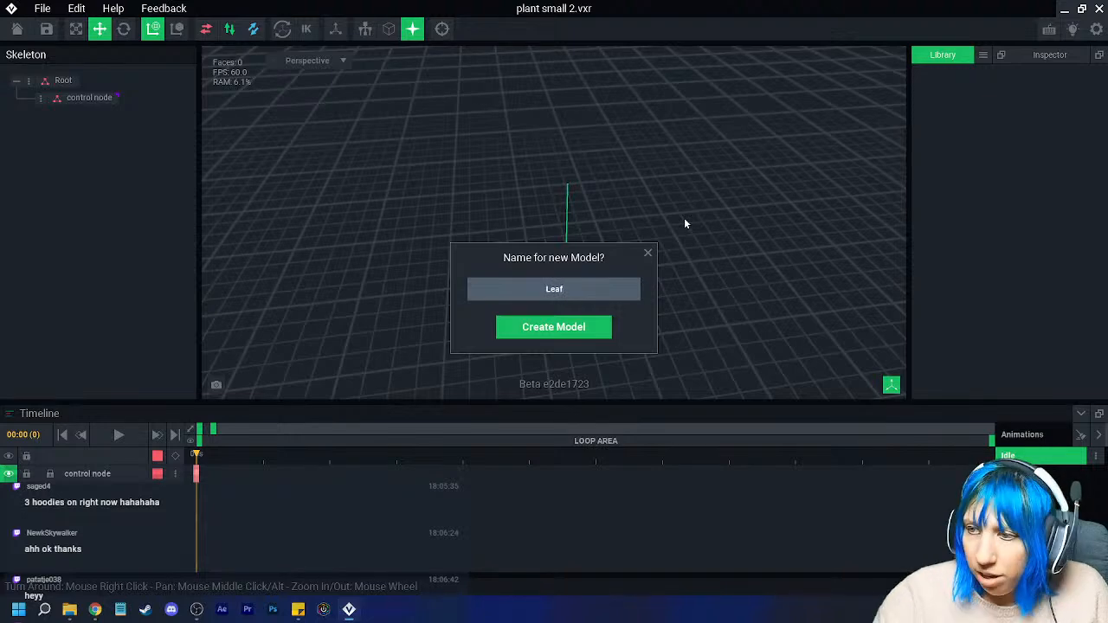
pyautogui.press('BackSpace')
pyautogui.press('BackSpace')
pyautogui.press('BackSpace')
pyautogui.press('BackSpace')
pyautogui.write('stem')
pyautogui.press('Return')
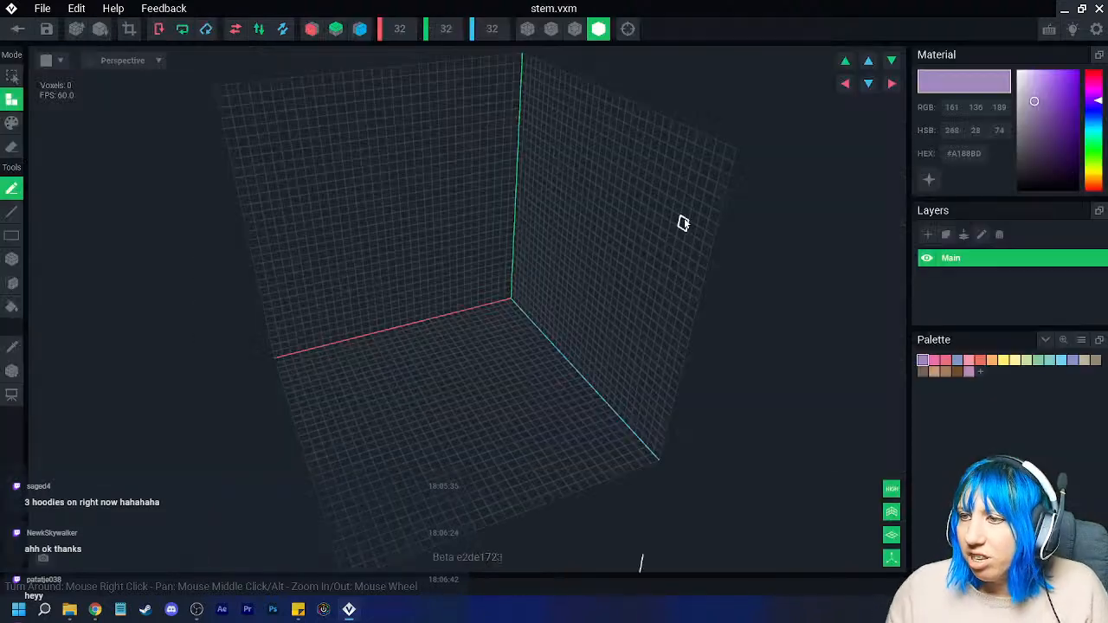
# - Load the VE - the sandbox extended PNG from the VE_PAL folder in Downloads as the model's colour palette
pyautogui.click(1081, 339)
pyautogui.click(1044, 370)
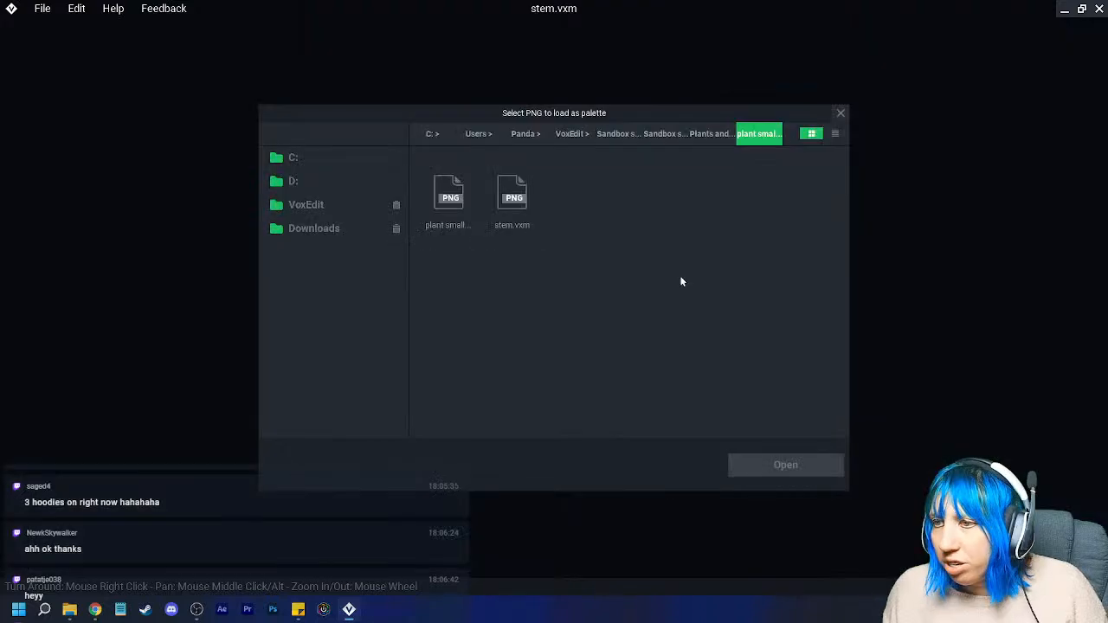
pyautogui.click(329, 228)
pyautogui.doubleClick(515, 192)
pyautogui.doubleClick(520, 192)
pyautogui.doubleClick(573, 193)
pyautogui.click(576, 194)
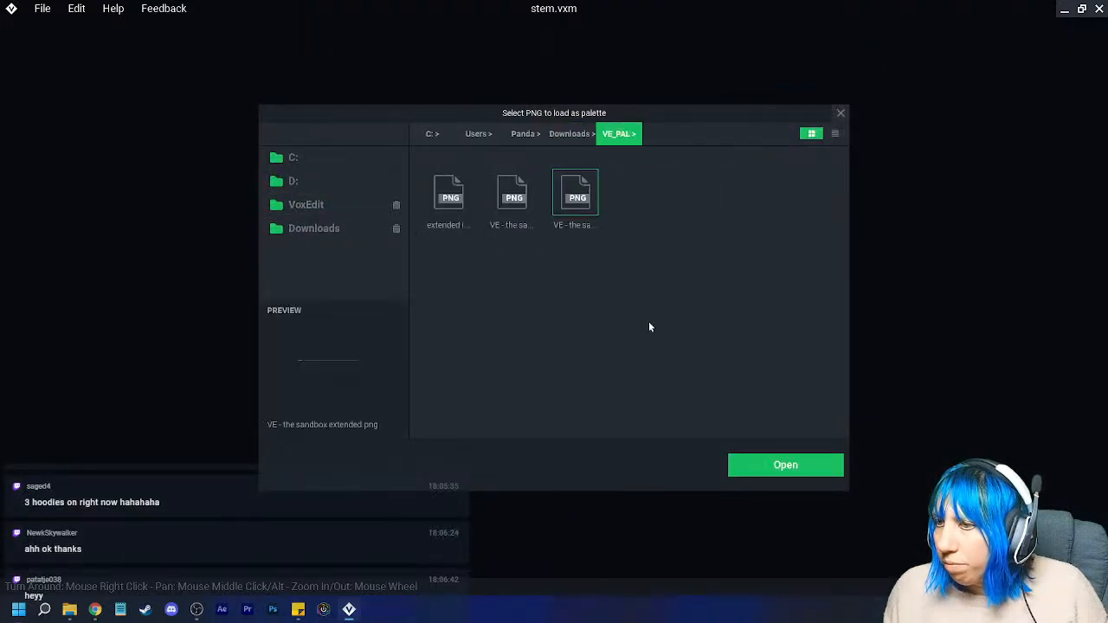
pyautogui.click(785, 465)
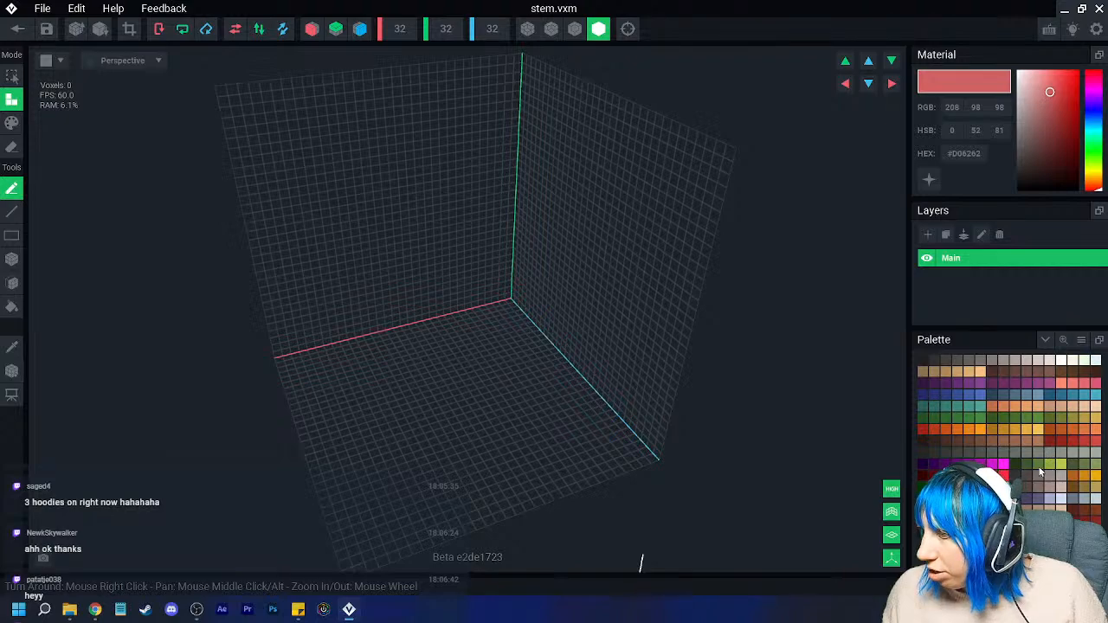
# - Build a one-voxel-wide, four-voxel-tall column in olive green #68784C and crop the stem model's volume to it
pyautogui.click(1084, 464)
pyautogui.moveTo(658, 407); pyautogui.dragTo(440, 391, button='right')
pyautogui.click(439, 391)
pyautogui.moveTo(329, 395); pyautogui.dragTo(346, 366, button='right')
pyautogui.click(362, 345)
pyautogui.click(363, 333)
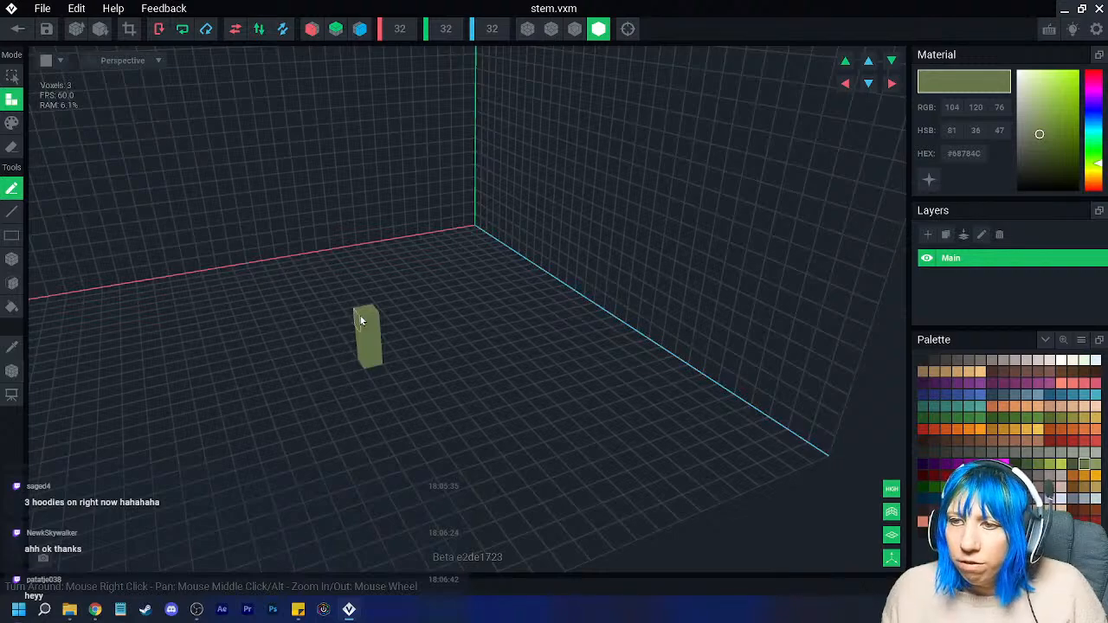
pyautogui.moveTo(235, 199); pyautogui.dragTo(369, 373, button='right')
pyautogui.click(372, 338)
pyautogui.moveTo(382, 323); pyautogui.dragTo(371, 304, button='right')
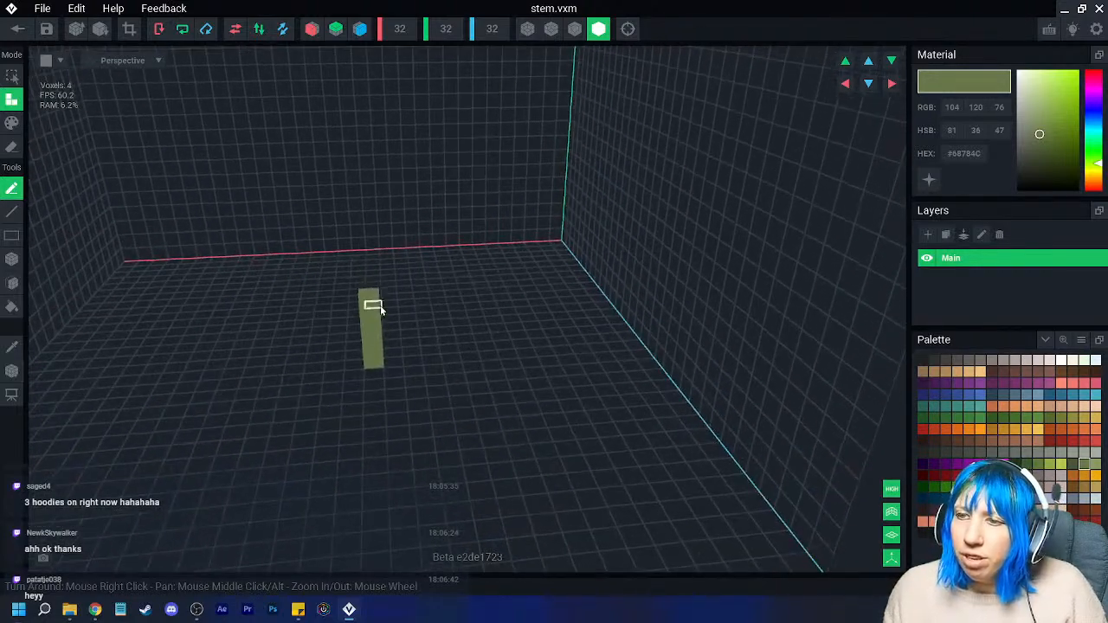
pyautogui.click(130, 29)
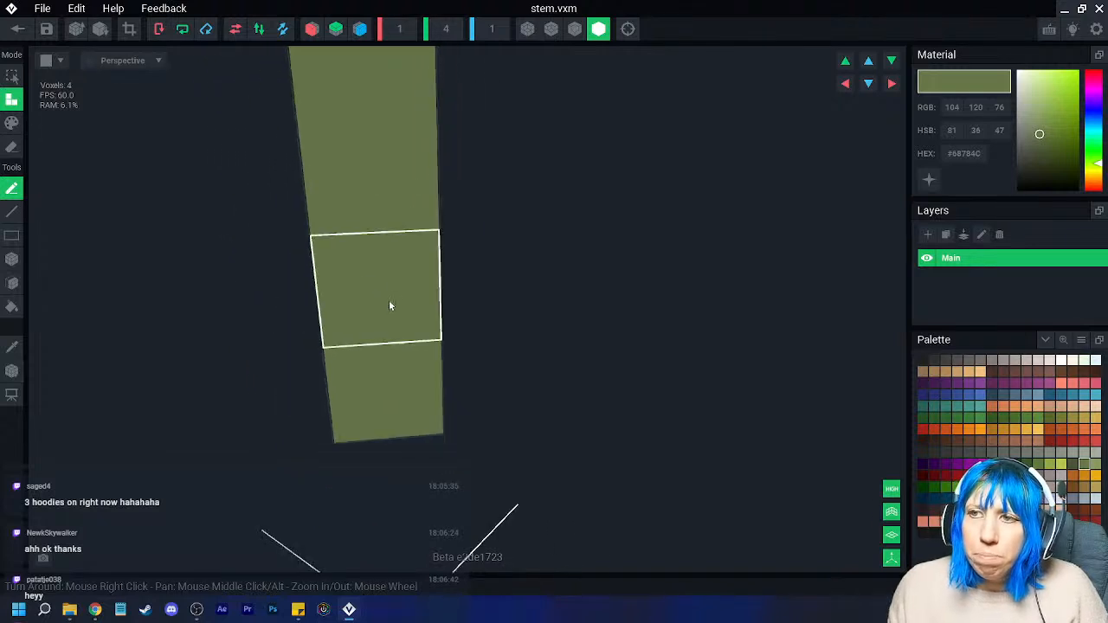
# - Set the stem's pivot to its bottom centre, and save and close the model
pyautogui.click(11, 371)
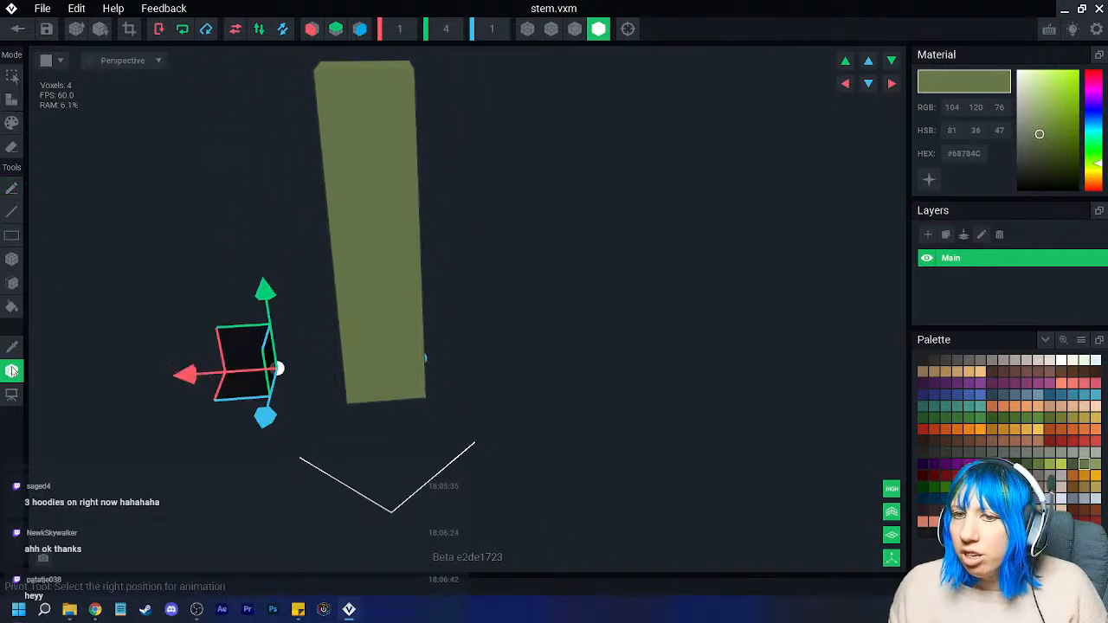
pyautogui.click(35, 380)
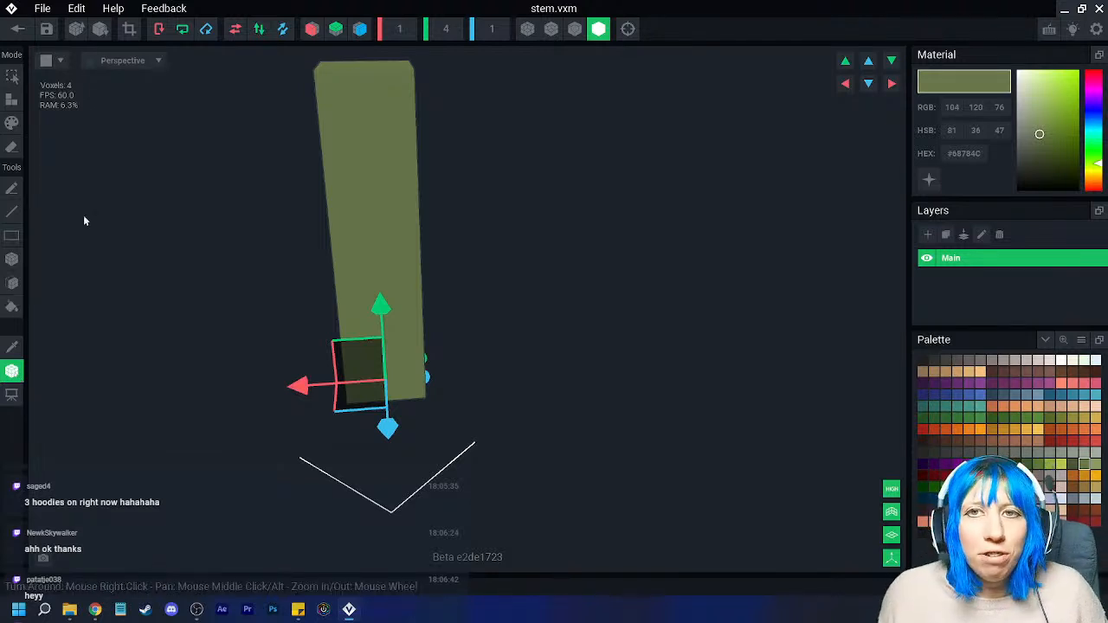
pyautogui.click(19, 29)
pyautogui.click(438, 220)
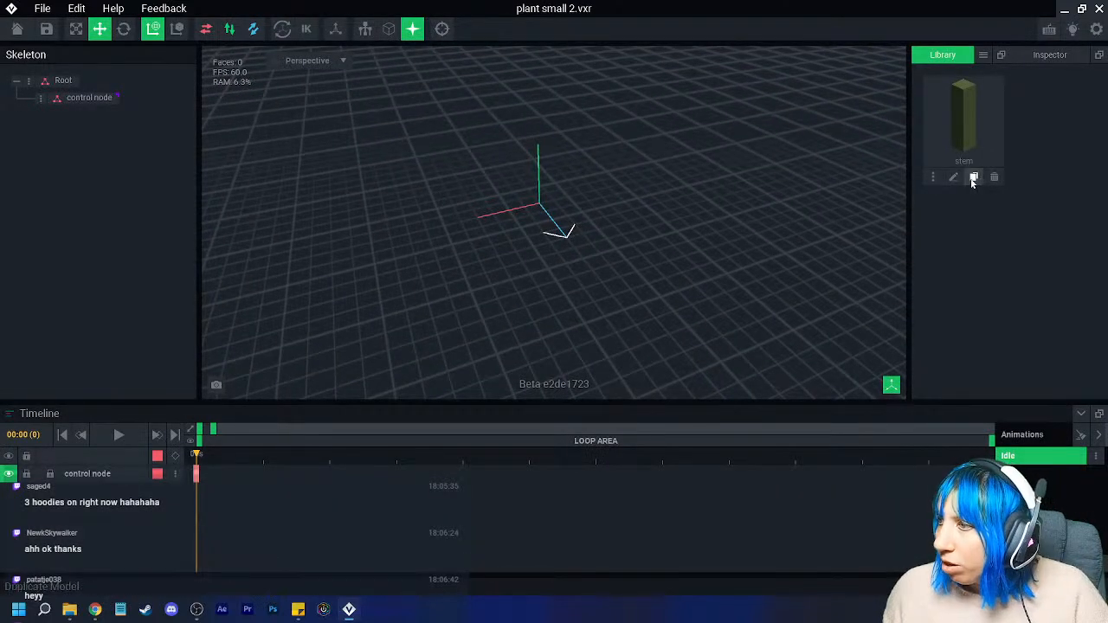
# - Clone the stem model in the library as stem 2
pyautogui.click(974, 178)
pyautogui.write('stem 2')
pyautogui.press('Return')
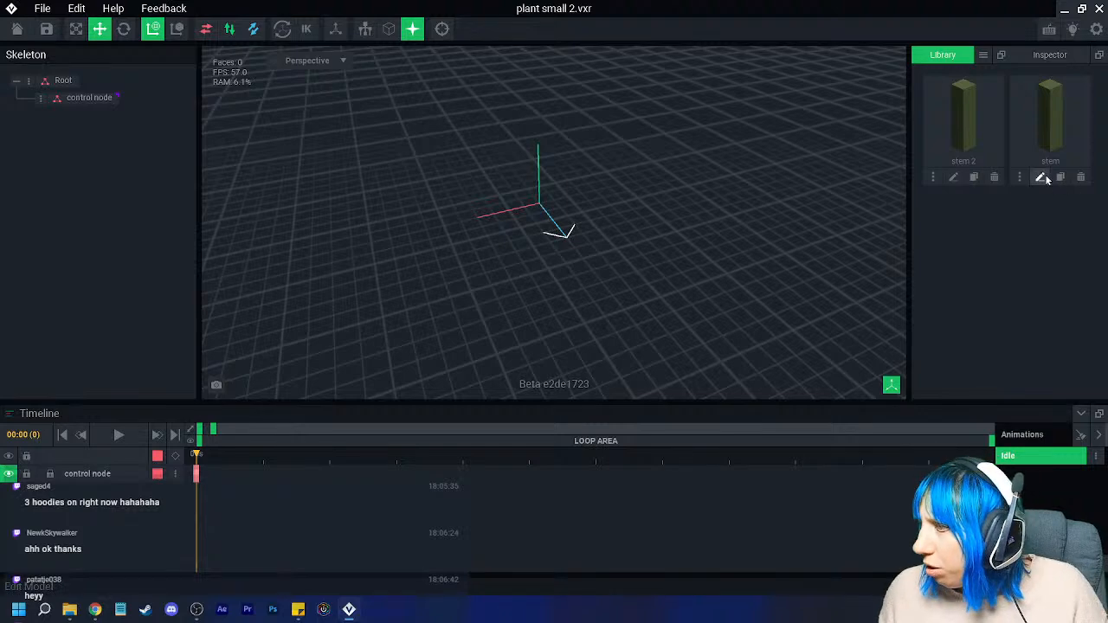
# - Shorten stem 2 by erasing two voxels and crop its volume to the remaining two
pyautogui.click(954, 177)
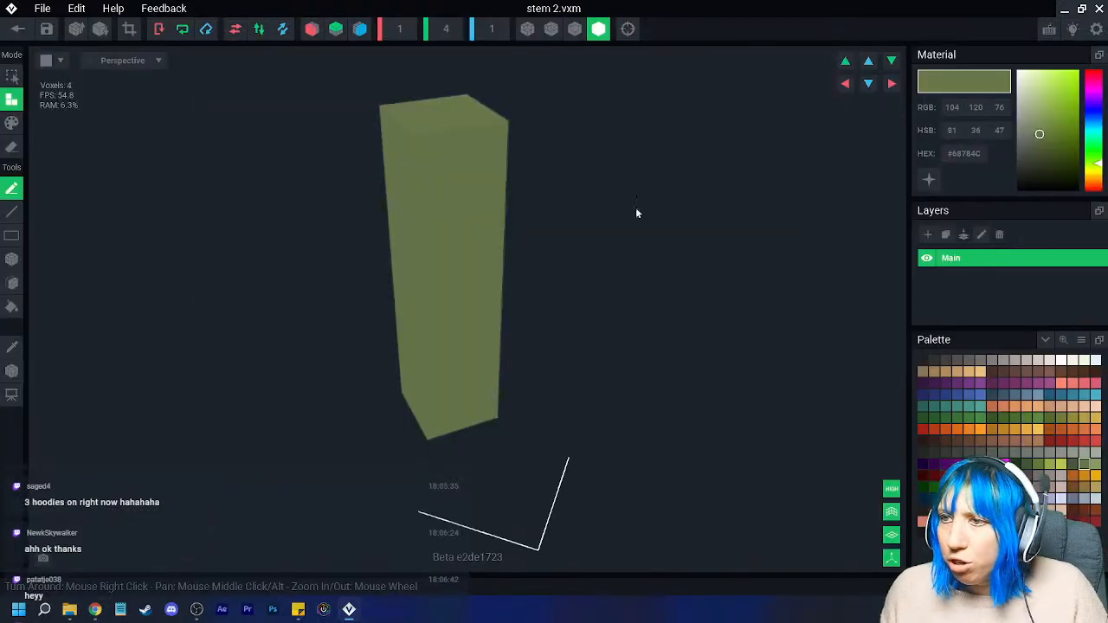
pyautogui.click(12, 147)
pyautogui.click(426, 189)
pyautogui.click(129, 28)
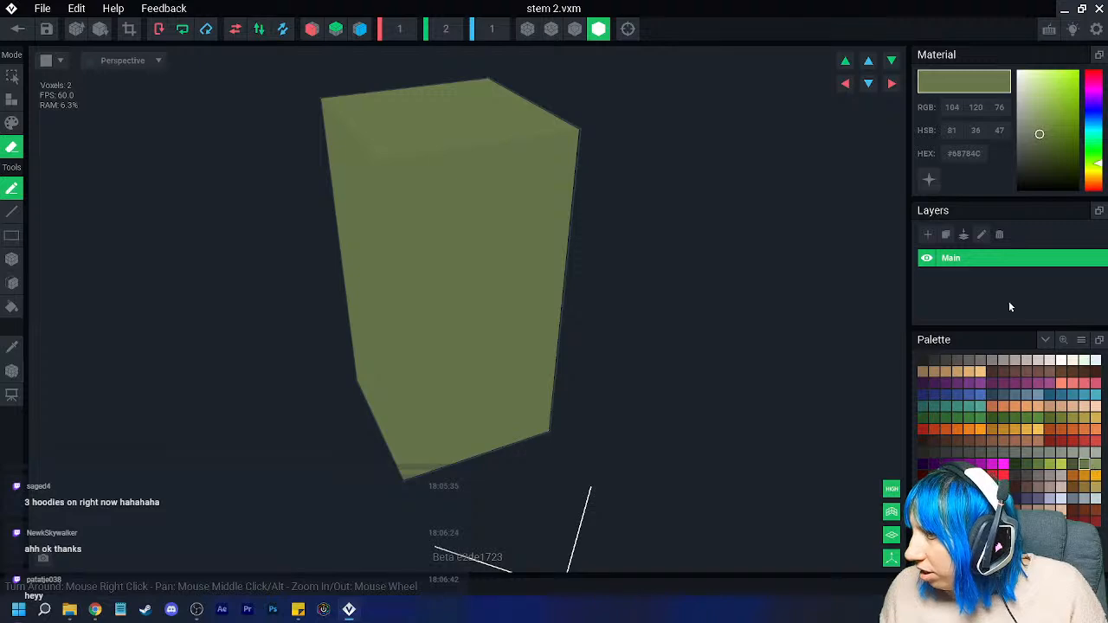
# - Darken stem 2's green to #57673B, and save and close the model
pyautogui.moveTo(1040, 135); pyautogui.dragTo(1043, 140)
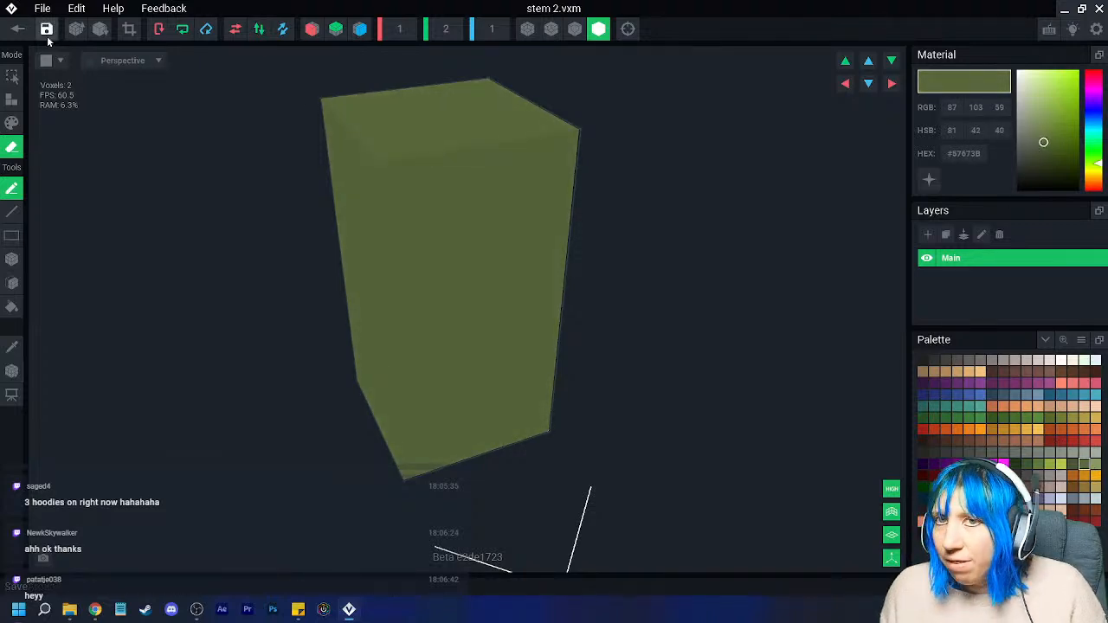
pyautogui.click(18, 28)
pyautogui.click(466, 226)
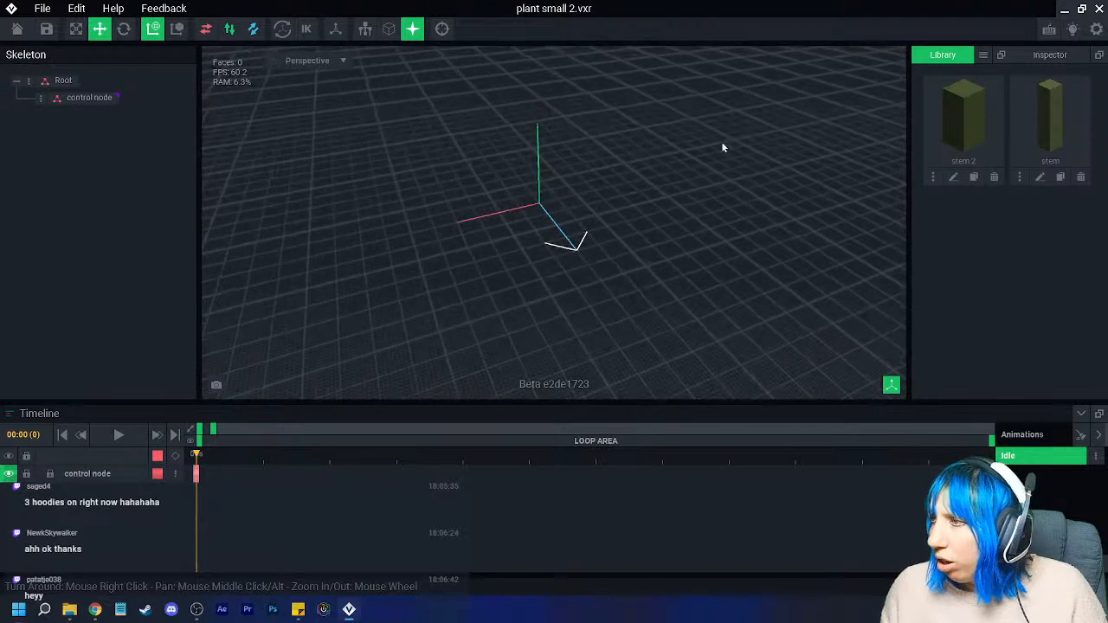
# - Create a new library model named leaf
pyautogui.click(983, 55)
pyautogui.click(1001, 66)
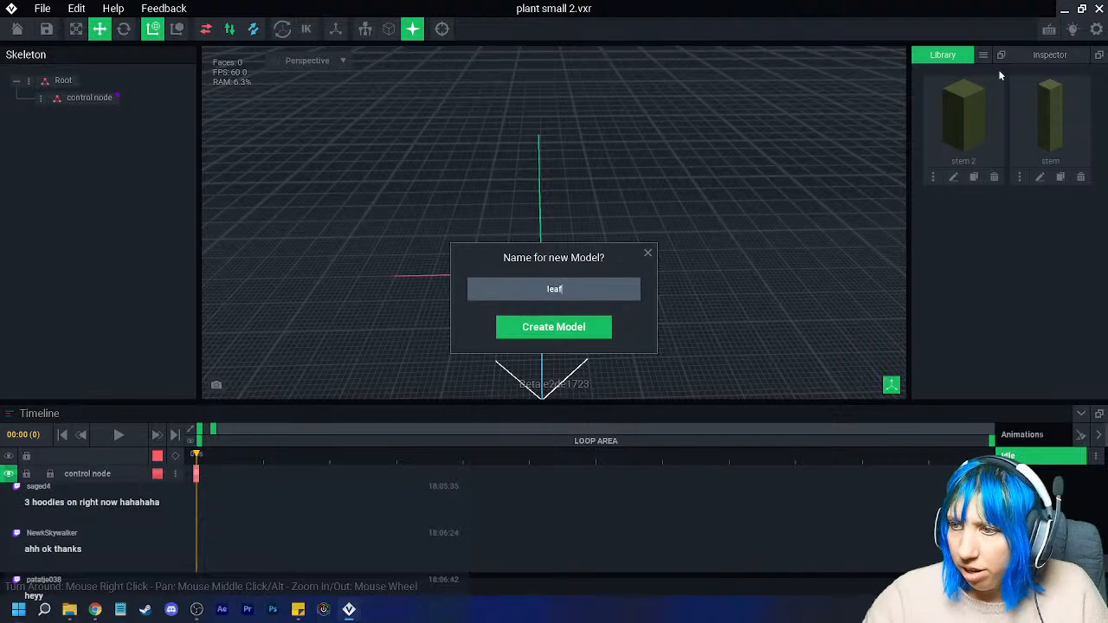
pyautogui.write('leaf')
pyautogui.press('Return')
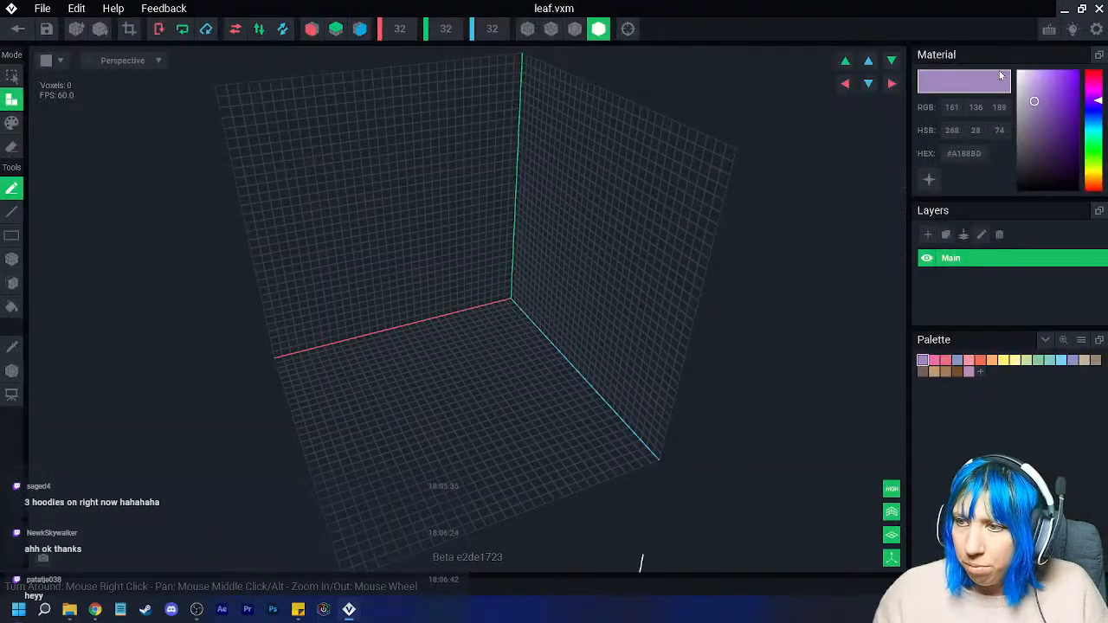
# - Load the VE - the sandbox extended PNG as the leaf model's palette and activate the Box tool in attach mode
pyautogui.click(1081, 340)
pyautogui.click(1048, 375)
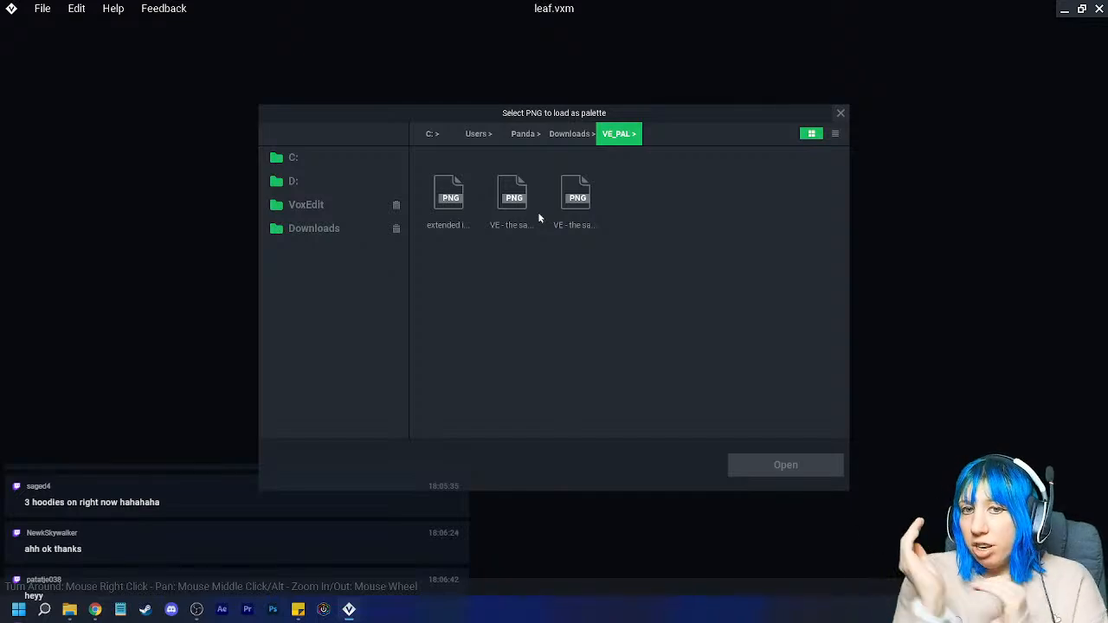
pyautogui.click(576, 198)
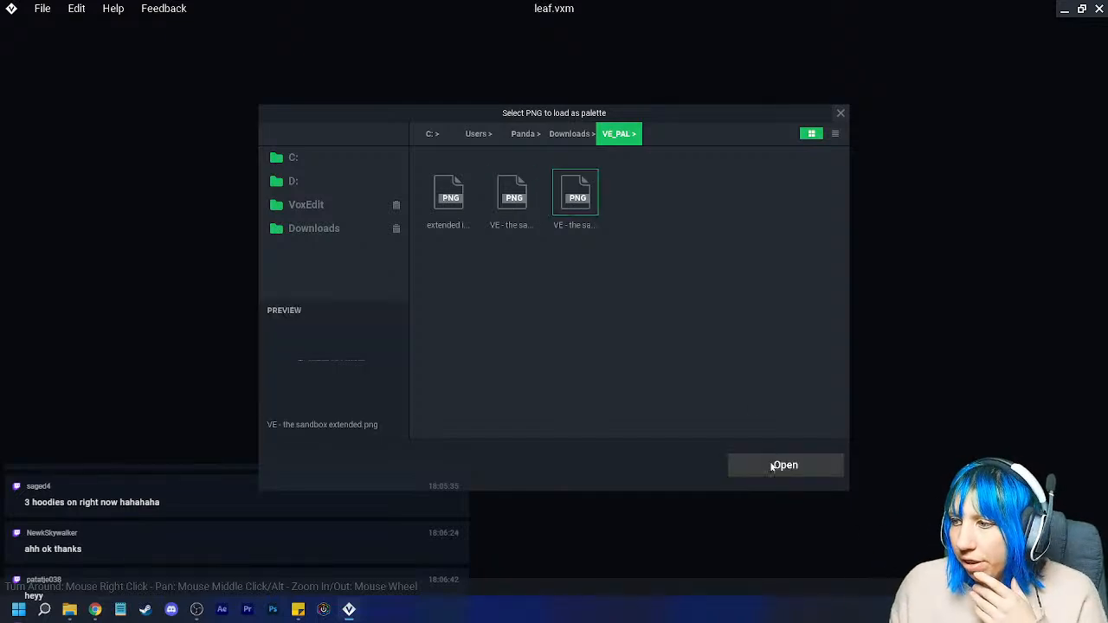
pyautogui.click(753, 465)
pyautogui.moveTo(400, 252)
pyautogui.mouseDown(button='right')
pyautogui.moveTo(375, 268)
pyautogui.moveTo(77, 312)
pyautogui.mouseUp(button='right')
pyautogui.click(12, 258)
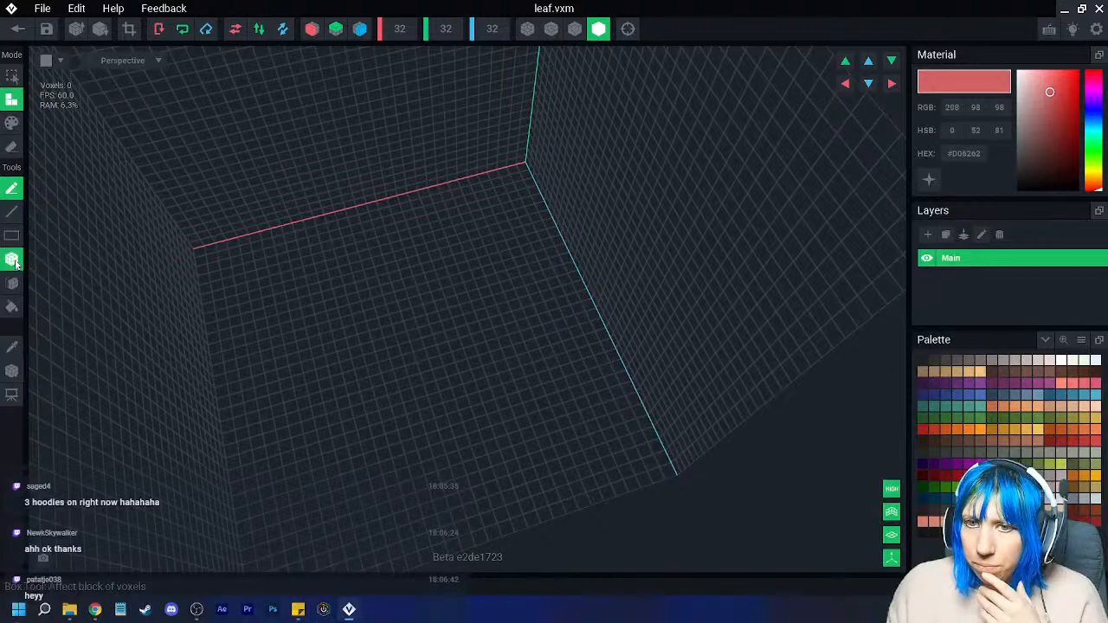
pyautogui.moveTo(373, 407); pyautogui.dragTo(373, 378, button='right')
pyautogui.scroll(10, 415, 343)
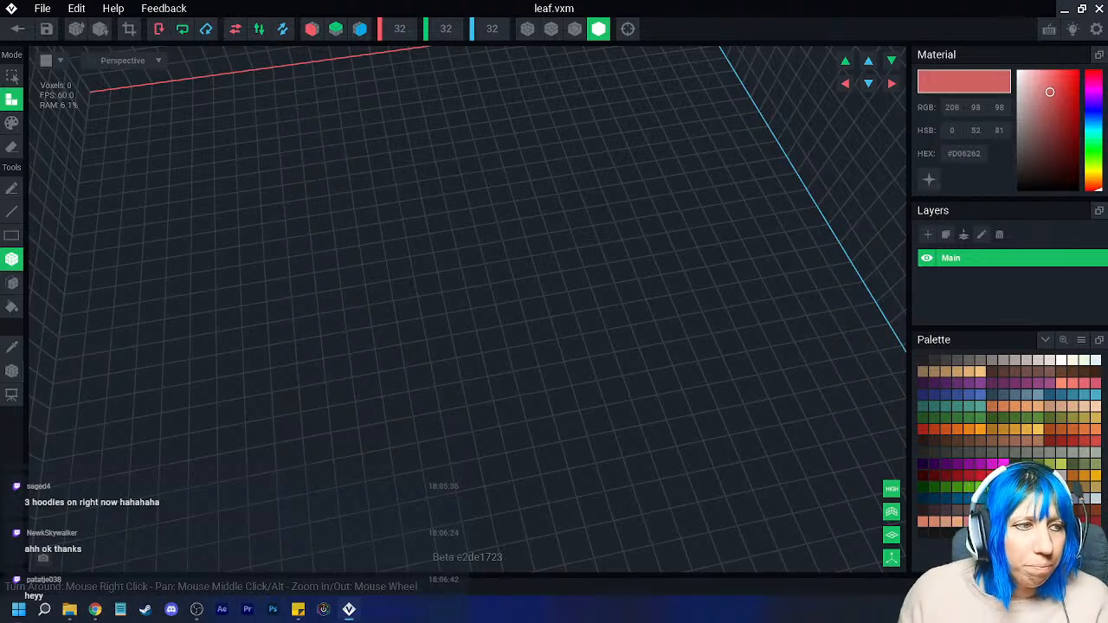
pyautogui.moveTo(168, 329); pyautogui.dragTo(344, 411, button='right')
pyautogui.moveTo(344, 347); pyautogui.dragTo(410, 374)
pyautogui.hotkey('ctrl', 'z')
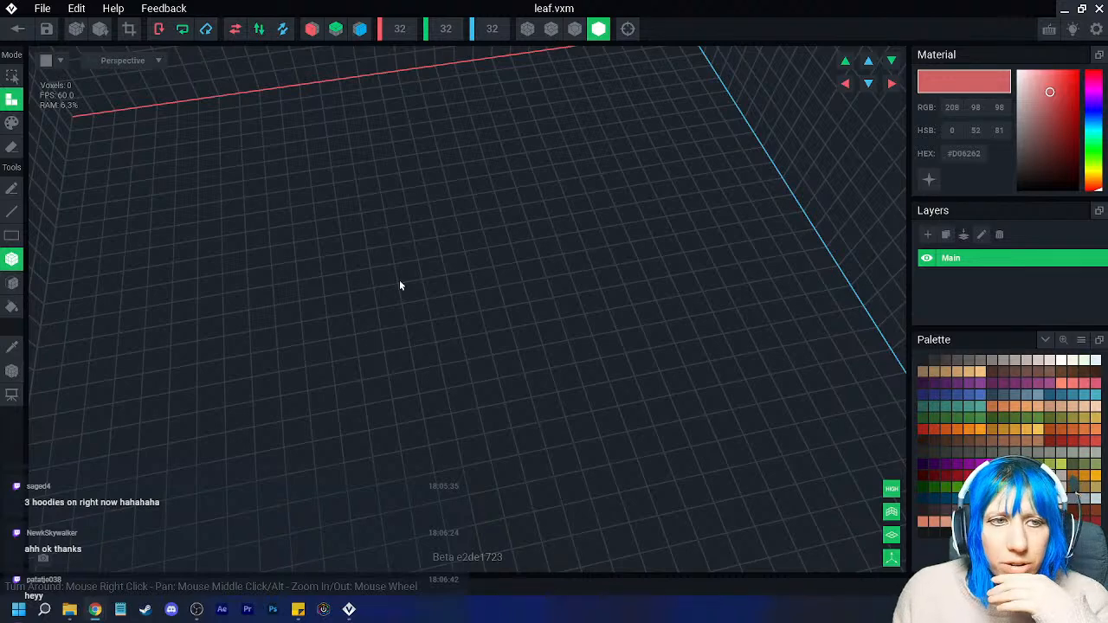
# - Choose brown #776254 from the palette and draw a flat, one-voxel-thick leaf shape on the floor grid with boxes
pyautogui.click(1028, 488)
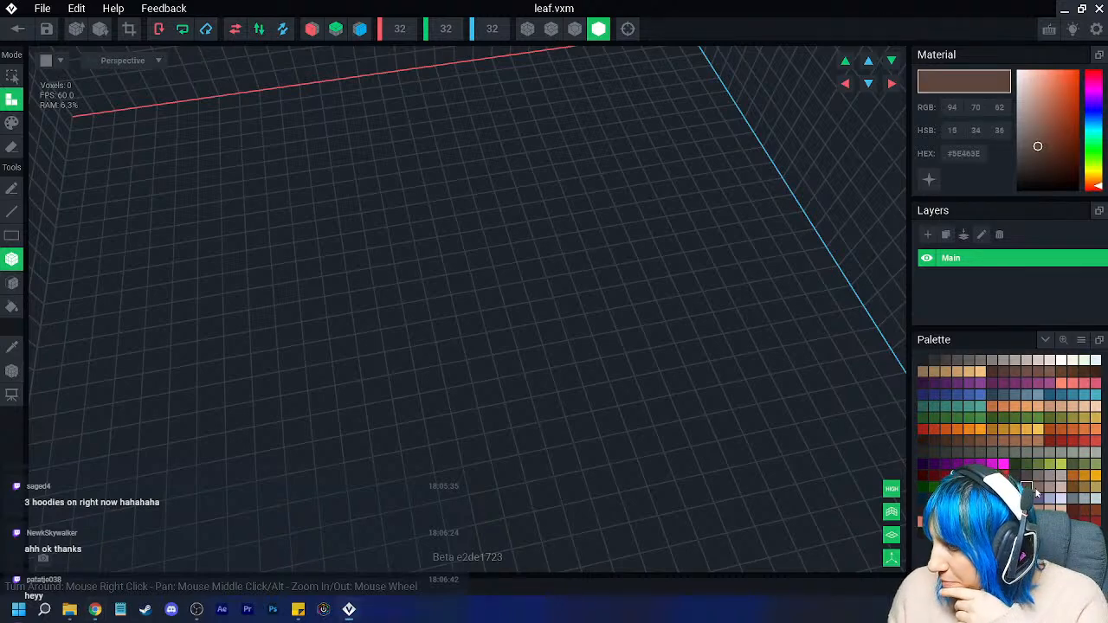
pyautogui.moveTo(520, 410); pyautogui.dragTo(502, 416, button='right')
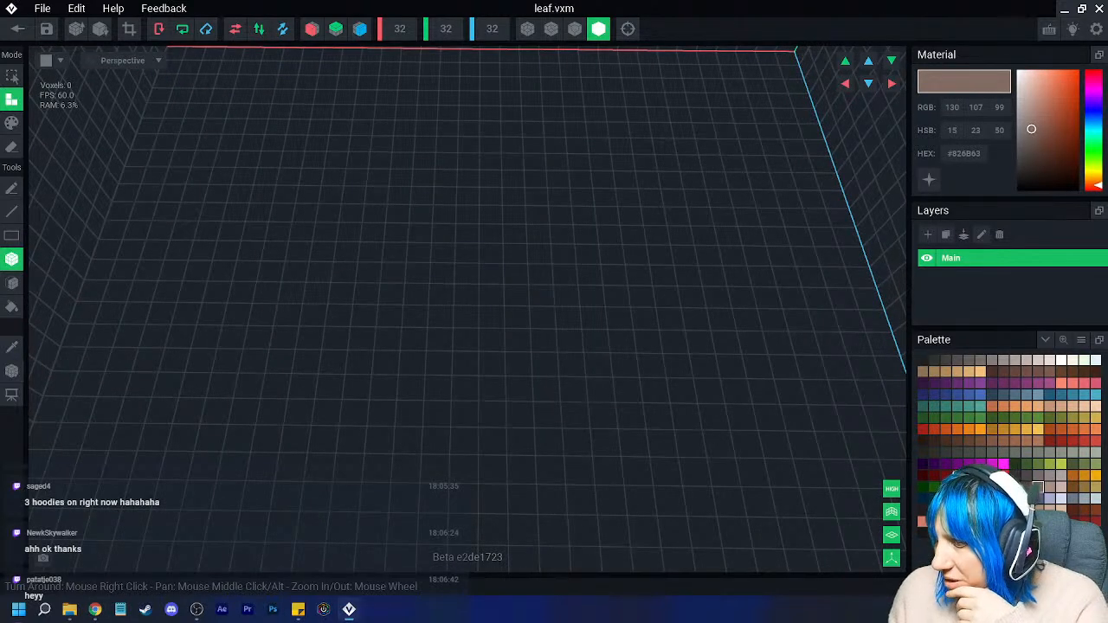
pyautogui.click(1039, 493)
pyautogui.click(923, 500)
pyautogui.moveTo(416, 286); pyautogui.dragTo(451, 340)
pyautogui.moveTo(465, 260); pyautogui.dragTo(472, 366)
pyautogui.moveTo(498, 276); pyautogui.dragTo(498, 359)
pyautogui.moveTo(517, 270); pyautogui.dragTo(524, 358)
pyautogui.moveTo(539, 303); pyautogui.dragTo(543, 319)
pyautogui.moveTo(545, 321); pyautogui.dragTo(574, 321, button='right')
pyautogui.moveTo(574, 321); pyautogui.dragTo(561, 351)
pyautogui.moveTo(562, 351); pyautogui.dragTo(507, 403, button='right')
pyautogui.click(520, 368)
pyautogui.moveTo(507, 445)
pyautogui.mouseDown(button='right')
pyautogui.moveTo(481, 456)
pyautogui.moveTo(524, 458)
pyautogui.mouseUp(button='right')
pyautogui.click(502, 462)
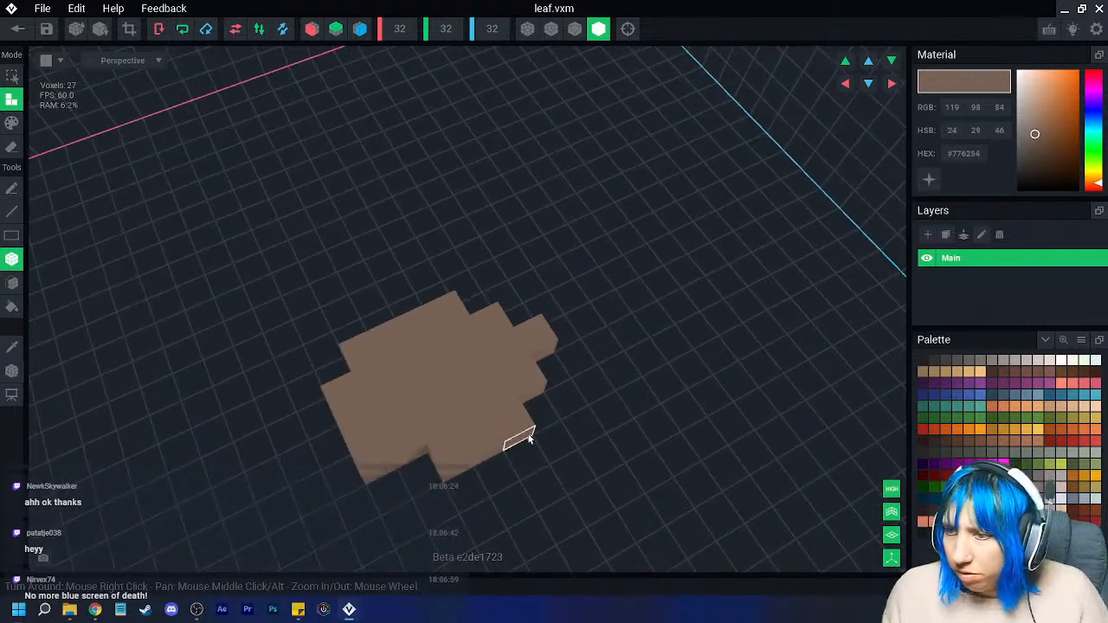
# - Show the voxel edges and redraw the leaf body up to five voxels wide, stepping down to a single-voxel tip
pyautogui.click(575, 29)
pyautogui.moveTo(544, 309)
pyautogui.mouseDown()
pyautogui.moveTo(546, 371)
pyautogui.moveTo(486, 414)
pyautogui.mouseUp()
pyautogui.moveTo(423, 456)
pyautogui.mouseDown()
pyautogui.moveTo(375, 363)
pyautogui.moveTo(363, 366)
pyautogui.mouseUp()
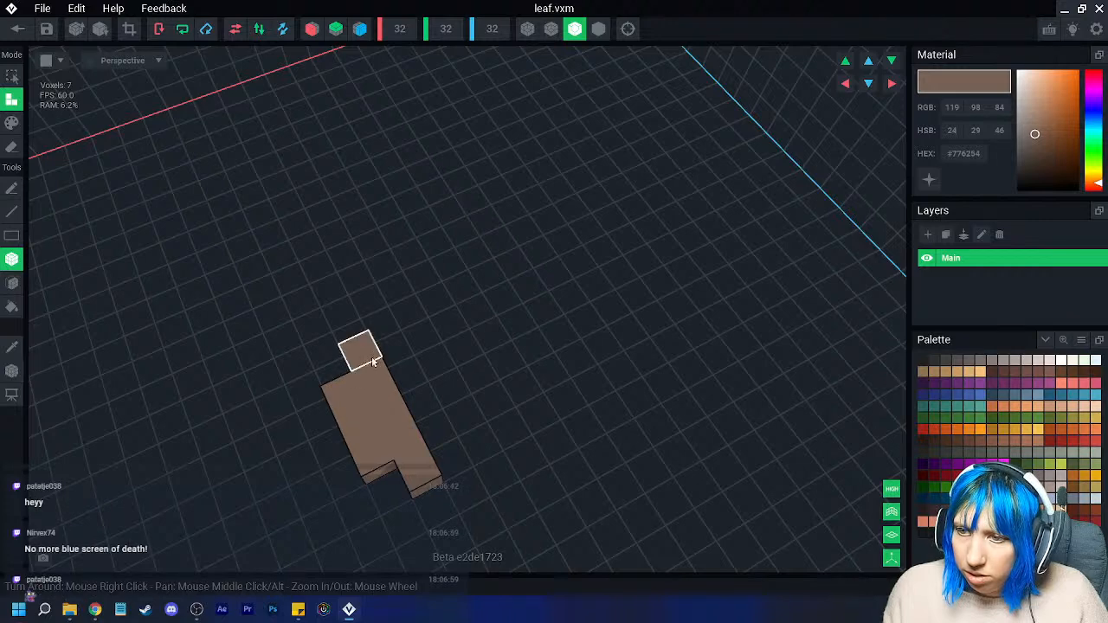
pyautogui.moveTo(363, 366); pyautogui.dragTo(405, 379, button='right')
pyautogui.moveTo(406, 379)
pyautogui.mouseDown()
pyautogui.moveTo(410, 440)
pyautogui.moveTo(440, 430)
pyautogui.mouseUp()
pyautogui.moveTo(438, 356)
pyautogui.mouseDown()
pyautogui.moveTo(450, 465)
pyautogui.moveTo(482, 395)
pyautogui.mouseUp()
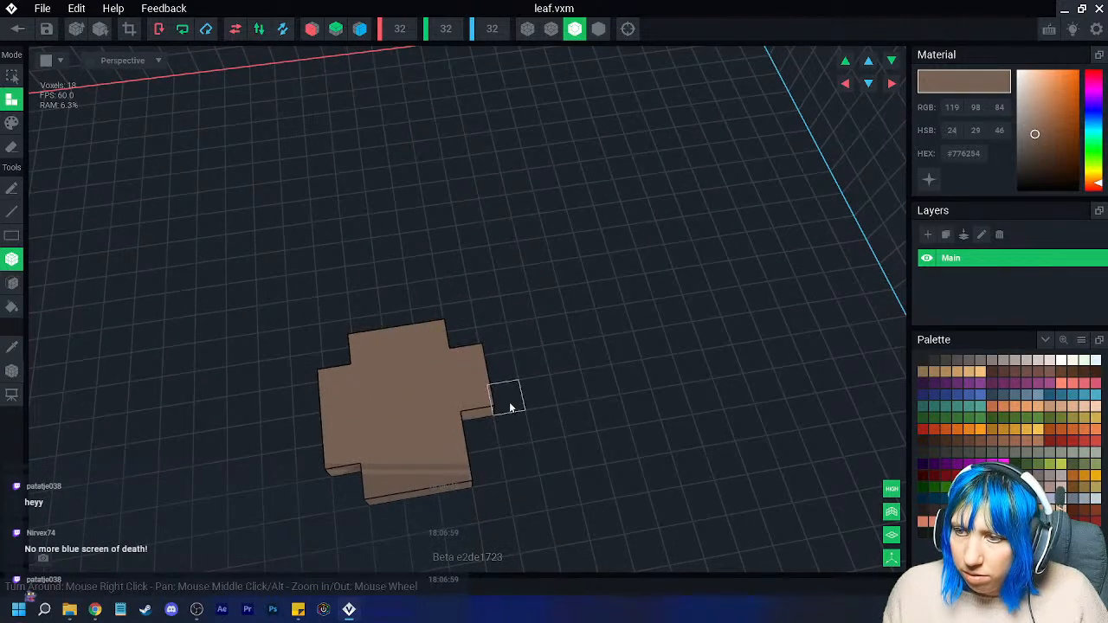
pyautogui.moveTo(508, 402); pyautogui.dragTo(516, 414, button='right')
pyautogui.moveTo(550, 466); pyautogui.dragTo(536, 412, button='right')
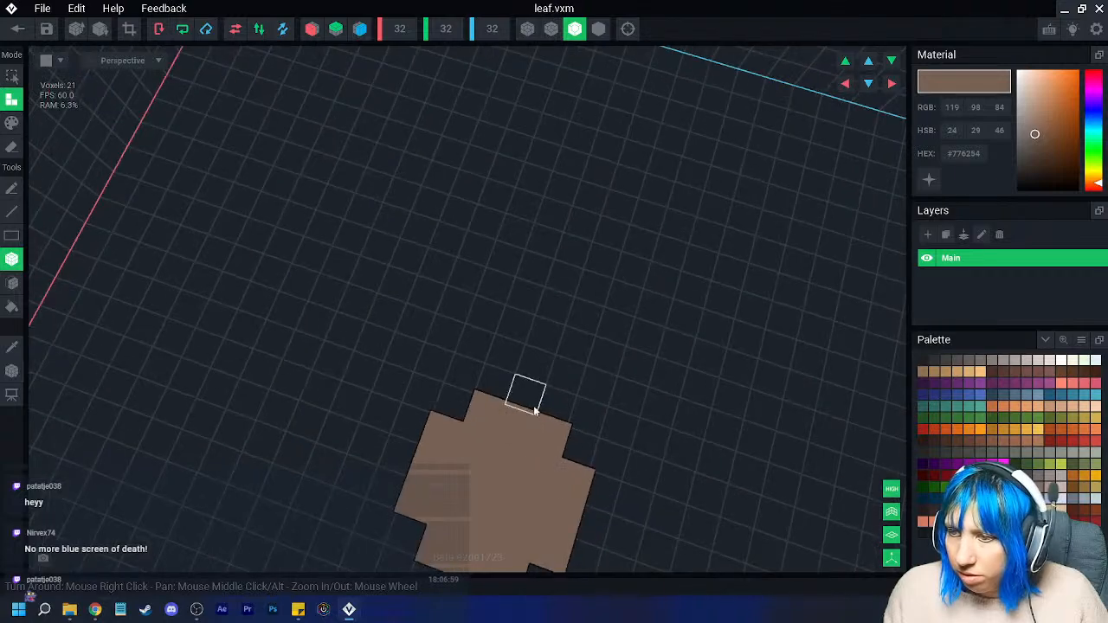
pyautogui.moveTo(557, 500); pyautogui.dragTo(448, 384, button='middle')
pyautogui.scroll(-2, 447, 383)
pyautogui.moveTo(416, 372); pyautogui.dragTo(373, 383, button='right')
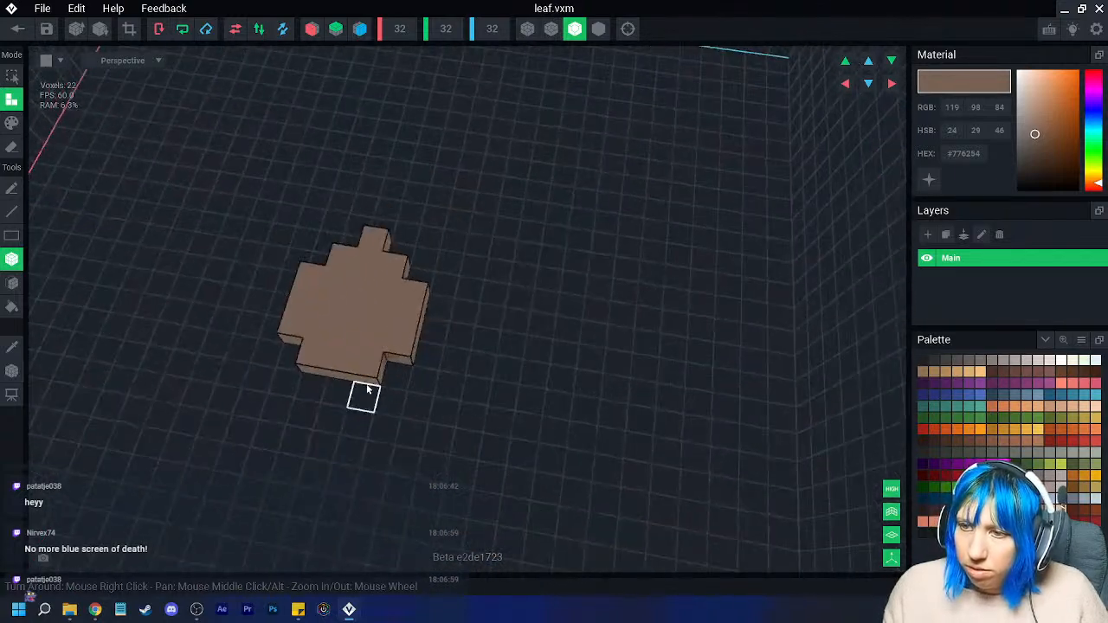
# - Add a row of three voxels at the end opposite the leaf's tip and crop the volume to the leaf
pyautogui.click(334, 384)
pyautogui.moveTo(356, 425); pyautogui.dragTo(398, 460, button='right')
pyautogui.hotkey('ctrl', 'z')
pyautogui.moveTo(337, 389); pyautogui.dragTo(433, 432, button='middle')
pyautogui.click(435, 436)
pyautogui.moveTo(445, 433); pyautogui.dragTo(456, 438, button='right')
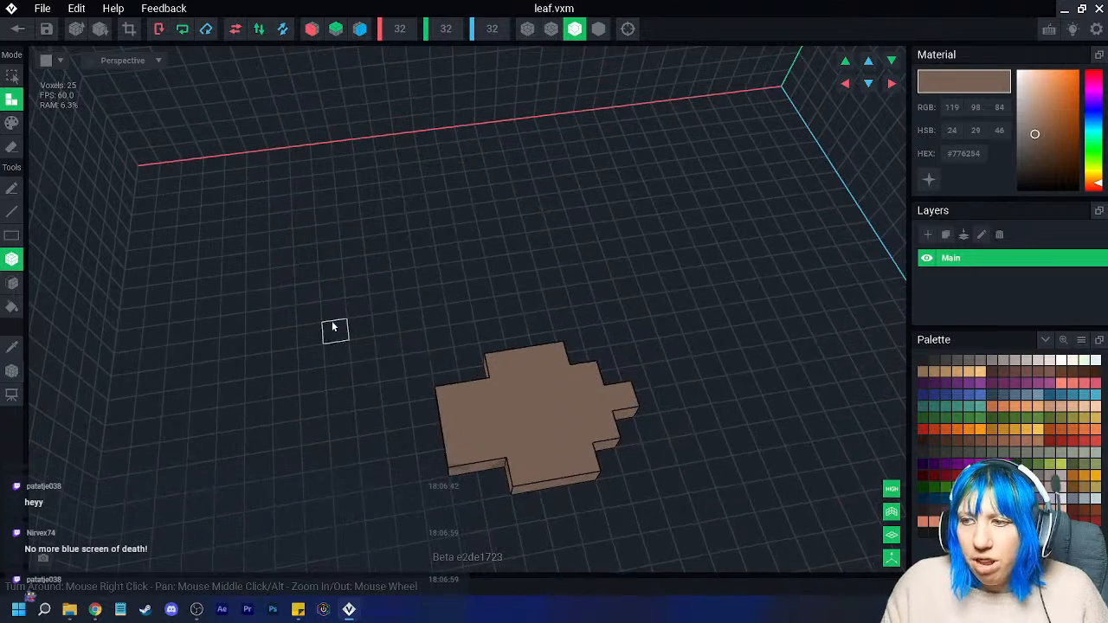
pyautogui.click(128, 29)
# - Set the leaf's pivot to its centre, and save and close the model
pyautogui.click(11, 371)
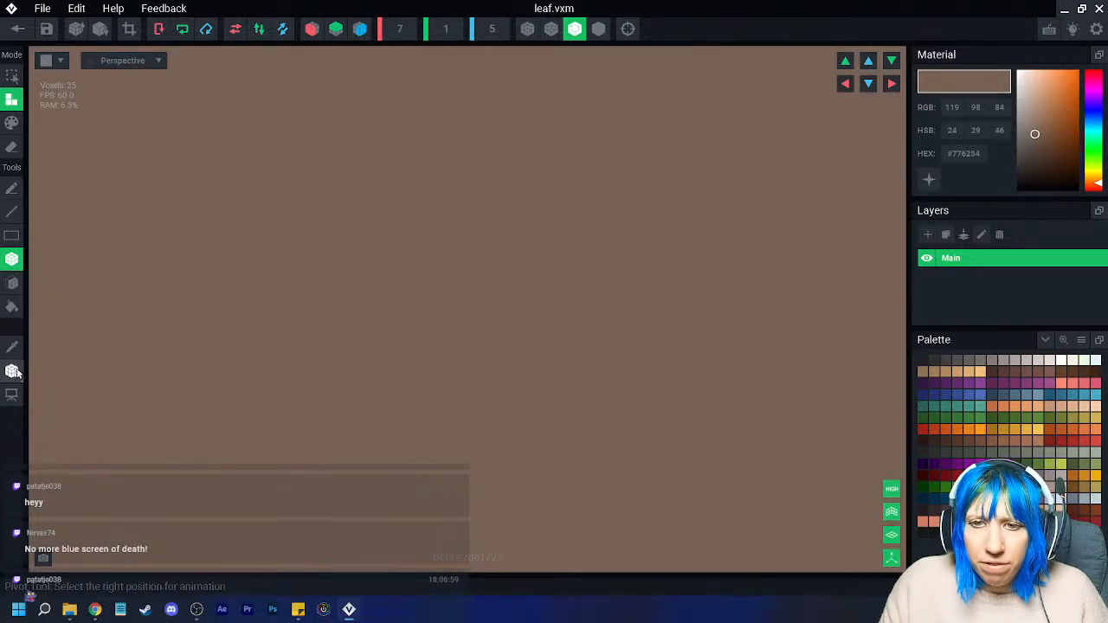
pyautogui.scroll(-5, 479, 317)
pyautogui.rightClick(11, 374)
pyautogui.click(98, 391)
pyautogui.click(17, 28)
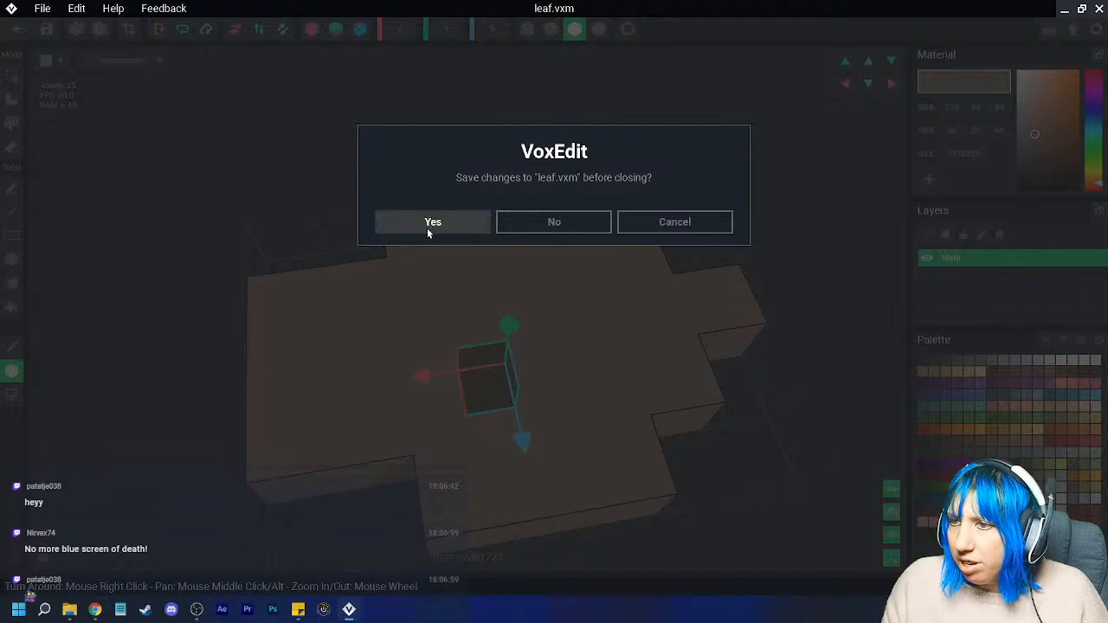
pyautogui.click(431, 222)
# - Clone the leaf model as leafb and open the copy for editing
pyautogui.click(975, 177)
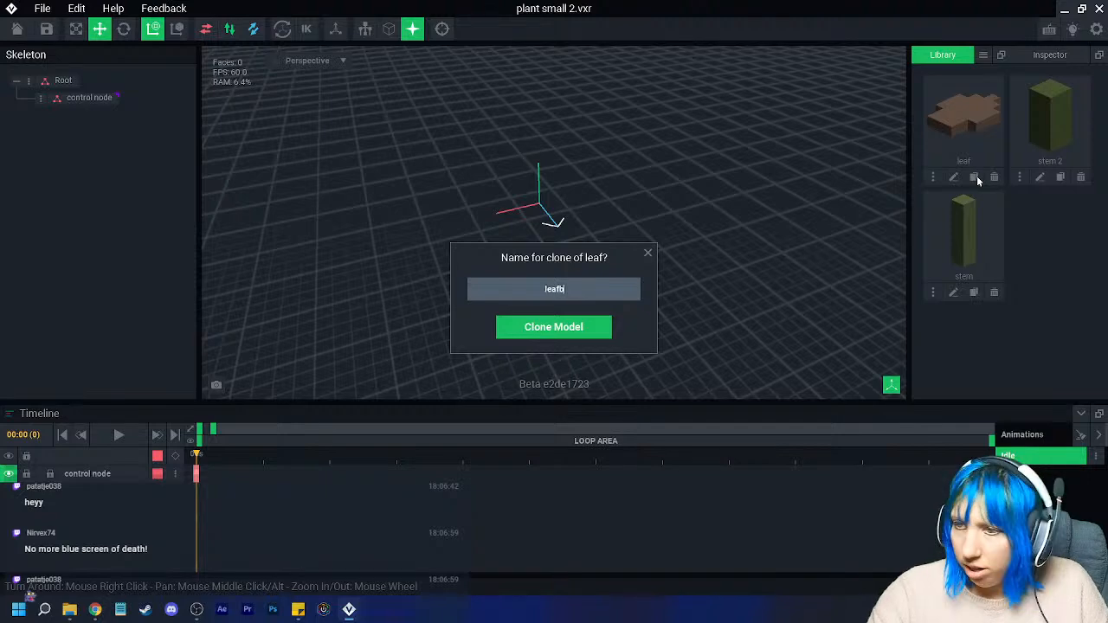
pyautogui.press('Return')
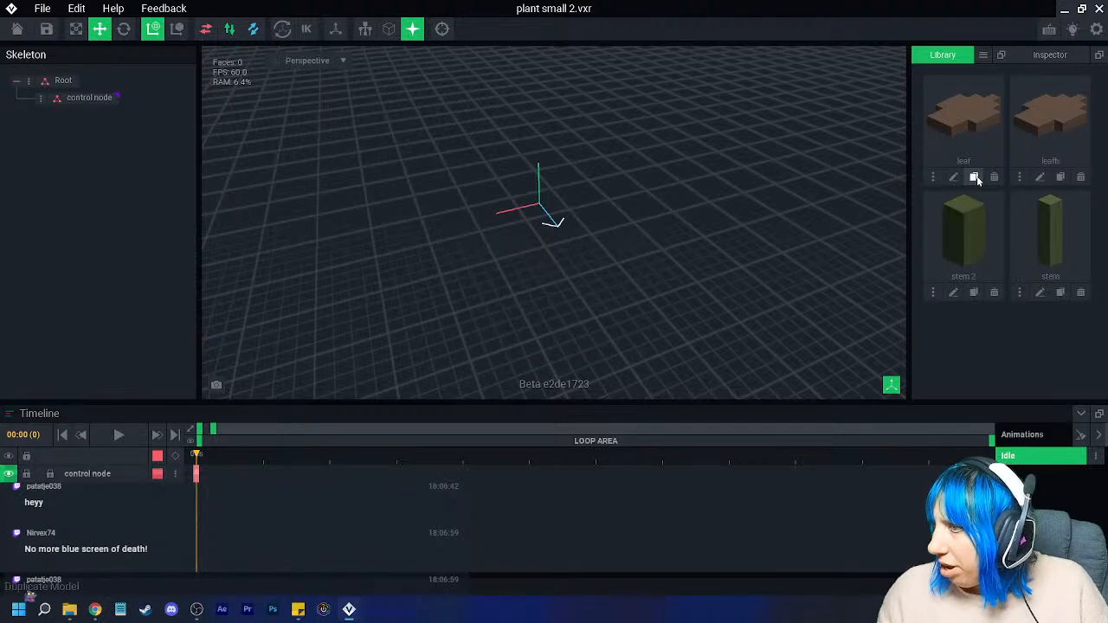
pyautogui.click(1041, 178)
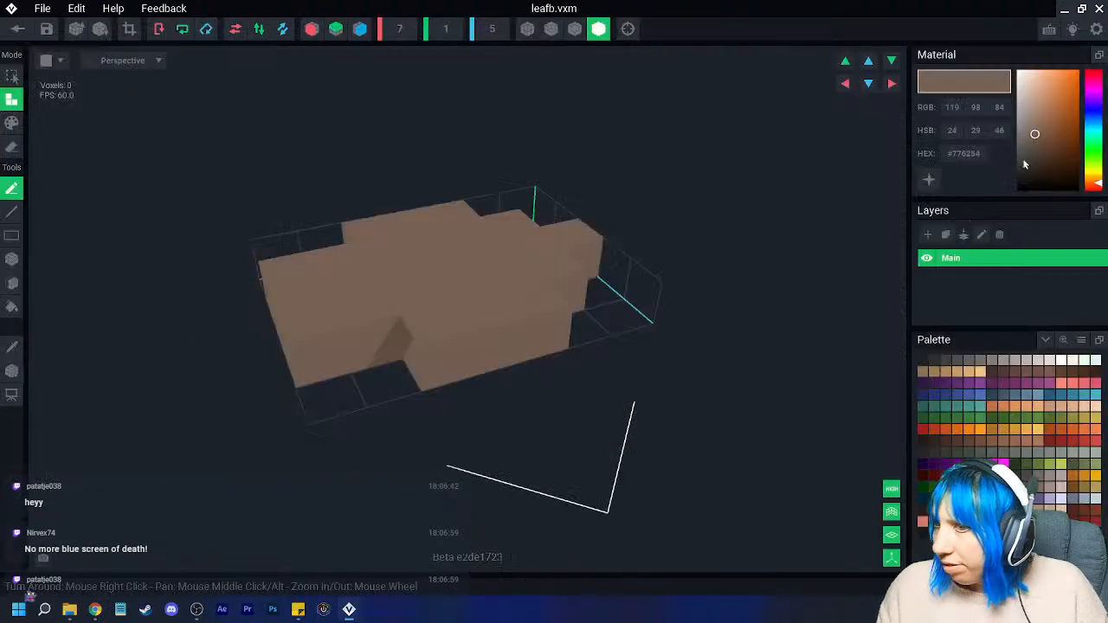
# - Erase the two narrow rows opposite leafb's tip with a box and crop the volume to the remaining voxels
pyautogui.click(12, 147)
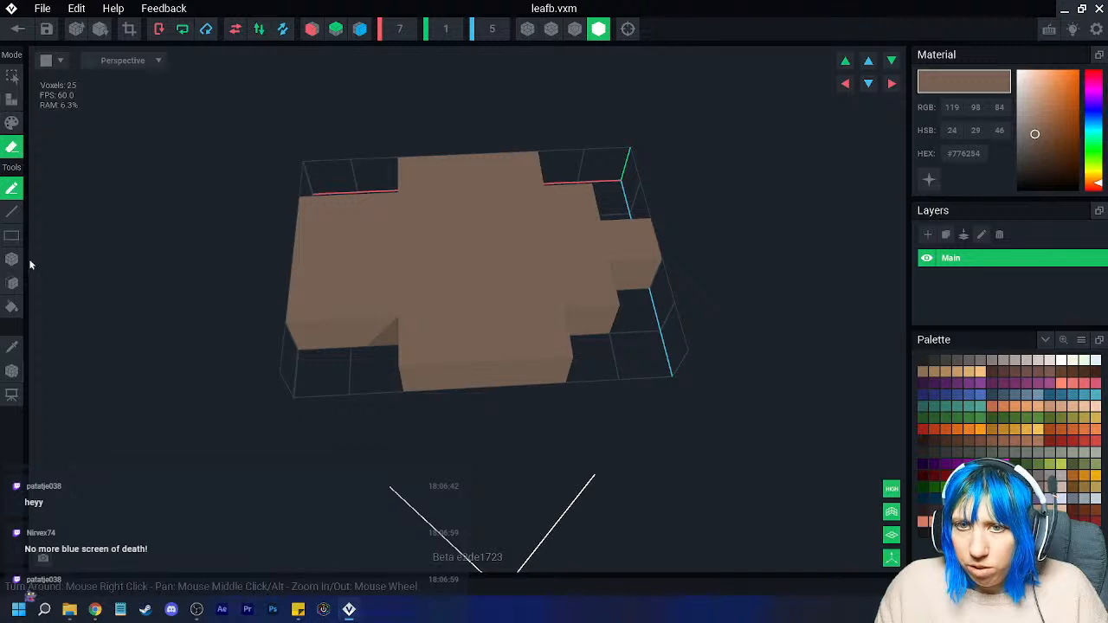
pyautogui.click(12, 259)
pyautogui.moveTo(314, 216); pyautogui.dragTo(368, 312)
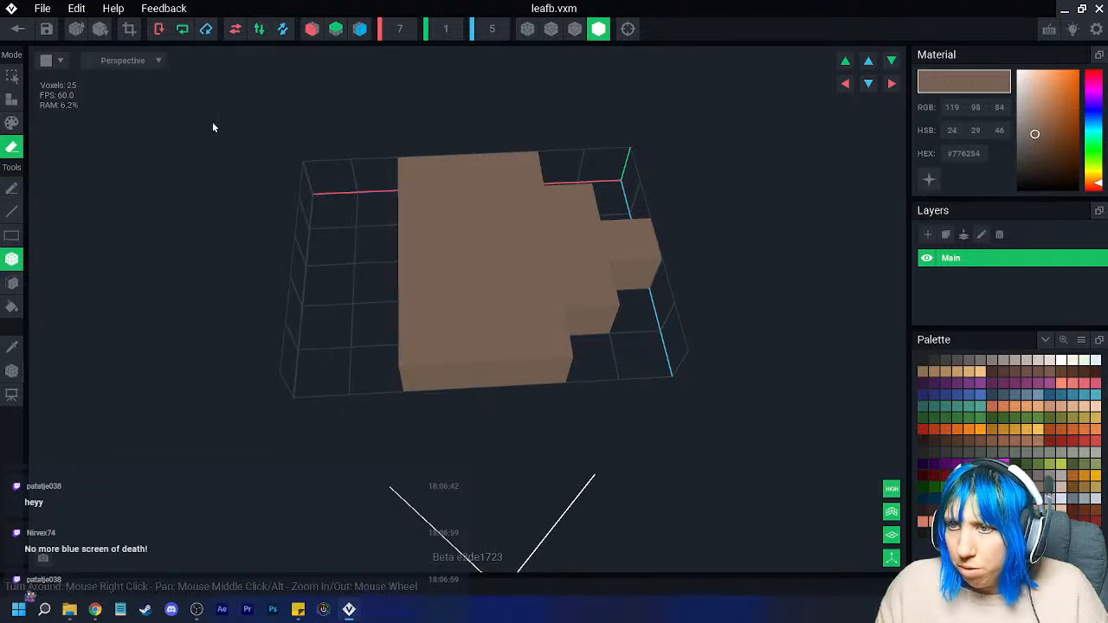
pyautogui.click(129, 29)
# - Move leafb's pivot to the middle of the straight edge opposite its tip, and save and close the model
pyautogui.click(12, 371)
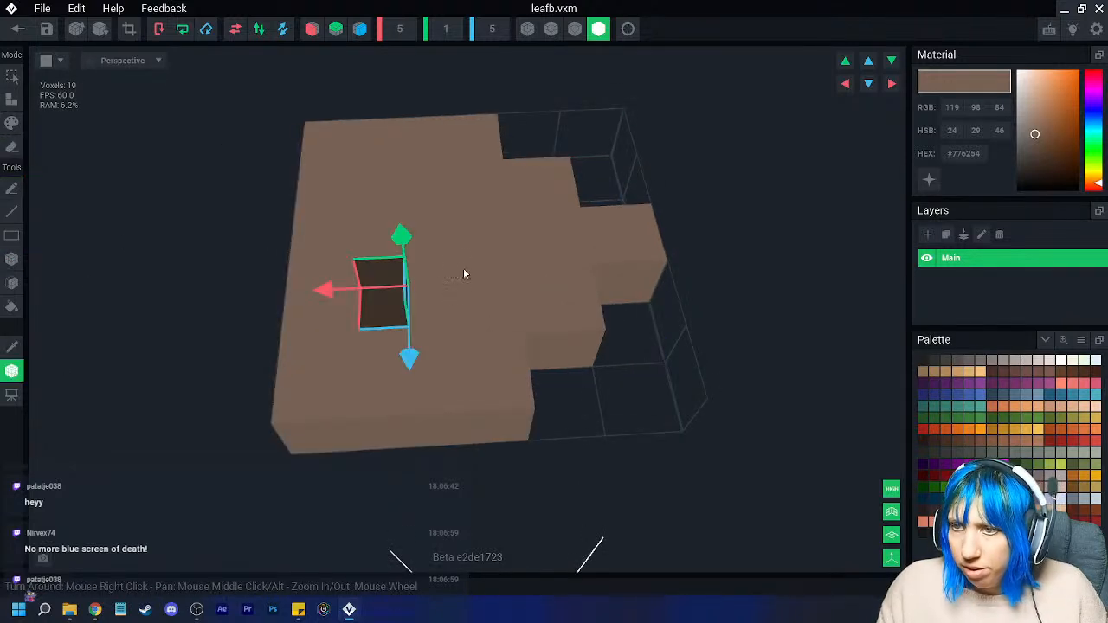
pyautogui.moveTo(332, 293); pyautogui.dragTo(218, 296)
pyautogui.click(19, 28)
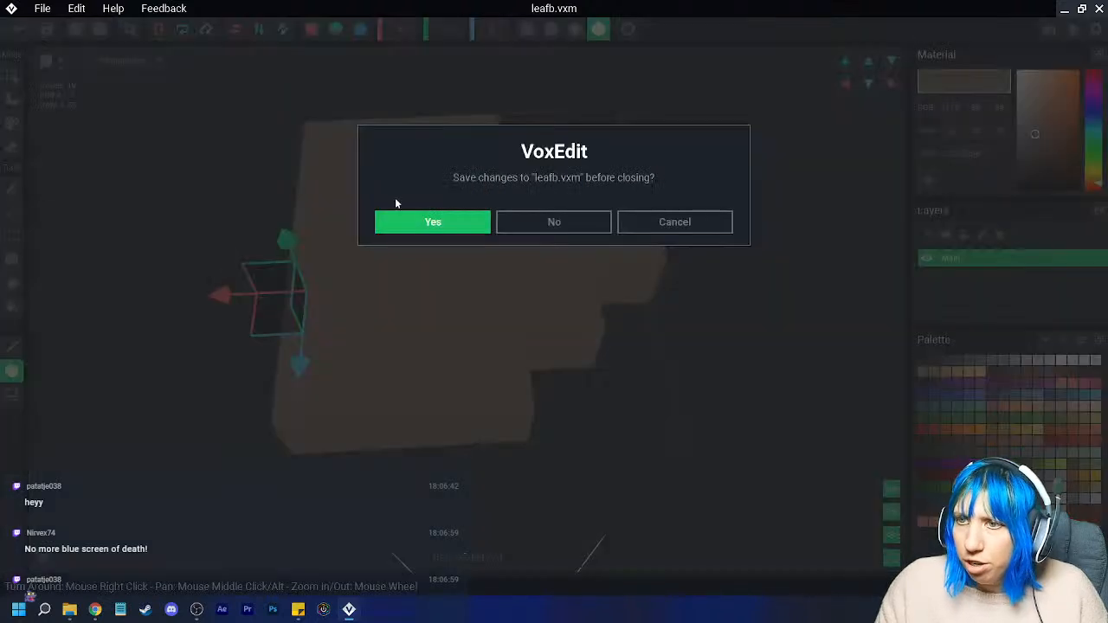
pyautogui.click(446, 222)
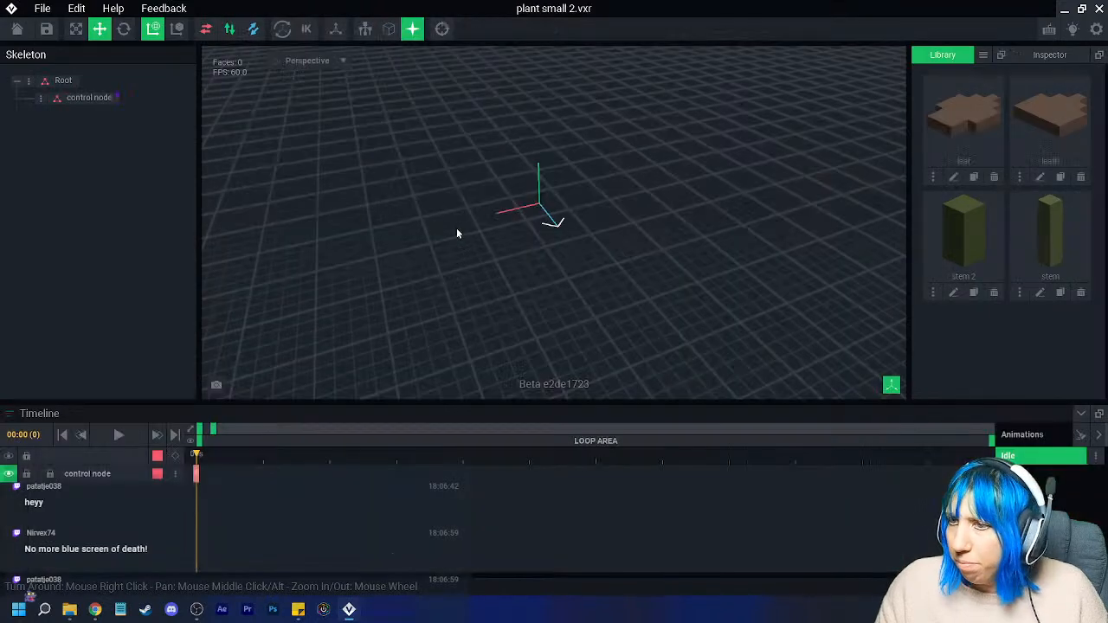
# - Clone the leafb model as leafc and open the copy for editing
pyautogui.click(1061, 178)
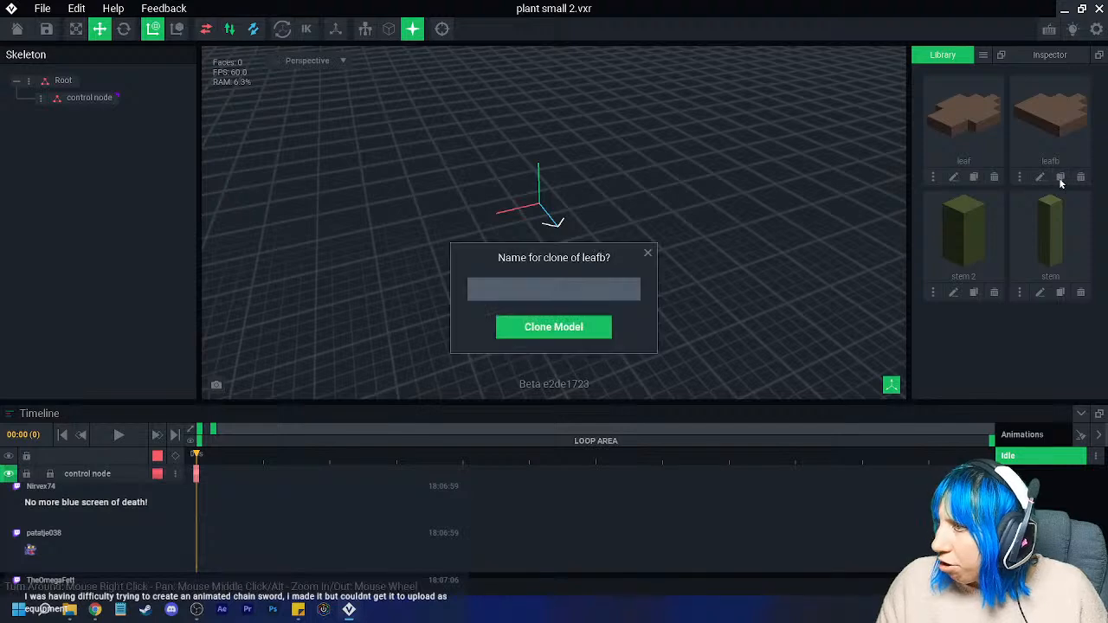
pyautogui.write('leafc')
pyautogui.press('Return')
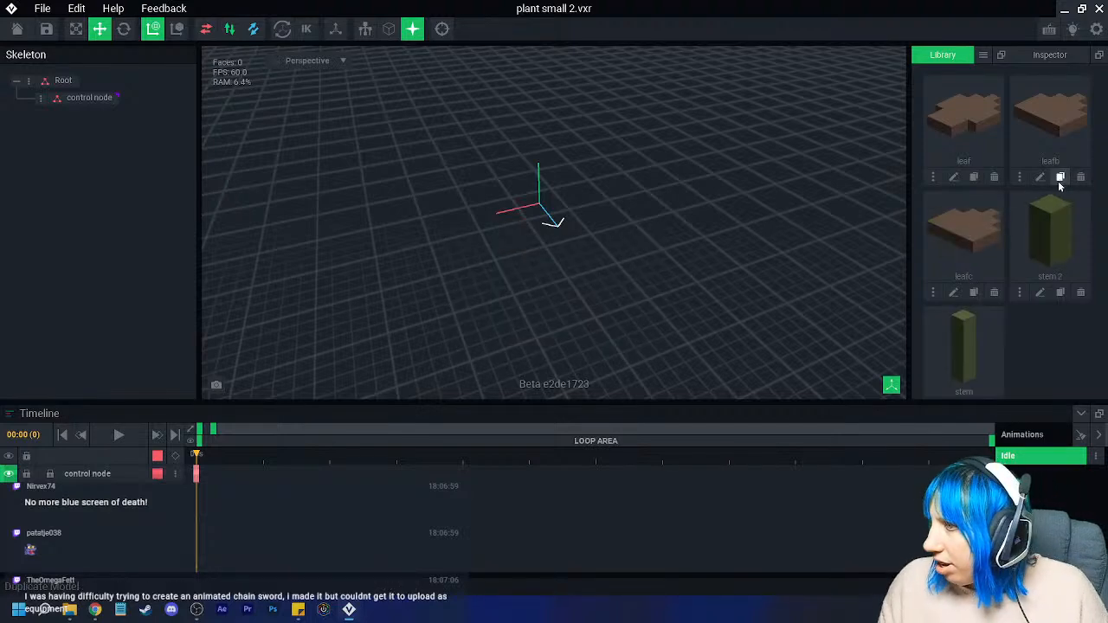
pyautogui.click(953, 293)
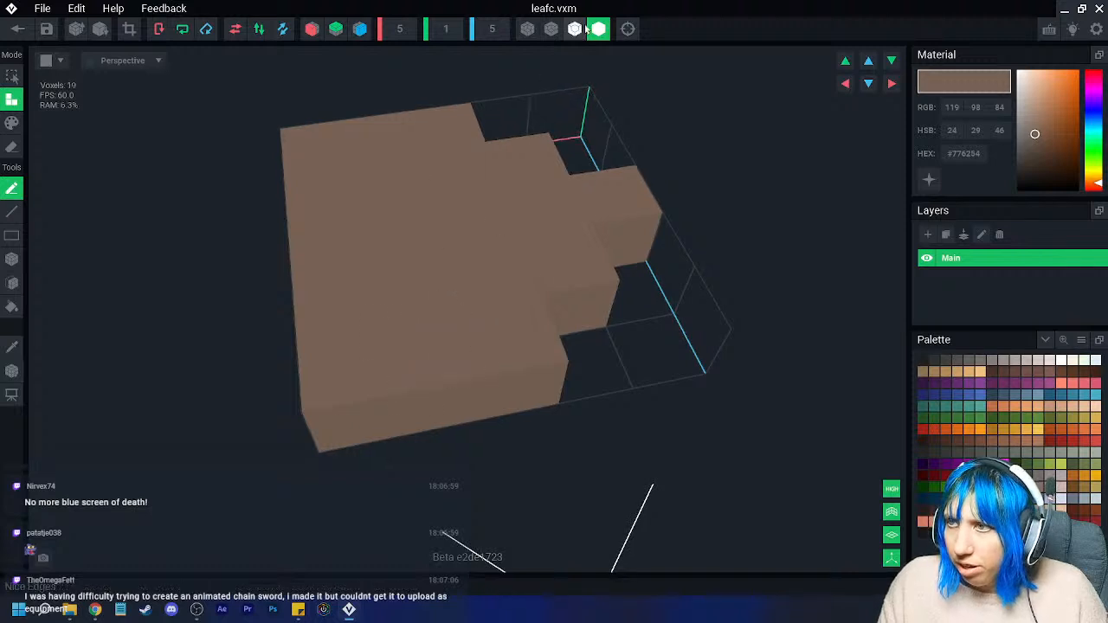
# - Erase leafc's three full-width rows with a box, keeping only the four tip voxels, and crop the volume to them
pyautogui.click(12, 259)
pyautogui.click(11, 147)
pyautogui.moveTo(379, 230); pyautogui.dragTo(485, 352)
pyautogui.click(129, 28)
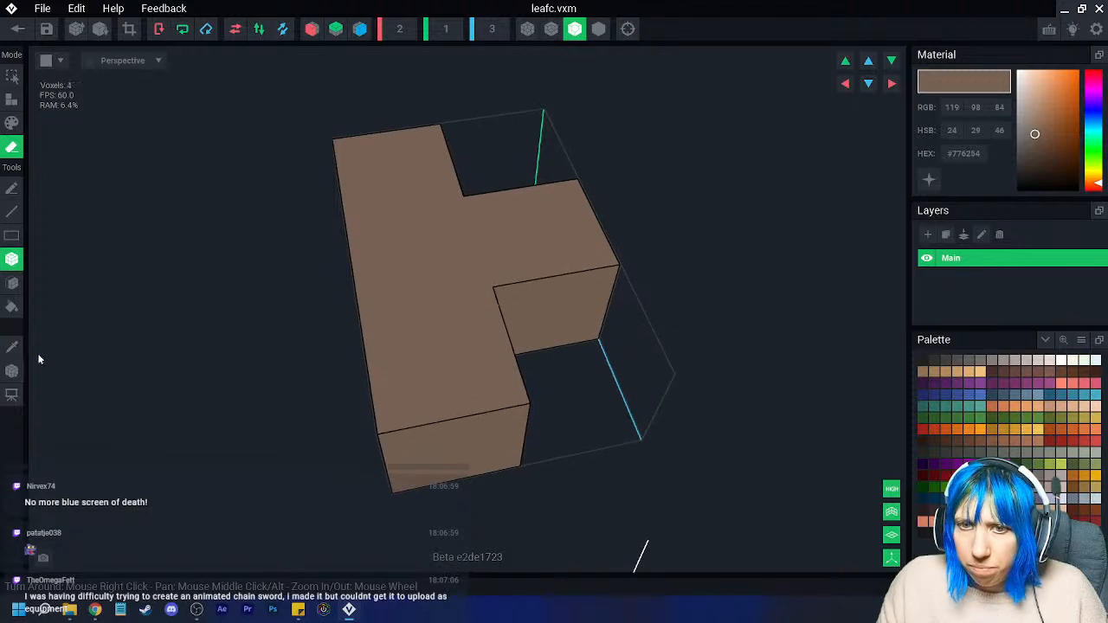
# - Set leafc's pivot at the middle of the edge opposite its tip, and save and close the model
pyautogui.click(12, 371)
pyautogui.moveTo(147, 354); pyautogui.dragTo(421, 304)
pyautogui.click(17, 29)
pyautogui.click(459, 222)
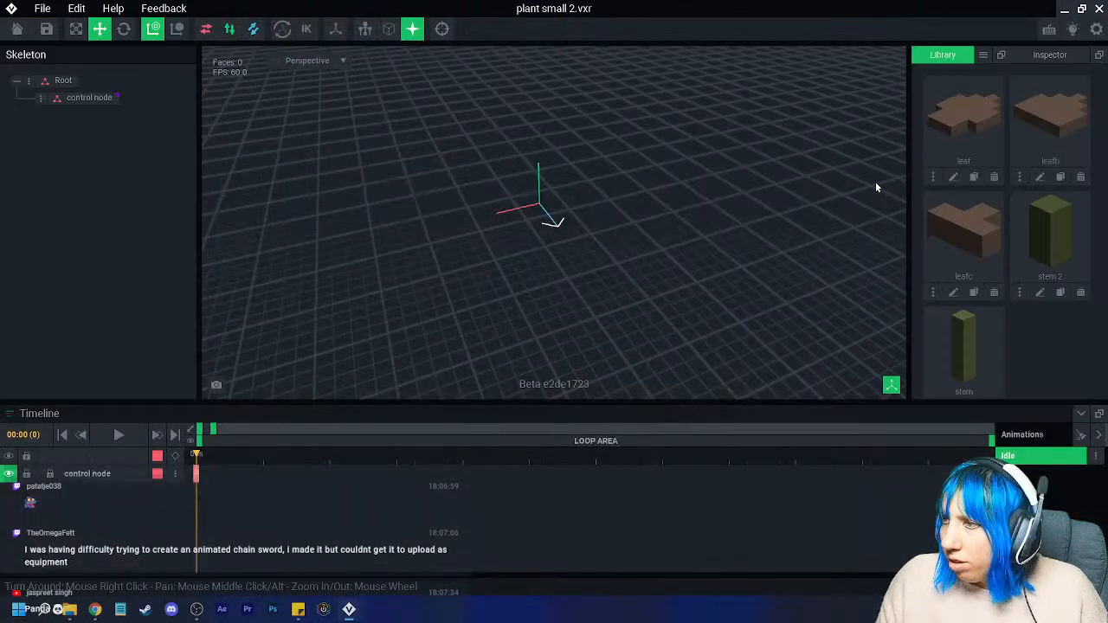
# - Erase the tip voxels from leafb to leave a 3 × 5 block, crop the volume, and save and close the model
pyautogui.click(1040, 177)
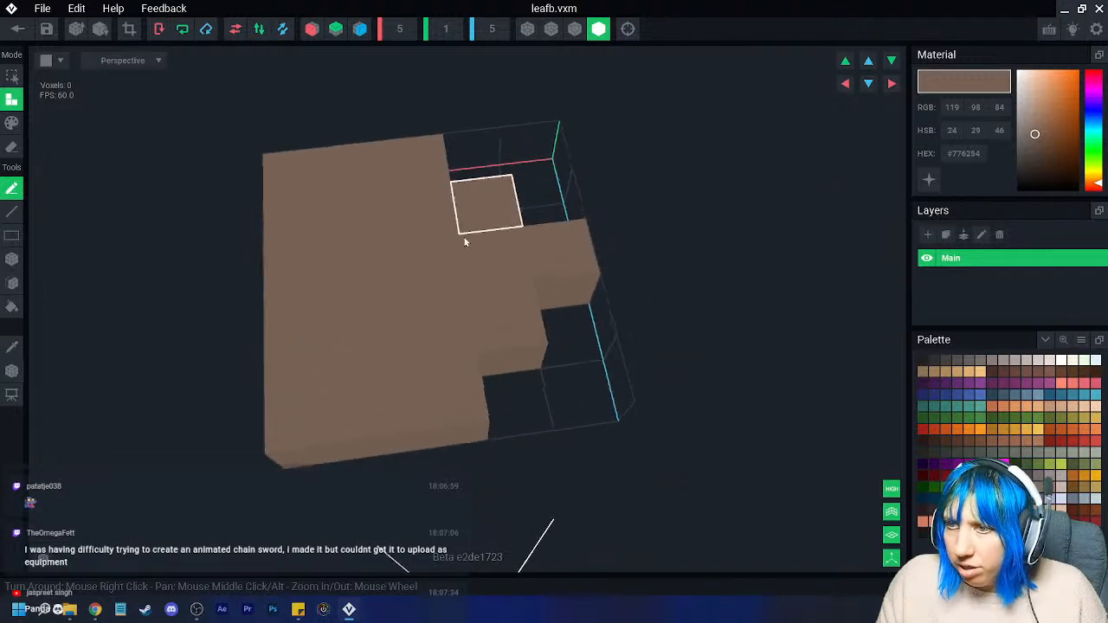
pyautogui.click(11, 147)
pyautogui.click(11, 259)
pyautogui.moveTo(471, 195)
pyautogui.mouseDown()
pyautogui.moveTo(540, 279)
pyautogui.moveTo(595, 310)
pyautogui.mouseUp()
pyautogui.click(129, 29)
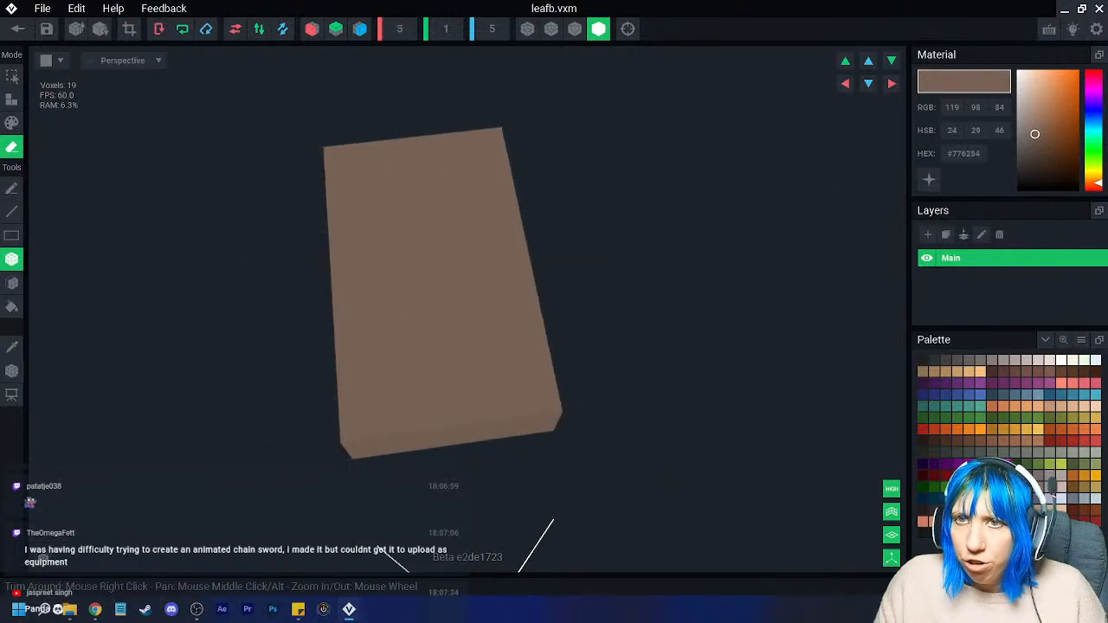
pyautogui.click(17, 28)
pyautogui.click(419, 223)
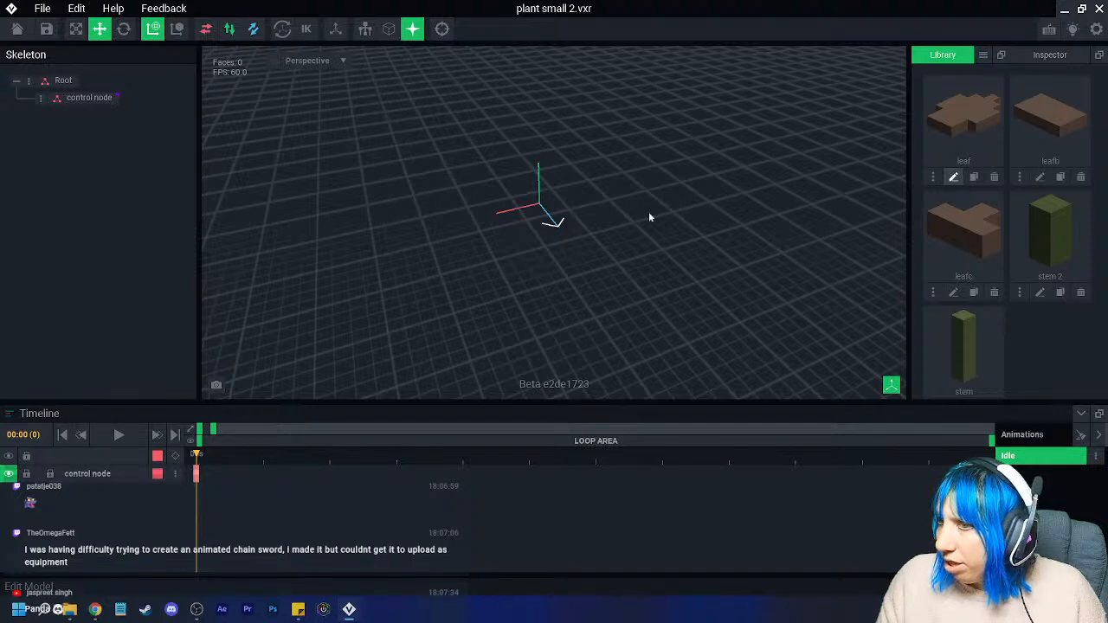
# - Open the leaf model, erase everything except the 2 × 3 block opposite the tip, and crop the volume to it
pyautogui.click(954, 177)
pyautogui.click(12, 259)
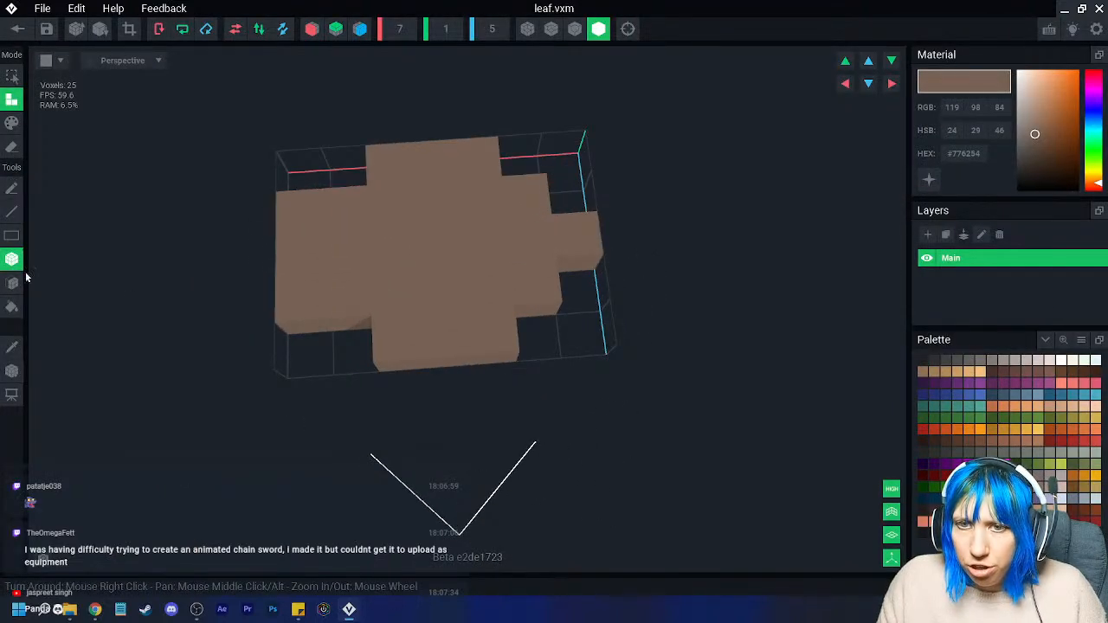
pyautogui.click(11, 147)
pyautogui.moveTo(390, 154); pyautogui.dragTo(606, 343)
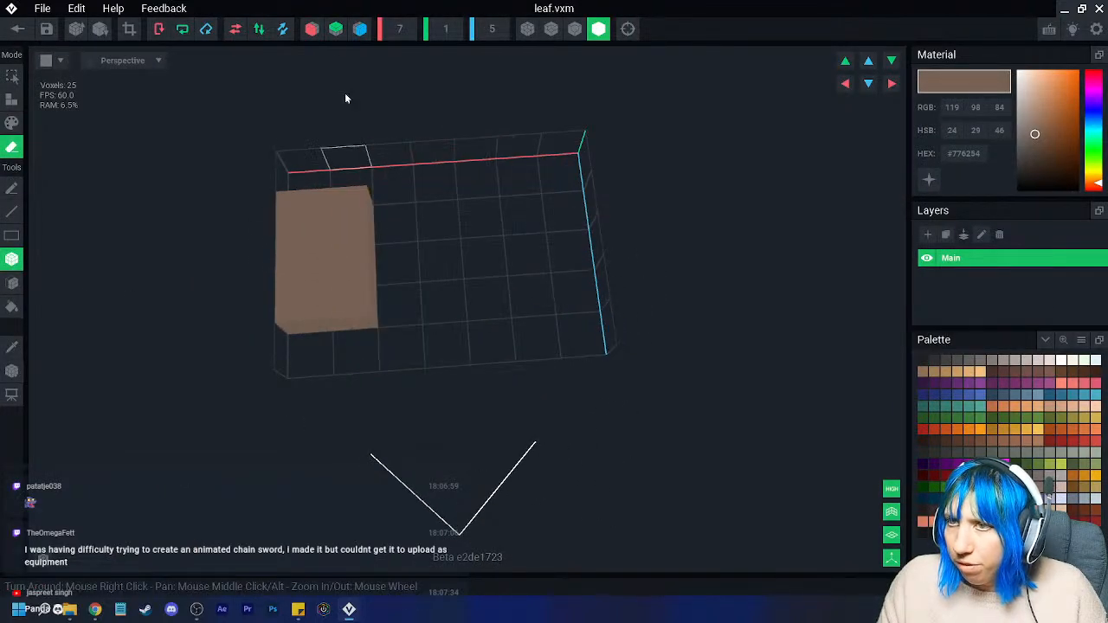
pyautogui.click(205, 28)
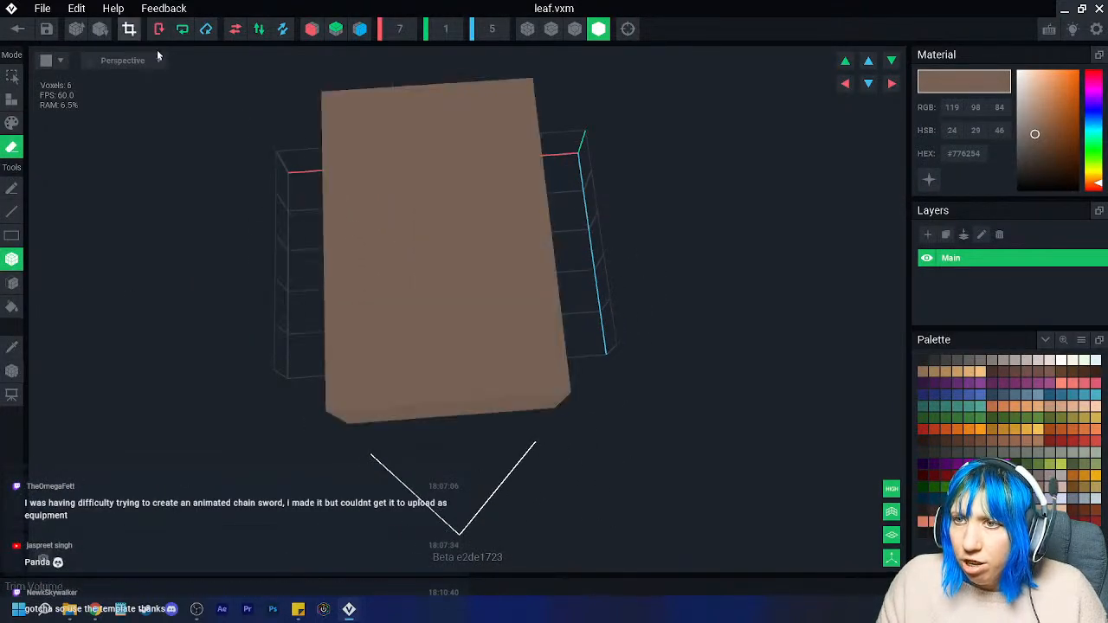
# - Move the leaf's pivot to the middle of its outer edge opposite the removed tip, and save and close the model
pyautogui.click(12, 372)
pyautogui.moveTo(596, 262); pyautogui.dragTo(257, 274)
pyautogui.moveTo(256, 274); pyautogui.dragTo(46, 183, button='right')
pyautogui.click(17, 29)
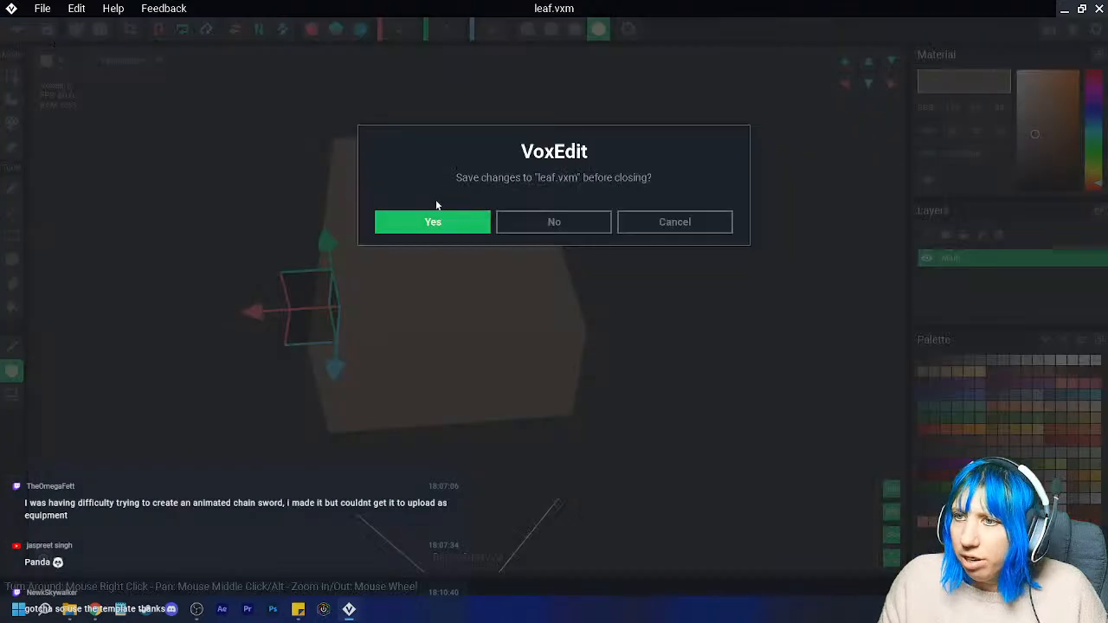
pyautogui.click(433, 221)
# - Create a child node named plant 1 under the control node
pyautogui.scroll(2, 522, 215)
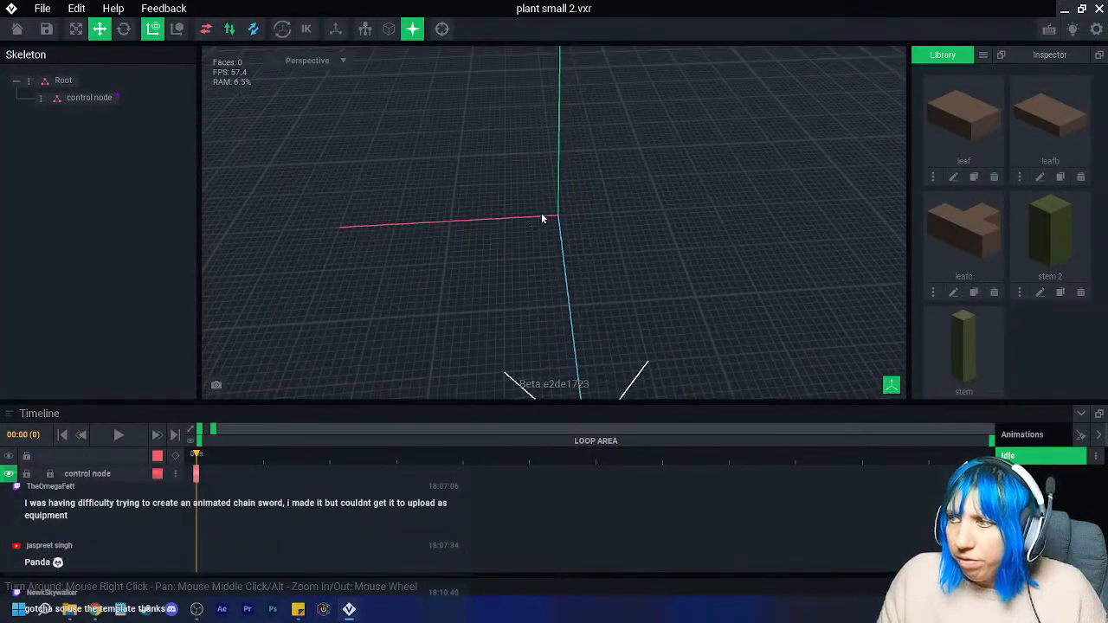
pyautogui.click(40, 97)
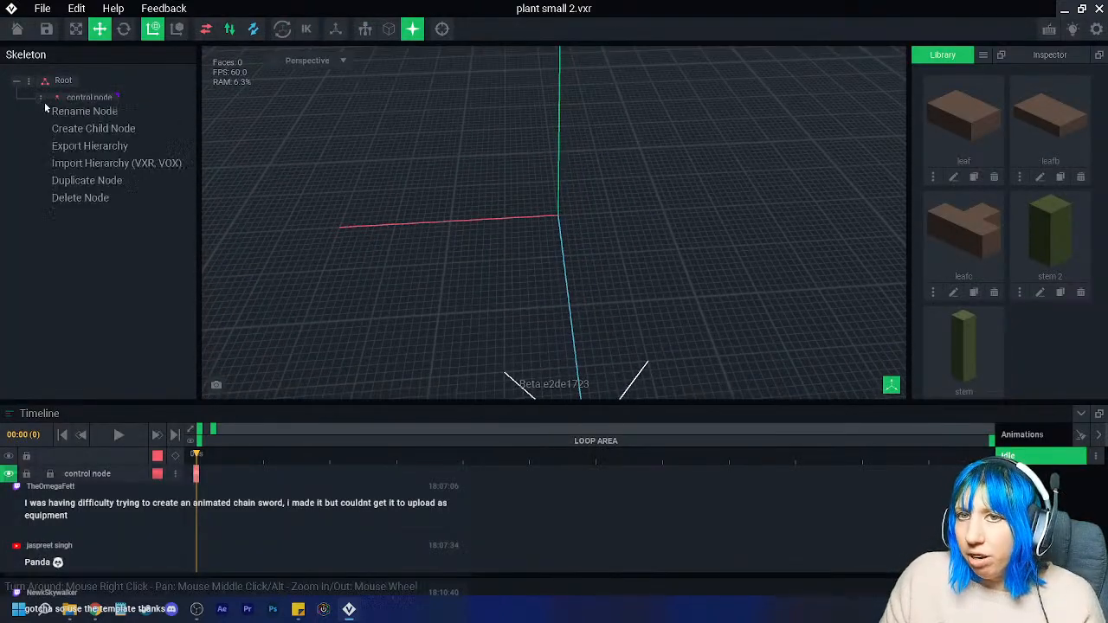
pyautogui.click(94, 128)
pyautogui.write('plant 1')
pyautogui.press('Return')
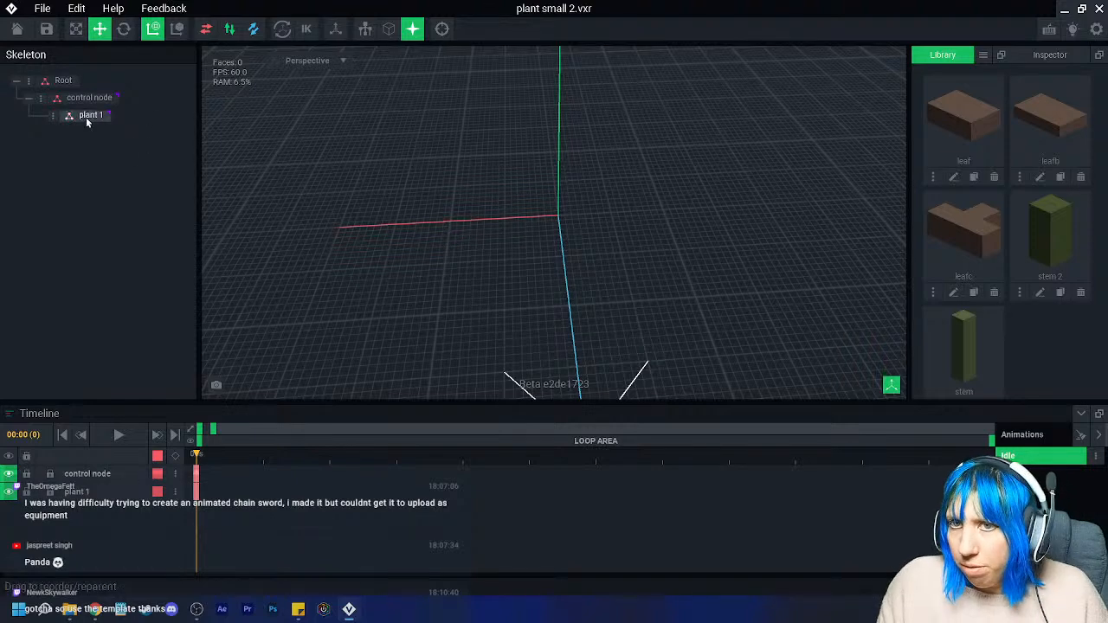
# - Create a child node named stem under plant 1 and attach the stem model to it
pyautogui.click(51, 116)
pyautogui.click(99, 143)
pyautogui.write('stem')
pyautogui.press('Return')
pyautogui.moveTo(965, 363); pyautogui.dragTo(97, 133)
pyautogui.scroll(5, 569, 214)
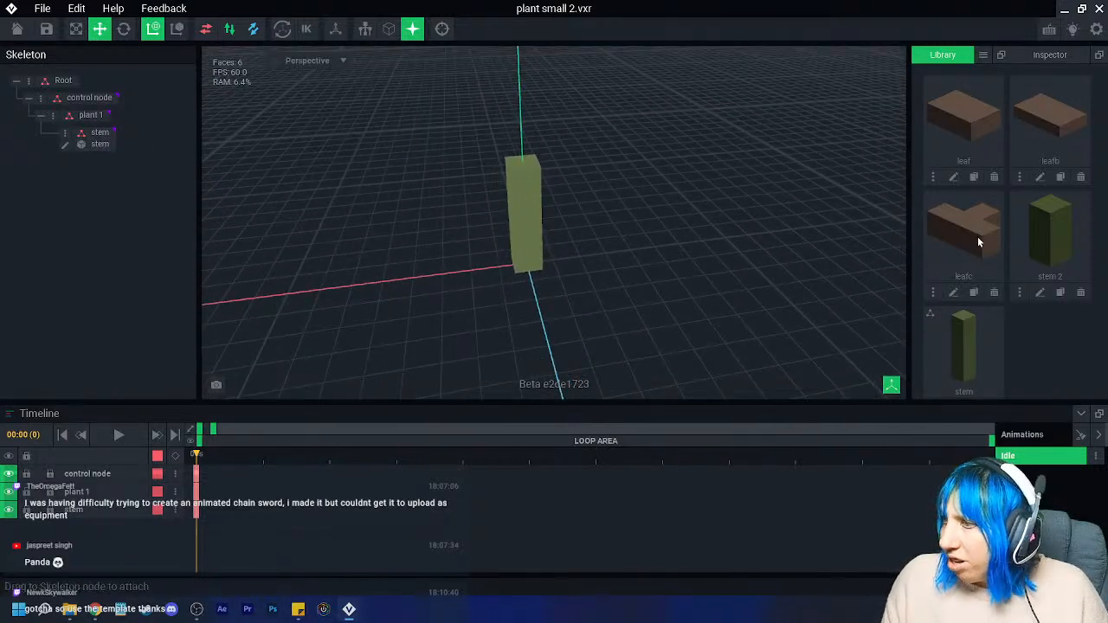
# - Create a child node named leafa under the stem node and attach the leaf model to it
pyautogui.rightClick(63, 136)
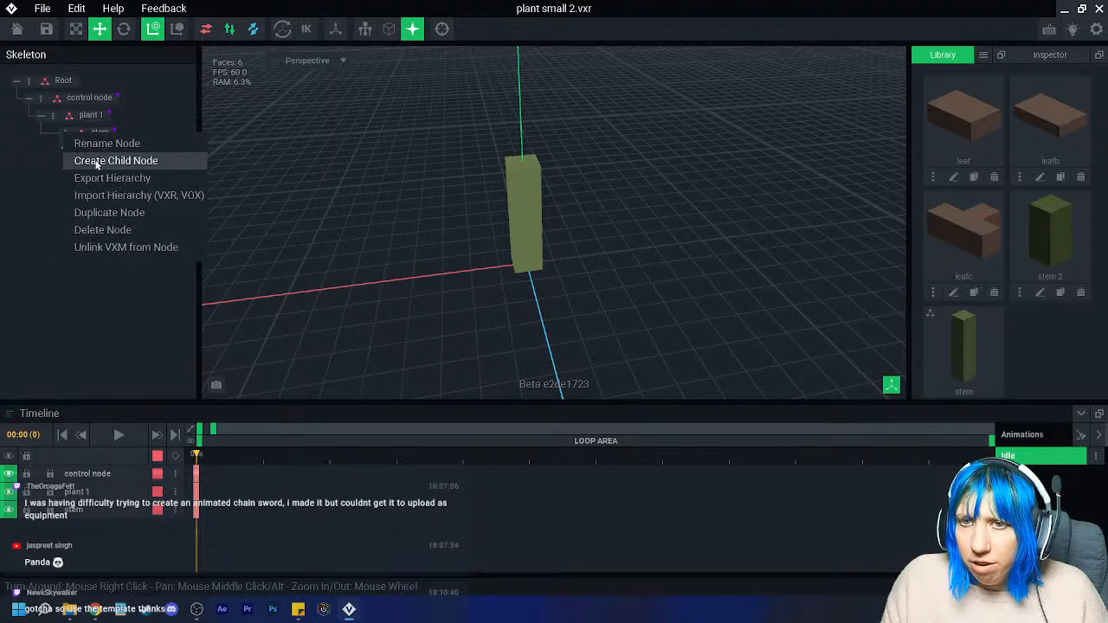
pyautogui.click(103, 162)
pyautogui.write('leaf')
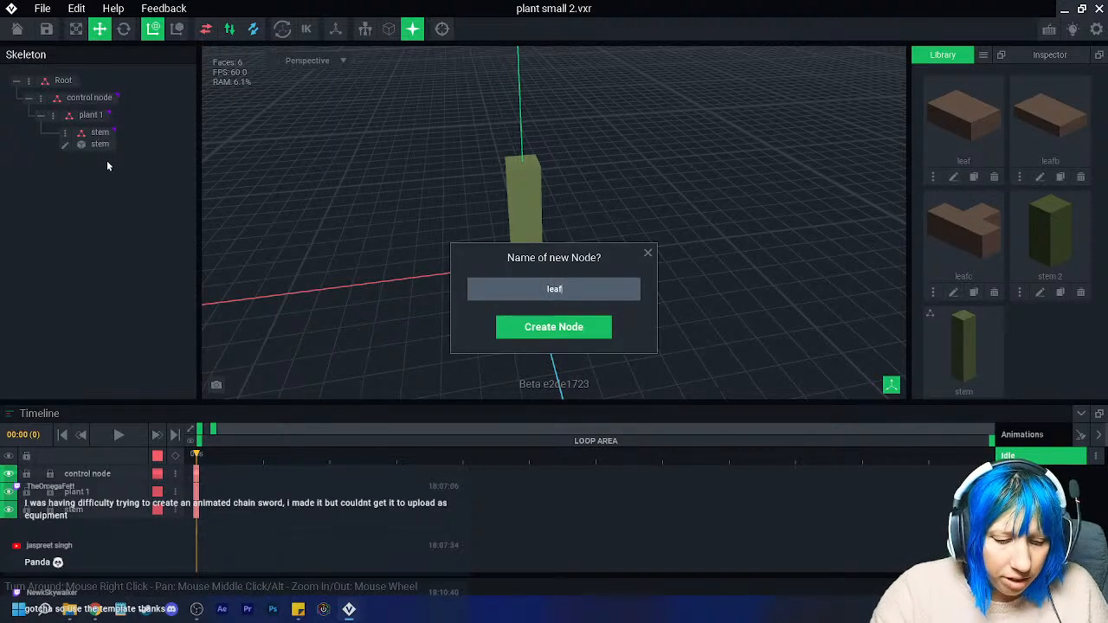
pyautogui.write('a')
pyautogui.press('Return')
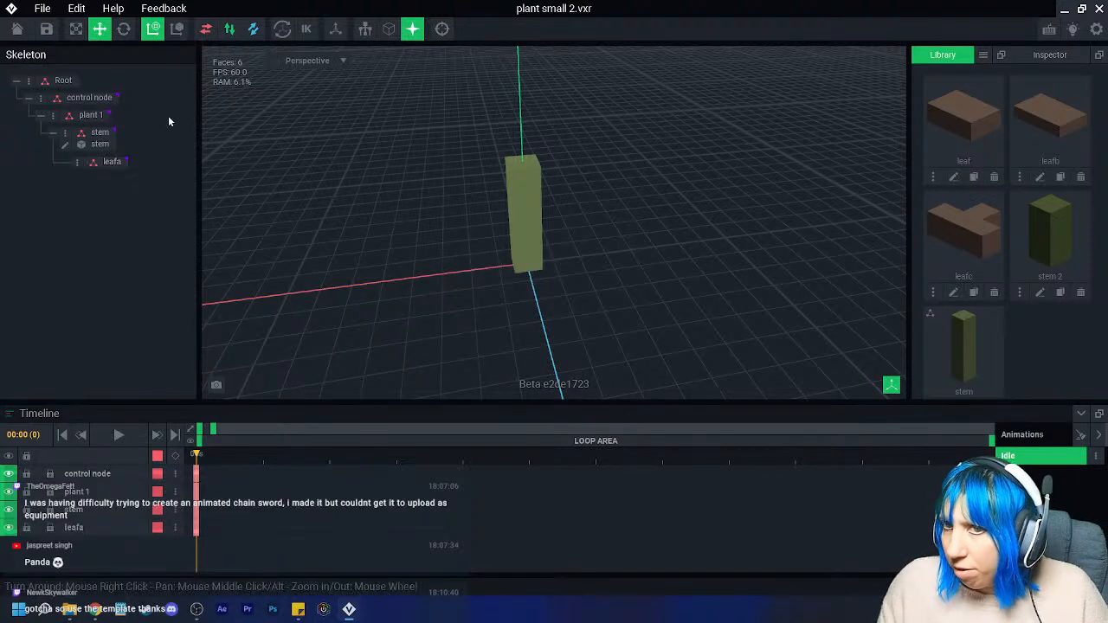
pyautogui.moveTo(952, 121); pyautogui.dragTo(110, 162)
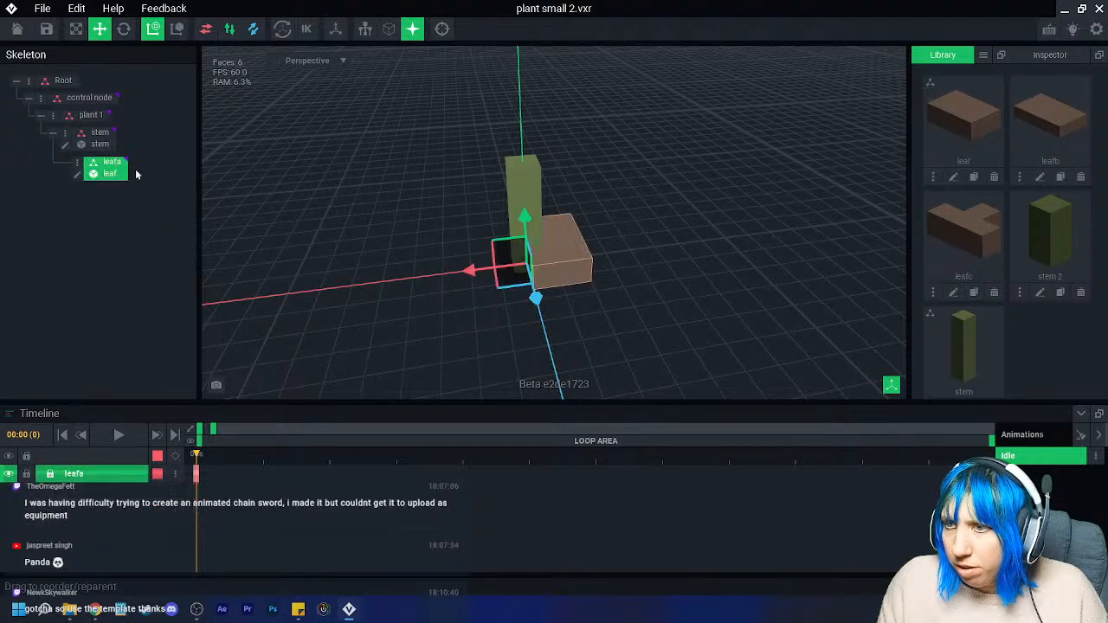
# - Raise leafa partway up the side of the stem
pyautogui.moveTo(470, 265)
pyautogui.mouseDown()
pyautogui.moveTo(505, 264)
pyautogui.moveTo(472, 269)
pyautogui.mouseUp()
pyautogui.moveTo(527, 229); pyautogui.dragTo(529, 177)
pyautogui.moveTo(554, 217); pyautogui.dragTo(562, 223, button='right')
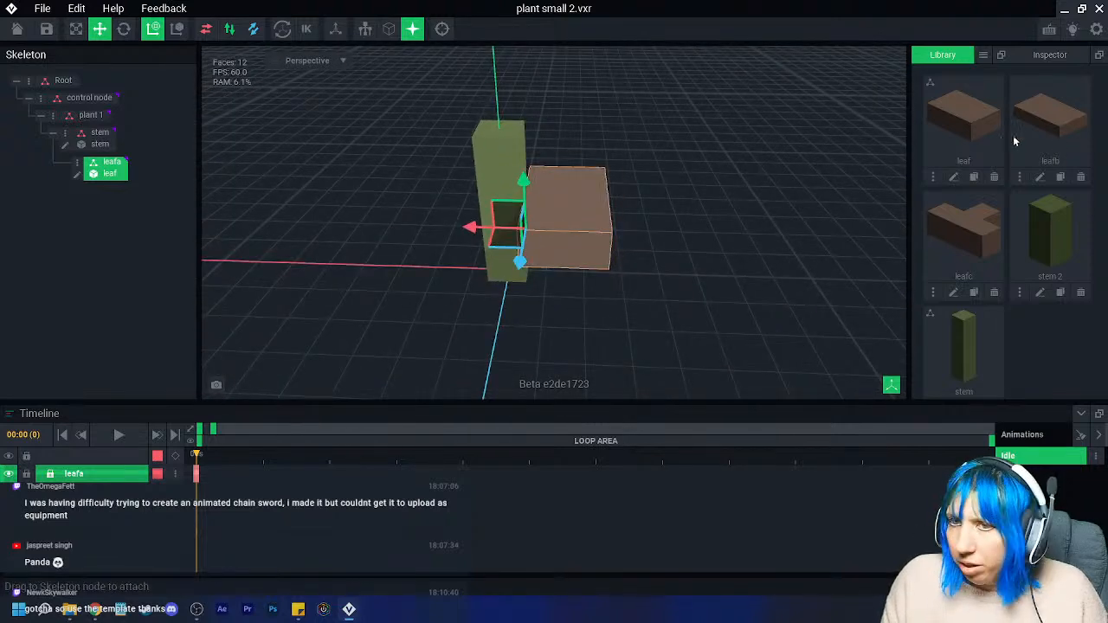
# - Create a child node named leafb under leafa and attach the leafb model to it
pyautogui.rightClick(86, 165)
pyautogui.click(118, 193)
pyautogui.write('le')
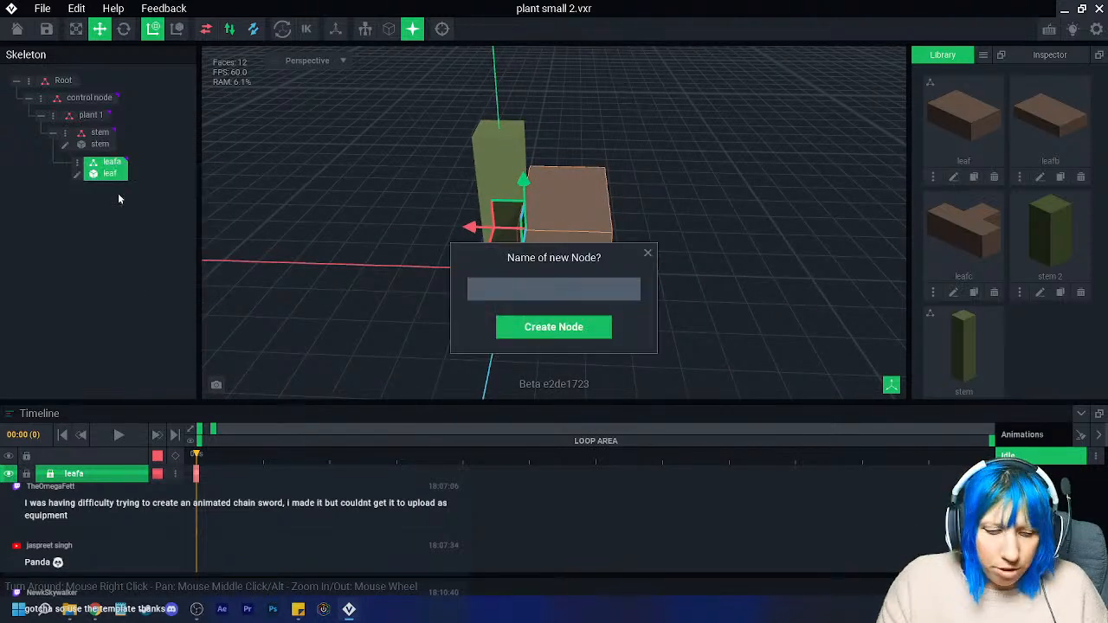
pyautogui.write('afb')
pyautogui.press('Return')
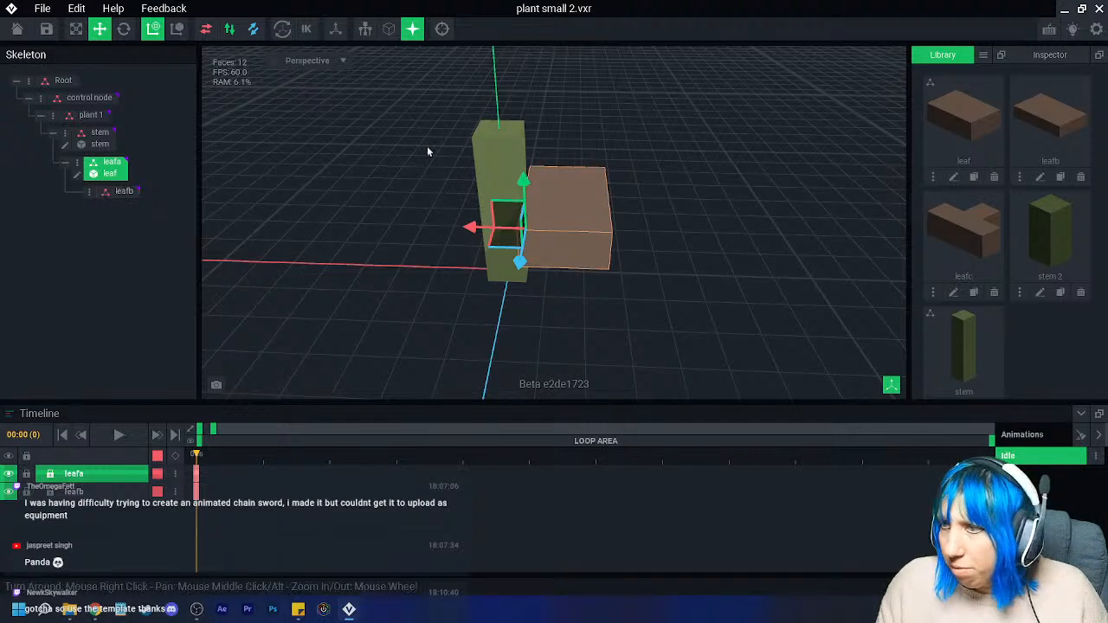
pyautogui.moveTo(1046, 128); pyautogui.dragTo(124, 191)
# - Move leafb outward along the red axis to the far end of leafa and activate the rotation tool
pyautogui.moveTo(470, 228); pyautogui.dragTo(546, 238)
pyautogui.click(124, 31)
pyautogui.moveTo(641, 226); pyautogui.dragTo(589, 249, button='right')
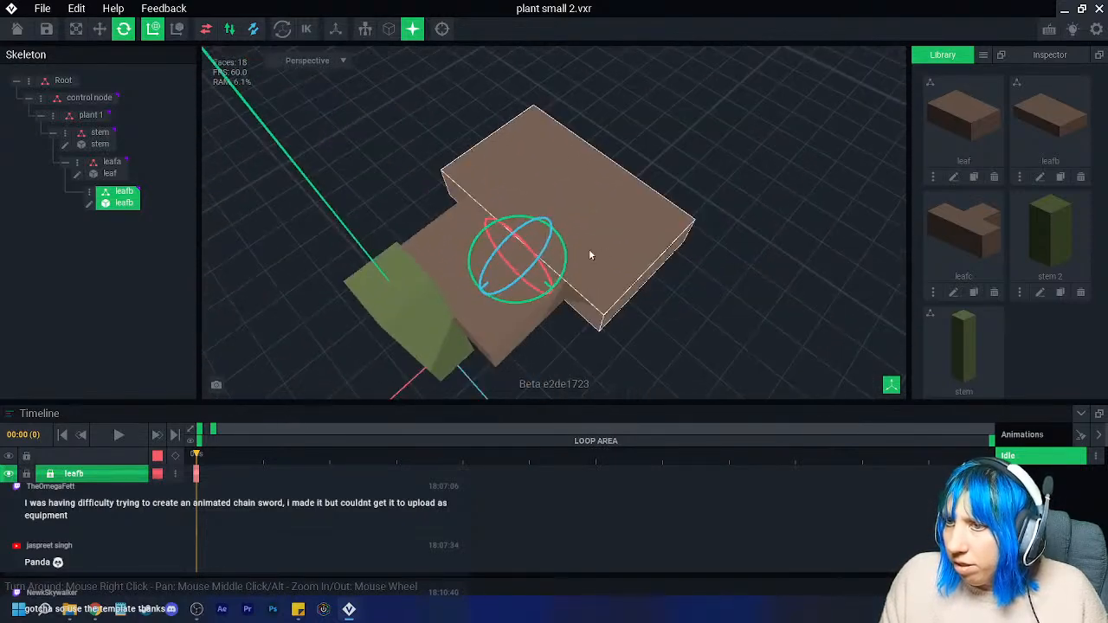
# - Open leafb for editing, erase one three-voxel row along its side with a box, and crop the volume to 3 × 1 × 4
pyautogui.doubleClick(97, 201)
pyautogui.moveTo(390, 258); pyautogui.dragTo(260, 274, button='right')
pyautogui.click(12, 147)
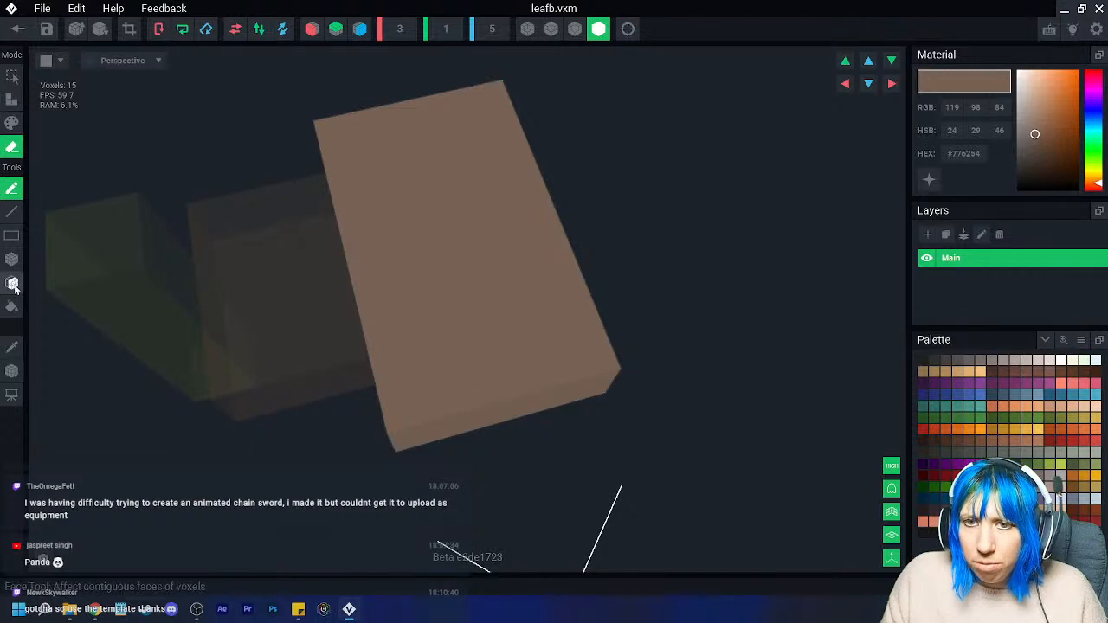
pyautogui.click(12, 258)
pyautogui.moveTo(394, 433); pyautogui.dragTo(586, 360)
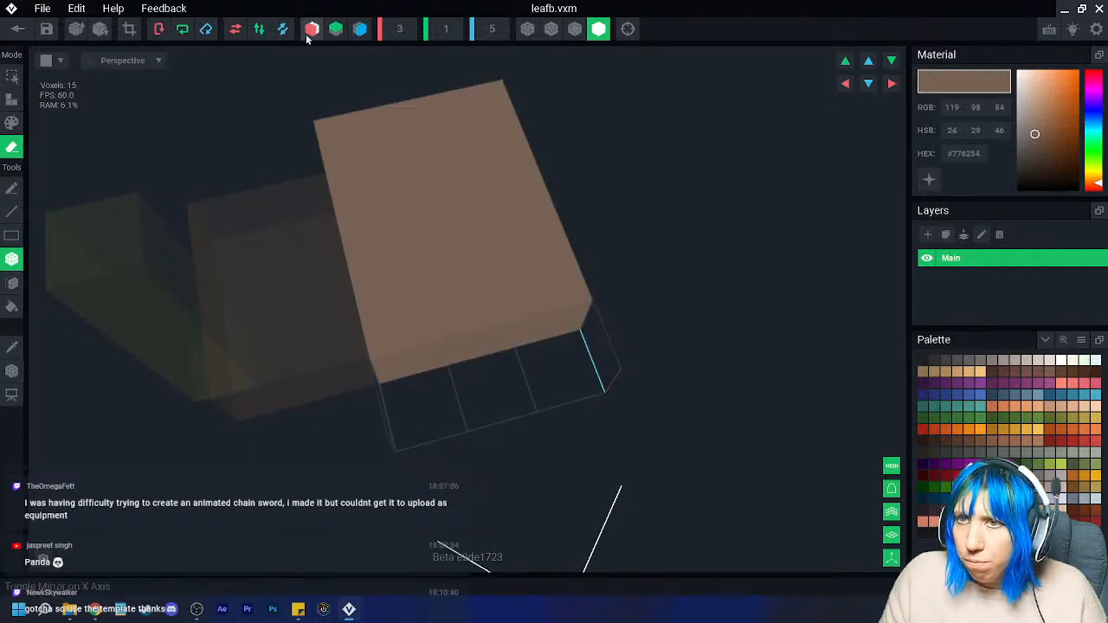
pyautogui.click(158, 29)
# - Move leafb's pivot to 3.0 along the red axis, at the edge facing leafa, and save and close the model
pyautogui.click(12, 371)
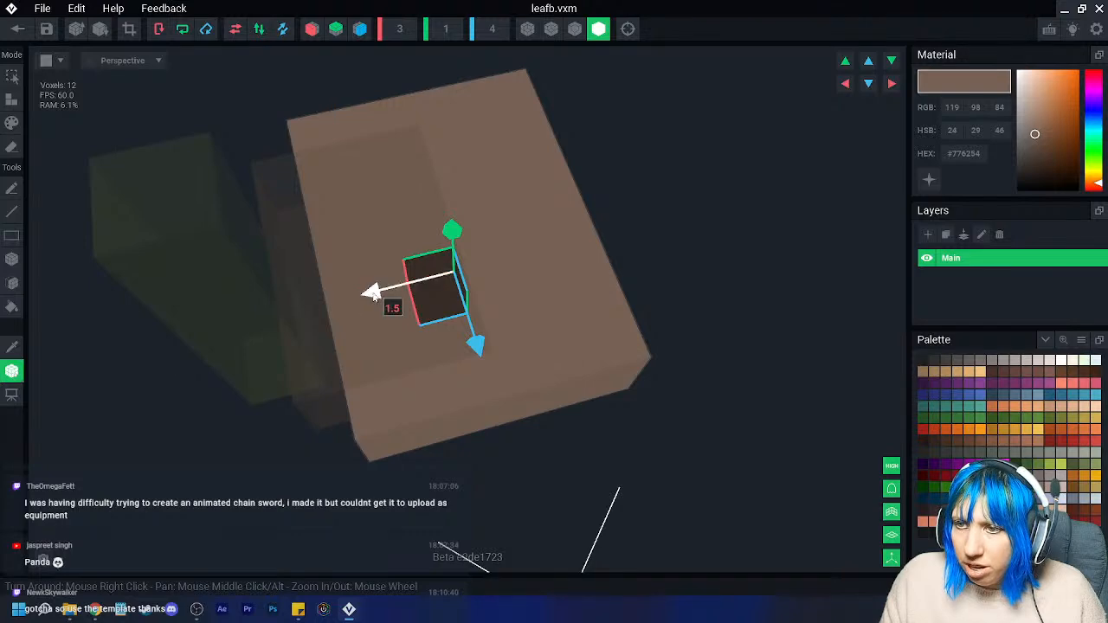
pyautogui.moveTo(388, 306); pyautogui.dragTo(249, 318)
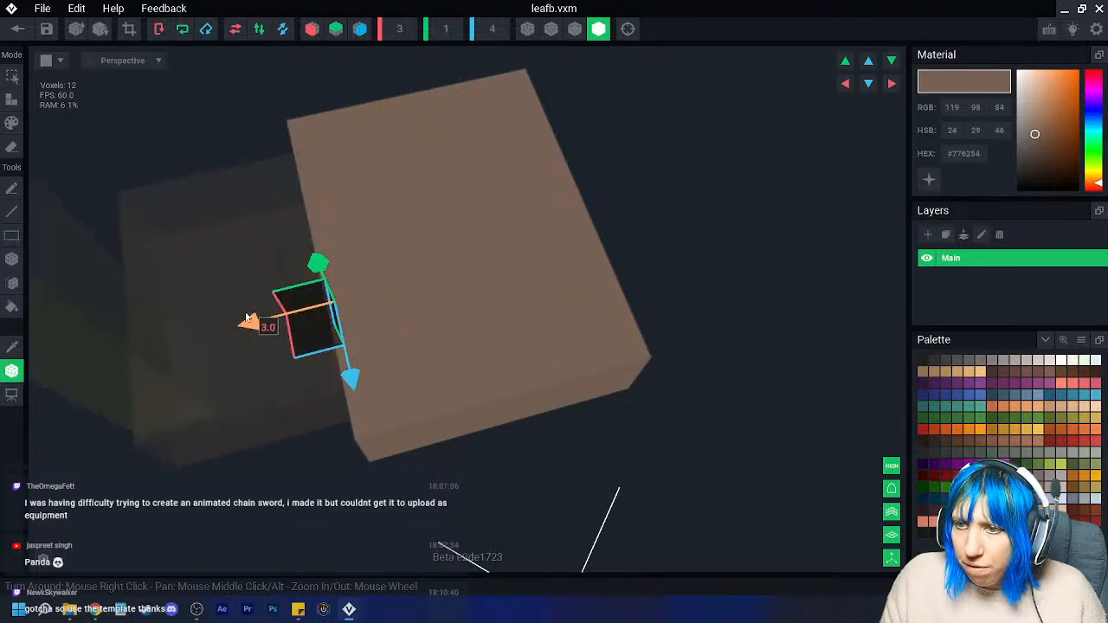
pyautogui.click(17, 29)
pyautogui.click(418, 223)
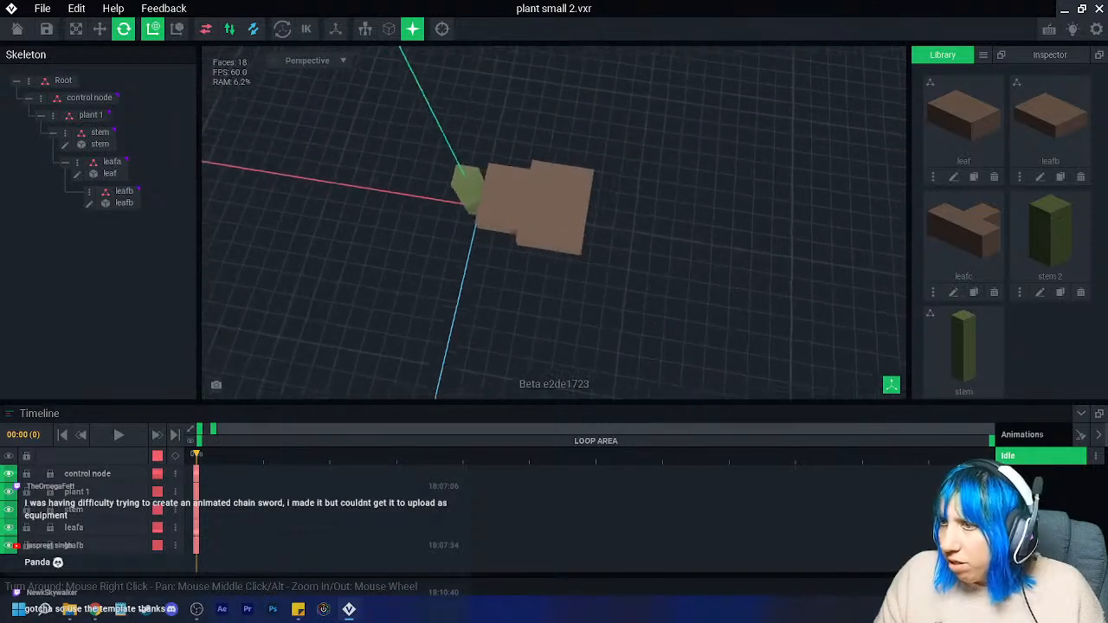
# - Rotate leafb so that it tilts slightly upward from its joint with leafa
pyautogui.click(587, 253)
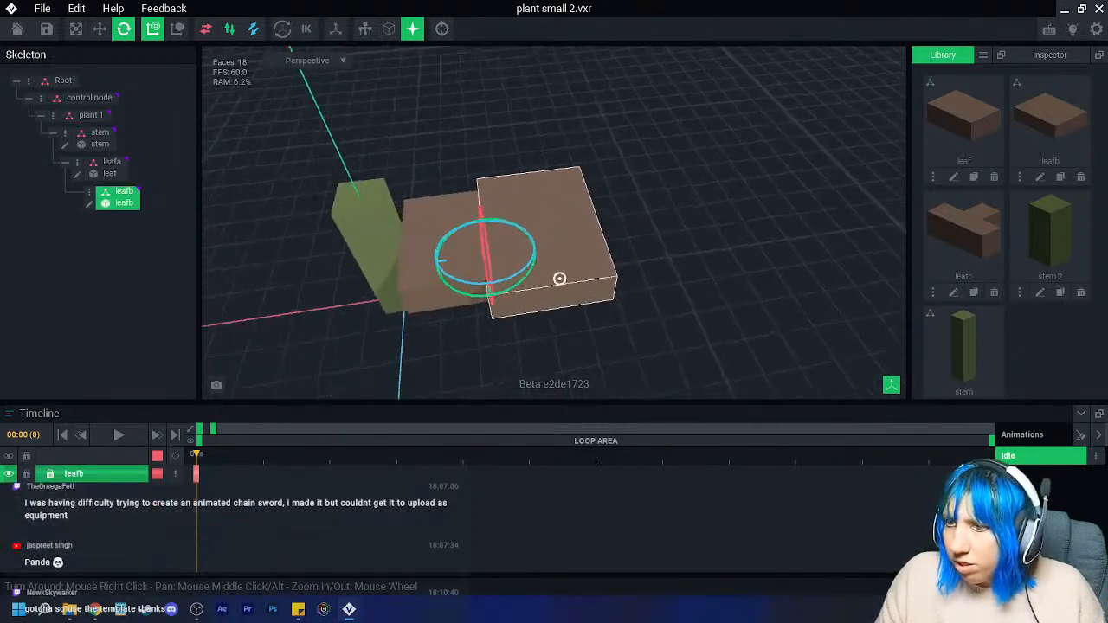
pyautogui.moveTo(560, 279); pyautogui.dragTo(520, 233, button='right')
pyautogui.moveTo(517, 234); pyautogui.dragTo(501, 223)
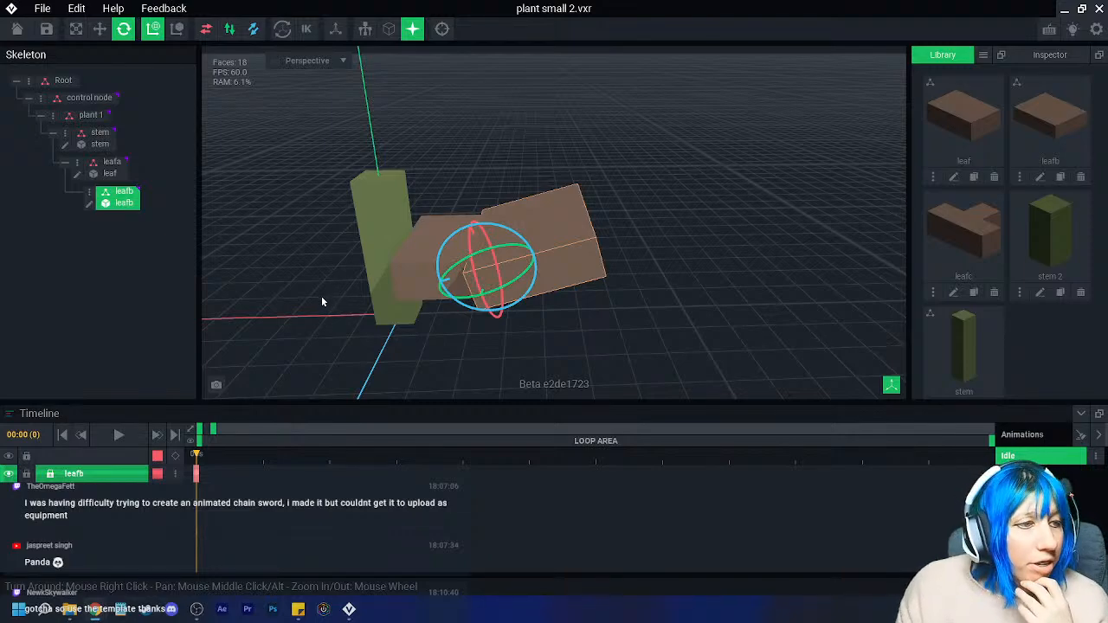
pyautogui.scroll(5, 349, 279)
pyautogui.moveTo(428, 303); pyautogui.dragTo(272, 300, button='right')
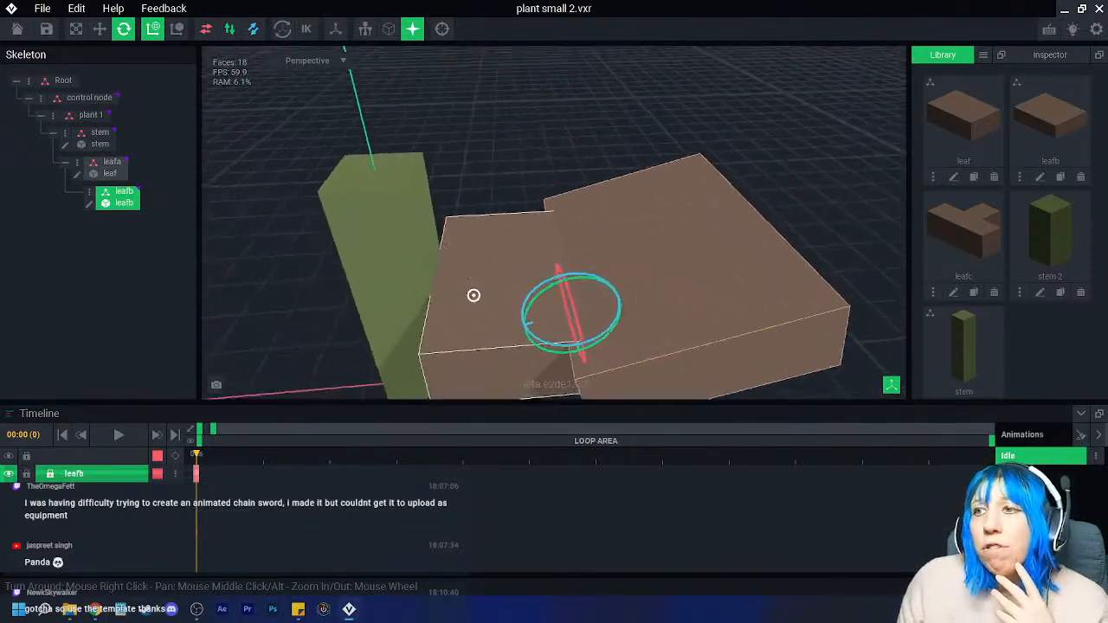
# - Nudge leafb along the green axis to -0.4 so that it meets leafa at the joint
pyautogui.press('w')
pyautogui.scroll(4, 512, 263)
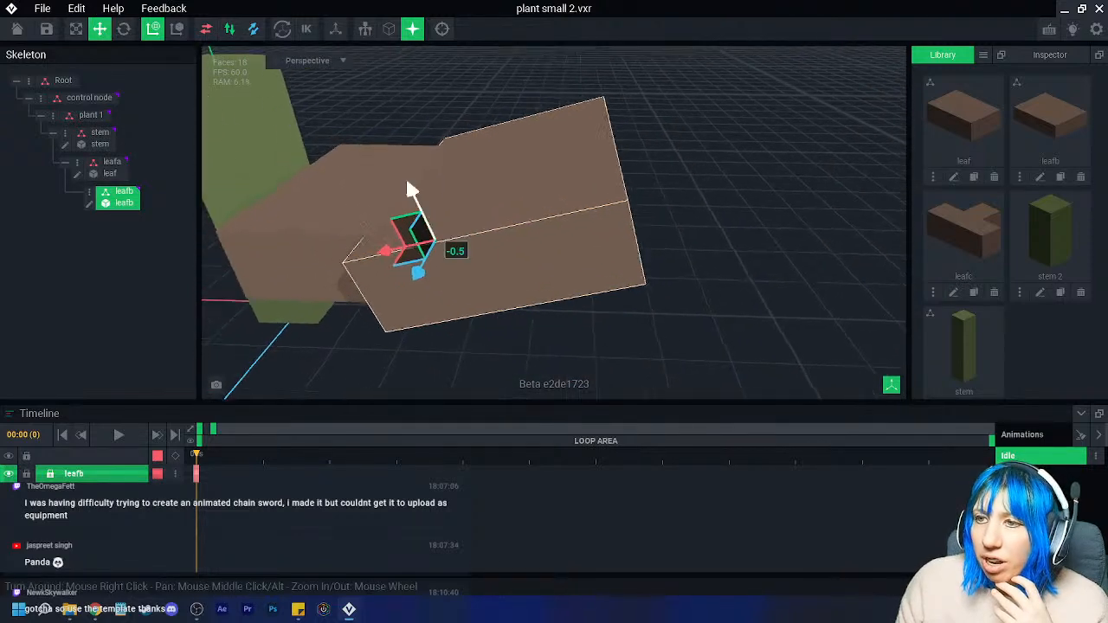
pyautogui.moveTo(482, 228); pyautogui.dragTo(479, 222)
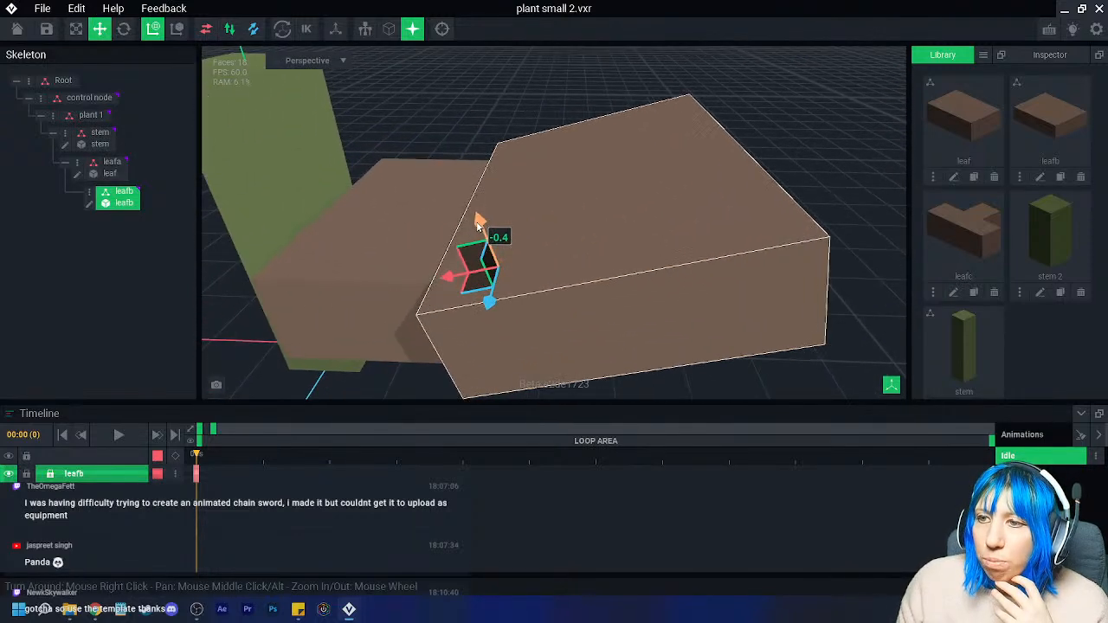
pyautogui.moveTo(479, 221); pyautogui.dragTo(426, 250, button='middle')
pyautogui.moveTo(426, 249); pyautogui.dragTo(446, 260, button='right')
pyautogui.moveTo(512, 286); pyautogui.dragTo(438, 295, button='right')
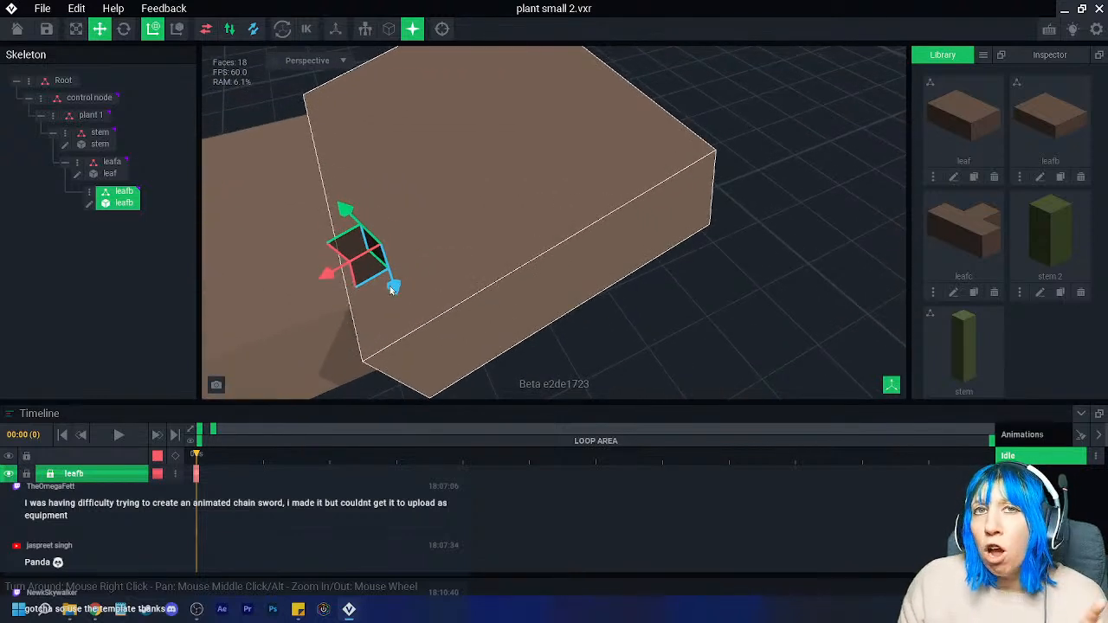
# - Create a child node named leafc under leafb and attach the leafc model to it
pyautogui.rightClick(91, 192)
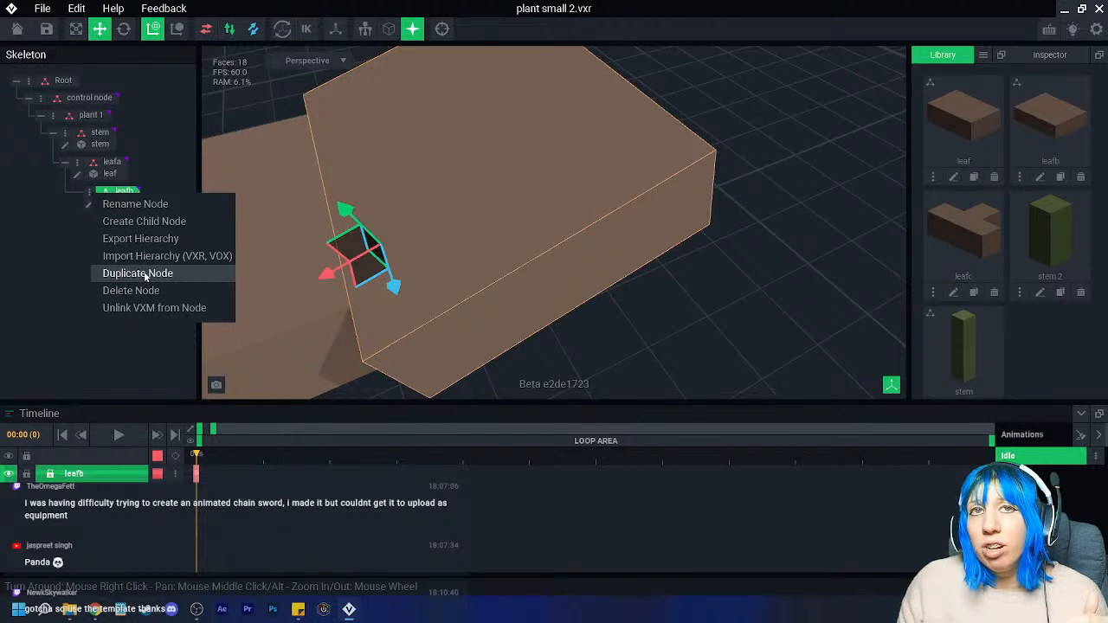
pyautogui.click(155, 223)
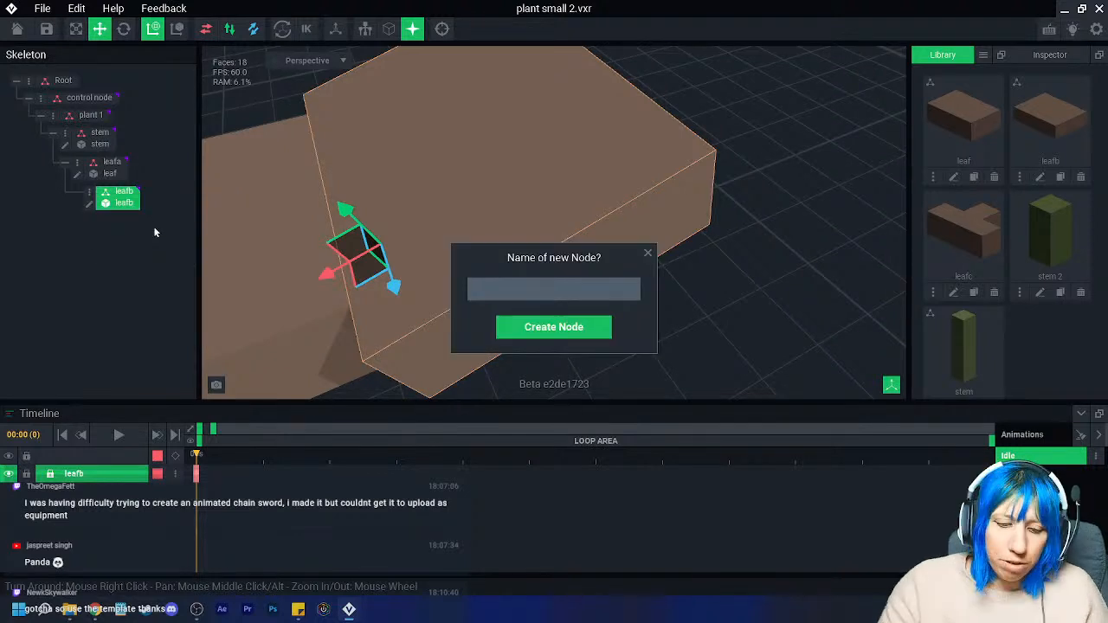
pyautogui.write('leafc')
pyautogui.press('Return')
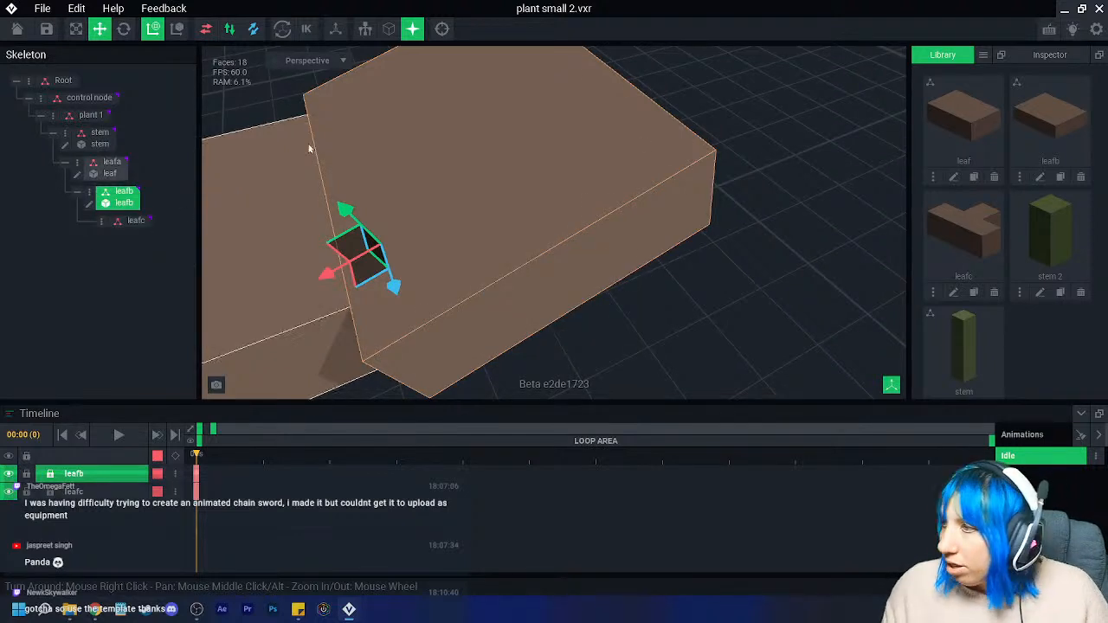
pyautogui.moveTo(982, 211); pyautogui.dragTo(136, 221)
# - Move leafc outward along the red axis to leafb's far end and rotate it to tilt slightly upward
pyautogui.moveTo(325, 274); pyautogui.dragTo(514, 223)
pyautogui.moveTo(516, 216); pyautogui.dragTo(294, 149, button='right')
pyautogui.press('e')
pyautogui.moveTo(629, 208); pyautogui.dragTo(622, 201)
pyautogui.click(756, 301)
# - Examine the stem and the three leaf segments from several angles and distances to judge their joints and proportions
pyautogui.moveTo(756, 300); pyautogui.dragTo(623, 277, button='right')
pyautogui.moveTo(589, 336); pyautogui.dragTo(589, 337, button='right')
pyautogui.scroll(2, 503, 284)
pyautogui.click(503, 284)
pyautogui.scroll(2, 502, 259)
pyautogui.click(483, 227)
pyautogui.scroll(-2, 527, 255)
pyautogui.moveTo(527, 254); pyautogui.dragTo(624, 323, button='right')
pyautogui.scroll(-2, 624, 331)
pyautogui.click(624, 332)
# - Open leafa's leaf model for editing, erase all but two voxels with the box eraser, and crop the volume to 1 × 1 × 2
pyautogui.click(507, 270)
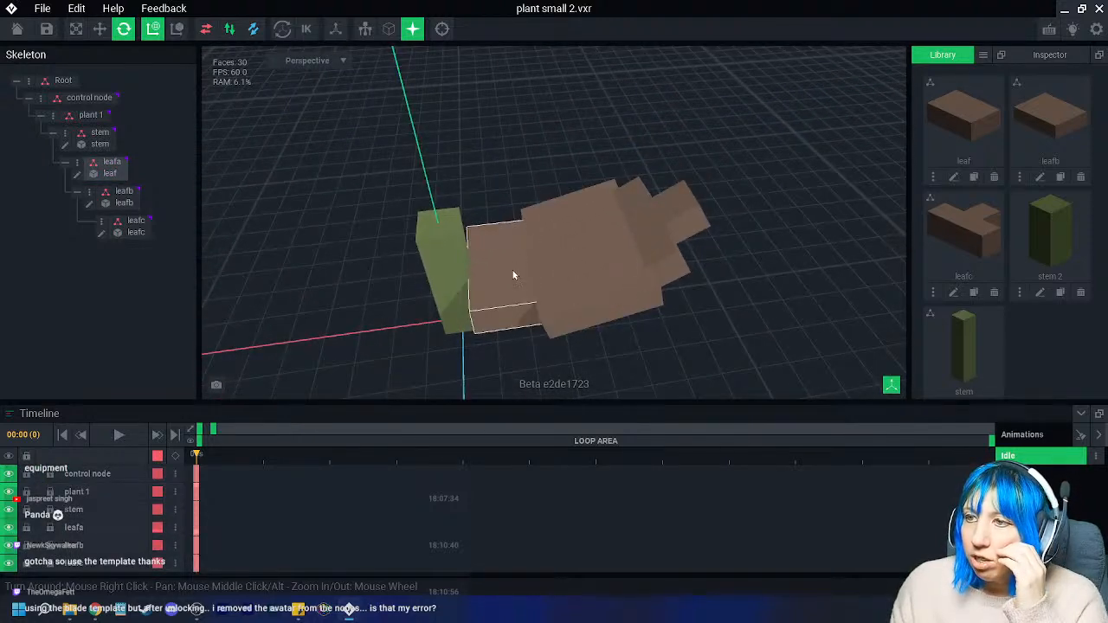
pyautogui.click(76, 174)
pyautogui.moveTo(459, 262); pyautogui.dragTo(458, 267, button='right')
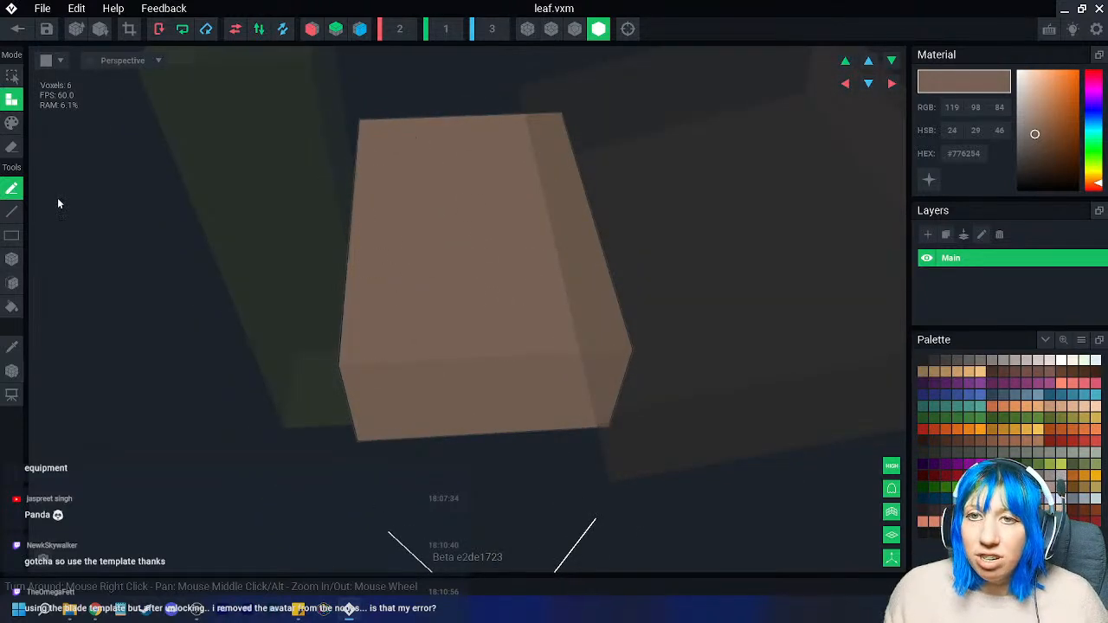
pyautogui.click(12, 147)
pyautogui.click(12, 258)
pyautogui.moveTo(289, 363); pyautogui.dragTo(369, 382, button='right')
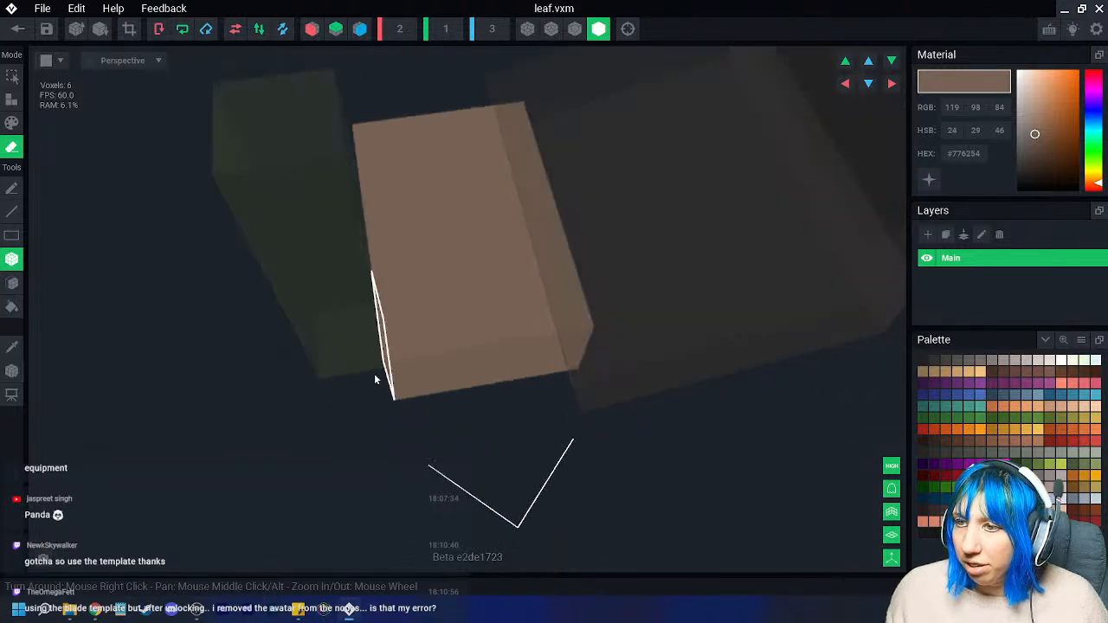
pyautogui.click(518, 360)
pyautogui.moveTo(516, 162); pyautogui.dragTo(537, 332)
pyautogui.moveTo(537, 332); pyautogui.dragTo(348, 191, button='right')
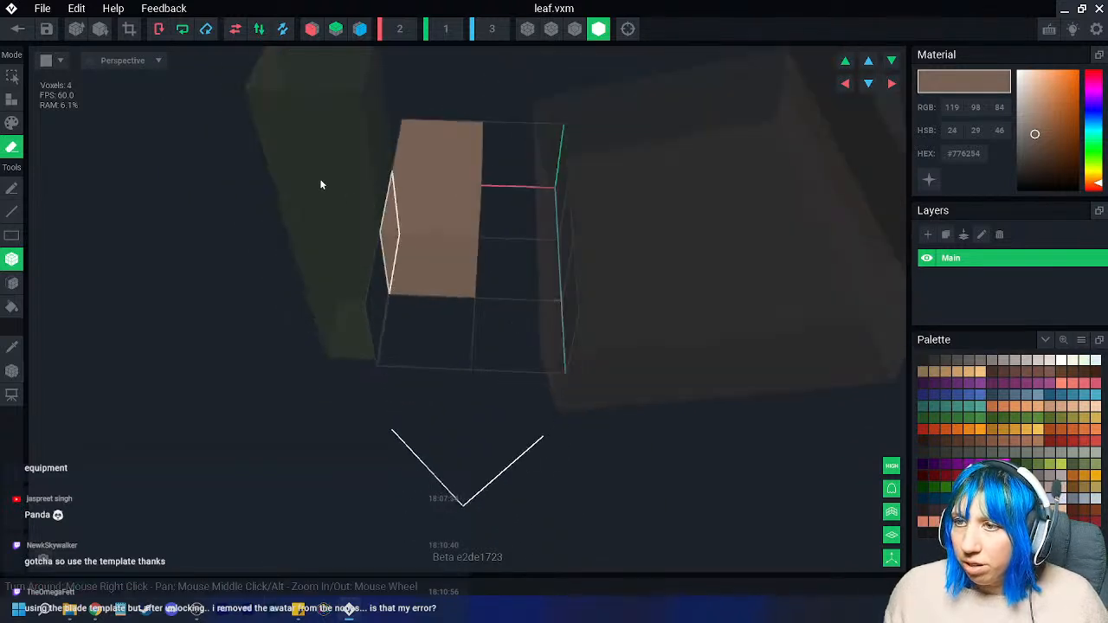
pyautogui.click(158, 30)
pyautogui.click(158, 30)
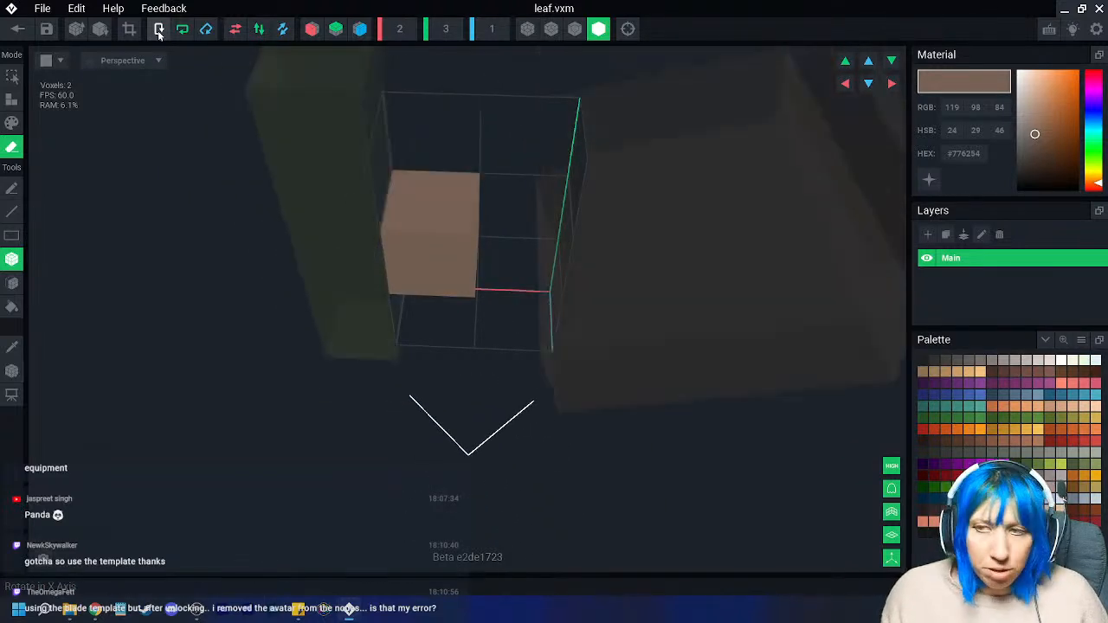
pyautogui.moveTo(355, 156); pyautogui.dragTo(391, 225, button='right')
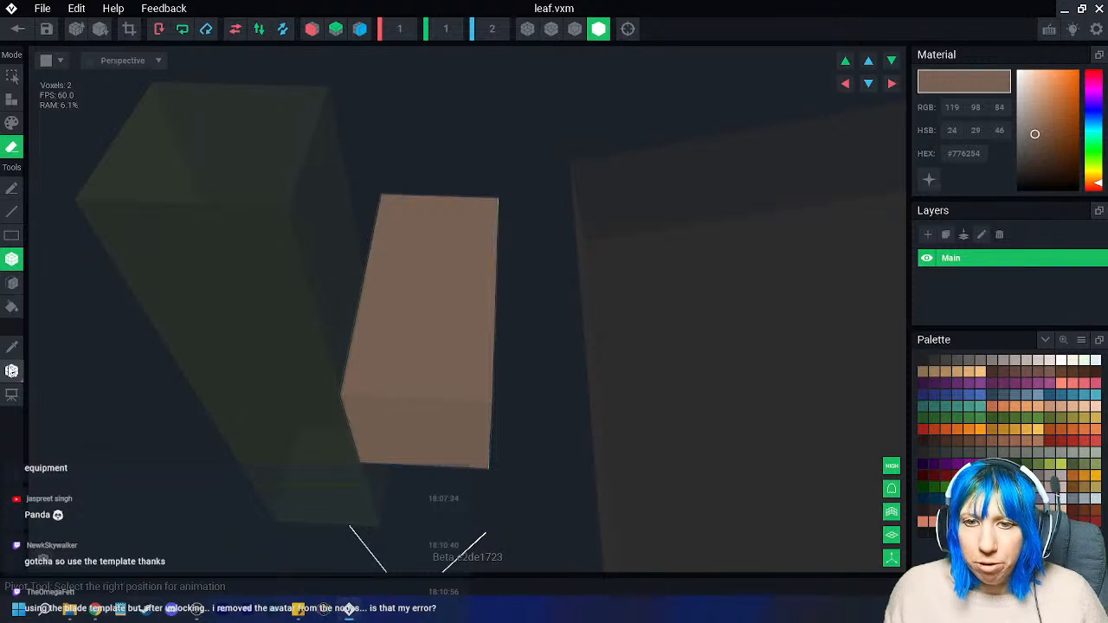
# - Move the leaf model's pivot along the blue axis to the middle of its stem-facing side, and save and close the model
pyautogui.click(12, 370)
pyautogui.moveTo(353, 485); pyautogui.dragTo(371, 388)
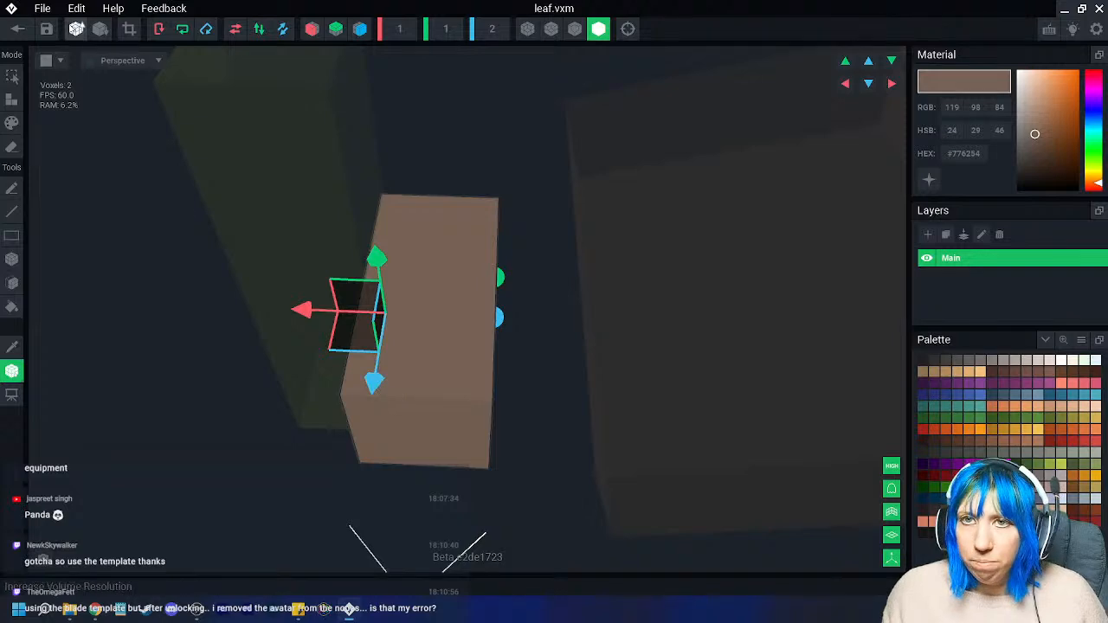
pyautogui.click(17, 29)
pyautogui.click(405, 221)
# - Open leafb for editing, erase its outer voxels with the box eraser, and crop the volume to 2 × 1 × 3
pyautogui.moveTo(552, 217)
pyautogui.mouseDown(button='right')
pyautogui.moveTo(560, 247)
pyautogui.moveTo(558, 217)
pyautogui.mouseUp(button='right')
pyautogui.click(121, 190)
pyautogui.click(90, 203)
pyautogui.moveTo(479, 255); pyautogui.dragTo(467, 286, button='right')
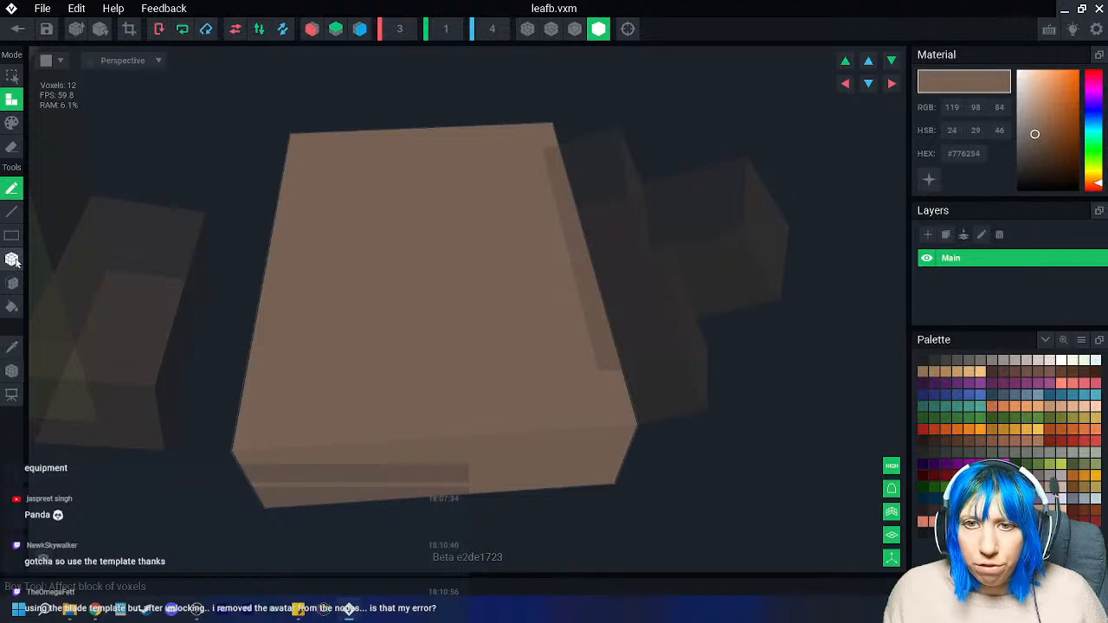
pyautogui.click(12, 259)
pyautogui.click(12, 147)
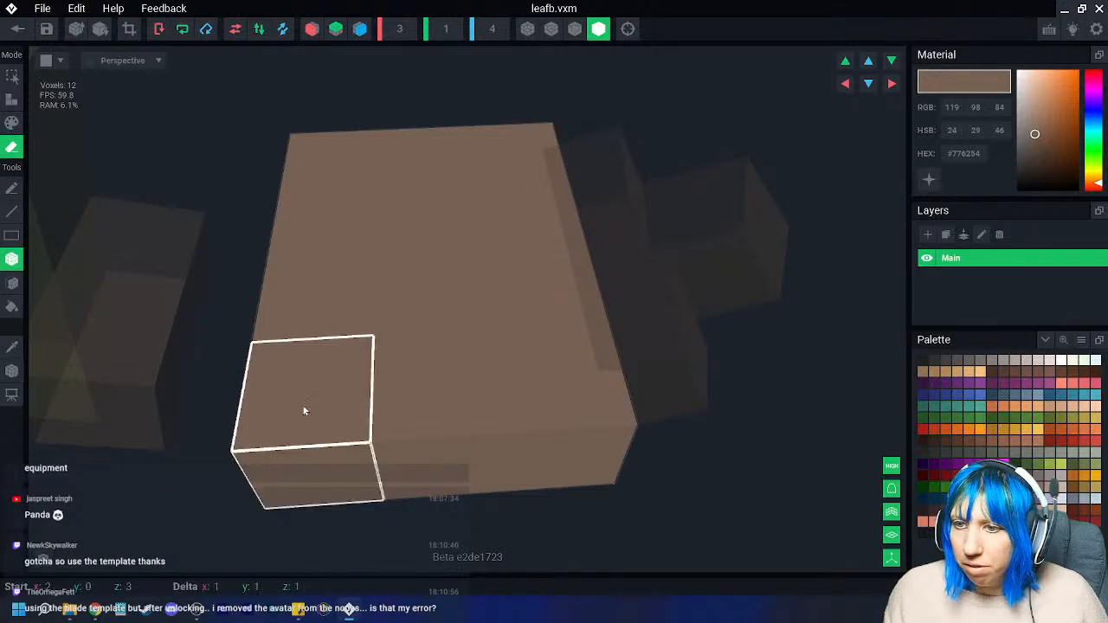
pyautogui.click(557, 153)
pyautogui.moveTo(556, 152)
pyautogui.mouseDown(button='right')
pyautogui.moveTo(483, 361)
pyautogui.moveTo(441, 349)
pyautogui.moveTo(433, 143)
pyautogui.mouseUp(button='right')
pyautogui.moveTo(95, 41); pyautogui.dragTo(149, 59, button='right')
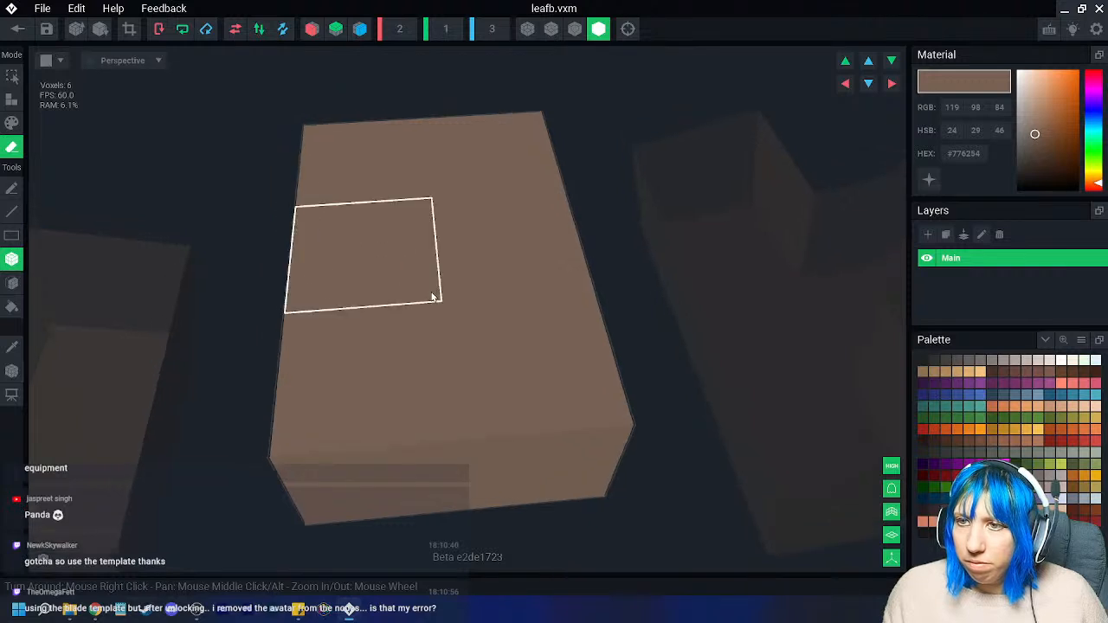
# - Set leafb's pivot to the floor and shift it along the red axis to the edge facing leafa, saving and closing the model
pyautogui.click(11, 371)
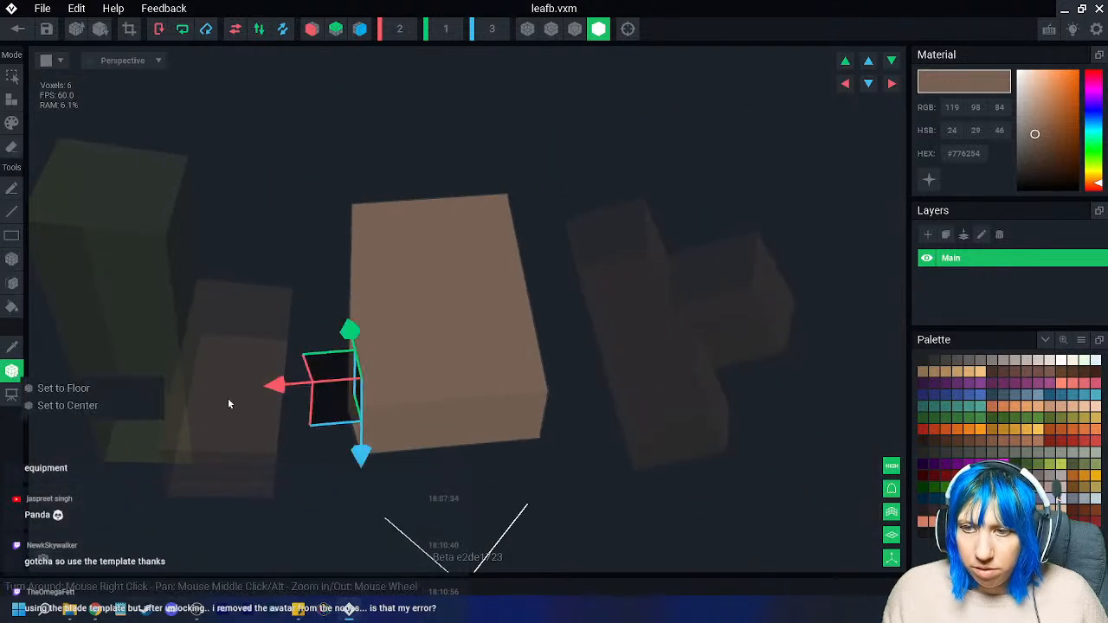
pyautogui.click(90, 389)
pyautogui.moveTo(355, 346); pyautogui.dragTo(267, 347)
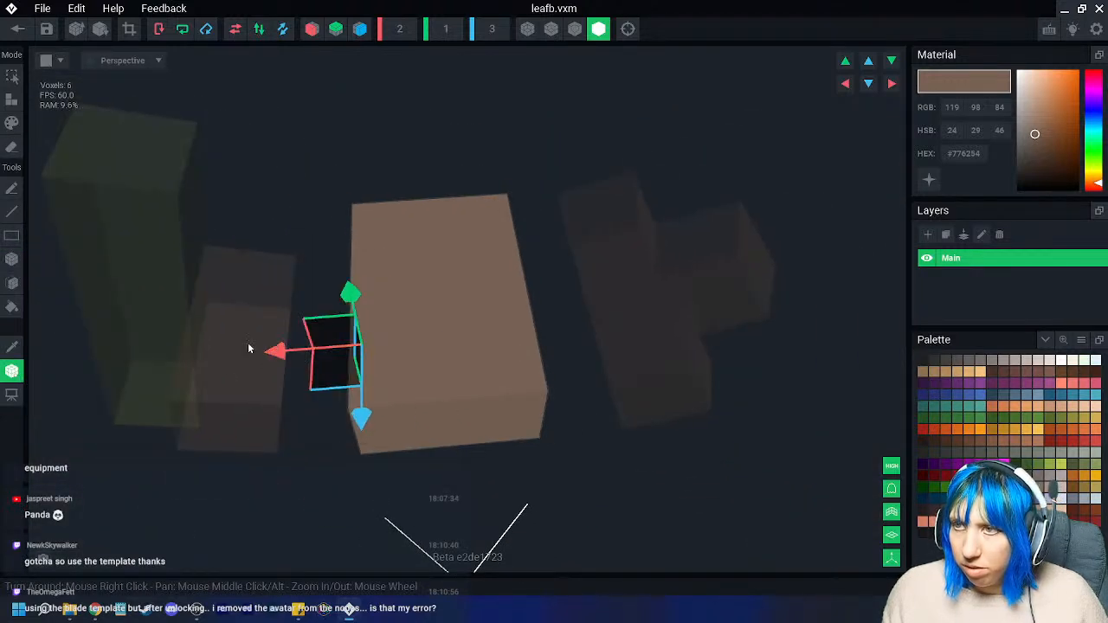
pyautogui.click(18, 29)
pyautogui.click(456, 222)
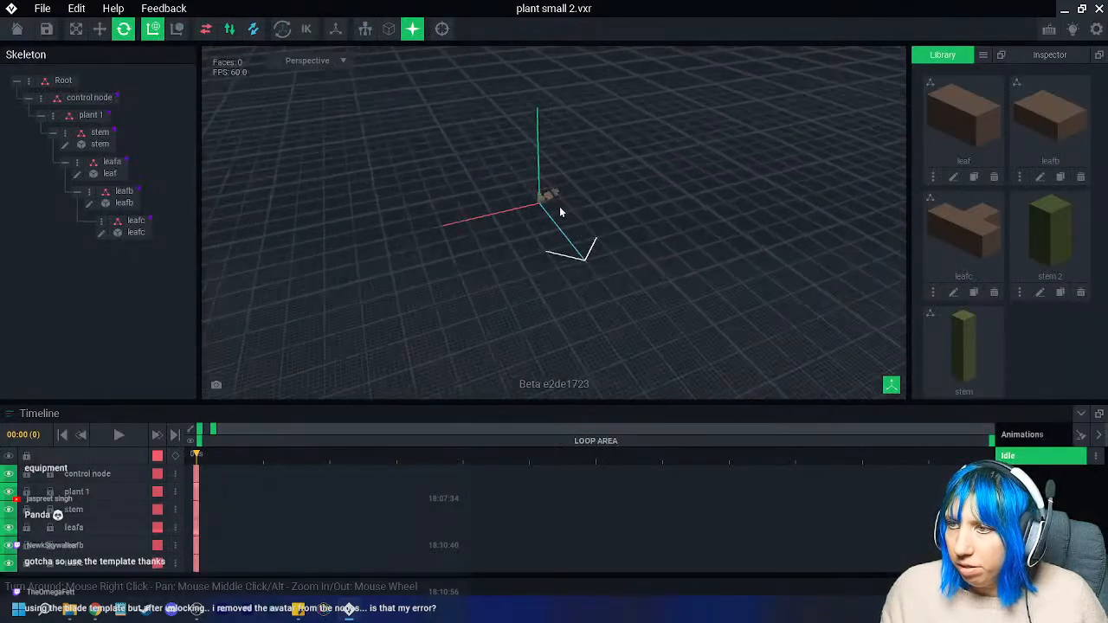
# - Slide leafb along the red axis to close its gap with leafa, and shift leafa along the blue axis
pyautogui.scroll(5, 580, 220)
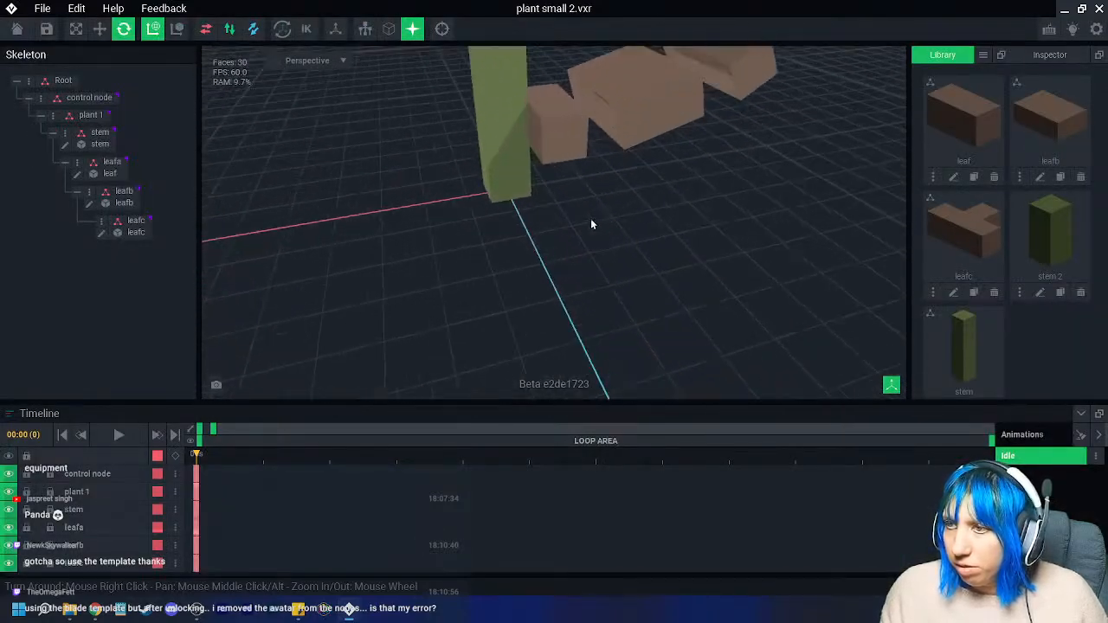
pyautogui.moveTo(592, 220); pyautogui.dragTo(511, 358, button='middle')
pyautogui.click(577, 235)
pyautogui.press('w')
pyautogui.moveTo(511, 262); pyautogui.dragTo(511, 243, button='right')
pyautogui.moveTo(503, 205); pyautogui.dragTo(468, 208)
pyautogui.click(582, 312)
pyautogui.moveTo(582, 313)
pyautogui.mouseDown(button='right')
pyautogui.moveTo(557, 307)
pyautogui.moveTo(571, 325)
pyautogui.mouseUp(button='right')
pyautogui.click(518, 281)
pyautogui.moveTo(575, 323); pyautogui.dragTo(593, 336)
pyautogui.moveTo(619, 347); pyautogui.dragTo(671, 347, button='right')
# - Open leafc for editing and erase its two end voxels and the protruding voxel, keeping only the middle one beside leafb
pyautogui.click(735, 168)
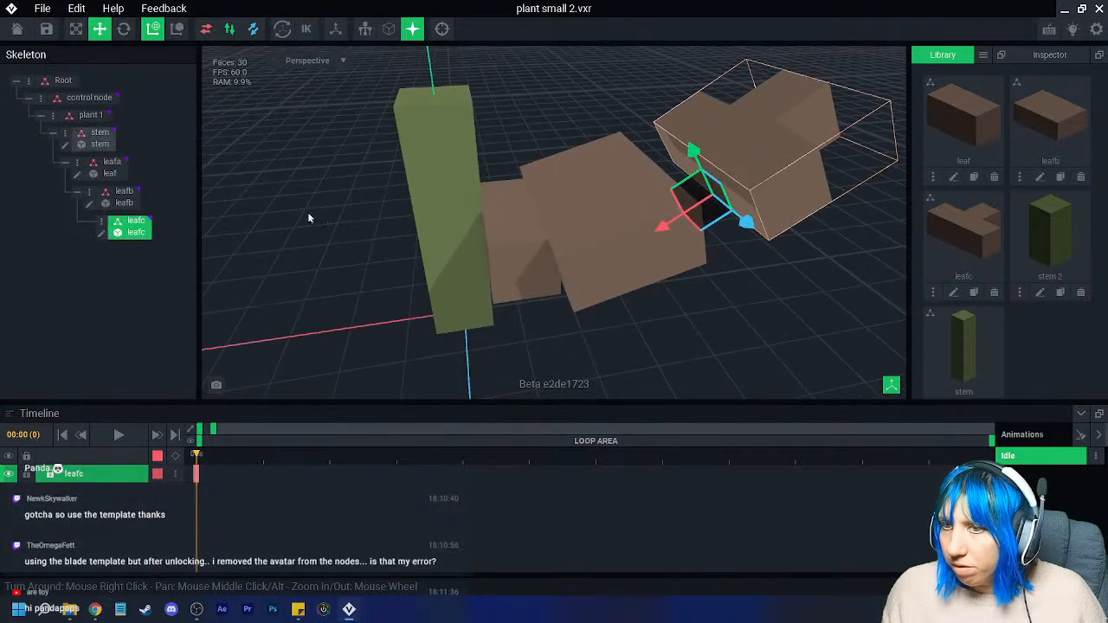
pyautogui.click(102, 232)
pyautogui.moveTo(515, 231); pyautogui.dragTo(502, 230, button='right')
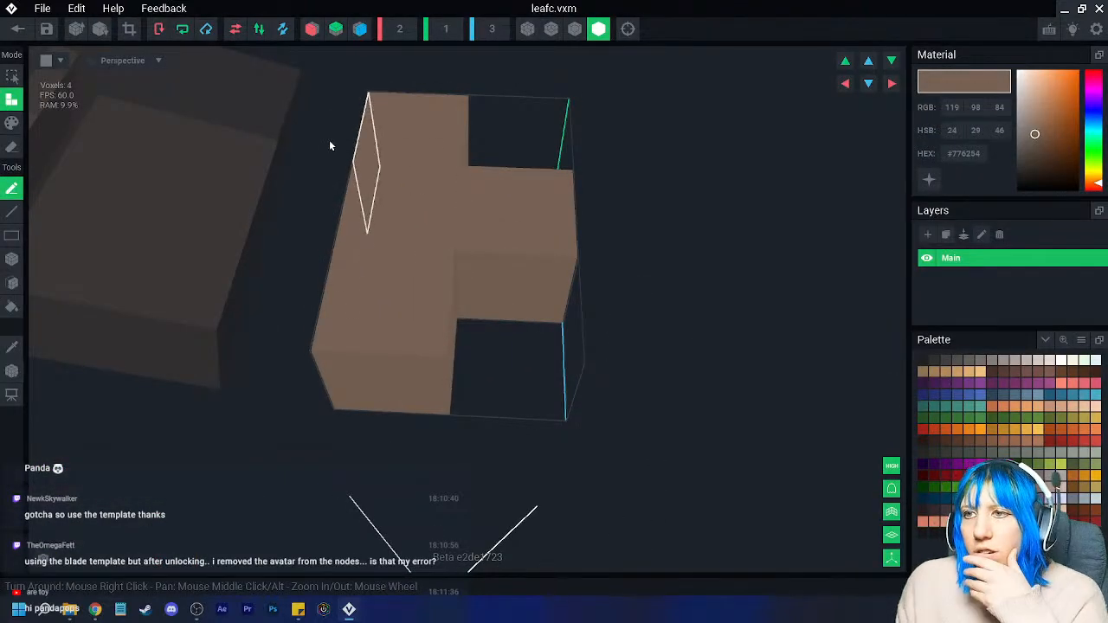
pyautogui.click(12, 259)
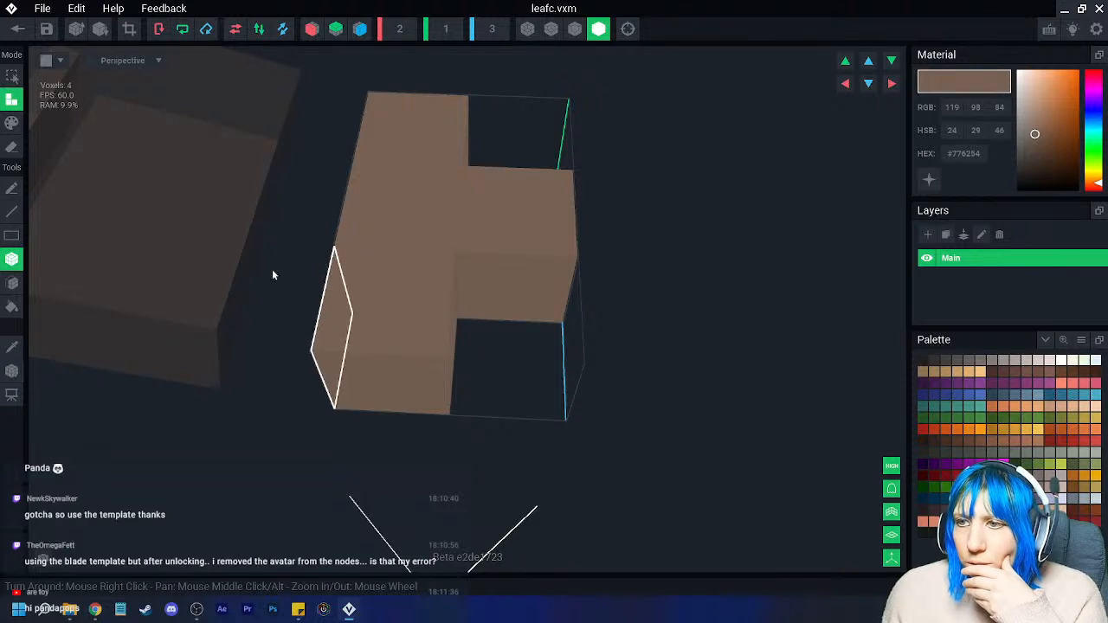
pyautogui.click(12, 147)
pyautogui.click(318, 321)
pyautogui.click(378, 119)
pyautogui.click(524, 223)
pyautogui.moveTo(524, 223)
pyautogui.mouseDown(button='right')
pyautogui.moveTo(446, 340)
pyautogui.moveTo(462, 334)
pyautogui.moveTo(450, 303)
pyautogui.mouseUp(button='right')
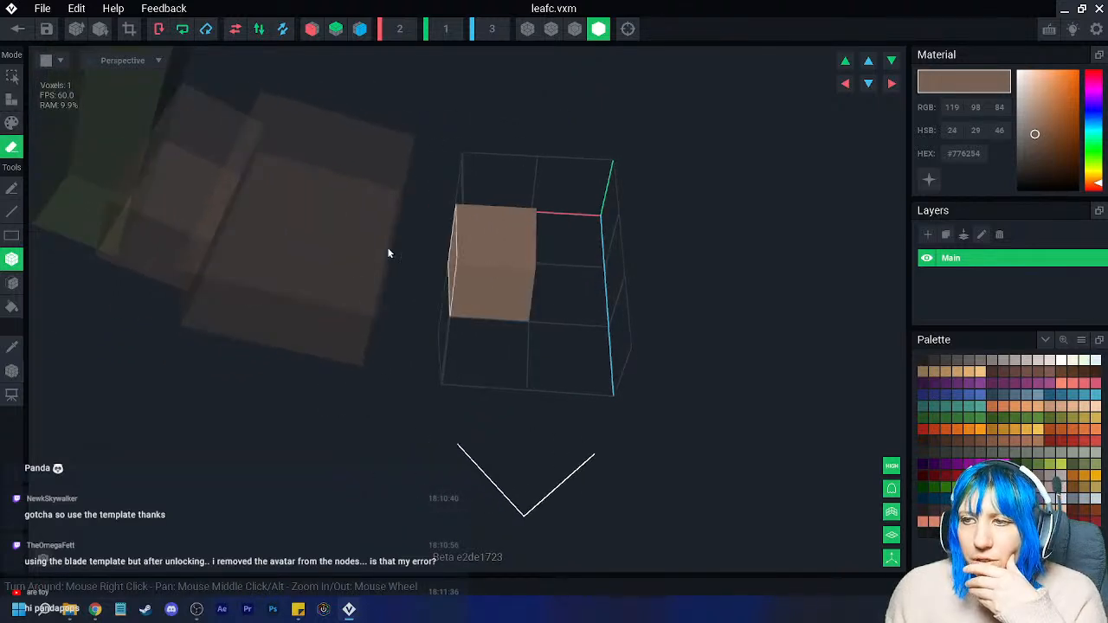
# - Crop leafc's volume to 1 × 1 × 1, and save and close the model
pyautogui.click(131, 30)
pyautogui.scroll(1, 356, 228)
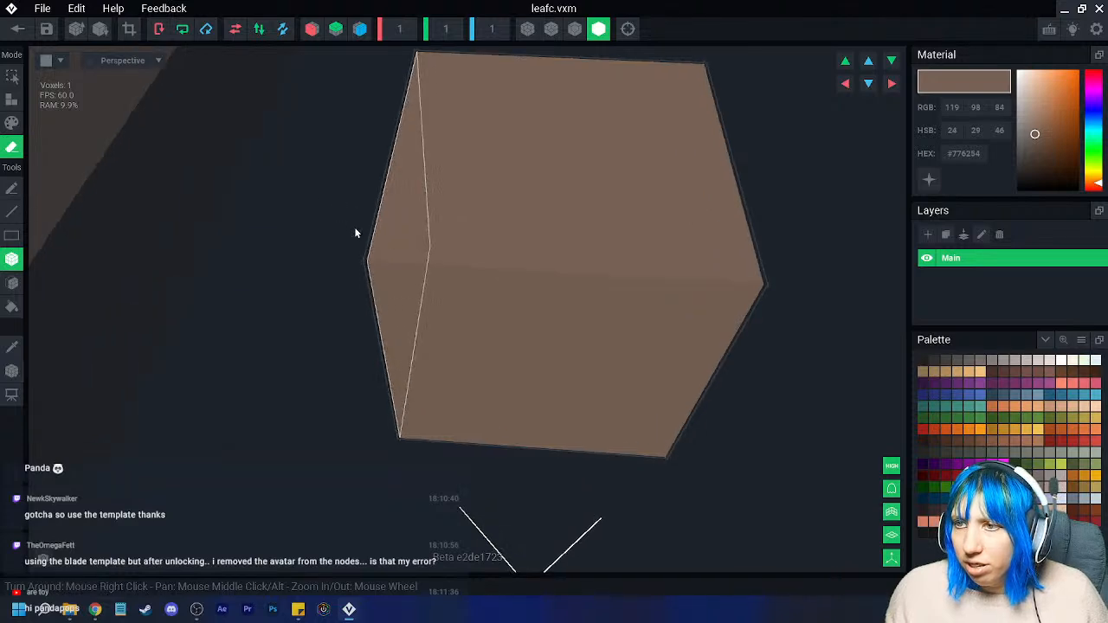
pyautogui.scroll(-4, 350, 242)
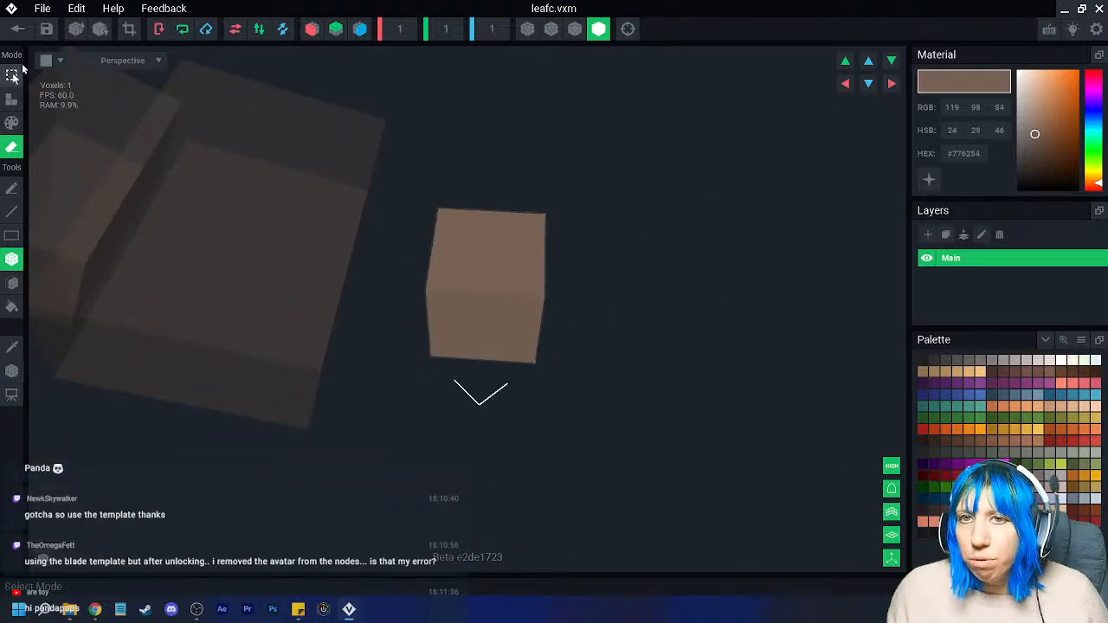
pyautogui.click(19, 30)
pyautogui.click(385, 221)
# - Move leafc inward and down so that it sits against the middle of leafb's far end
pyautogui.moveTo(430, 215); pyautogui.dragTo(601, 222, button='right')
pyautogui.click(545, 200)
pyautogui.scroll(5, 556, 211)
pyautogui.scroll(5, 584, 222)
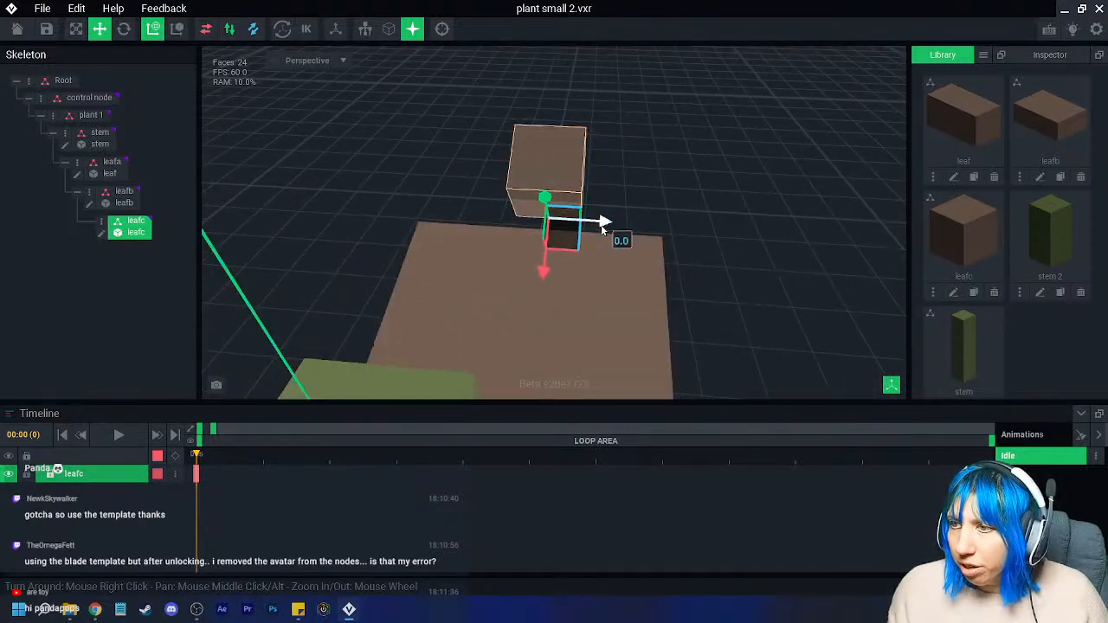
pyautogui.moveTo(549, 264); pyautogui.dragTo(539, 309)
pyautogui.moveTo(540, 309); pyautogui.dragTo(523, 295, button='right')
pyautogui.moveTo(572, 258); pyautogui.dragTo(555, 267)
pyautogui.moveTo(584, 193); pyautogui.dragTo(576, 246)
pyautogui.click(694, 276)
pyautogui.moveTo(695, 276); pyautogui.dragTo(598, 230, button='right')
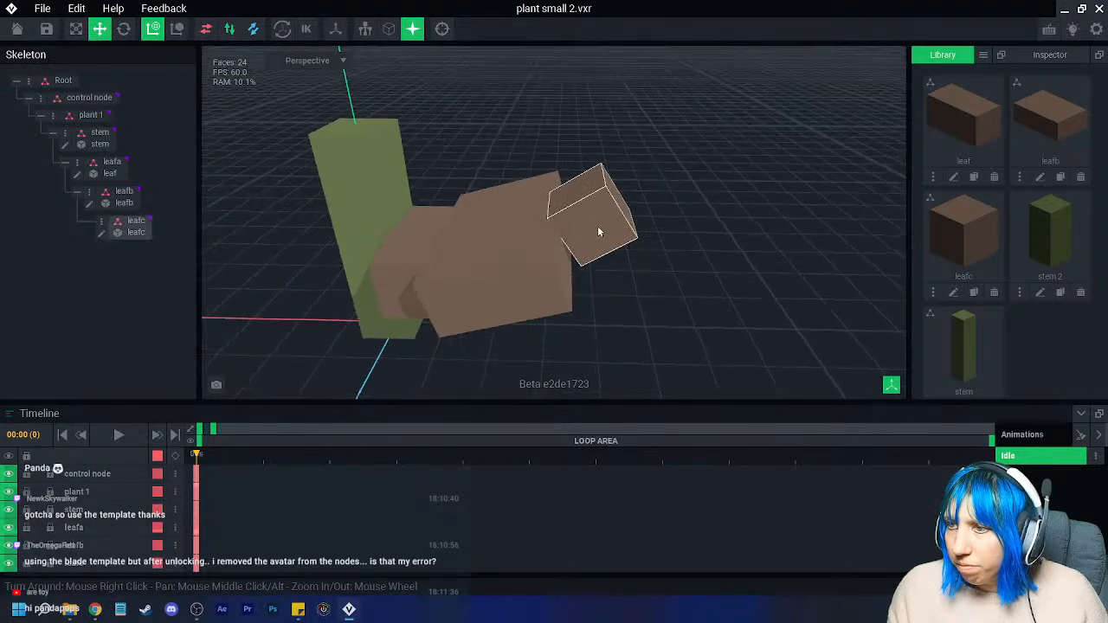
# - Adjust leafc's tilt slightly and nudge it along the red axis into leafb's far end
pyautogui.click(598, 231)
pyautogui.click(123, 29)
pyautogui.moveTo(579, 210); pyautogui.dragTo(591, 206)
pyautogui.click(100, 29)
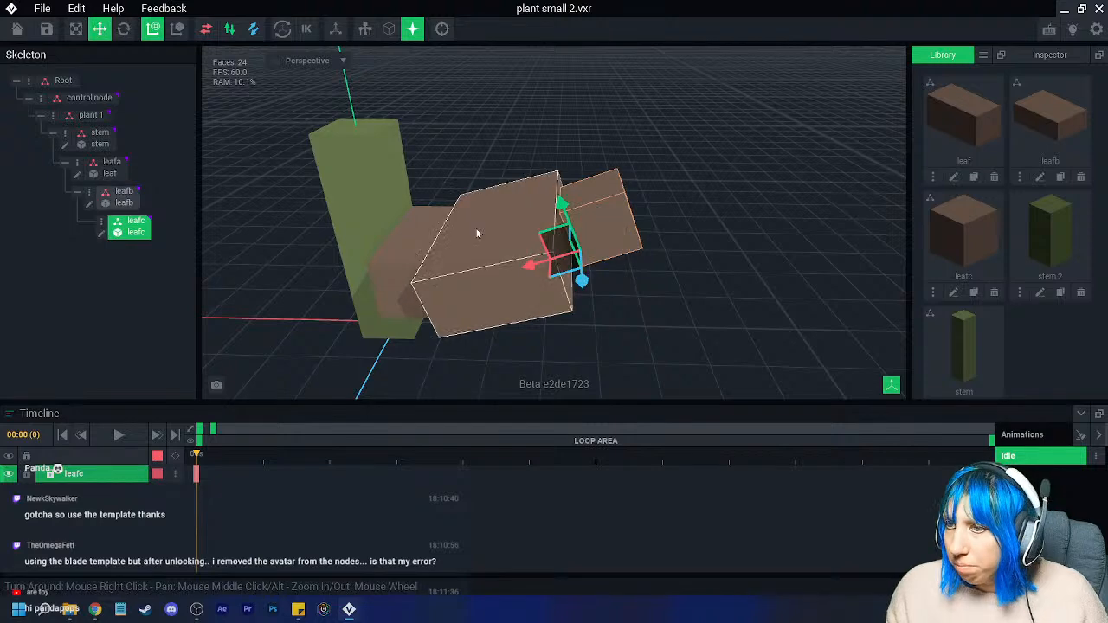
pyautogui.moveTo(530, 262); pyautogui.dragTo(526, 265)
pyautogui.click(685, 305)
pyautogui.moveTo(685, 306); pyautogui.dragTo(631, 230, button='right')
# - Open leafb for editing and erase the two corner voxels on the side facing leafc
pyautogui.click(124, 192)
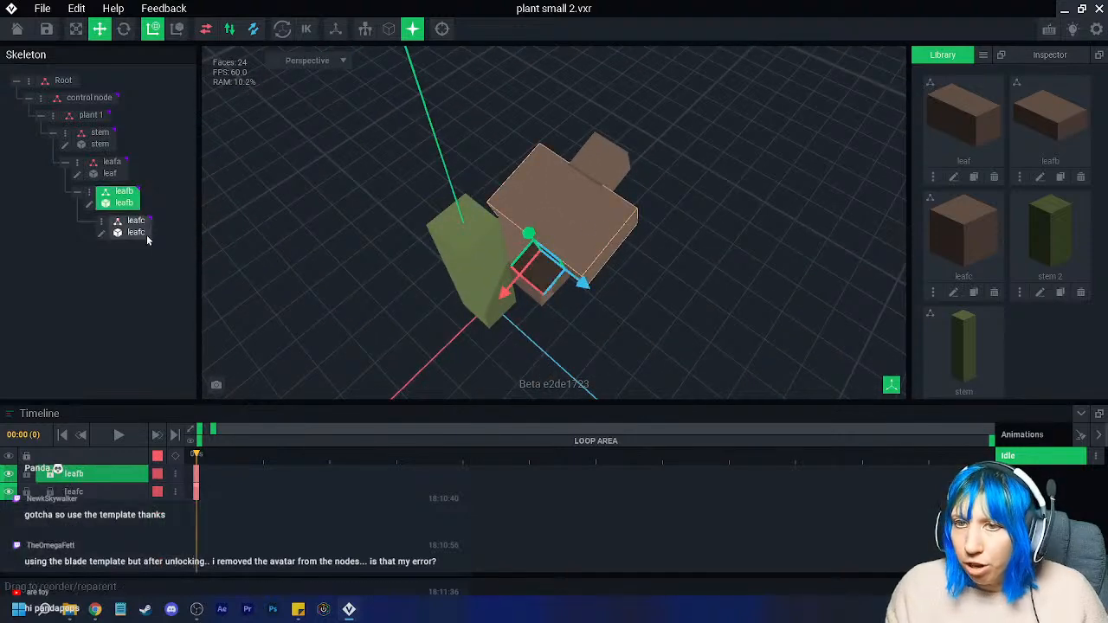
pyautogui.click(89, 203)
pyautogui.moveTo(389, 228); pyautogui.dragTo(348, 271, button='right')
pyautogui.click(11, 147)
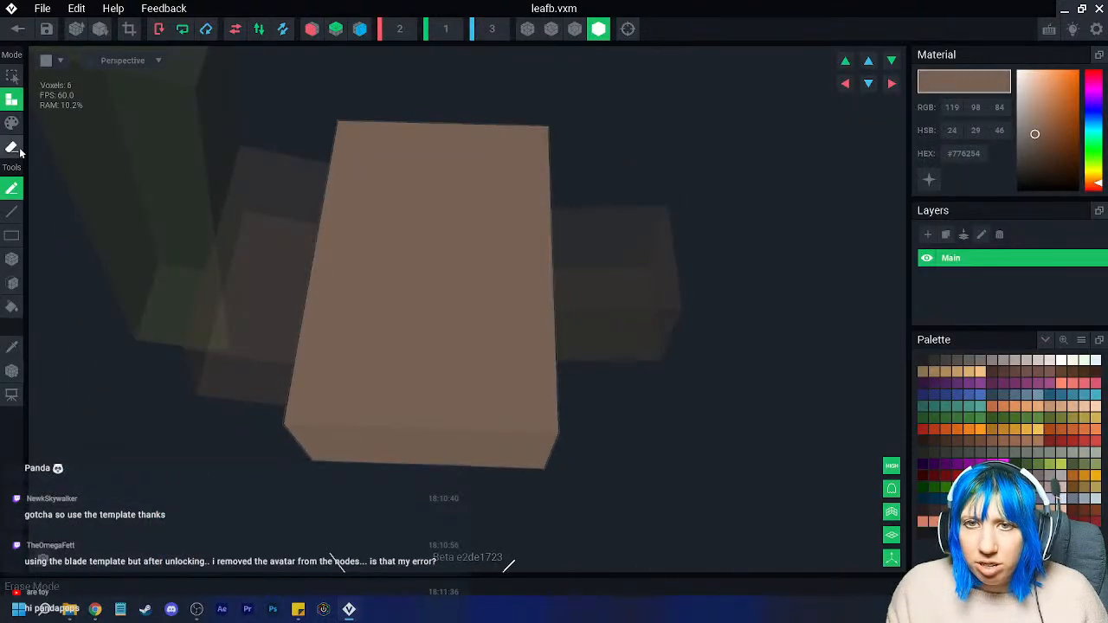
pyautogui.click(473, 363)
pyautogui.click(508, 184)
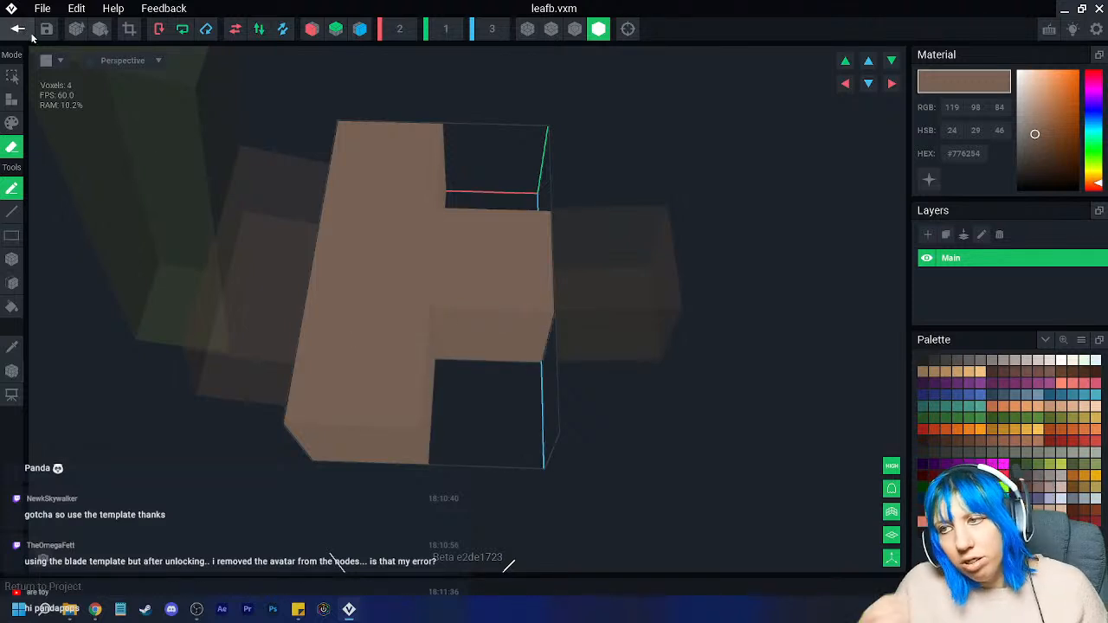
# - Undo both corner erasures in leafb, and save and close the model
pyautogui.hotkey('ctrl', 'z')
pyautogui.hotkey('ctrl', 'z')
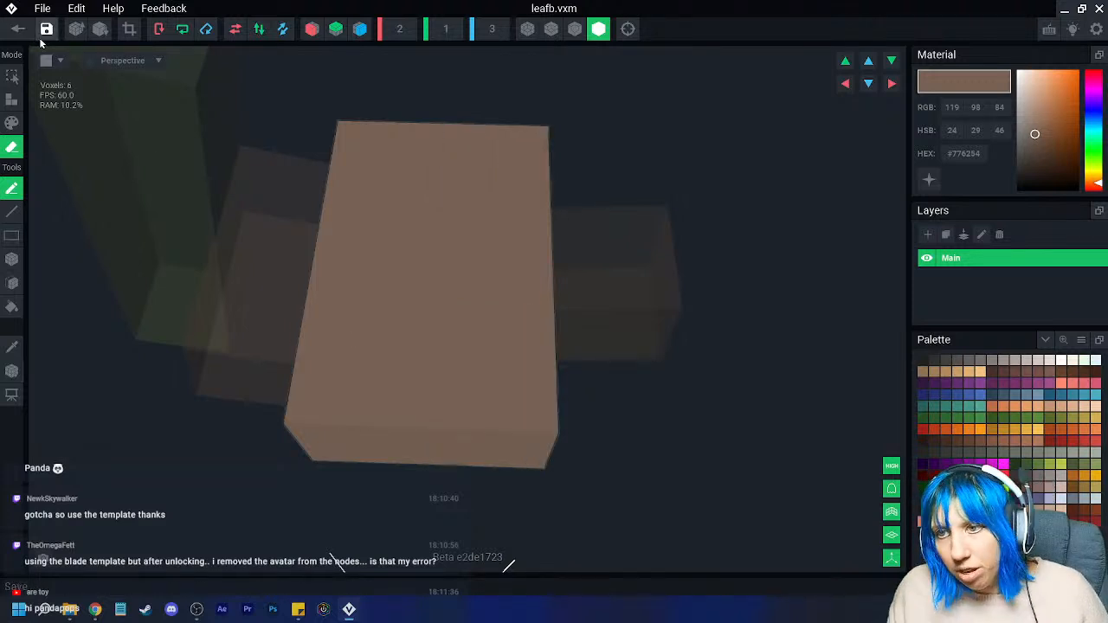
pyautogui.click(17, 29)
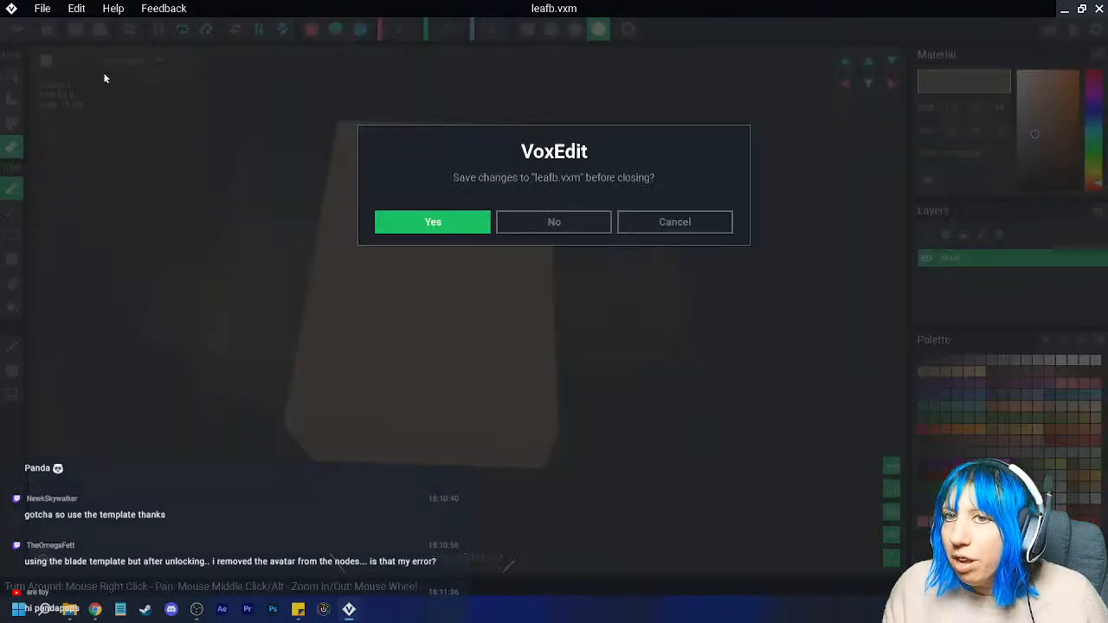
pyautogui.click(430, 222)
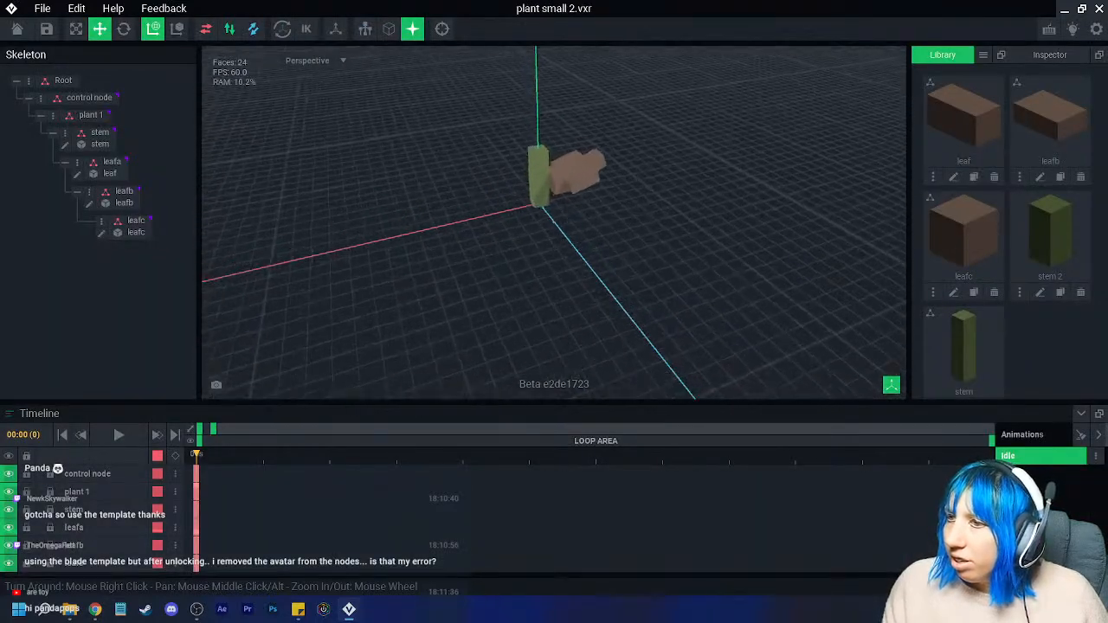
# - Assign the leaf model to the leafc node and reposition it against leafb's far end
pyautogui.scroll(10, 567, 217)
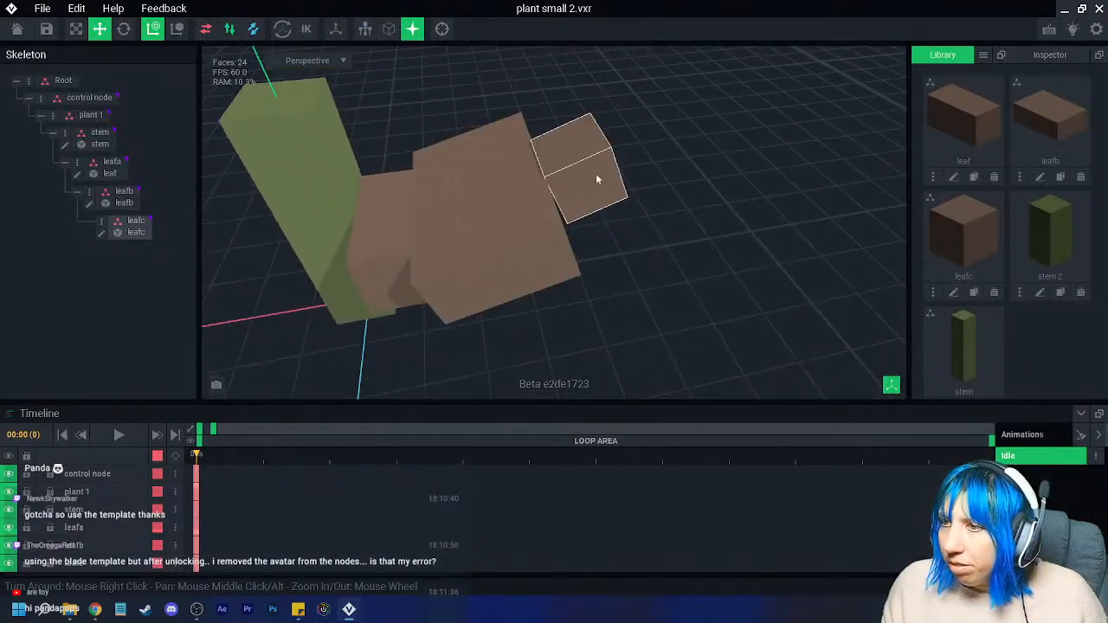
pyautogui.click(590, 193)
pyautogui.moveTo(598, 195); pyautogui.dragTo(667, 156)
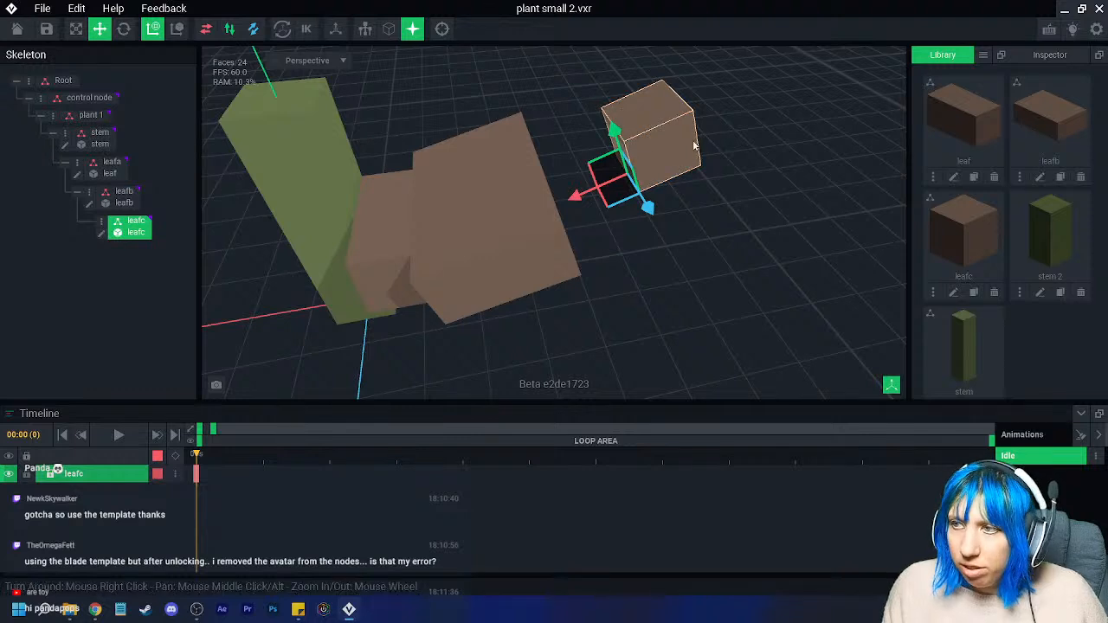
pyautogui.moveTo(951, 134); pyautogui.dragTo(135, 235)
pyautogui.moveTo(459, 221); pyautogui.dragTo(604, 227, button='right')
pyautogui.moveTo(604, 227); pyautogui.dragTo(576, 219)
pyautogui.moveTo(576, 219); pyautogui.dragTo(525, 285, button='right')
pyautogui.click(656, 239)
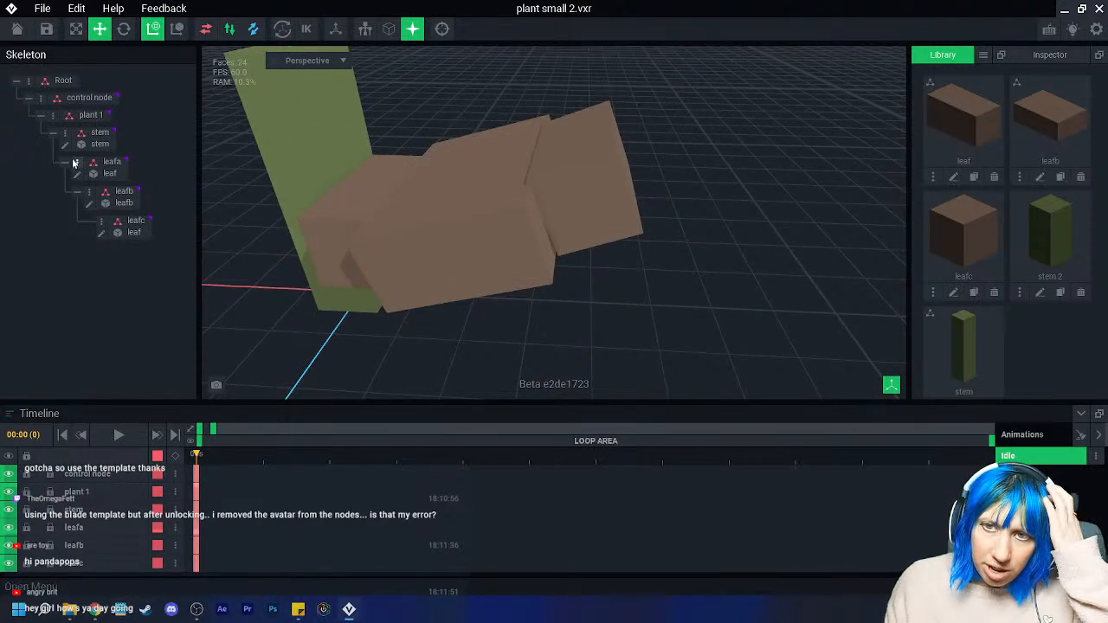
# - Create a child node named leafc2 under leafc and assign the leafc model to it
pyautogui.click(101, 220)
pyautogui.click(144, 252)
pyautogui.write('leafc2')
pyautogui.press('Return')
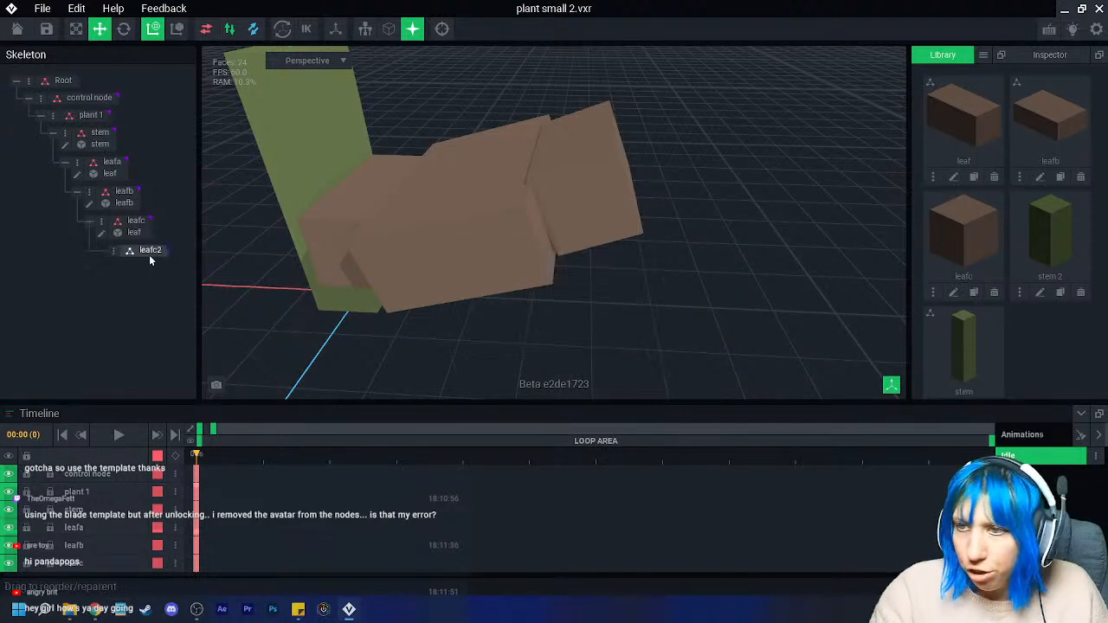
pyautogui.moveTo(934, 236); pyautogui.dragTo(147, 253)
# - Move leafc2 out along the red axis to leafc's far end and shift it about 0.4 along the blue axis
pyautogui.moveTo(499, 221); pyautogui.dragTo(598, 201)
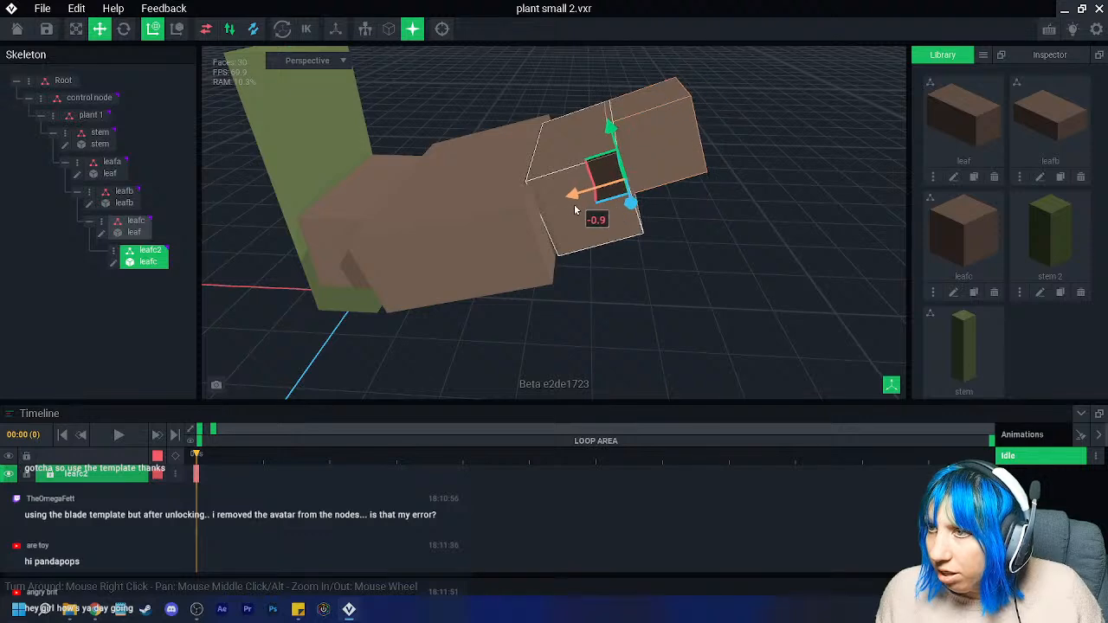
pyautogui.scroll(2, 610, 219)
pyautogui.moveTo(610, 220); pyautogui.dragTo(571, 206, button='right')
pyautogui.moveTo(579, 205); pyautogui.dragTo(594, 213)
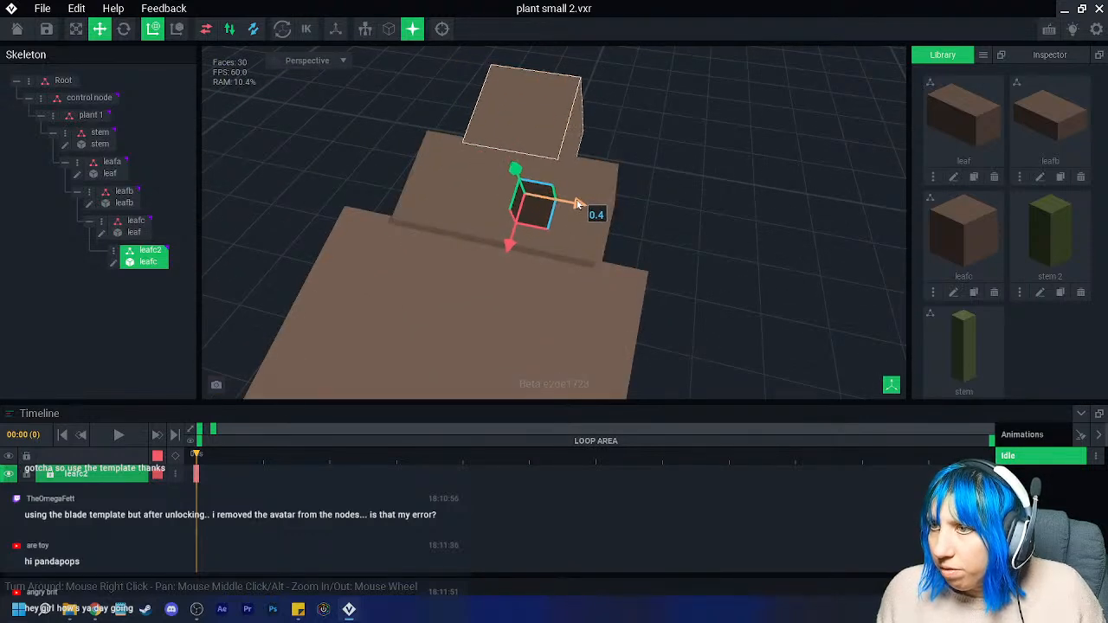
pyautogui.click(718, 260)
pyautogui.moveTo(718, 260); pyautogui.dragTo(691, 265, button='right')
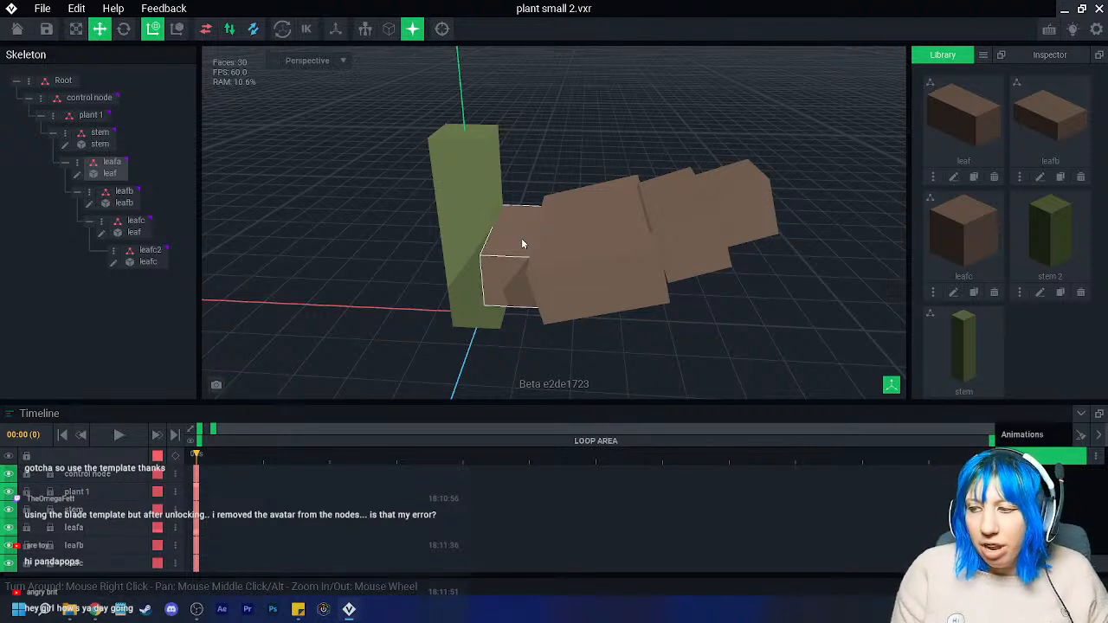
pyautogui.click(1070, 610)
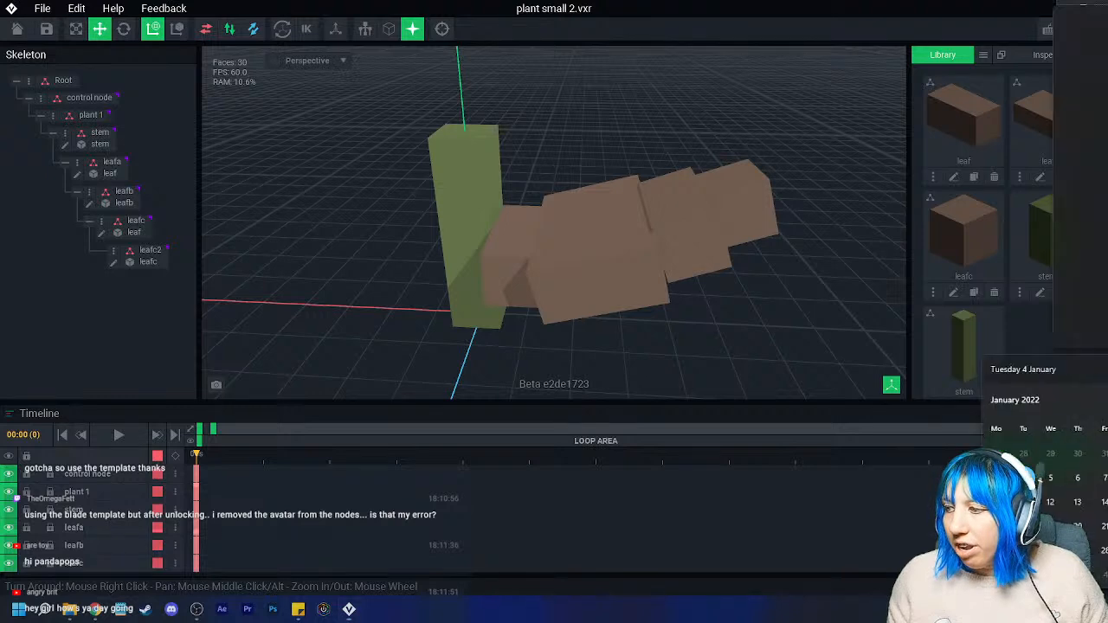
pyautogui.click(1063, 400)
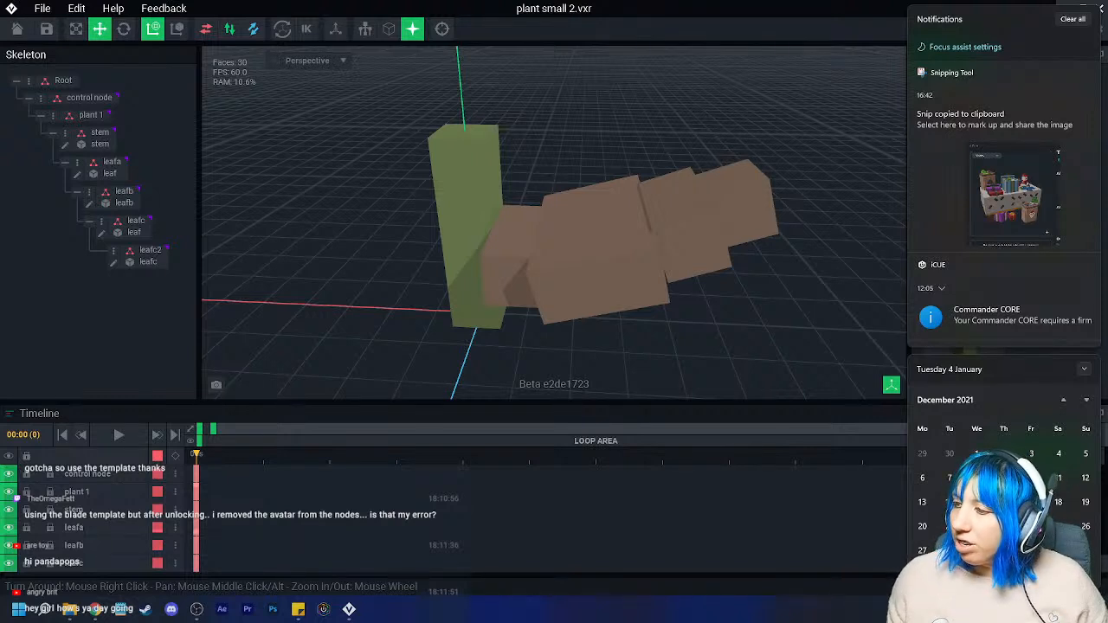
pyautogui.click(798, 315)
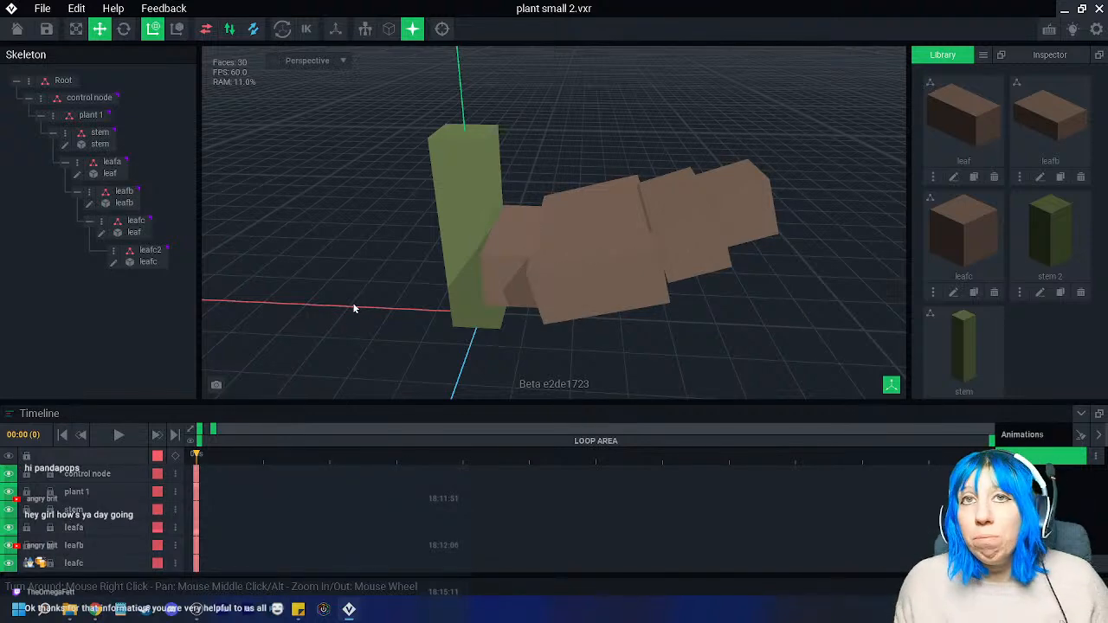
# - Rotate leafc and leafc2 slightly so that the end of the leaf chain curves upward
pyautogui.doubleClick(661, 297)
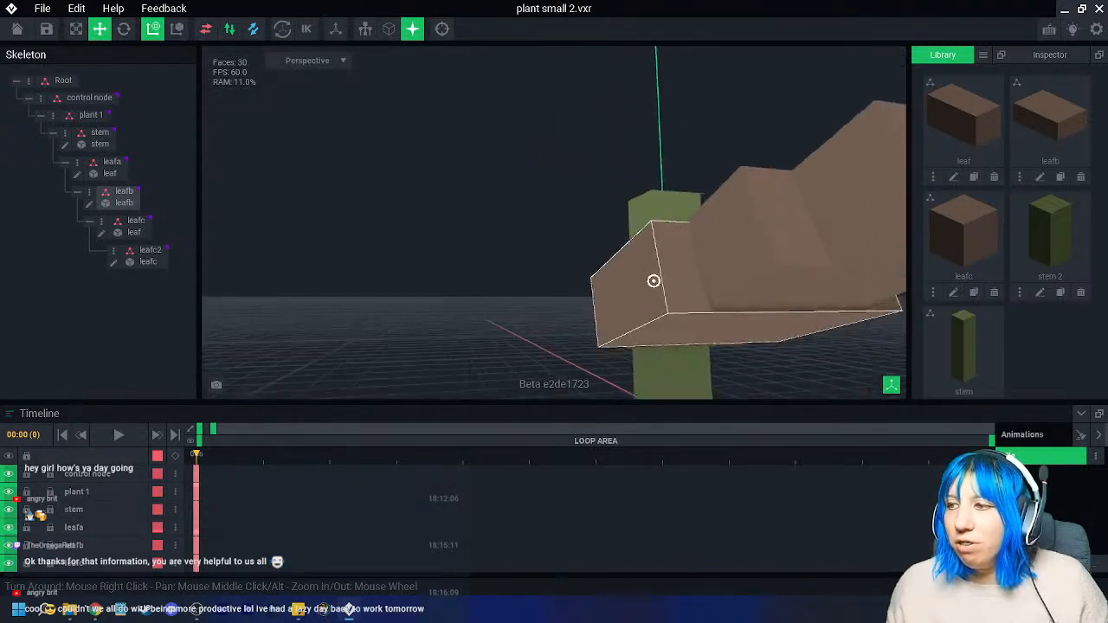
pyautogui.doubleClick(658, 264)
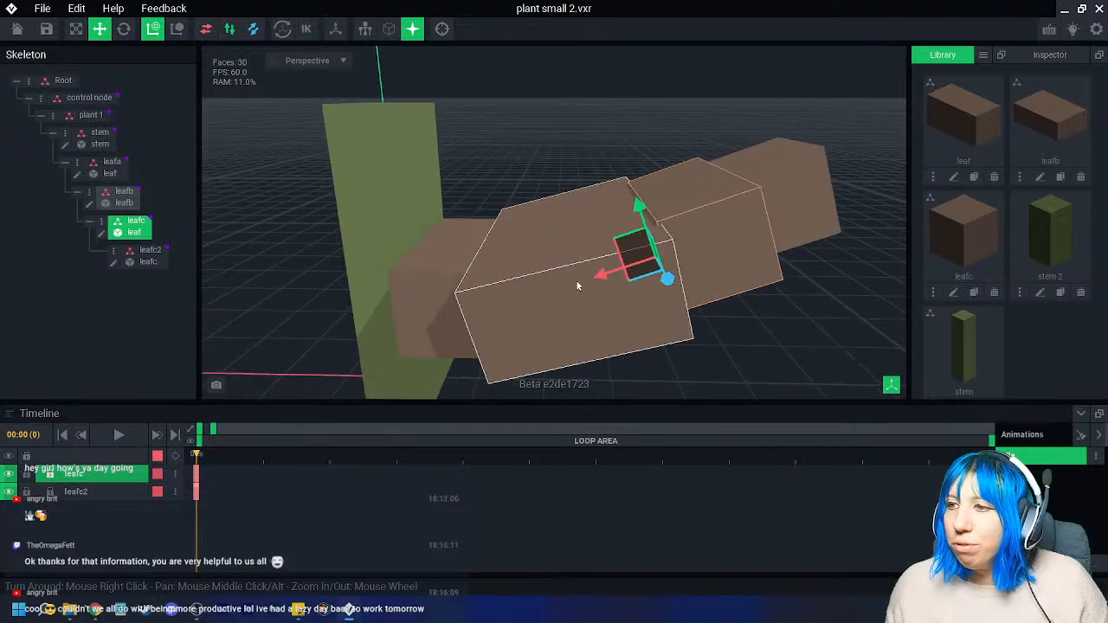
pyautogui.moveTo(594, 277); pyautogui.dragTo(569, 260, button='right')
pyautogui.press('e')
pyautogui.moveTo(706, 234)
pyautogui.mouseDown()
pyautogui.moveTo(717, 239)
pyautogui.moveTo(706, 229)
pyautogui.mouseUp()
pyautogui.moveTo(746, 295); pyautogui.dragTo(774, 168, button='right')
pyautogui.click(744, 272)
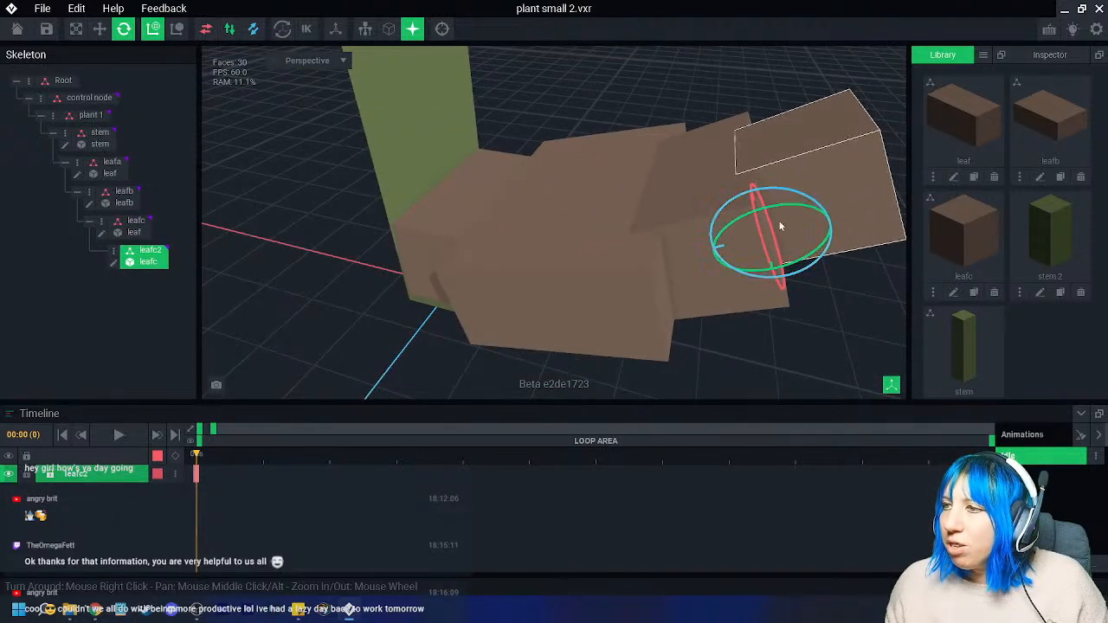
pyautogui.click(748, 349)
# - Open the stem model for editing and set its volume to 2 wide, 7 high and 2 deep
pyautogui.moveTo(748, 348); pyautogui.dragTo(487, 288, button='right')
pyautogui.click(488, 289)
pyautogui.click(65, 145)
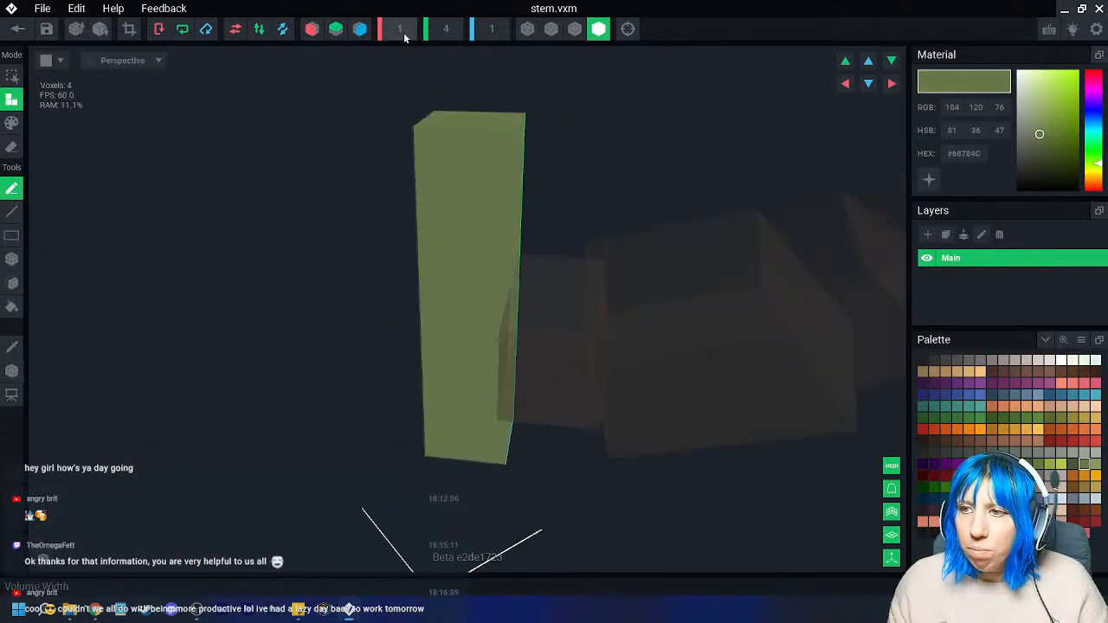
pyautogui.click(494, 28)
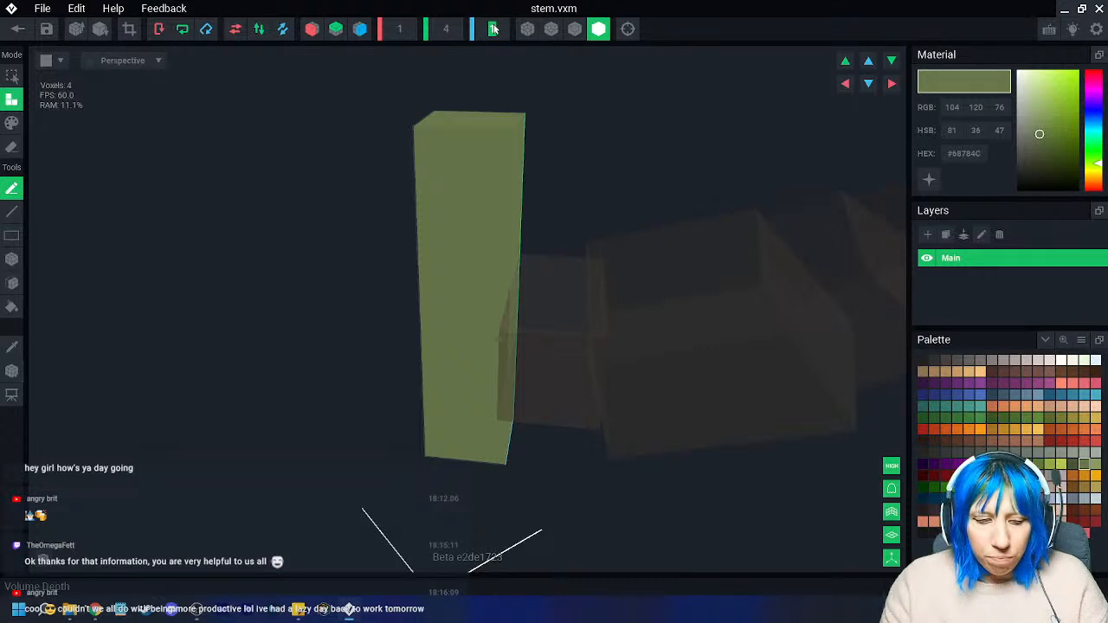
pyautogui.write('2')
pyautogui.press('Return')
pyautogui.click(407, 31)
pyautogui.write('2')
pyautogui.press('Return')
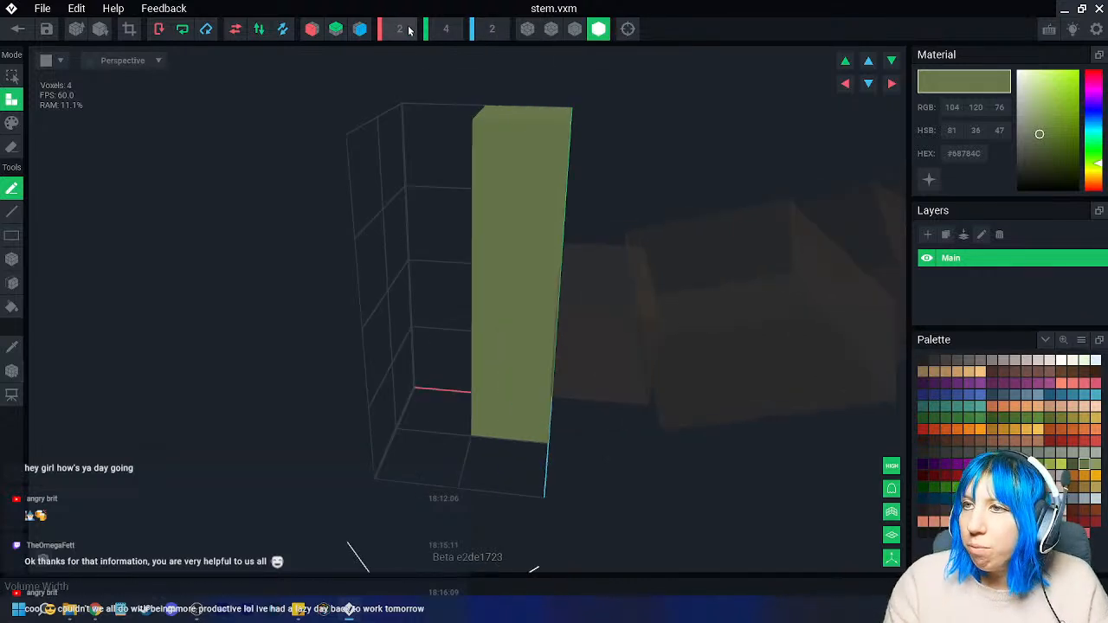
pyautogui.click(446, 29)
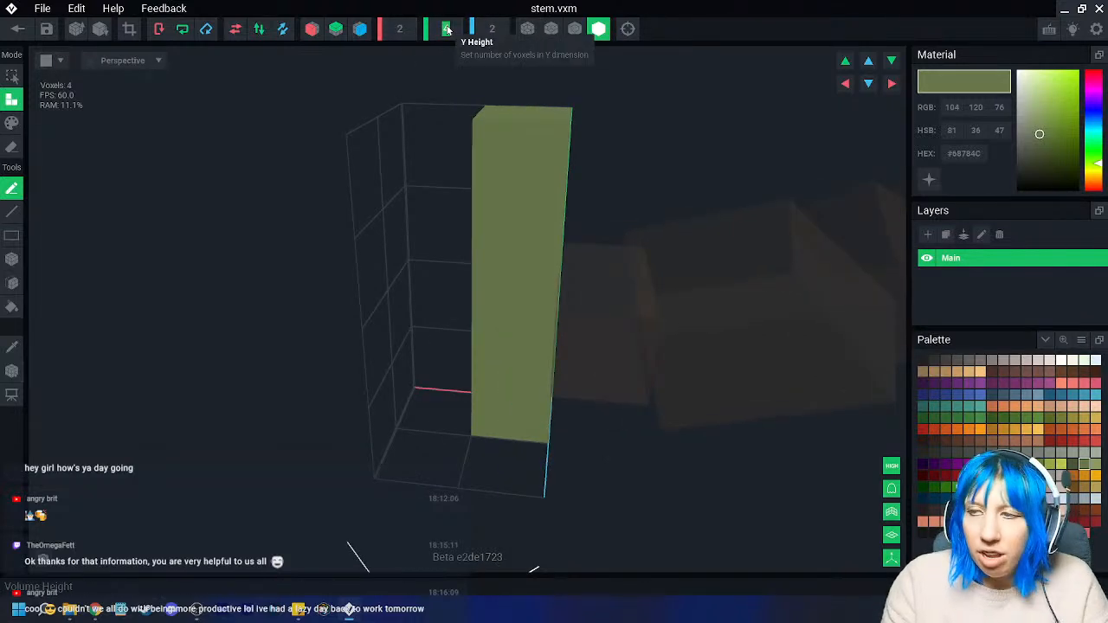
pyautogui.write('7')
pyautogui.press('Return')
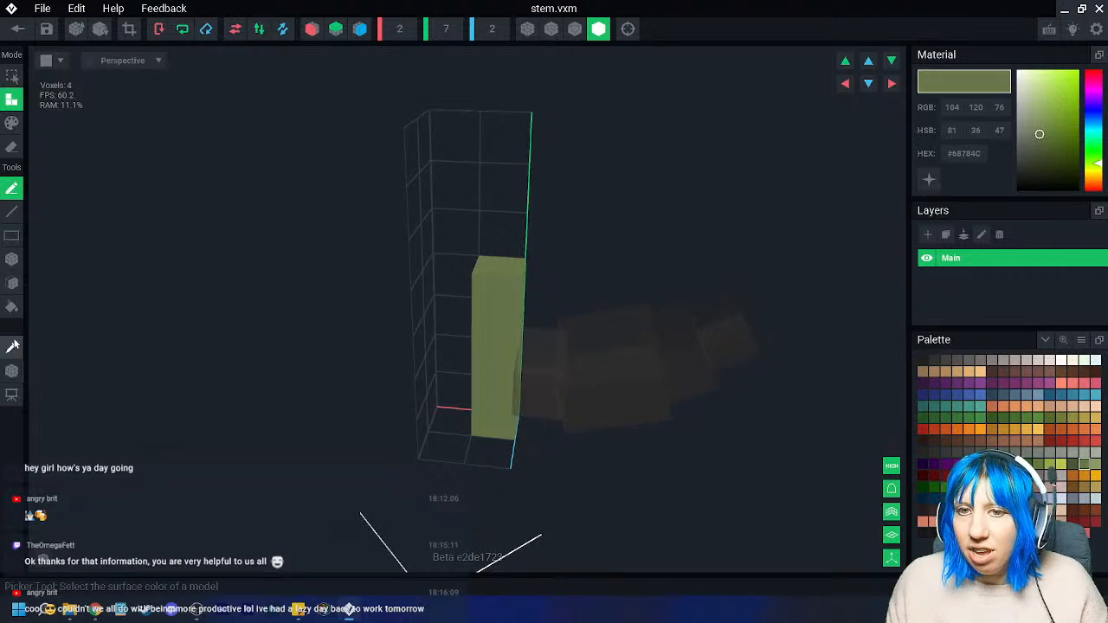
# - Fill the stem's entire enlarged volume with green voxels
pyautogui.press('a')
pyautogui.click(12, 283)
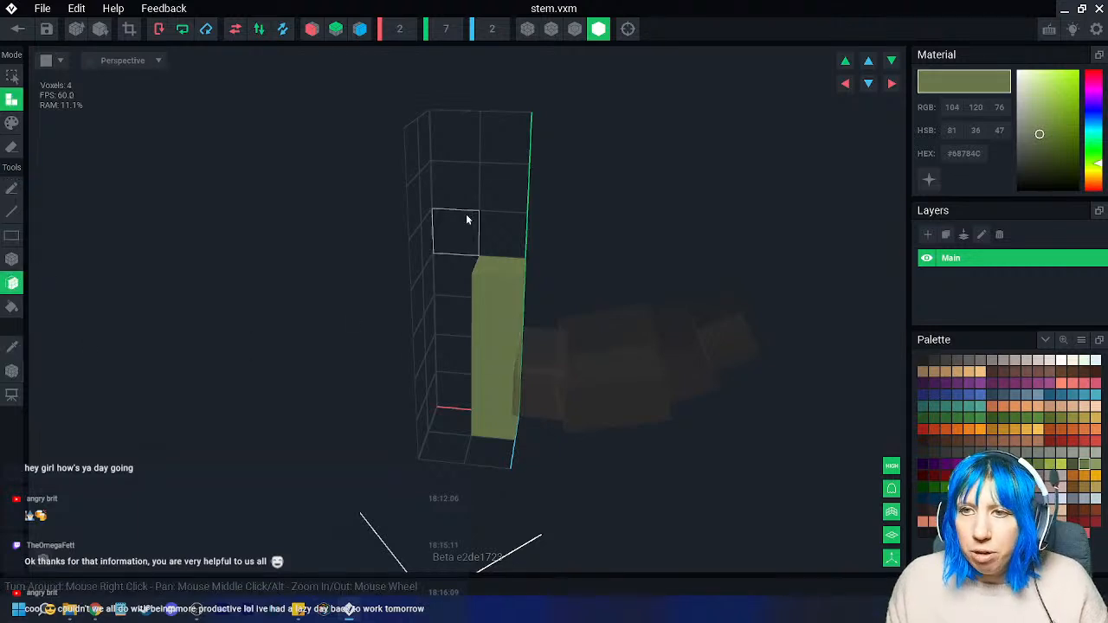
pyautogui.click(428, 245)
pyautogui.moveTo(484, 376); pyautogui.dragTo(438, 378, button='right')
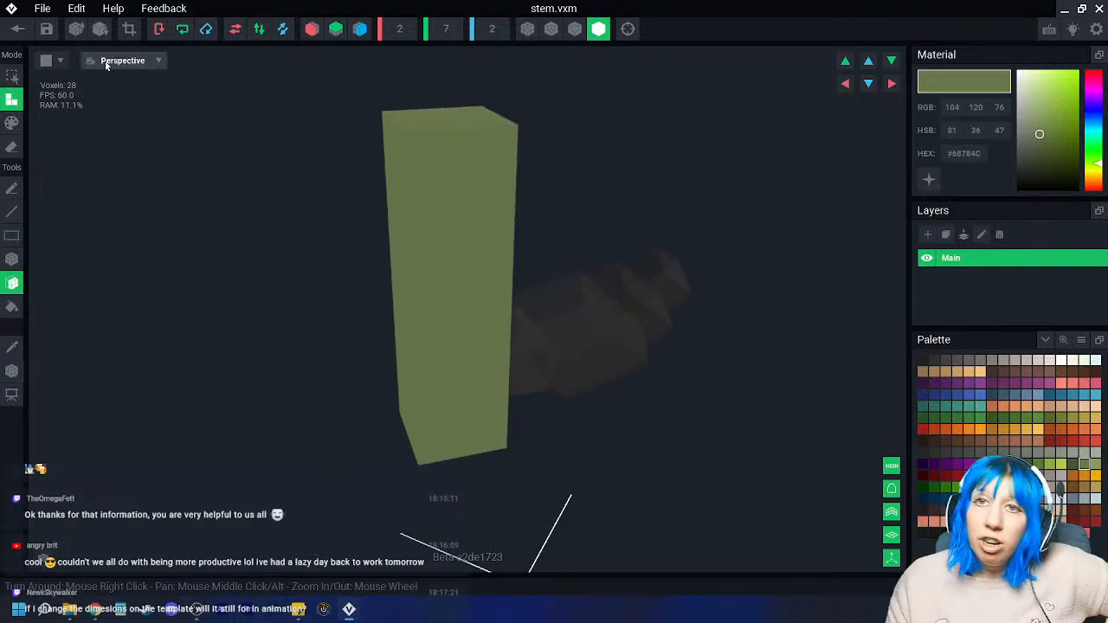
# - Display the stem's pivot point, and save and close the stem model
pyautogui.click(17, 29)
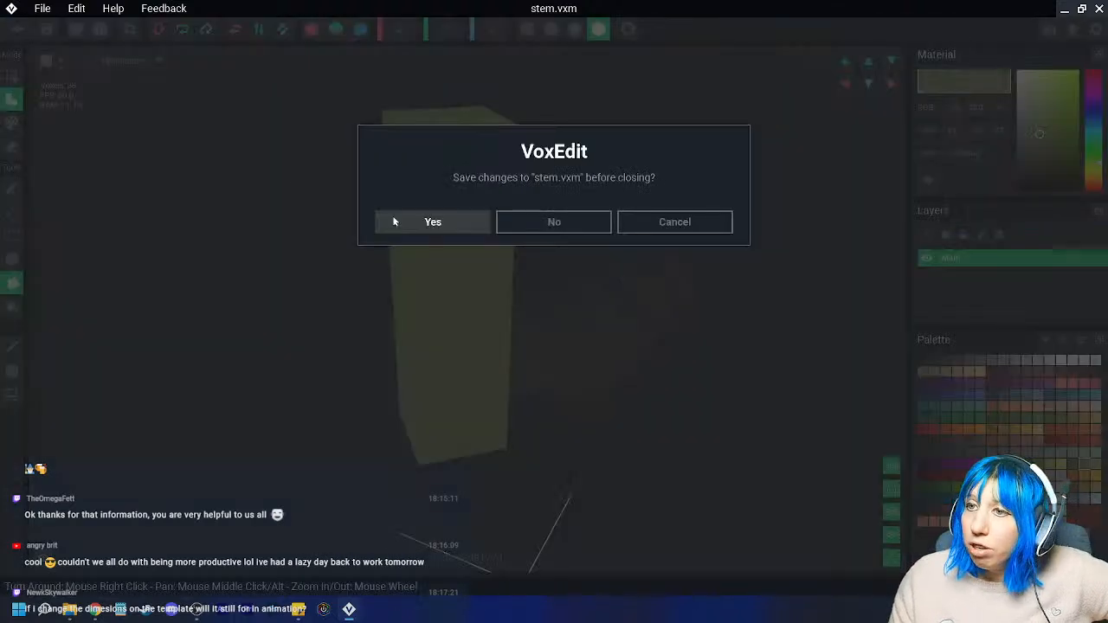
pyautogui.click(669, 220)
pyautogui.click(12, 370)
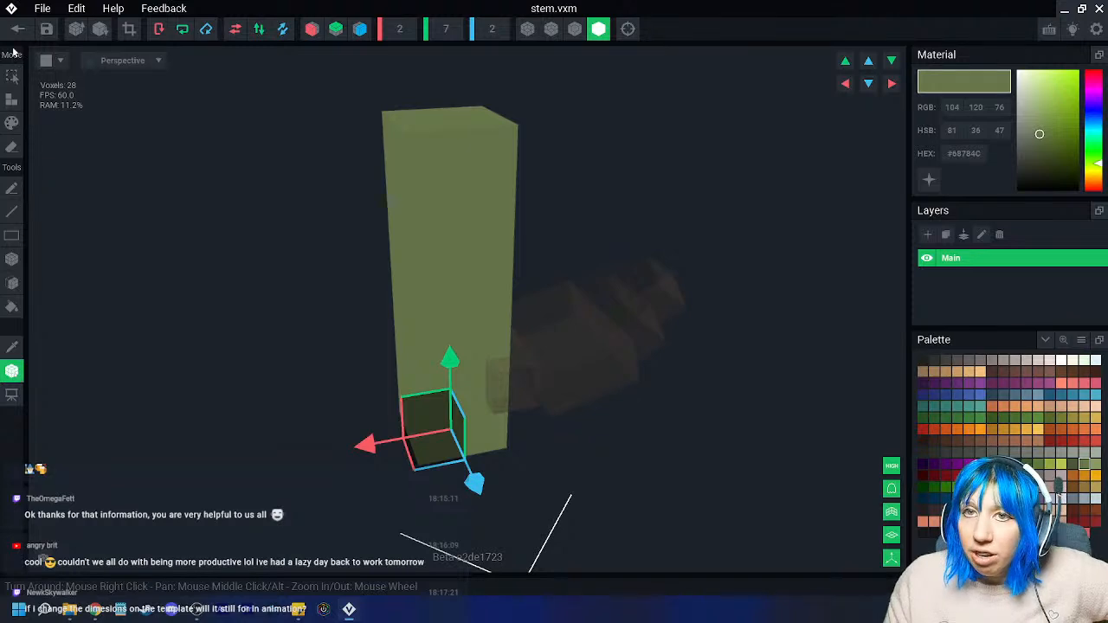
pyautogui.click(18, 29)
pyautogui.click(401, 217)
# - Move leafa outward about 1.1 along the red axis to the thickened stem's side and raise it slightly
pyautogui.moveTo(440, 227); pyautogui.dragTo(563, 230, button='right')
pyautogui.scroll(10, 563, 230)
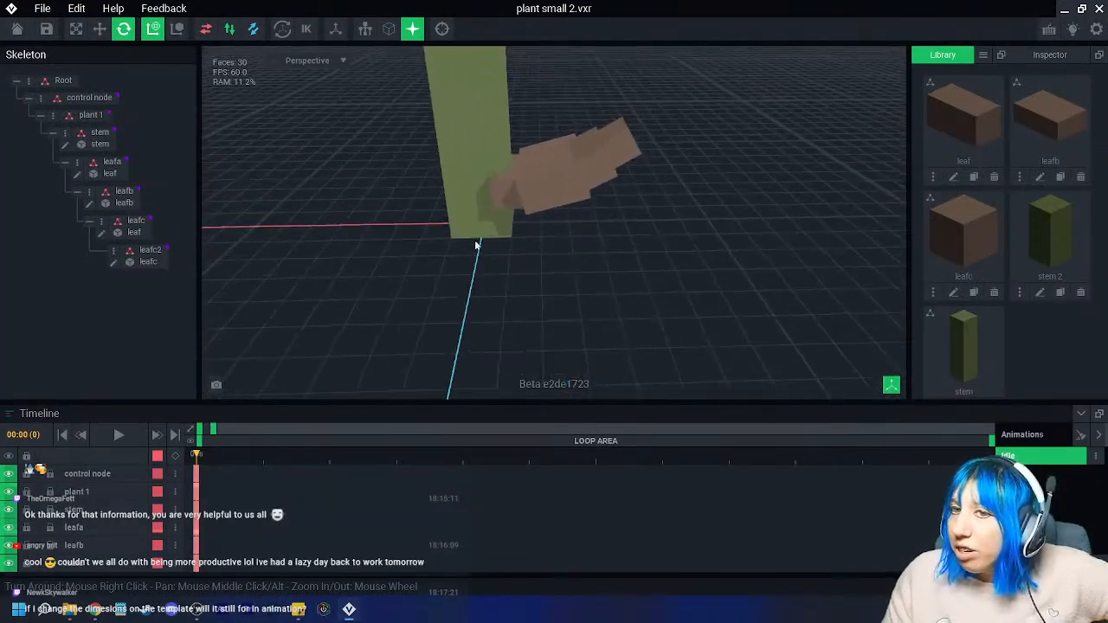
pyautogui.click(111, 165)
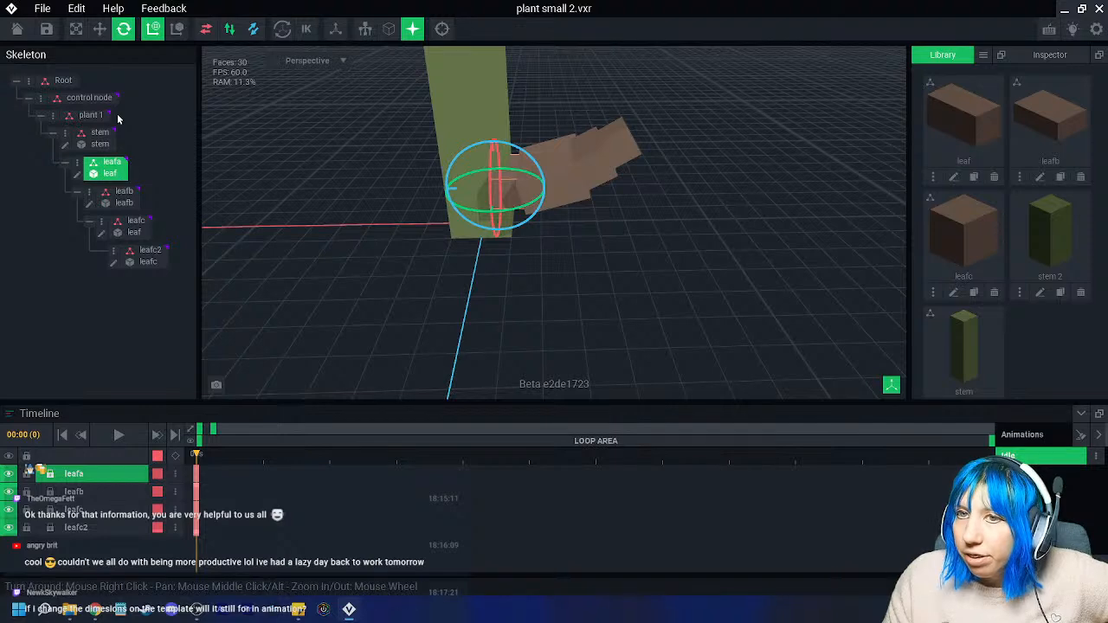
pyautogui.click(100, 28)
pyautogui.moveTo(438, 190); pyautogui.dragTo(453, 185)
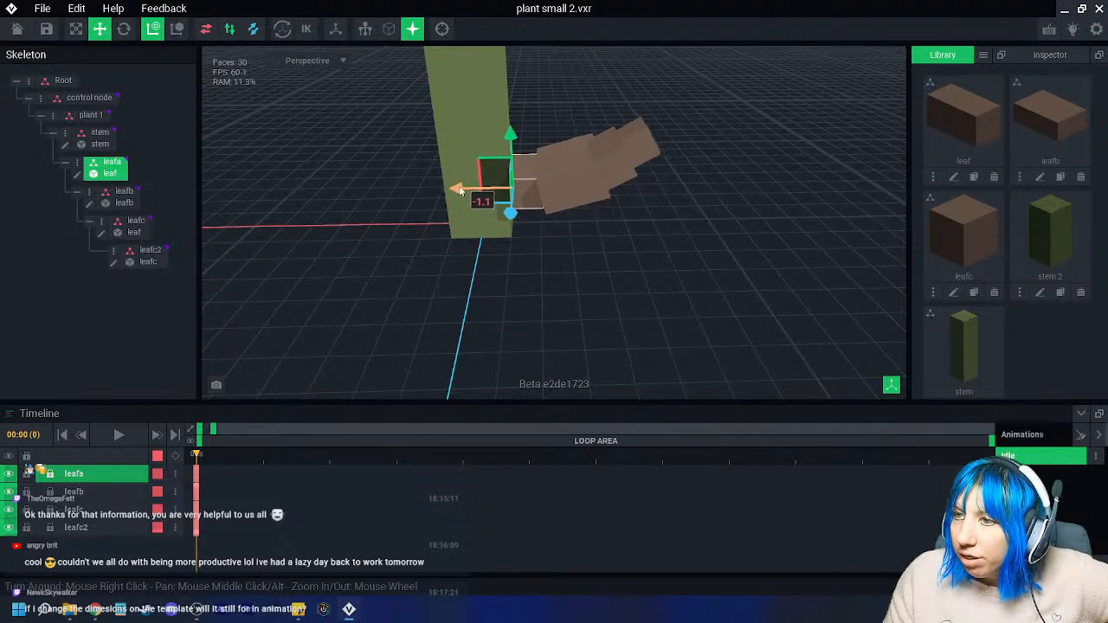
pyautogui.moveTo(507, 138); pyautogui.dragTo(541, 123)
# - Fine-tune leafa's tilt against the stem by rotating it about the blue axis
pyautogui.click(124, 28)
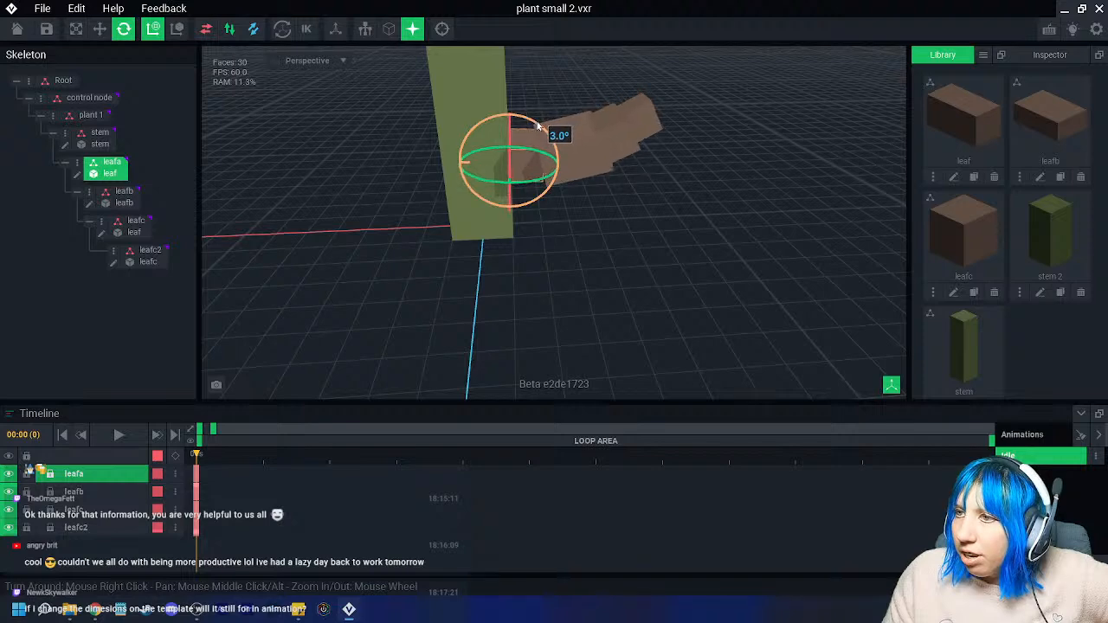
pyautogui.click(540, 267)
pyautogui.moveTo(539, 268); pyautogui.dragTo(532, 198, button='right')
pyautogui.click(533, 198)
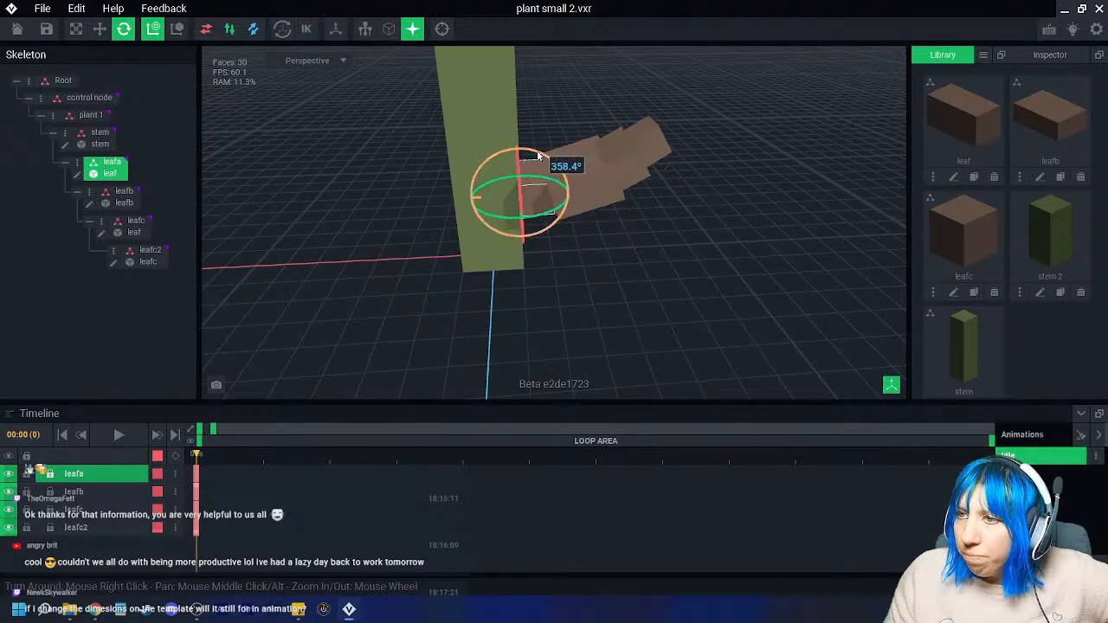
pyautogui.click(585, 277)
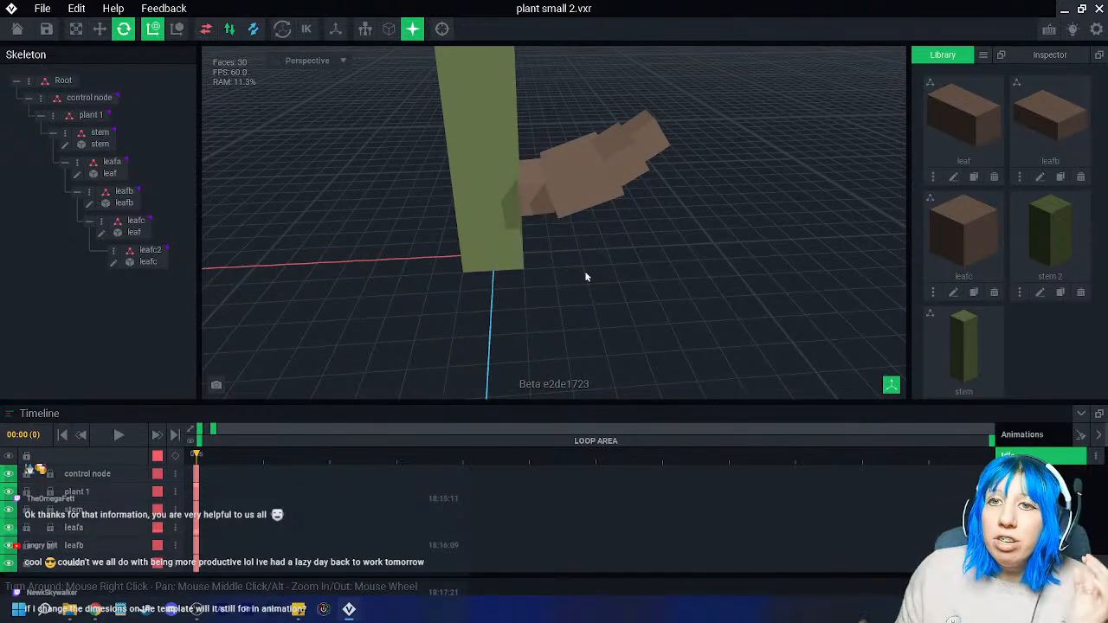
# - Duplicate the leafa node with its child segments under the name leaf2a
pyautogui.click(102, 170)
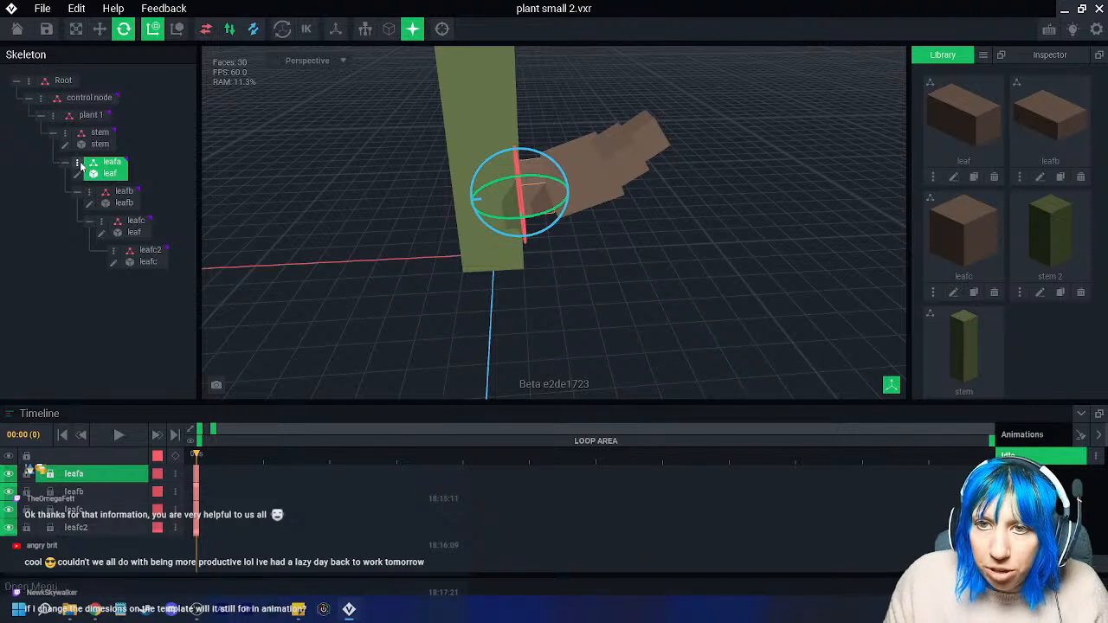
pyautogui.rightClick(78, 165)
pyautogui.click(137, 155)
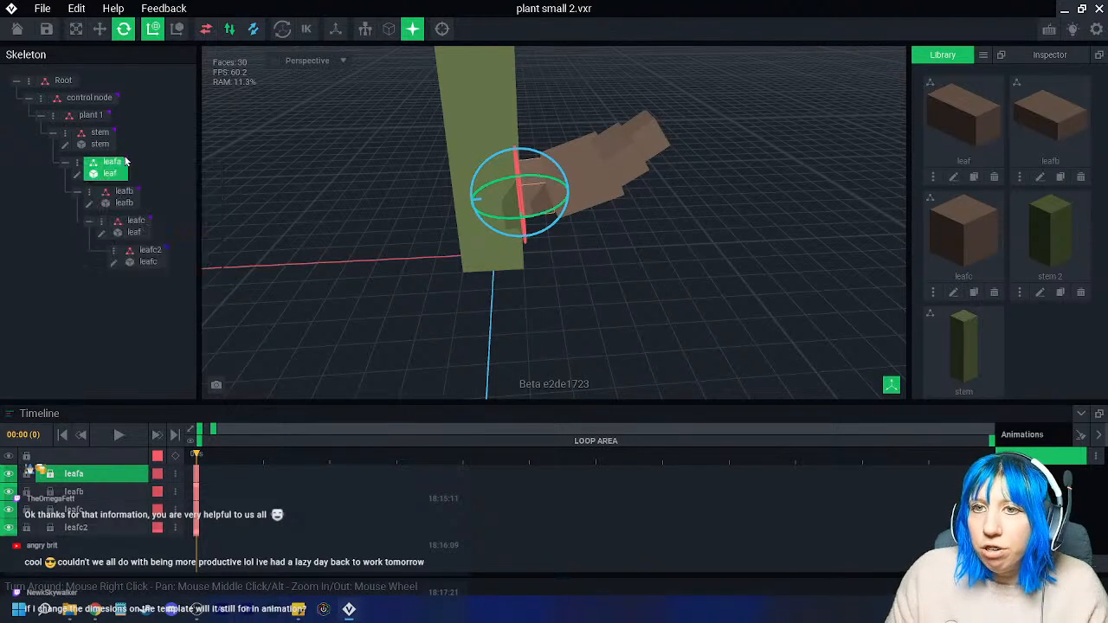
pyautogui.rightClick(80, 166)
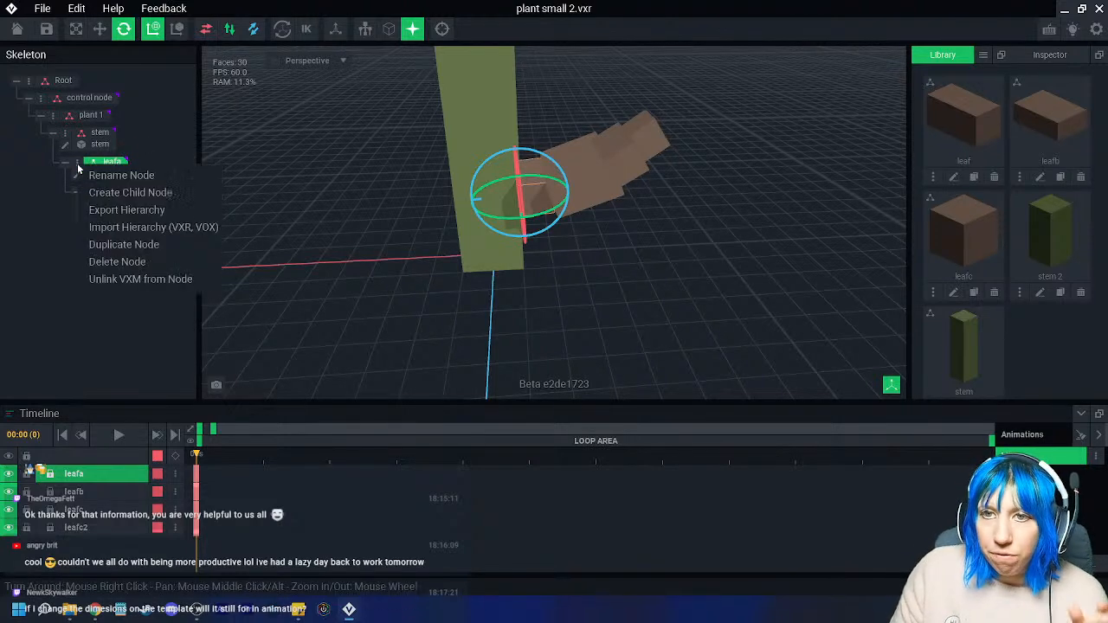
pyautogui.click(124, 245)
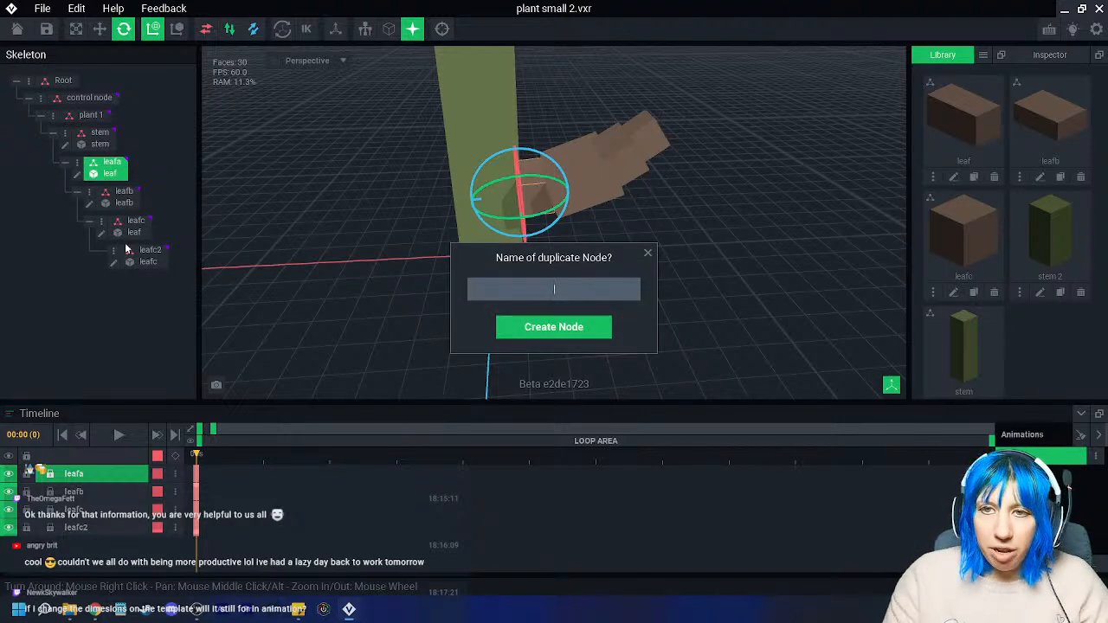
pyautogui.write('leaf2a')
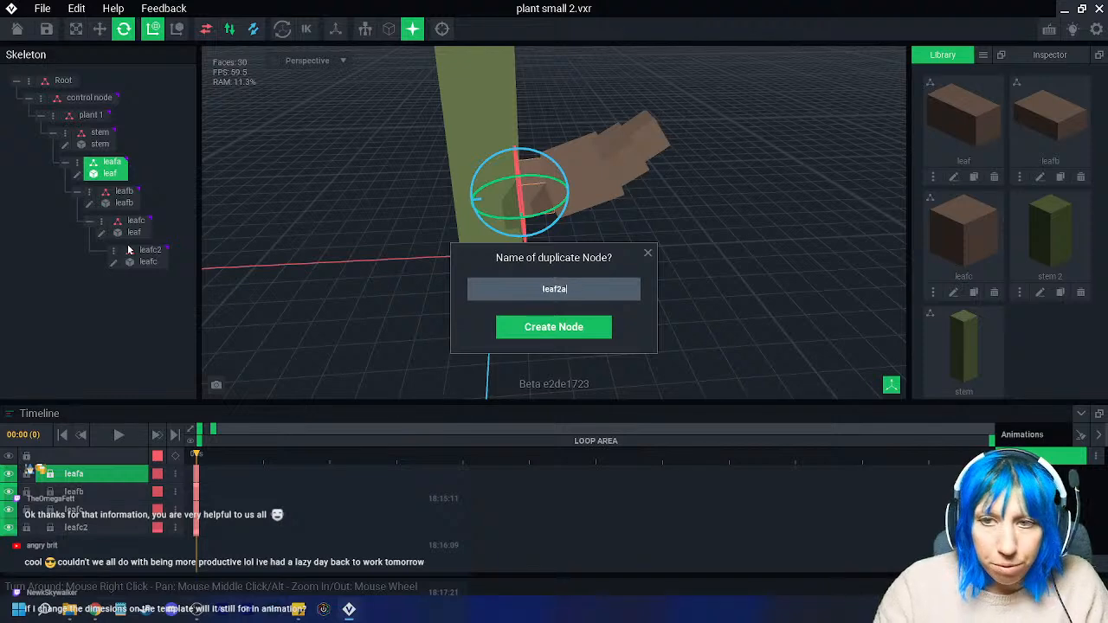
pyautogui.press('Return')
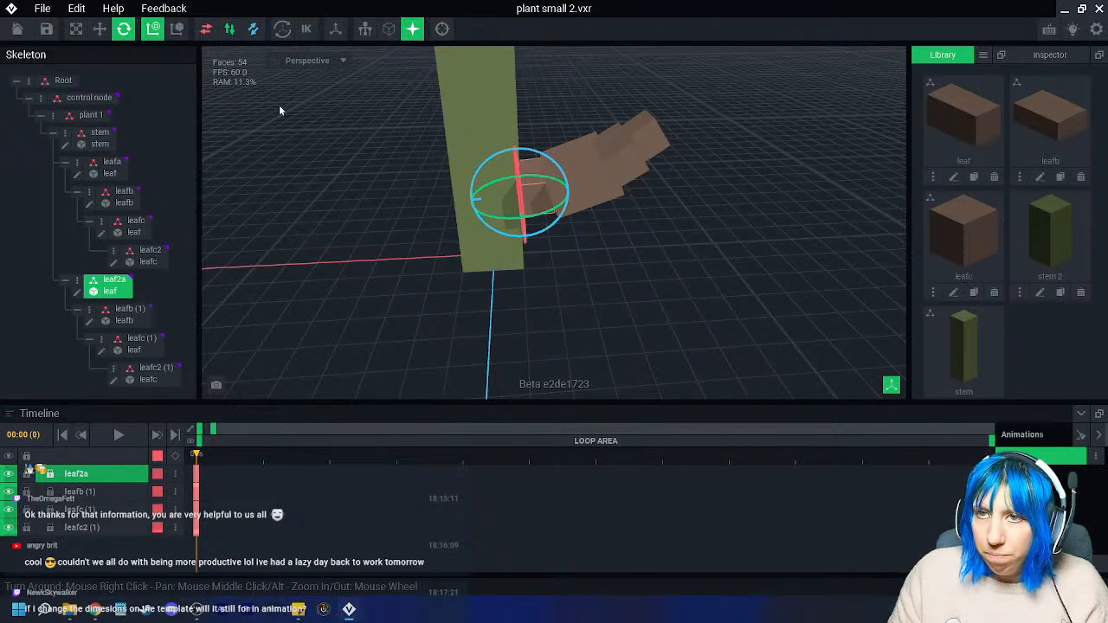
# - Move leaf2a inward along the red axis and raise it up the stem above leafa
pyautogui.click(101, 31)
pyautogui.moveTo(459, 193); pyautogui.dragTo(484, 186)
pyautogui.moveTo(510, 143); pyautogui.dragTo(497, 60)
pyautogui.click(124, 29)
pyautogui.moveTo(464, 156); pyautogui.dragTo(528, 184, button='right')
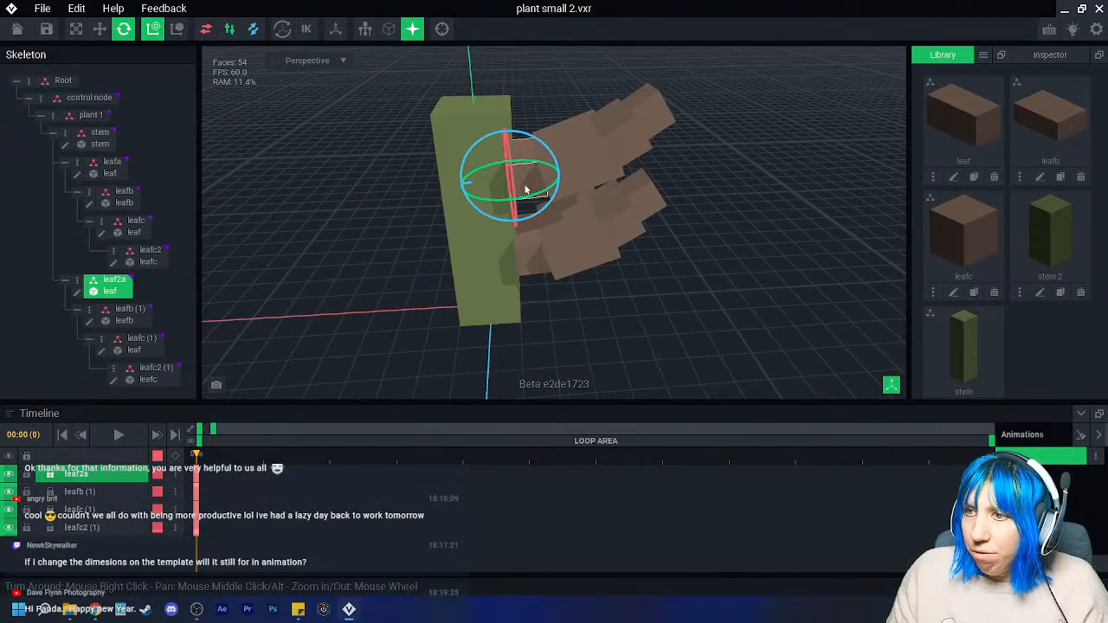
# - Rotate leaf2a about the green axis to face away from leafa and move it against the stem's opposite side
pyautogui.moveTo(530, 200); pyautogui.dragTo(327, 71)
pyautogui.click(100, 29)
pyautogui.moveTo(504, 137); pyautogui.dragTo(505, 173)
pyautogui.click(559, 196)
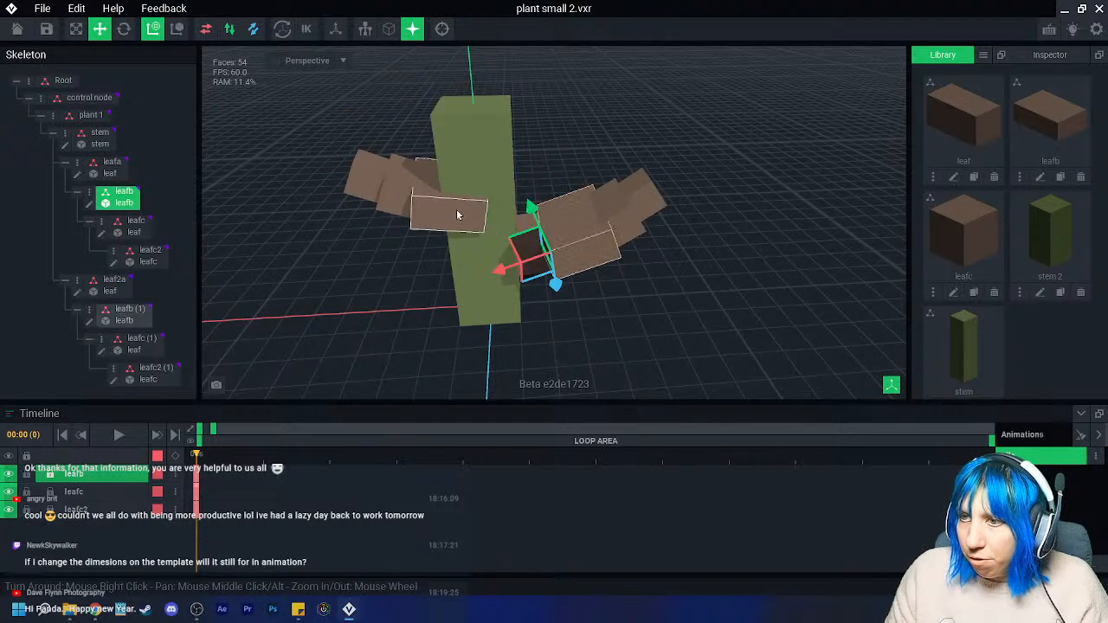
pyautogui.click(113, 280)
pyautogui.moveTo(564, 198); pyautogui.dragTo(532, 211)
pyautogui.click(398, 307)
pyautogui.moveTo(398, 307); pyautogui.dragTo(390, 260, button='right')
# - Rotate leafc (1) and leafb (1) upward about the blue axis to make the leaf2a chain curl up
pyautogui.click(390, 260)
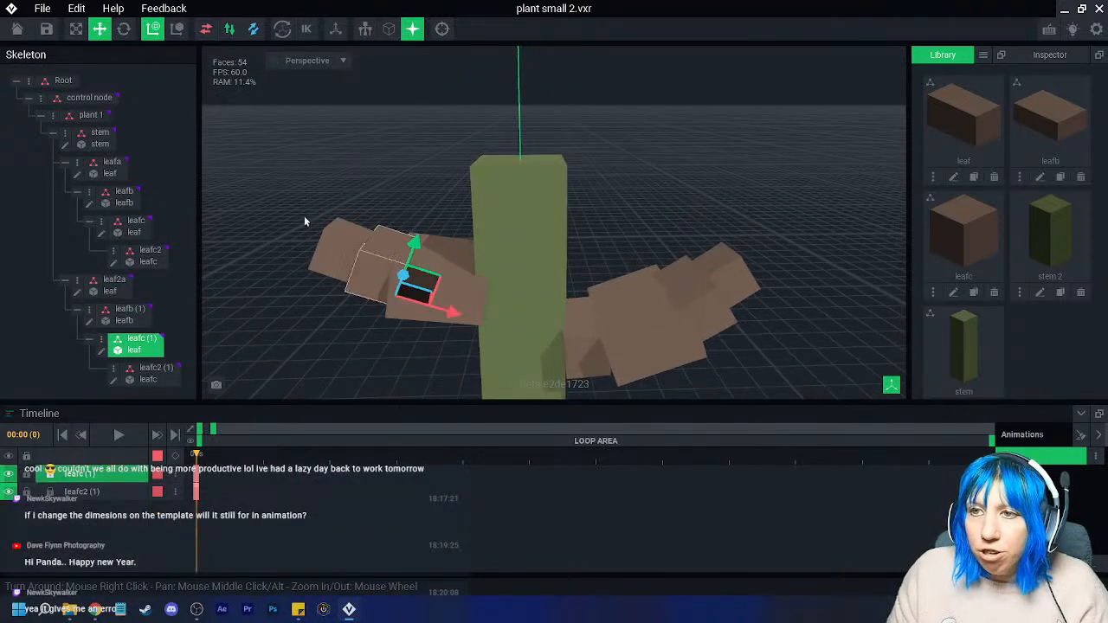
pyautogui.click(124, 29)
pyautogui.moveTo(391, 252)
pyautogui.mouseDown()
pyautogui.moveTo(401, 262)
pyautogui.moveTo(394, 257)
pyautogui.mouseUp()
pyautogui.click(464, 259)
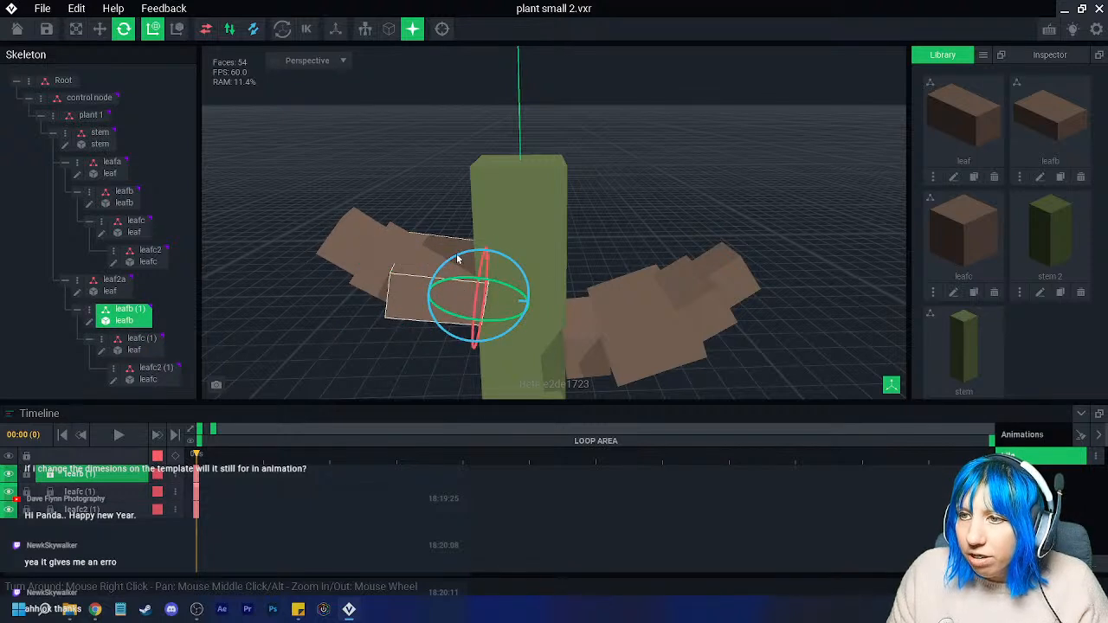
pyautogui.moveTo(463, 260); pyautogui.dragTo(475, 260)
pyautogui.click(596, 166)
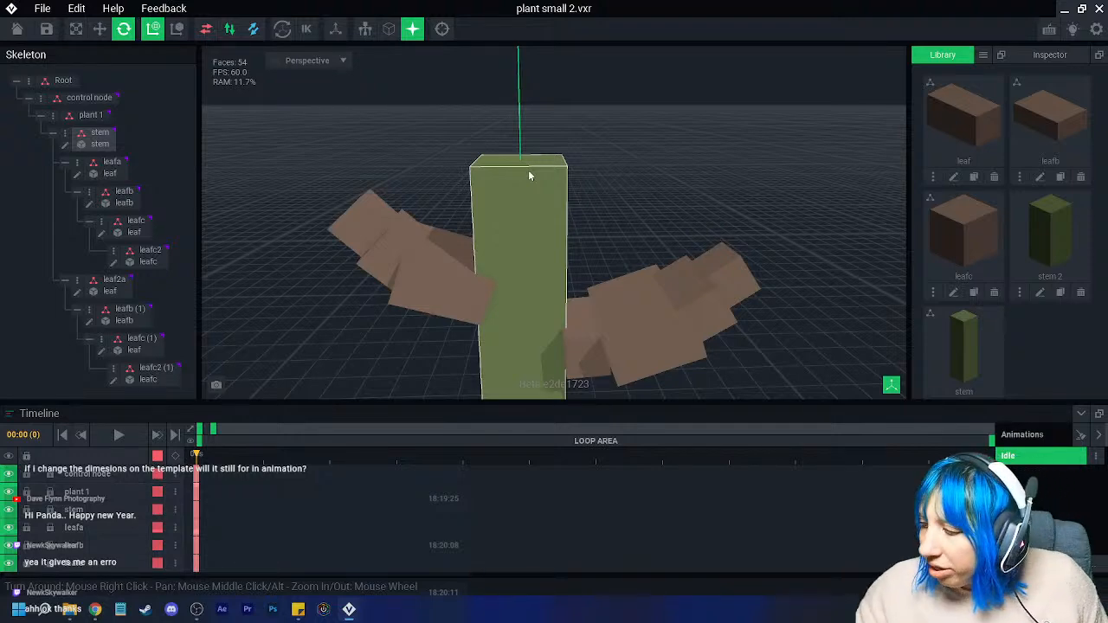
# - Examine leafa's attachment to the stem and the placement of both leaf chains from several angles
pyautogui.moveTo(511, 239); pyautogui.dragTo(510, 239, button='right')
pyautogui.moveTo(510, 240); pyautogui.dragTo(472, 122, button='middle')
pyautogui.moveTo(515, 274); pyautogui.dragTo(498, 213, button='right')
pyautogui.click(498, 213)
pyautogui.click(100, 29)
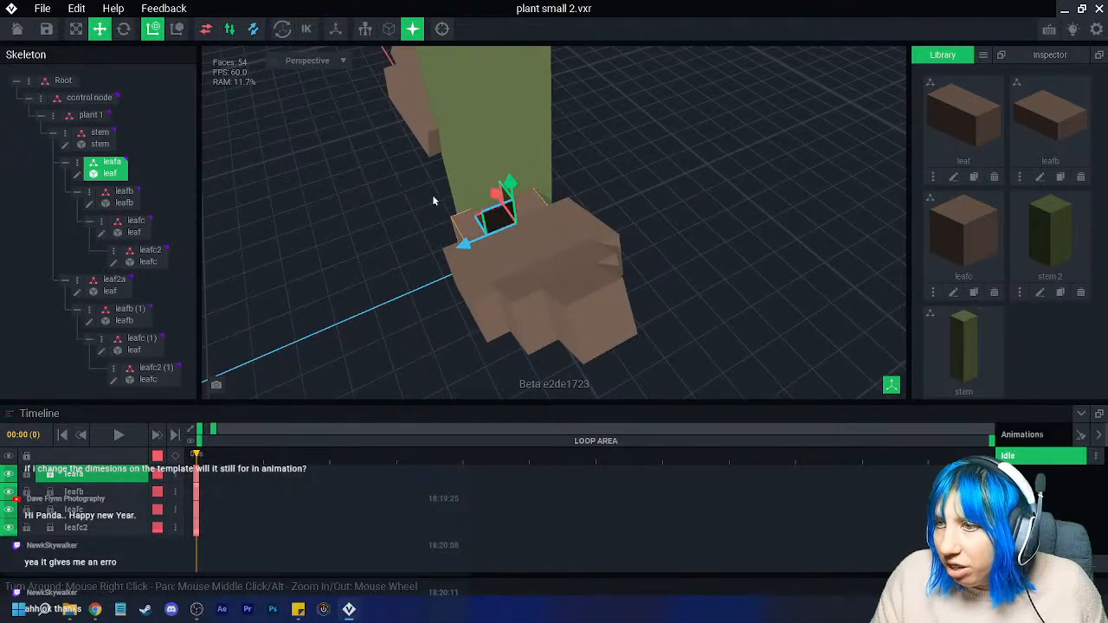
pyautogui.moveTo(467, 247); pyautogui.dragTo(485, 237, button='right')
pyautogui.click(668, 218)
pyautogui.moveTo(668, 218); pyautogui.dragTo(554, 260, button='right')
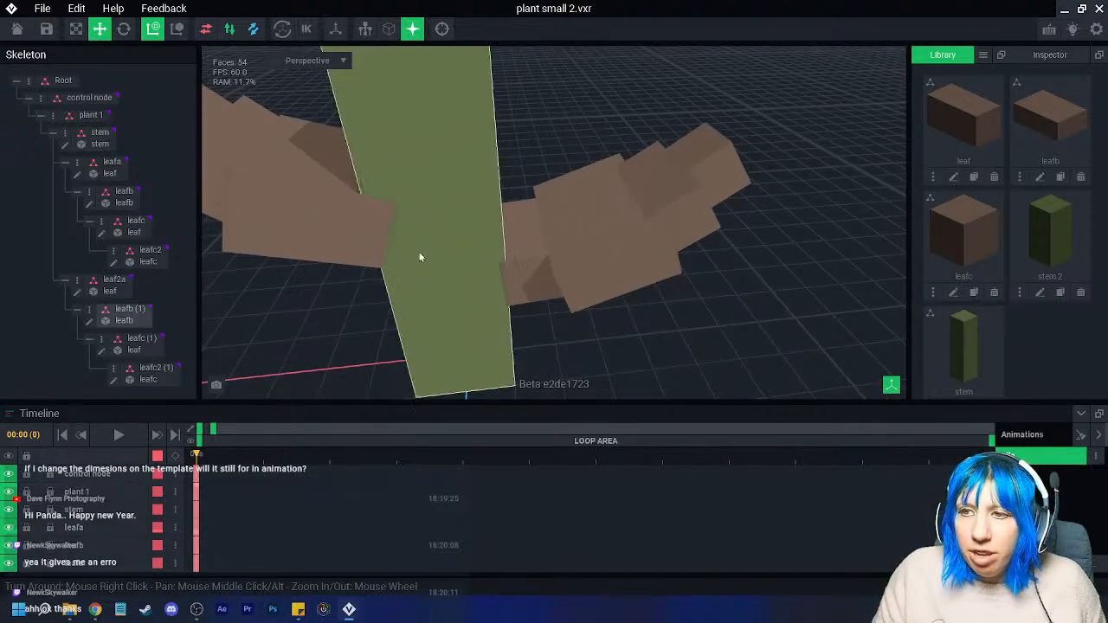
pyautogui.scroll(-5, 495, 286)
pyautogui.moveTo(496, 286); pyautogui.dragTo(500, 280, button='right')
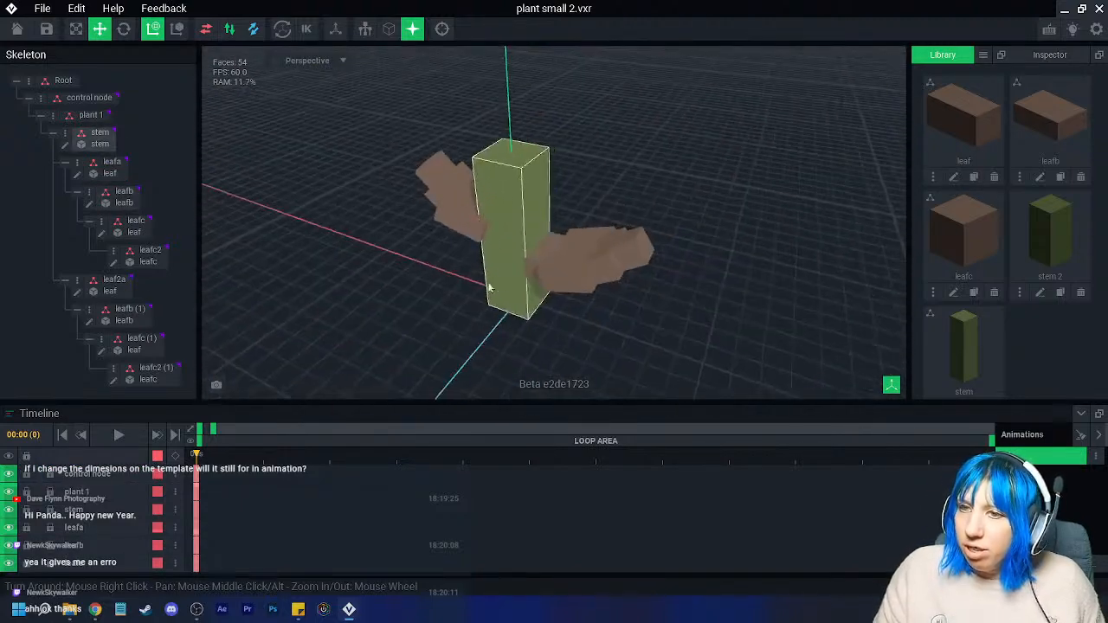
# - Duplicate the leaf2a node with its child segments under the name leaf3a
pyautogui.rightClick(80, 284)
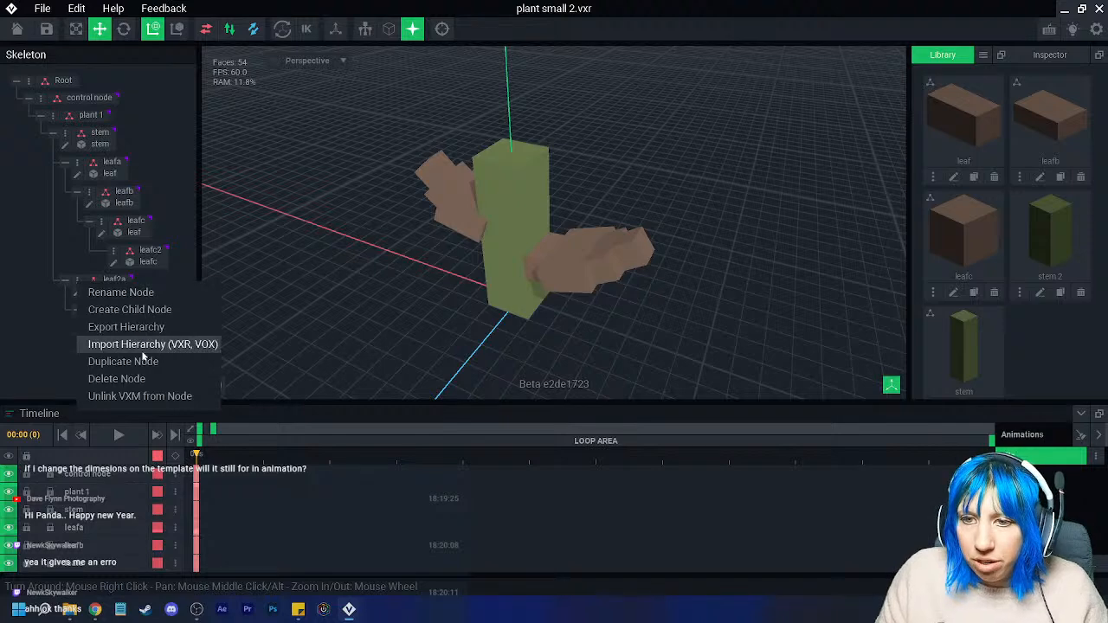
pyautogui.click(185, 360)
pyautogui.write('leaf')
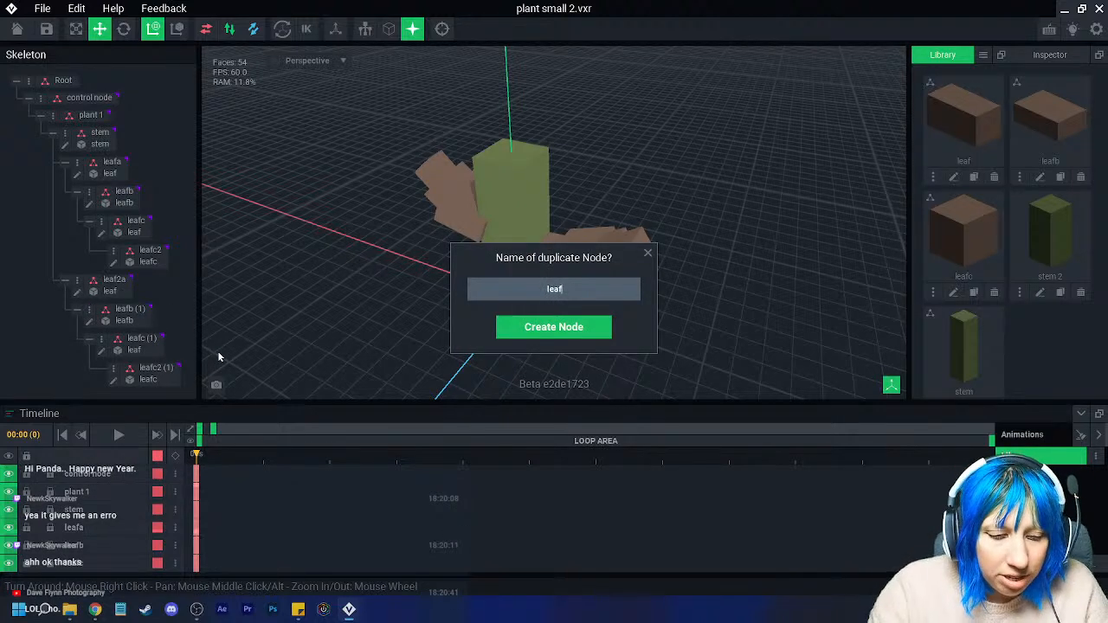
pyautogui.write('3a')
pyautogui.press('Return')
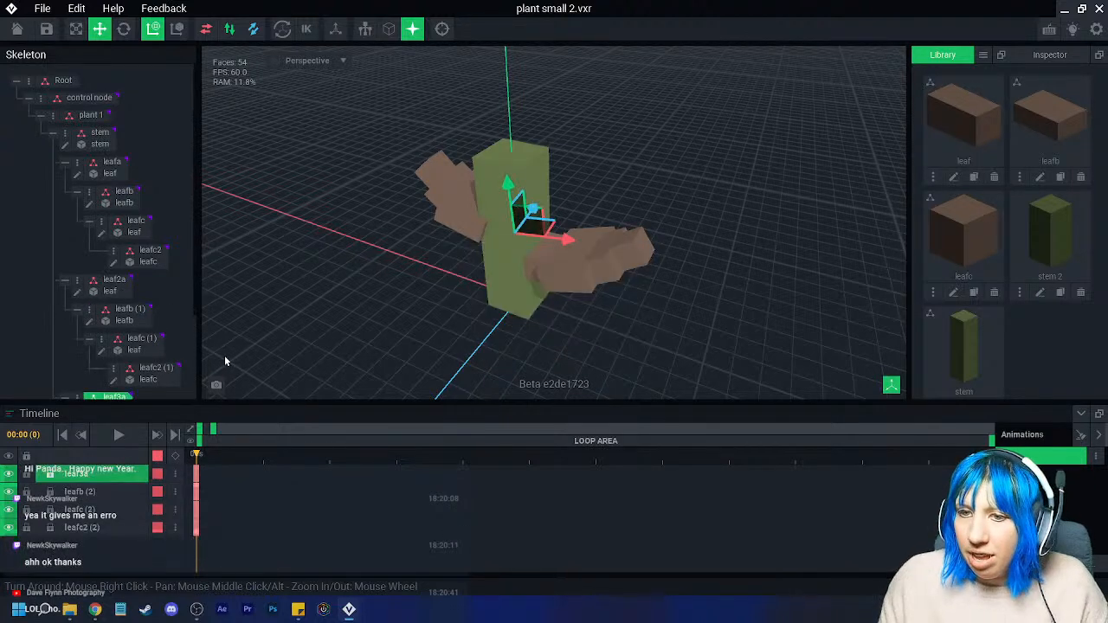
# - Move leaf3a out to the stem's free side and rotate it to point away from the stem
pyautogui.moveTo(483, 248); pyautogui.dragTo(508, 223)
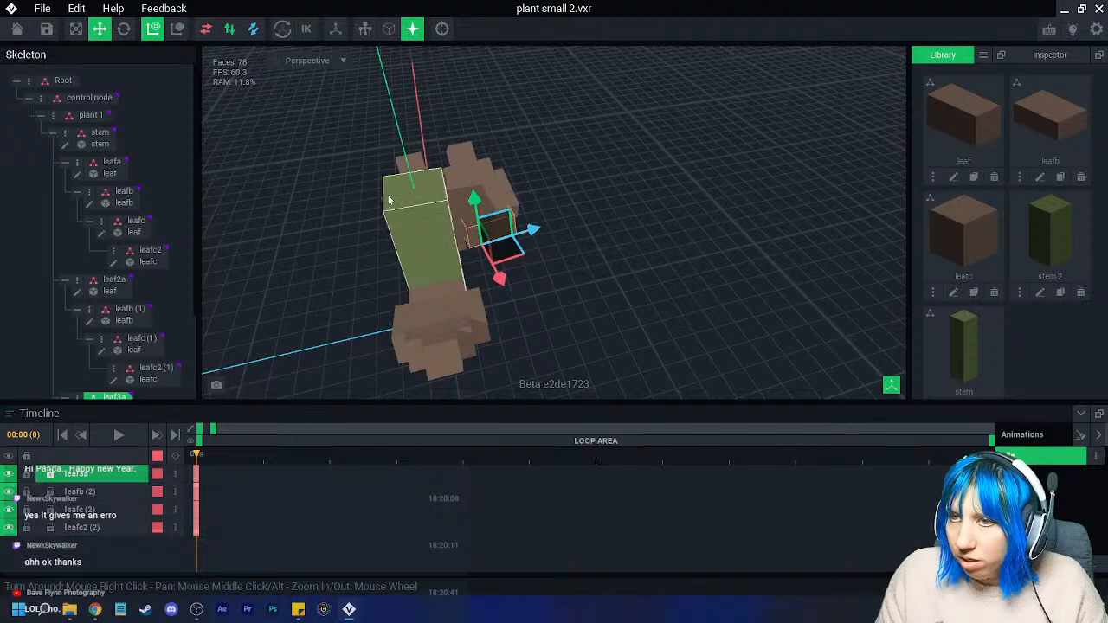
pyautogui.press('r')
pyautogui.moveTo(507, 222); pyautogui.dragTo(485, 259, button='right')
pyautogui.scroll(5, 485, 259)
pyautogui.moveTo(494, 304); pyautogui.dragTo(428, 299)
pyautogui.moveTo(428, 299); pyautogui.dragTo(612, 208, button='right')
# - Delete the leafc (2) node with its child from the leaf3a chain
pyautogui.click(613, 208)
pyautogui.rightClick(116, 348)
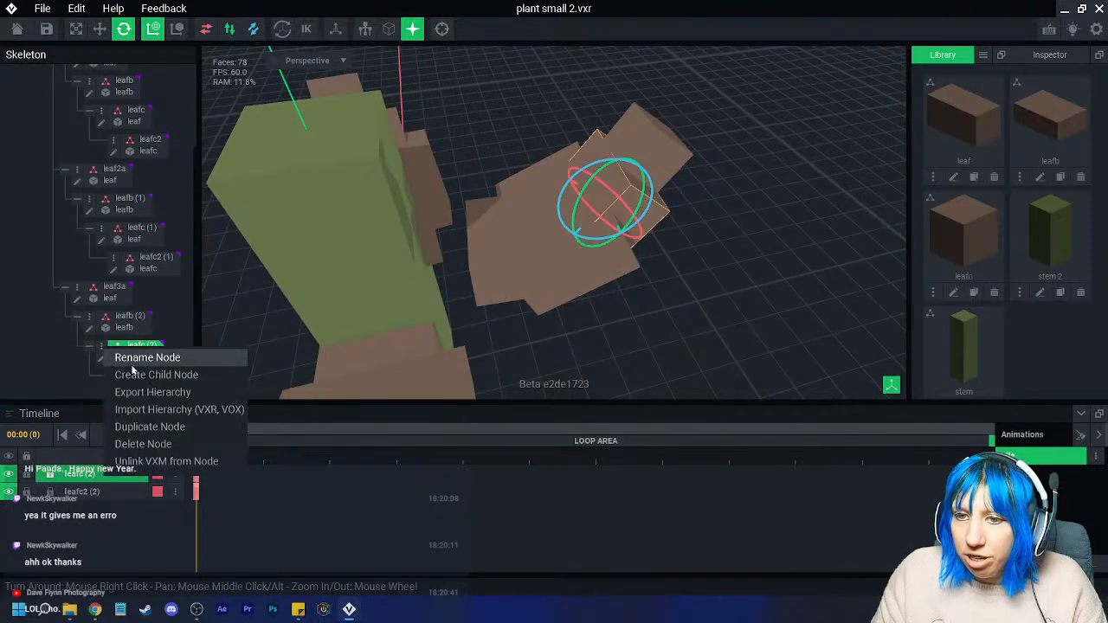
pyautogui.click(152, 445)
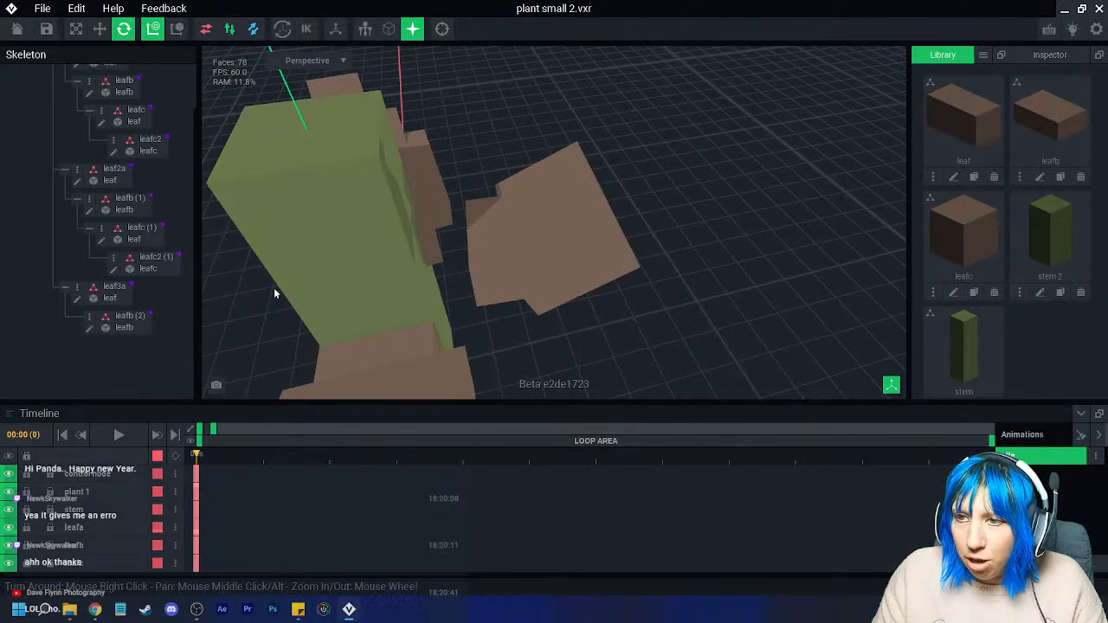
# - Move leafb (2) inward over leaf3a toward the stem
pyautogui.click(485, 247)
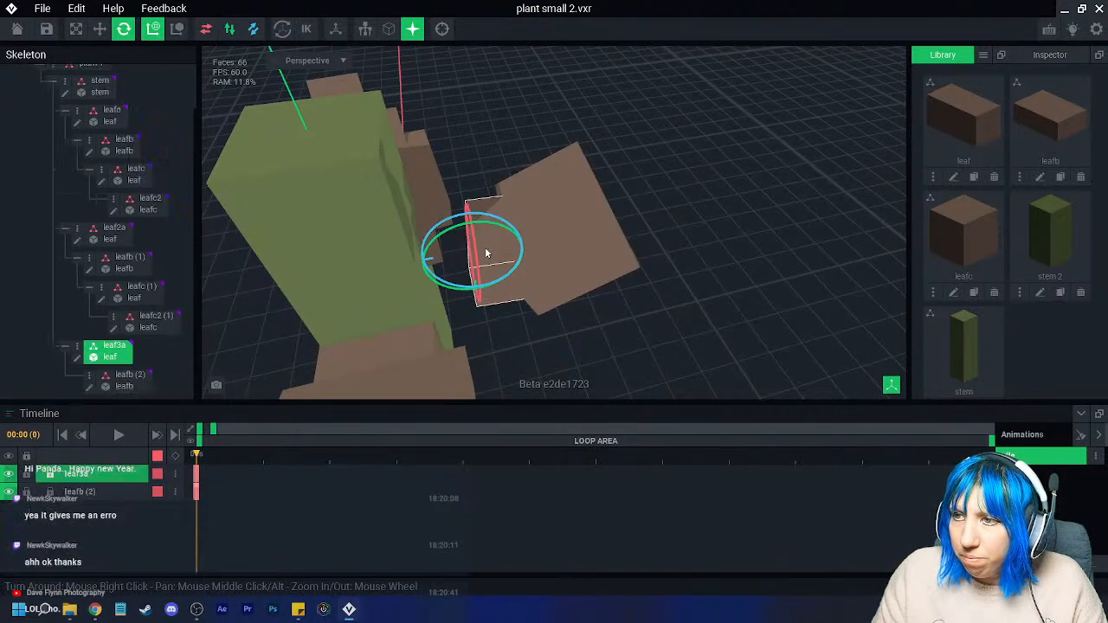
pyautogui.click(101, 30)
pyautogui.click(531, 210)
pyautogui.press('e')
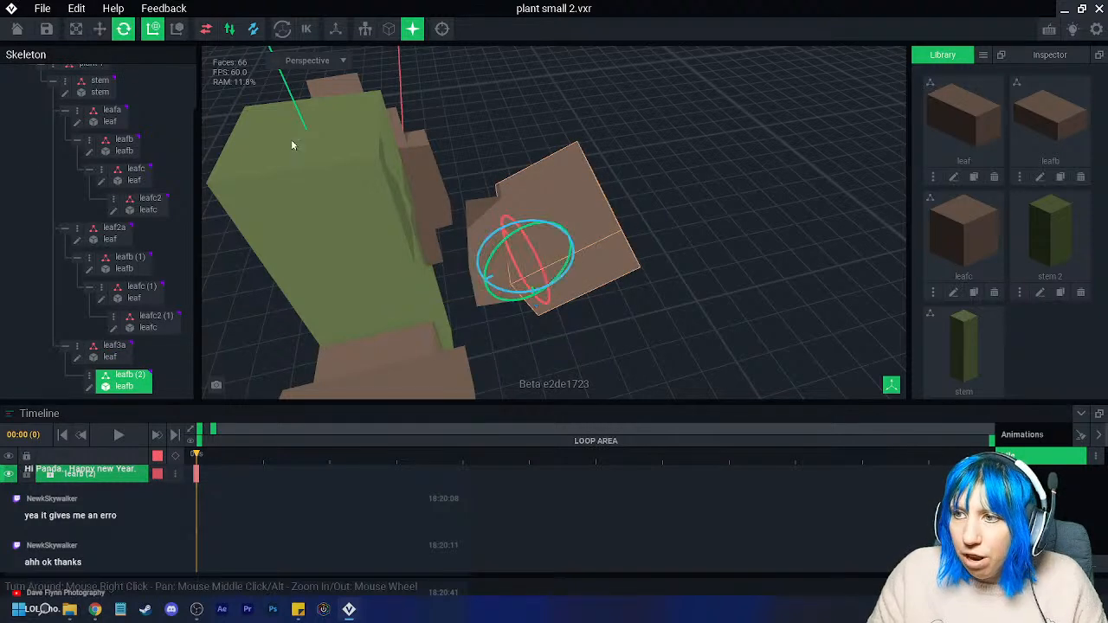
pyautogui.moveTo(517, 310); pyautogui.dragTo(516, 306)
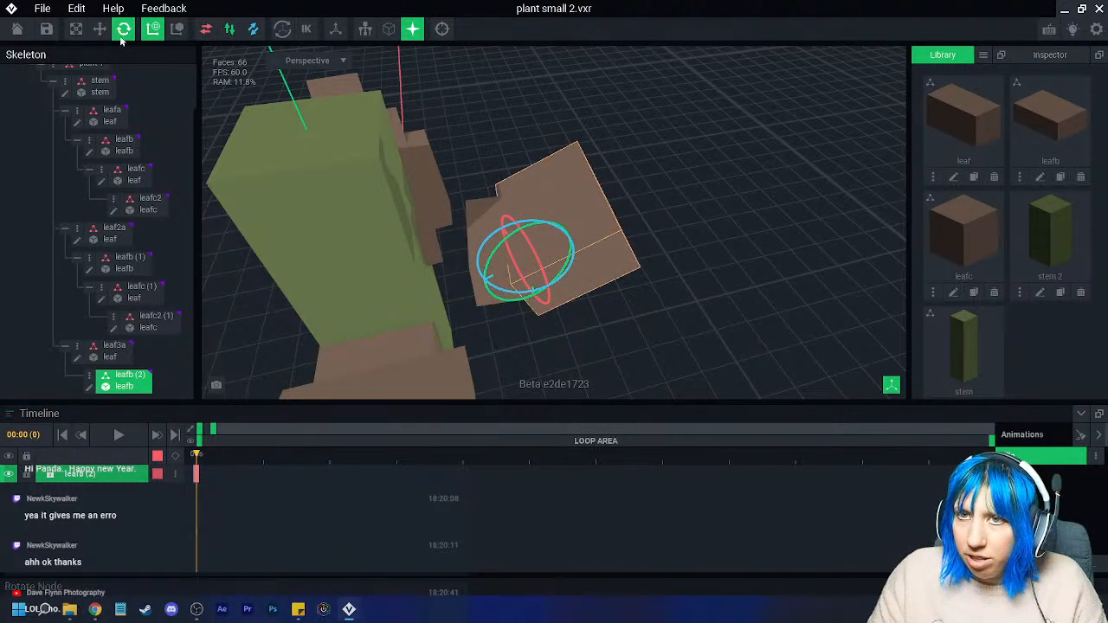
pyautogui.click(100, 31)
pyautogui.moveTo(480, 271); pyautogui.dragTo(386, 298)
# - Try to reposition leaf3a beside the stem, and undo the attempted moves
pyautogui.moveTo(386, 298); pyautogui.dragTo(457, 165, button='right')
pyautogui.click(457, 175)
pyautogui.click(456, 197)
pyautogui.moveTo(451, 164); pyautogui.dragTo(476, 224)
pyautogui.moveTo(478, 227); pyautogui.dragTo(449, 273, button='right')
pyautogui.moveTo(407, 284); pyautogui.dragTo(383, 292)
pyautogui.moveTo(482, 194); pyautogui.dragTo(492, 320, button='right')
pyautogui.click(469, 225)
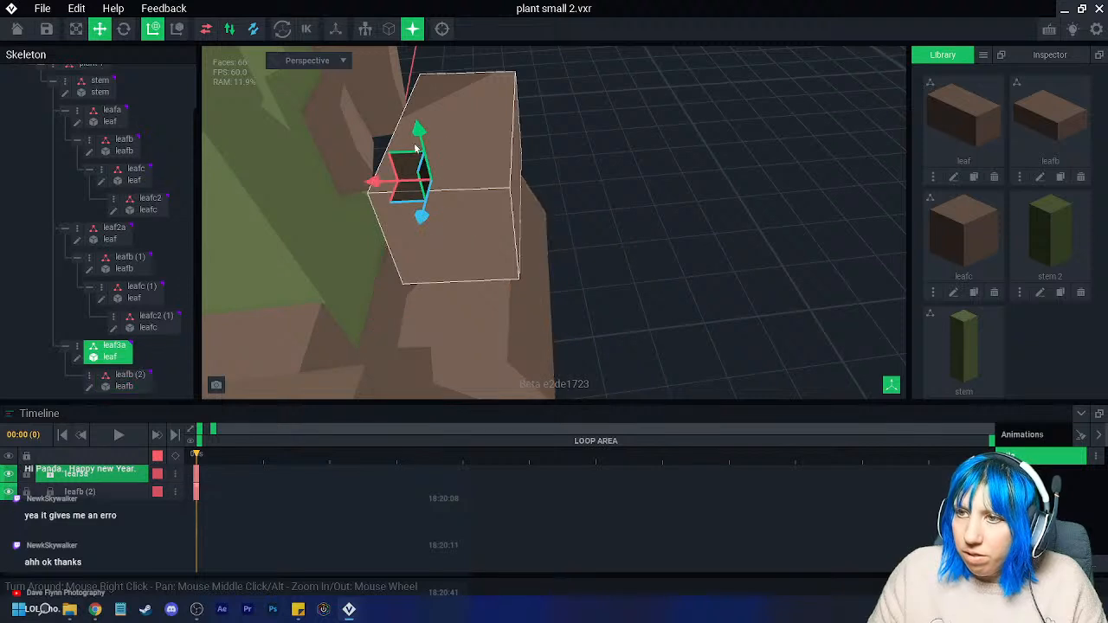
pyautogui.hotkey('ctrl', 'z')
pyautogui.hotkey('ctrl', 'z')
pyautogui.hotkey('ctrl', 'z')
pyautogui.hotkey('ctrl', 'z')
# - Rotate the shortened two-segment leaf and shift it toward the stem
pyautogui.moveTo(481, 259); pyautogui.dragTo(475, 303, button='right')
pyautogui.click(450, 251)
pyautogui.moveTo(425, 207); pyautogui.dragTo(426, 204)
pyautogui.moveTo(425, 208); pyautogui.dragTo(461, 270, button='right')
pyautogui.click(124, 29)
pyautogui.moveTo(417, 253); pyautogui.dragTo(594, 130)
pyautogui.click(100, 28)
pyautogui.moveTo(464, 164); pyautogui.dragTo(606, 188, button='right')
pyautogui.moveTo(590, 180); pyautogui.dragTo(563, 195)
# - Nudge the shortened leaf's segments along their axes to bring its base against the stem
pyautogui.moveTo(562, 195); pyautogui.dragTo(579, 237, button='middle')
pyautogui.scroll(-3, 580, 237)
pyautogui.moveTo(579, 237); pyautogui.dragTo(616, 220, button='right')
pyautogui.click(611, 164)
pyautogui.moveTo(563, 191); pyautogui.dragTo(587, 197)
pyautogui.moveTo(616, 232); pyautogui.dragTo(625, 211, button='right')
pyautogui.moveTo(639, 157); pyautogui.dragTo(639, 169)
pyautogui.moveTo(639, 178); pyautogui.dragTo(633, 209, button='right')
pyautogui.moveTo(587, 236); pyautogui.dragTo(592, 233)
pyautogui.moveTo(582, 260); pyautogui.dragTo(632, 216, button='right')
# - Move leaf3a about 5.3 outward along its red axis, at the outer end of the shortened leaf
pyautogui.moveTo(554, 367); pyautogui.dragTo(554, 273, button='middle')
pyautogui.moveTo(554, 274)
pyautogui.mouseDown(button='right')
pyautogui.moveTo(596, 253)
pyautogui.moveTo(545, 260)
pyautogui.mouseUp(button='right')
pyautogui.click(596, 253)
pyautogui.moveTo(528, 260); pyautogui.dragTo(516, 198)
pyautogui.click(542, 274)
pyautogui.moveTo(516, 197); pyautogui.dragTo(571, 260, button='right')
pyautogui.moveTo(571, 260); pyautogui.dragTo(629, 251)
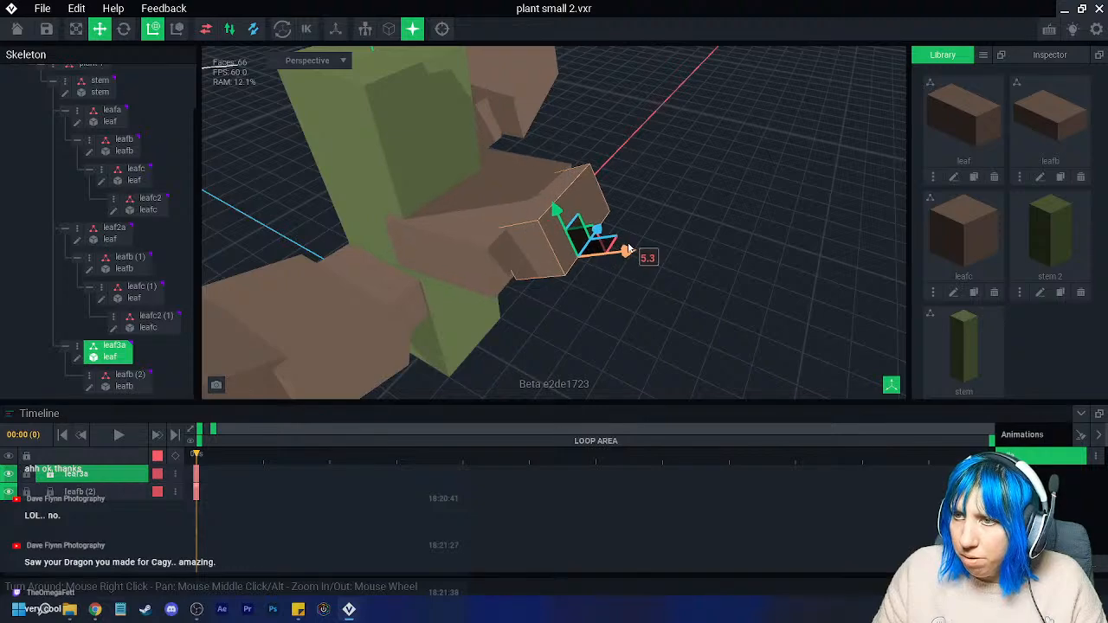
# - Nudge leafb (2) slightly to fit between the stem and leaf3a
pyautogui.moveTo(580, 247); pyautogui.dragTo(481, 279, button='right')
pyautogui.click(383, 235)
pyautogui.click(475, 134)
pyautogui.scroll(5, 476, 134)
pyautogui.moveTo(475, 135); pyautogui.dragTo(423, 197, button='right')
pyautogui.click(373, 203)
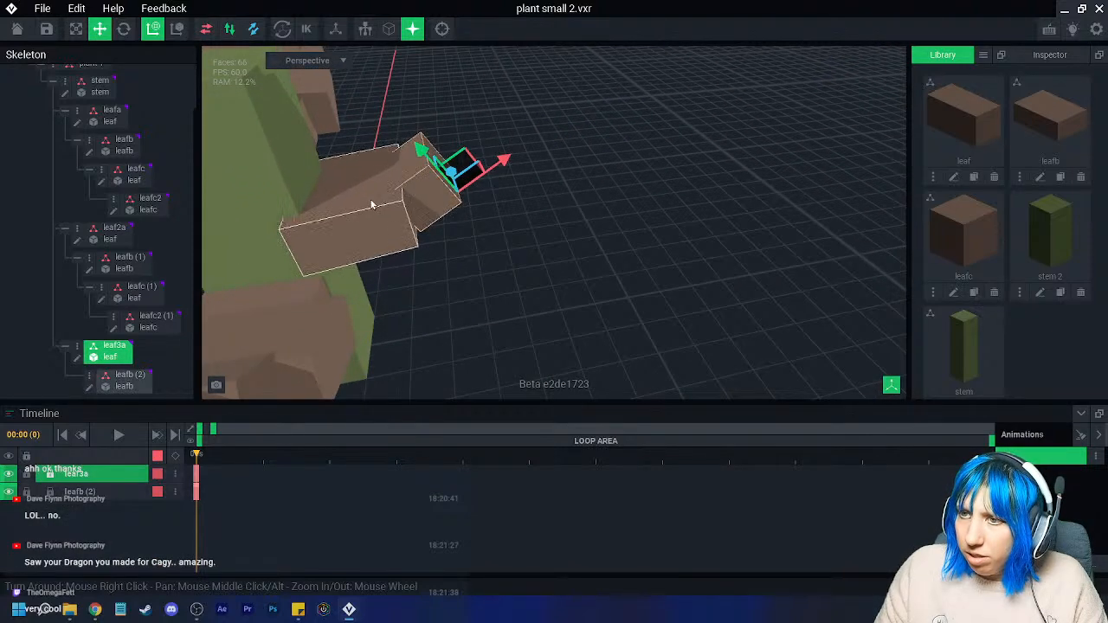
pyautogui.moveTo(395, 163); pyautogui.dragTo(403, 173)
pyautogui.click(538, 218)
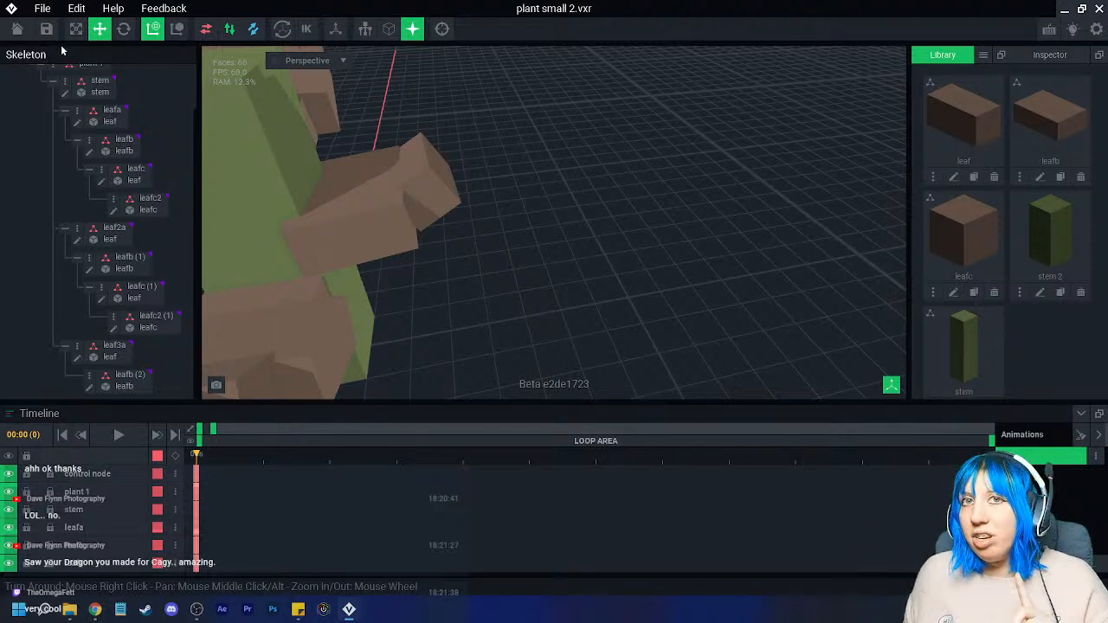
# - Save and close plant small 2.vxr, and open plant small.vxr to view the finished purple plant
pyautogui.click(16, 28)
pyautogui.click(420, 227)
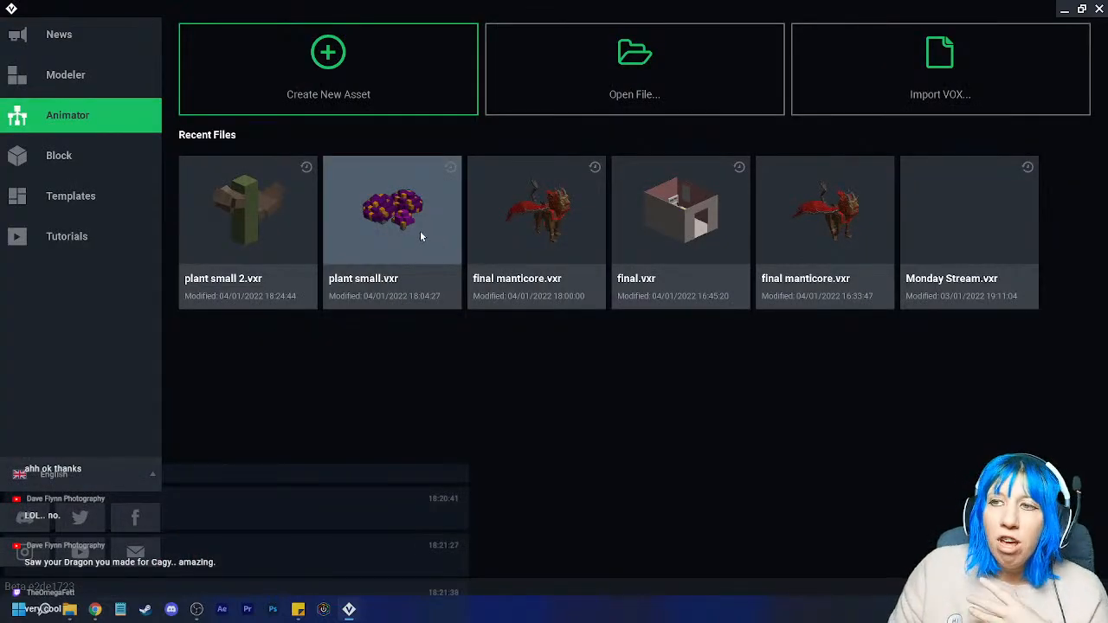
pyautogui.click(420, 230)
pyautogui.moveTo(403, 220); pyautogui.dragTo(560, 206, button='right')
pyautogui.scroll(4, 580, 210)
pyautogui.doubleClick(490, 202)
pyautogui.click(494, 180)
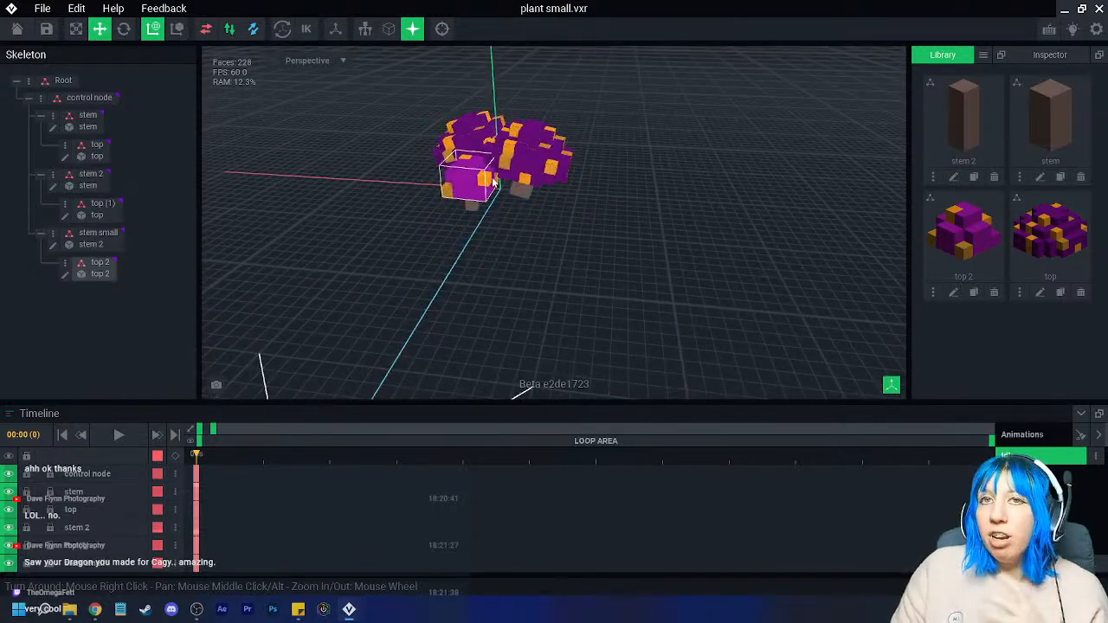
# - Close plant small.vxr with its changes saved and reopen plant small 2.vxr
pyautogui.hotkey('alt', 'F4')
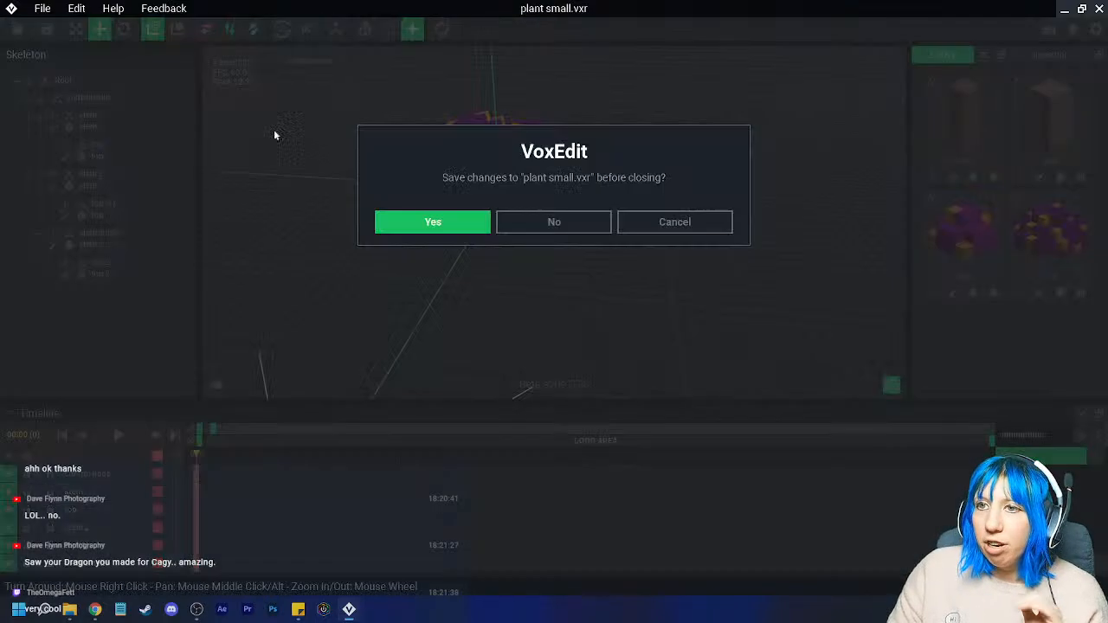
pyautogui.click(428, 225)
pyautogui.click(359, 241)
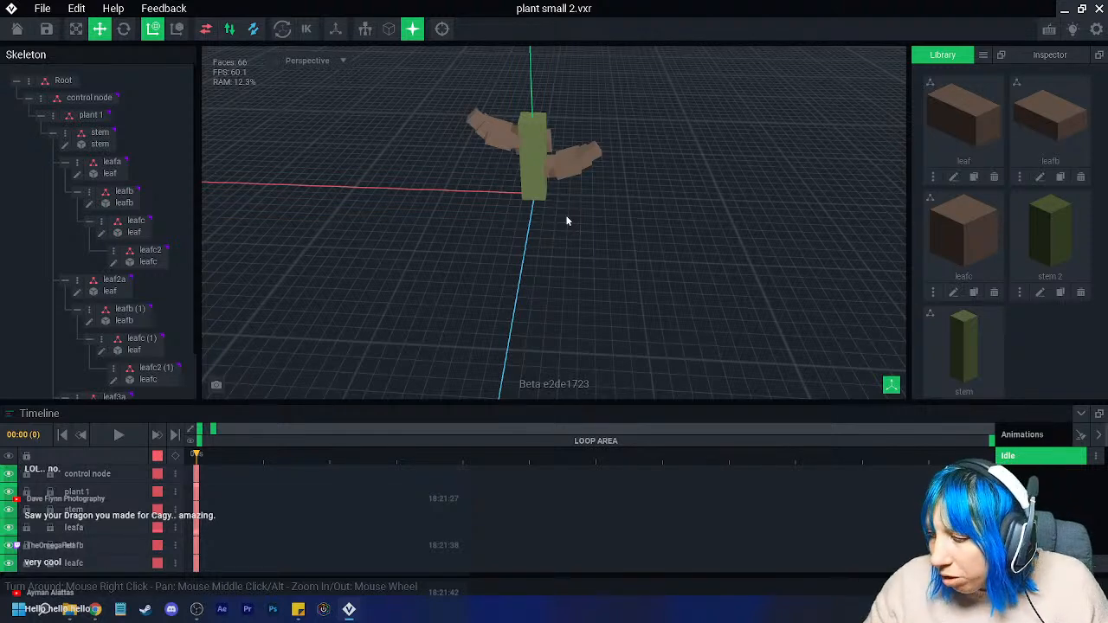
pyautogui.click(529, 180)
pyautogui.moveTo(531, 143); pyautogui.dragTo(233, 175, button='right')
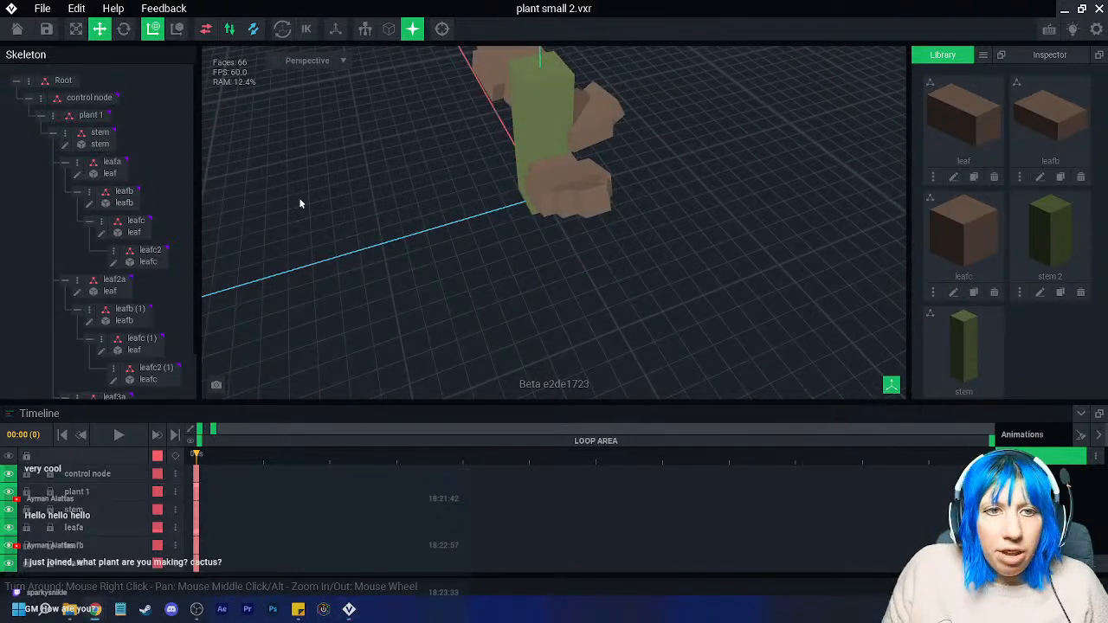
pyautogui.moveTo(390, 240); pyautogui.dragTo(538, 192, button='right')
pyautogui.scroll(3, 650, 185)
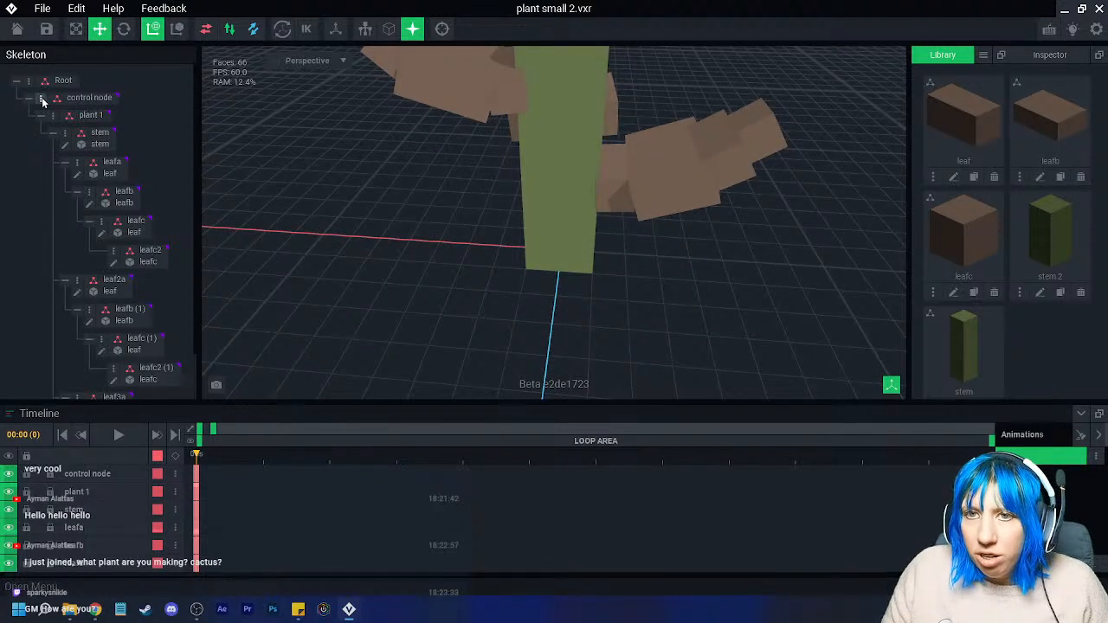
# - Create a child node named plant 2 under control node
pyautogui.rightClick(95, 114)
pyautogui.click(111, 128)
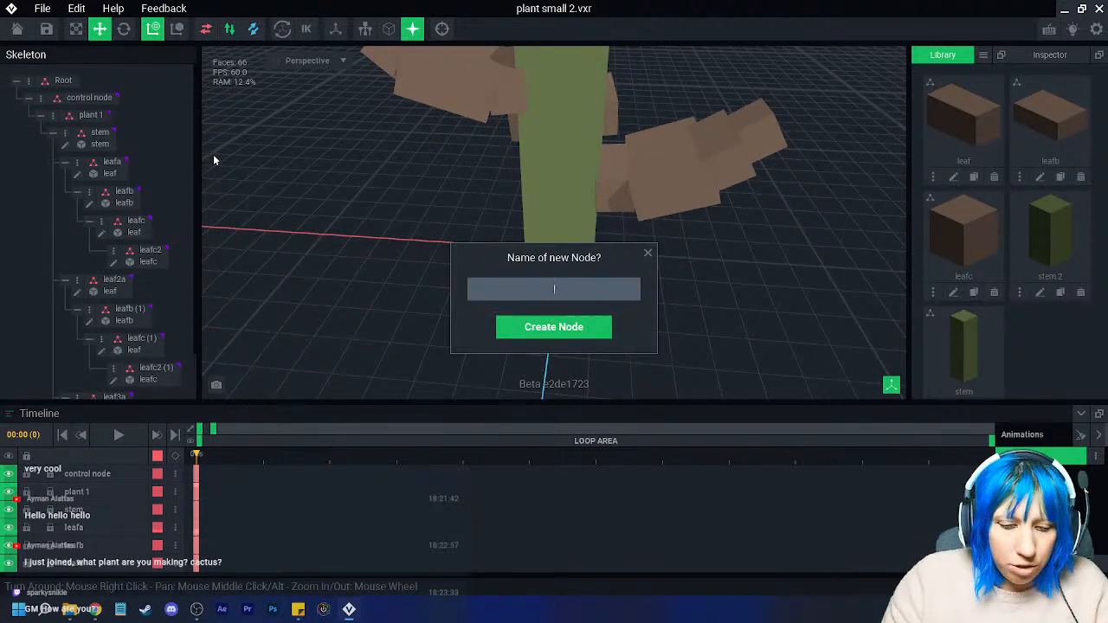
pyautogui.write('plant 2')
pyautogui.press('Return')
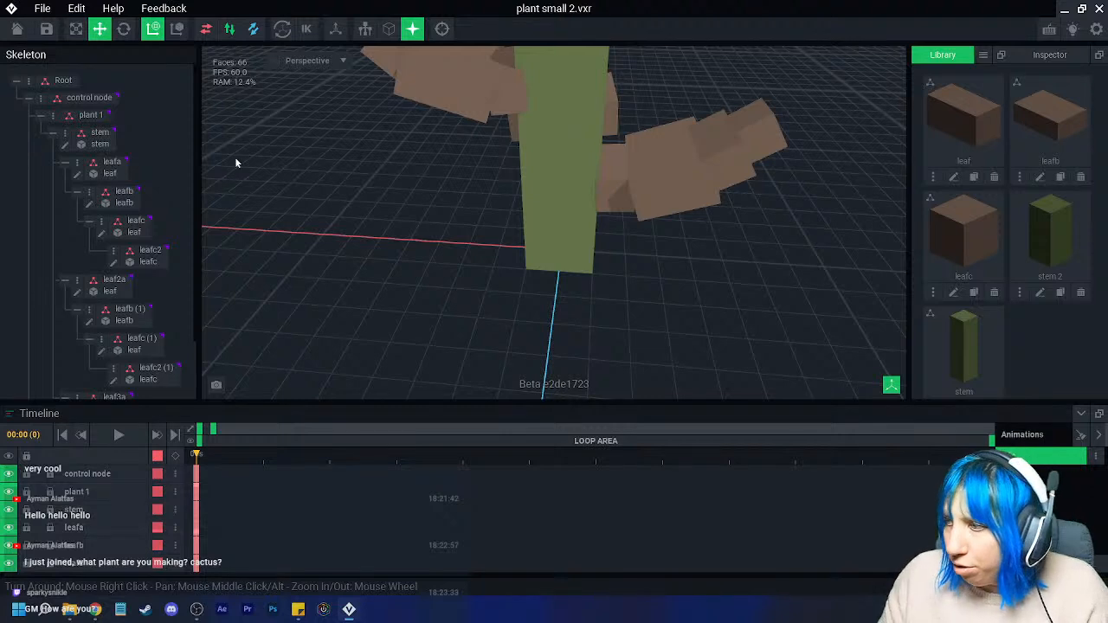
# - Attach a stem model to plant 2, settling on stem 2, and move the node forward along the blue axis
pyautogui.scroll(-2, 131, 375)
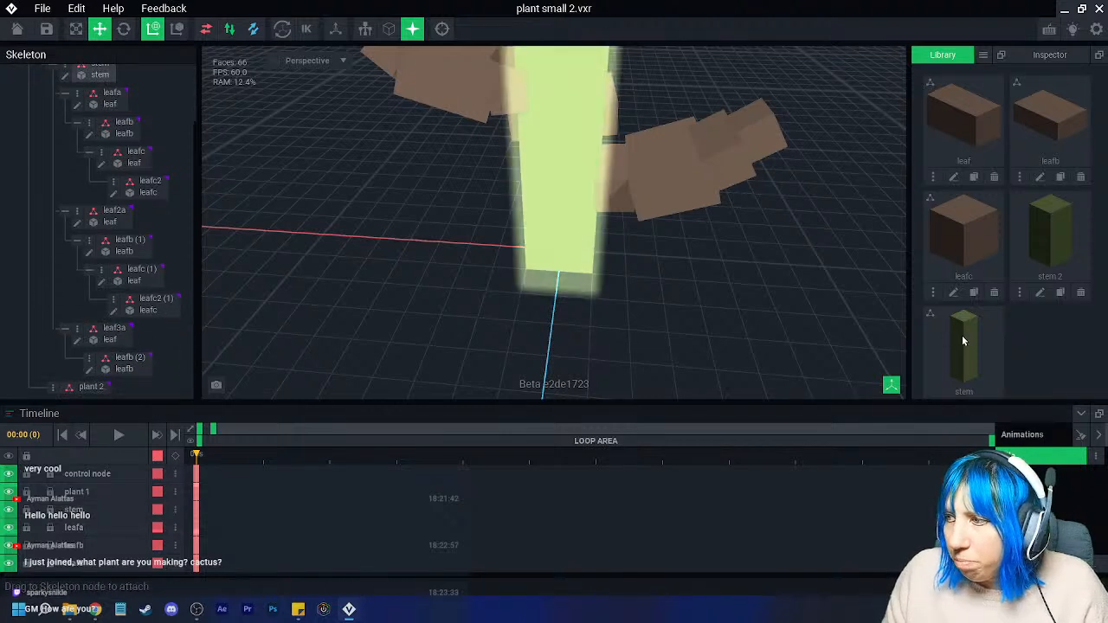
pyautogui.moveTo(964, 347); pyautogui.dragTo(88, 391)
pyautogui.moveTo(557, 290); pyautogui.dragTo(520, 328)
pyautogui.moveTo(519, 328); pyautogui.dragTo(702, 297, button='right')
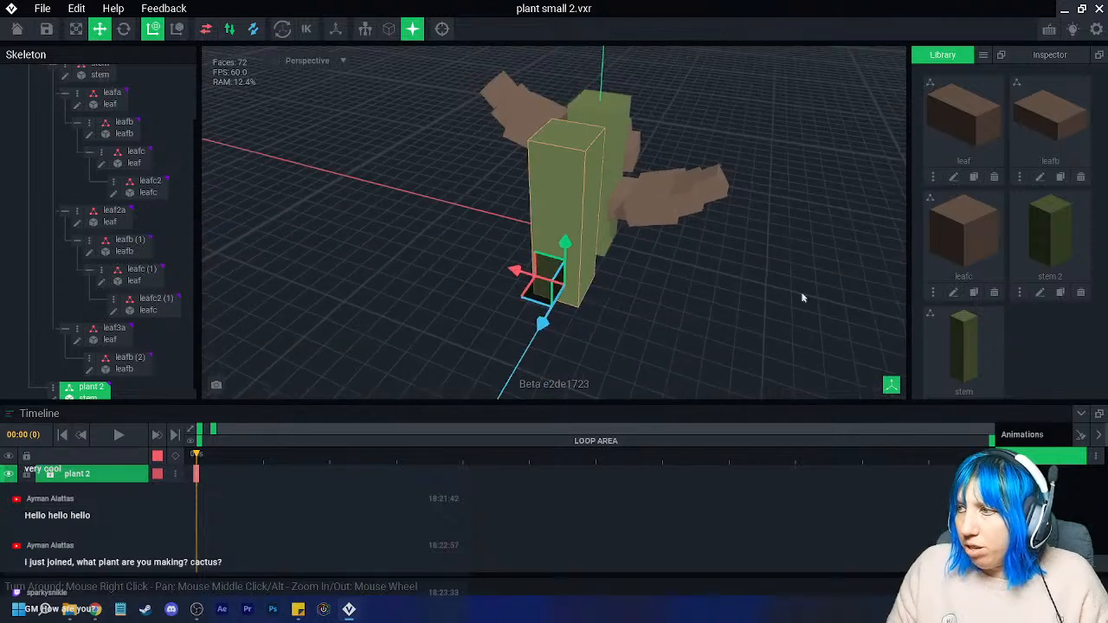
pyautogui.moveTo(1041, 243); pyautogui.dragTo(87, 396)
pyautogui.moveTo(544, 301); pyautogui.dragTo(384, 317, button='right')
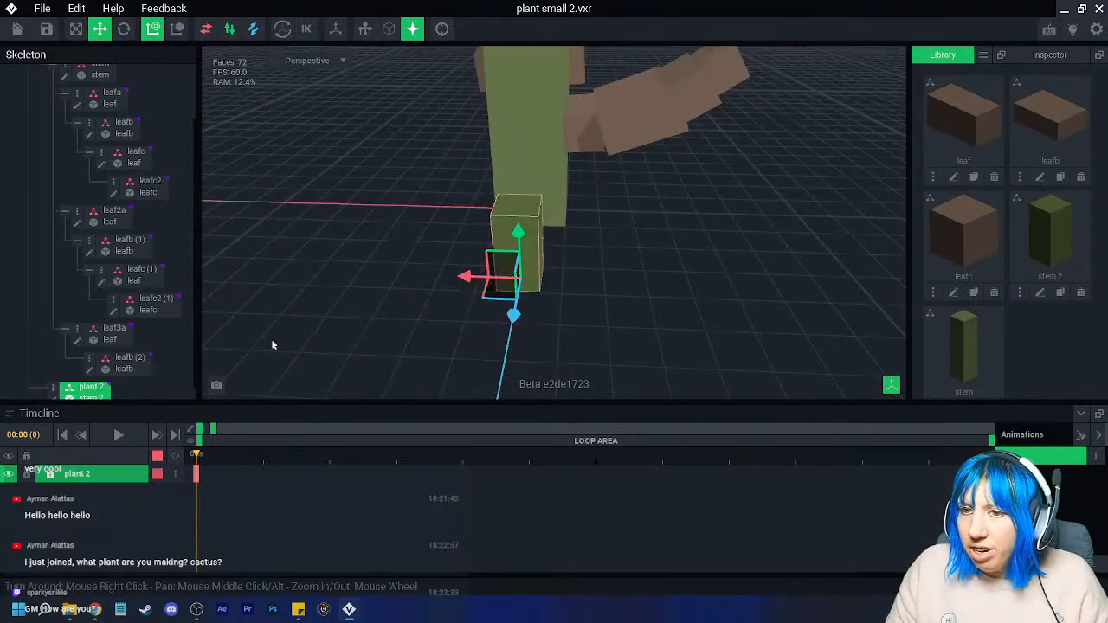
# - Fill the stem 2 model to its full 5-voxel height with its own green, #57673B, and save it on closing
pyautogui.click(1040, 292)
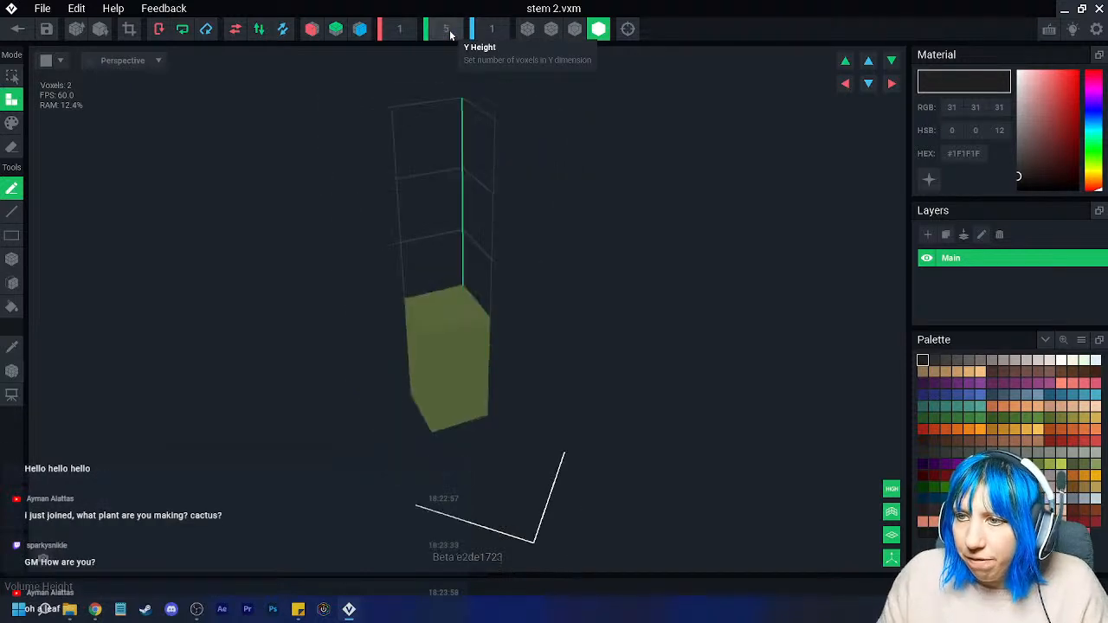
pyautogui.click(12, 346)
pyautogui.click(487, 359)
pyautogui.click(462, 228)
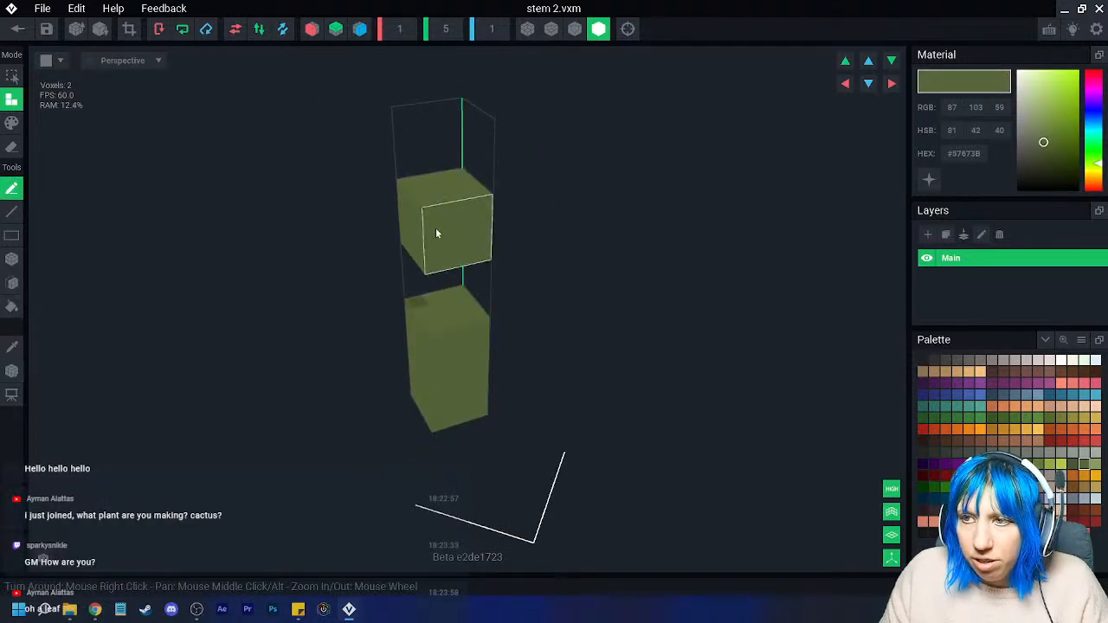
pyautogui.click(12, 308)
pyautogui.click(442, 160)
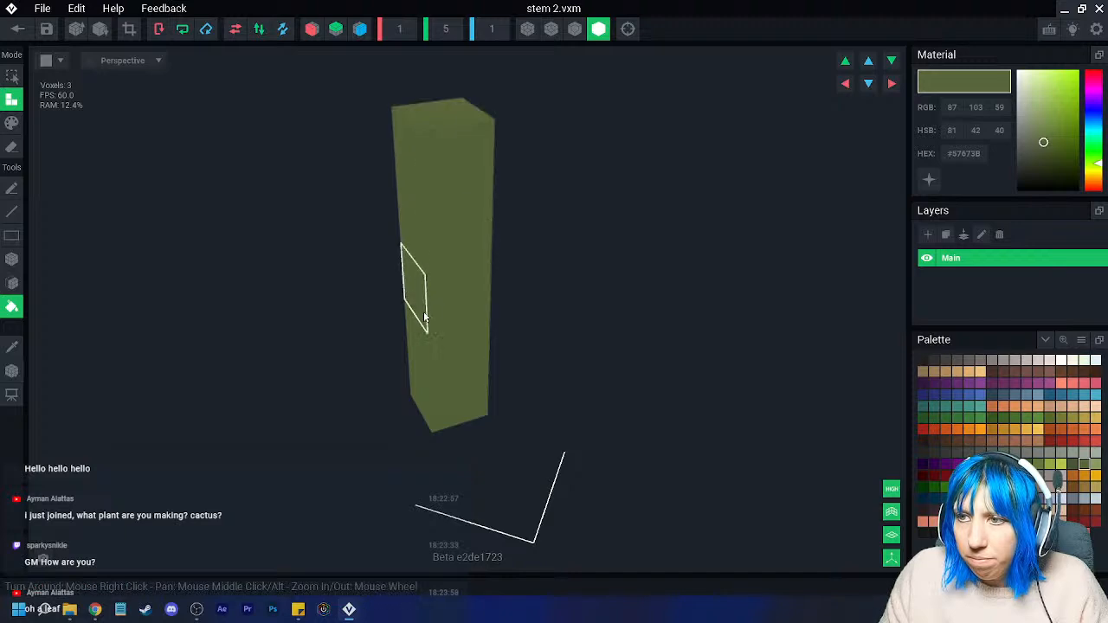
pyautogui.click(424, 313)
pyautogui.click(17, 29)
pyautogui.click(448, 226)
# - Select the thin stem of plant 2 and rotate it to lean away from the thick stem
pyautogui.scroll(5, 532, 208)
pyautogui.moveTo(555, 230)
pyautogui.mouseDown(button='right')
pyautogui.moveTo(557, 217)
pyautogui.moveTo(533, 230)
pyautogui.mouseUp(button='right')
pyautogui.click(534, 230)
pyautogui.press('e')
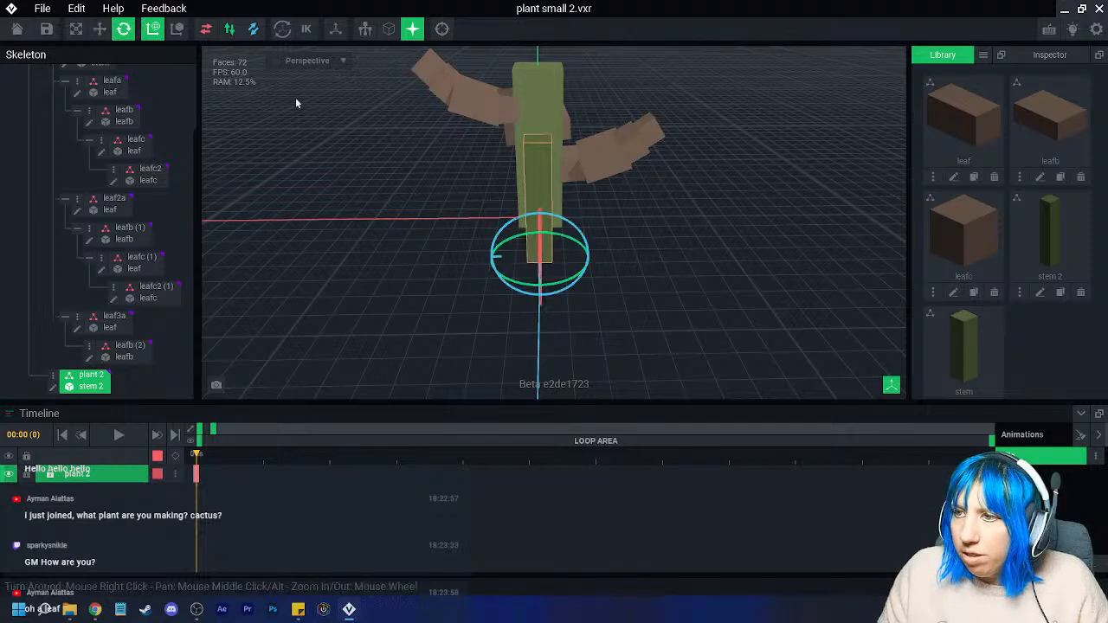
pyautogui.moveTo(566, 223); pyautogui.dragTo(568, 232)
pyautogui.moveTo(568, 232); pyautogui.dragTo(546, 235, button='right')
pyautogui.moveTo(222, 74); pyautogui.dragTo(280, 97, button='right')
# - Move the thin plant 2 stem to the side of the thick stem's base and refine its outward tilt
pyautogui.press('w')
pyautogui.moveTo(589, 252); pyautogui.dragTo(507, 213)
pyautogui.moveTo(607, 234); pyautogui.dragTo(574, 223, button='right')
pyautogui.moveTo(559, 222); pyautogui.dragTo(566, 246)
pyautogui.moveTo(567, 246); pyautogui.dragTo(193, 54, button='right')
pyautogui.press('e')
pyautogui.moveTo(580, 161)
pyautogui.mouseDown()
pyautogui.moveTo(579, 172)
pyautogui.moveTo(592, 171)
pyautogui.mouseUp()
pyautogui.moveTo(592, 172); pyautogui.dragTo(512, 153, button='right')
pyautogui.scroll(-3, 520, 216)
# - Create a new library model named plant and load the larger colour palette into it
pyautogui.click(987, 55)
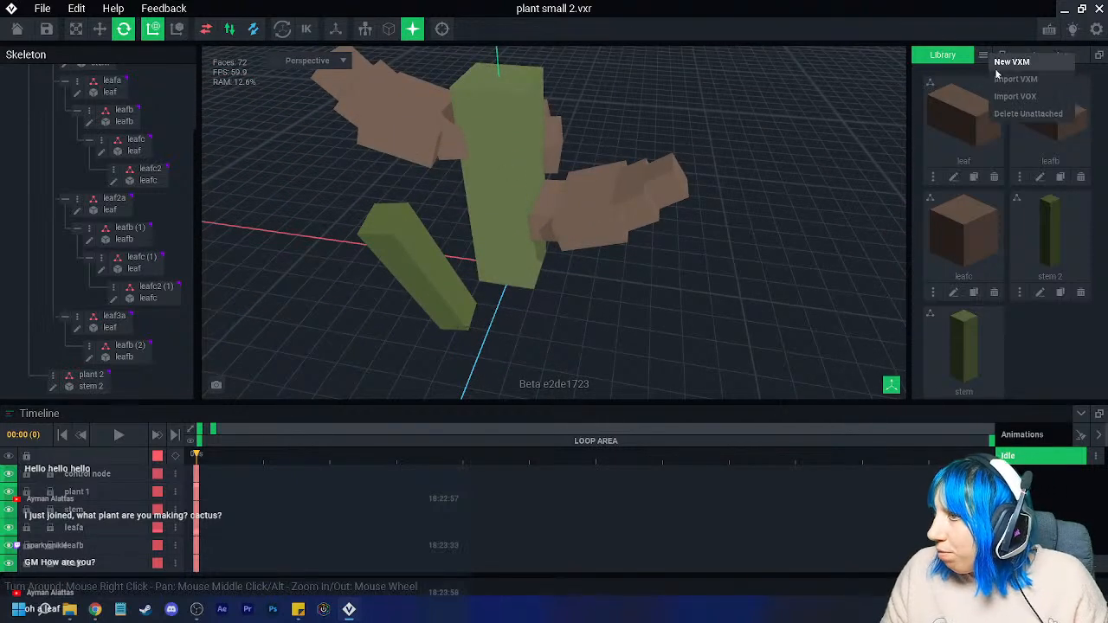
pyautogui.click(994, 76)
pyautogui.write('plant')
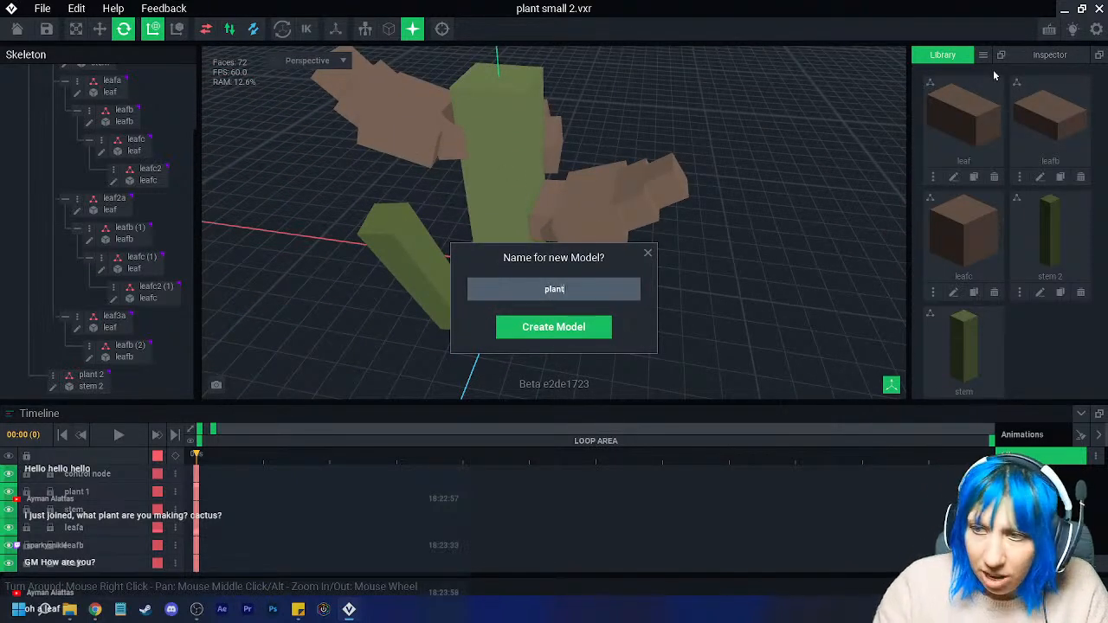
pyautogui.press('Return')
pyautogui.click(1082, 341)
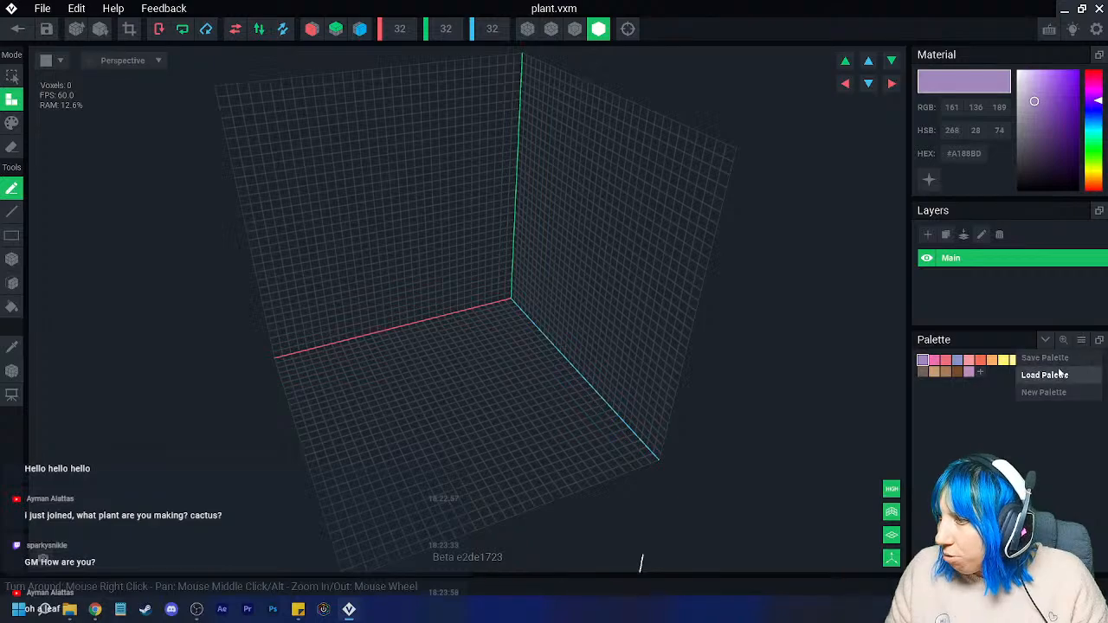
pyautogui.click(1055, 375)
pyautogui.click(576, 198)
pyautogui.click(782, 465)
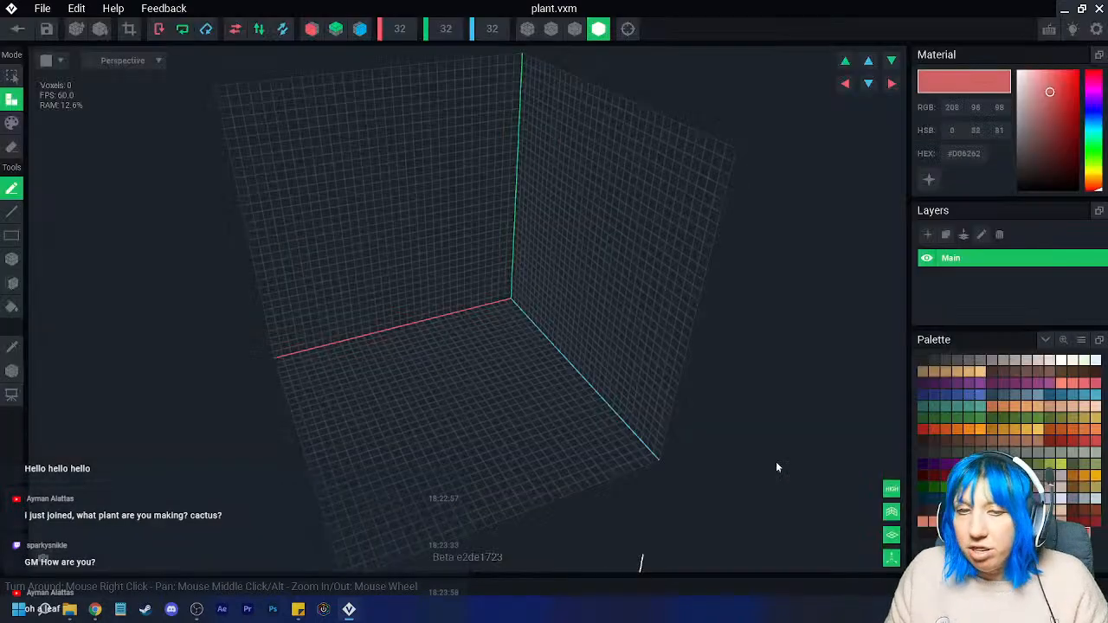
# - Build a central 2 by 2 voxel column in orange #E8811B with the Box tool, mirrored along the red and blue axes
pyautogui.moveTo(226, 325); pyautogui.dragTo(460, 401, button='right')
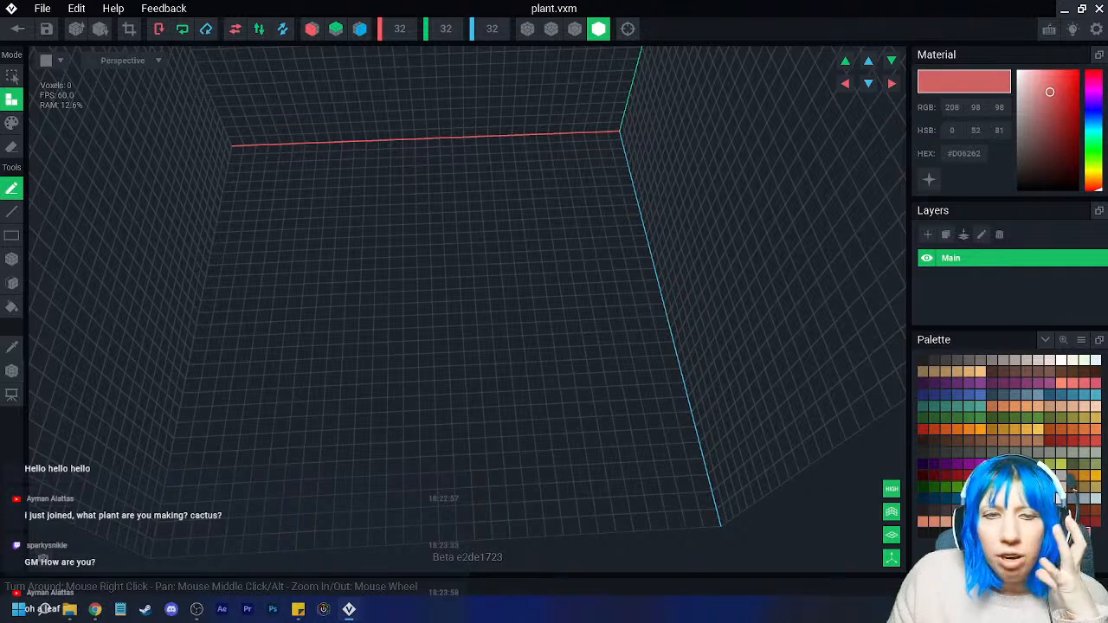
pyautogui.click(969, 430)
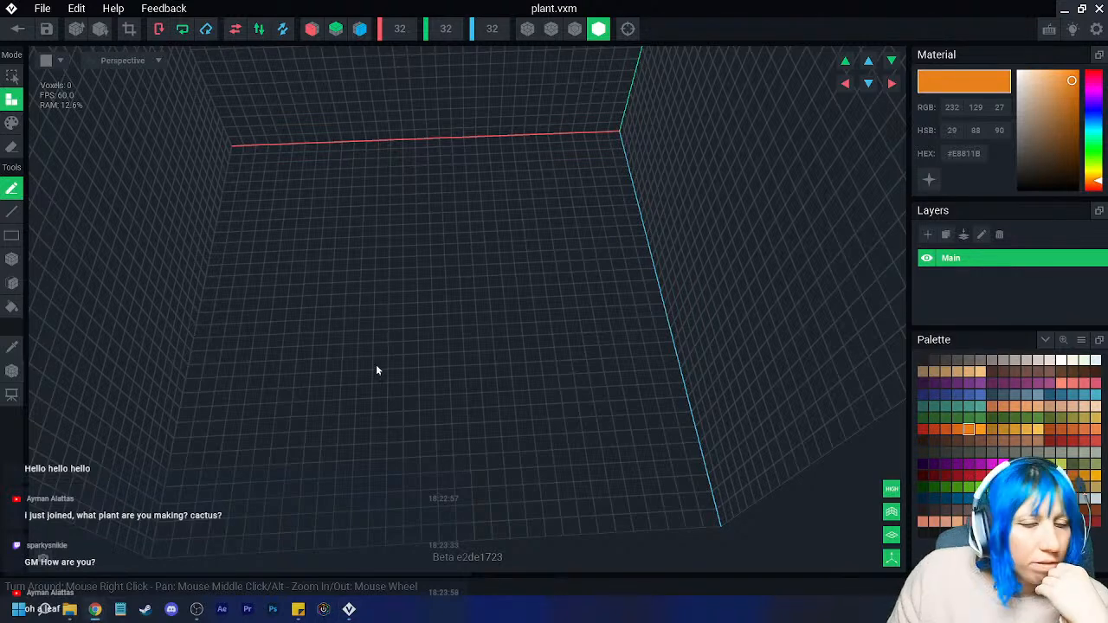
pyautogui.click(11, 259)
pyautogui.click(312, 29)
pyautogui.click(359, 30)
pyautogui.moveTo(346, 290); pyautogui.dragTo(441, 297, button='right')
pyautogui.click(457, 281)
pyautogui.scroll(2, 468, 288)
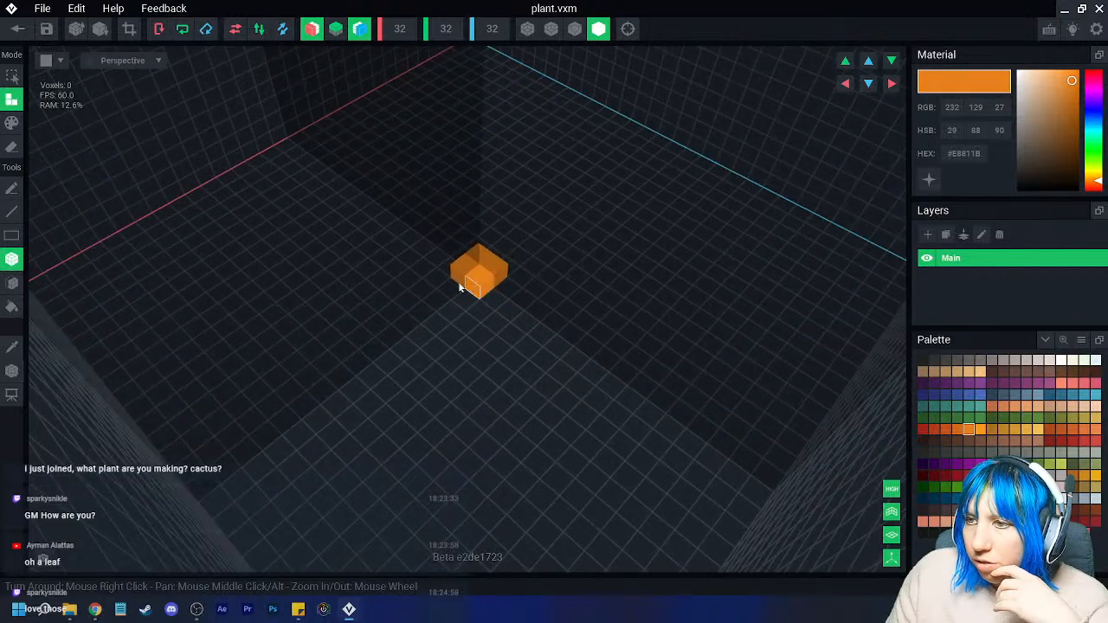
pyautogui.click(481, 260)
pyautogui.moveTo(485, 255); pyautogui.dragTo(490, 247, button='right')
pyautogui.moveTo(495, 288)
pyautogui.mouseDown(button='right')
pyautogui.moveTo(495, 235)
pyautogui.moveTo(475, 275)
pyautogui.moveTo(459, 270)
pyautogui.mouseUp(button='right')
pyautogui.scroll(2, 475, 274)
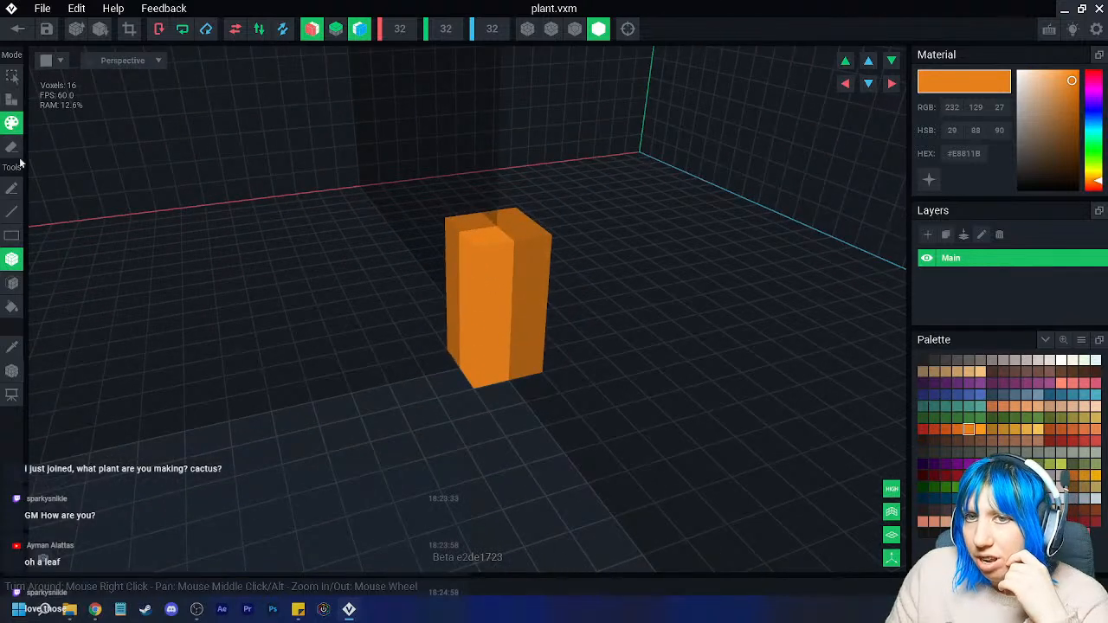
# - Extend mirrored orange boxes outward from the column's sides to form a wide cross-shaped tier
pyautogui.click(536, 314)
pyautogui.moveTo(491, 306)
pyautogui.mouseDown(button='right')
pyautogui.moveTo(491, 323)
pyautogui.moveTo(405, 318)
pyautogui.moveTo(422, 356)
pyautogui.moveTo(488, 323)
pyautogui.mouseUp(button='right')
pyautogui.click(427, 315)
pyautogui.click(466, 320)
pyautogui.click(422, 332)
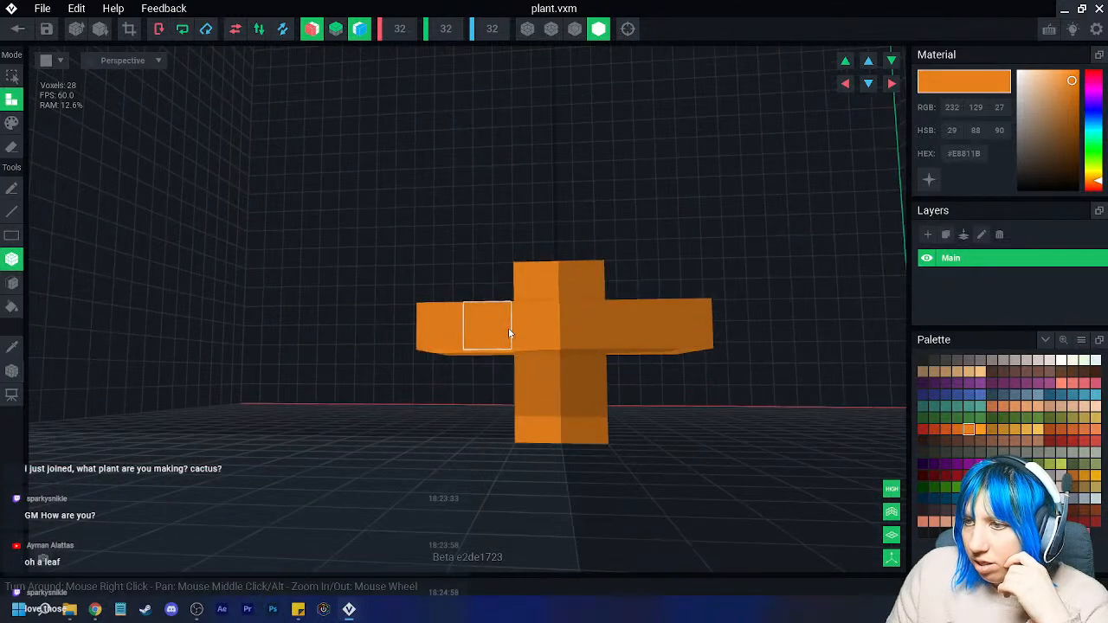
pyautogui.click(561, 329)
pyautogui.moveTo(561, 329); pyautogui.dragTo(562, 346, button='right')
# - Fill out the wide tier and add smaller stepped tiers around the column to shape a rounded bud
pyautogui.moveTo(498, 384); pyautogui.dragTo(454, 408)
pyautogui.moveTo(453, 407)
pyautogui.mouseDown(button='right')
pyautogui.moveTo(462, 438)
pyautogui.moveTo(462, 392)
pyautogui.mouseUp(button='right')
pyautogui.click(453, 412)
pyautogui.click(468, 372)
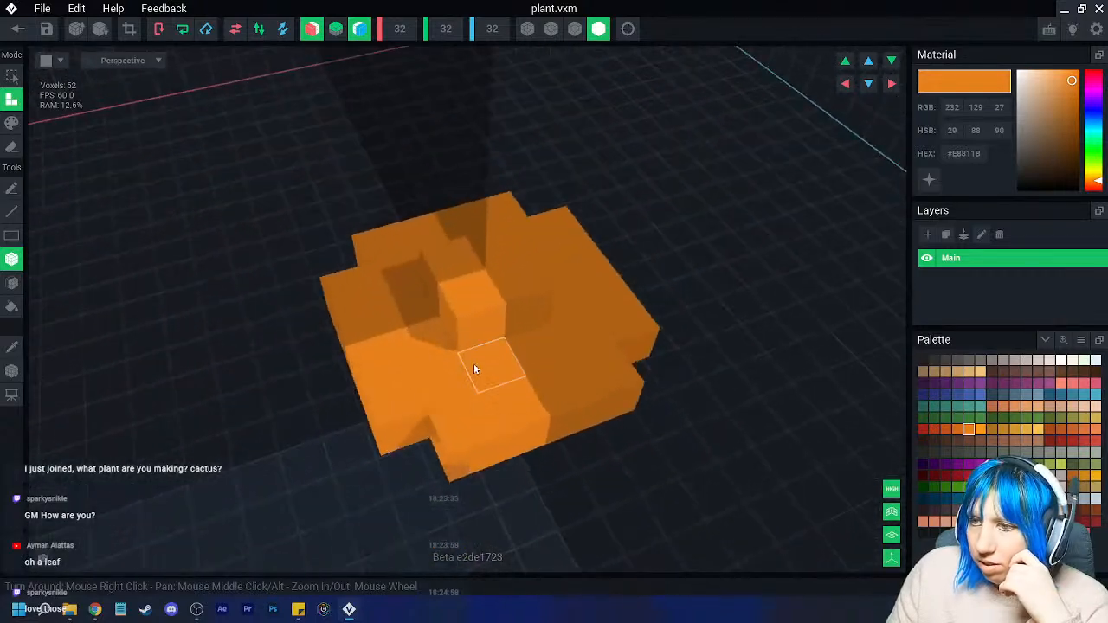
pyautogui.moveTo(482, 324); pyautogui.dragTo(459, 379, button='right')
pyautogui.click(477, 376)
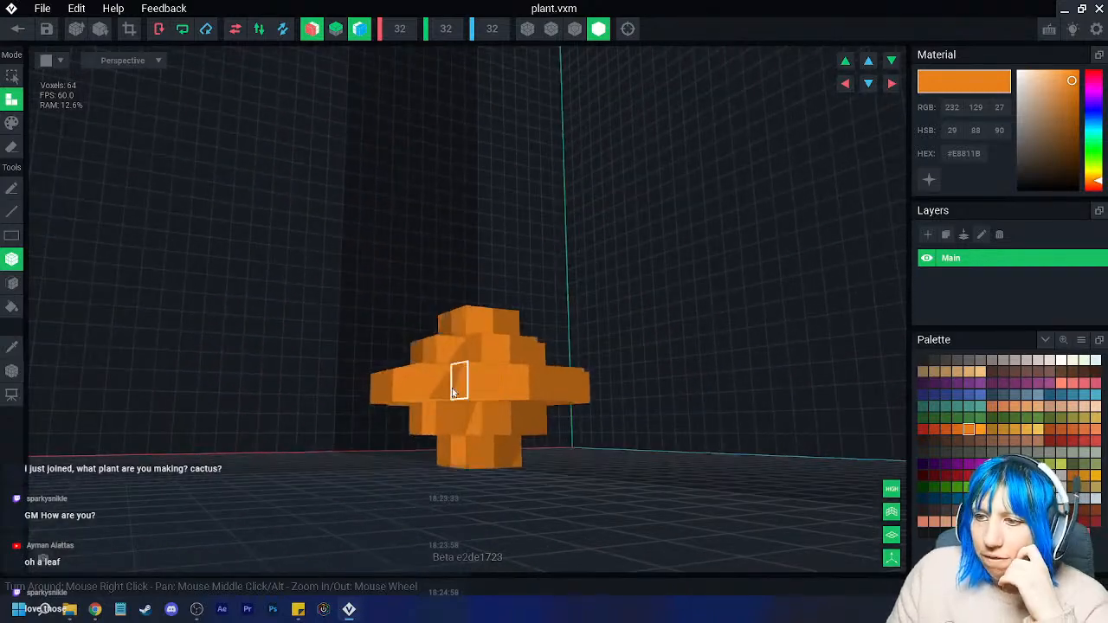
# - Crop the plant model to 6 by 5 by 6 voxels, bring up its pivot, and save it on closing
pyautogui.scroll(3, 503, 444)
pyautogui.moveTo(503, 444); pyautogui.dragTo(309, 211, button='right')
pyautogui.scroll(5, 173, 104)
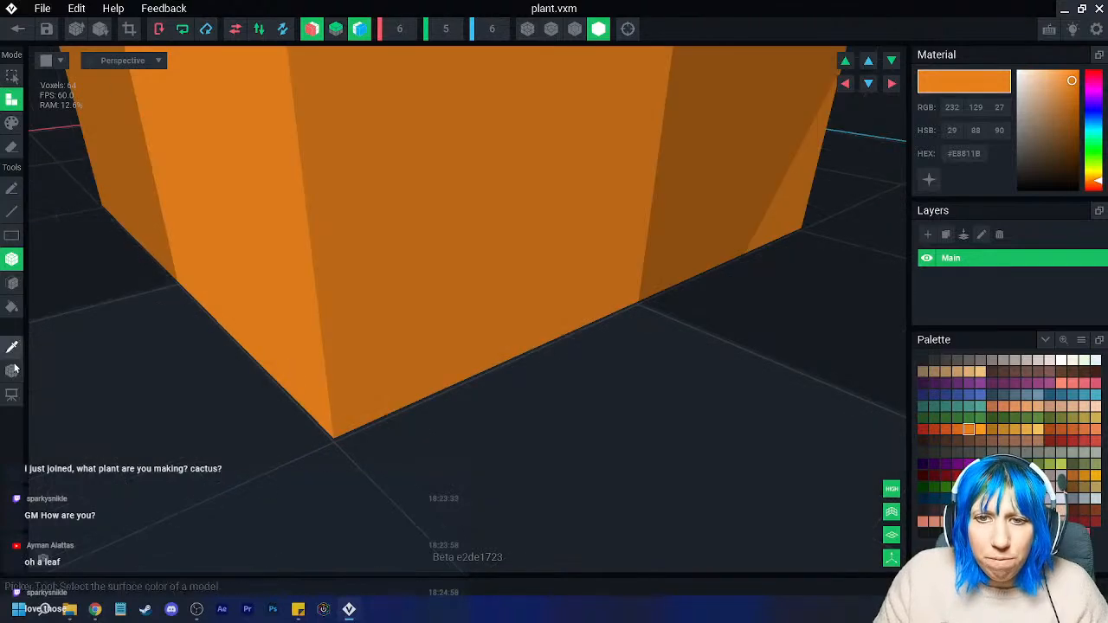
pyautogui.click(12, 371)
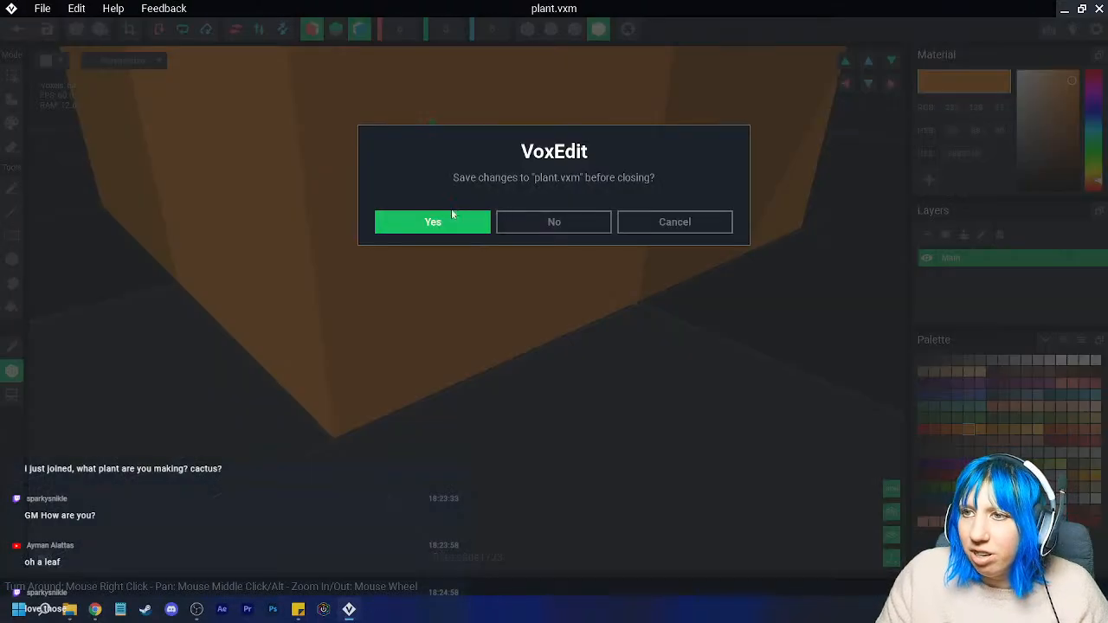
pyautogui.click(441, 220)
# - Create a child node named bud under the stem node of plant 1
pyautogui.scroll(5, 490, 177)
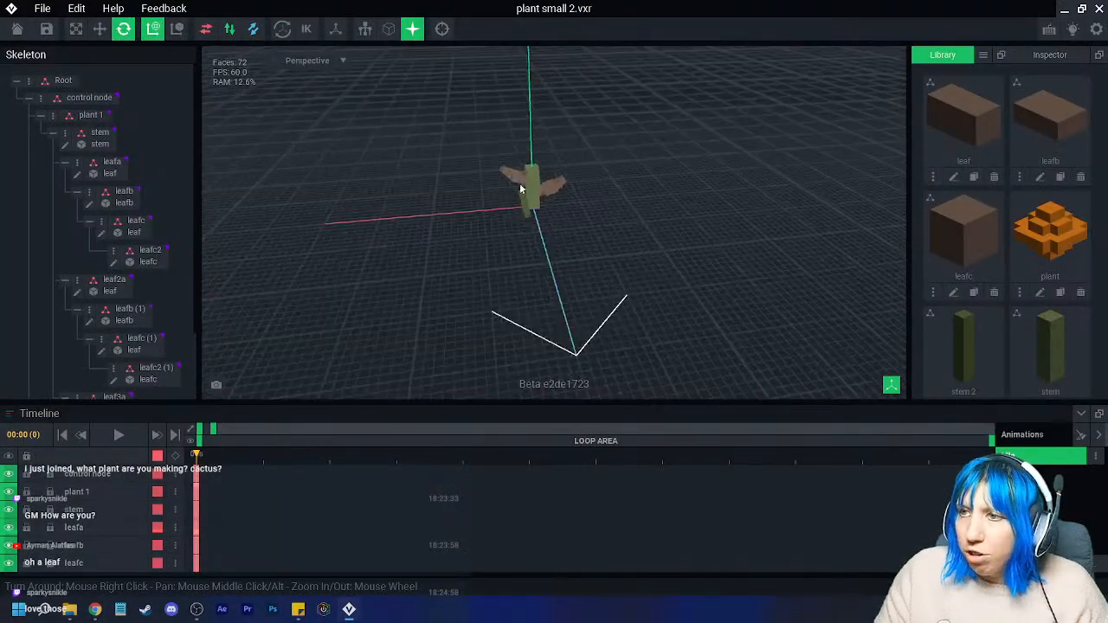
pyautogui.rightClick(56, 116)
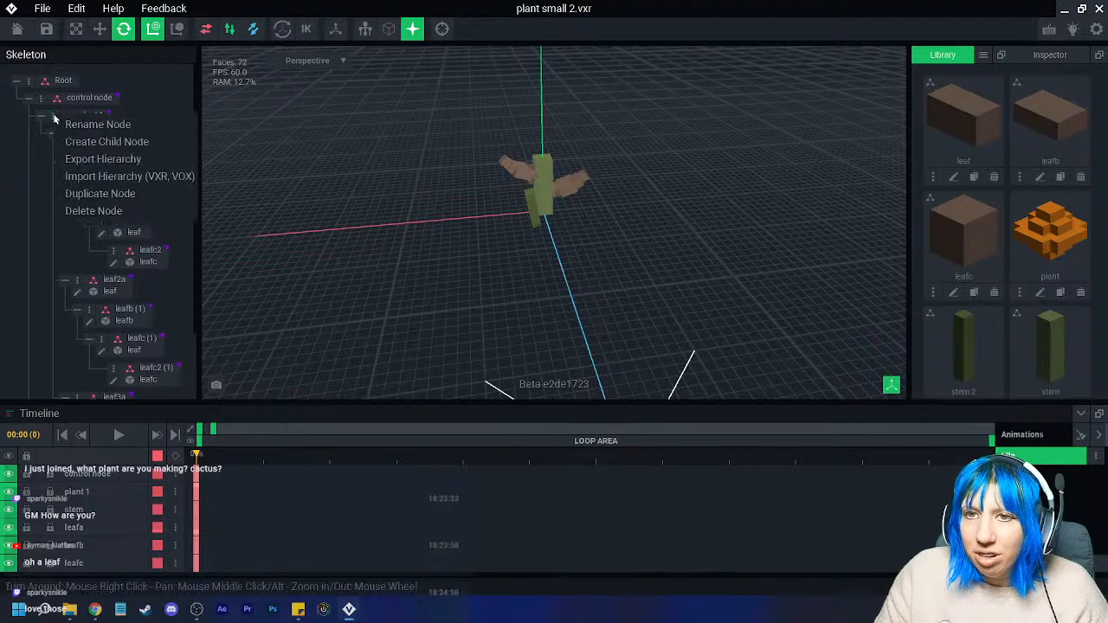
pyautogui.click(153, 104)
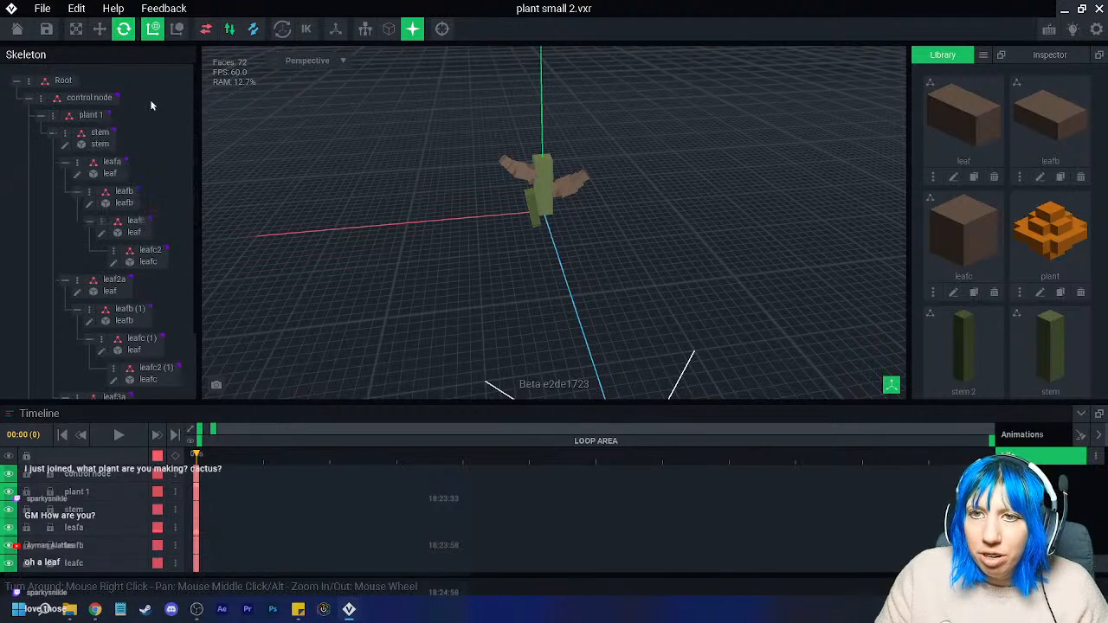
pyautogui.rightClick(70, 137)
pyautogui.click(117, 165)
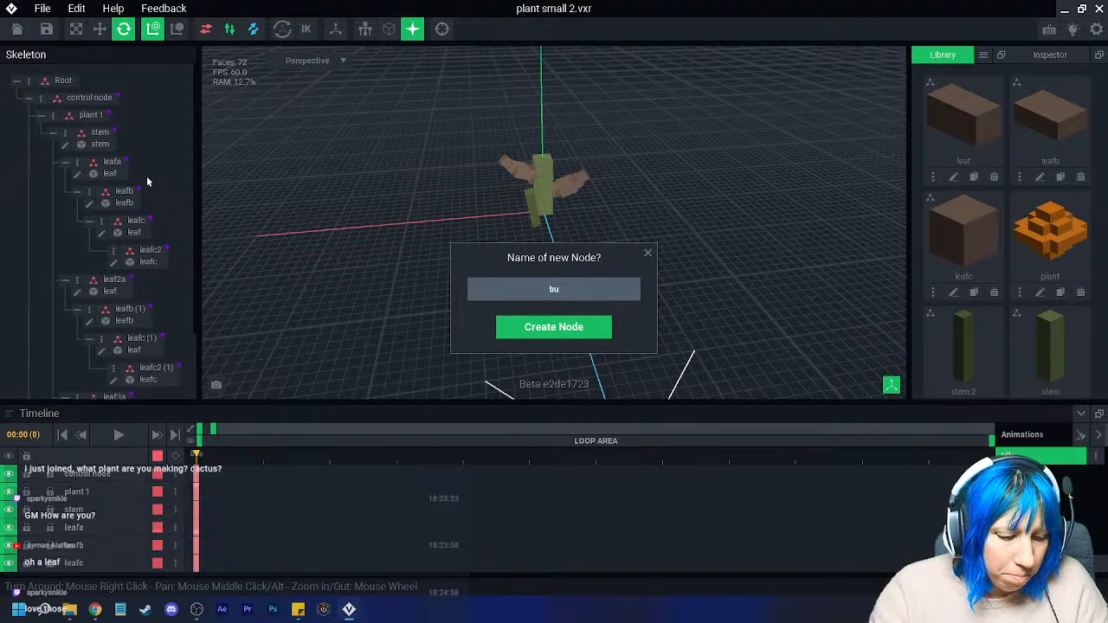
pyautogui.press('Return')
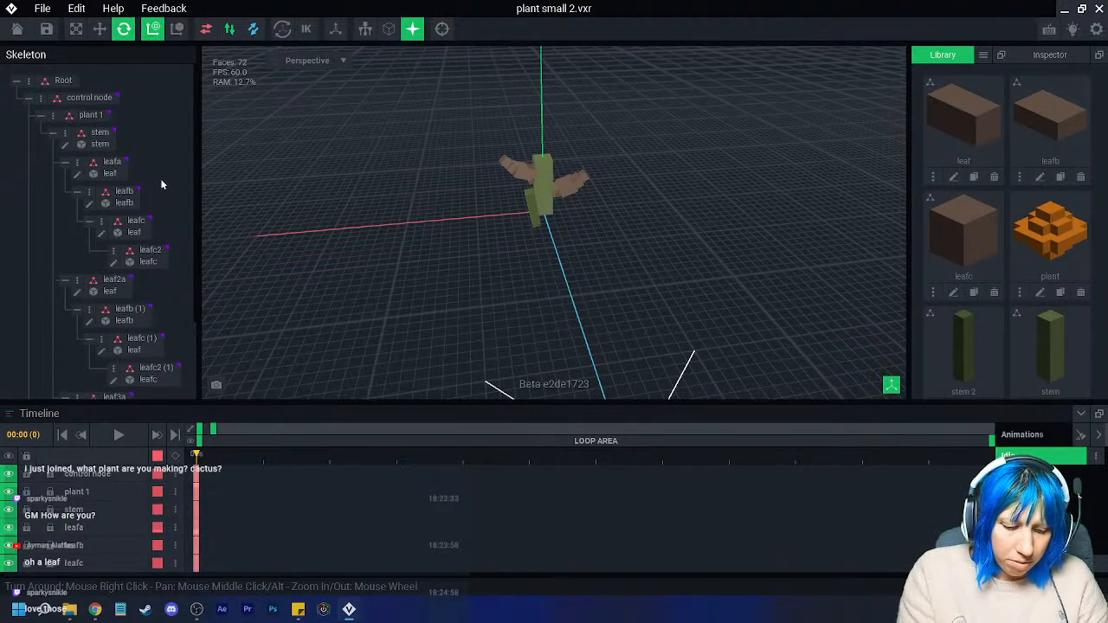
# - Collapse the leafa and leaf2a branches and attach the plant model to the bud node
pyautogui.moveTo(1050, 229); pyautogui.dragTo(978, 227)
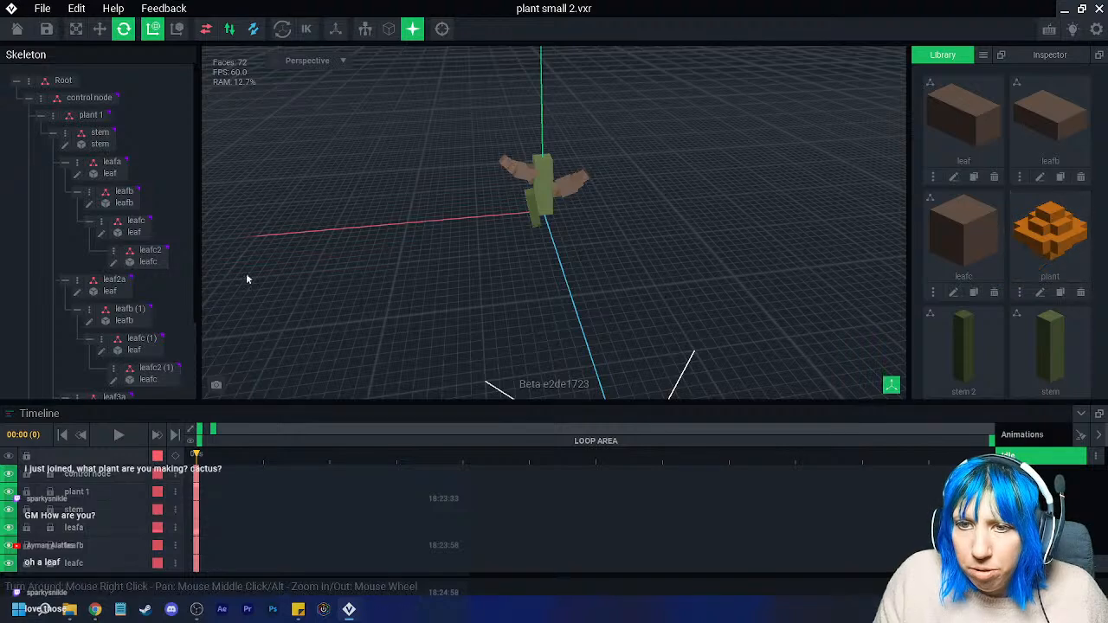
pyautogui.click(65, 162)
pyautogui.click(65, 192)
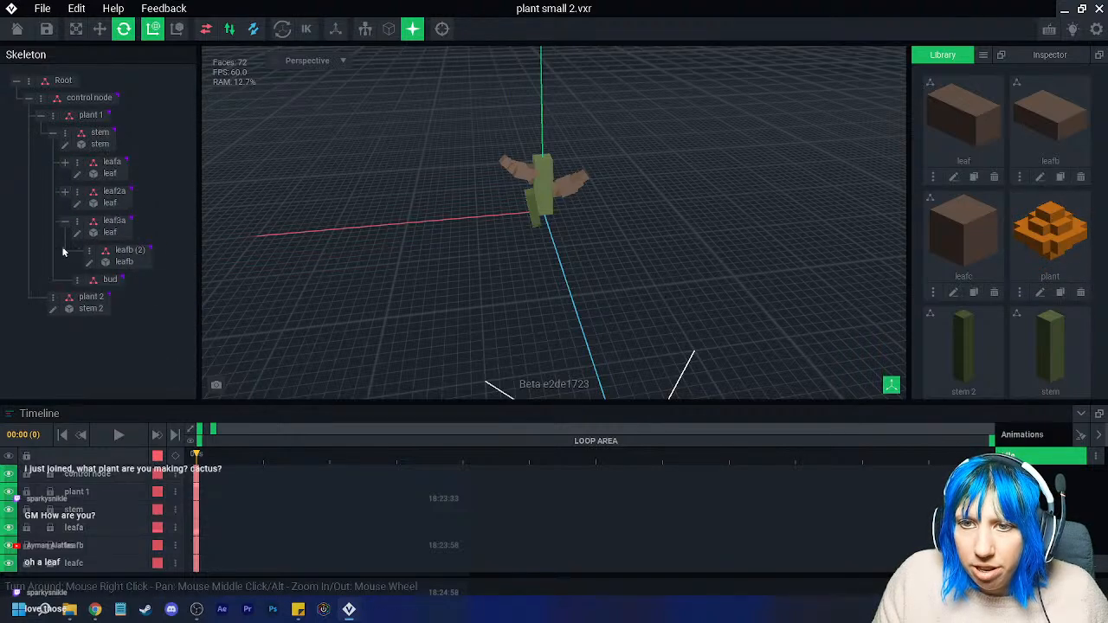
pyautogui.moveTo(1051, 232); pyautogui.dragTo(110, 282)
# - Raise the bud along the green axis to the top of the thick stem and tilt it slightly
pyautogui.scroll(5, 533, 223)
pyautogui.click(100, 28)
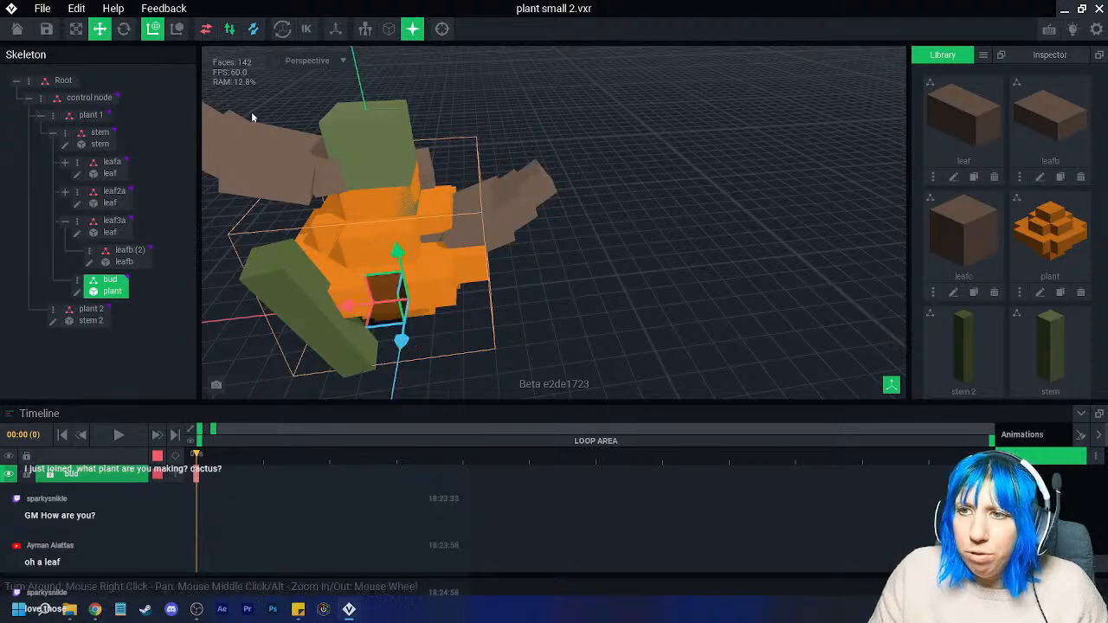
pyautogui.moveTo(397, 251); pyautogui.dragTo(381, 34)
pyautogui.moveTo(519, 217); pyautogui.dragTo(483, 203, button='right')
pyautogui.press('e')
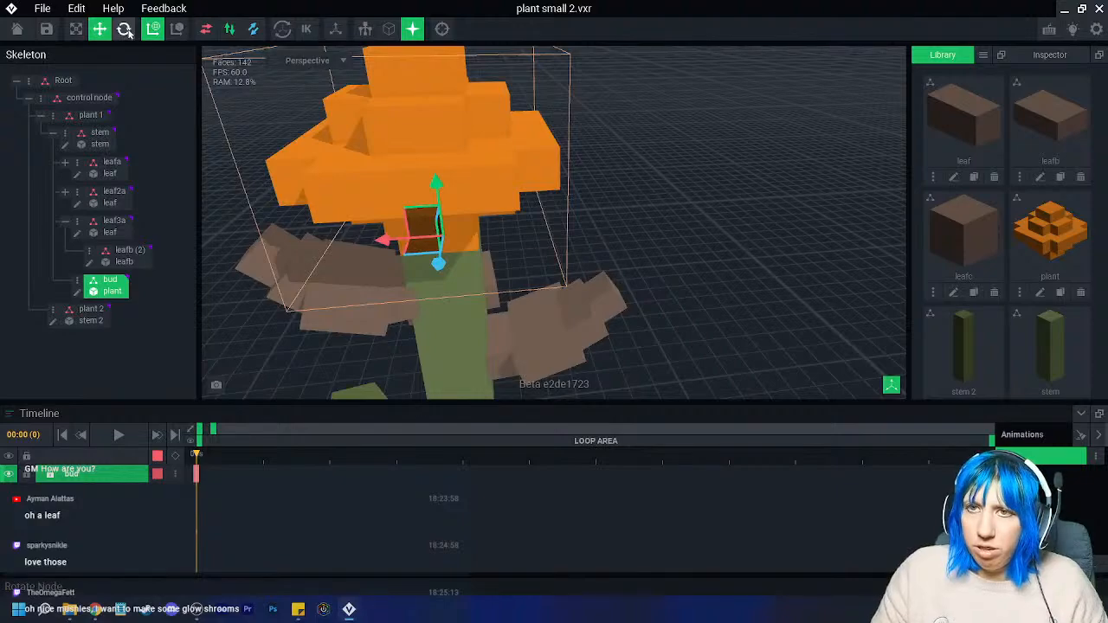
pyautogui.moveTo(465, 197); pyautogui.dragTo(476, 203)
pyautogui.moveTo(476, 202); pyautogui.dragTo(482, 225, button='right')
# - Open the bud's plant model and erase its lowest voxel layer, leaving it 4 voxels high
pyautogui.click(101, 291)
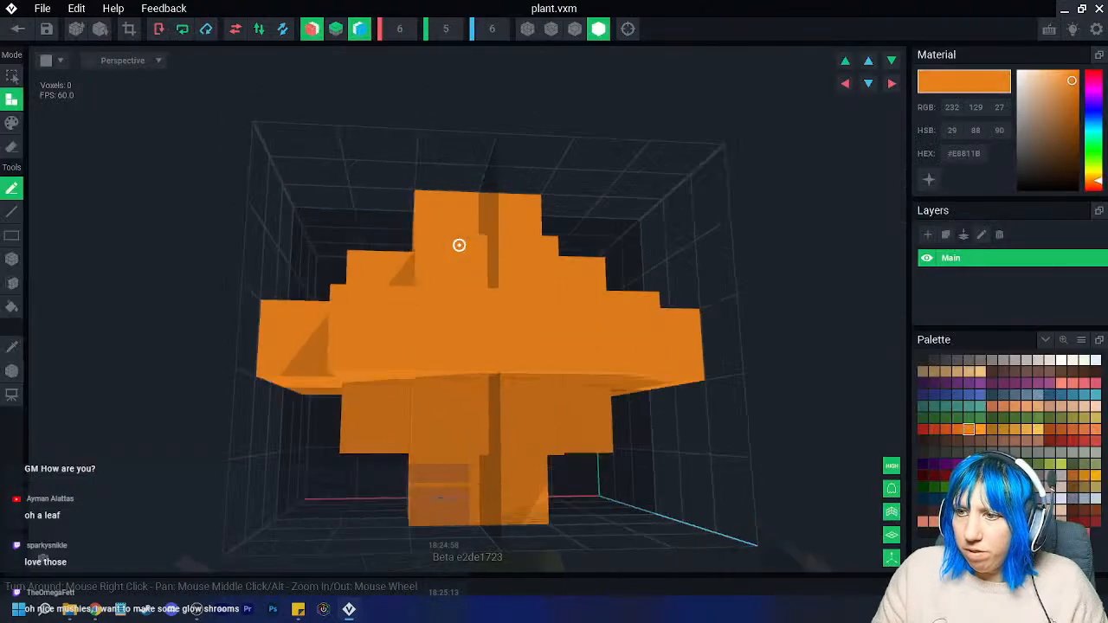
pyautogui.moveTo(149, 256)
pyautogui.mouseDown(button='right')
pyautogui.moveTo(528, 507)
pyautogui.moveTo(535, 431)
pyautogui.moveTo(475, 388)
pyautogui.mouseUp(button='right')
pyautogui.click(529, 524)
pyautogui.moveTo(174, 86)
pyautogui.mouseDown(button='right')
pyautogui.moveTo(251, 141)
pyautogui.moveTo(128, 64)
pyautogui.mouseUp(button='right')
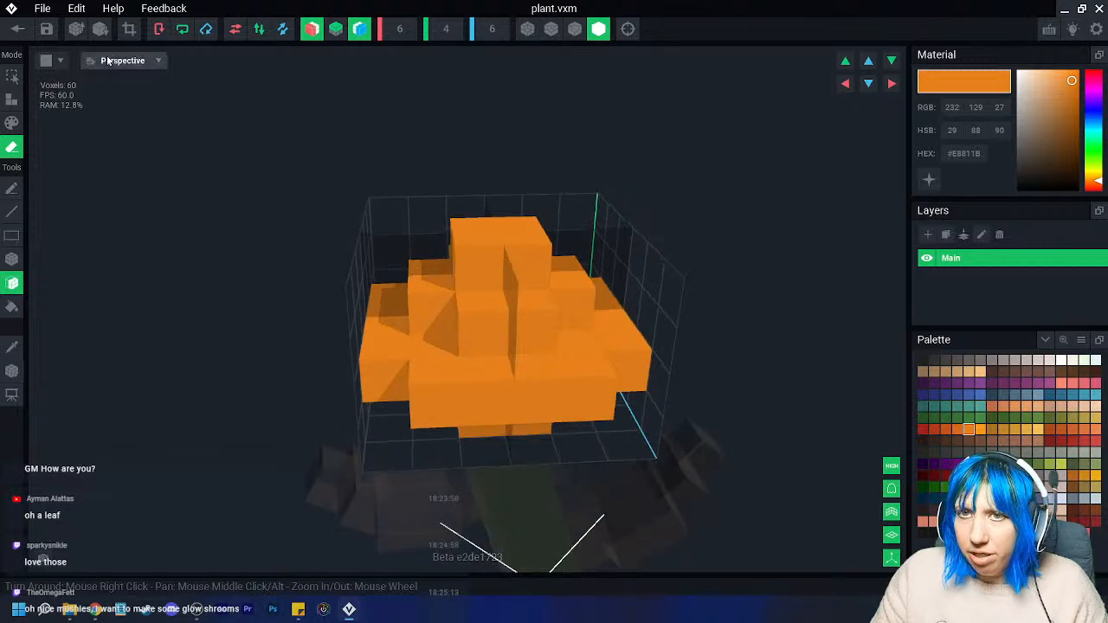
# - Bring up the pivot of the shortened plant model and save the model on closing
pyautogui.click(18, 28)
pyautogui.click(676, 222)
pyautogui.click(12, 371)
pyautogui.click(17, 29)
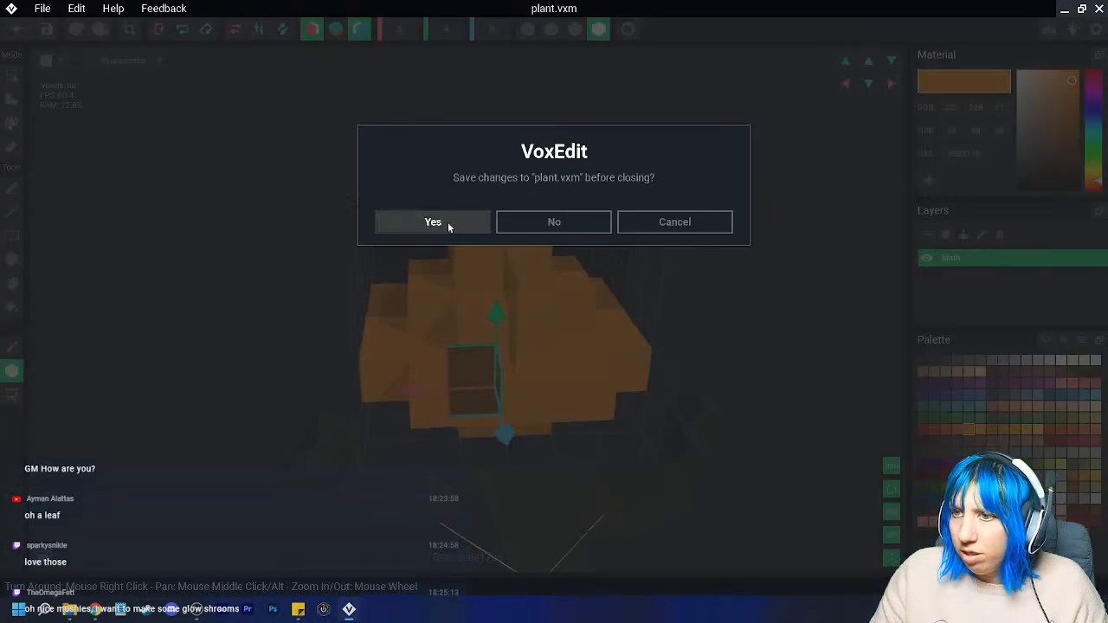
pyautogui.click(433, 222)
# - Select the bud with the Move tool and inspect how it sits on the thick stem
pyautogui.moveTo(486, 194); pyautogui.dragTo(515, 116, button='right')
pyautogui.scroll(5, 512, 196)
pyautogui.click(513, 111)
pyautogui.press('w')
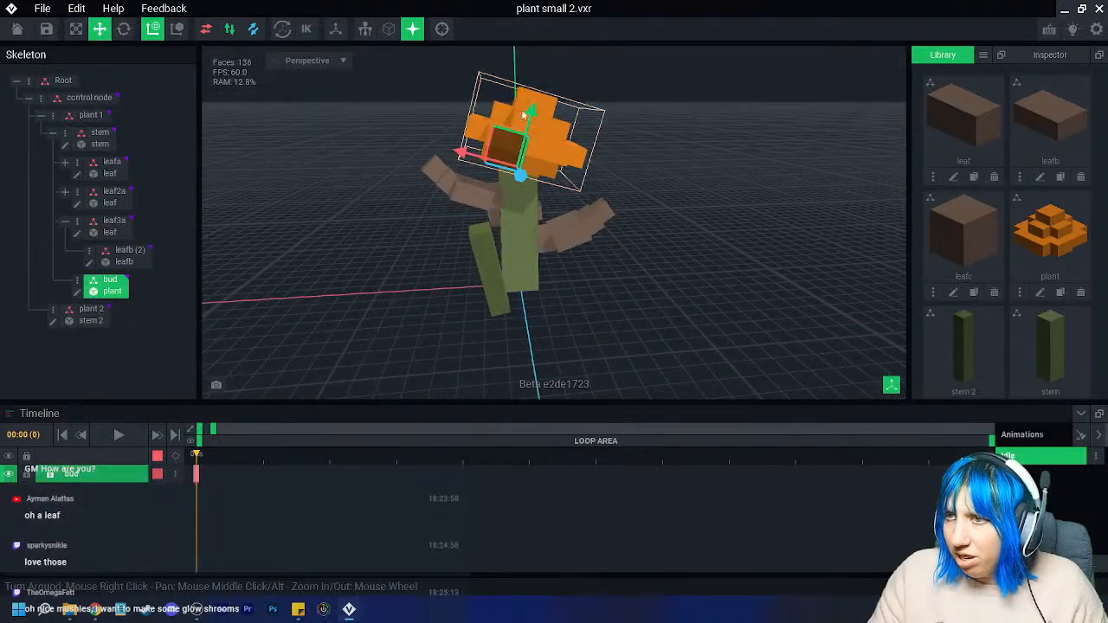
pyautogui.click(631, 164)
pyautogui.moveTo(630, 164); pyautogui.dragTo(606, 190, button='right')
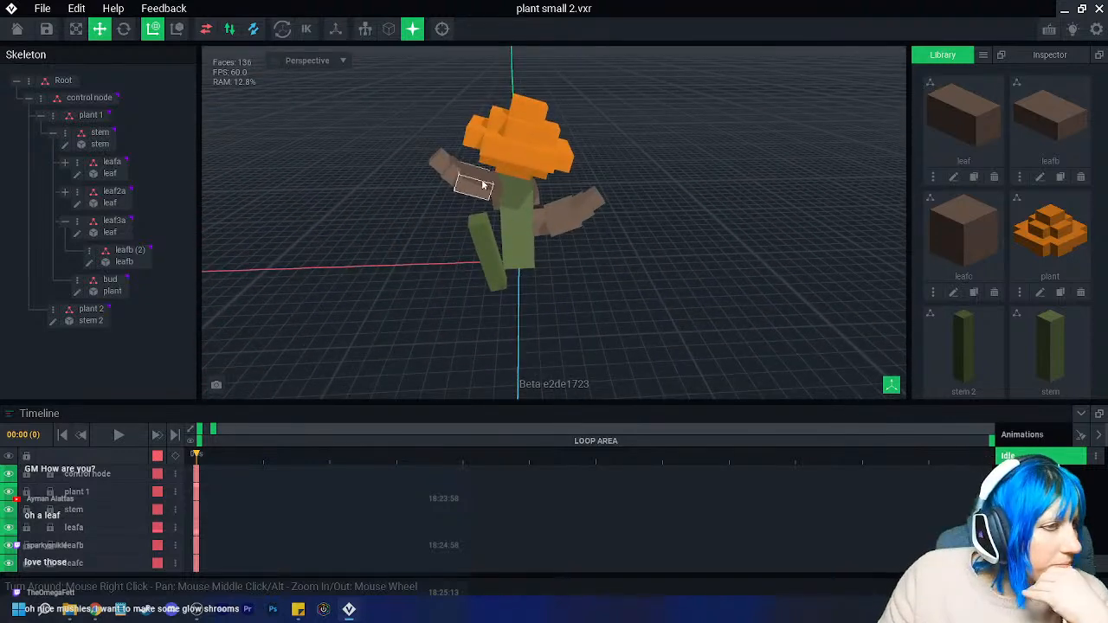
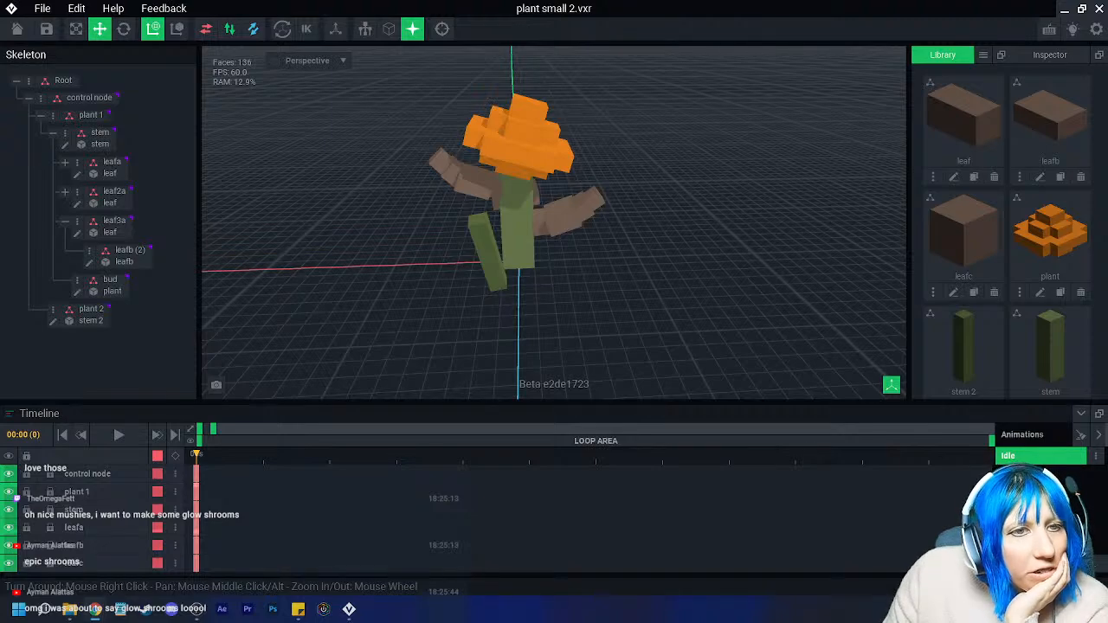
# - Switch to the Chrome browser and look through the desert pea image results for flower references
pyautogui.hotkey('alt', 'Tab')
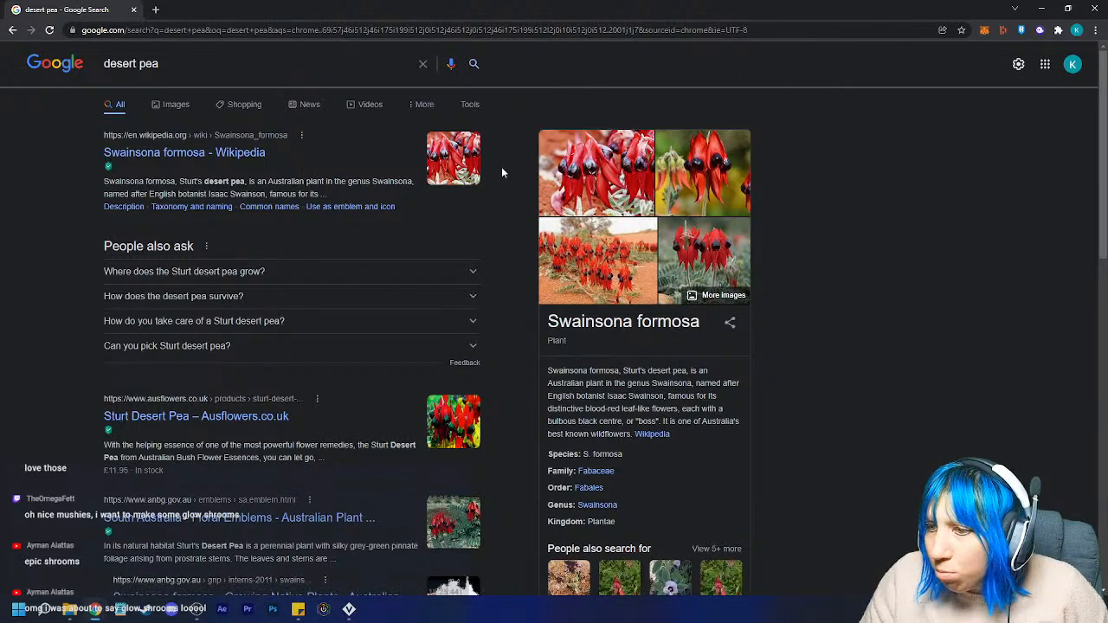
pyautogui.scroll(-3, 507, 168)
pyautogui.scroll(3, 412, 289)
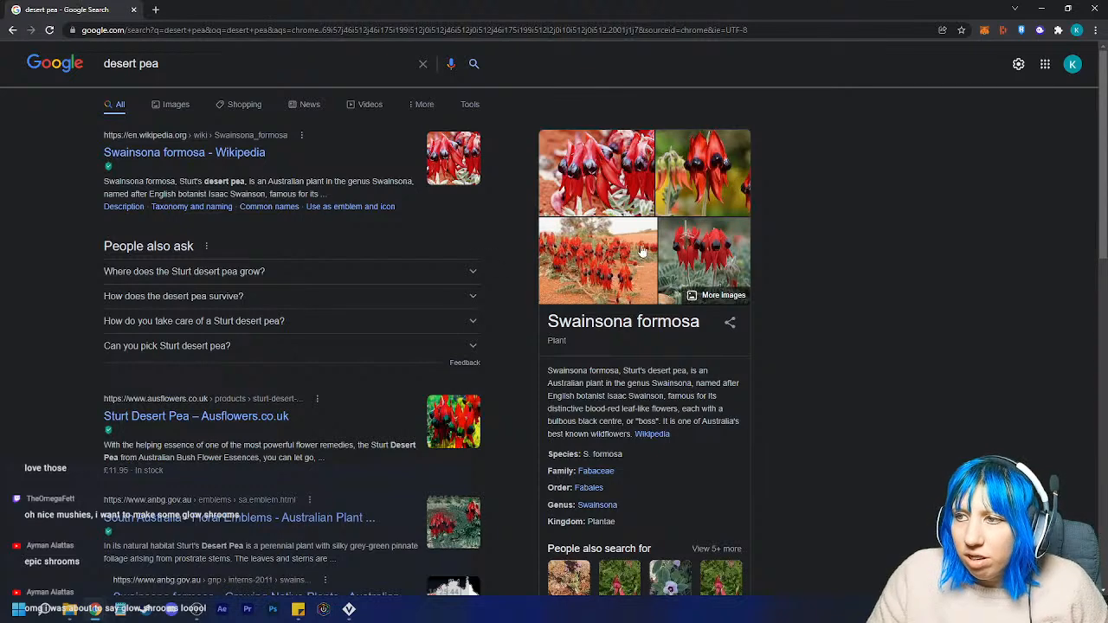
pyautogui.click(165, 106)
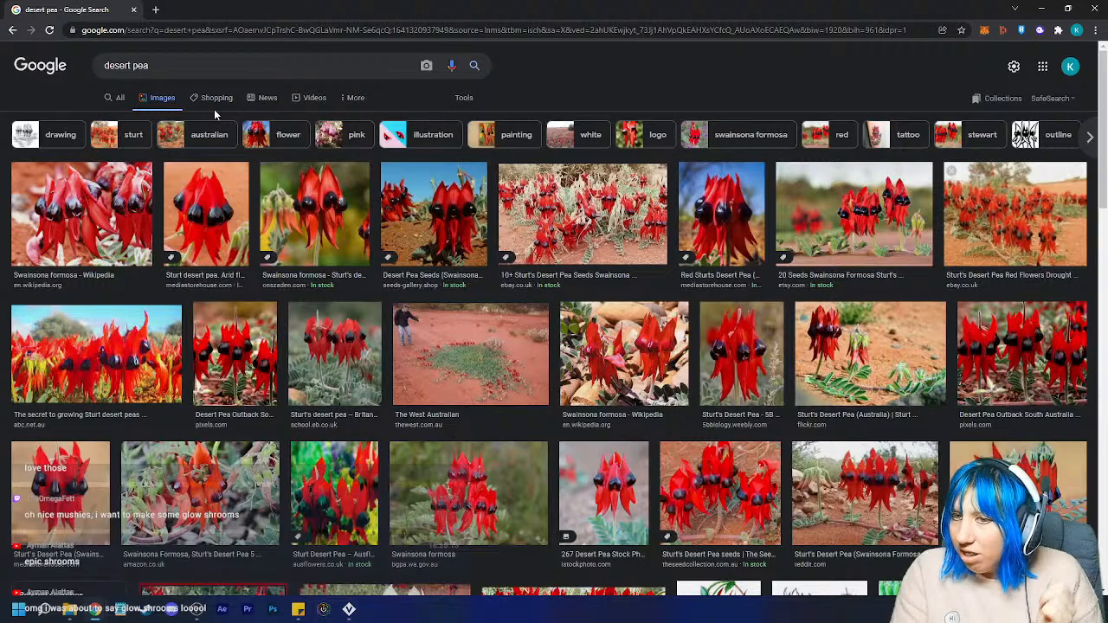
pyautogui.scroll(-5, 528, 364)
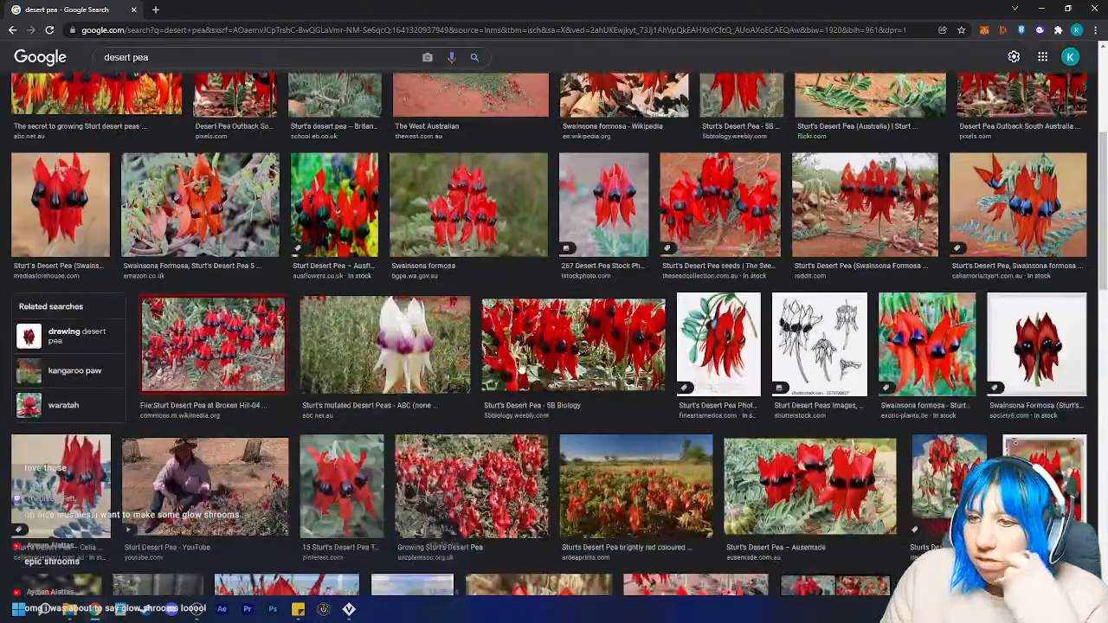
pyautogui.scroll(-4, 490, 344)
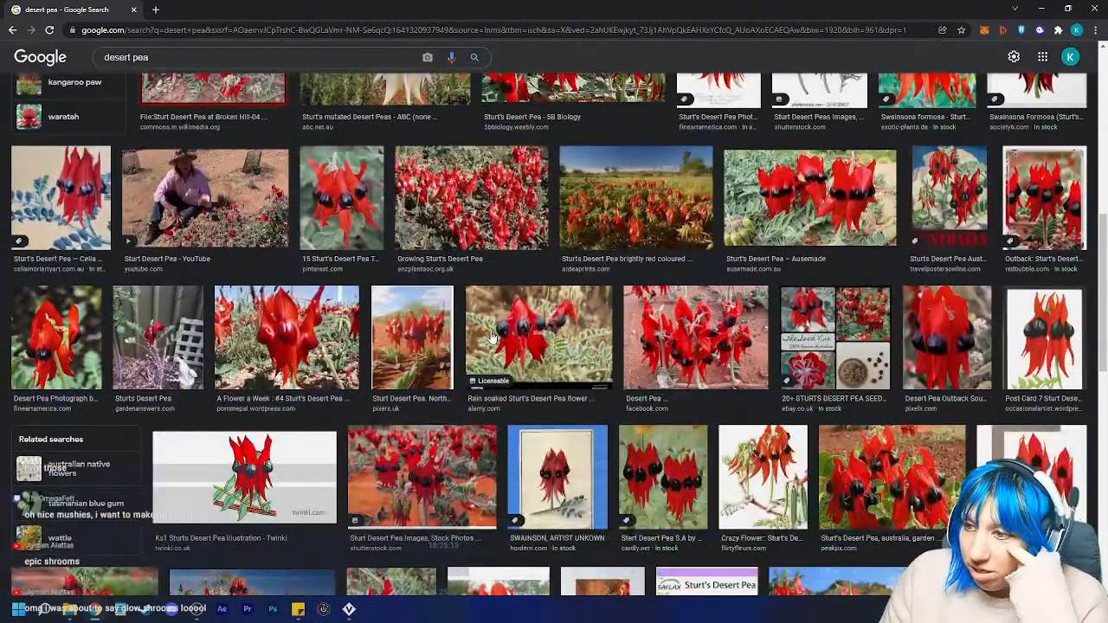
pyautogui.scroll(-5, 425, 342)
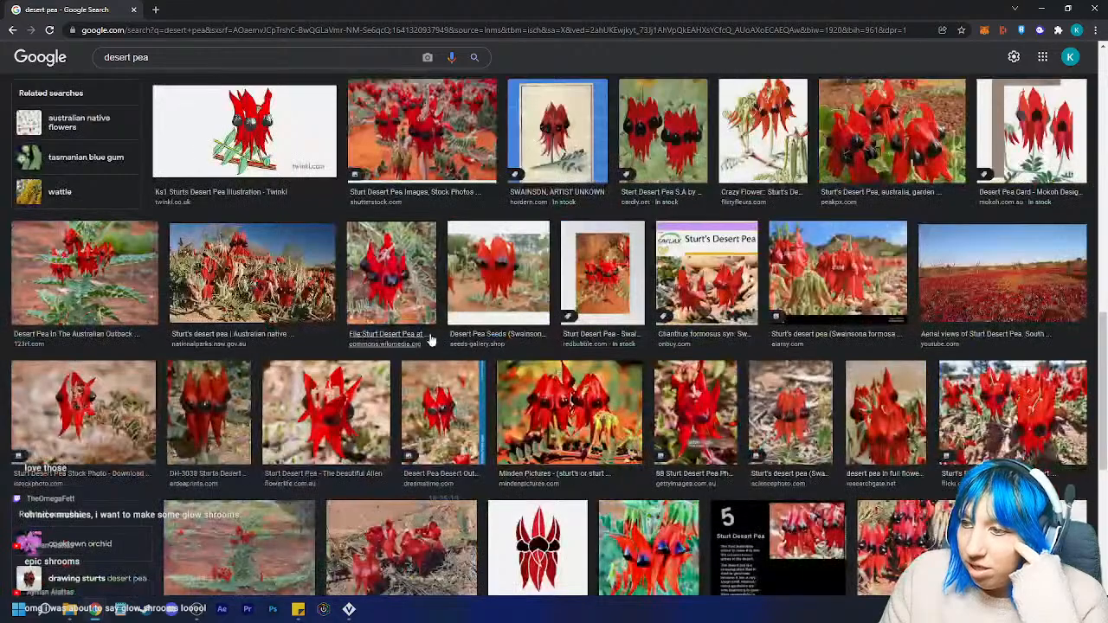
# - Skim more of the desert pea image results and return to VoxEdit
pyautogui.scroll(-1, 468, 341)
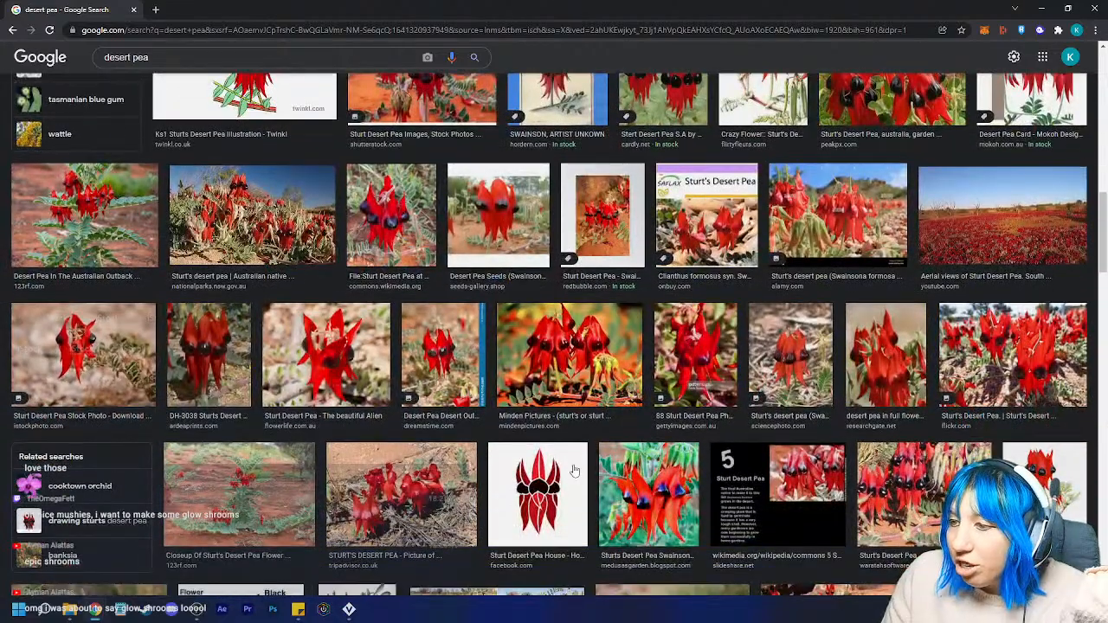
pyautogui.scroll(8, 604, 460)
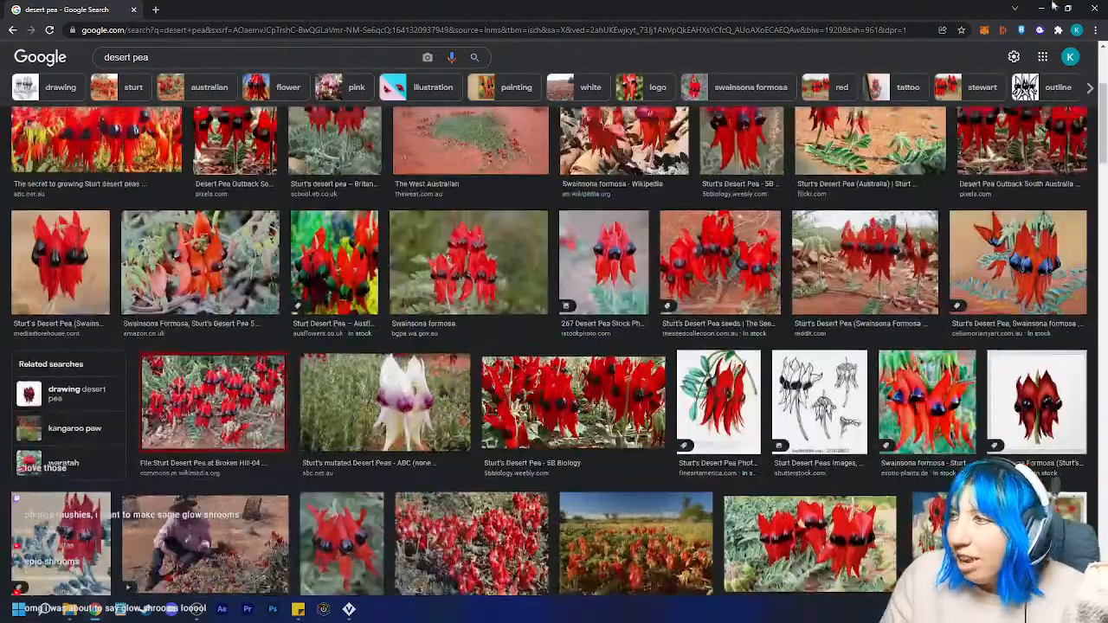
pyautogui.click(1096, 8)
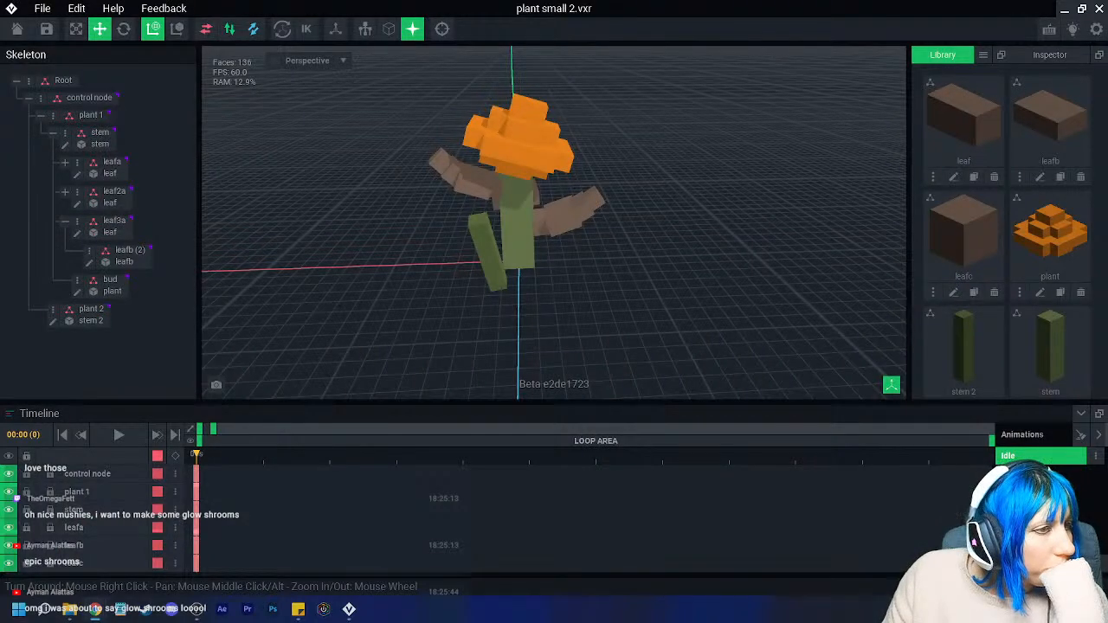
# - Clone the plant model as plant 2 and open the clone for editing with voxel edges shown
pyautogui.moveTo(504, 201); pyautogui.dragTo(504, 201, button='right')
pyautogui.click(1061, 293)
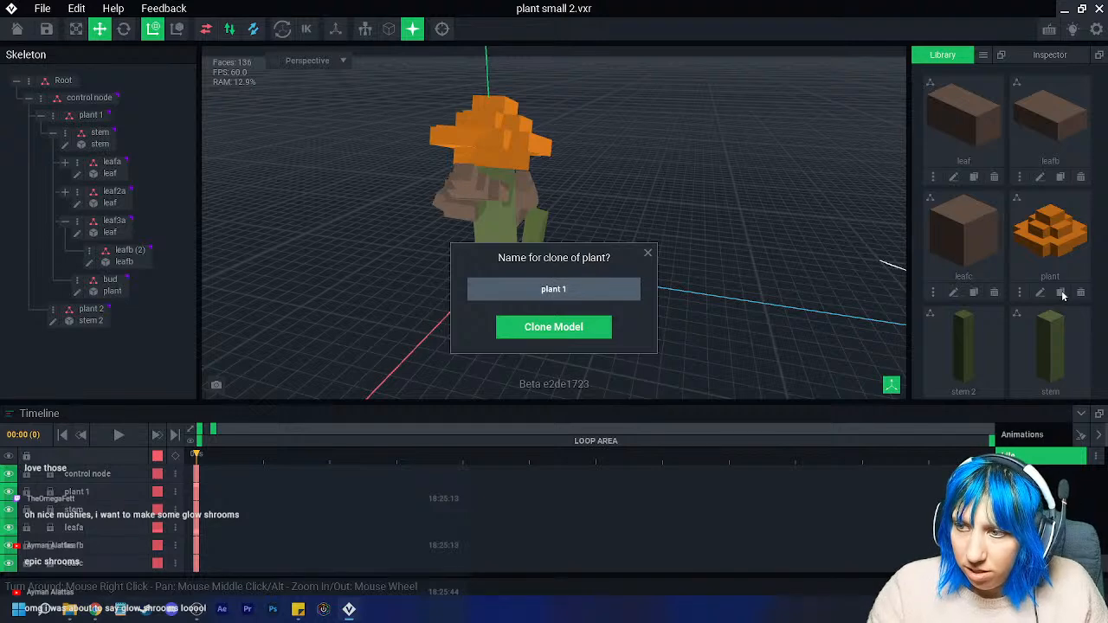
pyautogui.press('Return')
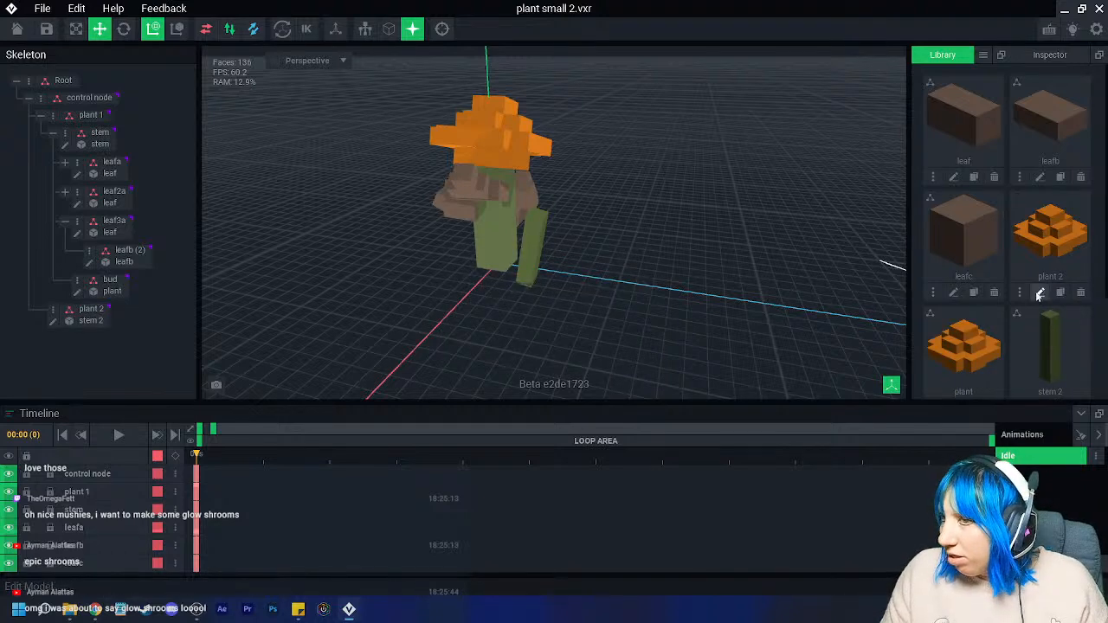
pyautogui.click(1040, 294)
pyautogui.moveTo(445, 281); pyautogui.dragTo(421, 278, button='right')
pyautogui.click(575, 28)
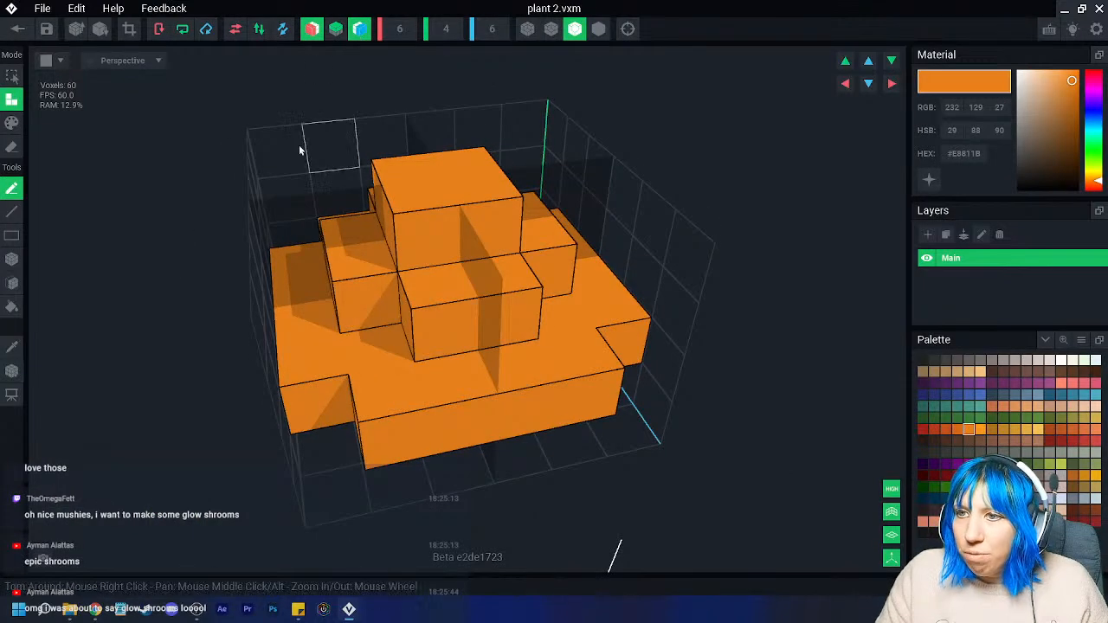
# - Switch off X and Z mirroring and erase blocks of voxels from the bud's upper tiers
pyautogui.click(353, 33)
pyautogui.click(315, 31)
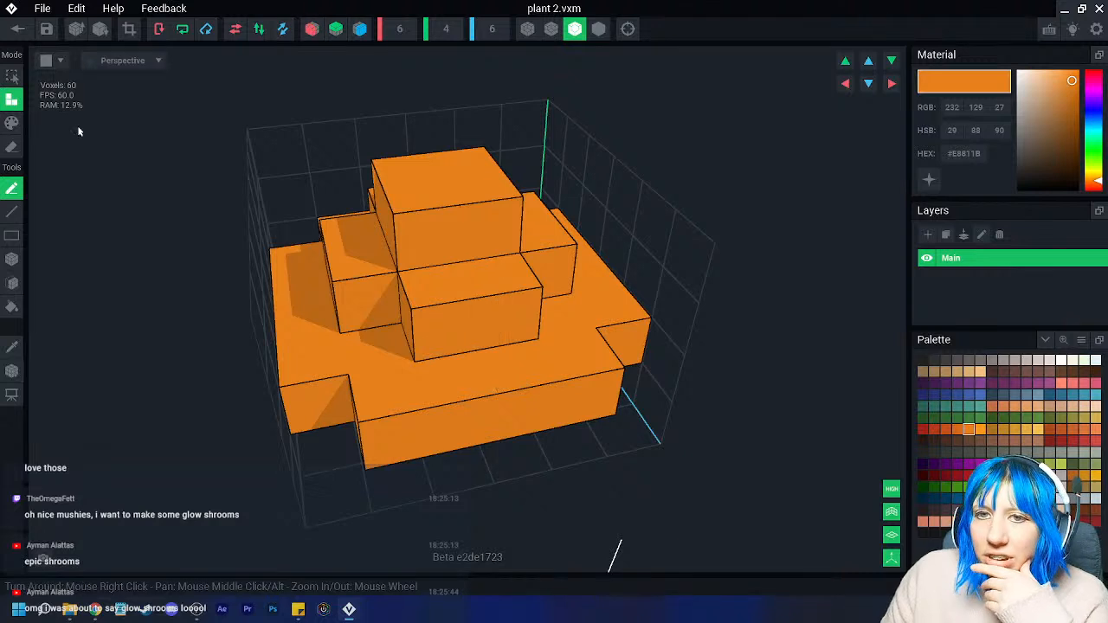
pyautogui.click(12, 147)
pyautogui.click(12, 259)
pyautogui.moveTo(433, 248); pyautogui.dragTo(441, 300)
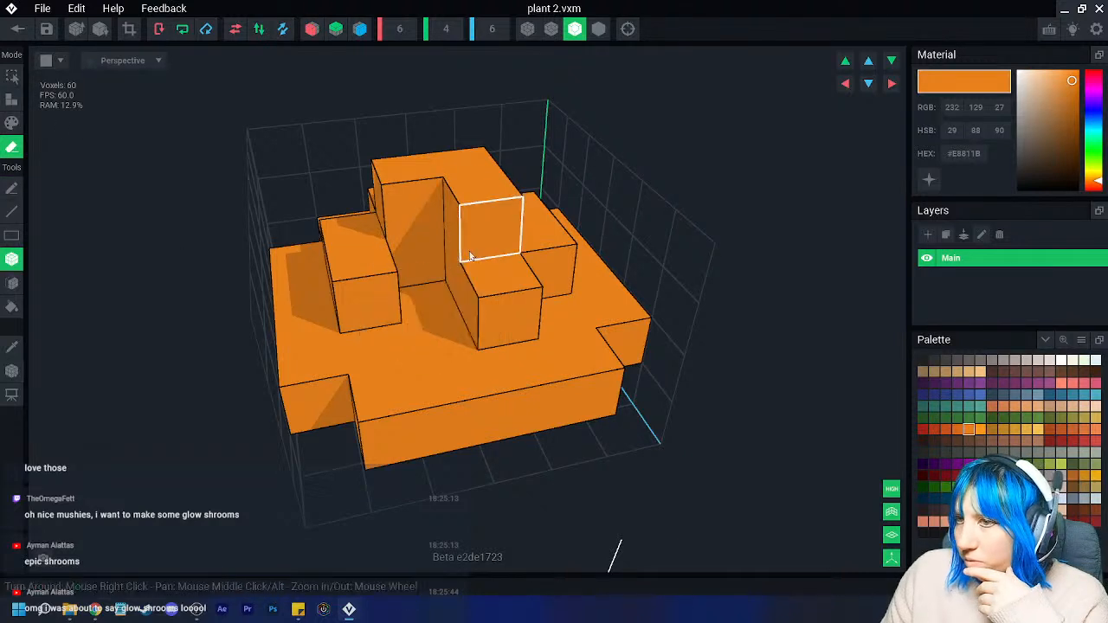
pyautogui.click(487, 229)
pyautogui.click(413, 201)
pyautogui.moveTo(374, 263); pyautogui.dragTo(371, 271)
pyautogui.moveTo(381, 251)
pyautogui.mouseDown()
pyautogui.moveTo(374, 228)
pyautogui.moveTo(468, 258)
pyautogui.mouseUp()
pyautogui.click(497, 299)
pyautogui.moveTo(498, 292); pyautogui.dragTo(420, 337)
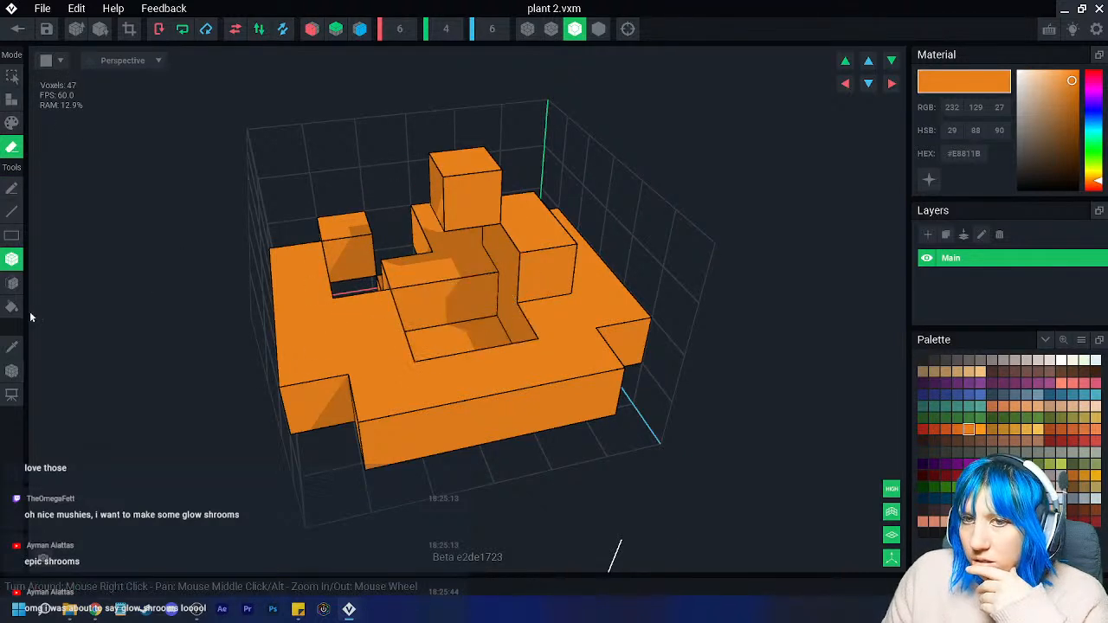
# - Erase all remaining voxels of the bud face by face and switch X and Z mirroring back on
pyautogui.click(12, 283)
pyautogui.click(430, 356)
pyautogui.click(356, 251)
pyautogui.click(463, 186)
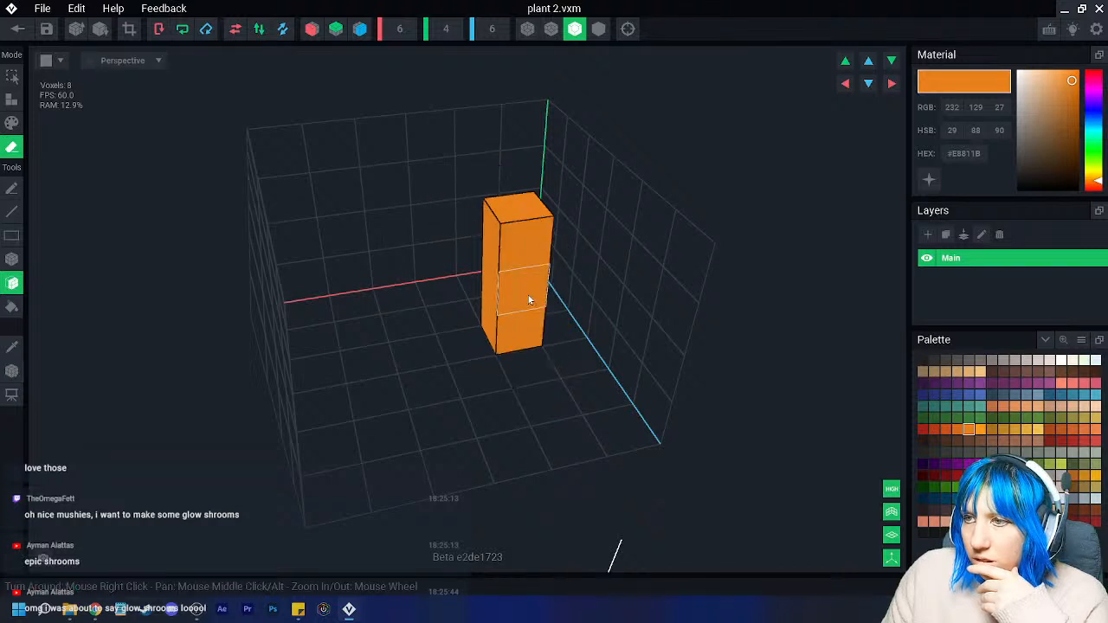
pyautogui.click(528, 297)
pyautogui.click(402, 116)
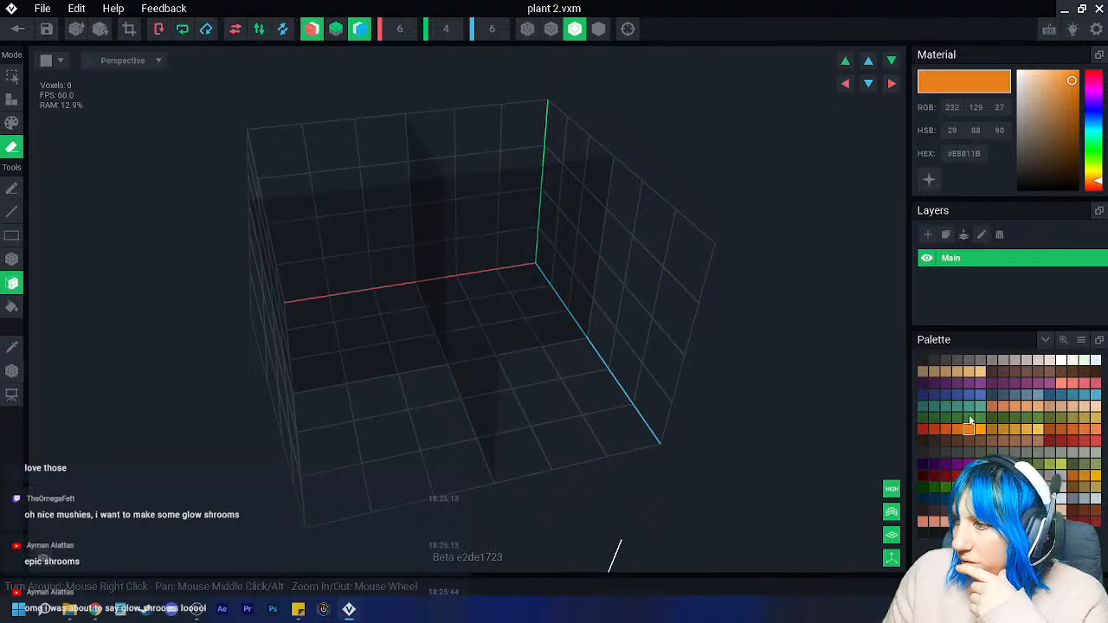
# - Build a mirrored orange bud: a 2-by-2 voxel column three voxels high with 2-voxel-wide arms around its middle layer
pyautogui.click(12, 98)
pyautogui.click(426, 367)
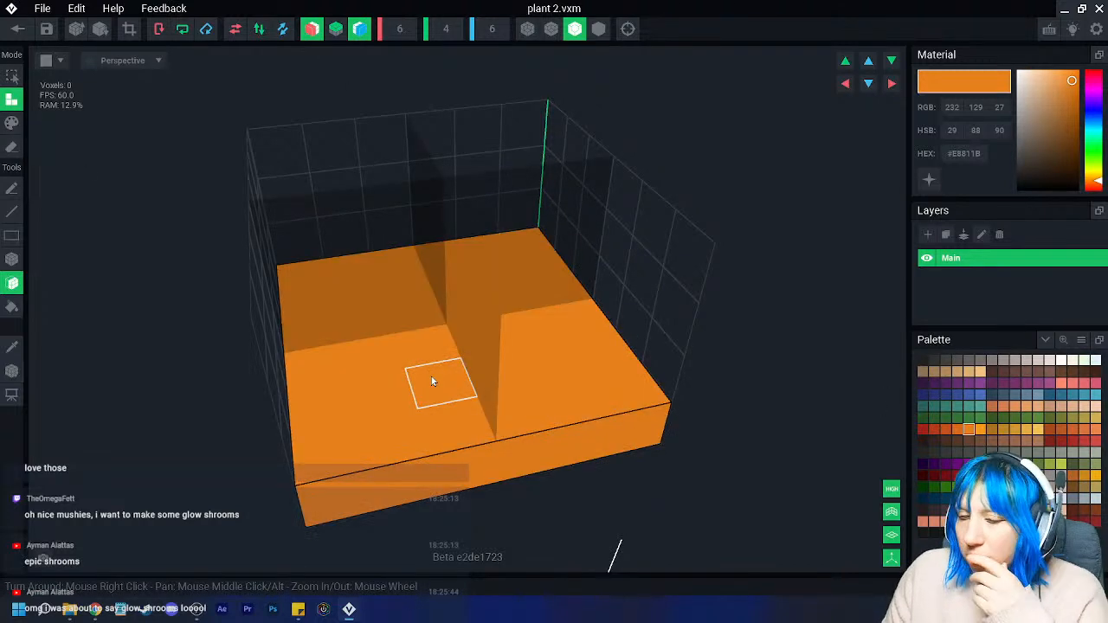
pyautogui.hotkey('ctrl', 'z')
pyautogui.click(12, 259)
pyautogui.moveTo(482, 389); pyautogui.dragTo(422, 345)
pyautogui.moveTo(422, 322)
pyautogui.mouseDown(button='right')
pyautogui.moveTo(449, 341)
pyautogui.moveTo(402, 356)
pyautogui.moveTo(449, 298)
pyautogui.moveTo(464, 329)
pyautogui.moveTo(442, 278)
pyautogui.mouseUp(button='right')
pyautogui.click(403, 356)
pyautogui.click(440, 343)
pyautogui.click(449, 298)
# - Erase the new bud's lowest 2-by-2 layer and crop the volume to 4 × 2 × 4 voxels
pyautogui.click(11, 146)
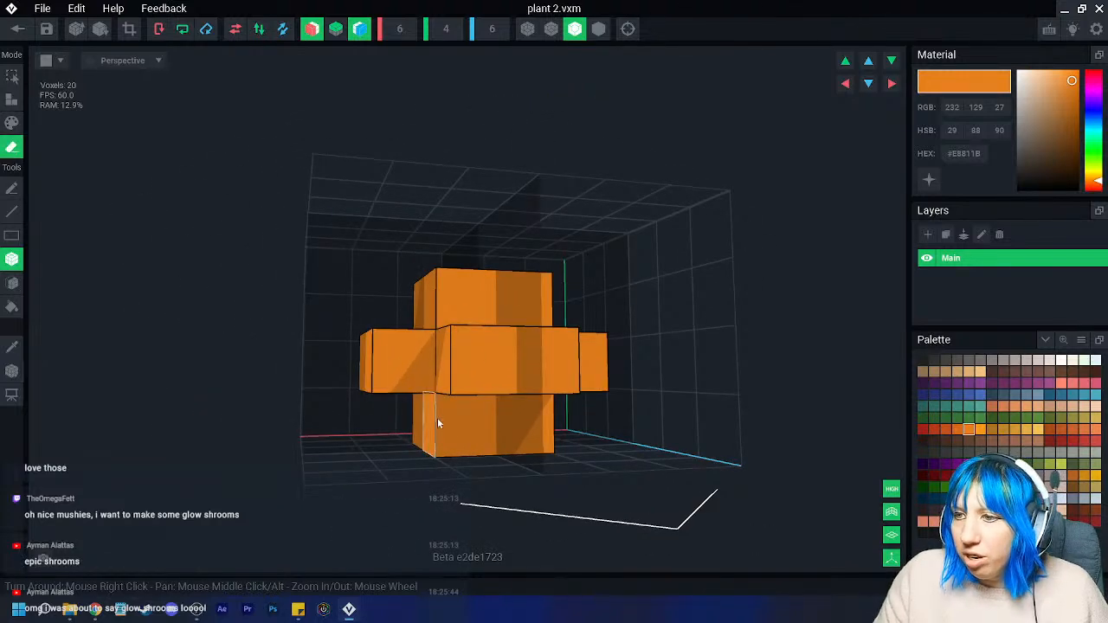
pyautogui.click(418, 434)
pyautogui.moveTo(410, 86); pyautogui.dragTo(425, 286, button='right')
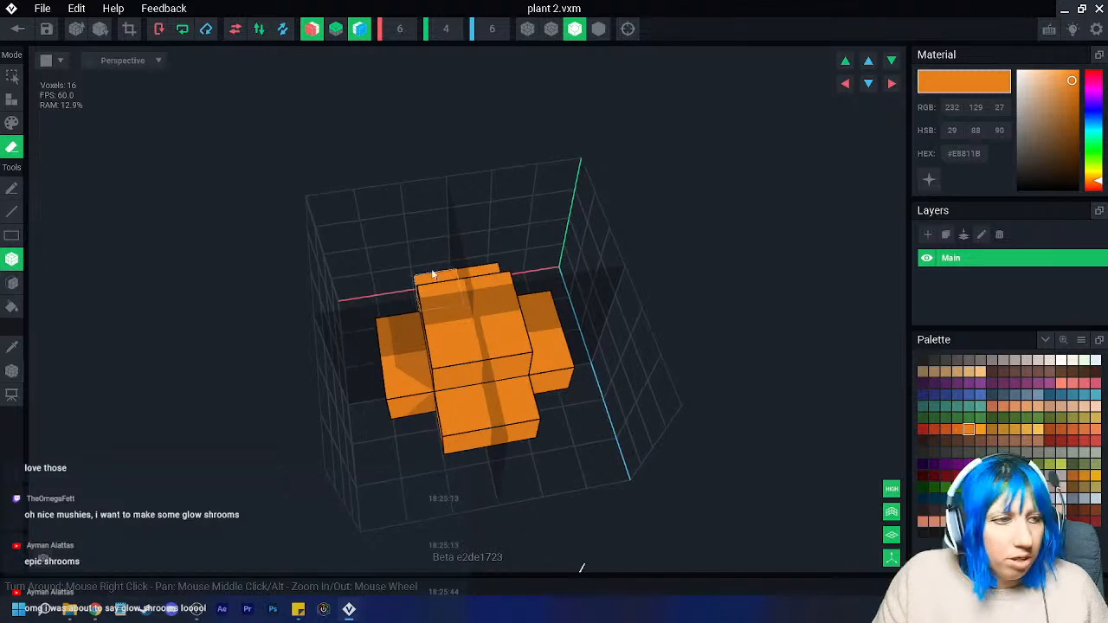
pyautogui.click(129, 29)
pyautogui.moveTo(259, 285); pyautogui.dragTo(52, 307, button='right')
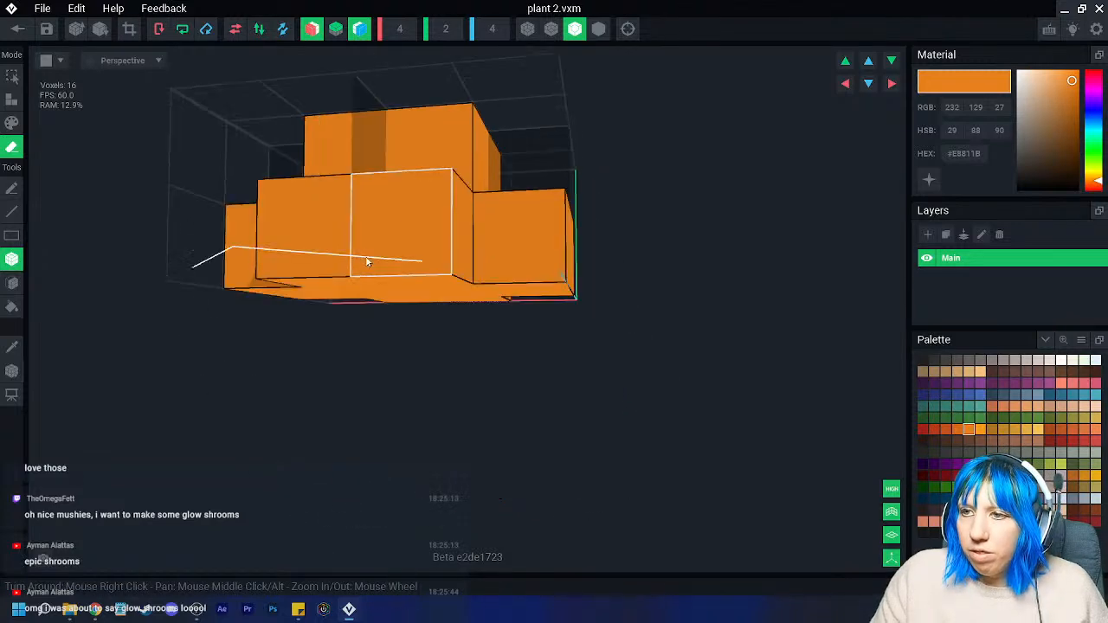
# - Set the plant 2 model's pivot at the centre of its base and return to the plant small 2 asset
pyautogui.click(11, 370)
pyautogui.click(60, 384)
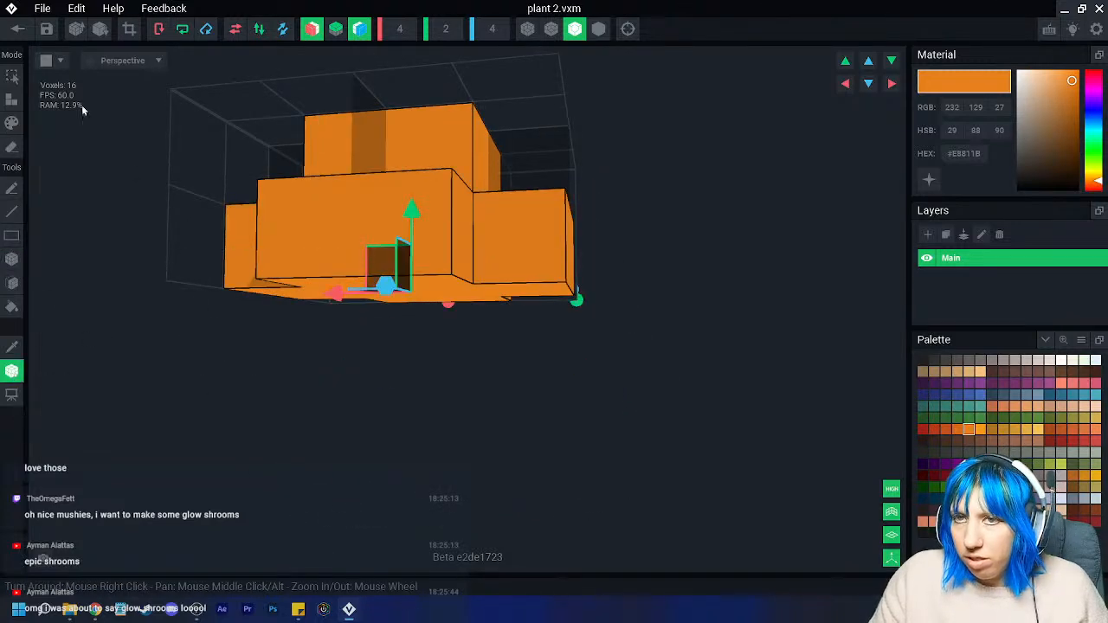
pyautogui.click(17, 28)
pyautogui.click(413, 219)
# - Try attaching the plant 2 model directly to the plant 2 node and undo the replacement of its stem
pyautogui.moveTo(571, 261); pyautogui.dragTo(378, 295, button='right')
pyautogui.scroll(10, 551, 235)
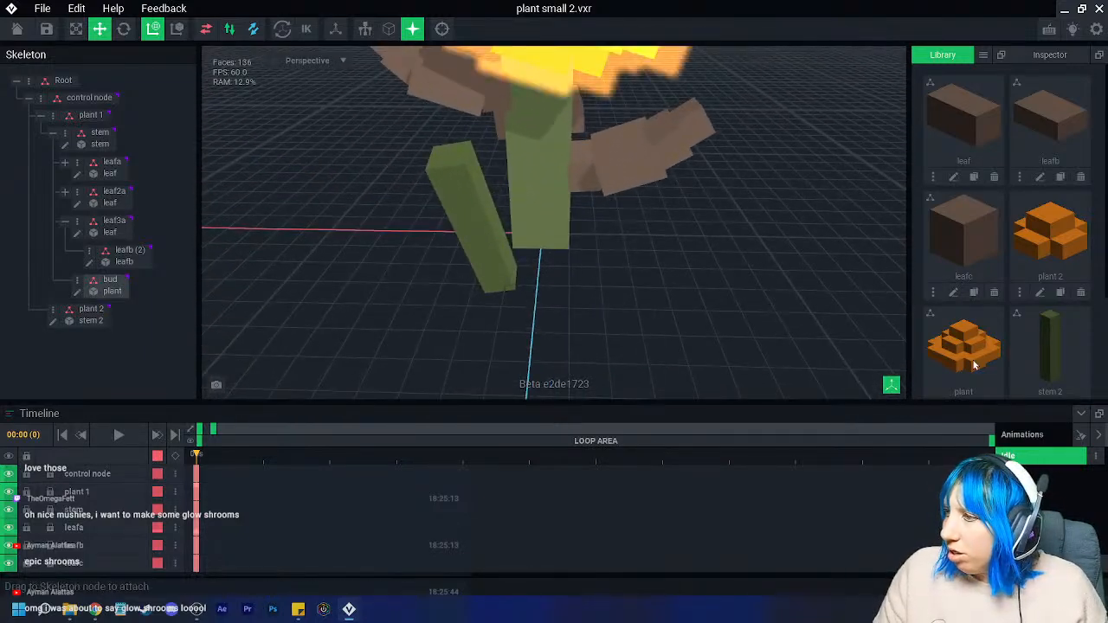
pyautogui.moveTo(1044, 249); pyautogui.dragTo(87, 320)
pyautogui.click(87, 315)
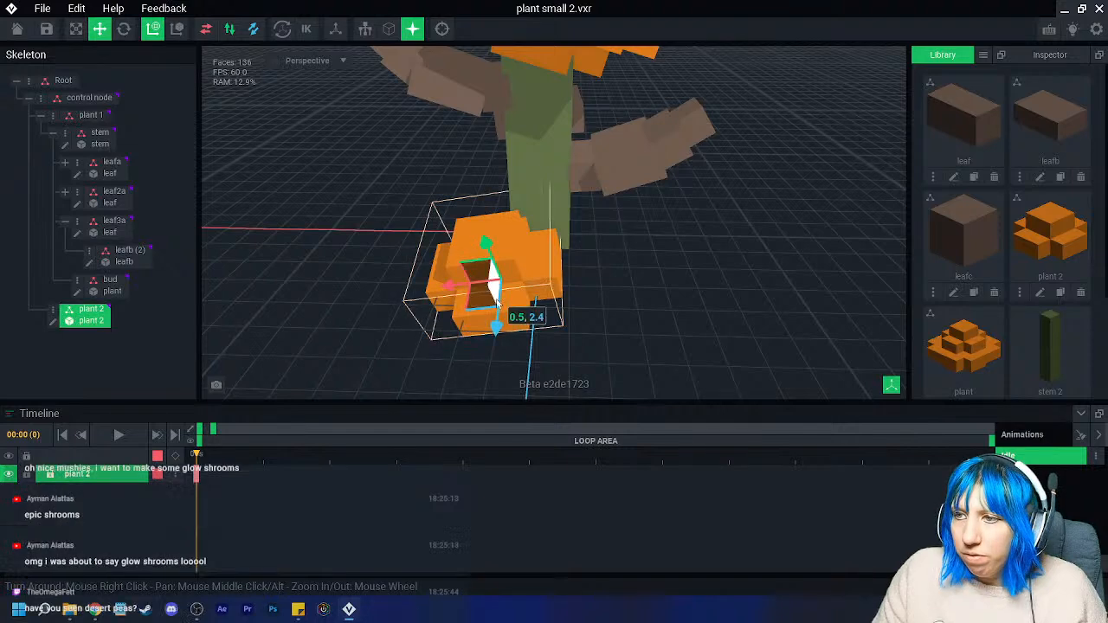
pyautogui.moveTo(554, 260); pyautogui.dragTo(467, 307, button='right')
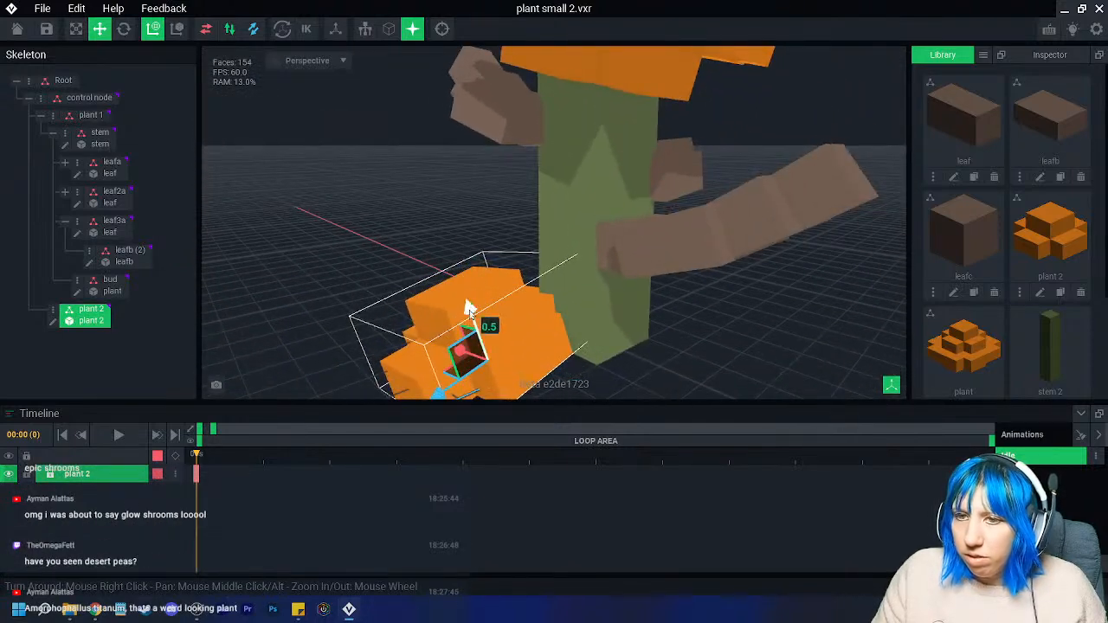
pyautogui.hotkey('ctrl', 'z')
pyautogui.hotkey('ctrl', 'z')
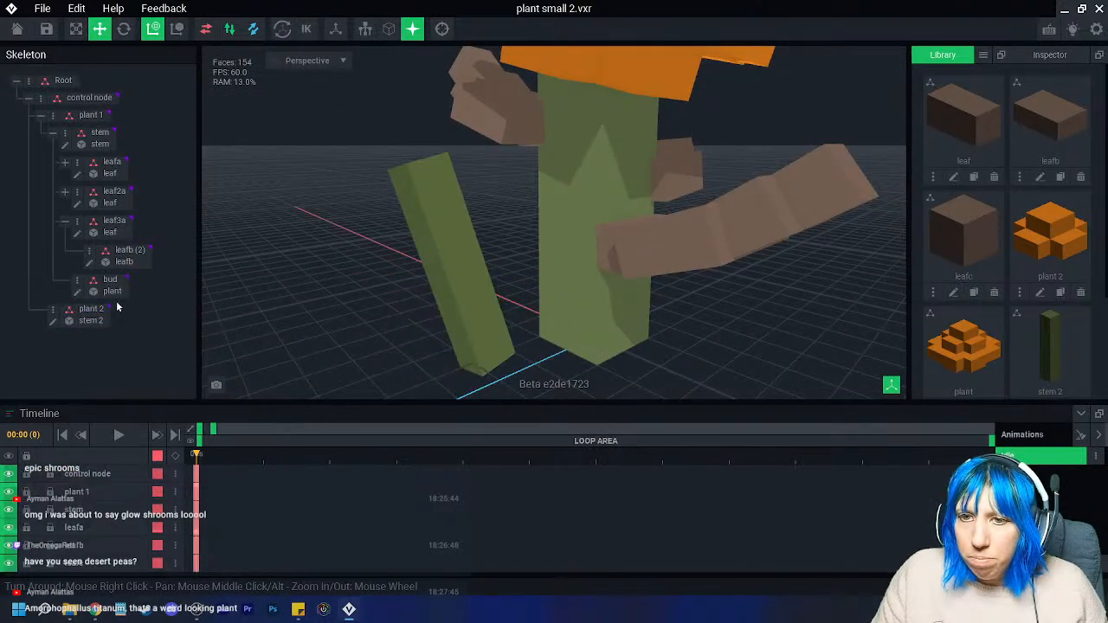
# - Create a child node named bud 2 under the plant 2 node
pyautogui.rightClick(48, 318)
pyautogui.click(105, 341)
pyautogui.write('plant 2')
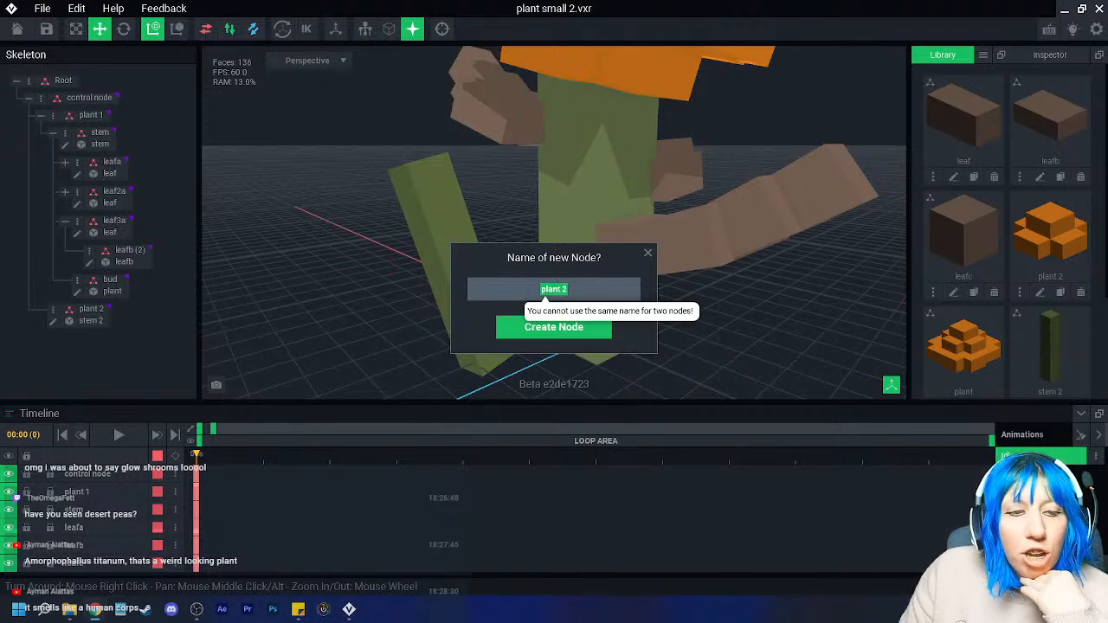
pyautogui.click(628, 280)
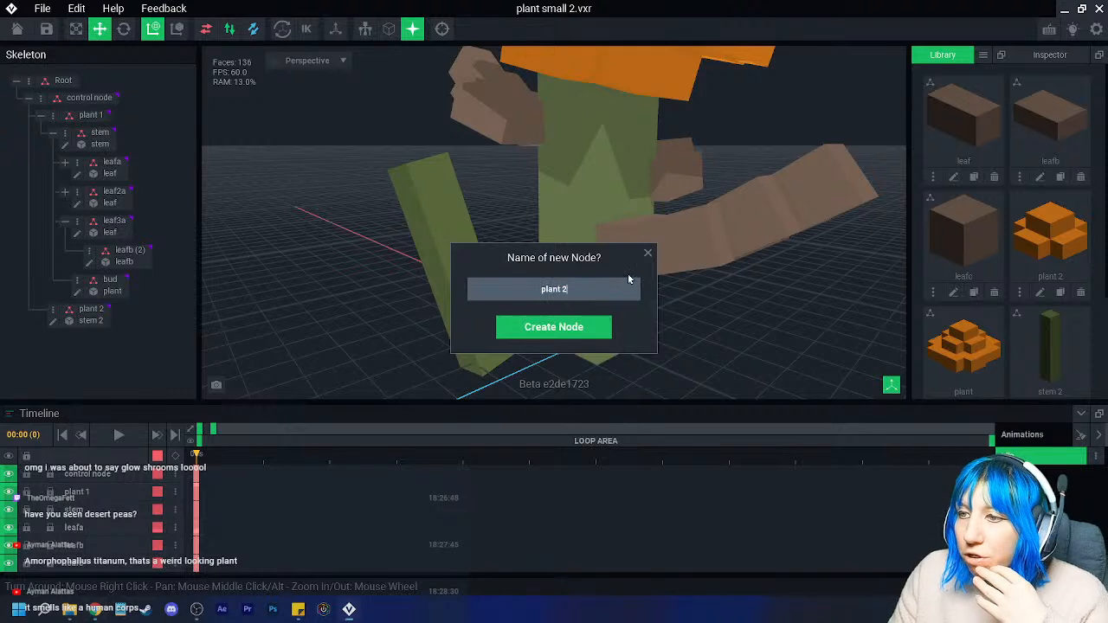
pyautogui.press('BackSpace')
pyautogui.press('BackSpace')
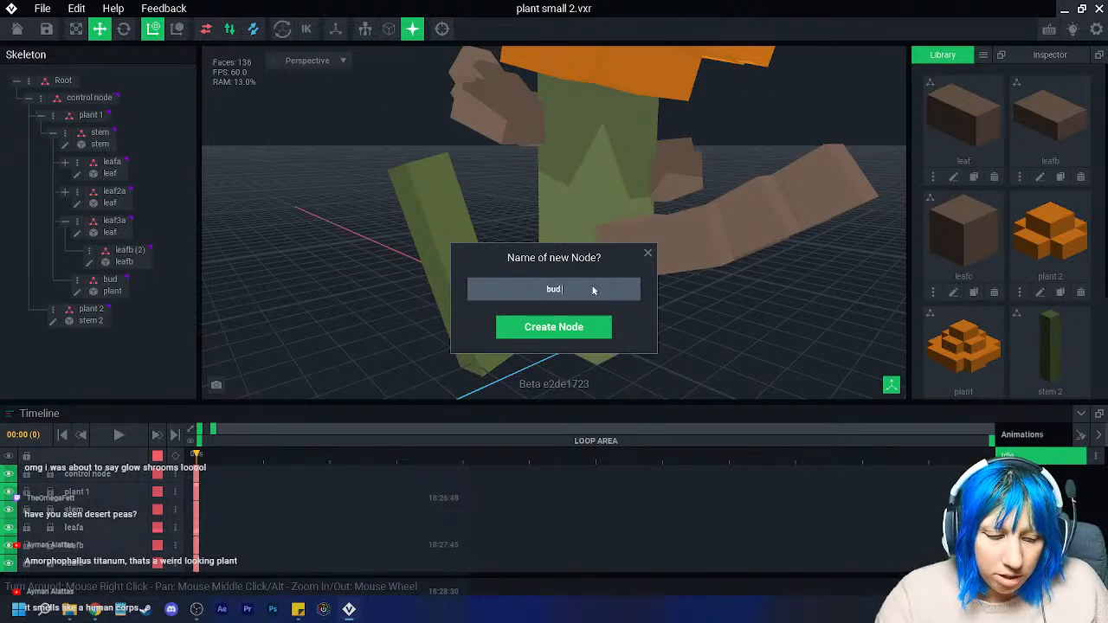
pyautogui.press('Return')
# - Try the larger plant model on the bud 2 node and check its size on the thin stem
pyautogui.moveTo(964, 347); pyautogui.dragTo(104, 345)
pyautogui.scroll(5, 350, 205)
pyautogui.scroll(-3, 350, 206)
pyautogui.moveTo(393, 208); pyautogui.dragTo(545, 250, button='right')
# - Attach the plant 2 model to the bud 2 node and move the bud onto the tip of the thin stem
pyautogui.moveTo(1050, 234); pyautogui.dragTo(102, 348)
pyautogui.scroll(5, 312, 342)
pyautogui.moveTo(438, 264); pyautogui.dragTo(458, 276, button='right')
pyautogui.moveTo(376, 223); pyautogui.dragTo(385, 258)
pyautogui.moveTo(385, 258); pyautogui.dragTo(536, 354, button='right')
pyautogui.click(554, 338)
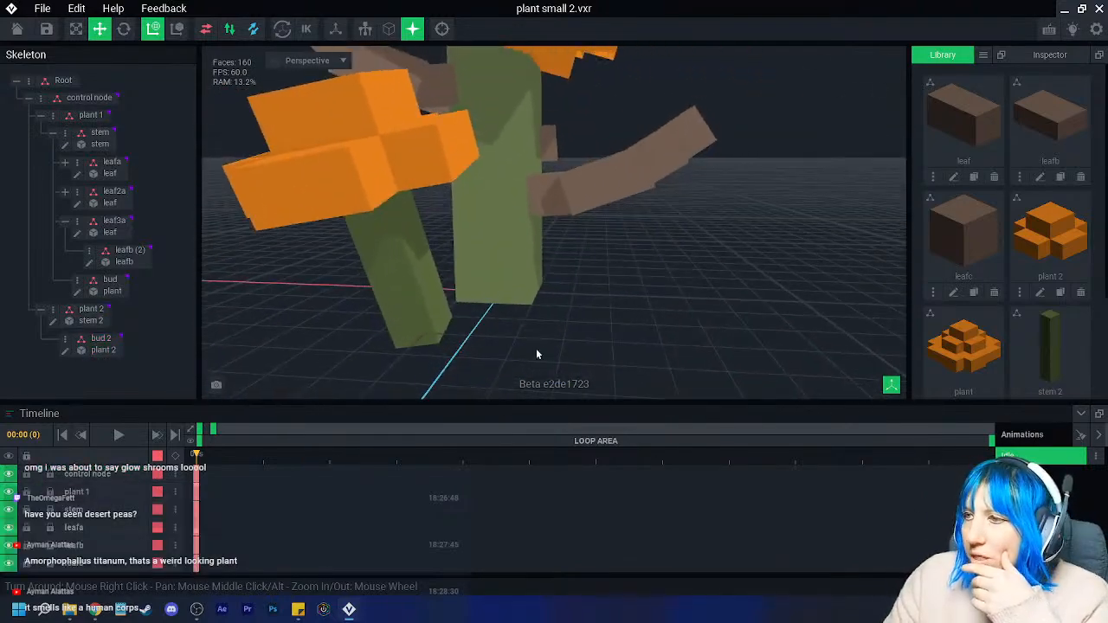
# - Create another child node named leaf4a under the plant 2 node
pyautogui.rightClick(61, 314)
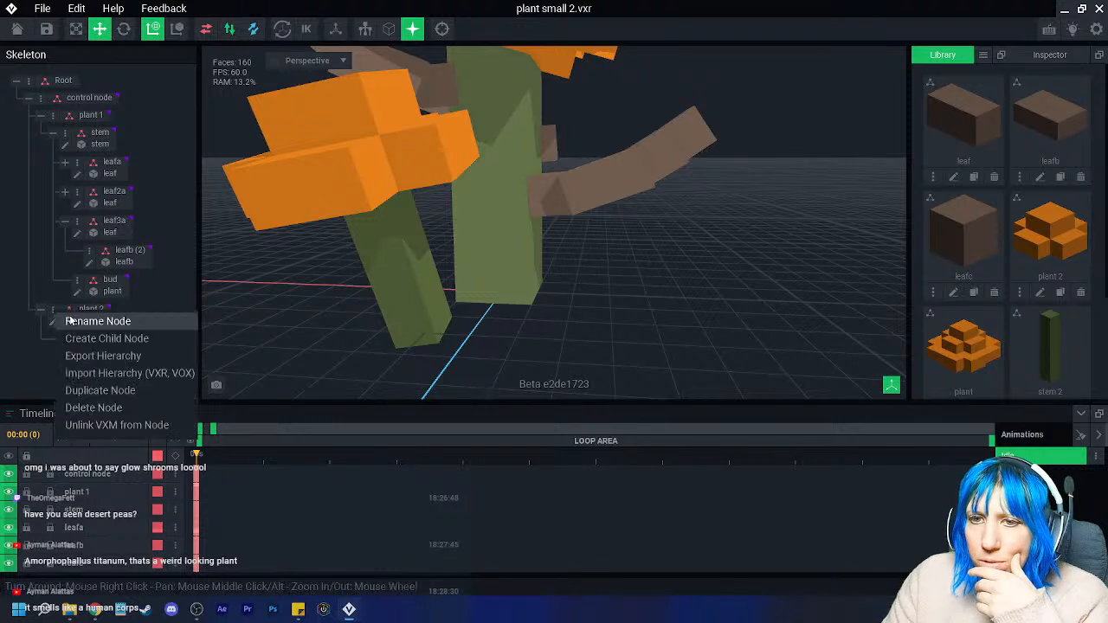
pyautogui.click(73, 338)
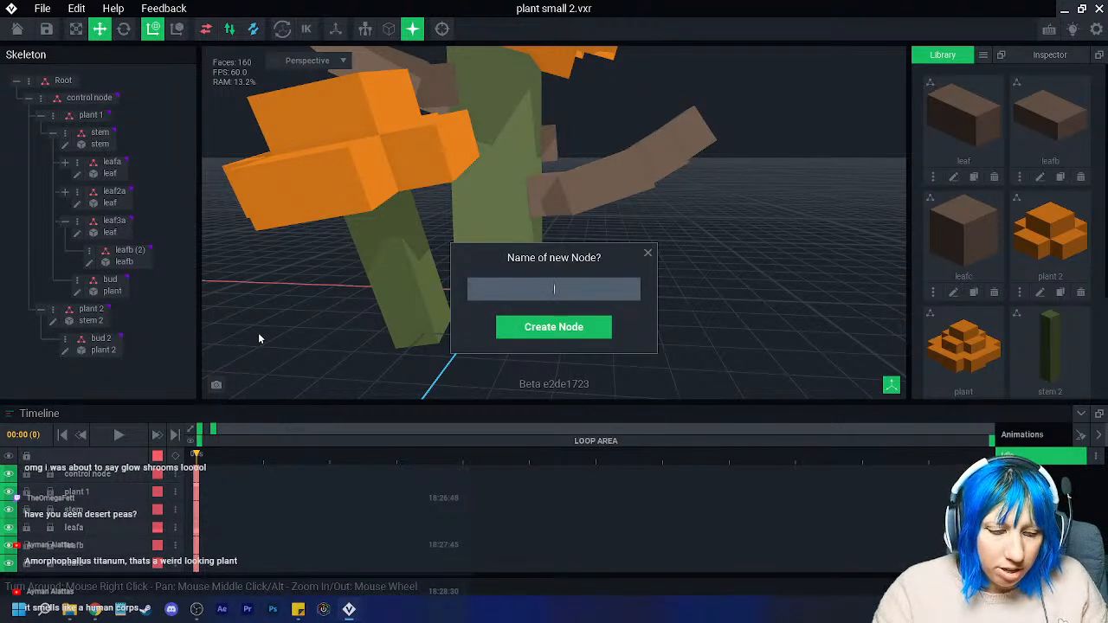
pyautogui.write('lead')
pyautogui.press('BackSpace')
pyautogui.write('f')
pyautogui.press('BackSpace')
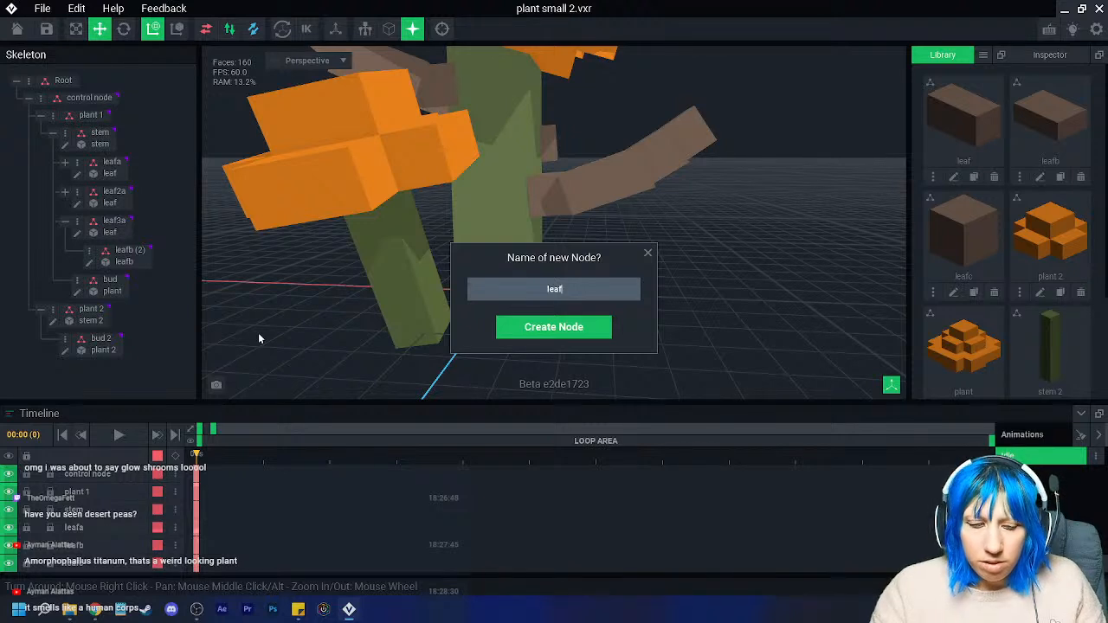
pyautogui.write('a')
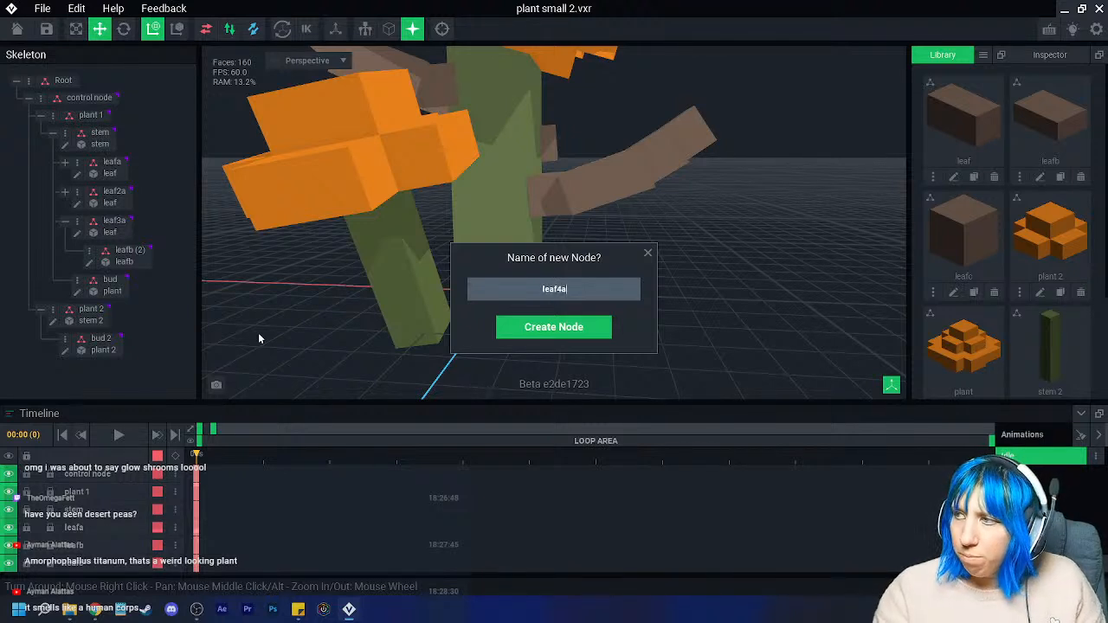
pyautogui.press('Return')
# - Attach the leaf model to the leaf4a node and shift the leaf along the thin stem
pyautogui.click(961, 116)
pyautogui.moveTo(450, 310); pyautogui.dragTo(102, 369)
pyautogui.moveTo(394, 243); pyautogui.dragTo(486, 285)
# - Rotate and position the leaf4a leaf so it branches off the thin stem below the small bud
pyautogui.click(124, 28)
pyautogui.press('w')
pyautogui.moveTo(382, 253); pyautogui.dragTo(438, 211)
pyautogui.moveTo(438, 211); pyautogui.dragTo(401, 240, button='right')
pyautogui.moveTo(401, 240); pyautogui.dragTo(369, 251)
pyautogui.moveTo(369, 250); pyautogui.dragTo(358, 225, button='right')
pyautogui.moveTo(359, 225); pyautogui.dragTo(390, 248)
pyautogui.moveTo(391, 247); pyautogui.dragTo(386, 245, button='right')
pyautogui.click(584, 332)
pyautogui.moveTo(584, 332); pyautogui.dragTo(556, 314, button='right')
pyautogui.scroll(-3, 589, 302)
pyautogui.moveTo(589, 274); pyautogui.dragTo(594, 303, button='right')
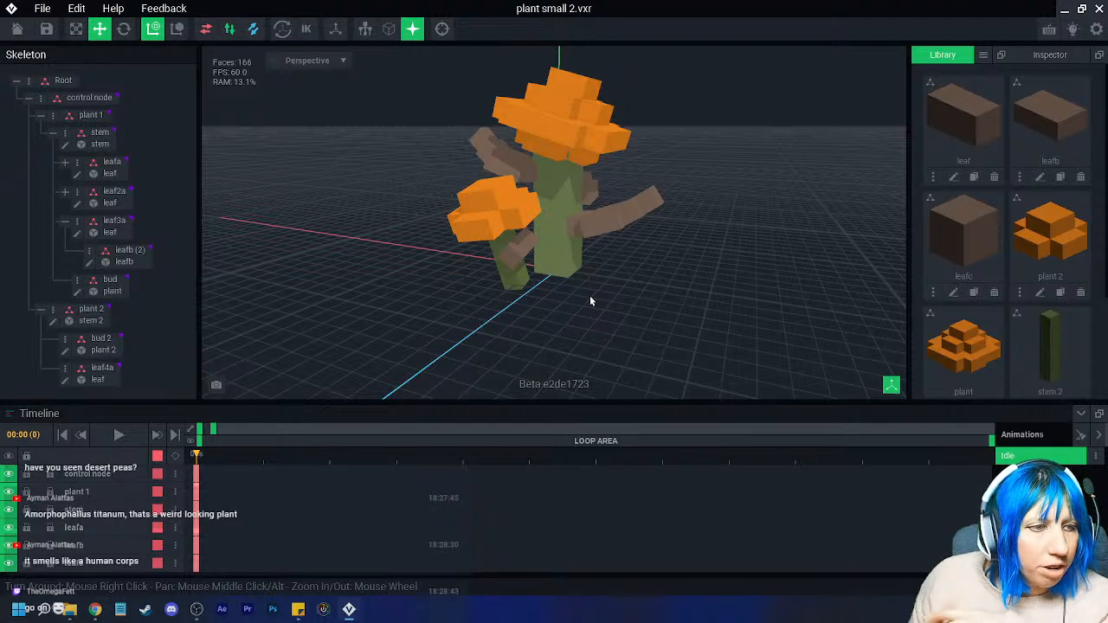
# - Select the small bud on the thin stem and open its plant 2 model for editing
pyautogui.moveTo(594, 217); pyautogui.dragTo(537, 212, button='right')
pyautogui.click(485, 205)
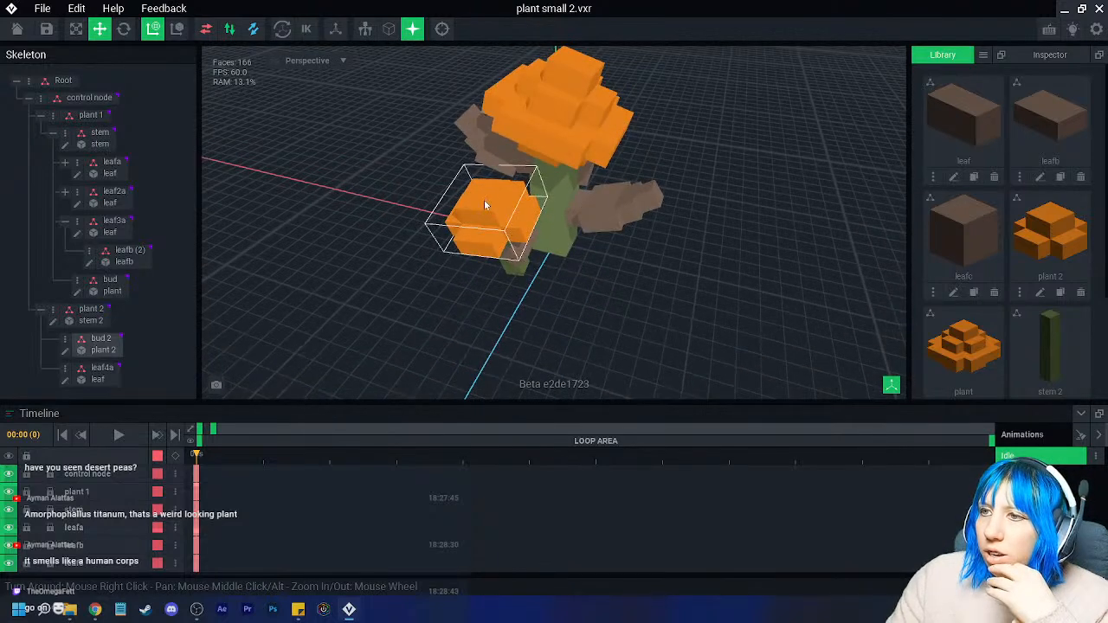
pyautogui.click(65, 351)
pyautogui.moveTo(502, 286); pyautogui.dragTo(502, 282, button='right')
# - Paint one corner voxel of the bud's top tier dark orange #B2631E, with voxel edges shown and mirroring off
pyautogui.click(1073, 475)
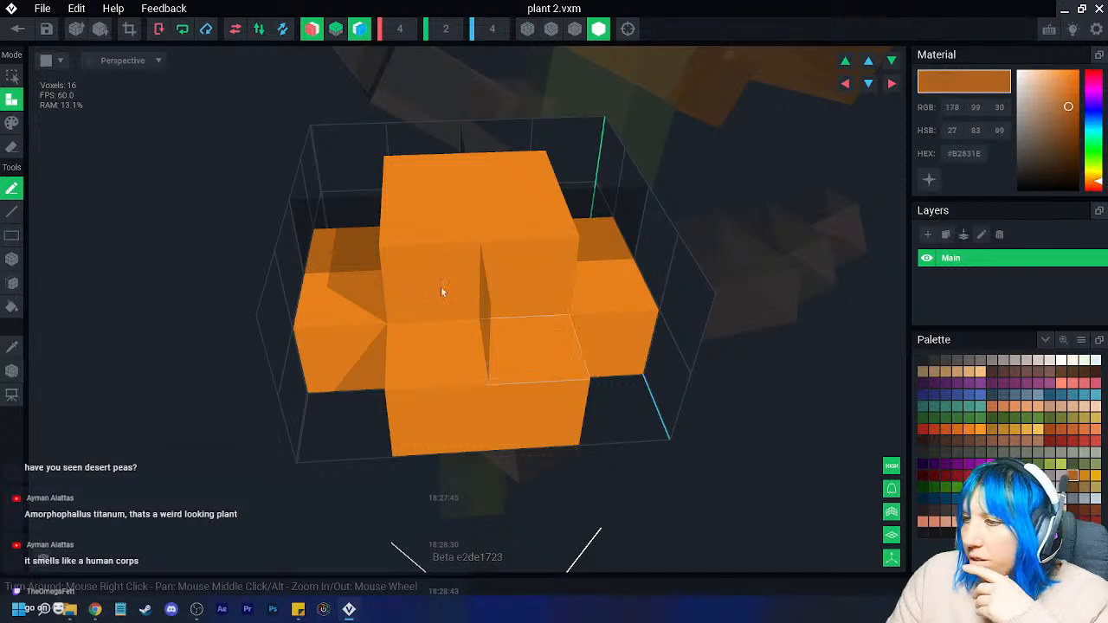
pyautogui.click(12, 123)
pyautogui.click(12, 259)
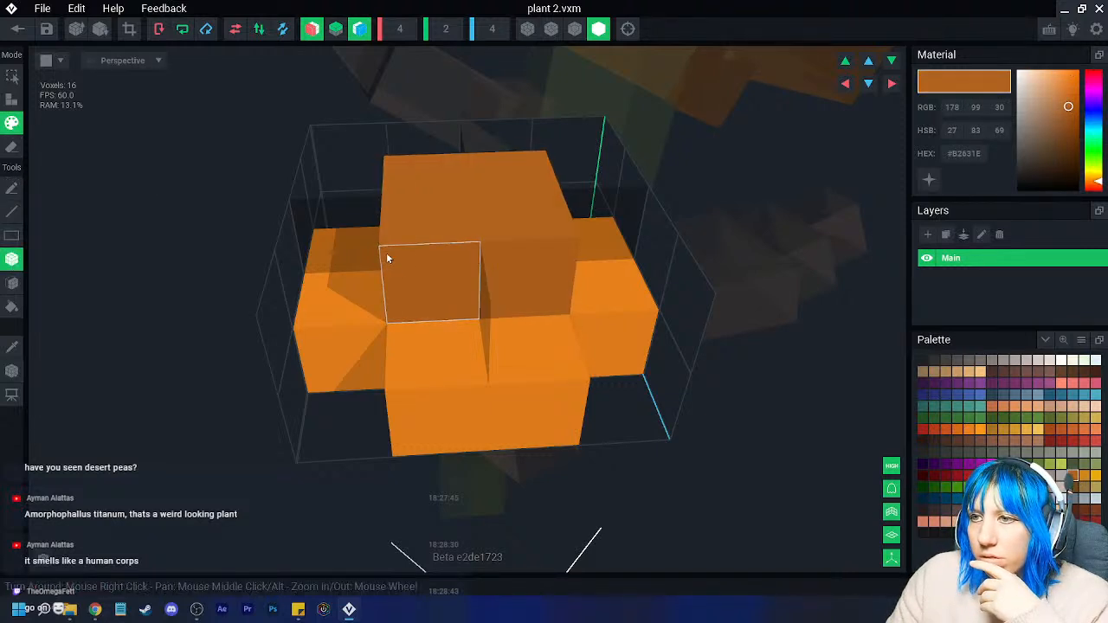
pyautogui.click(575, 28)
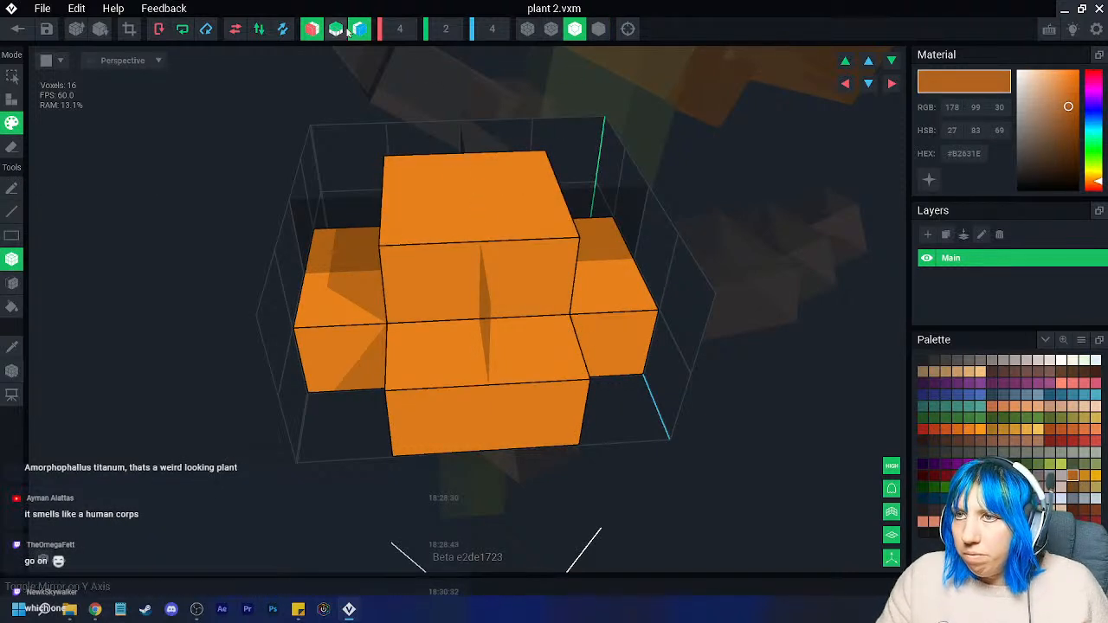
pyautogui.moveTo(331, 321); pyautogui.dragTo(366, 301, button='right')
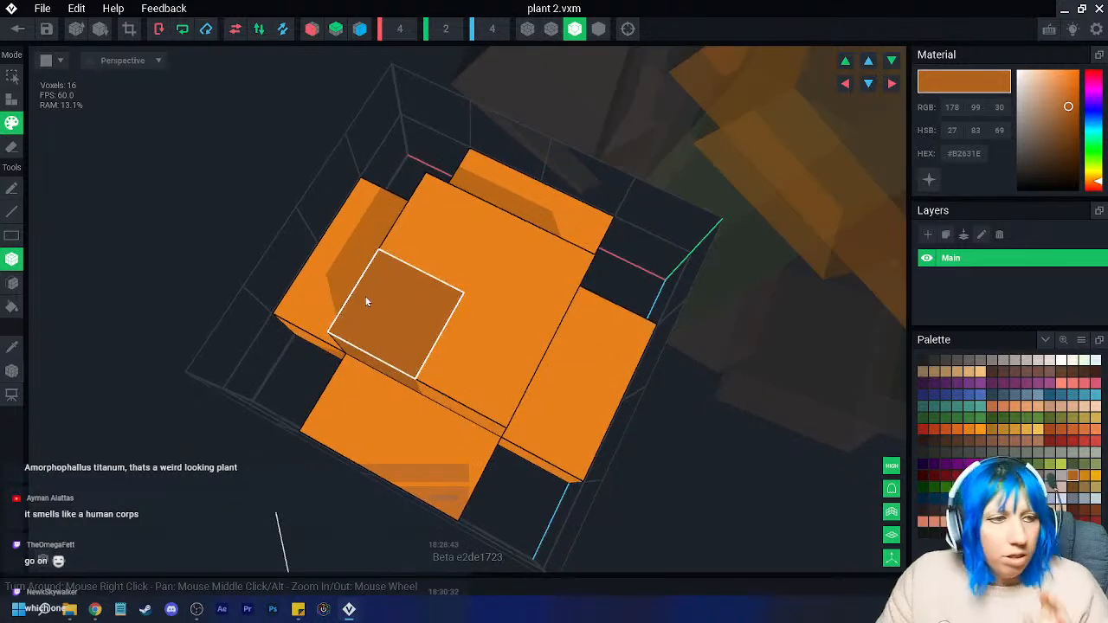
pyautogui.moveTo(559, 321); pyautogui.dragTo(455, 258, button='right')
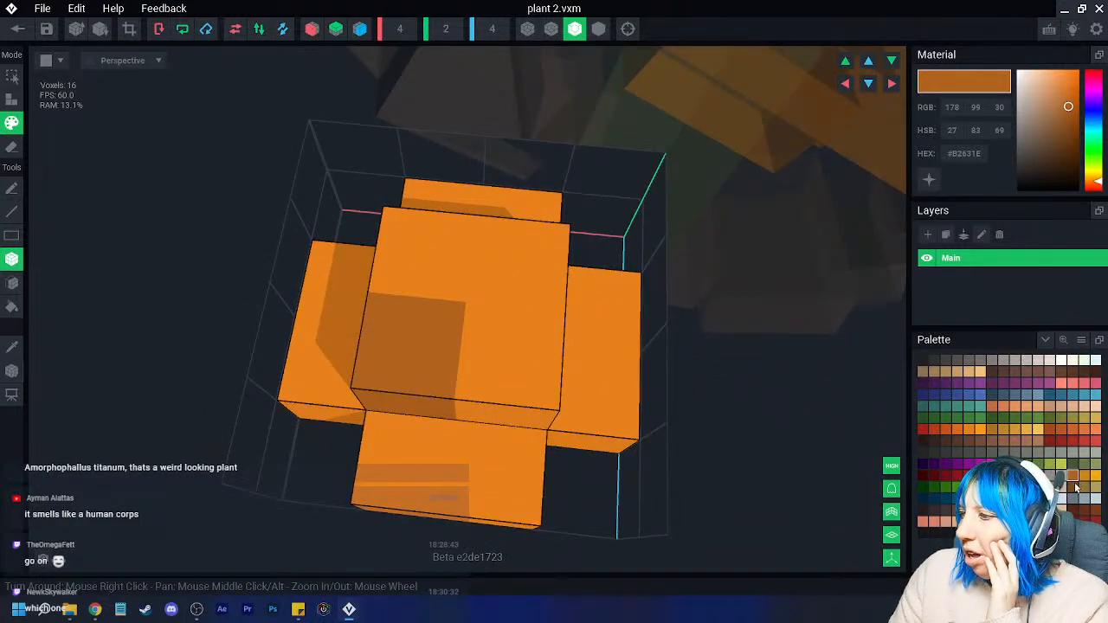
# - Save the plant 2 model, return to the rig and open the large bud's plant model for editing
pyautogui.click(41, 8)
pyautogui.click(26, 32)
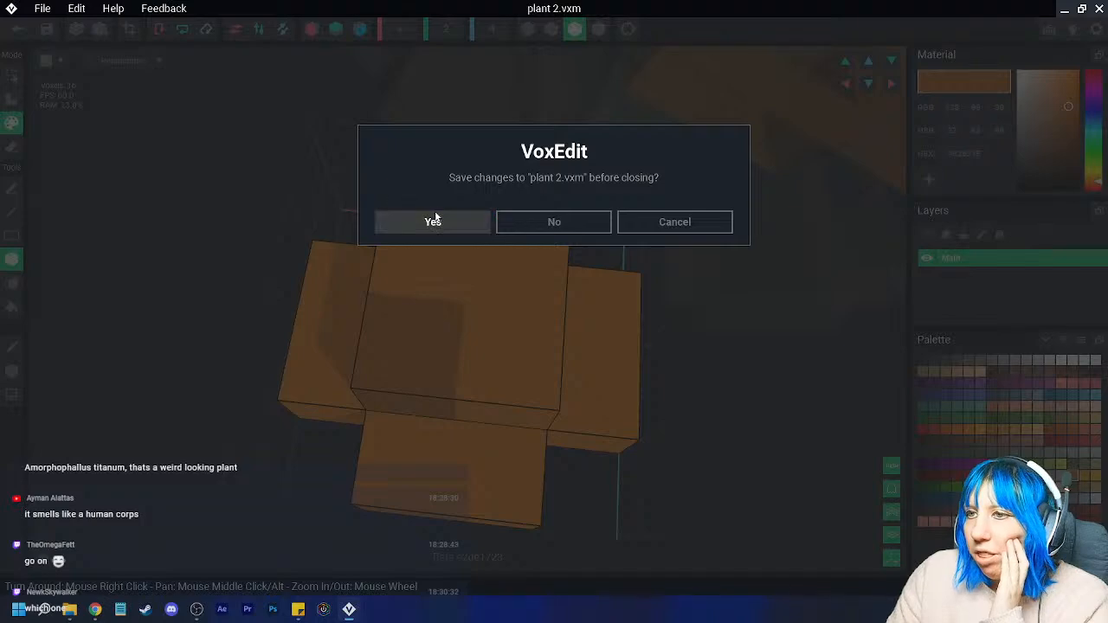
pyautogui.click(433, 221)
pyautogui.moveTo(433, 222); pyautogui.dragTo(512, 279, button='right')
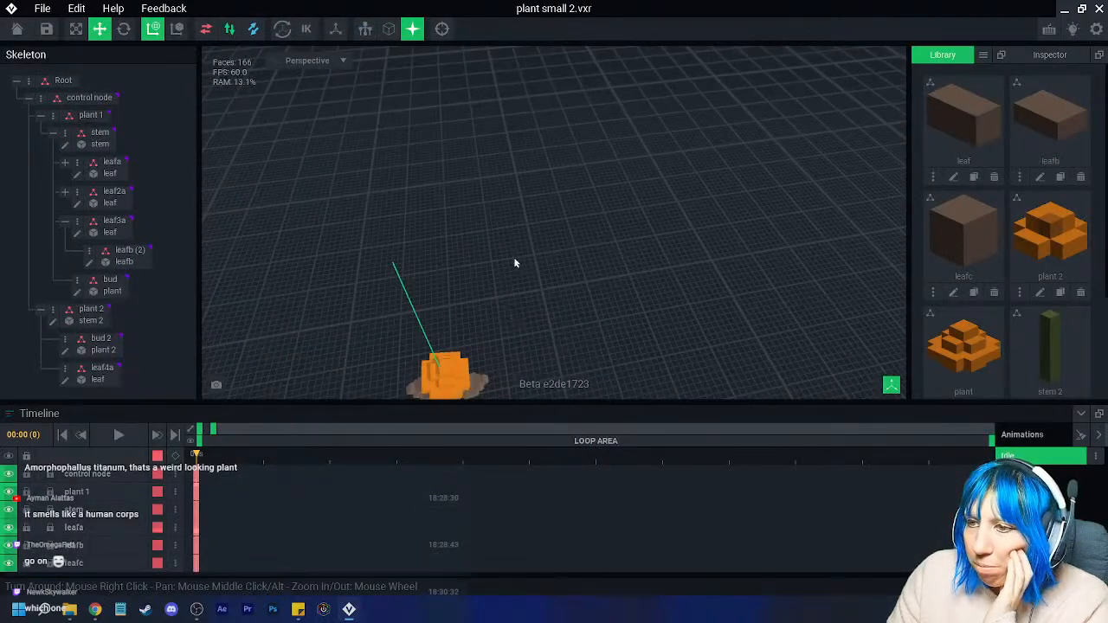
pyautogui.scroll(3, 512, 279)
pyautogui.click(472, 223)
pyautogui.click(65, 291)
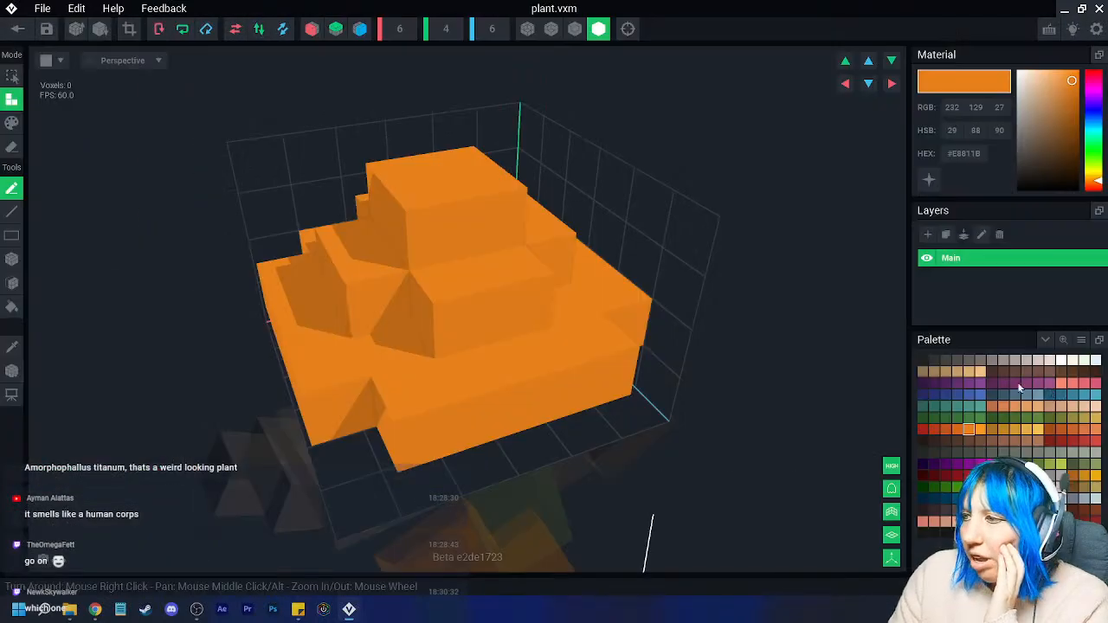
# - Paint two diagonally opposite voxels of the large bud's top block dark orange #B2631E
pyautogui.click(1073, 476)
pyautogui.moveTo(528, 353); pyautogui.dragTo(457, 219, button='right')
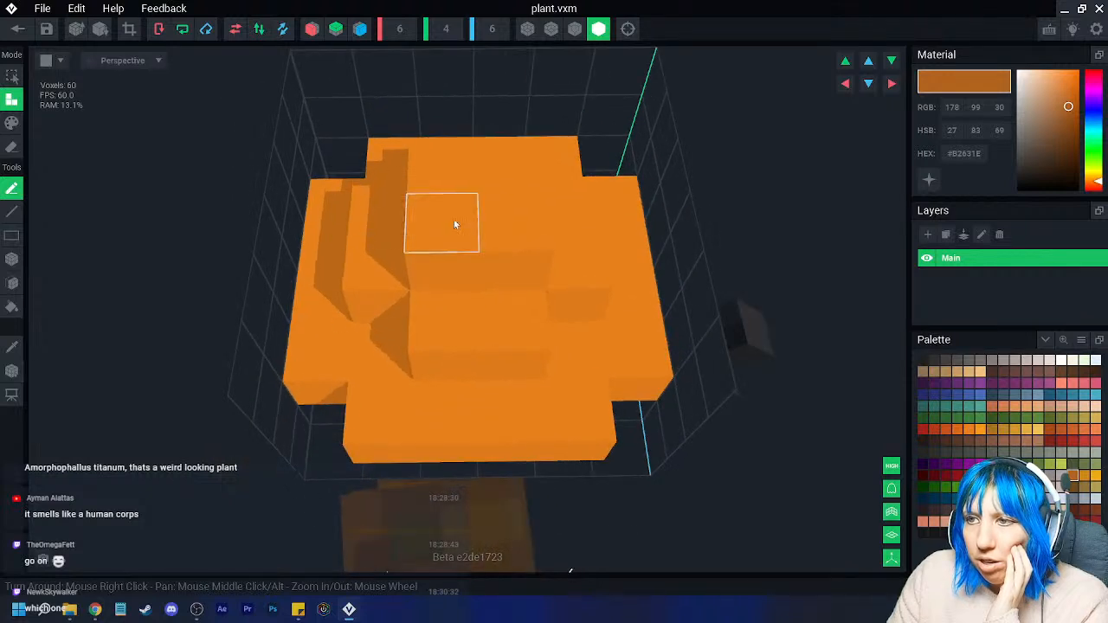
pyautogui.click(12, 123)
pyautogui.moveTo(442, 237); pyautogui.dragTo(472, 191)
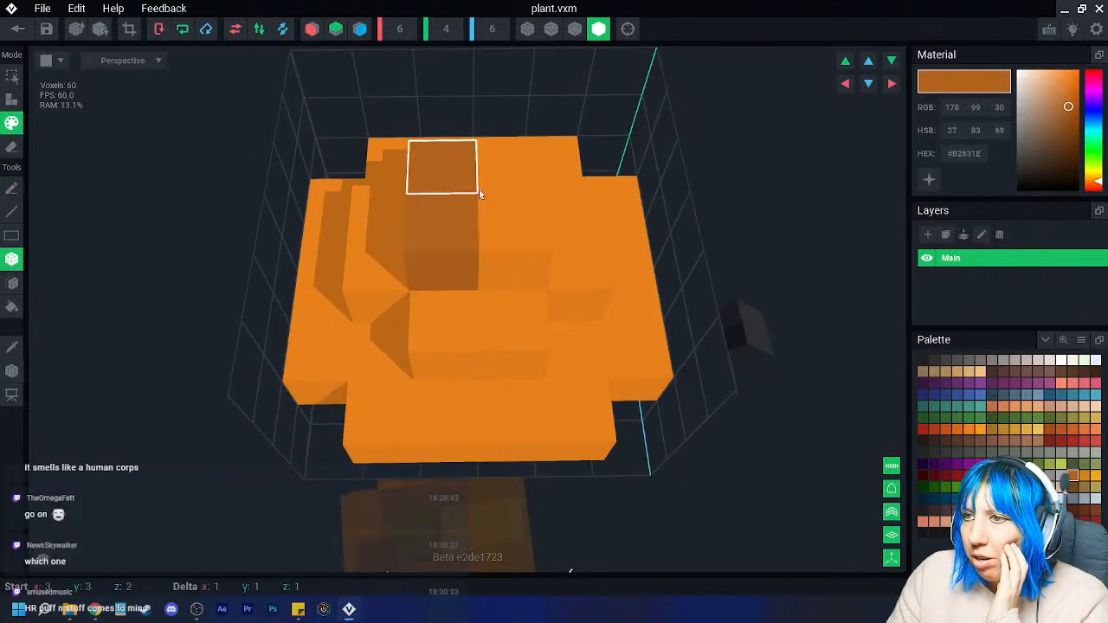
# - Paint the other two voxels of the bud's top block golden #CE8716, and save the plant model back to the rig
pyautogui.click(1085, 475)
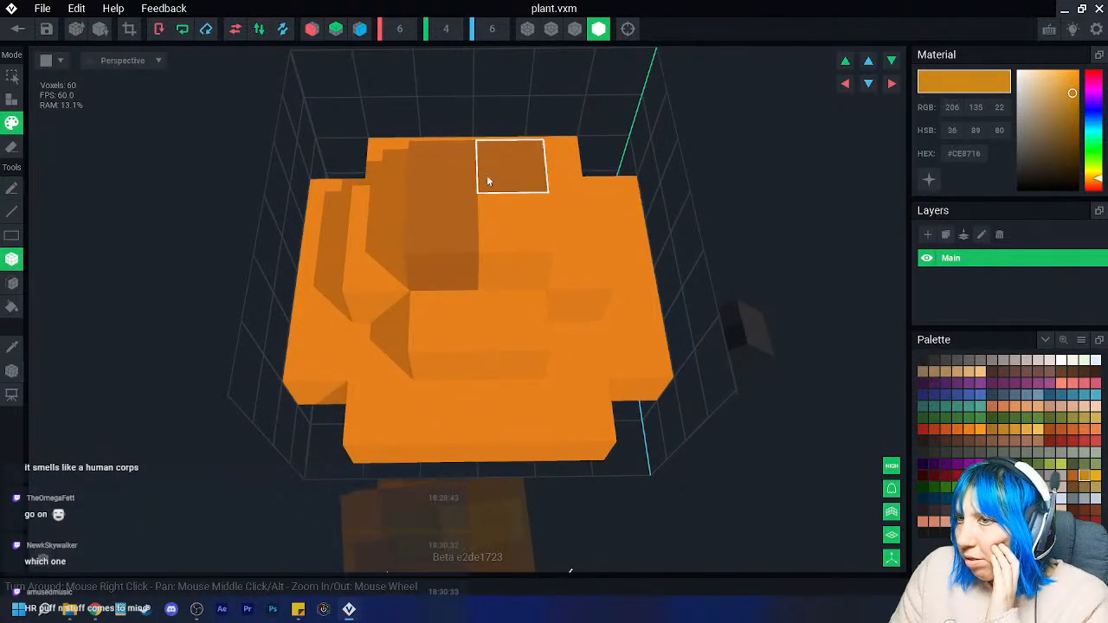
pyautogui.click(441, 166)
pyautogui.click(517, 220)
pyautogui.moveTo(516, 242); pyautogui.dragTo(461, 324, button='right')
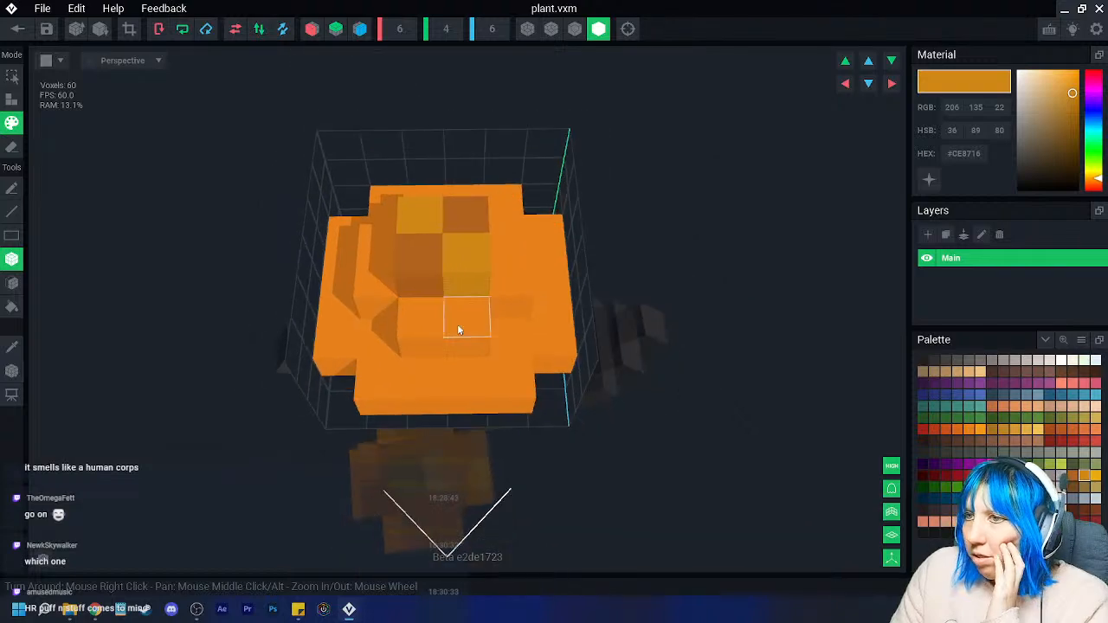
pyautogui.click(18, 29)
pyautogui.click(433, 221)
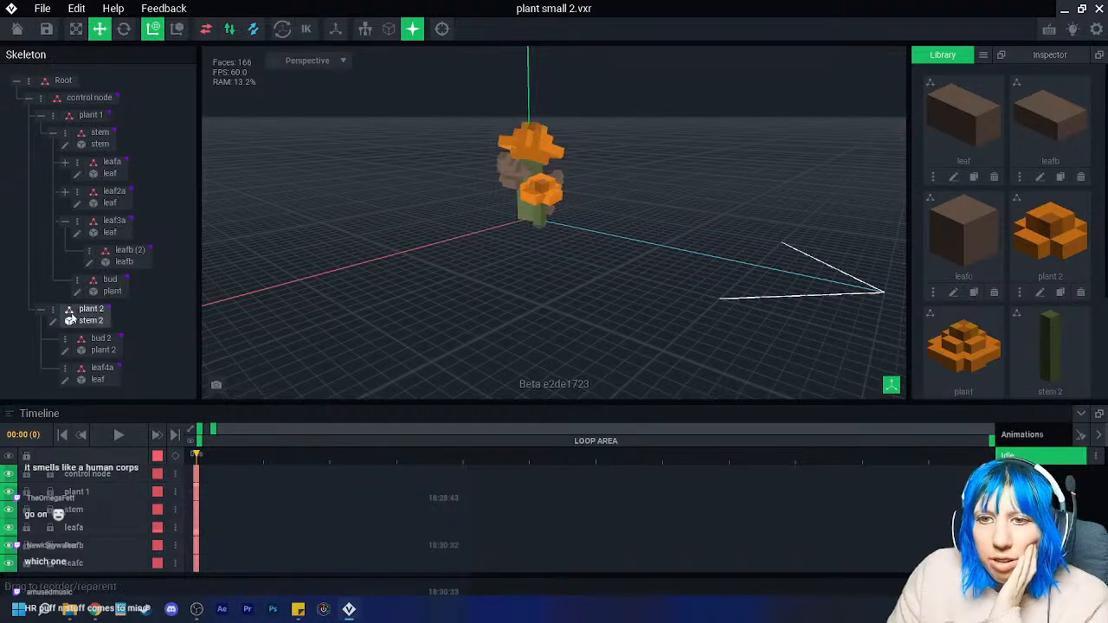
# - Duplicate the plant 2 node with its bud and leaf as "plant 3"
pyautogui.rightClick(55, 310)
pyautogui.click(95, 391)
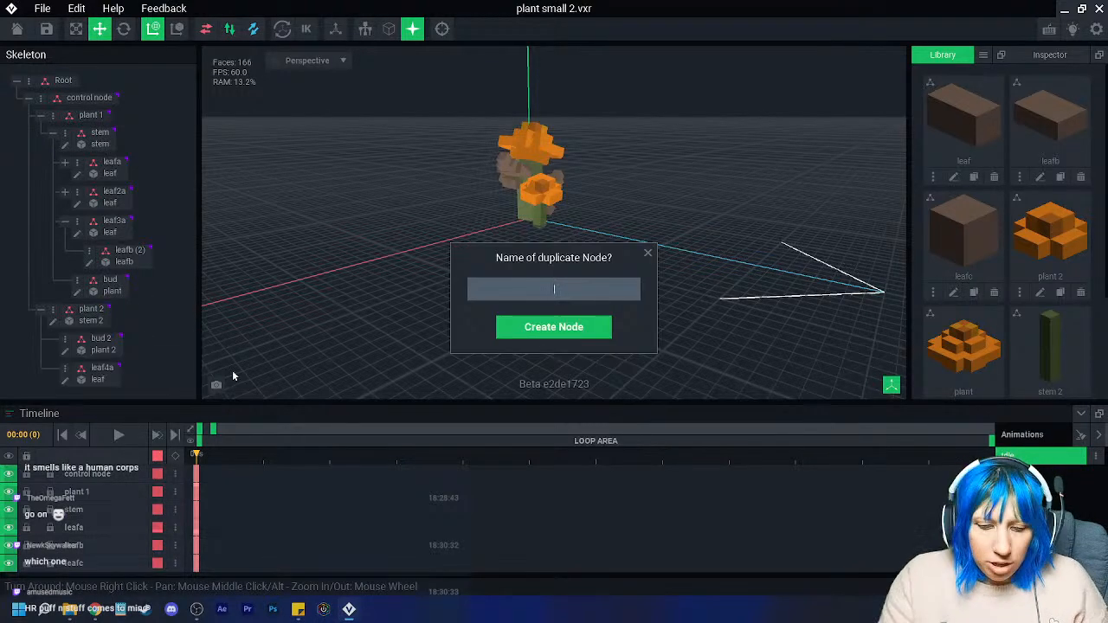
pyautogui.write('plant 3')
pyautogui.press('Return')
# - Rotate the plant 3 node so its stem leans at a different angle from the original thin plant
pyautogui.moveTo(519, 286); pyautogui.dragTo(494, 183, button='right')
pyautogui.click(123, 28)
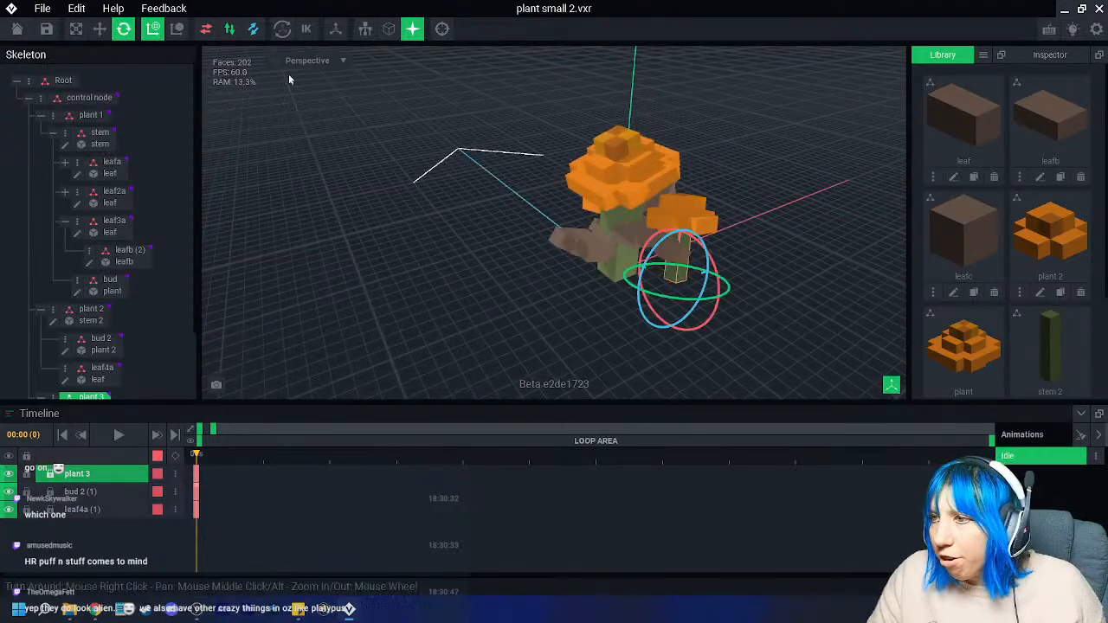
pyautogui.scroll(5, 726, 272)
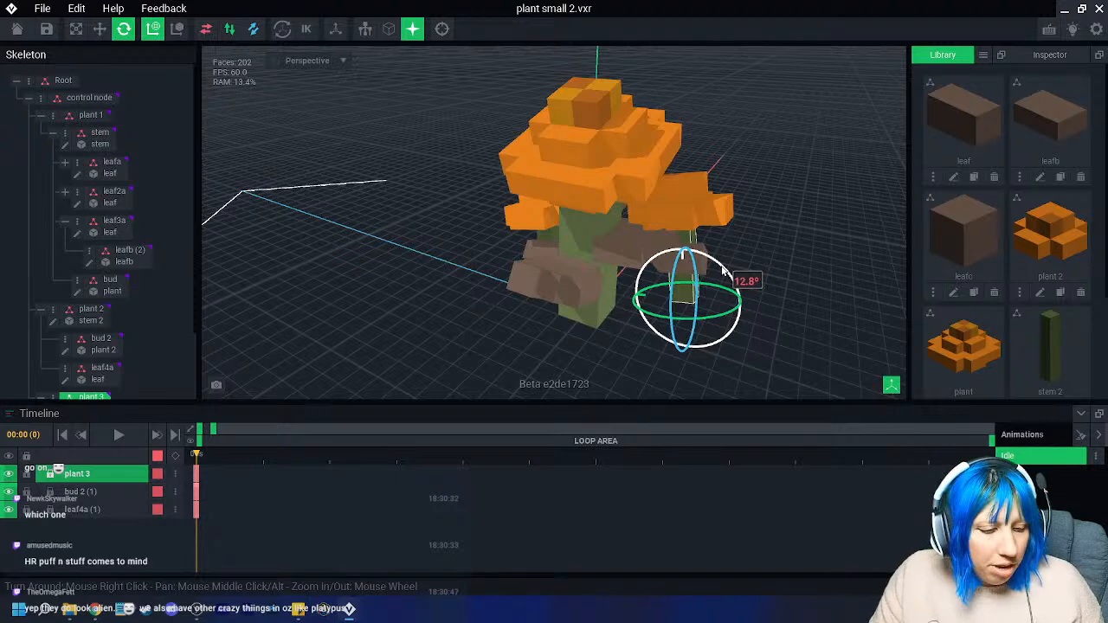
pyautogui.moveTo(722, 270); pyautogui.dragTo(732, 284)
pyautogui.moveTo(732, 286); pyautogui.dragTo(724, 292, button='right')
pyautogui.moveTo(703, 235); pyautogui.dragTo(698, 239)
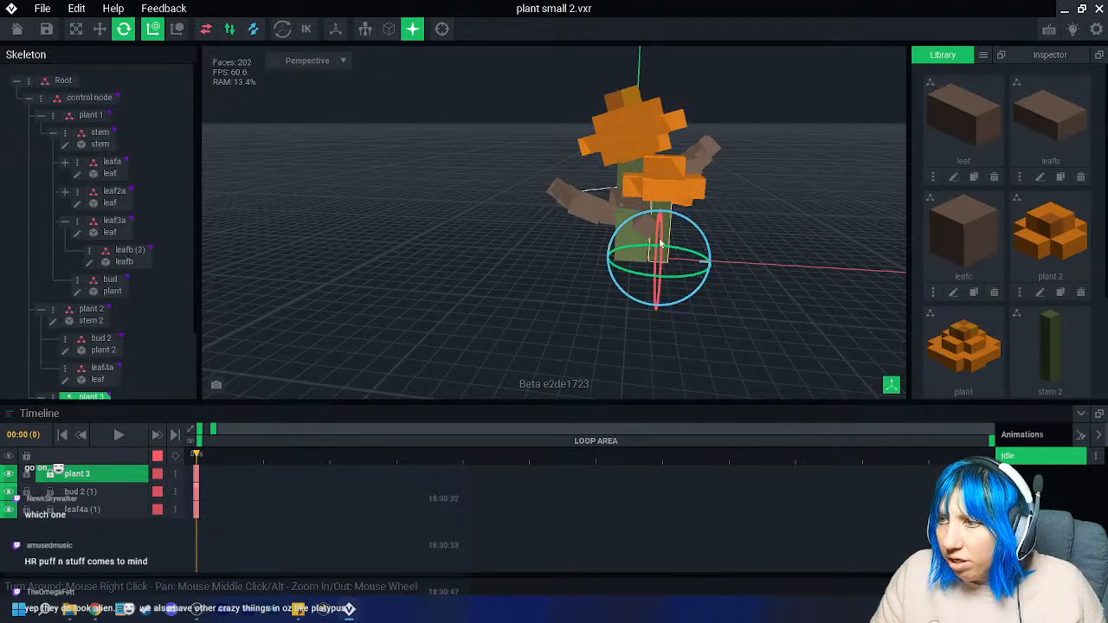
pyautogui.moveTo(664, 256); pyautogui.dragTo(704, 262, button='right')
pyautogui.moveTo(744, 250); pyautogui.dragTo(750, 258)
# - Move plant 3 away from the thick stem so it stands separately on the ground beside the other plants
pyautogui.click(100, 29)
pyautogui.moveTo(720, 252); pyautogui.dragTo(745, 253, button='right')
pyautogui.moveTo(734, 225); pyautogui.dragTo(724, 260)
pyautogui.moveTo(671, 285); pyautogui.dragTo(584, 272, button='right')
pyautogui.moveTo(766, 314); pyautogui.dragTo(798, 318)
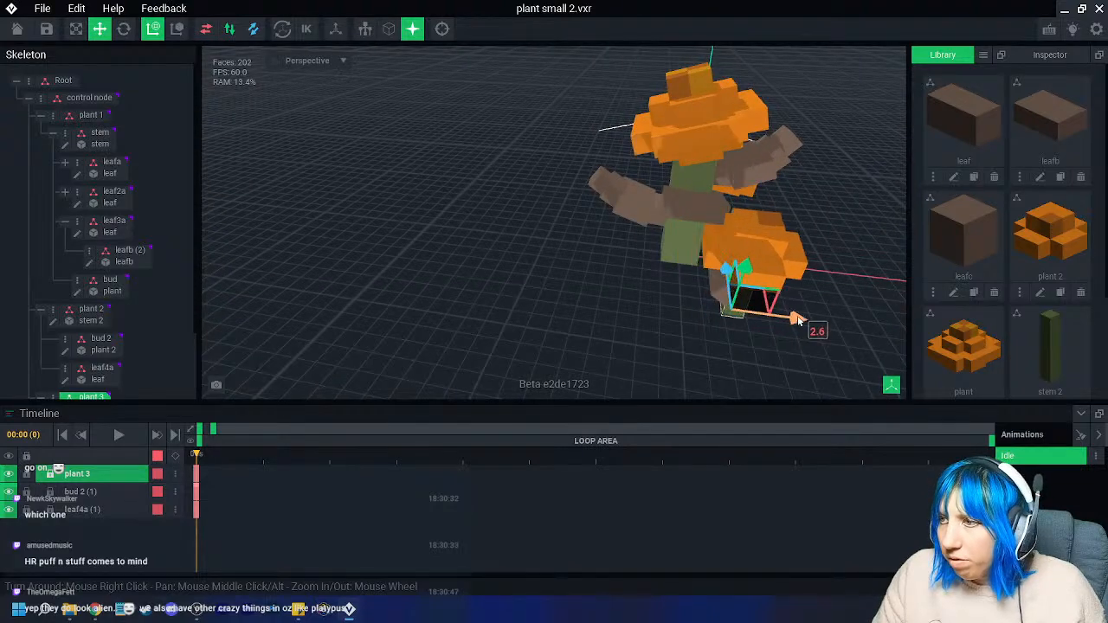
pyautogui.moveTo(735, 276); pyautogui.dragTo(732, 255)
# - Tilt plant 3 further so its stem and bud lean outward from the thick stem
pyautogui.moveTo(762, 275); pyautogui.dragTo(700, 267, button='right')
pyautogui.moveTo(554, 173); pyautogui.dragTo(543, 172, button='right')
pyautogui.click(124, 28)
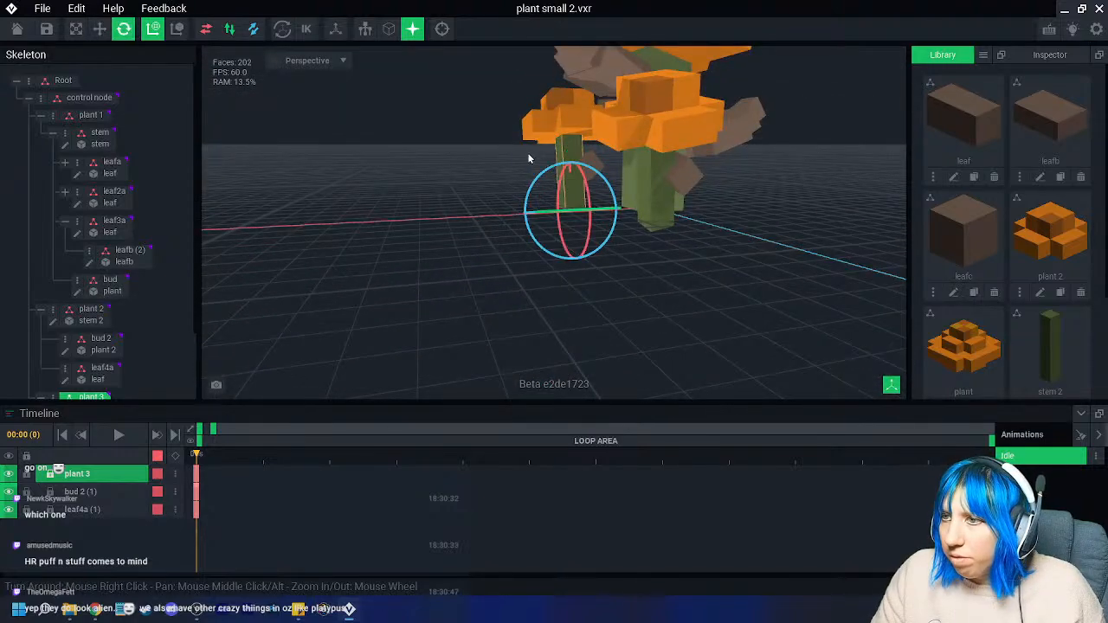
pyautogui.moveTo(542, 175); pyautogui.dragTo(534, 193)
pyautogui.click(536, 250)
pyautogui.moveTo(536, 251); pyautogui.dragTo(518, 304, button='right')
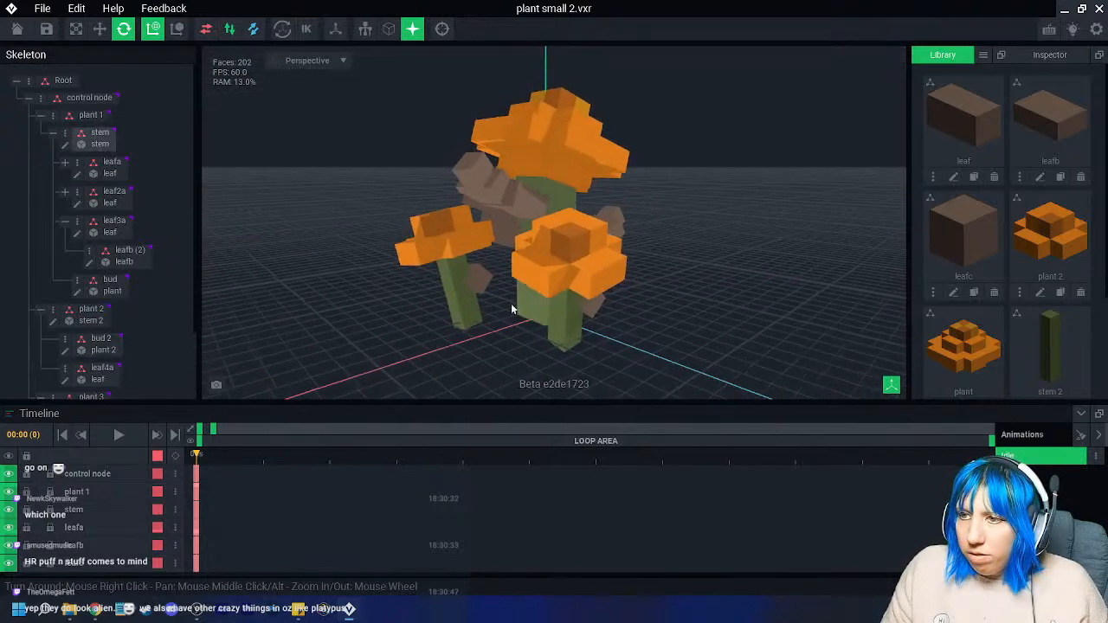
# - Turn plant 3 around its own stem so its leaf points outward, away from the other plants
pyautogui.click(468, 313)
pyautogui.moveTo(440, 350); pyautogui.dragTo(722, 289)
pyautogui.click(658, 284)
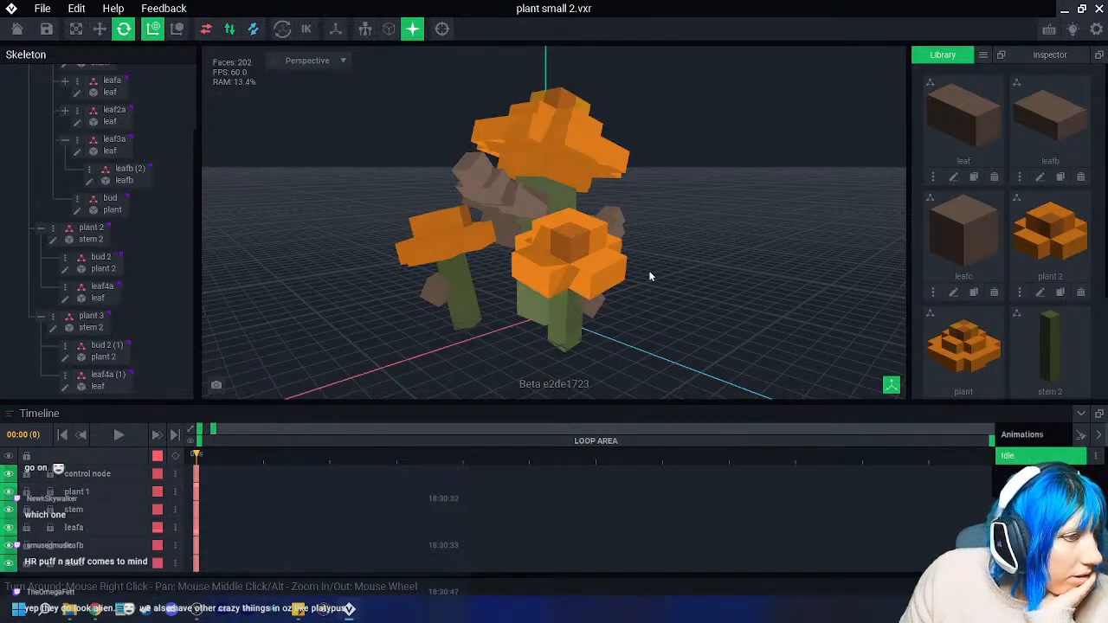
# - Open the small bud's plant 2 model to examine its top tier, and return to the rig
pyautogui.click(597, 260)
pyautogui.click(563, 143)
pyautogui.moveTo(563, 143); pyautogui.dragTo(520, 216, button='right')
pyautogui.click(494, 217)
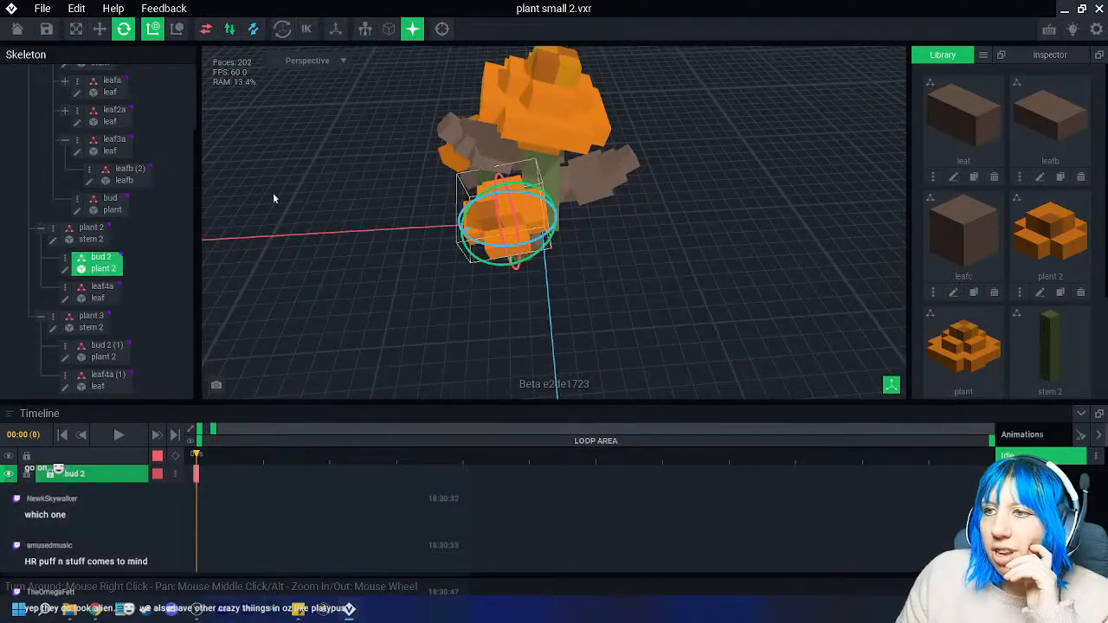
pyautogui.click(144, 261)
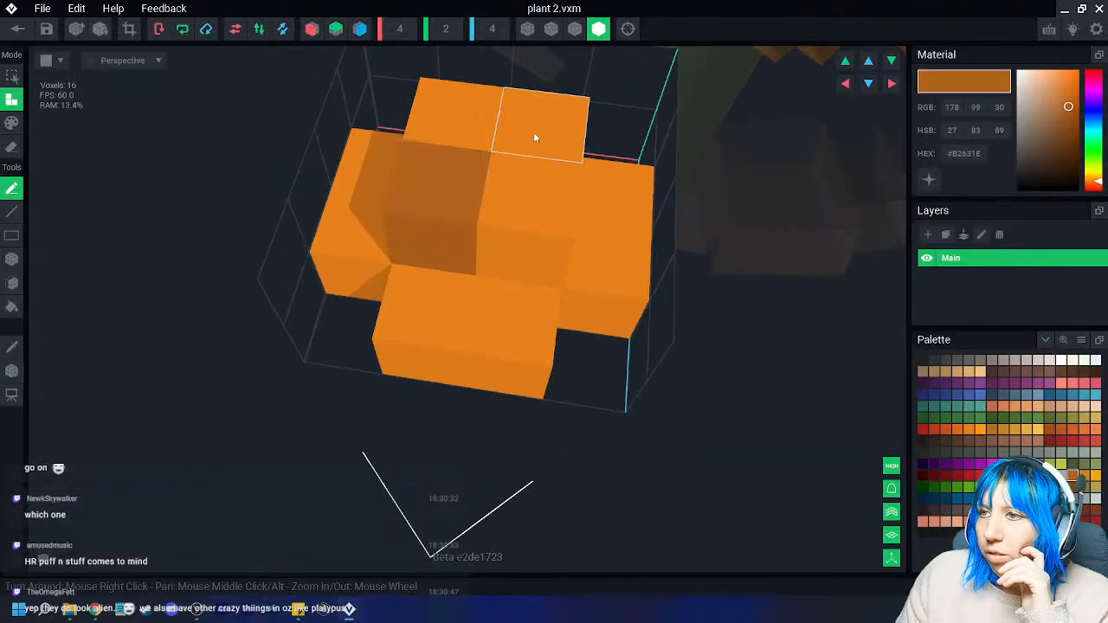
pyautogui.click(17, 28)
pyautogui.click(463, 217)
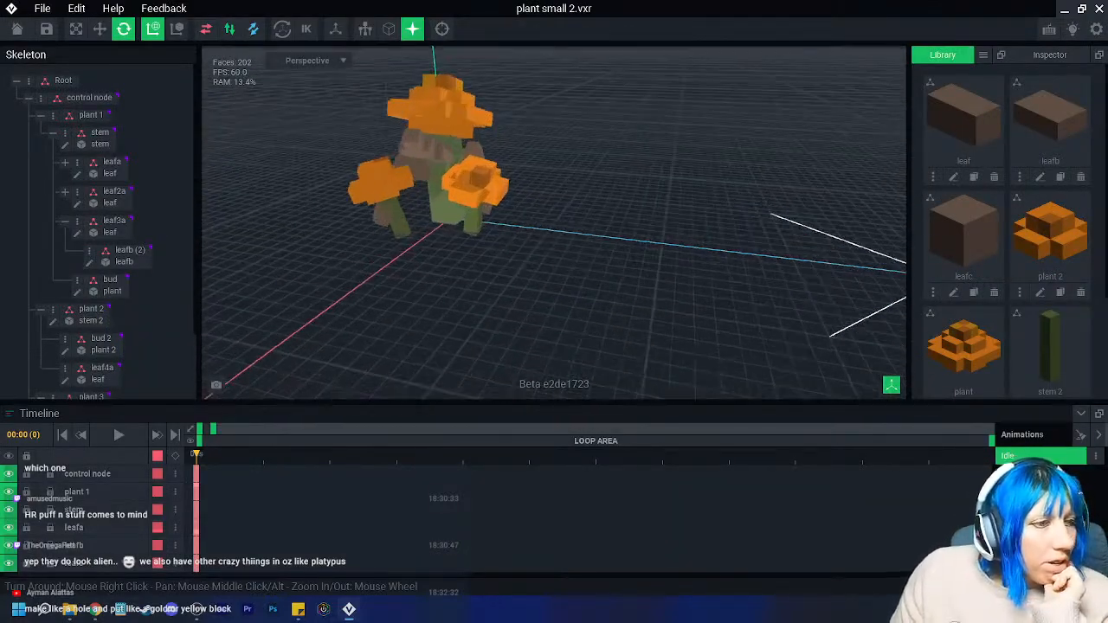
# - Save the plant small 2 rig and close it to the start screen
pyautogui.moveTo(541, 224); pyautogui.dragTo(511, 247, button='right')
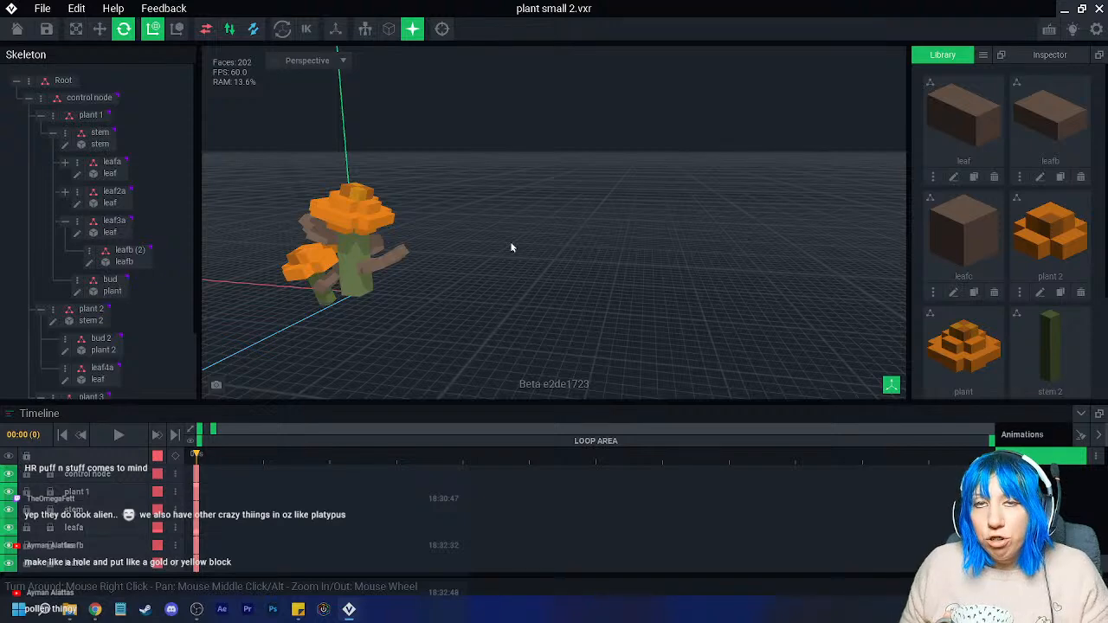
pyautogui.click(16, 29)
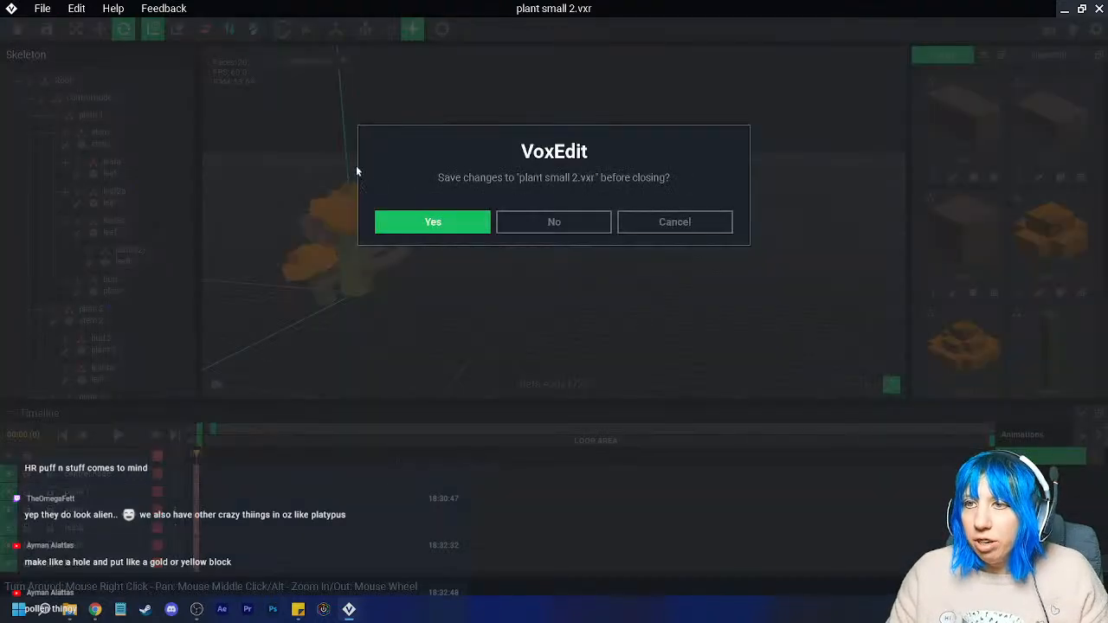
pyautogui.click(429, 223)
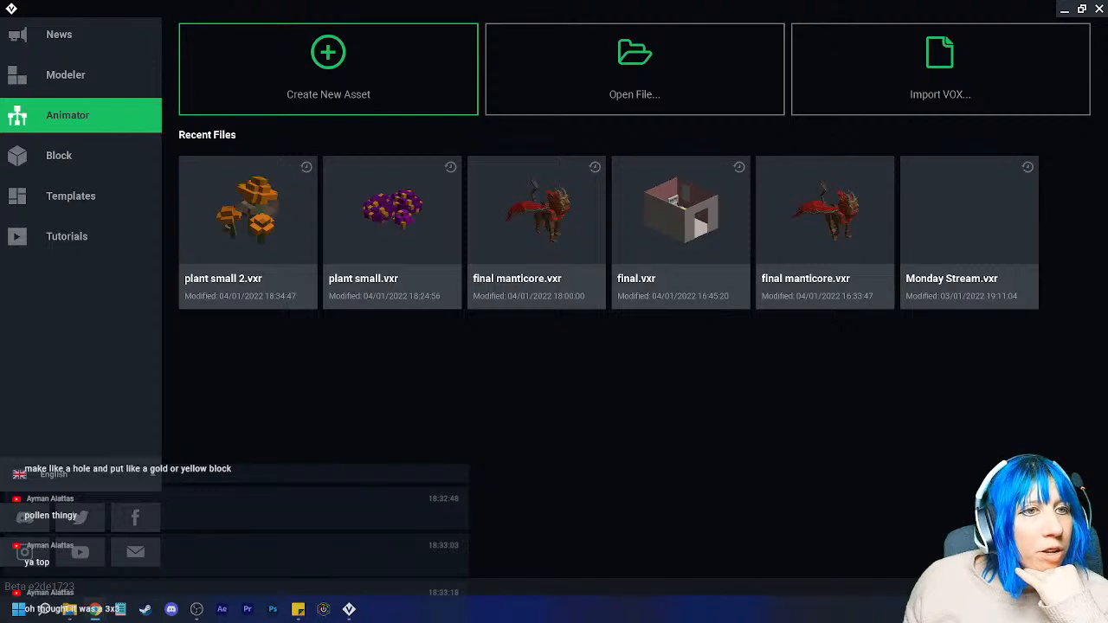
pyautogui.hotkey('alt', 'Tab')
pyautogui.hotkey('alt', 'Tab')
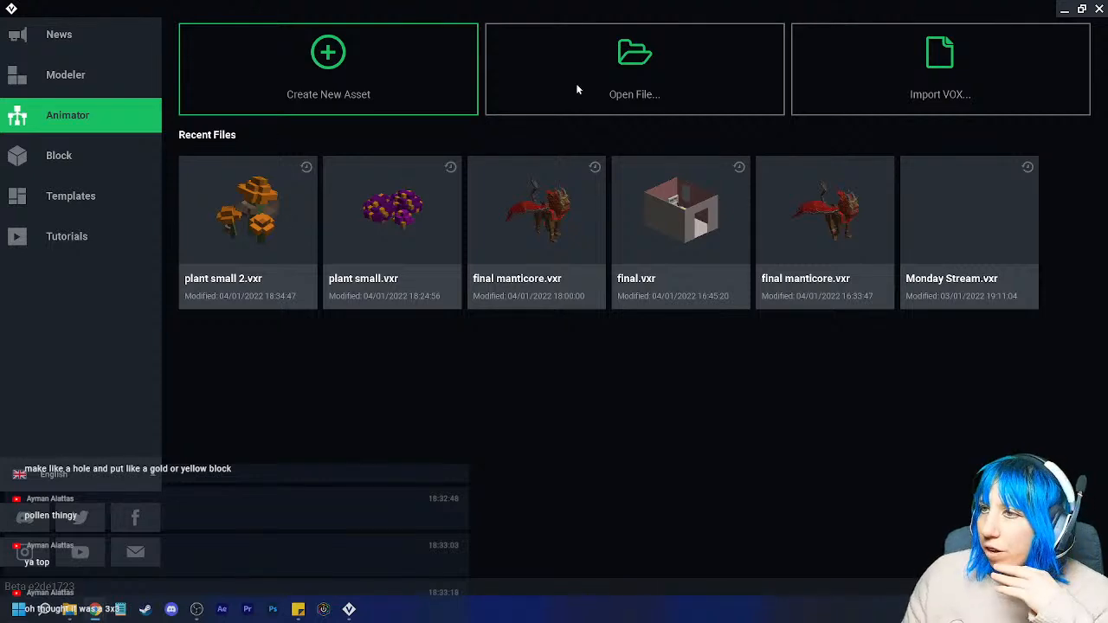
pyautogui.click(358, 97)
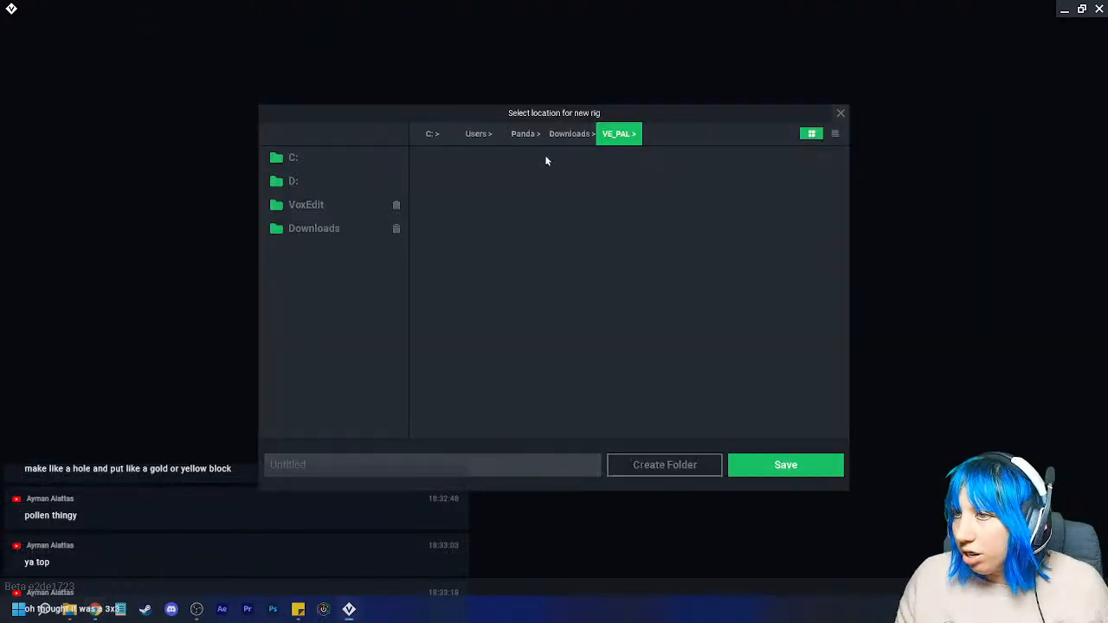
pyautogui.click(328, 206)
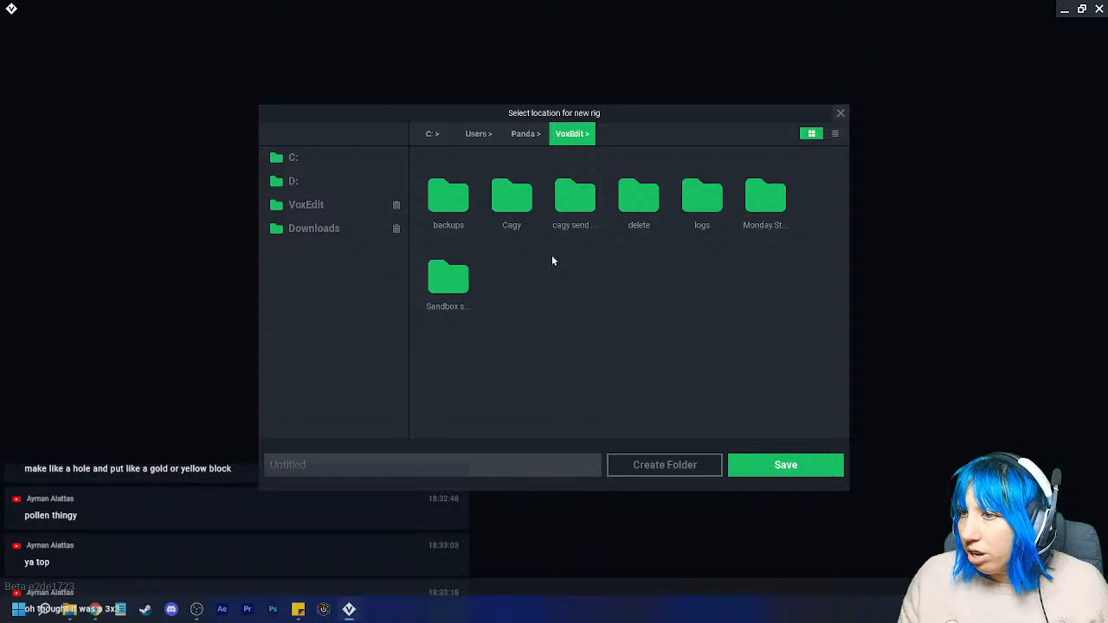
pyautogui.doubleClick(462, 279)
pyautogui.click(567, 136)
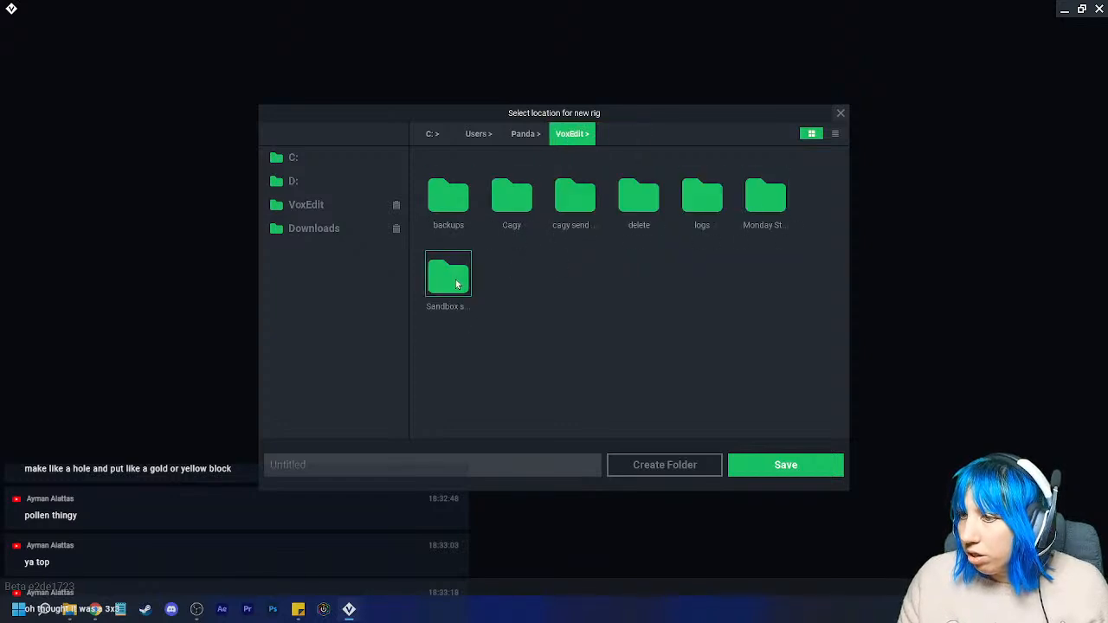
pyautogui.click(840, 112)
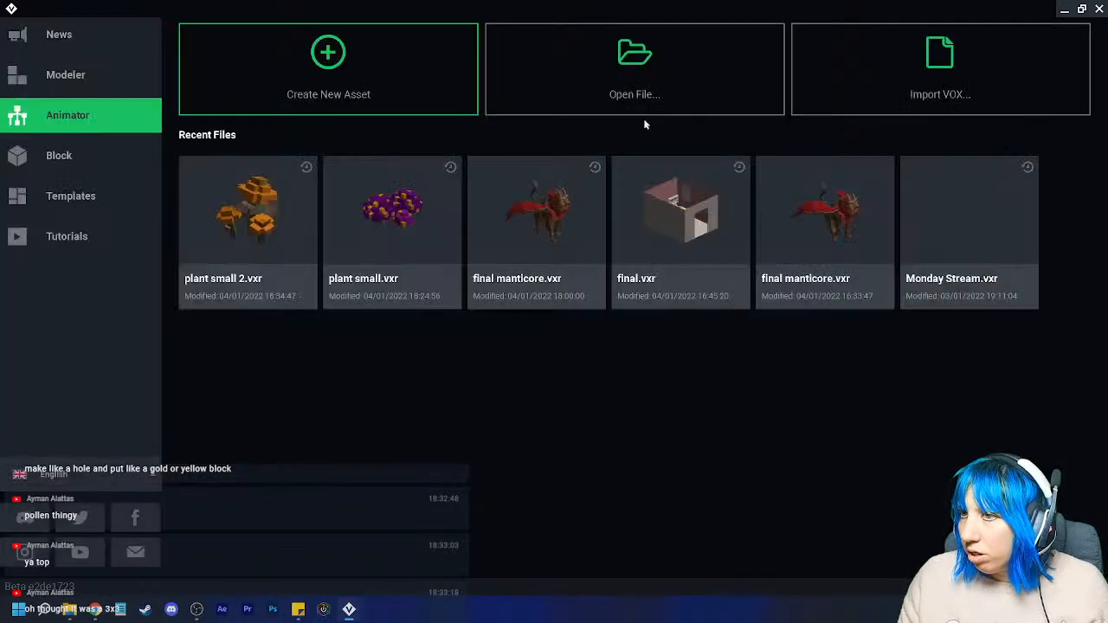
# - Create a new rig asset named "trunk" in the plants folder nested inside the VoxEdit Sandbox folders
pyautogui.click(409, 82)
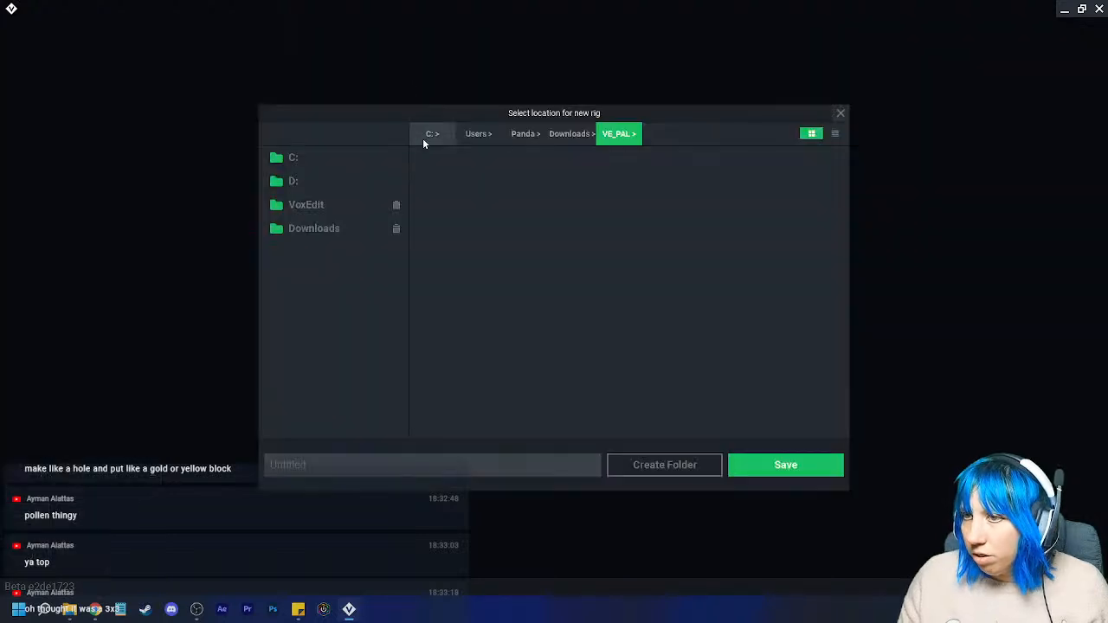
pyautogui.click(316, 207)
pyautogui.doubleClick(440, 290)
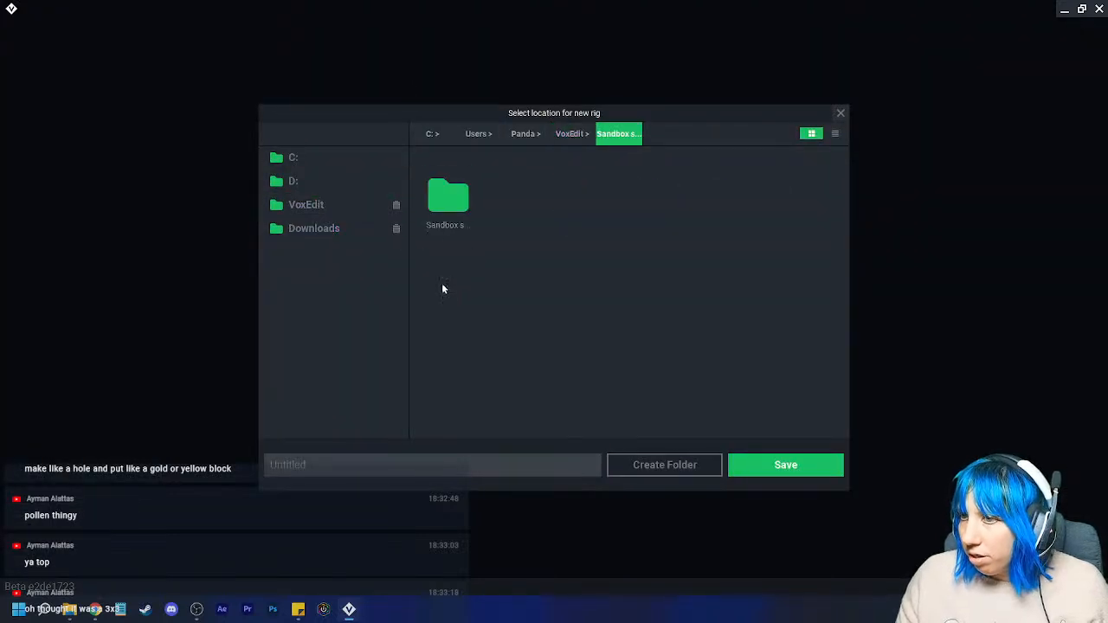
pyautogui.doubleClick(445, 212)
pyautogui.doubleClick(511, 277)
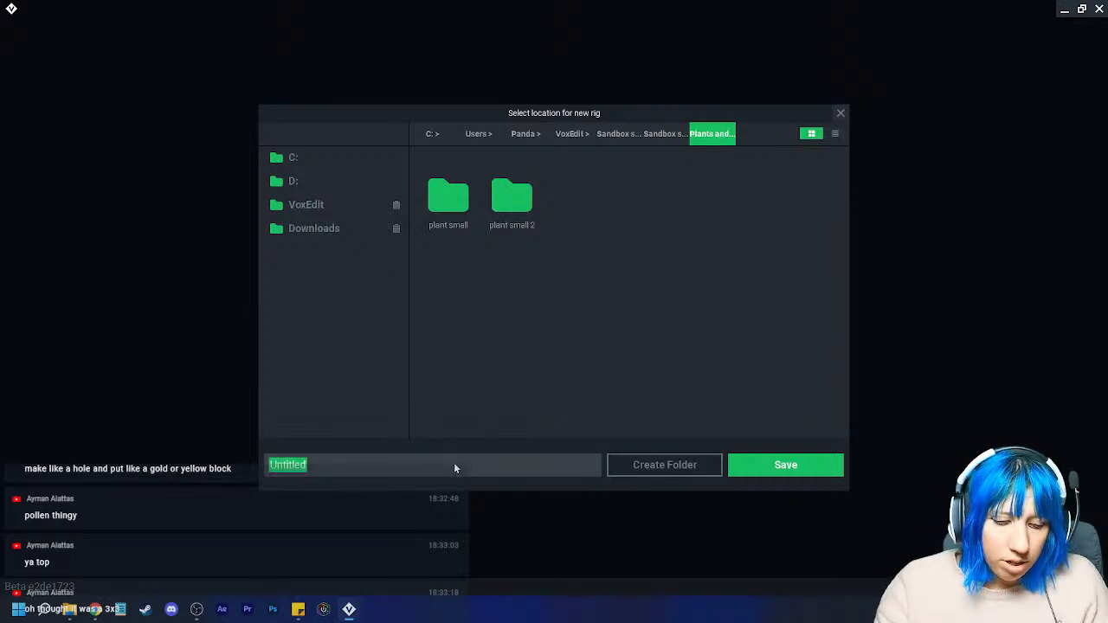
pyautogui.write('trunk')
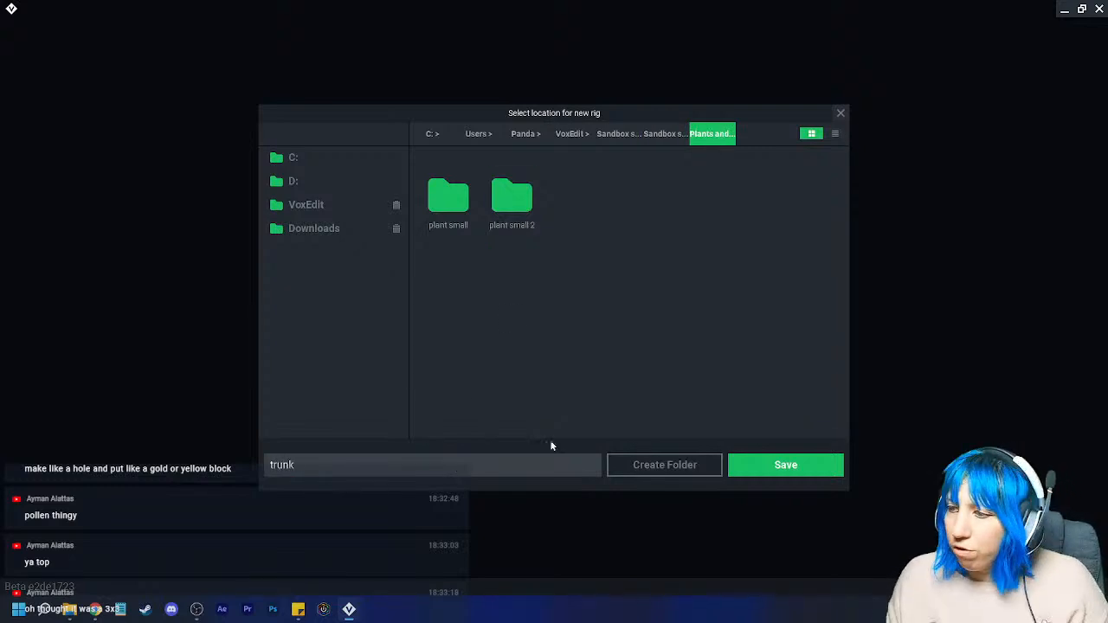
pyautogui.click(782, 467)
# - Create a child node named "control node" under the Root of the trunk skeleton
pyautogui.rightClick(34, 82)
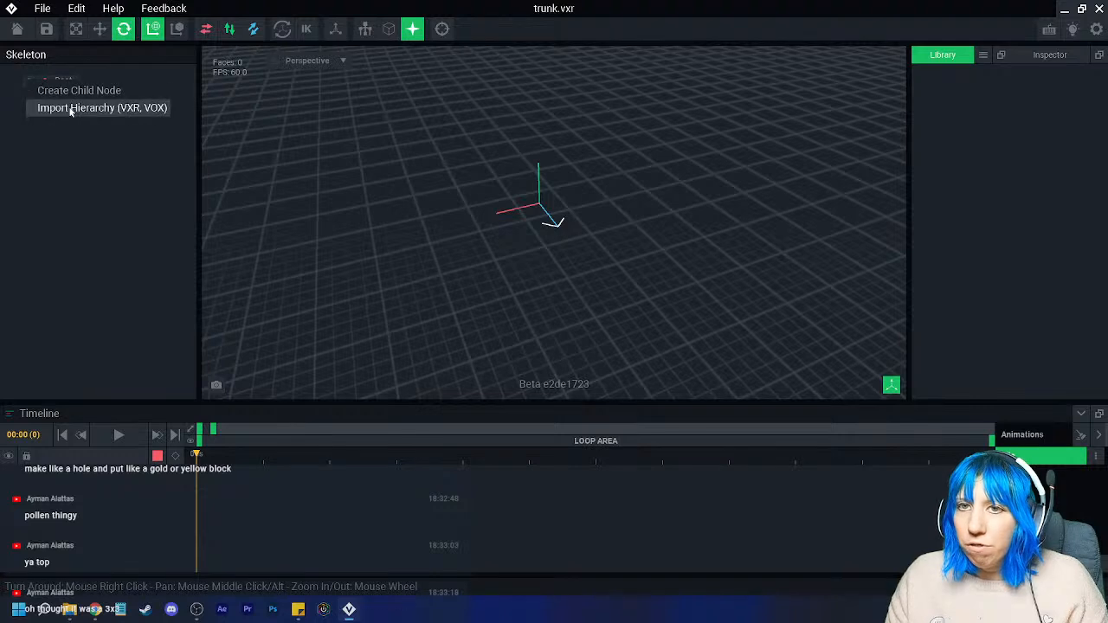
pyautogui.click(73, 94)
pyautogui.write('contr')
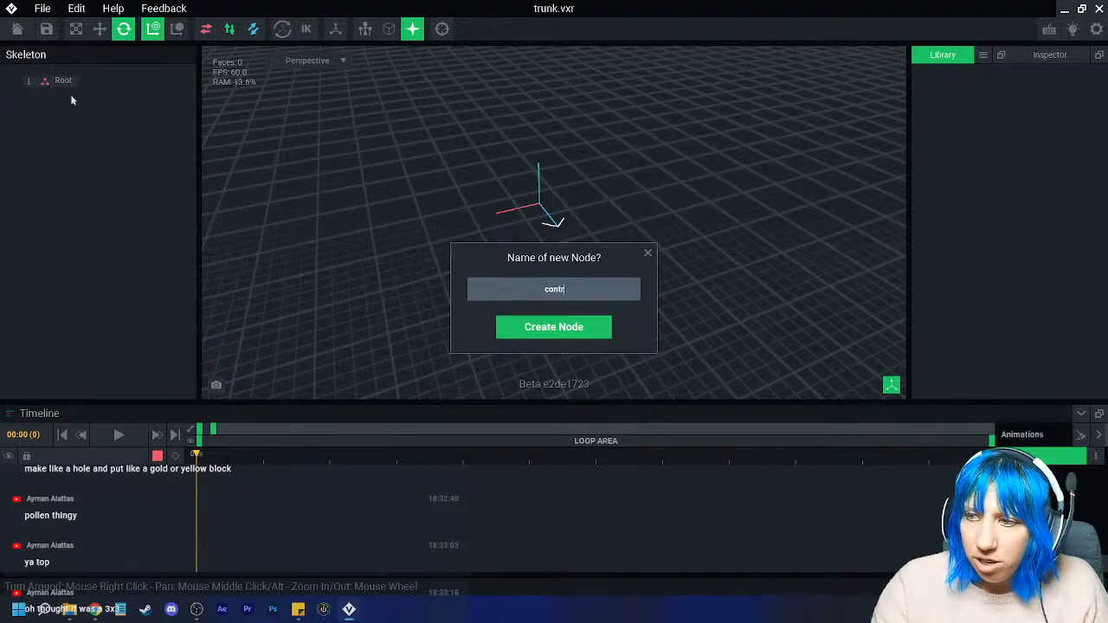
pyautogui.write('ol node')
pyautogui.press('Return')
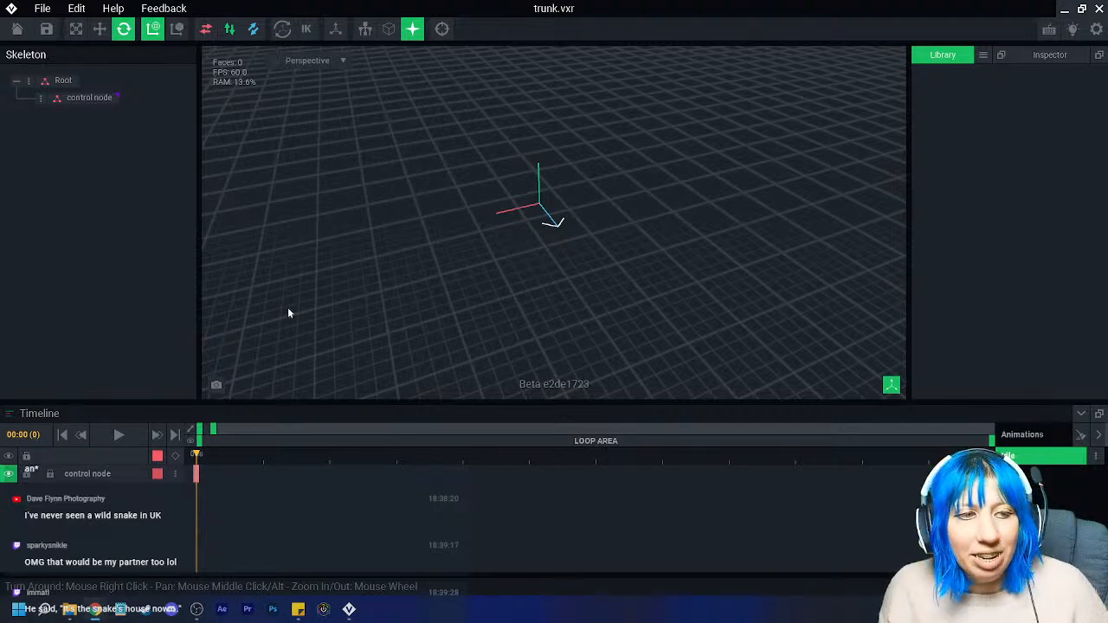
# - Create a new voxel model named "trunk" in the trunk rig's library
pyautogui.moveTo(691, 293); pyautogui.dragTo(503, 286, button='right')
pyautogui.click(983, 55)
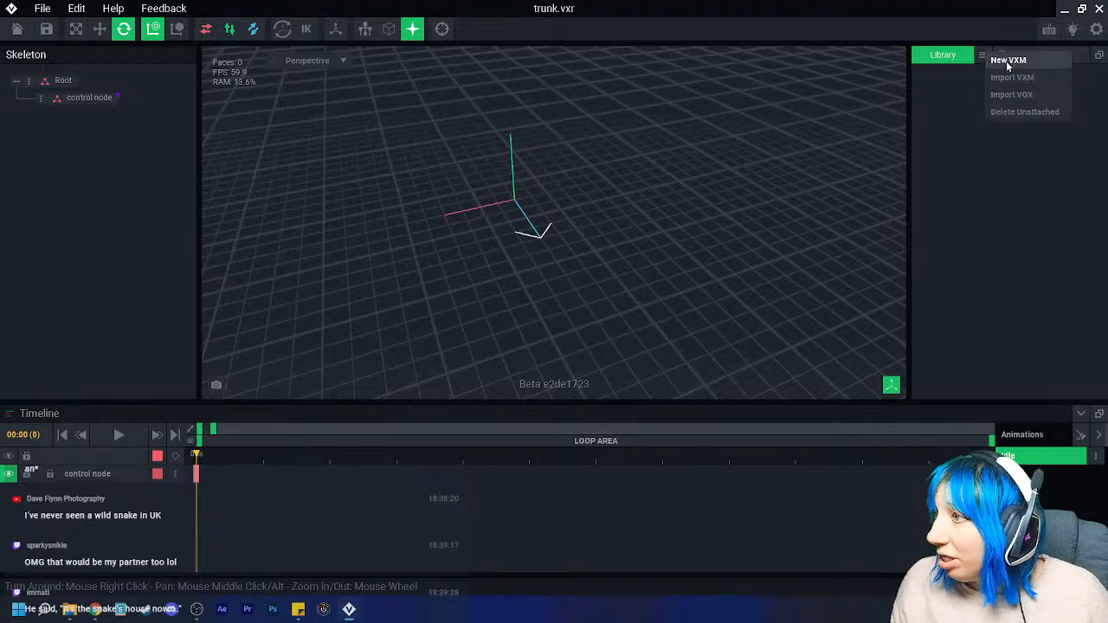
pyautogui.click(1009, 59)
pyautogui.write('trunk')
pyautogui.press('Return')
# - Load the colour palette PNG from the Downloads folder into the trunk model
pyautogui.click(1080, 339)
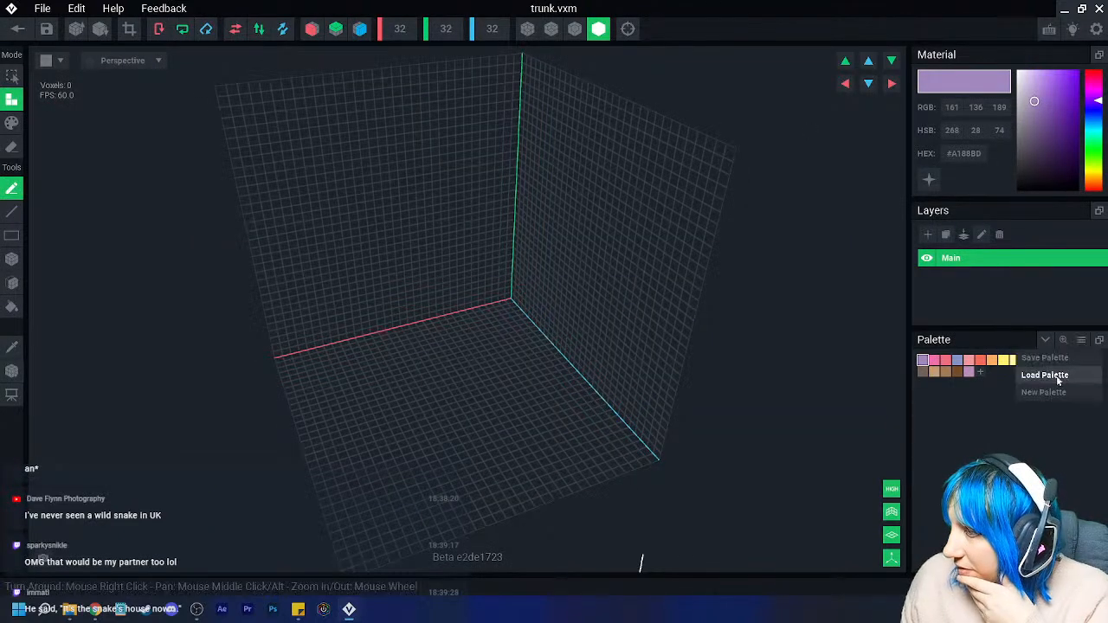
pyautogui.click(1080, 373)
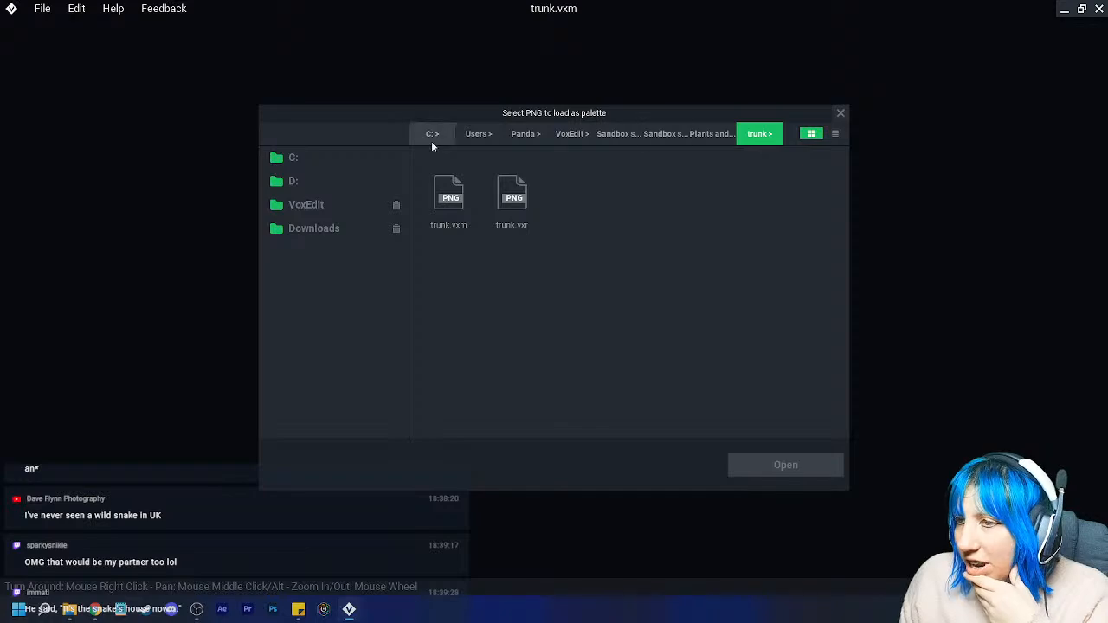
pyautogui.click(330, 228)
pyautogui.doubleClick(568, 201)
pyautogui.click(574, 199)
pyautogui.click(785, 465)
# - Turn on X and Z mirroring for the trunk model and choose the dark brown colour #54382A
pyautogui.moveTo(693, 406); pyautogui.dragTo(581, 309, button='right')
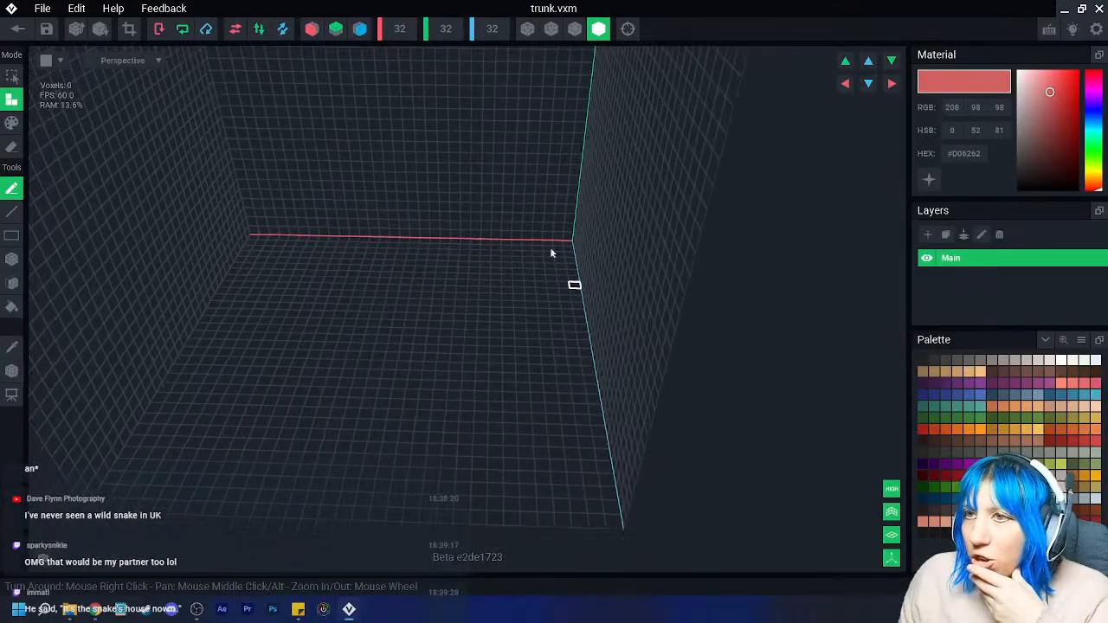
pyautogui.click(311, 29)
pyautogui.click(359, 28)
pyautogui.moveTo(371, 128); pyautogui.dragTo(479, 235, button='right')
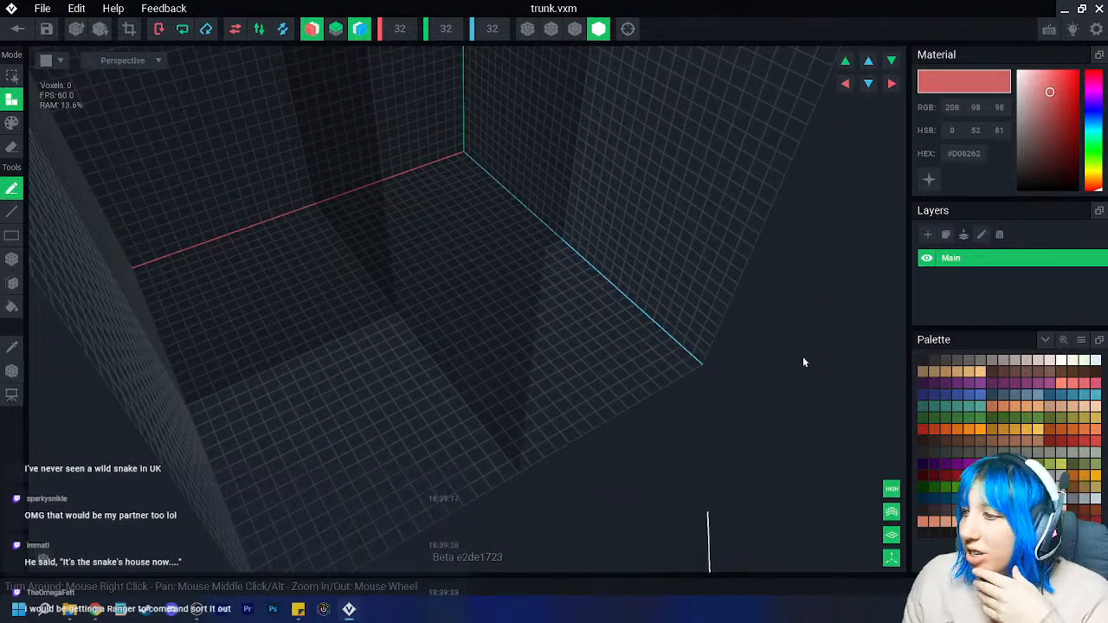
pyautogui.click(957, 441)
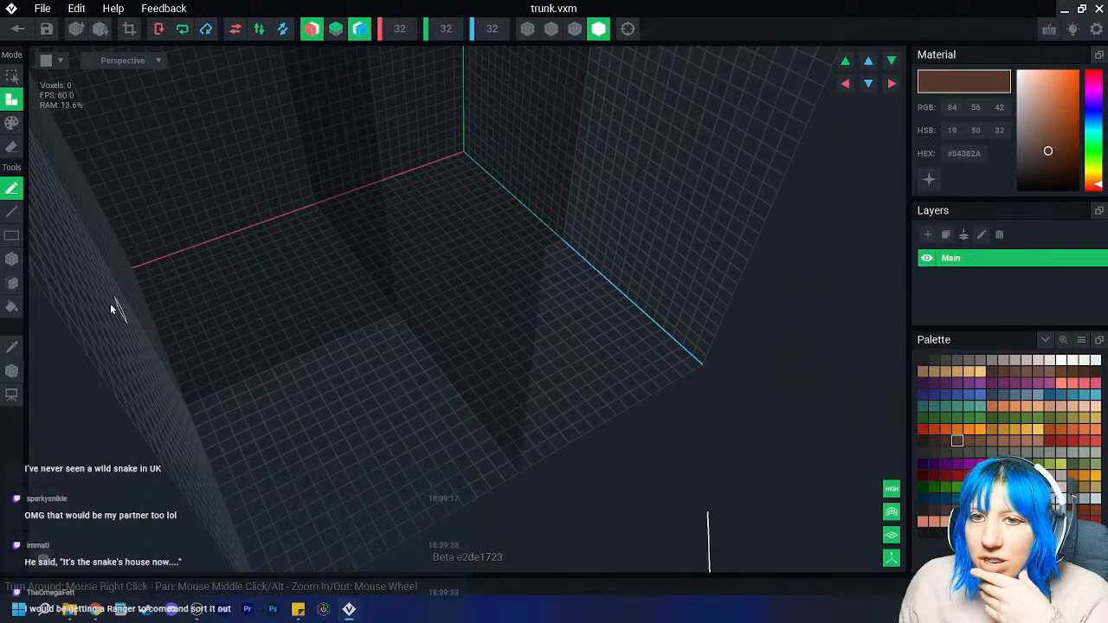
pyautogui.click(12, 259)
pyautogui.moveTo(364, 344)
pyautogui.mouseDown()
pyautogui.moveTo(345, 433)
pyautogui.moveTo(324, 469)
pyautogui.moveTo(333, 454)
pyautogui.mouseUp()
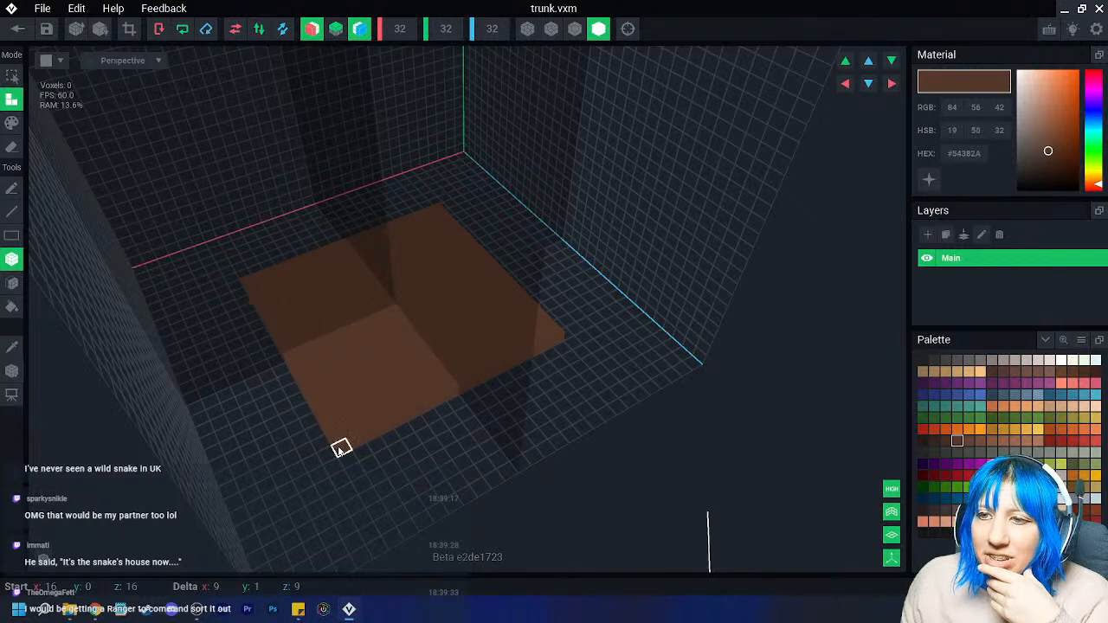
pyautogui.click(12, 188)
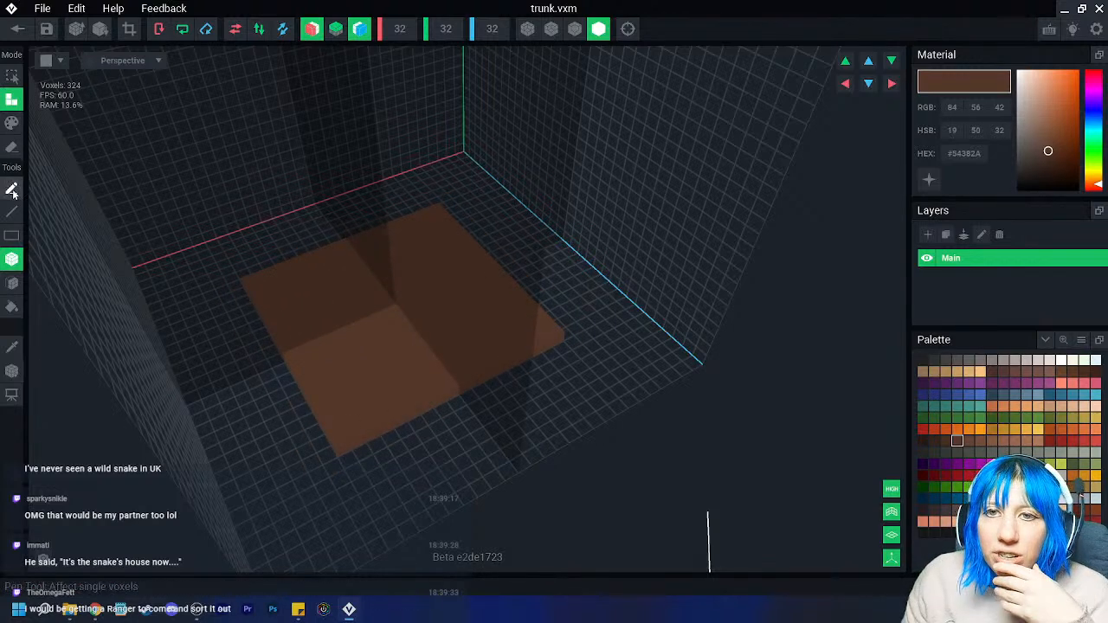
pyautogui.hotkey('ctrl', 'z')
# - Draw a rounded dark brown trunk outline on the volume's floor with the mirrored Pen tool
pyautogui.moveTo(310, 224)
pyautogui.mouseDown()
pyautogui.moveTo(247, 349)
pyautogui.moveTo(264, 393)
pyautogui.mouseUp()
pyautogui.moveTo(280, 436); pyautogui.dragTo(275, 410, button='right')
pyautogui.moveTo(275, 410)
pyautogui.mouseDown()
pyautogui.moveTo(415, 511)
pyautogui.moveTo(485, 515)
pyautogui.mouseUp()
# - Fill the inside of the rounded trunk outline with mirrored boxes, including the narrow gaps at the sides
pyautogui.click(14, 257)
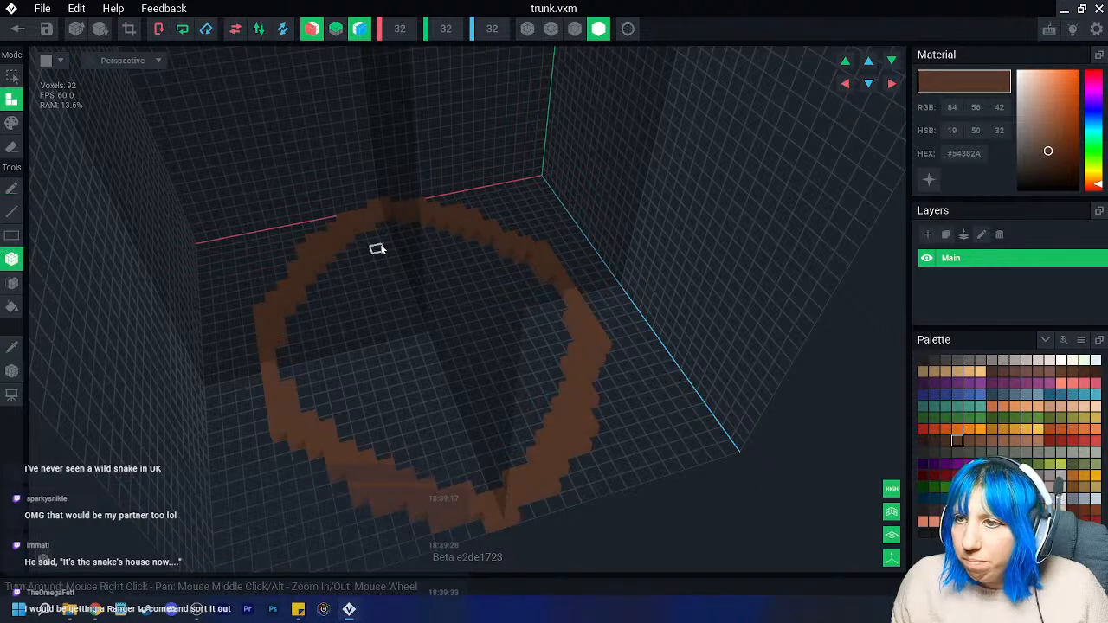
pyautogui.moveTo(390, 223); pyautogui.dragTo(478, 405)
pyautogui.moveTo(371, 252); pyautogui.dragTo(323, 413)
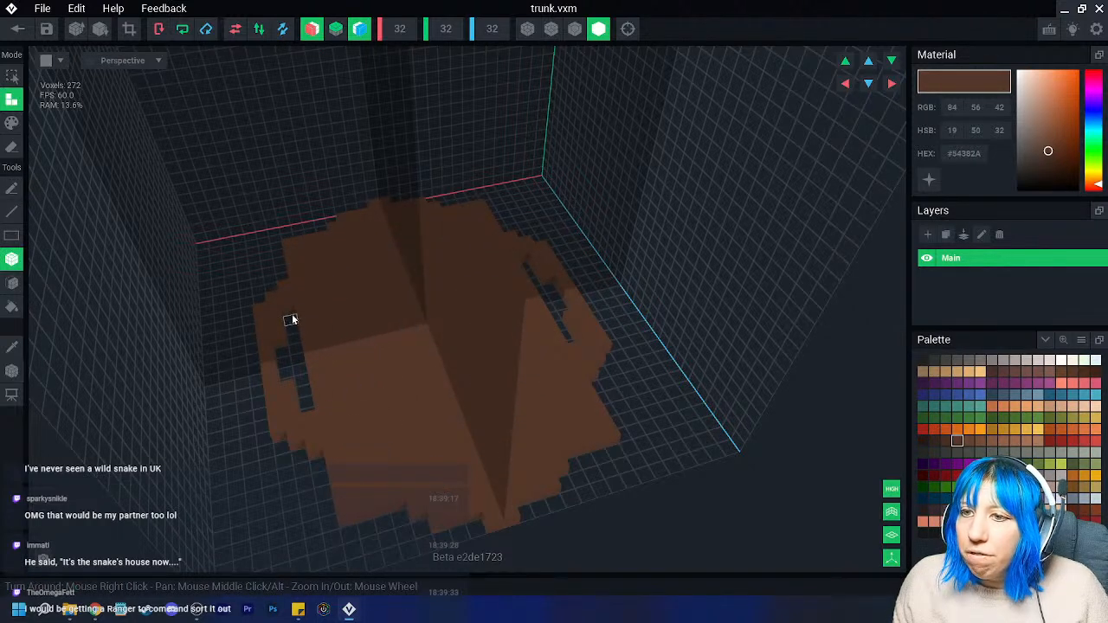
pyautogui.moveTo(292, 320); pyautogui.dragTo(304, 404)
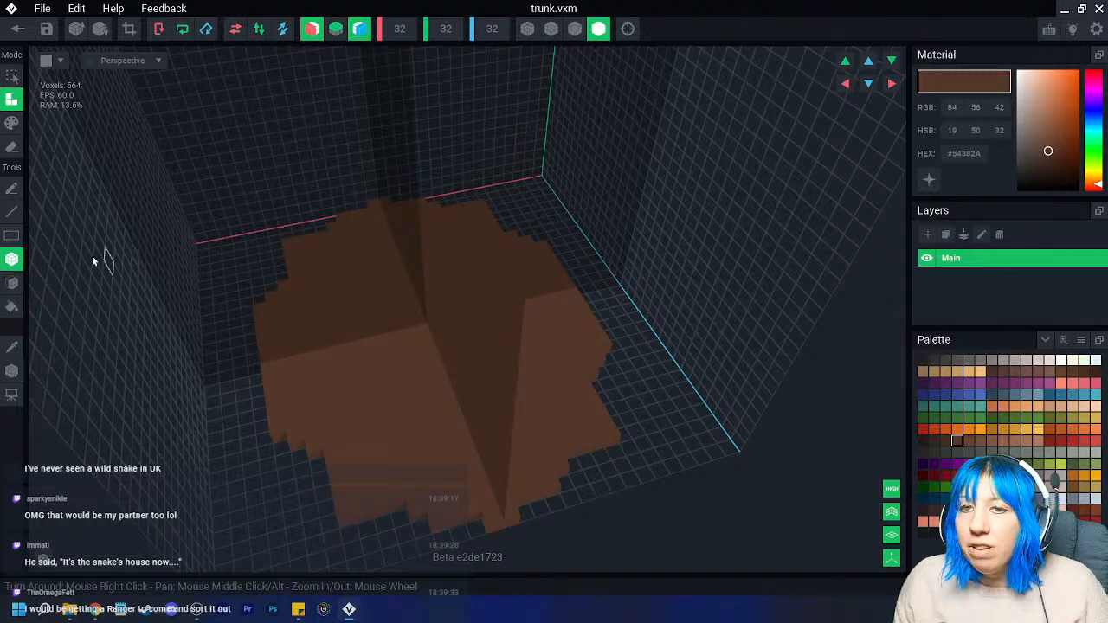
# - Erase the protruding corner voxels around the edge of the filled trunk base to round it off
pyautogui.moveTo(350, 438); pyautogui.dragTo(325, 405, button='right')
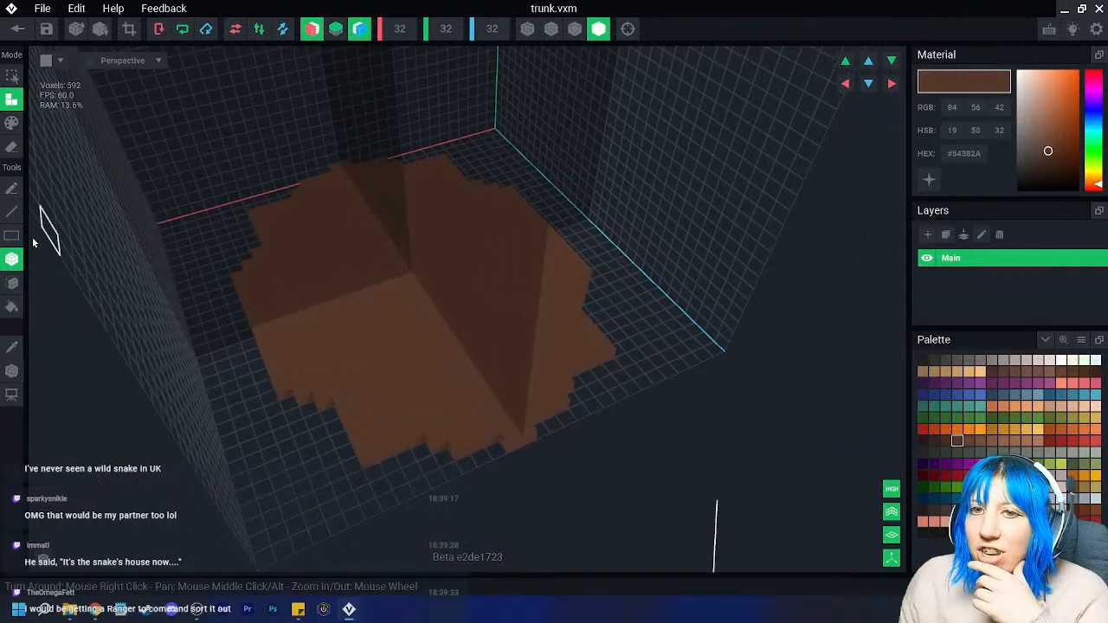
pyautogui.click(12, 147)
pyautogui.click(12, 187)
pyautogui.moveTo(366, 449); pyautogui.dragTo(379, 441)
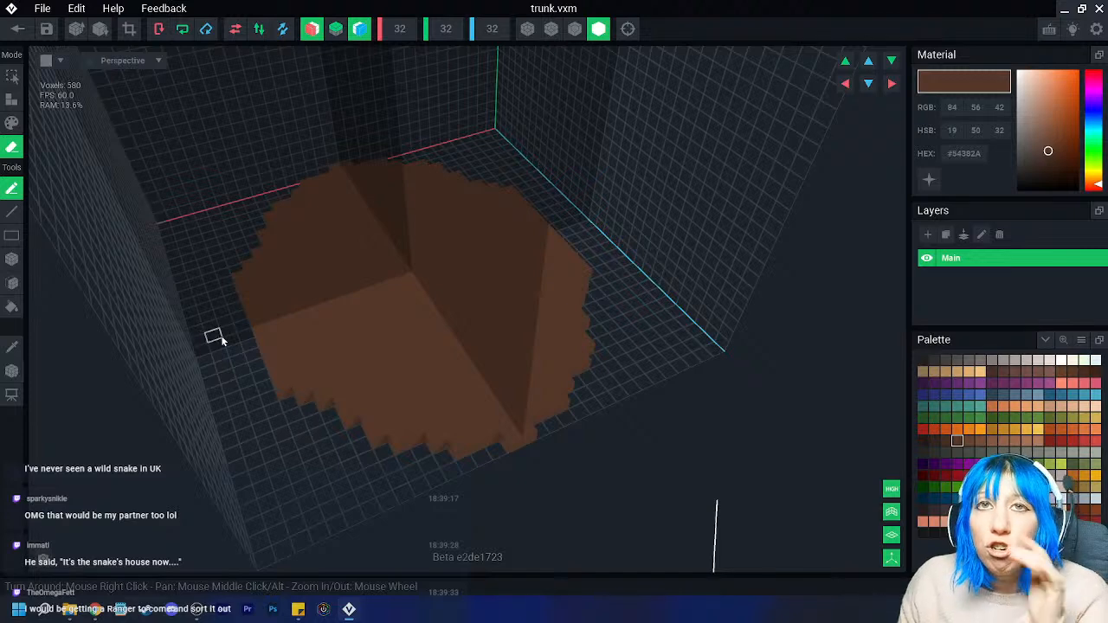
# - Extrude the whole face of the trunk base upward into a solid column with the Face tool
pyautogui.click(13, 282)
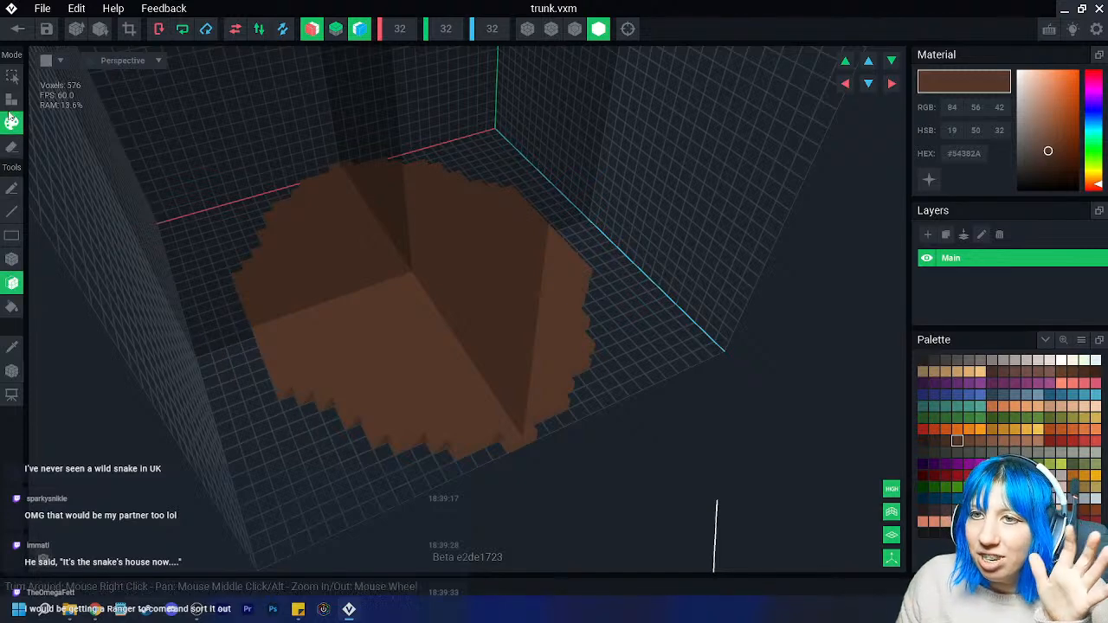
pyautogui.click(13, 99)
pyautogui.moveTo(324, 265); pyautogui.dragTo(363, 158)
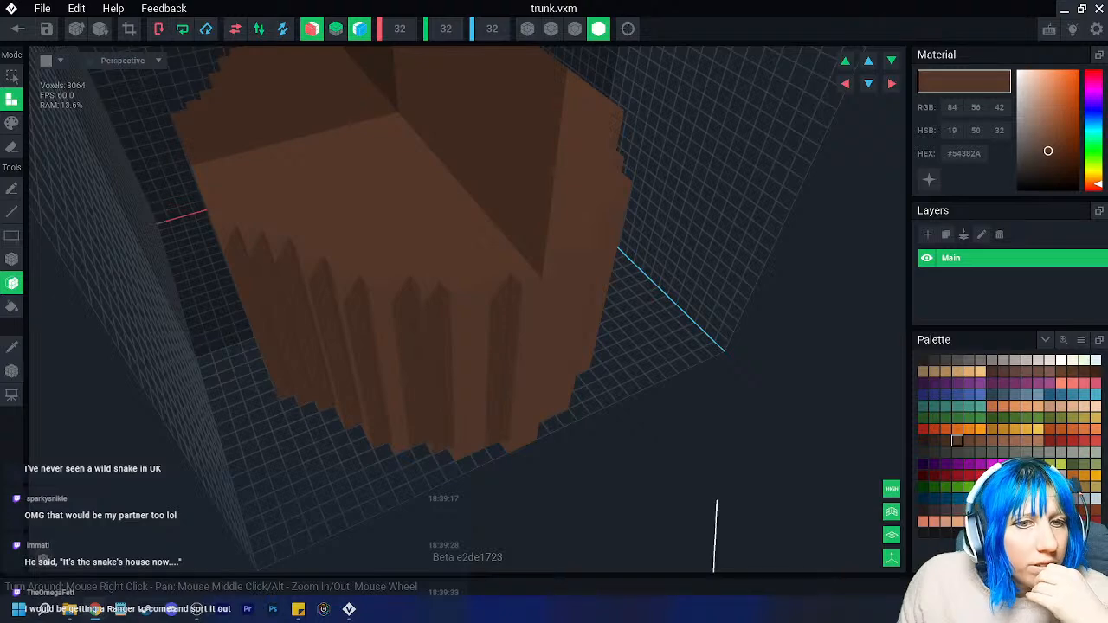
# - Switch to the browser, look through the green snake image results, and close the browser window
pyautogui.moveTo(0, 147); pyautogui.dragTo(9, 50)
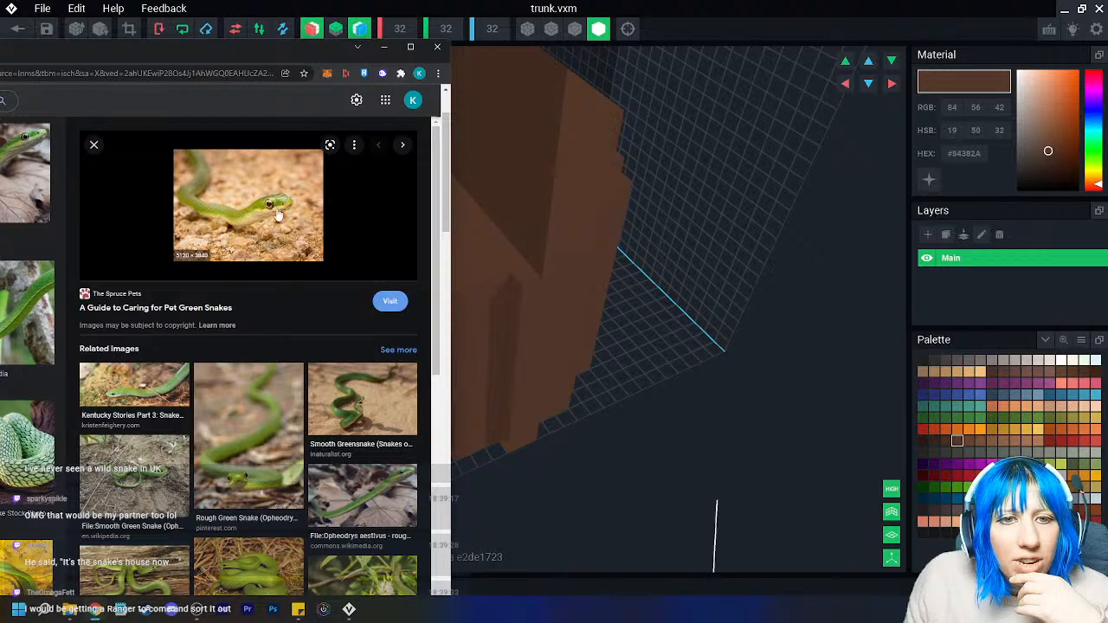
pyautogui.scroll(-3, 28, 355)
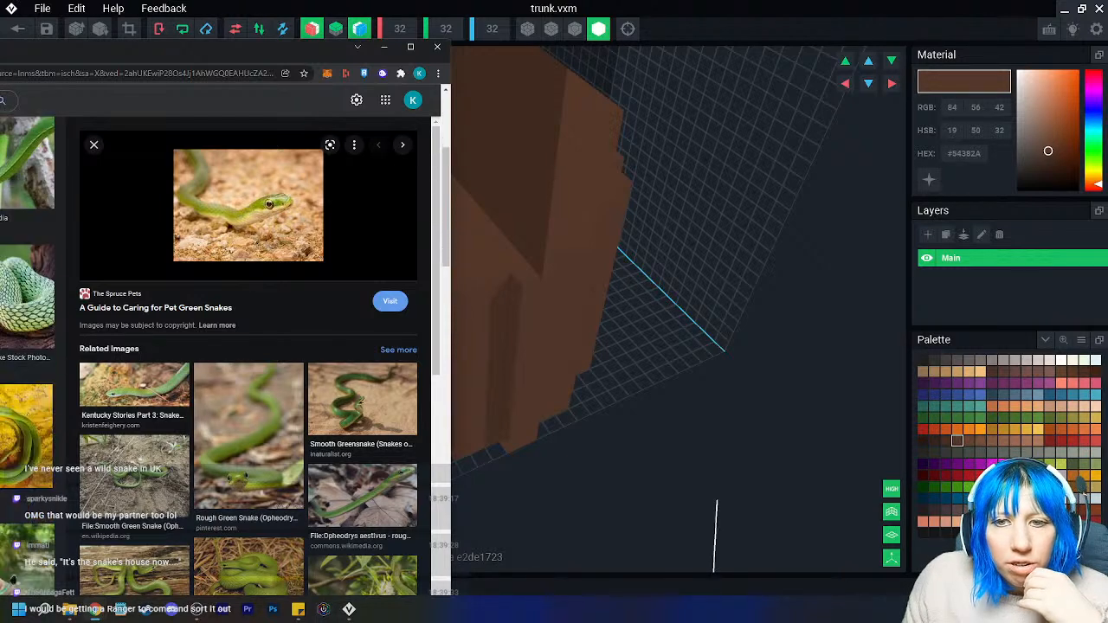
pyautogui.scroll(1, 307, 372)
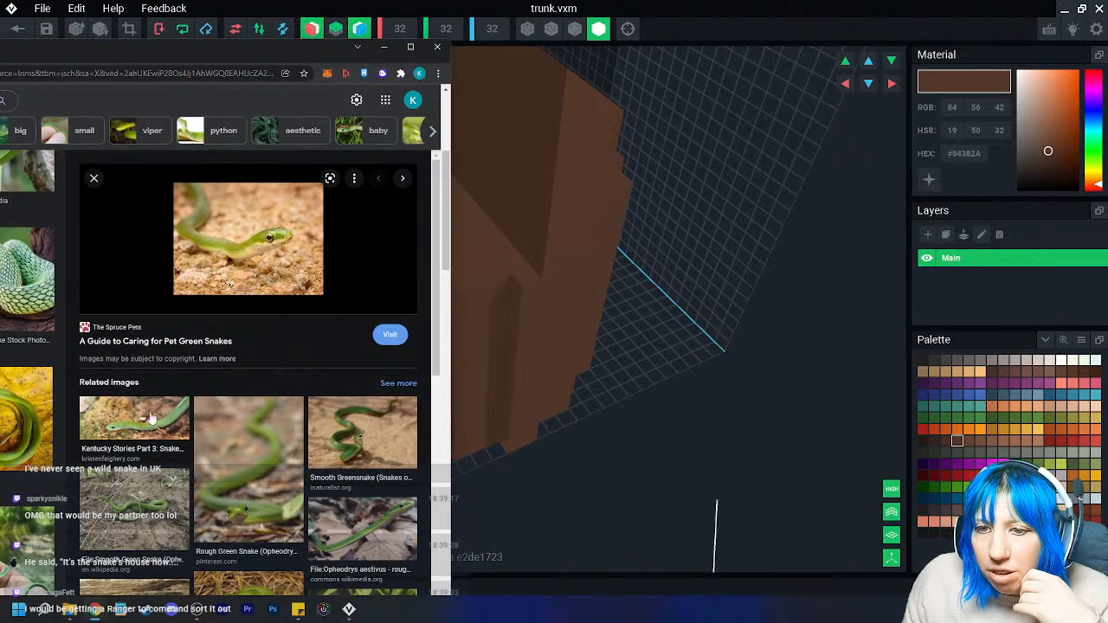
pyautogui.scroll(-2, 150, 408)
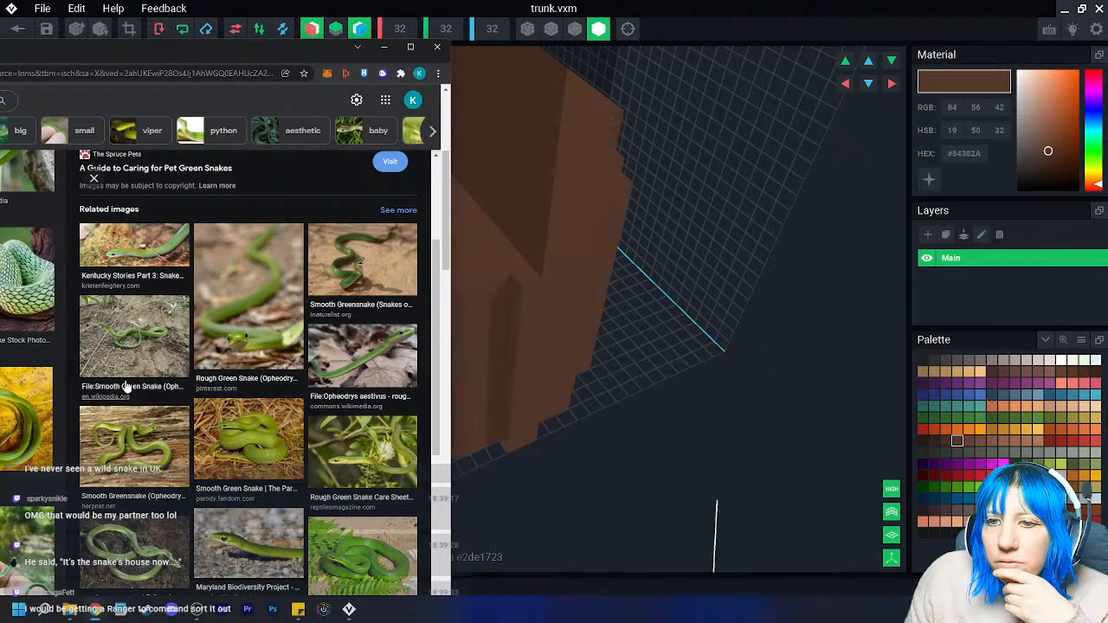
pyautogui.scroll(-3, 127, 387)
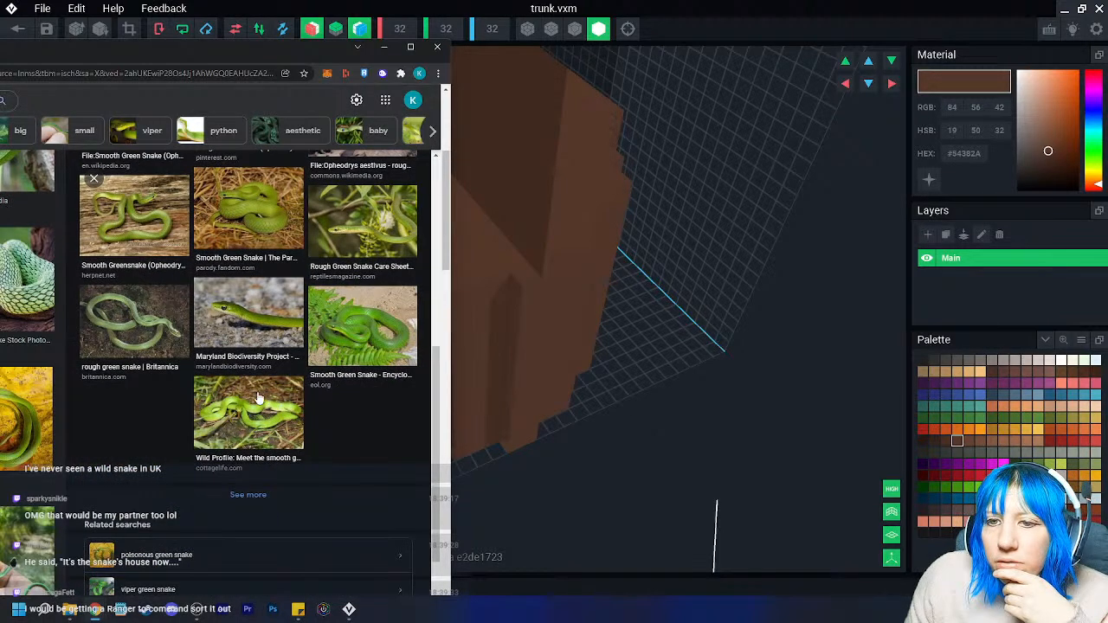
pyautogui.scroll(6, 260, 396)
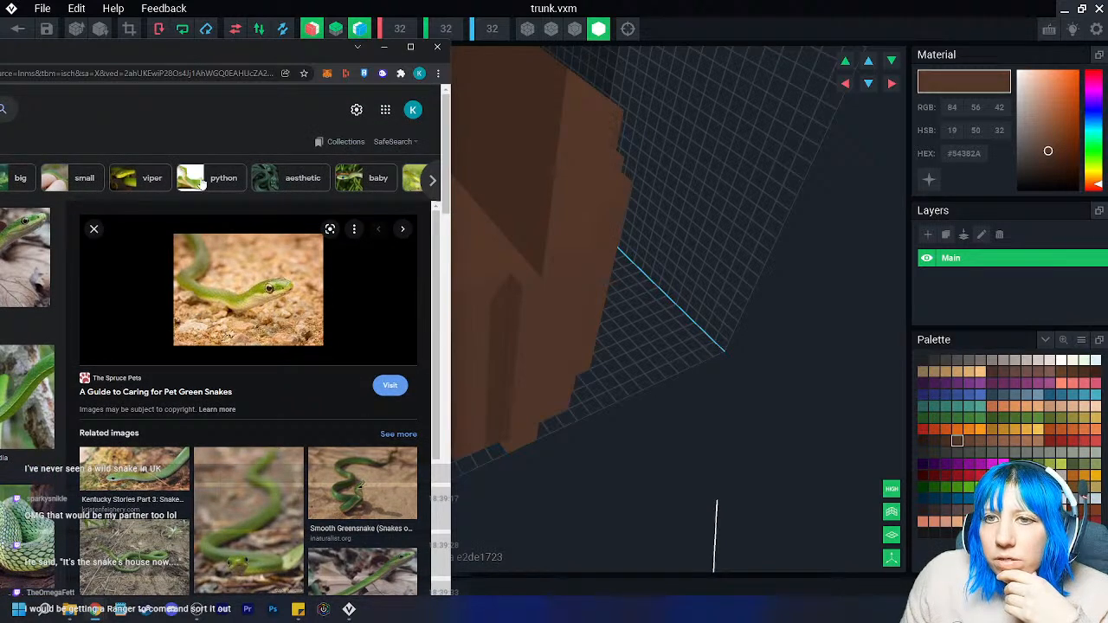
pyautogui.click(433, 182)
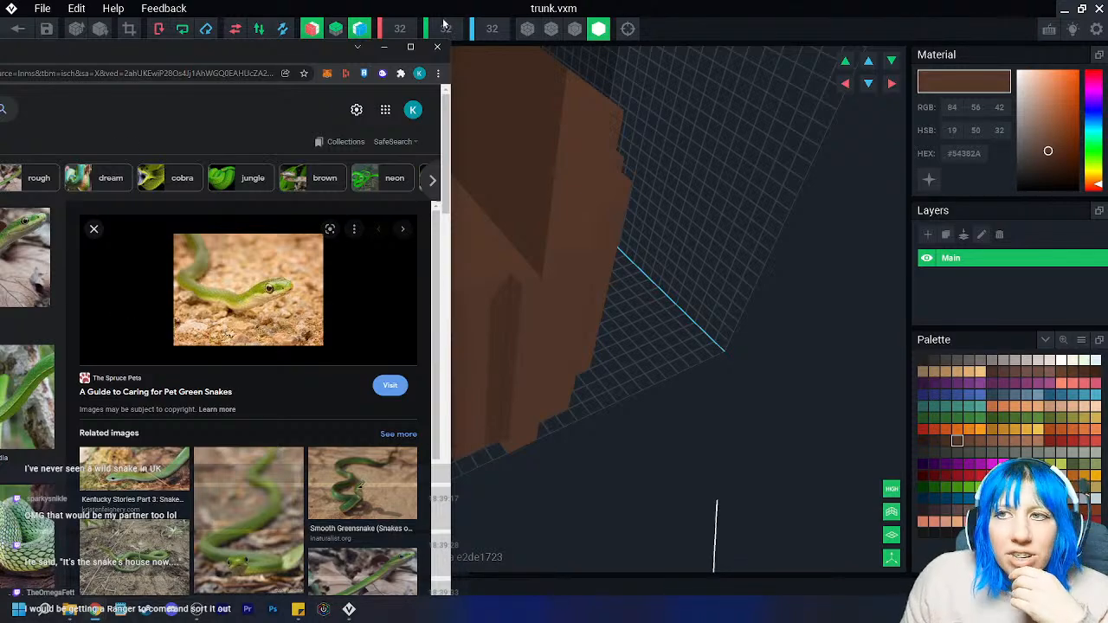
pyautogui.click(440, 47)
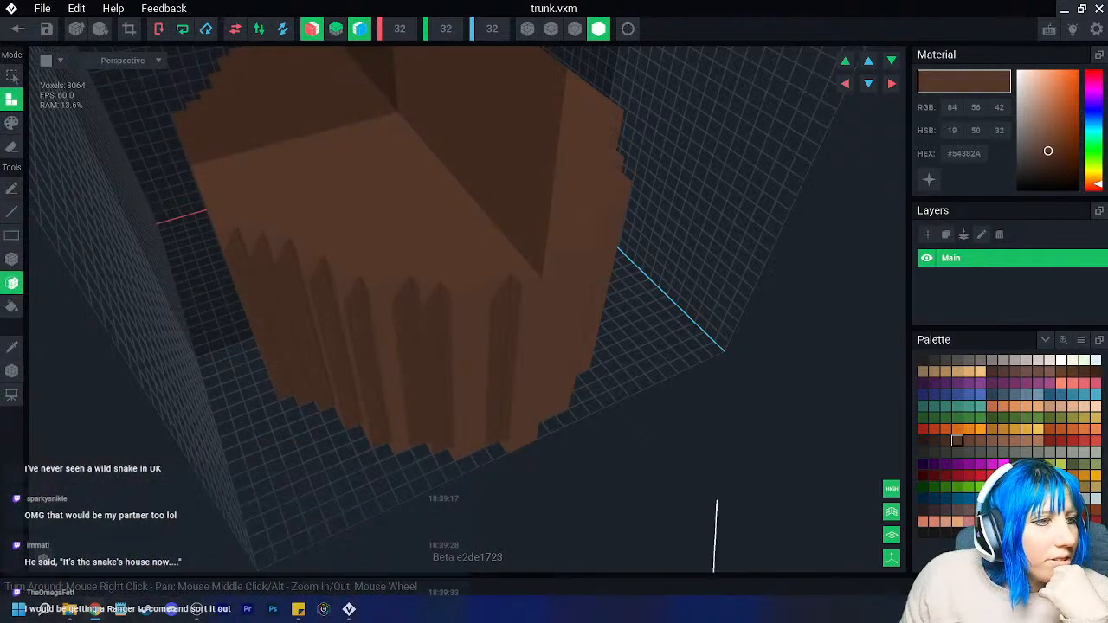
# - Extrude the trunk column's top face further upward to a total height of 30 voxels
pyautogui.moveTo(345, 320); pyautogui.dragTo(359, 286, button='right')
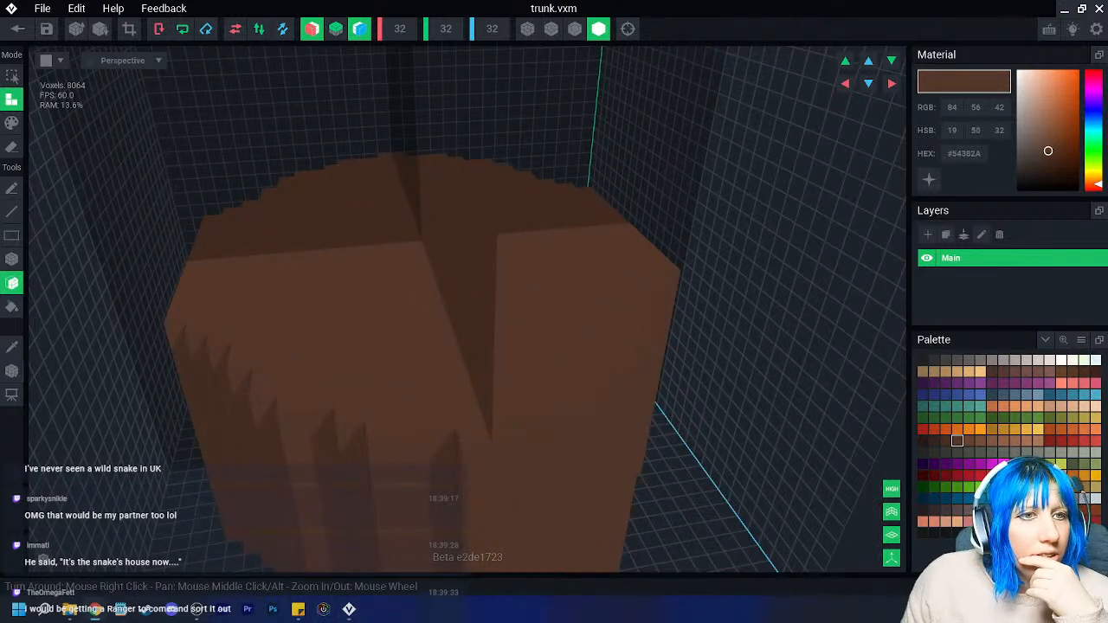
pyautogui.moveTo(299, 241); pyautogui.dragTo(211, 227, button='right')
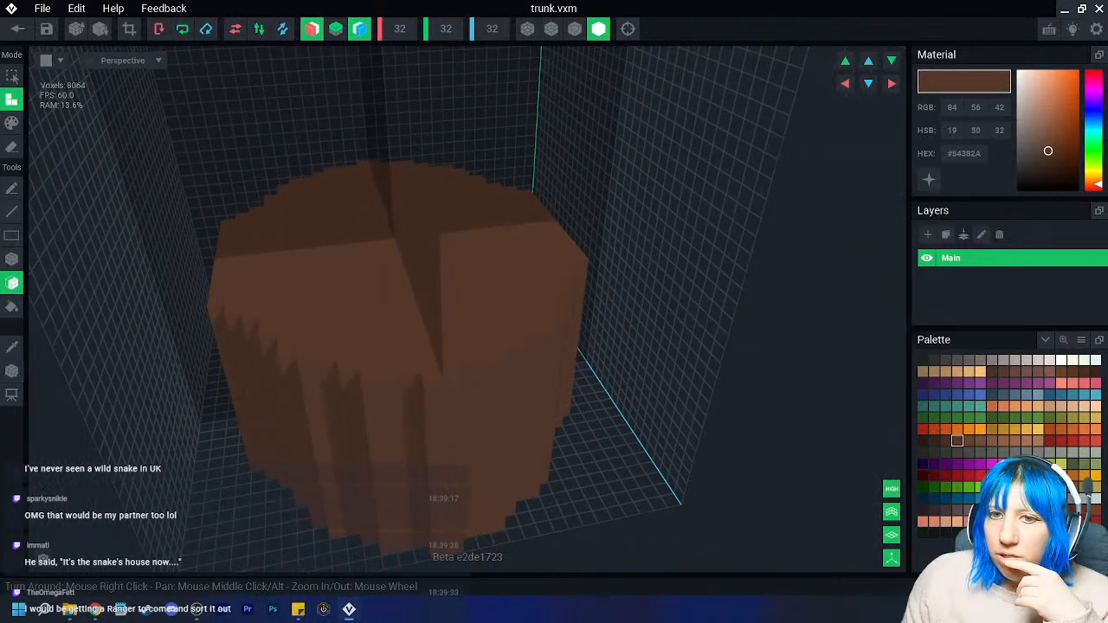
pyautogui.moveTo(346, 226); pyautogui.dragTo(350, 130)
pyautogui.moveTo(332, 301); pyautogui.dragTo(376, 121)
pyautogui.moveTo(376, 122); pyautogui.dragTo(333, 286, button='right')
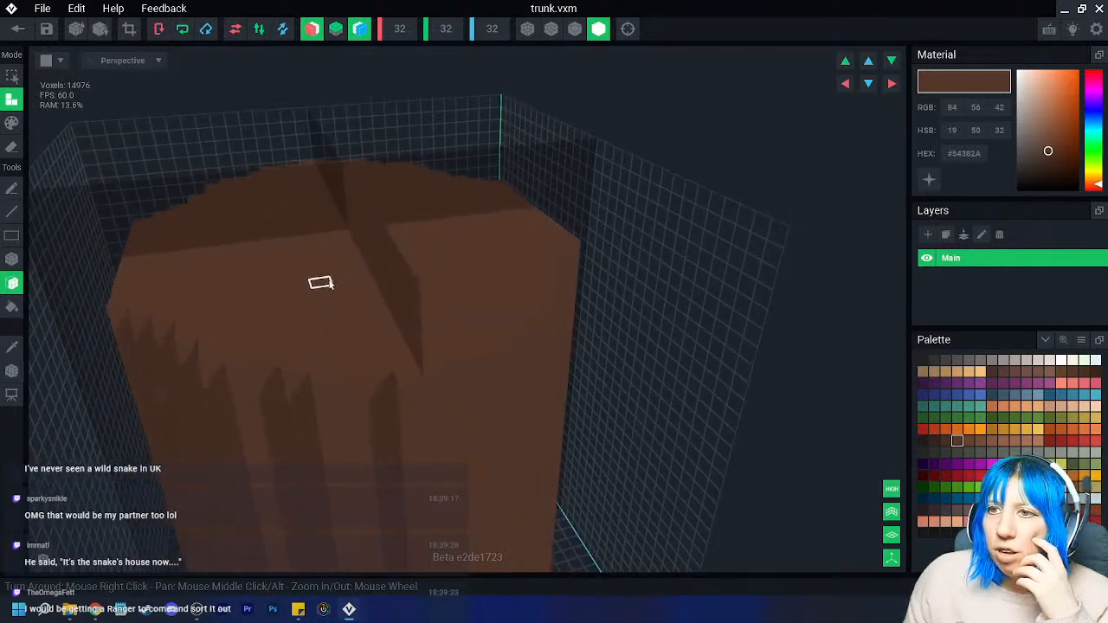
pyautogui.moveTo(253, 275); pyautogui.dragTo(326, 269, button='right')
pyautogui.moveTo(327, 269); pyautogui.dragTo(312, 225)
# - Save the trunk model and return to the rig
pyautogui.moveTo(312, 225); pyautogui.dragTo(409, 200, button='right')
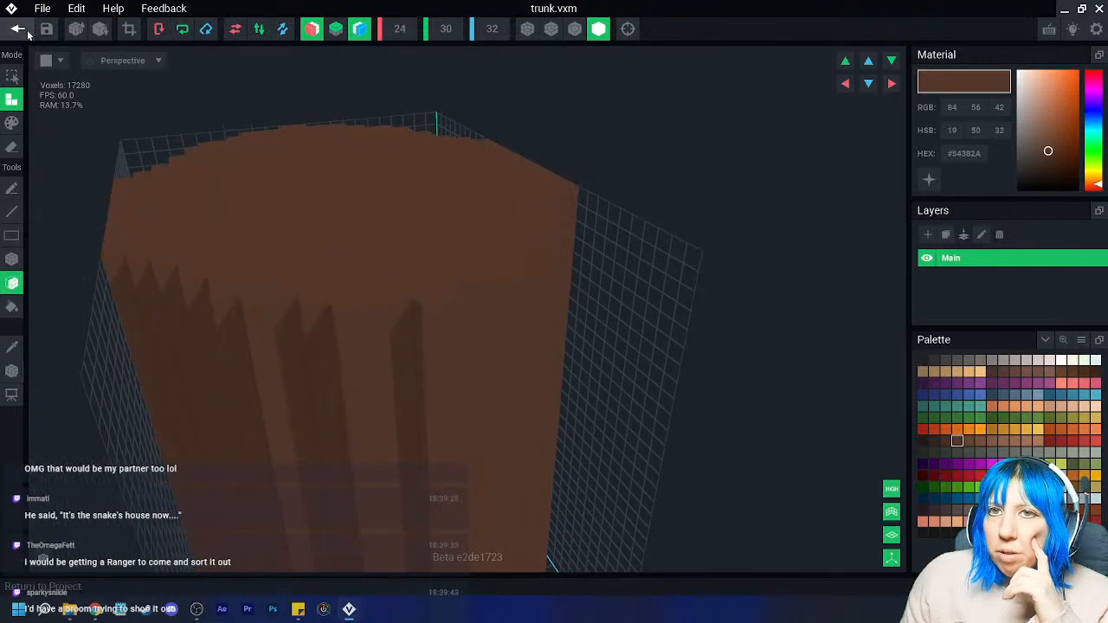
pyautogui.hotkey('alt', 'F4')
pyautogui.click(403, 222)
# - Create a child node named "trunk" under the control node and attach the trunk model to it
pyautogui.rightClick(69, 97)
pyautogui.click(74, 126)
pyautogui.write('trunk')
pyautogui.press('Return')
pyautogui.moveTo(964, 117); pyautogui.dragTo(87, 115)
pyautogui.scroll(3, 509, 246)
pyautogui.moveTo(509, 246); pyautogui.dragTo(473, 243, button='right')
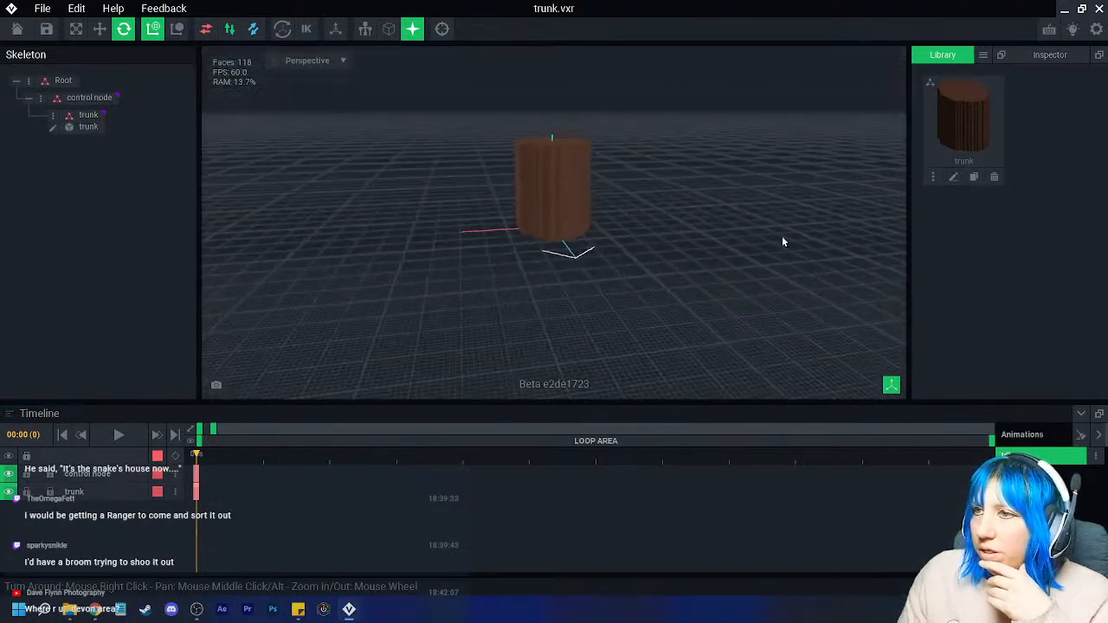
# - Open the trunk model from the library for editing and examine its shape from several sides
pyautogui.click(952, 179)
pyautogui.moveTo(680, 173)
pyautogui.mouseDown(button='right')
pyautogui.moveTo(544, 94)
pyautogui.moveTo(400, 200)
pyautogui.moveTo(401, 238)
pyautogui.moveTo(67, 281)
pyautogui.mouseUp(button='right')
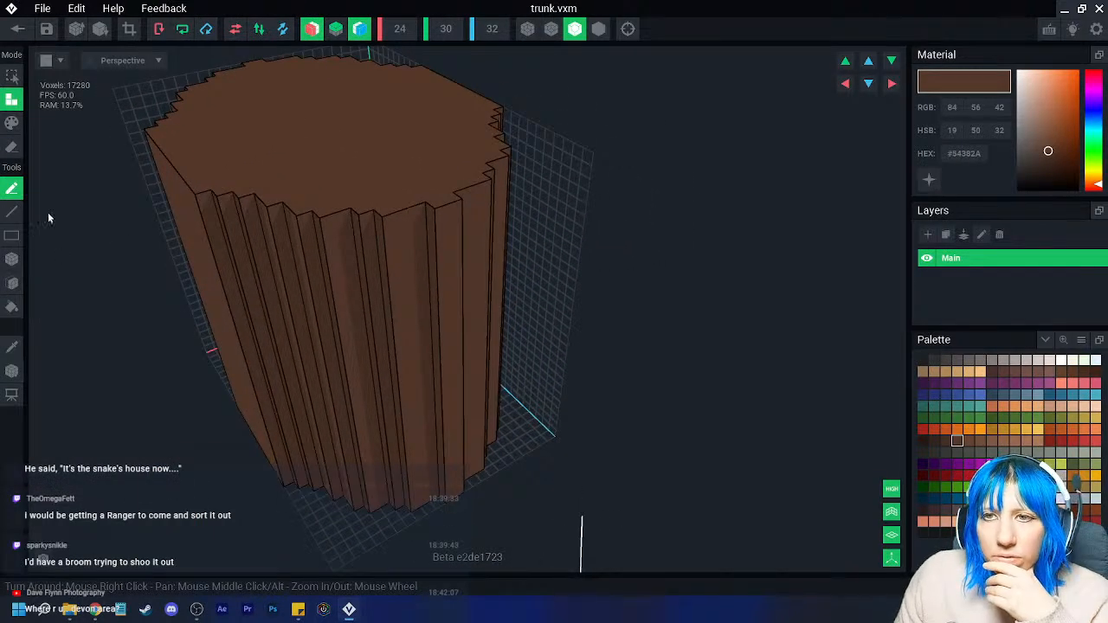
pyautogui.moveTo(280, 225); pyautogui.dragTo(285, 225, button='right')
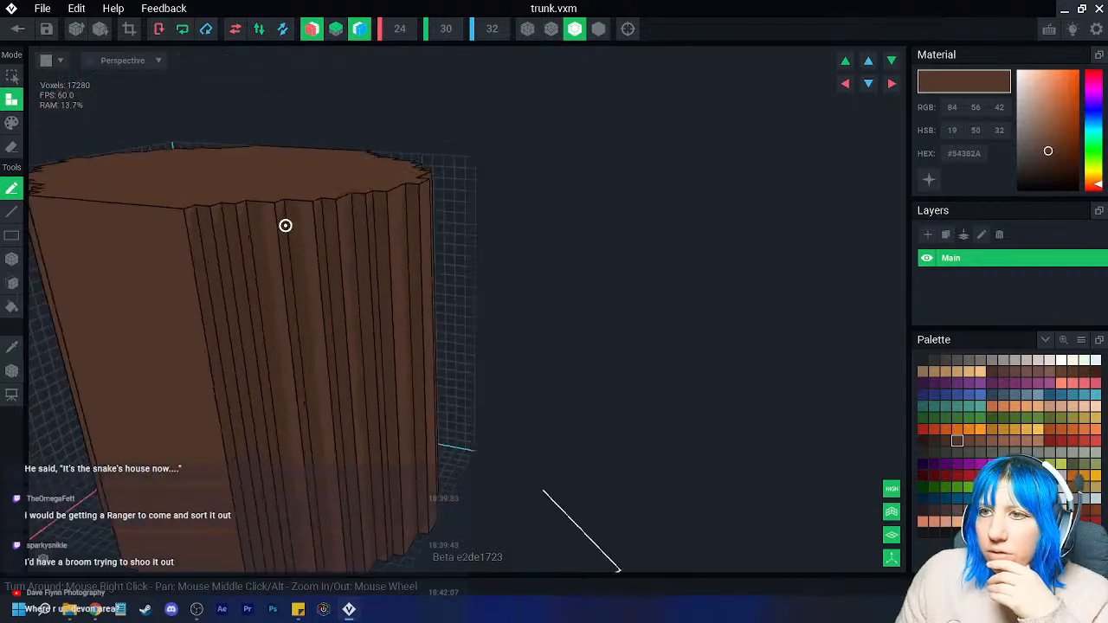
pyautogui.scroll(-5, 285, 225)
# - Erase the entire trunk column with the Face tool and set the volume's X width to 35
pyautogui.click(13, 280)
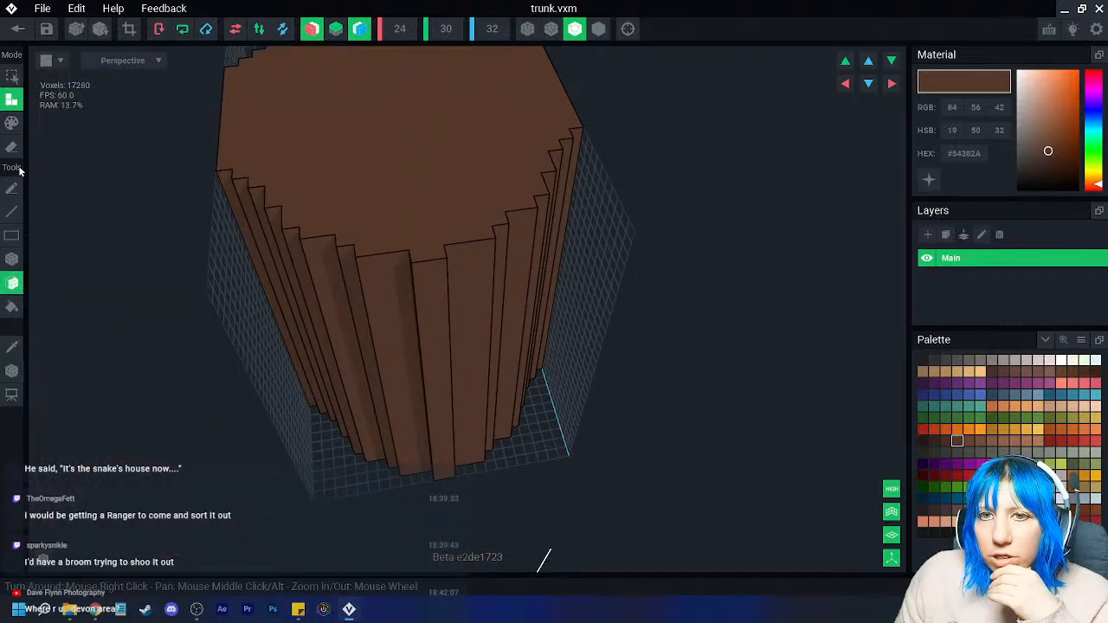
pyautogui.click(12, 147)
pyautogui.moveTo(280, 173); pyautogui.dragTo(404, 301, button='right')
pyautogui.moveTo(405, 300)
pyautogui.mouseDown()
pyautogui.moveTo(433, 384)
pyautogui.moveTo(413, 362)
pyautogui.moveTo(412, 395)
pyautogui.mouseUp()
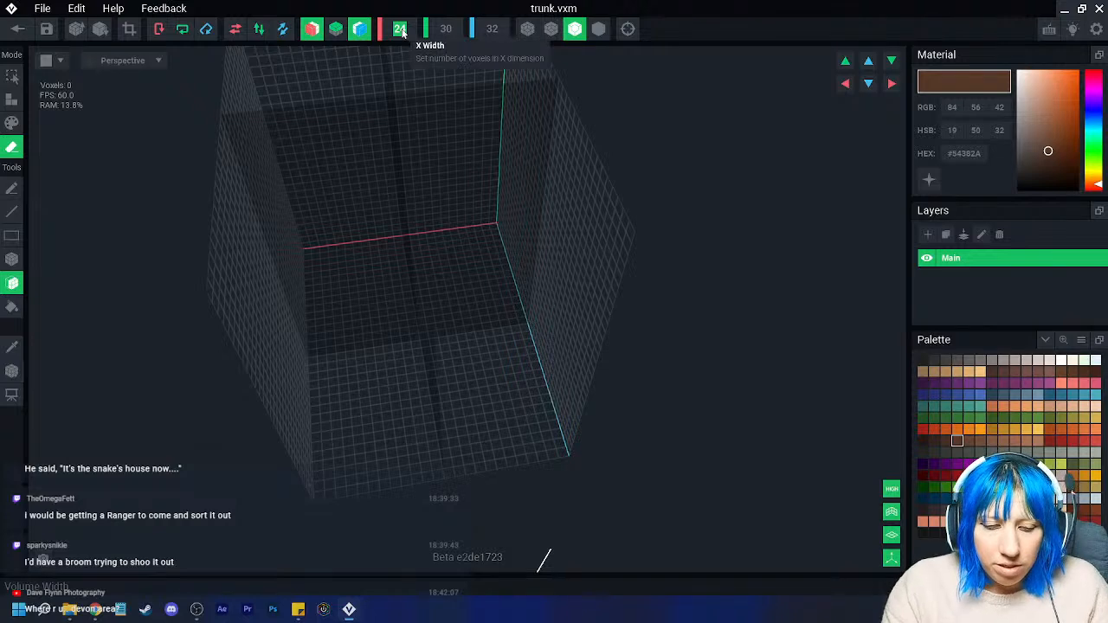
pyautogui.press('Return')
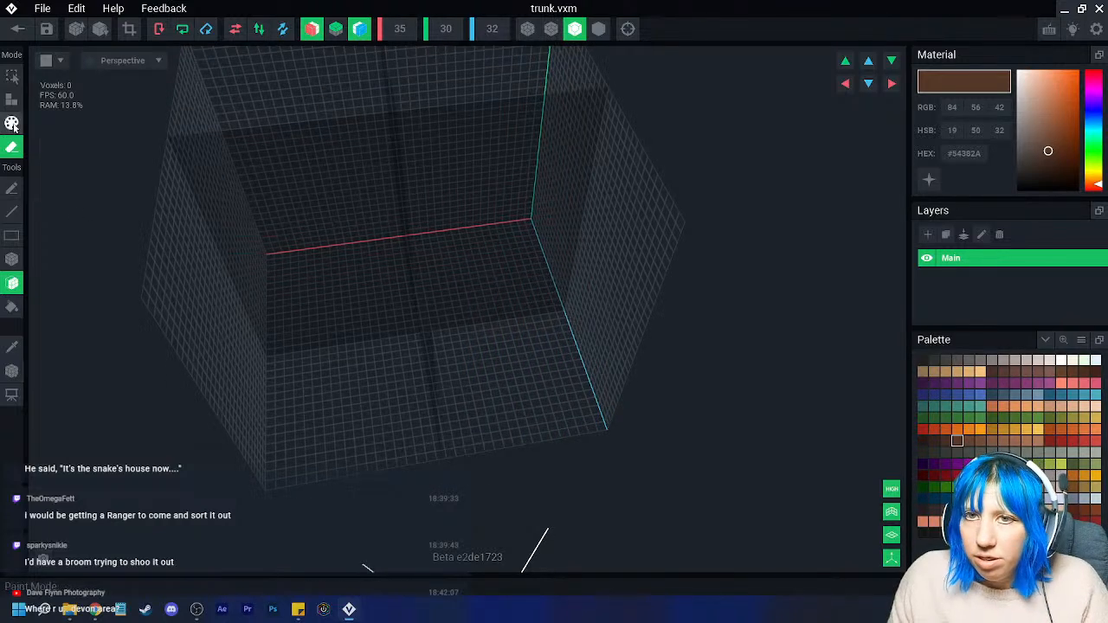
# - Draw a wider rounded trunk outline on the floor with the mirrored Pen tool and add extra voxels along it
pyautogui.click(12, 188)
pyautogui.click(12, 100)
pyautogui.moveTo(86, 186)
pyautogui.mouseDown(button='right')
pyautogui.moveTo(425, 244)
pyautogui.moveTo(404, 245)
pyautogui.mouseUp(button='right')
pyautogui.moveTo(403, 251)
pyautogui.mouseDown()
pyautogui.moveTo(352, 312)
pyautogui.moveTo(346, 377)
pyautogui.mouseUp()
pyautogui.moveTo(395, 396); pyautogui.dragTo(329, 379, button='right')
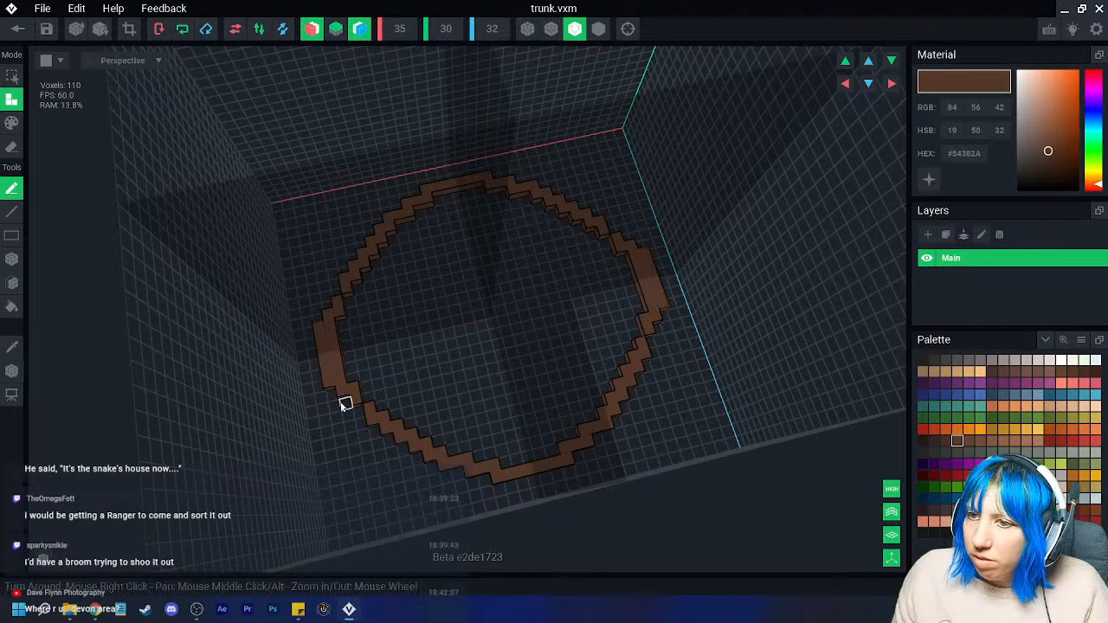
pyautogui.moveTo(334, 395); pyautogui.dragTo(494, 482)
pyautogui.moveTo(500, 490); pyautogui.dragTo(493, 472, button='right')
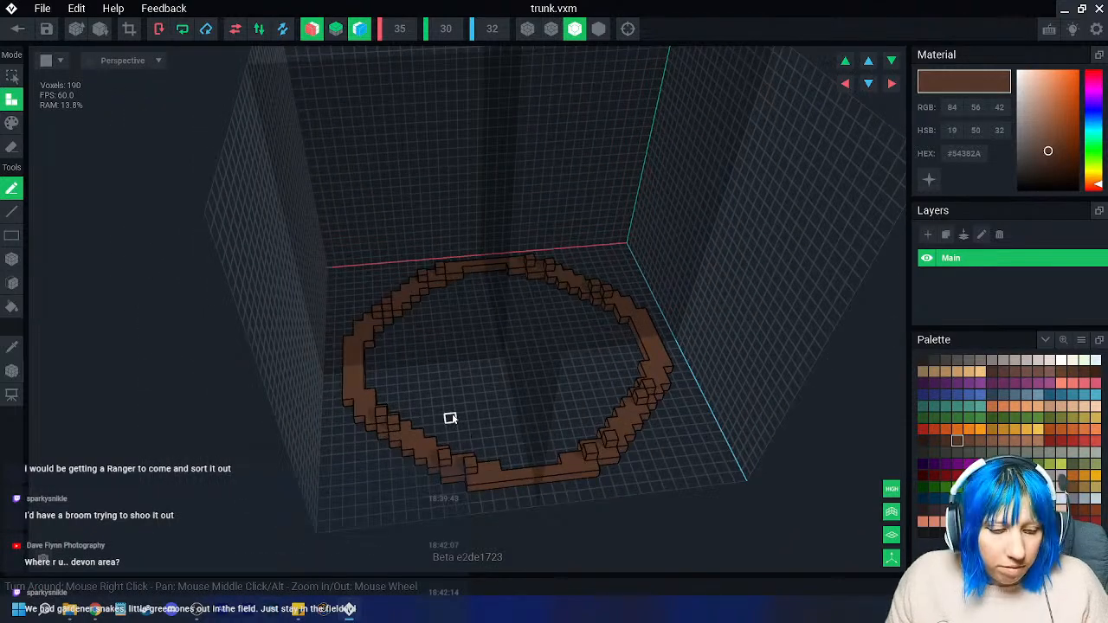
# - Fill the inside of the wider trunk outline with mirrored dark brown boxes
pyautogui.click(11, 259)
pyautogui.moveTo(500, 381); pyautogui.dragTo(376, 331, button='right')
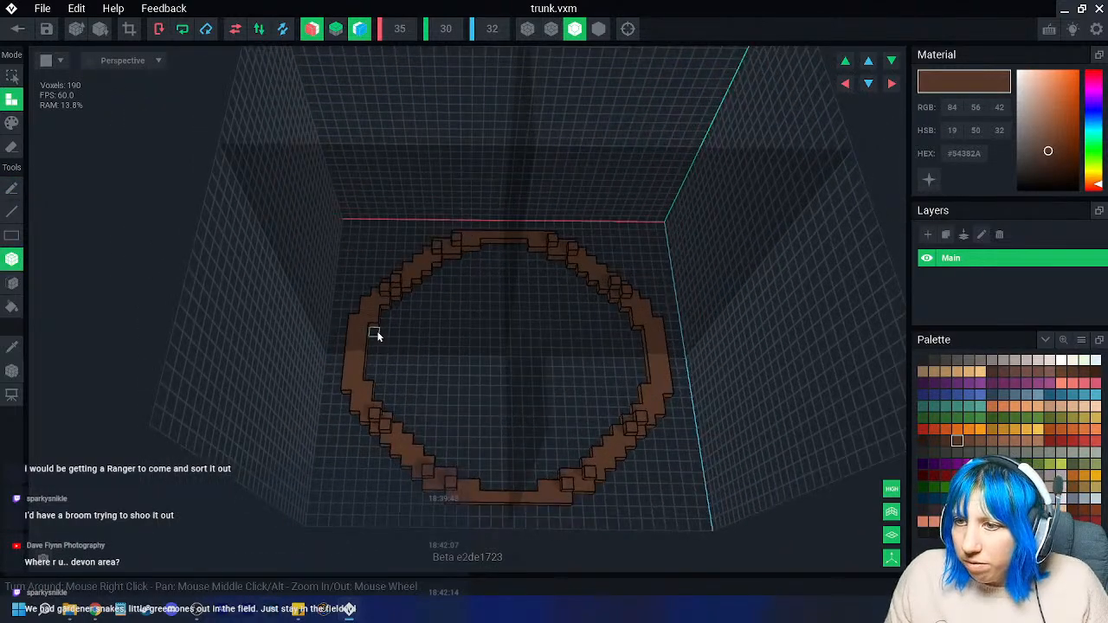
pyautogui.moveTo(377, 331); pyautogui.dragTo(546, 363)
pyautogui.moveTo(404, 315); pyautogui.dragTo(581, 324)
pyautogui.moveTo(485, 250); pyautogui.dragTo(508, 299)
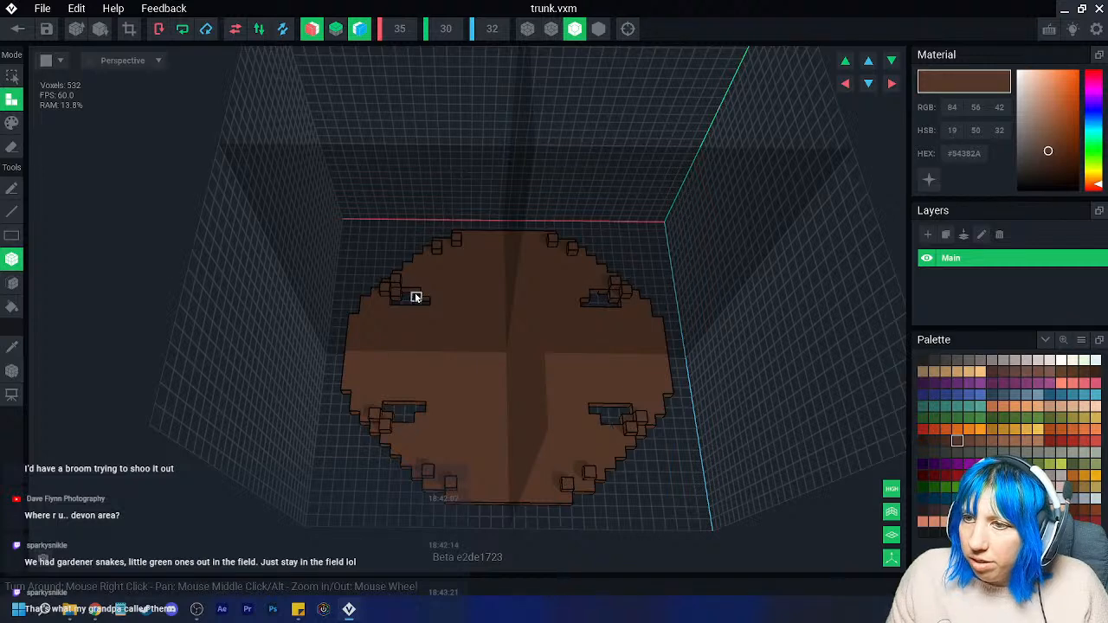
# - Fill the remaining gaps in the brown disc and extrude its face upward into a cylinder
pyautogui.click(400, 300)
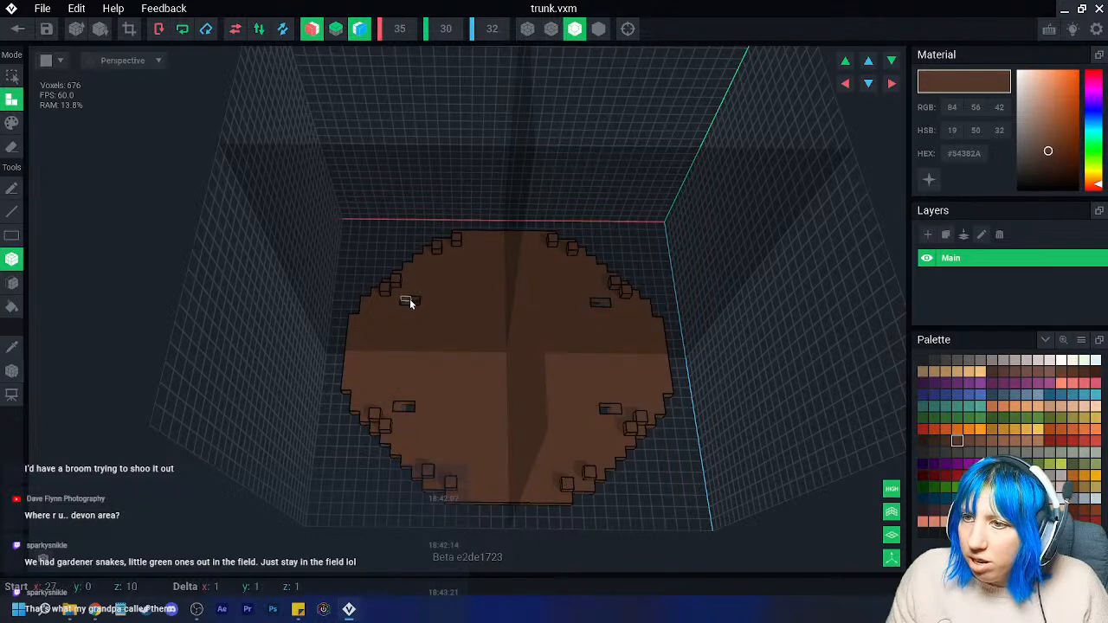
pyautogui.click(12, 283)
pyautogui.moveTo(488, 329); pyautogui.dragTo(472, 231)
pyautogui.moveTo(474, 237); pyautogui.dragTo(475, 228)
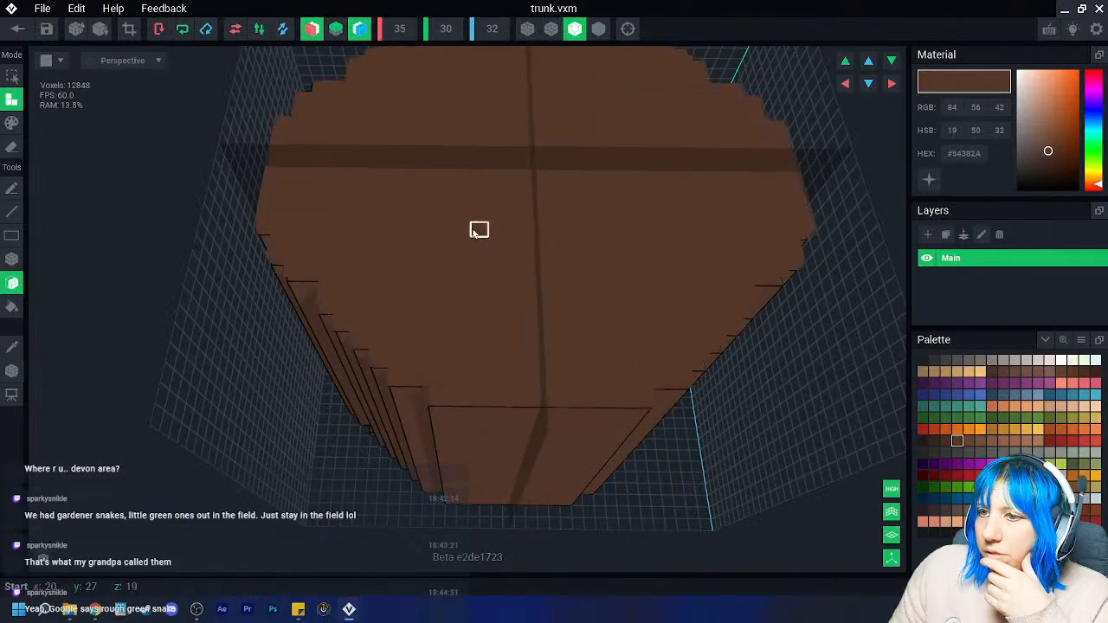
# - Continue extruding the trunk's faces until the cylinder is solid and 28 voxels high
pyautogui.moveTo(474, 228); pyautogui.dragTo(475, 227, button='right')
pyautogui.scroll(-3, 465, 285)
pyautogui.moveTo(465, 285); pyautogui.dragTo(502, 406, button='right')
pyautogui.moveTo(555, 332); pyautogui.dragTo(542, 373)
pyautogui.moveTo(542, 373); pyautogui.dragTo(467, 321, button='right')
pyautogui.moveTo(468, 321); pyautogui.dragTo(494, 346)
pyautogui.moveTo(495, 346); pyautogui.dragTo(450, 300, button='right')
pyautogui.moveTo(449, 300)
pyautogui.mouseDown()
pyautogui.moveTo(368, 219)
pyautogui.moveTo(453, 304)
pyautogui.mouseUp()
pyautogui.moveTo(453, 304); pyautogui.dragTo(564, 401, button='right')
pyautogui.scroll(-3, 453, 399)
pyautogui.scroll(-2, 494, 431)
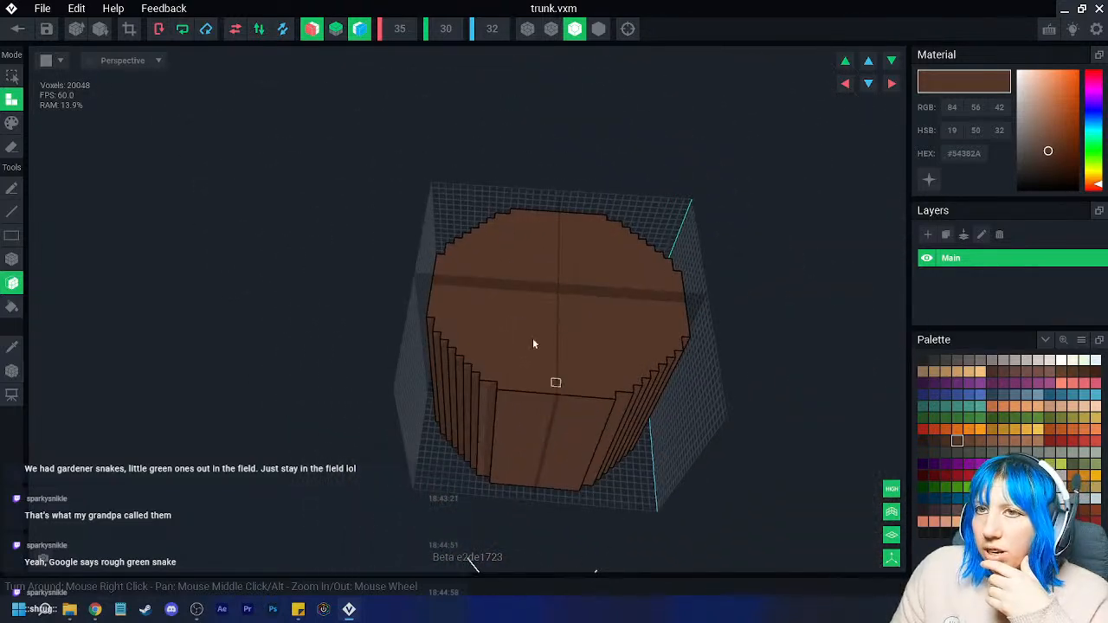
# - Trim the volume to 31 × 28 × 28 voxels around the trunk and return to the rig scene
pyautogui.moveTo(416, 233); pyautogui.dragTo(485, 403, button='right')
pyautogui.click(12, 371)
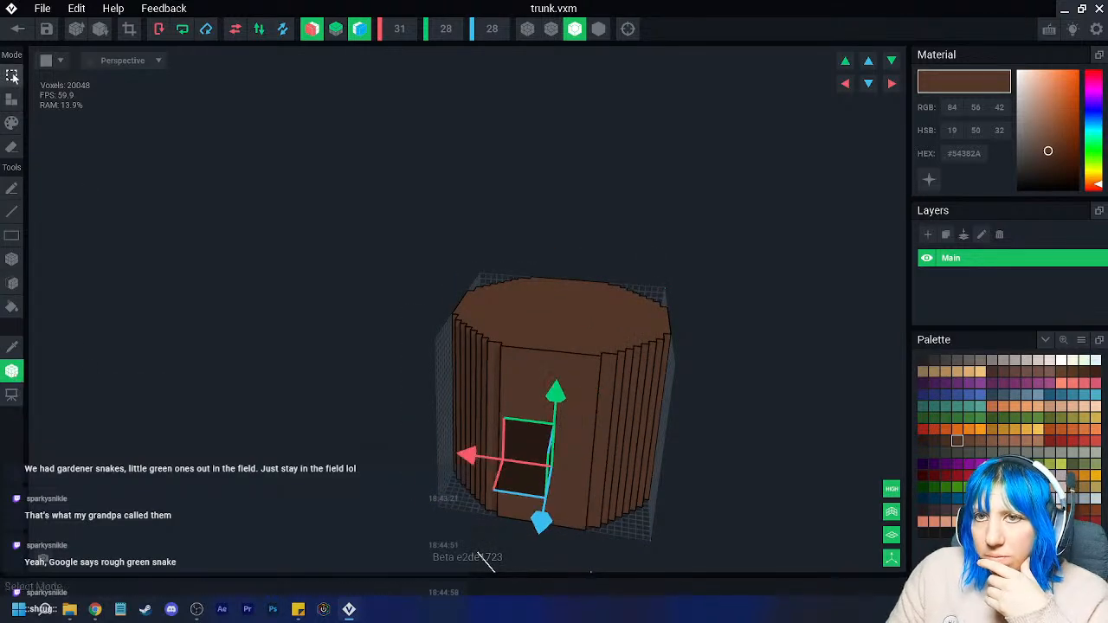
pyautogui.click(18, 31)
pyautogui.click(450, 224)
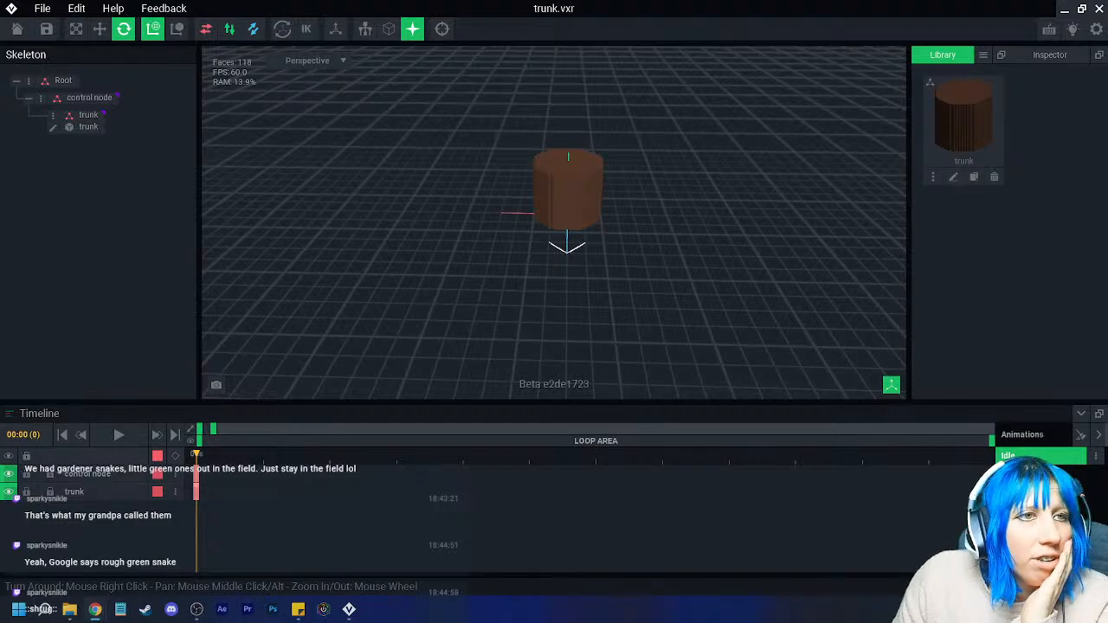
# - Switch to the Chrome browser, look through garter snake image results, and close the browser window
pyautogui.hotkey('alt', 'Tab')
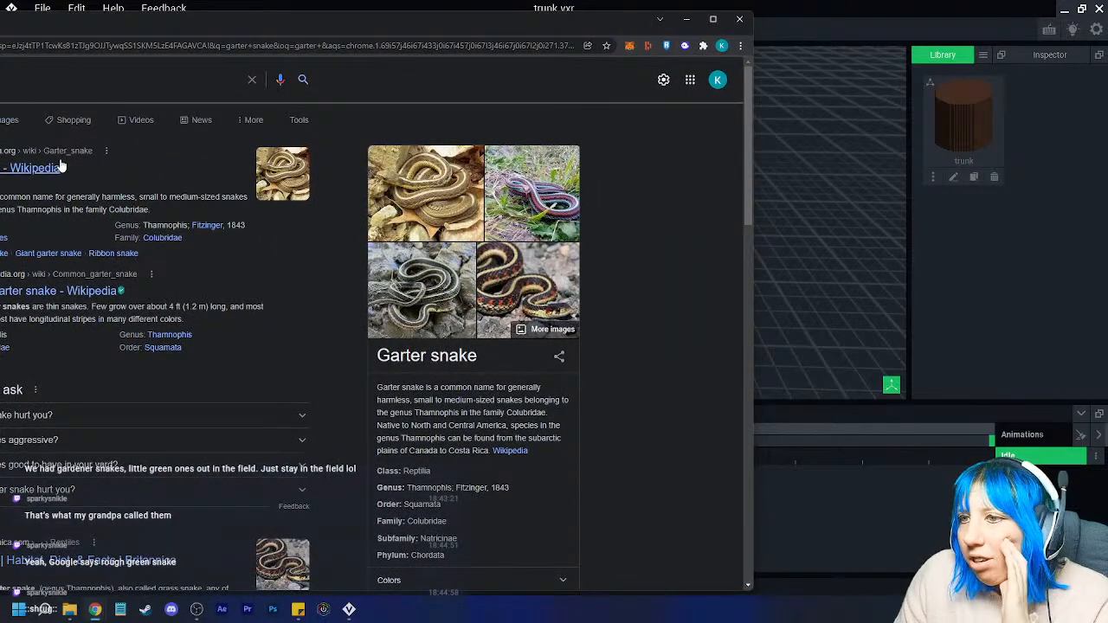
pyautogui.click(12, 121)
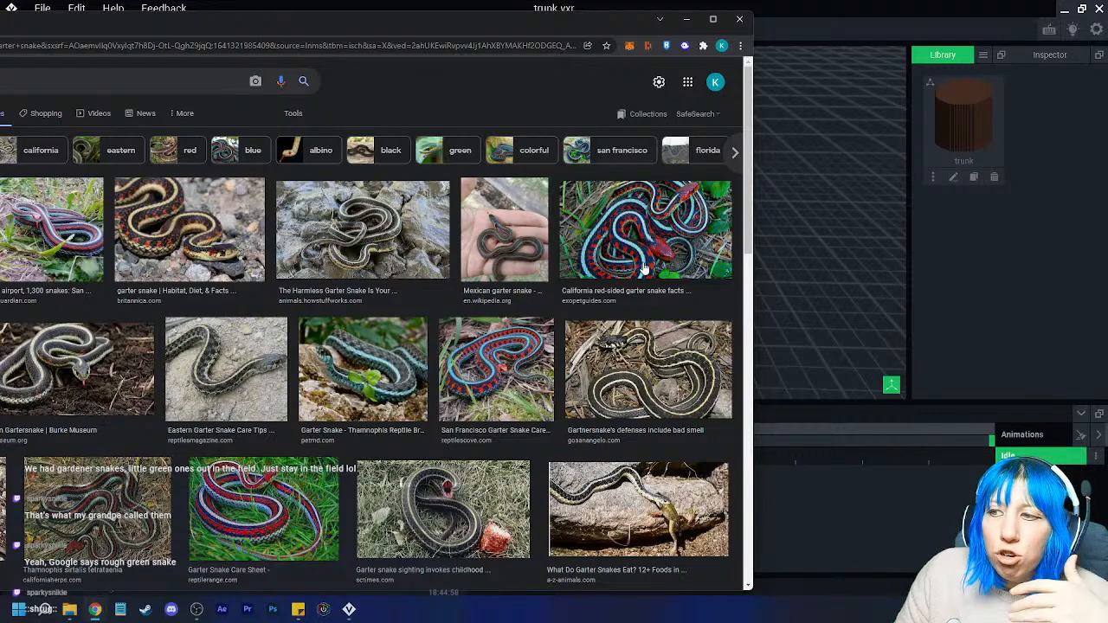
pyautogui.scroll(-5, 656, 264)
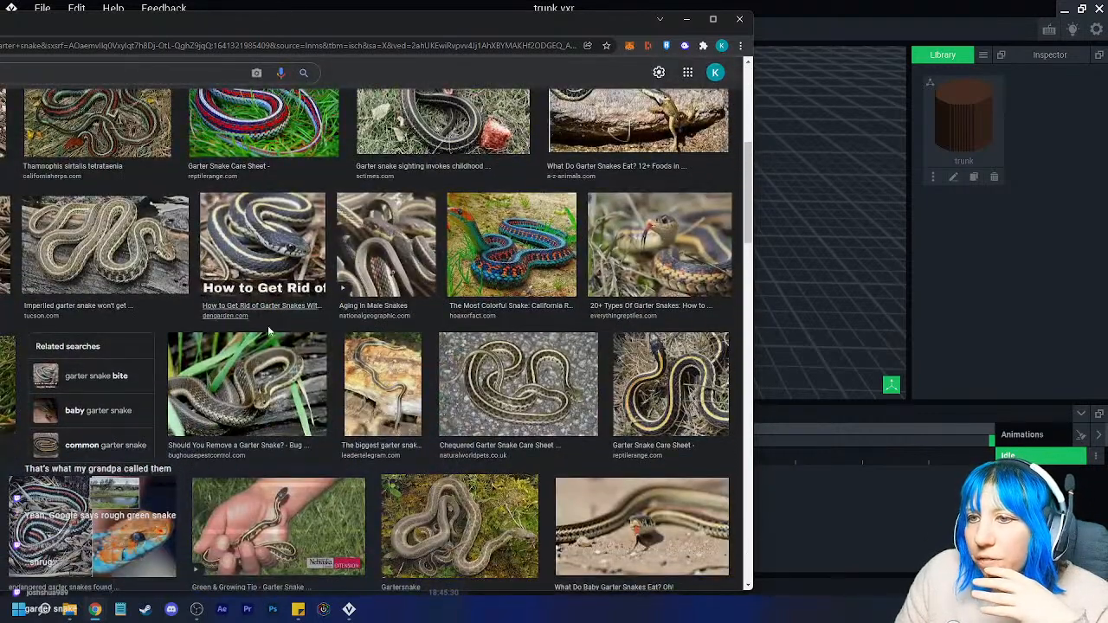
pyautogui.click(739, 18)
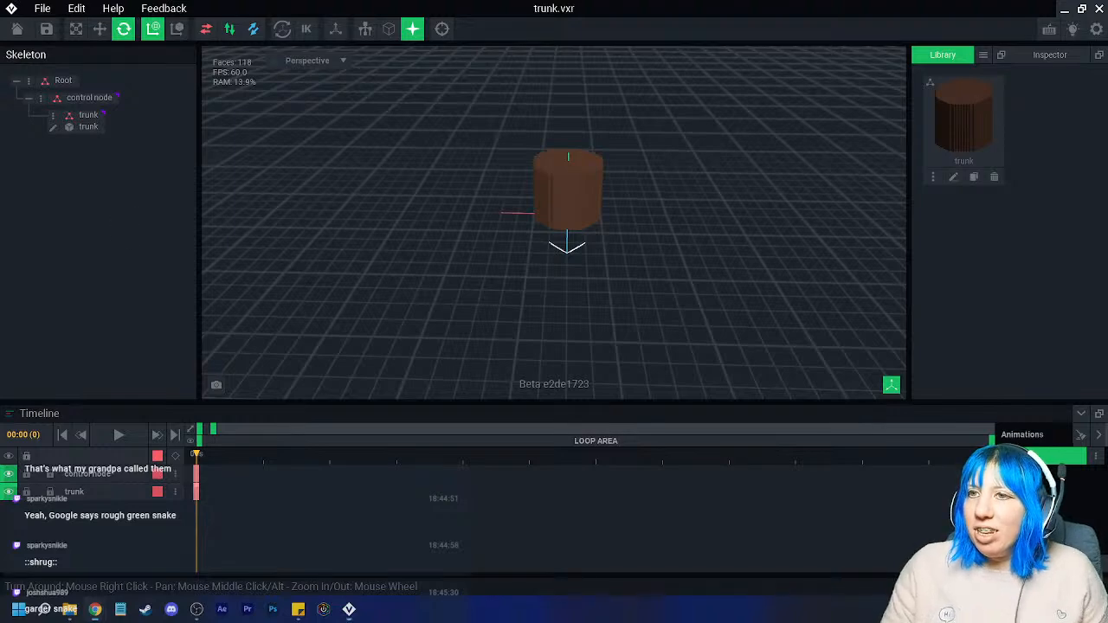
# - Reopen the trunk model for editing and set its volume height to 35 voxels
pyautogui.moveTo(503, 248); pyautogui.dragTo(564, 228, button='right')
pyautogui.scroll(4, 563, 228)
pyautogui.moveTo(564, 228); pyautogui.dragTo(531, 277, button='middle')
pyautogui.click(59, 126)
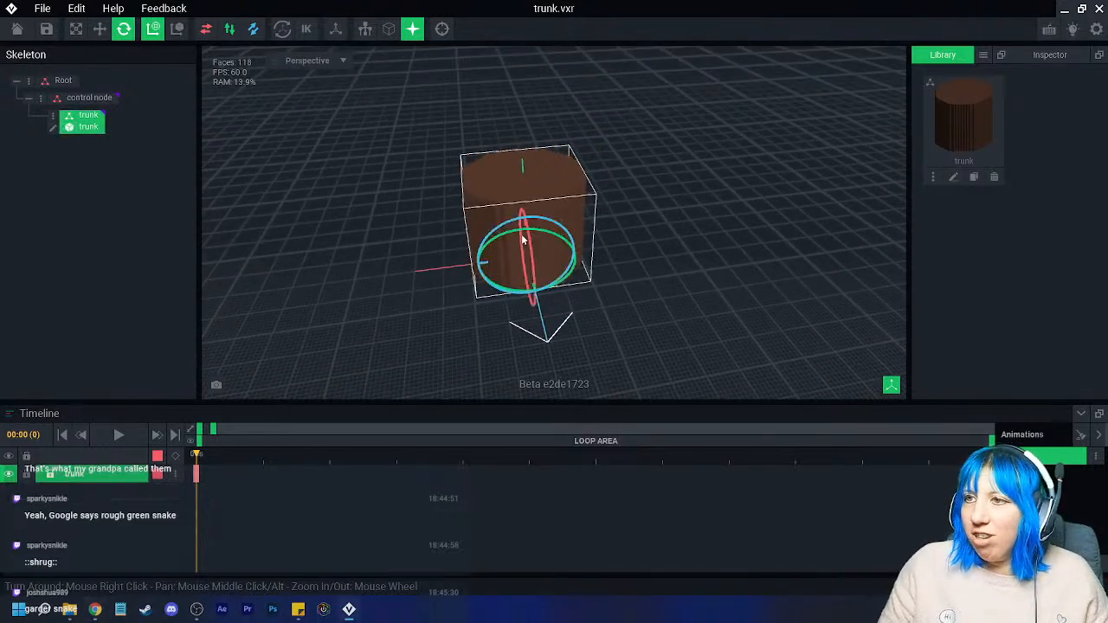
pyautogui.doubleClick(59, 126)
pyautogui.click(446, 30)
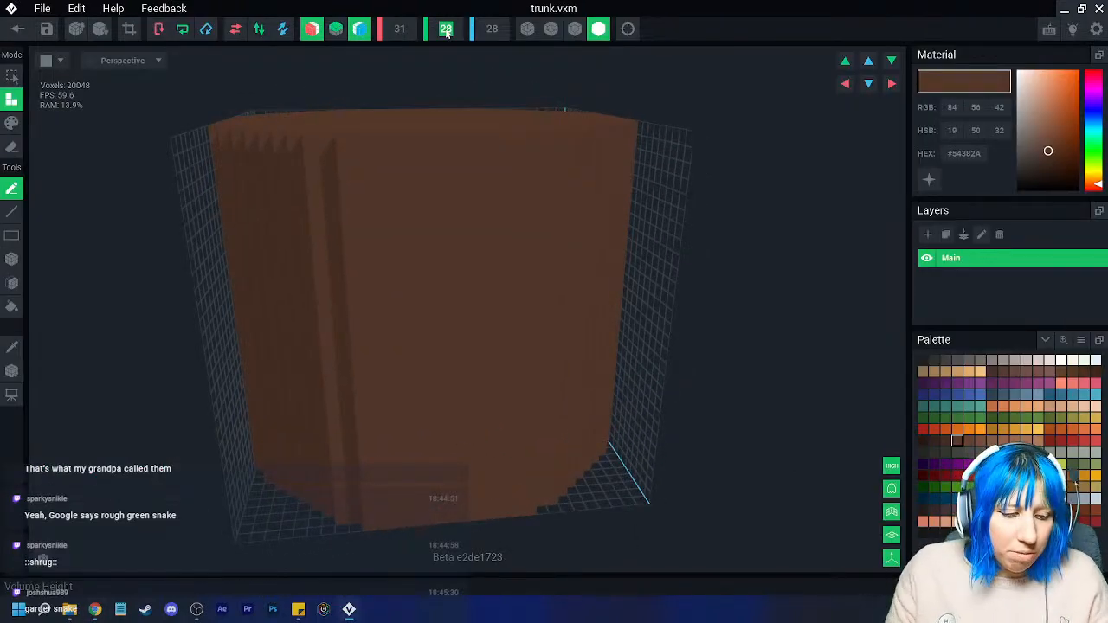
pyautogui.write('3')
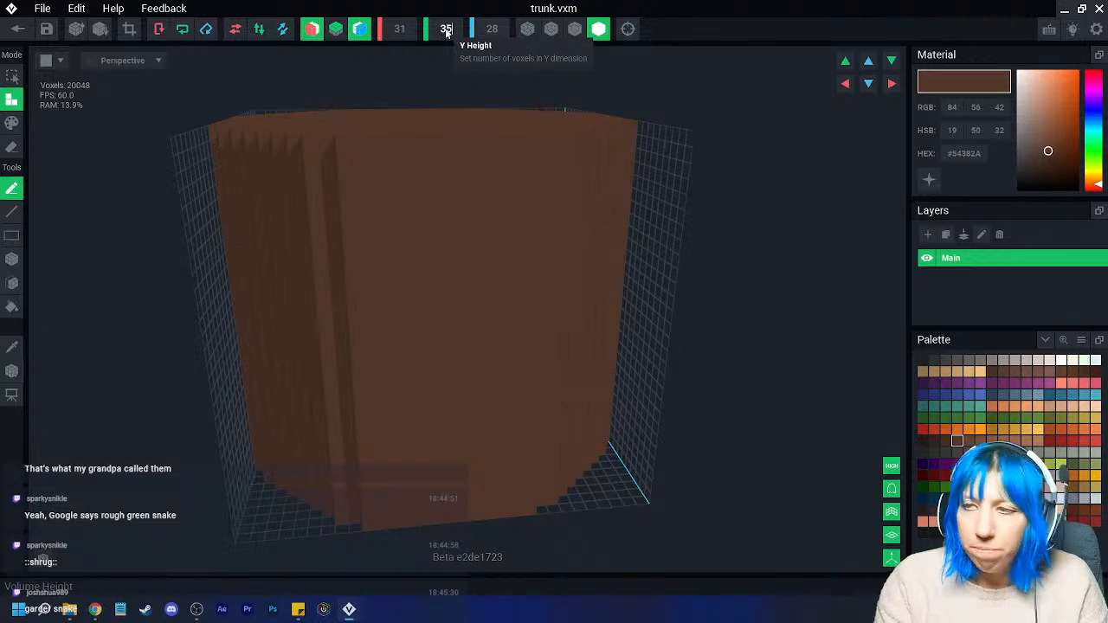
pyautogui.write('5')
pyautogui.press('Return')
# - Extrude the trunk's top face up to the full 35-voxel height and show the outlined edges
pyautogui.click(12, 283)
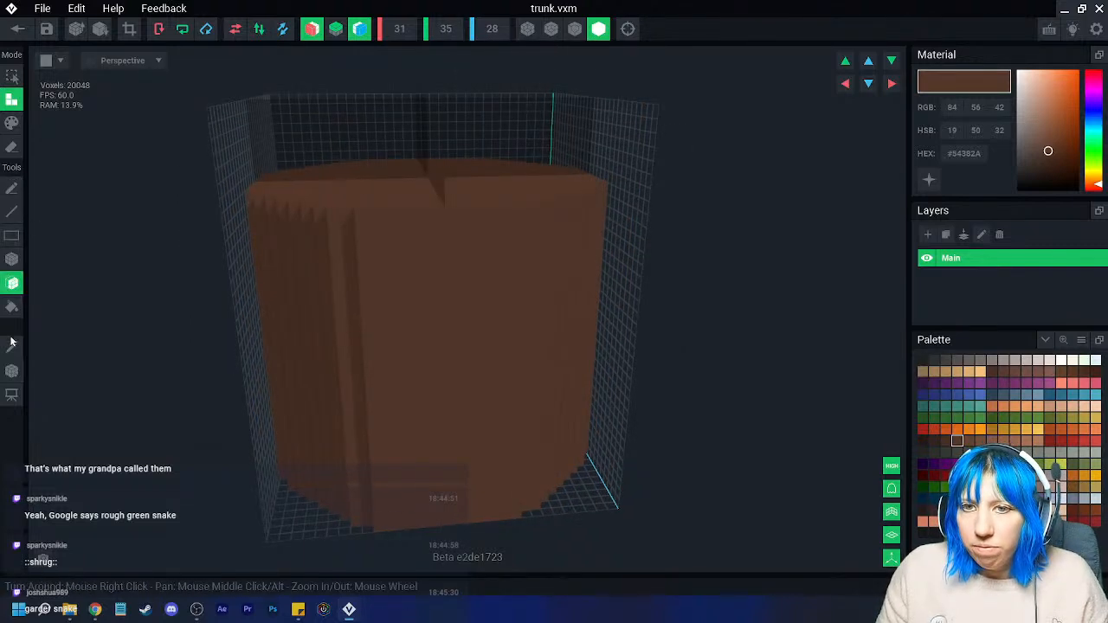
pyautogui.moveTo(390, 283); pyautogui.dragTo(391, 123, button='right')
pyautogui.moveTo(395, 123); pyautogui.dragTo(394, 124)
pyautogui.click(575, 35)
pyautogui.moveTo(555, 113)
pyautogui.mouseDown(button='right')
pyautogui.moveTo(525, 181)
pyautogui.moveTo(418, 250)
pyautogui.mouseUp(button='right')
# - Erase a mirrored rectangular recess in the trunk's top and outline a rounder inner ring around it
pyautogui.click(12, 258)
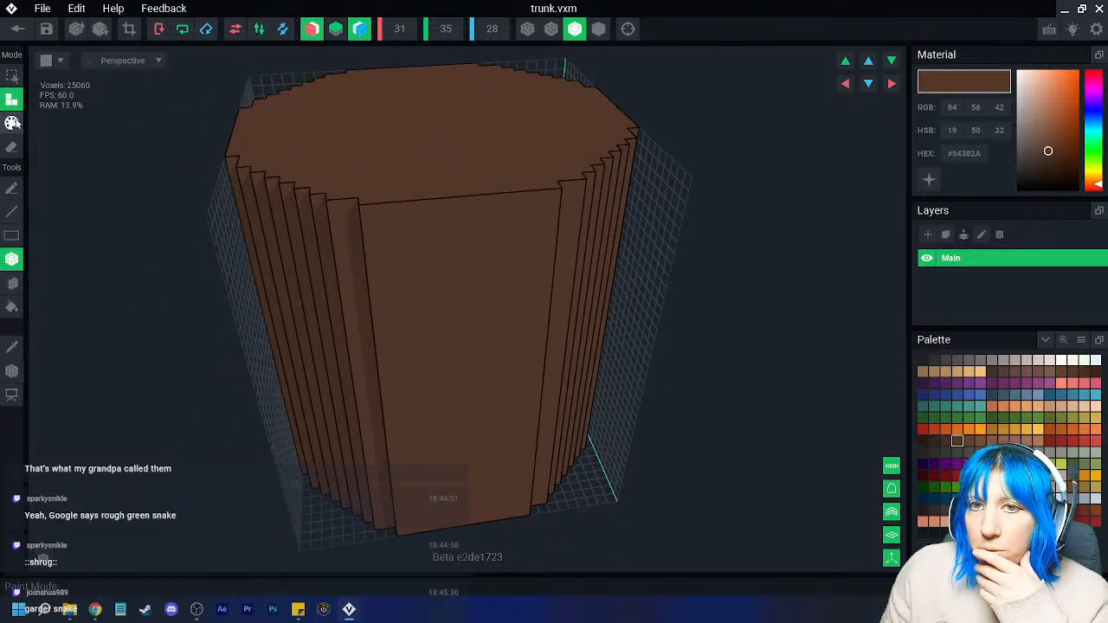
pyautogui.click(12, 147)
pyautogui.moveTo(332, 165); pyautogui.dragTo(427, 167, button='right')
pyautogui.moveTo(427, 164); pyautogui.dragTo(302, 240)
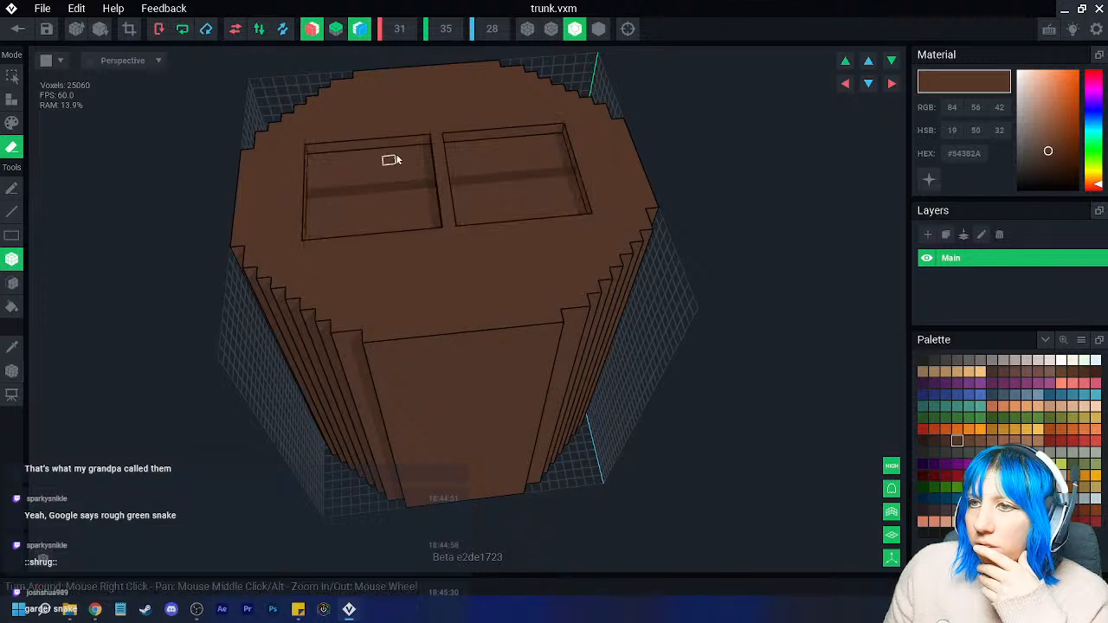
pyautogui.moveTo(435, 138); pyautogui.dragTo(448, 221)
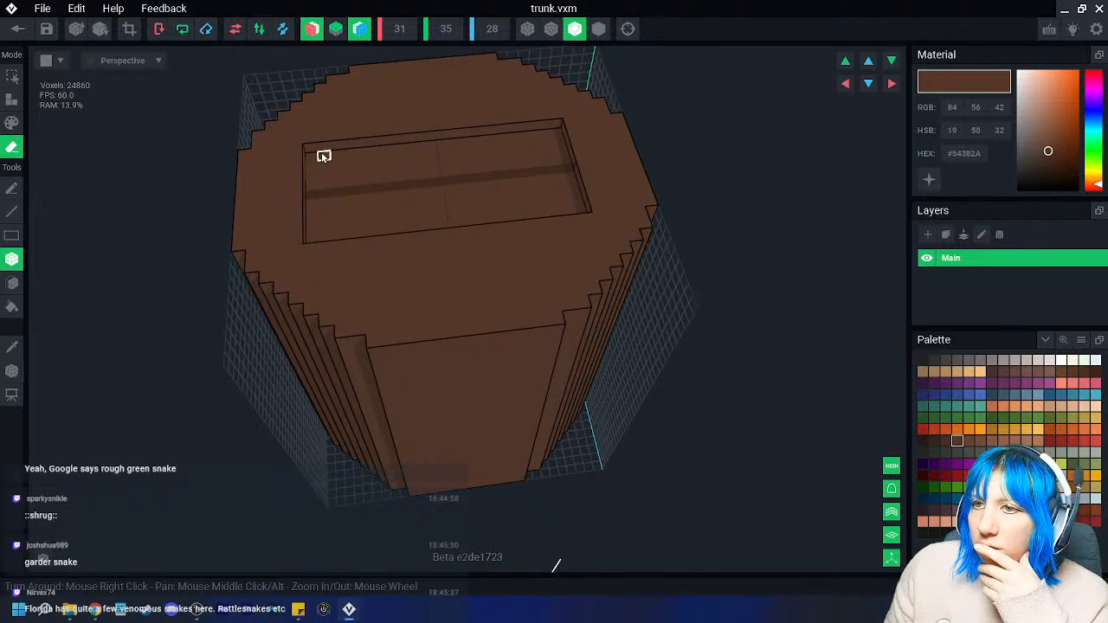
pyautogui.moveTo(321, 139); pyautogui.dragTo(431, 119)
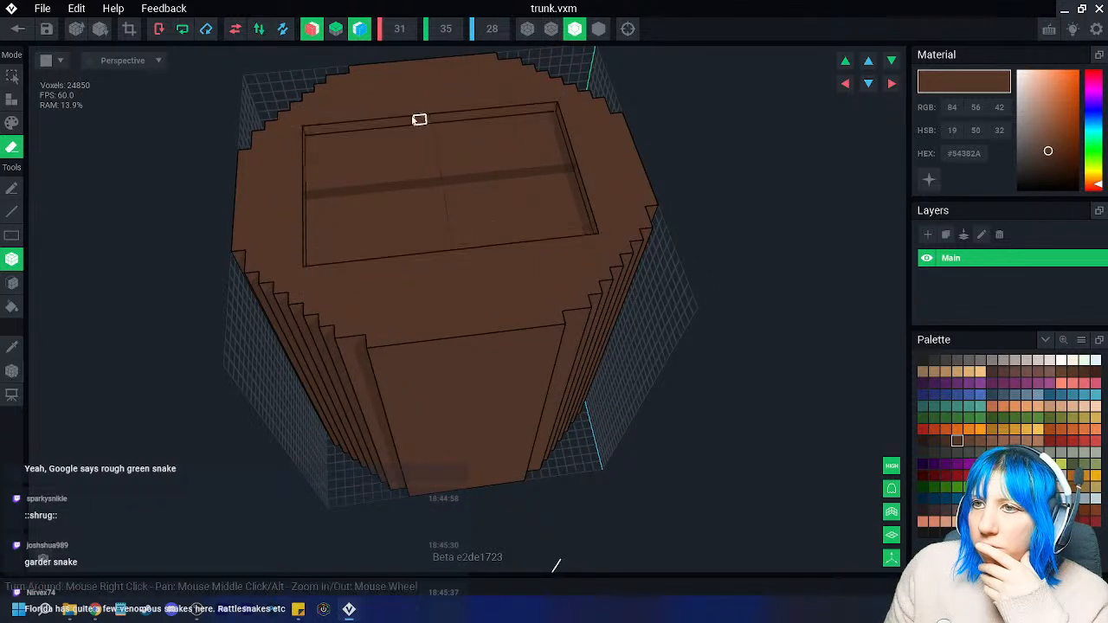
pyautogui.click(12, 189)
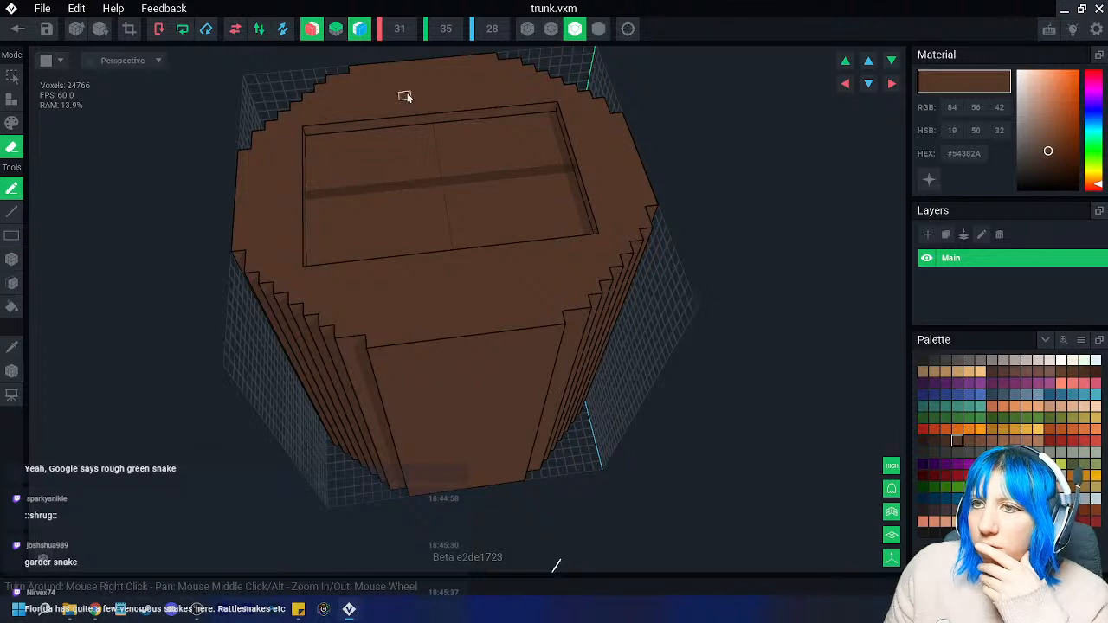
pyautogui.moveTo(420, 85)
pyautogui.mouseDown()
pyautogui.moveTo(317, 118)
pyautogui.moveTo(280, 165)
pyautogui.moveTo(278, 198)
pyautogui.moveTo(349, 136)
pyautogui.moveTo(427, 109)
pyautogui.mouseUp()
pyautogui.click(12, 283)
pyautogui.hotkey('ctrl', 'z')
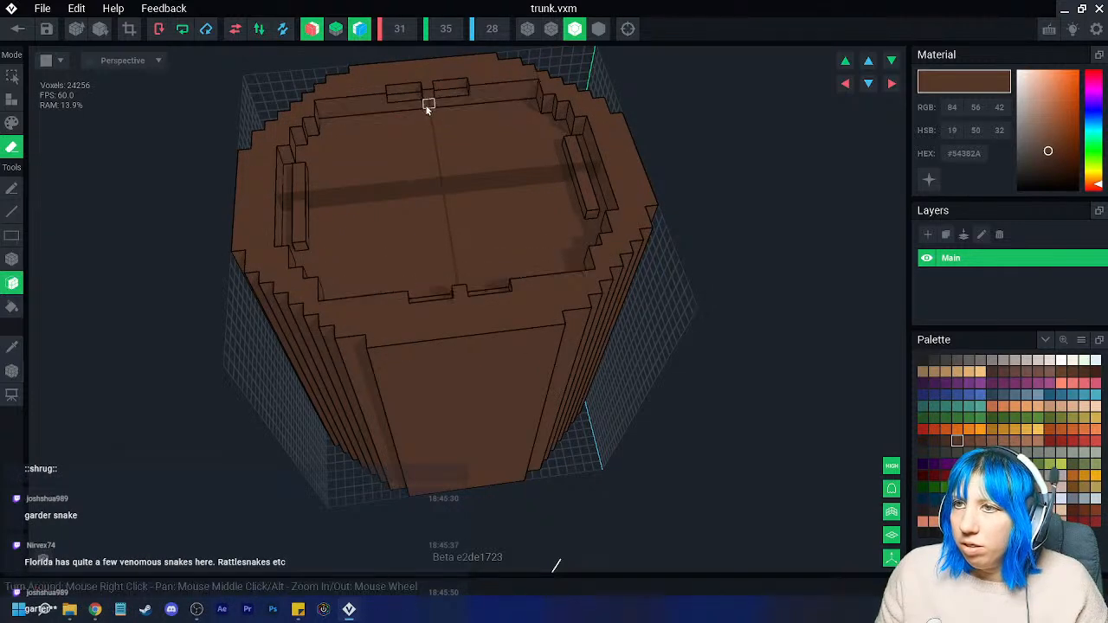
pyautogui.click(408, 104)
pyautogui.hotkey('ctrl', 'z')
pyautogui.hotkey('ctrl', 'z')
pyautogui.hotkey('ctrl', 'z')
pyautogui.hotkey('ctrl', 'z')
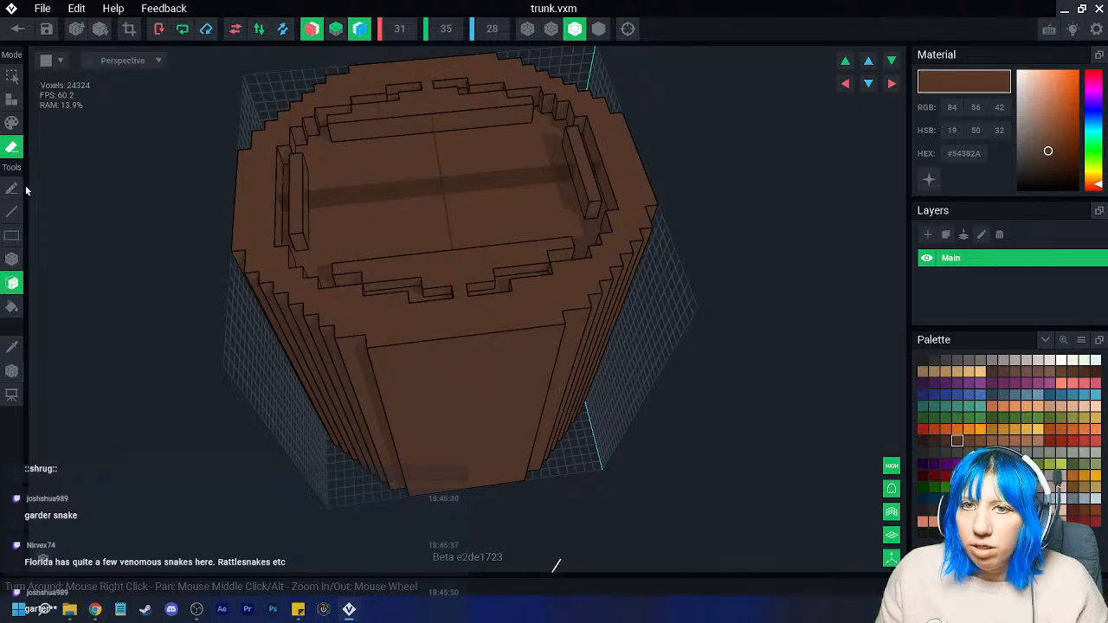
# - Erase the leftover inner walls in the trunk's top to complete a roughly round recess
pyautogui.click(12, 259)
pyautogui.moveTo(286, 160); pyautogui.dragTo(303, 227)
pyautogui.moveTo(428, 85); pyautogui.dragTo(346, 130)
pyautogui.click(343, 132)
pyautogui.moveTo(340, 136); pyautogui.dragTo(70, 182, button='right')
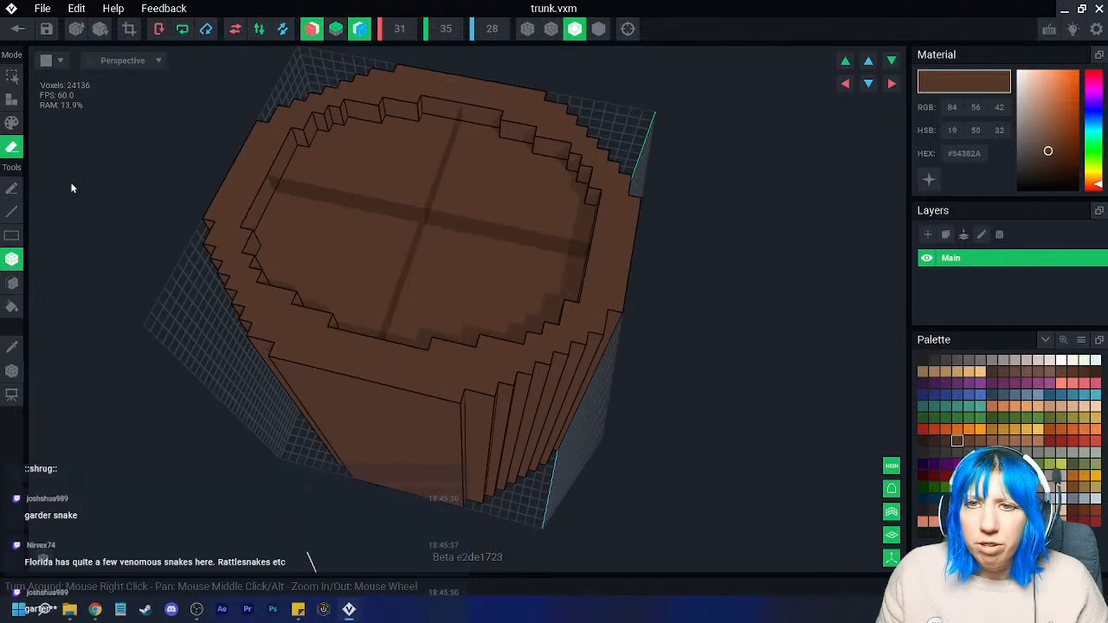
# - Erase the recess floor face downward layer by layer to hollow out the upper trunk
pyautogui.click(12, 282)
pyautogui.moveTo(414, 227); pyautogui.dragTo(435, 264)
pyautogui.moveTo(434, 264); pyautogui.dragTo(397, 277, button='right')
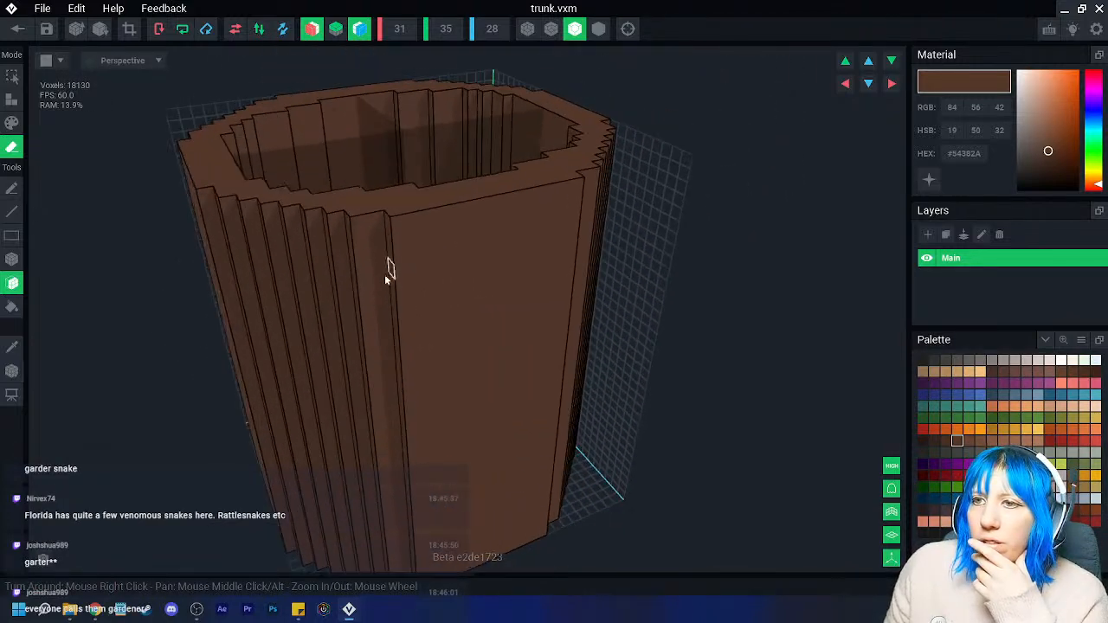
# - Turn off X and Z mirroring and erase a jagged notch from the rim down the stepped outer wall
pyautogui.click(12, 188)
pyautogui.moveTo(208, 251); pyautogui.dragTo(308, 184, button='right')
pyautogui.moveTo(297, 180); pyautogui.dragTo(305, 212)
pyautogui.hotkey('ctrl', 'z')
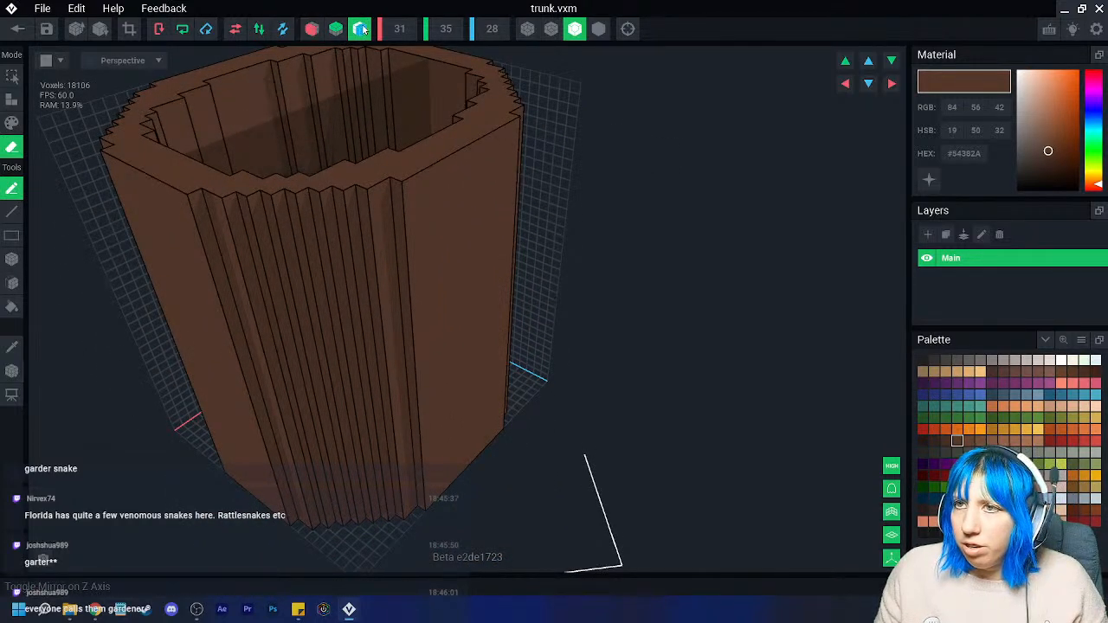
pyautogui.moveTo(305, 173); pyautogui.dragTo(322, 192, button='right')
pyautogui.moveTo(296, 178)
pyautogui.mouseDown()
pyautogui.moveTo(354, 240)
pyautogui.moveTo(357, 299)
pyautogui.moveTo(269, 319)
pyautogui.moveTo(290, 195)
pyautogui.moveTo(302, 280)
pyautogui.mouseUp()
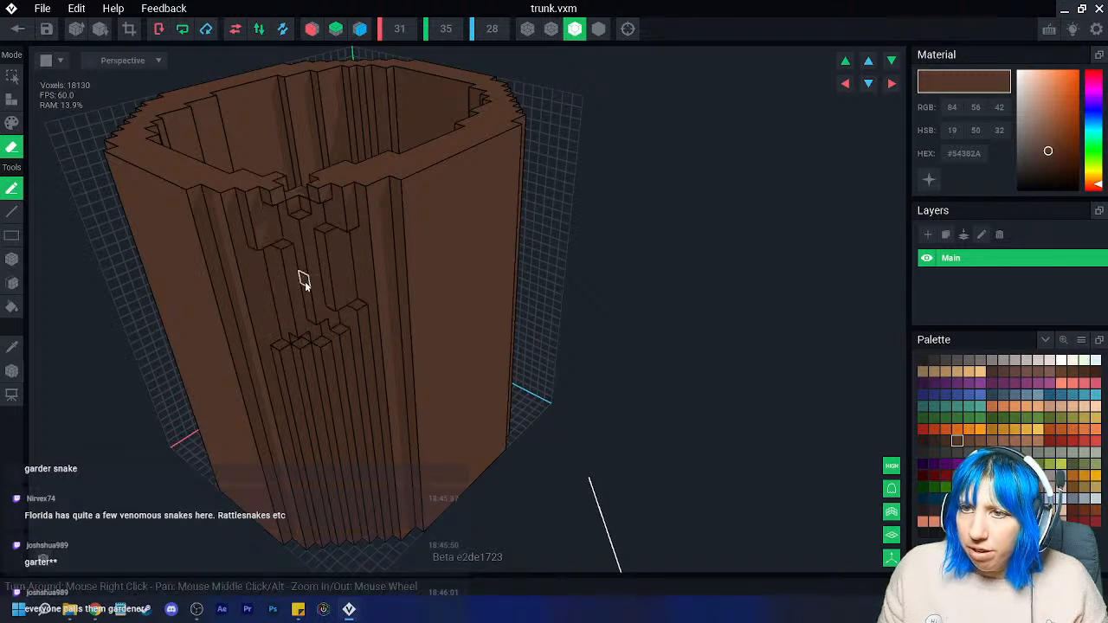
# - Widen and deepen the notch by erasing more voxels across the trunk's stepped wall
pyautogui.moveTo(272, 179); pyautogui.dragTo(283, 277)
pyautogui.moveTo(346, 336)
pyautogui.mouseDown()
pyautogui.moveTo(381, 270)
pyautogui.moveTo(370, 179)
pyautogui.moveTo(314, 177)
pyautogui.moveTo(290, 199)
pyautogui.moveTo(311, 316)
pyautogui.moveTo(347, 325)
pyautogui.moveTo(361, 283)
pyautogui.moveTo(329, 187)
pyautogui.mouseUp()
pyautogui.moveTo(324, 229); pyautogui.dragTo(337, 295)
pyautogui.moveTo(337, 295)
pyautogui.mouseDown(button='right')
pyautogui.moveTo(321, 292)
pyautogui.moveTo(475, 85)
pyautogui.moveTo(411, 213)
pyautogui.moveTo(309, 245)
pyautogui.mouseUp(button='right')
pyautogui.moveTo(272, 250)
pyautogui.mouseDown()
pyautogui.moveTo(305, 387)
pyautogui.moveTo(359, 414)
pyautogui.moveTo(371, 312)
pyautogui.moveTo(351, 236)
pyautogui.moveTo(317, 307)
pyautogui.moveTo(327, 381)
pyautogui.moveTo(340, 260)
pyautogui.moveTo(333, 298)
pyautogui.mouseUp()
pyautogui.moveTo(334, 299); pyautogui.dragTo(268, 264, button='right')
pyautogui.moveTo(267, 264)
pyautogui.mouseDown()
pyautogui.moveTo(302, 356)
pyautogui.moveTo(353, 398)
pyautogui.moveTo(390, 279)
pyautogui.moveTo(367, 250)
pyautogui.moveTo(346, 385)
pyautogui.moveTo(322, 260)
pyautogui.moveTo(329, 359)
pyautogui.moveTo(292, 317)
pyautogui.mouseUp()
# - Erase vertical columns in the notch to open it through to the hollow interior
pyautogui.moveTo(292, 317)
pyautogui.mouseDown(button='right')
pyautogui.moveTo(332, 339)
pyautogui.moveTo(388, 227)
pyautogui.mouseUp(button='right')
pyautogui.moveTo(388, 227); pyautogui.dragTo(393, 362)
pyautogui.moveTo(392, 224); pyautogui.dragTo(397, 359)
pyautogui.moveTo(418, 227); pyautogui.dragTo(419, 353)
pyautogui.moveTo(418, 353)
pyautogui.mouseDown(button='right')
pyautogui.moveTo(408, 344)
pyautogui.moveTo(437, 208)
pyautogui.moveTo(396, 321)
pyautogui.moveTo(341, 350)
pyautogui.mouseUp(button='right')
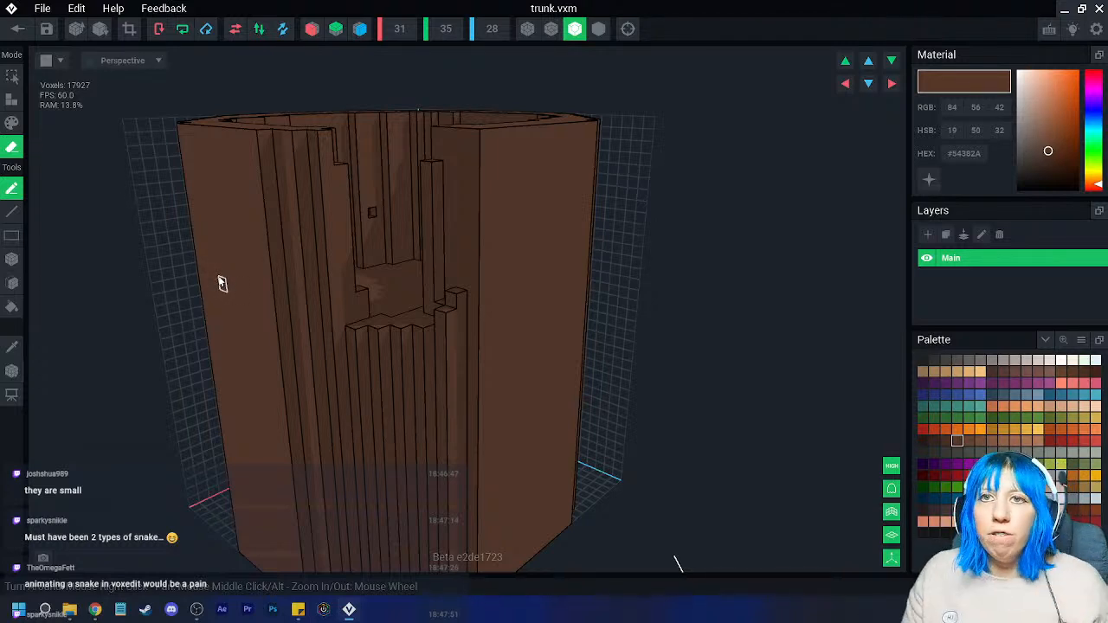
# - Erase voxels along the opening's lower and left edges to make them more jagged
pyautogui.moveTo(256, 201); pyautogui.dragTo(161, 240, button='right')
pyautogui.press('a')
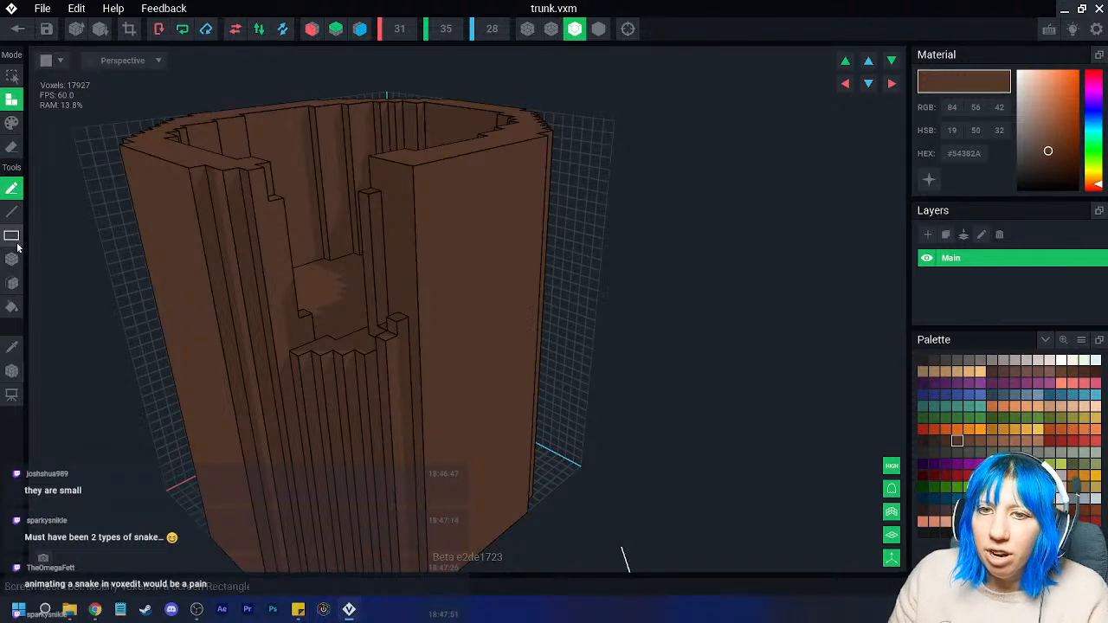
pyautogui.press('e')
pyautogui.moveTo(294, 329); pyautogui.dragTo(306, 324, button='right')
pyautogui.moveTo(307, 324)
pyautogui.mouseDown()
pyautogui.moveTo(321, 389)
pyautogui.moveTo(379, 374)
pyautogui.moveTo(373, 348)
pyautogui.moveTo(322, 355)
pyautogui.moveTo(362, 360)
pyautogui.moveTo(341, 379)
pyautogui.moveTo(317, 366)
pyautogui.moveTo(319, 391)
pyautogui.mouseUp()
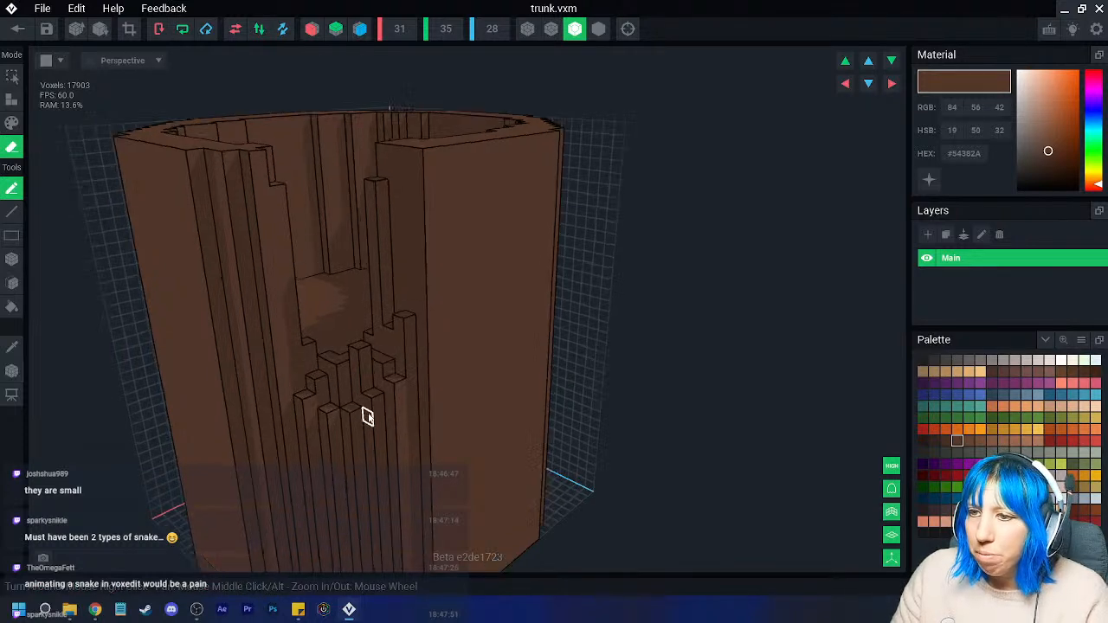
pyautogui.click(363, 349)
pyautogui.moveTo(363, 351)
pyautogui.mouseDown(button='right')
pyautogui.moveTo(358, 415)
pyautogui.moveTo(381, 426)
pyautogui.moveTo(309, 330)
pyautogui.moveTo(300, 210)
pyautogui.mouseUp(button='right')
pyautogui.moveTo(300, 210); pyautogui.dragTo(309, 302)
pyautogui.moveTo(310, 303); pyautogui.dragTo(311, 295, button='right')
# - Erase a stepped cut from the rim down the flat wall beside the opening's right edge
pyautogui.moveTo(277, 212); pyautogui.dragTo(448, 188, button='right')
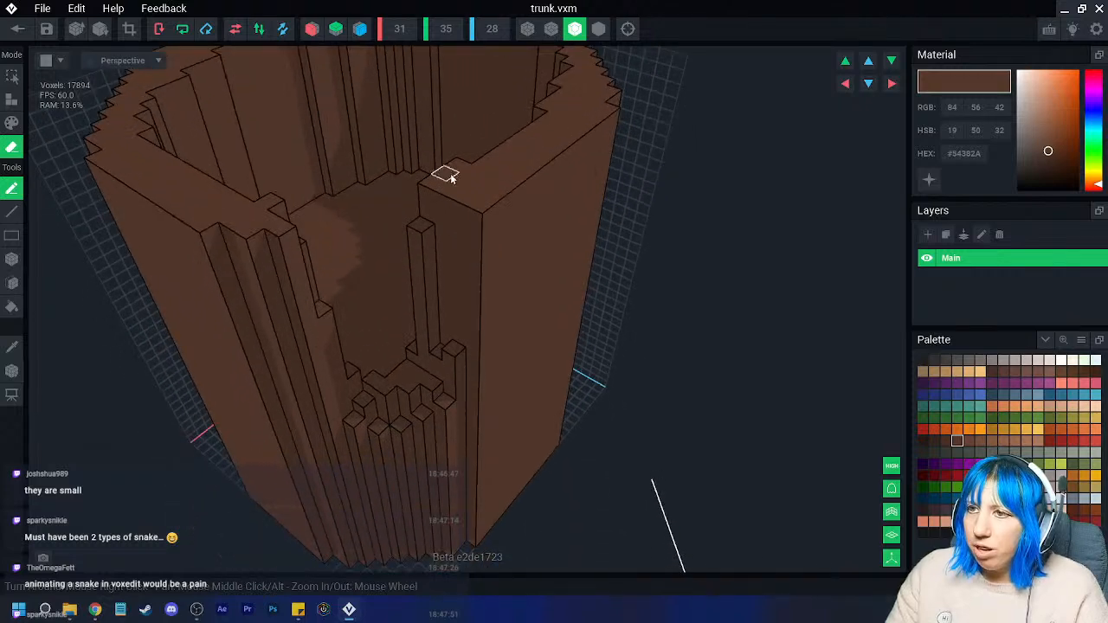
pyautogui.moveTo(463, 169); pyautogui.dragTo(497, 314)
pyautogui.moveTo(497, 315); pyautogui.dragTo(478, 198, button='right')
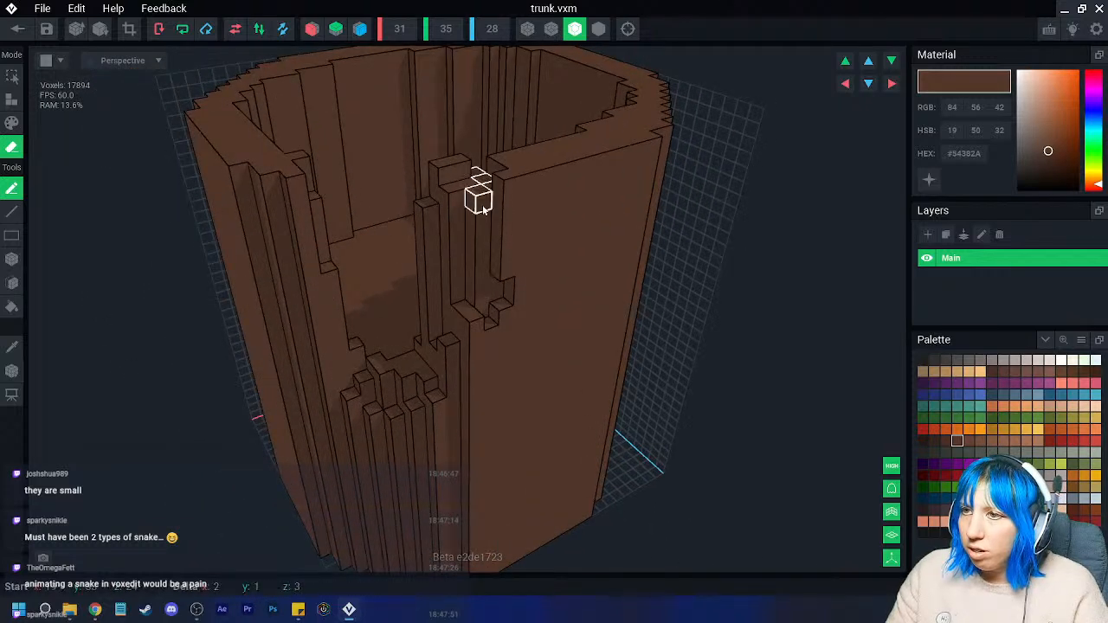
pyautogui.moveTo(495, 293); pyautogui.dragTo(490, 299)
pyautogui.moveTo(490, 300); pyautogui.dragTo(476, 240, button='right')
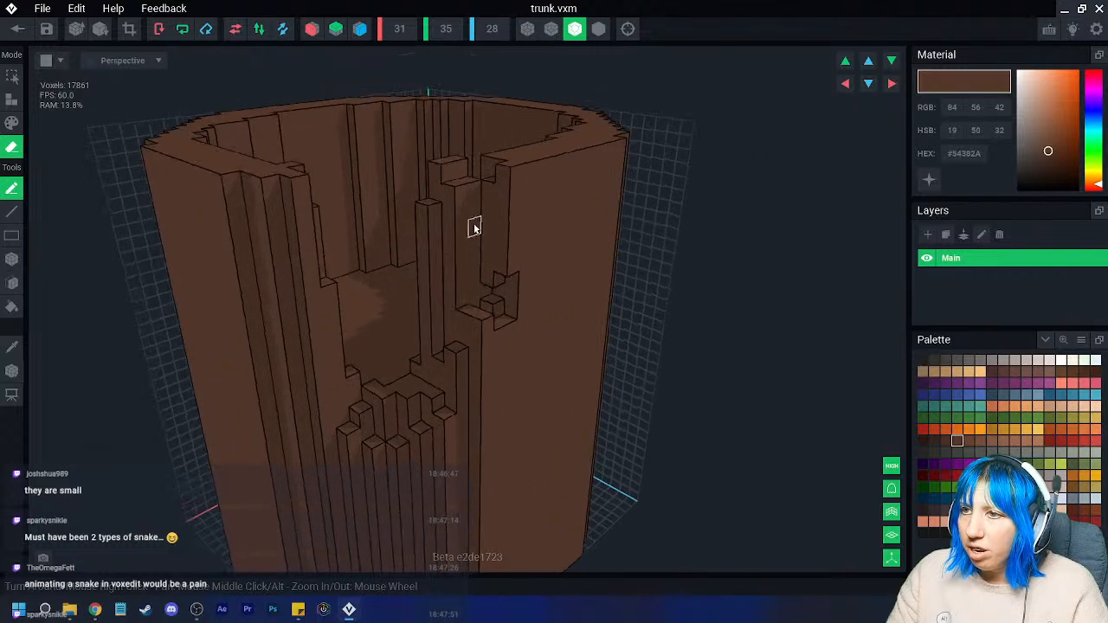
pyautogui.moveTo(493, 302); pyautogui.dragTo(492, 303)
pyautogui.moveTo(488, 186); pyautogui.dragTo(496, 263)
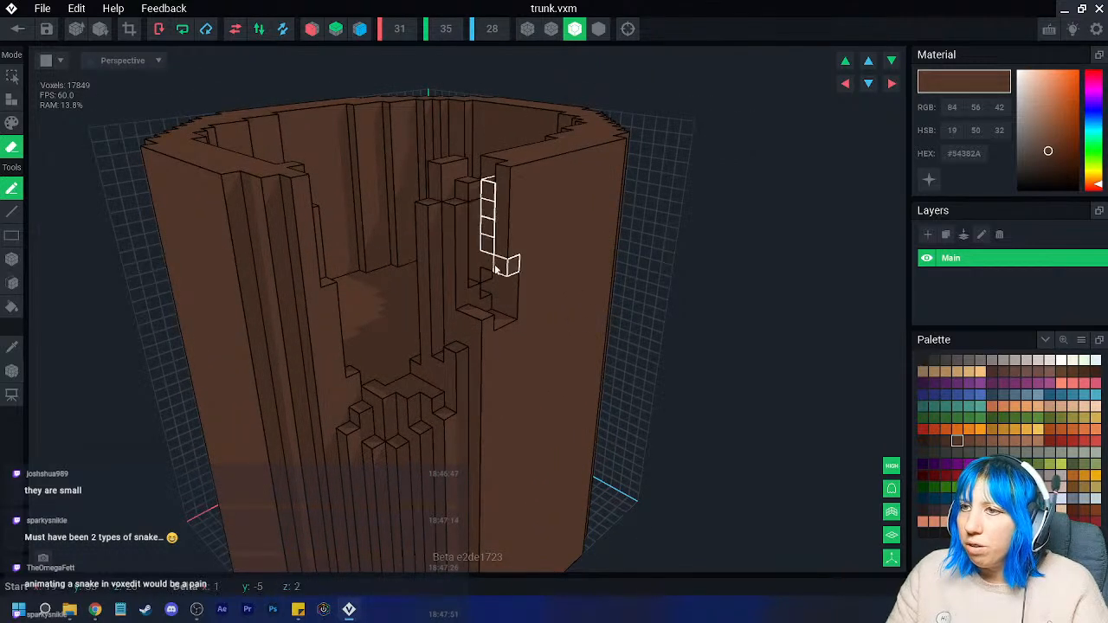
pyautogui.moveTo(472, 197); pyautogui.dragTo(471, 198)
pyautogui.moveTo(471, 198)
pyautogui.mouseDown(button='right')
pyautogui.moveTo(478, 237)
pyautogui.moveTo(468, 193)
pyautogui.mouseUp(button='right')
# - Erase parts of the standing columns between the opening and the side cut to vary their heights
pyautogui.moveTo(468, 193); pyautogui.dragTo(451, 285)
pyautogui.moveTo(456, 224); pyautogui.dragTo(445, 245)
pyautogui.moveTo(445, 245); pyautogui.dragTo(474, 161, button='right')
pyautogui.moveTo(494, 92); pyautogui.dragTo(490, 158)
pyautogui.moveTo(490, 159)
pyautogui.mouseDown(button='right')
pyautogui.moveTo(485, 171)
pyautogui.moveTo(523, 181)
pyautogui.moveTo(510, 228)
pyautogui.moveTo(418, 227)
pyautogui.mouseUp(button='right')
# - Attach a single voxel in the side cut with the box tool and check the trunk from the side
pyautogui.click(12, 100)
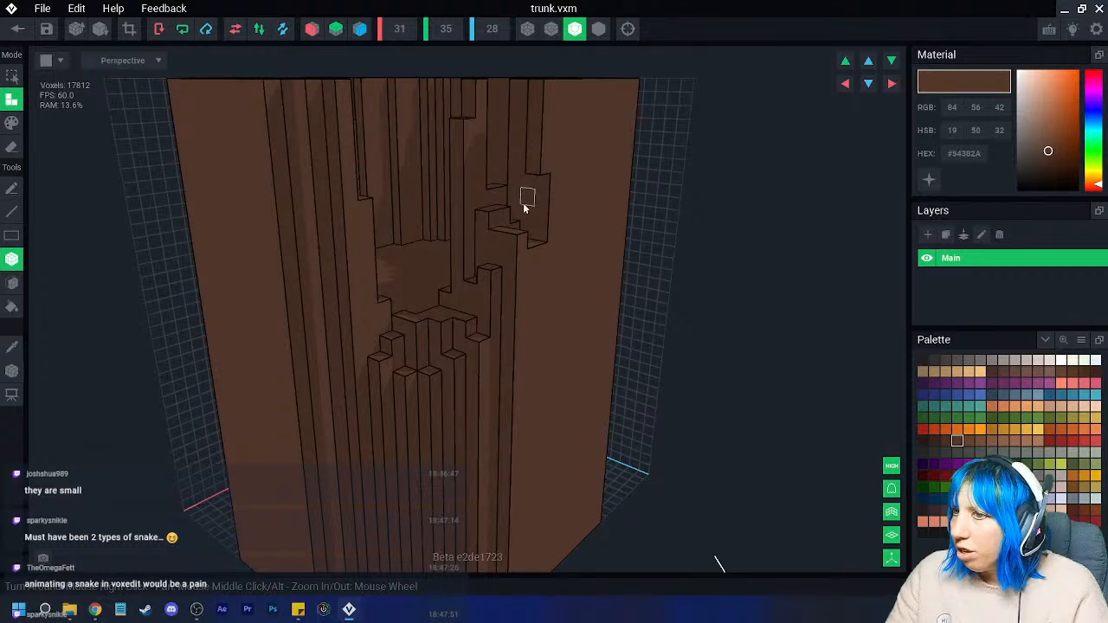
pyautogui.moveTo(529, 196); pyautogui.dragTo(495, 240, button='right')
pyautogui.scroll(-4, 488, 260)
pyautogui.moveTo(480, 280); pyautogui.dragTo(372, 319, button='right')
pyautogui.scroll(4, 487, 292)
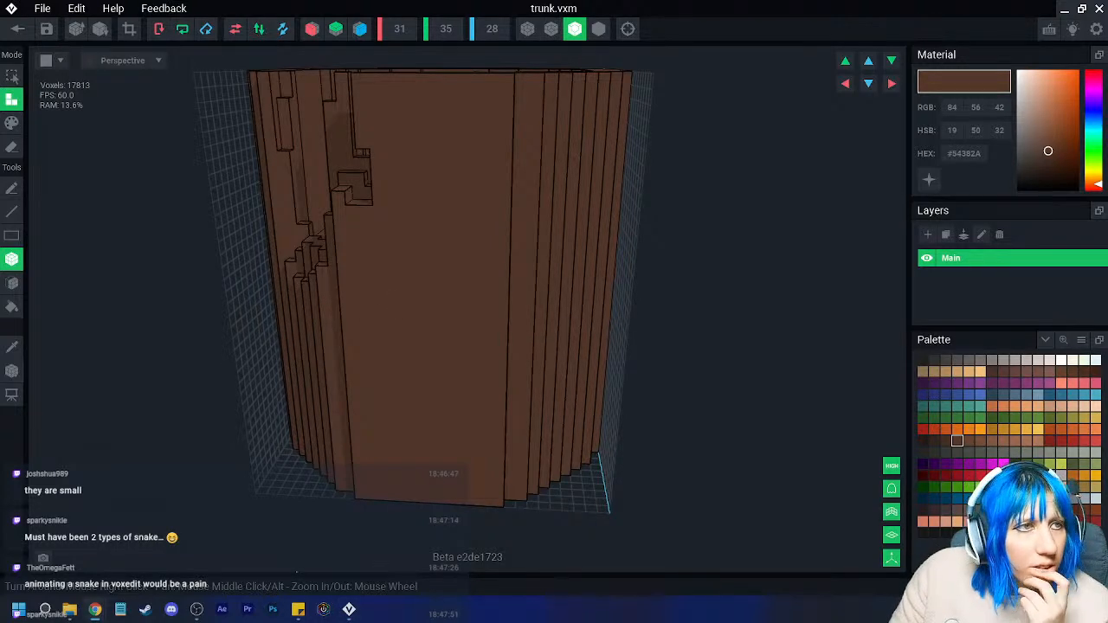
# - Erase blocks of voxels from the rim around the trunk with the box tool to make its top edge uneven
pyautogui.moveTo(415, 316); pyautogui.dragTo(181, 307, button='right')
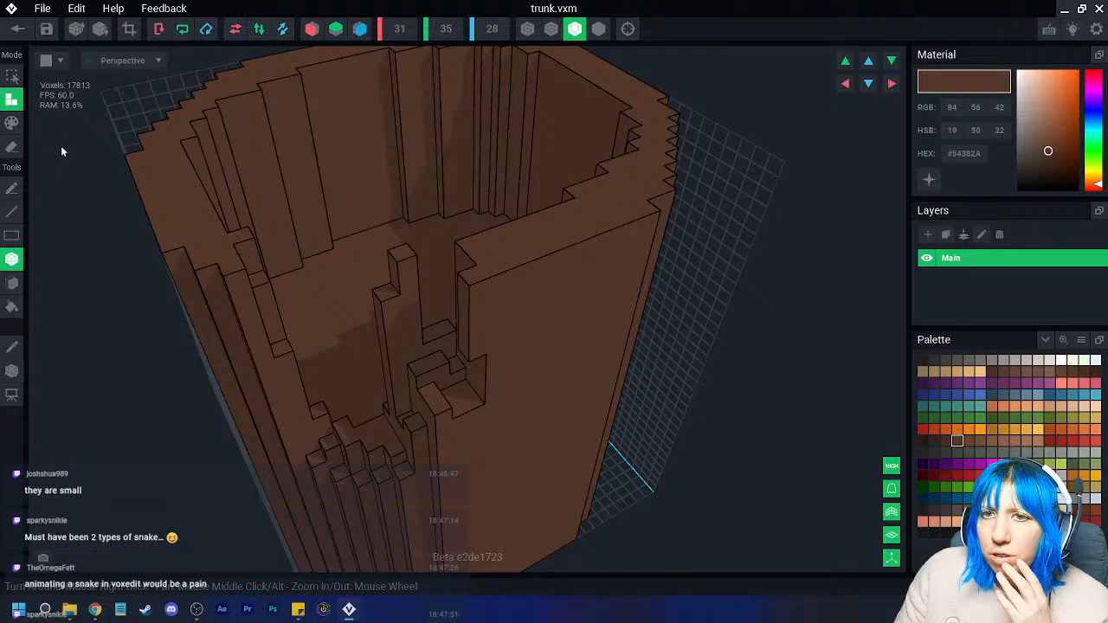
pyautogui.press('e')
pyautogui.moveTo(171, 136)
pyautogui.mouseDown()
pyautogui.moveTo(173, 227)
pyautogui.moveTo(196, 292)
pyautogui.mouseUp()
pyautogui.moveTo(239, 239); pyautogui.dragTo(341, 252, button='right')
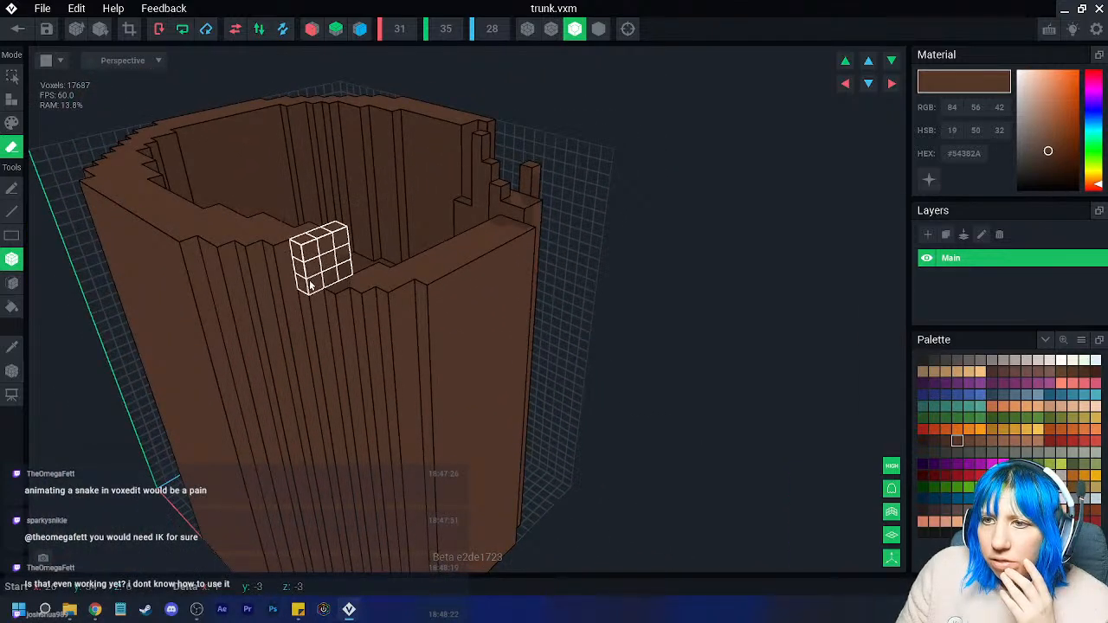
pyautogui.moveTo(310, 285); pyautogui.dragTo(311, 242, button='right')
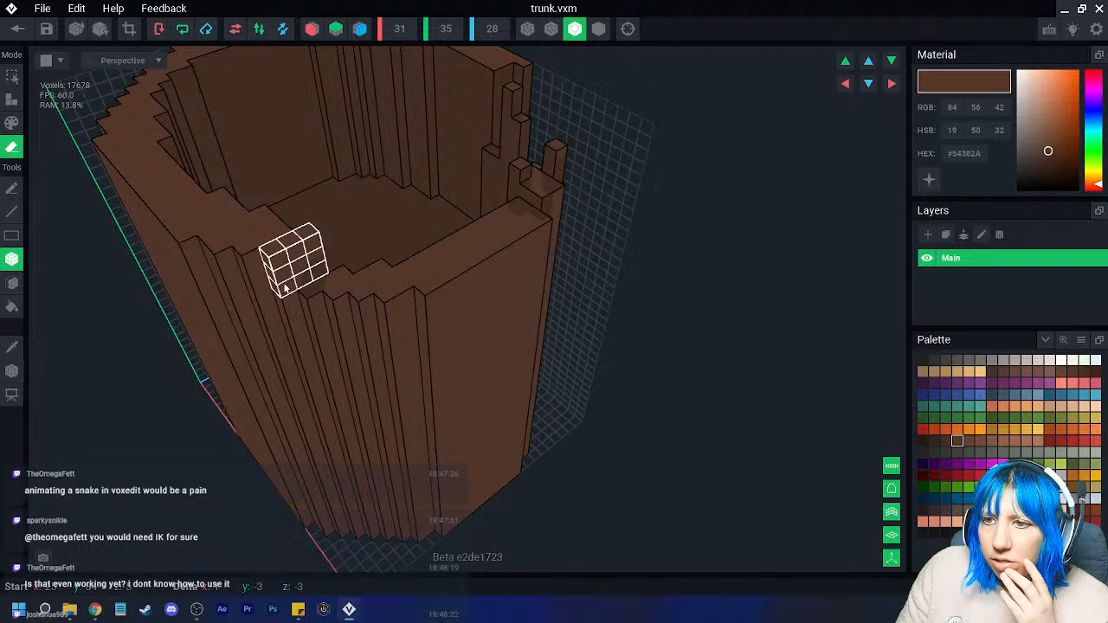
pyautogui.moveTo(284, 289); pyautogui.dragTo(279, 232, button='right')
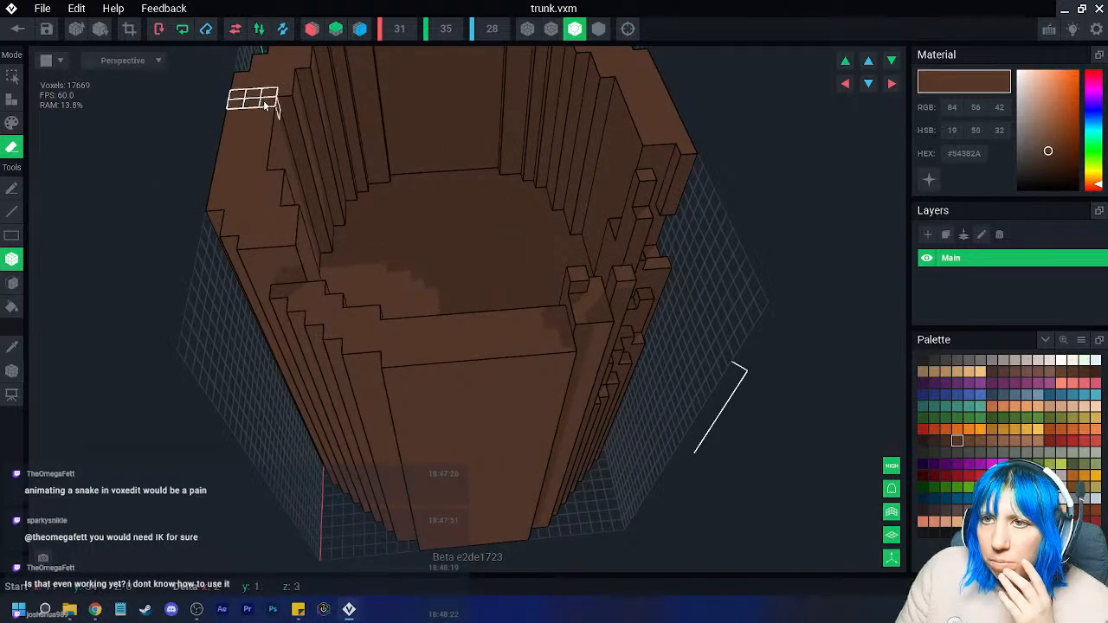
pyautogui.moveTo(269, 104); pyautogui.dragTo(203, 114, button='right')
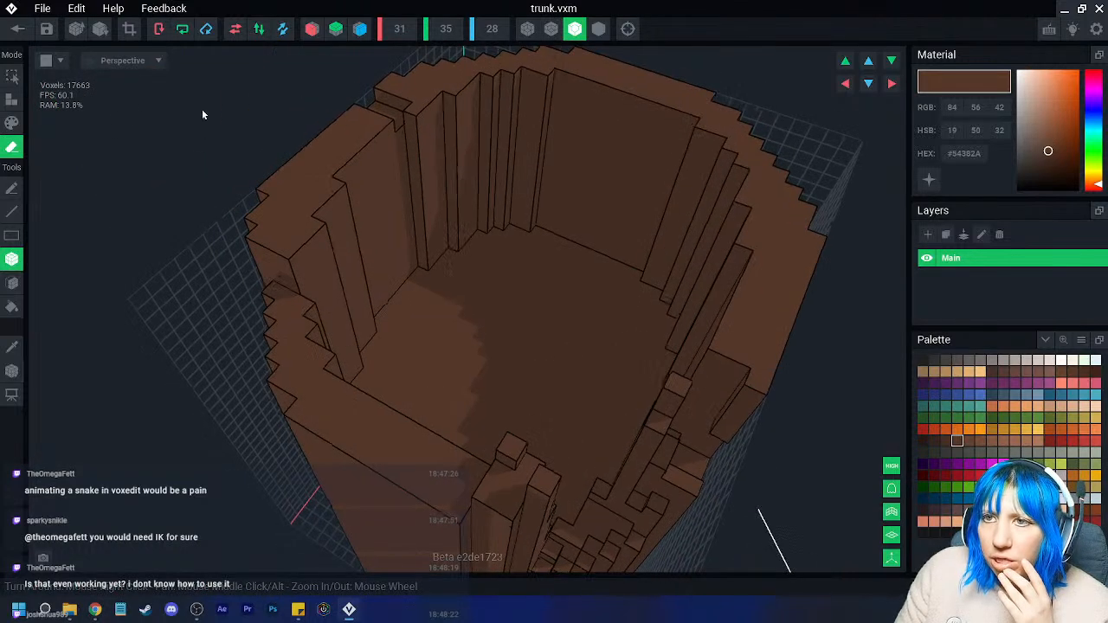
# - Erase whole top faces of the rim with the face tool to lower sections of the trunk wall
pyautogui.click(12, 283)
pyautogui.click(322, 166)
pyautogui.moveTo(322, 167); pyautogui.dragTo(288, 284, button='right')
pyautogui.moveTo(289, 284); pyautogui.dragTo(279, 285)
pyautogui.moveTo(280, 285)
pyautogui.mouseDown(button='right')
pyautogui.moveTo(329, 319)
pyautogui.moveTo(364, 309)
pyautogui.moveTo(277, 182)
pyautogui.moveTo(115, 187)
pyautogui.mouseUp(button='right')
pyautogui.click(329, 319)
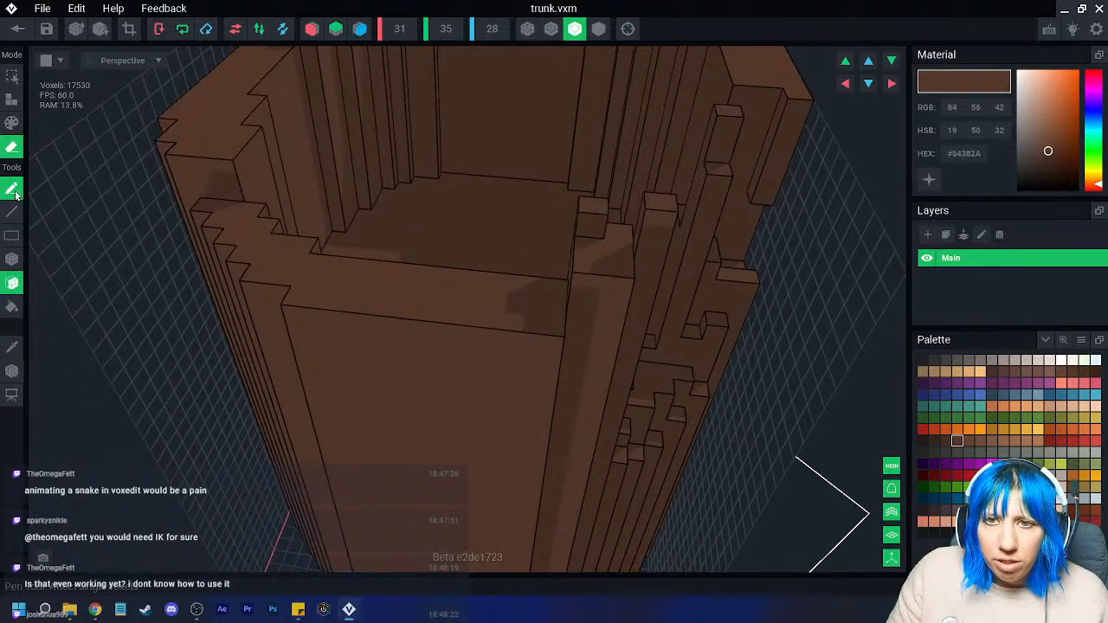
# - Erase individual voxels along the stepped rim with the box tool and check the trunk from the side
pyautogui.click(11, 259)
pyautogui.click(215, 173)
pyautogui.moveTo(215, 173)
pyautogui.mouseDown(button='right')
pyautogui.moveTo(243, 153)
pyautogui.moveTo(271, 166)
pyautogui.moveTo(302, 156)
pyautogui.moveTo(344, 217)
pyautogui.moveTo(404, 213)
pyautogui.moveTo(520, 279)
pyautogui.mouseUp(button='right')
pyautogui.click(252, 155)
pyautogui.click(350, 188)
pyautogui.click(435, 322)
pyautogui.moveTo(435, 321)
pyautogui.mouseDown(button='right')
pyautogui.moveTo(449, 297)
pyautogui.moveTo(436, 285)
pyautogui.moveTo(421, 302)
pyautogui.mouseUp(button='right')
pyautogui.moveTo(347, 337); pyautogui.dragTo(411, 273, button='right')
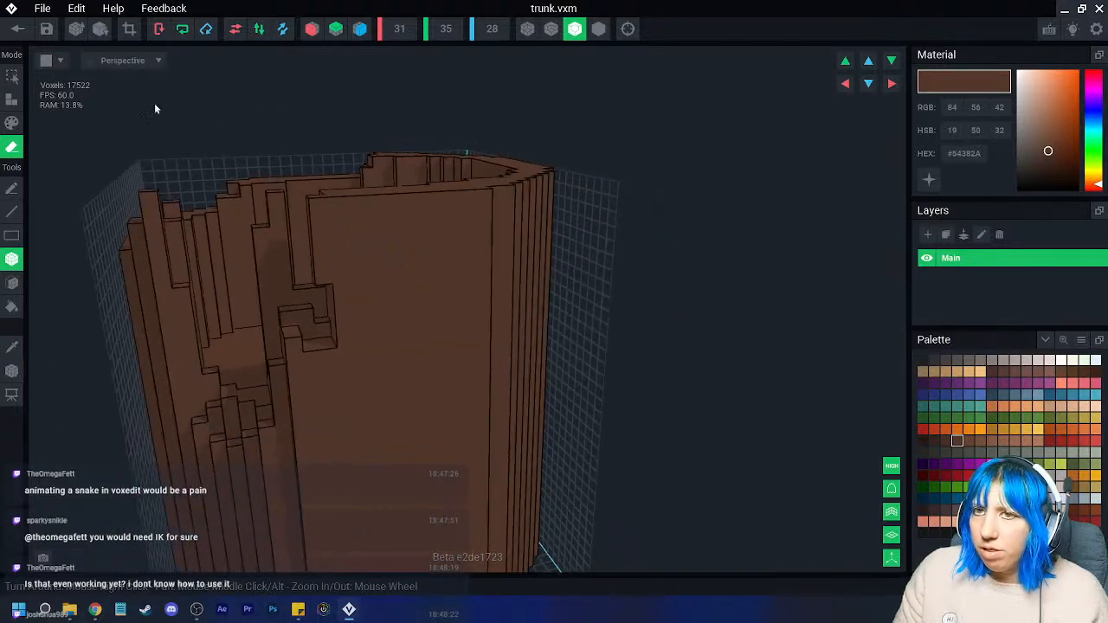
# - Return from the model editor to the trunk's animator scene and view the trunk from another side
pyautogui.click(18, 29)
pyautogui.click(554, 224)
pyautogui.scroll(5, 597, 219)
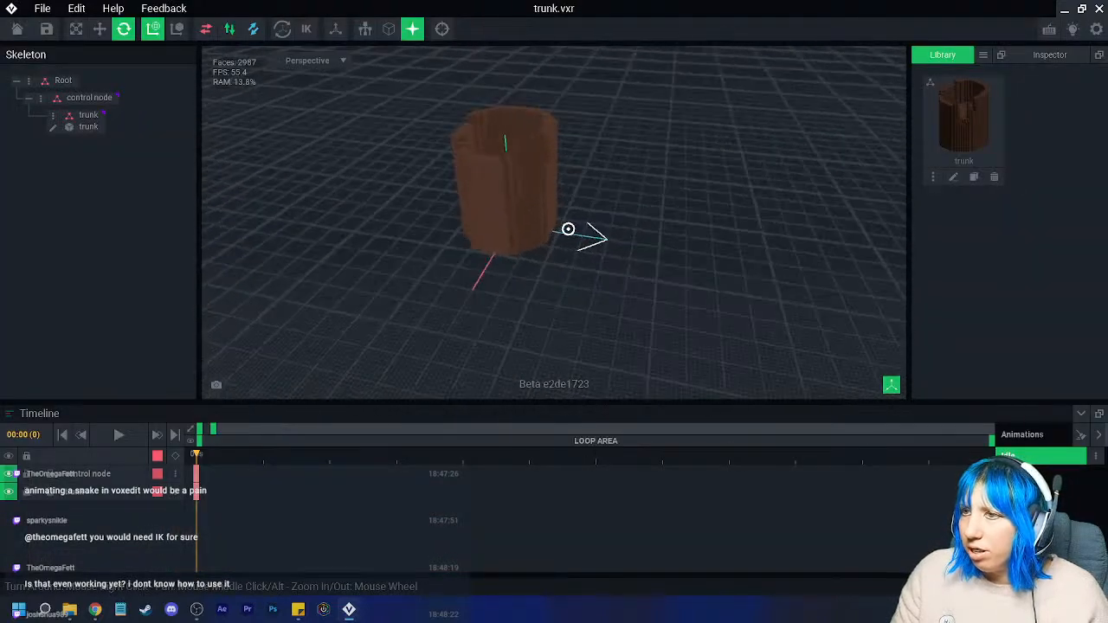
pyautogui.moveTo(568, 229); pyautogui.dragTo(395, 242, button='right')
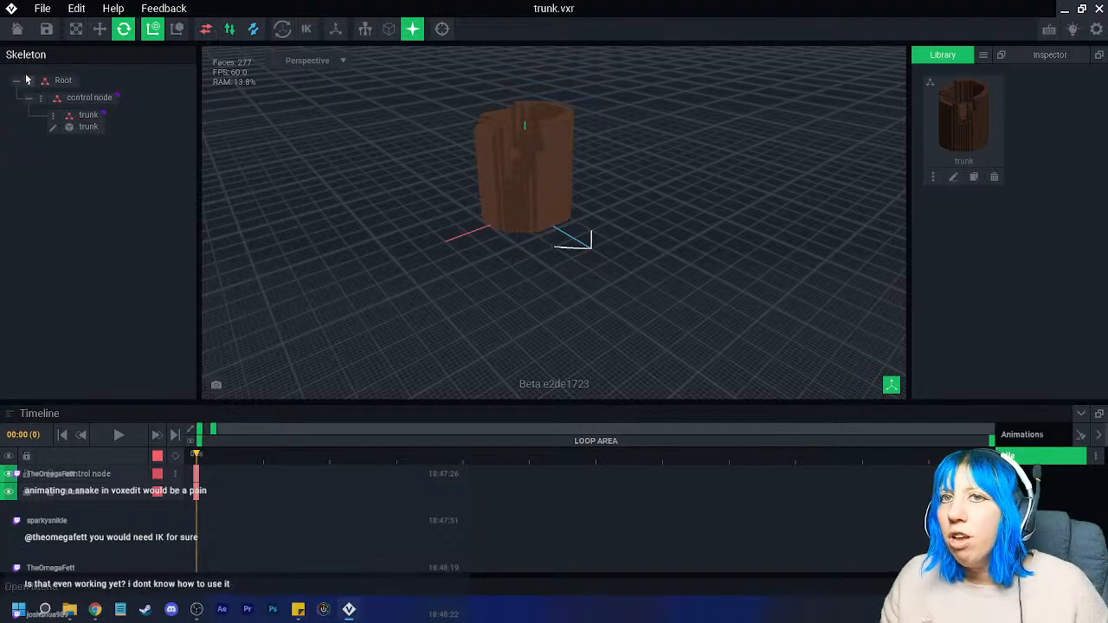
# - Close the trunk asset and open plant small.vxr from the animator's recent files
pyautogui.click(17, 29)
pyautogui.click(406, 223)
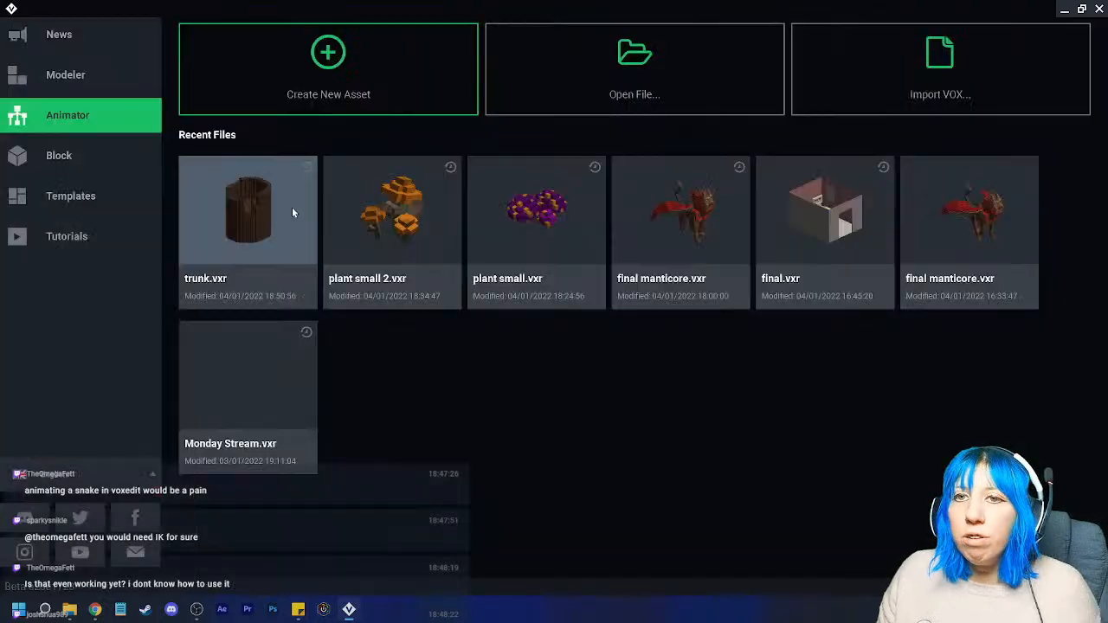
pyautogui.click(52, 75)
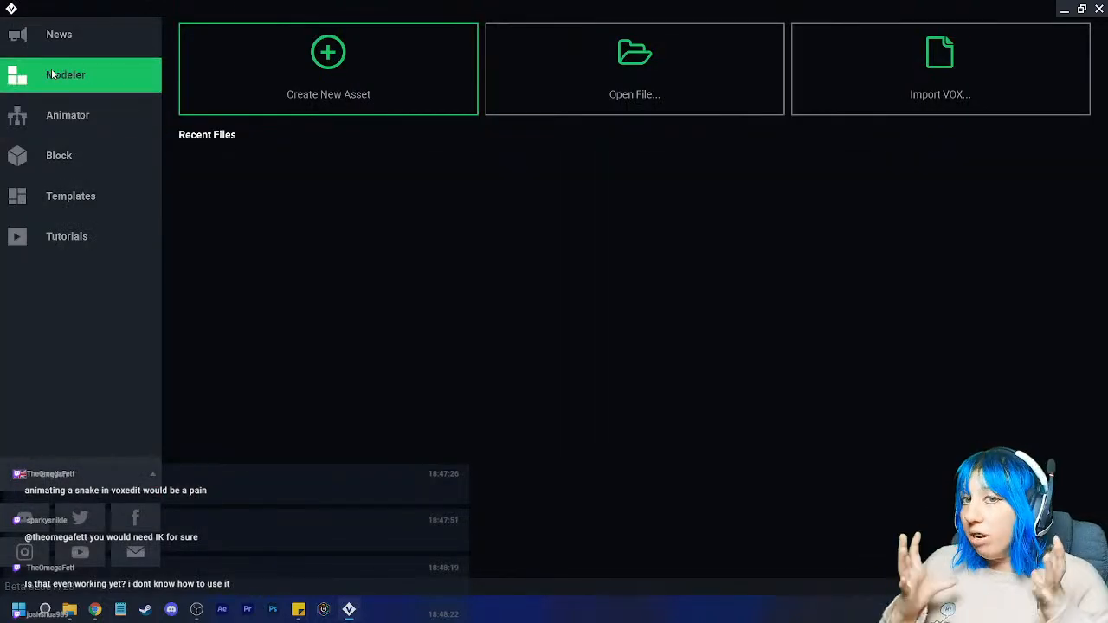
pyautogui.click(78, 118)
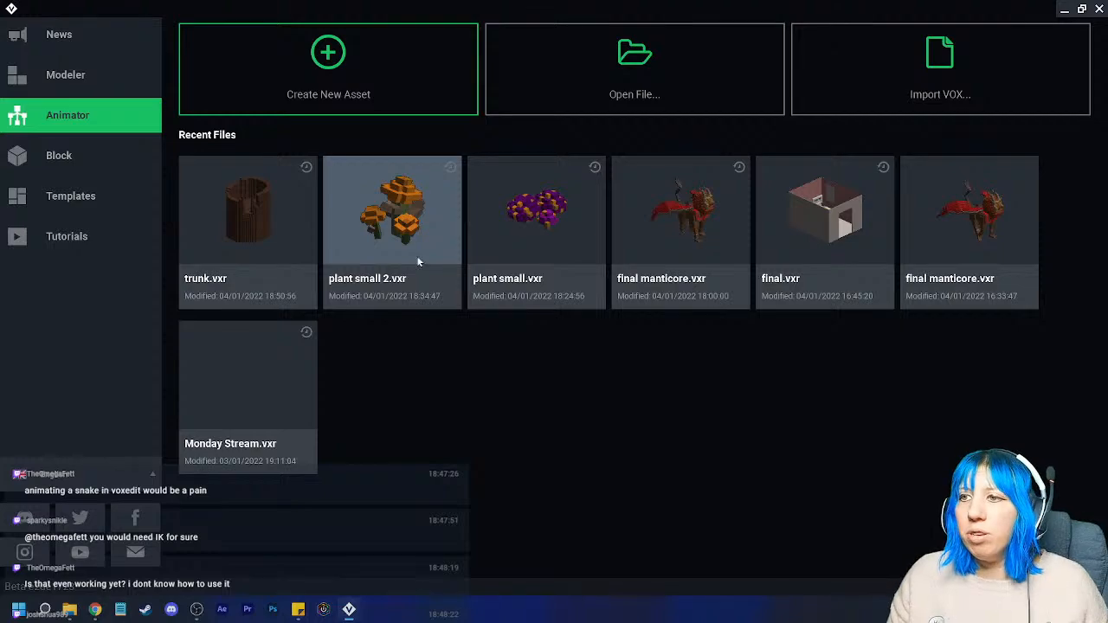
pyautogui.click(504, 242)
pyautogui.scroll(6, 545, 194)
# - Examine how the mushroom plant's tops and stems are assembled from separate tilted models
pyautogui.click(559, 199)
pyautogui.scroll(5, 577, 199)
pyautogui.moveTo(521, 174); pyautogui.dragTo(450, 183, button='right')
pyautogui.click(450, 183)
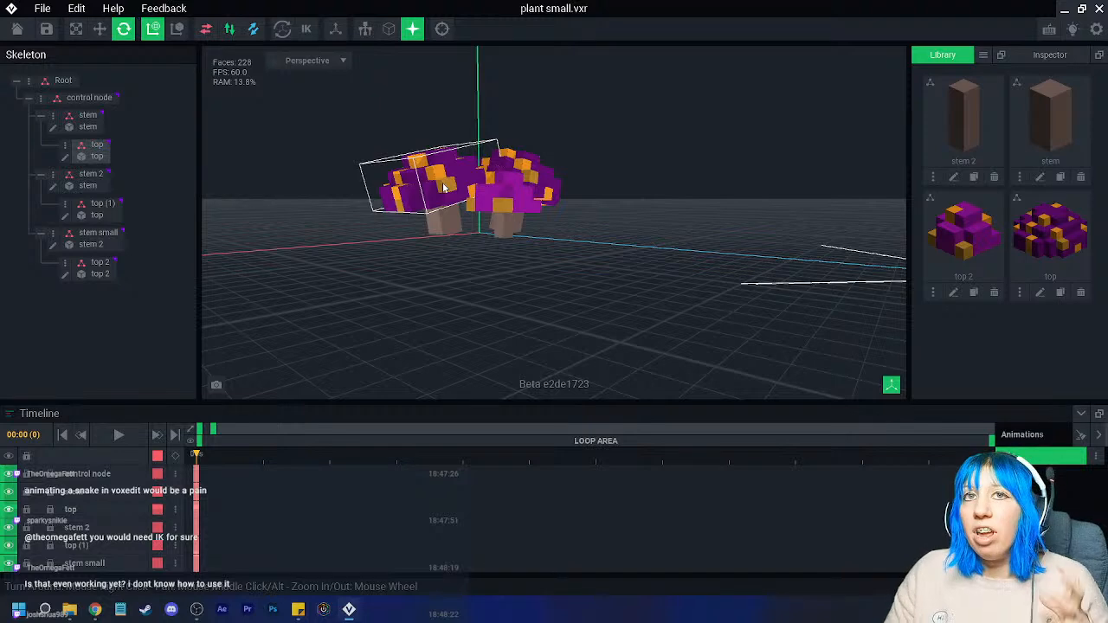
pyautogui.click(443, 221)
pyautogui.moveTo(443, 221); pyautogui.dragTo(658, 228, button='right')
pyautogui.scroll(8, 438, 199)
pyautogui.click(438, 198)
pyautogui.click(653, 255)
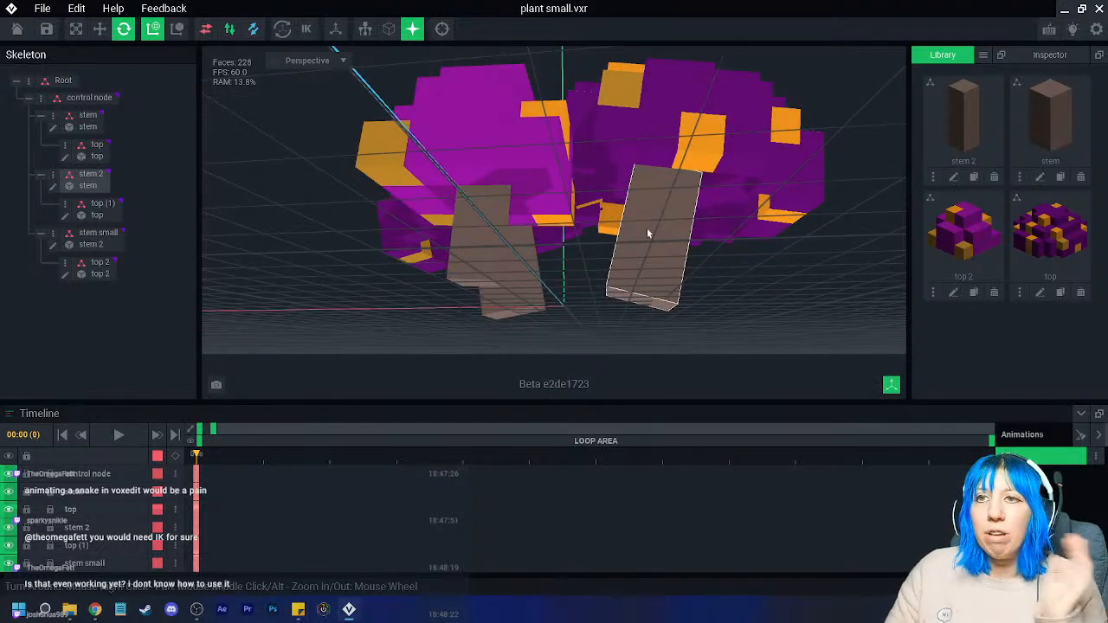
# - Close the plant asset and reopen trunk.vxr from the recent files
pyautogui.click(42, 8)
pyautogui.click(68, 49)
pyautogui.click(405, 221)
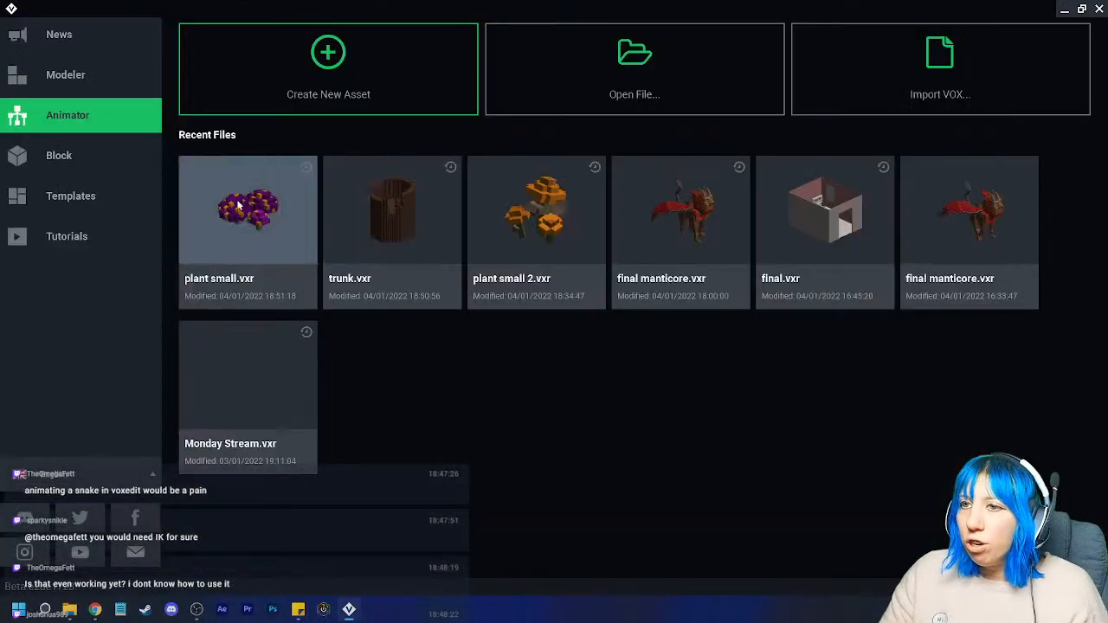
pyautogui.click(402, 225)
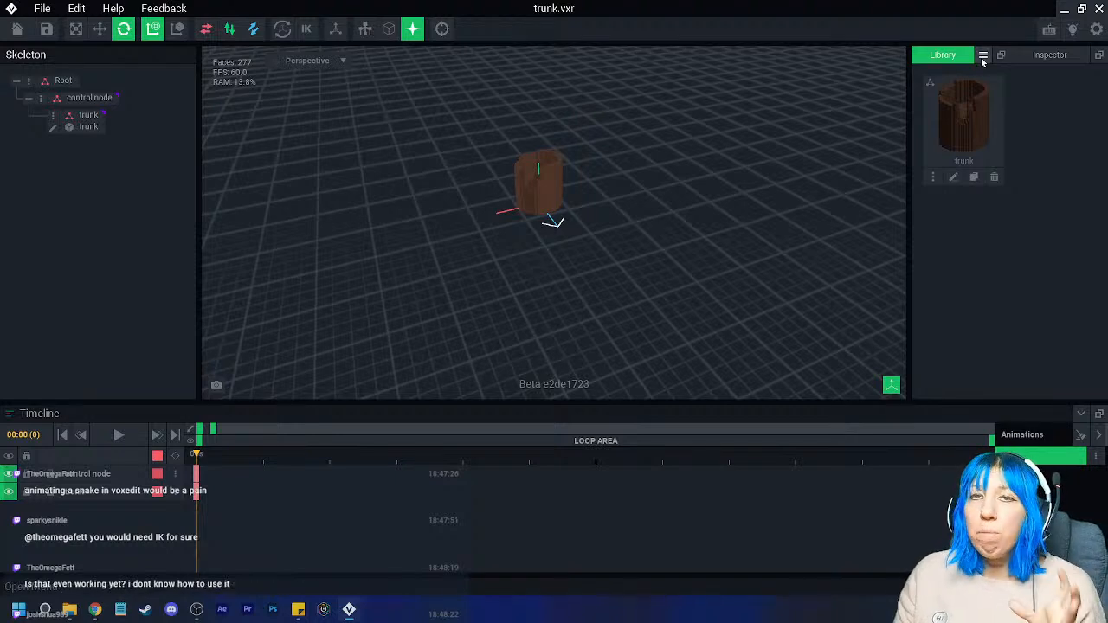
# - Try to tilt the trunk sideways with the rotation gizmo
pyautogui.click(556, 190)
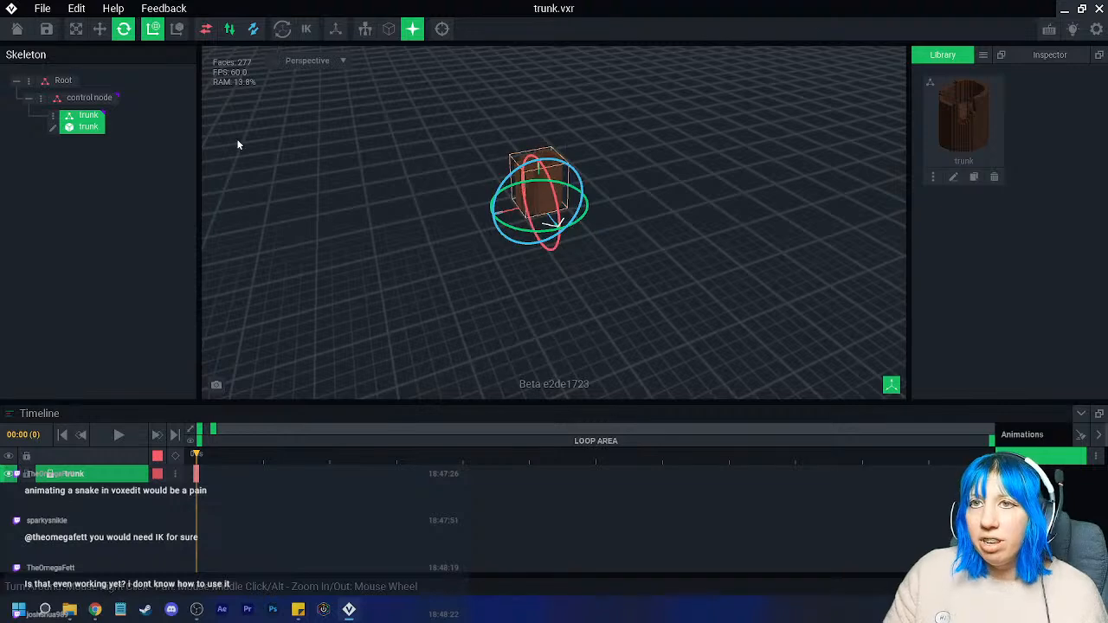
pyautogui.click(100, 31)
pyautogui.click(124, 29)
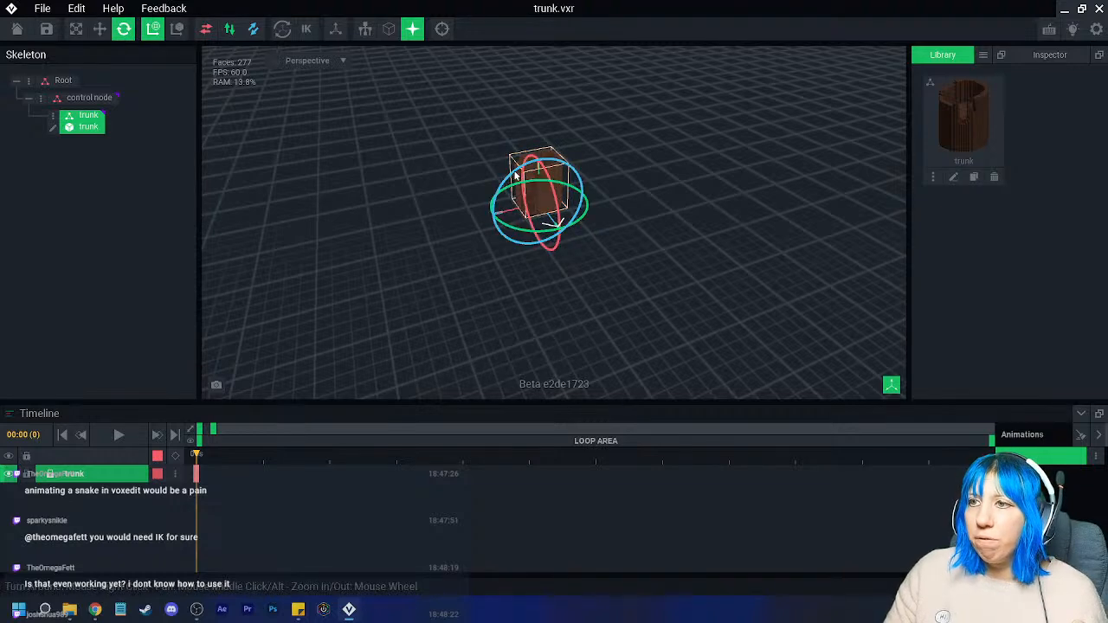
pyautogui.press('f')
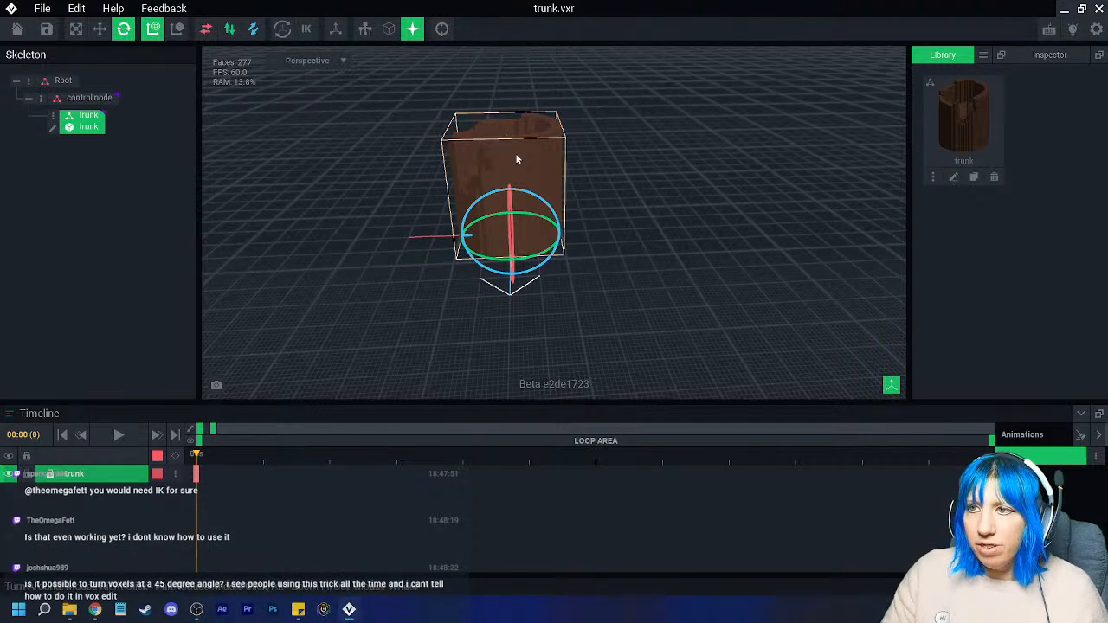
pyautogui.moveTo(525, 198); pyautogui.dragTo(570, 225)
pyautogui.hotkey('ctrl', 'z')
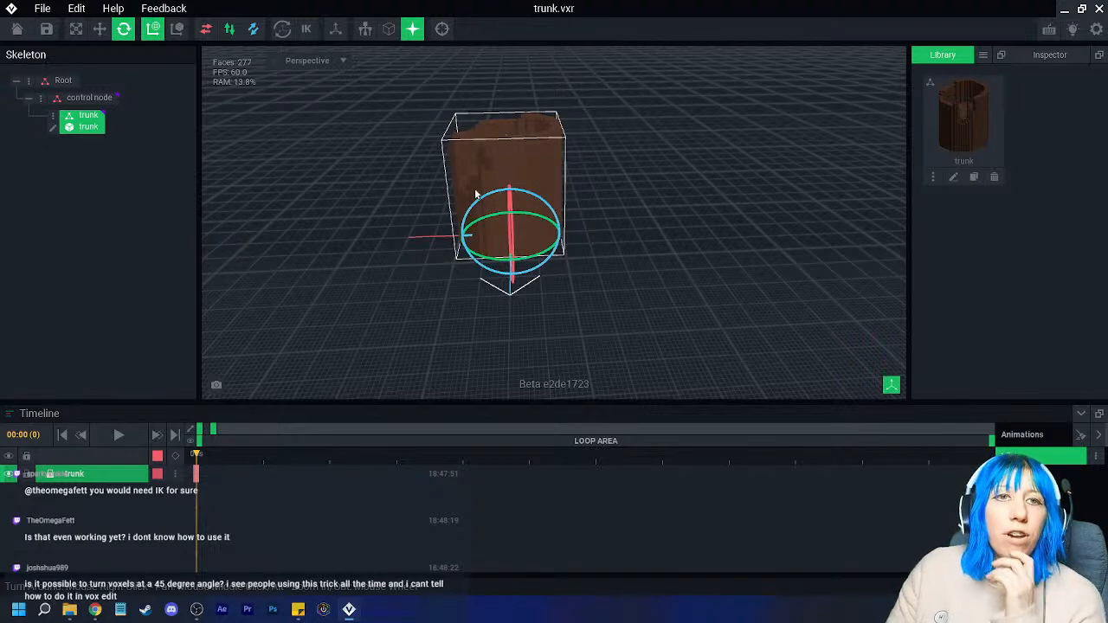
# - Create a new VXM model named Branch in the trunk asset's library
pyautogui.click(100, 29)
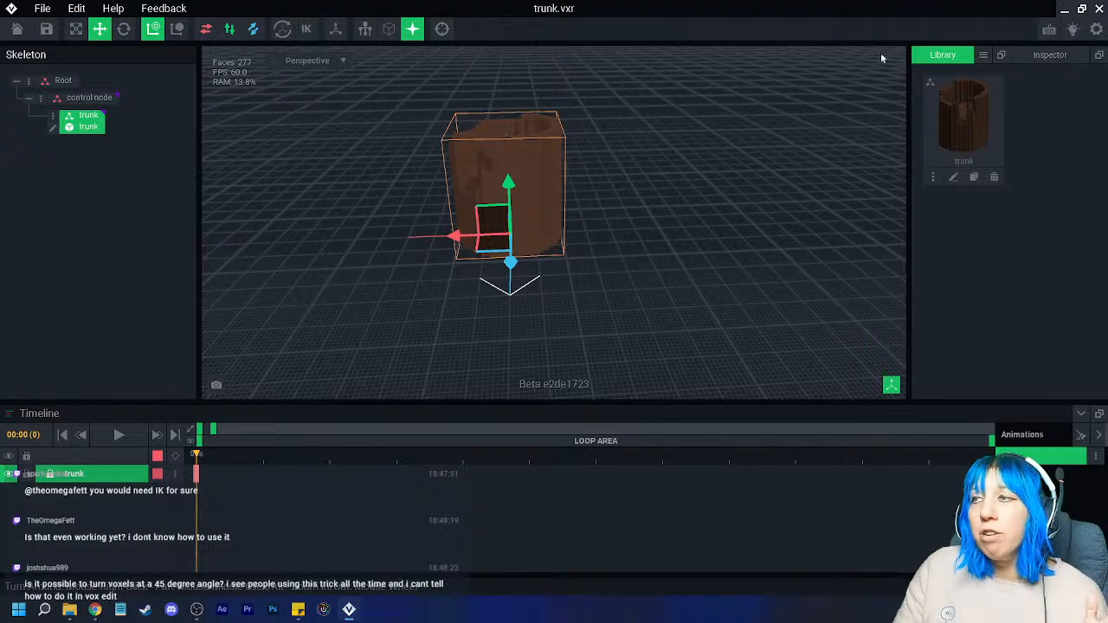
pyautogui.click(983, 55)
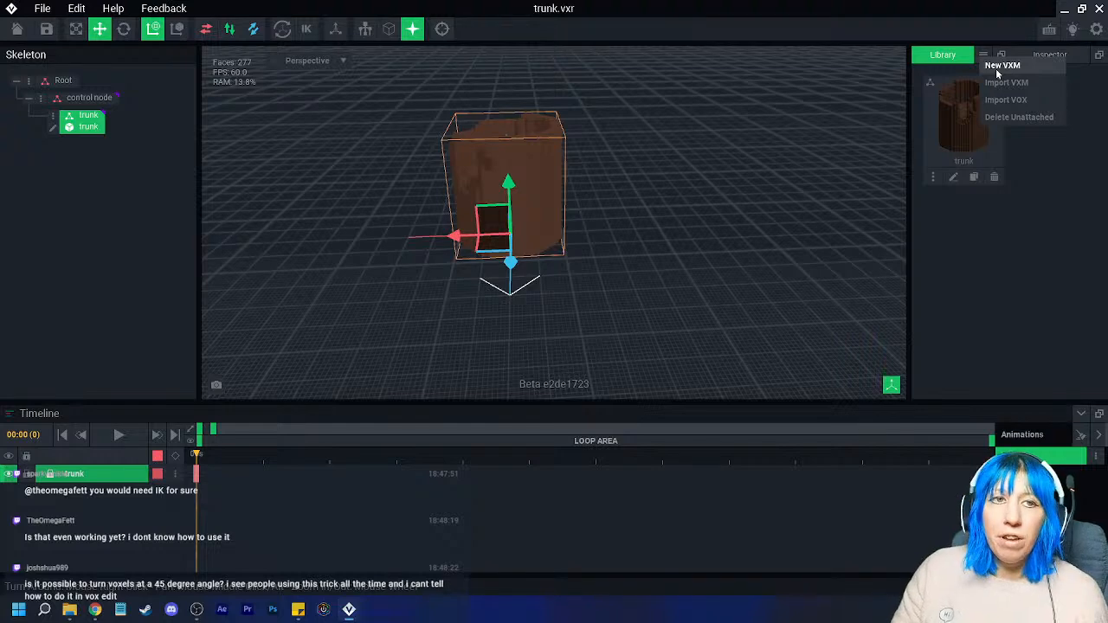
pyautogui.click(997, 69)
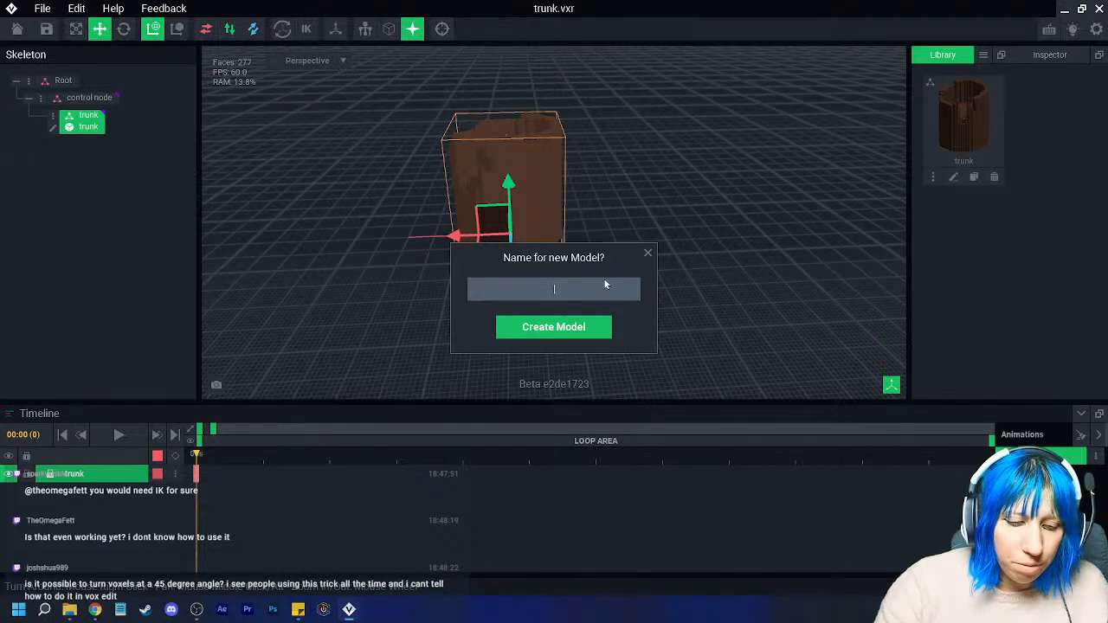
pyautogui.write('Branch')
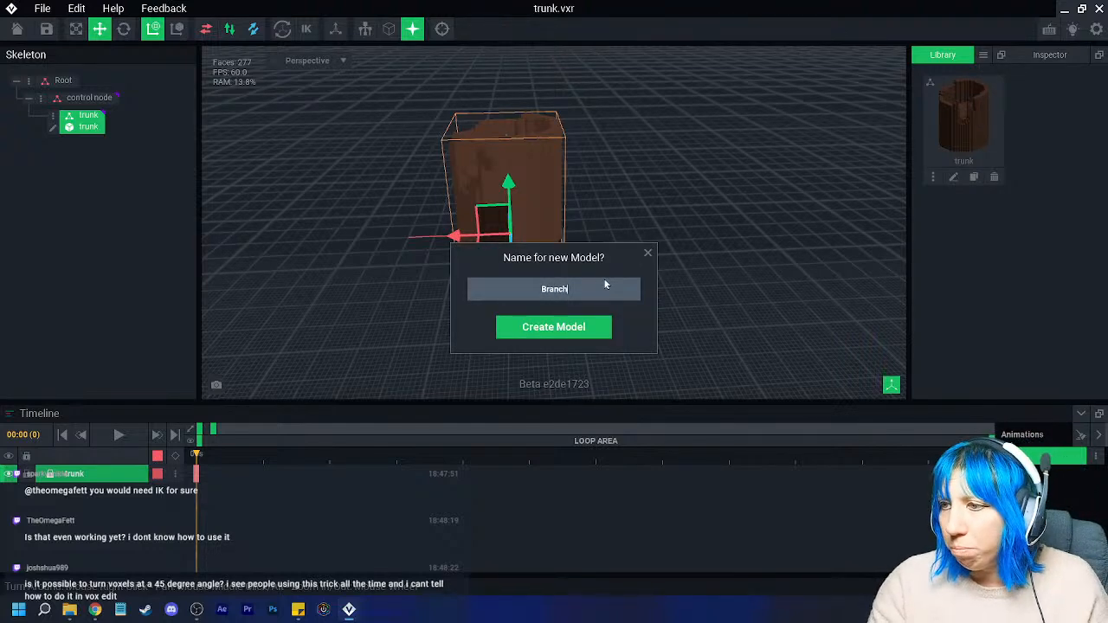
pyautogui.press('Return')
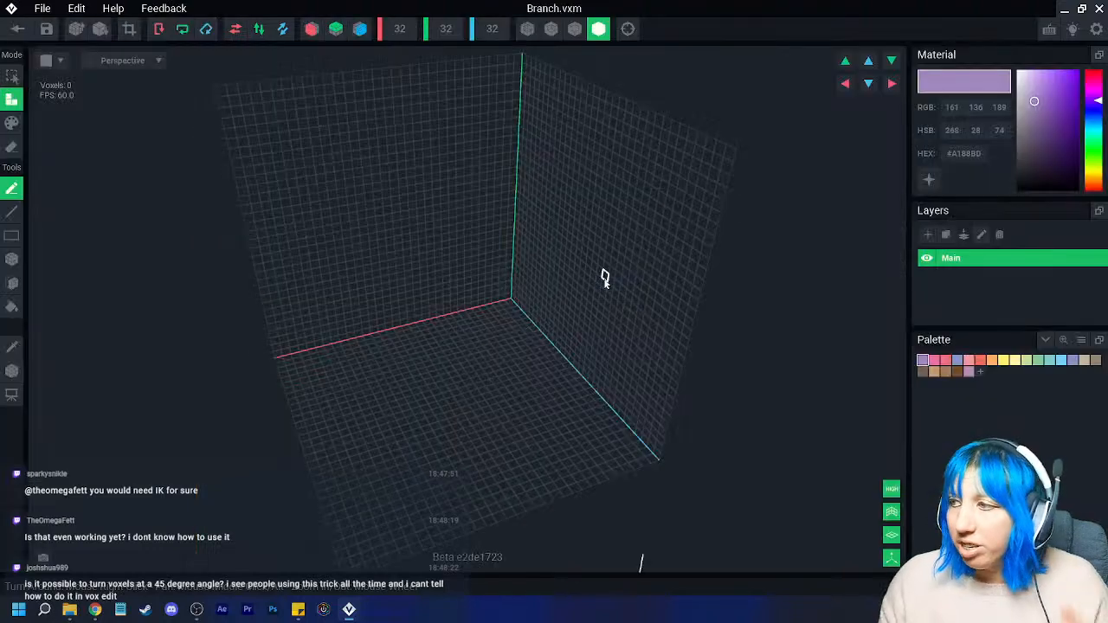
# - Load the last PNG in the VE_PAL folder as the Branch model's palette
pyautogui.click(1087, 338)
pyautogui.click(1063, 373)
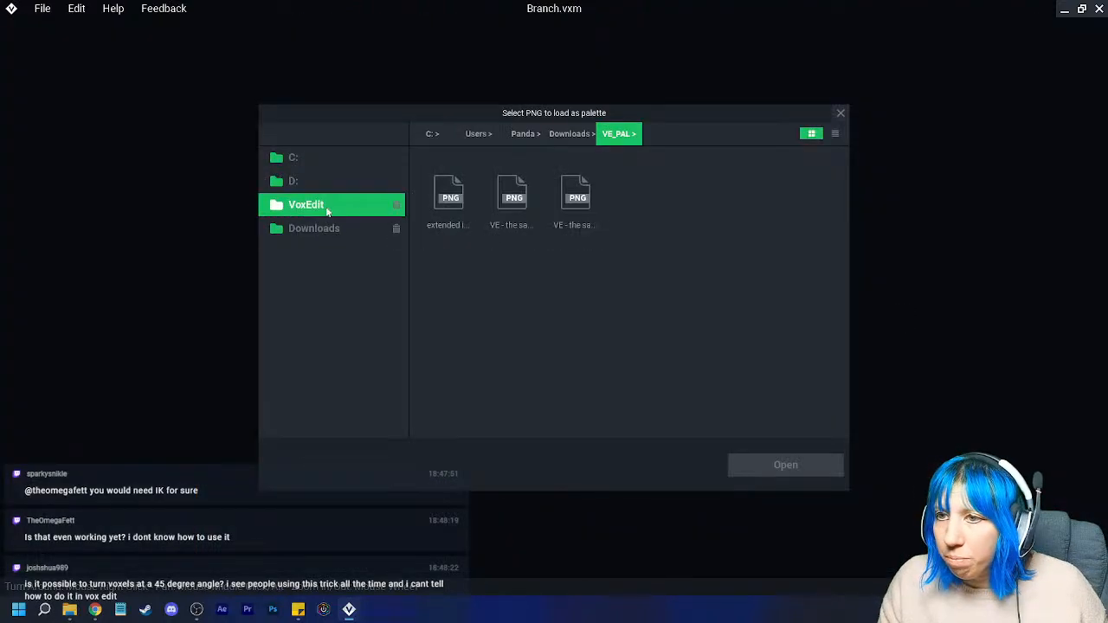
pyautogui.click(579, 201)
pyautogui.click(782, 465)
# - Draw a flat base of 5 by 4 voxels on the grid floor with the box tool in brown #54382A
pyautogui.moveTo(521, 376); pyautogui.dragTo(196, 371, button='right')
pyautogui.click(12, 258)
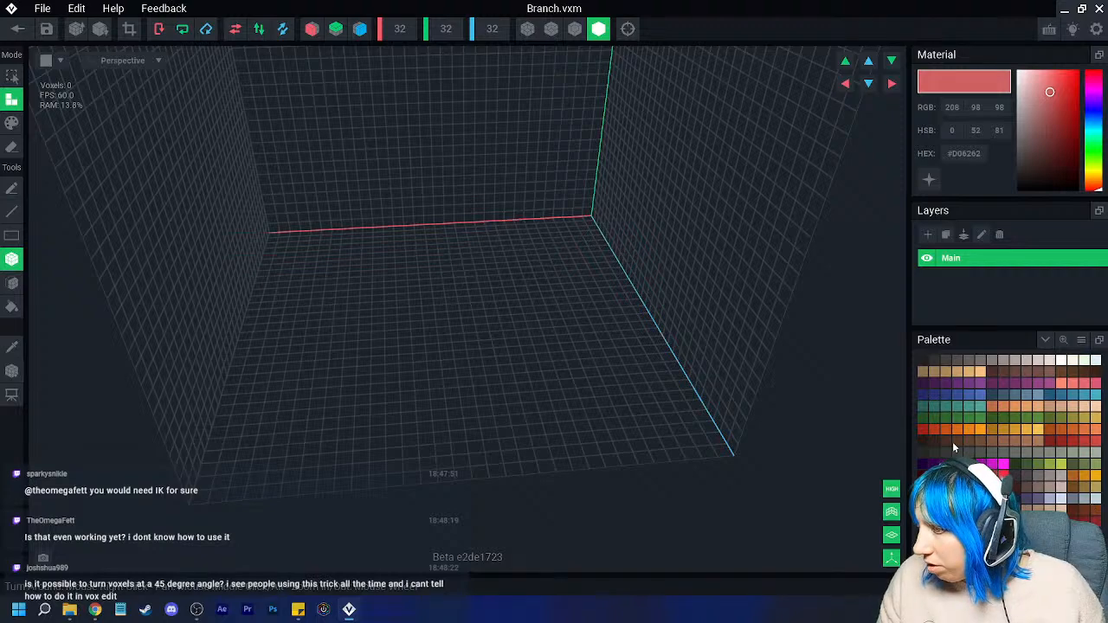
pyautogui.click(957, 442)
pyautogui.moveTo(597, 353); pyautogui.dragTo(487, 306, button='right')
pyautogui.moveTo(483, 287); pyautogui.dragTo(454, 318)
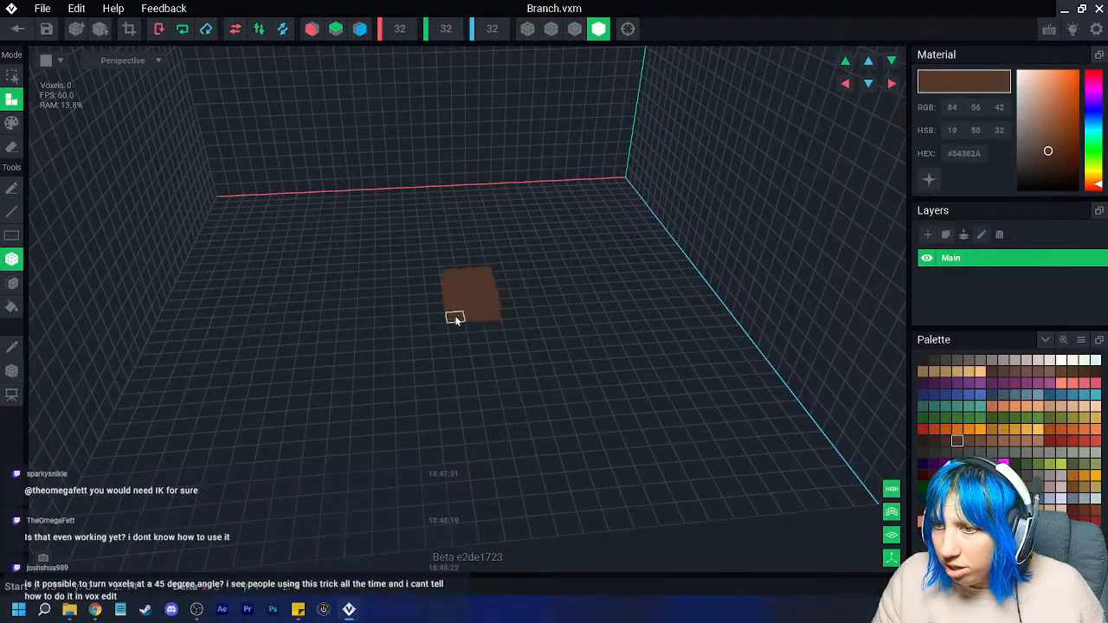
pyautogui.moveTo(433, 329); pyautogui.dragTo(383, 389, button='right')
pyautogui.click(424, 346)
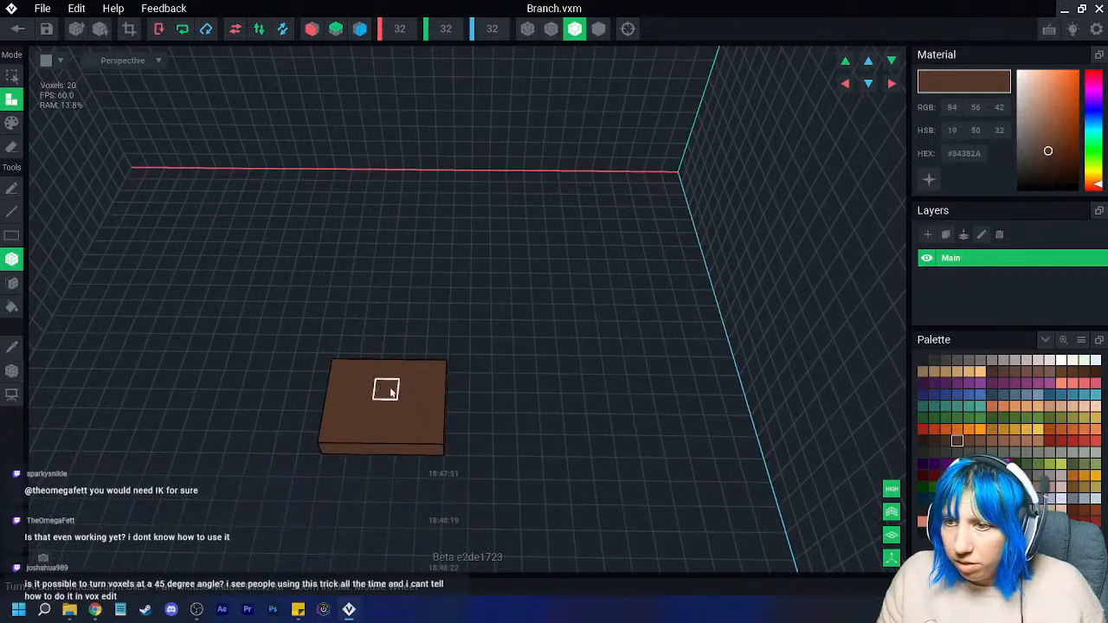
# - Stack progressively narrower blocks on the base to form a stepped, tapering branch
pyautogui.moveTo(363, 371)
pyautogui.mouseDown()
pyautogui.moveTo(384, 407)
pyautogui.moveTo(405, 419)
pyautogui.mouseUp()
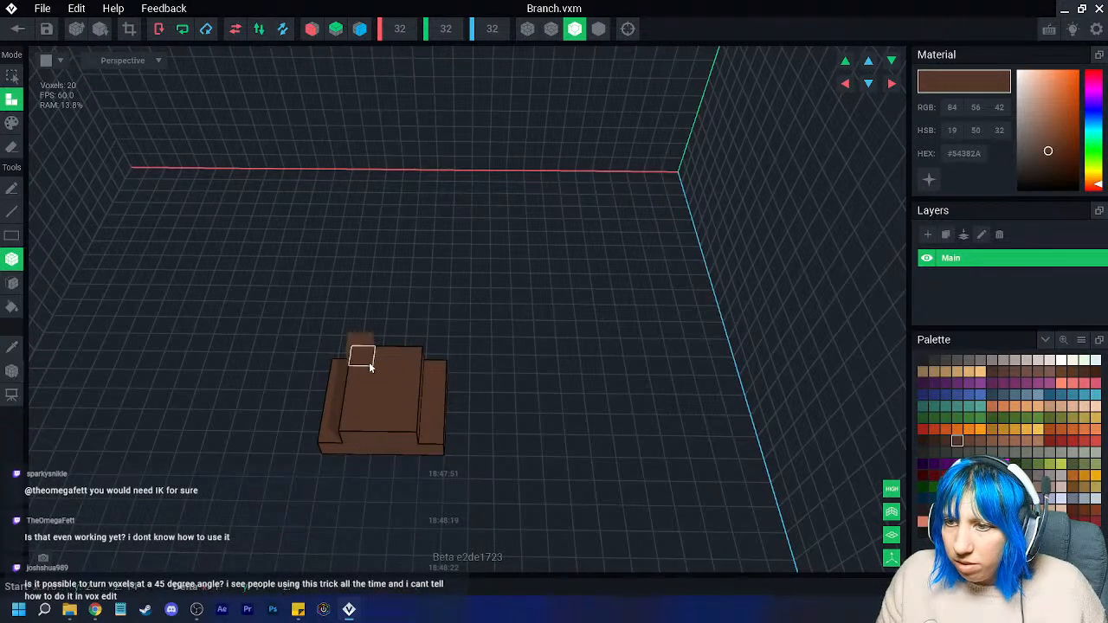
pyautogui.moveTo(362, 351); pyautogui.dragTo(401, 369)
pyautogui.click(382, 345)
pyautogui.click(371, 344)
pyautogui.moveTo(371, 339); pyautogui.dragTo(389, 420, button='right')
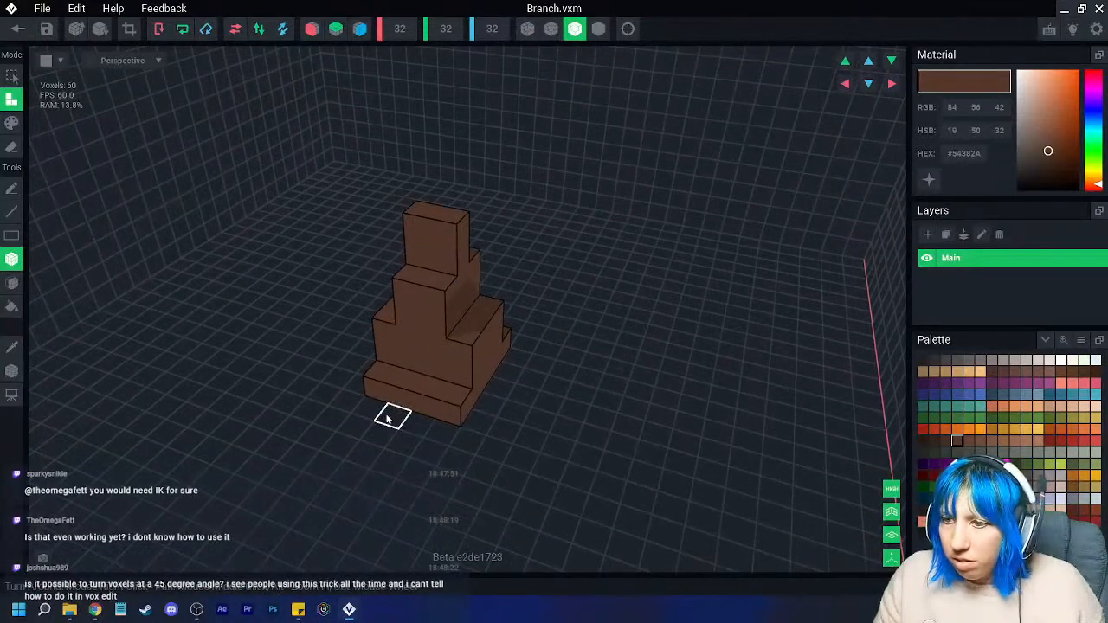
# - Add short rows of voxels on the floor around the branch's base to widen its foot on each side
pyautogui.moveTo(379, 413); pyautogui.dragTo(413, 421)
pyautogui.moveTo(413, 421); pyautogui.dragTo(438, 434, button='right')
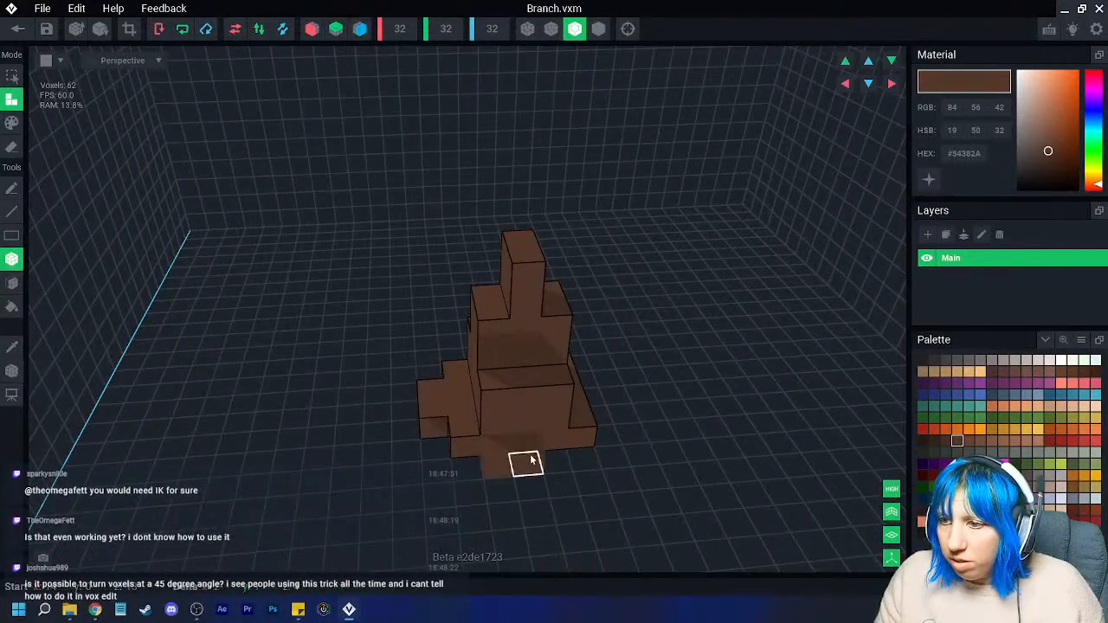
pyautogui.moveTo(546, 461); pyautogui.dragTo(614, 494, button='right')
pyautogui.moveTo(614, 495); pyautogui.dragTo(623, 470)
pyautogui.moveTo(623, 470); pyautogui.dragTo(529, 453, button='right')
pyautogui.moveTo(529, 452); pyautogui.dragTo(594, 463)
pyautogui.moveTo(594, 463); pyautogui.dragTo(545, 395, button='right')
pyautogui.click(594, 458)
# - Crop the volume to the branch's size and rotate the model about the X axis so the branch lies horizontally
pyautogui.click(129, 28)
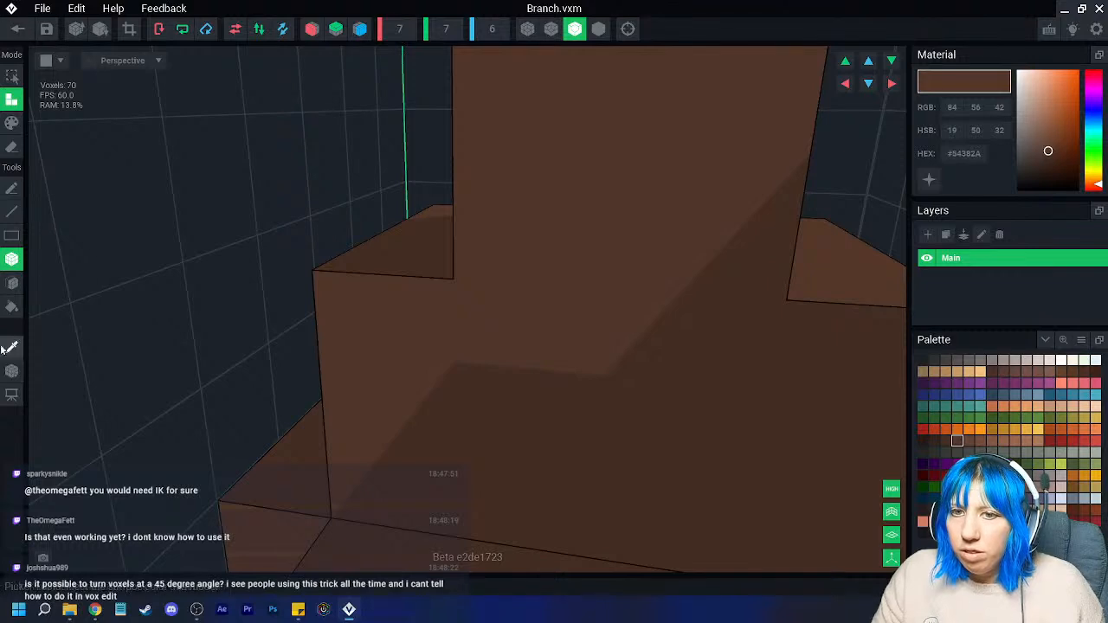
pyautogui.click(11, 371)
pyautogui.scroll(-5, 529, 351)
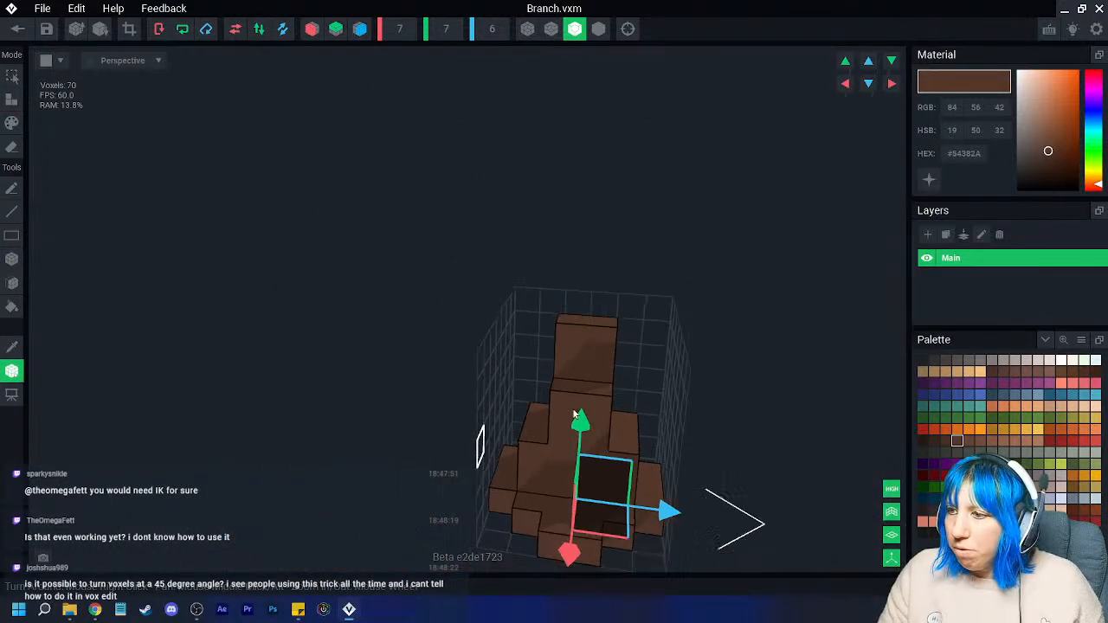
pyautogui.scroll(2, 574, 439)
pyautogui.click(159, 29)
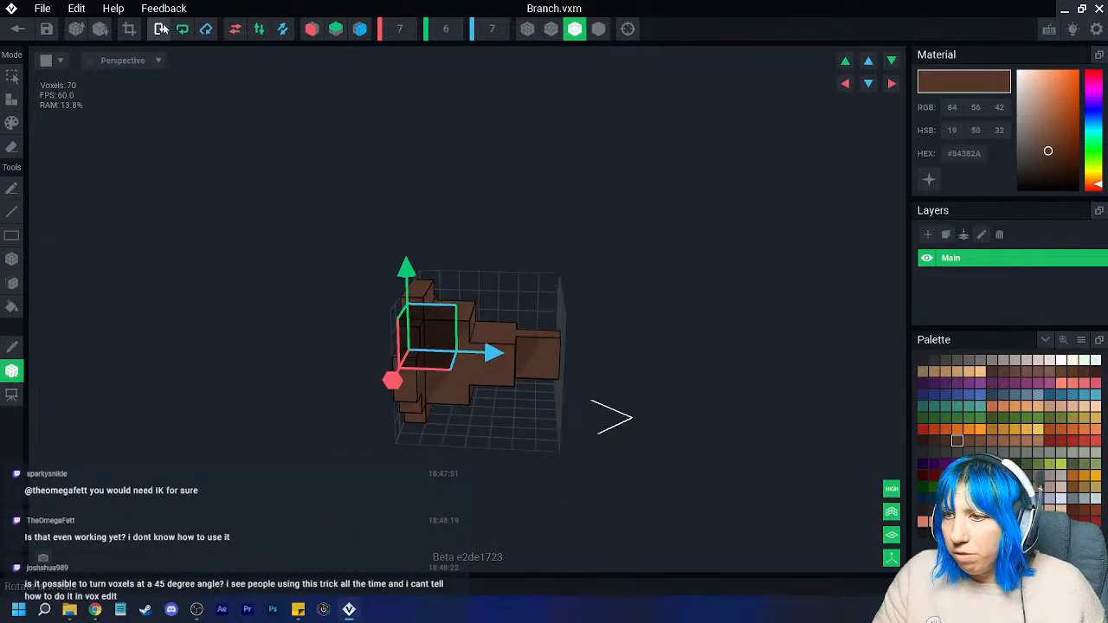
# - Save the Branch model and return to the trunk rig
pyautogui.moveTo(455, 350); pyautogui.dragTo(474, 362, button='right')
pyautogui.moveTo(450, 355); pyautogui.dragTo(336, 279, button='right')
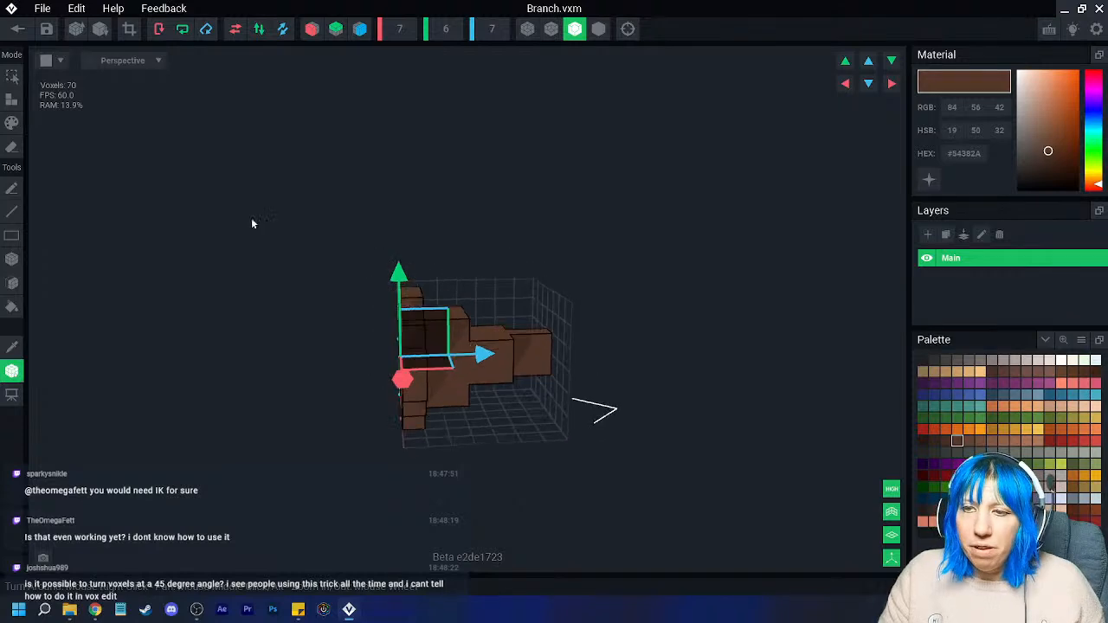
pyautogui.click(17, 28)
pyautogui.click(454, 224)
# - Add a child node named "branch 1" under the trunk and attach the Branch model from the library to it
pyautogui.click(68, 128)
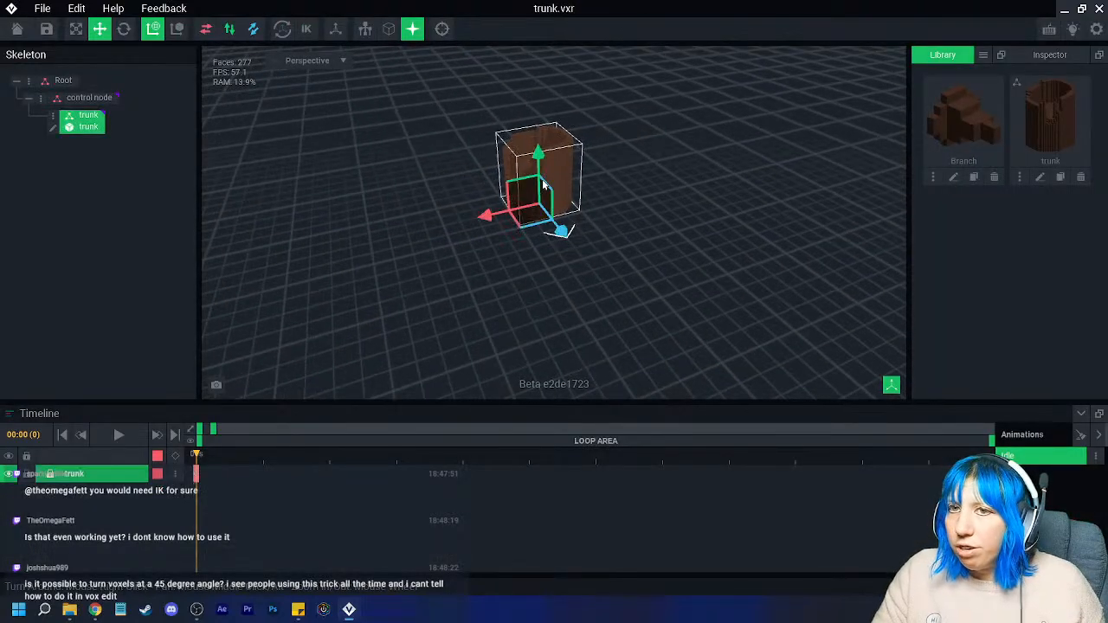
pyautogui.rightClick(66, 130)
pyautogui.click(95, 149)
pyautogui.write('branch 1')
pyautogui.press('Return')
pyautogui.moveTo(964, 117); pyautogui.dragTo(104, 146)
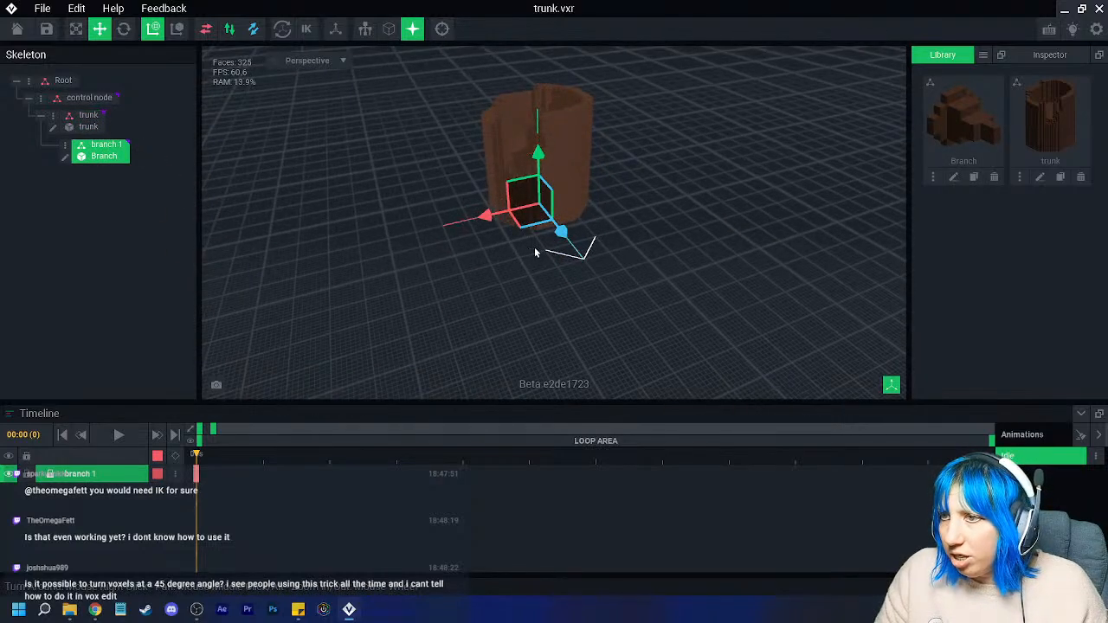
# - Move the branch upward and outward so its wide end is embedded in the trunk's outer wall and its tip sticks out
pyautogui.scroll(3, 534, 248)
pyautogui.moveTo(532, 245); pyautogui.dragTo(512, 313, button='middle')
pyautogui.moveTo(533, 314); pyautogui.dragTo(579, 368)
pyautogui.moveTo(578, 368); pyautogui.dragTo(460, 250, button='right')
pyautogui.moveTo(449, 246); pyautogui.dragTo(441, 77)
pyautogui.moveTo(441, 76); pyautogui.dragTo(420, 164, button='middle')
pyautogui.moveTo(420, 165); pyautogui.dragTo(346, 164, button='right')
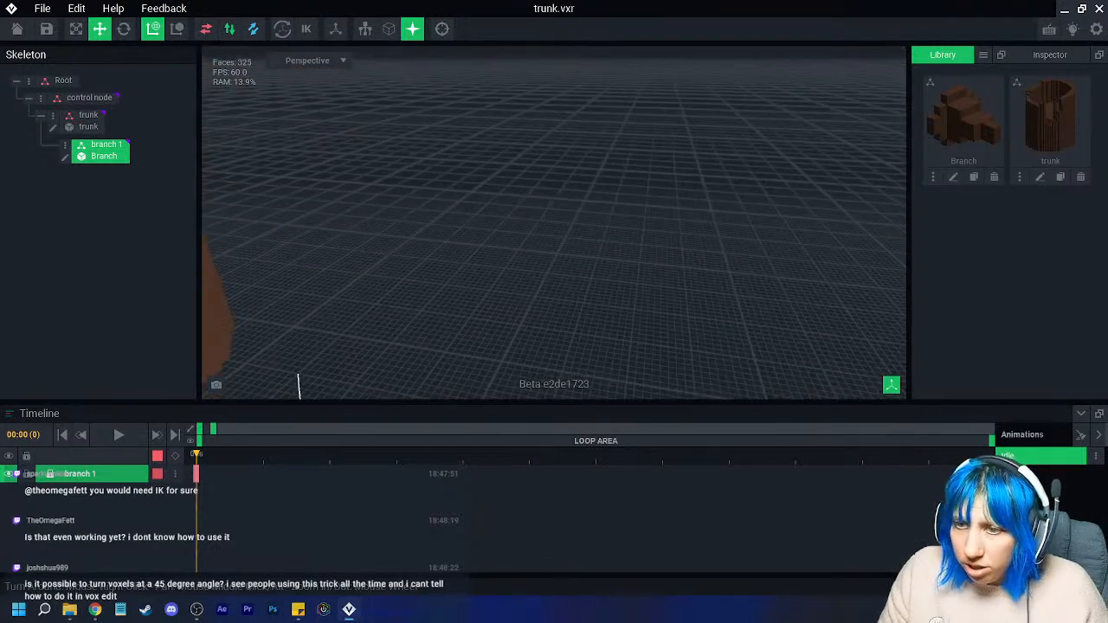
pyautogui.moveTo(346, 164); pyautogui.dragTo(475, 190, button='middle')
pyautogui.moveTo(480, 177); pyautogui.dragTo(490, 126)
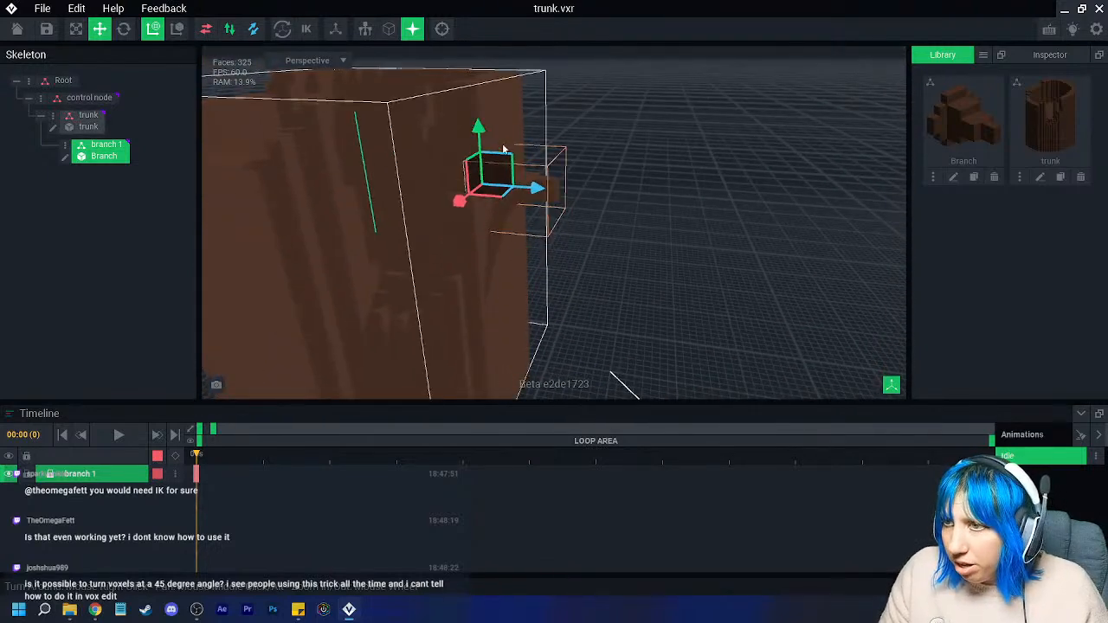
pyautogui.moveTo(536, 188); pyautogui.dragTo(557, 192)
pyautogui.moveTo(557, 192); pyautogui.dragTo(532, 223, button='right')
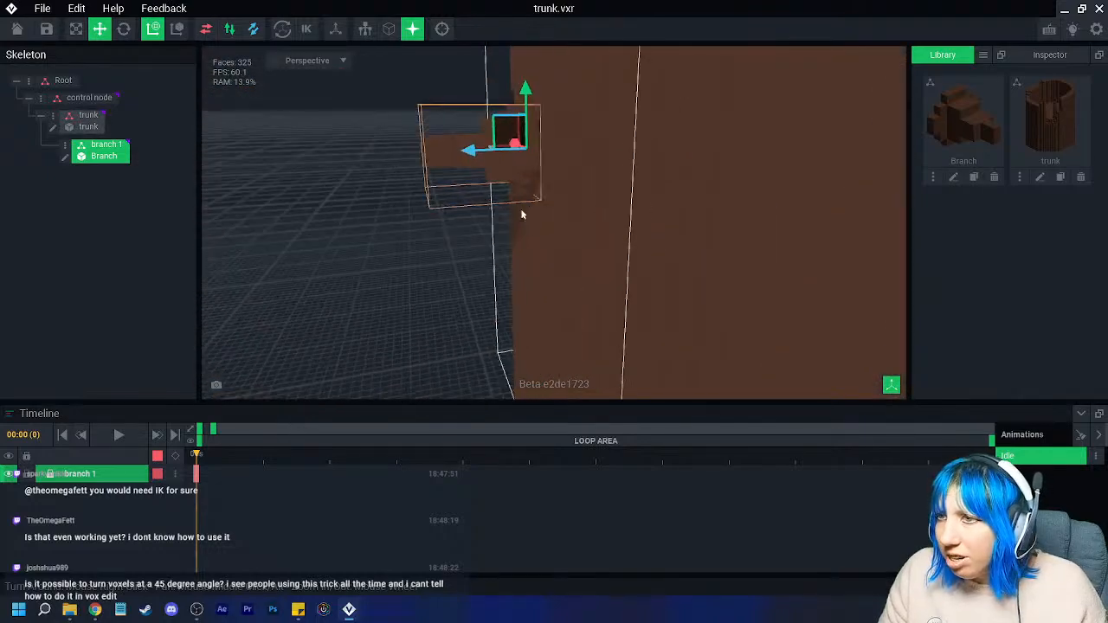
# - Open the Branch model for editing and fill the whole branch with the dark brown #35231B
pyautogui.doubleClick(69, 158)
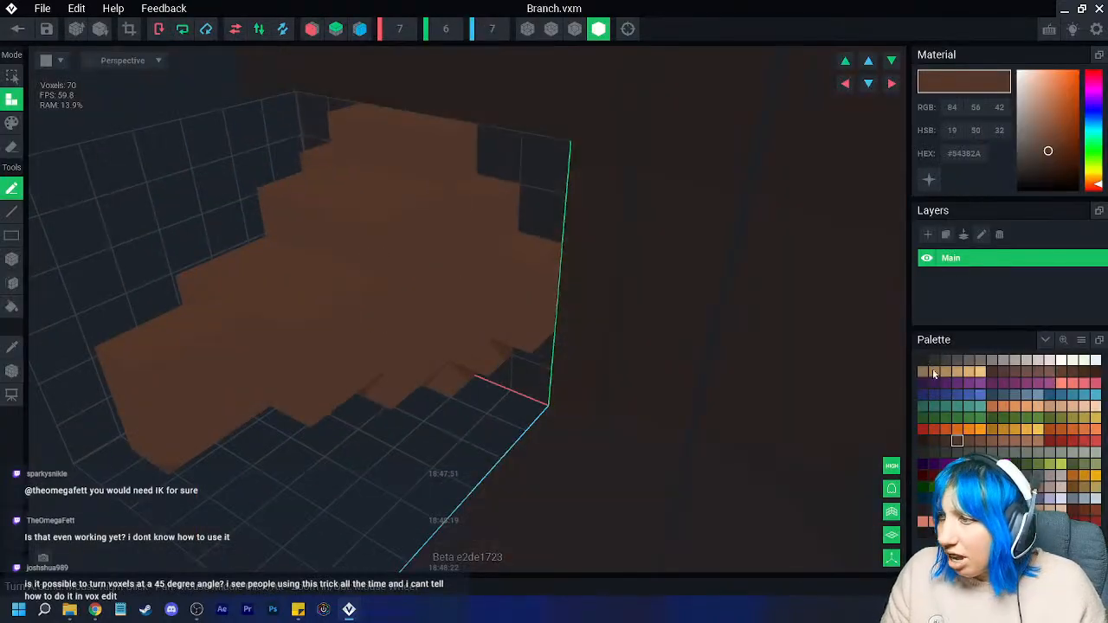
pyautogui.click(934, 441)
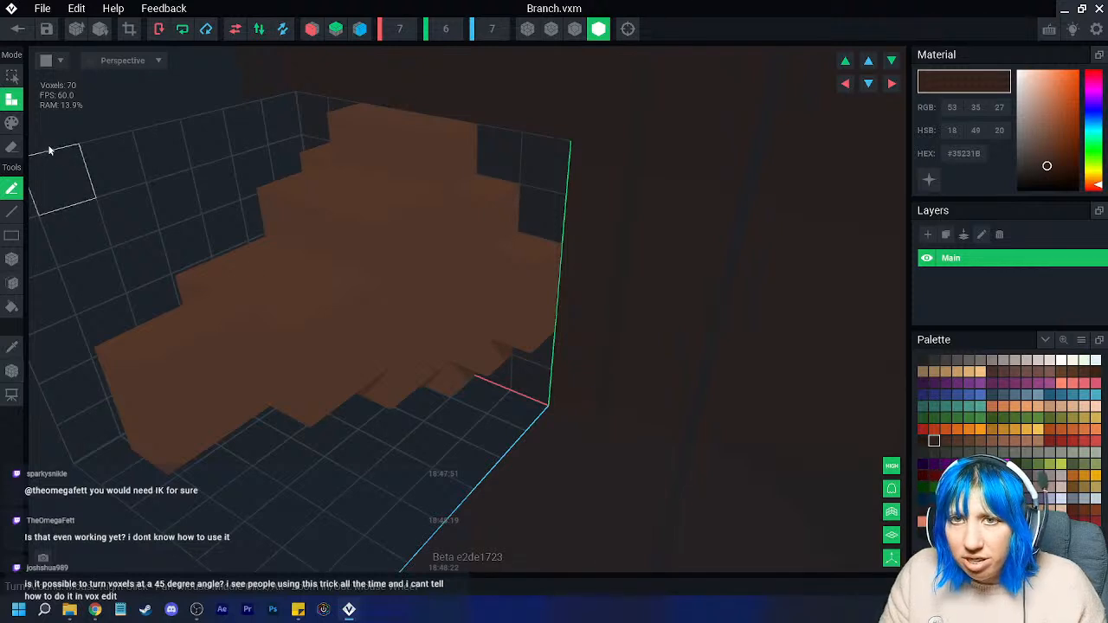
pyautogui.click(11, 122)
pyautogui.click(12, 306)
pyautogui.click(190, 307)
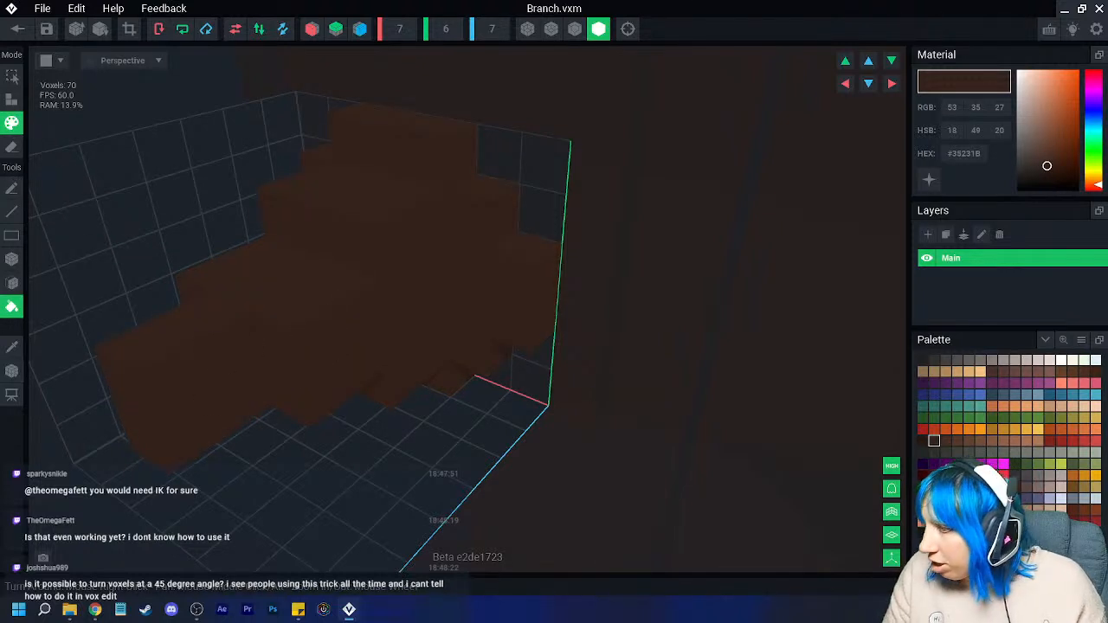
# - Try several other fill colours on the whole branch, including #482F25, #694D43 and #645551
pyautogui.click(1047, 156)
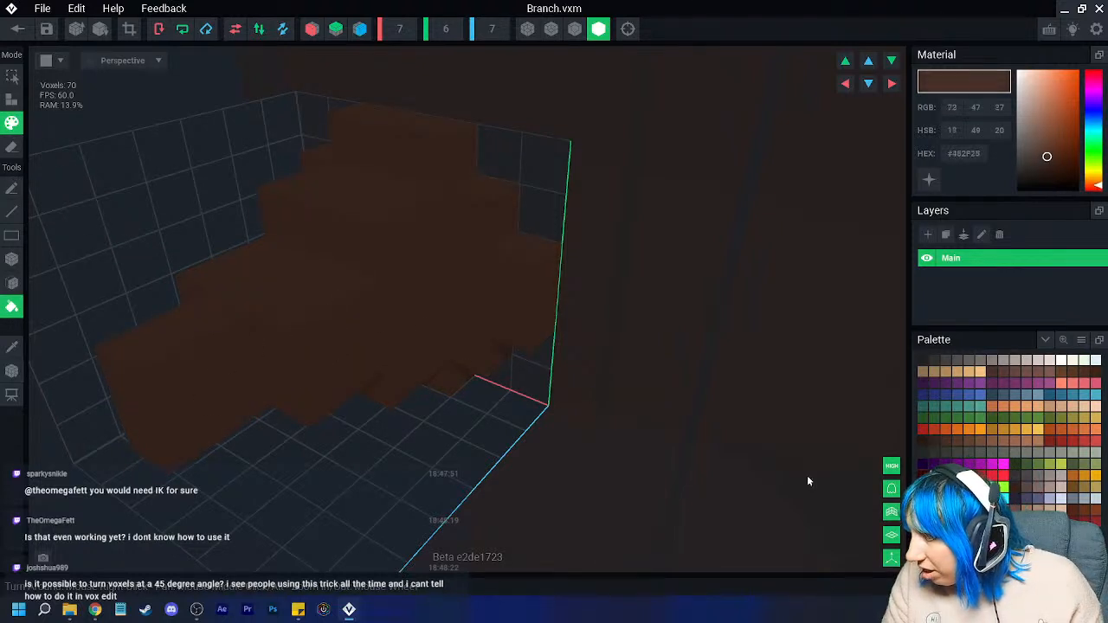
pyautogui.click(344, 354)
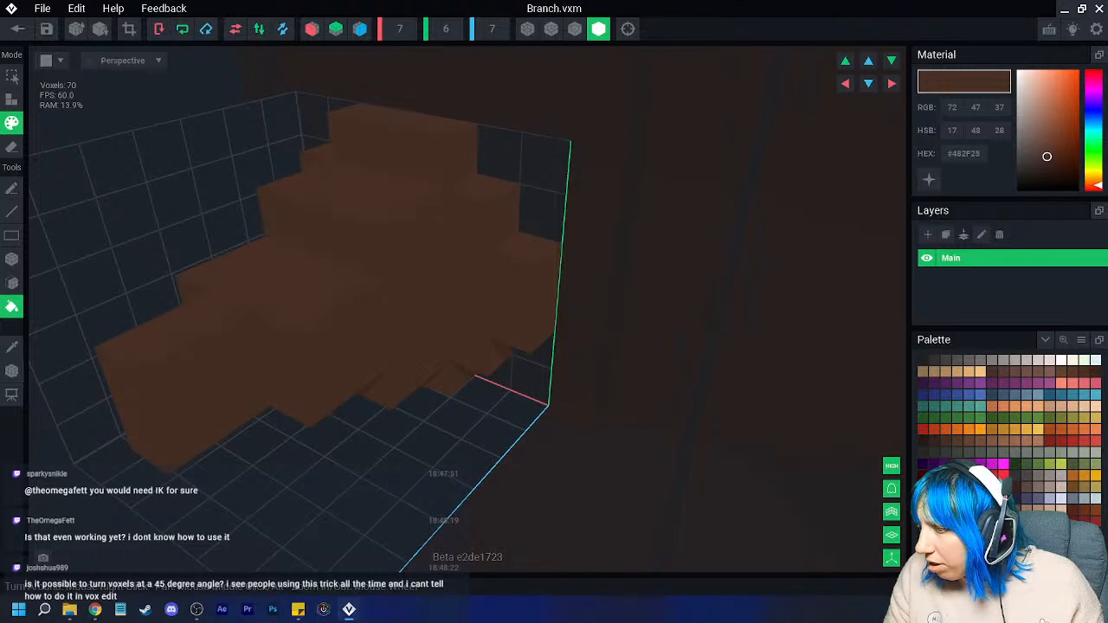
pyautogui.click(1066, 167)
pyautogui.click(353, 309)
pyautogui.click(1039, 142)
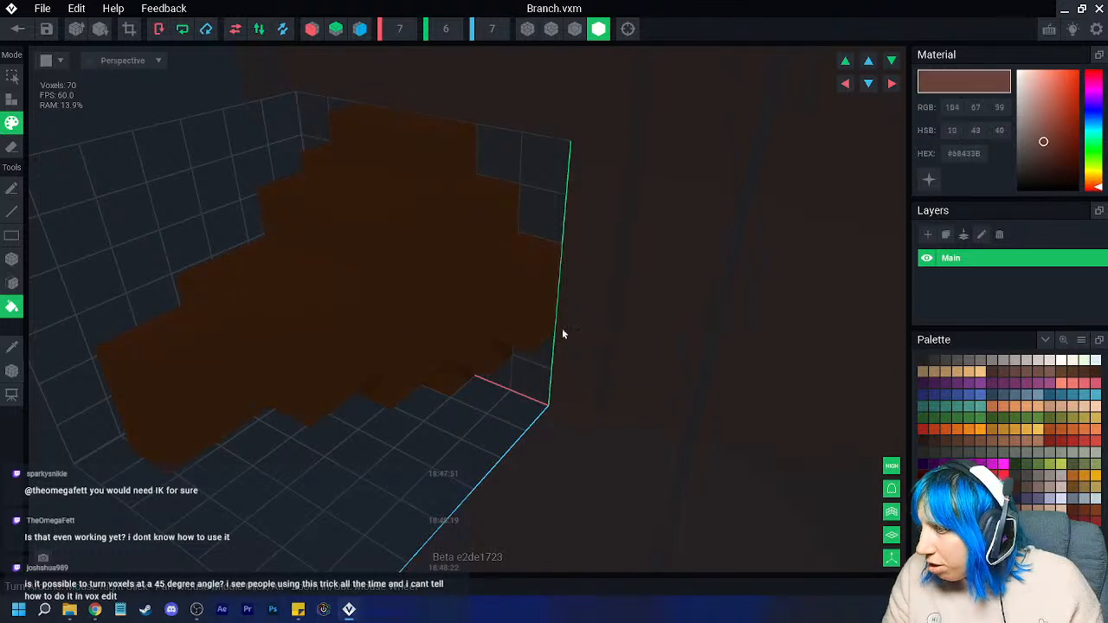
pyautogui.click(351, 297)
pyautogui.click(350, 297)
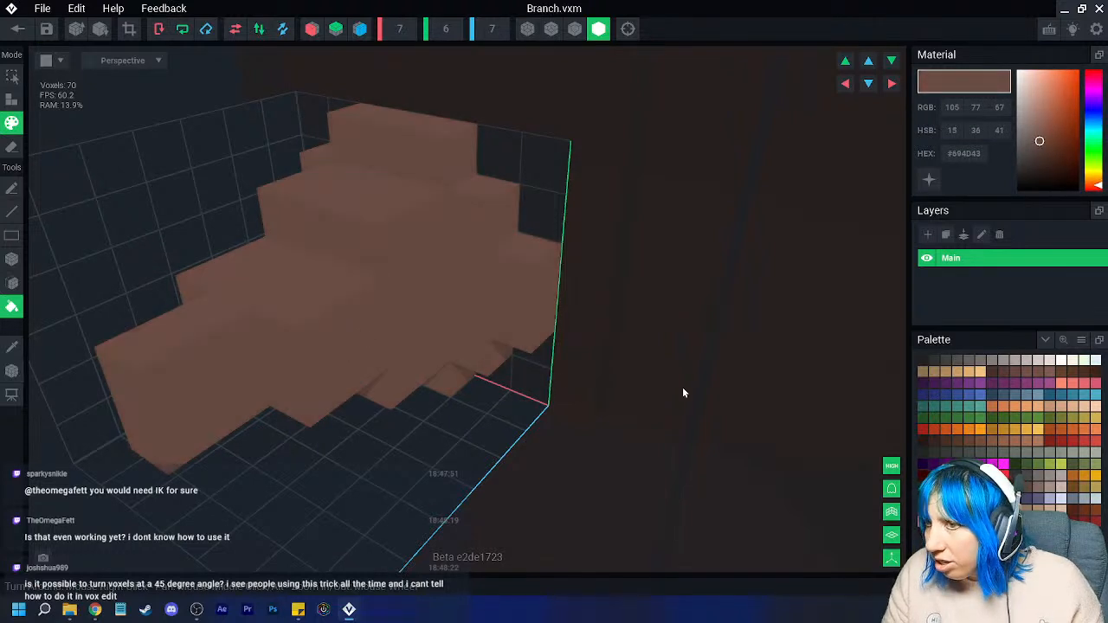
pyautogui.click(440, 339)
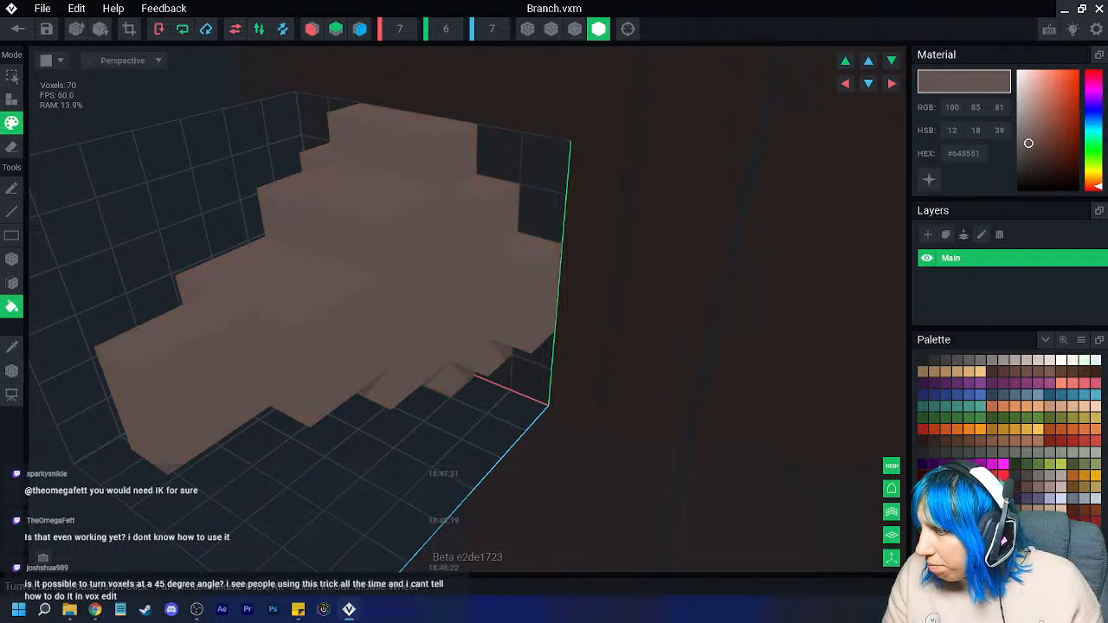
# - Fill the branch with the brown RGB 86, 57, 47, then save the model and return to the rig
pyautogui.click(1039, 140)
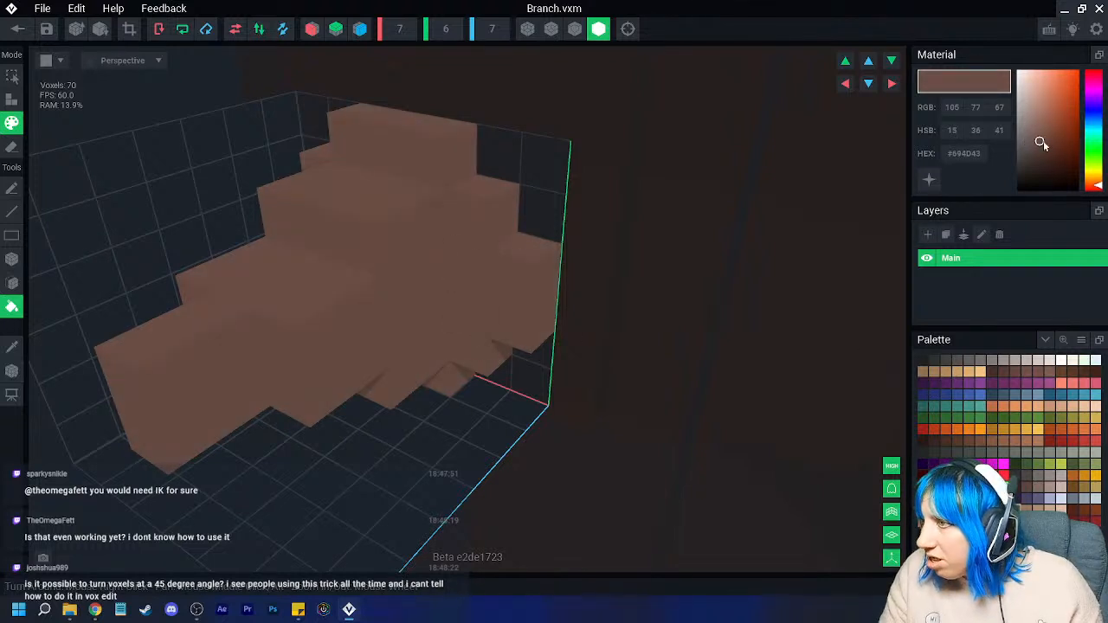
pyautogui.click(1045, 148)
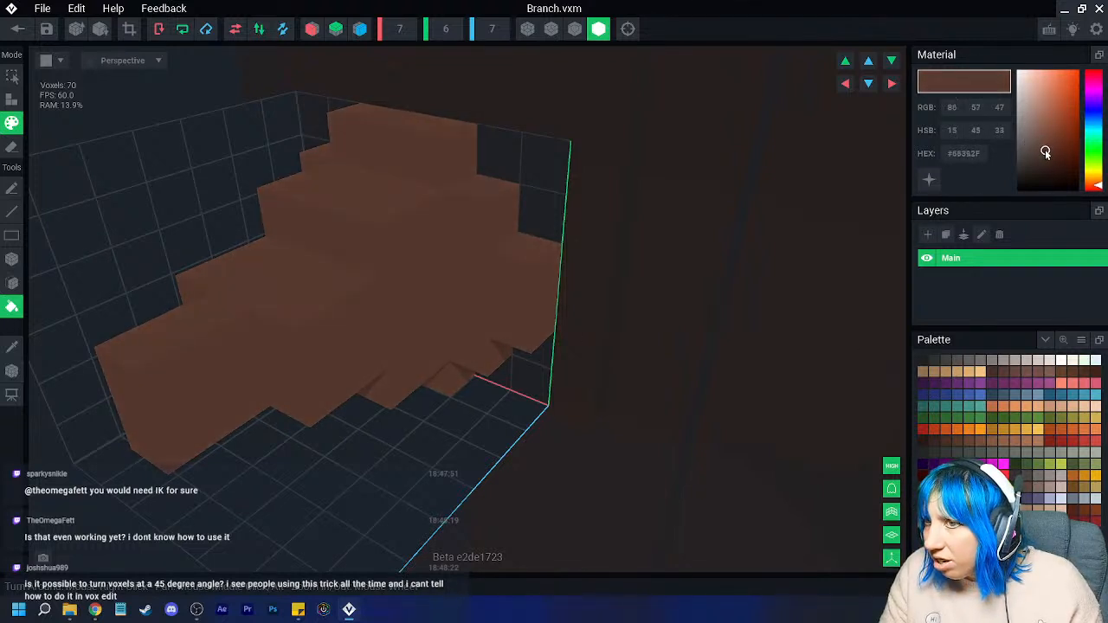
pyautogui.click(17, 28)
pyautogui.click(434, 223)
pyautogui.scroll(10, 591, 200)
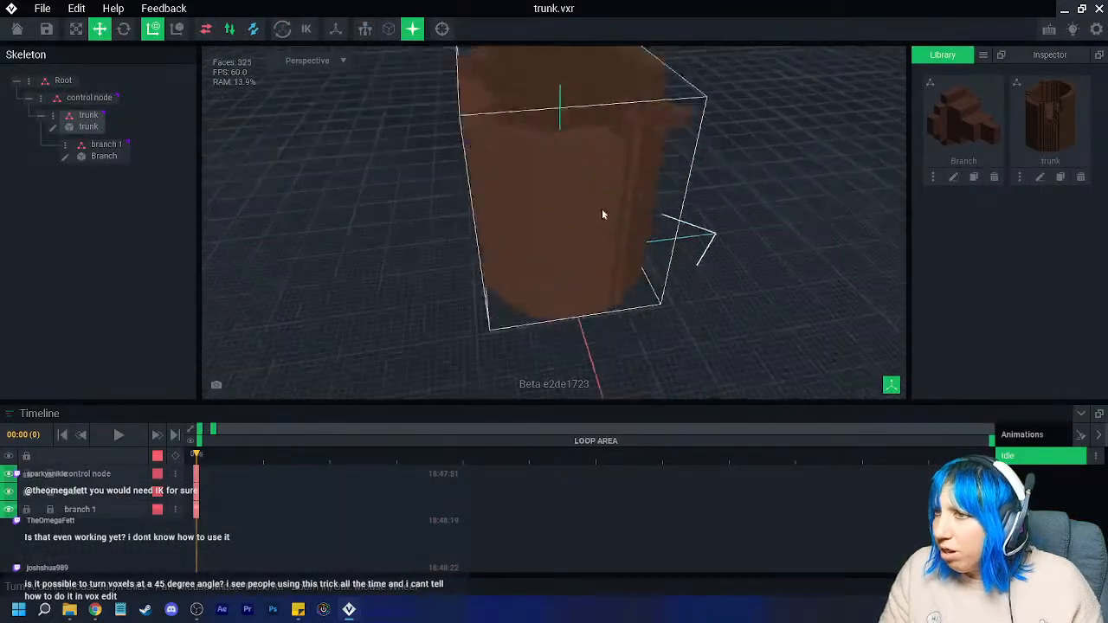
pyautogui.moveTo(574, 233); pyautogui.dragTo(522, 271, button='right')
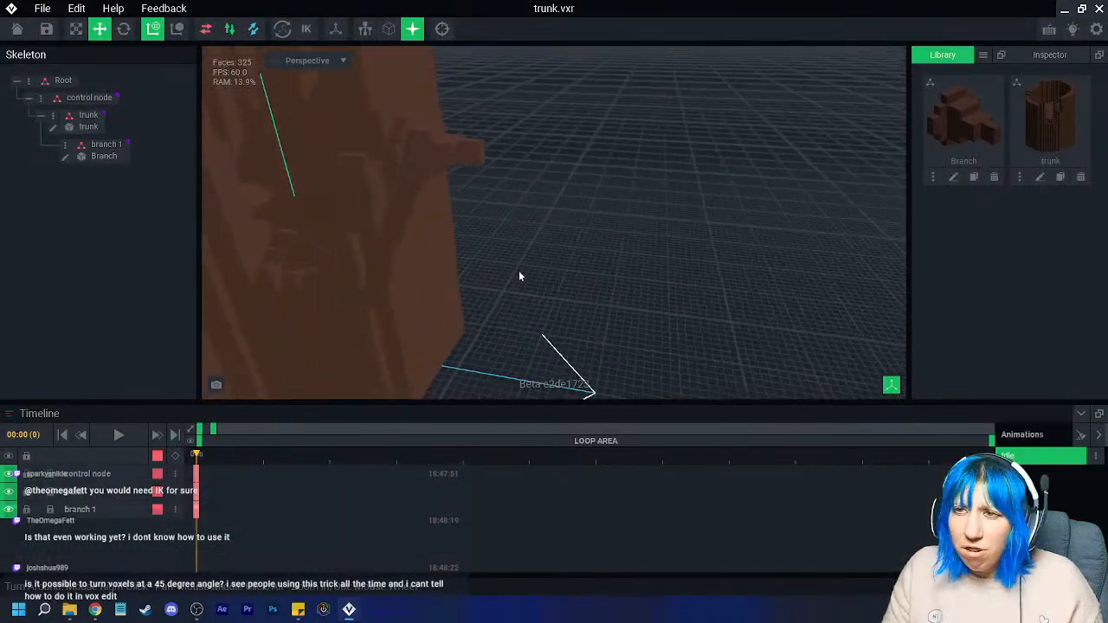
# - Open the trunk model for editing and fill the whole trunk with the lighter brown #634332
pyautogui.click(396, 258)
pyautogui.click(52, 127)
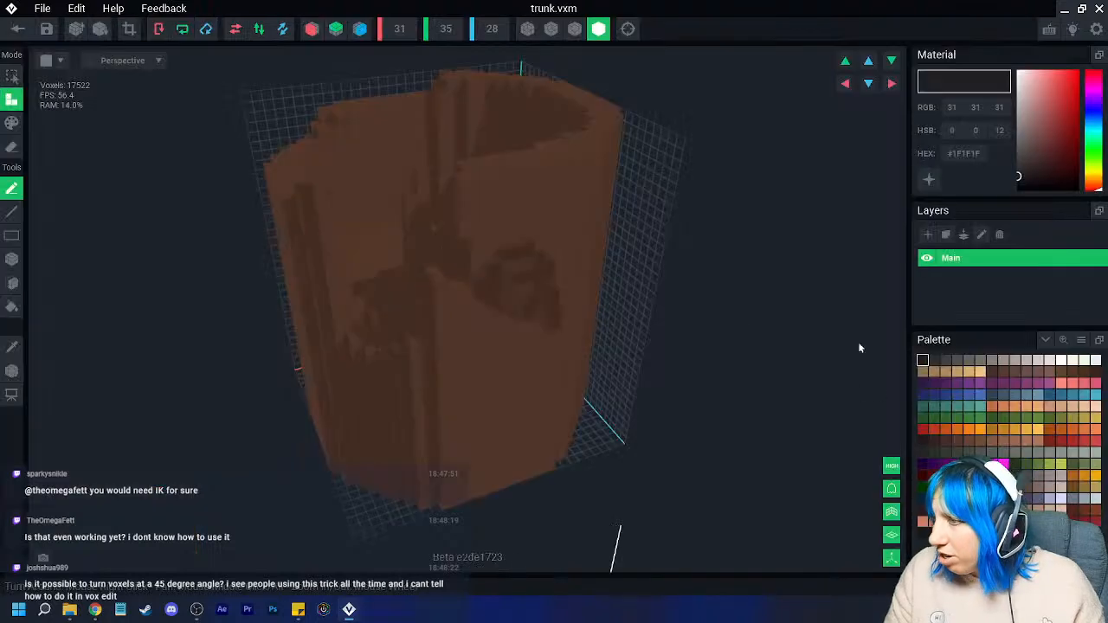
pyautogui.click(11, 346)
pyautogui.click(541, 374)
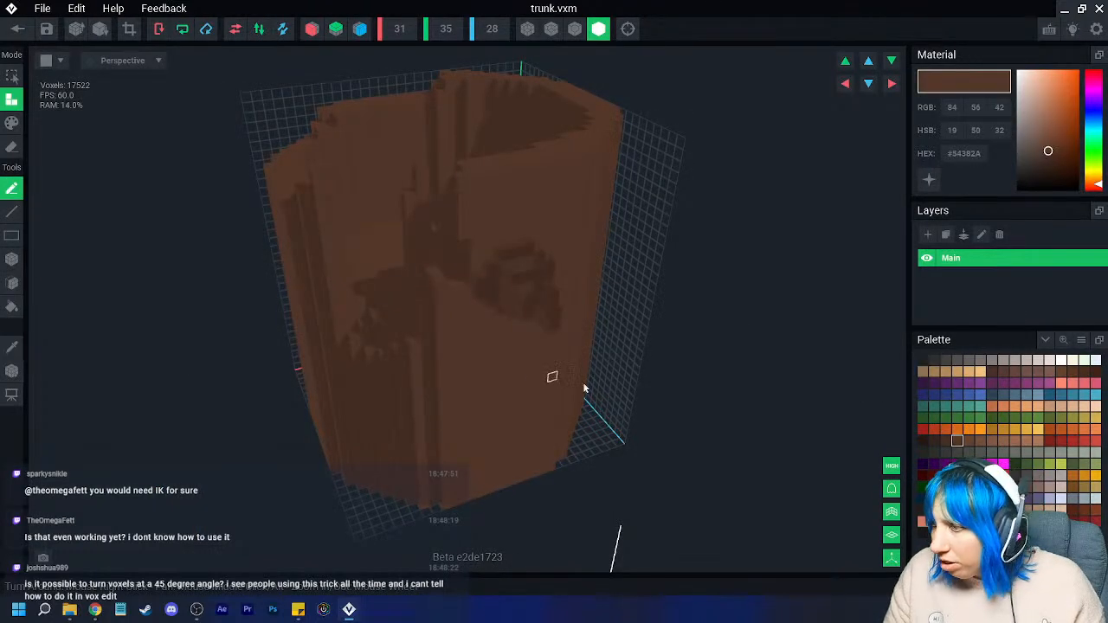
pyautogui.click(12, 123)
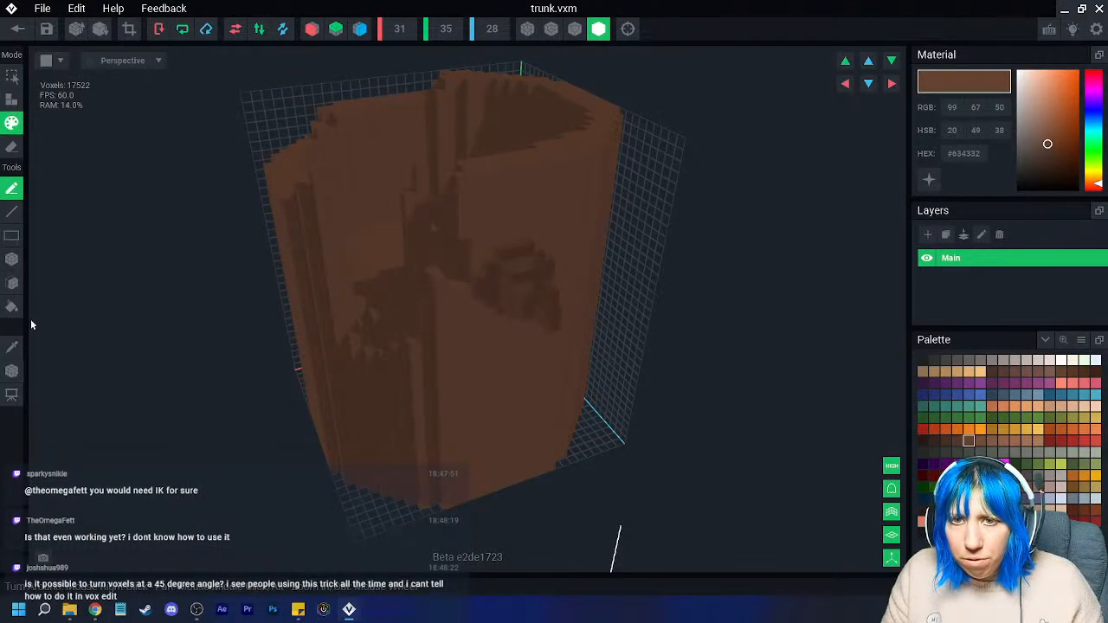
pyautogui.click(11, 306)
pyautogui.click(474, 260)
# - Save the recoloured trunk model and return to the rig
pyautogui.click(18, 29)
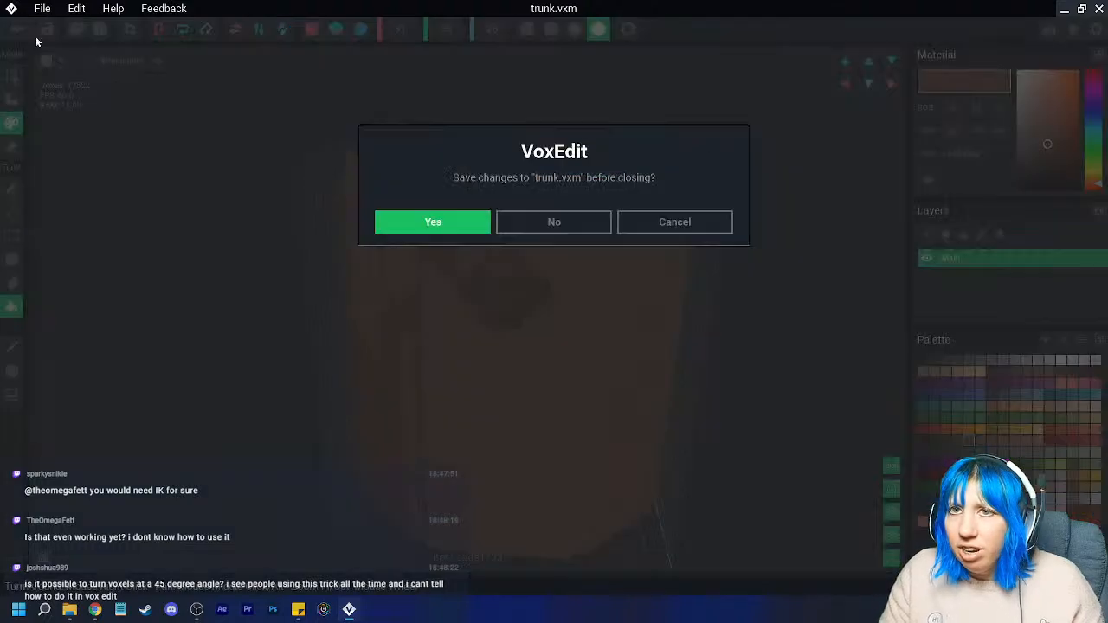
pyautogui.click(426, 225)
pyautogui.scroll(10, 558, 200)
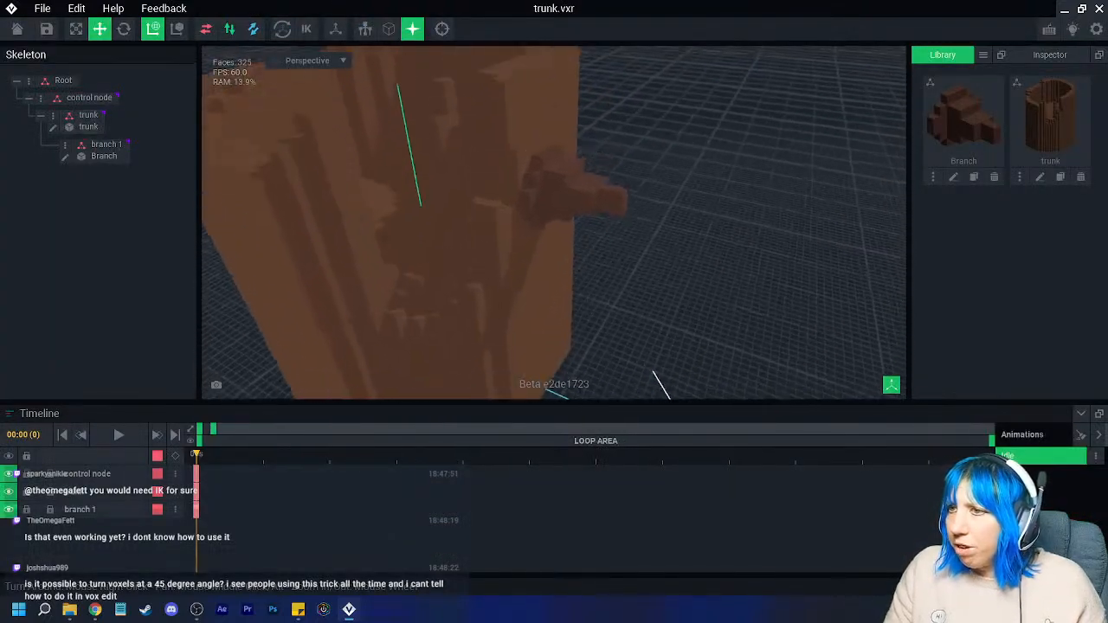
# - Raise the branch along the trunk wall to a height of about 28.8
pyautogui.click(588, 207)
pyautogui.press('e')
pyautogui.moveTo(531, 141); pyautogui.dragTo(562, 188, button='right')
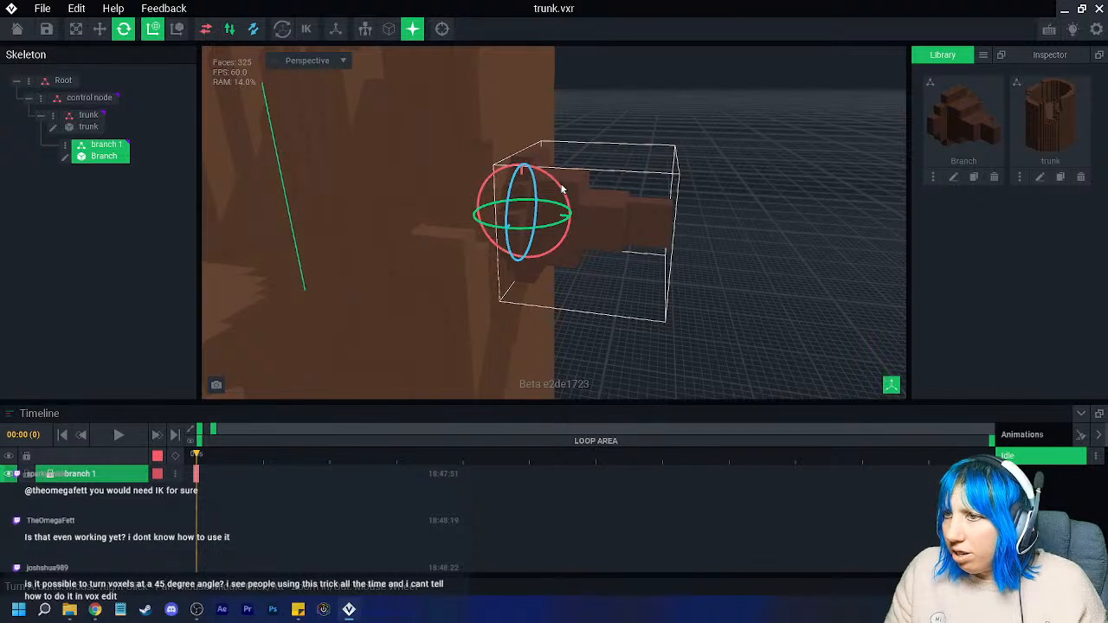
pyautogui.moveTo(561, 188); pyautogui.dragTo(519, 98)
pyautogui.click(99, 28)
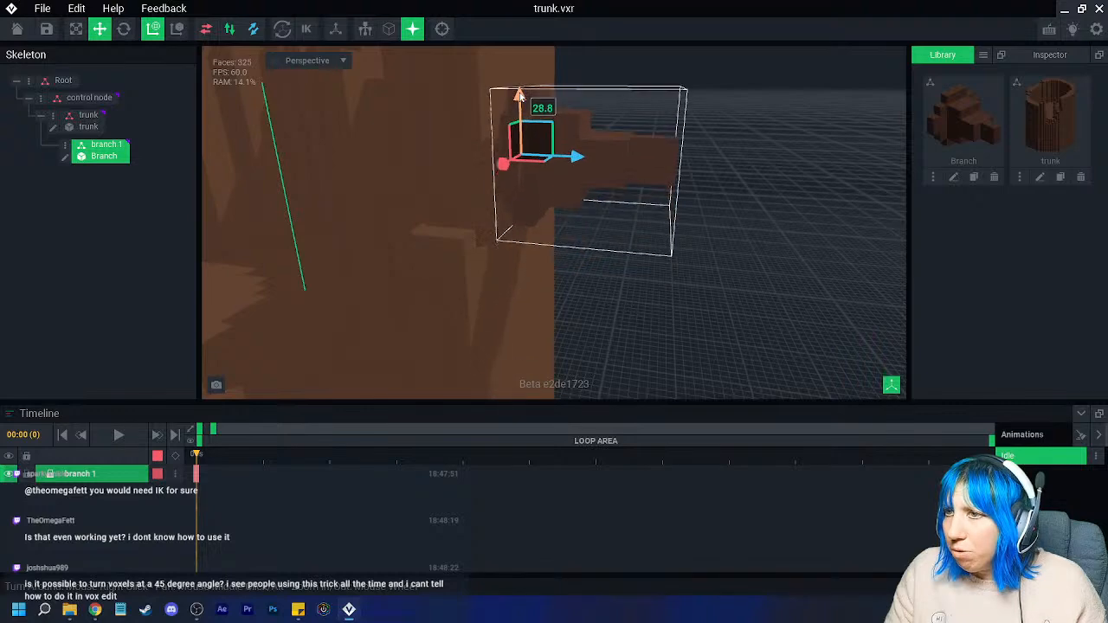
pyautogui.click(666, 246)
# - Examine the branch's joint with the trunk wall and the trunk's hollow interior from several sides
pyautogui.moveTo(666, 246); pyautogui.dragTo(468, 221, button='right')
pyautogui.click(492, 223)
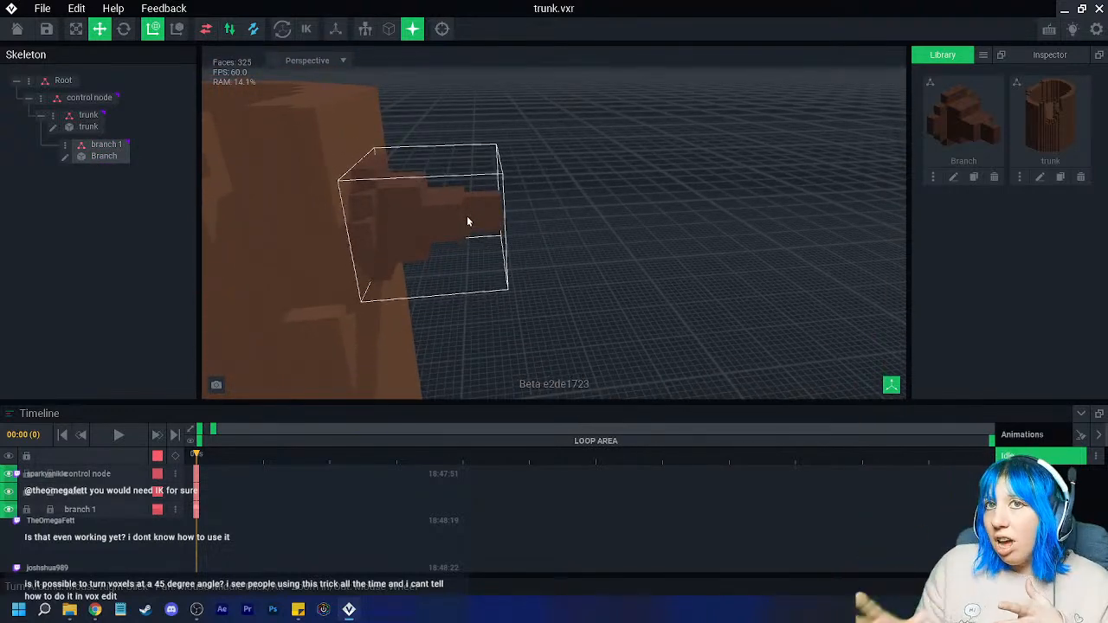
pyautogui.click(391, 139)
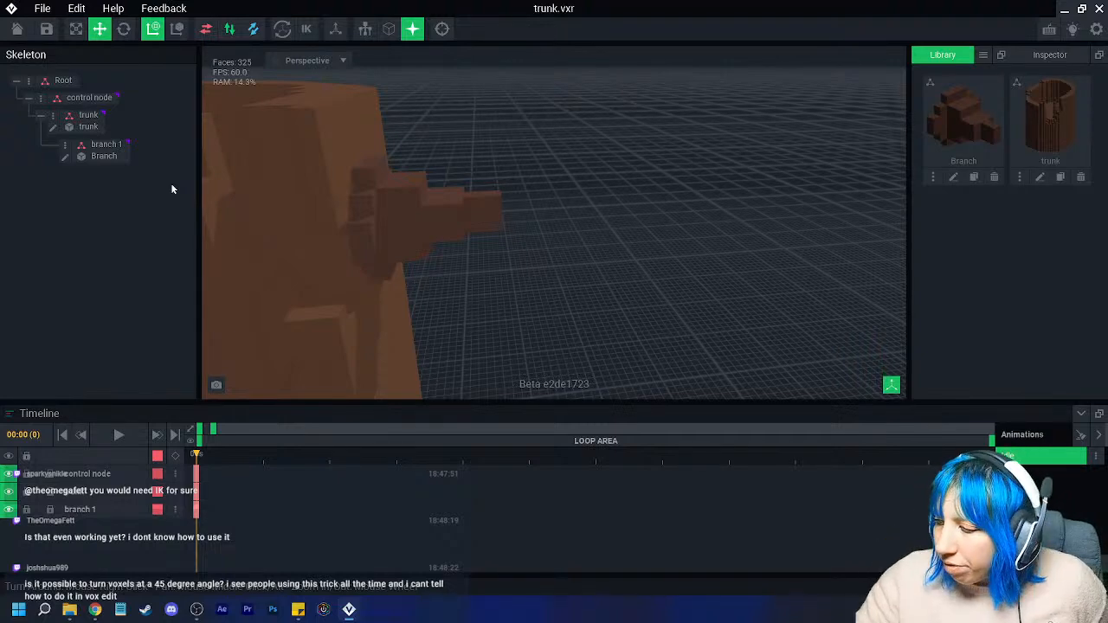
pyautogui.moveTo(395, 212); pyautogui.dragTo(395, 212, button='right')
pyautogui.moveTo(432, 209); pyautogui.dragTo(491, 211, button='middle')
pyautogui.moveTo(473, 210); pyautogui.dragTo(468, 209, button='right')
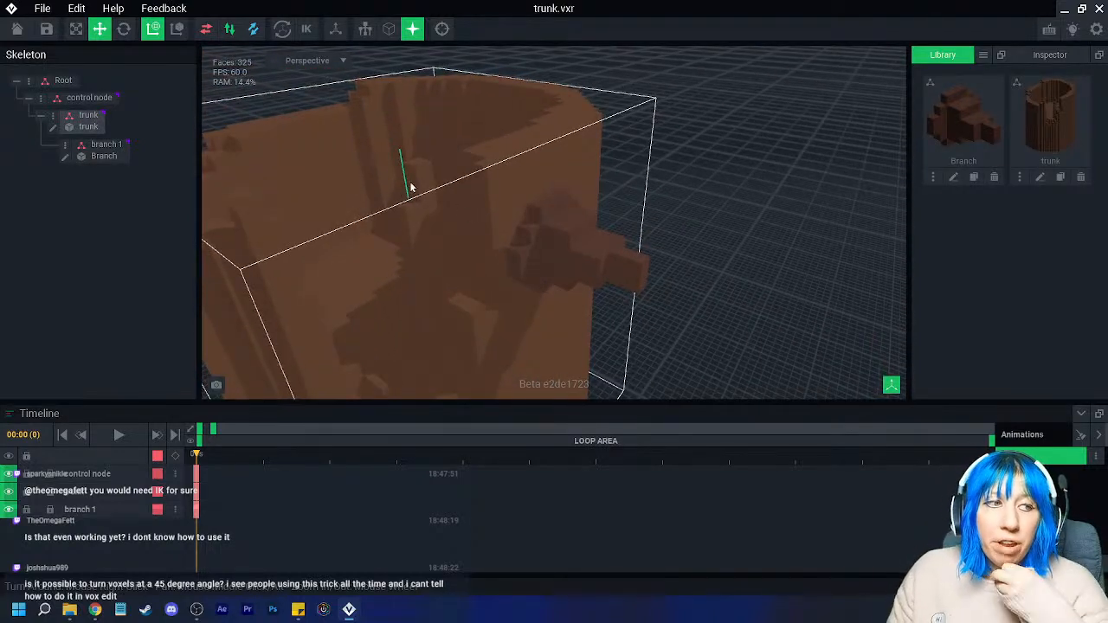
pyautogui.moveTo(401, 225); pyautogui.dragTo(522, 221, button='right')
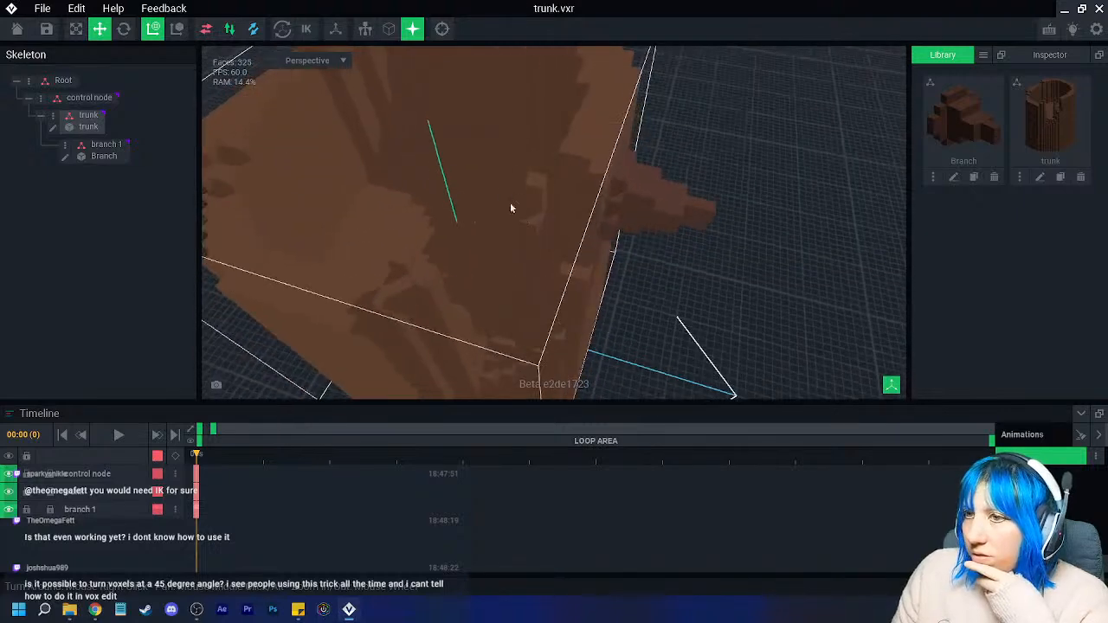
pyautogui.click(522, 220)
# - Open the trunk model for editing and paint the floor faces inside the hollow dark brown #452E22
pyautogui.doubleClick(245, 177)
pyautogui.moveTo(408, 190); pyautogui.dragTo(398, 199, button='right')
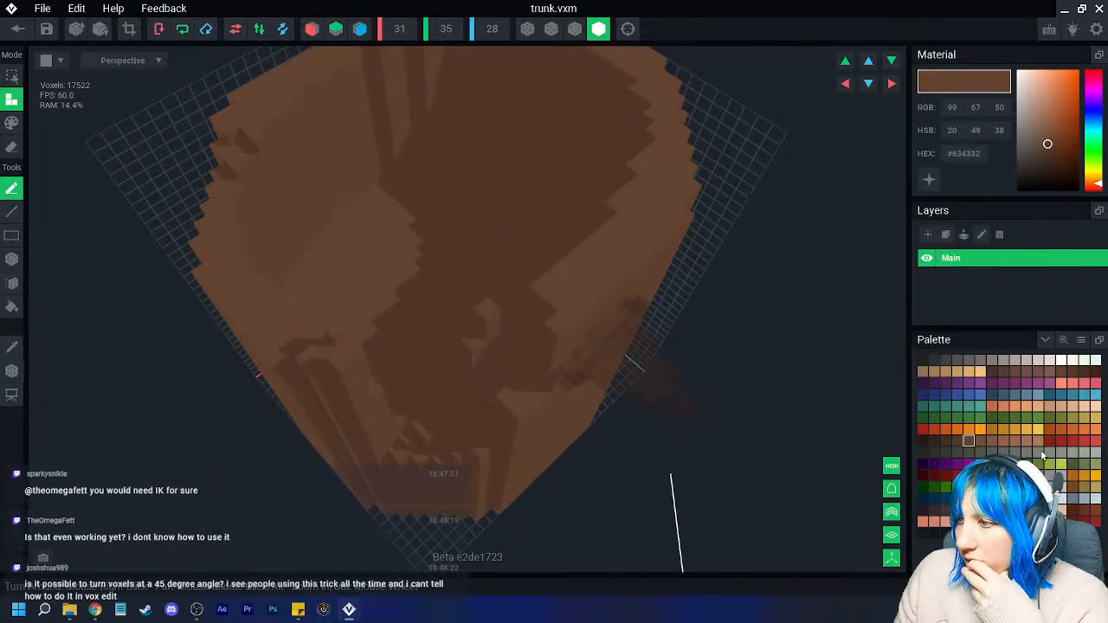
pyautogui.click(944, 442)
pyautogui.click(11, 123)
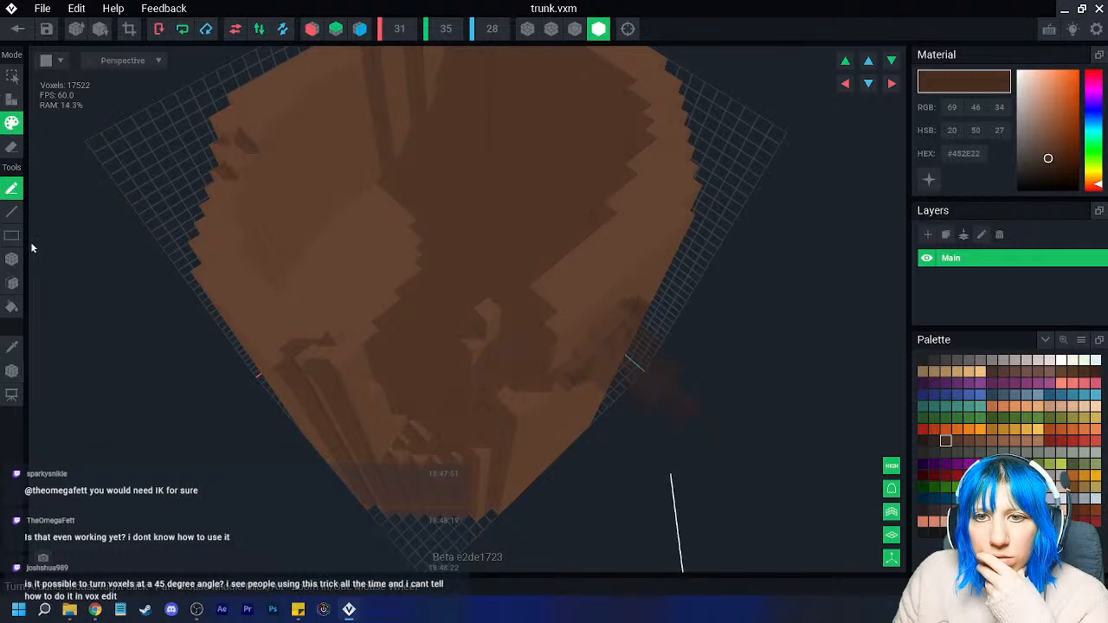
pyautogui.click(12, 283)
pyautogui.scroll(5, 441, 267)
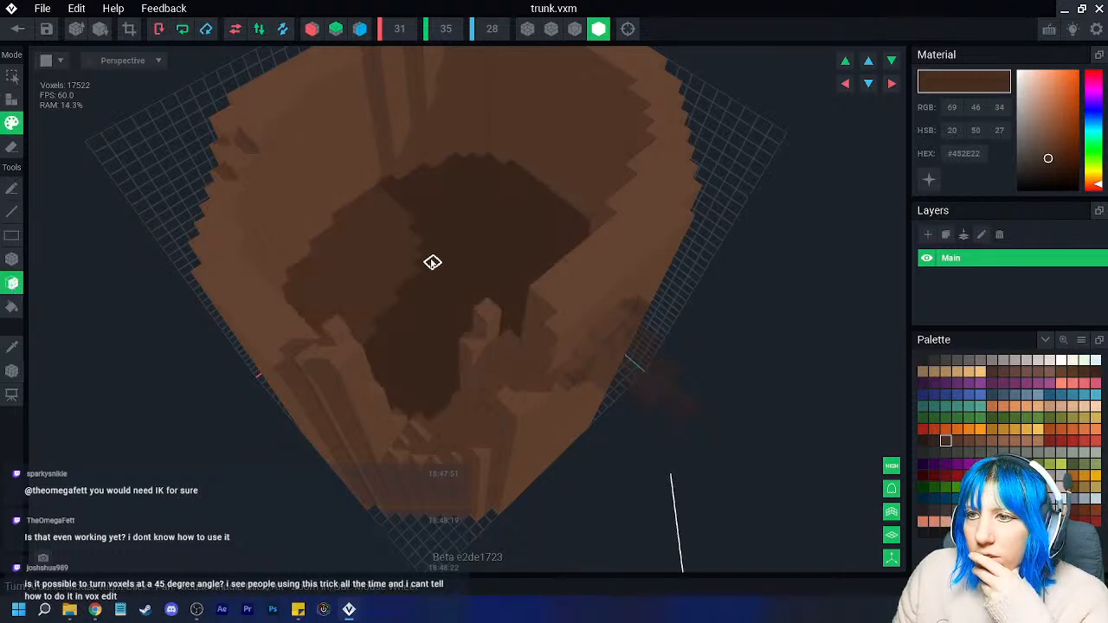
# - Pick up the brown #54382A and paint irregular patches of it along the trunk's broken opening and cracked wall edges
pyautogui.scroll(5, 381, 242)
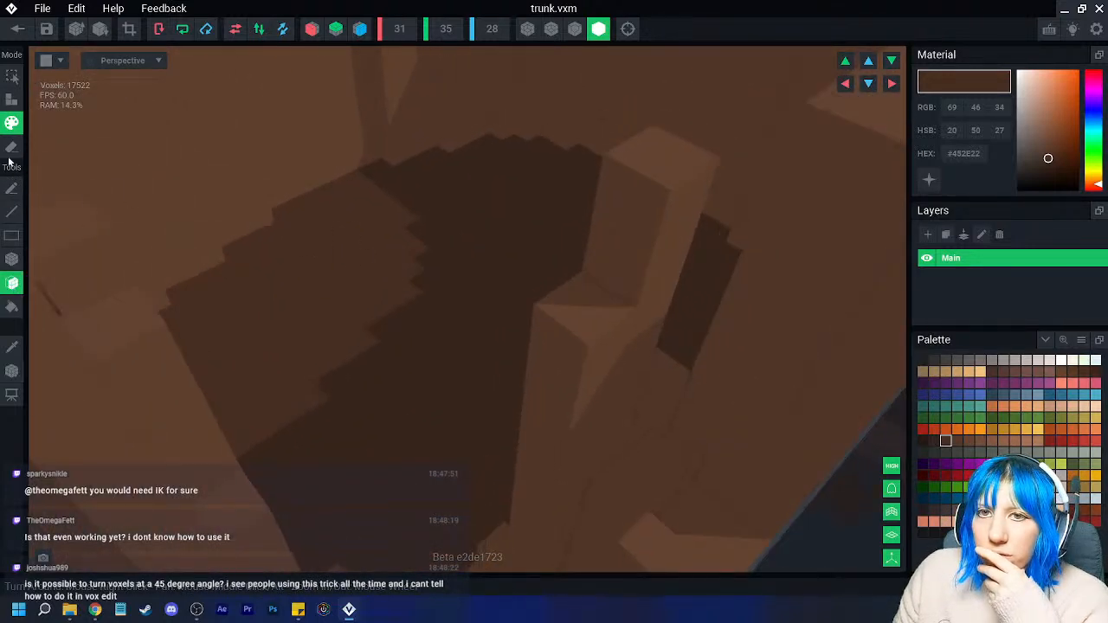
pyautogui.moveTo(511, 401); pyautogui.dragTo(398, 346, button='right')
pyautogui.keyDown('alt'); pyautogui.click(569, 456); pyautogui.keyUp('alt')
pyautogui.click(404, 346)
pyautogui.click(424, 354)
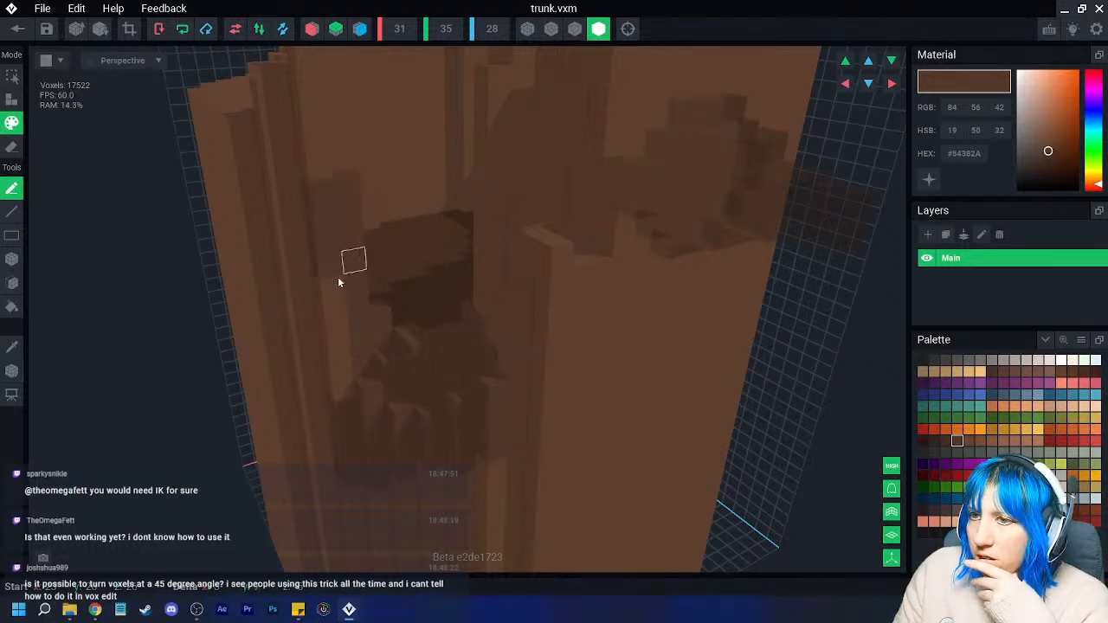
pyautogui.scroll(-5, 443, 407)
pyautogui.moveTo(444, 410); pyautogui.dragTo(376, 387, button='right')
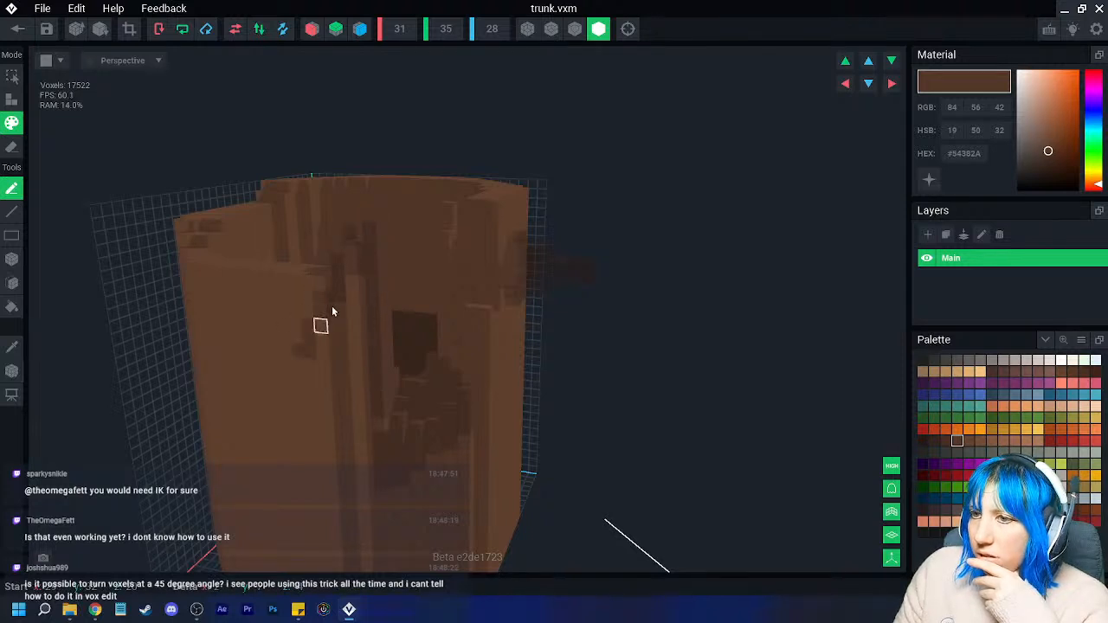
pyautogui.scroll(-4, 355, 429)
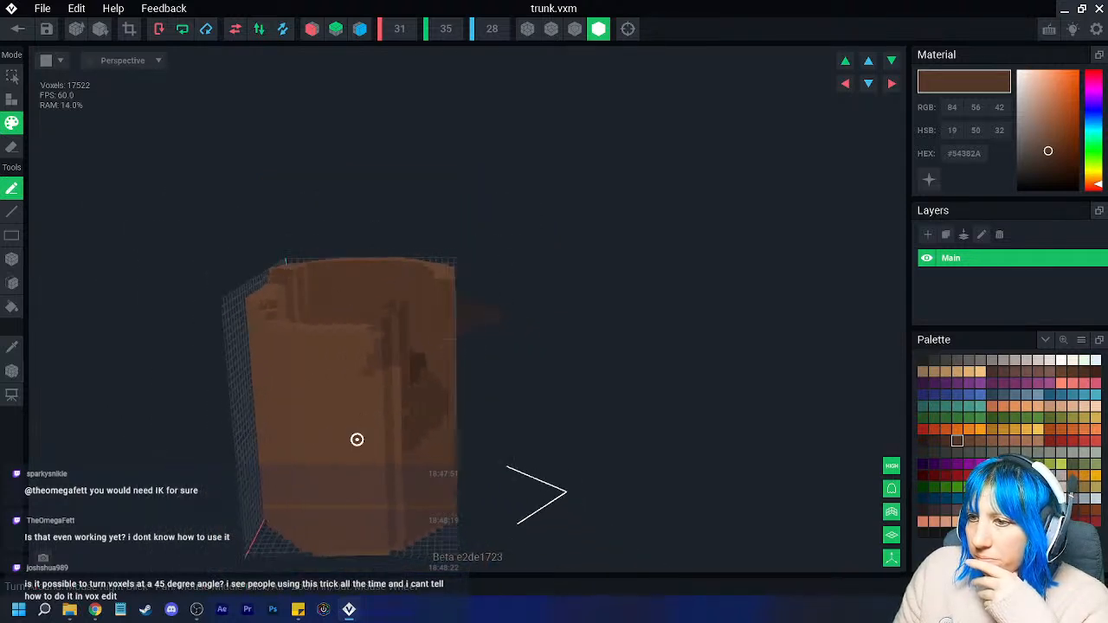
# - Paint lighter brown #724D3A highlights beside the dark patches on the wall around the trunk's crack
pyautogui.click(982, 439)
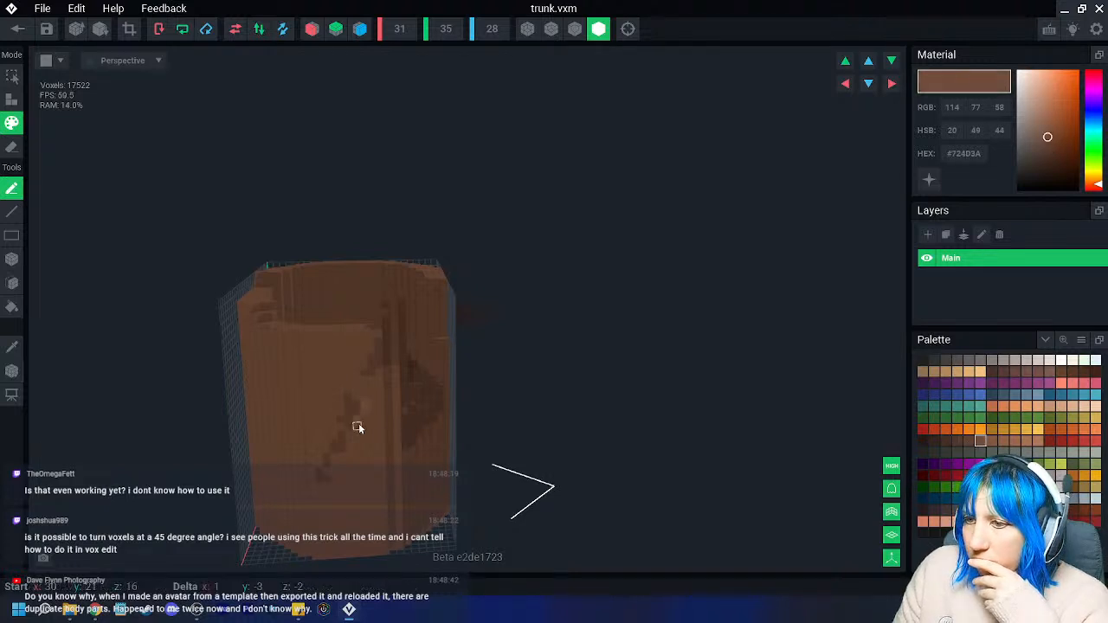
pyautogui.moveTo(327, 488); pyautogui.dragTo(450, 462, button='right')
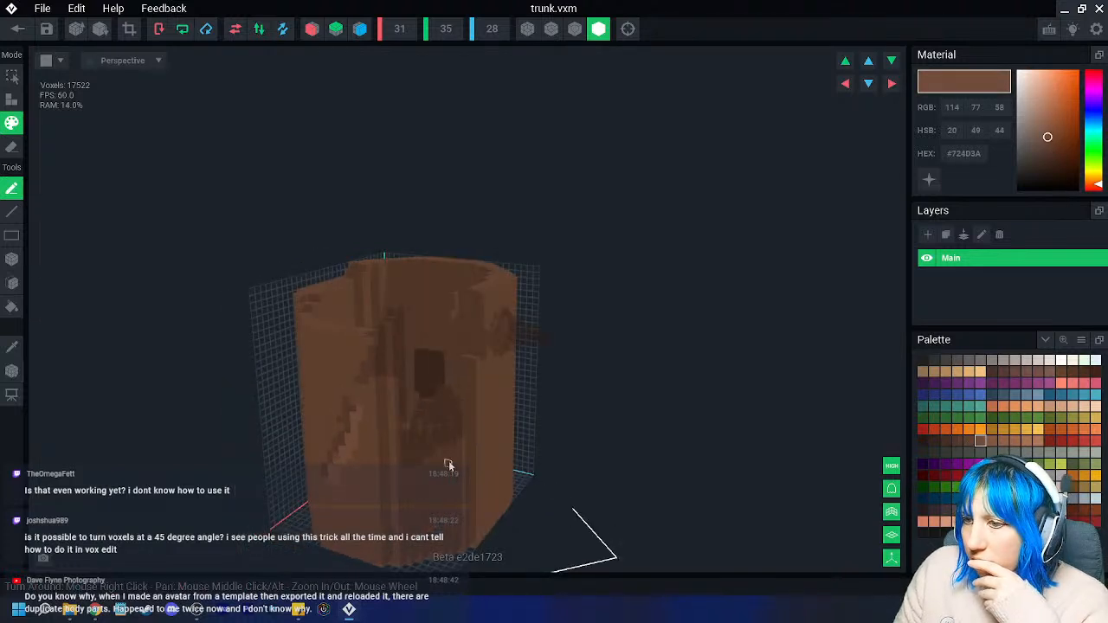
pyautogui.scroll(6, 435, 485)
# - Paint a checkered diamond of #54382A faces on the outer wall below the round dark branch patch
pyautogui.click(969, 439)
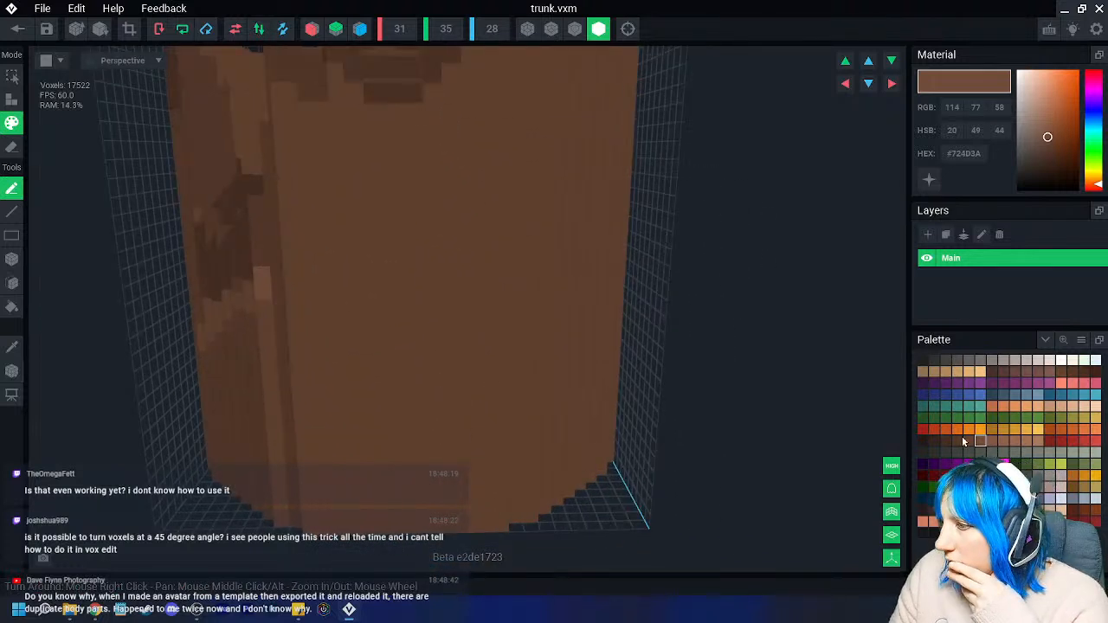
pyautogui.click(958, 440)
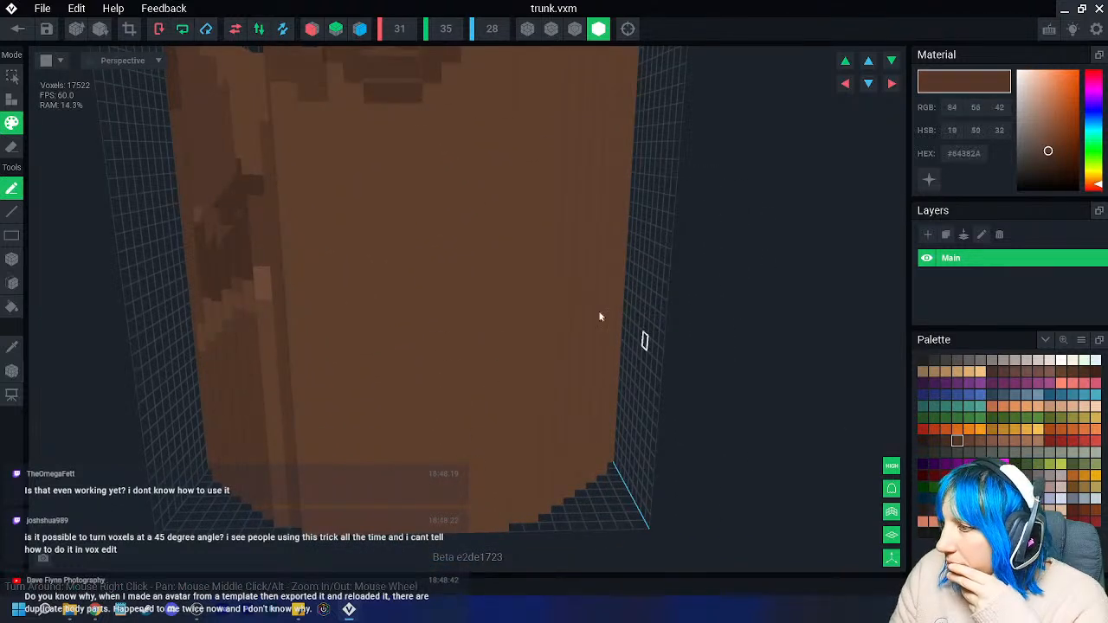
pyautogui.moveTo(440, 277)
pyautogui.mouseDown()
pyautogui.moveTo(468, 275)
pyautogui.moveTo(440, 262)
pyautogui.mouseUp()
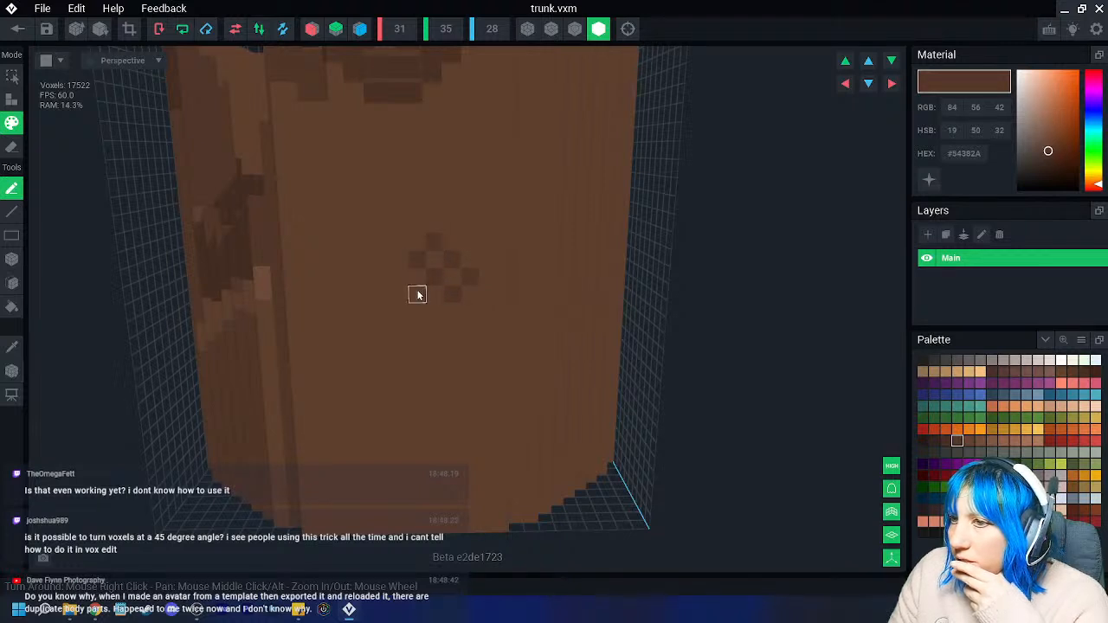
pyautogui.moveTo(460, 317)
pyautogui.mouseDown()
pyautogui.moveTo(487, 294)
pyautogui.moveTo(475, 261)
pyautogui.mouseUp()
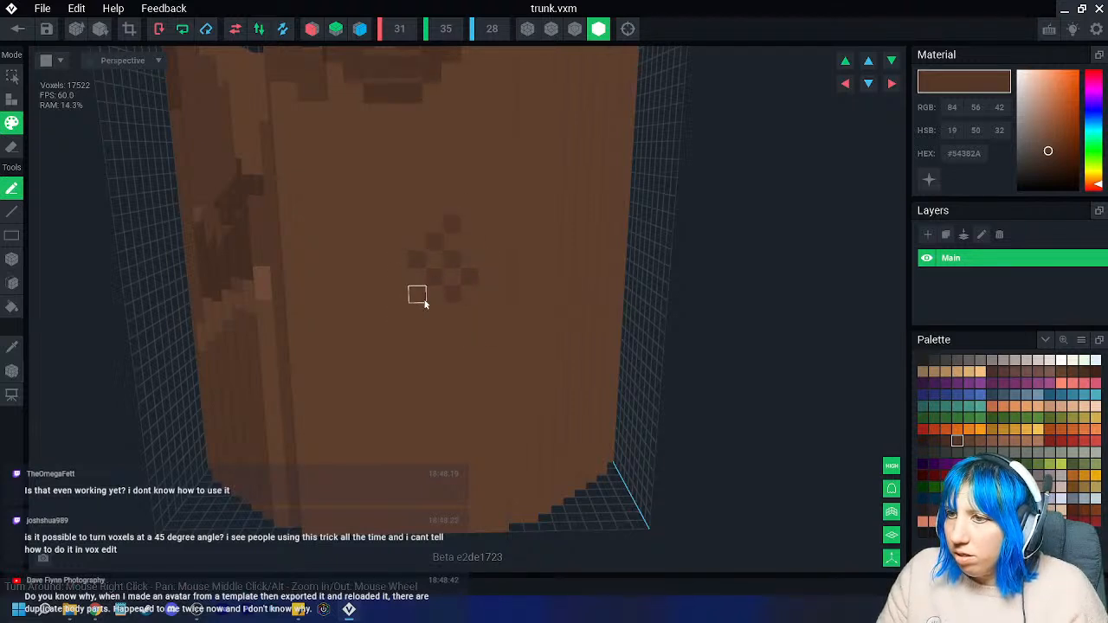
pyautogui.moveTo(423, 300)
pyautogui.mouseDown()
pyautogui.moveTo(399, 277)
pyautogui.moveTo(426, 315)
pyautogui.moveTo(499, 284)
pyautogui.mouseUp()
pyautogui.moveTo(470, 245); pyautogui.dragTo(504, 279)
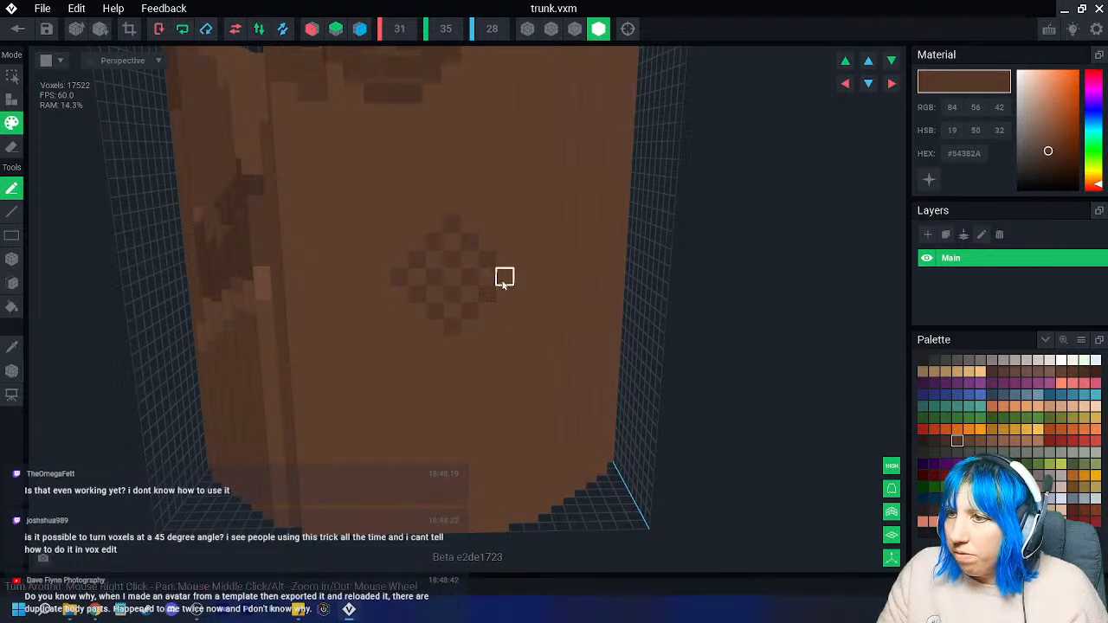
pyautogui.scroll(1, 468, 394)
pyautogui.scroll(1, 485, 373)
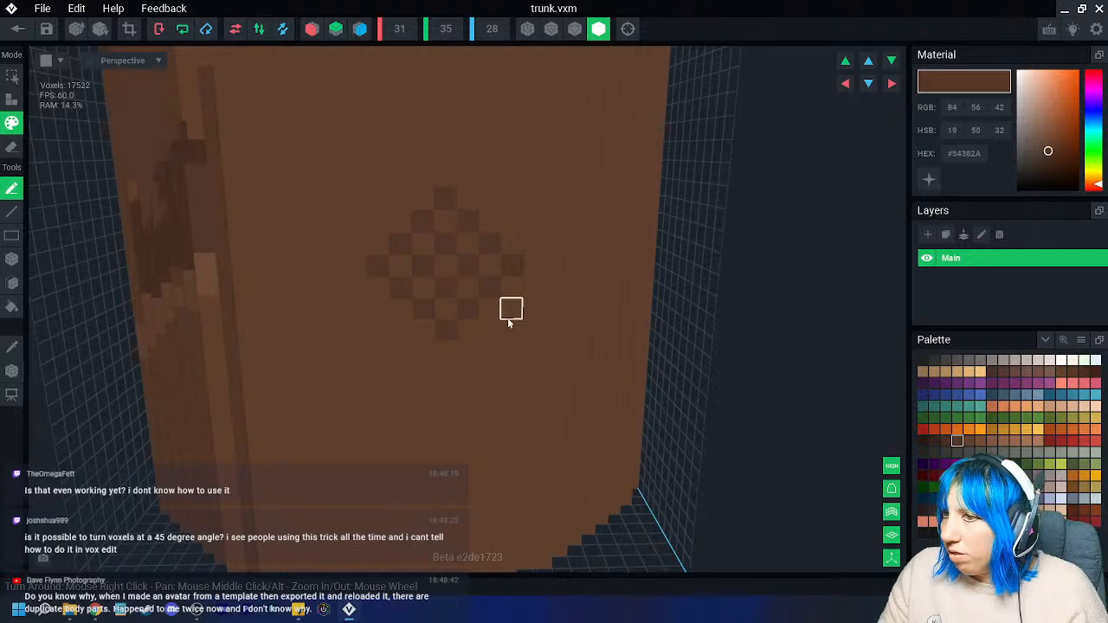
# - Darken faces inside the checkered diamond on the outer wall with #452E22
pyautogui.click(946, 440)
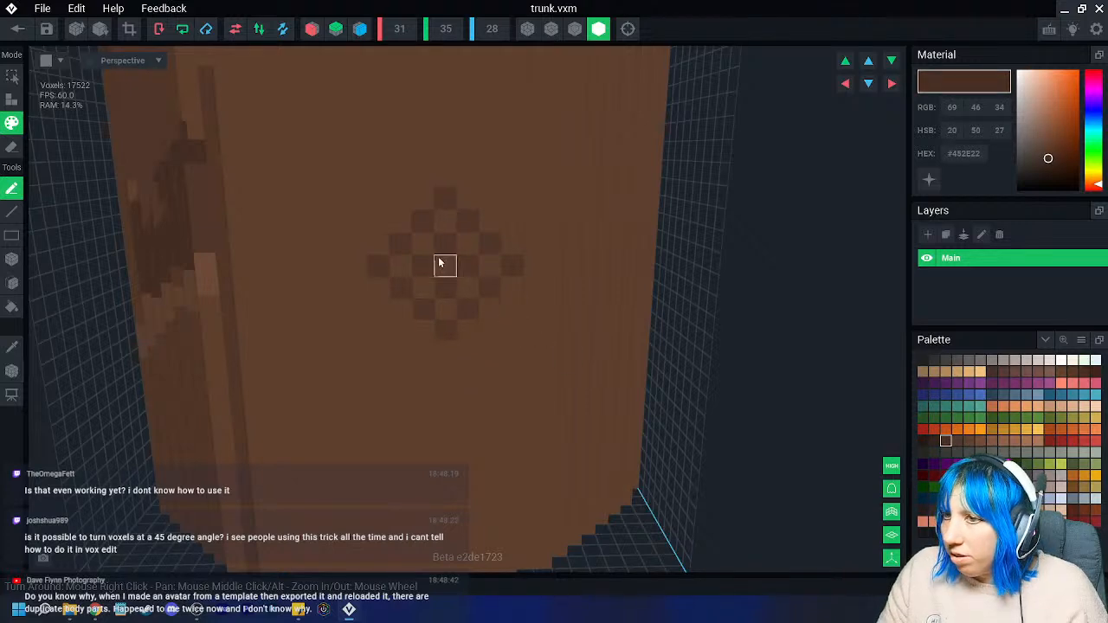
pyautogui.moveTo(459, 308)
pyautogui.mouseDown()
pyautogui.moveTo(488, 265)
pyautogui.moveTo(445, 222)
pyautogui.mouseUp()
pyautogui.scroll(-2, 473, 375)
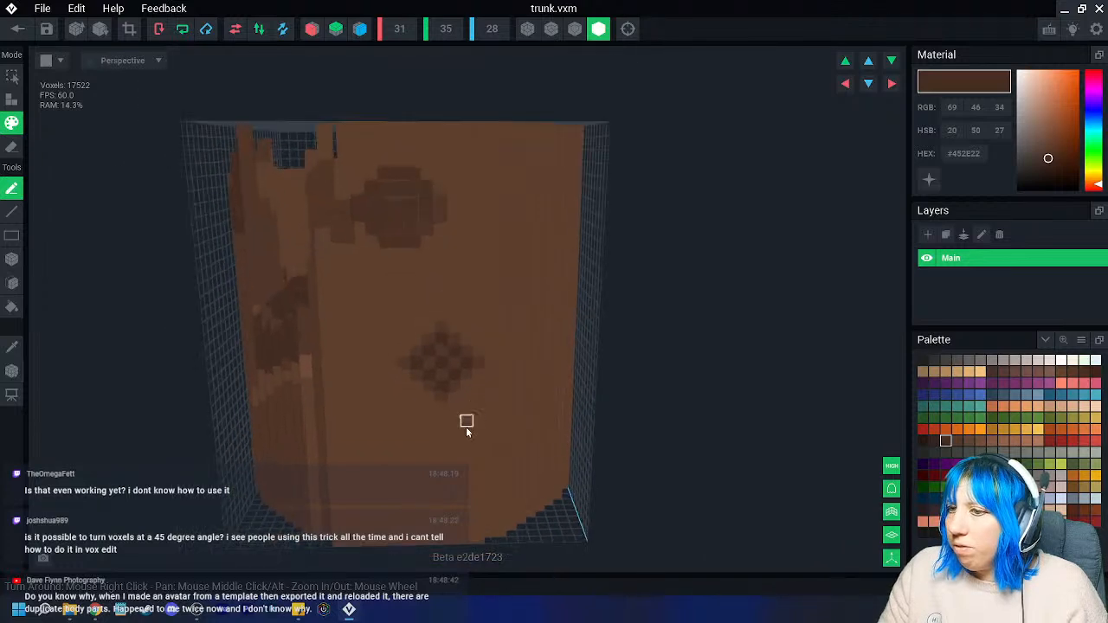
pyautogui.scroll(-2, 467, 433)
pyautogui.moveTo(465, 448); pyautogui.dragTo(446, 461, button='right')
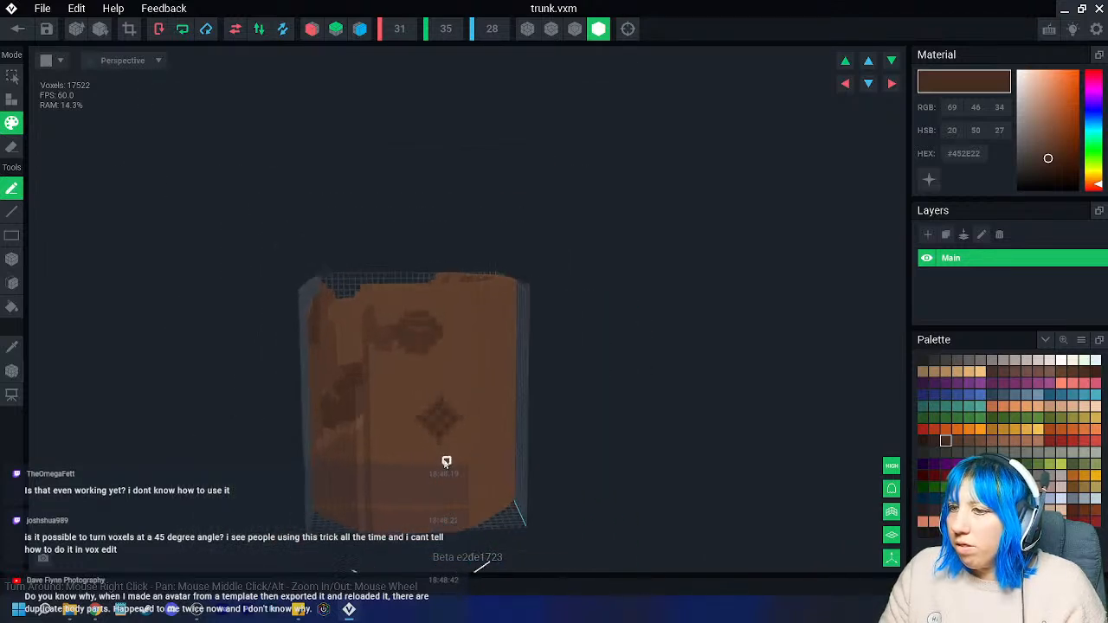
pyautogui.scroll(6, 450, 459)
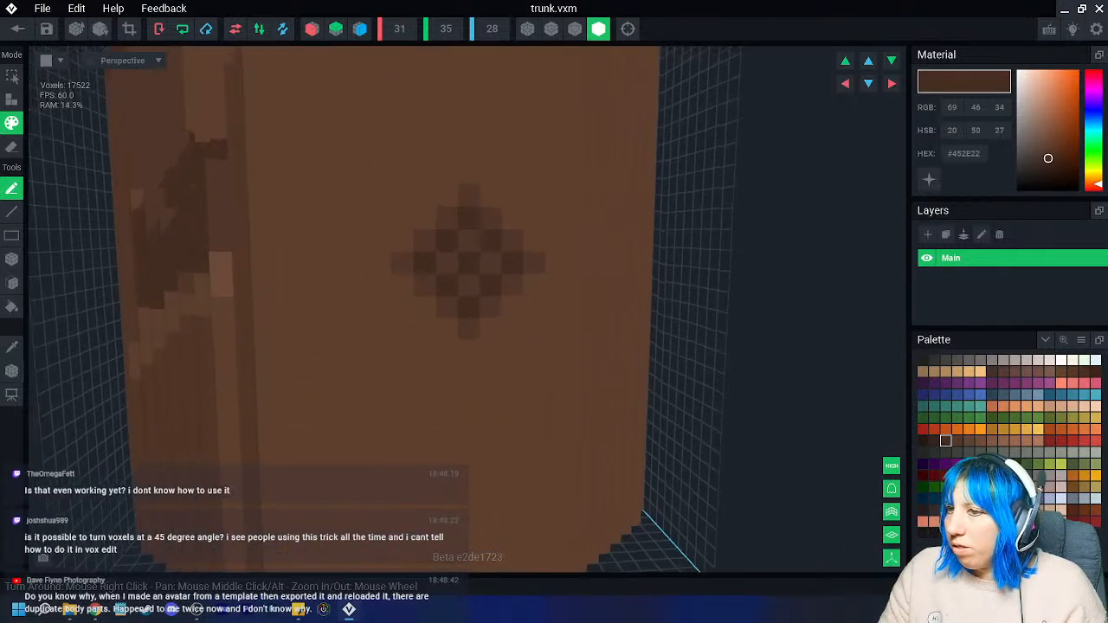
# - Highlight the four tips of the diamond pattern on the outer wall with #724D3A
pyautogui.click(969, 439)
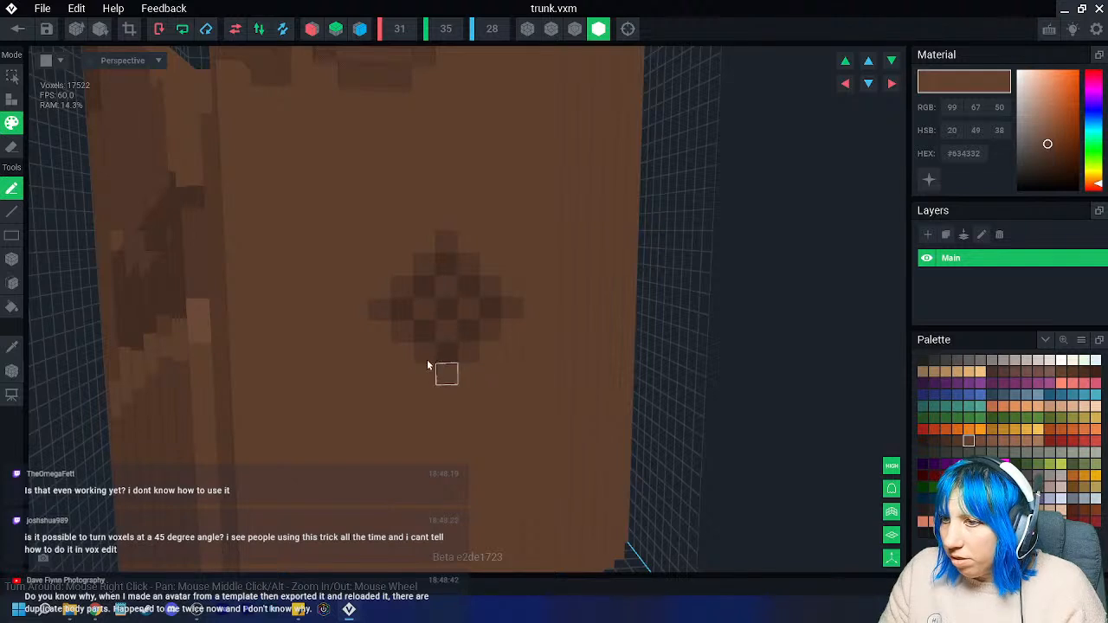
pyautogui.click(980, 441)
pyautogui.click(447, 374)
pyautogui.click(387, 321)
pyautogui.click(454, 253)
pyautogui.click(520, 321)
pyautogui.scroll(-5, 492, 385)
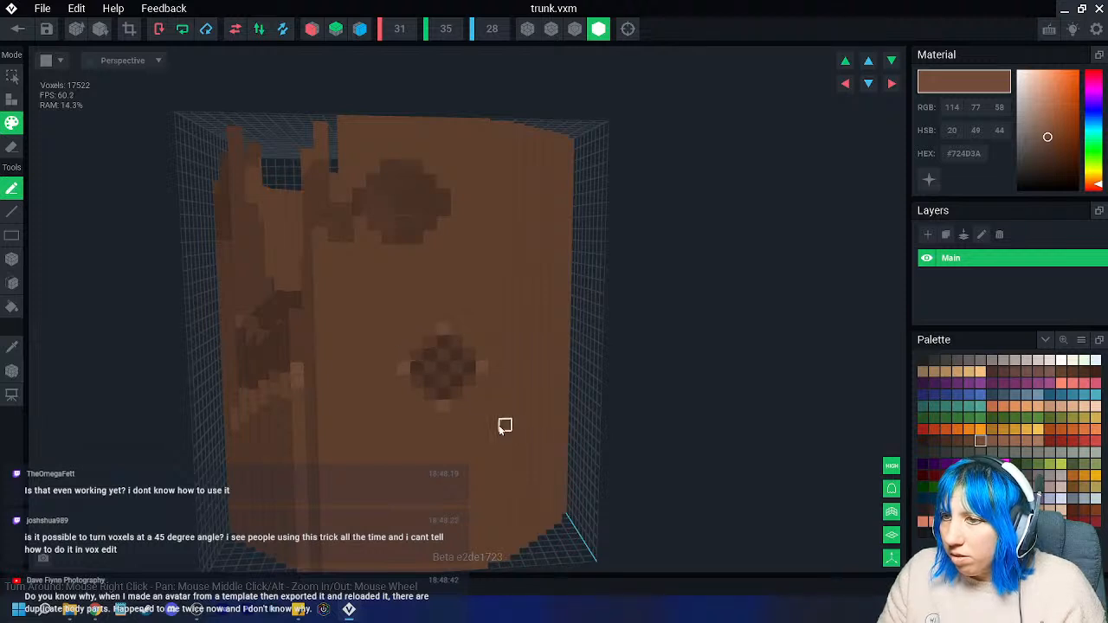
pyautogui.click(443, 431)
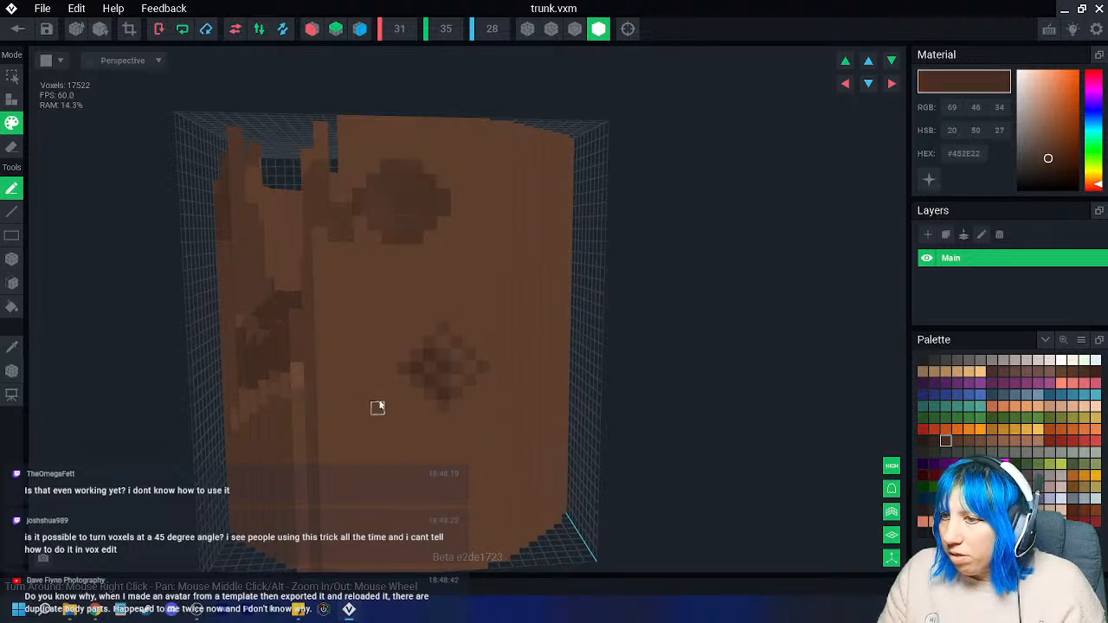
# - Sample the wall colour #634332 and paint over the outer faces of the diamond pattern
pyautogui.click(12, 347)
pyautogui.click(235, 387)
pyautogui.click(342, 381)
pyautogui.moveTo(418, 355)
pyautogui.mouseDown()
pyautogui.moveTo(423, 368)
pyautogui.moveTo(442, 329)
pyautogui.moveTo(404, 396)
pyautogui.mouseUp()
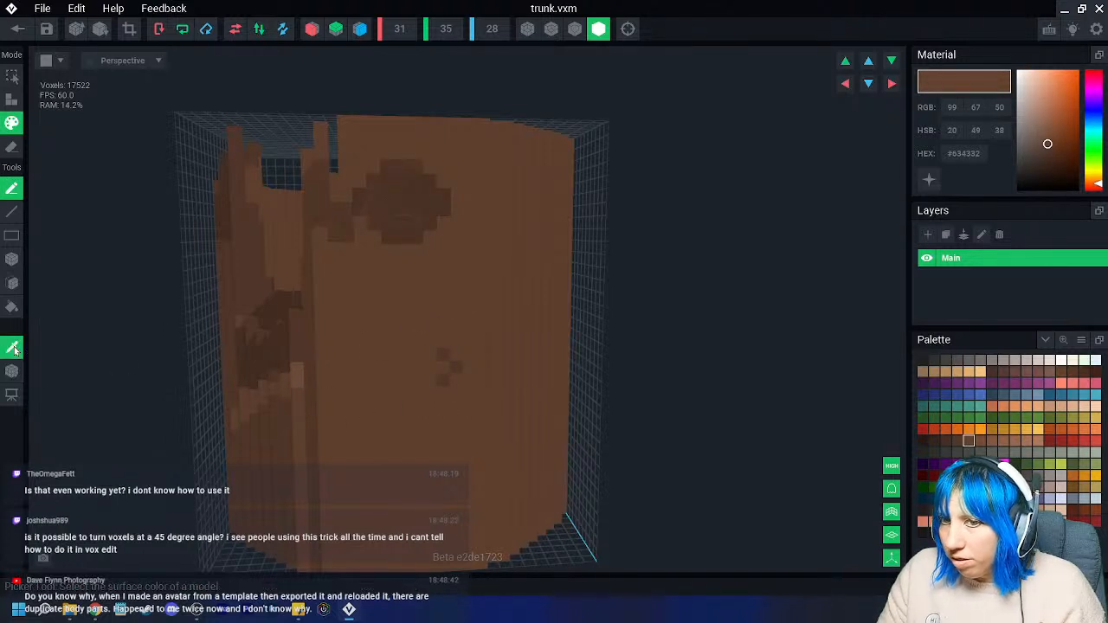
# - Rework the leftover mark into a small #54382A plus with a #452E22 centre, undoing the extra dark faces around it
pyautogui.keyDown('ctrl'); pyautogui.click(433, 374); pyautogui.keyUp('ctrl')
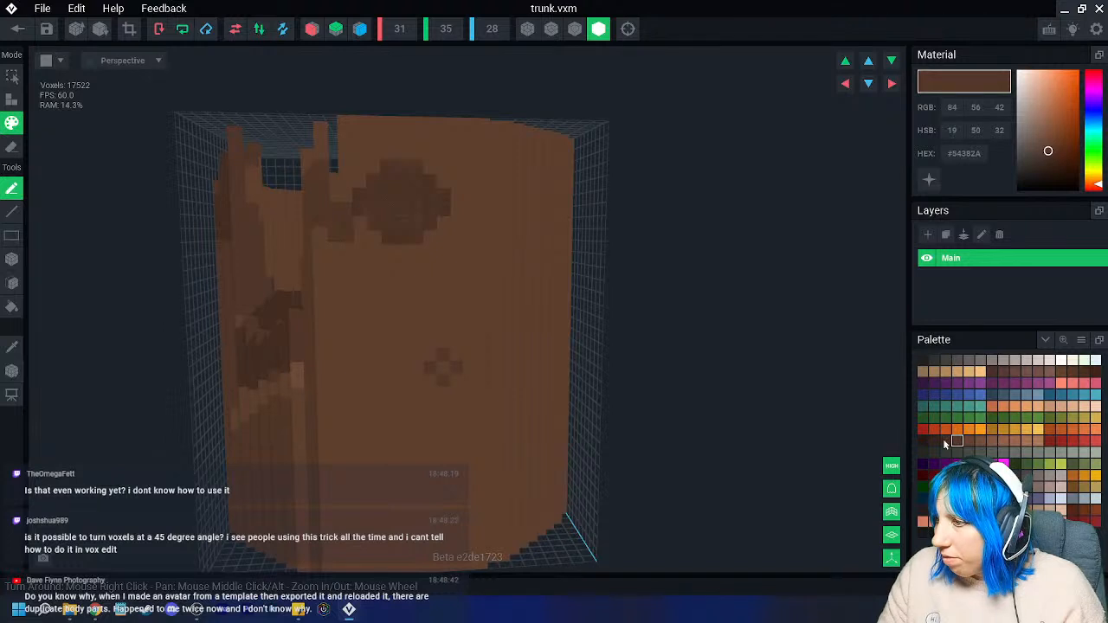
pyautogui.keyDown('ctrl'); pyautogui.click(442, 367); pyautogui.keyUp('ctrl')
pyautogui.moveTo(442, 367)
pyautogui.mouseDown()
pyautogui.moveTo(433, 359)
pyautogui.moveTo(433, 378)
pyautogui.moveTo(455, 356)
pyautogui.mouseUp()
pyautogui.click(443, 344)
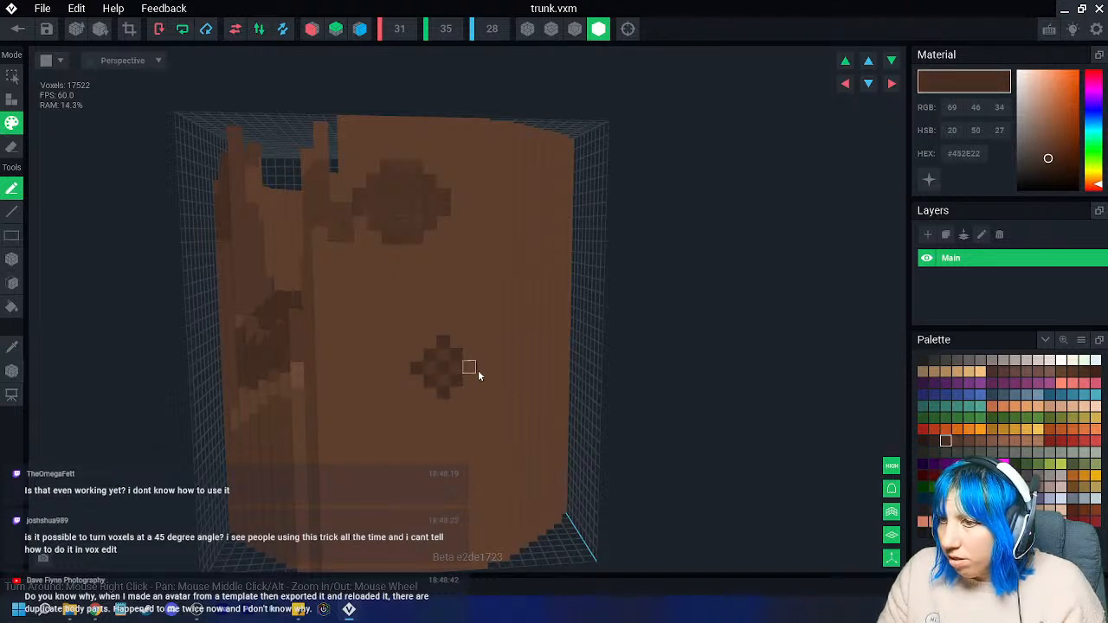
pyautogui.hotkey('ctrl', 'z')
pyautogui.hotkey('ctrl', 'z')
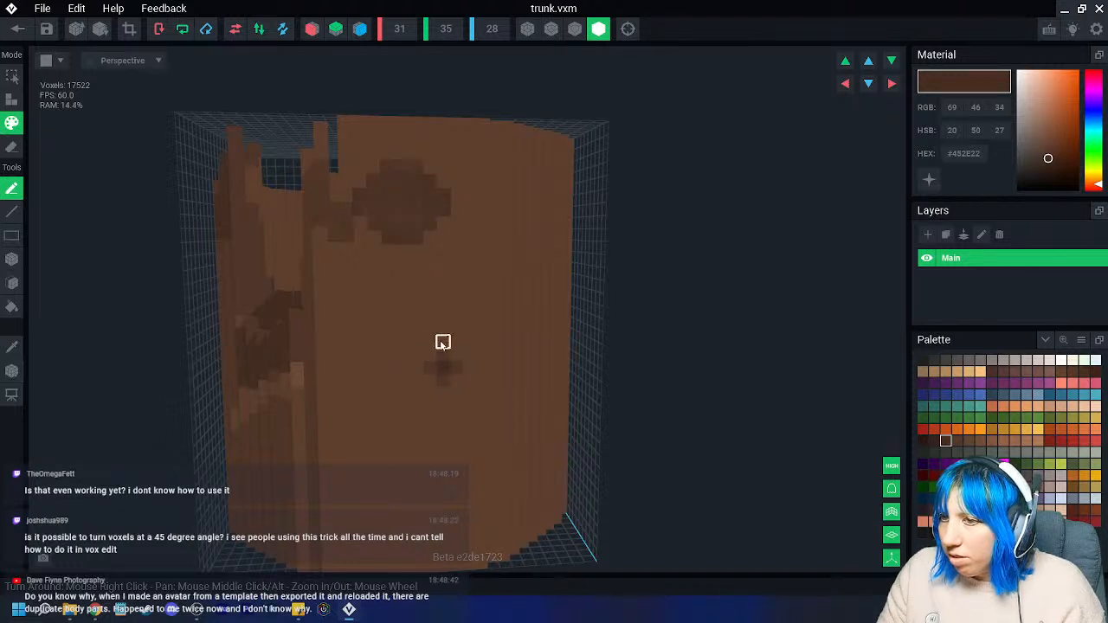
# - Try adding #452E22 faces around the small plus mark on the outer wall, and undo them
pyautogui.click(437, 387)
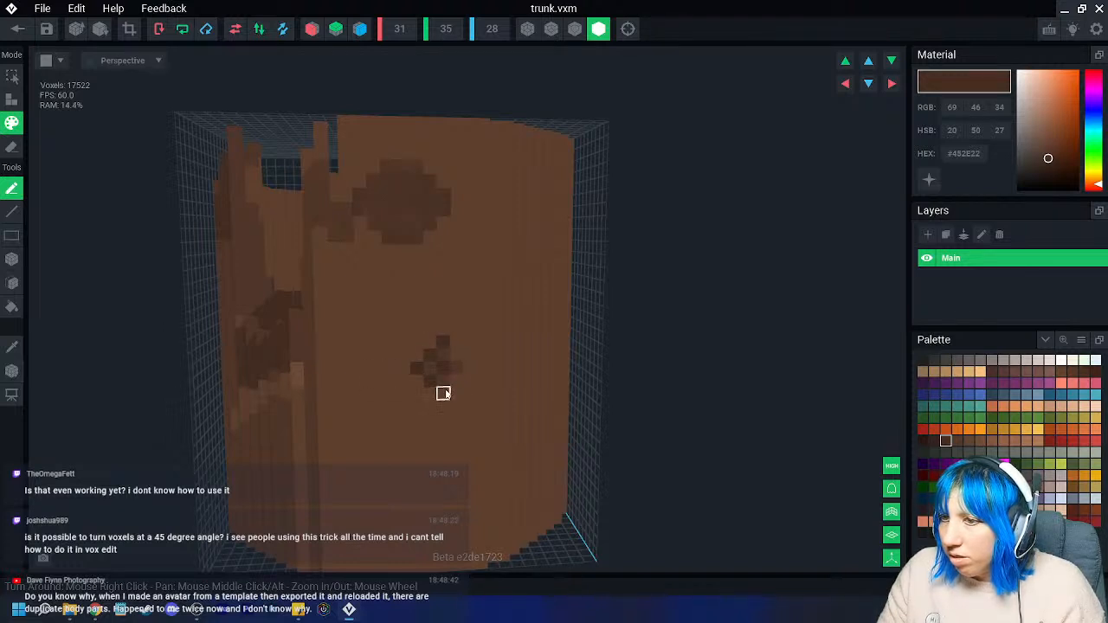
pyautogui.scroll(-3, 468, 445)
pyautogui.hotkey('ctrl', 'z')
pyautogui.hotkey('ctrl', 'z')
pyautogui.scroll(3, 459, 424)
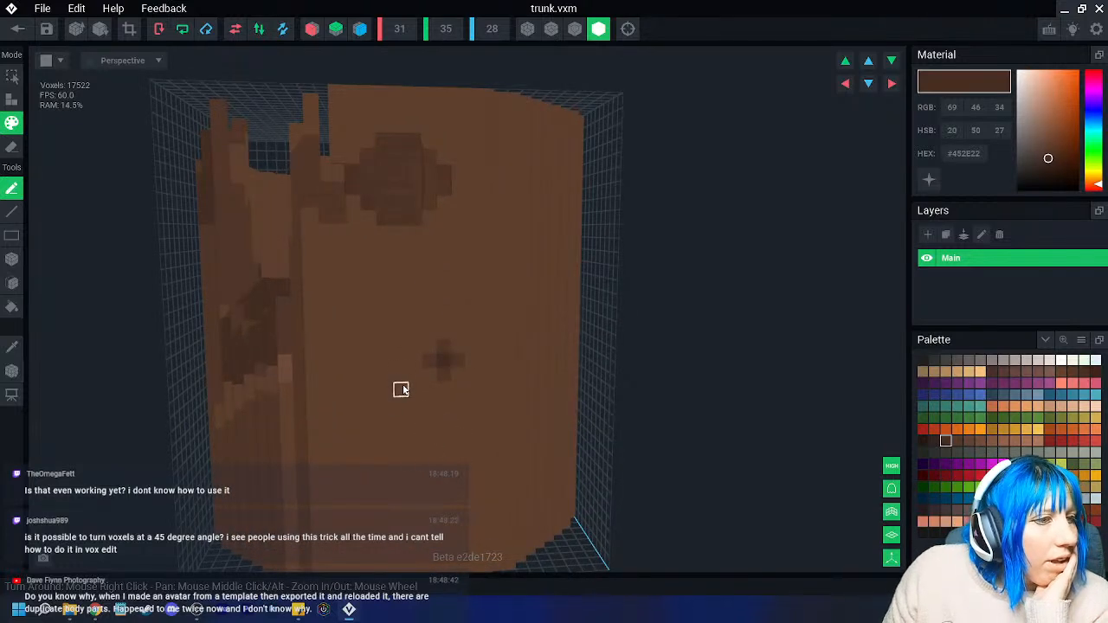
# - Paint a stepped patch of #54382A just below the rim on the trunk's plain outer wall
pyautogui.moveTo(415, 389); pyautogui.dragTo(898, 414, button='right')
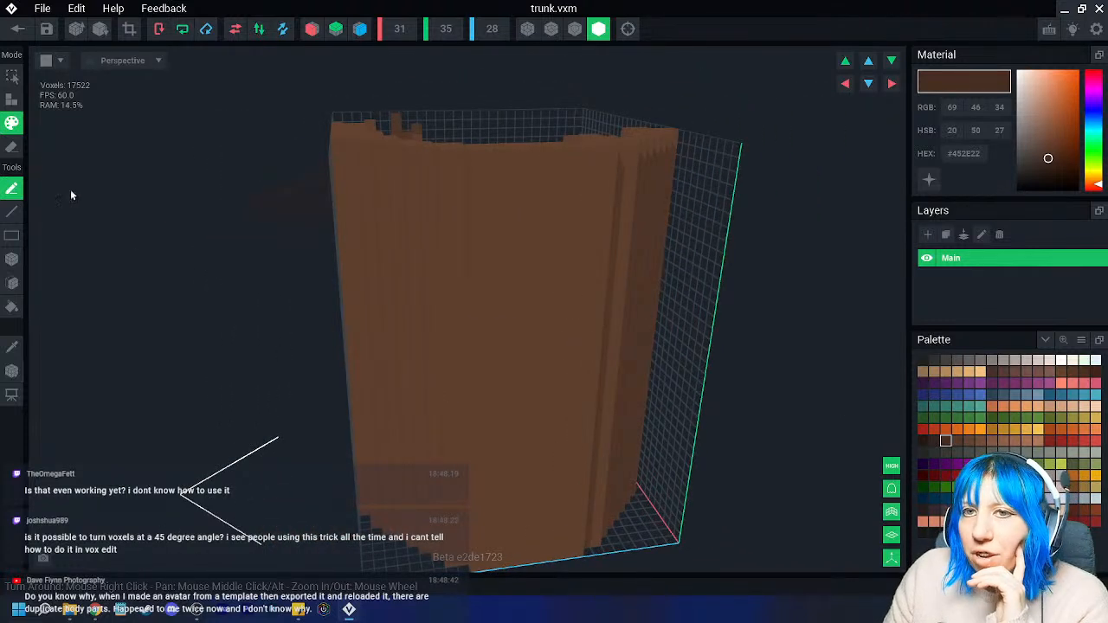
pyautogui.moveTo(259, 260); pyautogui.dragTo(404, 247, button='right')
pyautogui.moveTo(407, 153); pyautogui.dragTo(498, 204)
pyautogui.click(957, 441)
pyautogui.moveTo(401, 167)
pyautogui.mouseDown()
pyautogui.moveTo(460, 181)
pyautogui.moveTo(460, 215)
pyautogui.moveTo(478, 170)
pyautogui.mouseUp()
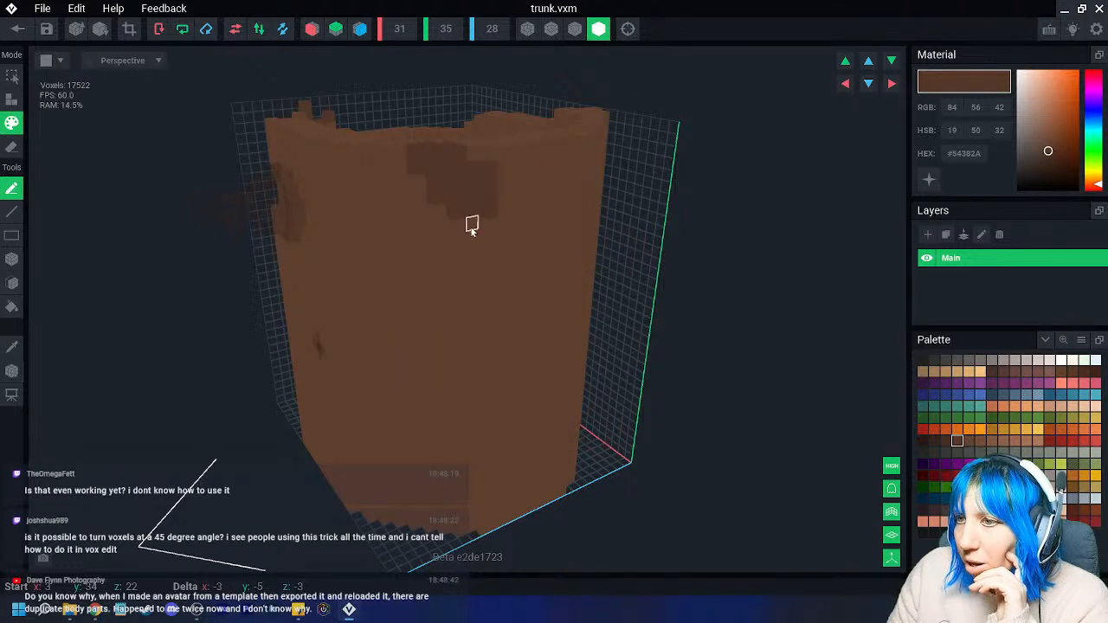
pyautogui.moveTo(441, 225); pyautogui.dragTo(455, 130, button='right')
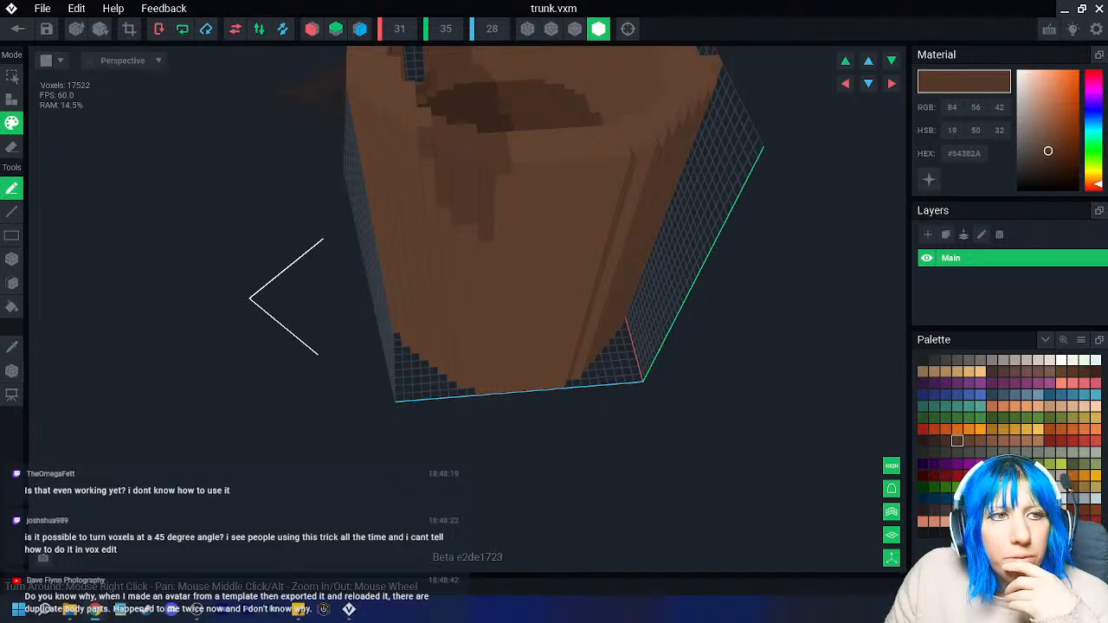
# - Switch to The Sandbox inventory in the browser and examine the Table of gifts asset in 3D, returning to the inventory
pyautogui.hotkey('alt', 'Tab')
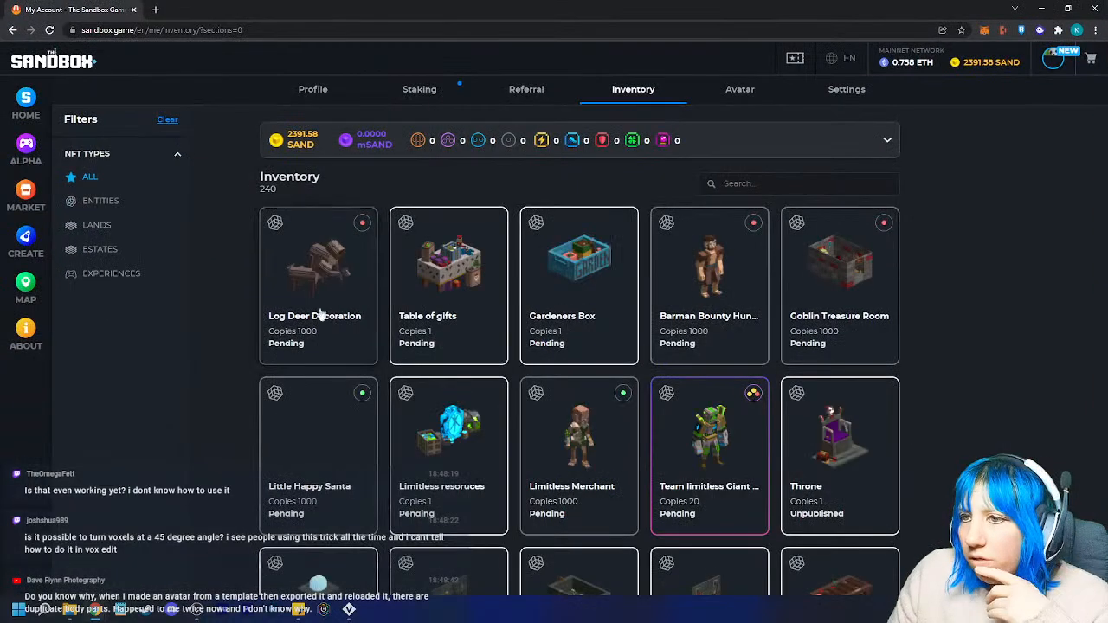
pyautogui.click(393, 275)
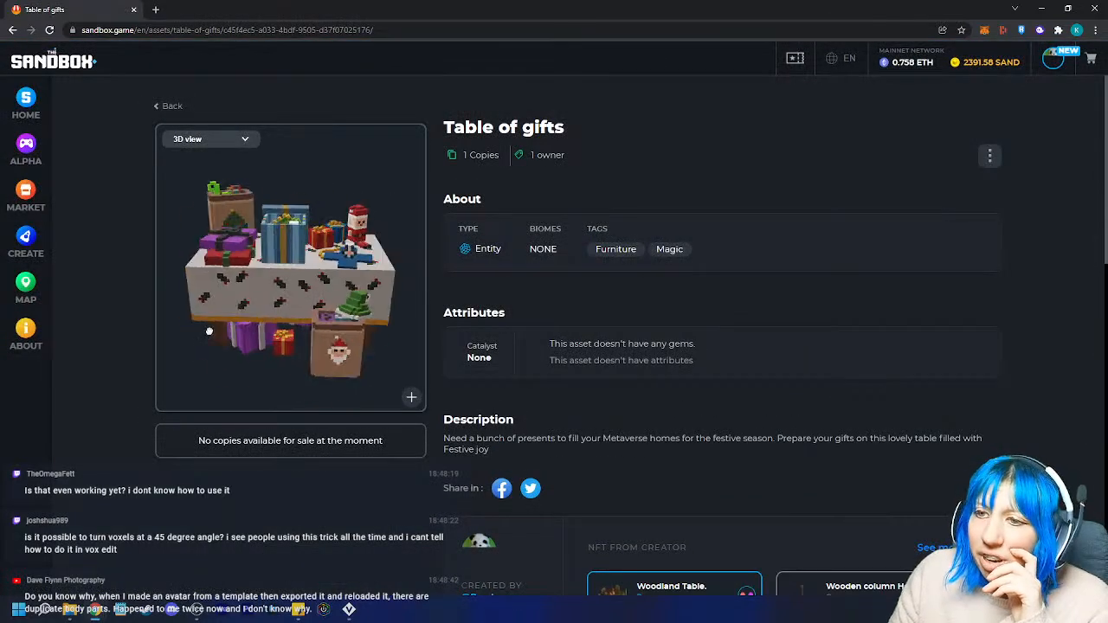
pyautogui.scroll(3, 321, 316)
pyautogui.moveTo(316, 290); pyautogui.dragTo(346, 289)
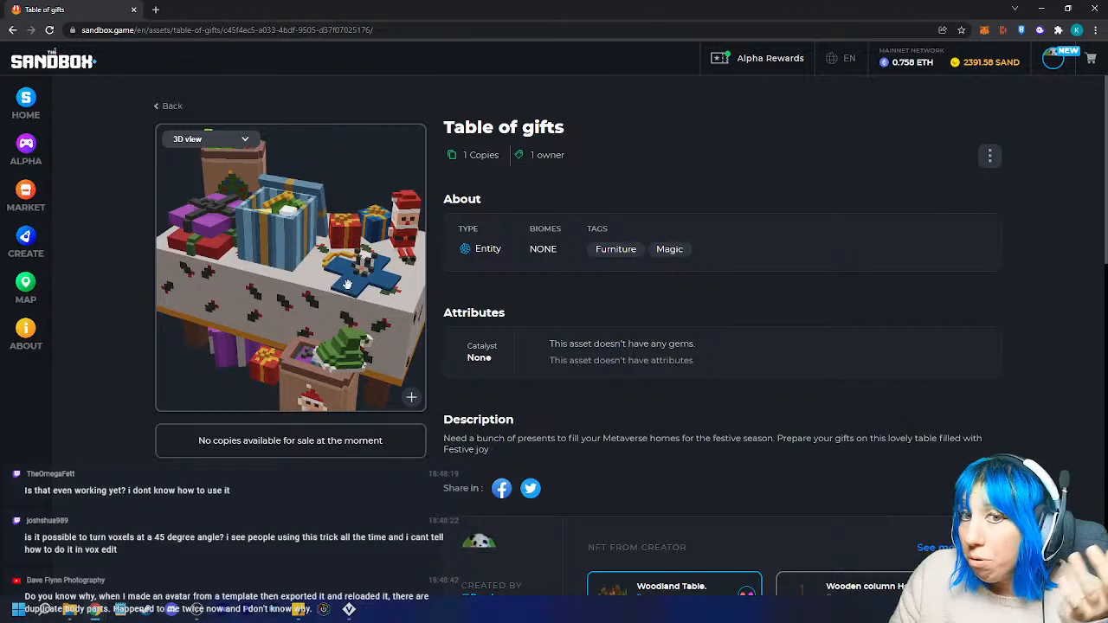
pyautogui.scroll(-3, 359, 283)
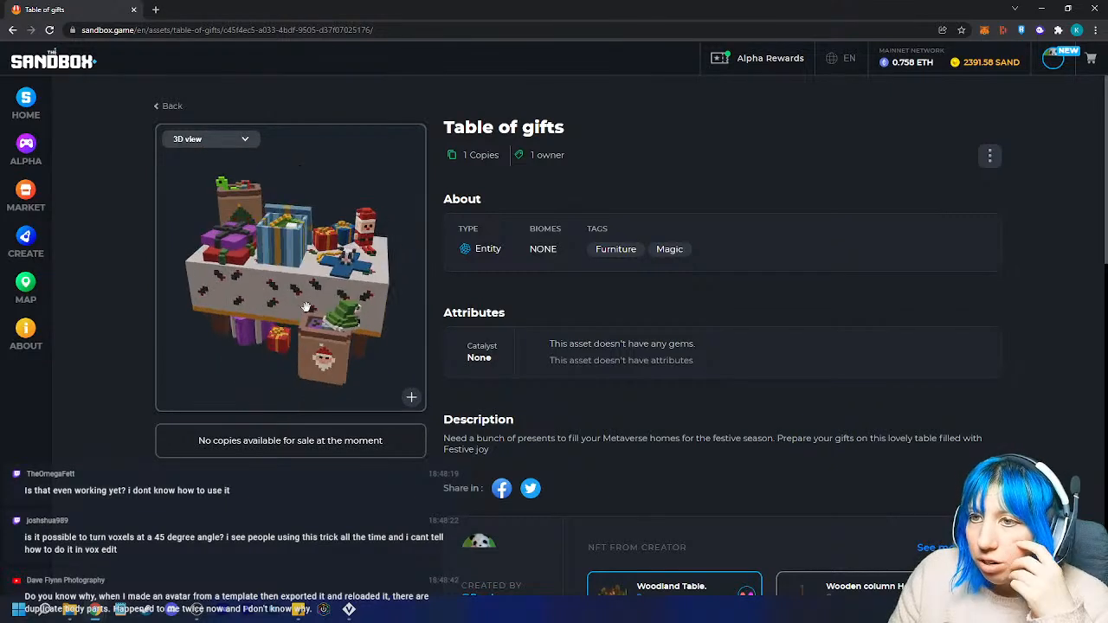
pyautogui.click(175, 106)
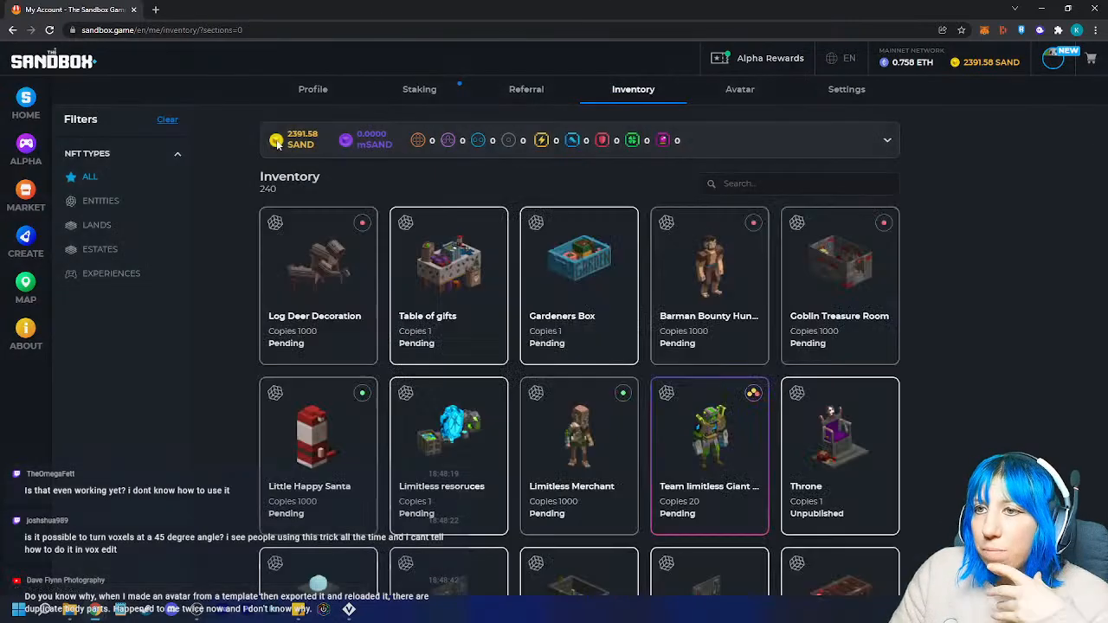
# - Open the Goblin Treasure Room asset and examine its 3D model from outside and above
pyautogui.click(828, 302)
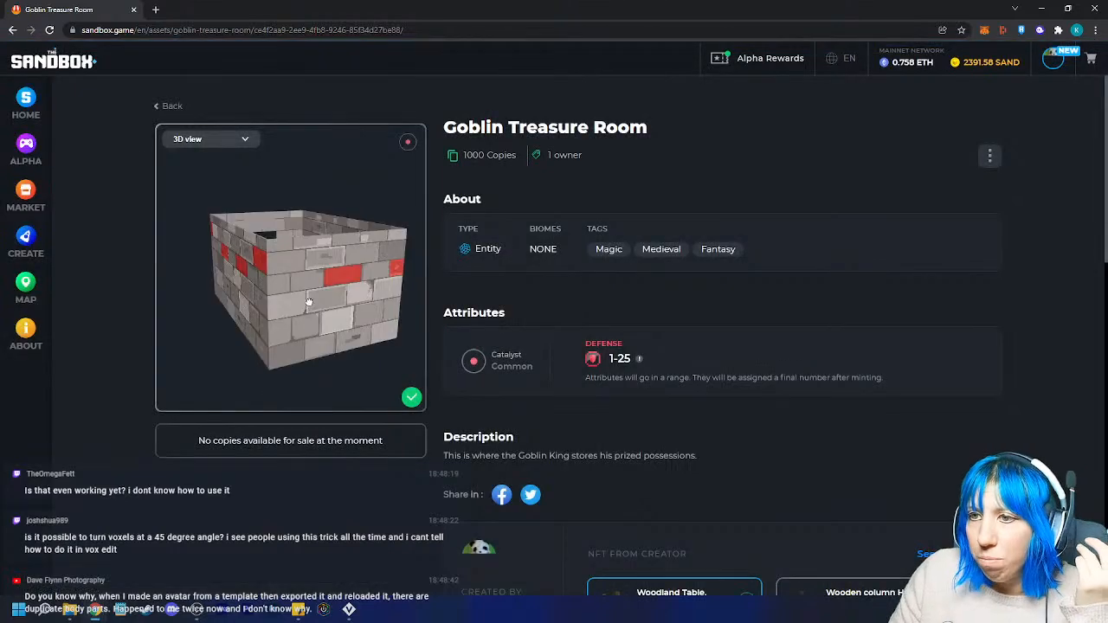
pyautogui.moveTo(277, 290); pyautogui.dragTo(310, 279)
pyautogui.scroll(3, 290, 299)
pyautogui.scroll(-4, 292, 297)
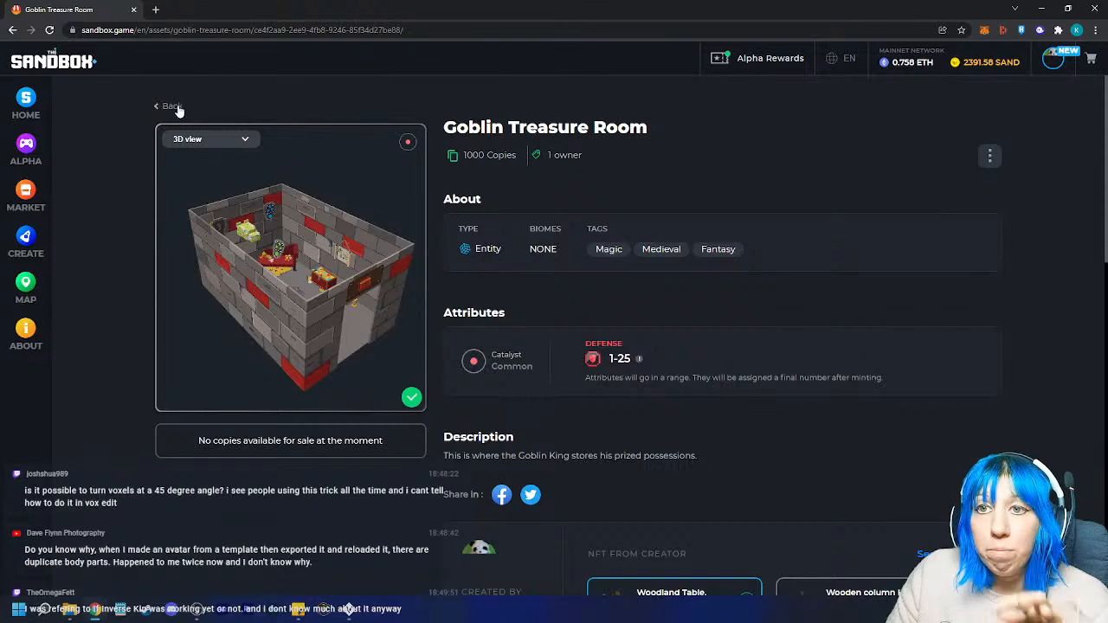
# - Return to the inventory, open the Torture wall asset to examine its 3D model, and go back to the inventory
pyautogui.click(178, 107)
pyautogui.scroll(-4, 528, 326)
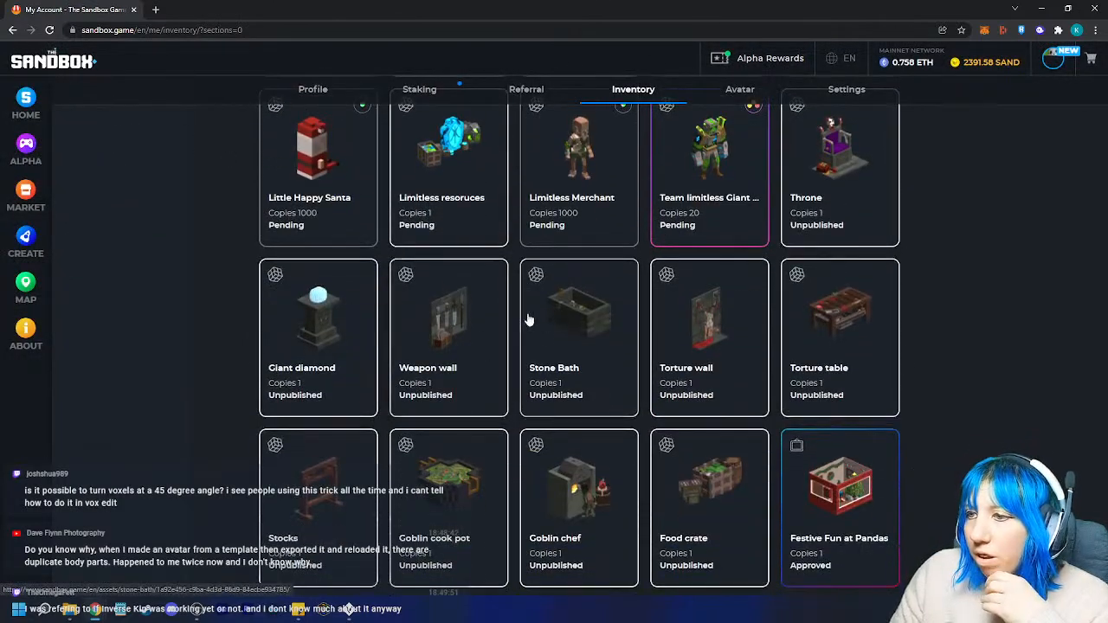
pyautogui.click(697, 320)
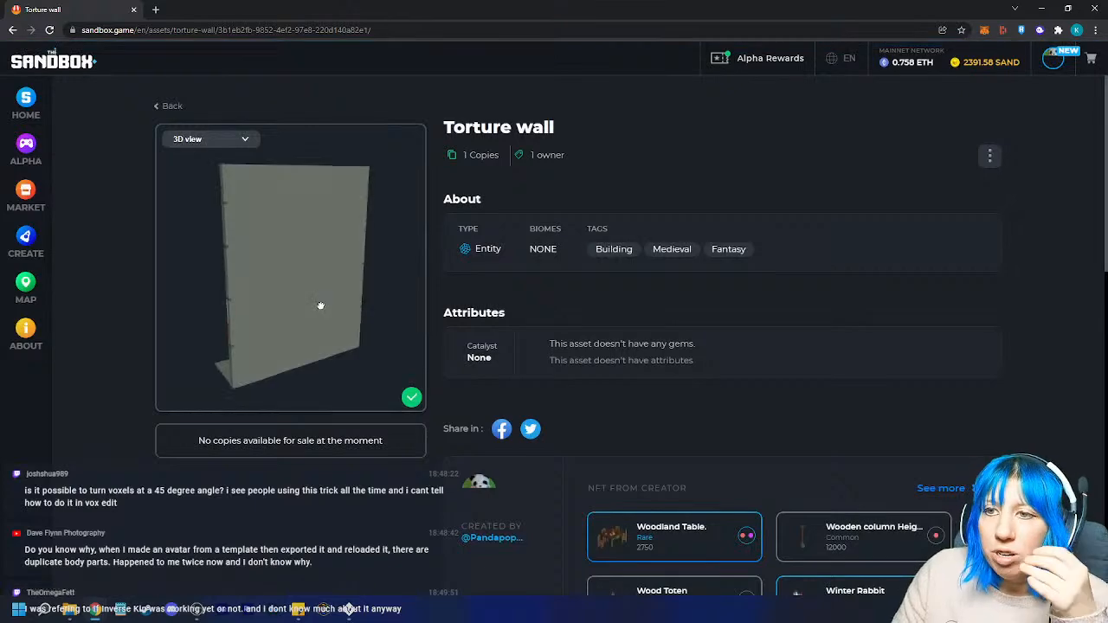
pyautogui.click(172, 107)
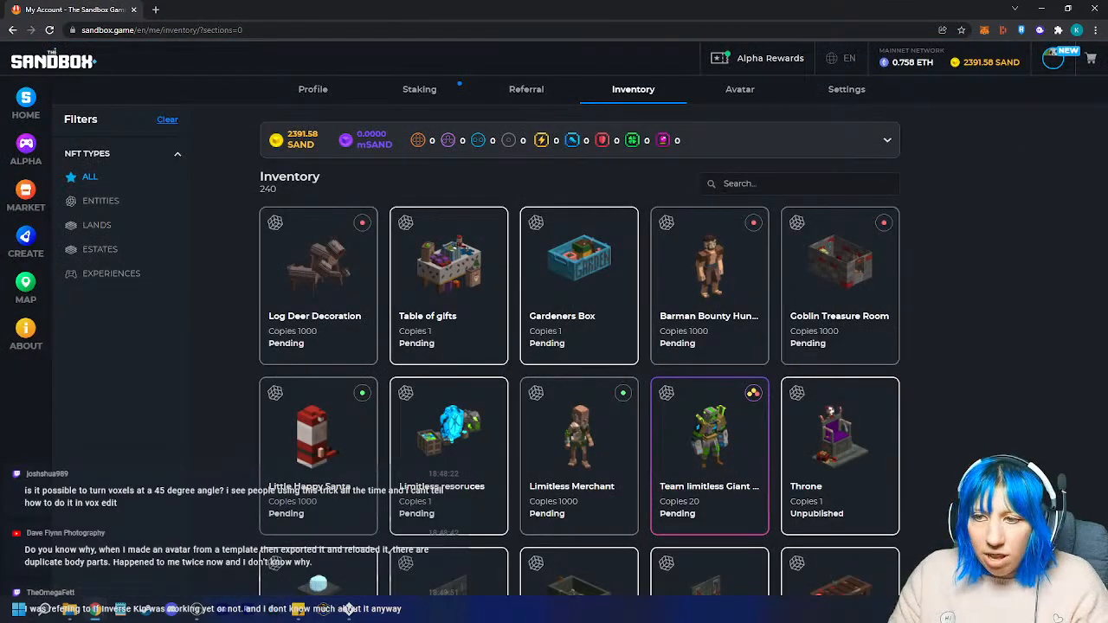
# - Search the inventory for "ufo", examine the UFO catcher asset in 3D, and return to the inventory
pyautogui.write('ufo')
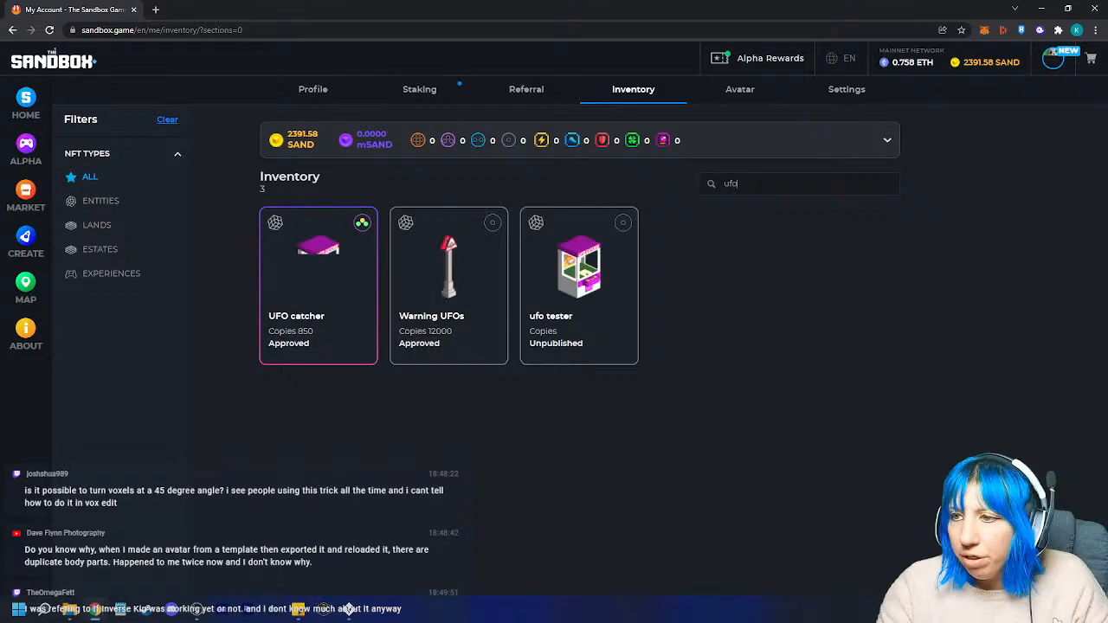
pyautogui.click(366, 270)
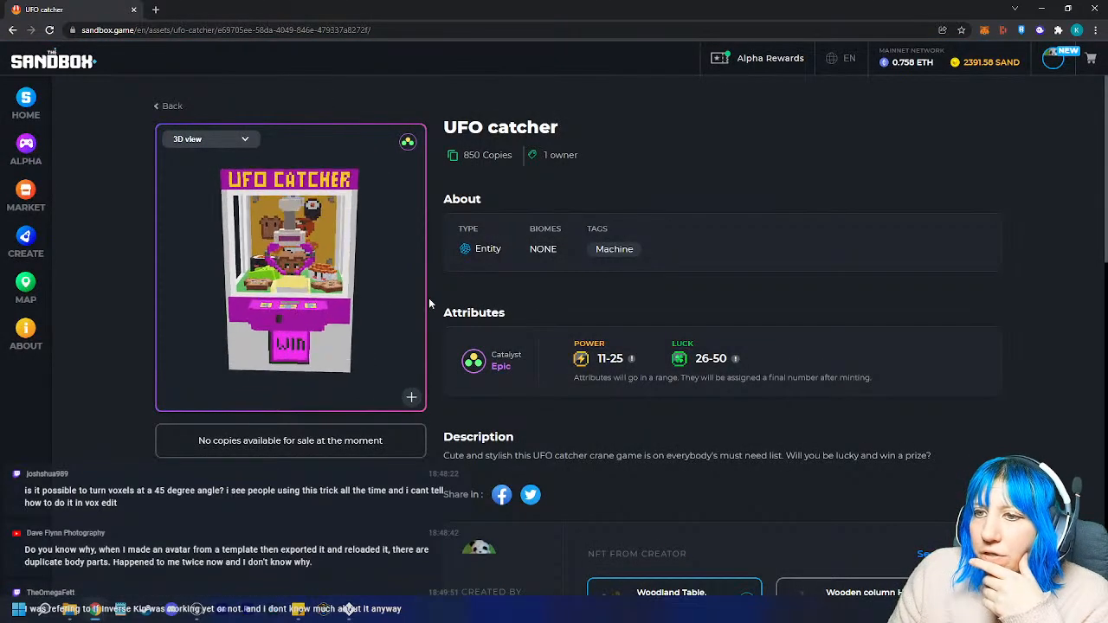
pyautogui.click(172, 107)
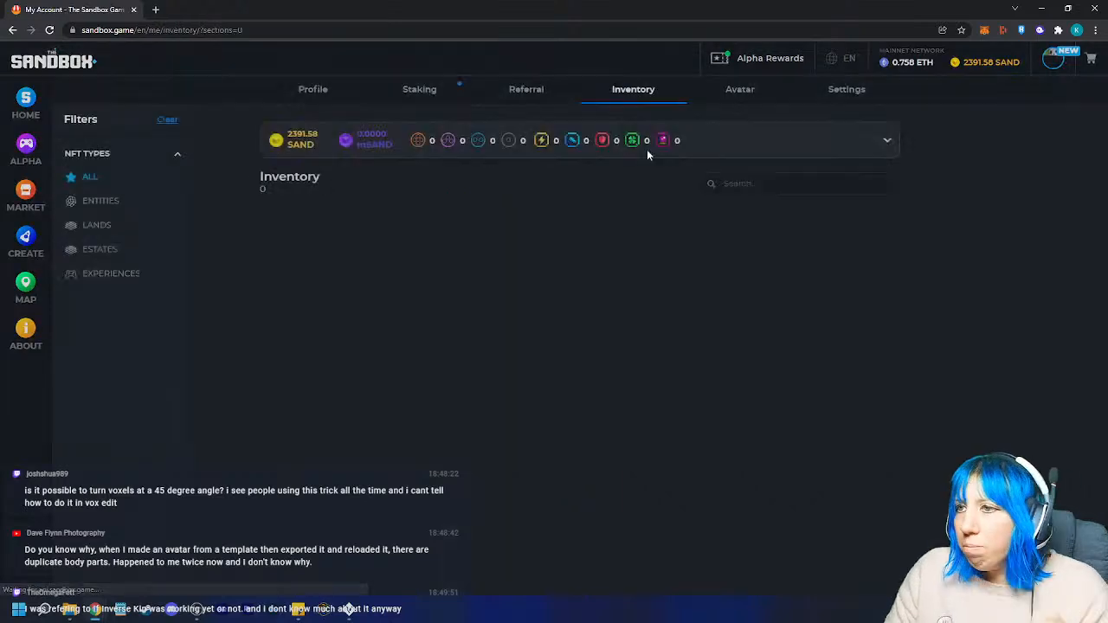
# - Search the inventory for "coin", play the Coin Pusher's Pusher prize win animation, and return to the inventory
pyautogui.write('coin')
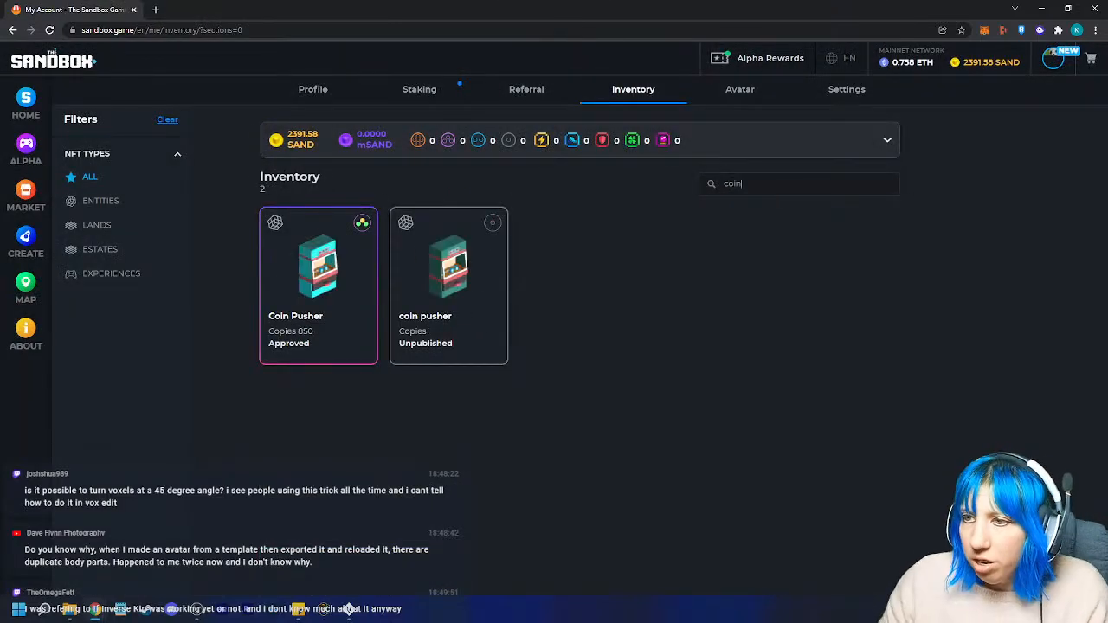
pyautogui.click(313, 286)
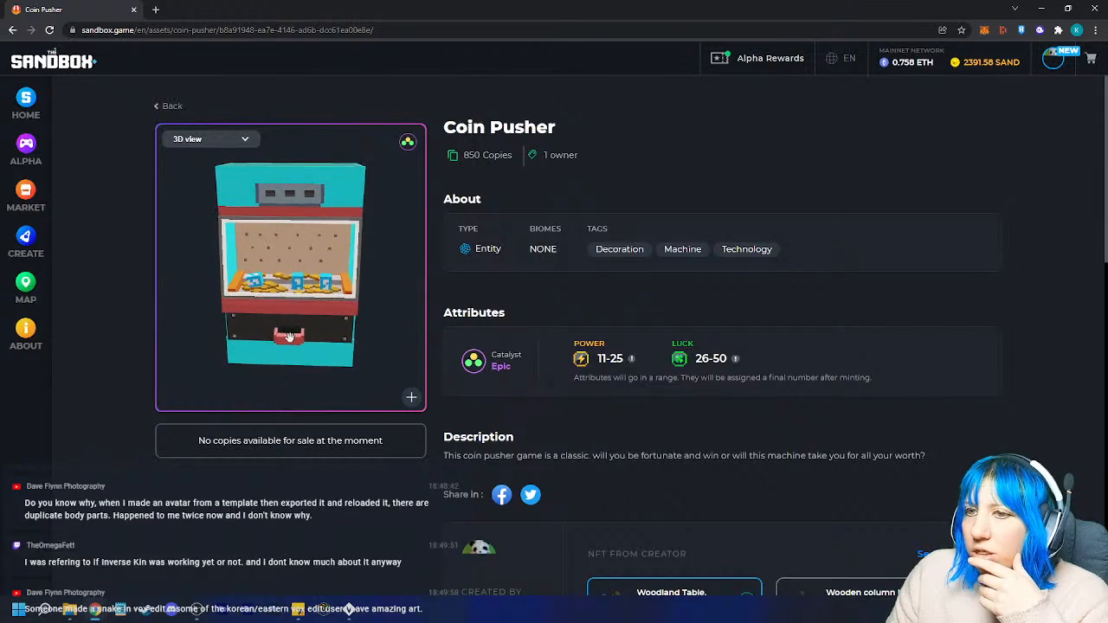
pyautogui.click(210, 141)
pyautogui.click(216, 210)
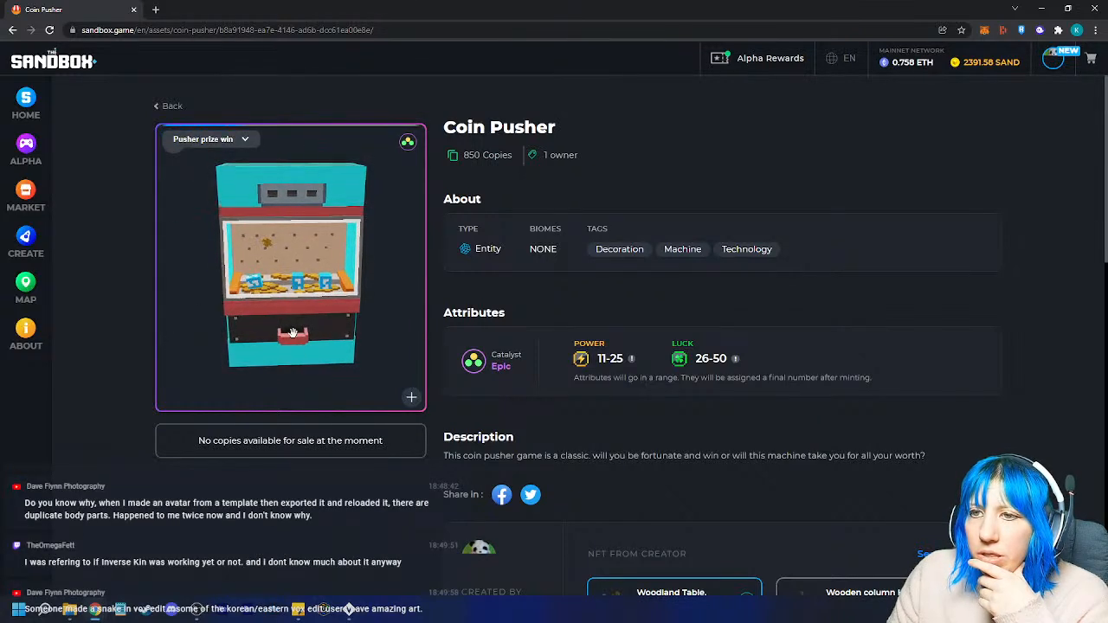
pyautogui.moveTo(320, 325); pyautogui.dragTo(315, 344)
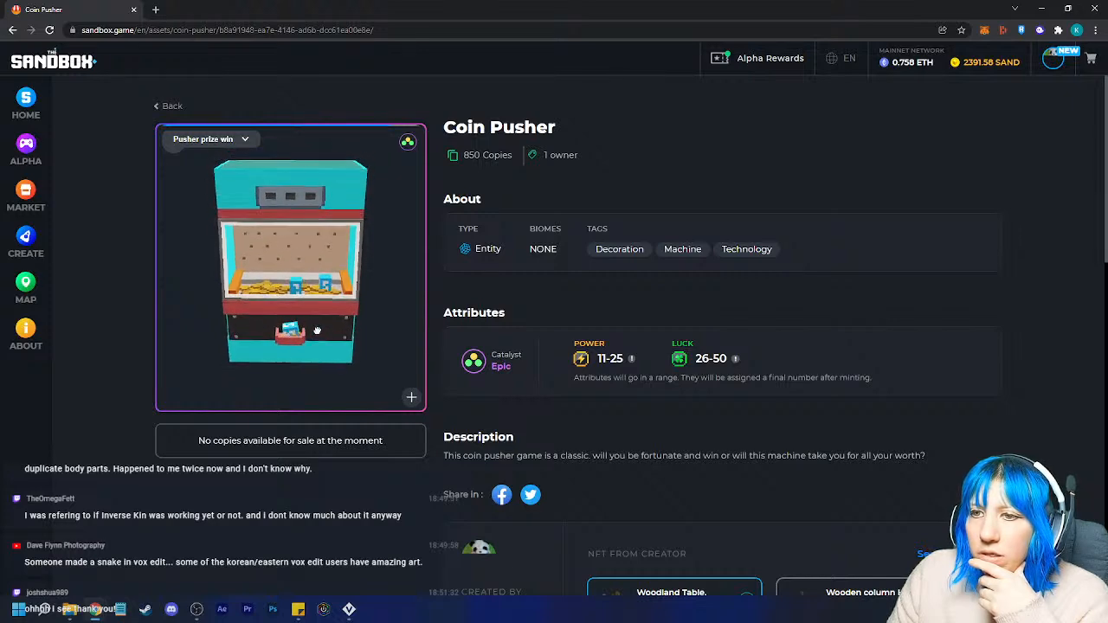
pyautogui.click(164, 106)
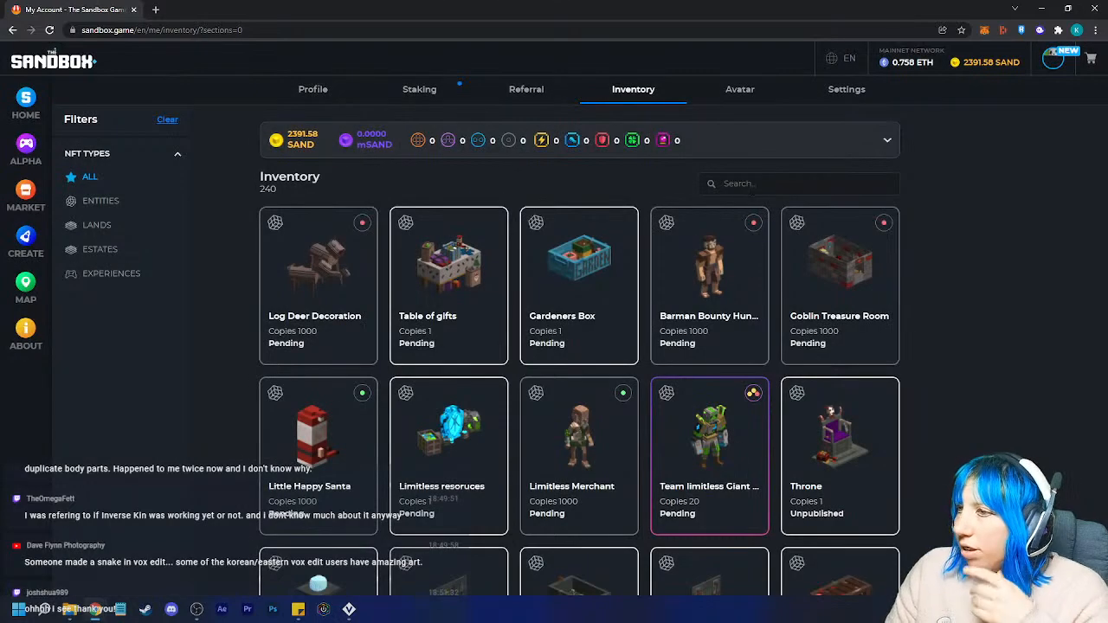
# - Search the inventory for "dan" and examine the Dance Machine asset's 3D model
pyautogui.click(762, 183)
pyautogui.write('dan')
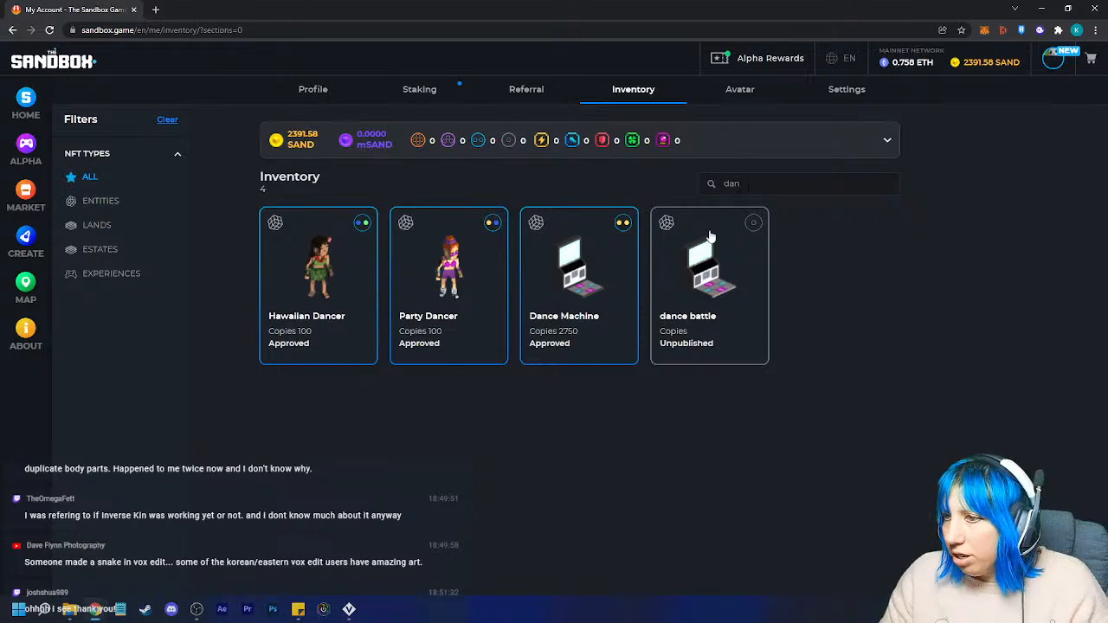
pyautogui.click(591, 294)
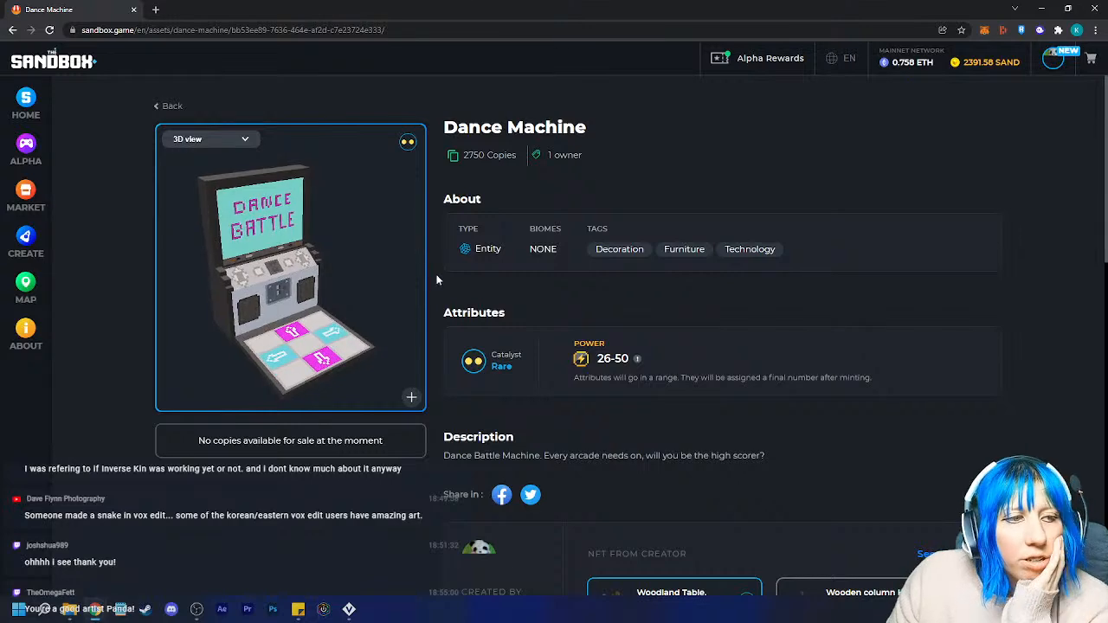
# - Switch back to VoxEdit and paint a jagged #452E22 edge low on the trunk's inner wall, just above the hollow's floor
pyautogui.click(1098, 7)
pyautogui.moveTo(431, 248); pyautogui.dragTo(485, 285, button='right')
pyautogui.scroll(-5, 494, 303)
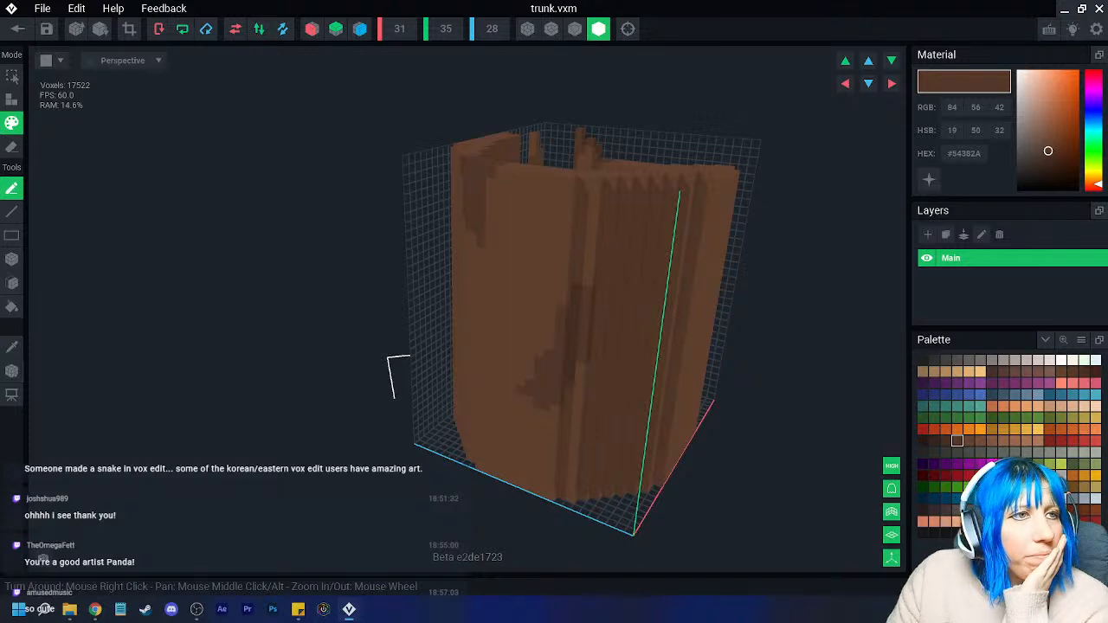
pyautogui.moveTo(364, 290); pyautogui.dragTo(312, 193, button='right')
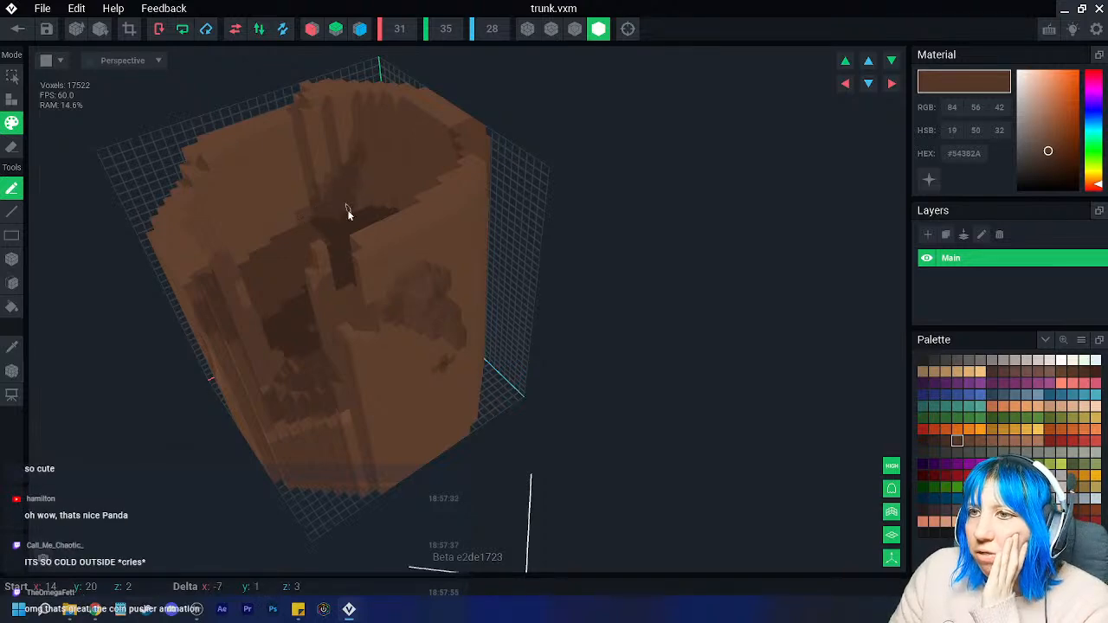
pyautogui.scroll(5, 360, 206)
pyautogui.click(946, 441)
pyautogui.moveTo(762, 364); pyautogui.dragTo(600, 197, button='right')
pyautogui.moveTo(559, 173); pyautogui.dragTo(625, 117)
pyautogui.moveTo(626, 117); pyautogui.dragTo(633, 161, button='right')
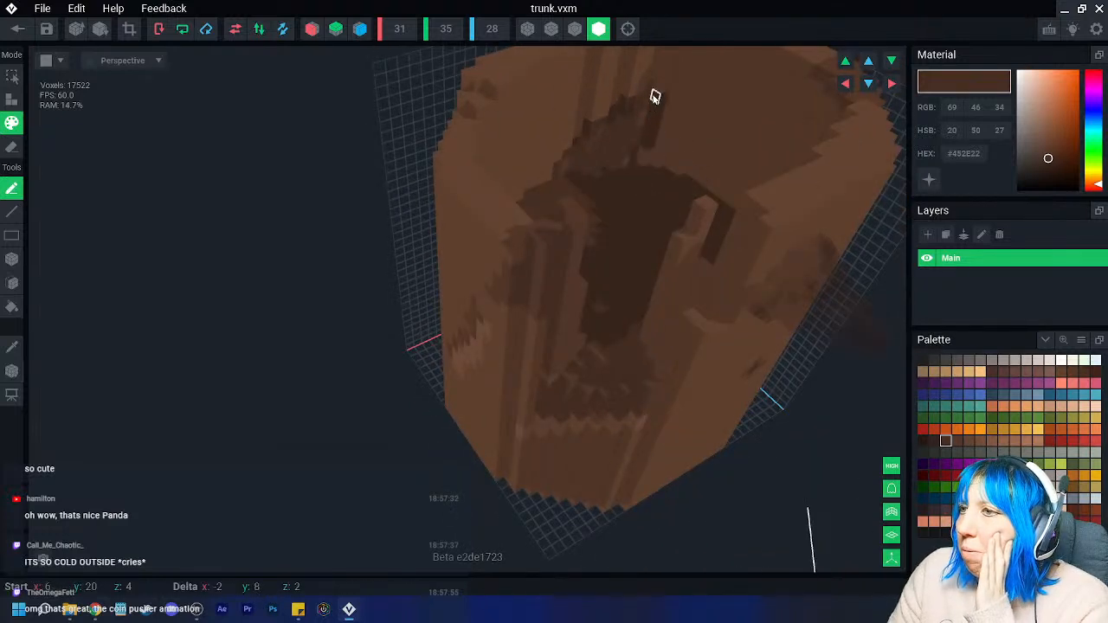
pyautogui.moveTo(670, 67); pyautogui.dragTo(609, 225, button='right')
# - Shade a #54382A patch on the inner wall above the floor and outline it with a stepped #452E22 arch
pyautogui.click(957, 441)
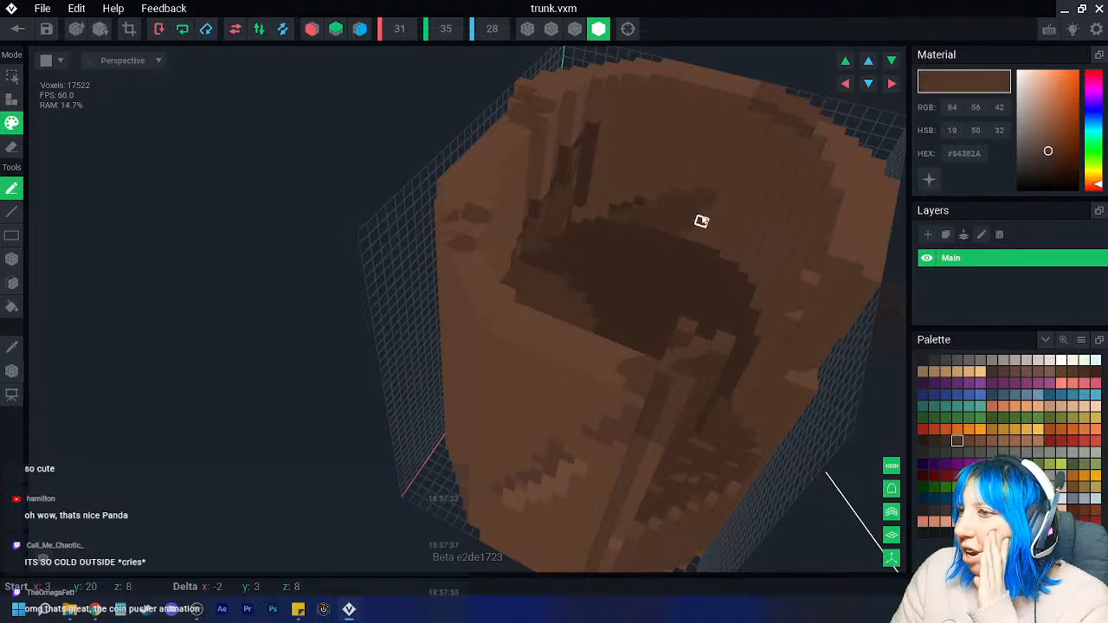
pyautogui.click(947, 441)
pyautogui.moveTo(636, 211)
pyautogui.mouseDown()
pyautogui.moveTo(715, 185)
pyautogui.moveTo(729, 239)
pyautogui.mouseUp()
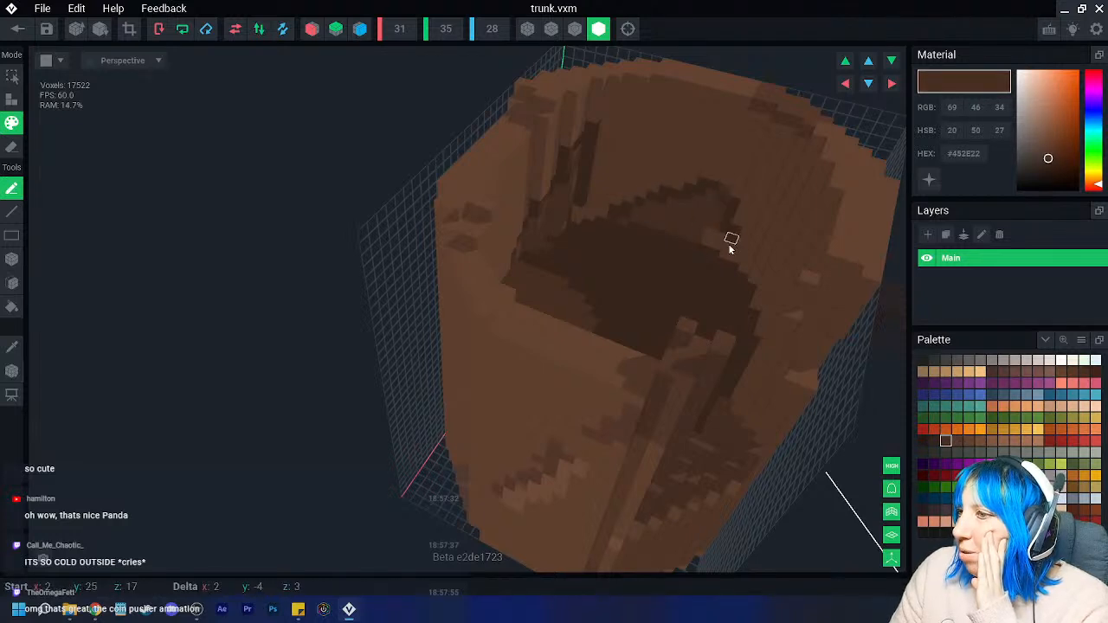
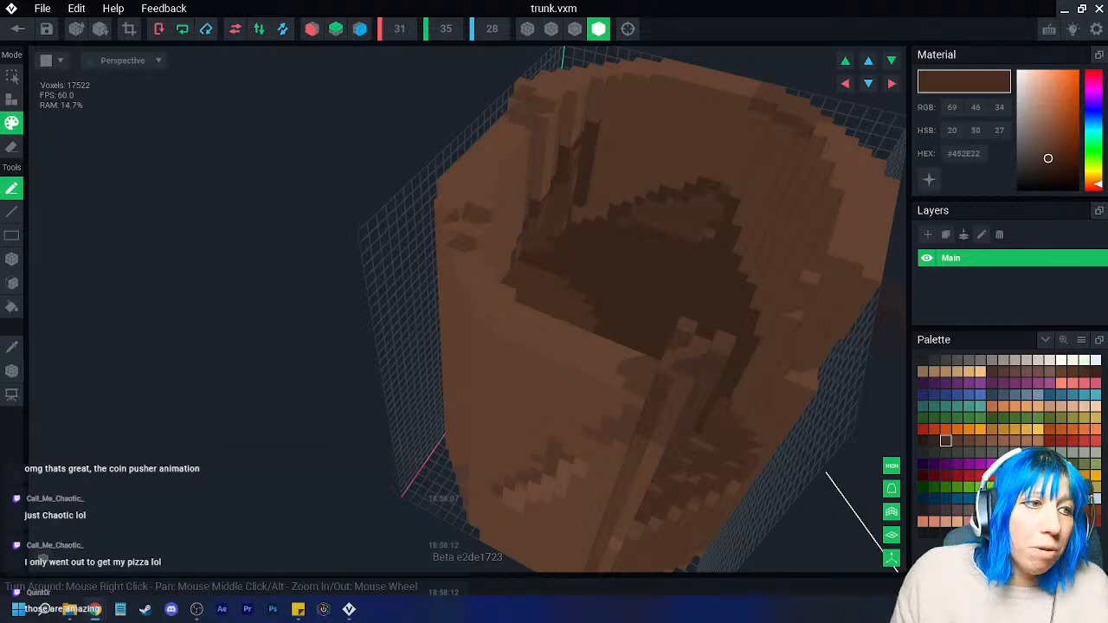
# - Switch to the browser, maximize the Punch Machine asset page and play its Punch 01 animation
pyautogui.moveTo(0, 94); pyautogui.dragTo(542, 0)
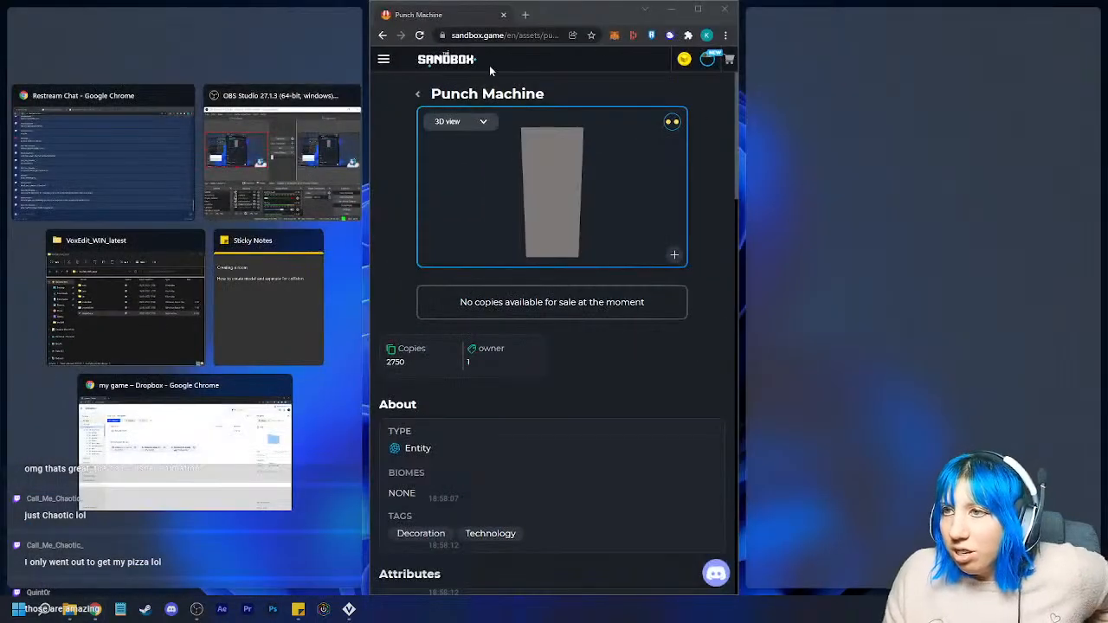
pyautogui.click(698, 9)
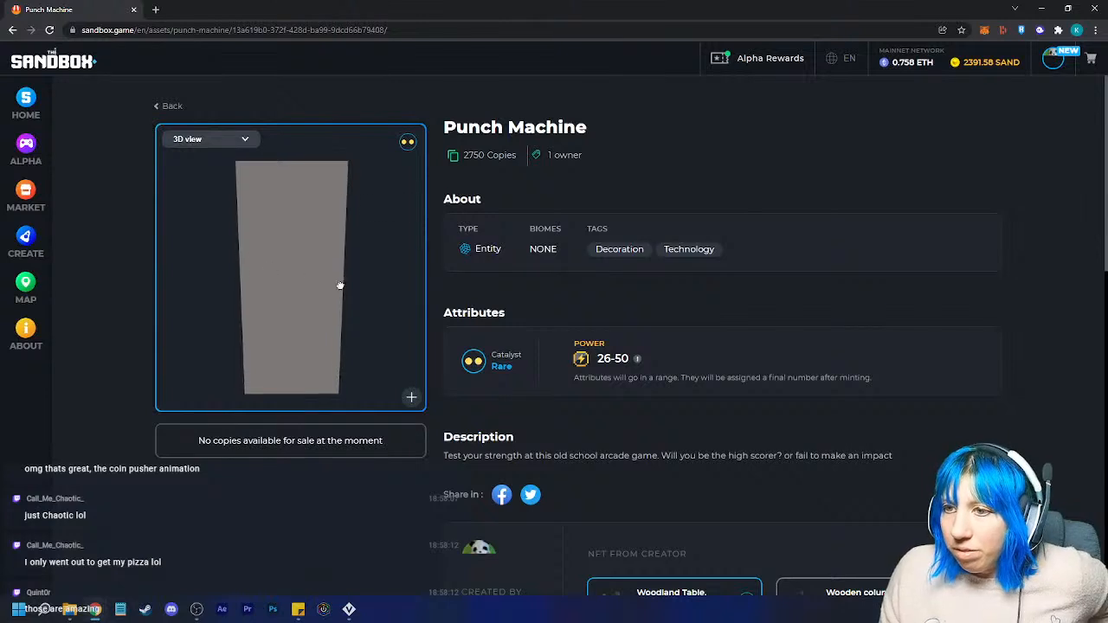
pyautogui.click(214, 139)
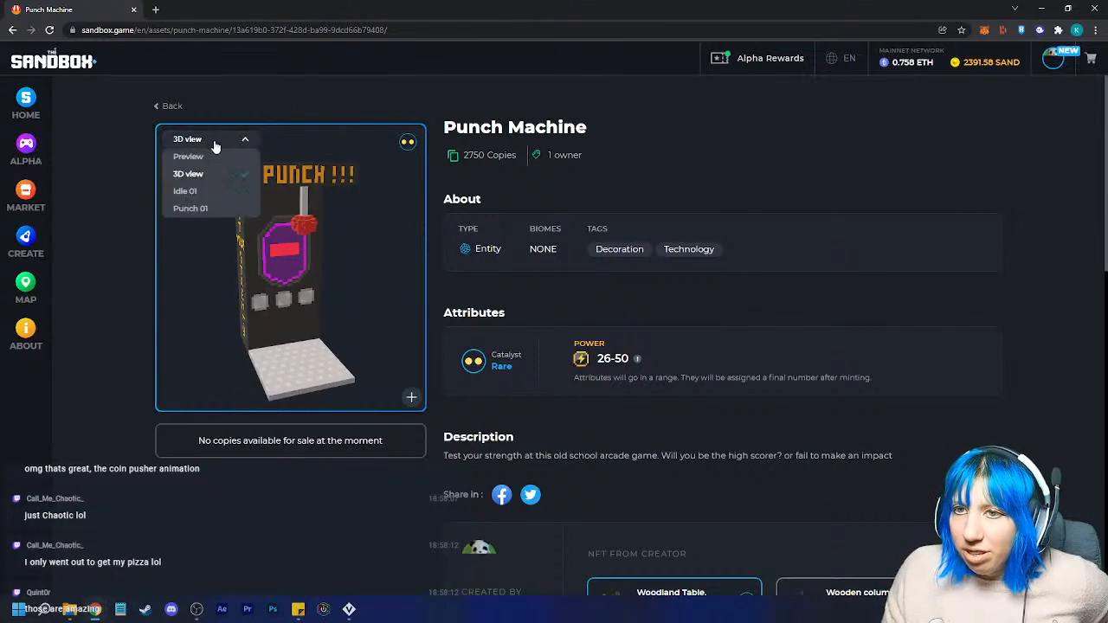
pyautogui.click(211, 204)
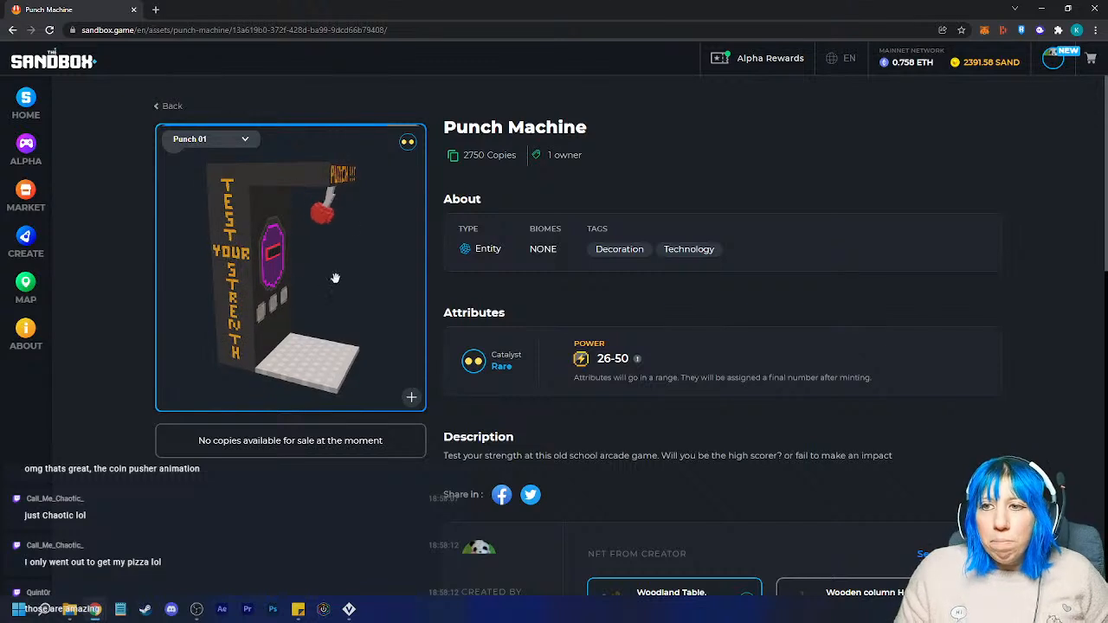
# - Examine the animated Punch Machine from both lettered sides, and return to browsing the inventory
pyautogui.moveTo(240, 307); pyautogui.dragTo(260, 307)
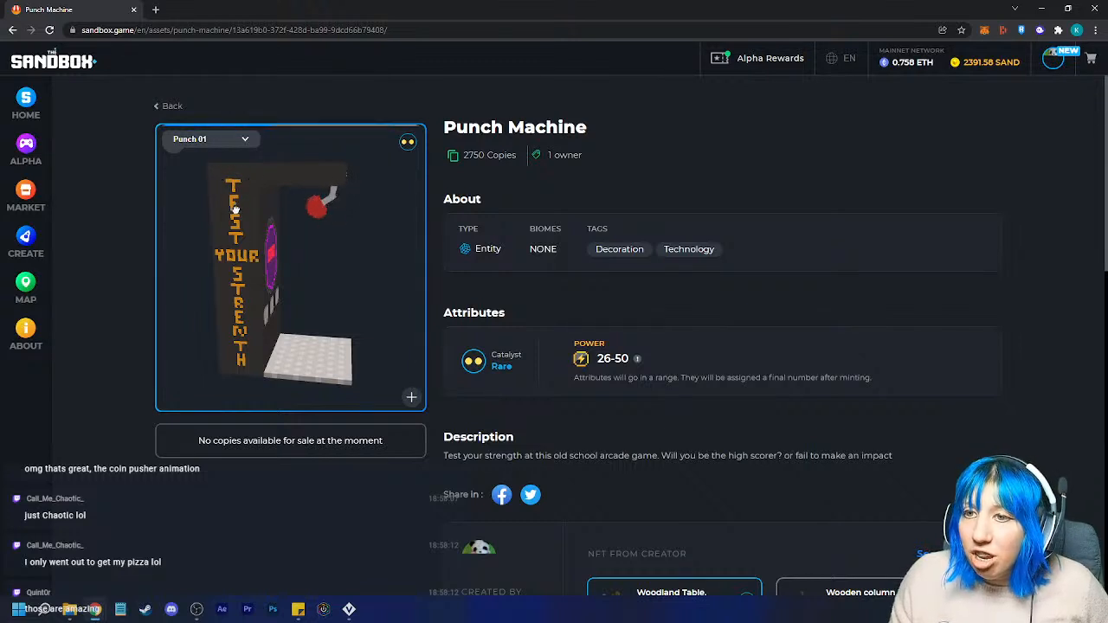
pyautogui.moveTo(208, 233); pyautogui.dragTo(343, 218)
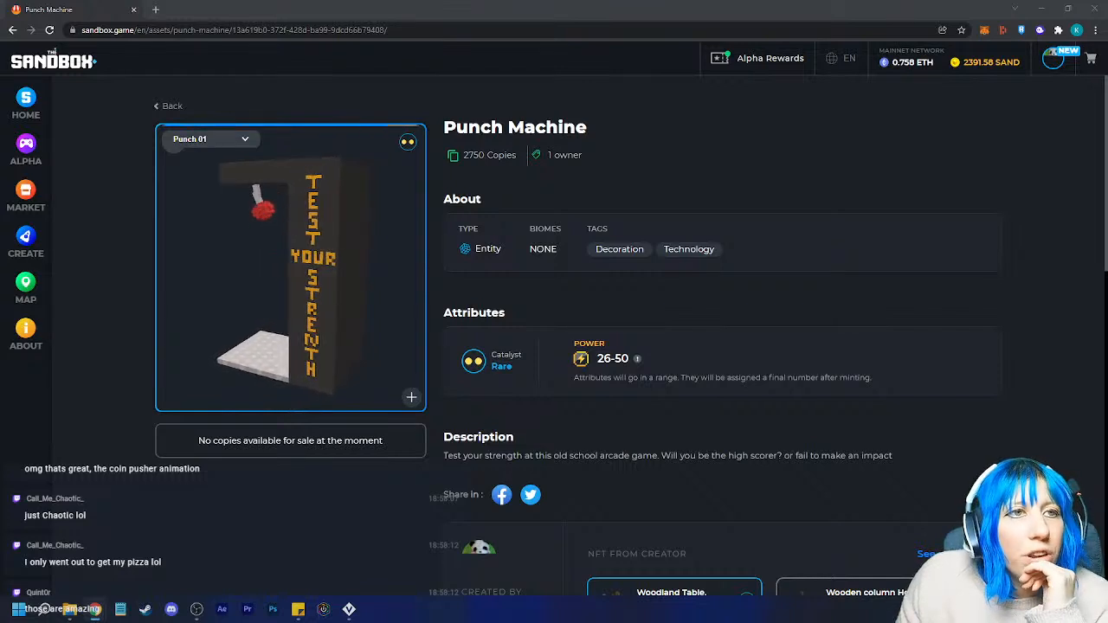
pyautogui.click(334, 225)
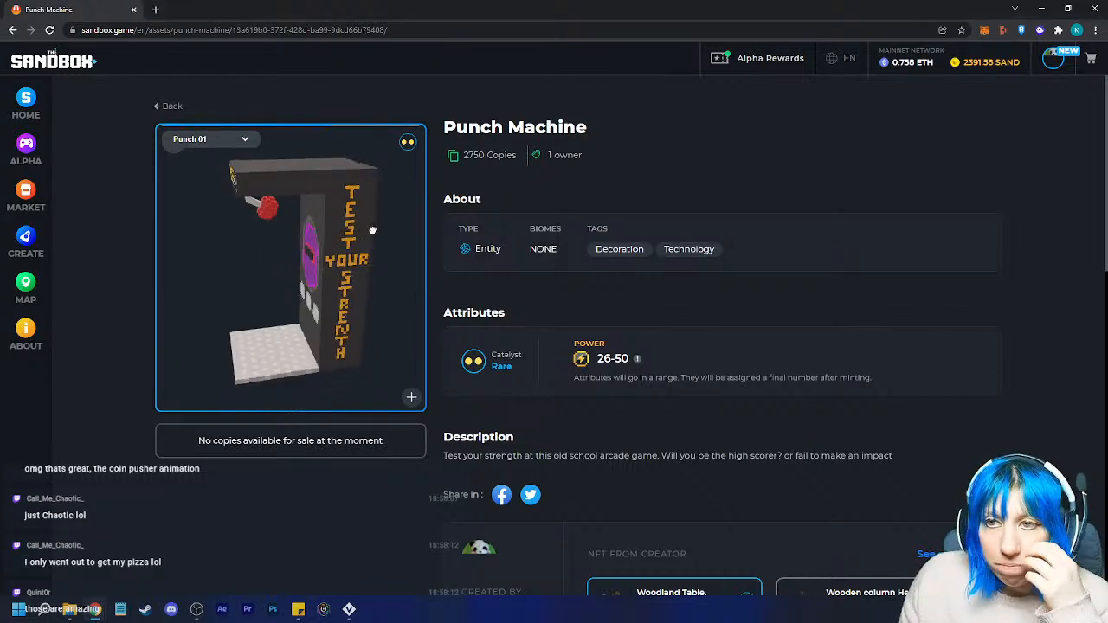
pyautogui.rightClick(424, 228)
pyautogui.click(113, 298)
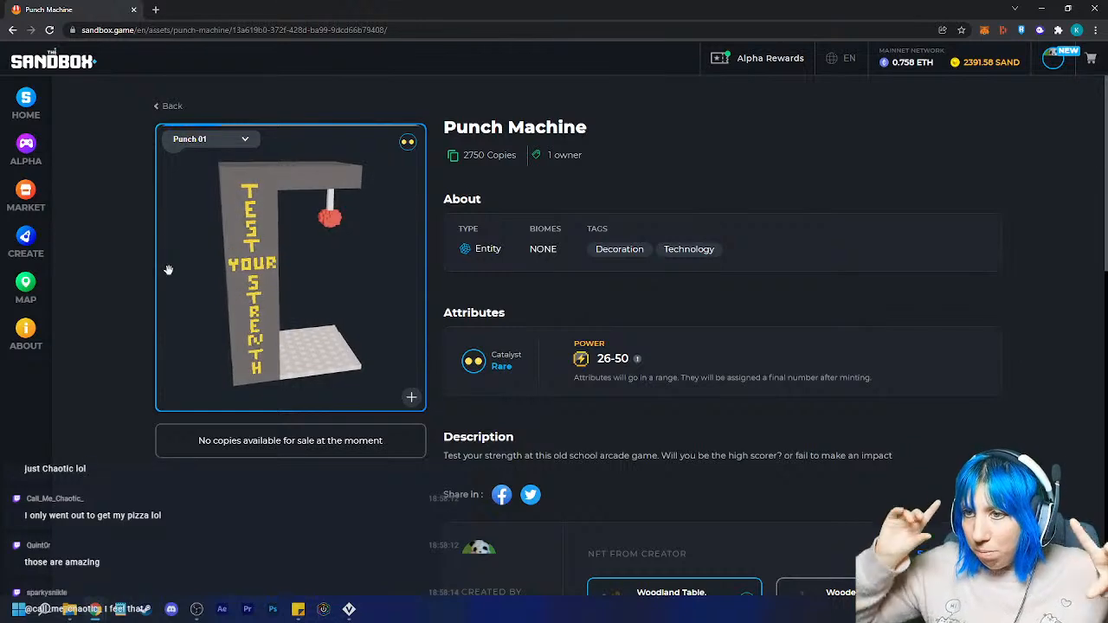
pyautogui.click(178, 105)
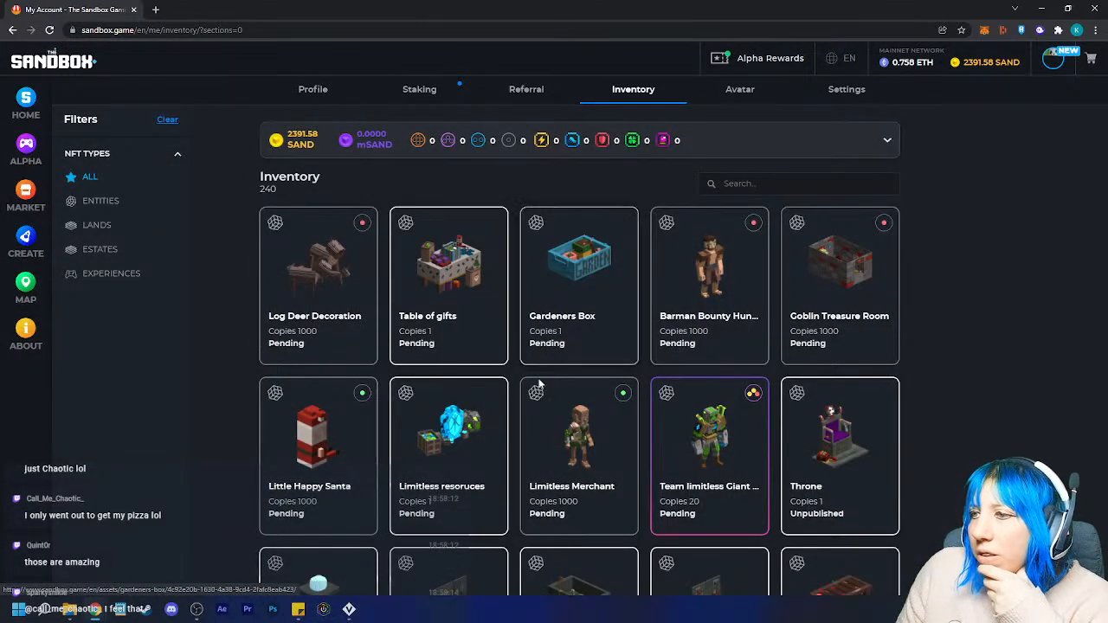
pyautogui.scroll(-4, 777, 414)
# - Switch back to VoxEdit and examine the trunk's hollow and the shaded patches on its outer wall
pyautogui.click(1096, 7)
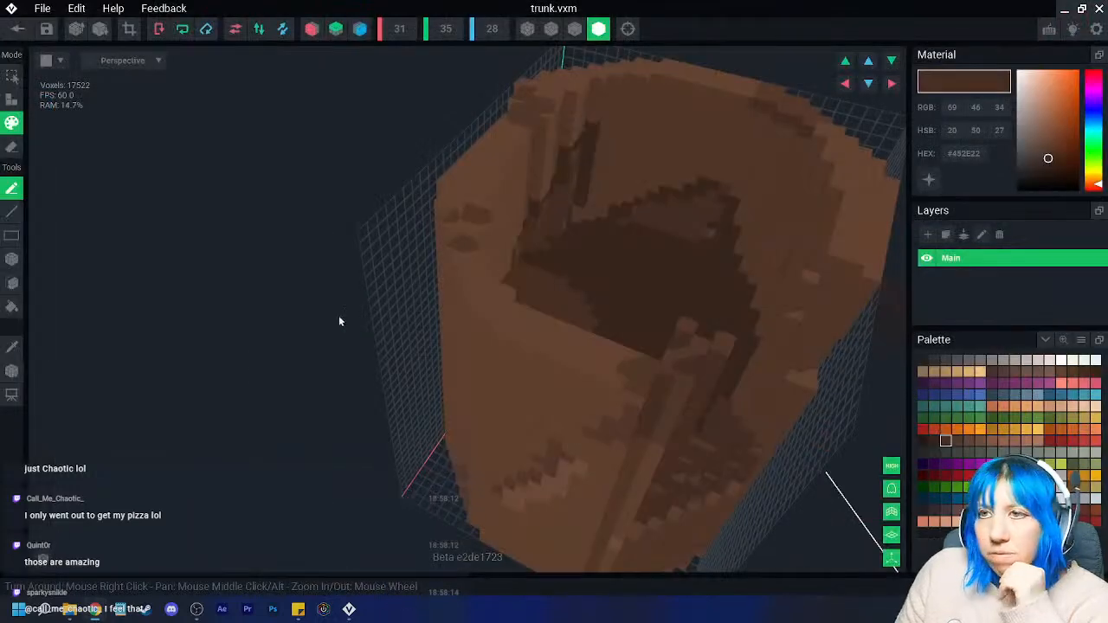
pyautogui.moveTo(287, 341); pyautogui.dragTo(473, 339, button='right')
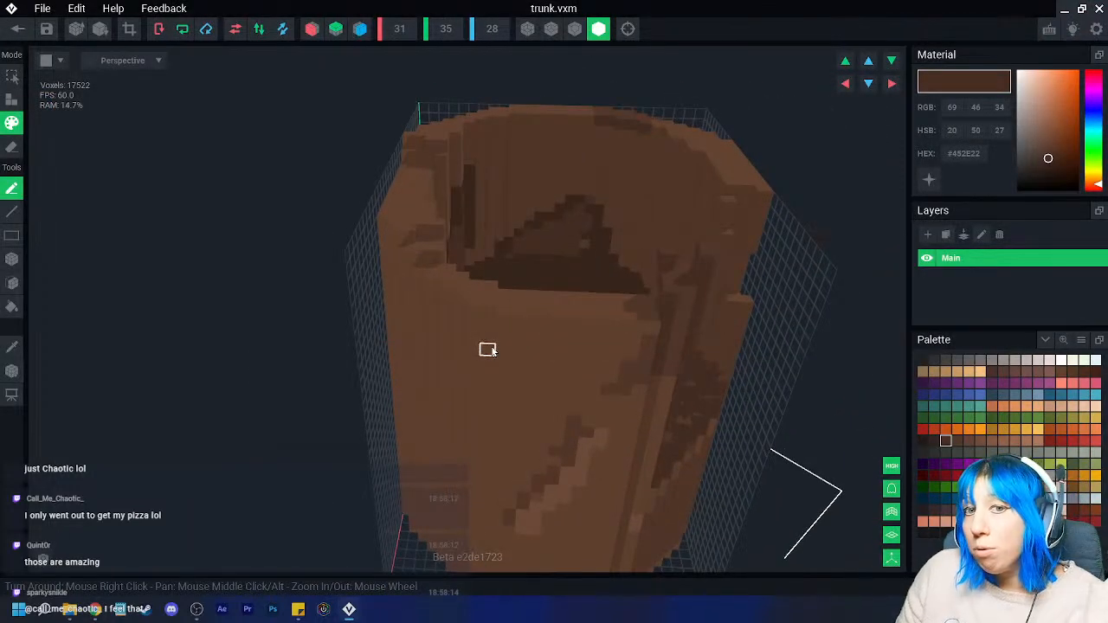
pyautogui.moveTo(488, 350); pyautogui.dragTo(534, 378, button='right')
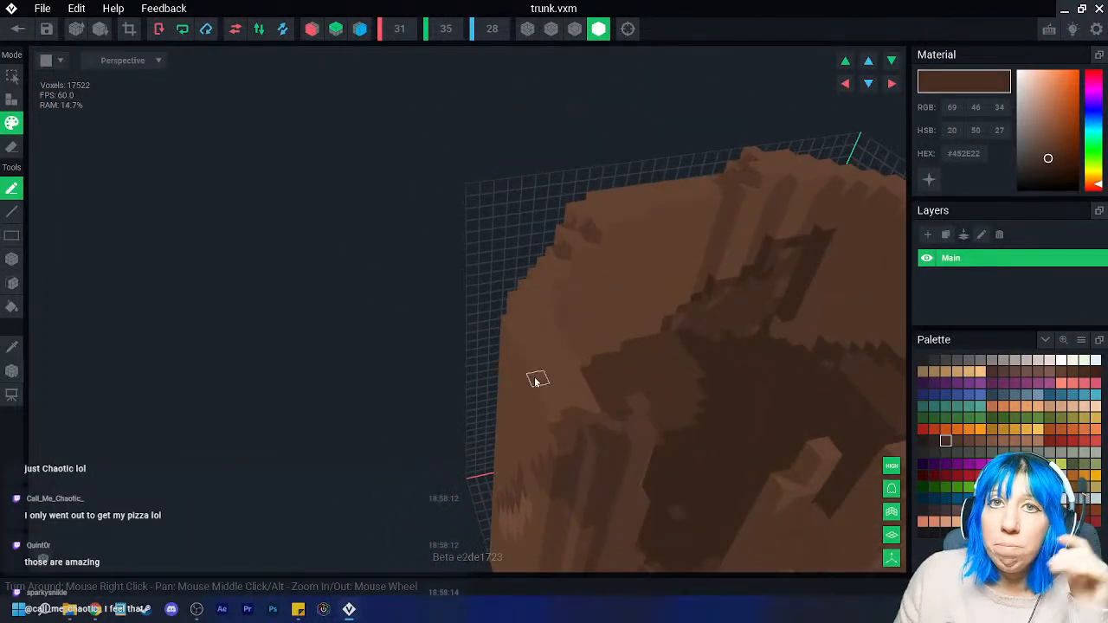
pyautogui.moveTo(473, 356); pyautogui.dragTo(455, 325, button='right')
pyautogui.scroll(3, 441, 334)
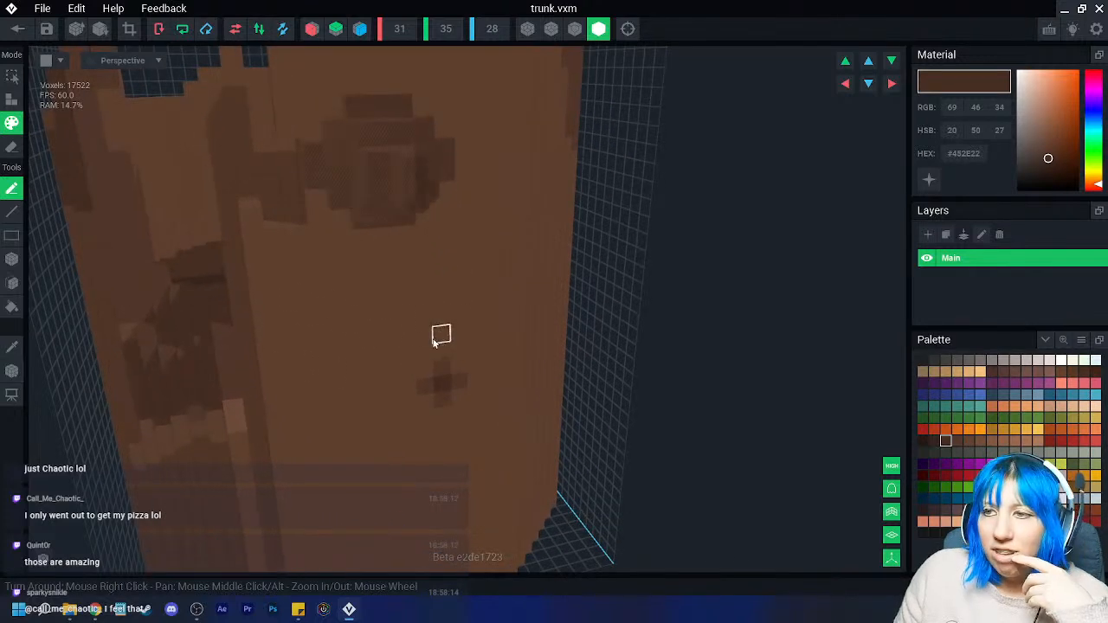
pyautogui.scroll(2, 403, 322)
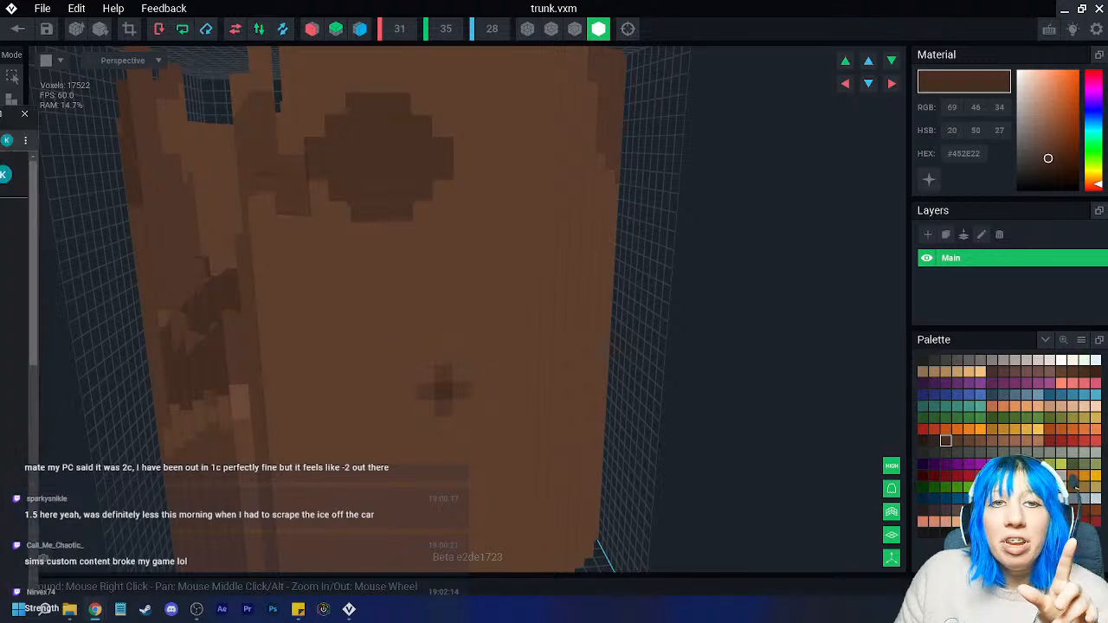
# - Switch to the browser's Google results for "strenth" and look through the entries on its spelling and meaning
pyautogui.hotkey('alt', 'Tab')
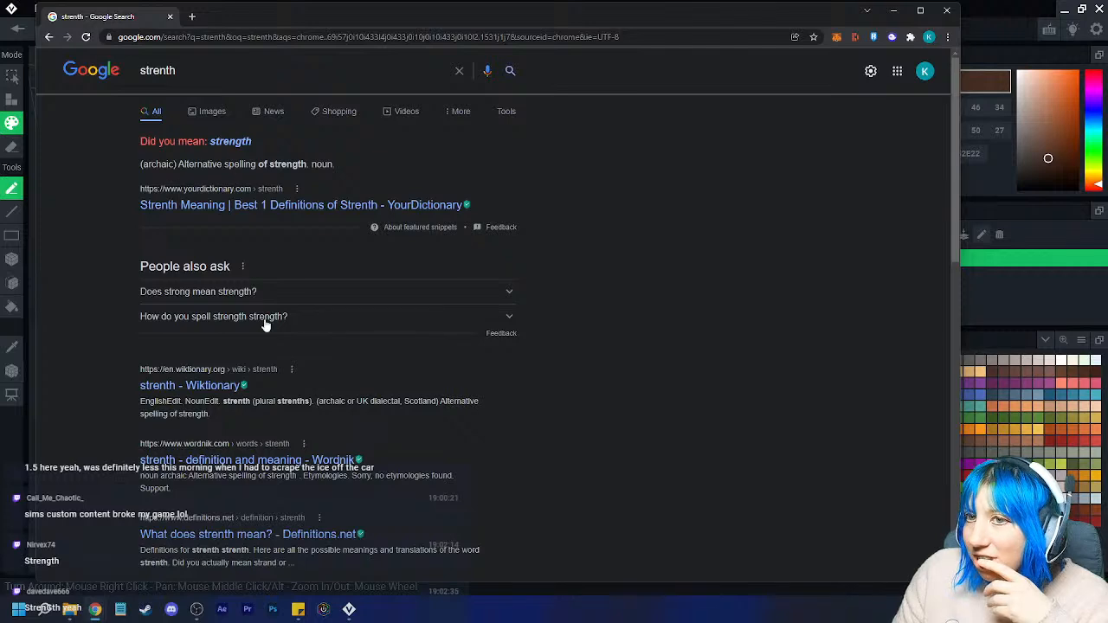
pyautogui.scroll(-3, 247, 364)
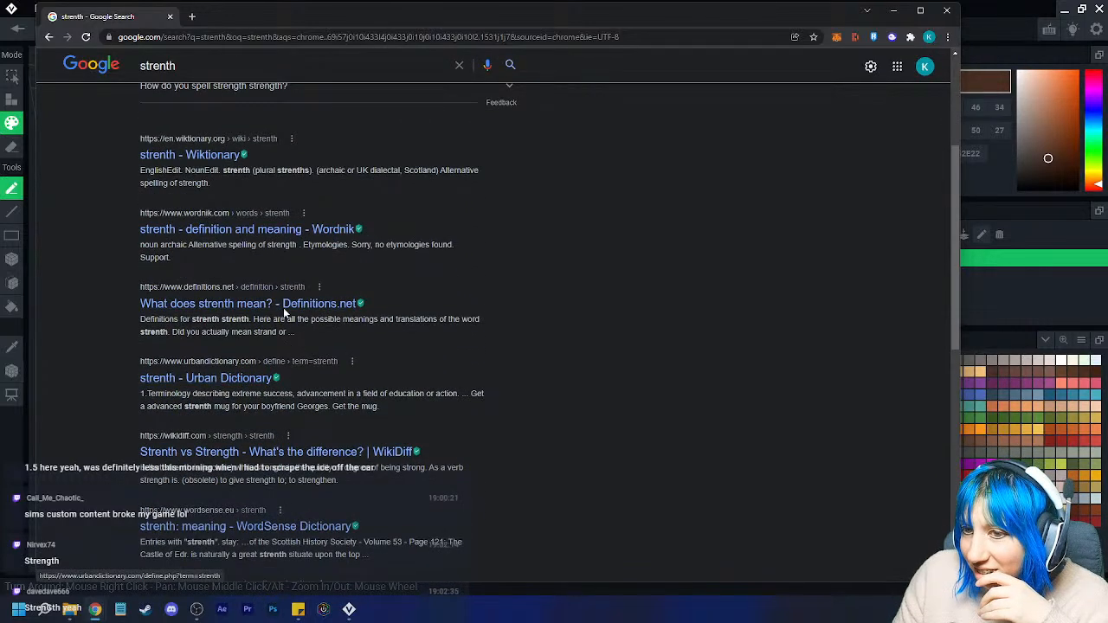
# - Switch back to VoxEdit and extend the outer wall's brown shading patches with #452E22 and #54382A voxels
pyautogui.hotkey('alt', 'Tab')
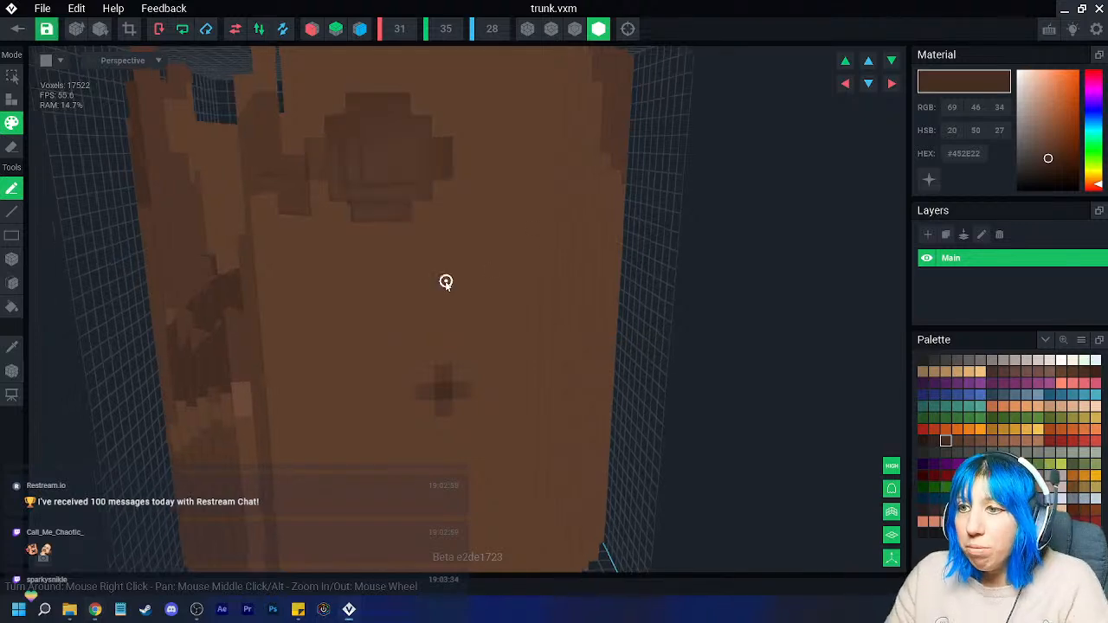
pyautogui.scroll(-3, 445, 279)
pyautogui.moveTo(460, 286); pyautogui.dragTo(347, 241, button='right')
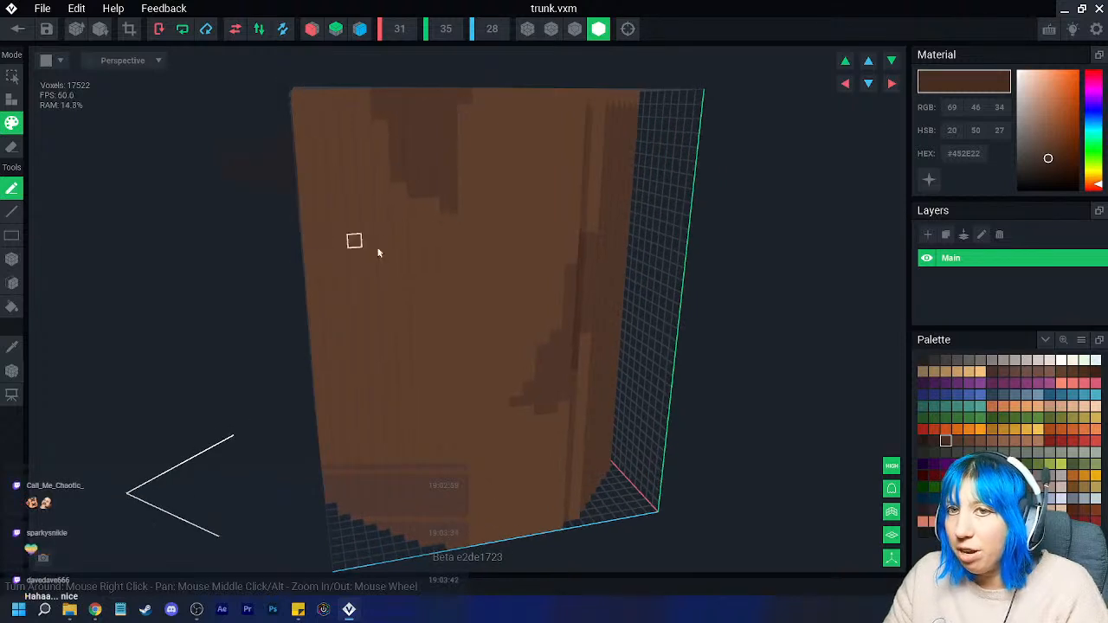
pyautogui.moveTo(429, 186)
pyautogui.mouseDown()
pyautogui.moveTo(415, 200)
pyautogui.moveTo(468, 267)
pyautogui.mouseUp()
pyautogui.click(957, 441)
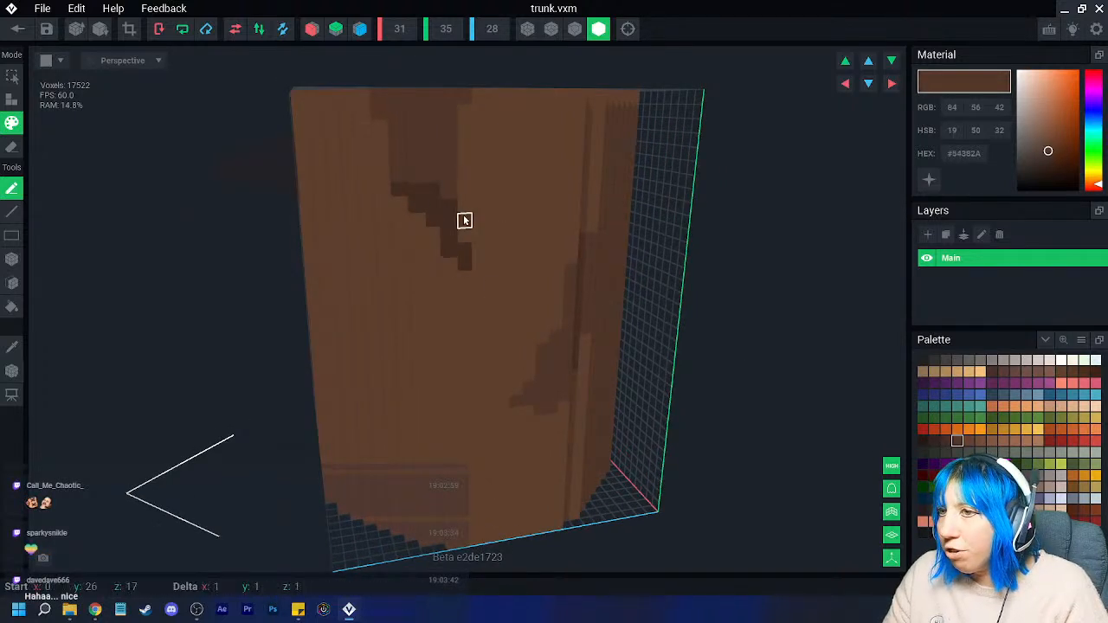
pyautogui.moveTo(453, 331); pyautogui.dragTo(363, 401, button='right')
pyautogui.moveTo(363, 401)
pyautogui.mouseDown()
pyautogui.moveTo(379, 408)
pyautogui.moveTo(357, 402)
pyautogui.mouseUp()
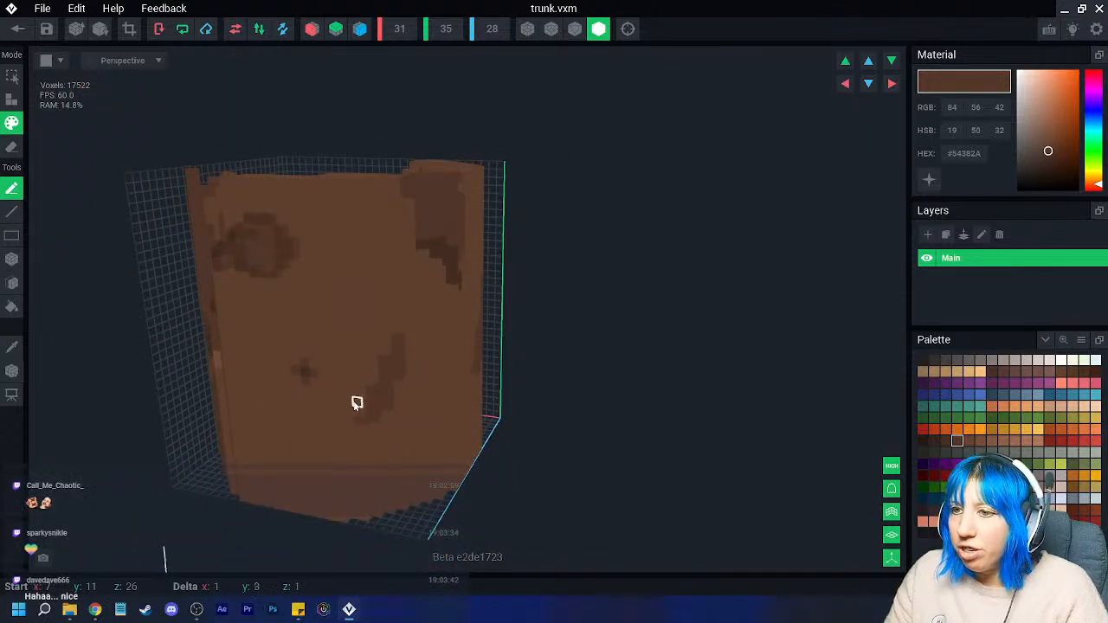
# - Paint a curved vine from the rim down the outer wall in #24351B, overlaying strokes of #3C562D, #56682A and #475636
pyautogui.click(1015, 465)
pyautogui.moveTo(364, 420)
pyautogui.mouseDown()
pyautogui.moveTo(401, 388)
pyautogui.moveTo(377, 419)
pyautogui.moveTo(408, 362)
pyautogui.moveTo(390, 267)
pyautogui.moveTo(334, 181)
pyautogui.mouseUp()
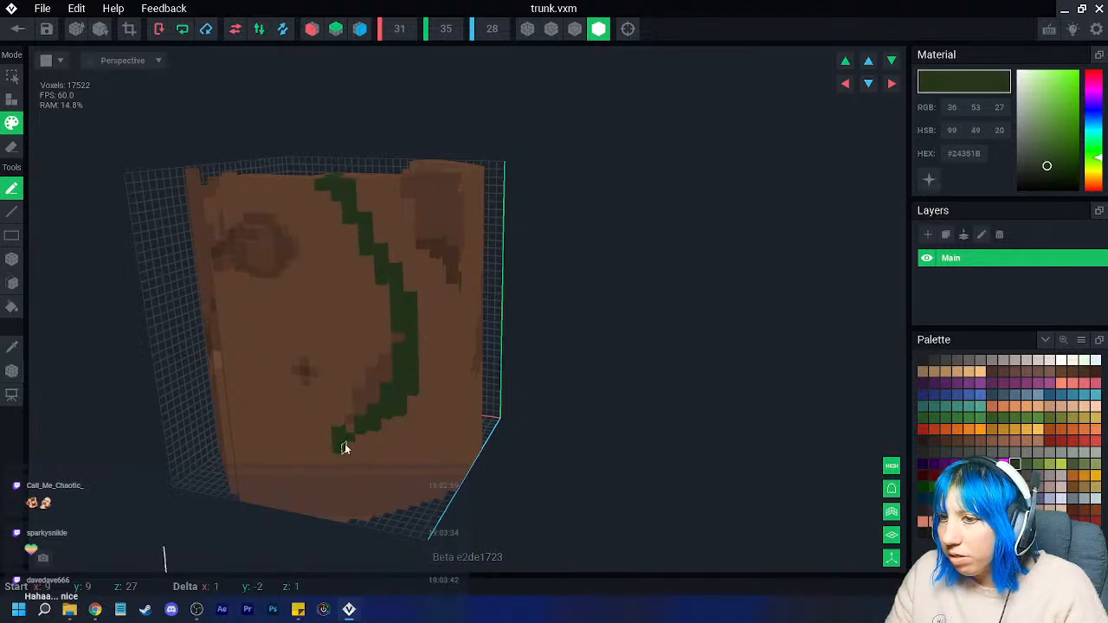
pyautogui.click(1026, 465)
pyautogui.moveTo(334, 459); pyautogui.dragTo(378, 415)
pyautogui.click(1049, 418)
pyautogui.moveTo(344, 448)
pyautogui.mouseDown()
pyautogui.moveTo(399, 395)
pyautogui.moveTo(408, 307)
pyautogui.moveTo(374, 232)
pyautogui.mouseUp()
pyautogui.click(1073, 464)
pyautogui.moveTo(330, 465)
pyautogui.mouseDown()
pyautogui.moveTo(388, 413)
pyautogui.moveTo(409, 375)
pyautogui.moveTo(410, 306)
pyautogui.moveTo(373, 241)
pyautogui.mouseUp()
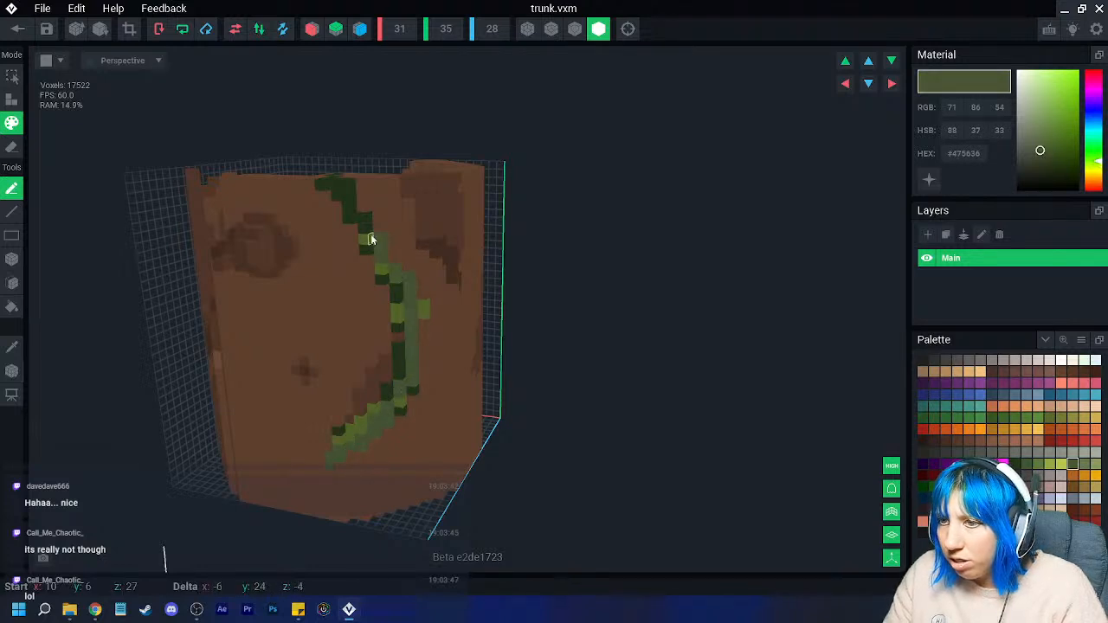
# - Carry the #475636 green up to the vine's end at the rim and paint a strand down the inner wall
pyautogui.moveTo(372, 221); pyautogui.dragTo(369, 262, button='right')
pyautogui.moveTo(352, 223); pyautogui.dragTo(342, 205)
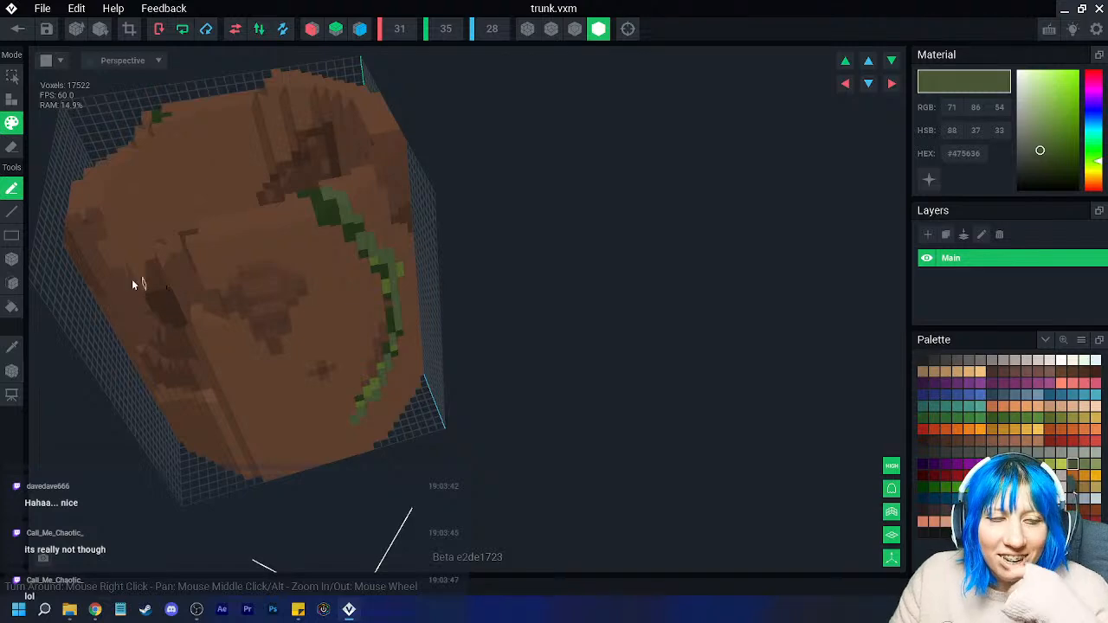
pyautogui.moveTo(371, 250); pyautogui.dragTo(421, 235, button='right')
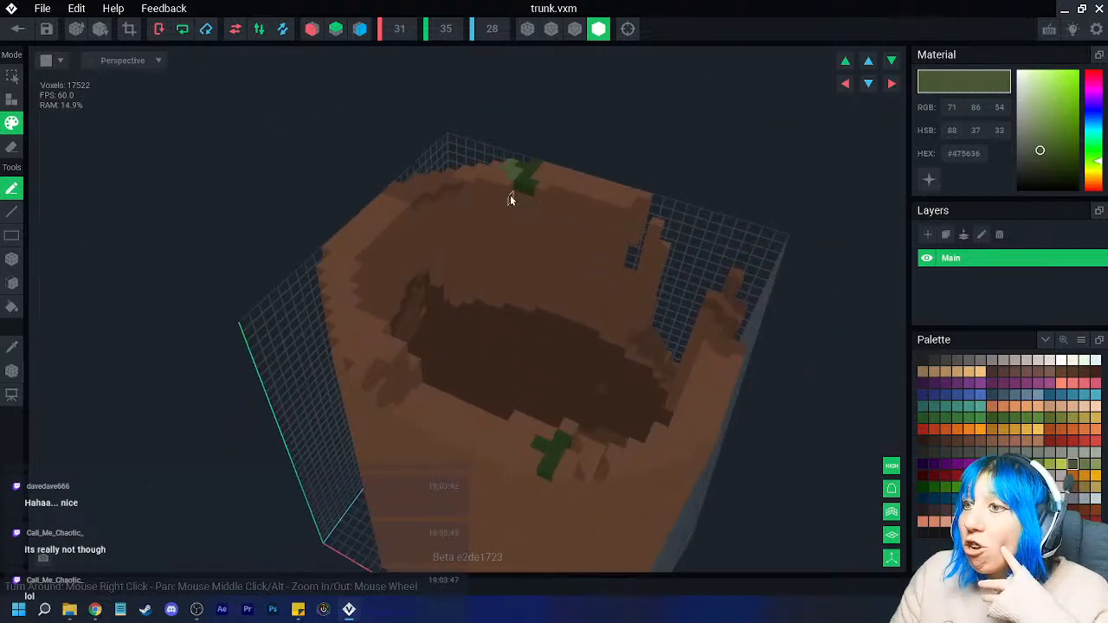
pyautogui.moveTo(528, 201); pyautogui.dragTo(542, 243)
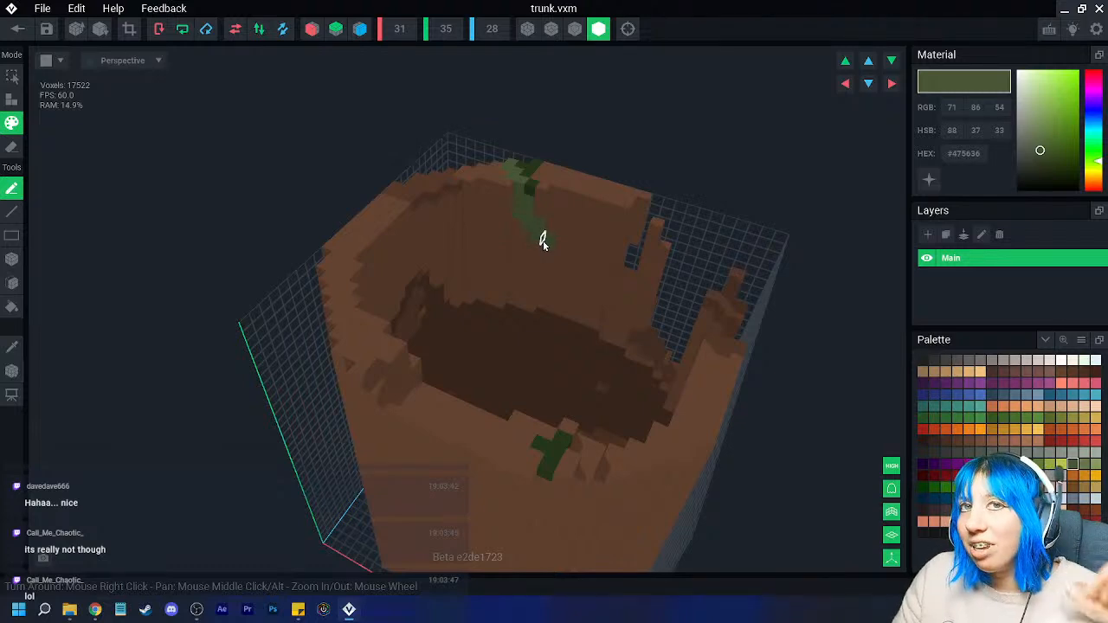
# - Fork the vine toward the rim with a #475636 branch and edge both forks in dark green #24351B
pyautogui.moveTo(543, 240); pyautogui.dragTo(589, 274, button='right')
pyautogui.moveTo(606, 287)
pyautogui.mouseDown()
pyautogui.moveTo(645, 284)
pyautogui.moveTo(723, 223)
pyautogui.mouseUp()
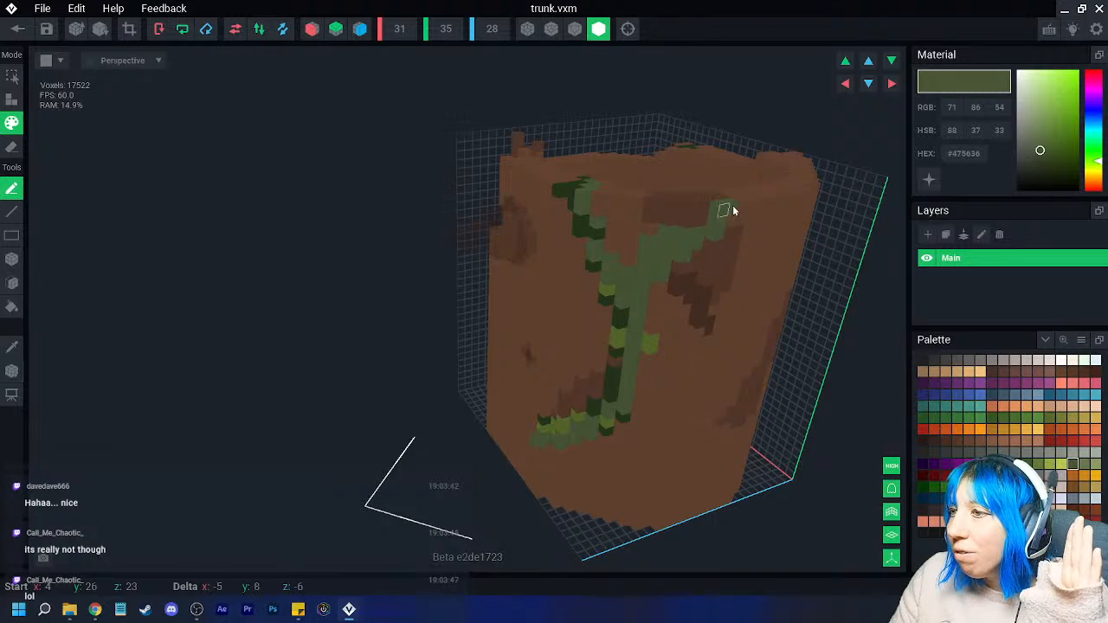
pyautogui.moveTo(700, 242); pyautogui.dragTo(661, 252, button='right')
pyautogui.moveTo(612, 347); pyautogui.dragTo(525, 407, button='right')
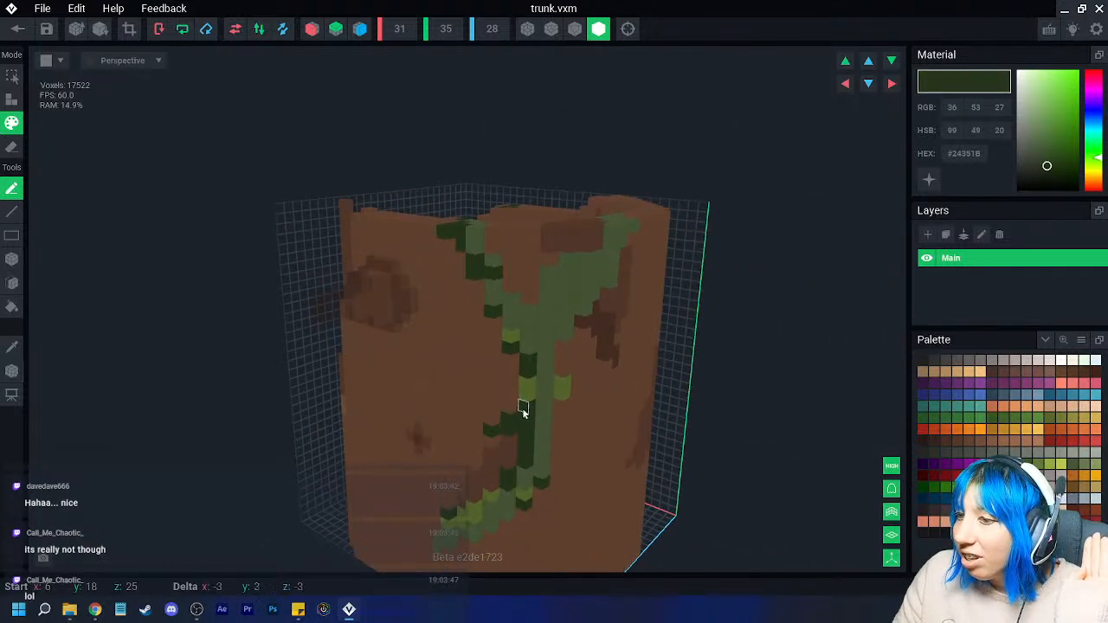
pyautogui.moveTo(522, 404)
pyautogui.mouseDown()
pyautogui.moveTo(505, 334)
pyautogui.moveTo(472, 288)
pyautogui.mouseUp()
pyautogui.moveTo(472, 287); pyautogui.dragTo(551, 401, button='right')
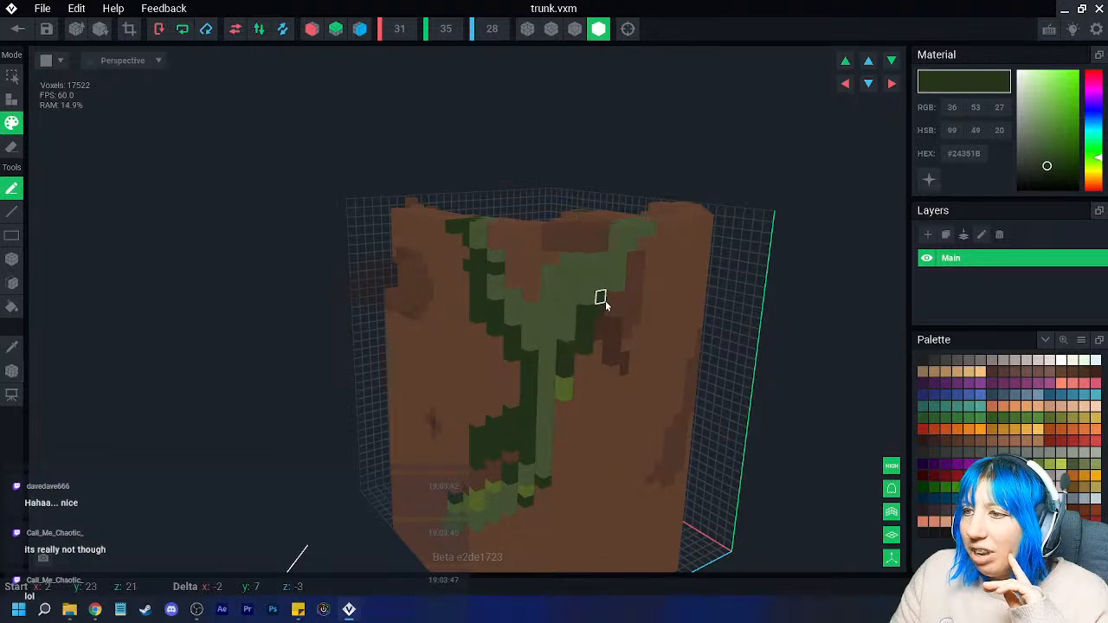
pyautogui.moveTo(650, 242); pyautogui.dragTo(531, 297, button='right')
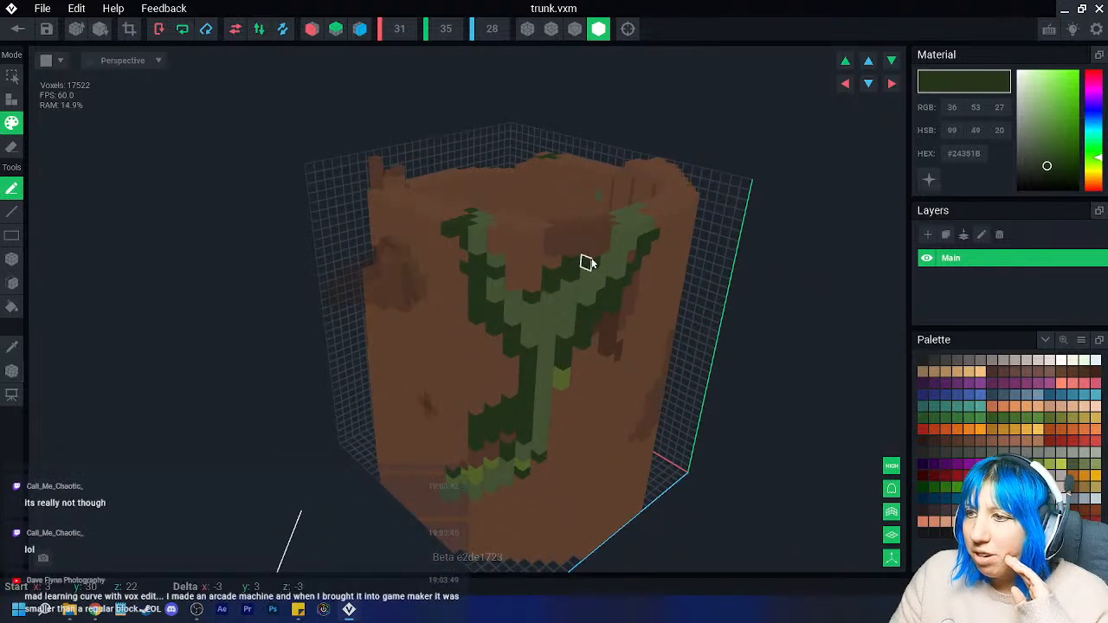
# - Add #3C562D mid-green patches along the outer edges of the vine's forks and around its lower stem
pyautogui.click(1027, 463)
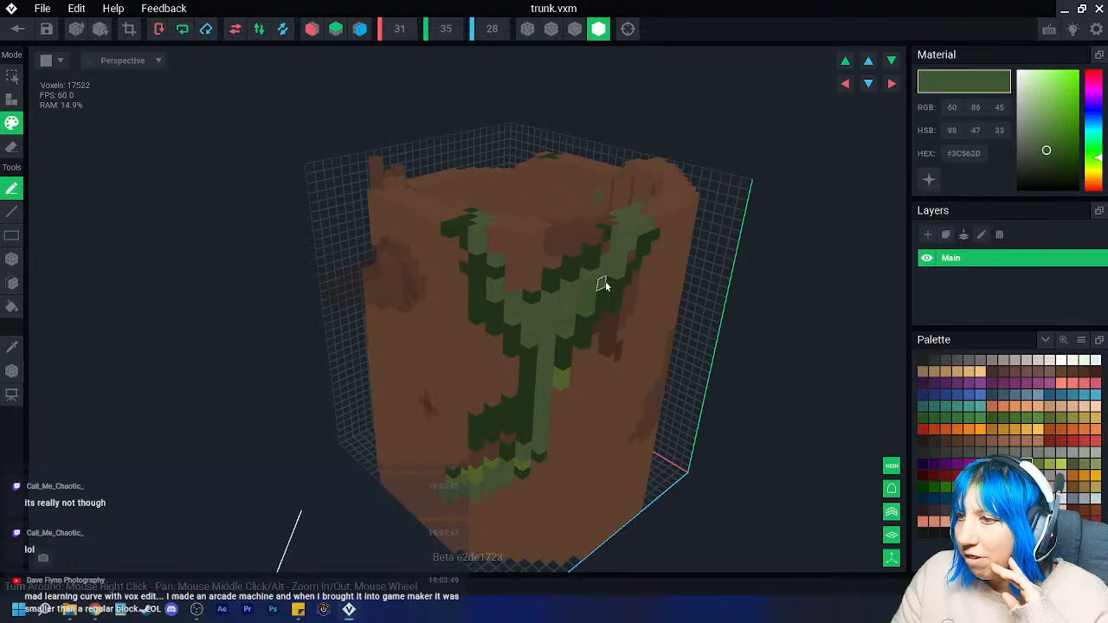
pyautogui.moveTo(653, 255); pyautogui.dragTo(651, 263, button='right')
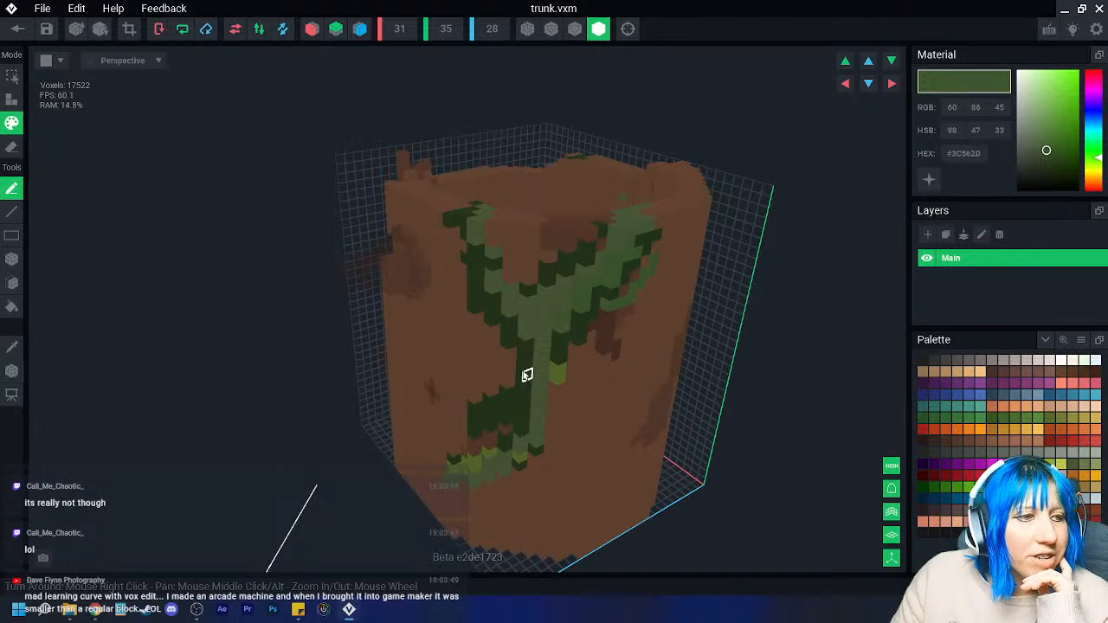
pyautogui.moveTo(517, 366)
pyautogui.mouseDown(button='right')
pyautogui.moveTo(552, 361)
pyautogui.moveTo(525, 367)
pyautogui.mouseUp(button='right')
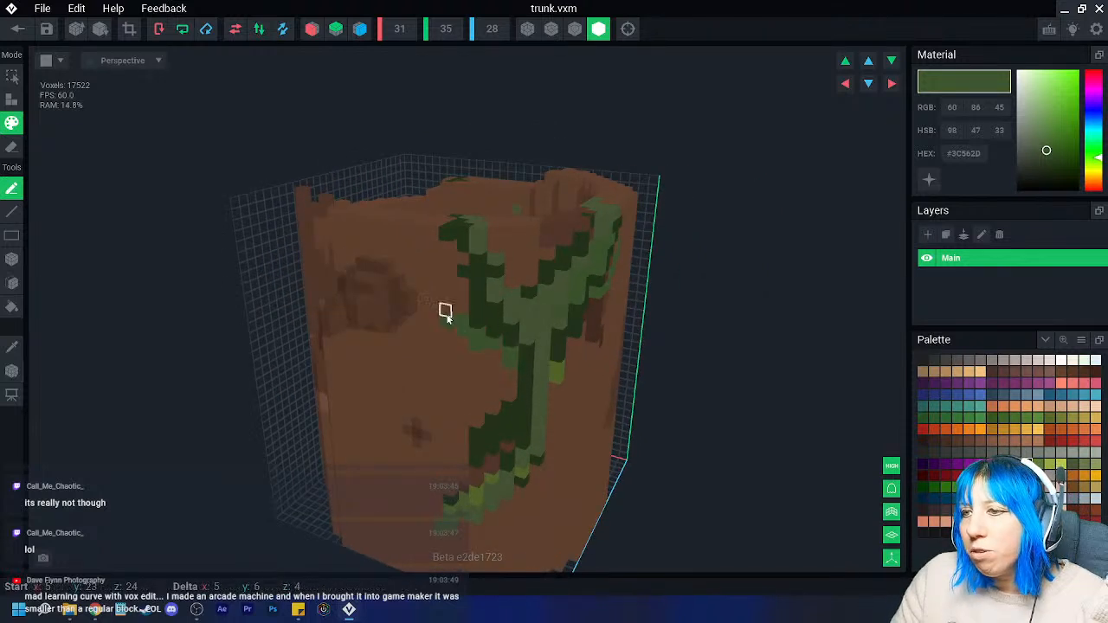
pyautogui.moveTo(508, 408)
pyautogui.mouseDown(button='right')
pyautogui.moveTo(499, 457)
pyautogui.moveTo(561, 468)
pyautogui.mouseUp(button='right')
pyautogui.moveTo(577, 448); pyautogui.dragTo(564, 422)
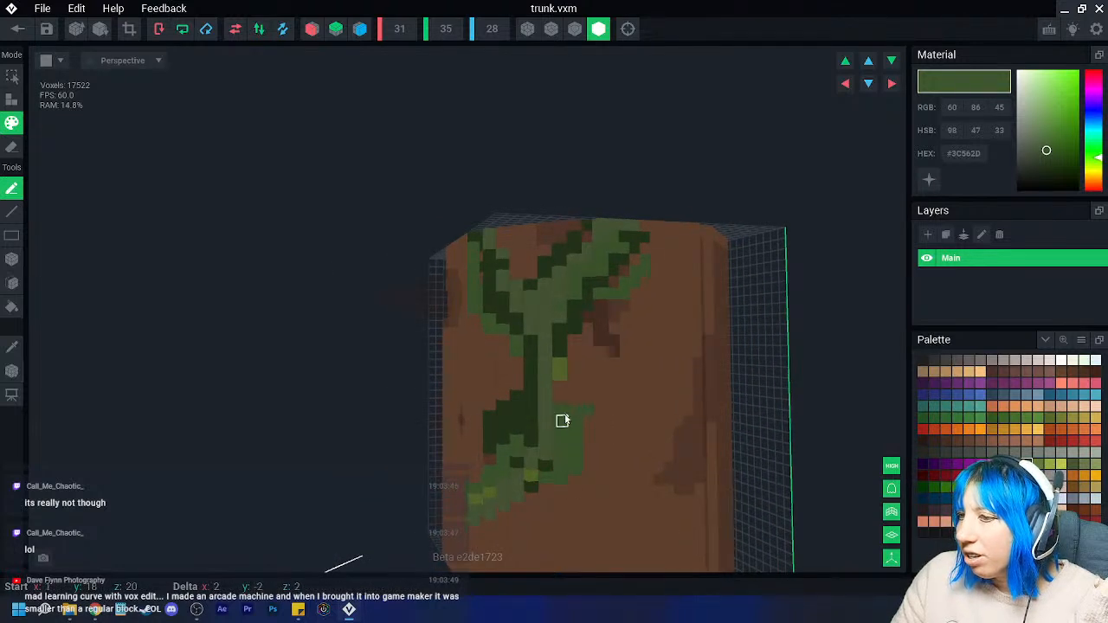
pyautogui.moveTo(606, 448); pyautogui.dragTo(502, 487, button='right')
pyautogui.moveTo(579, 460); pyautogui.dragTo(612, 433, button='right')
pyautogui.scroll(3, 579, 440)
pyautogui.scroll(-5, 579, 424)
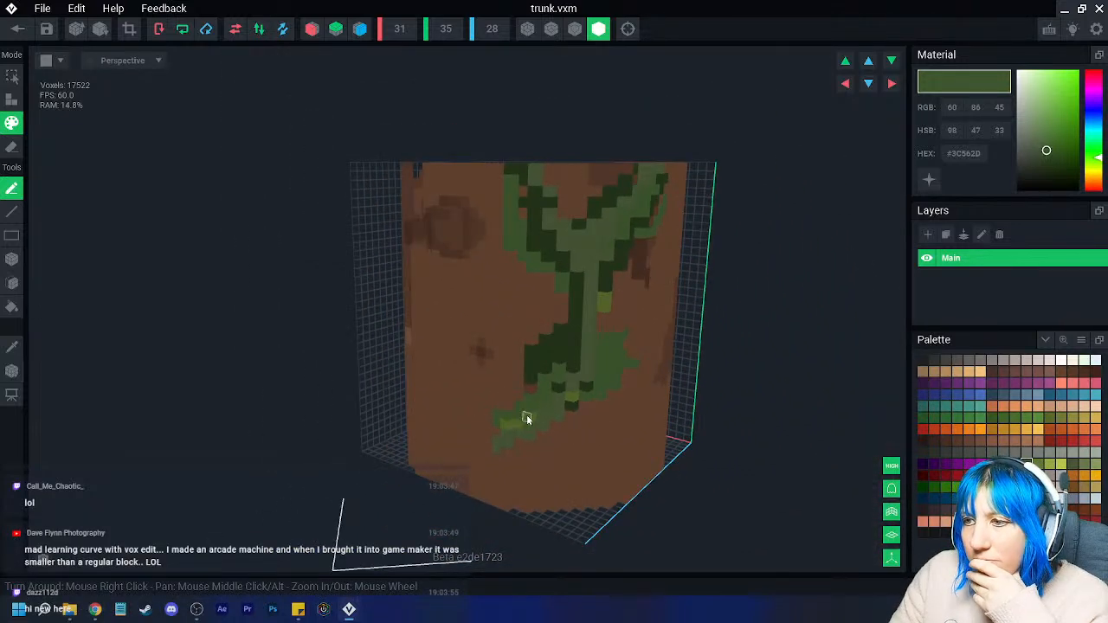
# - Sample the trunk wall's brown #634332 and paint over the green vine on the outer wall with the box tool
pyautogui.moveTo(527, 418); pyautogui.dragTo(520, 425, button='right')
pyautogui.scroll(2, 524, 438)
pyautogui.click(12, 347)
pyautogui.click(436, 274)
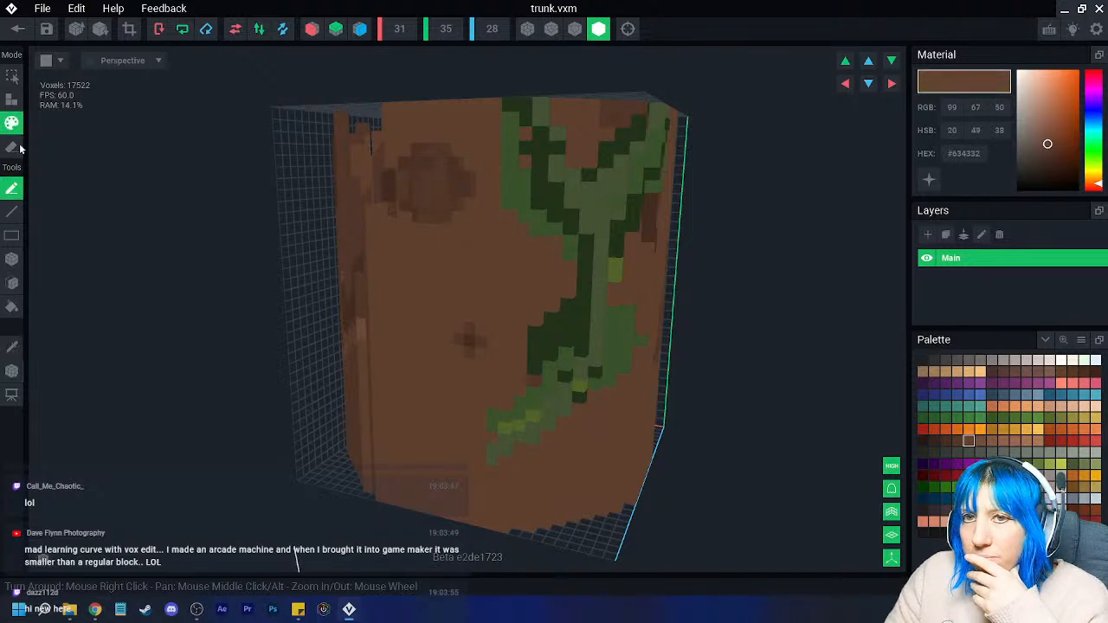
pyautogui.click(12, 259)
pyautogui.moveTo(525, 116)
pyautogui.mouseDown()
pyautogui.moveTo(606, 415)
pyautogui.moveTo(480, 416)
pyautogui.mouseUp()
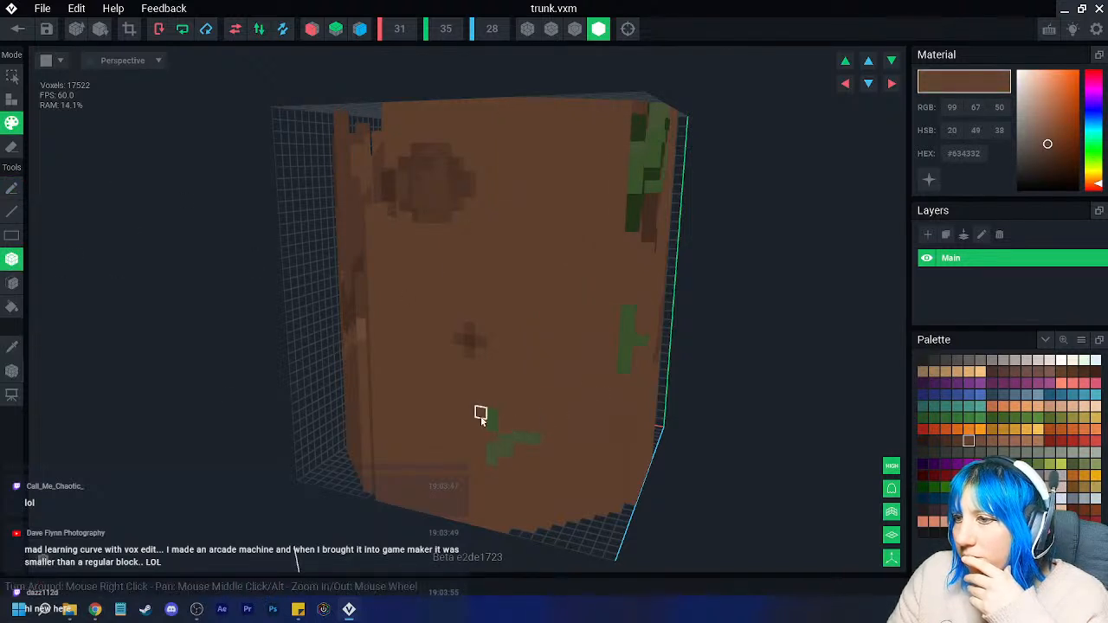
pyautogui.moveTo(546, 423); pyautogui.dragTo(748, 109, button='right')
pyautogui.moveTo(747, 109)
pyautogui.mouseDown()
pyautogui.moveTo(633, 329)
pyautogui.moveTo(684, 350)
pyautogui.mouseUp()
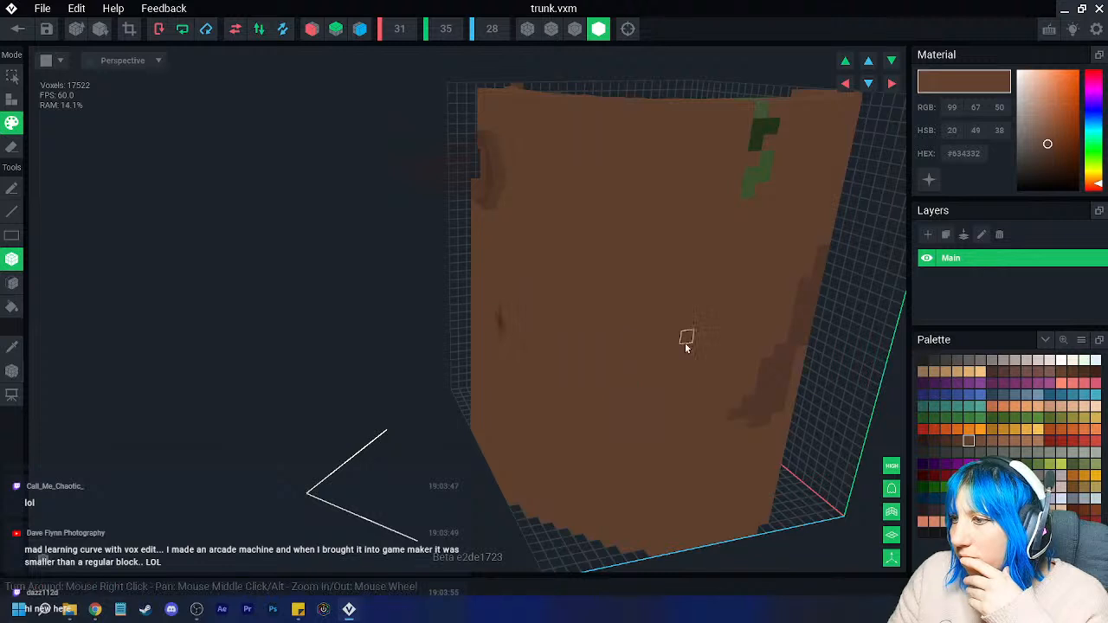
pyautogui.moveTo(774, 107); pyautogui.dragTo(800, 149, button='right')
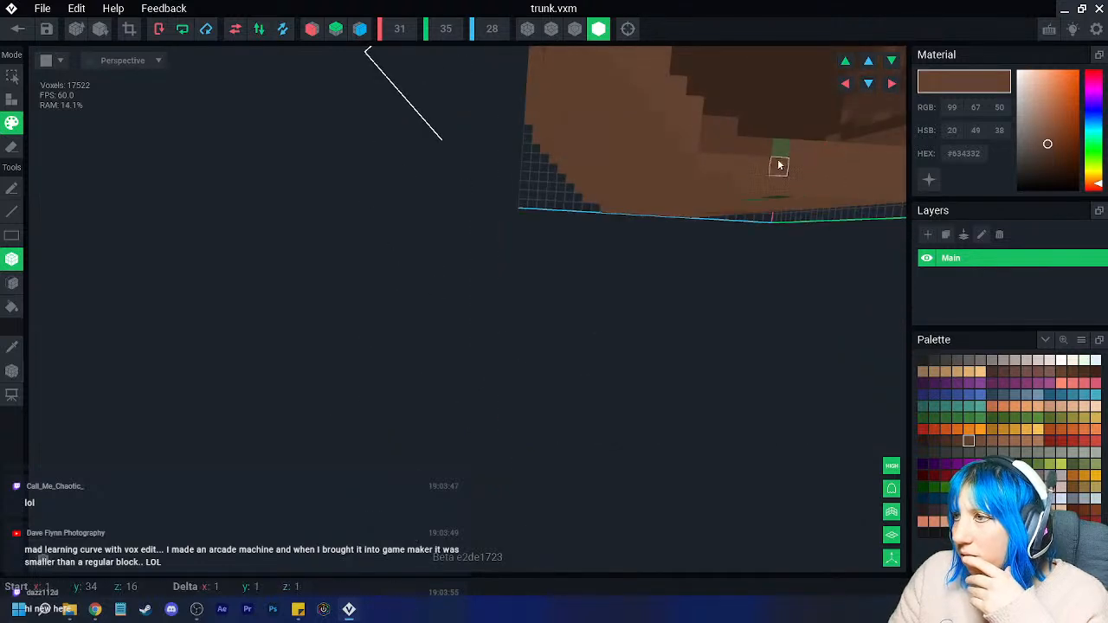
pyautogui.moveTo(774, 217); pyautogui.dragTo(451, 324, button='right')
# - Paint a thick new vine in green #56682A with the pen, winding from the rim down the outer wall to the base
pyautogui.click(1050, 418)
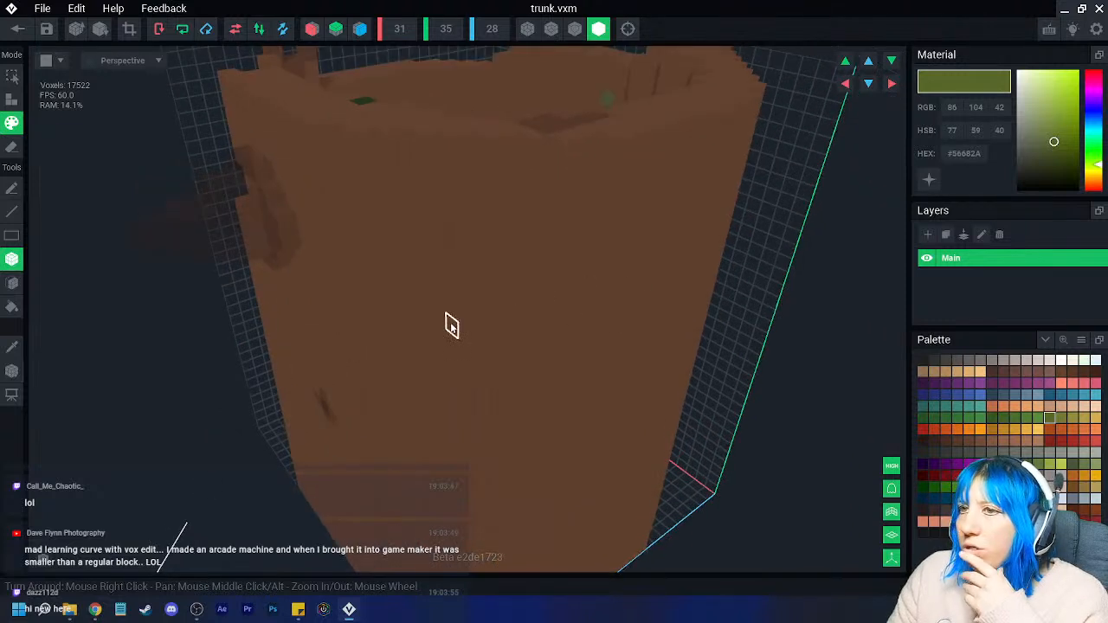
pyautogui.click(12, 188)
pyautogui.moveTo(260, 260)
pyautogui.mouseDown(button='right')
pyautogui.moveTo(366, 275)
pyautogui.moveTo(483, 136)
pyautogui.mouseUp(button='right')
pyautogui.moveTo(483, 136)
pyautogui.mouseDown()
pyautogui.moveTo(485, 156)
pyautogui.moveTo(451, 181)
pyautogui.moveTo(475, 145)
pyautogui.moveTo(515, 178)
pyautogui.moveTo(497, 223)
pyautogui.moveTo(465, 263)
pyautogui.moveTo(404, 288)
pyautogui.moveTo(450, 266)
pyautogui.moveTo(439, 227)
pyautogui.moveTo(371, 317)
pyautogui.moveTo(368, 292)
pyautogui.moveTo(442, 284)
pyautogui.moveTo(434, 304)
pyautogui.moveTo(333, 365)
pyautogui.mouseUp()
pyautogui.moveTo(333, 365)
pyautogui.mouseDown(button='right')
pyautogui.moveTo(376, 366)
pyautogui.moveTo(359, 369)
pyautogui.moveTo(304, 325)
pyautogui.mouseUp(button='right')
pyautogui.moveTo(372, 383)
pyautogui.mouseDown(button='right')
pyautogui.moveTo(384, 421)
pyautogui.moveTo(452, 384)
pyautogui.moveTo(395, 473)
pyautogui.mouseUp(button='right')
pyautogui.moveTo(424, 293); pyautogui.dragTo(436, 329)
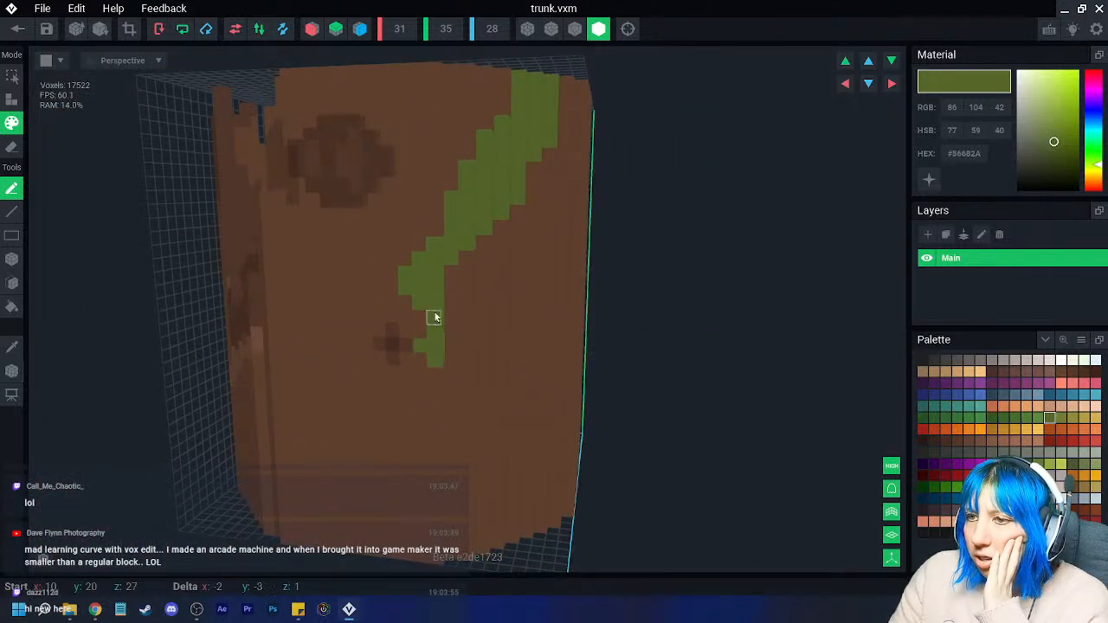
pyautogui.moveTo(434, 404); pyautogui.dragTo(422, 475)
pyautogui.moveTo(387, 511)
pyautogui.mouseDown()
pyautogui.moveTo(329, 540)
pyautogui.moveTo(404, 502)
pyautogui.mouseUp()
pyautogui.moveTo(369, 544)
pyautogui.mouseDown()
pyautogui.moveTo(421, 507)
pyautogui.moveTo(298, 542)
pyautogui.moveTo(430, 465)
pyautogui.mouseUp()
# - Branch a #56682A strand off the vine's middle, running down around the lower wall and up the adjoining side
pyautogui.moveTo(431, 465); pyautogui.dragTo(473, 452, button='right')
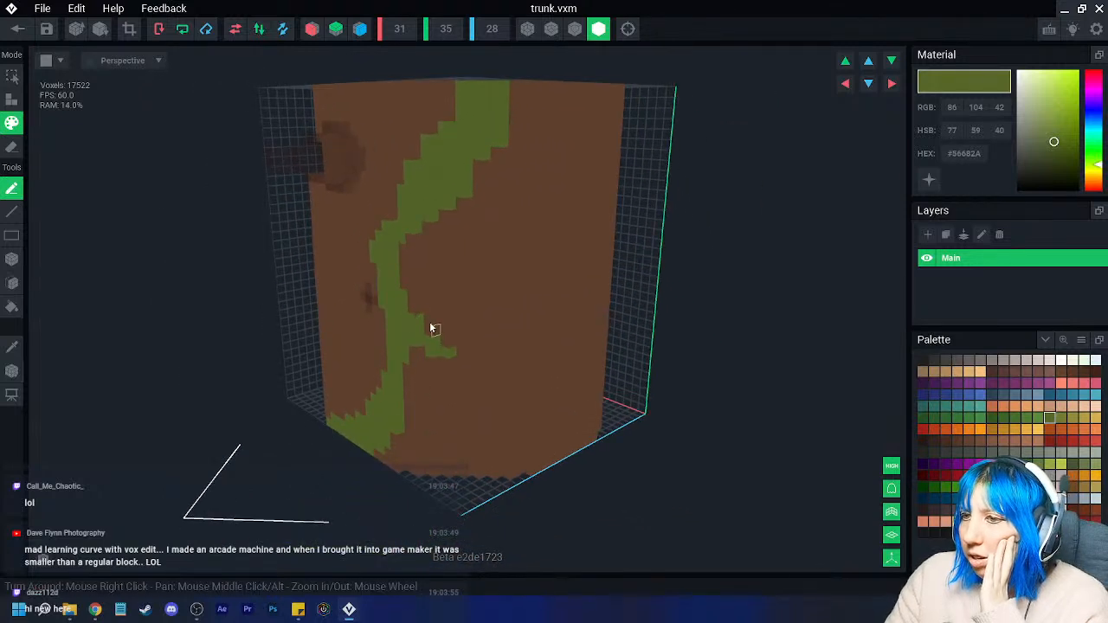
pyautogui.moveTo(442, 341)
pyautogui.mouseDown()
pyautogui.moveTo(470, 384)
pyautogui.moveTo(514, 400)
pyautogui.moveTo(531, 424)
pyautogui.mouseUp()
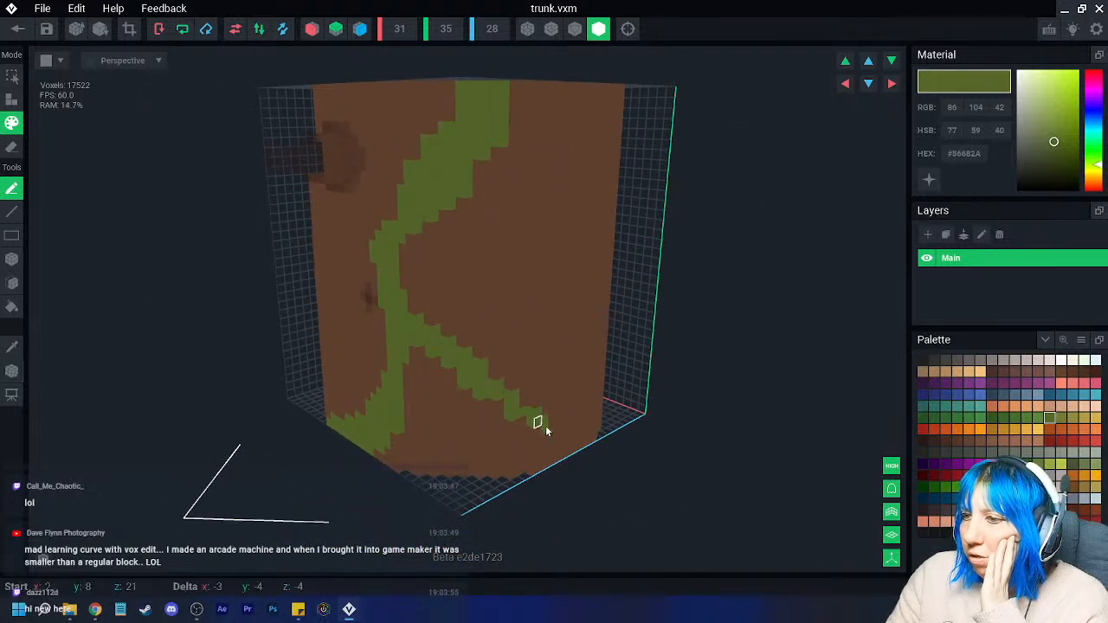
pyautogui.moveTo(589, 443)
pyautogui.mouseDown()
pyautogui.moveTo(574, 425)
pyautogui.moveTo(583, 438)
pyautogui.mouseUp()
pyautogui.moveTo(583, 438)
pyautogui.mouseDown(button='right')
pyautogui.moveTo(515, 400)
pyautogui.moveTo(523, 471)
pyautogui.mouseUp(button='right')
pyautogui.moveTo(523, 470)
pyautogui.mouseDown()
pyautogui.moveTo(577, 402)
pyautogui.moveTo(548, 439)
pyautogui.moveTo(586, 366)
pyautogui.moveTo(580, 388)
pyautogui.mouseUp()
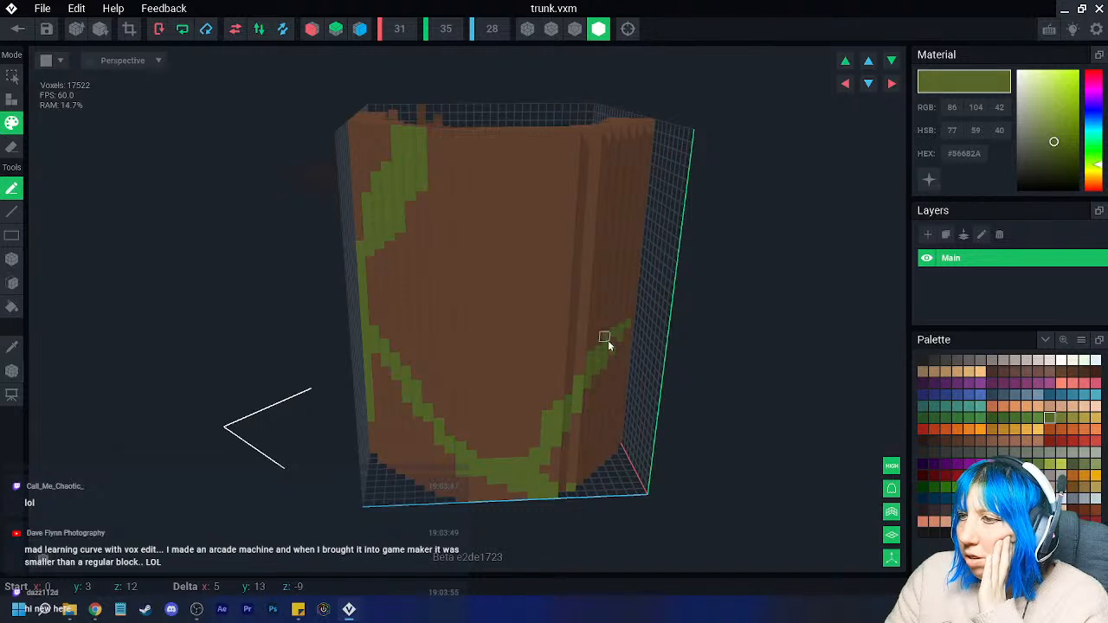
pyautogui.moveTo(547, 430); pyautogui.dragTo(614, 317)
# - Thicken the strand on the adjoining side and extend it up to the trunk's rim, adding a short side offshoot
pyautogui.moveTo(614, 317); pyautogui.dragTo(623, 321, button='right')
pyautogui.moveTo(624, 321)
pyautogui.mouseDown()
pyautogui.moveTo(635, 272)
pyautogui.moveTo(616, 195)
pyautogui.moveTo(573, 132)
pyautogui.mouseUp()
pyautogui.moveTo(590, 331); pyautogui.dragTo(627, 232)
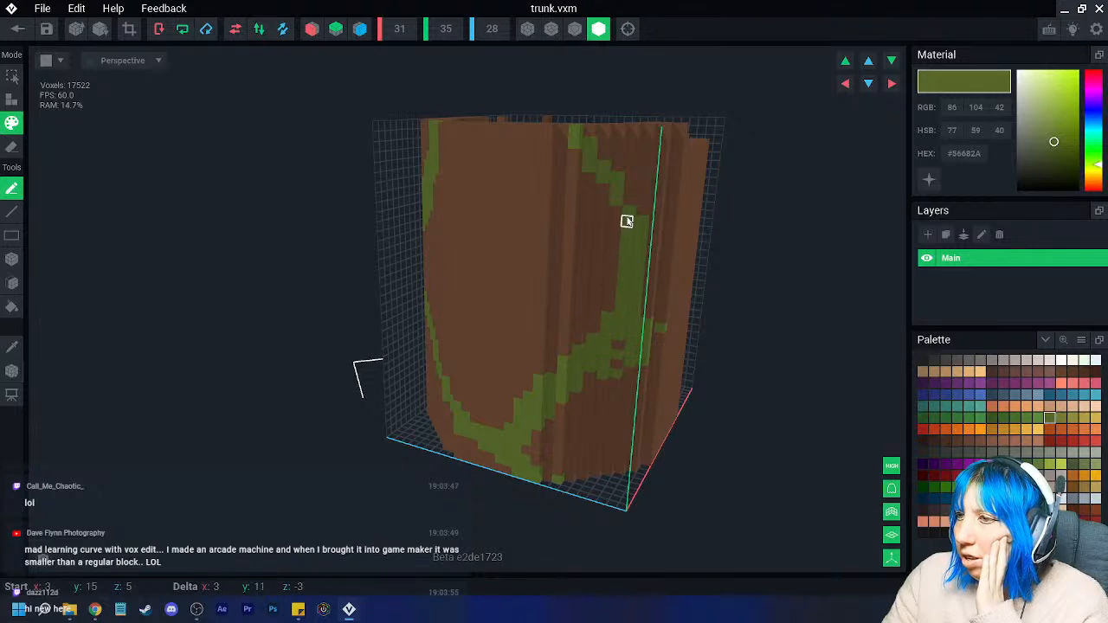
pyautogui.moveTo(573, 142); pyautogui.dragTo(623, 300, button='right')
pyautogui.moveTo(624, 300)
pyautogui.mouseDown()
pyautogui.moveTo(624, 216)
pyautogui.moveTo(577, 127)
pyautogui.mouseUp()
pyautogui.moveTo(577, 126)
pyautogui.mouseDown(button='right')
pyautogui.moveTo(565, 148)
pyautogui.moveTo(593, 145)
pyautogui.moveTo(594, 247)
pyautogui.mouseUp(button='right')
pyautogui.click(593, 144)
pyautogui.moveTo(670, 355)
pyautogui.mouseDown()
pyautogui.moveTo(655, 379)
pyautogui.moveTo(684, 351)
pyautogui.mouseUp()
# - Try shading the upper edge of the vine's lower end in dark green #24351B
pyautogui.moveTo(700, 335); pyautogui.dragTo(545, 446, button='right')
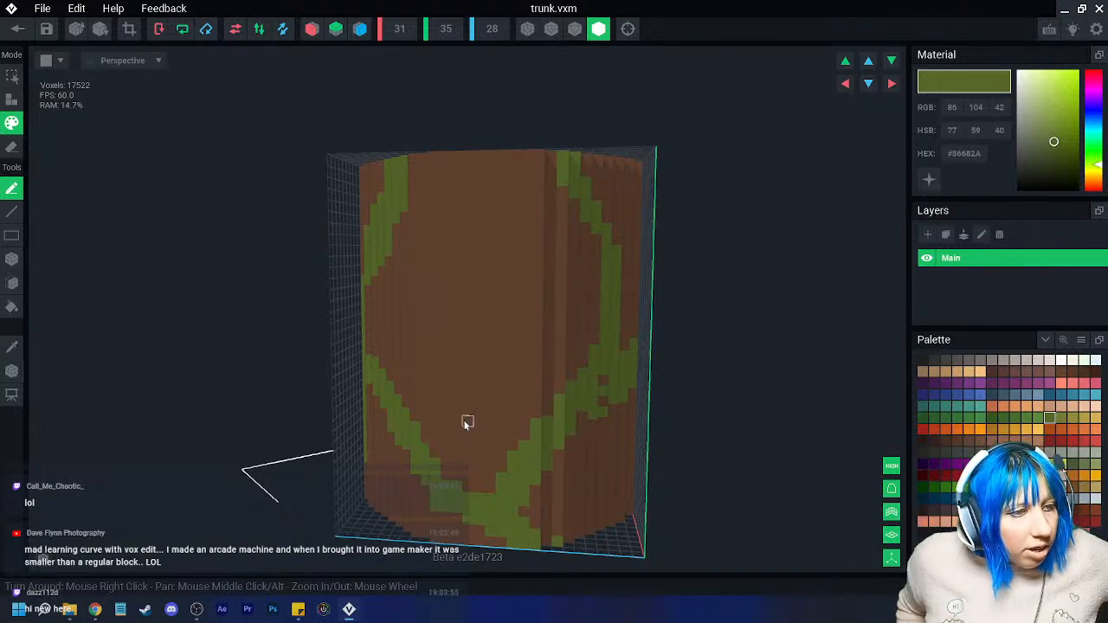
pyautogui.moveTo(433, 344); pyautogui.dragTo(330, 420, button='right')
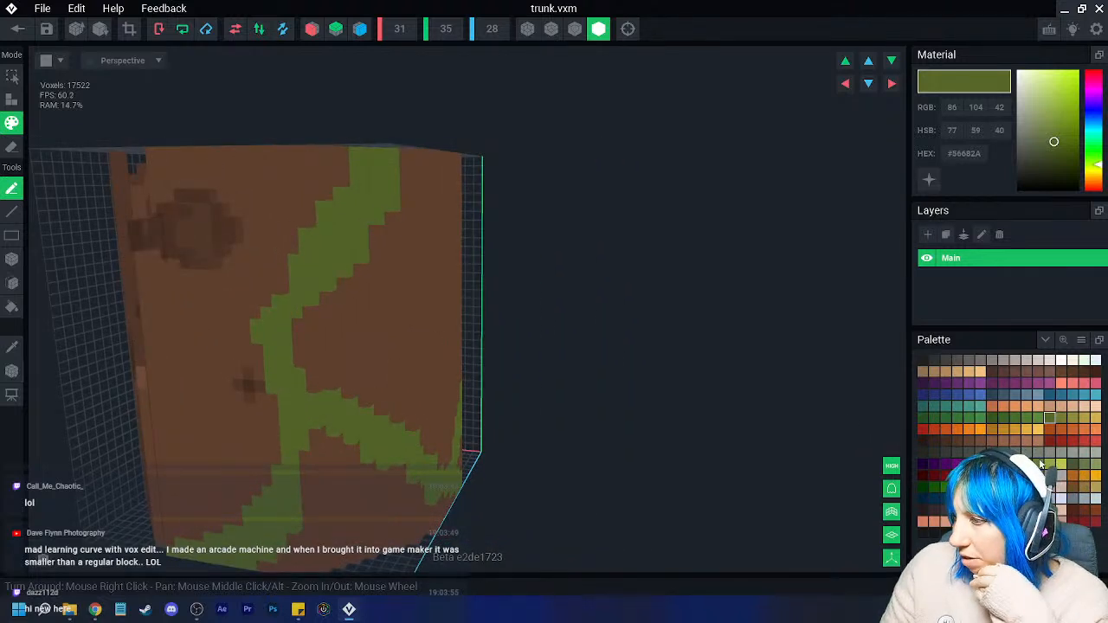
pyautogui.moveTo(371, 476); pyautogui.dragTo(452, 439, button='right')
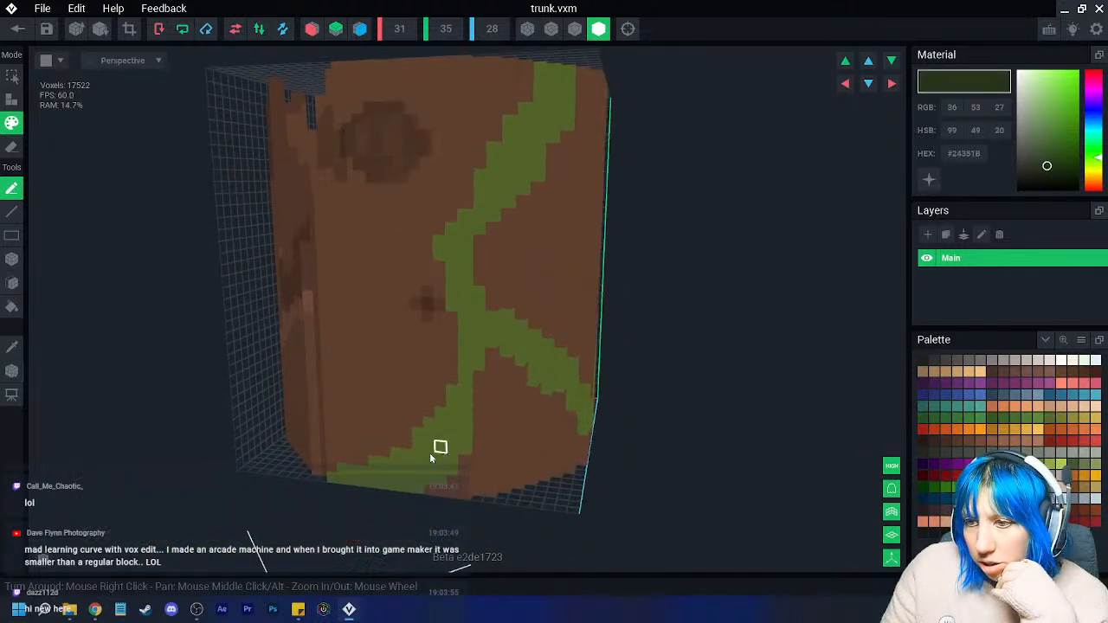
pyautogui.moveTo(330, 469); pyautogui.dragTo(418, 428)
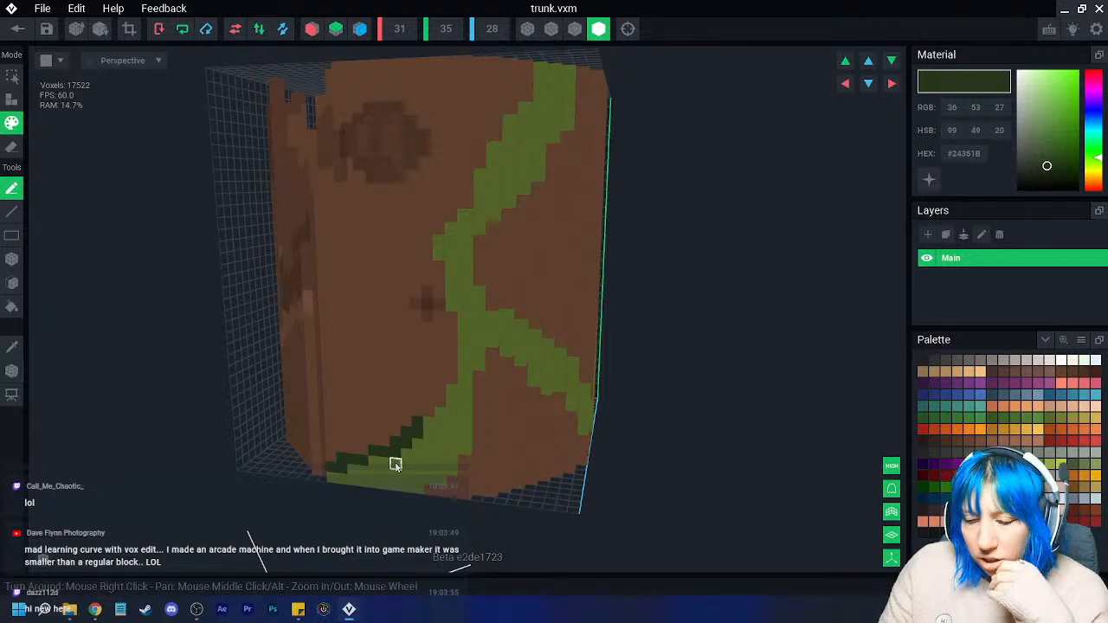
pyautogui.hotkey('ctrl', 'z')
# - Shade the edges of the main vine in mid green #3C562D, working from its lower end up to the trunk's rim
pyautogui.moveTo(386, 486); pyautogui.dragTo(452, 416)
pyautogui.click(1026, 464)
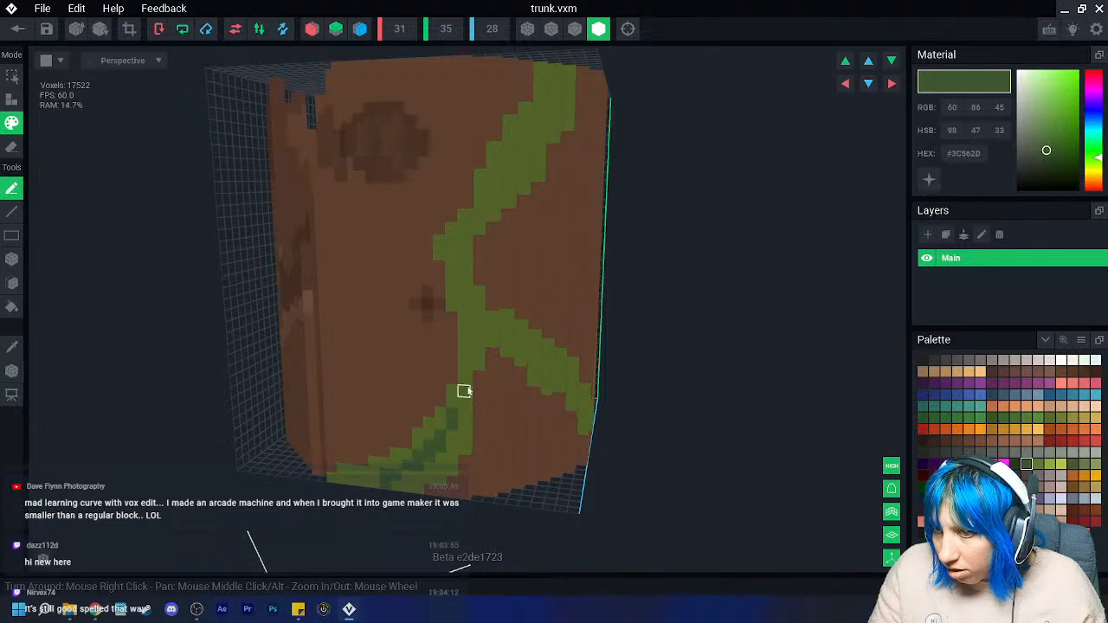
pyautogui.moveTo(466, 365)
pyautogui.mouseDown()
pyautogui.moveTo(437, 284)
pyautogui.moveTo(453, 240)
pyautogui.moveTo(508, 208)
pyautogui.mouseUp()
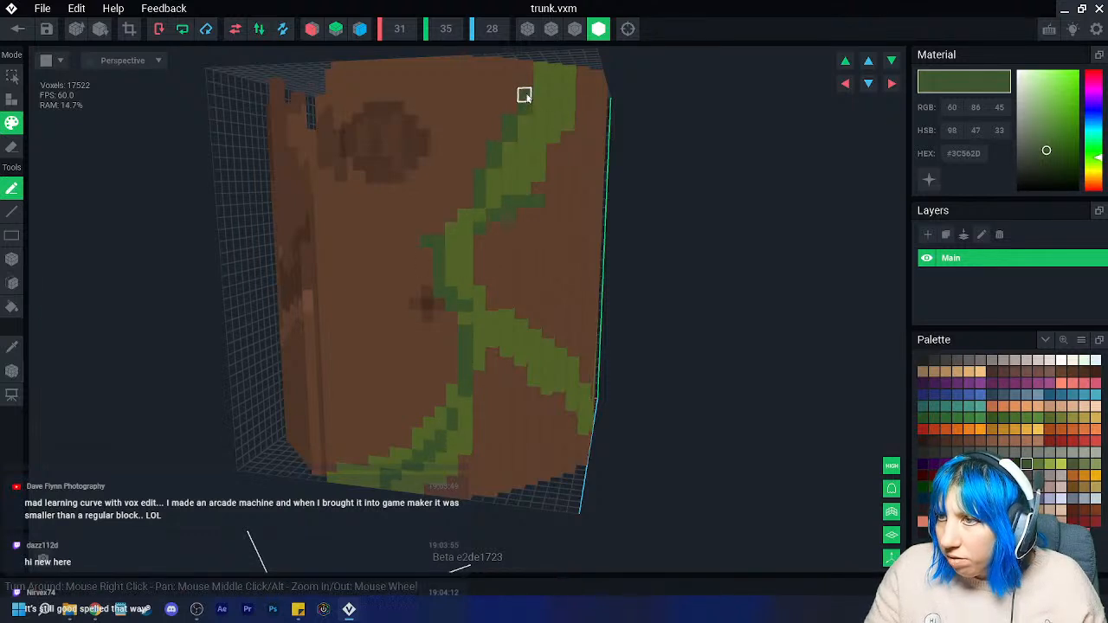
pyautogui.moveTo(529, 148); pyautogui.dragTo(537, 254, button='right')
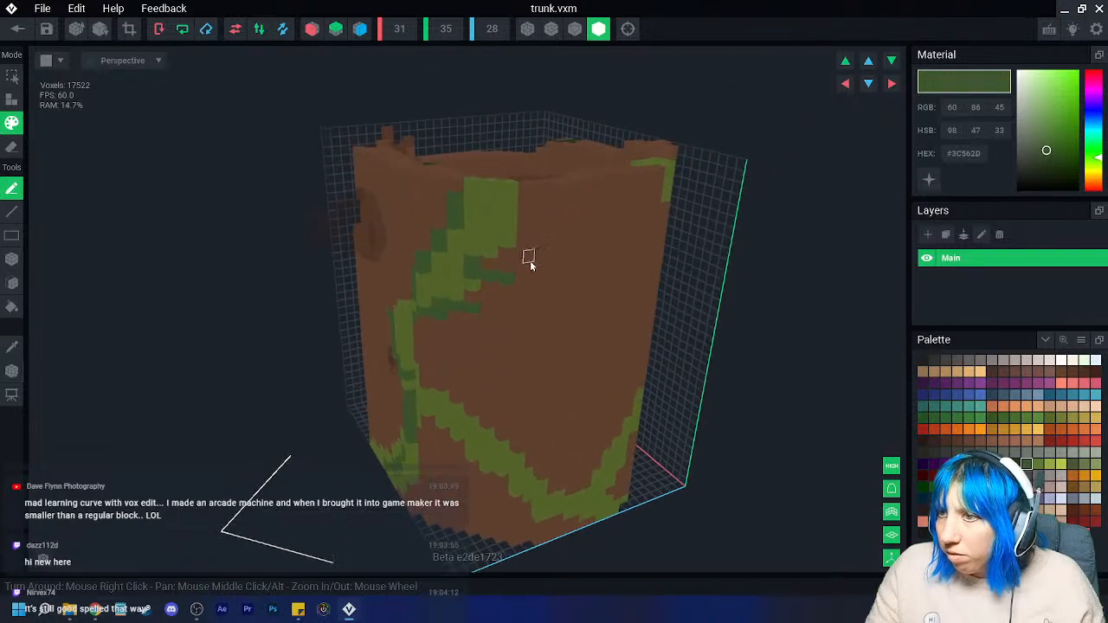
pyautogui.moveTo(527, 218); pyautogui.dragTo(476, 215, button='right')
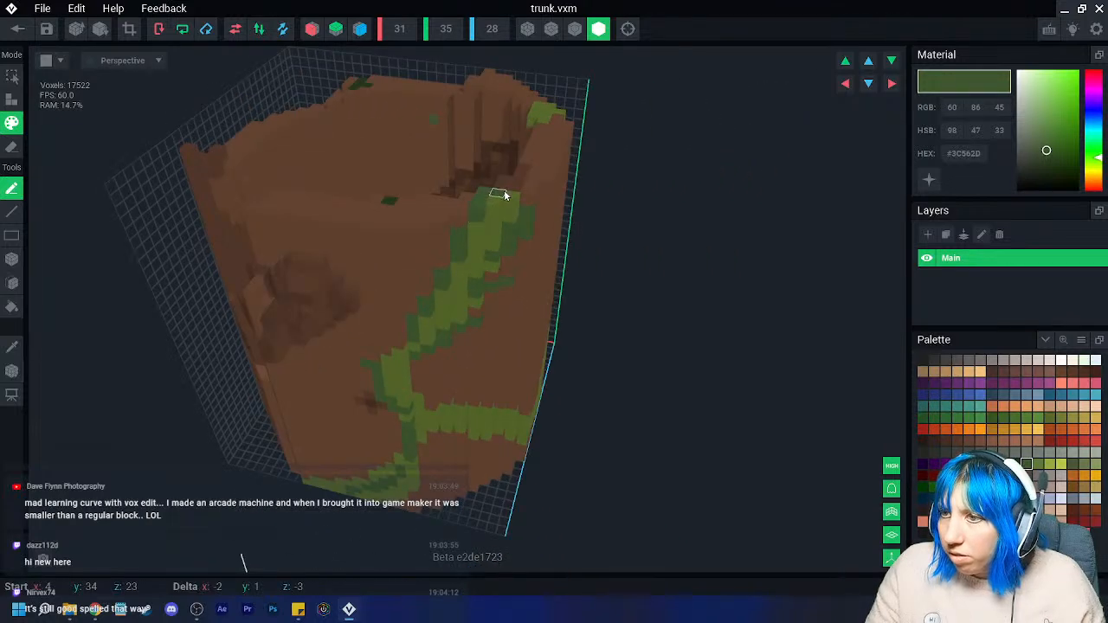
pyautogui.moveTo(522, 168); pyautogui.dragTo(387, 273, button='right')
# - Shade both edges of the strand branching off the vine's middle in #3C562D, following it down toward the base
pyautogui.moveTo(433, 366); pyautogui.dragTo(500, 399)
pyautogui.moveTo(500, 399); pyautogui.dragTo(510, 411, button='right')
pyautogui.moveTo(445, 405); pyautogui.dragTo(520, 479)
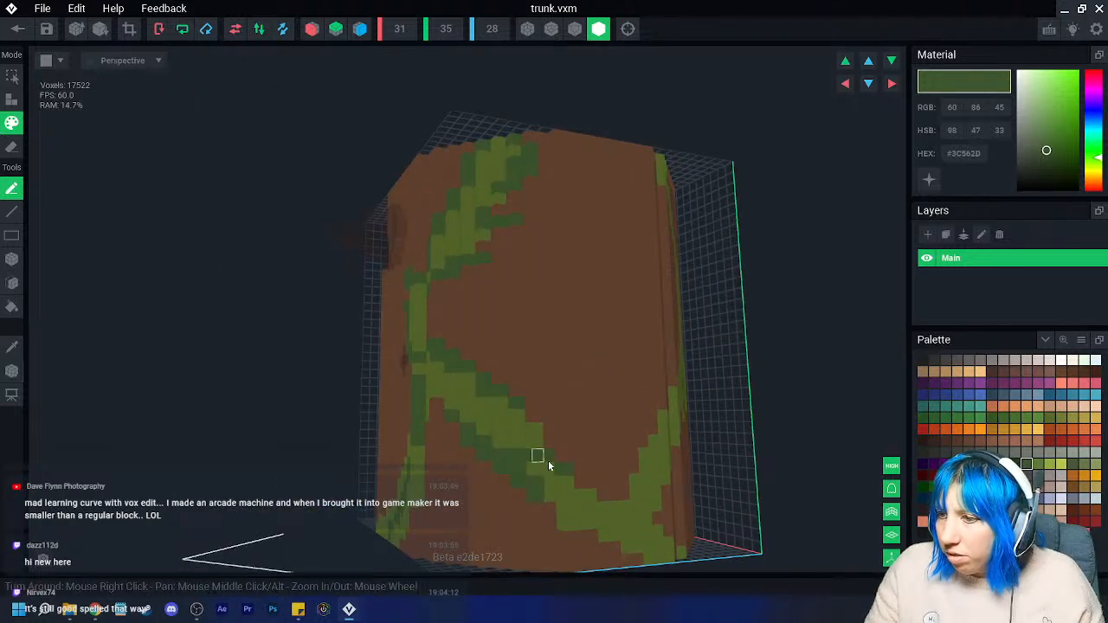
pyautogui.moveTo(601, 493); pyautogui.dragTo(507, 415, button='right')
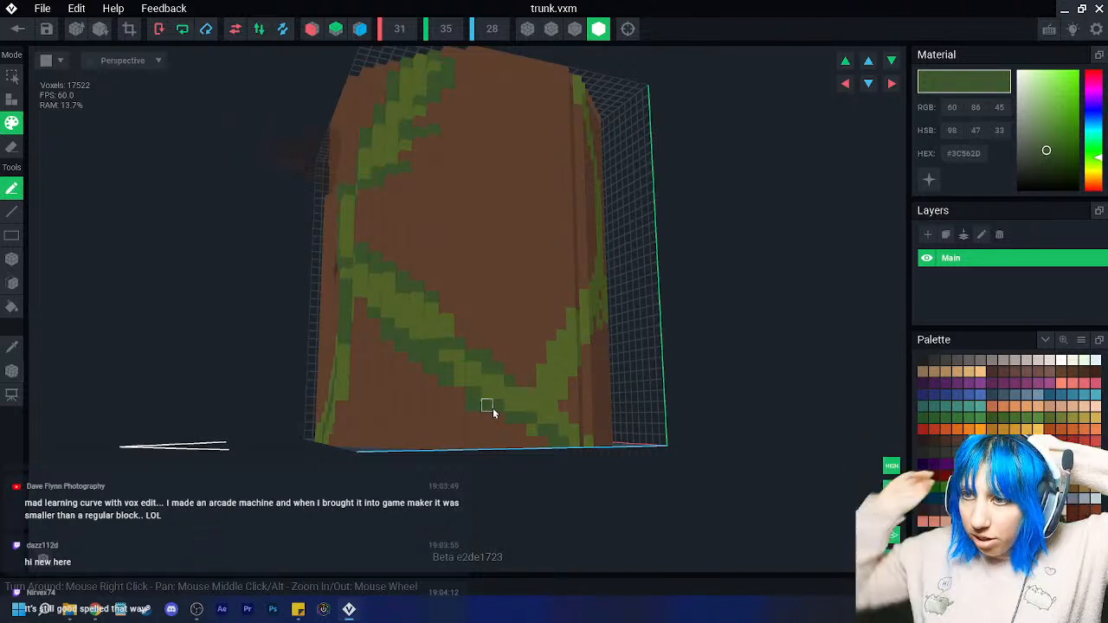
pyautogui.moveTo(384, 217); pyautogui.dragTo(349, 187, button='right')
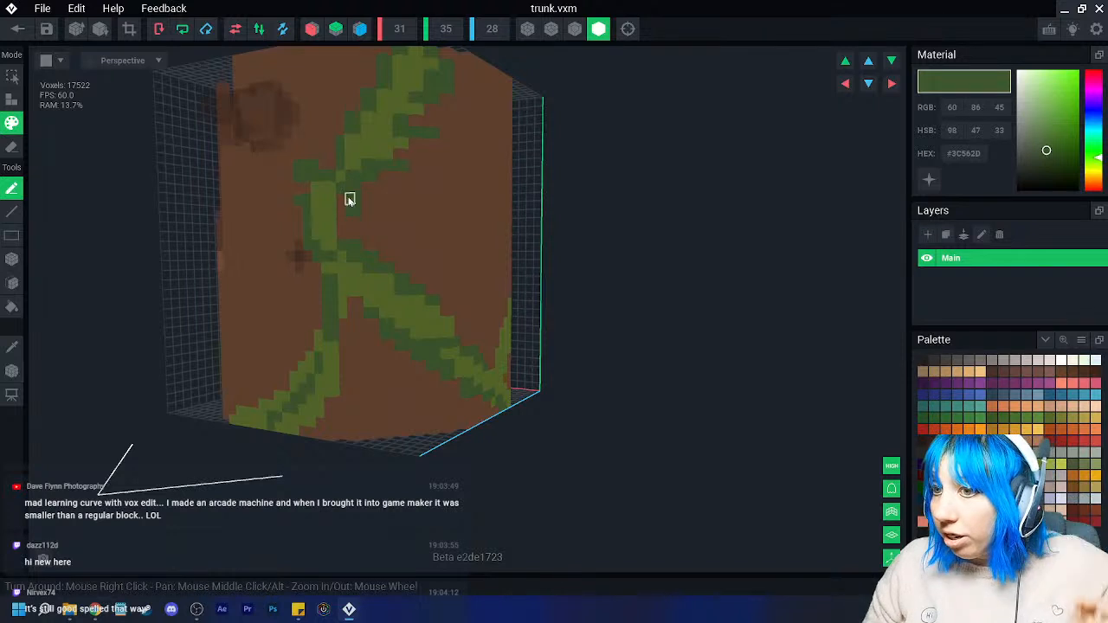
pyautogui.moveTo(367, 225); pyautogui.dragTo(531, 343, button='right')
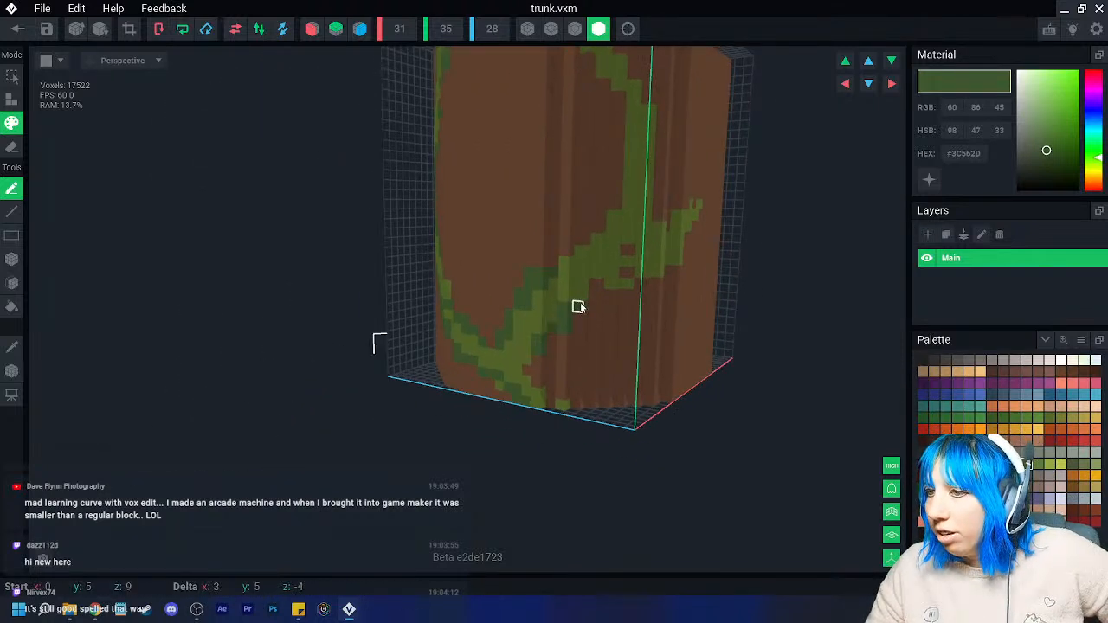
# - Shade the strand on the adjoining side in #3C562D up to the rim and add small side offshoots along it
pyautogui.moveTo(681, 280); pyautogui.dragTo(564, 325, button='right')
pyautogui.moveTo(564, 325); pyautogui.dragTo(597, 276)
pyautogui.moveTo(599, 228); pyautogui.dragTo(541, 185)
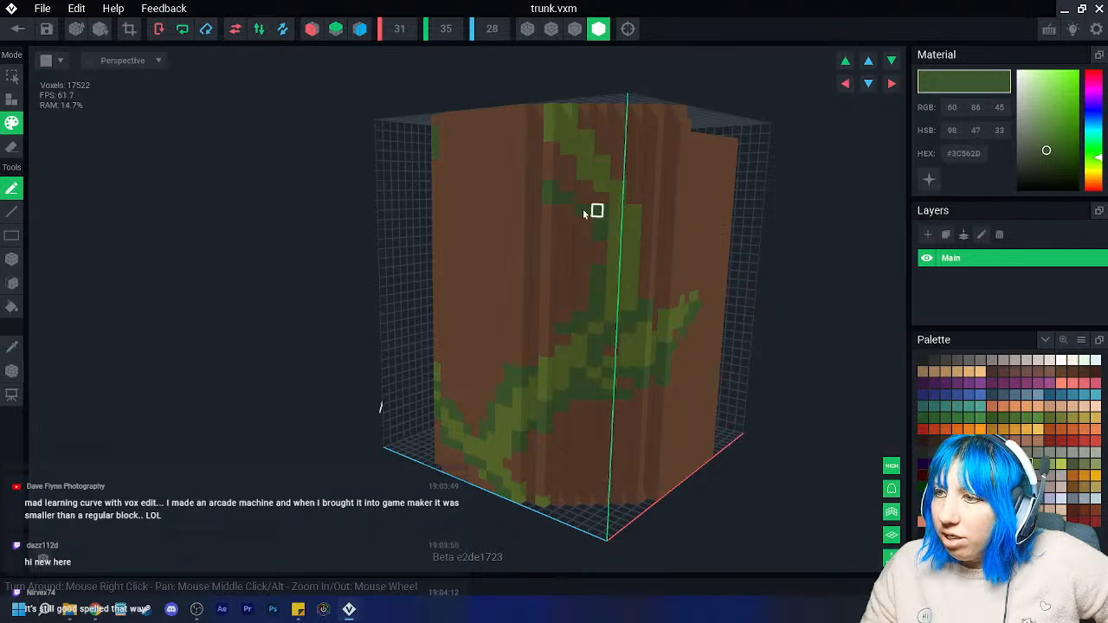
pyautogui.moveTo(618, 260); pyautogui.dragTo(655, 280, button='right')
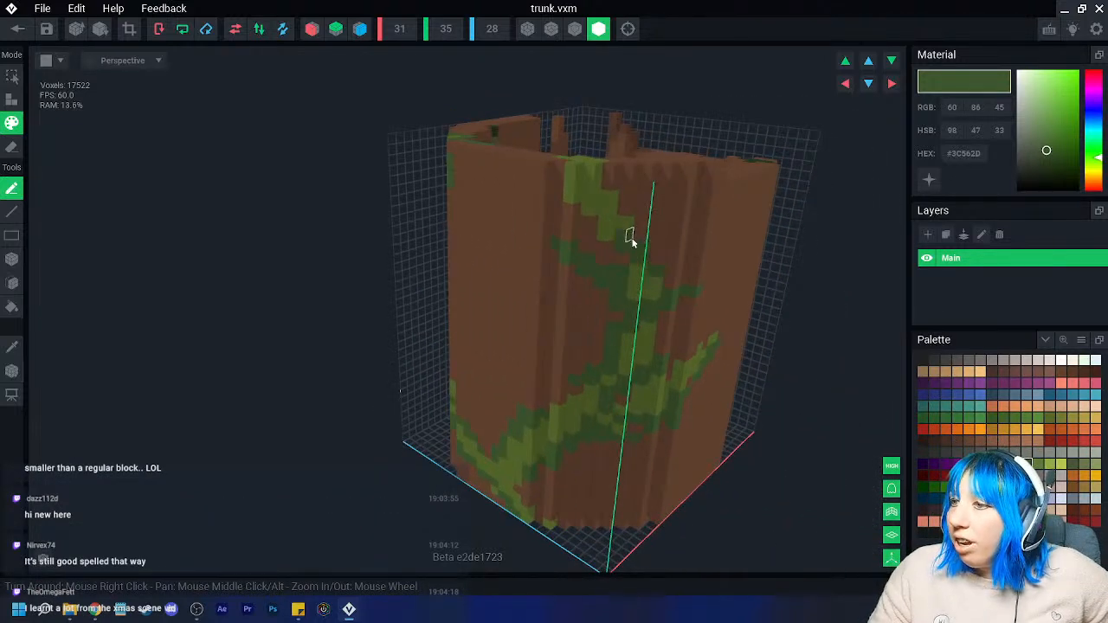
pyautogui.moveTo(596, 181); pyautogui.dragTo(573, 270, button='right')
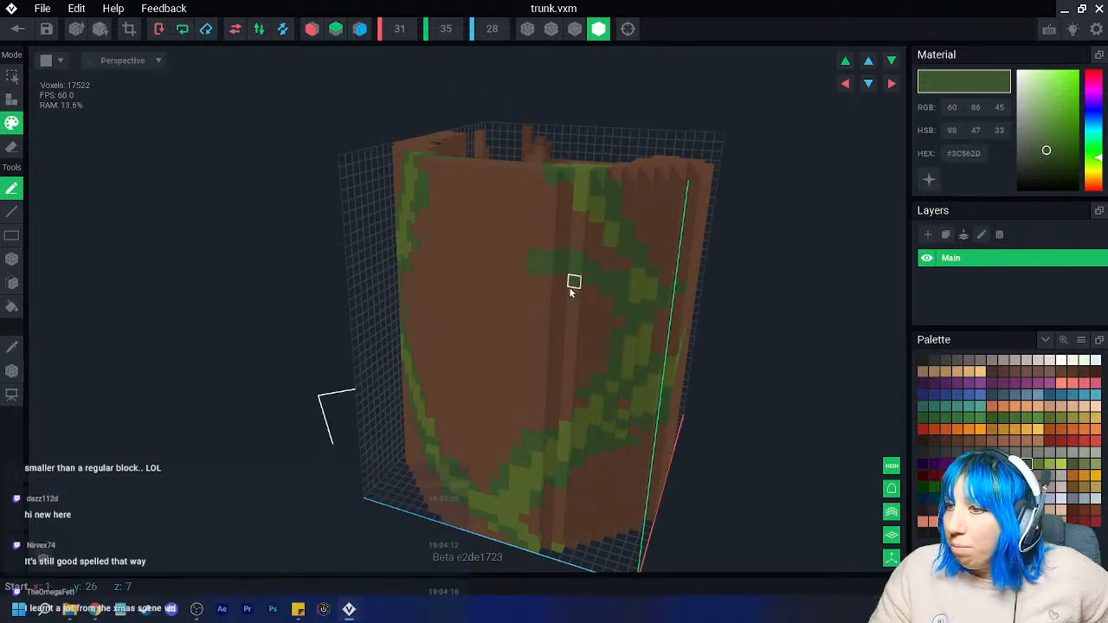
pyautogui.moveTo(529, 329)
pyautogui.mouseDown(button='right')
pyautogui.moveTo(540, 307)
pyautogui.moveTo(536, 340)
pyautogui.mouseUp(button='right')
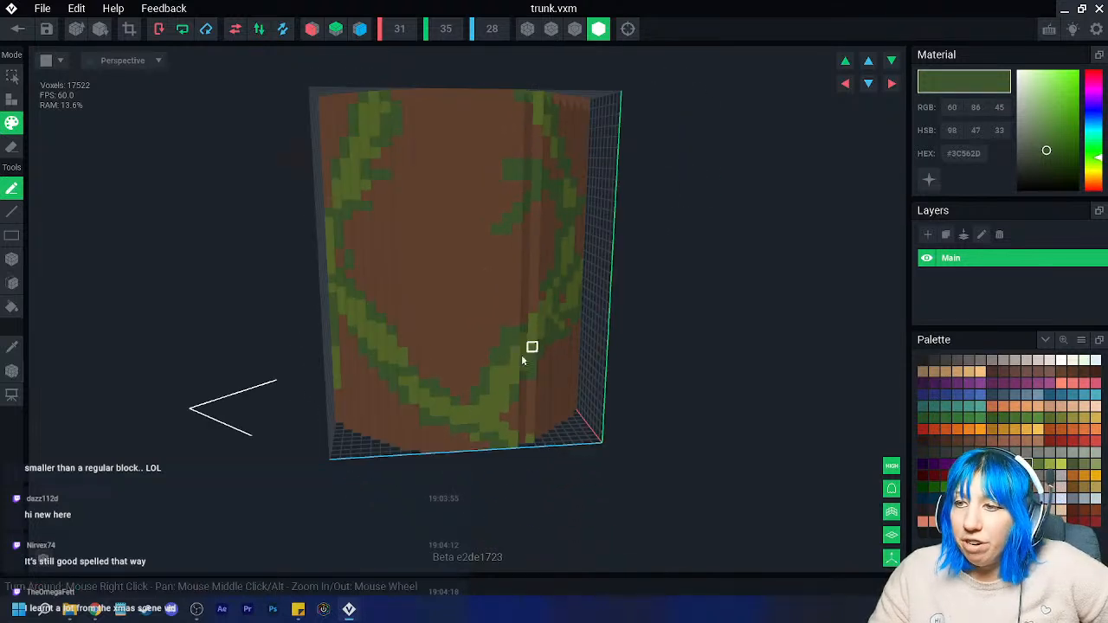
# - Paint leafy #3C562D offshoots along the branching strand, beside the main vine near the knots, and around its lower end
pyautogui.moveTo(390, 330)
pyautogui.mouseDown()
pyautogui.moveTo(401, 307)
pyautogui.moveTo(394, 322)
pyautogui.moveTo(456, 367)
pyautogui.mouseUp()
pyautogui.moveTo(456, 367)
pyautogui.mouseDown(button='right')
pyautogui.moveTo(483, 413)
pyautogui.moveTo(563, 401)
pyautogui.moveTo(441, 367)
pyautogui.moveTo(384, 251)
pyautogui.mouseUp(button='right')
pyautogui.moveTo(383, 250)
pyautogui.mouseDown()
pyautogui.moveTo(350, 239)
pyautogui.moveTo(421, 186)
pyautogui.moveTo(421, 199)
pyautogui.mouseUp()
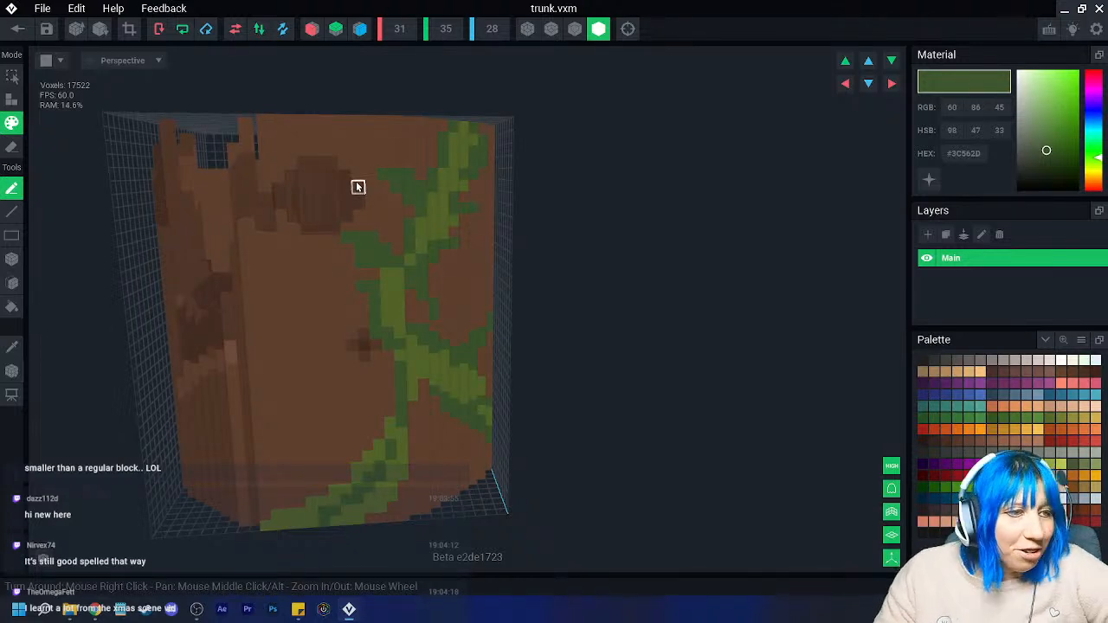
pyautogui.moveTo(263, 326); pyautogui.dragTo(378, 488, button='right')
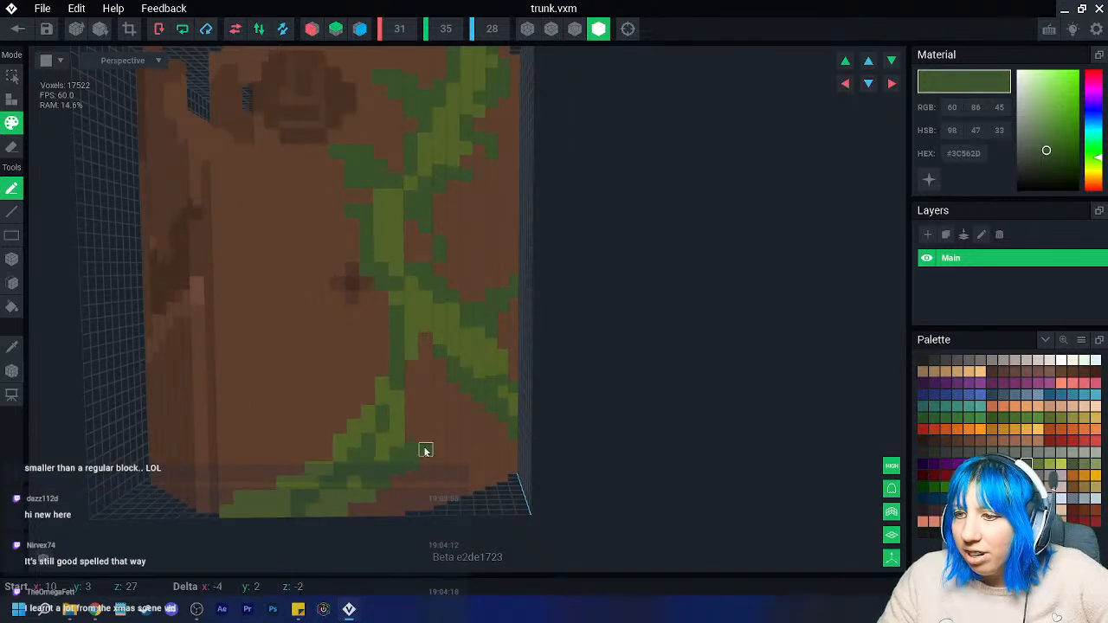
pyautogui.moveTo(426, 450); pyautogui.dragTo(364, 440, button='right')
pyautogui.moveTo(253, 504)
pyautogui.mouseDown()
pyautogui.moveTo(327, 430)
pyautogui.moveTo(280, 393)
pyautogui.moveTo(290, 420)
pyautogui.mouseUp()
pyautogui.moveTo(290, 420); pyautogui.dragTo(287, 432, button='right')
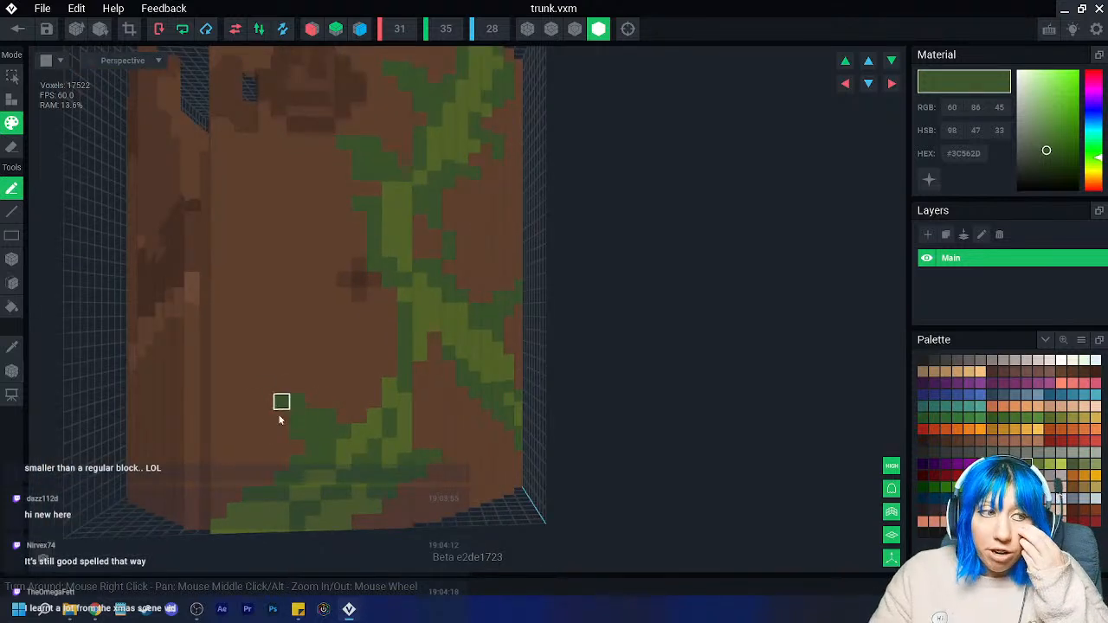
# - Add dark green #24351B shadows to the main vine, the branching strand and their offshoots
pyautogui.click(1014, 464)
pyautogui.moveTo(354, 483); pyautogui.dragTo(358, 448)
pyautogui.moveTo(359, 447); pyautogui.dragTo(401, 310, button='right')
pyautogui.moveTo(400, 310); pyautogui.dragTo(474, 362)
pyautogui.moveTo(474, 362); pyautogui.dragTo(389, 359, button='right')
pyautogui.moveTo(389, 358); pyautogui.dragTo(453, 309)
pyautogui.moveTo(453, 309)
pyautogui.mouseDown(button='right')
pyautogui.moveTo(457, 249)
pyautogui.moveTo(495, 248)
pyautogui.moveTo(470, 181)
pyautogui.mouseUp(button='right')
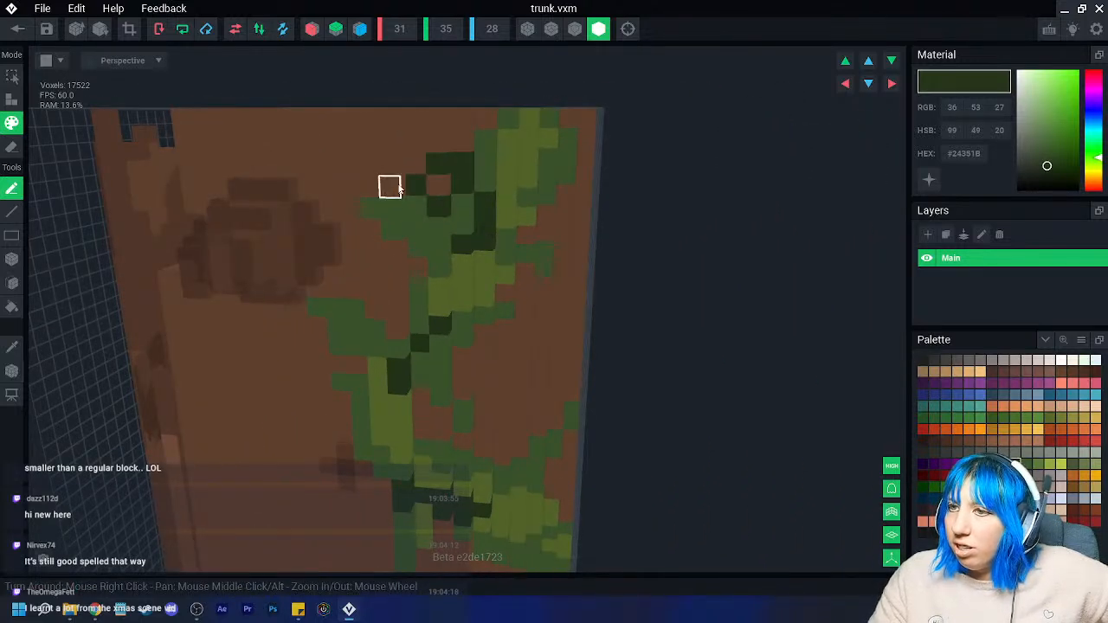
pyautogui.moveTo(539, 317); pyautogui.dragTo(571, 400, button='right')
pyautogui.moveTo(571, 400)
pyautogui.mouseDown()
pyautogui.moveTo(673, 361)
pyautogui.moveTo(572, 447)
pyautogui.moveTo(631, 489)
pyautogui.mouseUp()
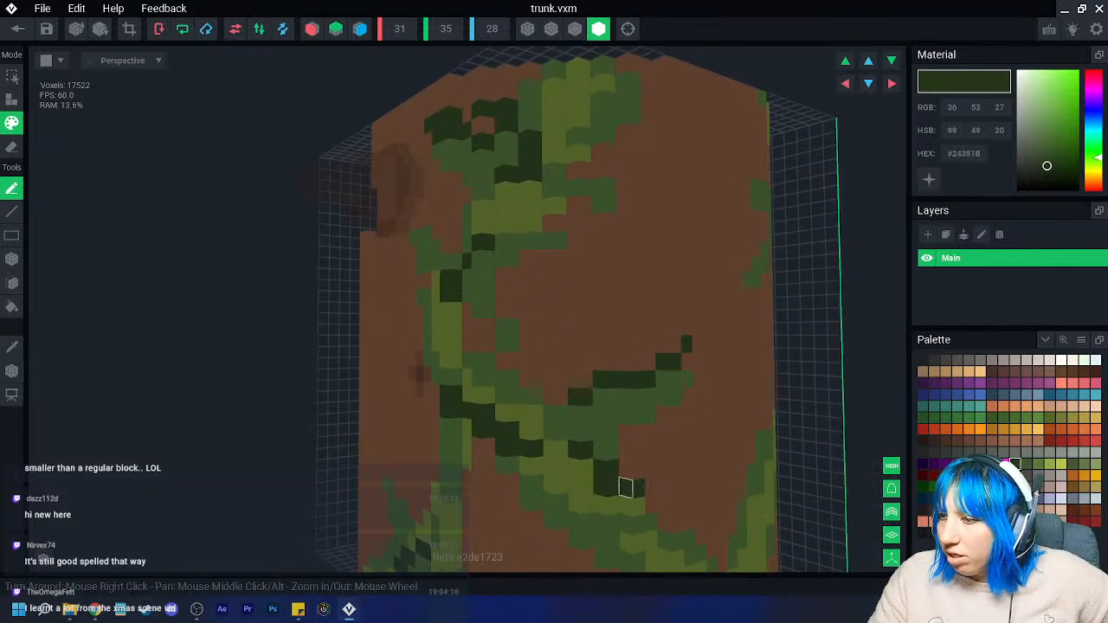
# - Continue the #24351B shadows around the adjoining side, darkening the strand's edges and its side offshoots
pyautogui.moveTo(631, 489); pyautogui.dragTo(494, 435, button='right')
pyautogui.moveTo(605, 403)
pyautogui.mouseDown(button='right')
pyautogui.moveTo(481, 403)
pyautogui.moveTo(522, 374)
pyautogui.moveTo(497, 390)
pyautogui.mouseUp(button='right')
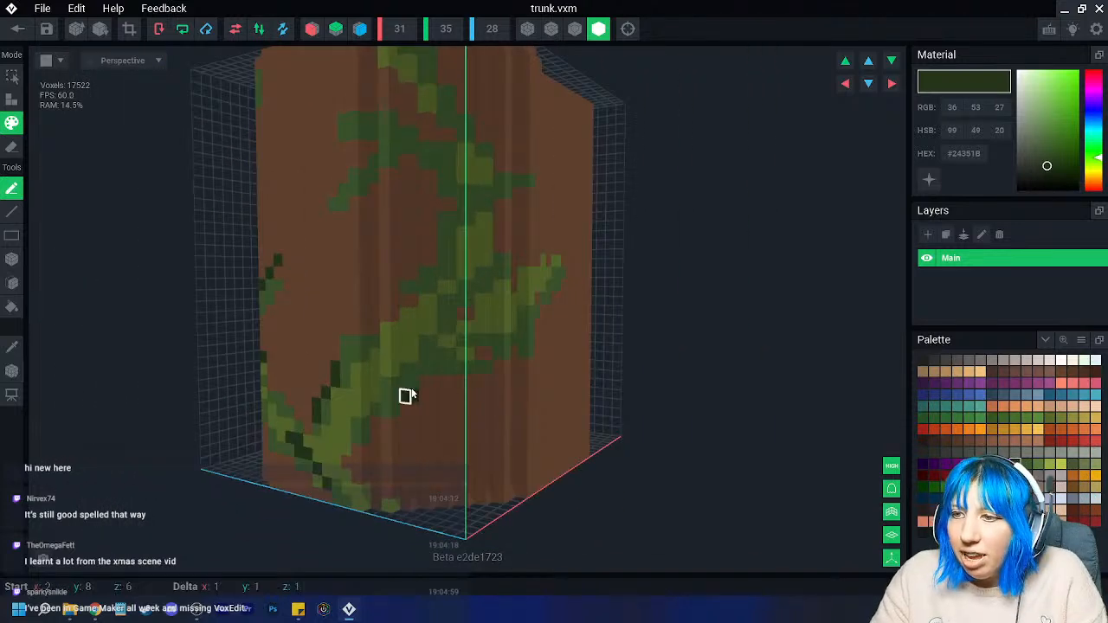
pyautogui.moveTo(405, 395); pyautogui.dragTo(455, 381)
pyautogui.moveTo(509, 273)
pyautogui.mouseDown(button='right')
pyautogui.moveTo(500, 272)
pyautogui.moveTo(552, 304)
pyautogui.mouseUp(button='right')
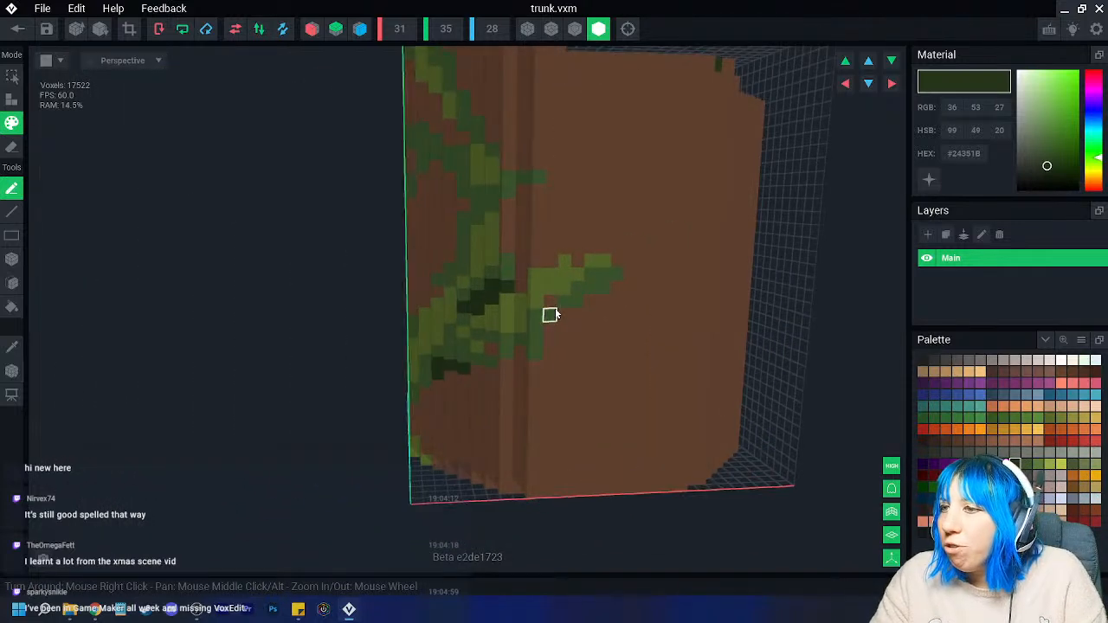
pyautogui.moveTo(614, 286)
pyautogui.mouseDown(button='right')
pyautogui.moveTo(541, 319)
pyautogui.moveTo(560, 285)
pyautogui.mouseUp(button='right')
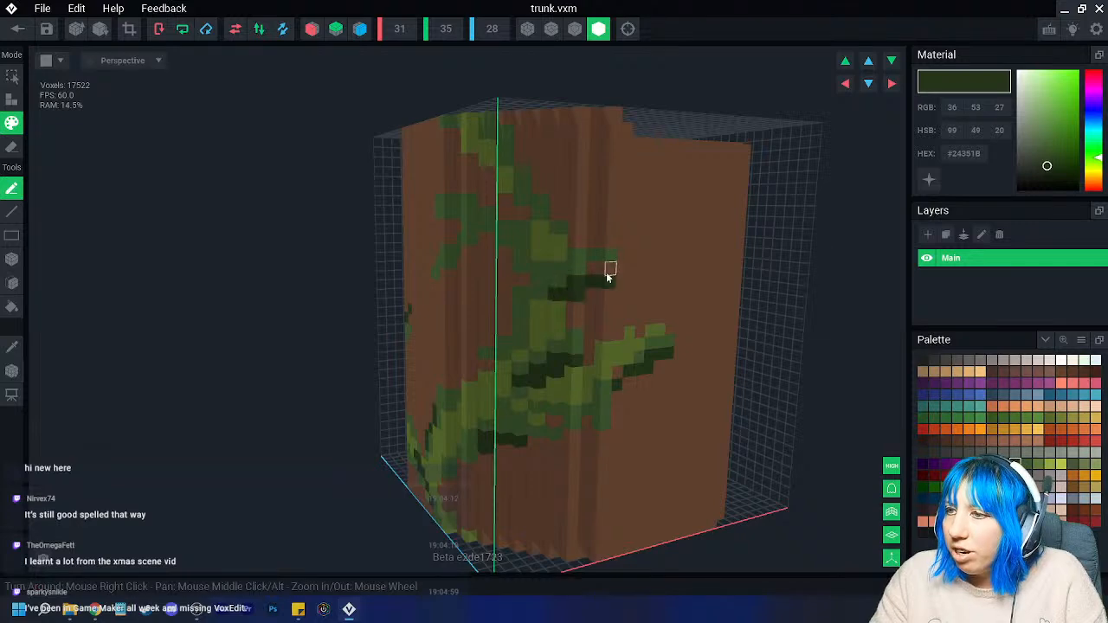
pyautogui.moveTo(621, 265)
pyautogui.mouseDown(button='right')
pyautogui.moveTo(633, 265)
pyautogui.moveTo(549, 289)
pyautogui.mouseUp(button='right')
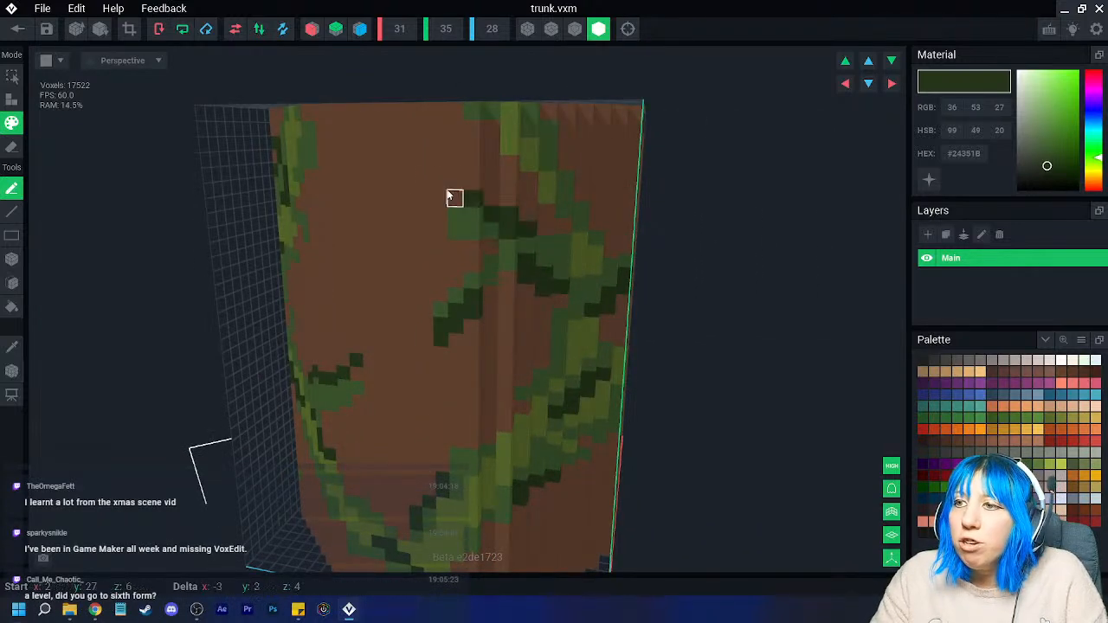
pyautogui.moveTo(490, 248); pyautogui.dragTo(396, 329, button='right')
# - Darken the tips of the main vine's offshoots by the knot and near the base with #24351B
pyautogui.scroll(-5, 445, 445)
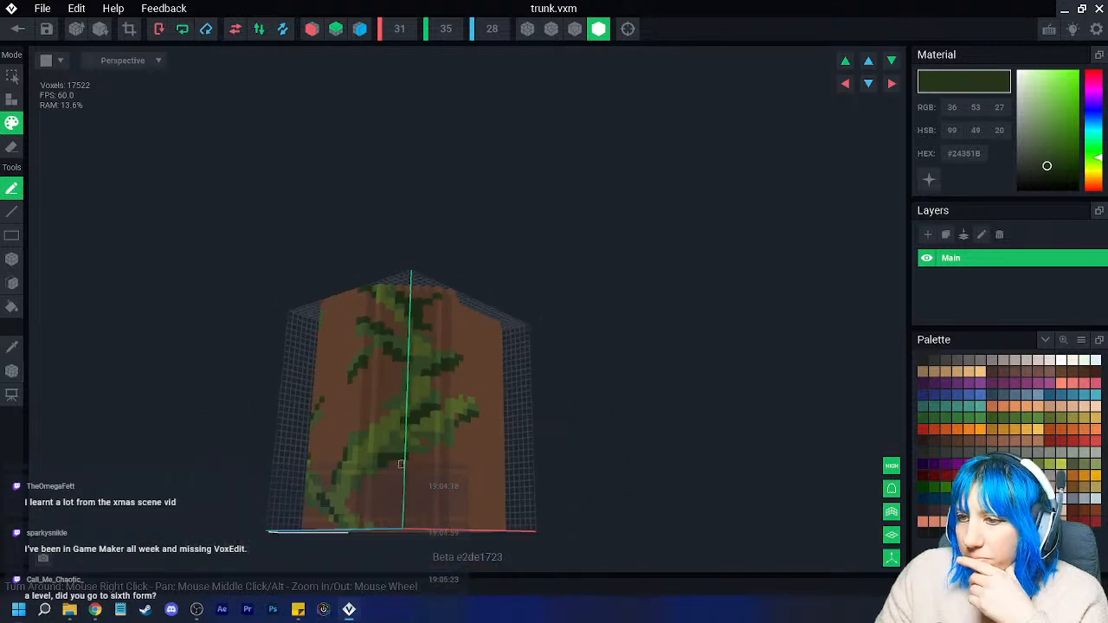
pyautogui.moveTo(354, 453); pyautogui.dragTo(289, 363, button='right')
pyautogui.scroll(2, 289, 364)
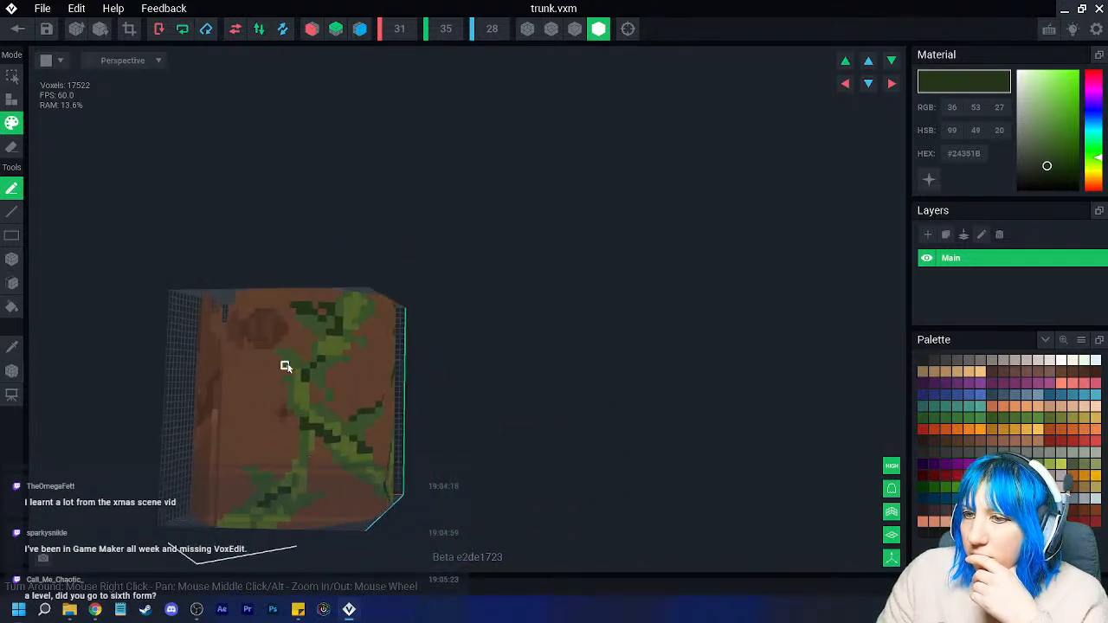
pyautogui.moveTo(286, 437); pyautogui.dragTo(266, 486, button='right')
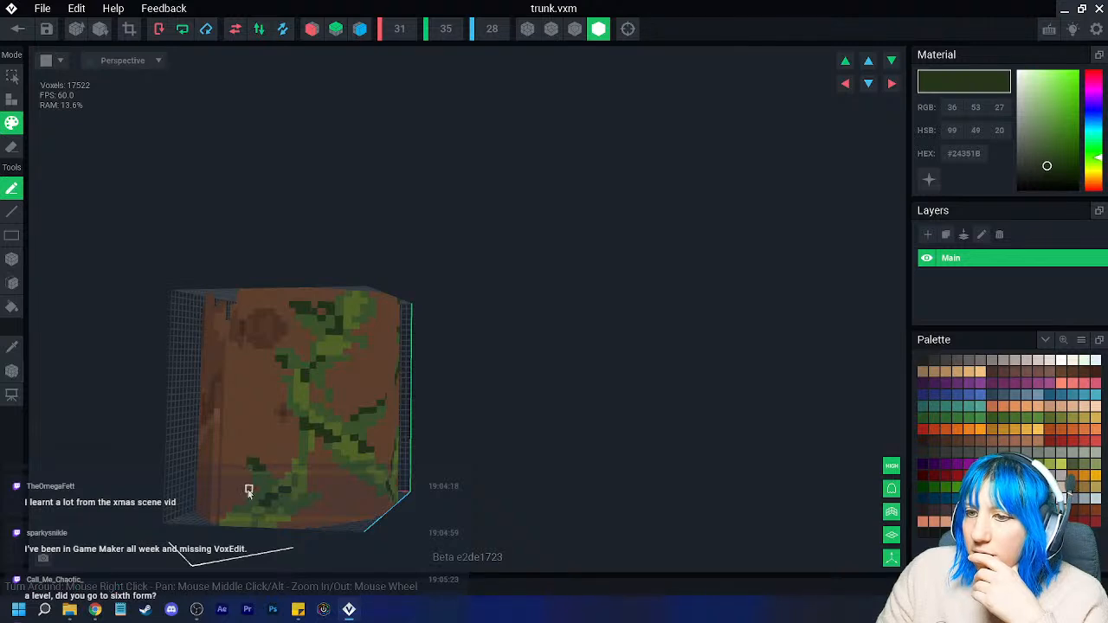
pyautogui.moveTo(251, 522); pyautogui.dragTo(302, 474, button='right')
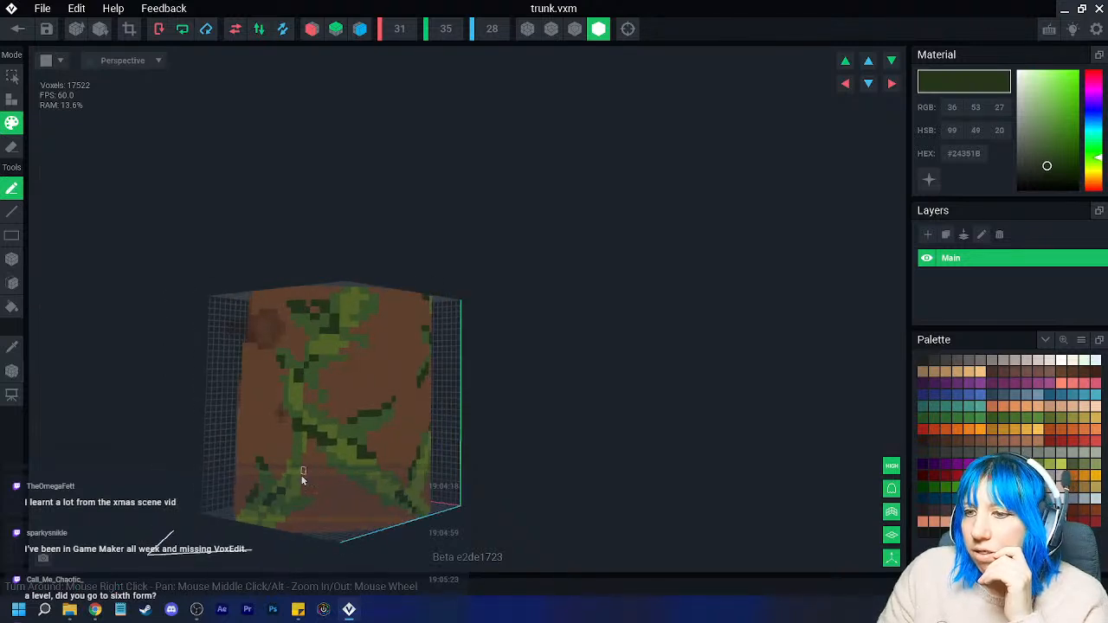
pyautogui.moveTo(349, 505); pyautogui.dragTo(365, 469, button='right')
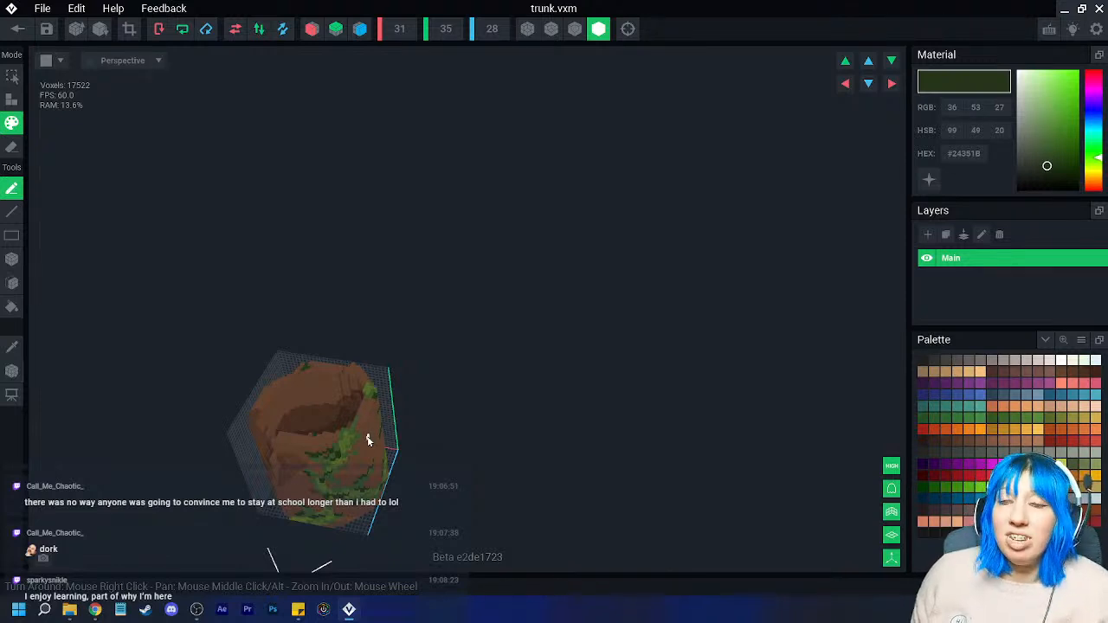
# - Paint #24351B accents on the main vine's offshoots below the rim and beside its middle section
pyautogui.moveTo(367, 441); pyautogui.dragTo(349, 485, button='right')
pyautogui.scroll(3, 349, 485)
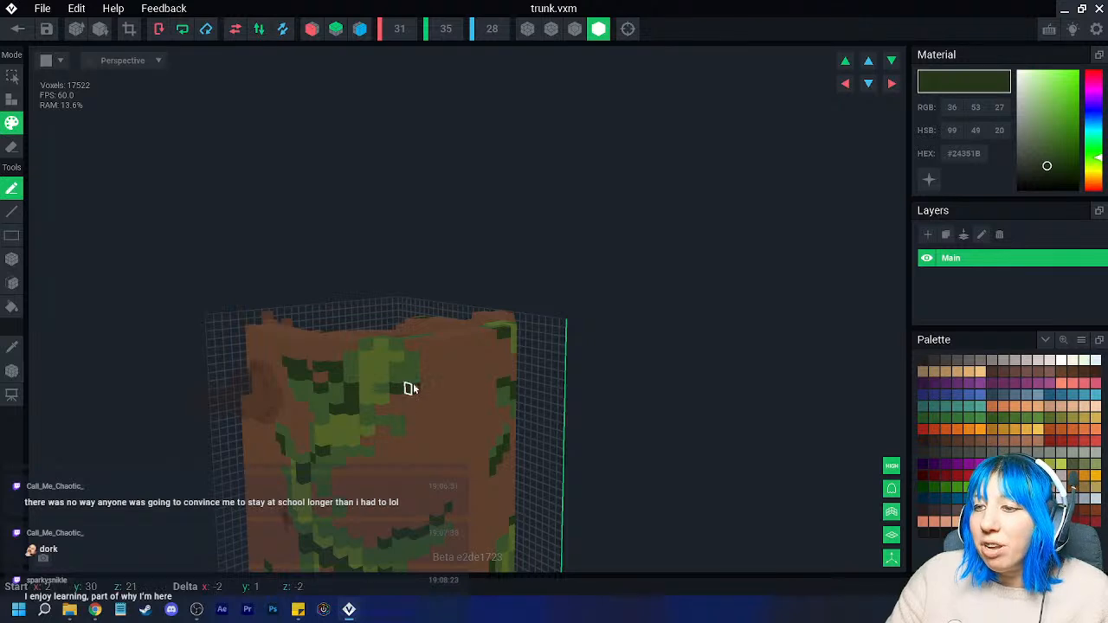
pyautogui.moveTo(443, 369); pyautogui.dragTo(369, 511, button='right')
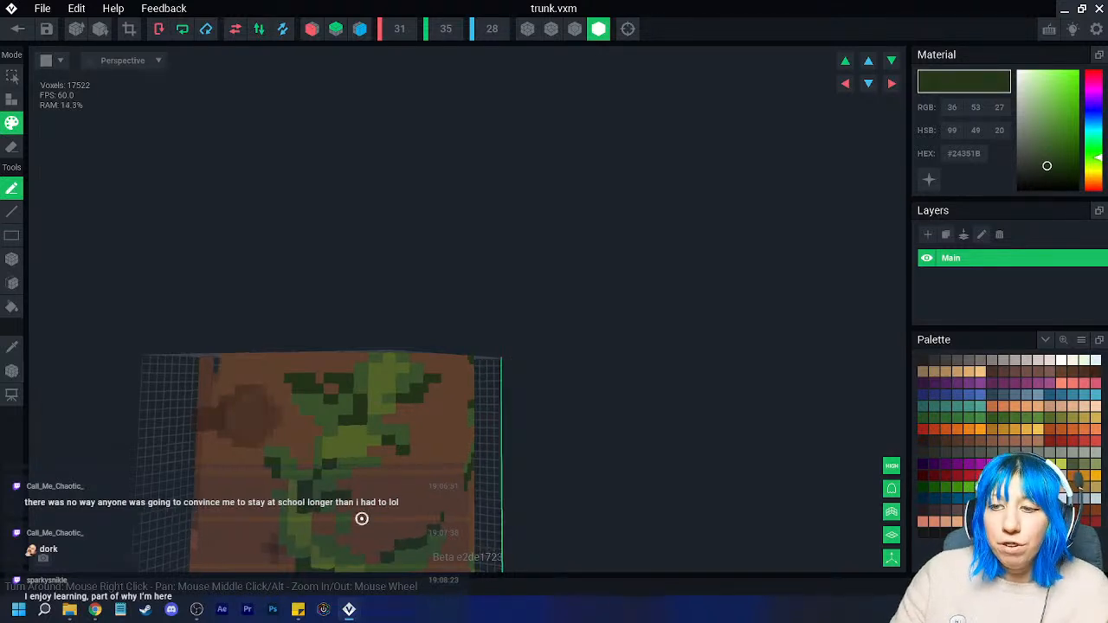
pyautogui.scroll(5, 361, 515)
pyautogui.moveTo(355, 430); pyautogui.dragTo(328, 399)
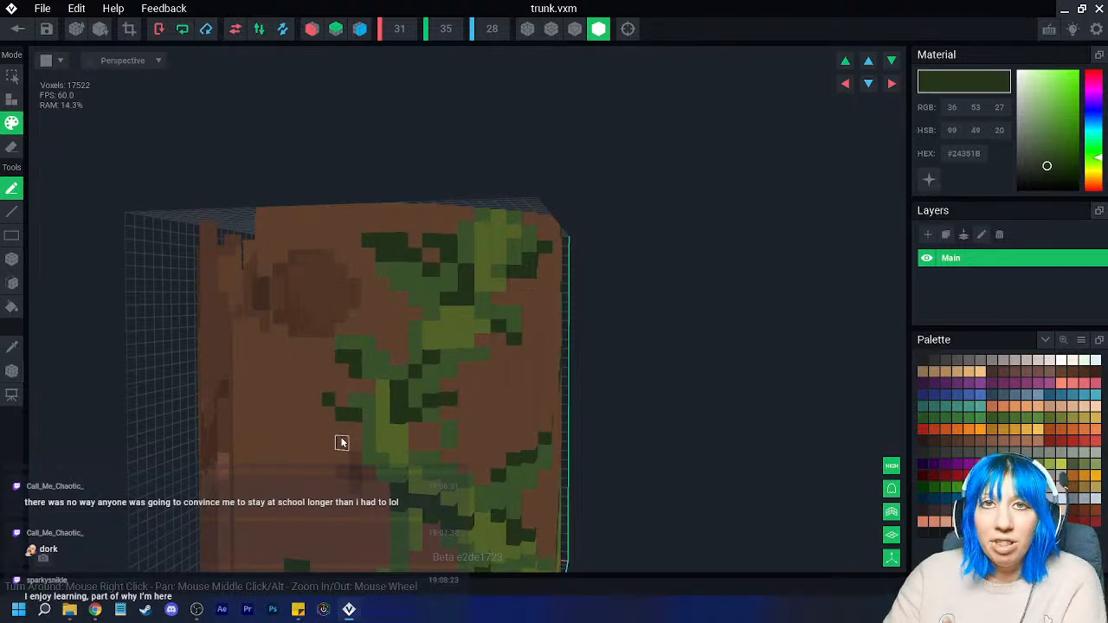
pyautogui.moveTo(343, 418); pyautogui.dragTo(456, 472, button='right')
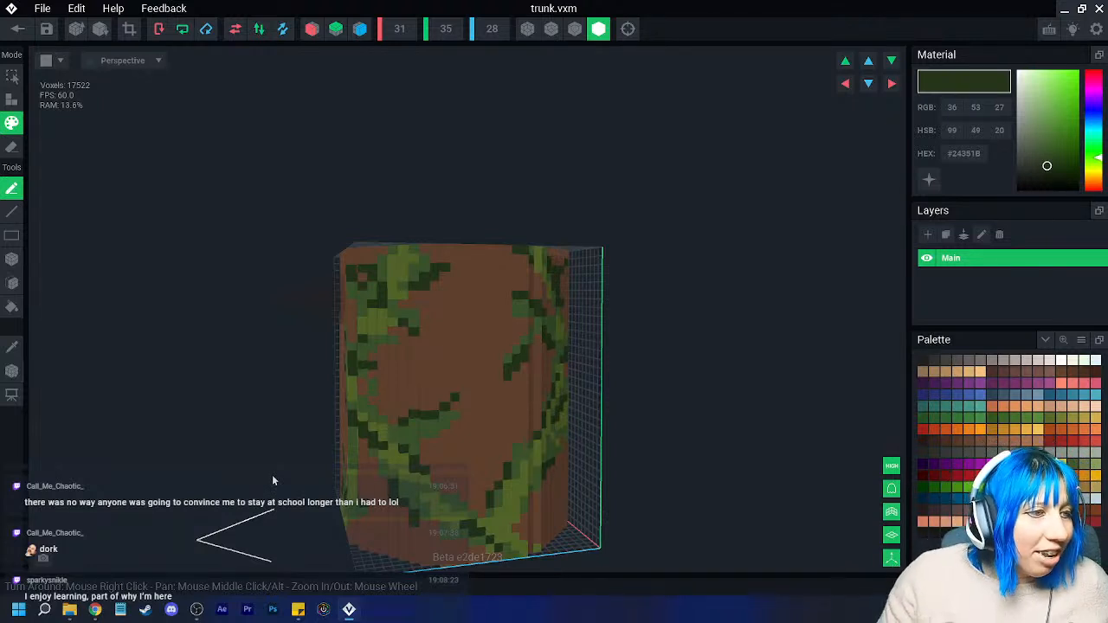
# - Paint dark red #6F0E12 accents beside the main vine's middle section and around the tip of its long side offshoot
pyautogui.moveTo(324, 461); pyautogui.dragTo(554, 470, button='right')
pyautogui.scroll(3, 531, 455)
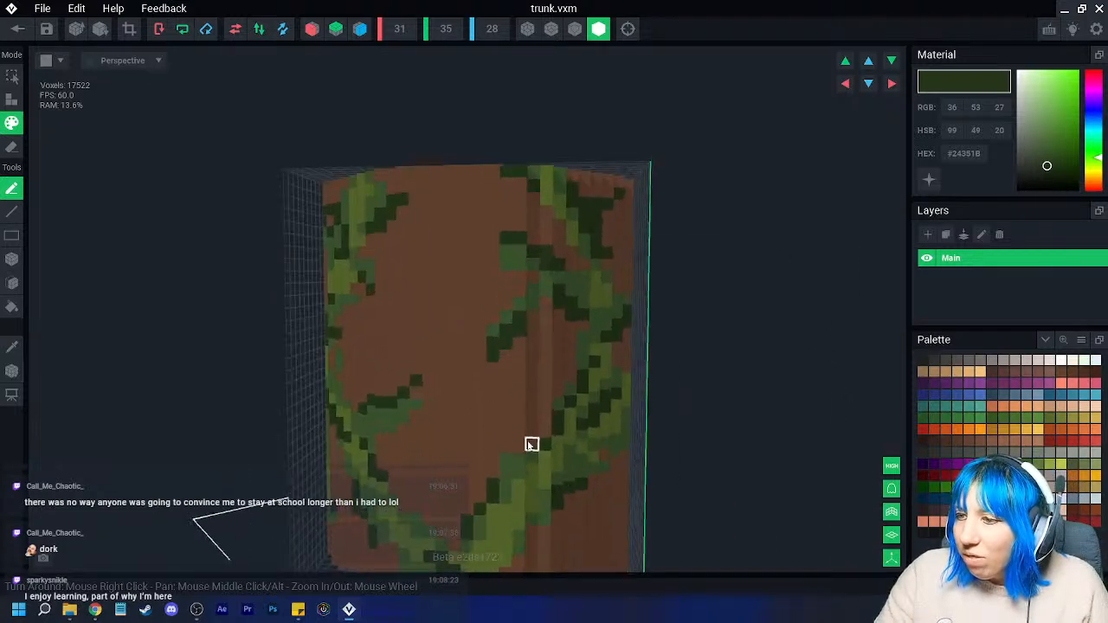
pyautogui.moveTo(477, 418); pyautogui.dragTo(525, 452, button='right')
pyautogui.scroll(1, 525, 452)
pyautogui.click(1049, 441)
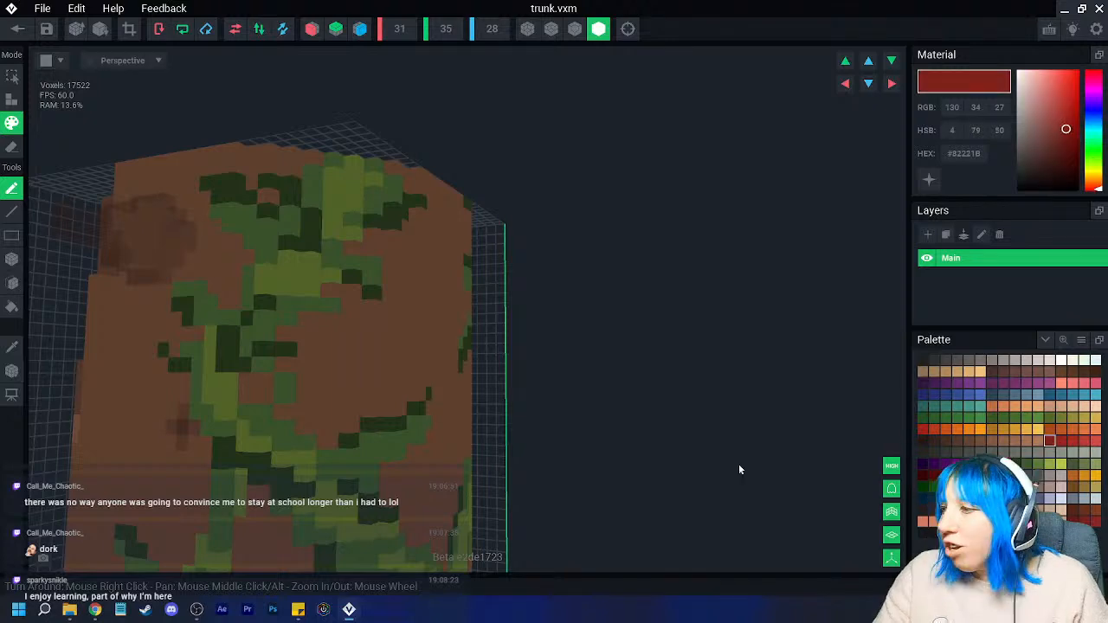
pyautogui.click(946, 476)
pyautogui.scroll(5, 341, 430)
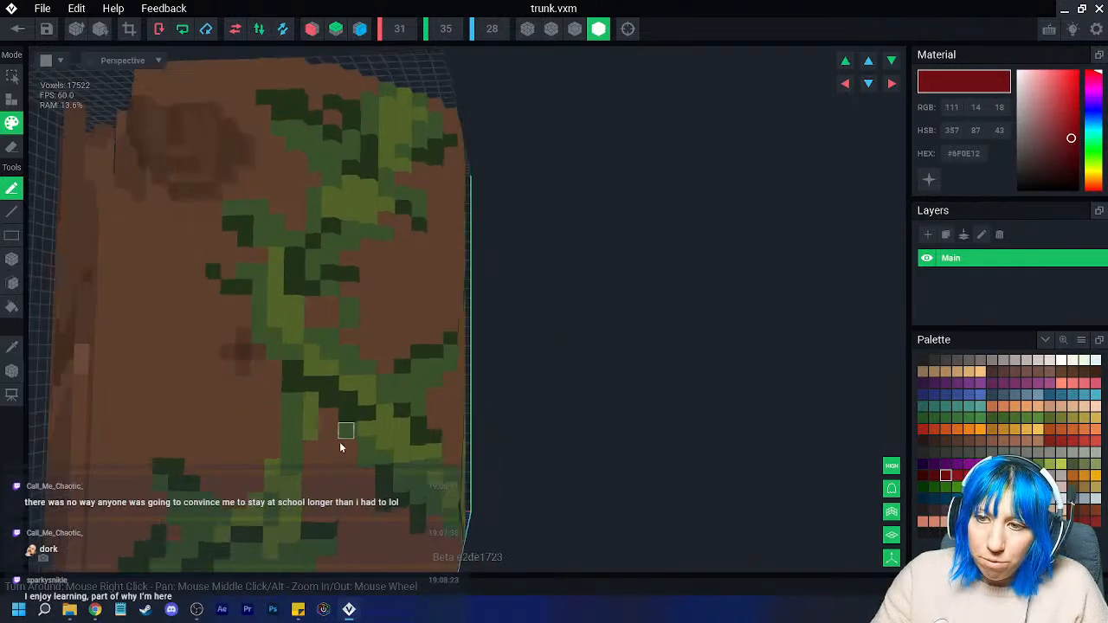
pyautogui.click(334, 321)
pyautogui.scroll(-3, 450, 360)
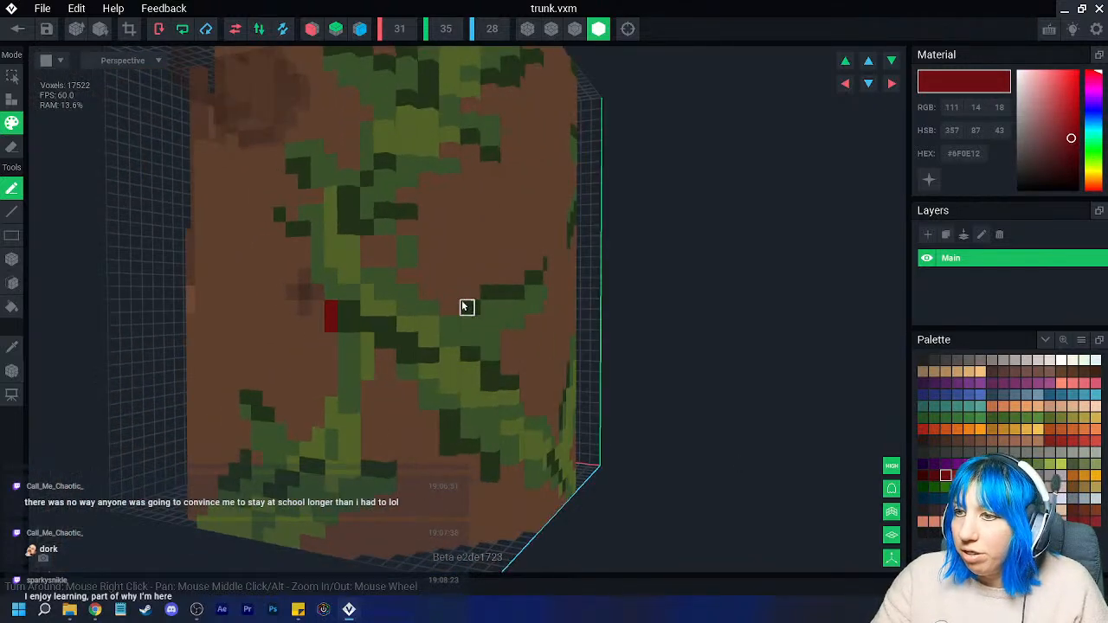
pyautogui.moveTo(465, 307); pyautogui.dragTo(490, 284, button='right')
pyautogui.moveTo(581, 260); pyautogui.dragTo(568, 271)
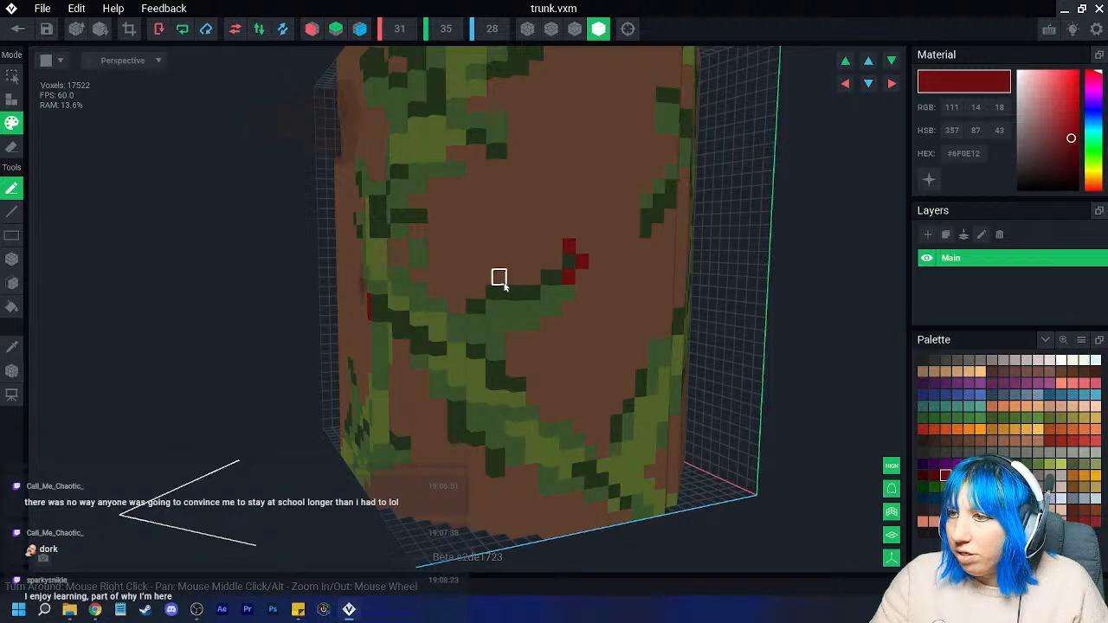
# - Add #6F0E12 accents to the tips of the main vine's upper offshoots, below the rim and beside the knot
pyautogui.moveTo(500, 277); pyautogui.dragTo(504, 297, button='right')
pyautogui.click(498, 263)
pyautogui.click(525, 249)
pyautogui.moveTo(476, 248)
pyautogui.mouseDown(button='right')
pyautogui.moveTo(486, 235)
pyautogui.moveTo(404, 153)
pyautogui.moveTo(354, 141)
pyautogui.moveTo(307, 154)
pyautogui.mouseUp(button='right')
pyautogui.click(564, 153)
pyautogui.click(564, 121)
pyautogui.click(309, 152)
pyautogui.click(291, 134)
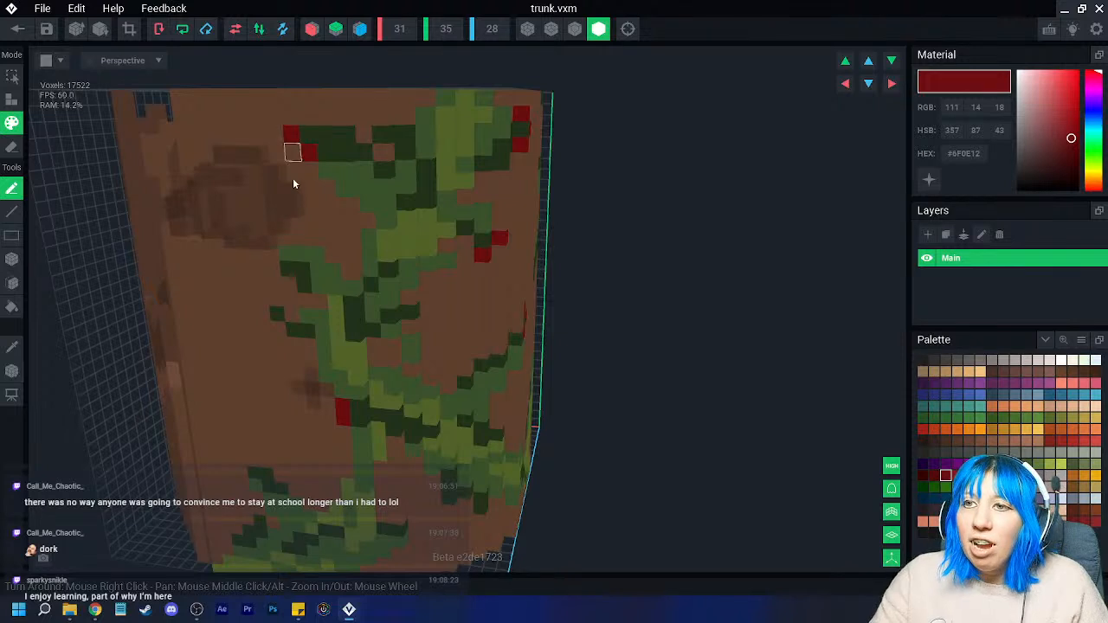
# - Dot #6F0E12 accents on the tips of the offshoots at the main vine's middle and near the trunk base
pyautogui.moveTo(314, 237)
pyautogui.mouseDown(button='right')
pyautogui.moveTo(277, 236)
pyautogui.moveTo(297, 265)
pyautogui.moveTo(354, 473)
pyautogui.moveTo(436, 395)
pyautogui.mouseUp(button='right')
pyautogui.click(302, 270)
pyautogui.click(438, 384)
pyautogui.click(449, 393)
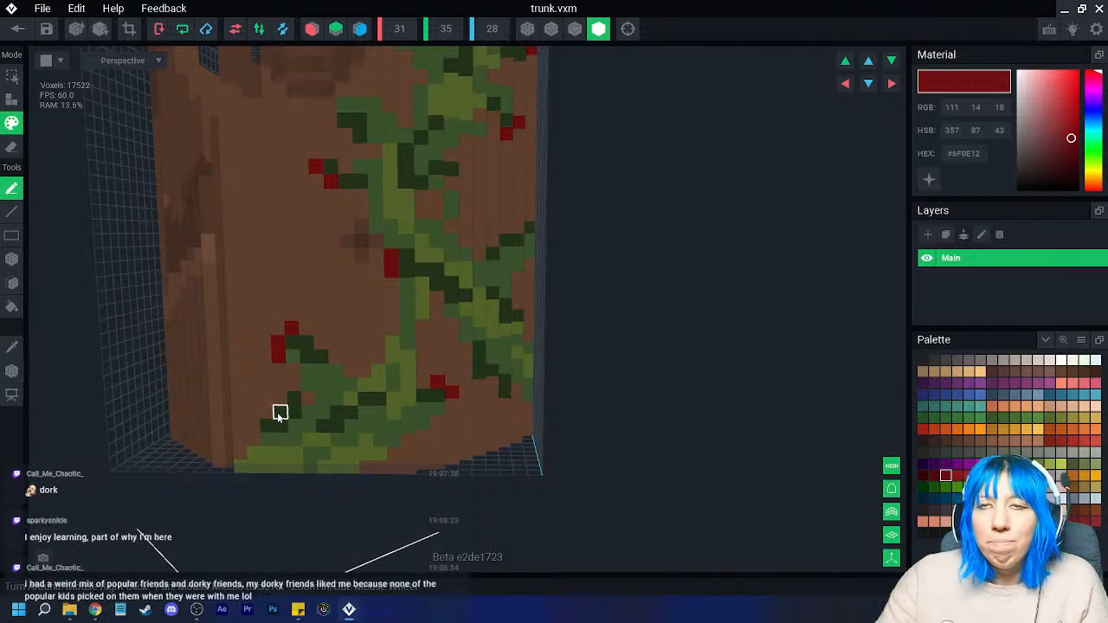
# - Paint #6F0E12 accents on the upper offshoot tips of the branching strand on the adjoining side
pyautogui.moveTo(391, 354); pyautogui.dragTo(375, 216, button='right')
pyautogui.scroll(-5, 335, 389)
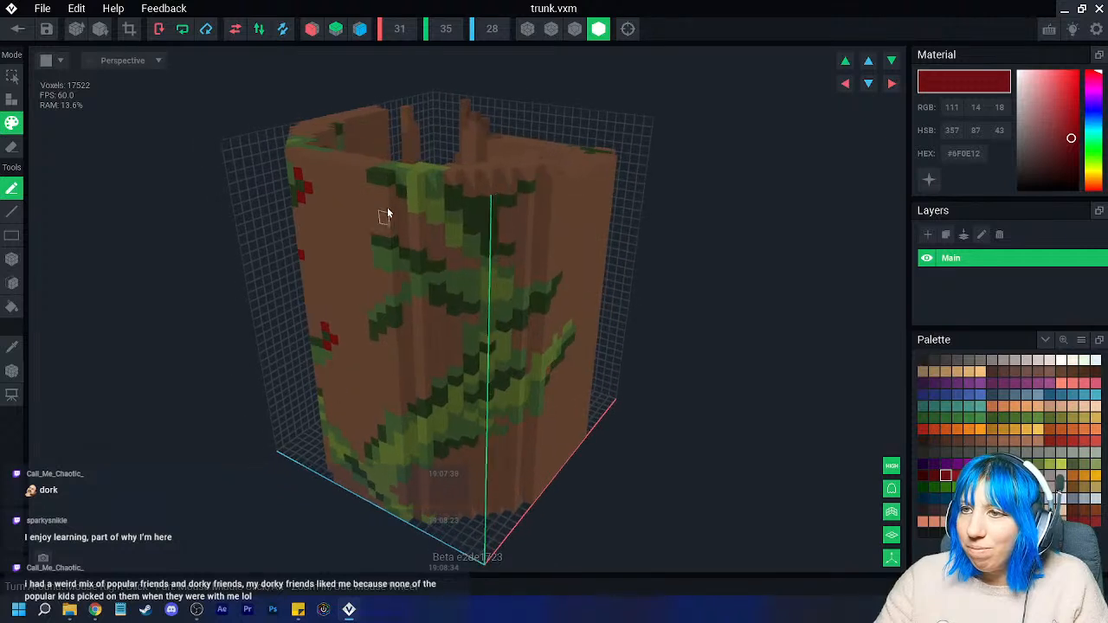
pyautogui.moveTo(423, 255); pyautogui.dragTo(364, 240, button='right')
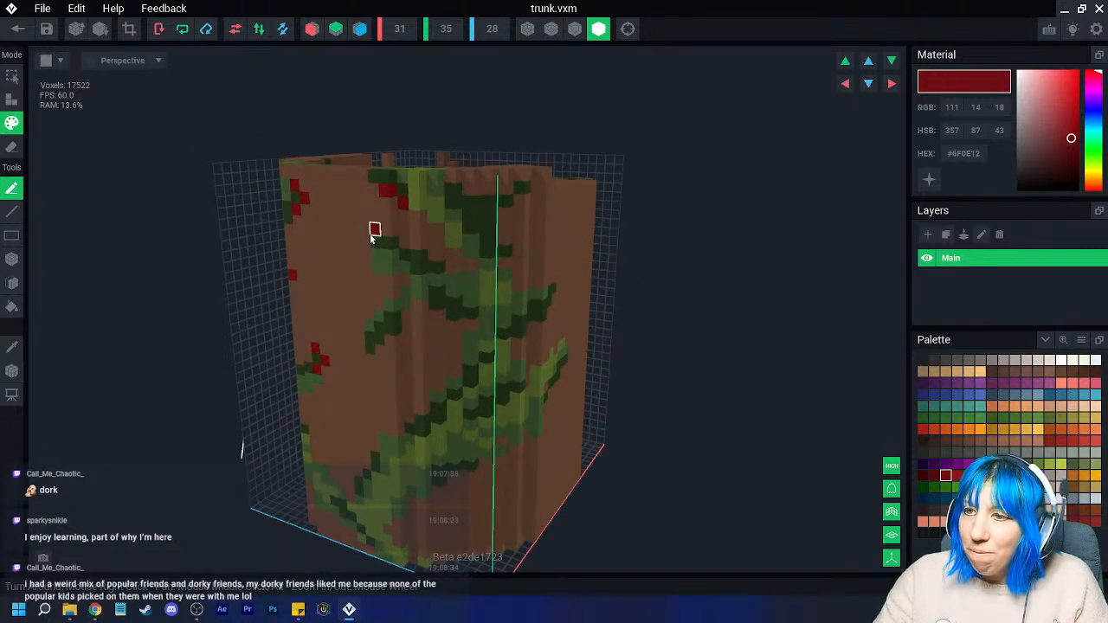
pyautogui.moveTo(378, 306); pyautogui.dragTo(374, 358, button='right')
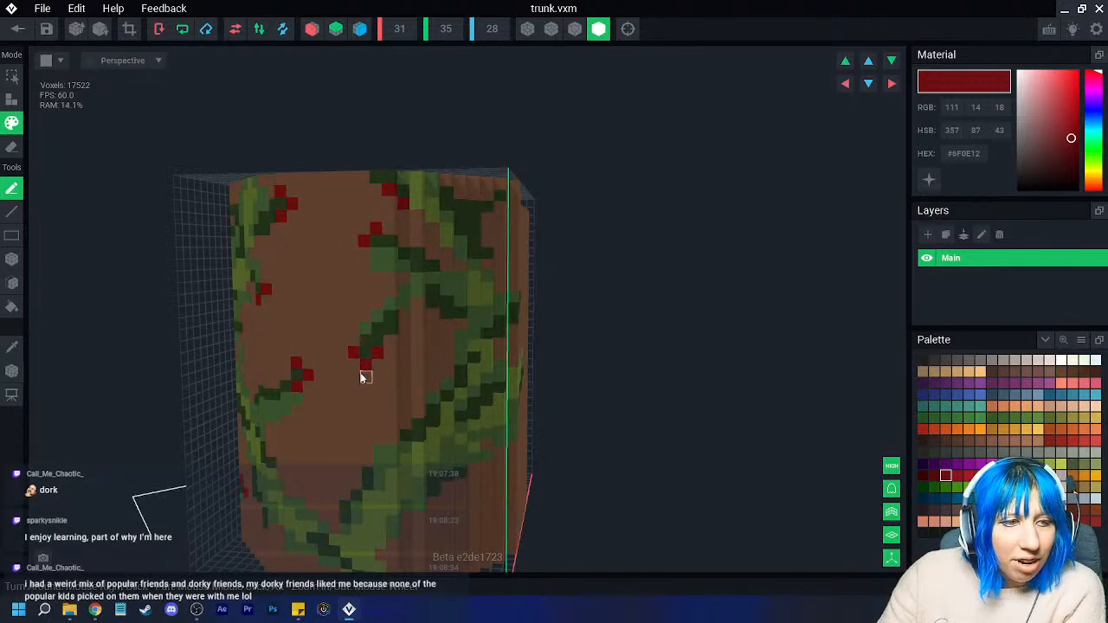
# - Add #6F0E12 accents along the lower edges of the branching strand, where it climbs from the trunk base
pyautogui.moveTo(396, 377); pyautogui.dragTo(500, 396, button='right')
pyautogui.scroll(3, 459, 409)
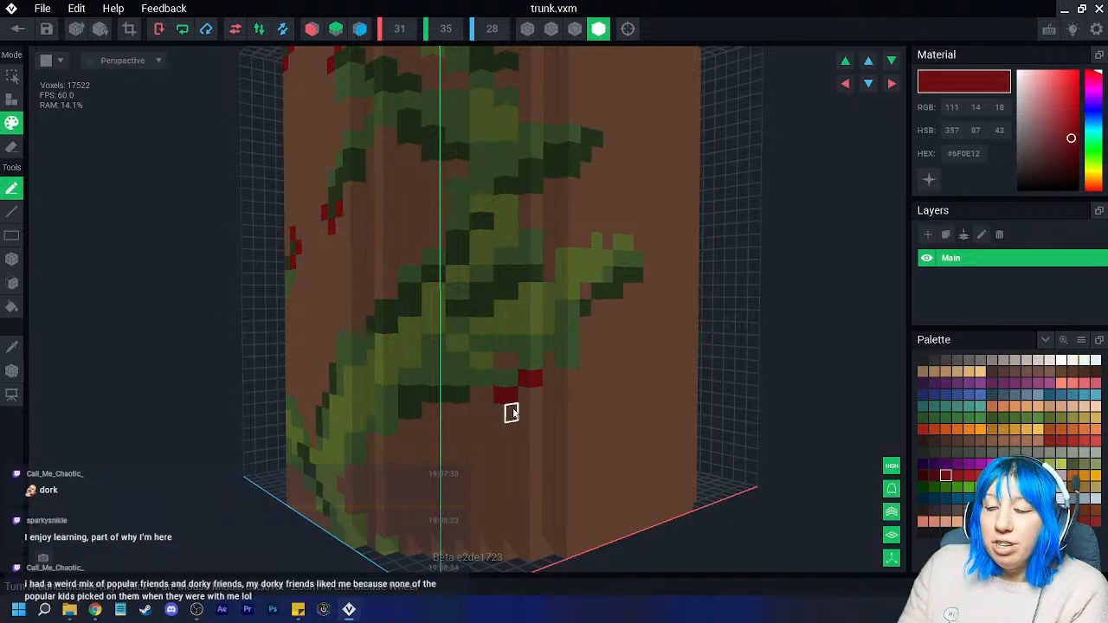
pyautogui.moveTo(512, 413); pyautogui.dragTo(485, 408, button='right')
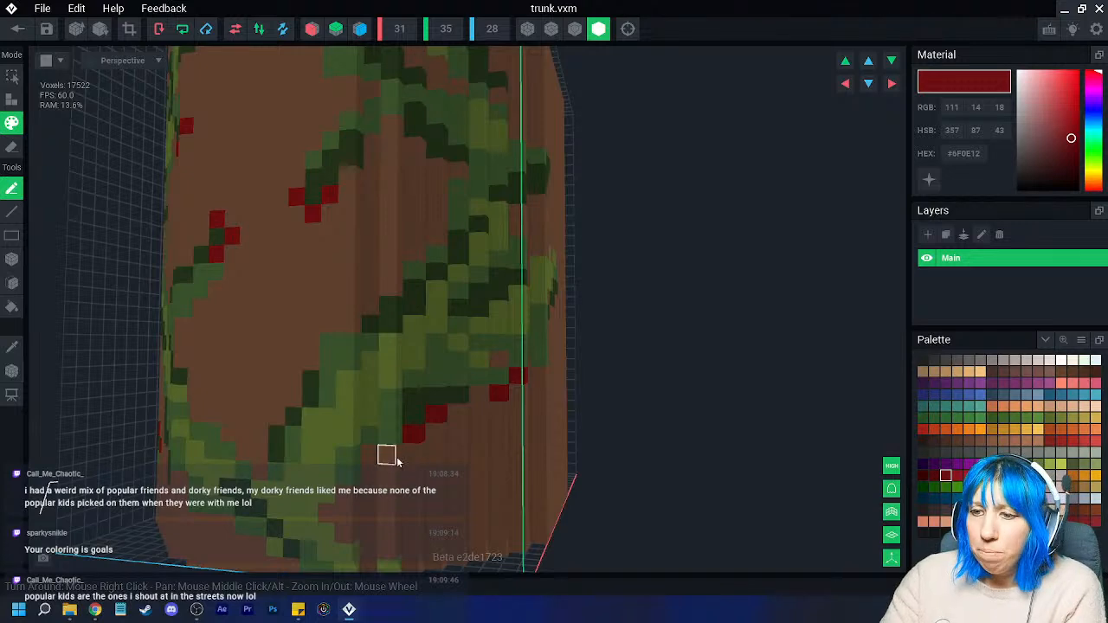
pyautogui.moveTo(389, 470); pyautogui.dragTo(344, 395, button='right')
pyautogui.click(328, 343)
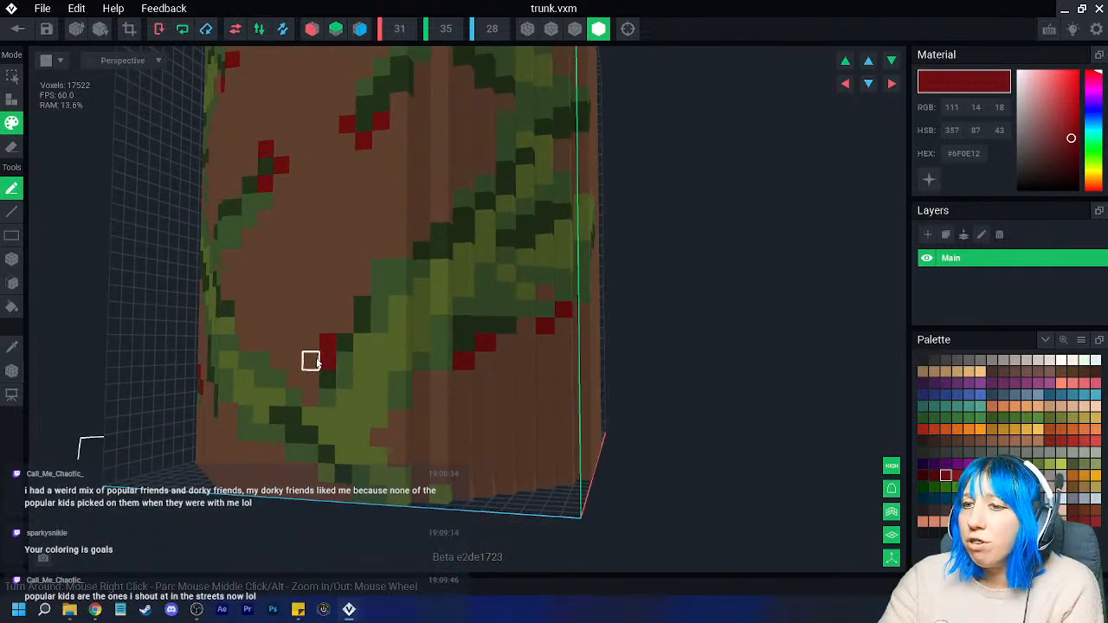
# - Paint #6F0E12 accents on the strand's far offshoot tips around the corner and on the main vine's middle offshoot
pyautogui.moveTo(316, 357); pyautogui.dragTo(435, 371, button='right')
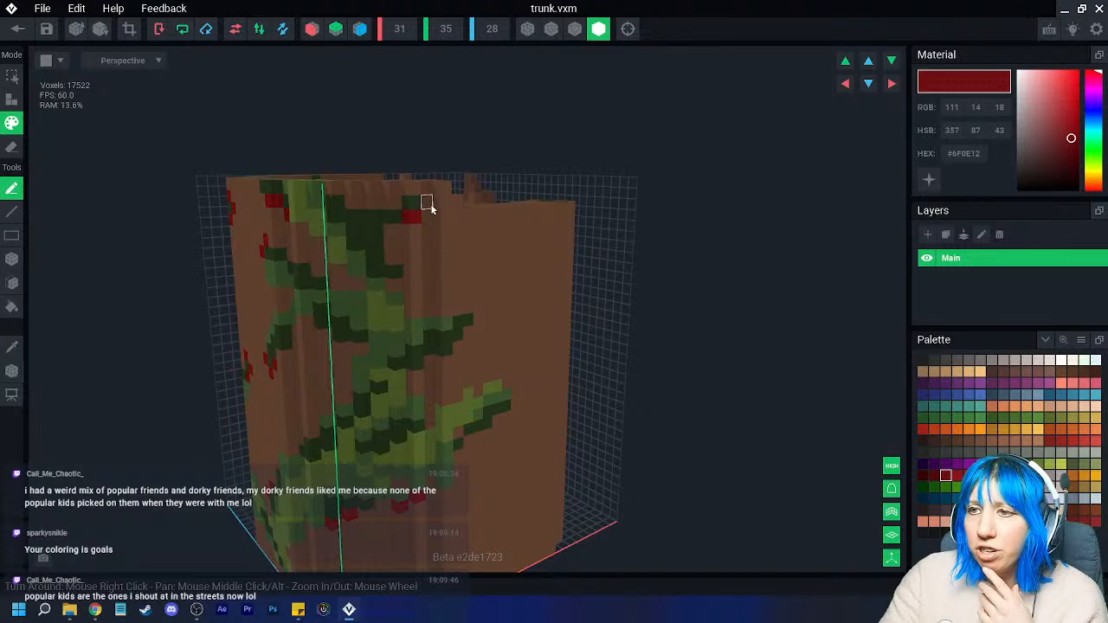
pyautogui.moveTo(487, 326); pyautogui.dragTo(464, 303, button='right')
pyautogui.click(513, 400)
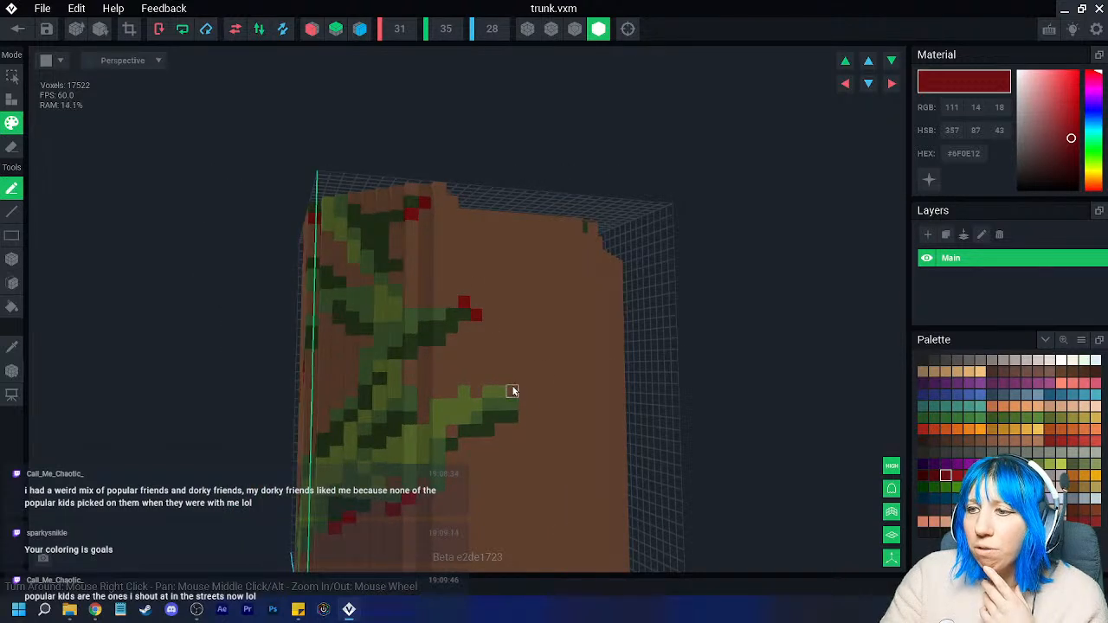
pyautogui.moveTo(455, 389)
pyautogui.mouseDown(button='right')
pyautogui.moveTo(413, 385)
pyautogui.moveTo(421, 425)
pyautogui.moveTo(376, 363)
pyautogui.moveTo(386, 428)
pyautogui.moveTo(413, 441)
pyautogui.moveTo(389, 433)
pyautogui.mouseUp(button='right')
pyautogui.scroll(-3, 386, 442)
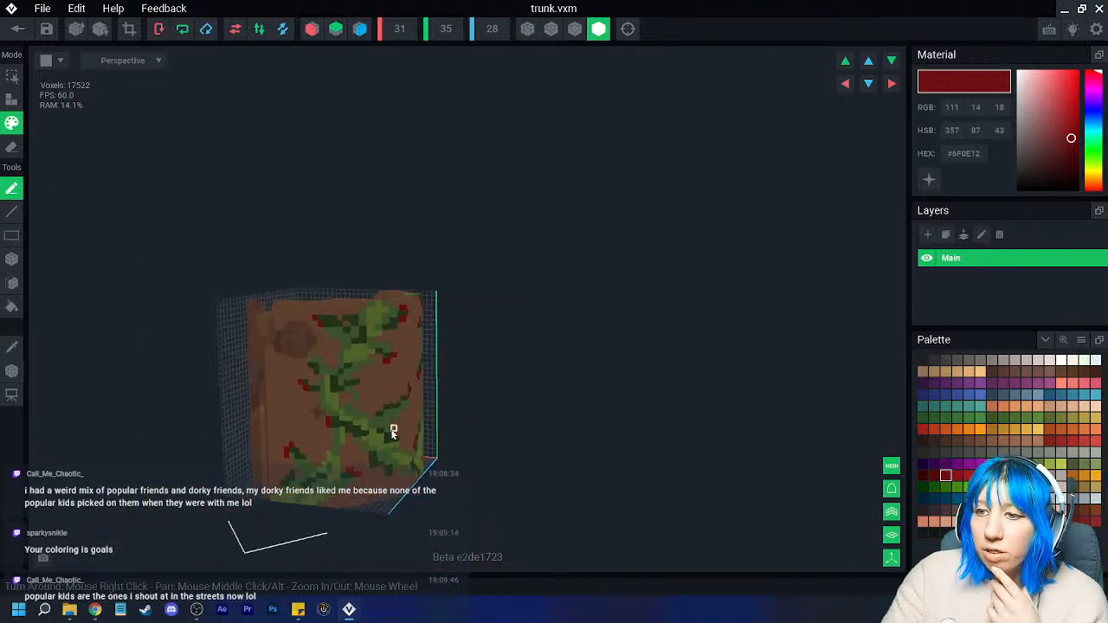
pyautogui.scroll(3, 334, 358)
pyautogui.click(340, 373)
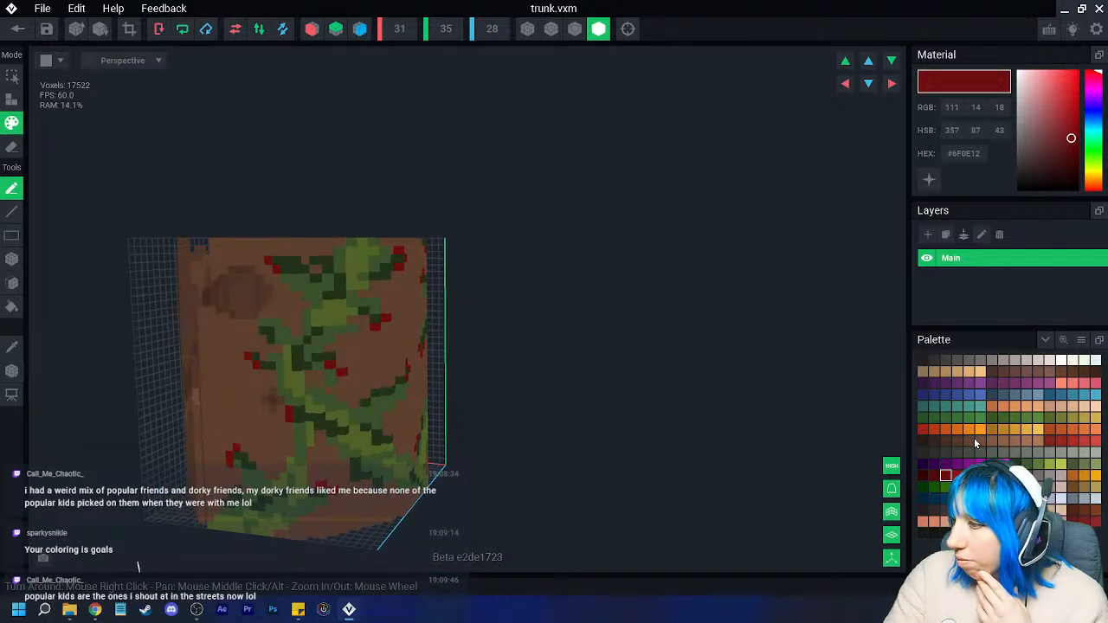
# - Paint single pale #D4C8C3 voxels beside the red tips of two of the main vine's middle offshoots
pyautogui.click(1038, 361)
pyautogui.scroll(4, 361, 408)
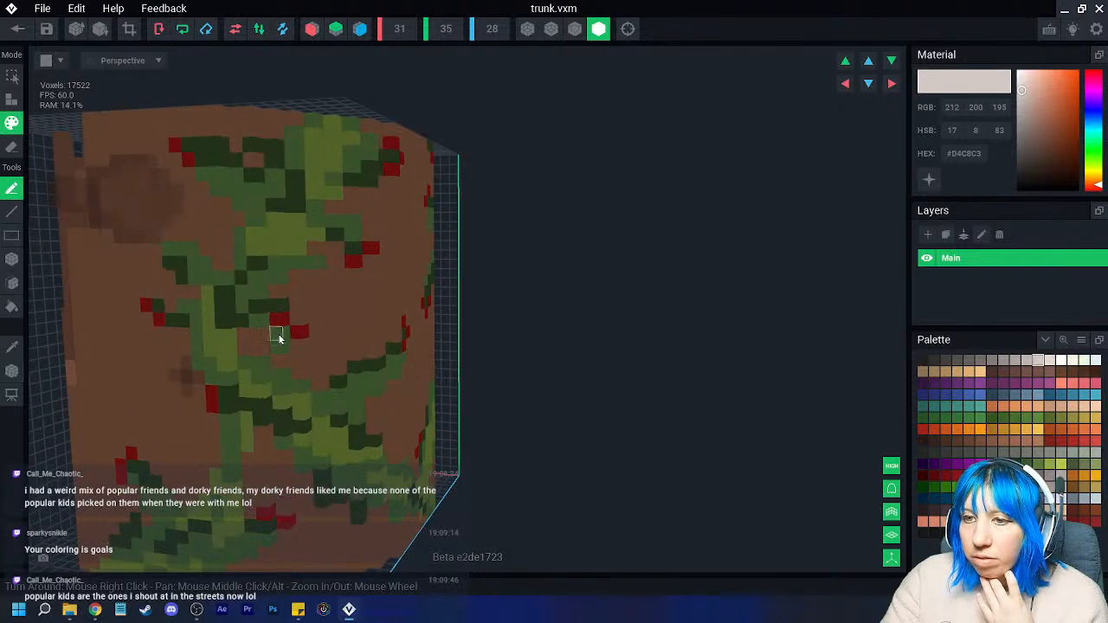
pyautogui.click(289, 345)
pyautogui.moveTo(294, 345); pyautogui.dragTo(379, 289, button='right')
pyautogui.click(381, 264)
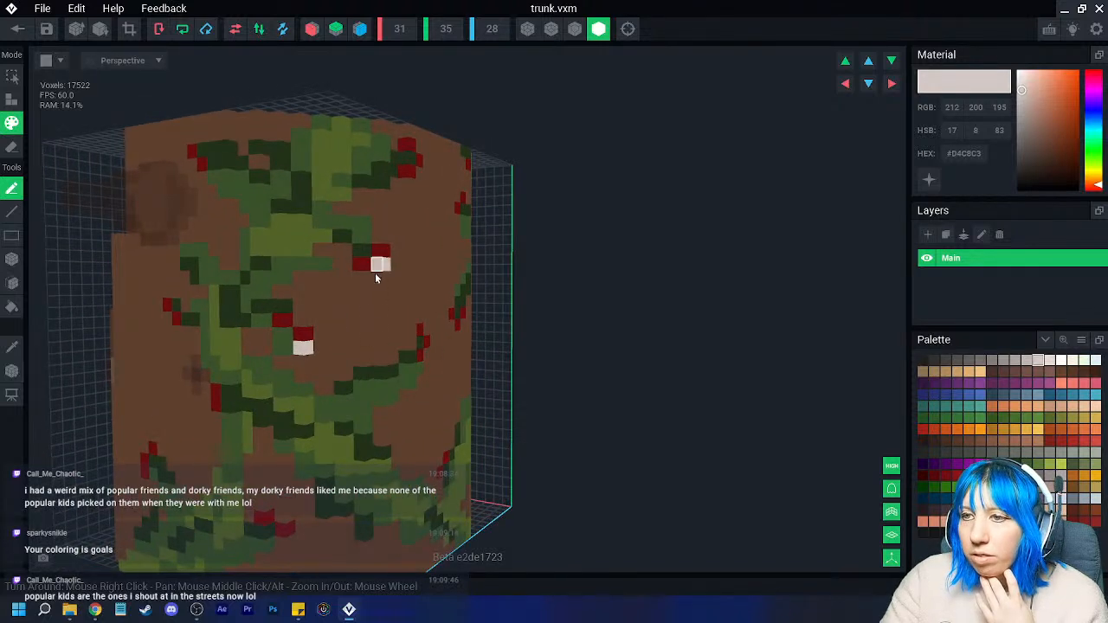
pyautogui.moveTo(420, 174); pyautogui.dragTo(295, 205, button='right')
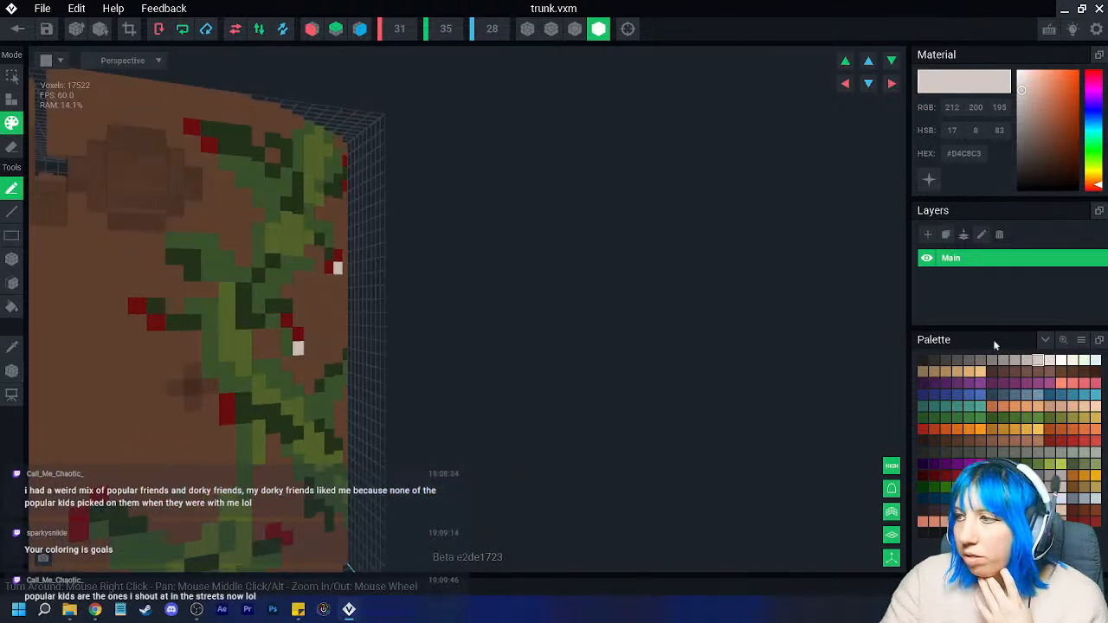
# - Use the greyer #BEB4AF to paint single pale voxels beside the red accents along the main vine, from rim to base
pyautogui.click(1027, 360)
pyautogui.moveTo(309, 345); pyautogui.dragTo(362, 267, button='right')
pyautogui.click(395, 176)
pyautogui.moveTo(226, 228); pyautogui.dragTo(251, 243, button='right')
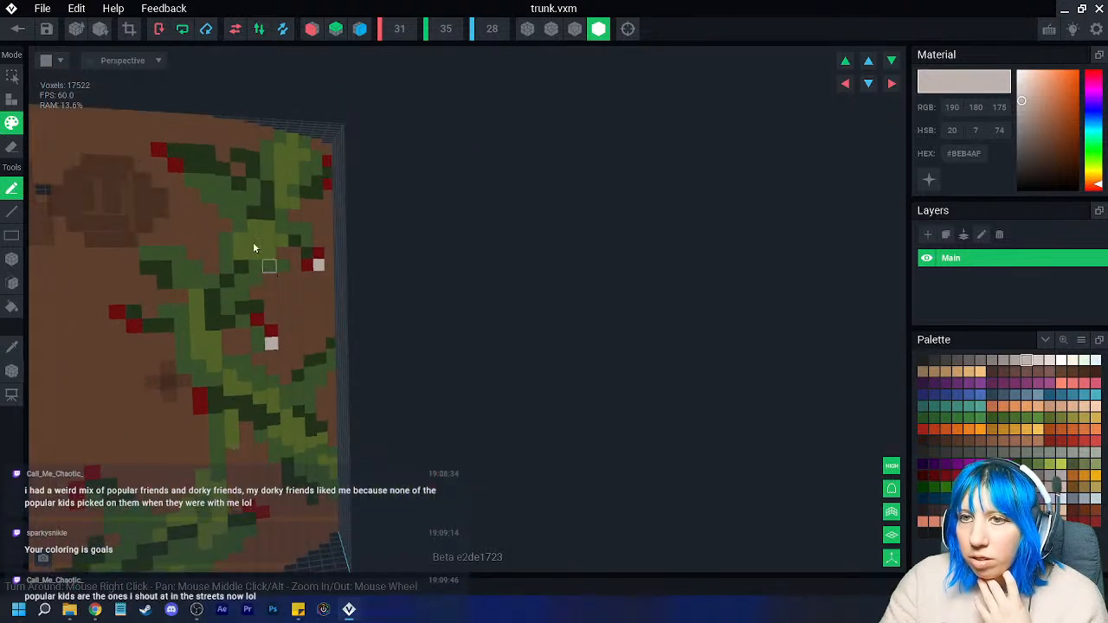
pyautogui.click(193, 195)
pyautogui.click(166, 339)
pyautogui.click(200, 421)
pyautogui.moveTo(229, 507); pyautogui.dragTo(210, 379, button='right')
pyautogui.click(242, 388)
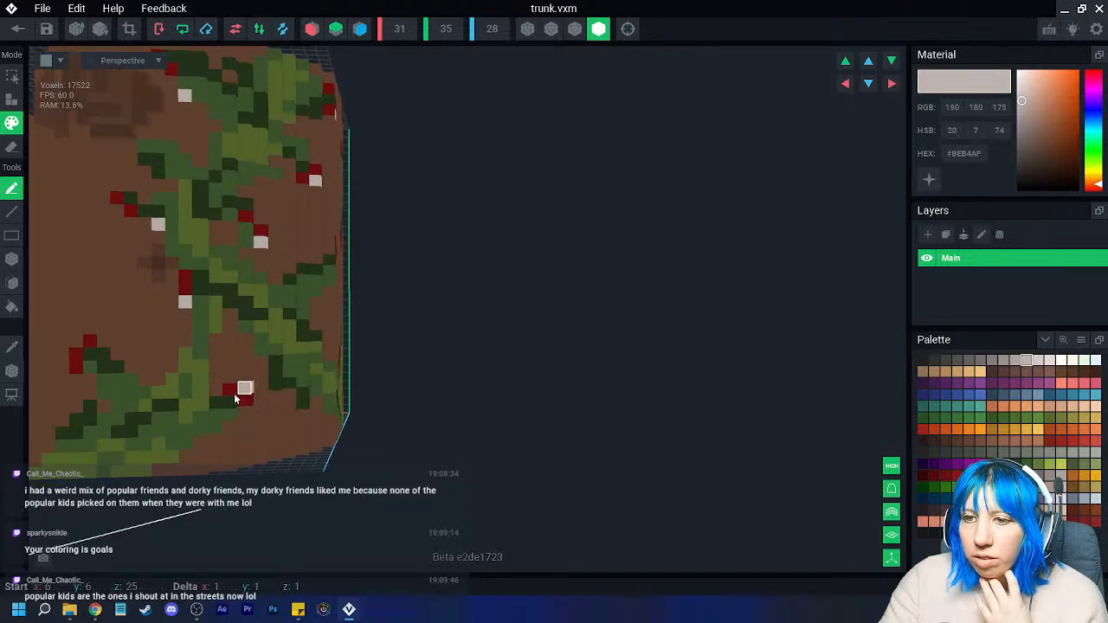
pyautogui.click(90, 380)
# - Continue the #BEB4AF voxels beside the red offshoot tips on the adjoining side and around the corner
pyautogui.moveTo(213, 435); pyautogui.dragTo(302, 396, button='right')
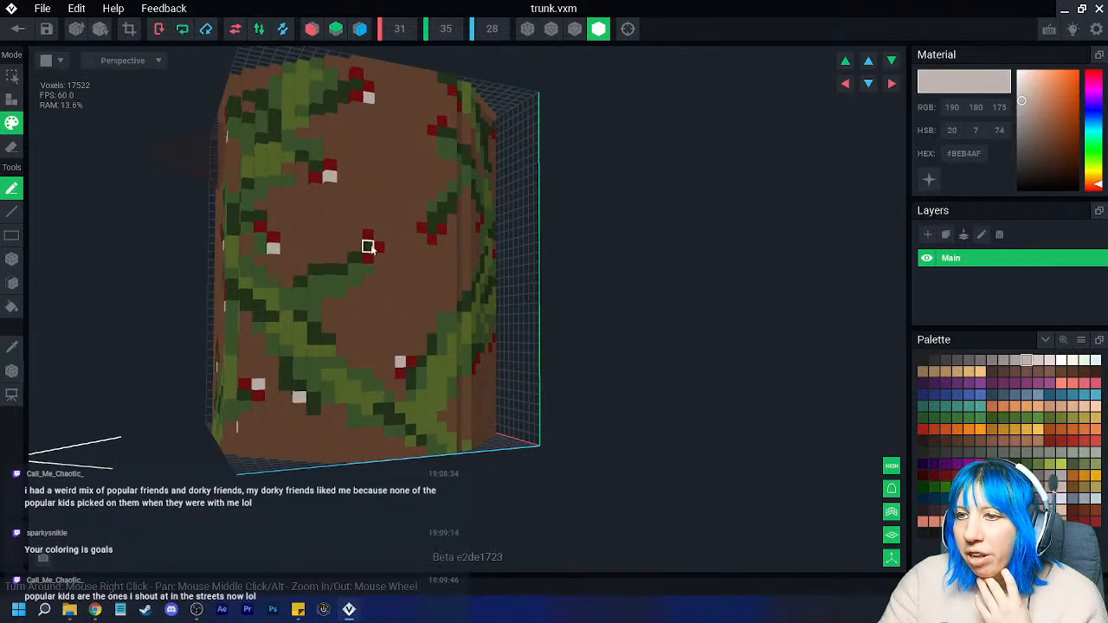
pyautogui.moveTo(421, 240); pyautogui.dragTo(523, 266, button='right')
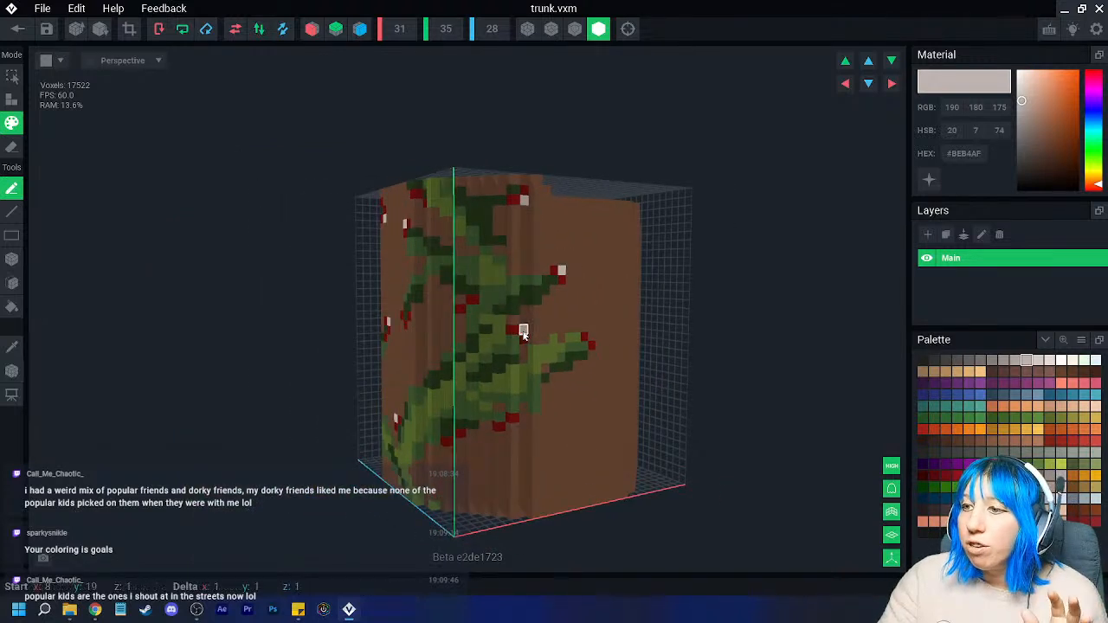
pyautogui.moveTo(524, 379); pyautogui.dragTo(464, 322, button='right')
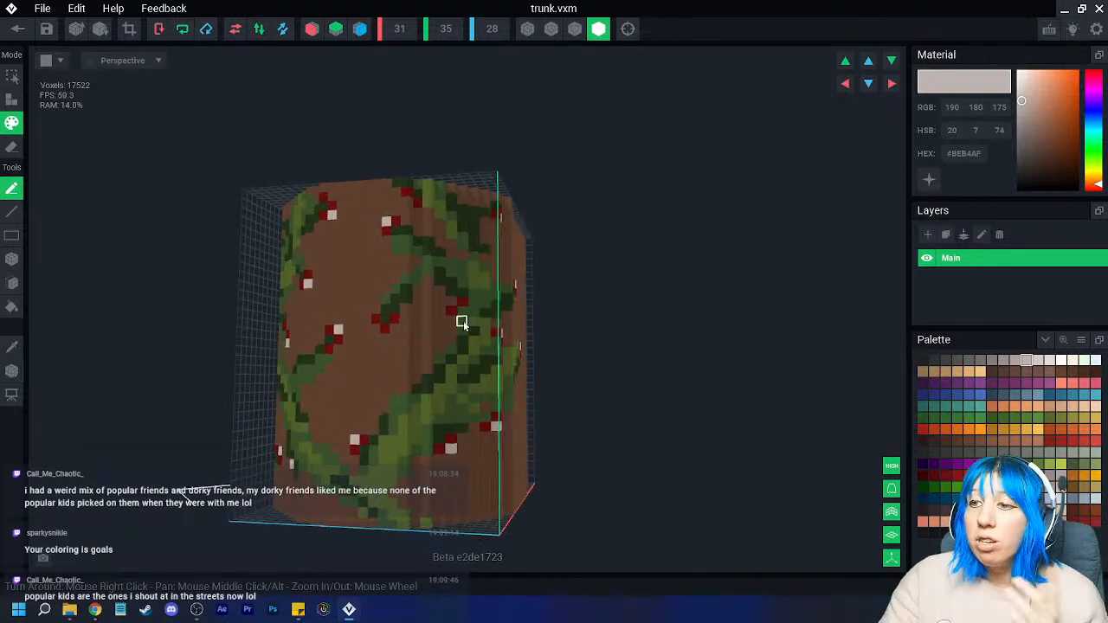
# - Add more #BEB4AF voxels along the branching strand's edges, below the rim and beside its remaining red tips
pyautogui.moveTo(426, 370); pyautogui.dragTo(396, 396, button='right')
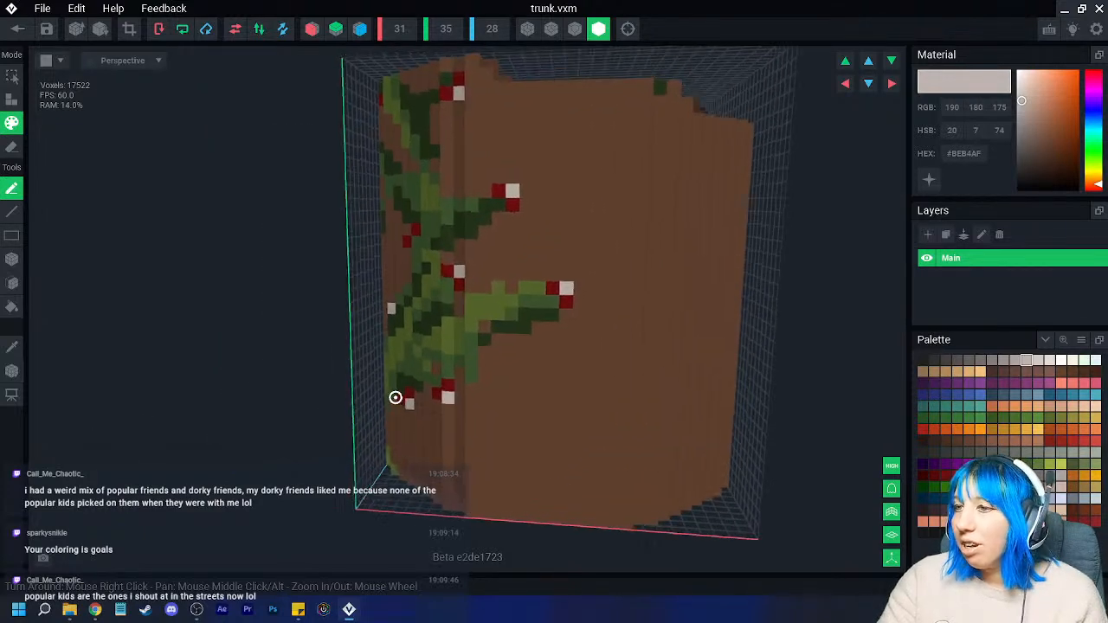
pyautogui.moveTo(523, 345); pyautogui.dragTo(386, 262, button='right')
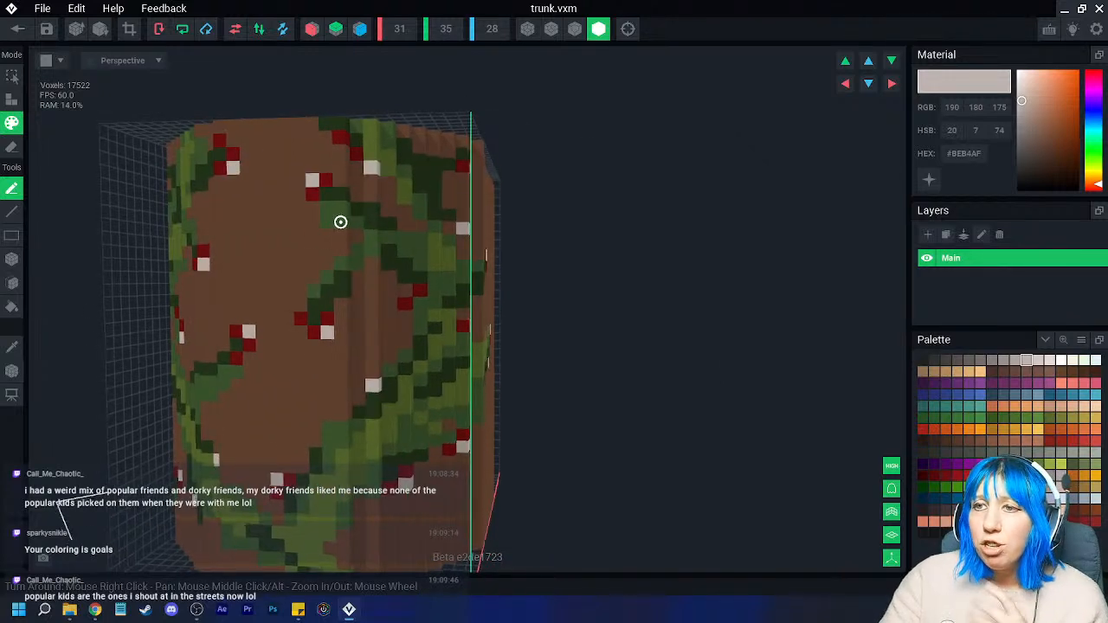
pyautogui.moveTo(341, 220); pyautogui.dragTo(341, 220, button='right')
pyautogui.scroll(-5, 361, 349)
pyautogui.moveTo(355, 359); pyautogui.dragTo(297, 366, button='right')
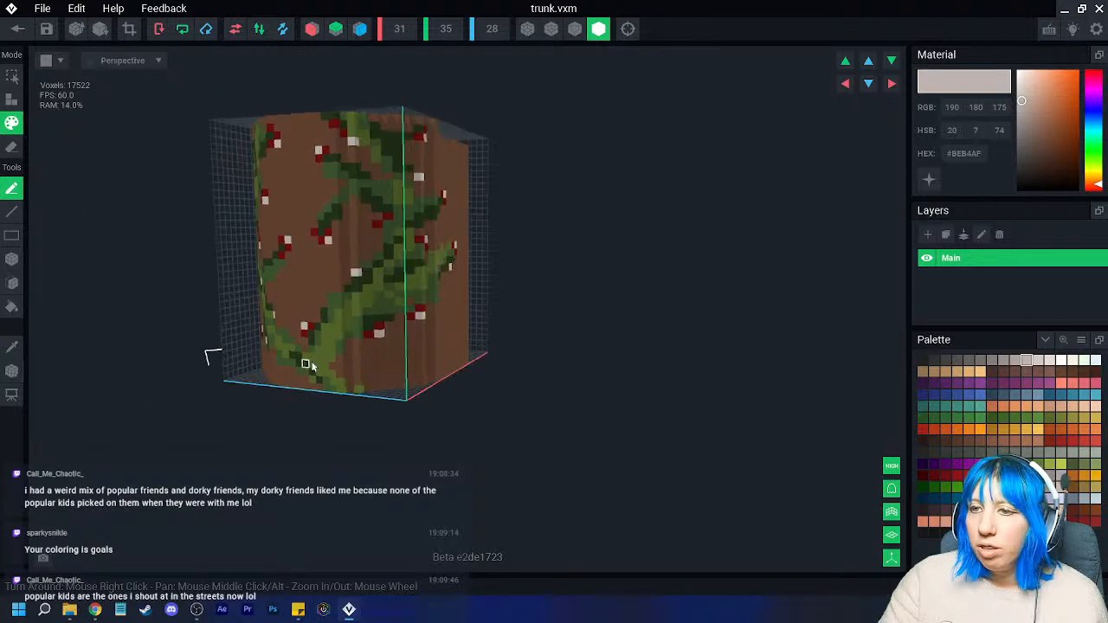
pyautogui.scroll(3, 346, 342)
pyautogui.moveTo(370, 338); pyautogui.dragTo(421, 316, button='right')
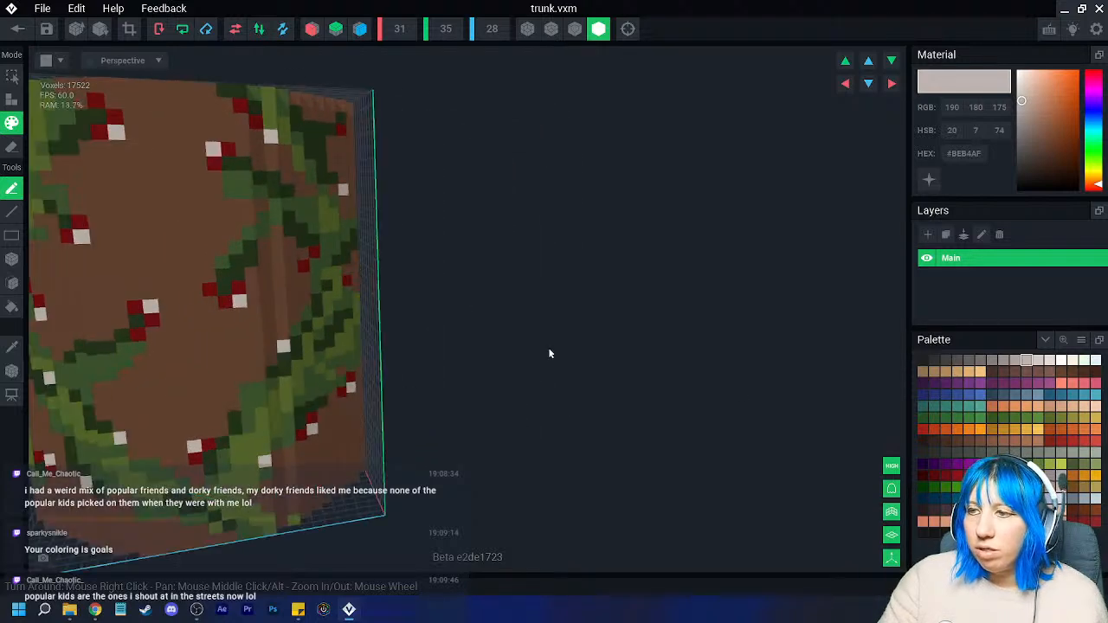
# - Paint single #82221B red voxels on the branching strand and the middle of the main vine
pyautogui.click(1049, 441)
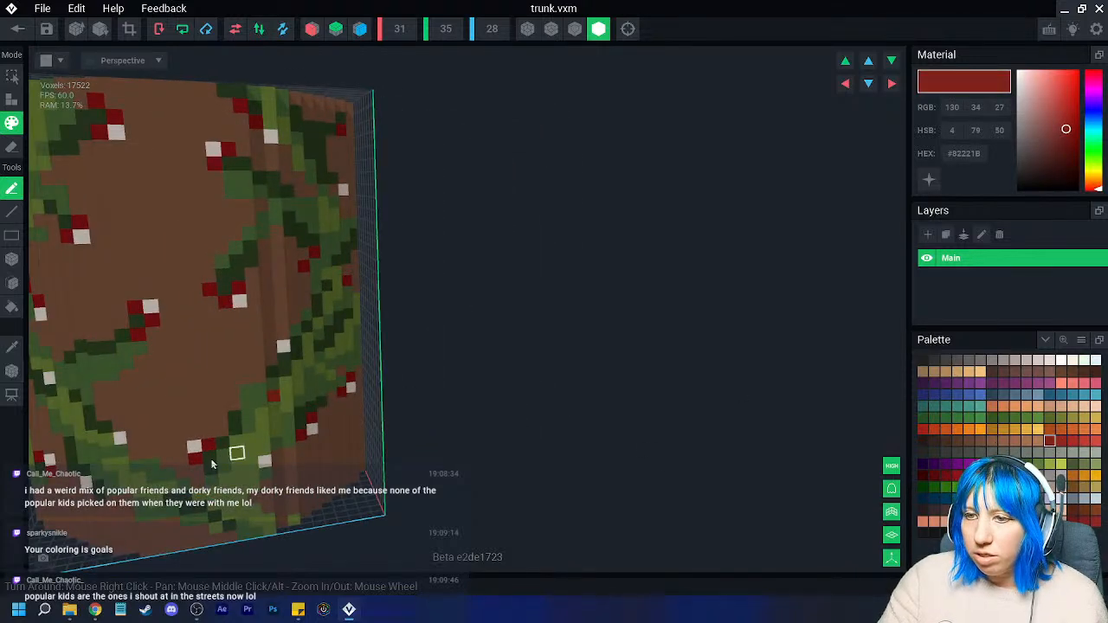
pyautogui.moveTo(241, 440); pyautogui.dragTo(352, 416, button='right')
pyautogui.moveTo(290, 355); pyautogui.dragTo(376, 361, button='right')
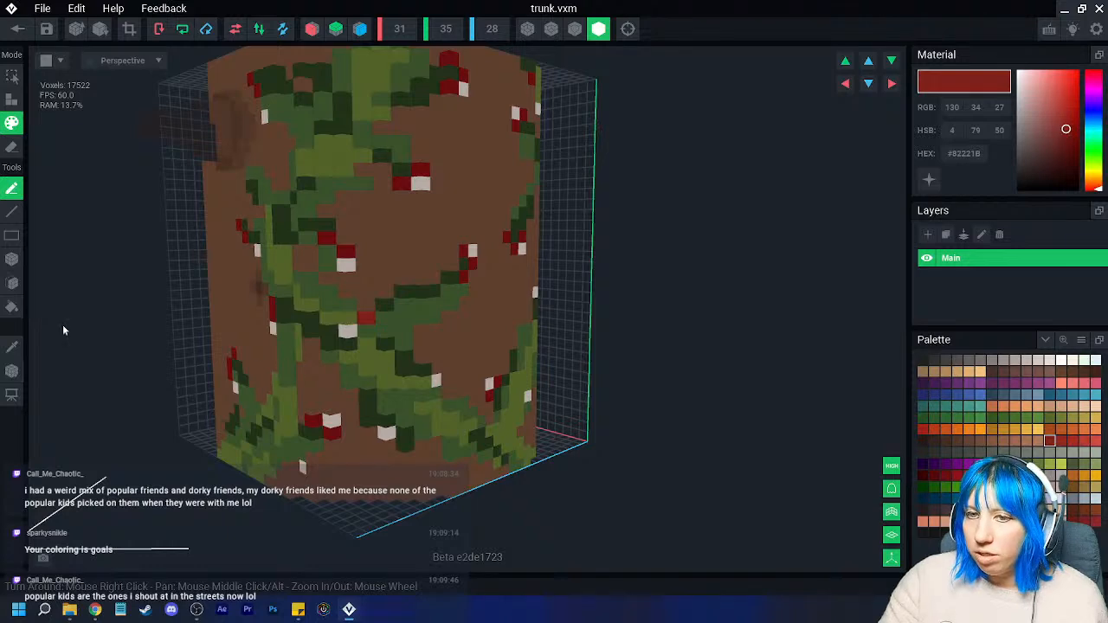
# - Sample dark red #6F0E12 from an existing accent and dot it over the main vine and branching strand
pyautogui.click(11, 347)
pyautogui.click(321, 239)
pyautogui.moveTo(470, 352); pyautogui.dragTo(556, 376, button='right')
pyautogui.scroll(-3, 536, 411)
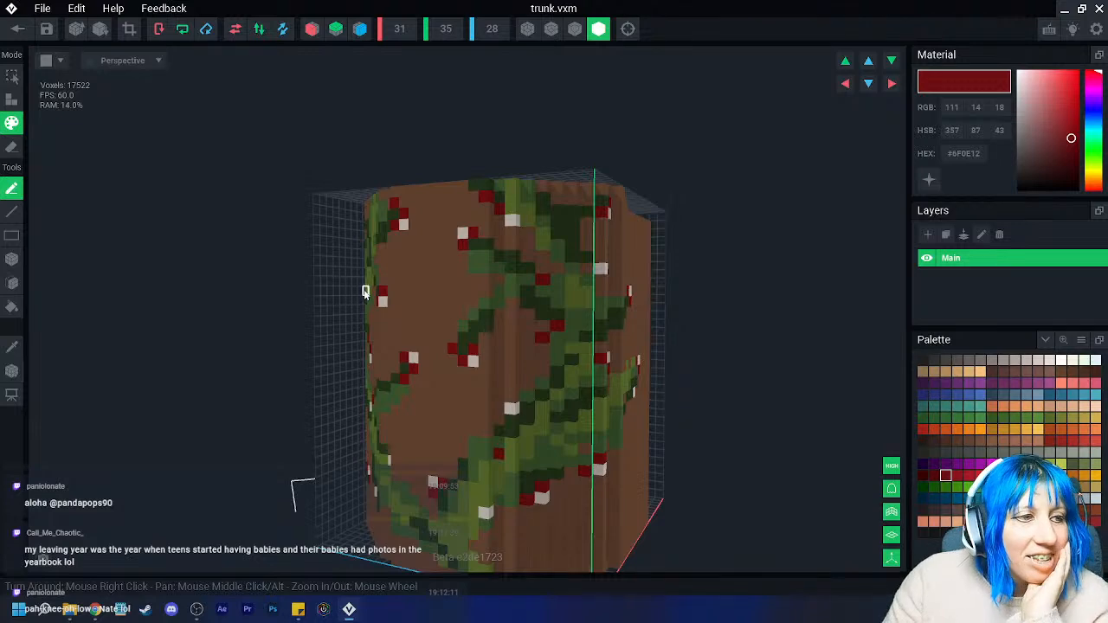
pyautogui.moveTo(384, 298); pyautogui.dragTo(526, 366, button='right')
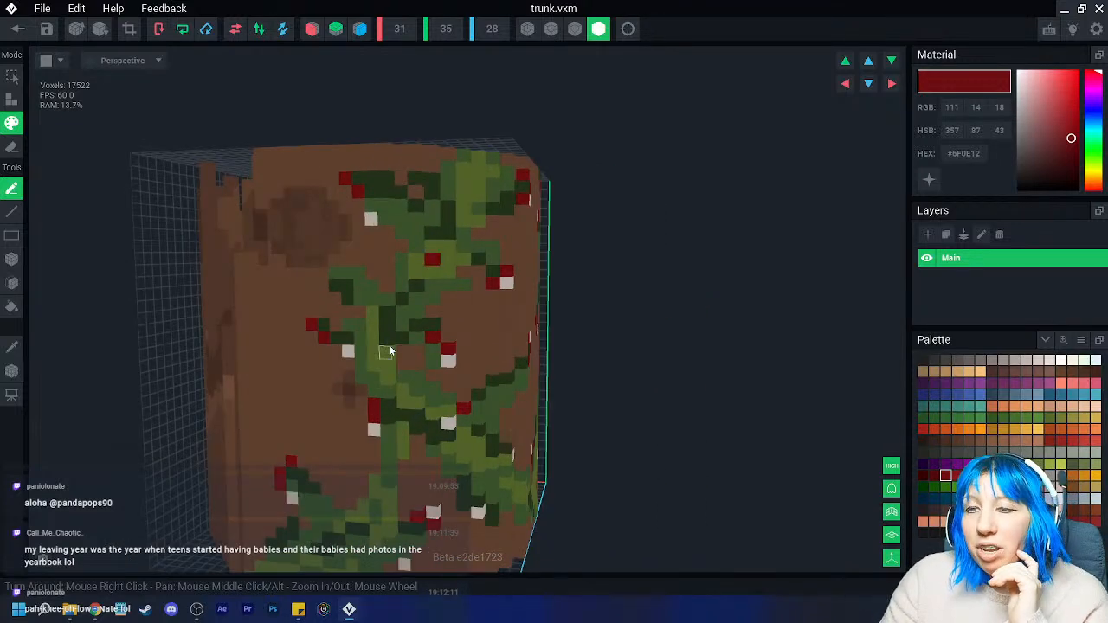
pyautogui.scroll(-3, 435, 336)
pyautogui.moveTo(488, 419); pyautogui.dragTo(413, 418, button='right')
pyautogui.scroll(3, 465, 422)
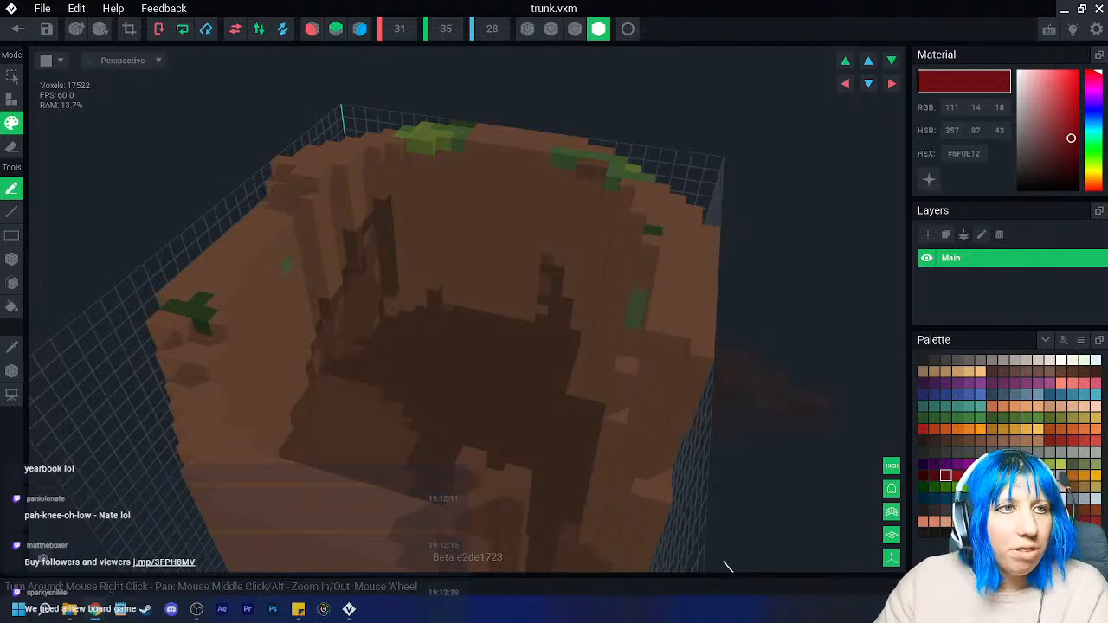
# - Switch to the web browser's Google results for the Wingspan board game
pyautogui.hotkey('alt', 'Tab')
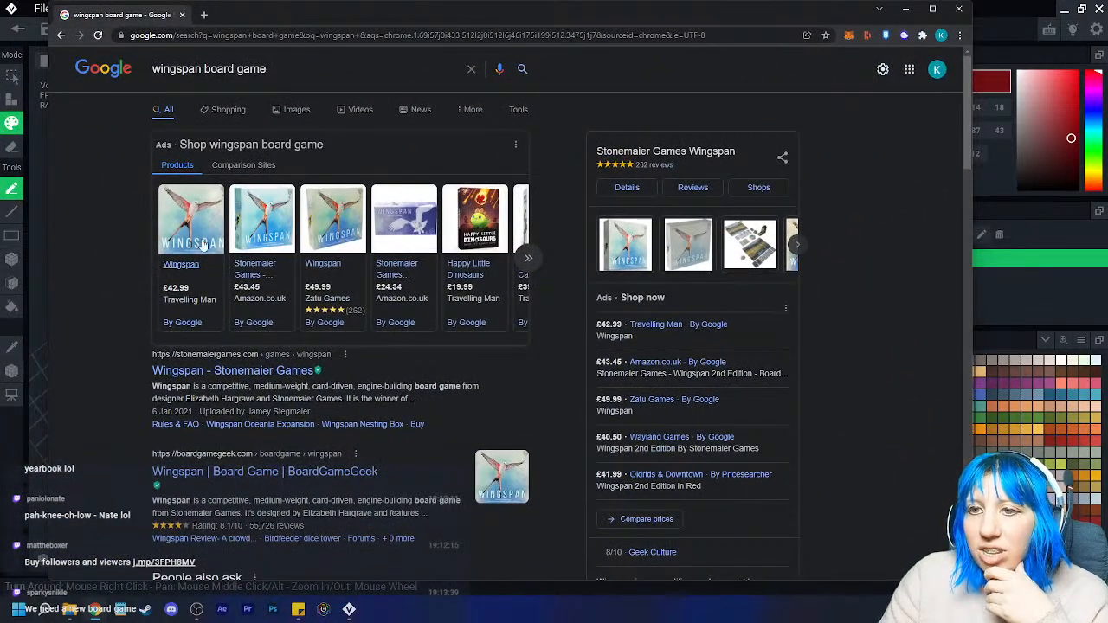
# - View the image results for the Wingspan board game and return to the voxel trunk
pyautogui.click(290, 110)
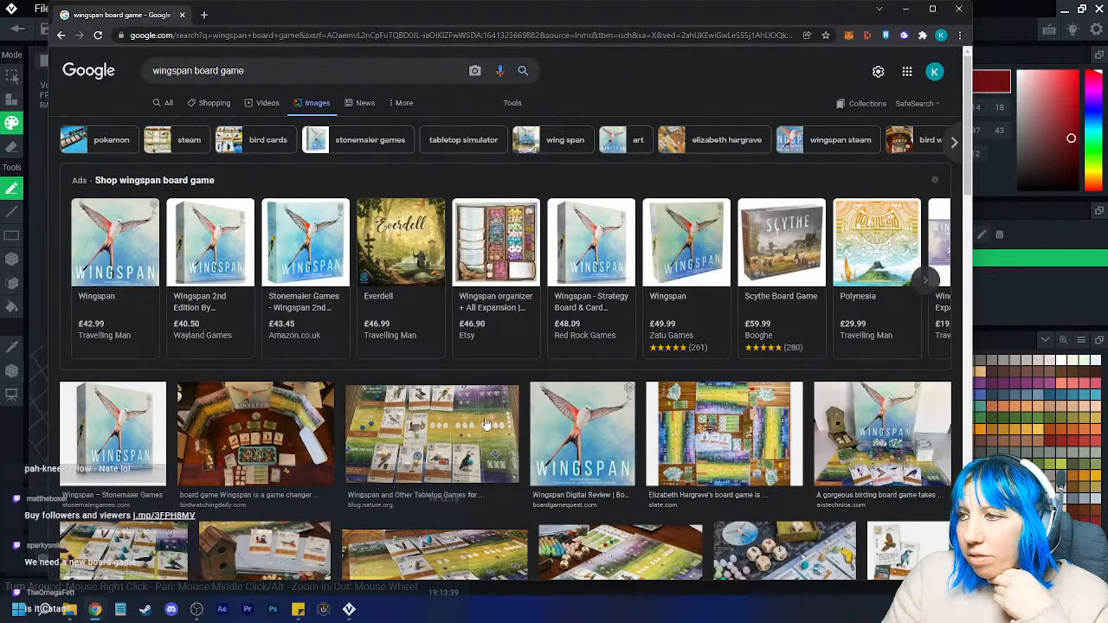
pyautogui.click(959, 8)
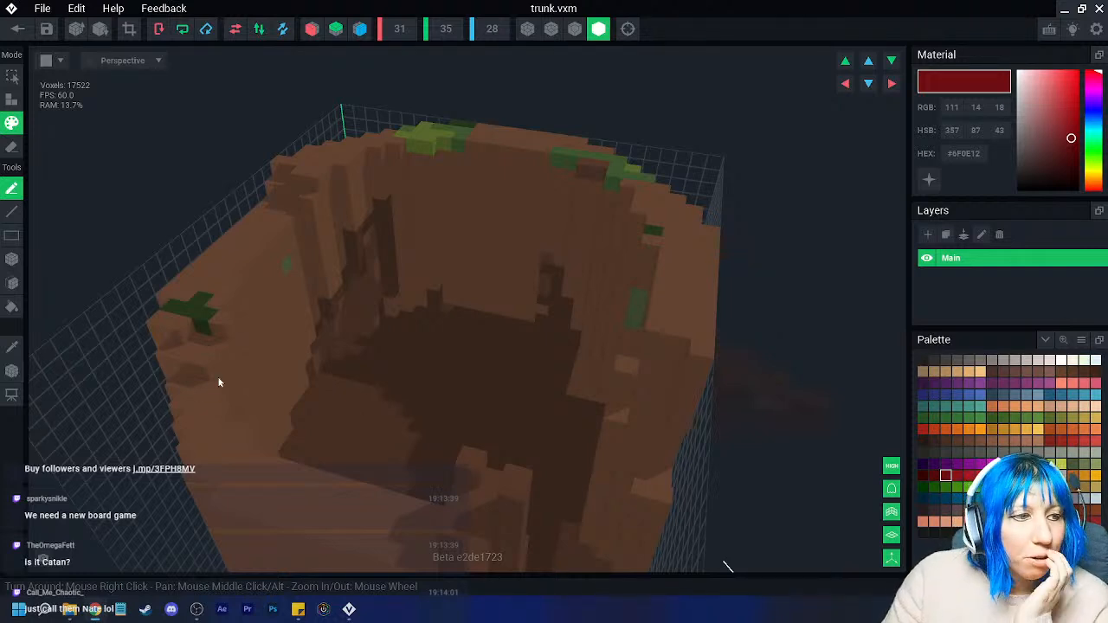
# - Sample dark green #24351B from the leaf patch on the broken rim and spread it across the rim onto the inner wall
pyautogui.moveTo(341, 326); pyautogui.dragTo(378, 302, button='right')
pyautogui.scroll(2, 378, 302)
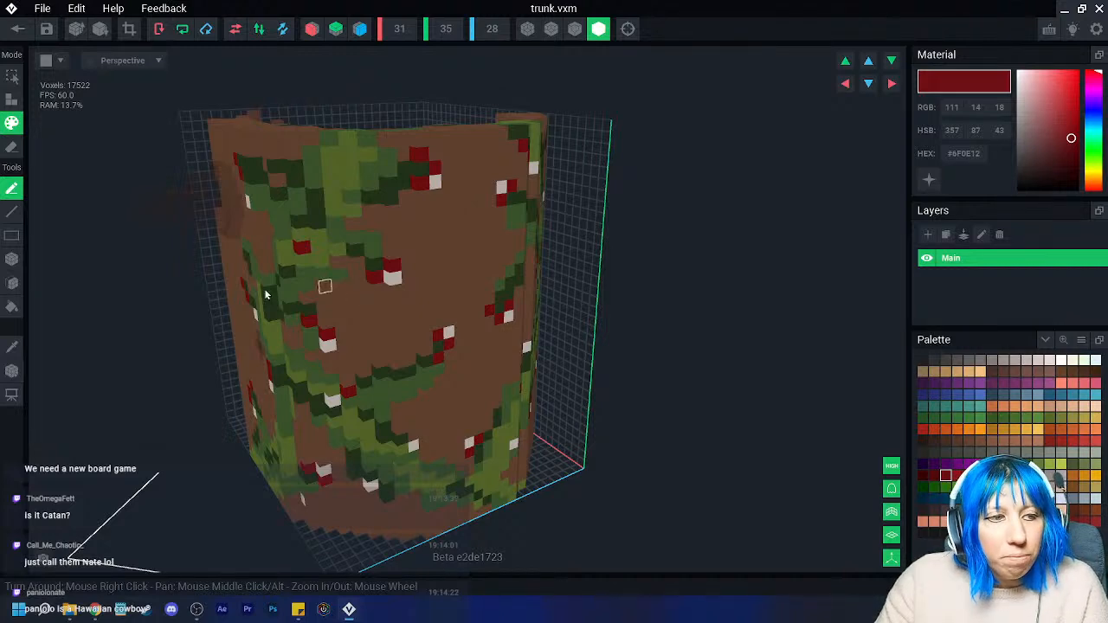
pyautogui.moveTo(478, 302); pyautogui.dragTo(297, 354, button='right')
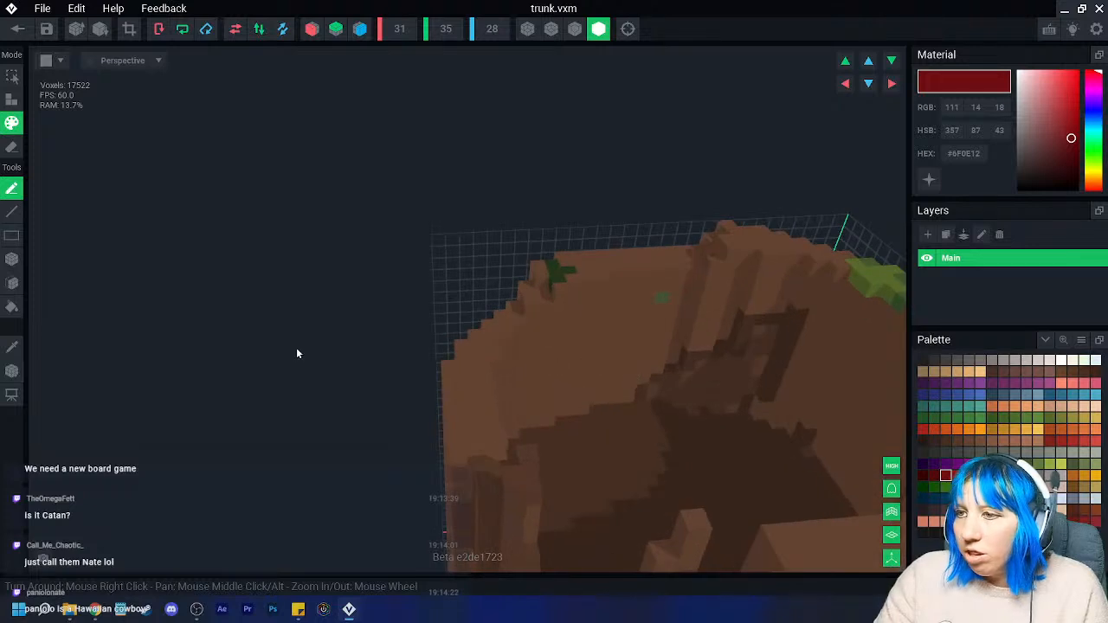
pyautogui.keyDown('alt'); pyautogui.click(549, 265); pyautogui.keyUp('alt')
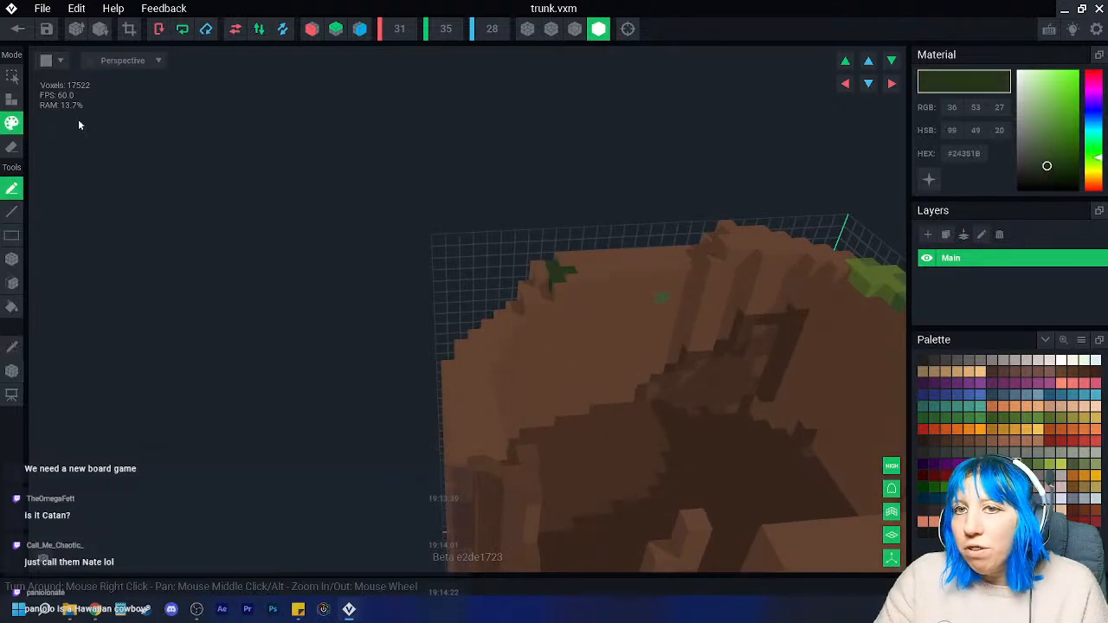
pyautogui.moveTo(129, 250); pyautogui.dragTo(577, 279, button='right')
pyautogui.moveTo(576, 279)
pyautogui.mouseDown()
pyautogui.moveTo(573, 312)
pyautogui.moveTo(563, 292)
pyautogui.moveTo(654, 340)
pyautogui.mouseUp()
pyautogui.moveTo(654, 341); pyautogui.dragTo(765, 337, button='right')
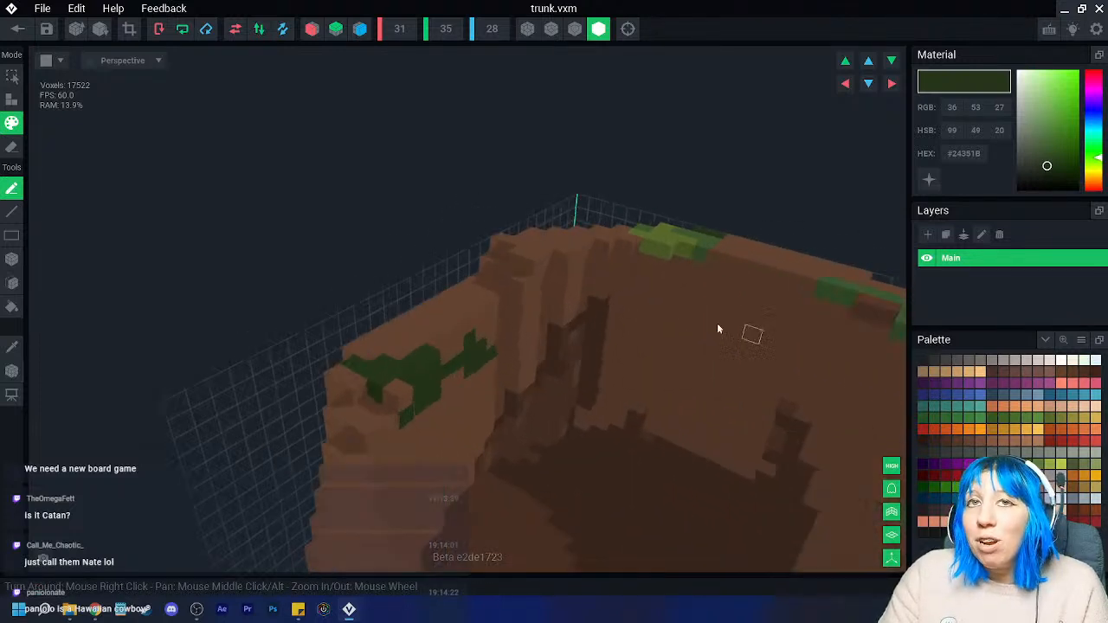
# - Paint #24351B strands trailing down the inner wall from the light green rim patch and the neighbouring rim vine
pyautogui.moveTo(594, 302); pyautogui.dragTo(757, 265, button='right')
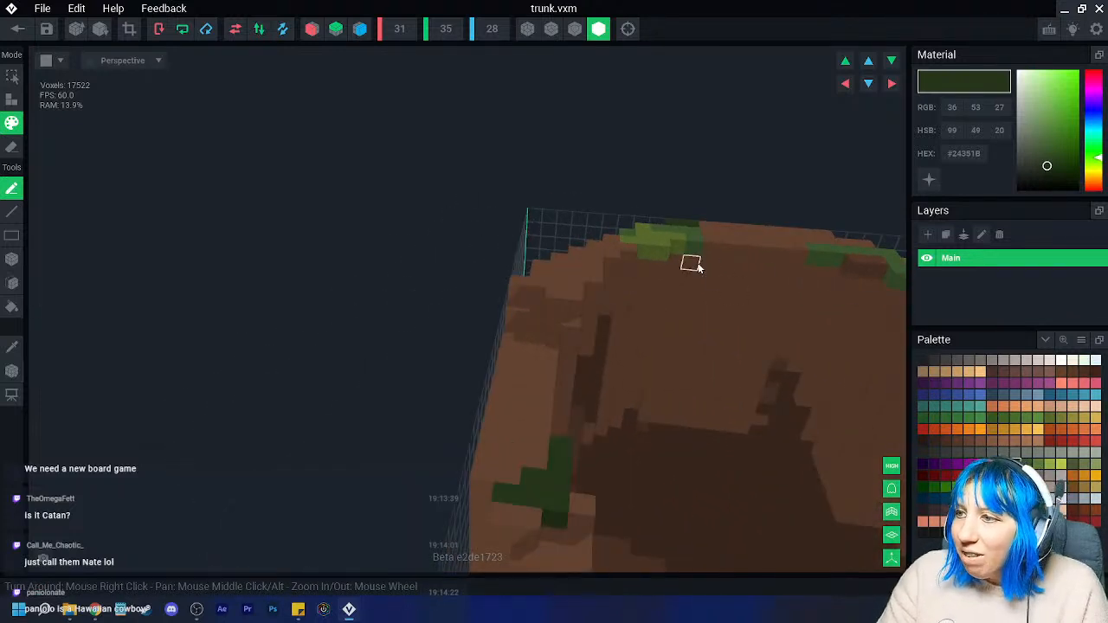
pyautogui.moveTo(690, 260); pyautogui.dragTo(662, 293)
pyautogui.moveTo(779, 286)
pyautogui.mouseDown()
pyautogui.moveTo(816, 274)
pyautogui.moveTo(853, 316)
pyautogui.moveTo(850, 341)
pyautogui.mouseUp()
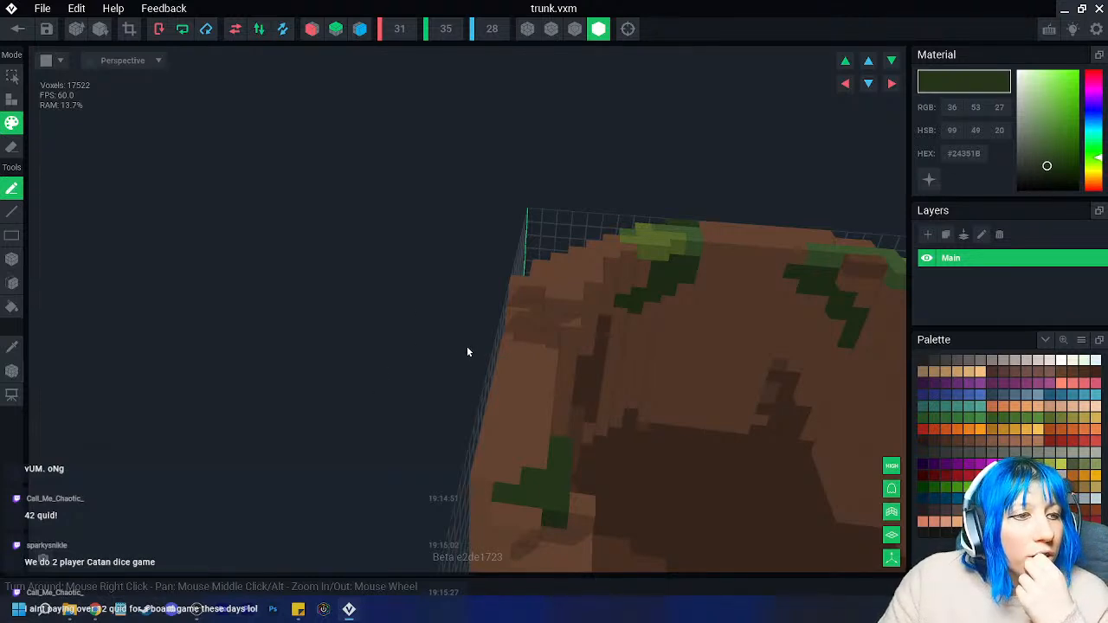
pyautogui.moveTo(587, 428); pyautogui.dragTo(563, 404, button='right')
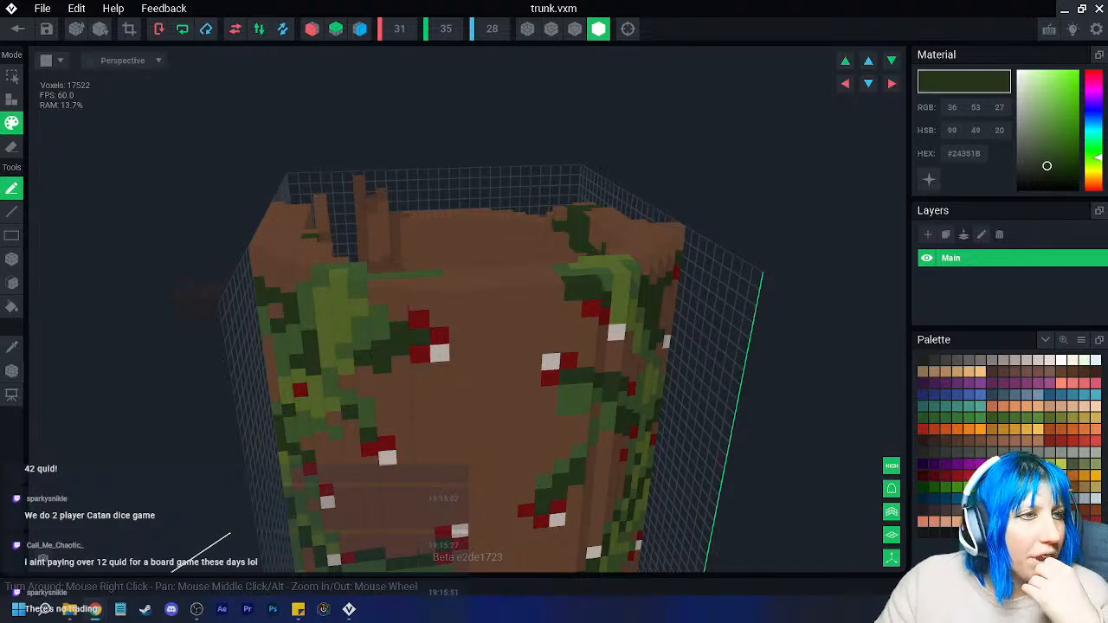
# - Switch to the browser, view image results for 50th anniversary cluedo, preview the Clue deluxe edition picture, and return to the voxel model
pyautogui.hotkey('alt', 'Tab')
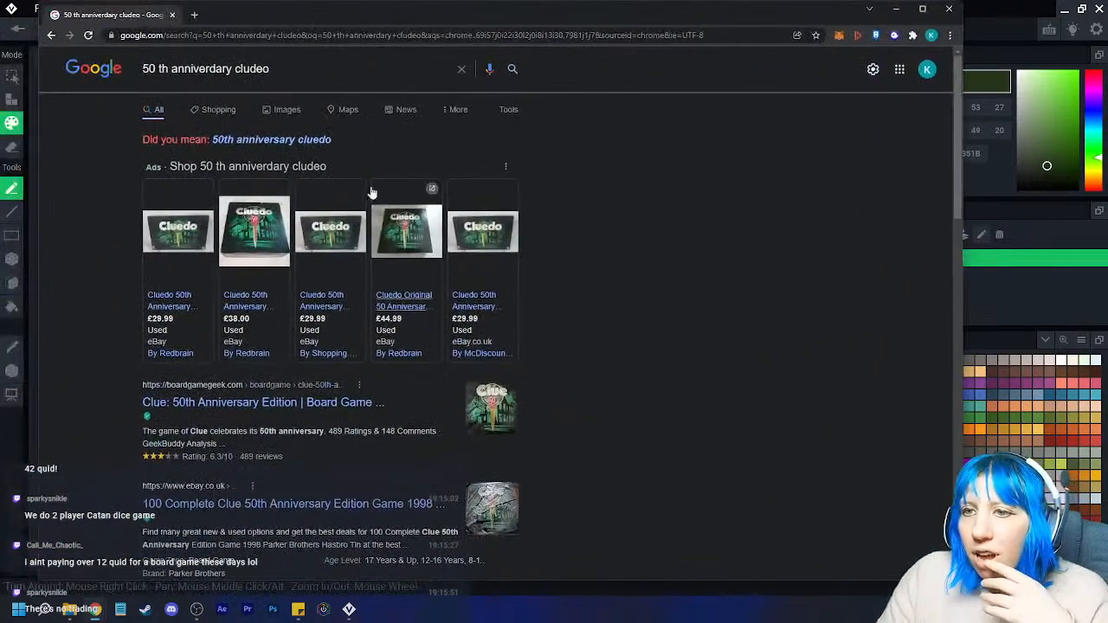
pyautogui.click(263, 241)
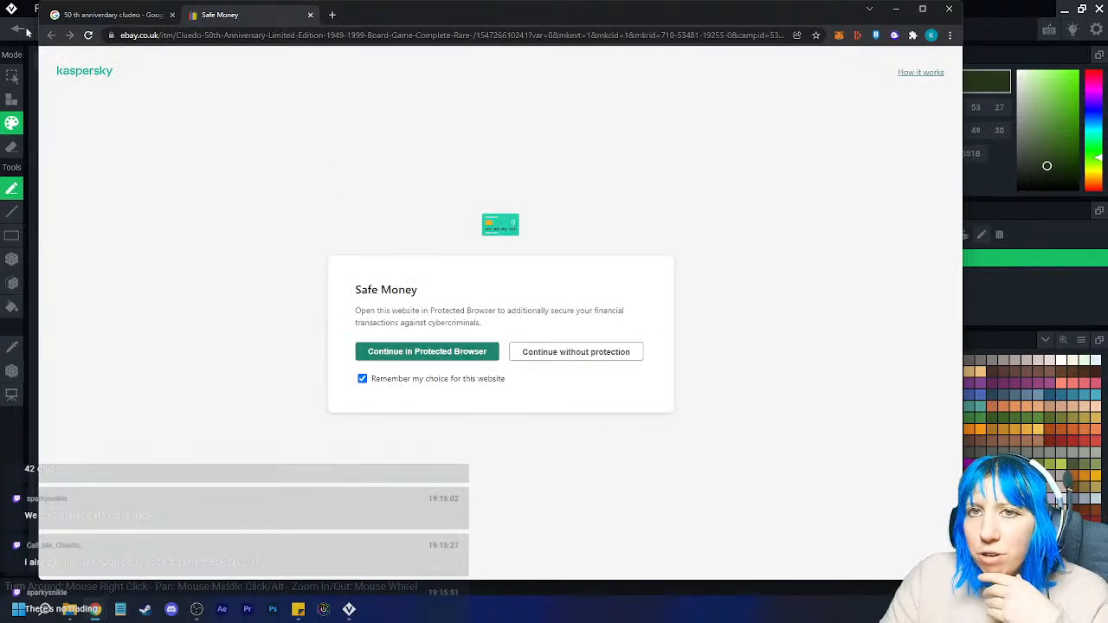
pyautogui.click(310, 15)
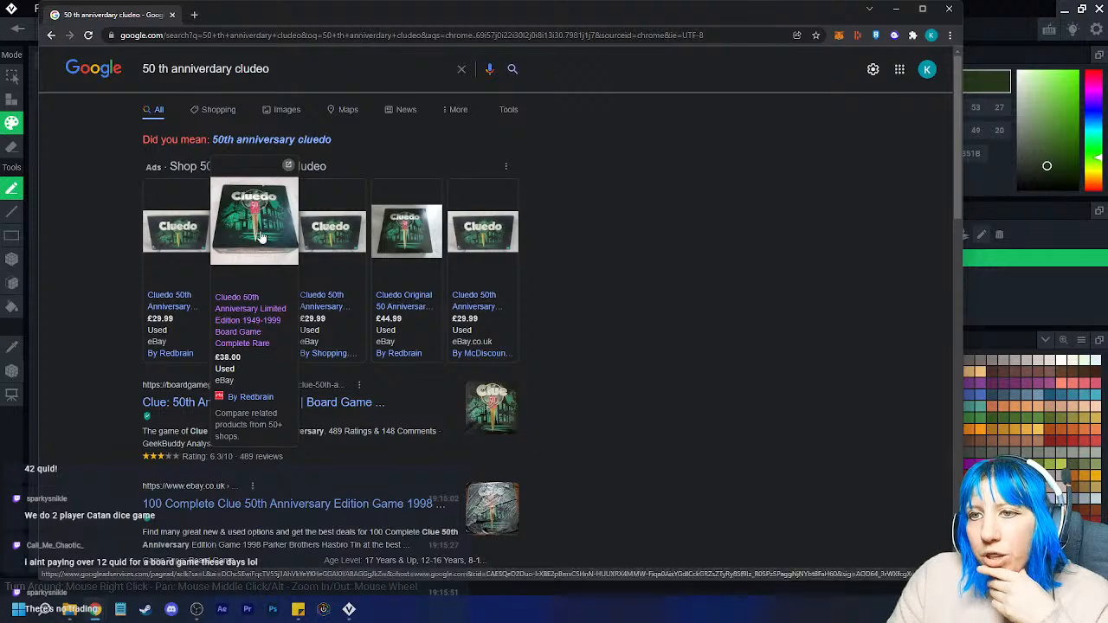
pyautogui.click(267, 142)
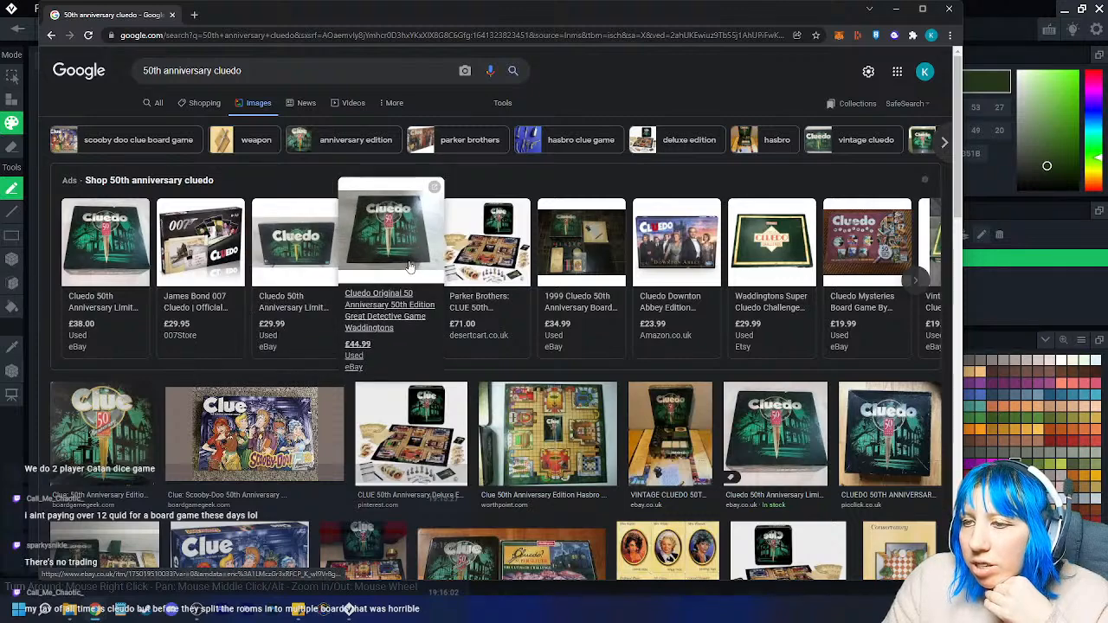
pyautogui.click(426, 446)
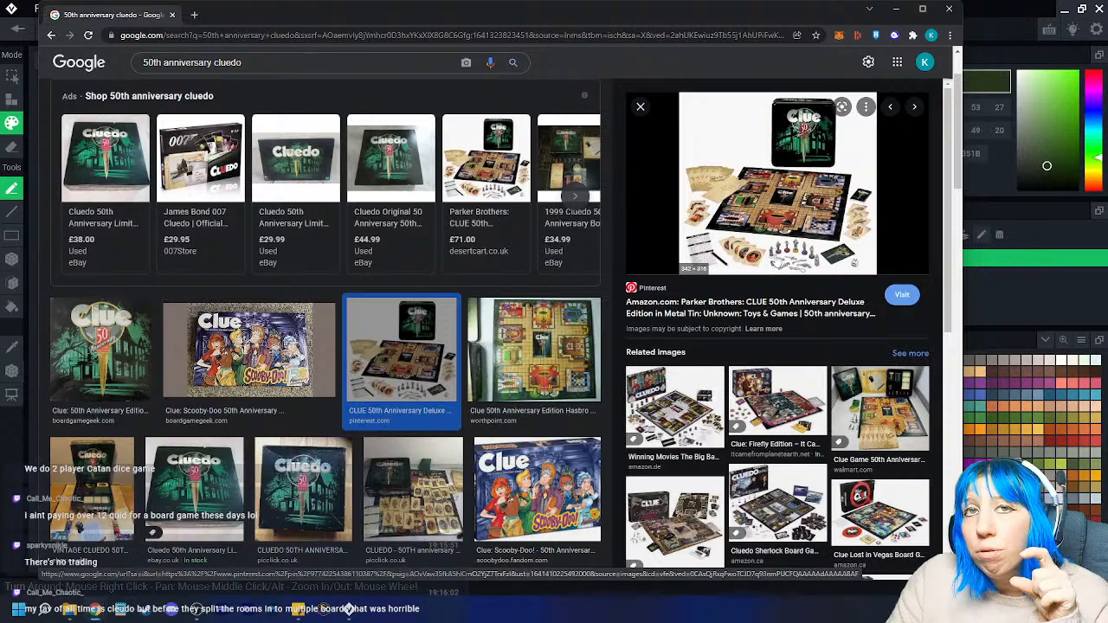
pyautogui.click(949, 9)
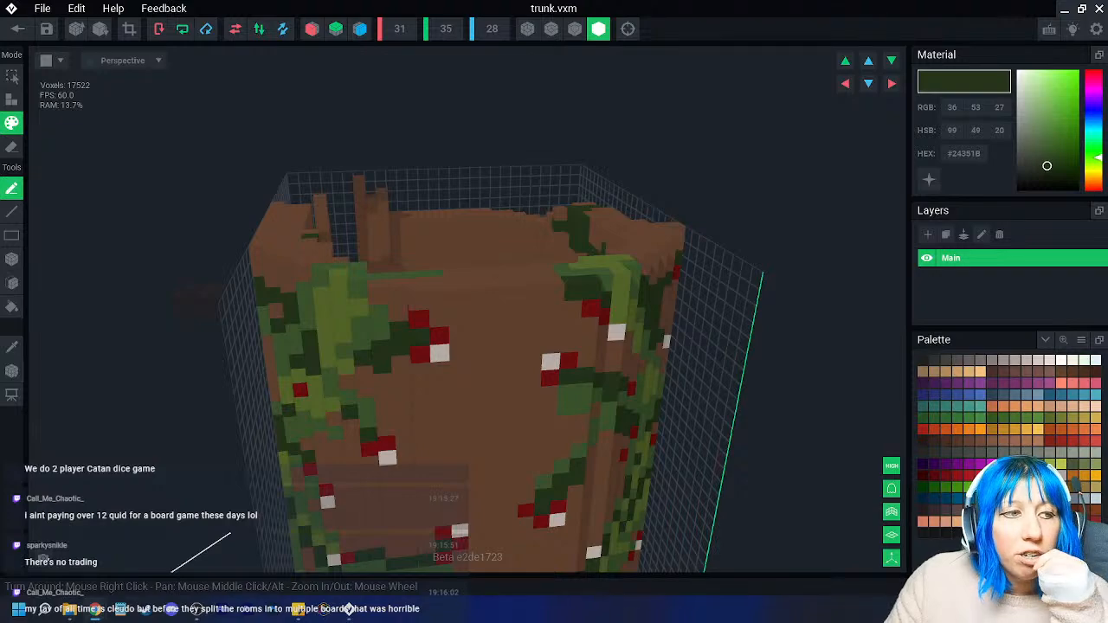
# - Sample the trunk brown, choose the darker brown #54382A, and paint shadow voxels beside the main vine and its middle strands
pyautogui.moveTo(477, 333); pyautogui.dragTo(295, 459, button='right')
pyautogui.click(13, 347)
pyautogui.click(329, 312)
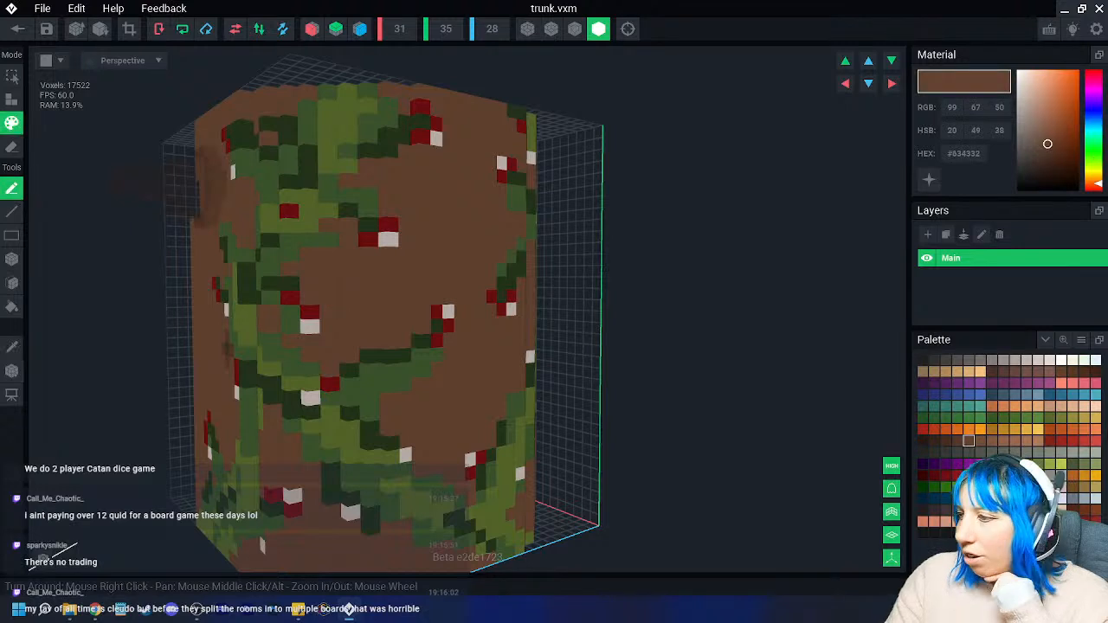
pyautogui.click(957, 440)
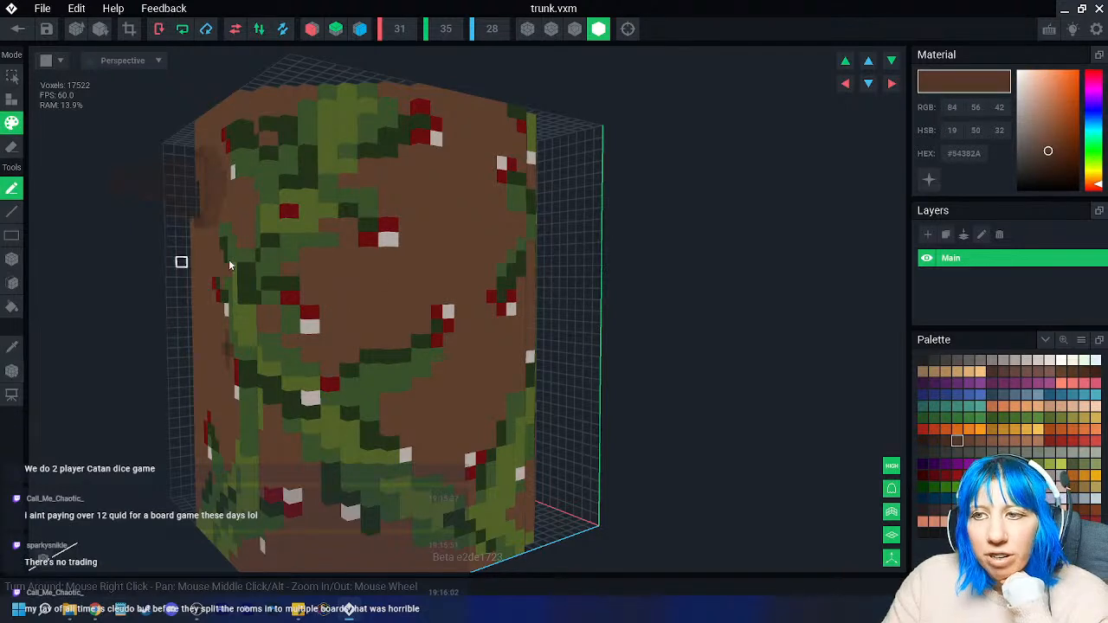
pyautogui.moveTo(332, 226); pyautogui.dragTo(349, 225)
pyautogui.click(331, 252)
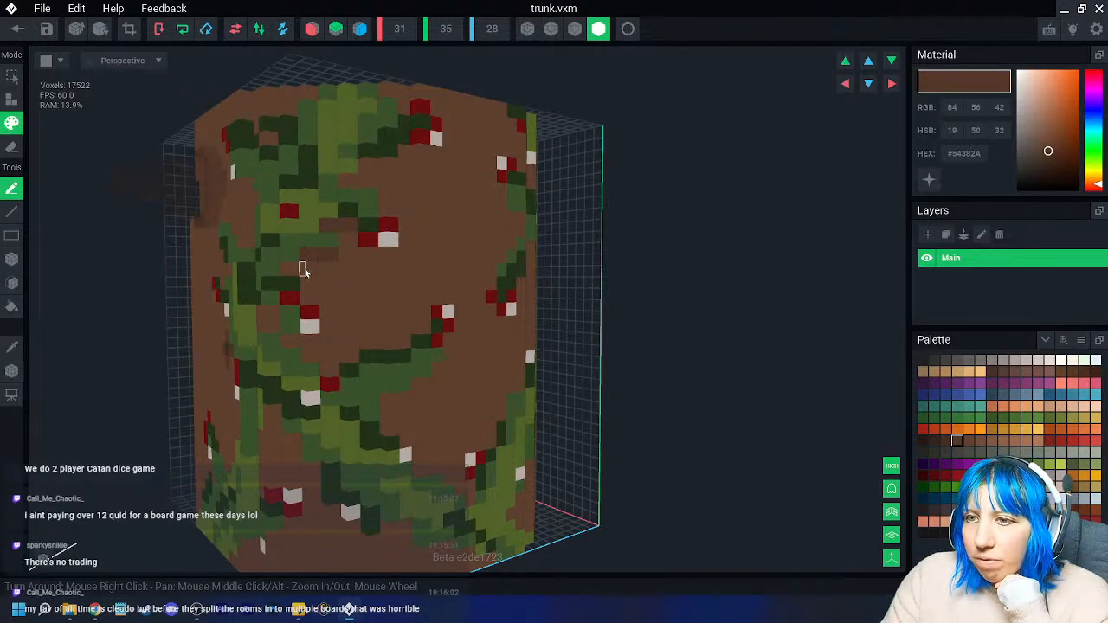
pyautogui.moveTo(311, 299); pyautogui.dragTo(344, 317, button='right')
pyautogui.moveTo(268, 314)
pyautogui.mouseDown()
pyautogui.moveTo(254, 325)
pyautogui.moveTo(268, 326)
pyautogui.moveTo(248, 312)
pyautogui.moveTo(309, 359)
pyautogui.moveTo(341, 361)
pyautogui.moveTo(372, 342)
pyautogui.moveTo(317, 339)
pyautogui.moveTo(364, 342)
pyautogui.mouseUp()
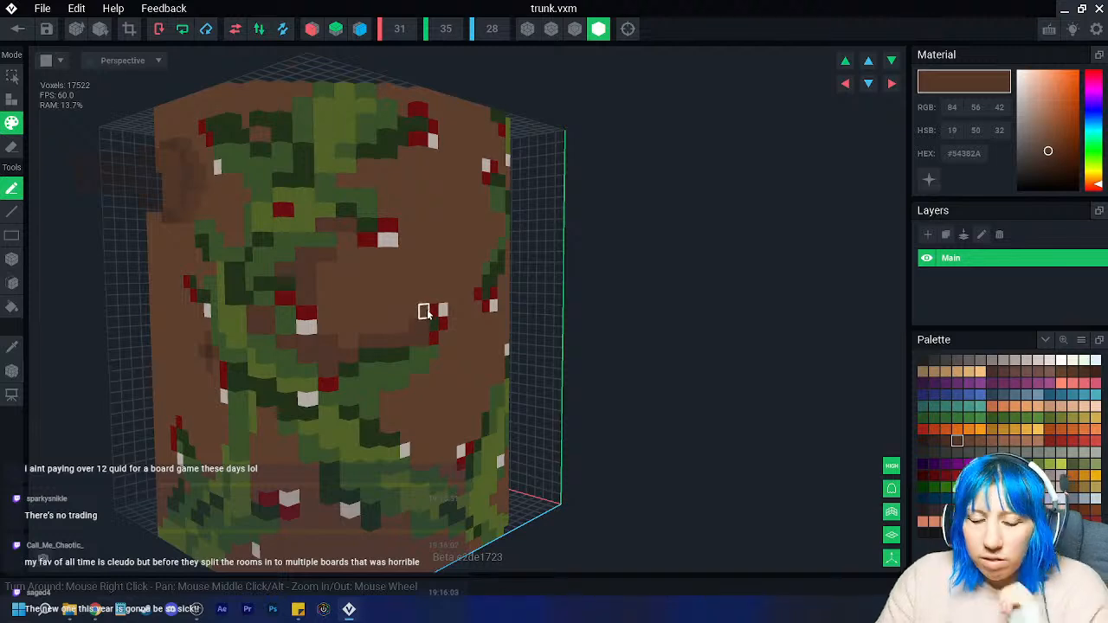
# - Extend the #54382A shading along the middle strand's tip and beneath the main vine's upper strands and their red and white accents
pyautogui.scroll(2, 430, 313)
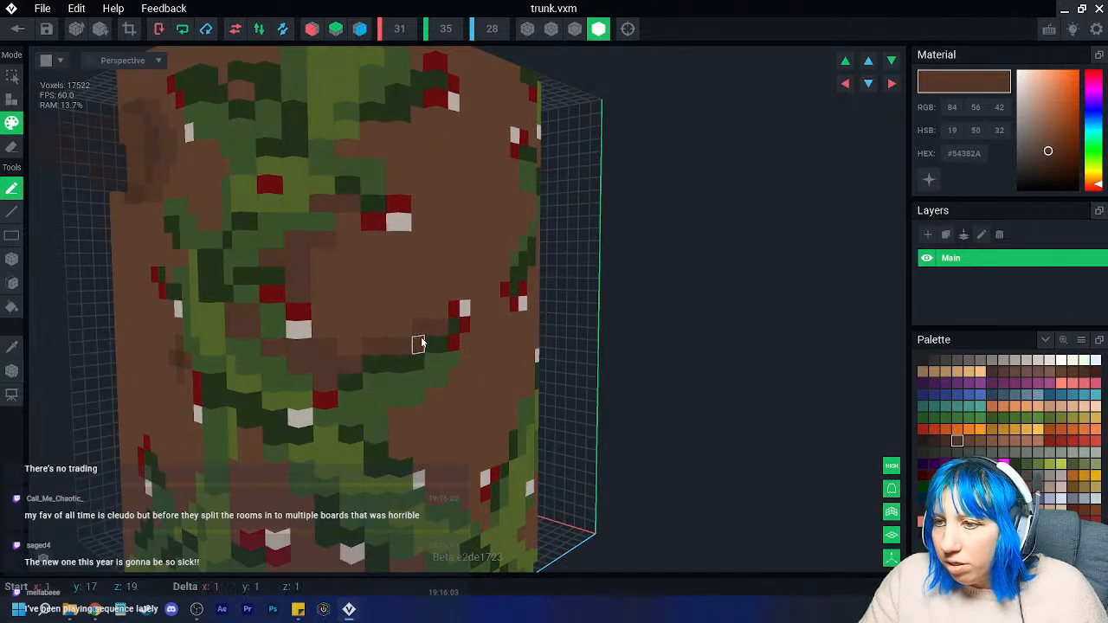
pyautogui.scroll(-2, 428, 313)
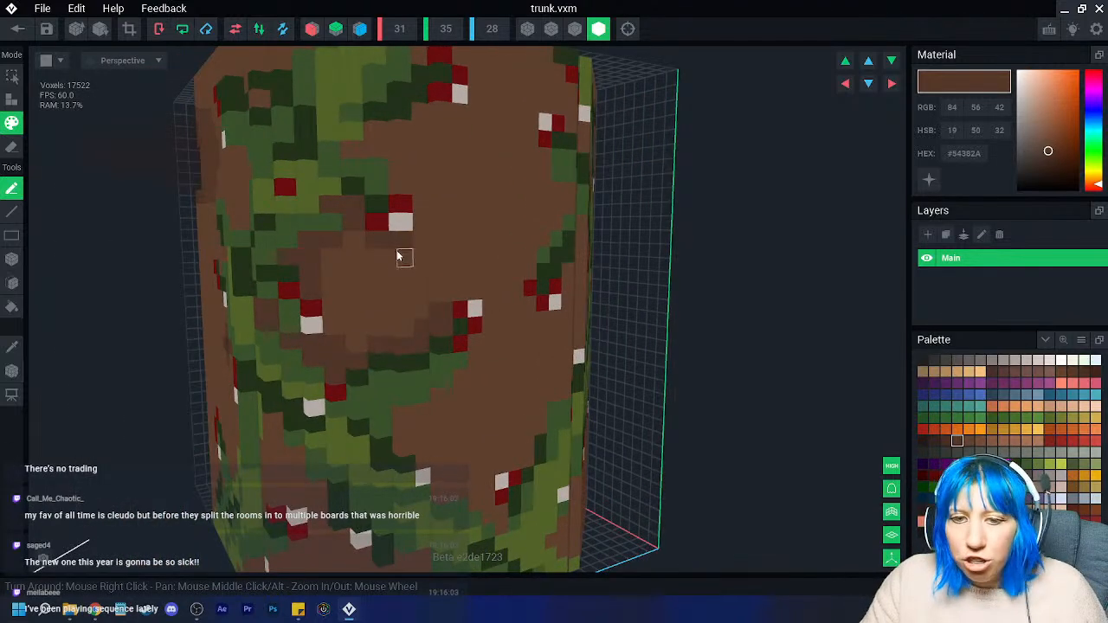
pyautogui.scroll(2, 390, 273)
pyautogui.moveTo(346, 277); pyautogui.dragTo(322, 204, button='right')
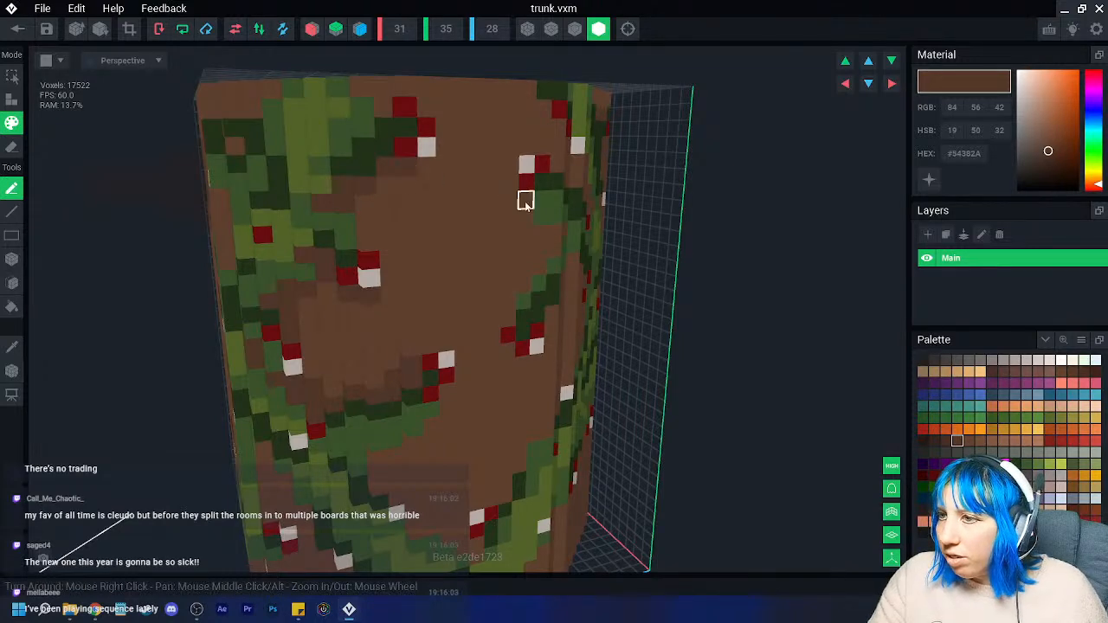
# - Shade the bark with #54382A around the corner vine's strands and along the lower curve joining it to the main vine
pyautogui.moveTo(554, 233); pyautogui.dragTo(566, 235, button='right')
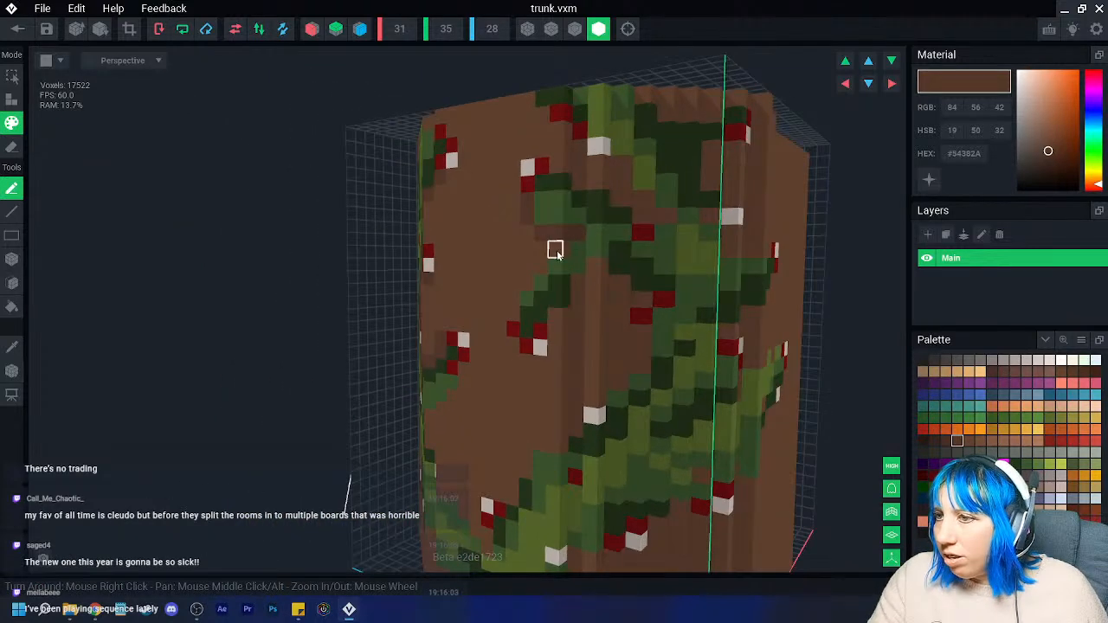
pyautogui.moveTo(515, 297)
pyautogui.mouseDown()
pyautogui.moveTo(514, 316)
pyautogui.moveTo(594, 265)
pyautogui.moveTo(638, 300)
pyautogui.moveTo(655, 339)
pyautogui.mouseUp()
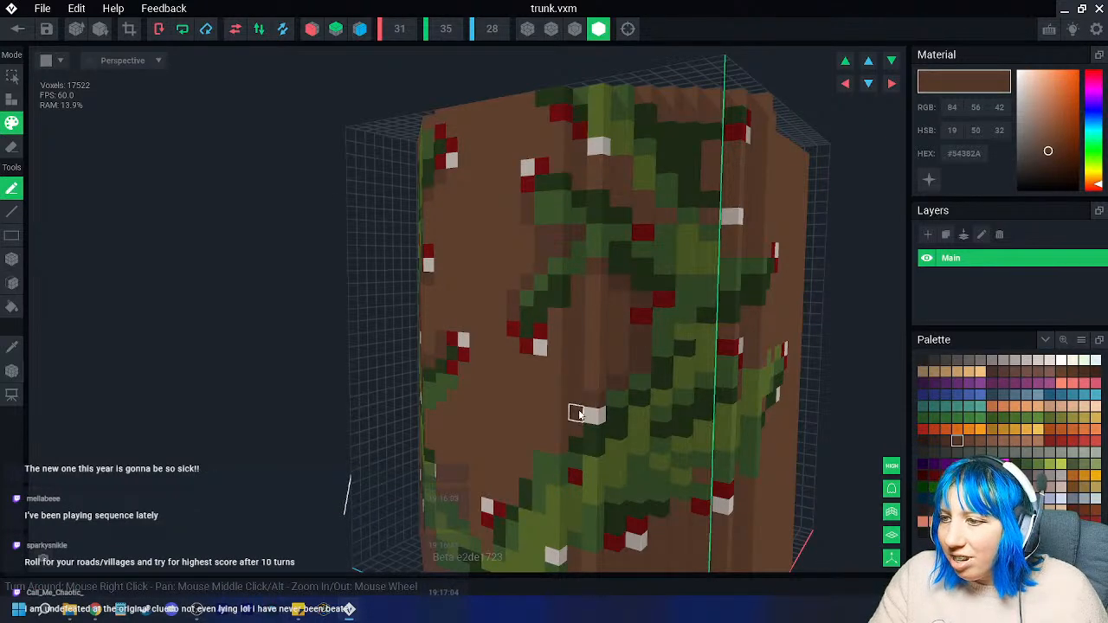
pyautogui.moveTo(580, 422); pyautogui.dragTo(597, 408, button='right')
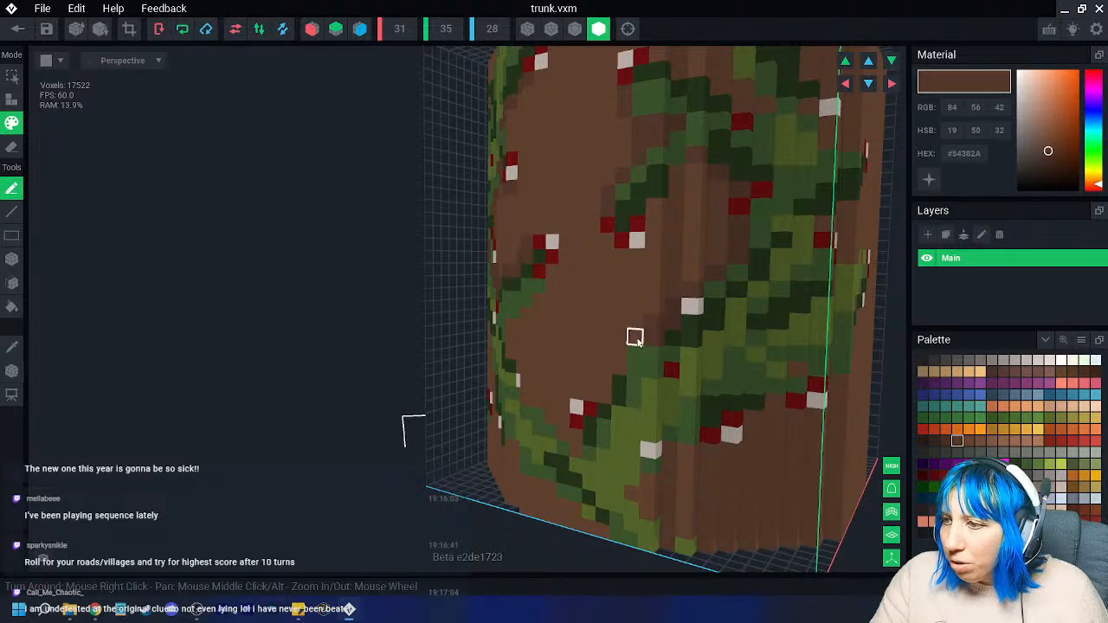
pyautogui.moveTo(633, 334); pyautogui.dragTo(635, 336, button='right')
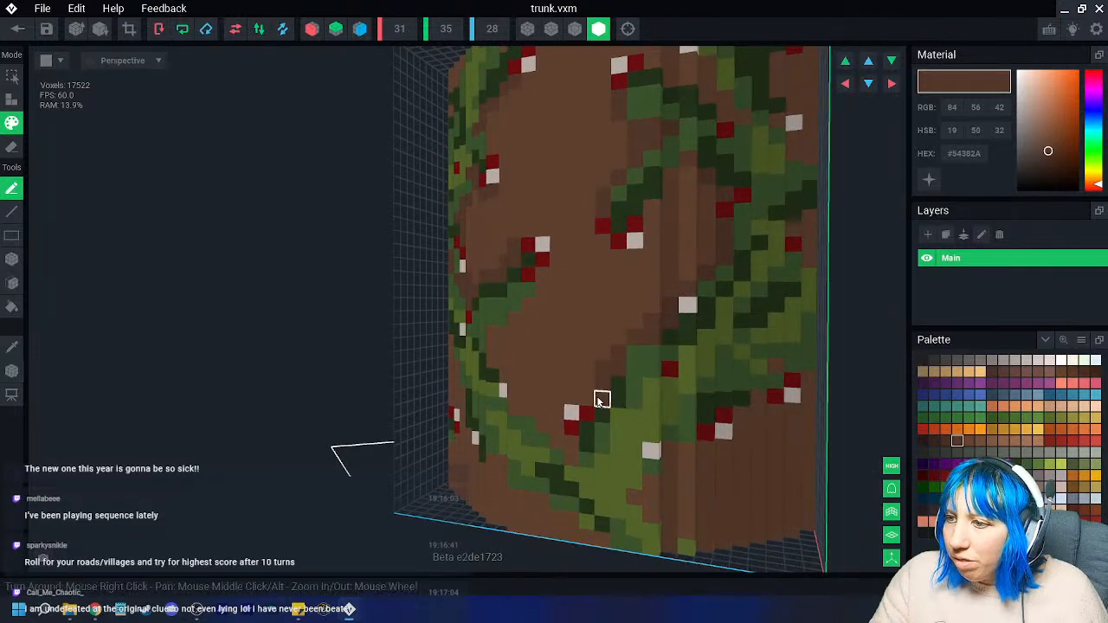
pyautogui.moveTo(559, 396); pyautogui.dragTo(569, 410, button='right')
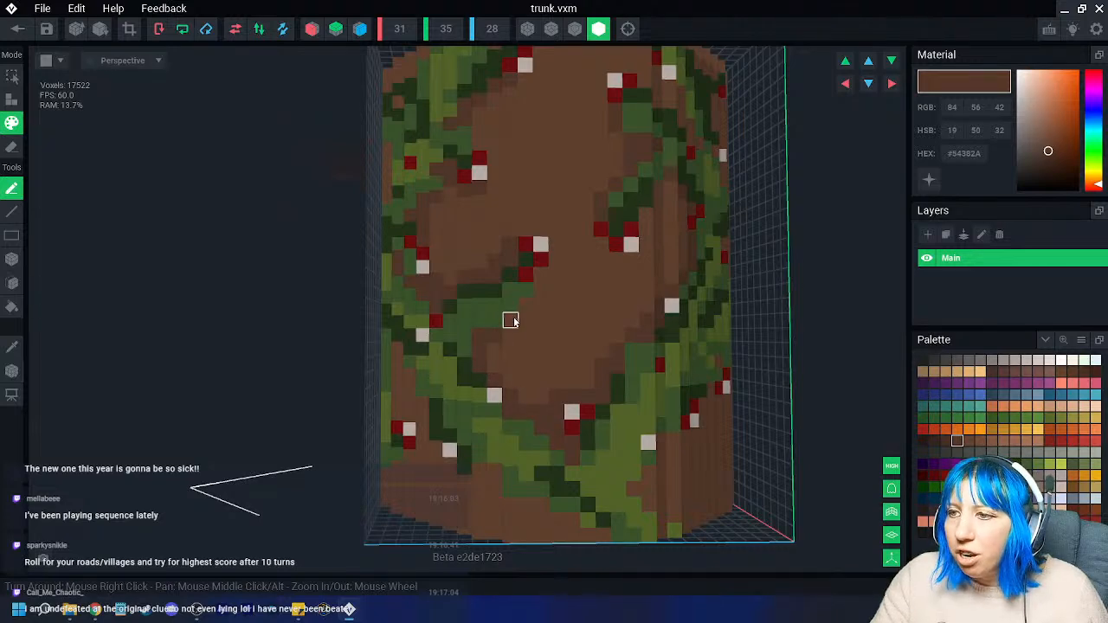
# - Paint #54382A shadows beneath the corner vine's lower accents and along the underside of its outer side branch
pyautogui.scroll(-3, 525, 322)
pyautogui.moveTo(535, 344); pyautogui.dragTo(506, 409, button='right')
pyautogui.scroll(3, 506, 409)
pyautogui.scroll(2, 507, 409)
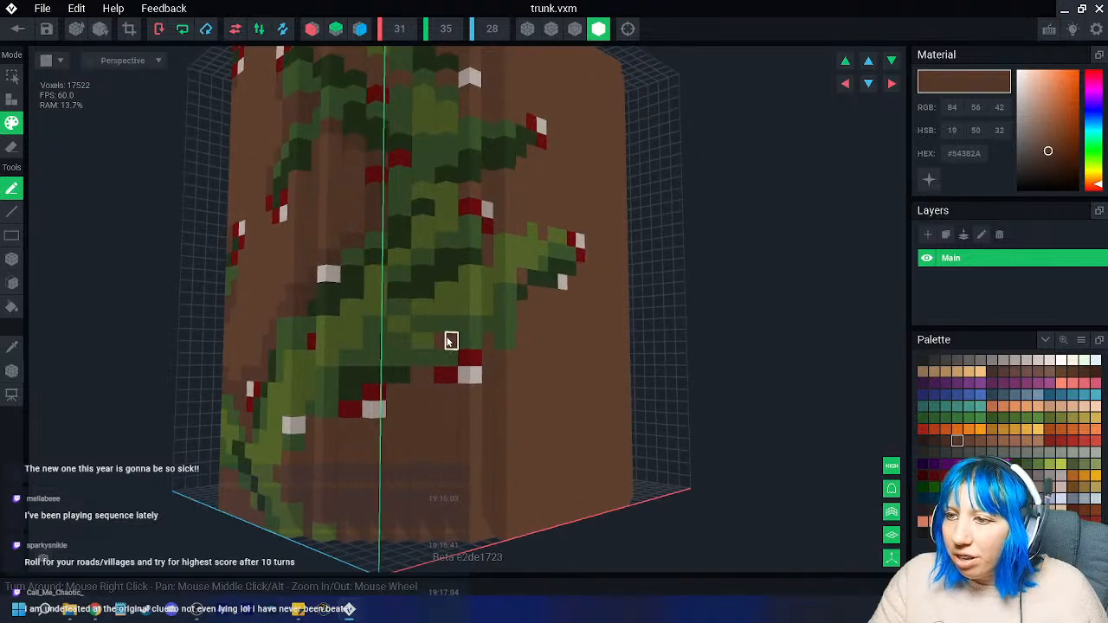
pyautogui.moveTo(425, 376)
pyautogui.mouseDown()
pyautogui.moveTo(413, 391)
pyautogui.moveTo(440, 396)
pyautogui.mouseUp()
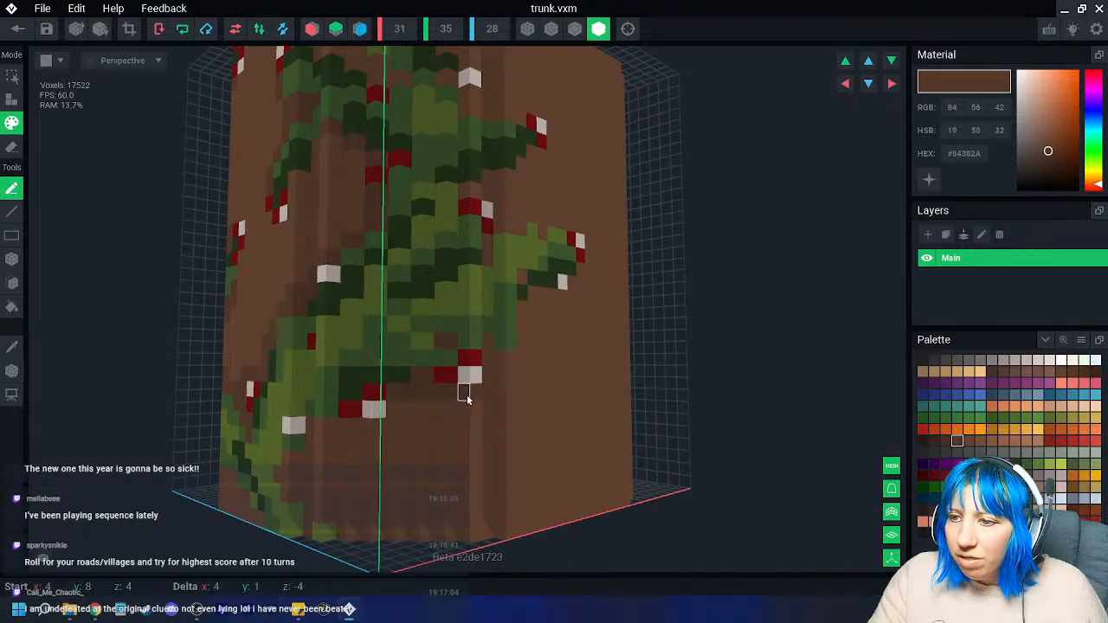
pyautogui.moveTo(470, 398); pyautogui.dragTo(398, 411, button='right')
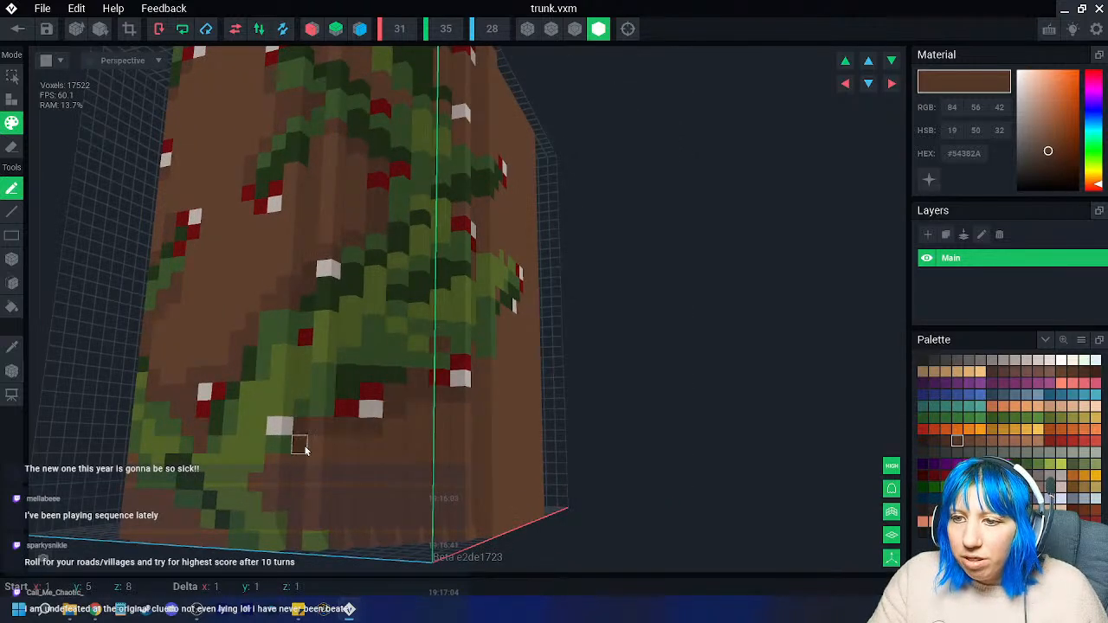
pyautogui.moveTo(291, 519); pyautogui.dragTo(394, 429, button='right')
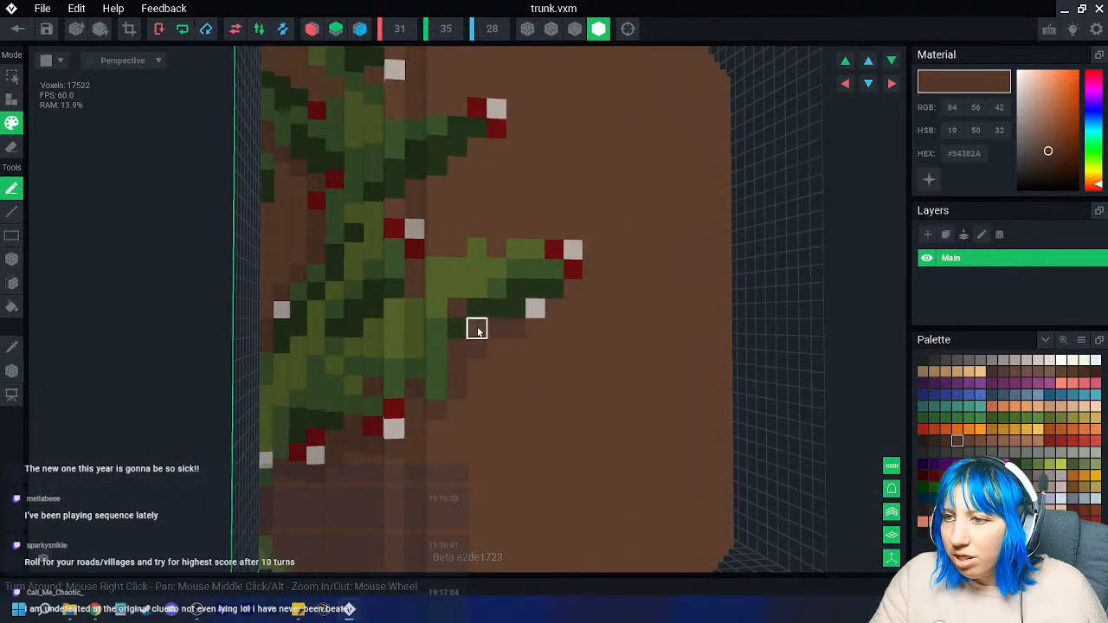
# - Paint #54382A shadows above and around the tip of the corner vine's outer side branch and beside the upper strands' accents
pyautogui.moveTo(577, 237)
pyautogui.mouseDown()
pyautogui.moveTo(462, 235)
pyautogui.moveTo(440, 248)
pyautogui.moveTo(433, 239)
pyautogui.mouseUp()
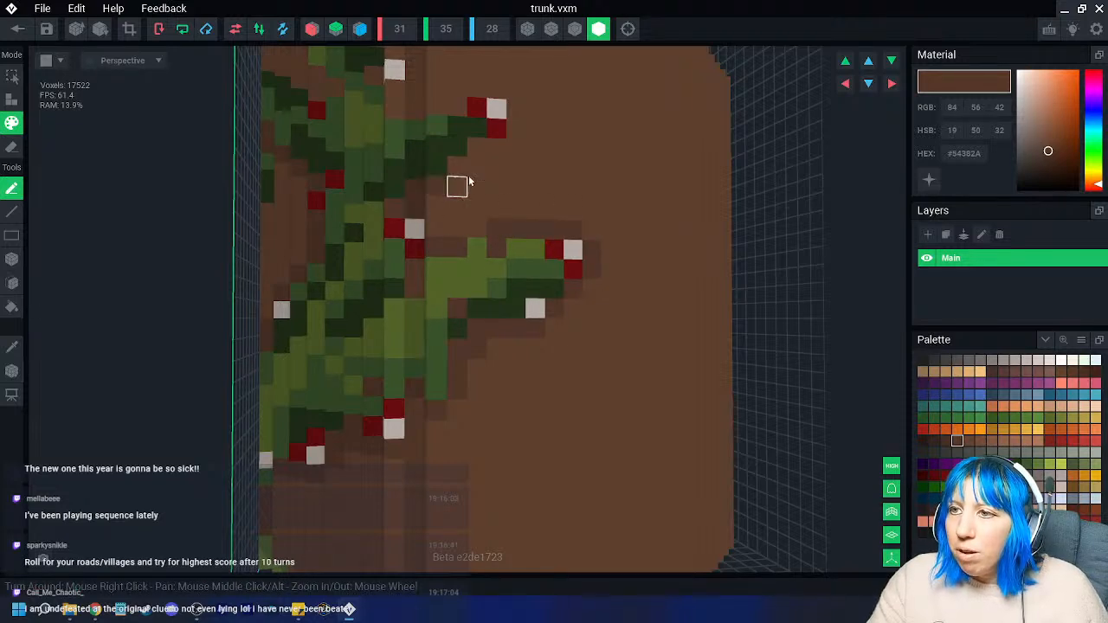
pyautogui.moveTo(507, 164); pyautogui.dragTo(359, 223, button='right')
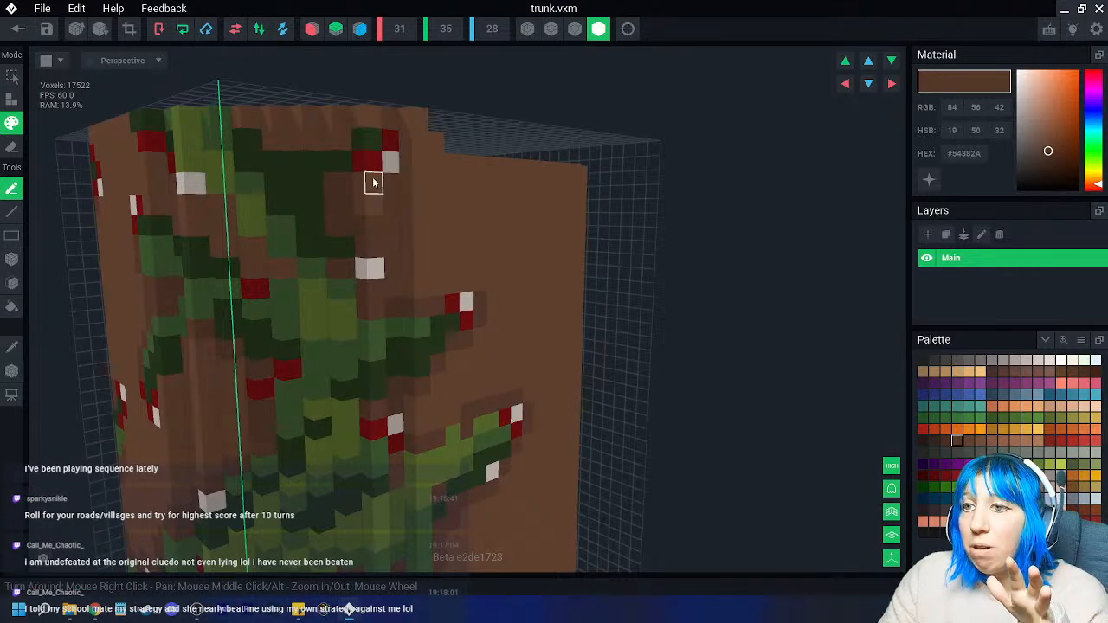
pyautogui.moveTo(404, 161)
pyautogui.mouseDown(button='right')
pyautogui.moveTo(264, 223)
pyautogui.moveTo(268, 248)
pyautogui.mouseUp(button='right')
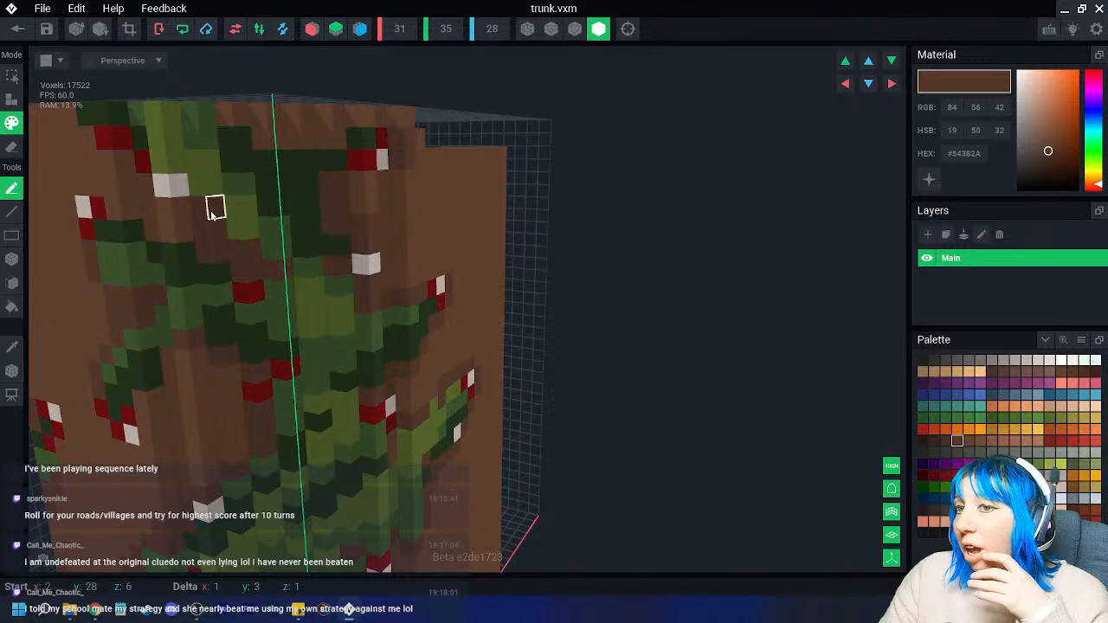
# - Shade the bark with #54382A around the upper strands' red and white tips on the adjoining face, undoing the voxel painted over a red accent
pyautogui.moveTo(183, 231)
pyautogui.mouseDown(button='right')
pyautogui.moveTo(270, 231)
pyautogui.moveTo(279, 250)
pyautogui.mouseUp(button='right')
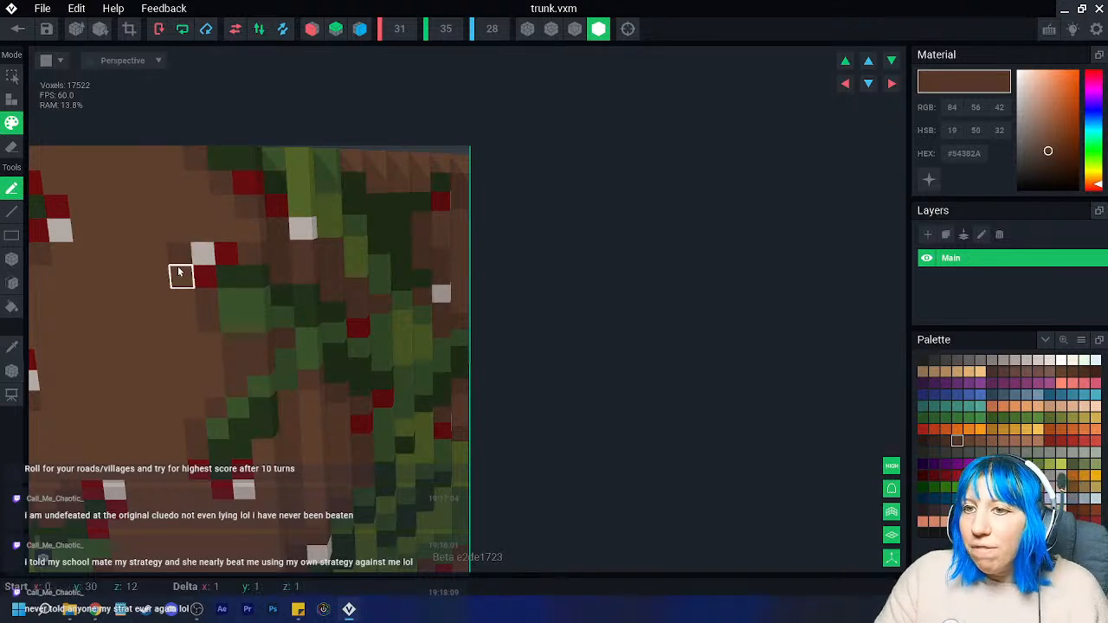
pyautogui.moveTo(183, 297); pyautogui.dragTo(239, 260, button='right')
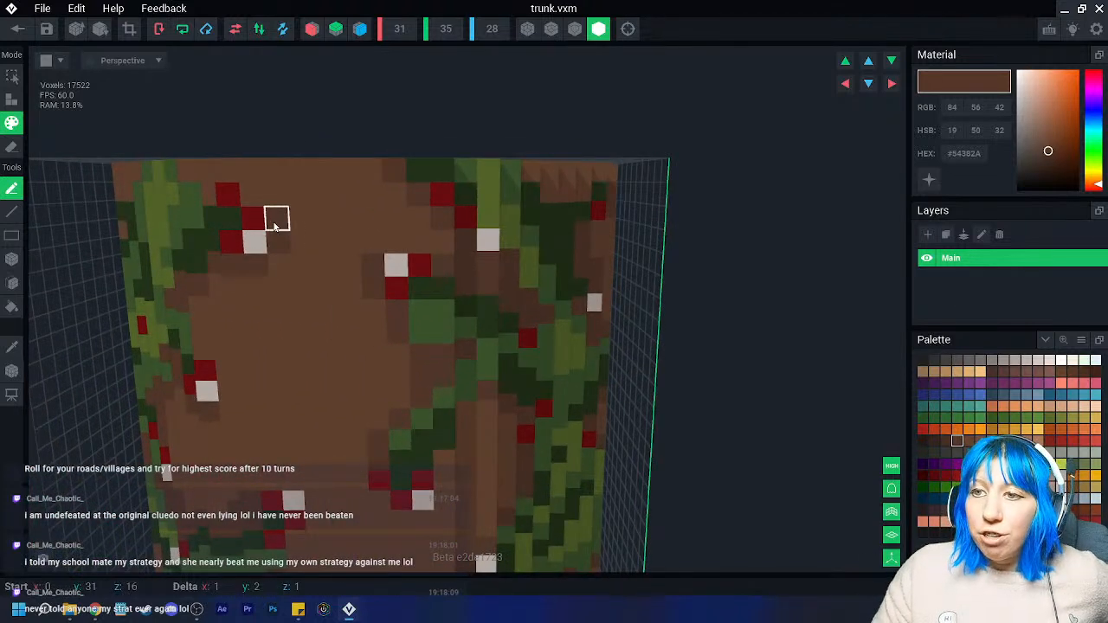
pyautogui.click(229, 195)
pyautogui.hotkey('ctrl', 'z')
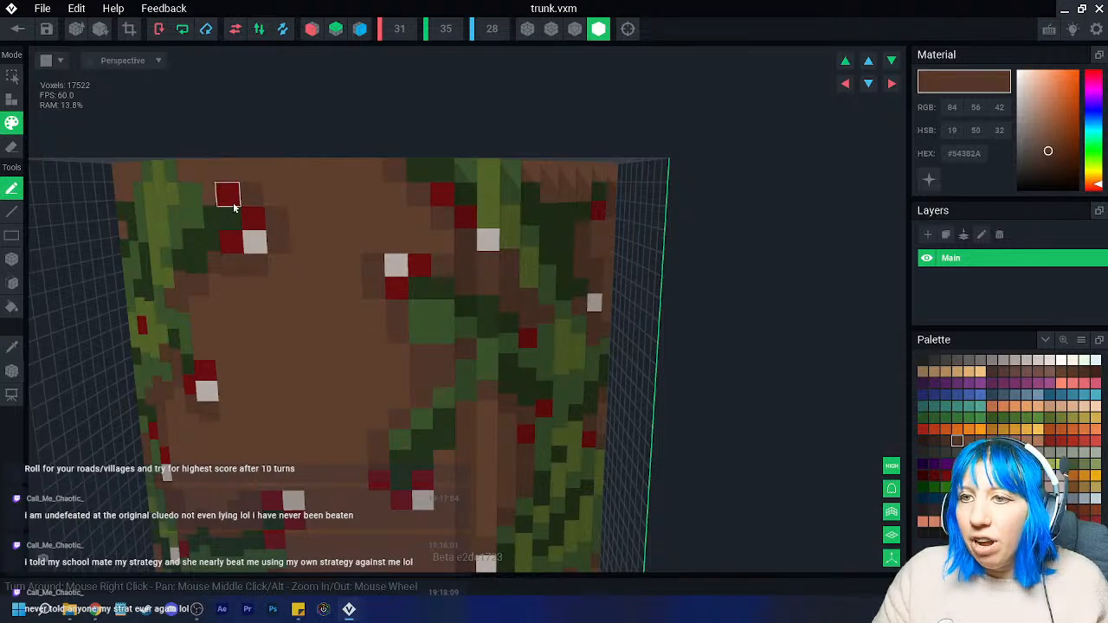
# - Paint #54382A shadows beneath the lowest vine strands and their white accents near the trunk's base
pyautogui.moveTo(239, 206); pyautogui.dragTo(216, 208, button='right')
pyautogui.moveTo(328, 262); pyautogui.dragTo(485, 389, button='right')
pyautogui.scroll(-3, 485, 286)
pyautogui.moveTo(485, 388); pyautogui.dragTo(452, 345, button='middle')
pyautogui.moveTo(453, 345); pyautogui.dragTo(397, 408, button='right')
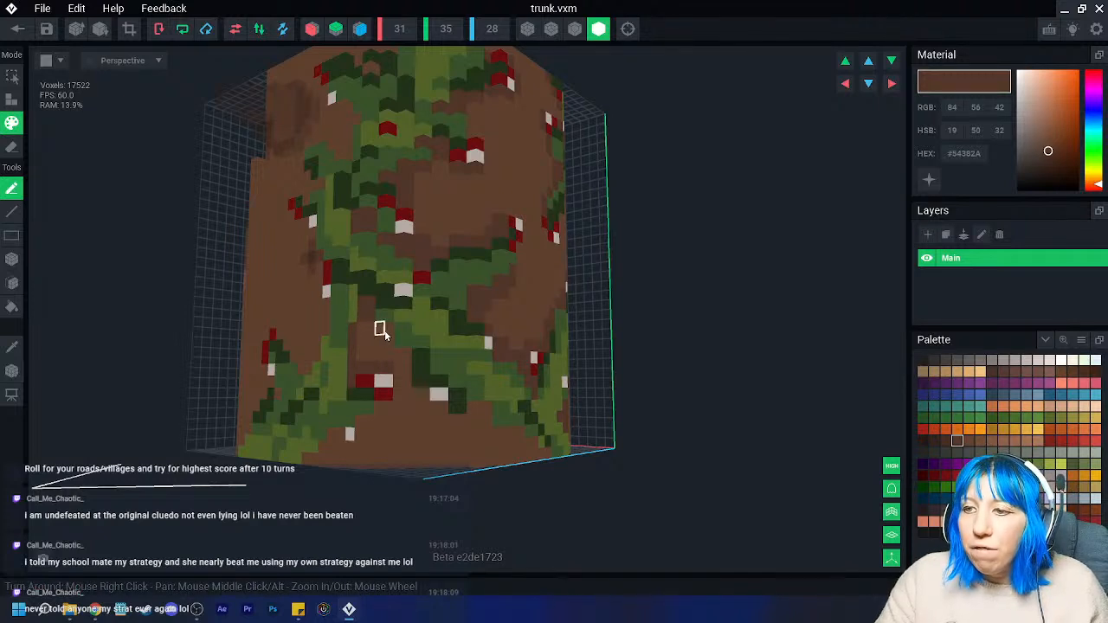
pyautogui.click(420, 396)
pyautogui.click(439, 409)
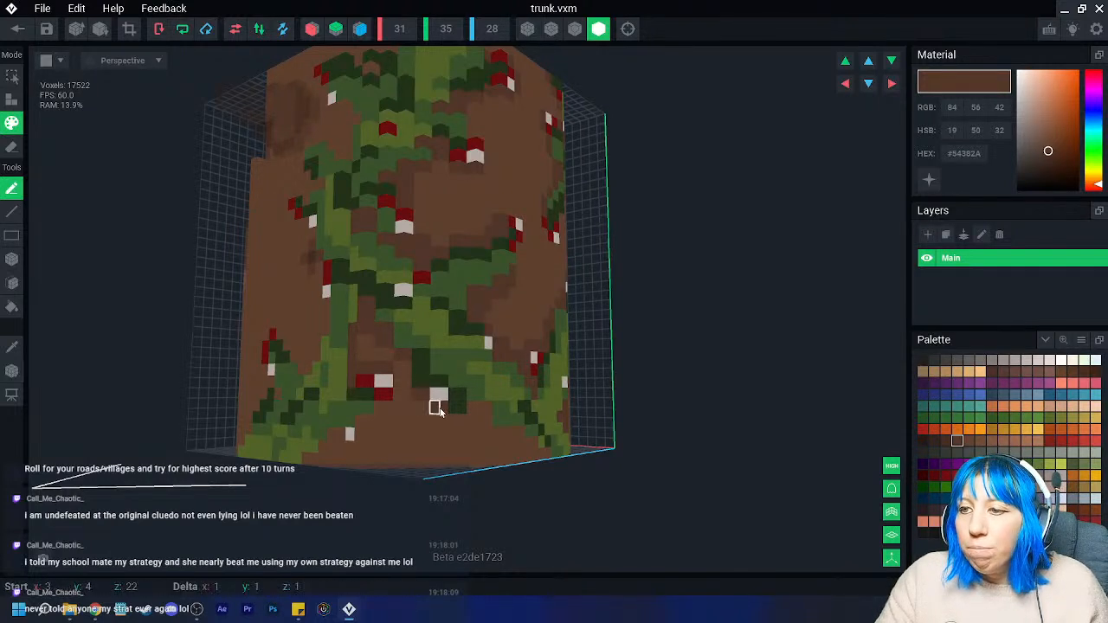
pyautogui.moveTo(486, 412); pyautogui.dragTo(481, 422, button='right')
pyautogui.click(493, 433)
pyautogui.click(509, 436)
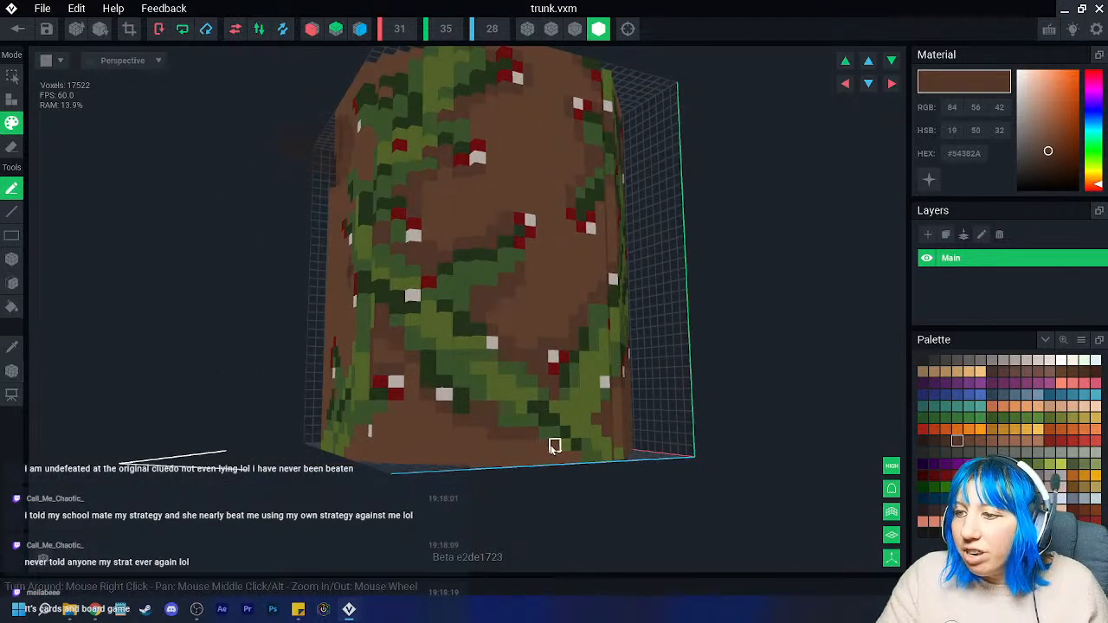
# - Shade with #54382A around the vine strands on the face with the branch knot, including above its topmost strand
pyautogui.moveTo(554, 448); pyautogui.dragTo(500, 416, button='right')
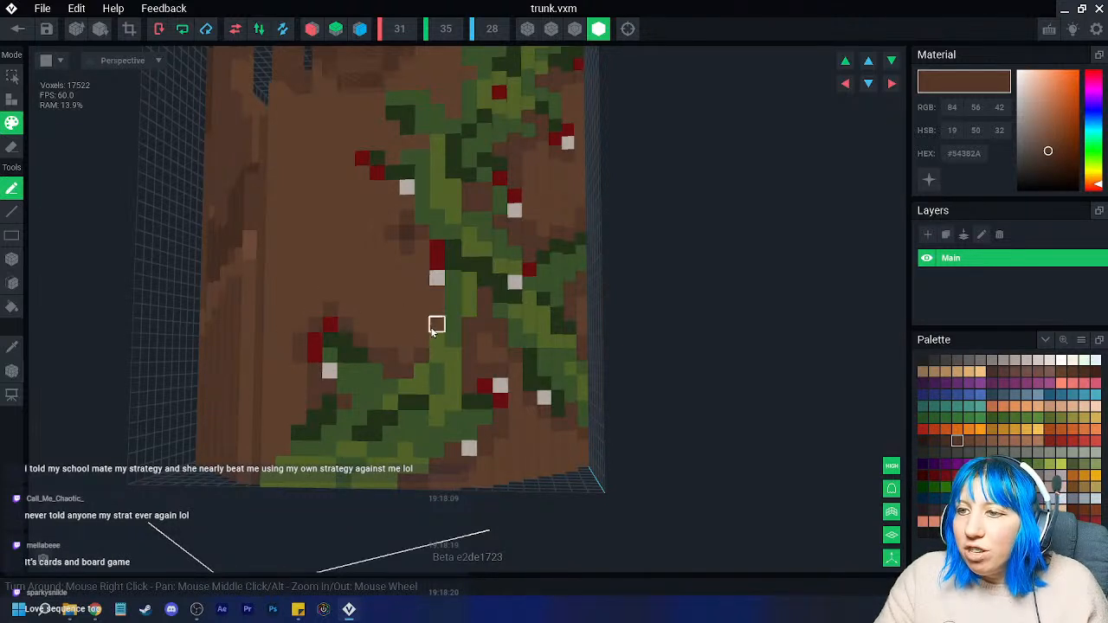
pyautogui.moveTo(421, 260); pyautogui.dragTo(378, 282, button='right')
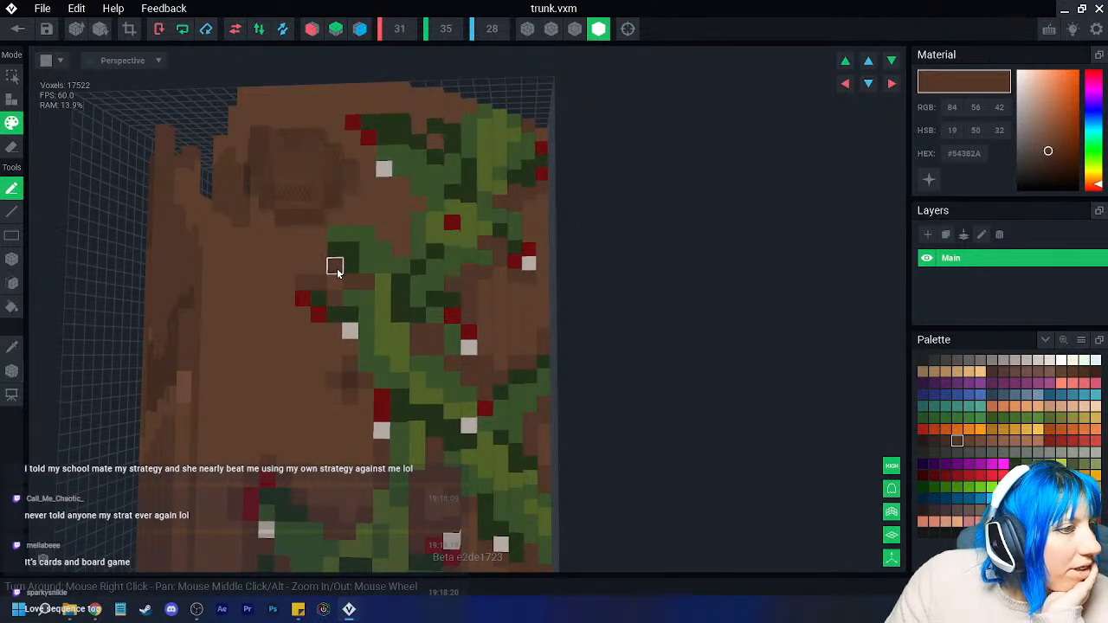
pyautogui.moveTo(338, 269); pyautogui.dragTo(354, 218, button='right')
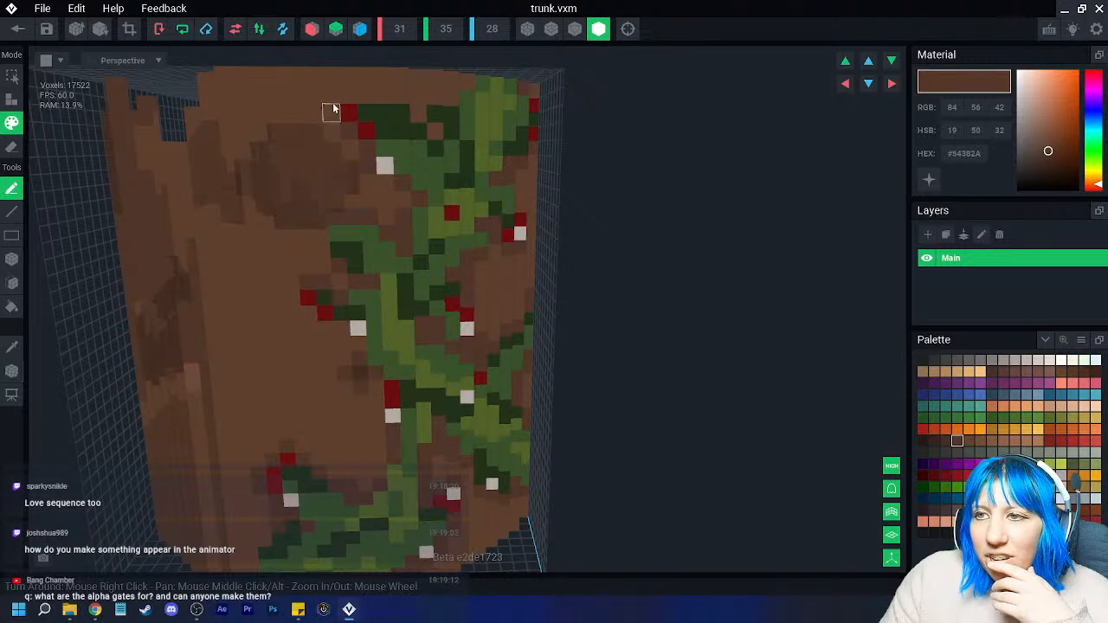
pyautogui.moveTo(347, 94)
pyautogui.mouseDown()
pyautogui.moveTo(418, 112)
pyautogui.moveTo(473, 85)
pyautogui.moveTo(460, 94)
pyautogui.mouseUp()
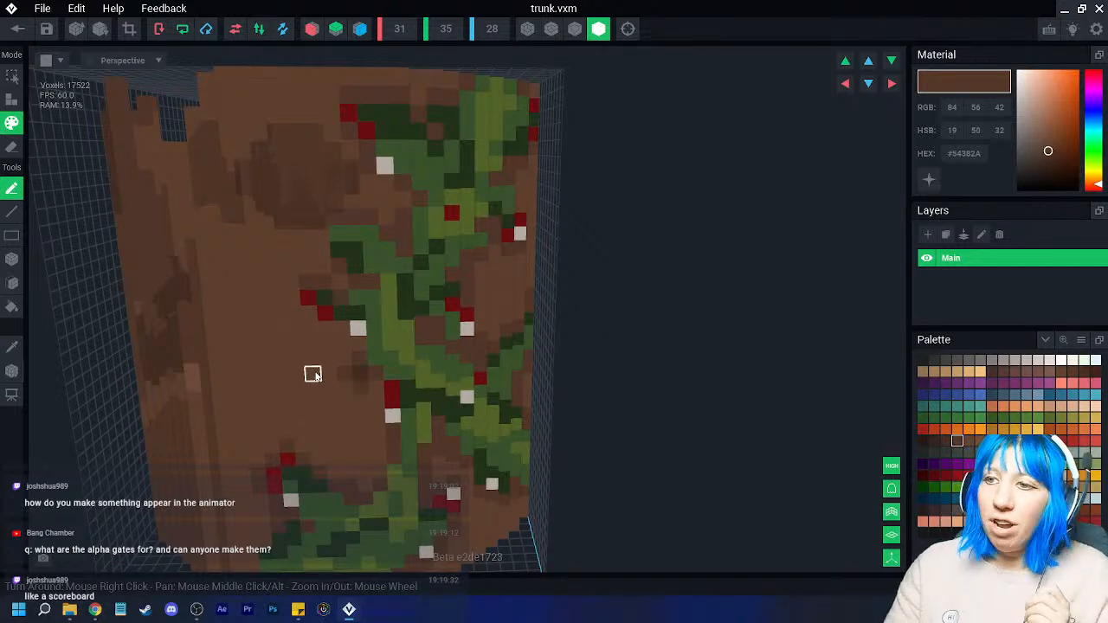
pyautogui.scroll(-5, 403, 338)
pyautogui.moveTo(404, 338); pyautogui.dragTo(510, 341, button='right')
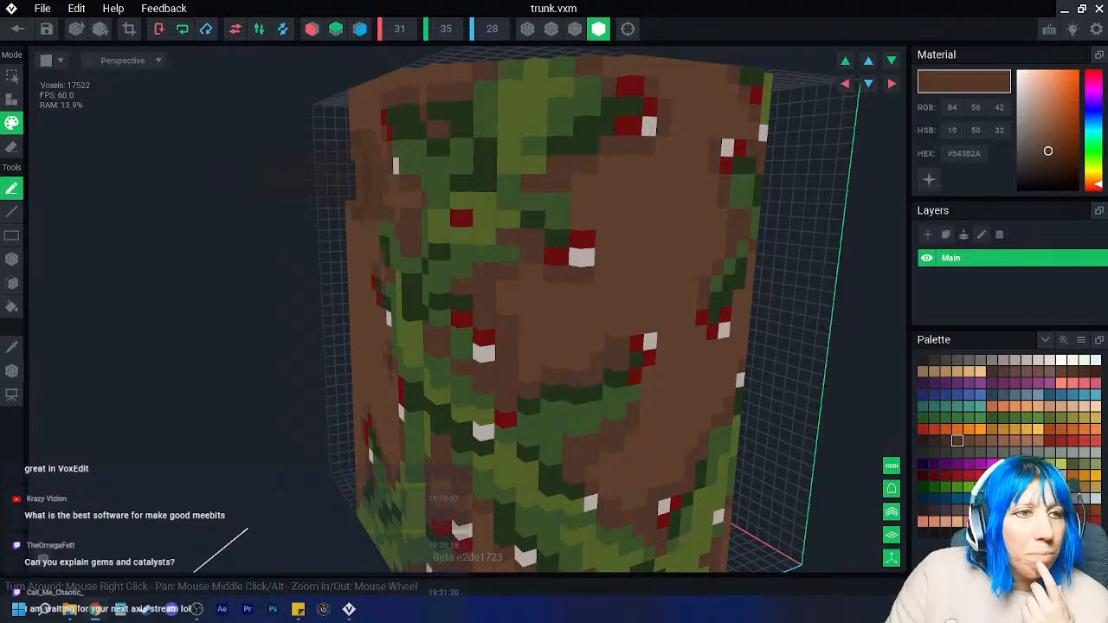
# - Switch to the browser, examine the Log Deer Decoration asset in its 3D view from several angles, and close the page
pyautogui.hotkey('alt', 'Tab')
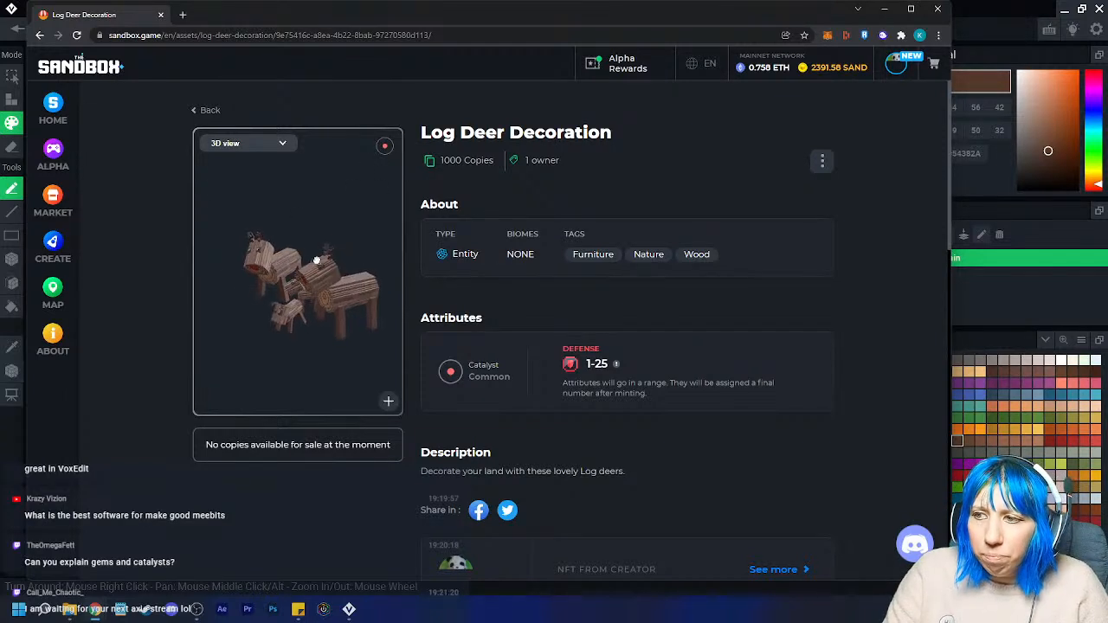
pyautogui.scroll(3, 347, 277)
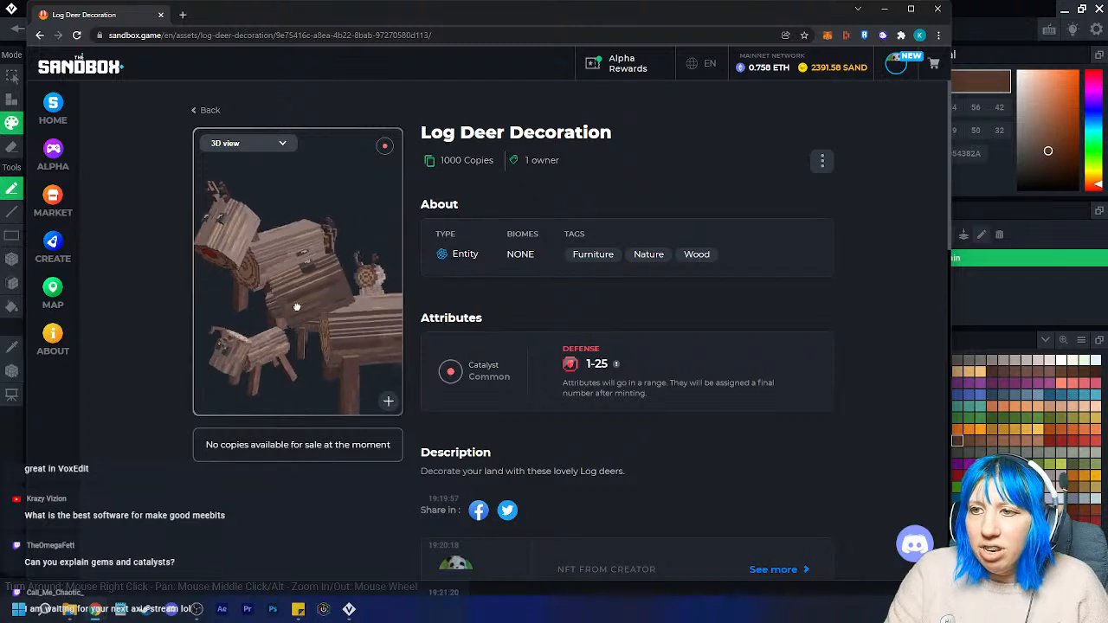
pyautogui.scroll(-5, 325, 307)
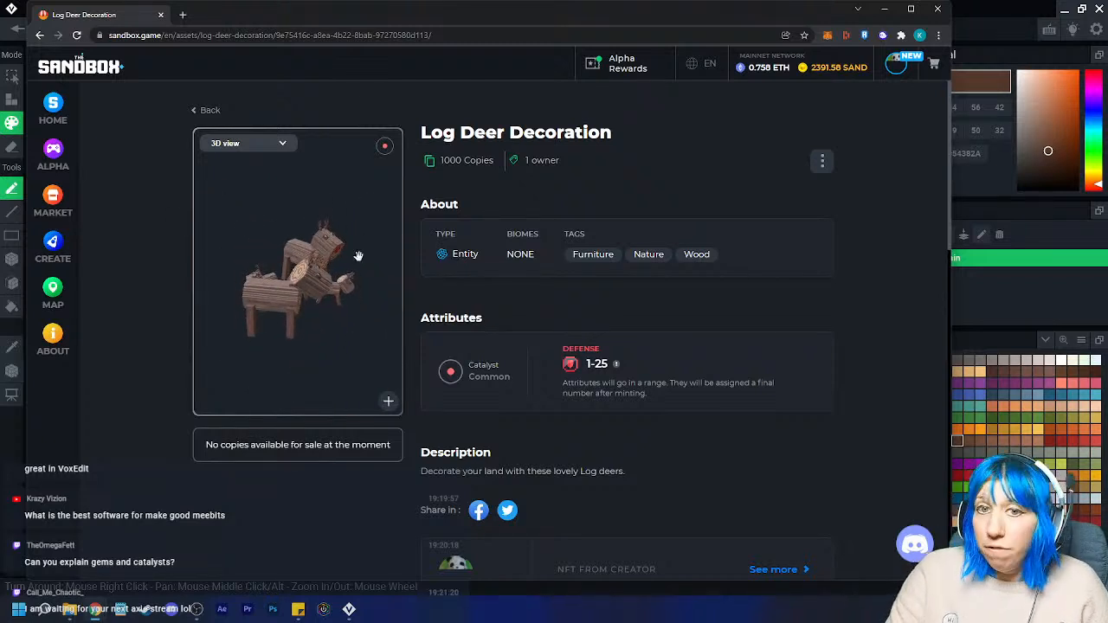
pyautogui.moveTo(371, 347); pyautogui.dragTo(371, 249)
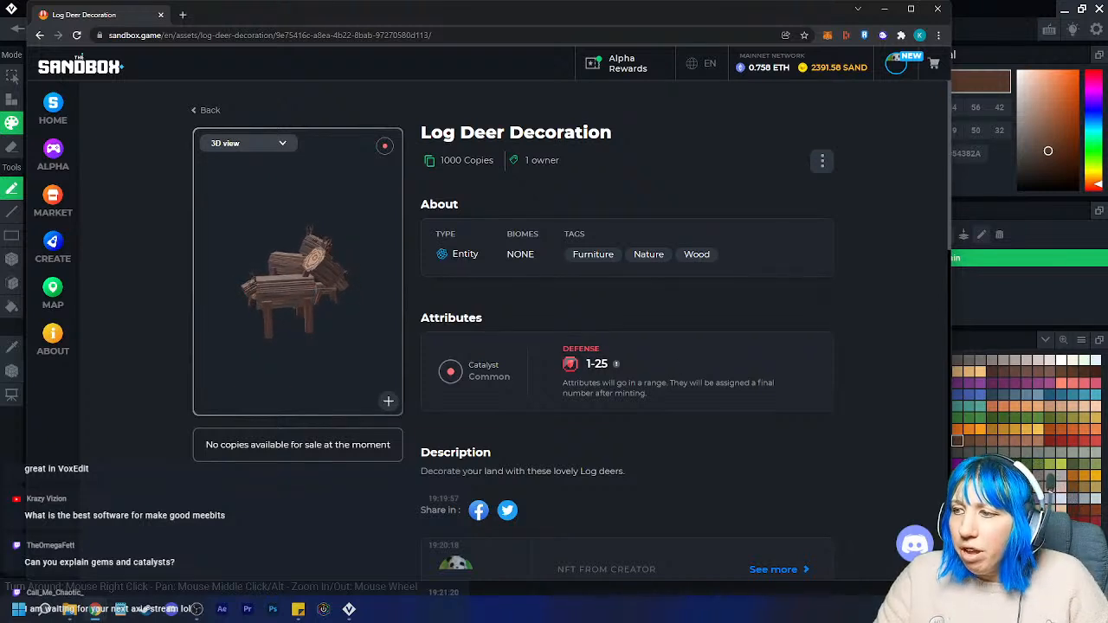
pyautogui.moveTo(619, 364)
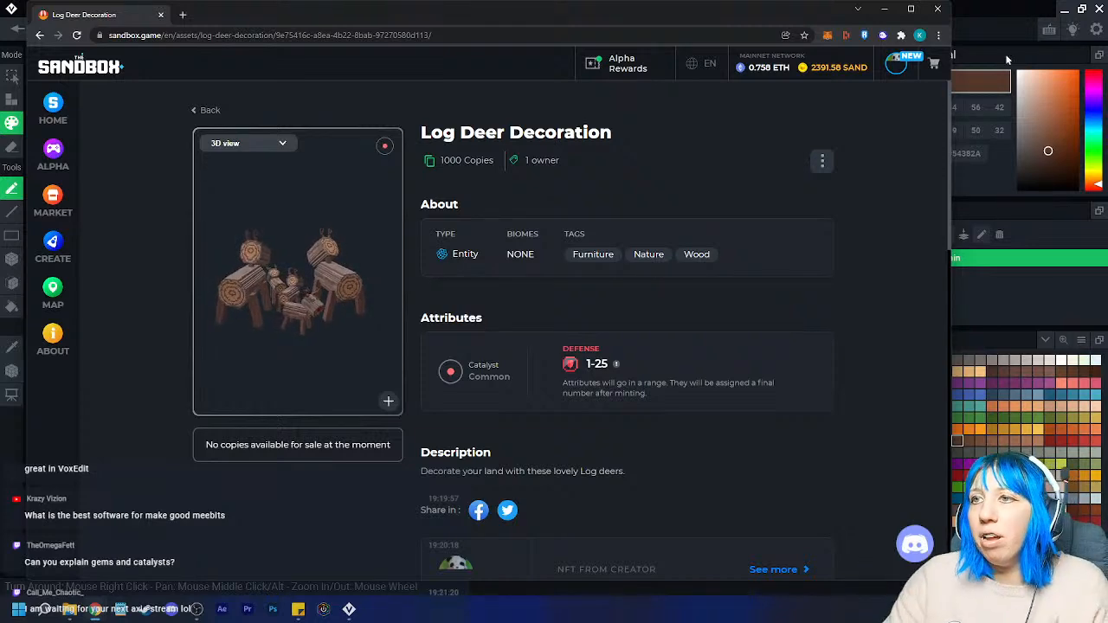
pyautogui.click(937, 9)
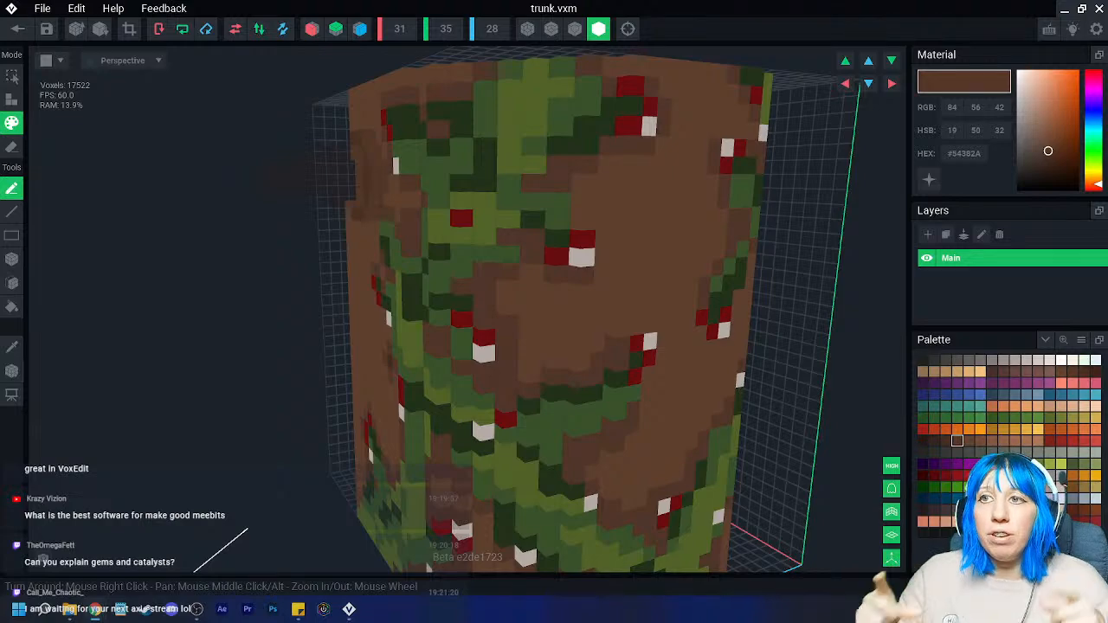
# - Save the changes to trunk.vxm, return to the trunk.vxr rig, and view the vine-covered trunk with its branch up close
pyautogui.click(21, 32)
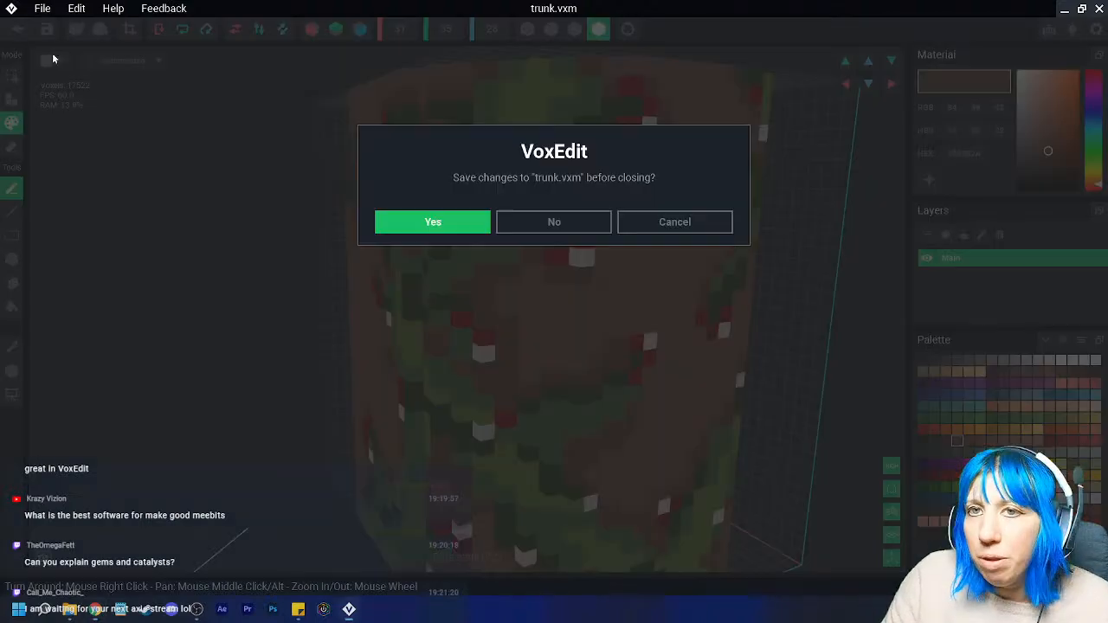
pyautogui.click(378, 215)
pyautogui.scroll(6, 566, 208)
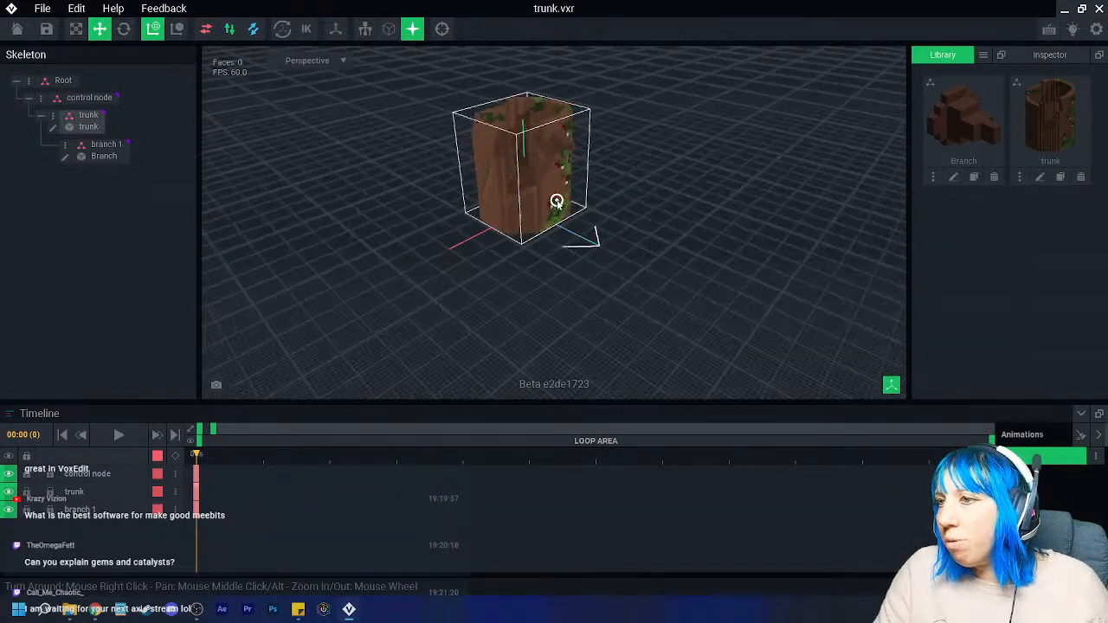
pyautogui.moveTo(567, 113); pyautogui.dragTo(577, 216, button='middle')
pyautogui.moveTo(577, 217); pyautogui.dragTo(602, 254, button='right')
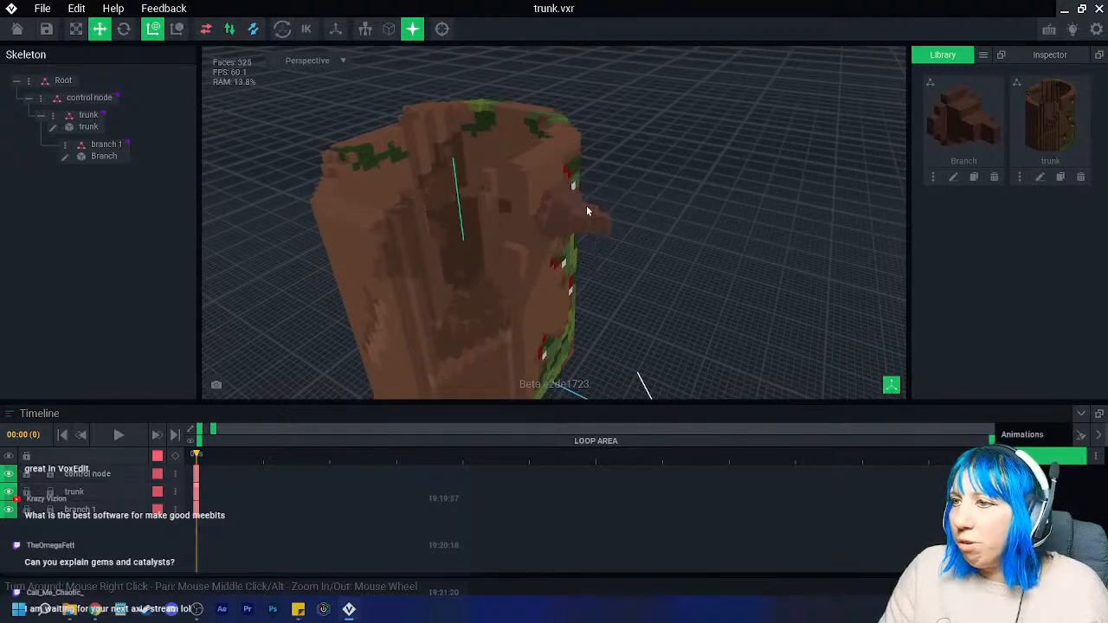
# - Create a new VXM model named Bird in the rig's library
pyautogui.click(983, 55)
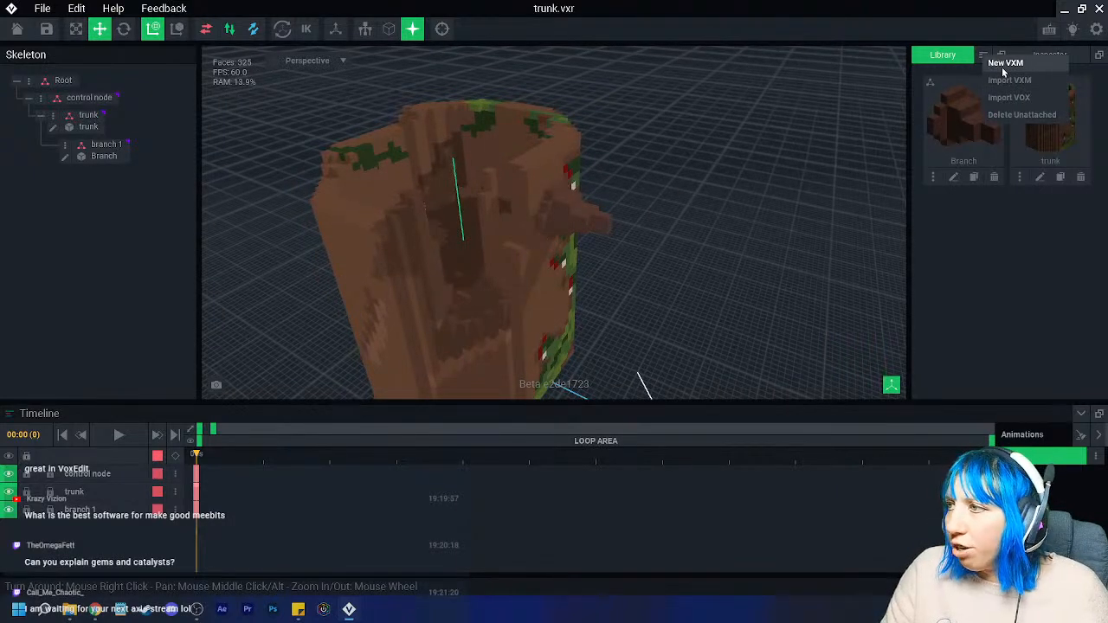
pyautogui.click(1003, 71)
pyautogui.write('Bi')
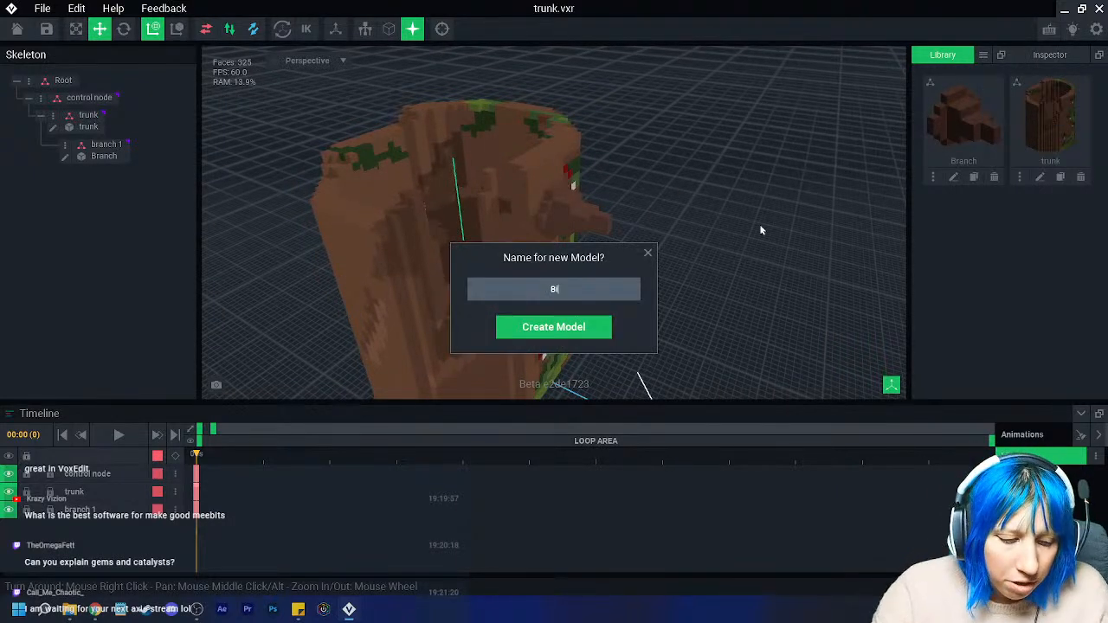
pyautogui.write('rd')
pyautogui.press('Return')
# - Load the third PNG from the VE_PAL folder as the Bird model's palette
pyautogui.click(1081, 339)
pyautogui.click(1043, 373)
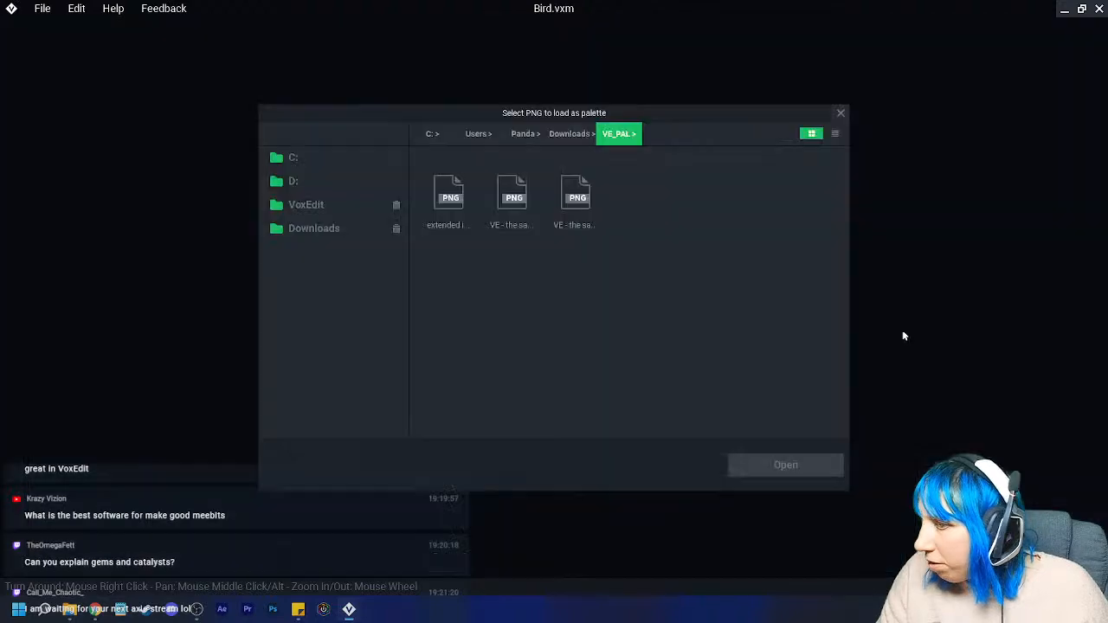
pyautogui.click(576, 195)
pyautogui.click(750, 466)
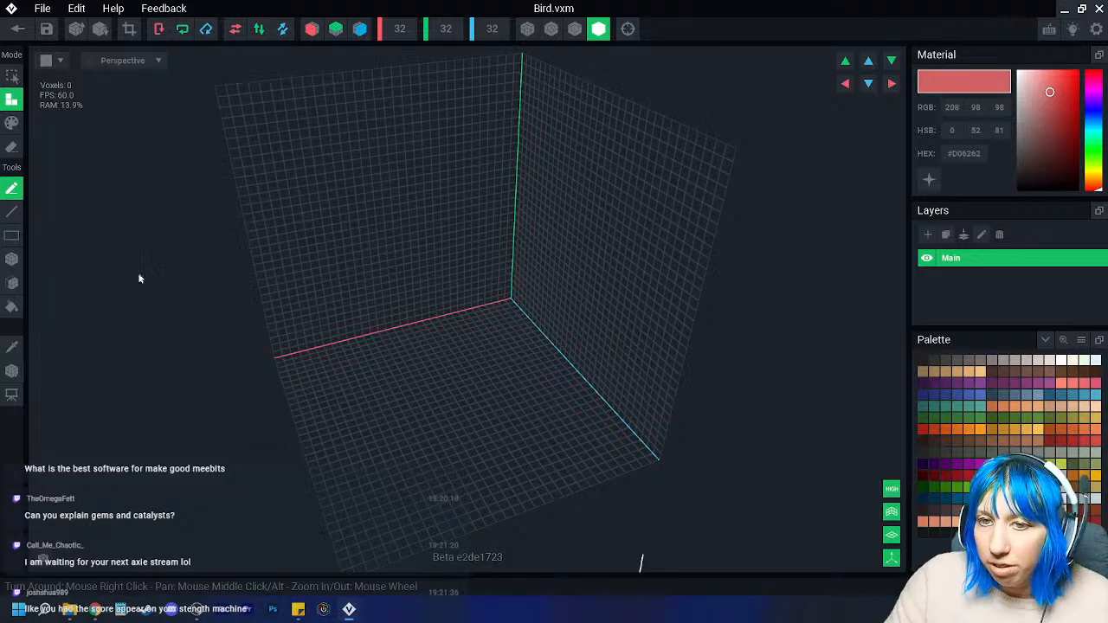
# - Build a mirrored pair of small L-shaped bird legs in #826B63 with the Box tool and X-axis symmetry
pyautogui.click(12, 258)
pyautogui.scroll(2, 413, 417)
pyautogui.click(312, 29)
pyautogui.moveTo(465, 406); pyautogui.dragTo(519, 437, button='right')
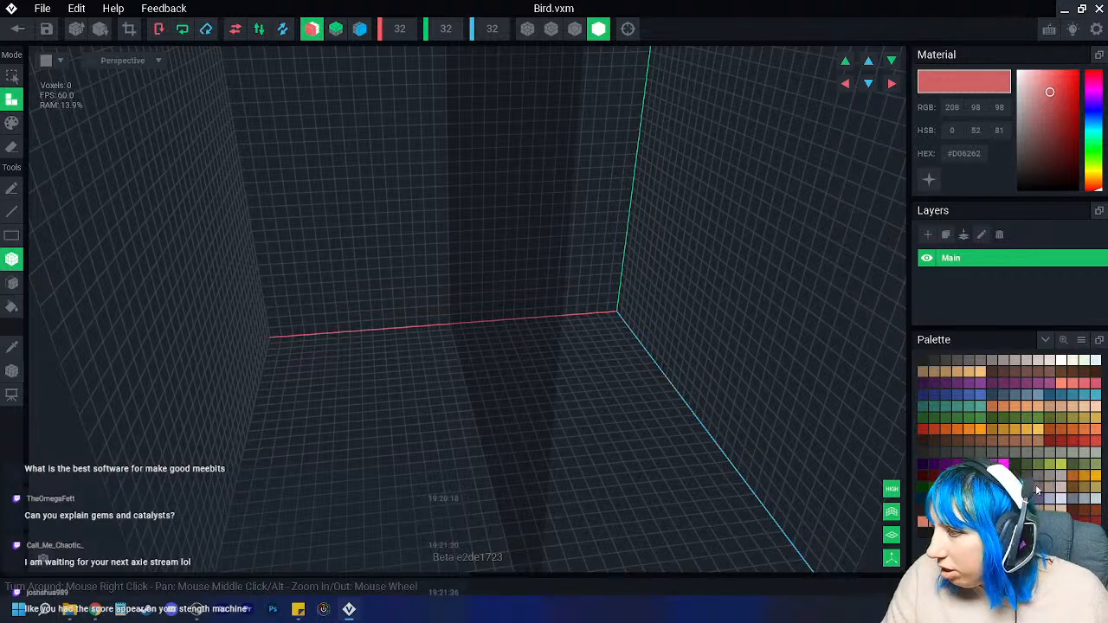
pyautogui.click(1035, 480)
pyautogui.click(458, 439)
pyautogui.scroll(3, 455, 451)
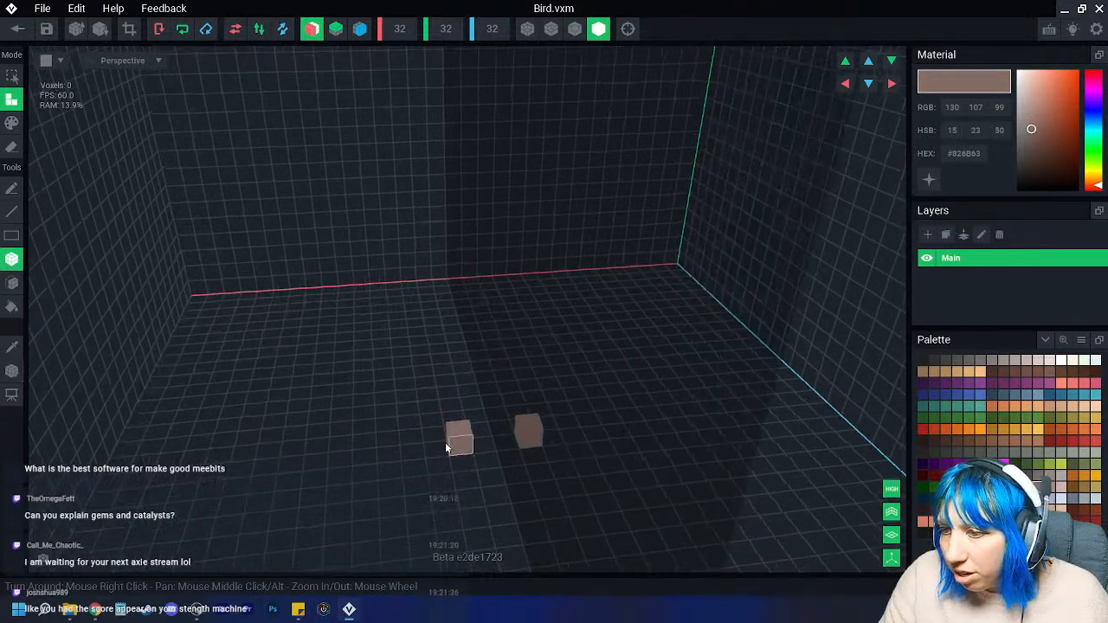
pyautogui.moveTo(454, 424); pyautogui.dragTo(459, 459)
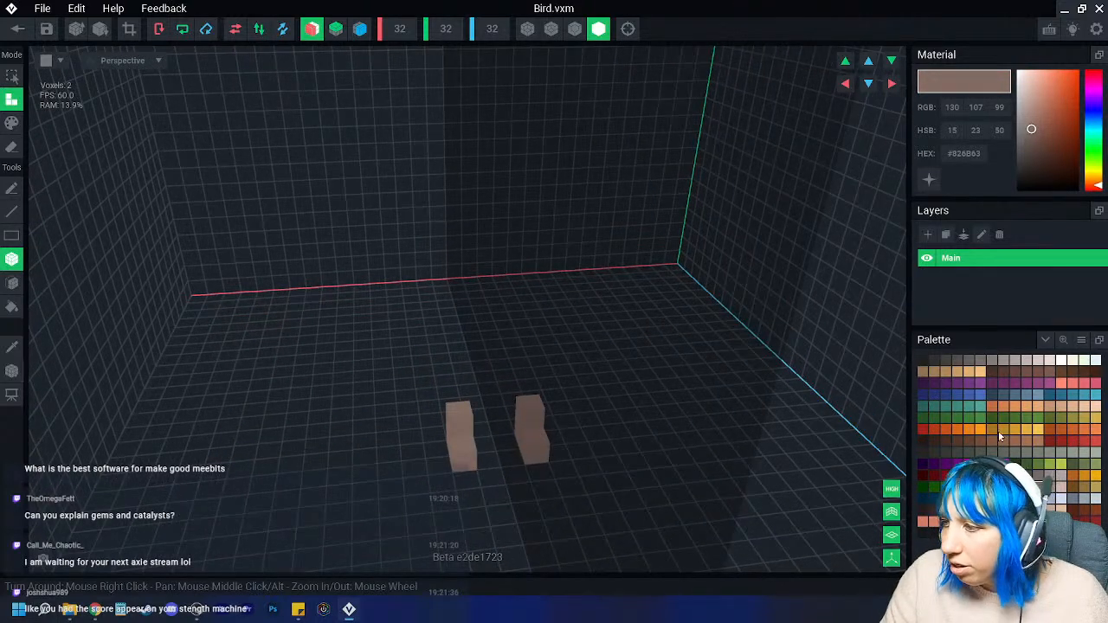
# - Choose the red #95271F and build a box spanning the tops of both legs as the start of the bird's body
pyautogui.click(1004, 395)
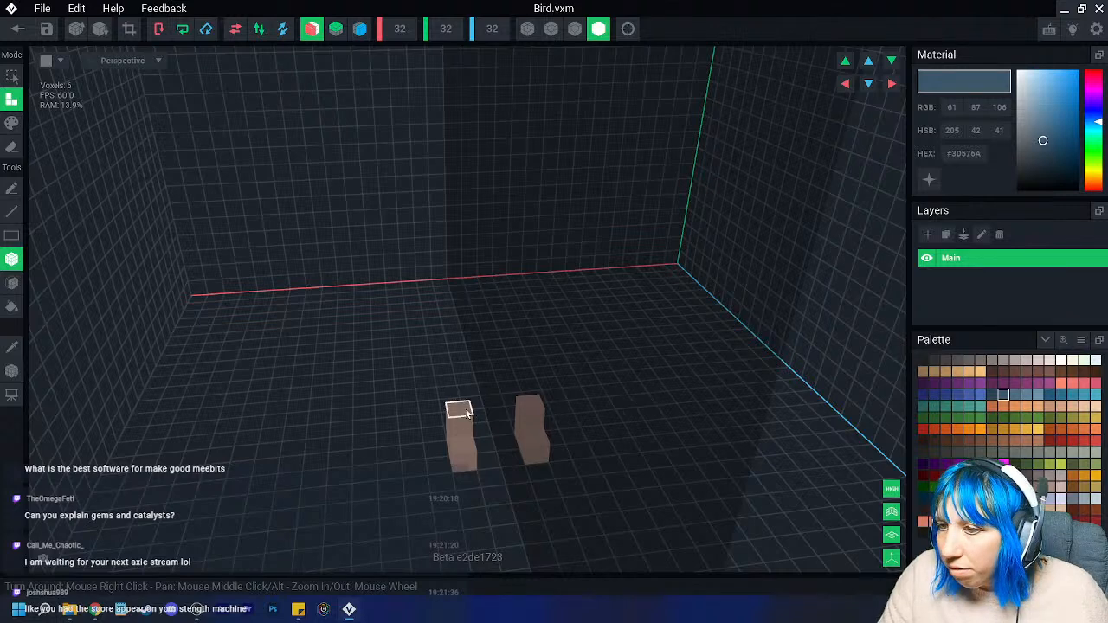
pyautogui.click(1062, 441)
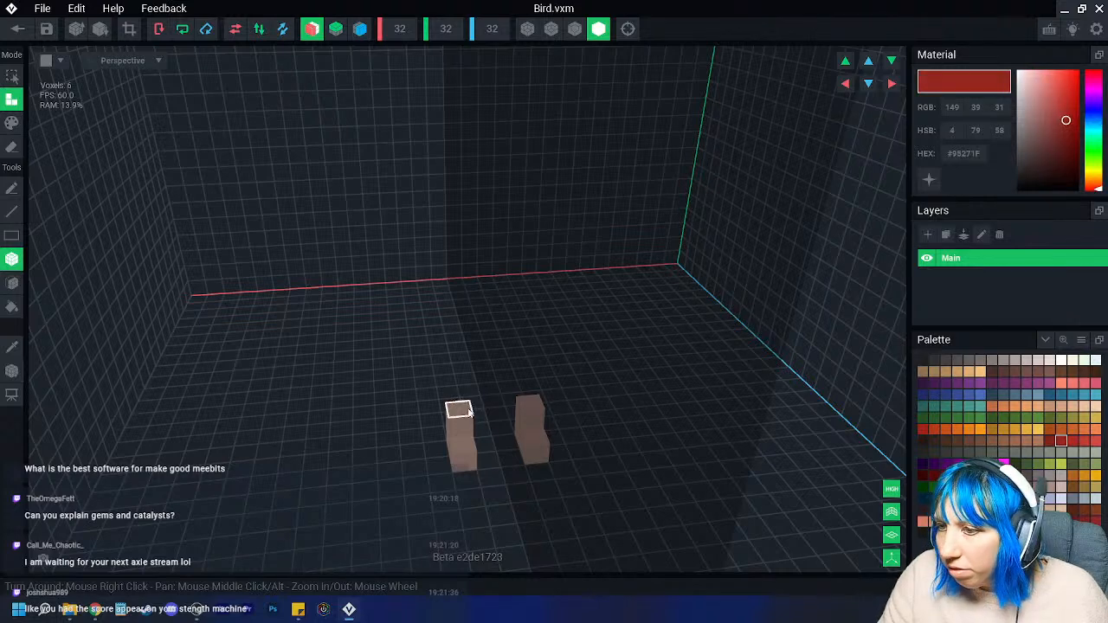
pyautogui.moveTo(459, 407); pyautogui.dragTo(537, 402)
pyautogui.moveTo(470, 402); pyautogui.dragTo(522, 394)
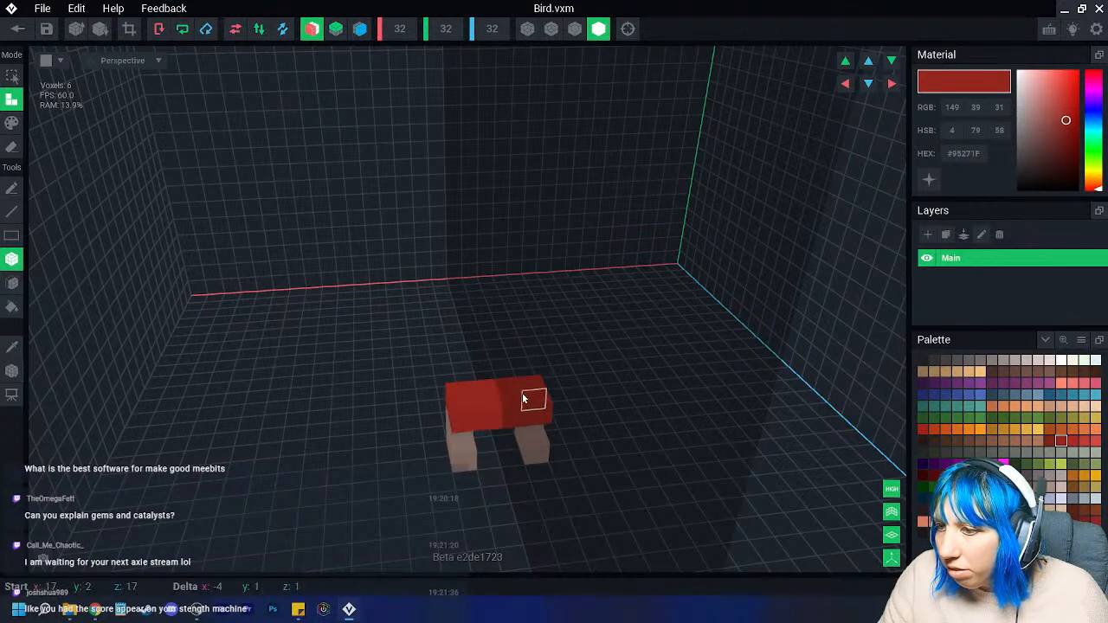
# - Extend the red #95271F body into a deeper block behind the legs using the Box tool
pyautogui.moveTo(463, 397); pyautogui.dragTo(433, 394, button='right')
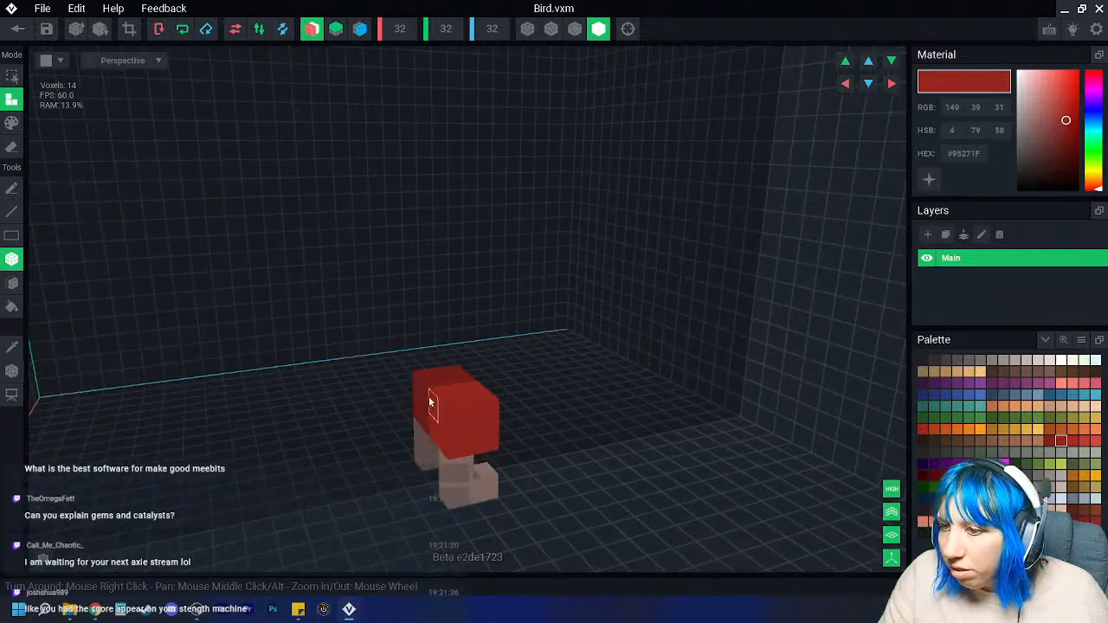
pyautogui.moveTo(421, 389); pyautogui.dragTo(440, 436)
pyautogui.moveTo(441, 435); pyautogui.dragTo(446, 394, button='right')
pyautogui.moveTo(447, 394)
pyautogui.mouseDown()
pyautogui.moveTo(462, 389)
pyautogui.moveTo(488, 411)
pyautogui.mouseUp()
pyautogui.moveTo(487, 411); pyautogui.dragTo(458, 448, button='right')
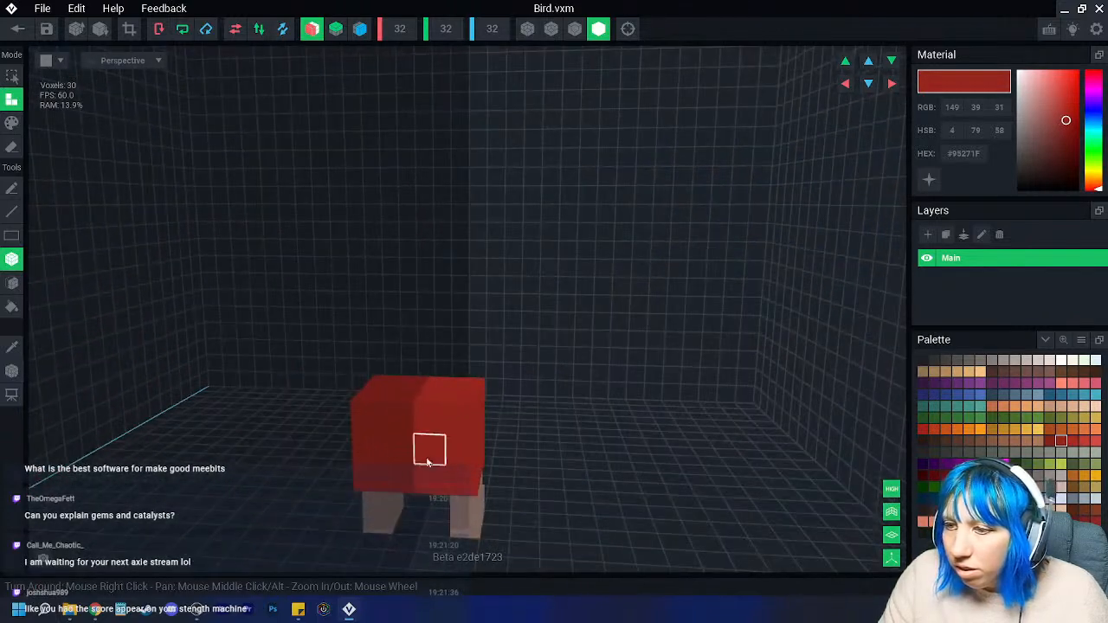
# - Add a red #95271F tail block behind the bird's body and turn off X-axis symmetry
pyautogui.moveTo(395, 470); pyautogui.dragTo(404, 484)
pyautogui.moveTo(403, 485); pyautogui.dragTo(408, 495, button='right')
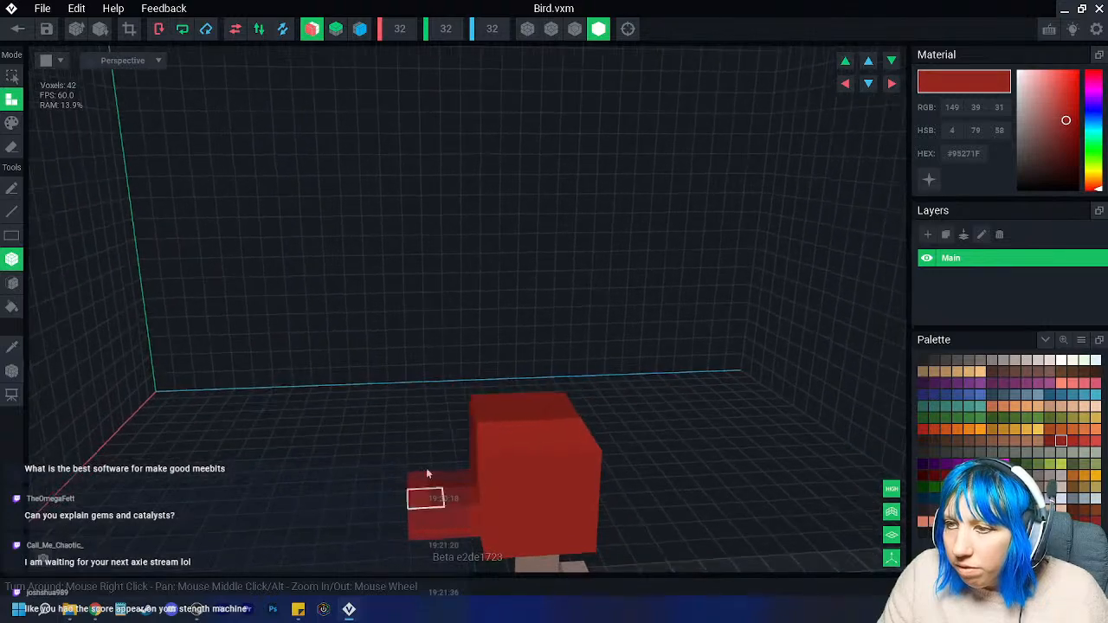
pyautogui.click(313, 32)
pyautogui.moveTo(320, 47); pyautogui.dragTo(436, 374, button='right')
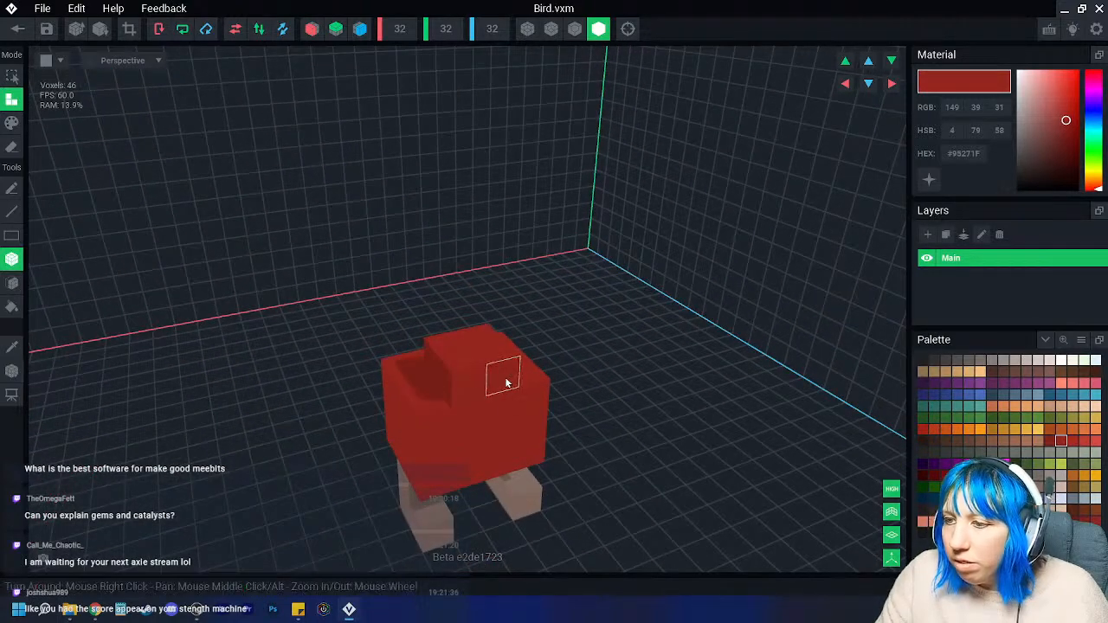
# - Build up the bird's neck and head above the body in red #95271F, with a protruding beak and small side wings
pyautogui.click(482, 334)
pyautogui.click(485, 354)
pyautogui.click(490, 333)
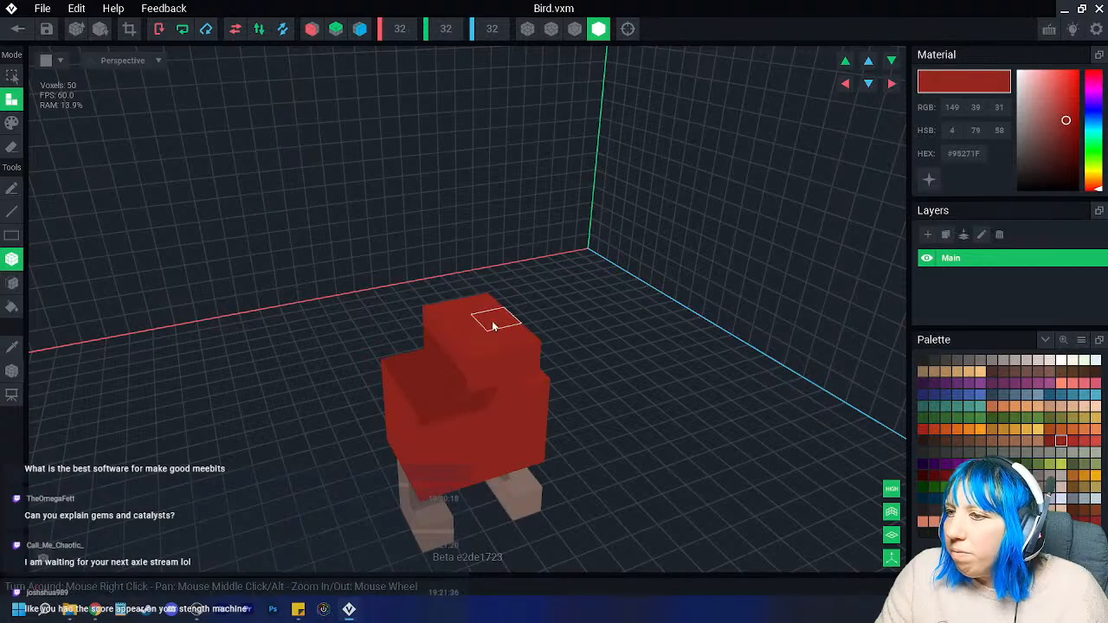
pyautogui.click(469, 315)
pyautogui.moveTo(468, 317); pyautogui.dragTo(485, 403, button='right')
pyautogui.click(485, 403)
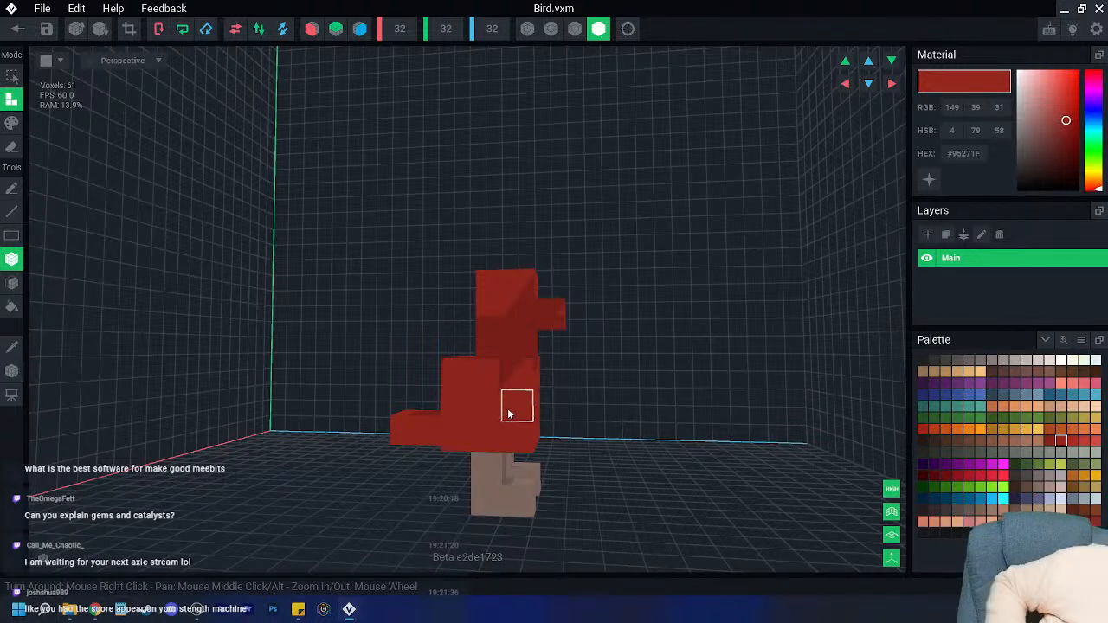
pyautogui.moveTo(508, 415); pyautogui.dragTo(633, 440, button='right')
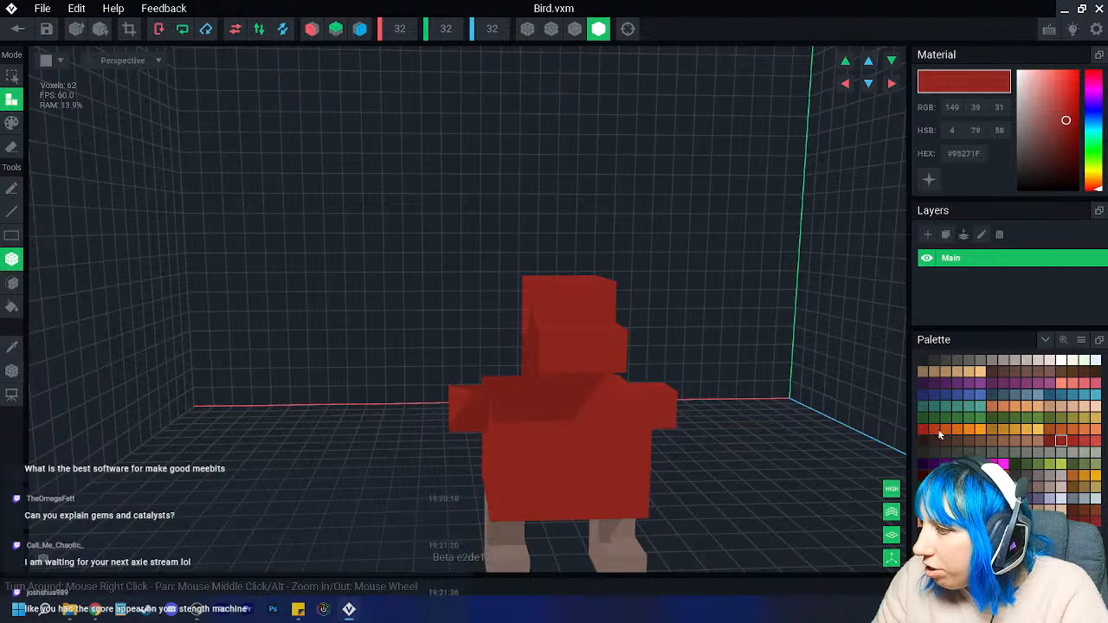
# - Paint the bird's beak orange #B43A19
pyautogui.click(935, 430)
pyautogui.press('p')
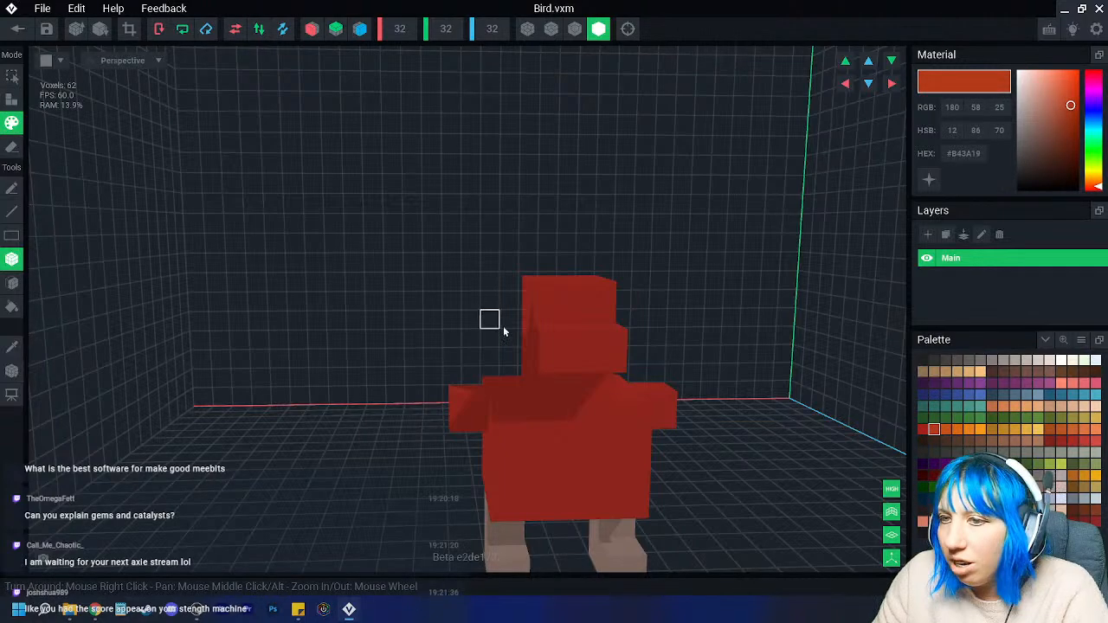
pyautogui.moveTo(561, 346); pyautogui.dragTo(442, 394, button='right')
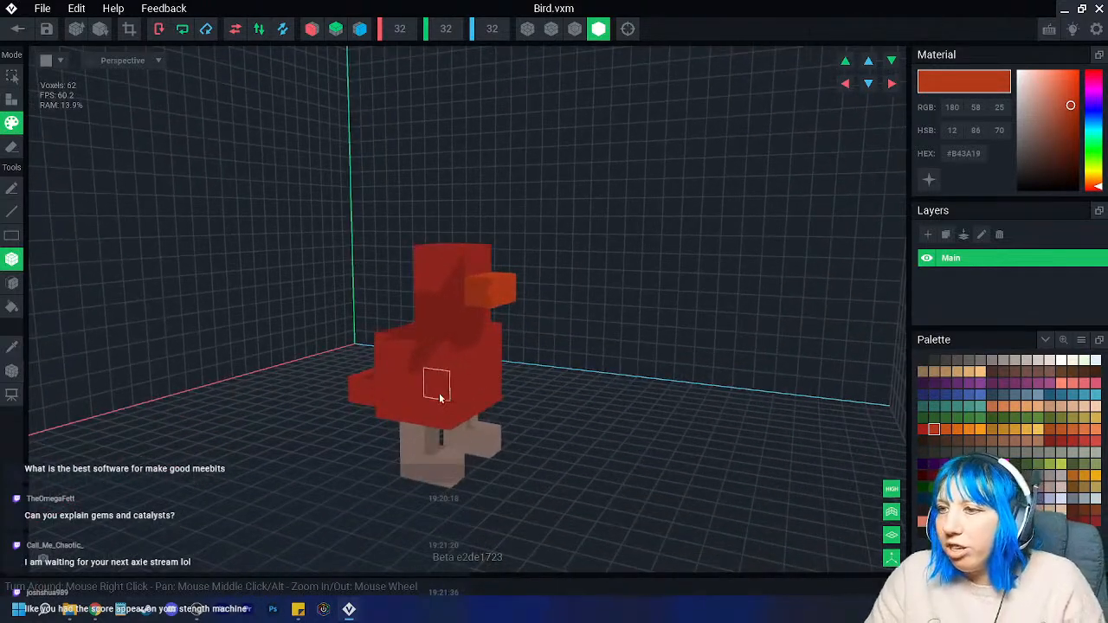
pyautogui.moveTo(448, 260); pyautogui.dragTo(520, 317, button='right')
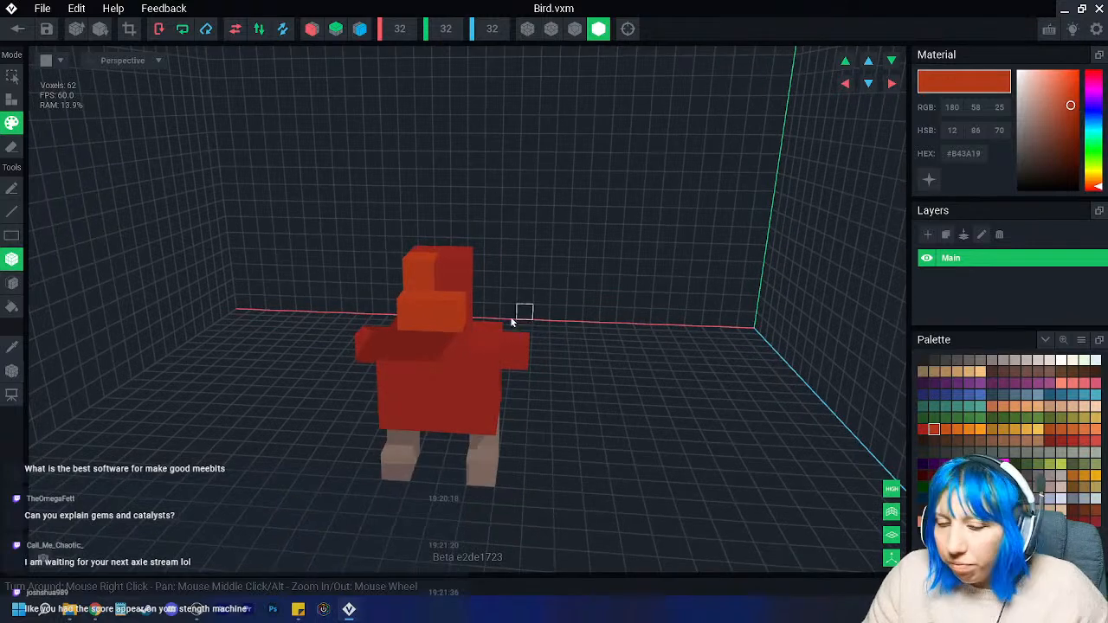
# - Crop the Bird model's volume to its voxels and activate the Pivot tool
pyautogui.click(129, 29)
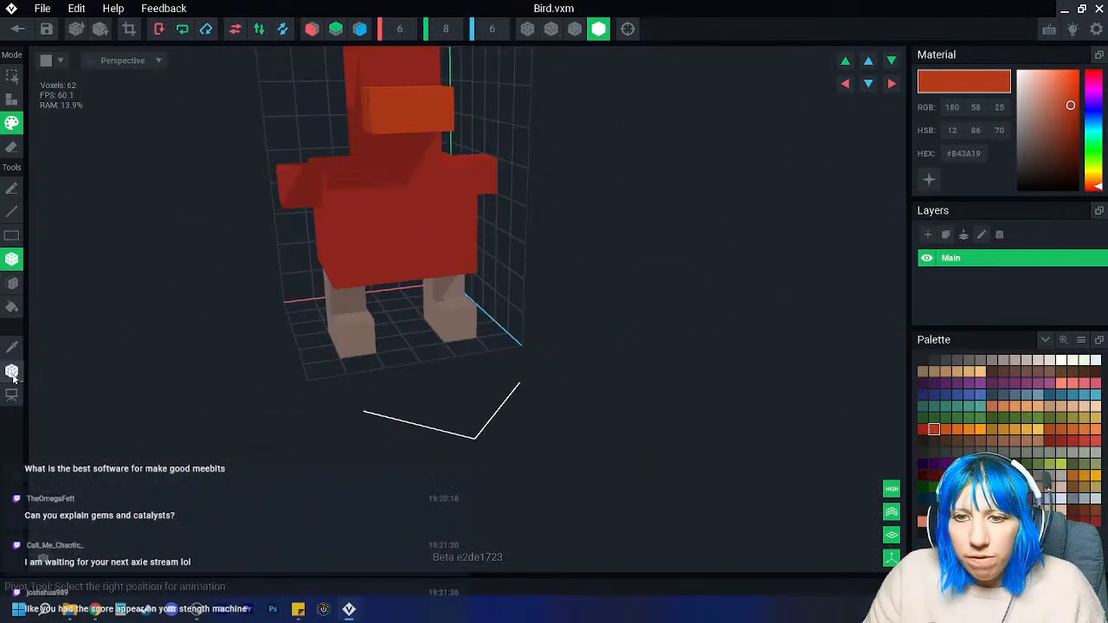
pyautogui.click(12, 371)
# - Close Bird.vxm with its changes saved and return to the trunk.vxr rig
pyautogui.click(43, 7)
pyautogui.click(51, 28)
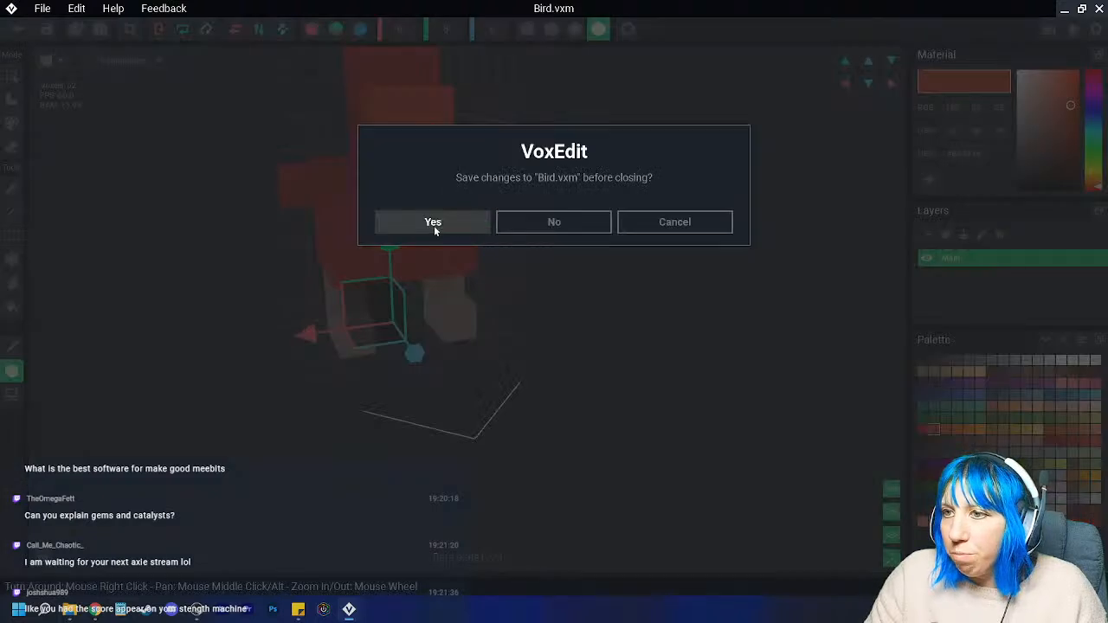
pyautogui.click(433, 223)
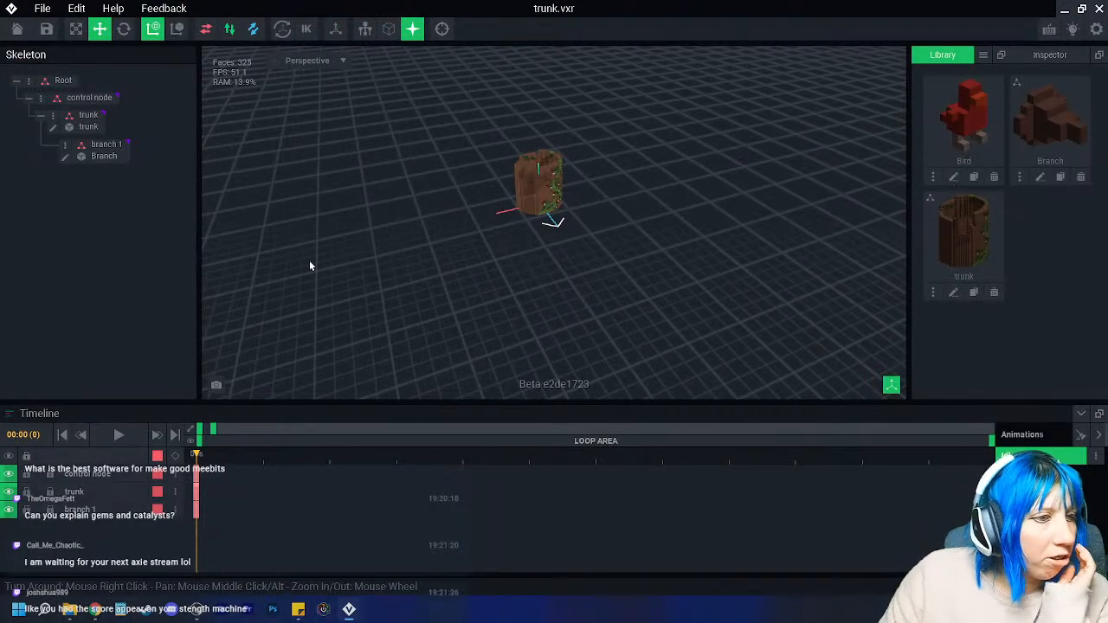
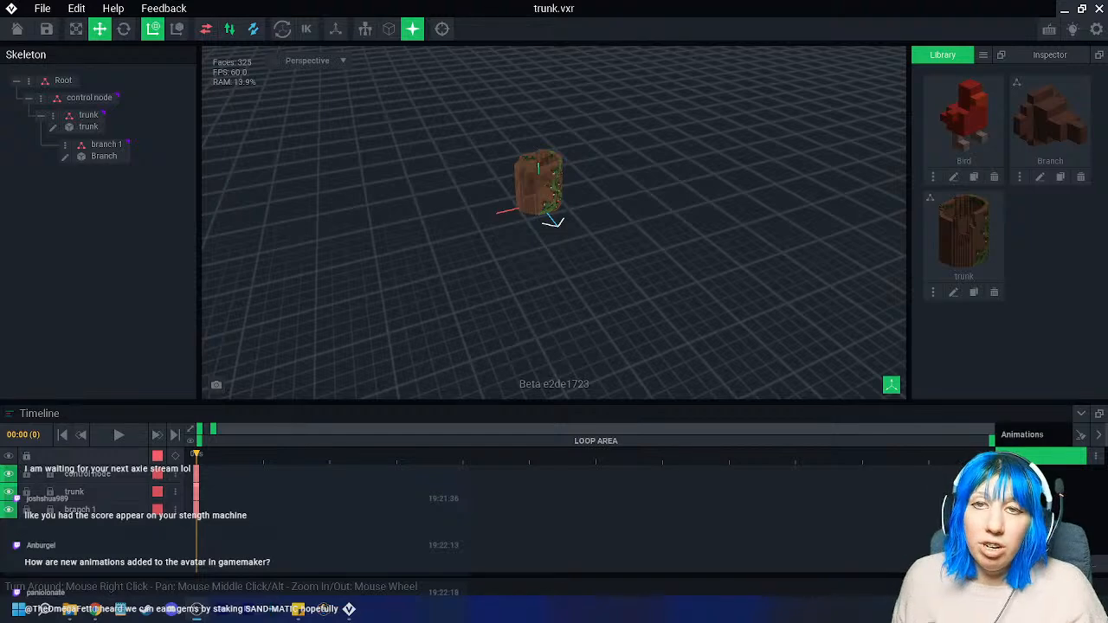
pyautogui.scroll(10, 563, 188)
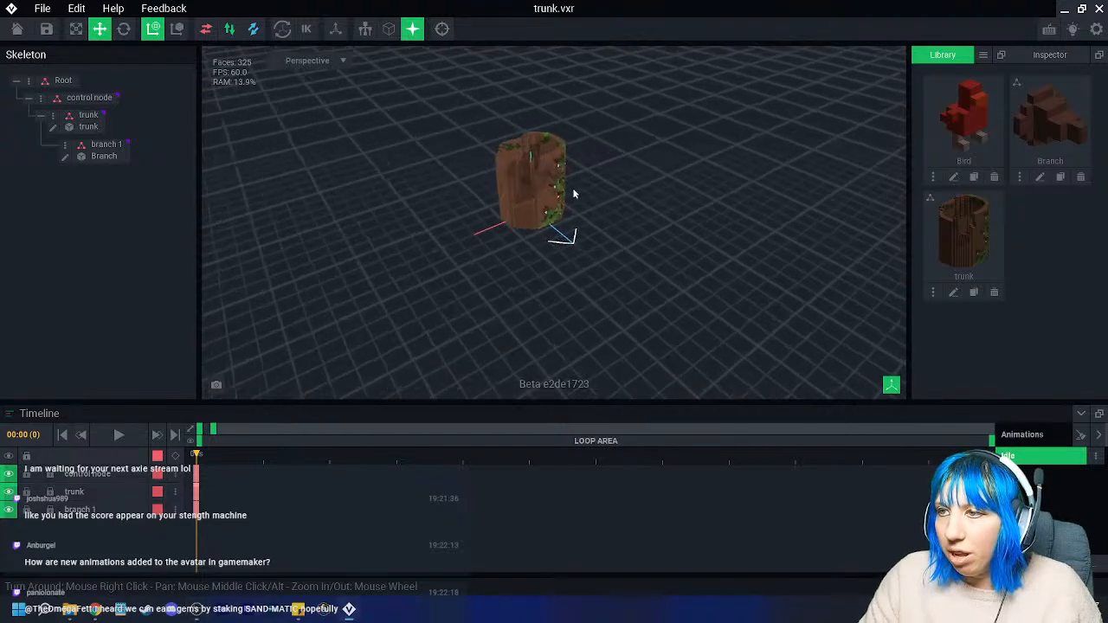
# - Create a child node named "bird" under the trunk node and assign the Bird model from the library to it
pyautogui.click(87, 116)
pyautogui.rightClick(87, 115)
pyautogui.click(83, 145)
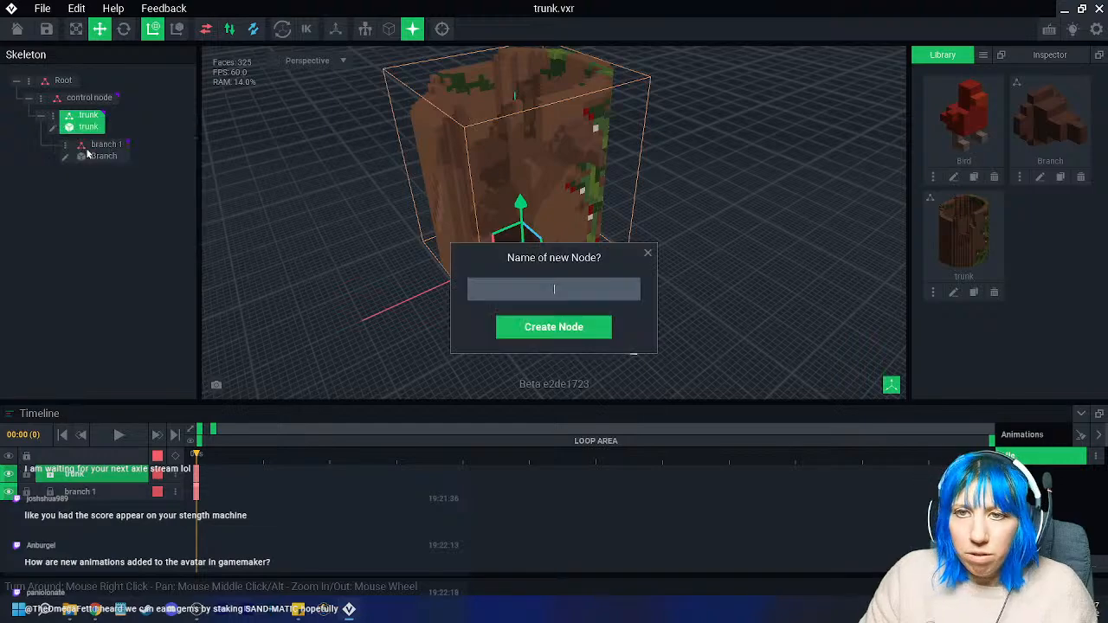
pyautogui.write('bird')
pyautogui.press('Return')
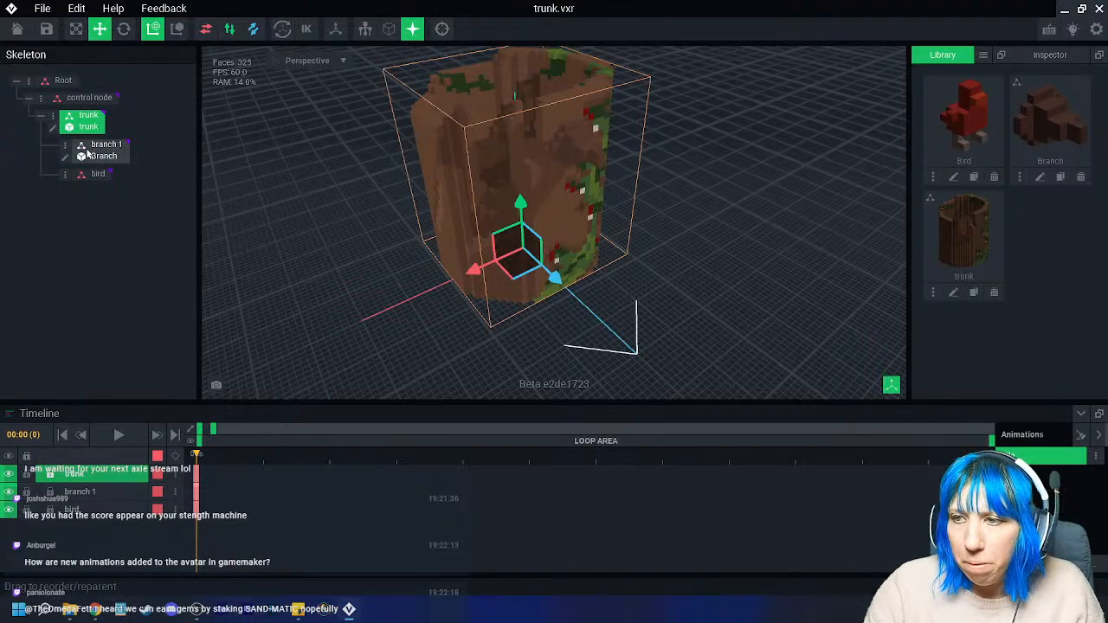
pyautogui.moveTo(964, 117); pyautogui.dragTo(95, 174)
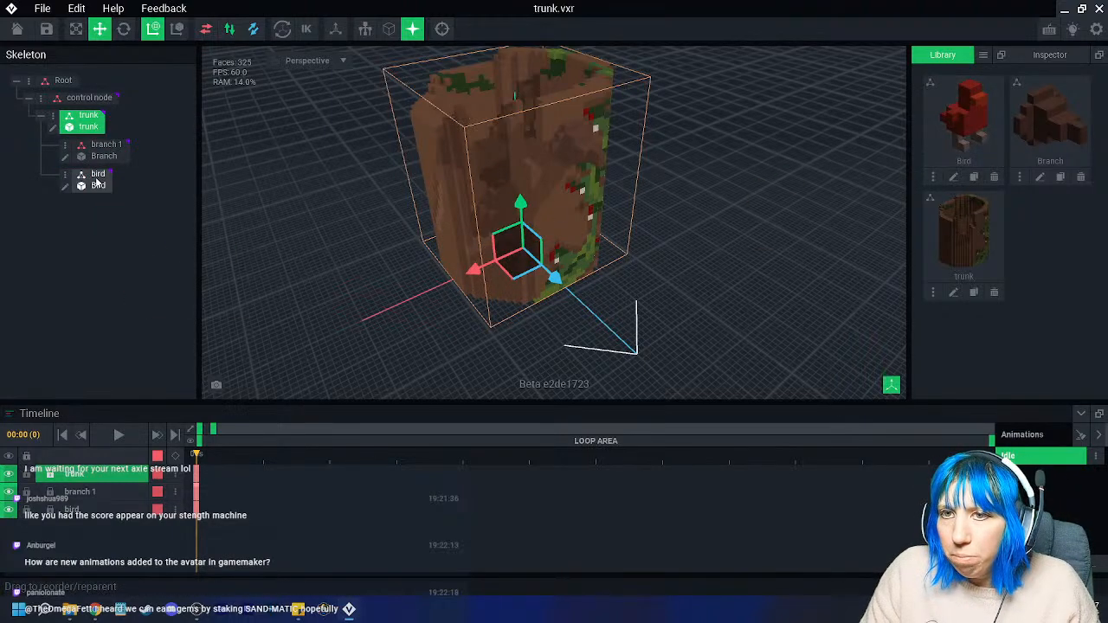
# - Move the bird straight up from the base so it sits inside the hollow trunk
pyautogui.moveTo(421, 277); pyautogui.dragTo(488, 165, button='right')
pyautogui.scroll(2, 464, 257)
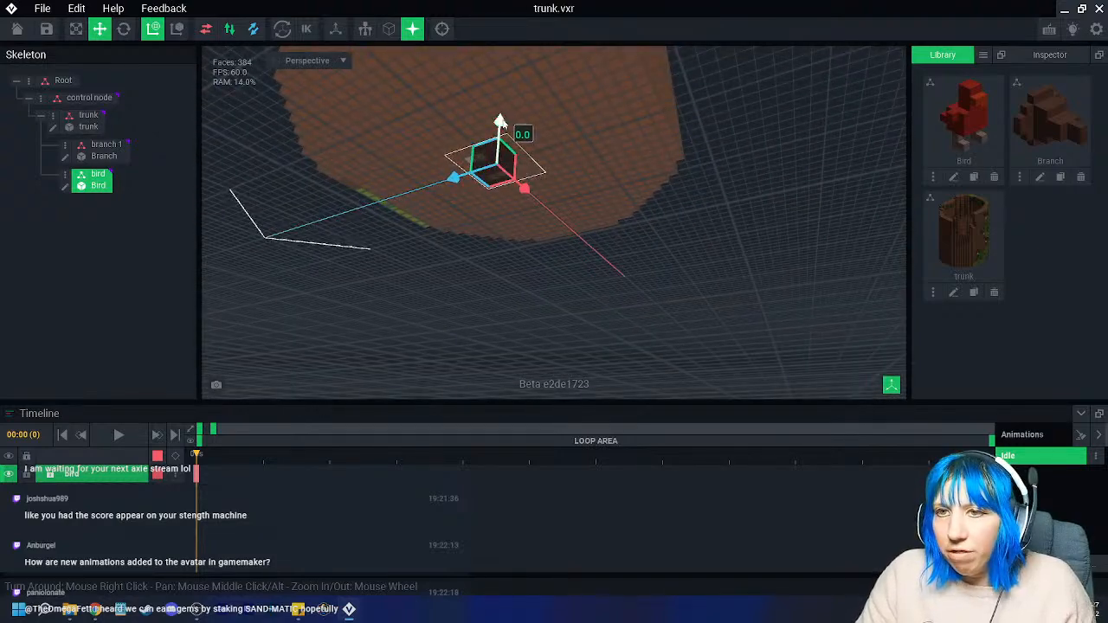
pyautogui.moveTo(501, 122); pyautogui.dragTo(504, 104)
pyautogui.moveTo(471, 136); pyautogui.dragTo(494, 168, button='right')
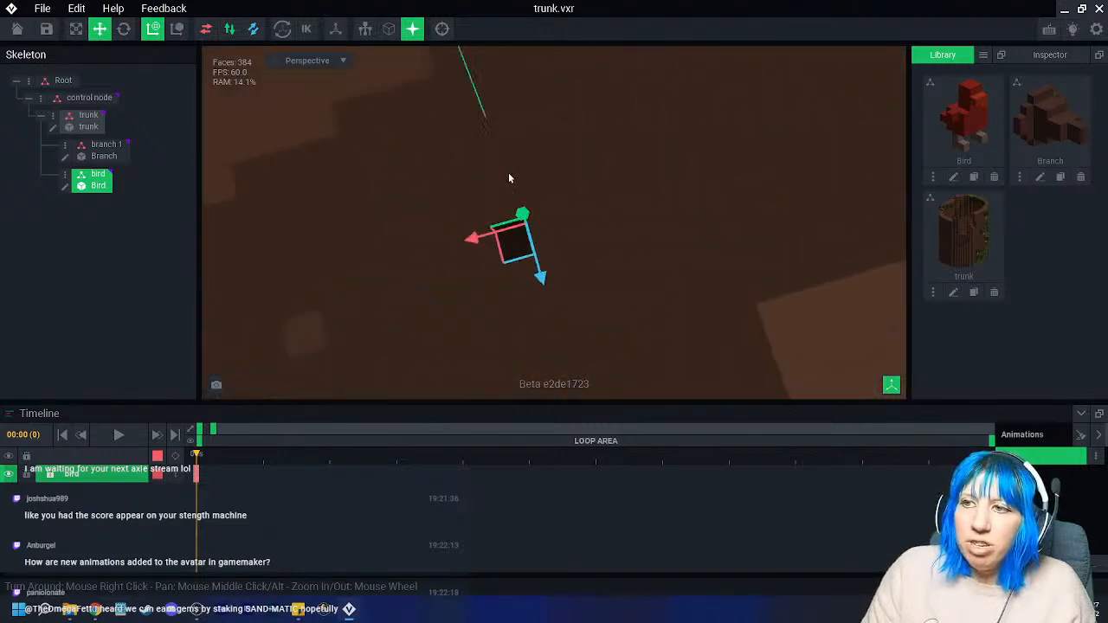
pyautogui.scroll(-5, 538, 210)
pyautogui.moveTo(538, 210); pyautogui.dragTo(526, 190, button='right')
pyautogui.scroll(5, 526, 191)
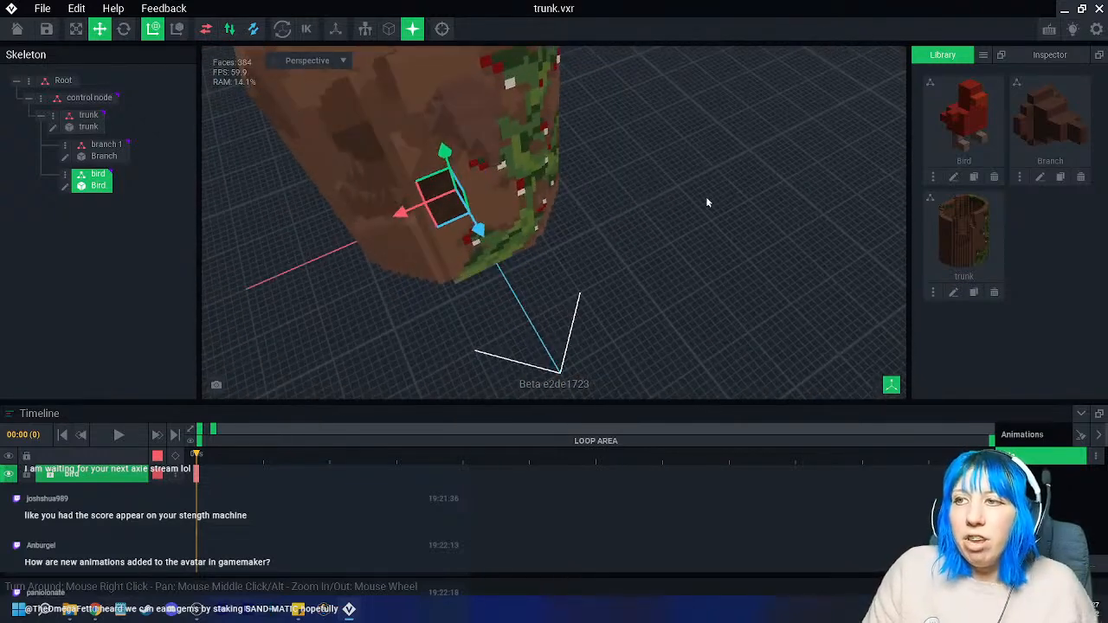
pyautogui.click(705, 196)
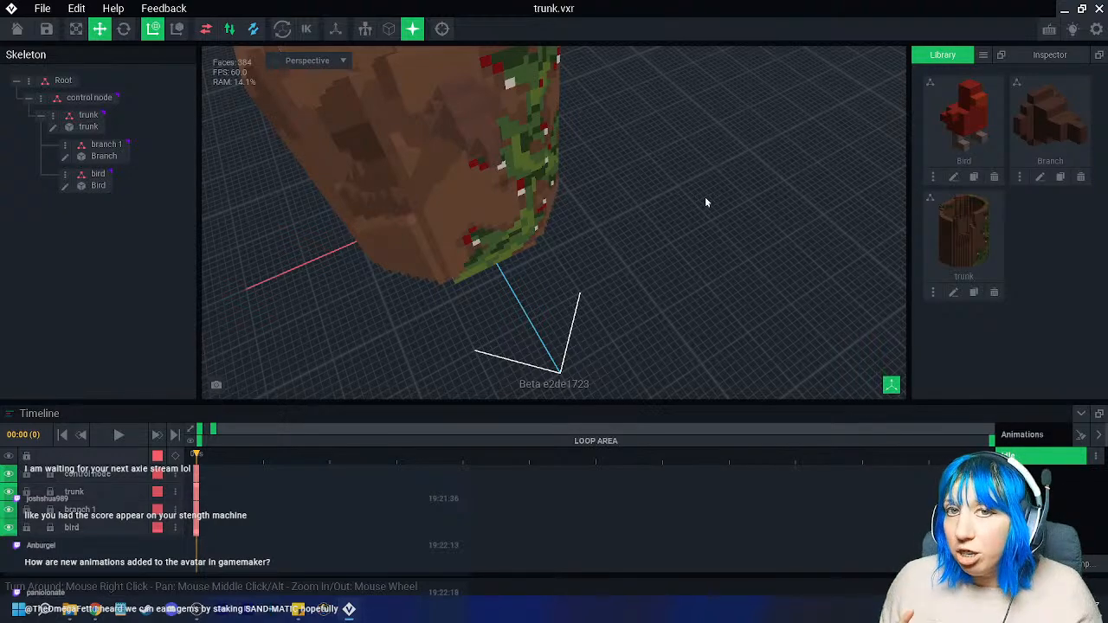
pyautogui.moveTo(705, 197); pyautogui.dragTo(691, 191, button='right')
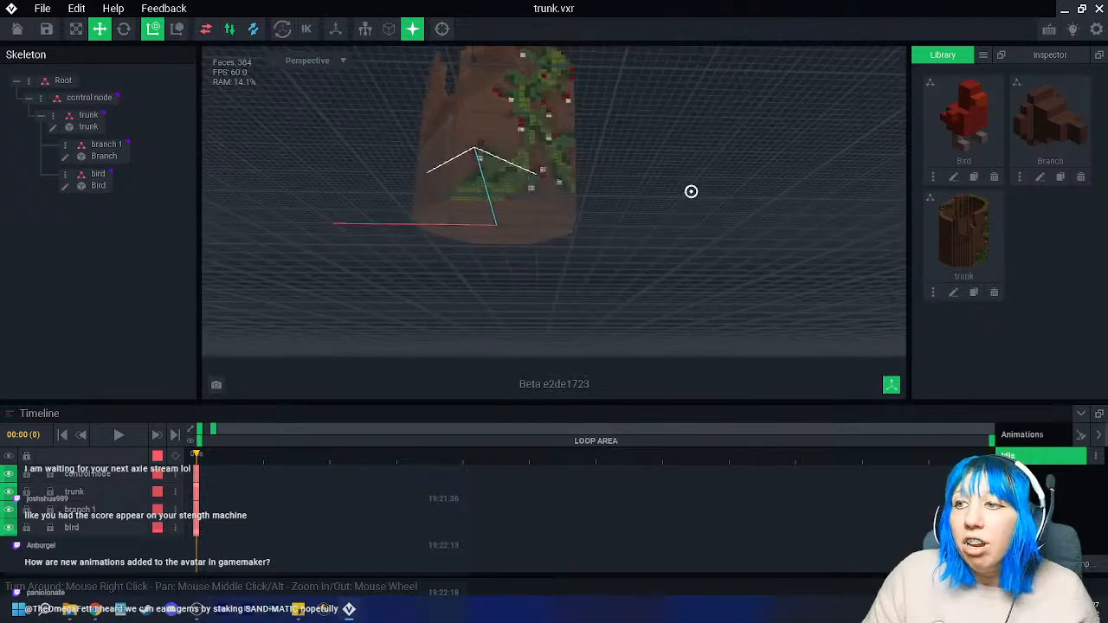
pyautogui.moveTo(507, 258); pyautogui.dragTo(512, 251, button='right')
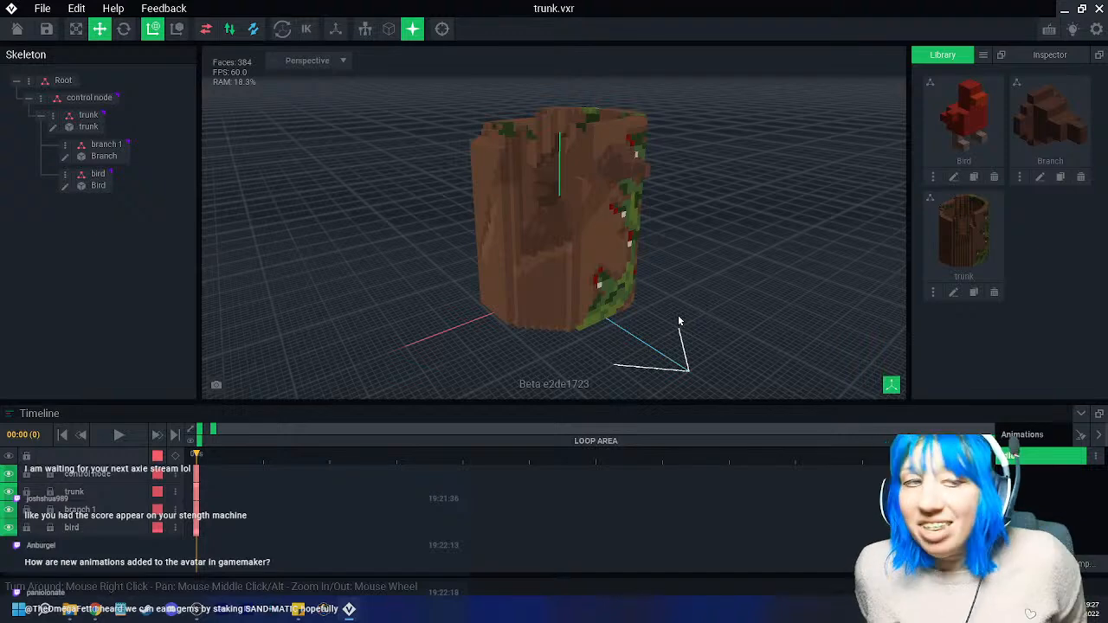
pyautogui.click(573, 278)
pyautogui.click(478, 341)
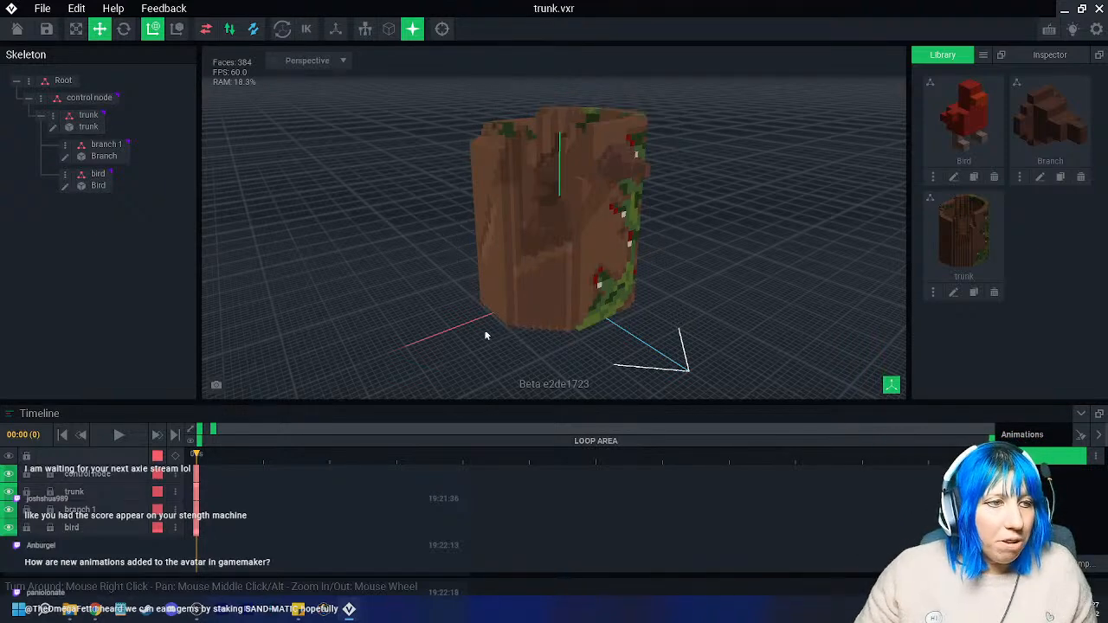
# - Adjust the timeline range to show about the first two seconds and place the playhead at frame 12
pyautogui.scroll(10, 502, 269)
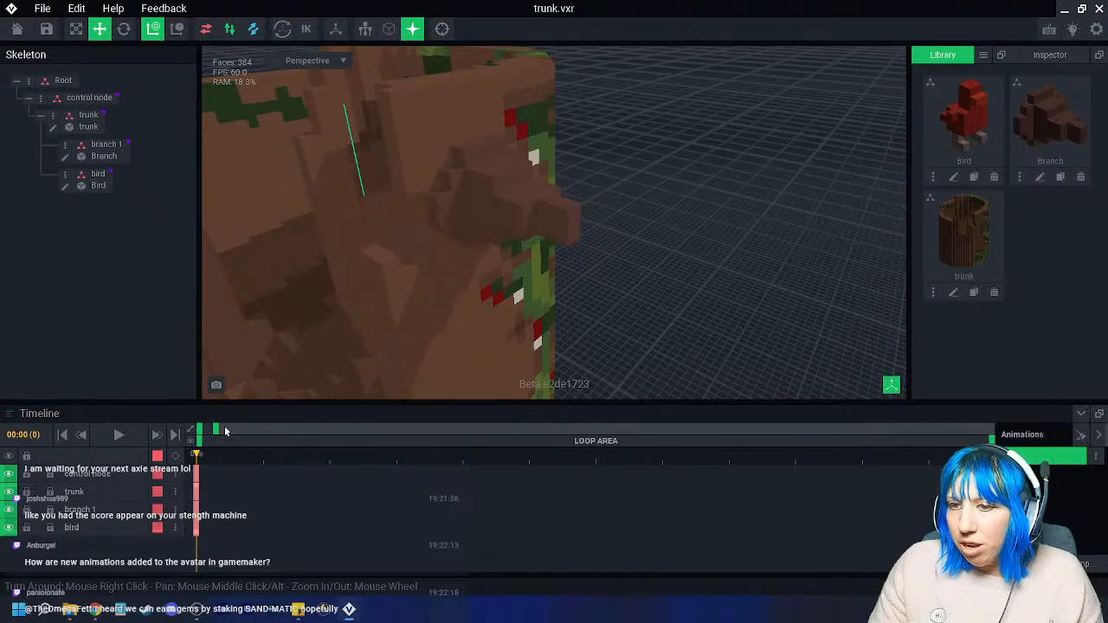
pyautogui.moveTo(216, 431); pyautogui.dragTo(307, 430)
pyautogui.click(204, 459)
pyautogui.click(202, 468)
pyautogui.scroll(3, 206, 466)
pyautogui.click(211, 462)
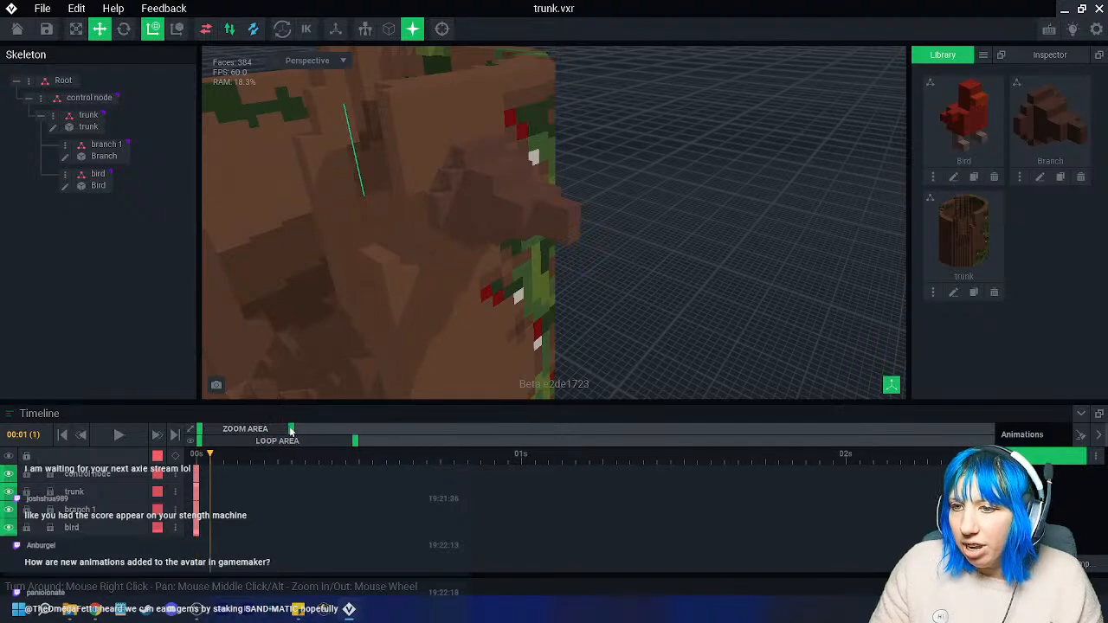
pyautogui.scroll(3, 348, 511)
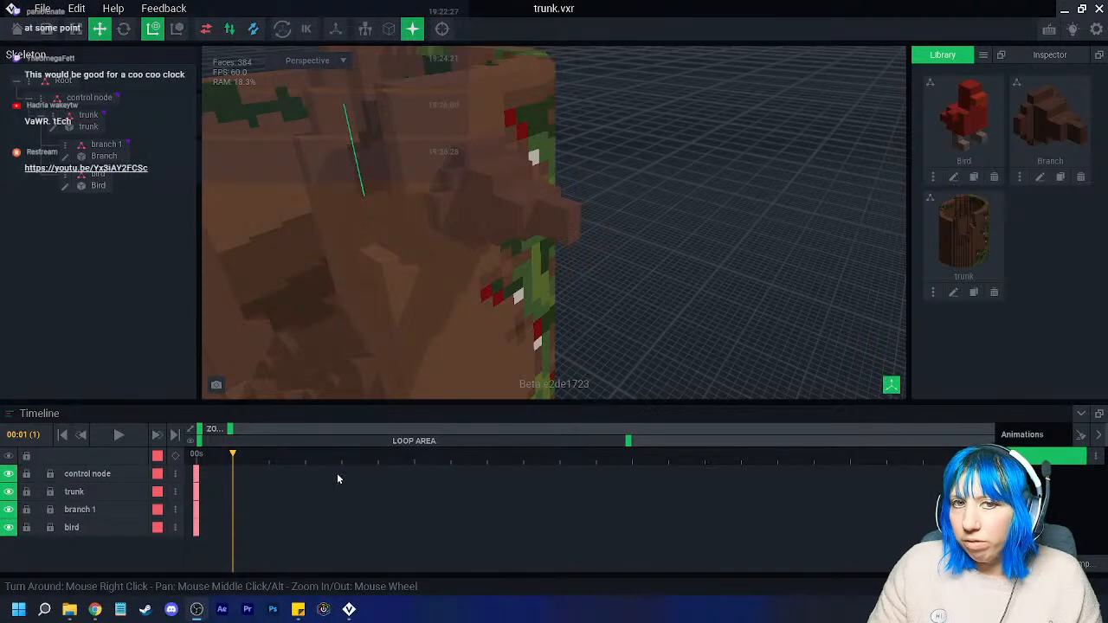
pyautogui.moveTo(199, 457); pyautogui.dragTo(564, 466)
pyautogui.moveTo(230, 430); pyautogui.dragTo(283, 431)
pyautogui.moveTo(345, 460); pyautogui.dragTo(375, 470)
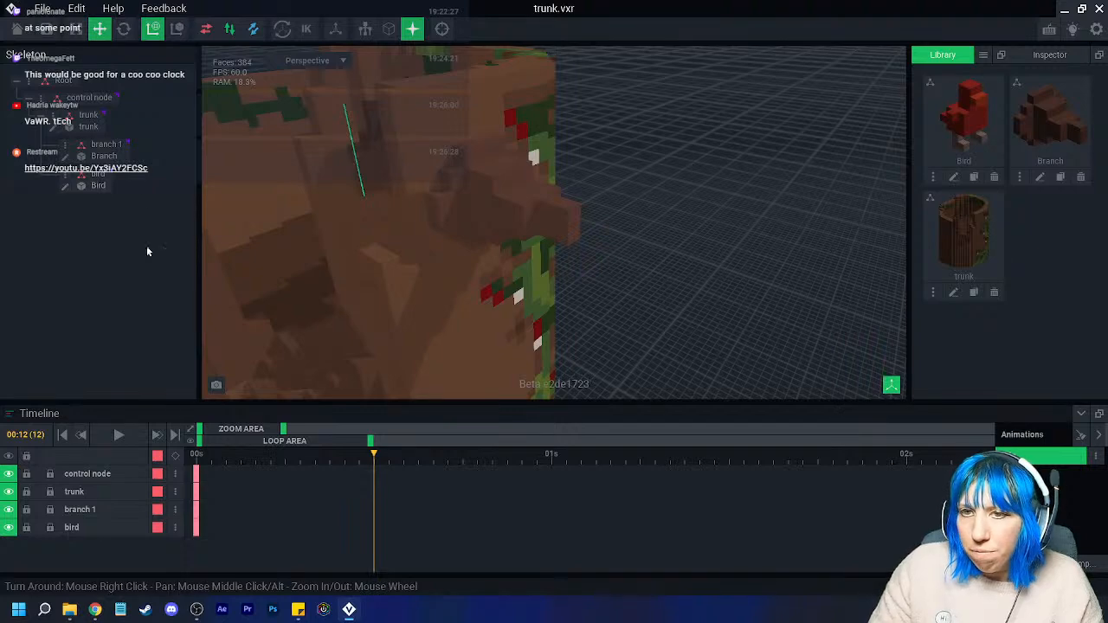
# - Copy the bird's starting keyframe and paste it at frame 12
pyautogui.click(101, 187)
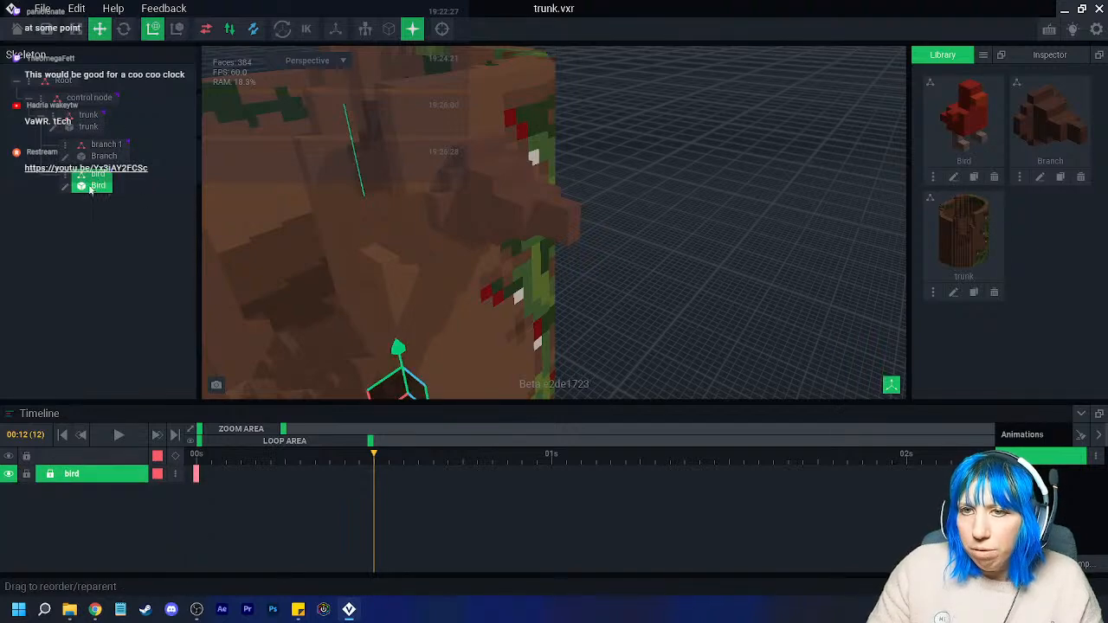
pyautogui.rightClick(197, 479)
pyautogui.click(223, 346)
pyautogui.rightClick(377, 474)
pyautogui.click(381, 390)
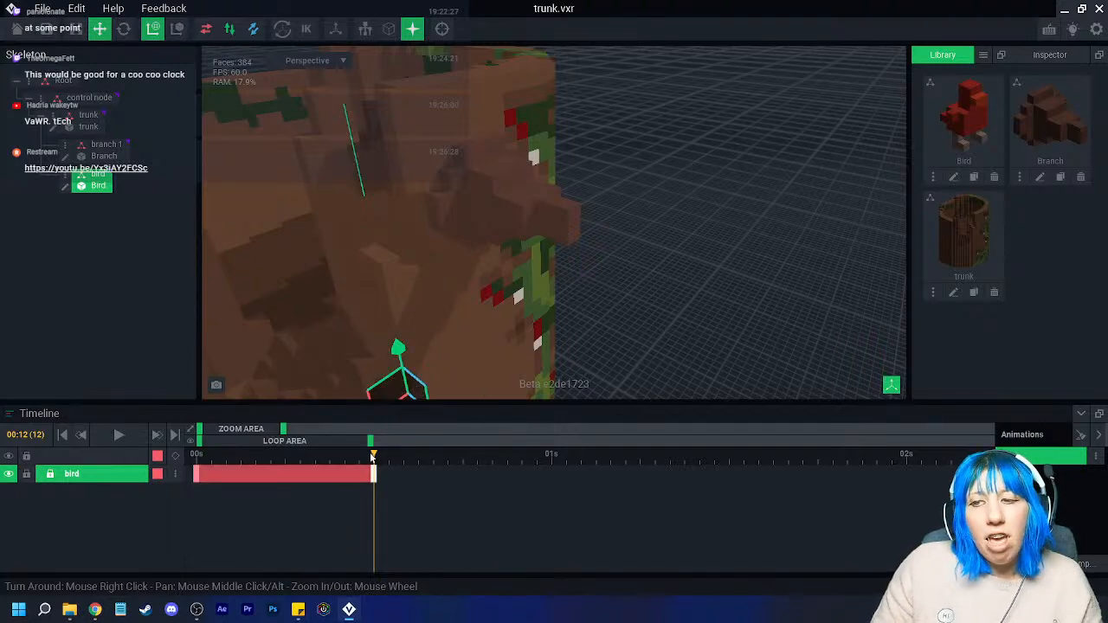
# - At frame 13, move the bird out of the trunk and stand it on top of the branch
pyautogui.moveTo(378, 457); pyautogui.dragTo(388, 459)
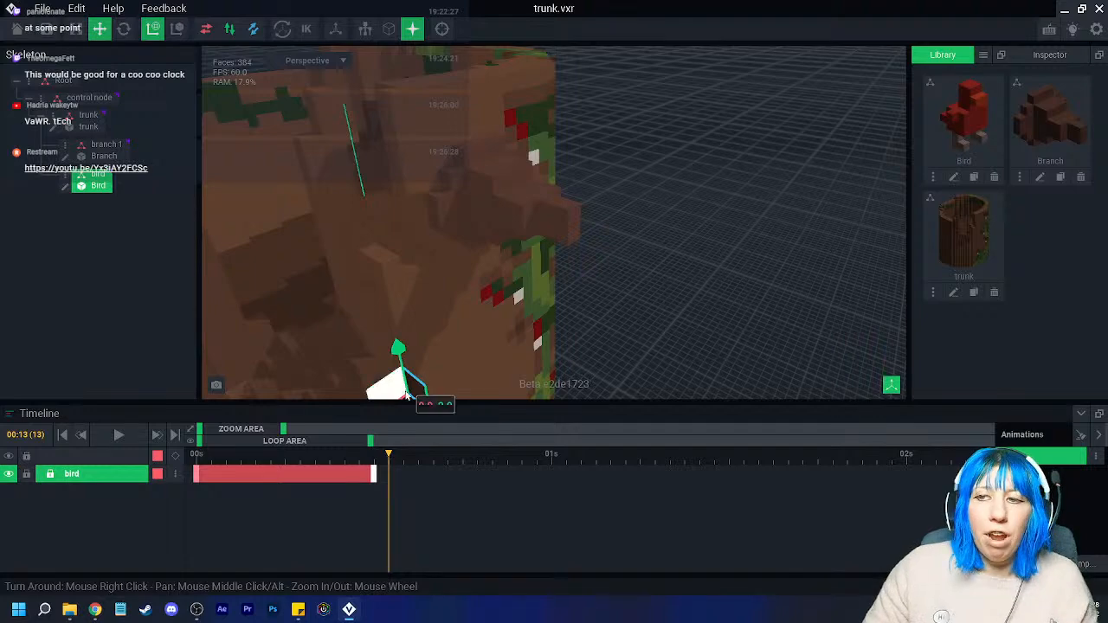
pyautogui.moveTo(396, 376); pyautogui.dragTo(511, 143)
pyautogui.moveTo(513, 146); pyautogui.dragTo(554, 201, button='right')
pyautogui.moveTo(554, 201); pyautogui.dragTo(557, 203)
pyautogui.click(485, 329)
# - Duplicate the bird's frame 13 keyframe at frame 31 to hold its pose on the branch
pyautogui.moveTo(394, 455); pyautogui.dragTo(652, 489)
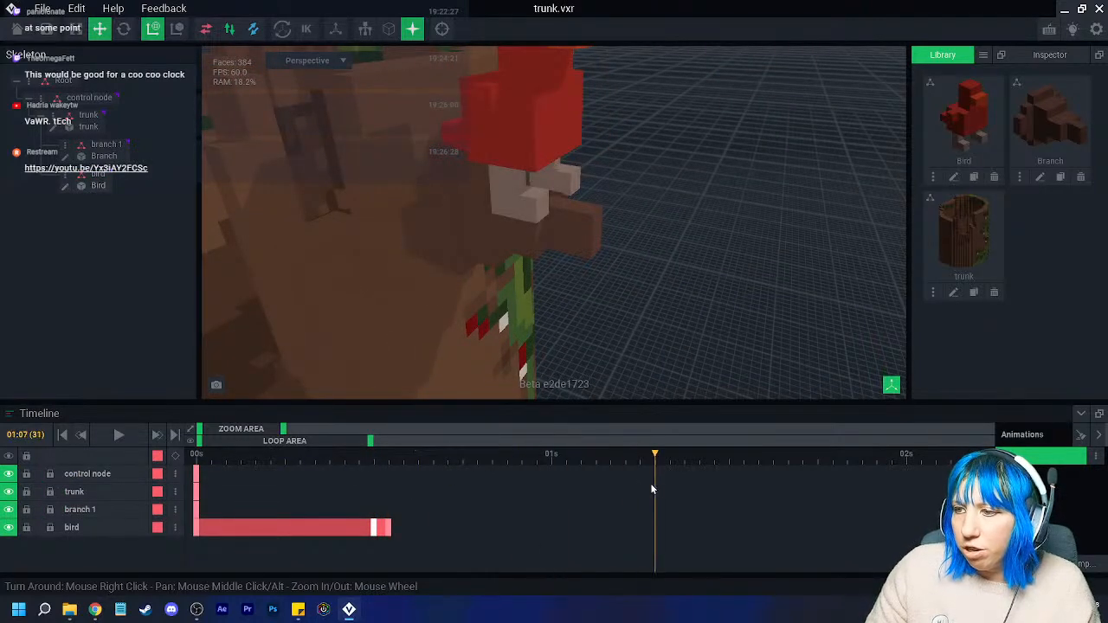
pyautogui.rightClick(392, 528)
pyautogui.click(408, 438)
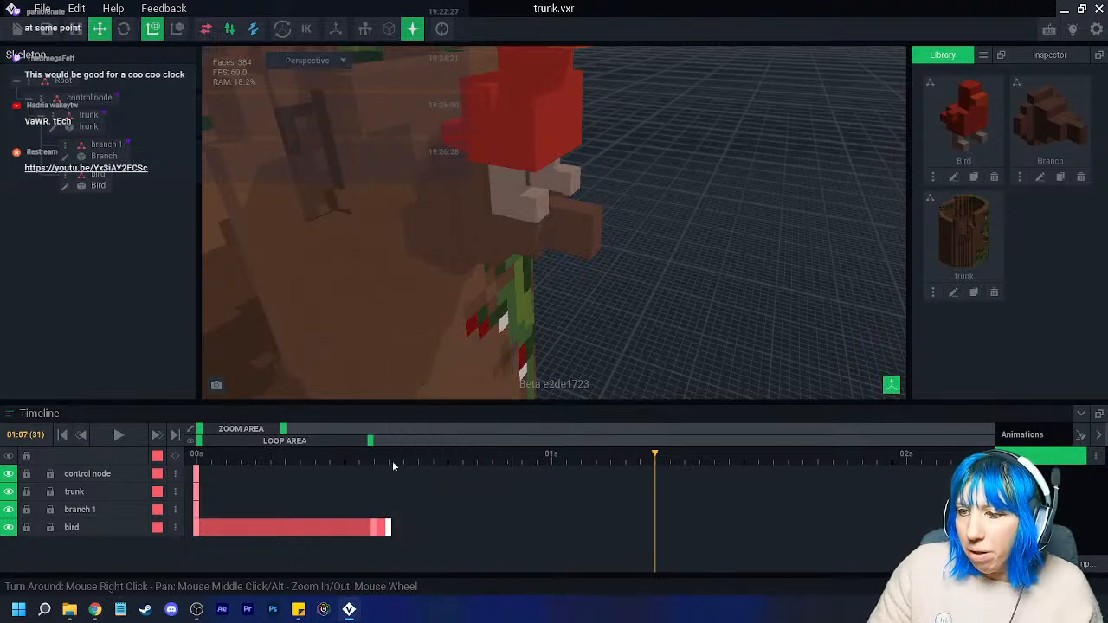
pyautogui.rightClick(654, 525)
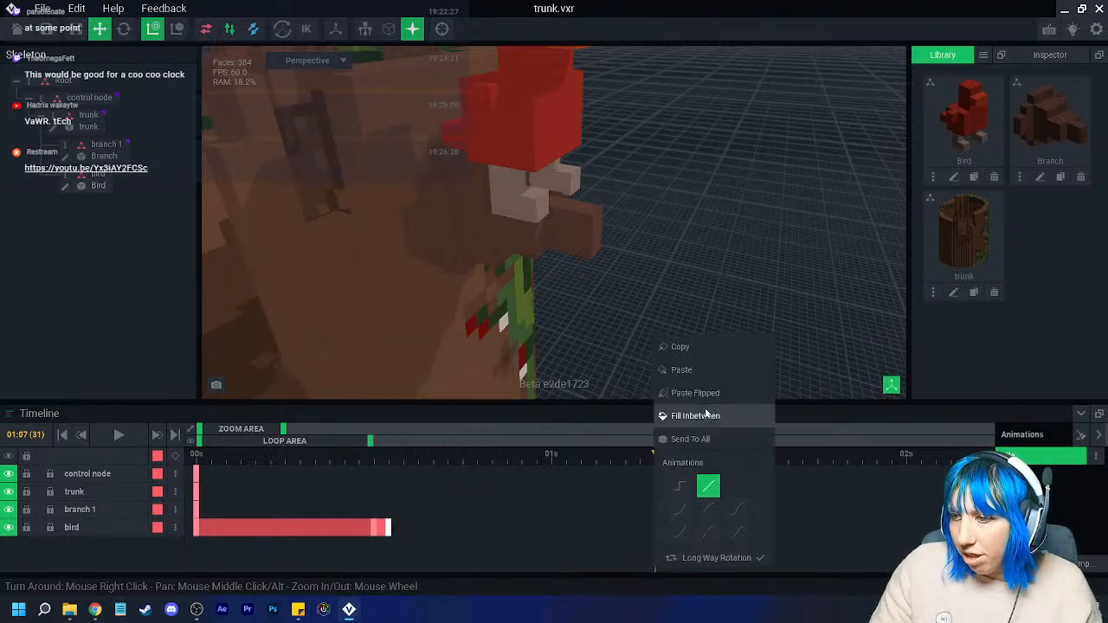
pyautogui.click(696, 374)
# - Copy the bird's starting keyframe to frame 32 to return it inside the trunk
pyautogui.moveTo(653, 466); pyautogui.dragTo(664, 462)
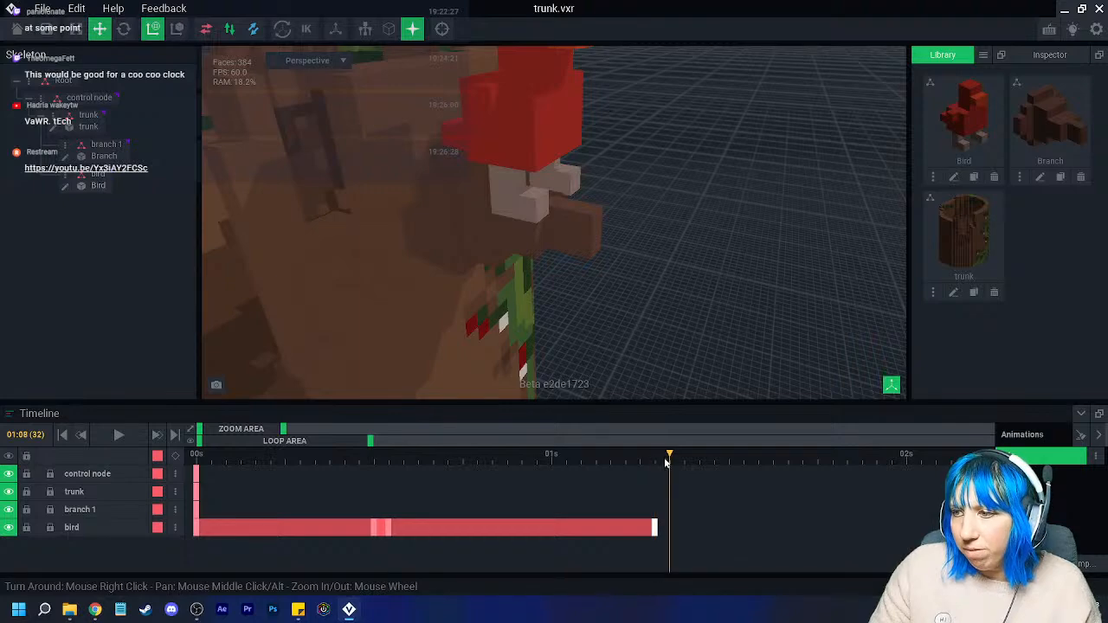
pyautogui.click(195, 529)
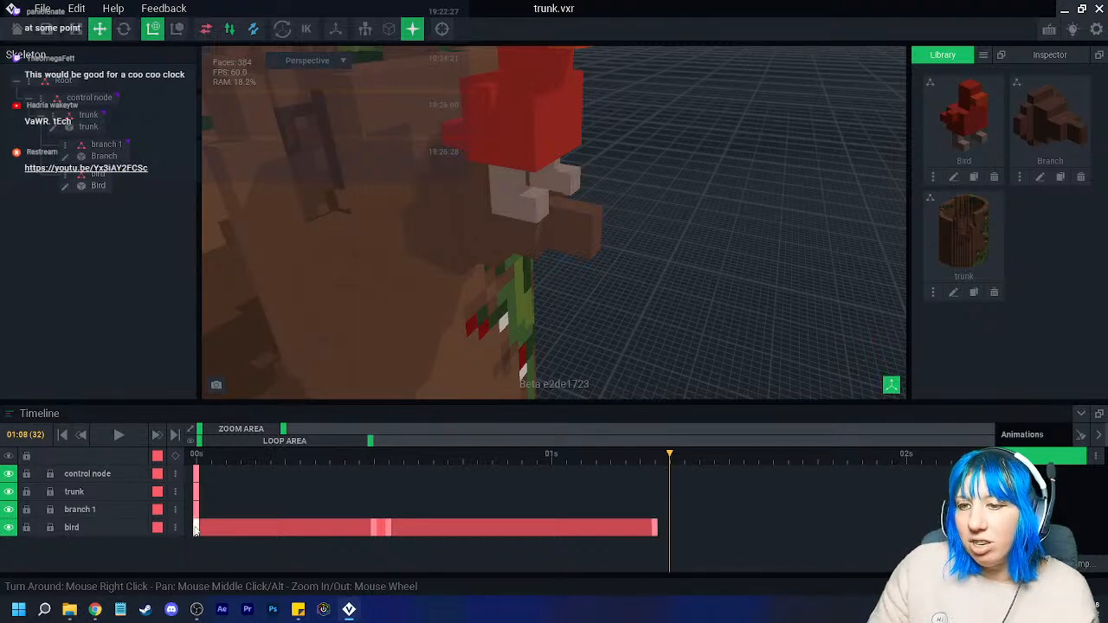
pyautogui.rightClick(195, 529)
pyautogui.click(217, 346)
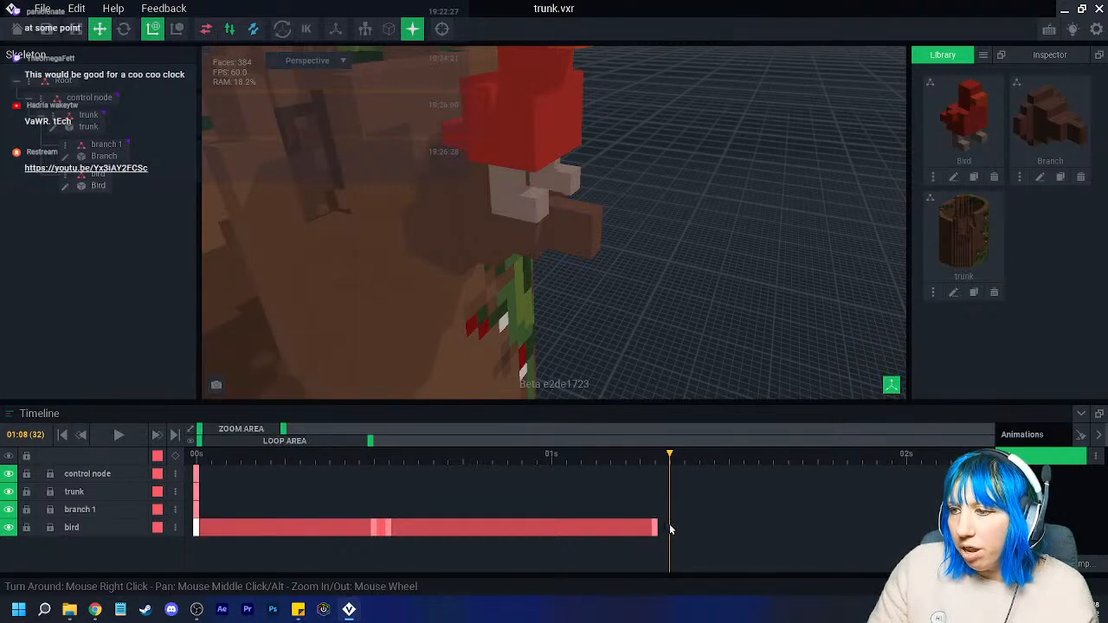
pyautogui.rightClick(670, 530)
pyautogui.click(703, 367)
# - Shift the bird's last two keyframes to frames 47 and 48, and the keyframes at frames 12 and 13 to frames 14 and 15
pyautogui.moveTo(662, 461)
pyautogui.mouseDown()
pyautogui.moveTo(596, 461)
pyautogui.moveTo(685, 461)
pyautogui.moveTo(669, 462)
pyautogui.mouseUp()
pyautogui.moveTo(670, 528); pyautogui.dragTo(894, 529)
pyautogui.moveTo(661, 529); pyautogui.dragTo(889, 530)
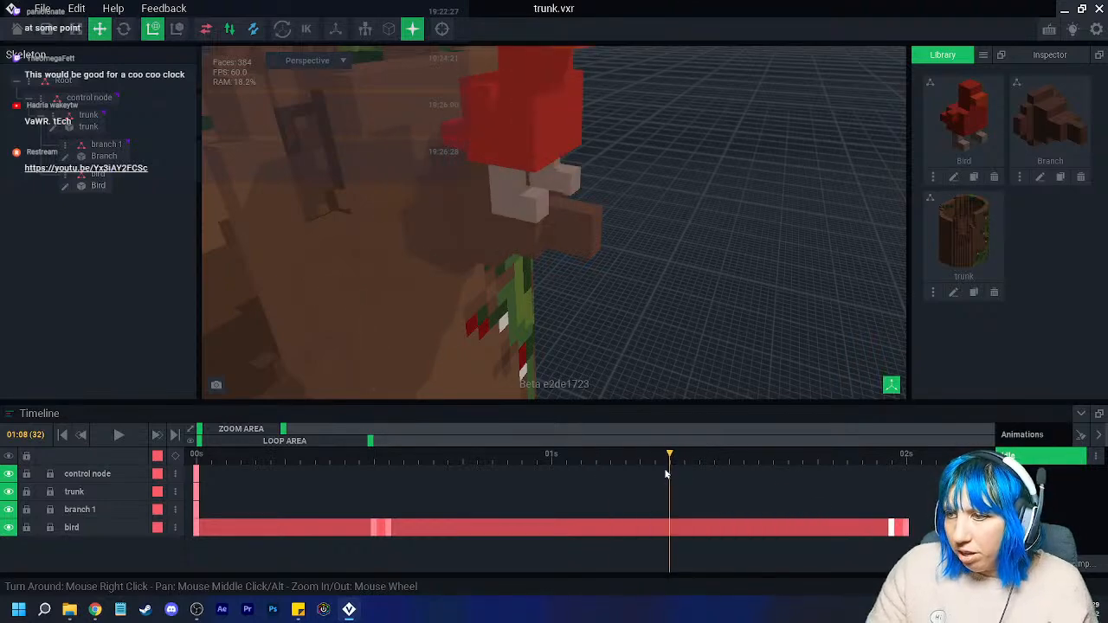
pyautogui.moveTo(392, 529); pyautogui.dragTo(405, 529)
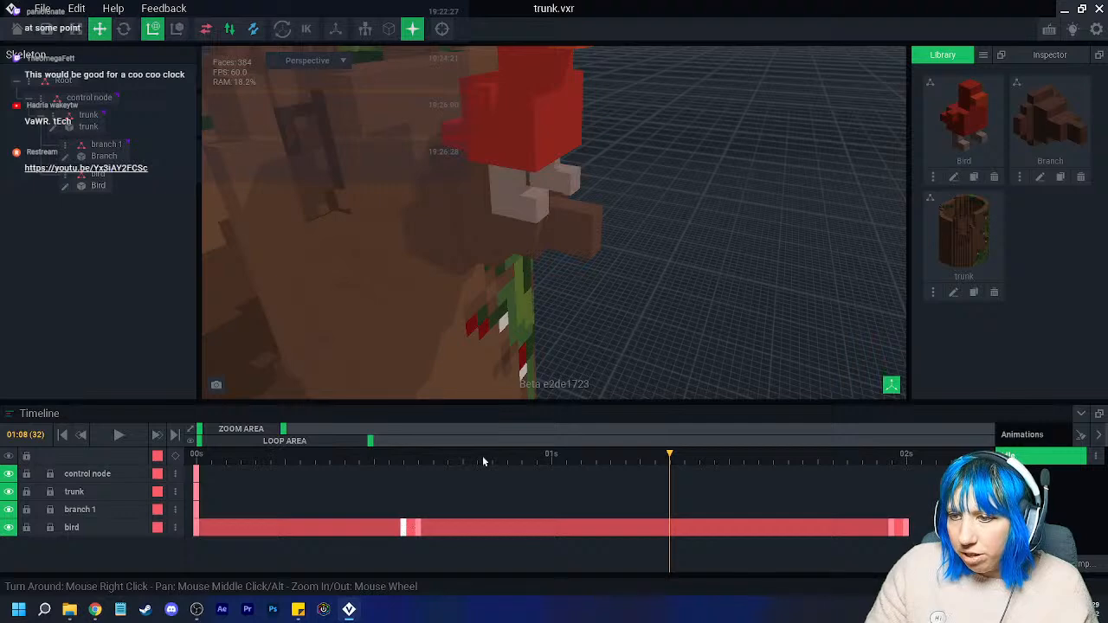
# - Play the animation from the start to check when the bird appears on the branch
pyautogui.scroll(-3, 590, 284)
pyautogui.moveTo(591, 279); pyautogui.dragTo(618, 351, button='right')
pyautogui.moveTo(670, 453); pyautogui.dragTo(203, 480)
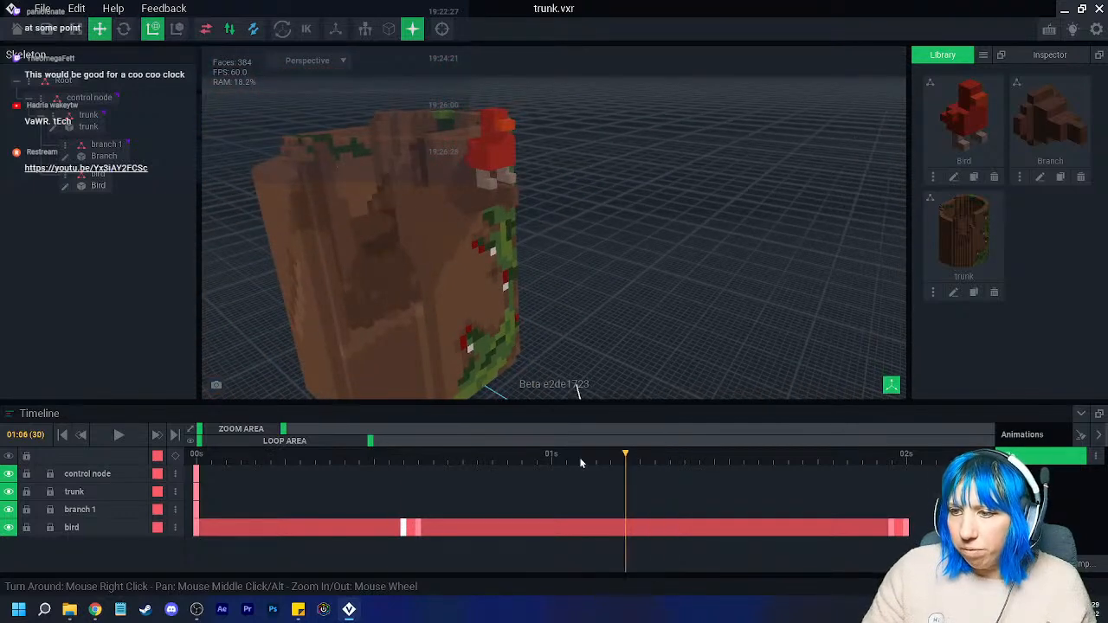
pyautogui.click(119, 435)
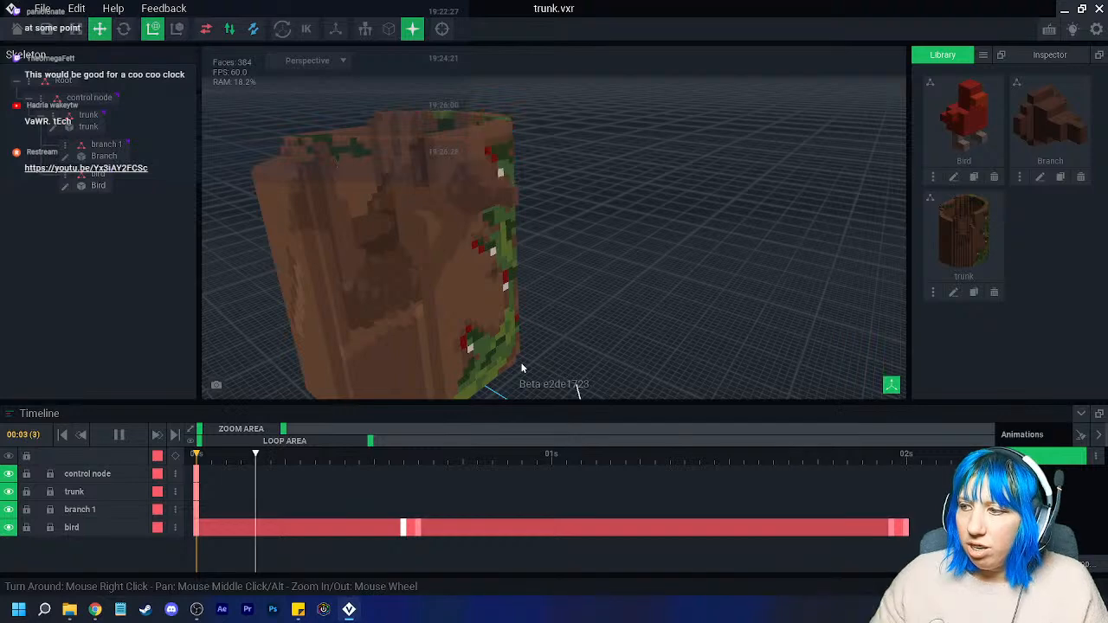
pyautogui.click(118, 435)
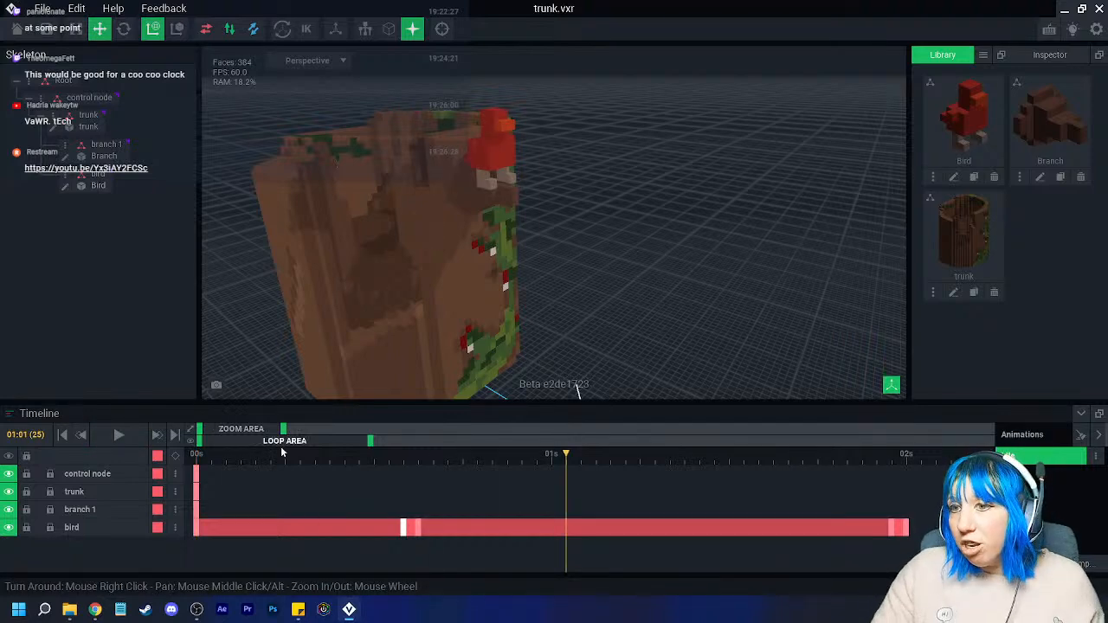
# - Move the bird's frame 15 keyframe to frame 27 and apply an easing curve to the movement from frame 14 to 27
pyautogui.moveTo(549, 457); pyautogui.dragTo(414, 477)
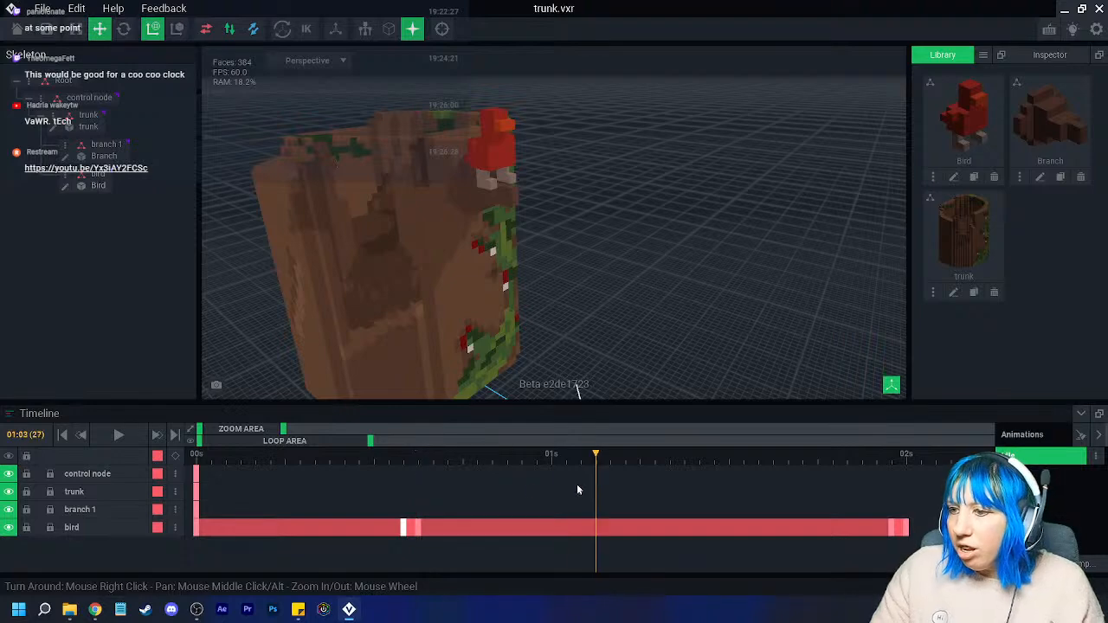
pyautogui.moveTo(421, 535); pyautogui.dragTo(596, 530)
pyautogui.rightClick(524, 530)
pyautogui.click(548, 532)
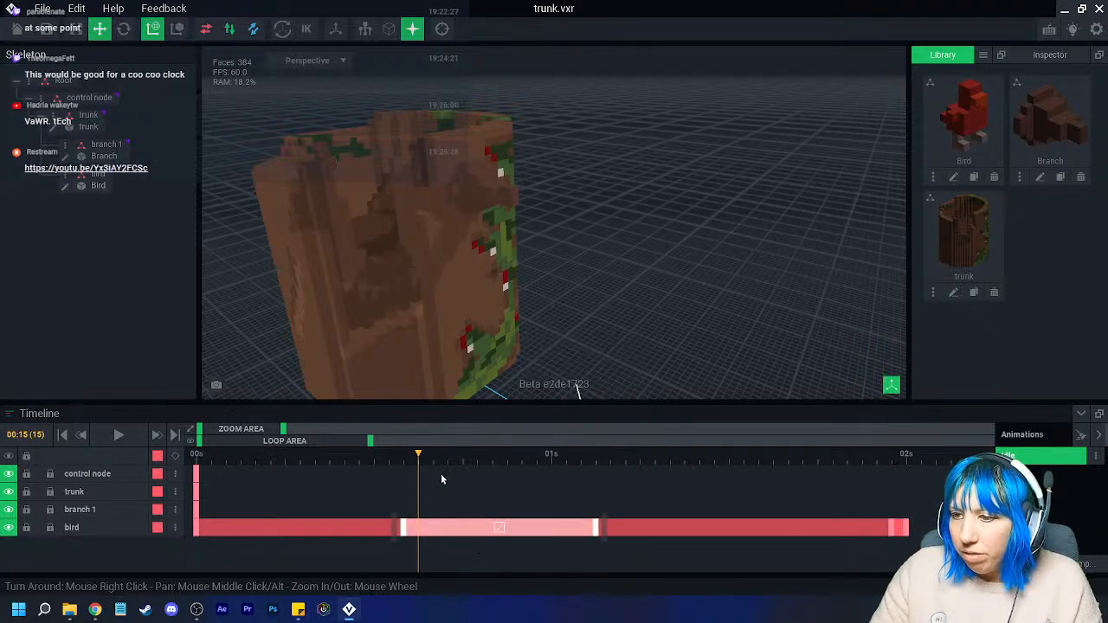
# - Select the bird and scrub its animation from the start to frame 27 to examine its path out of the trunk
pyautogui.click(460, 308)
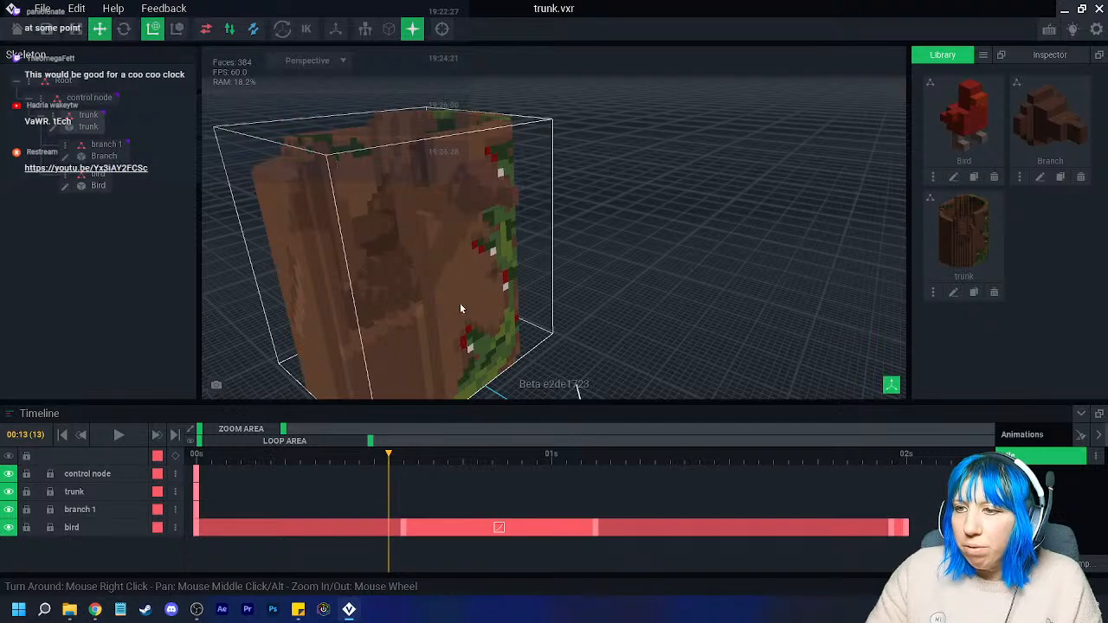
pyautogui.moveTo(415, 323); pyautogui.dragTo(410, 303, button='right')
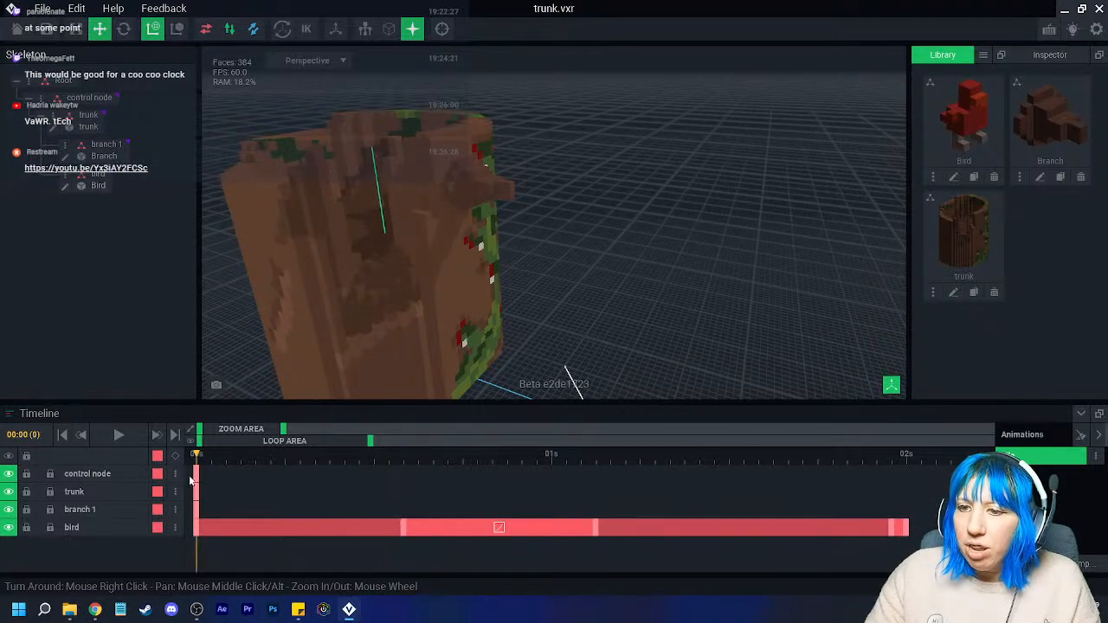
pyautogui.click(87, 527)
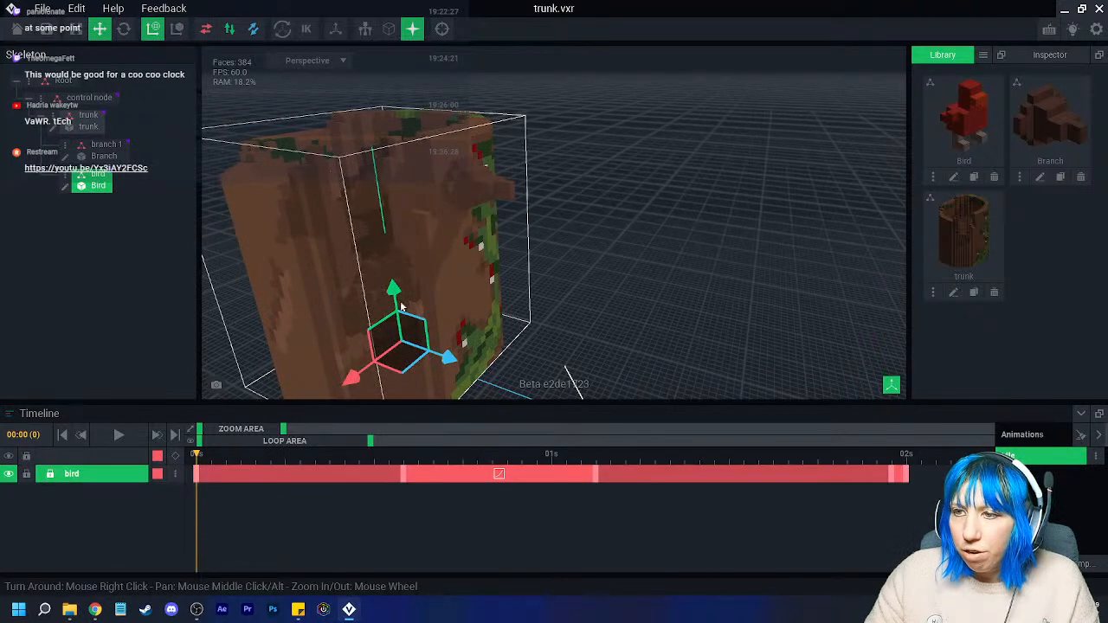
pyautogui.moveTo(242, 467); pyautogui.dragTo(404, 474)
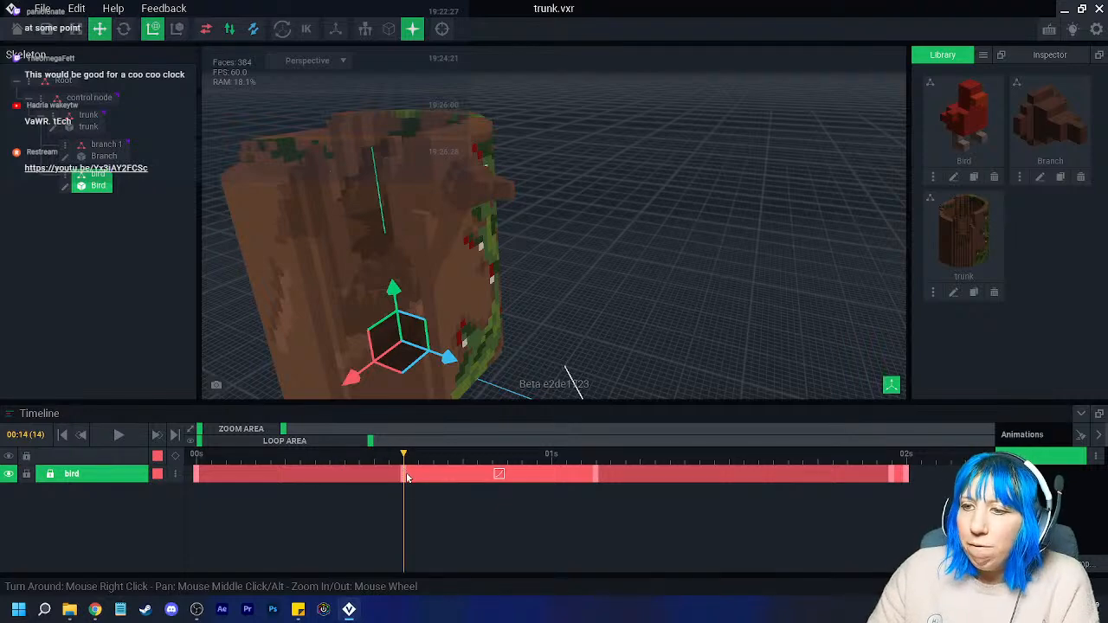
pyautogui.moveTo(405, 456); pyautogui.dragTo(597, 479)
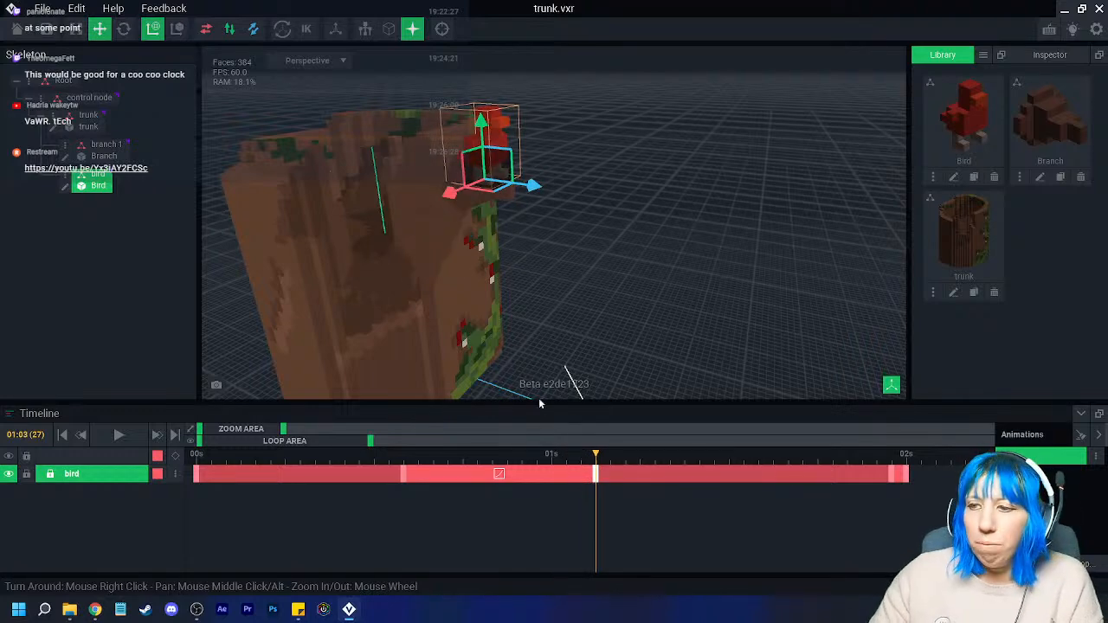
# - Raise the bird inside the hollow trunk on its frame 0 keyframe
pyautogui.moveTo(598, 457); pyautogui.dragTo(401, 474)
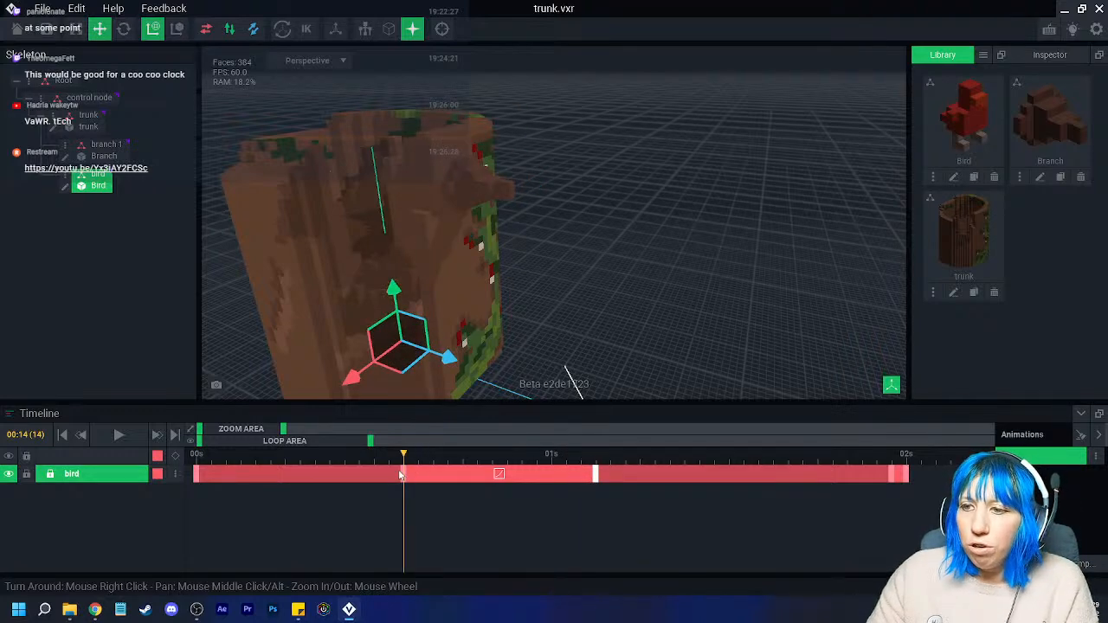
pyautogui.press('Home')
pyautogui.moveTo(394, 289); pyautogui.dragTo(379, 173)
pyautogui.scroll(3, 379, 173)
pyautogui.moveTo(520, 277); pyautogui.dragTo(486, 269, button='right')
pyautogui.moveTo(485, 268); pyautogui.dragTo(459, 274)
pyautogui.moveTo(459, 274); pyautogui.dragTo(446, 316, button='right')
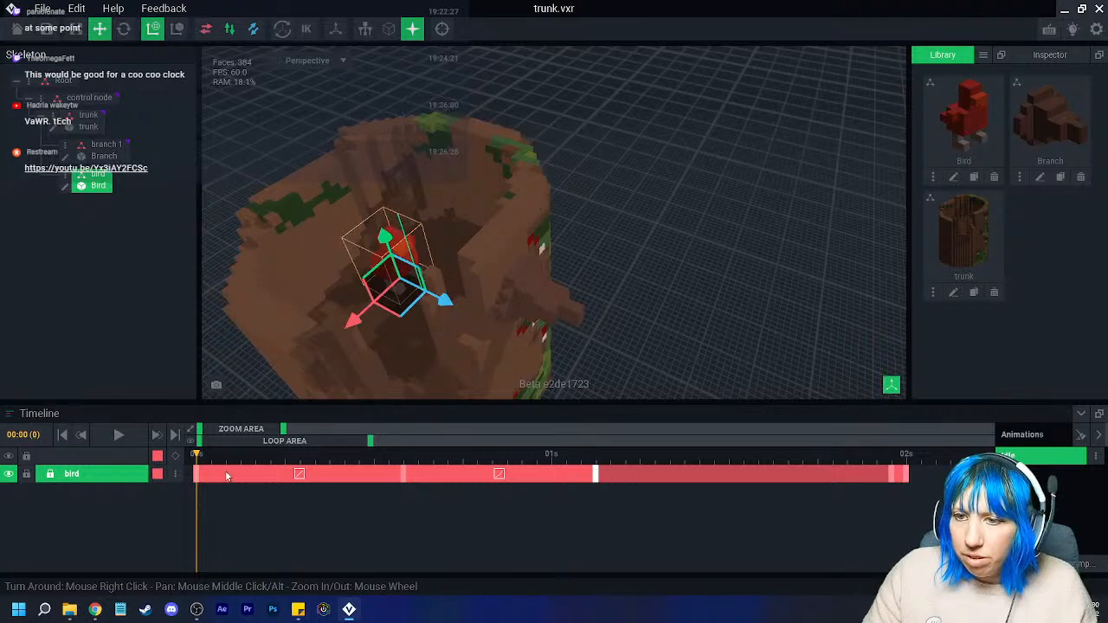
# - Copy the bird's frame 0 pose and paste it onto its frame 14 keyframe
pyautogui.rightClick(196, 475)
pyautogui.click(216, 347)
pyautogui.rightClick(404, 474)
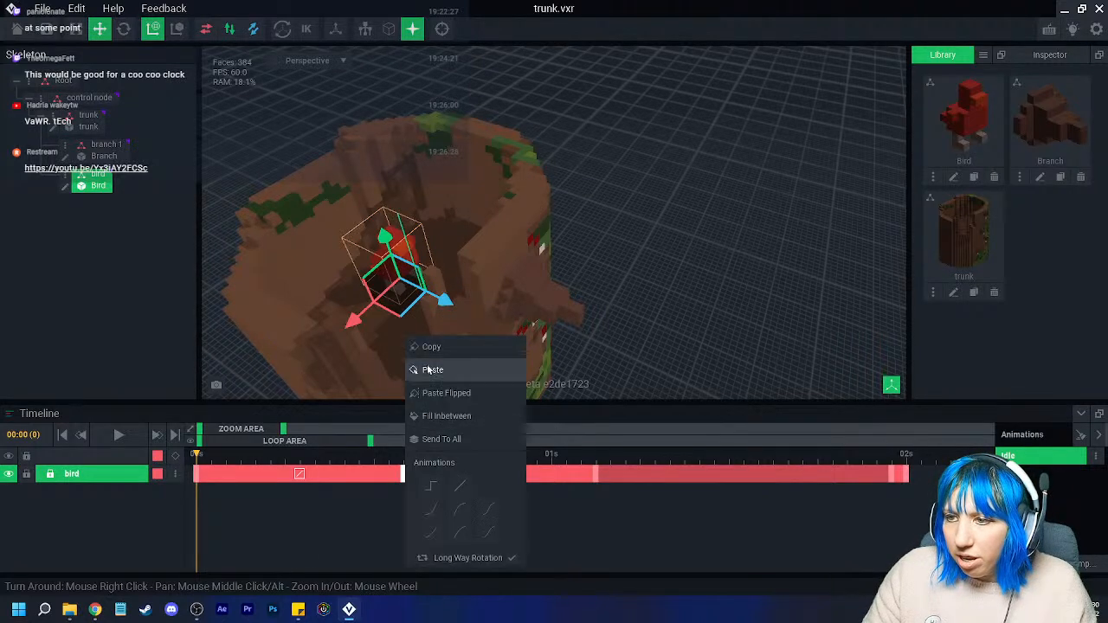
pyautogui.click(433, 371)
# - Add bird keyframes at frame 19, raised above the trunk rim to about 33.1, and at frame 22, shifted toward the branch
pyautogui.moveTo(291, 469); pyautogui.dragTo(477, 475)
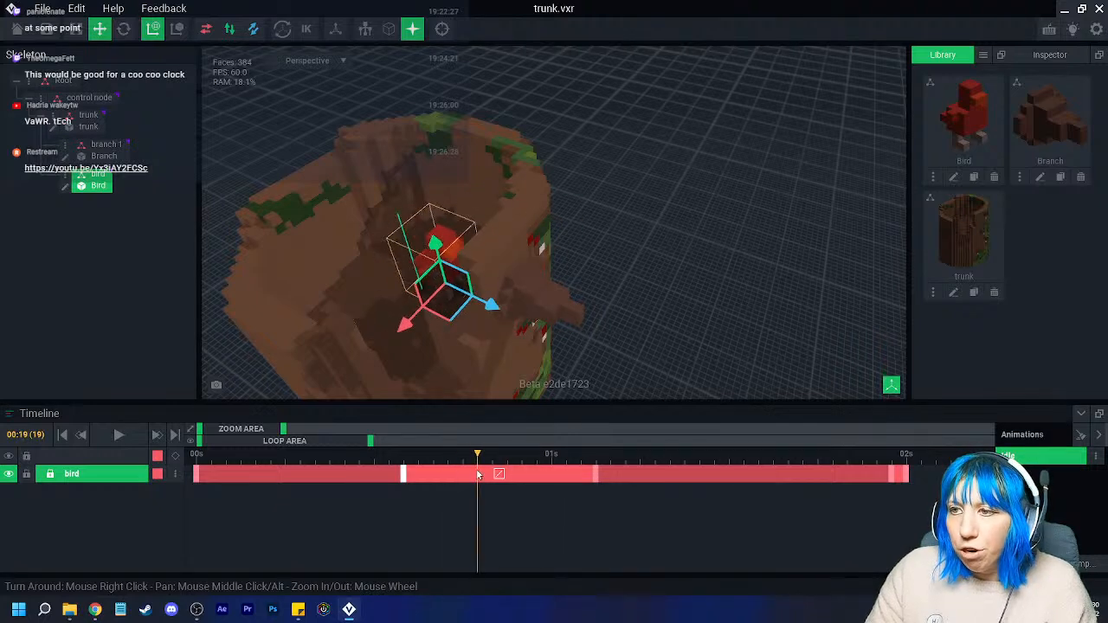
pyautogui.moveTo(518, 381)
pyautogui.mouseDown(button='right')
pyautogui.moveTo(529, 346)
pyautogui.moveTo(507, 385)
pyautogui.mouseUp(button='right')
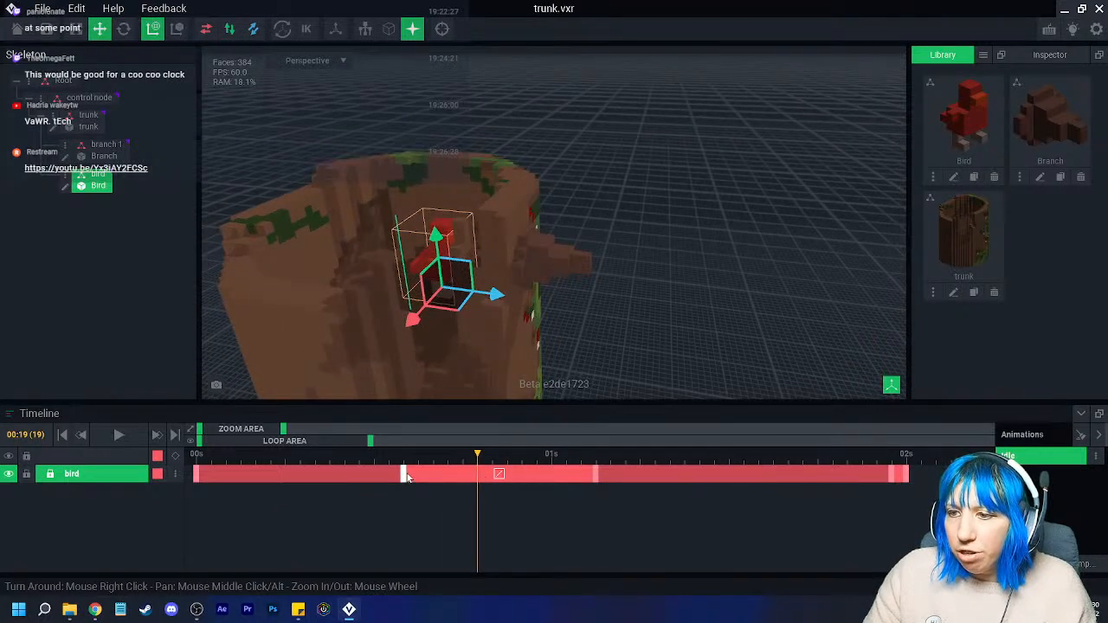
pyautogui.click(487, 474)
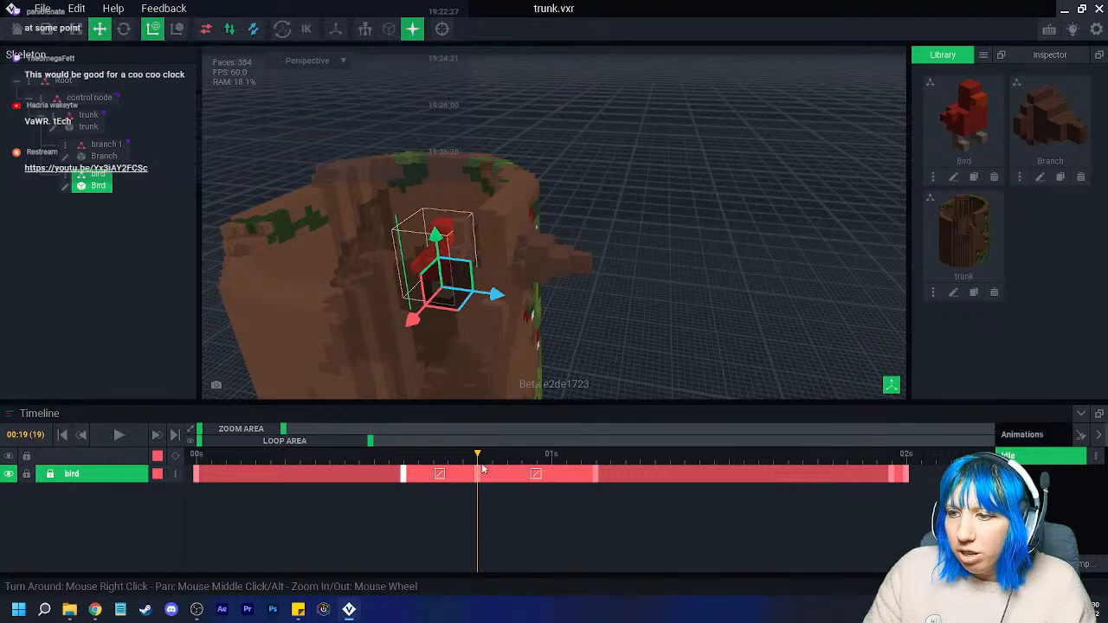
pyautogui.moveTo(485, 458)
pyautogui.mouseDown()
pyautogui.moveTo(594, 459)
pyautogui.moveTo(477, 477)
pyautogui.mouseUp()
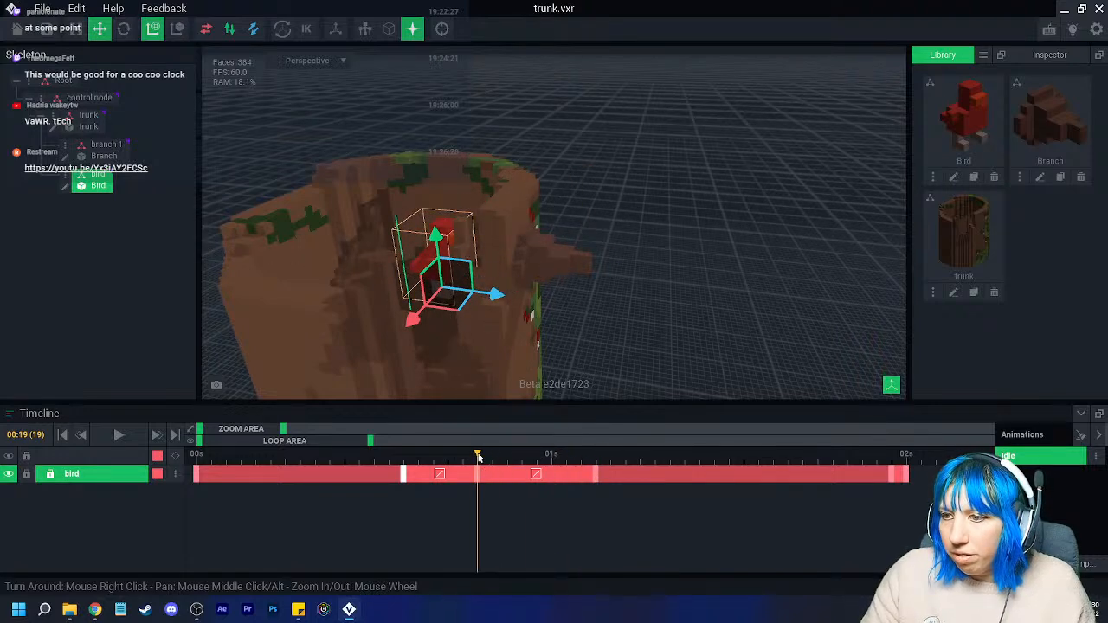
pyautogui.moveTo(435, 234); pyautogui.dragTo(431, 153)
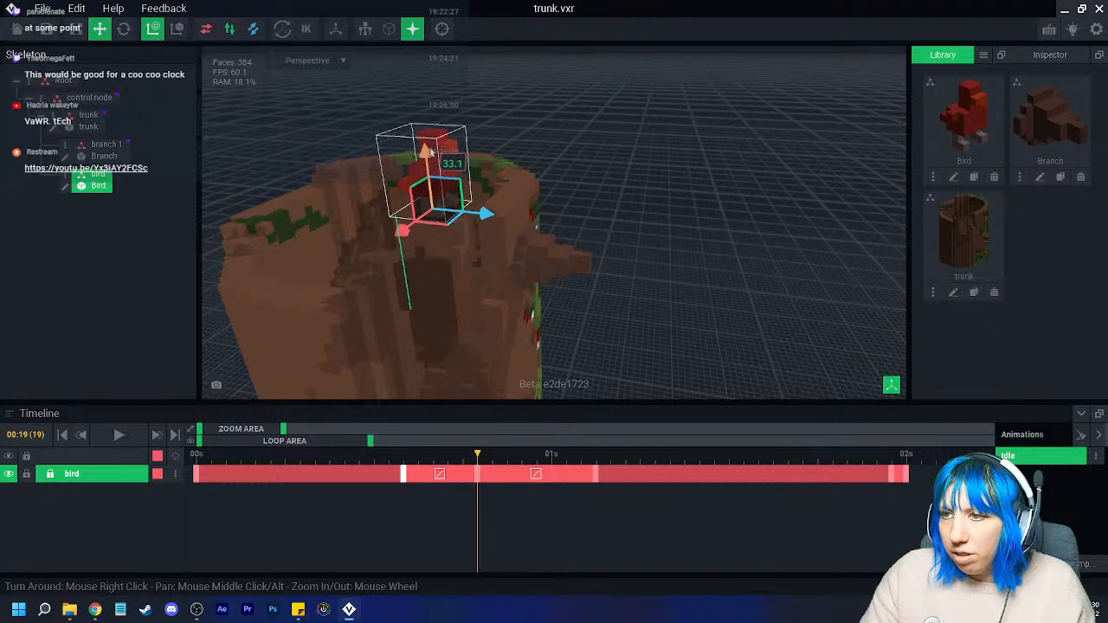
pyautogui.moveTo(478, 457); pyautogui.dragTo(522, 459)
pyautogui.moveTo(481, 180); pyautogui.dragTo(605, 214)
# - Scrub and play the animation with nothing selected to check the bird's jump from the trunk onto the branch
pyautogui.moveTo(540, 468); pyautogui.dragTo(898, 482)
pyautogui.moveTo(495, 453); pyautogui.dragTo(134, 459)
pyautogui.press('space')
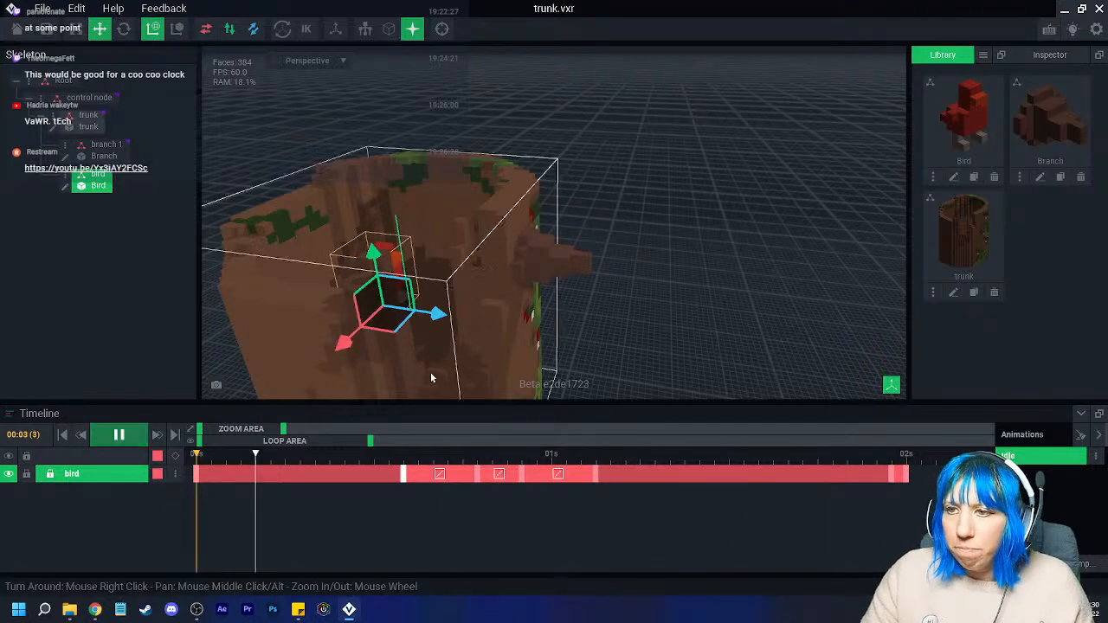
pyautogui.click(691, 284)
pyautogui.moveTo(693, 292); pyautogui.dragTo(660, 302, button='right')
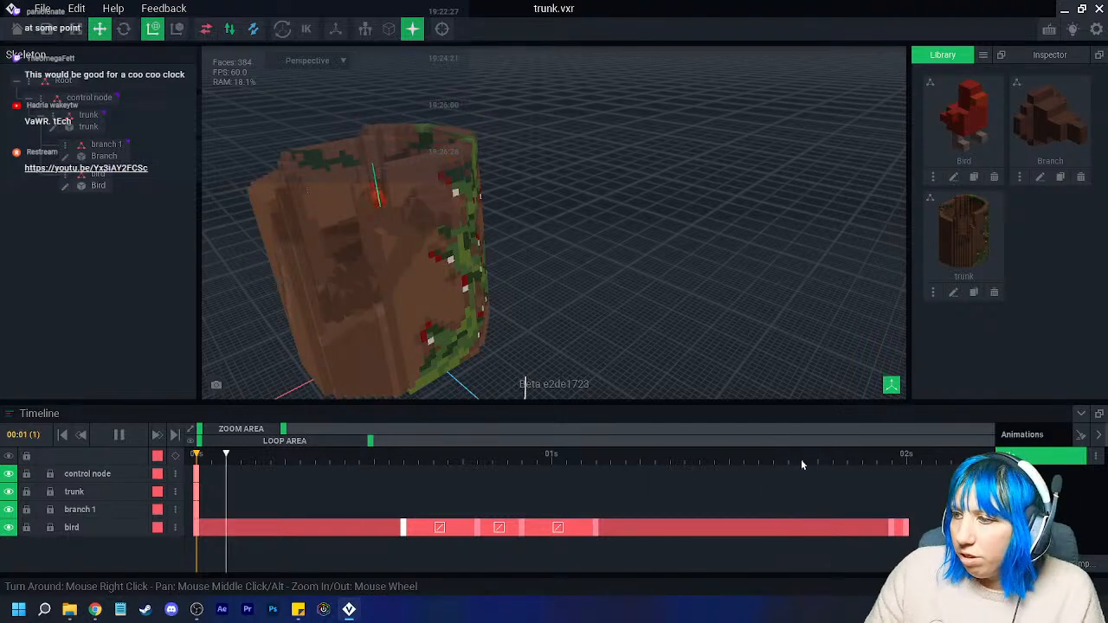
pyautogui.press('space')
pyautogui.moveTo(691, 461); pyautogui.dragTo(913, 487)
# - Copy the bird's frame 48 keyframe and paste it at frame 55, extending the visible timeline range
pyautogui.moveTo(433, 299); pyautogui.dragTo(726, 413, button='right')
pyautogui.moveTo(900, 459); pyautogui.dragTo(995, 464)
pyautogui.rightClick(908, 527)
pyautogui.click(935, 347)
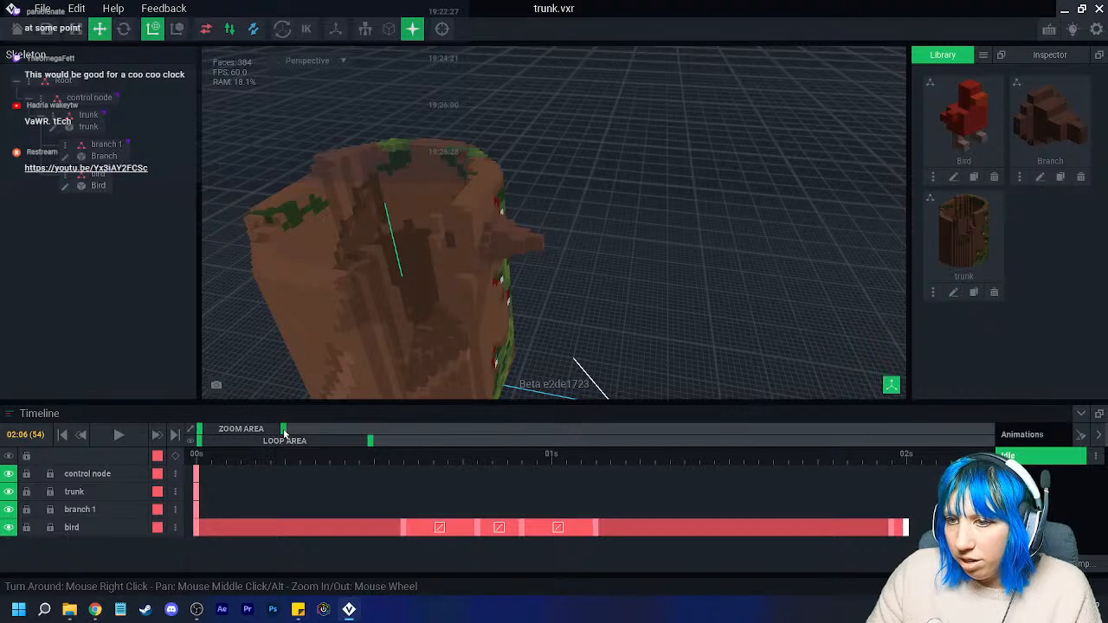
pyautogui.moveTo(284, 430); pyautogui.dragTo(354, 430)
pyautogui.moveTo(641, 459); pyautogui.dragTo(650, 459)
pyautogui.rightClick(652, 523)
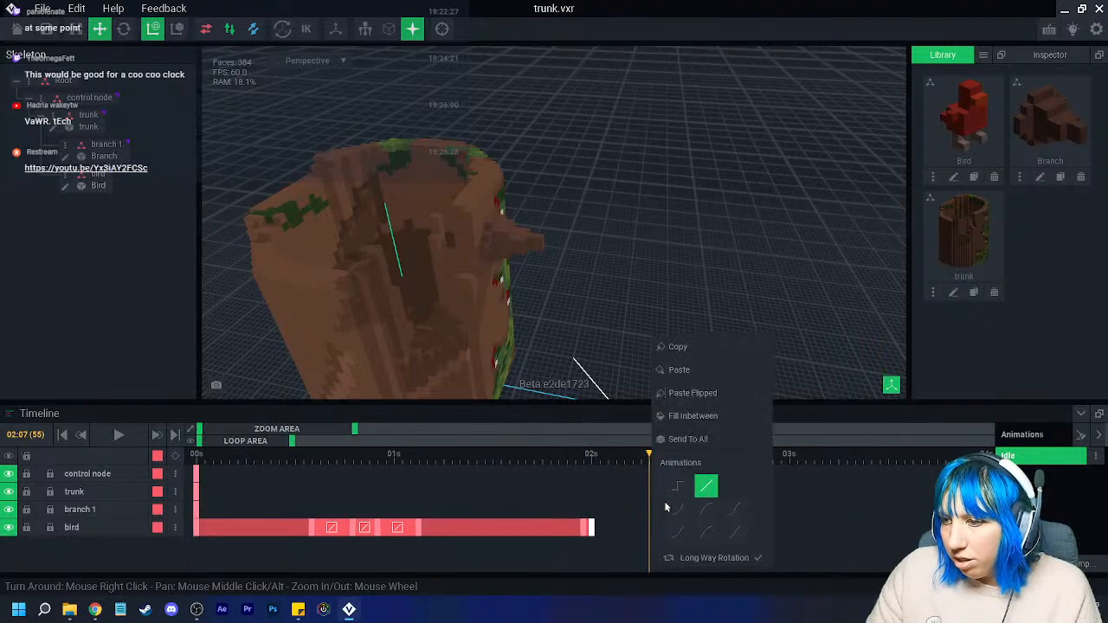
pyautogui.click(676, 369)
# - Play the animation from the start to review the bird's full movement
pyautogui.click(212, 457)
pyautogui.click(197, 457)
pyautogui.click(119, 434)
pyautogui.moveTo(446, 361); pyautogui.dragTo(456, 352, button='right')
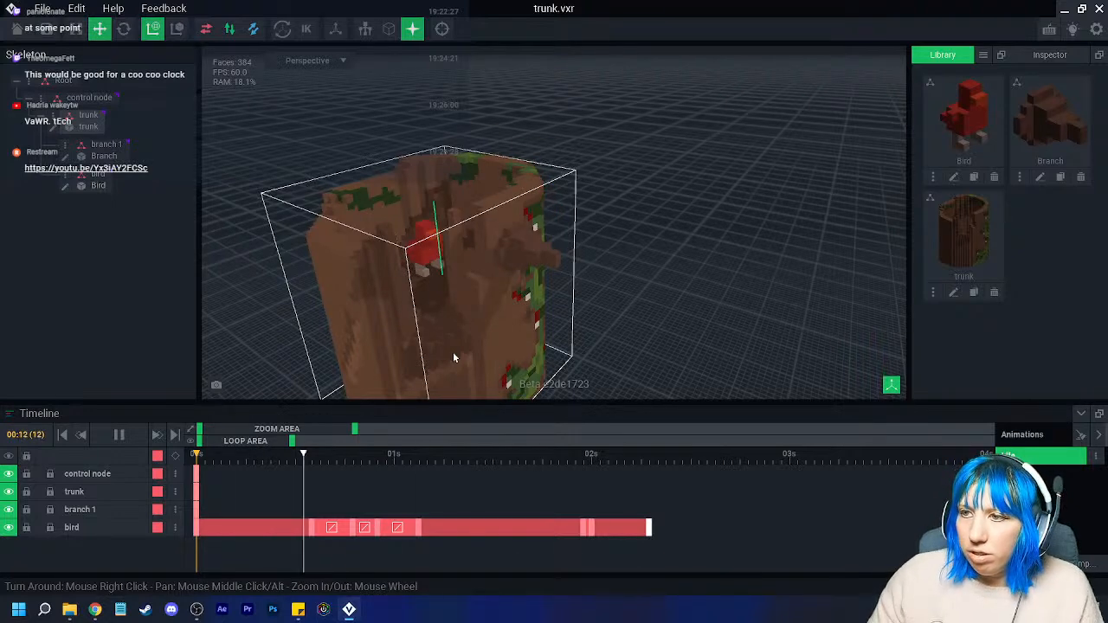
pyautogui.click(120, 438)
# - Delete the bird's keyframes at frames 19 and 22 and move its frame 27 keyframe to frame 15
pyautogui.moveTo(277, 468); pyautogui.dragTo(584, 518)
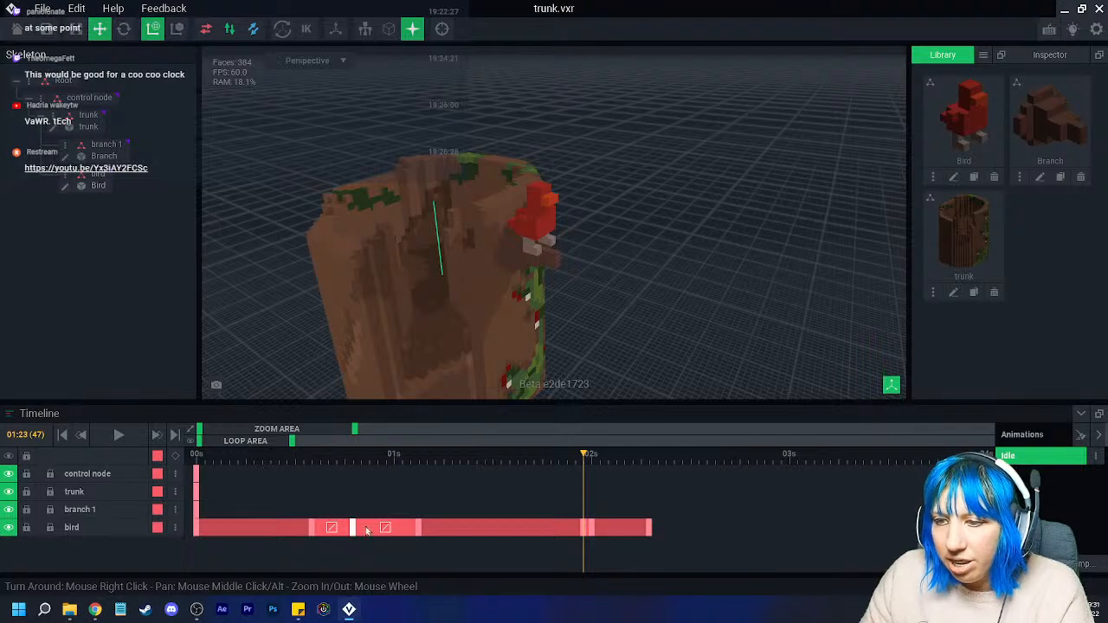
pyautogui.moveTo(417, 530); pyautogui.dragTo(336, 529)
pyautogui.moveTo(313, 457); pyautogui.dragTo(303, 461)
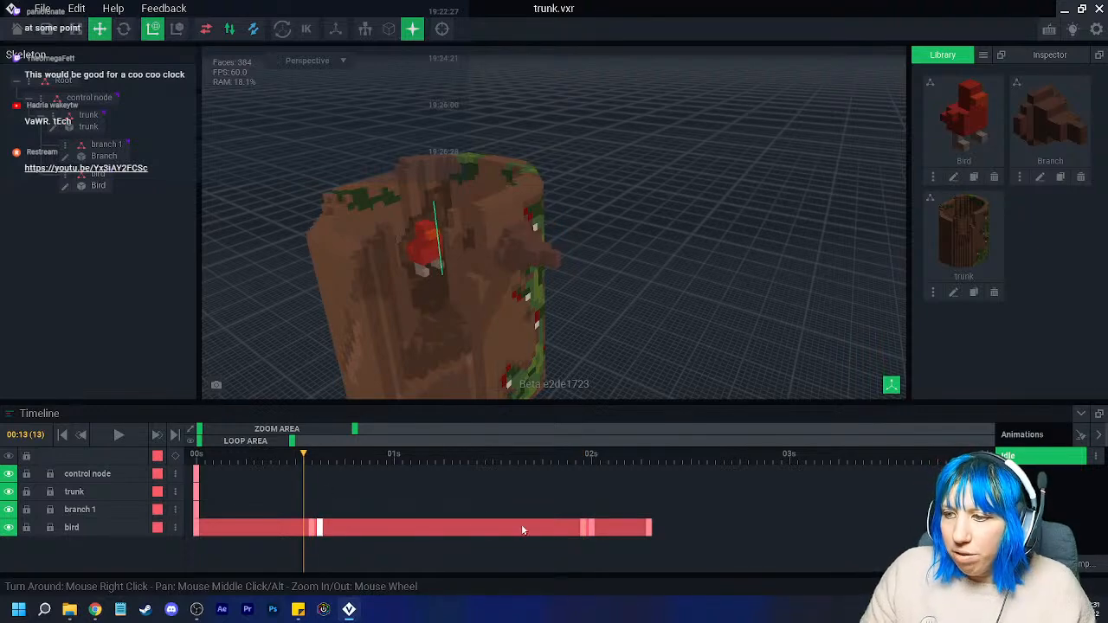
# - Paste the bird's frame 55 pose onto its frame 0 keyframe and play the animation from the start
pyautogui.rightClick(648, 537)
pyautogui.click(709, 347)
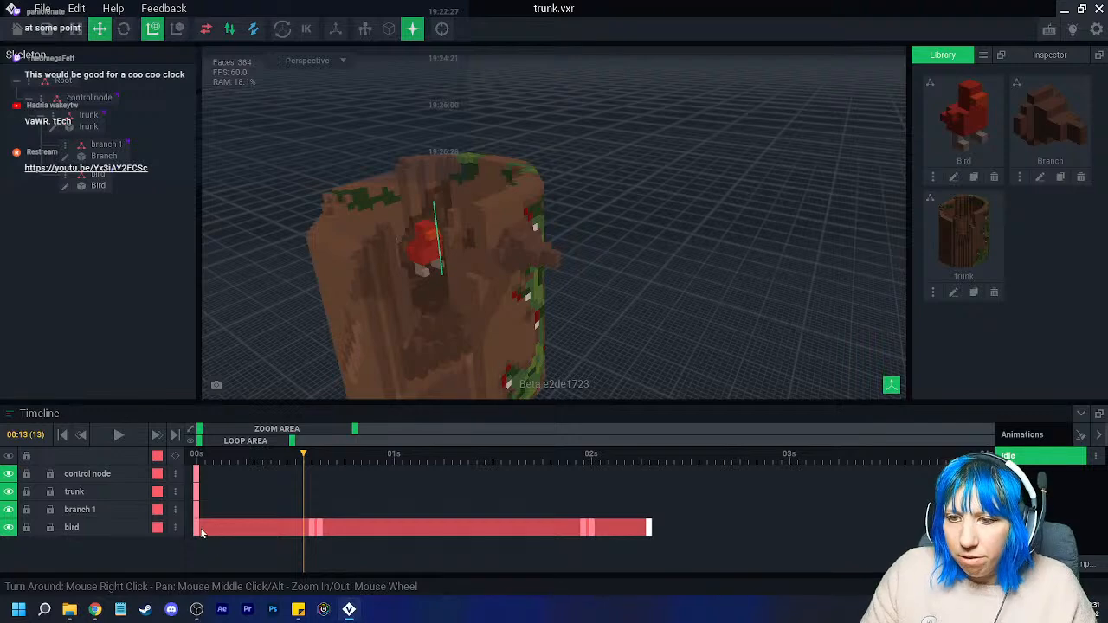
pyautogui.rightClick(196, 531)
pyautogui.click(217, 367)
pyautogui.click(196, 456)
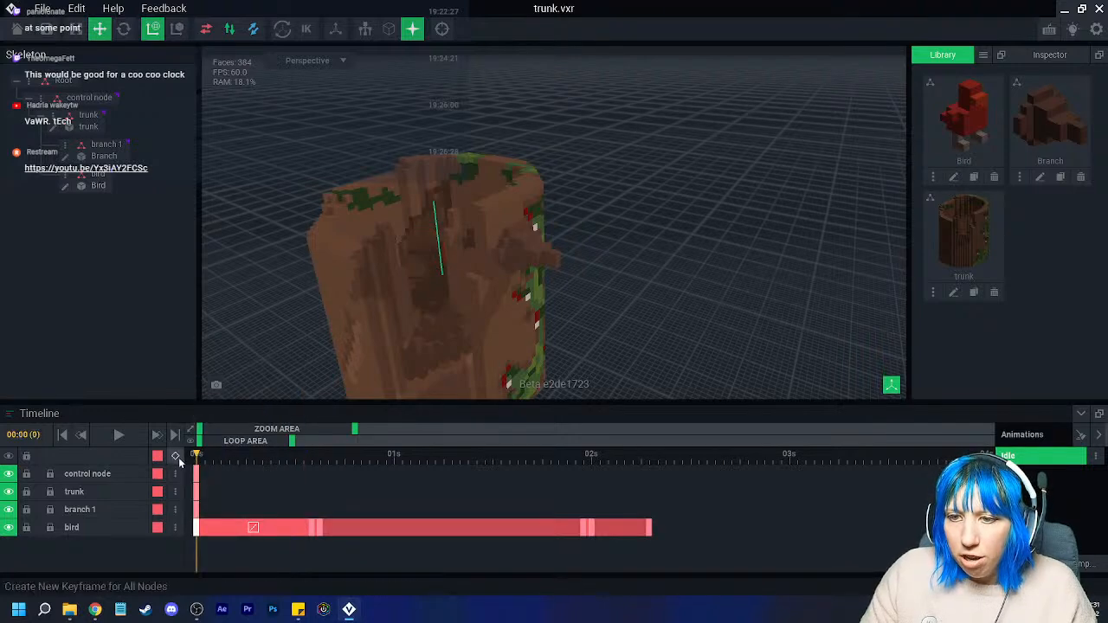
pyautogui.click(122, 438)
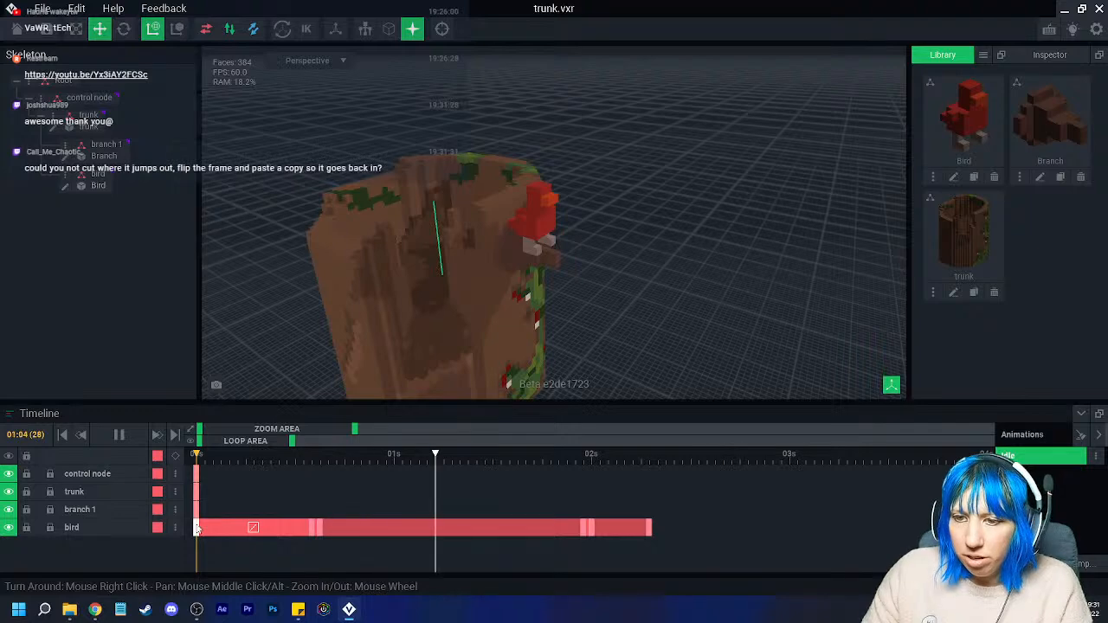
pyautogui.click(118, 434)
# - Paste the copied hidden pose onto the bird's frame 14 keyframe and replay the animation
pyautogui.rightClick(314, 527)
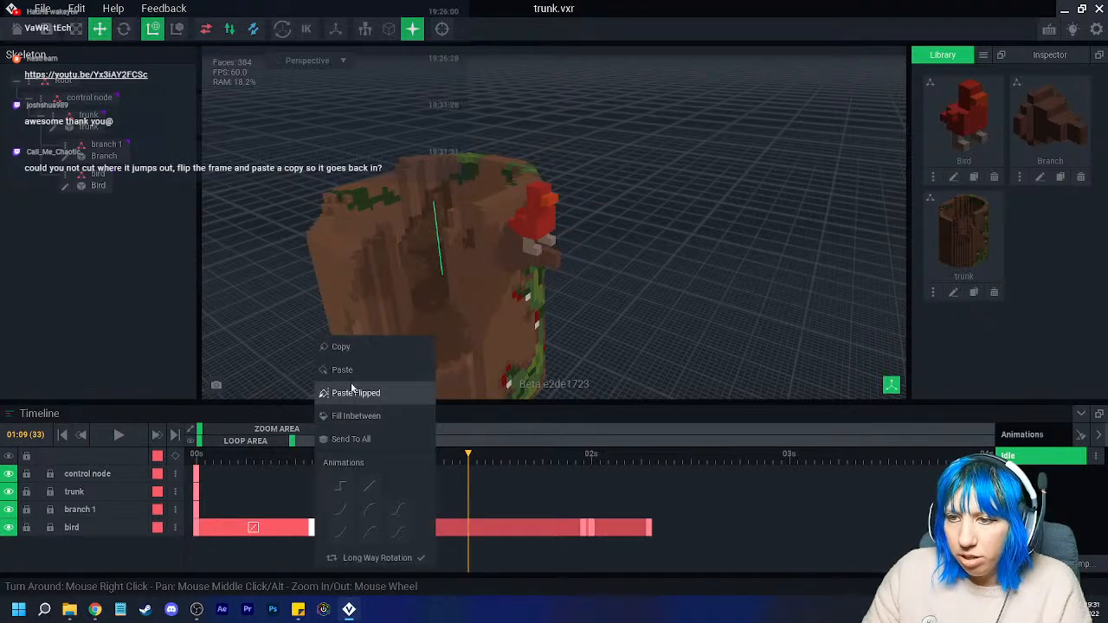
pyautogui.click(323, 391)
pyautogui.click(189, 455)
pyautogui.click(119, 435)
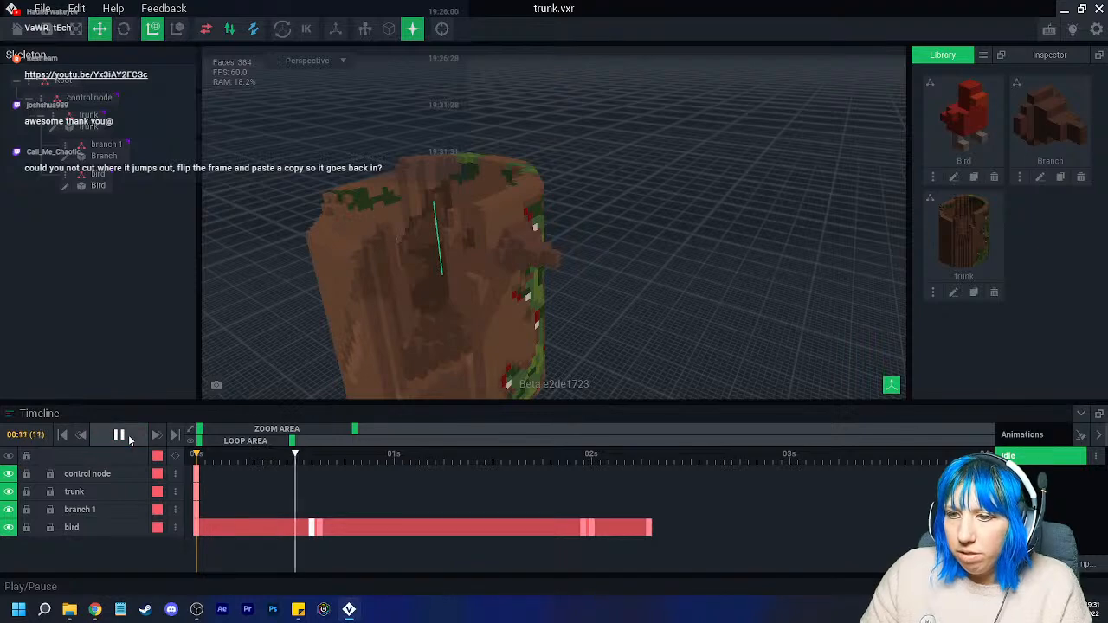
pyautogui.click(121, 435)
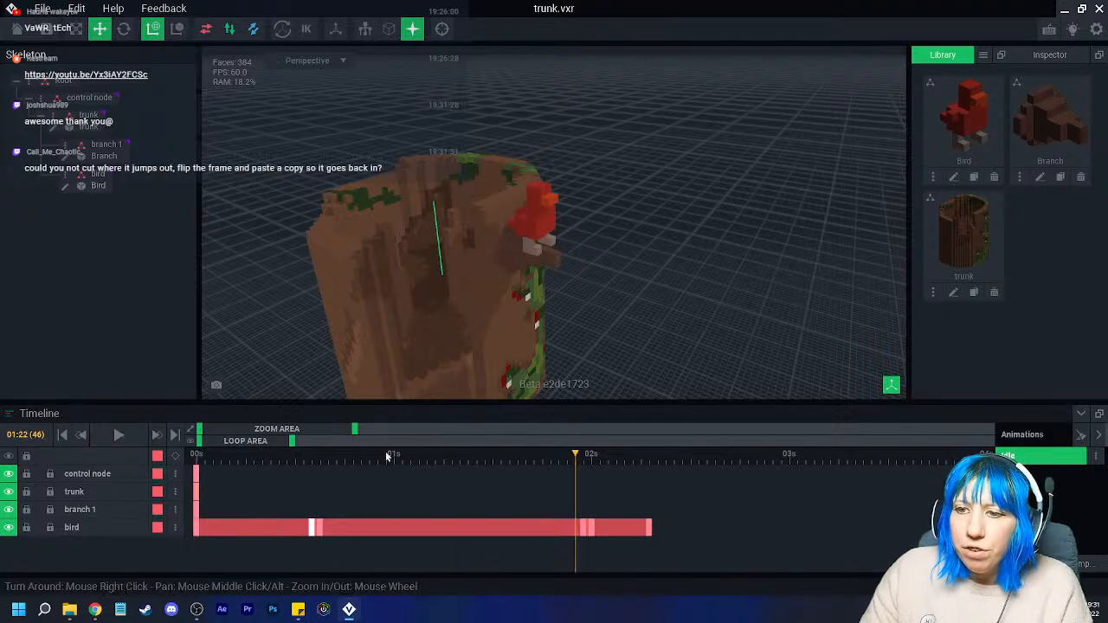
# - Zoom the timeline in around frames 14 and 15 and compare the bird's position between them
pyautogui.moveTo(344, 433); pyautogui.dragTo(269, 430)
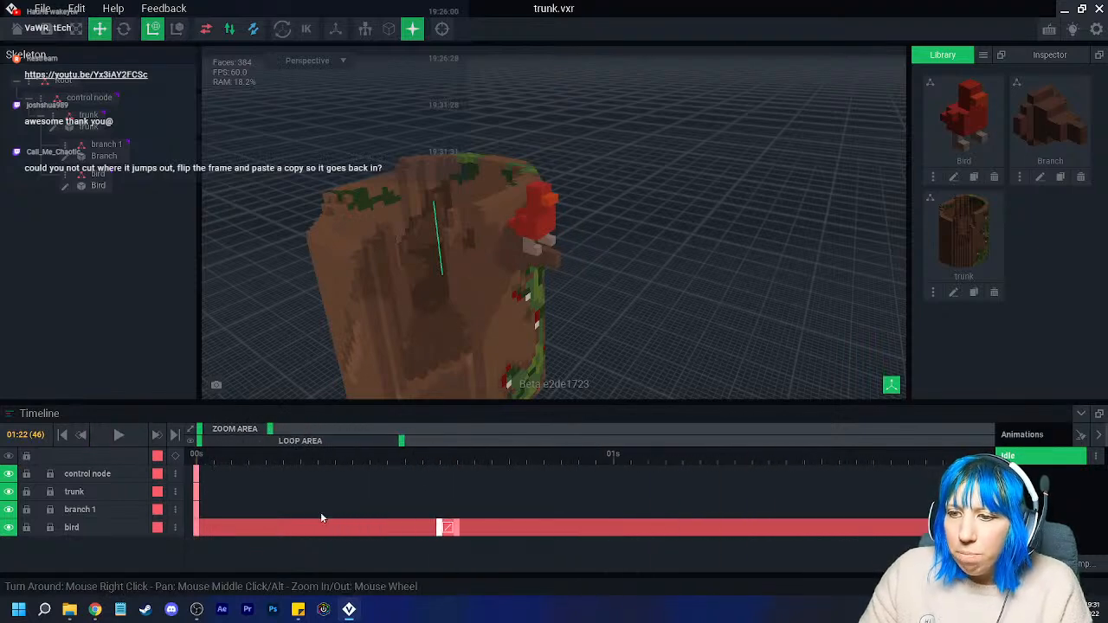
pyautogui.click(249, 457)
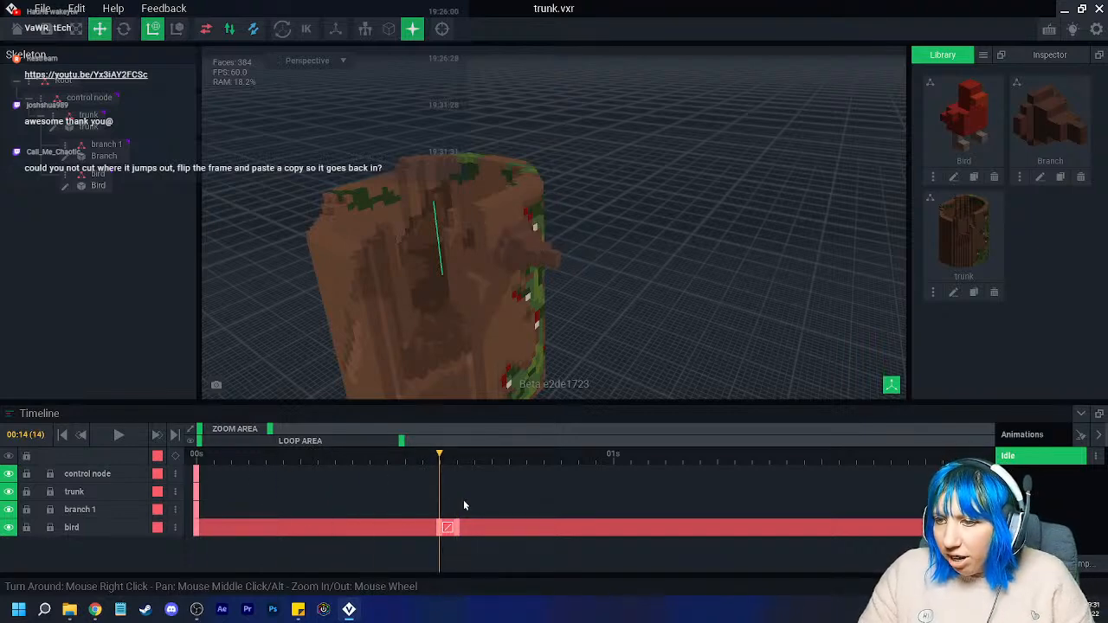
pyautogui.moveTo(265, 430); pyautogui.dragTo(229, 431)
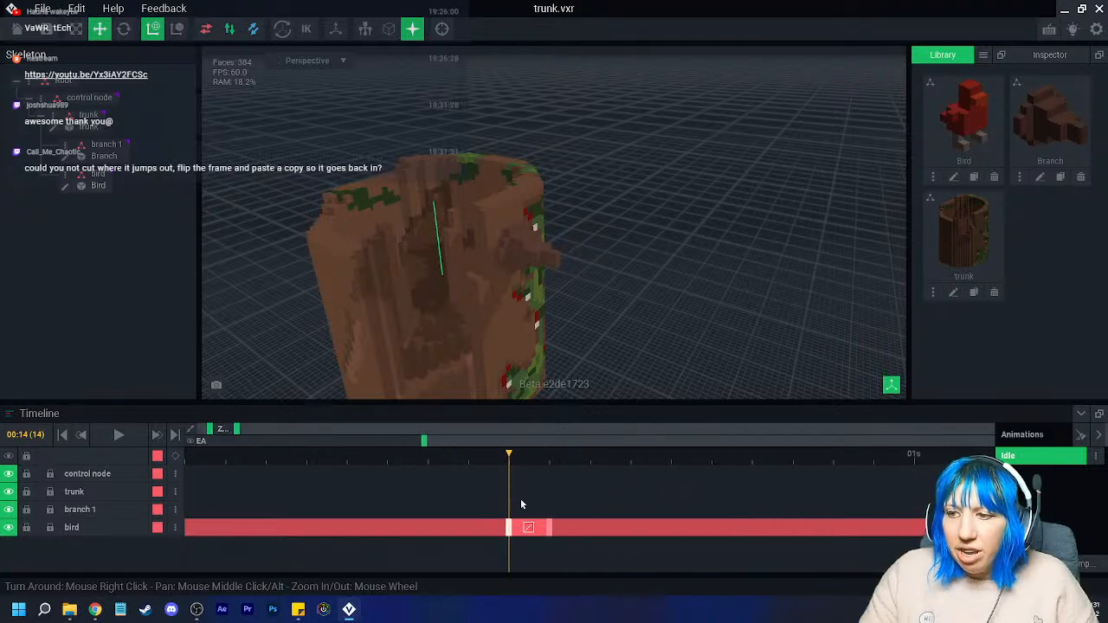
pyautogui.click(534, 469)
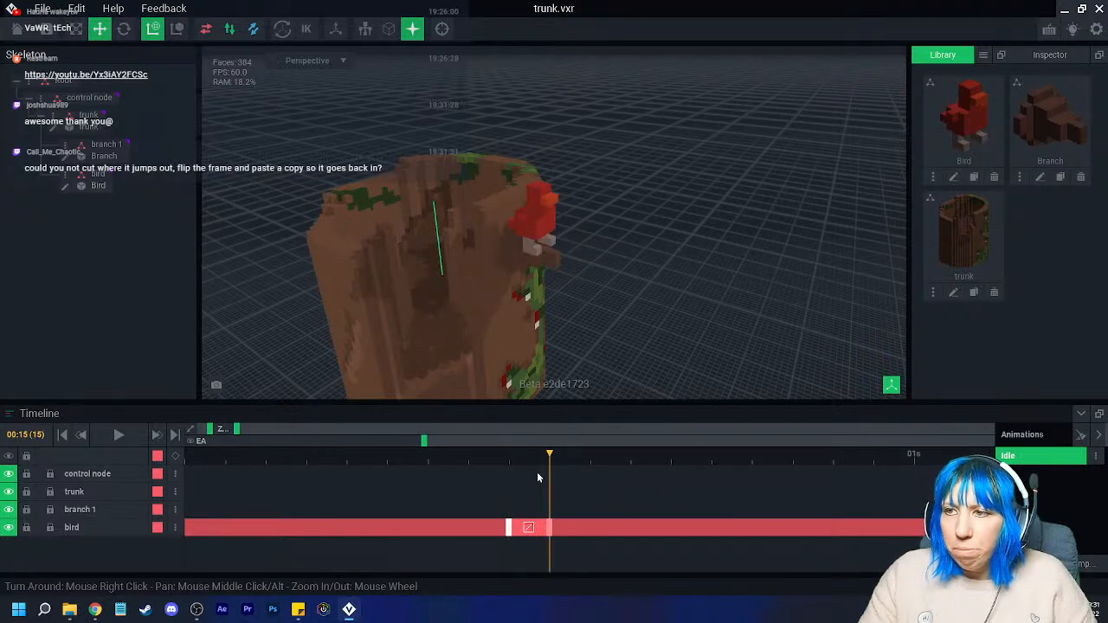
pyautogui.click(509, 481)
pyautogui.click(541, 480)
pyautogui.click(450, 495)
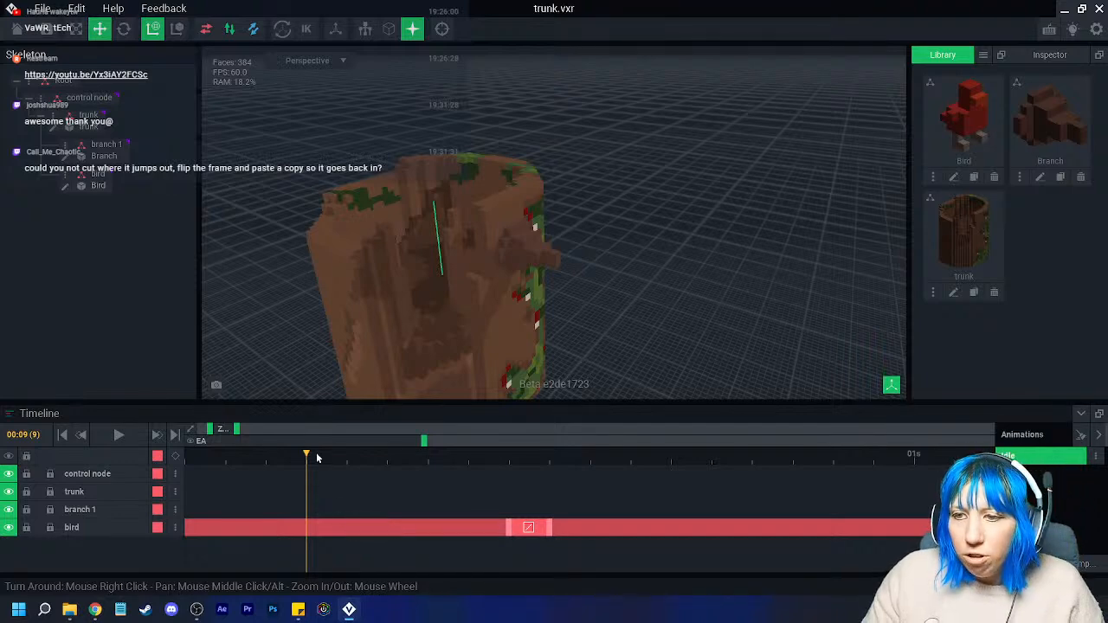
# - Show the whole animation in the timeline and scrub to frame 47 and back to frame 14 to examine the bird's appearance
pyautogui.moveTo(238, 432); pyautogui.dragTo(299, 431)
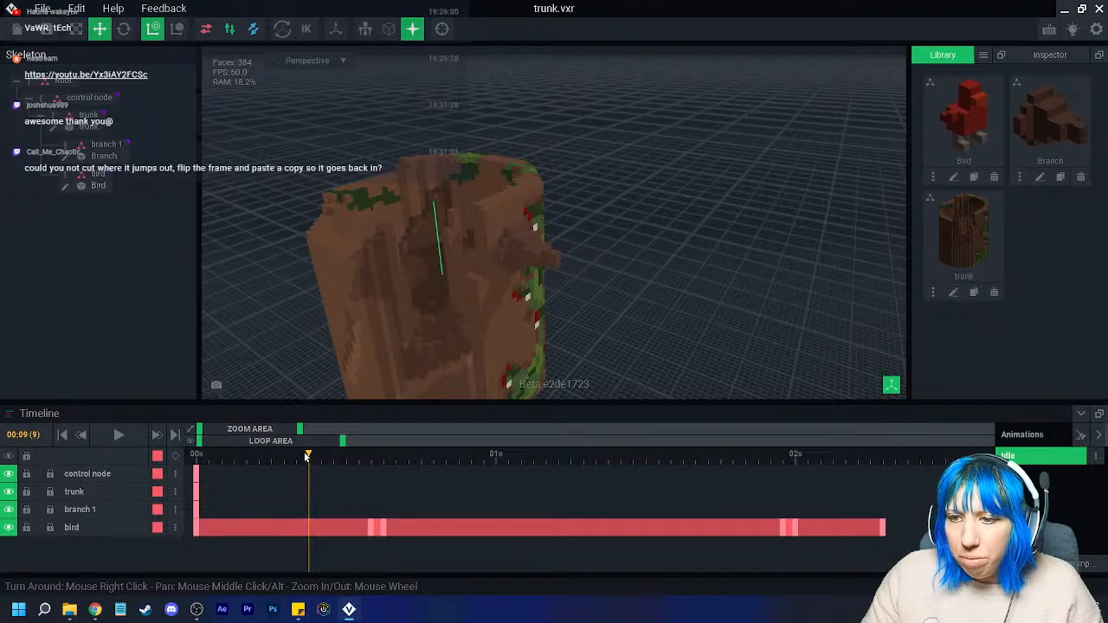
pyautogui.moveTo(370, 486); pyautogui.dragTo(572, 511)
pyautogui.moveTo(778, 518)
pyautogui.mouseDown()
pyautogui.moveTo(794, 522)
pyautogui.moveTo(785, 522)
pyautogui.mouseUp()
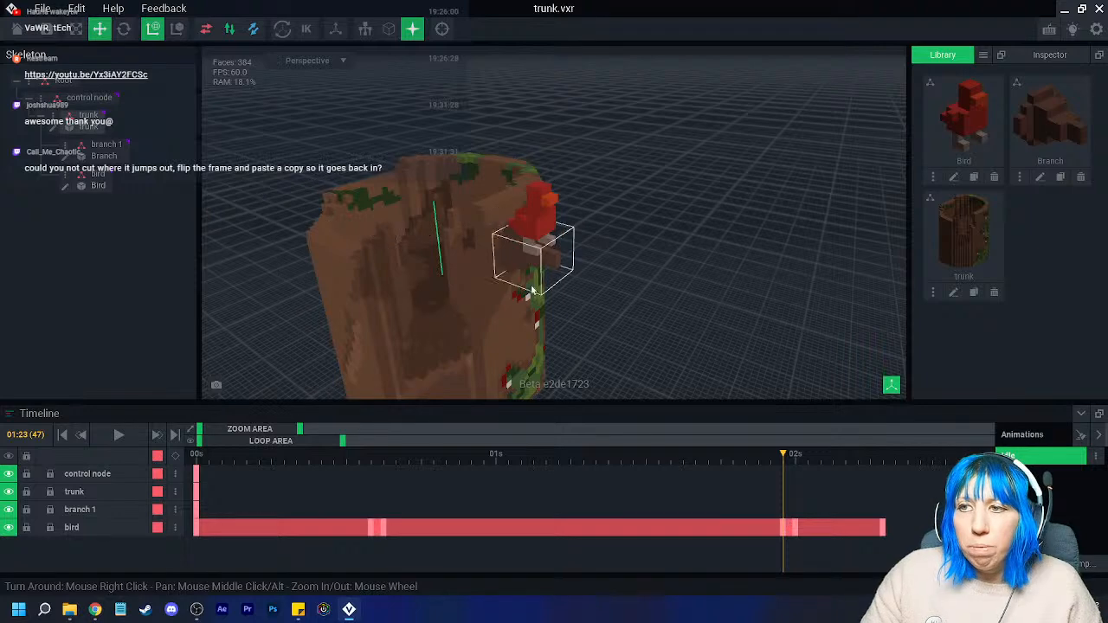
pyautogui.moveTo(493, 221); pyautogui.dragTo(559, 431, button='right')
pyautogui.moveTo(391, 462); pyautogui.dragTo(374, 465)
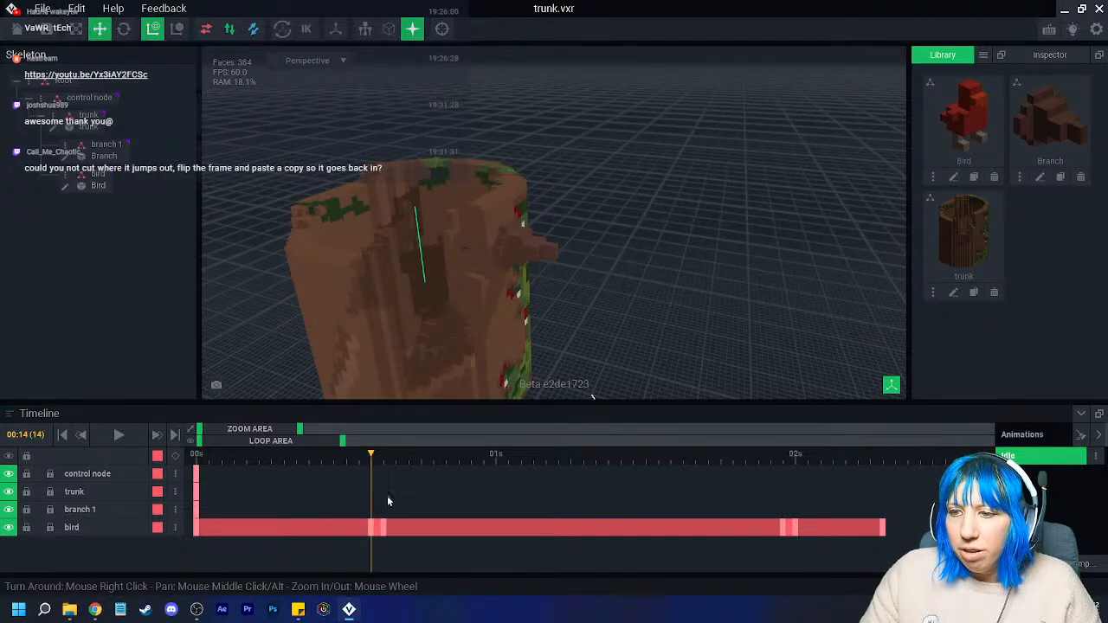
# - Undo the bird's pasted poses, the keyframe move to frame 15 and the deletions at frames 19 and 22
pyautogui.moveTo(451, 208); pyautogui.dragTo(364, 304, button='right')
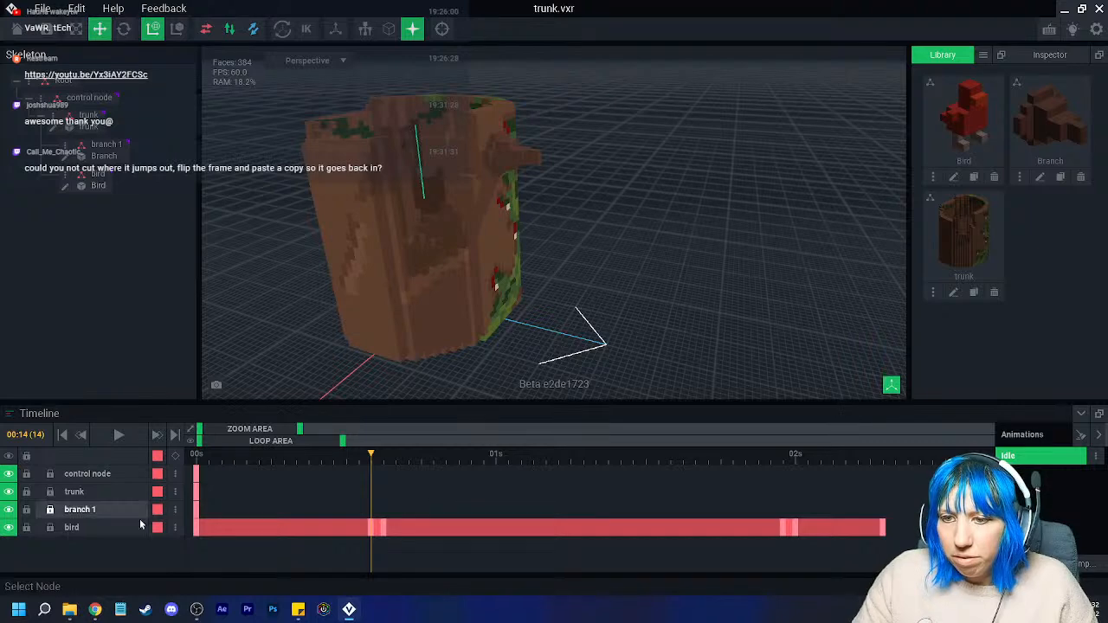
pyautogui.click(71, 528)
pyautogui.click(478, 378)
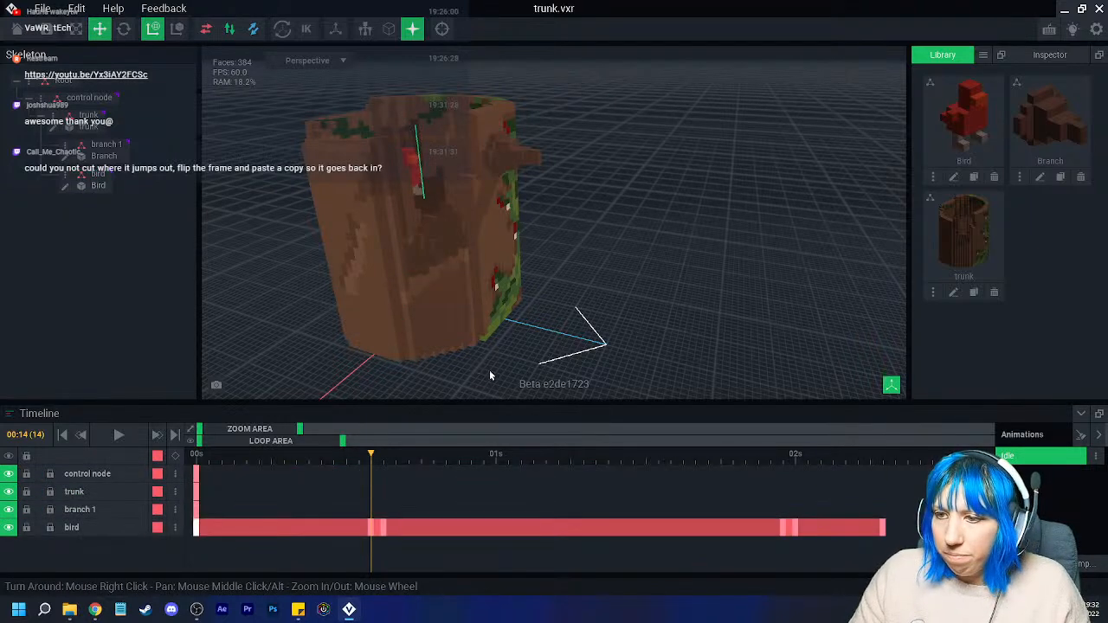
# - Scrub from frame 14 through 27 to frames 47 and 48 to examine how the bird leaves the branch
pyautogui.moveTo(372, 452); pyautogui.dragTo(533, 493)
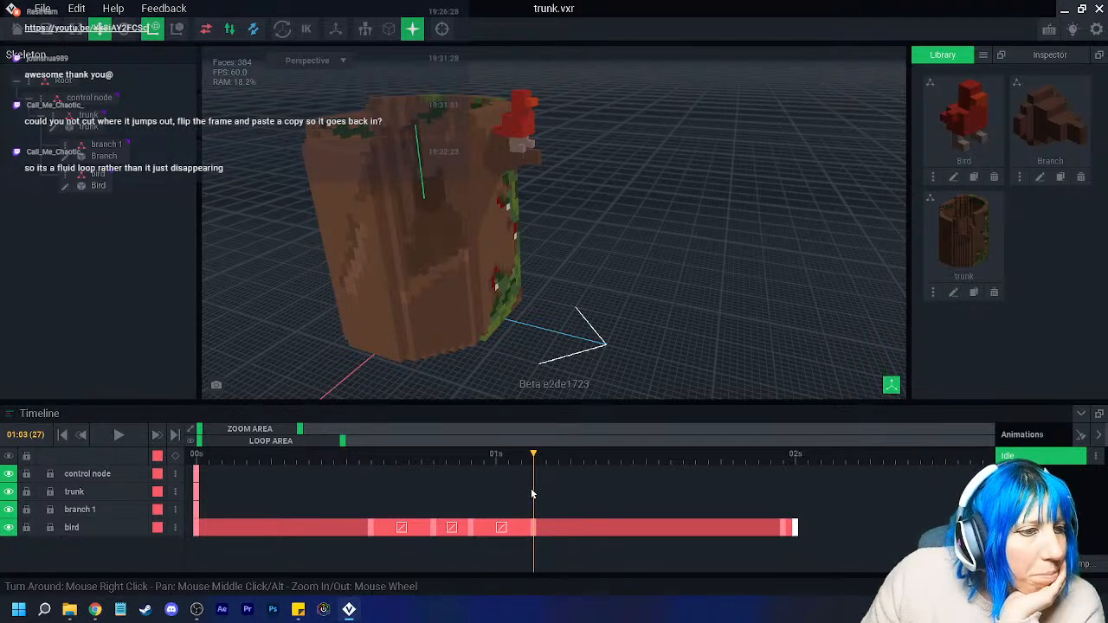
pyautogui.moveTo(556, 347); pyautogui.dragTo(545, 357, button='right')
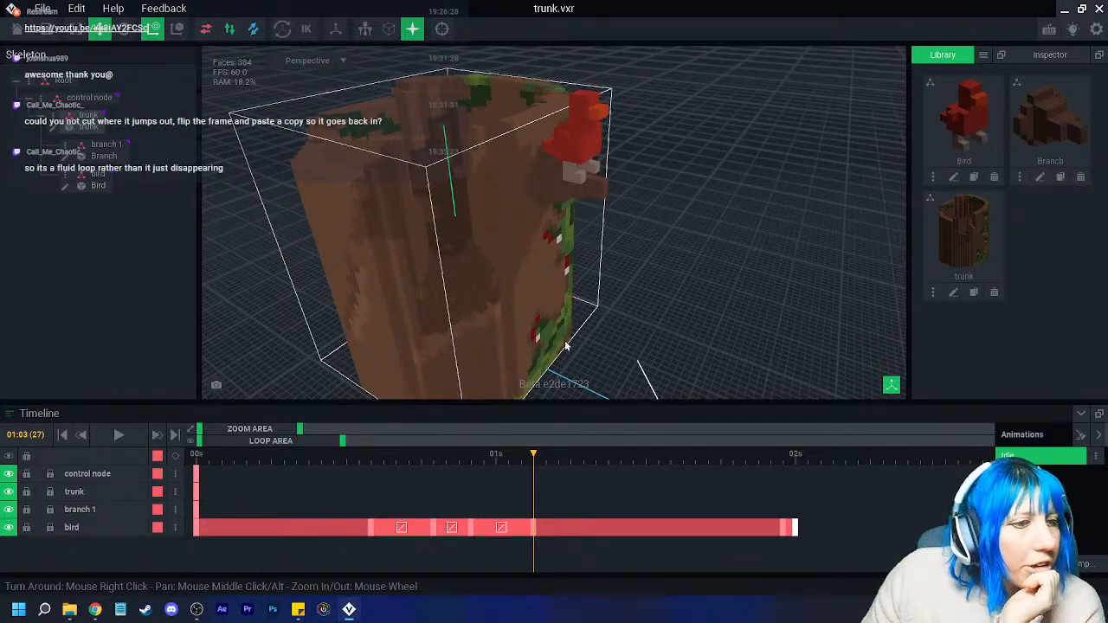
pyautogui.moveTo(535, 465); pyautogui.dragTo(646, 482)
pyautogui.moveTo(787, 493); pyautogui.dragTo(790, 492)
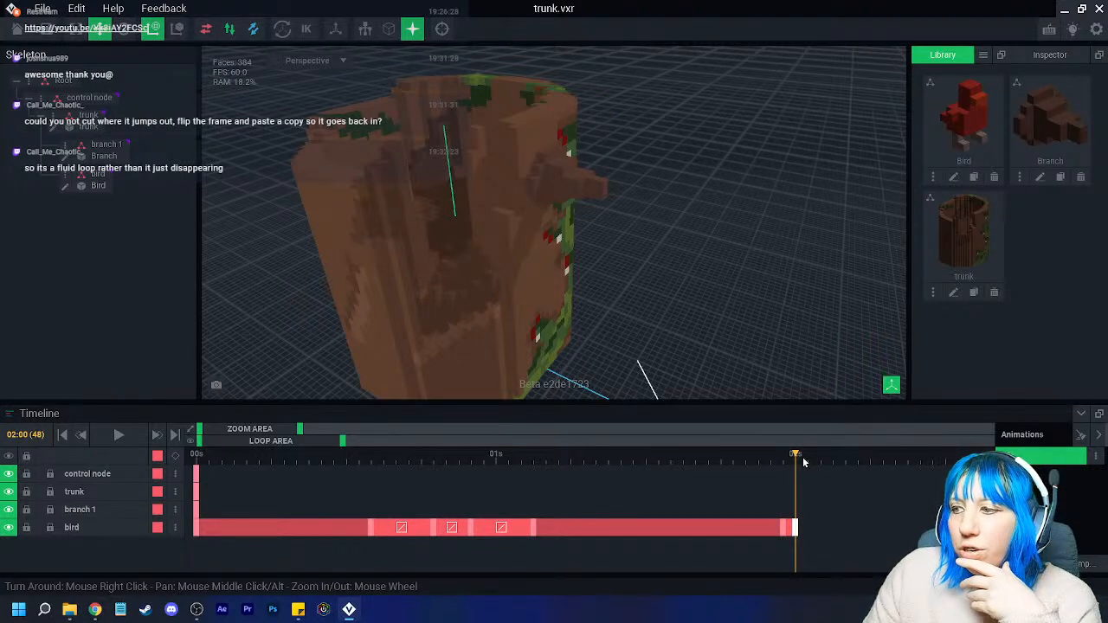
pyautogui.click(784, 461)
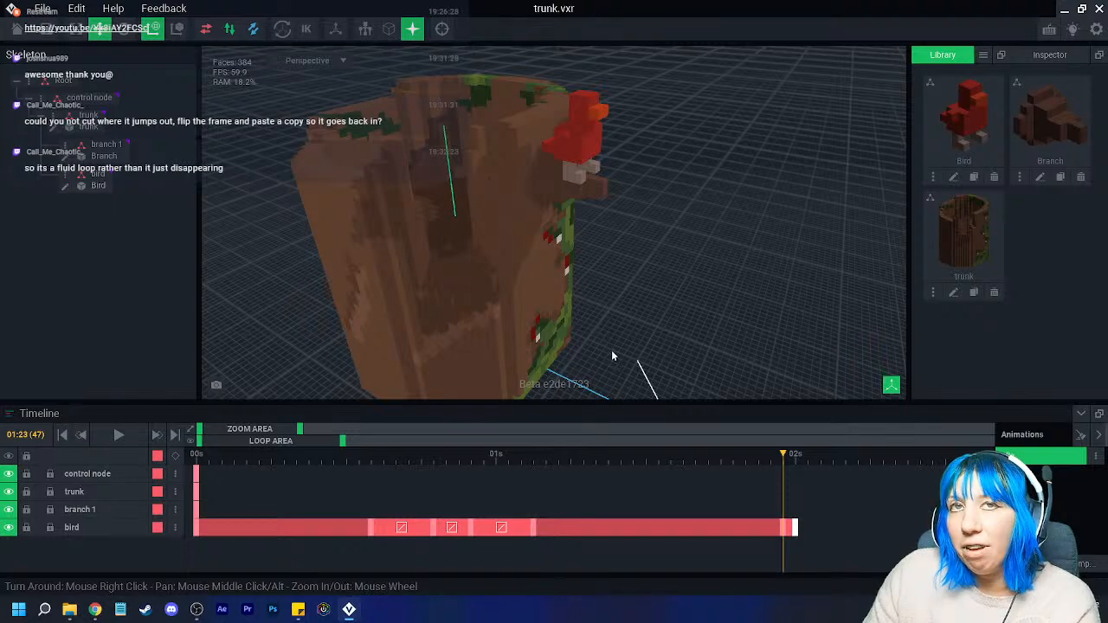
# - Remove the bird's last keyframe at frame 48
pyautogui.click(505, 298)
pyautogui.moveTo(505, 298); pyautogui.dragTo(514, 359, button='right')
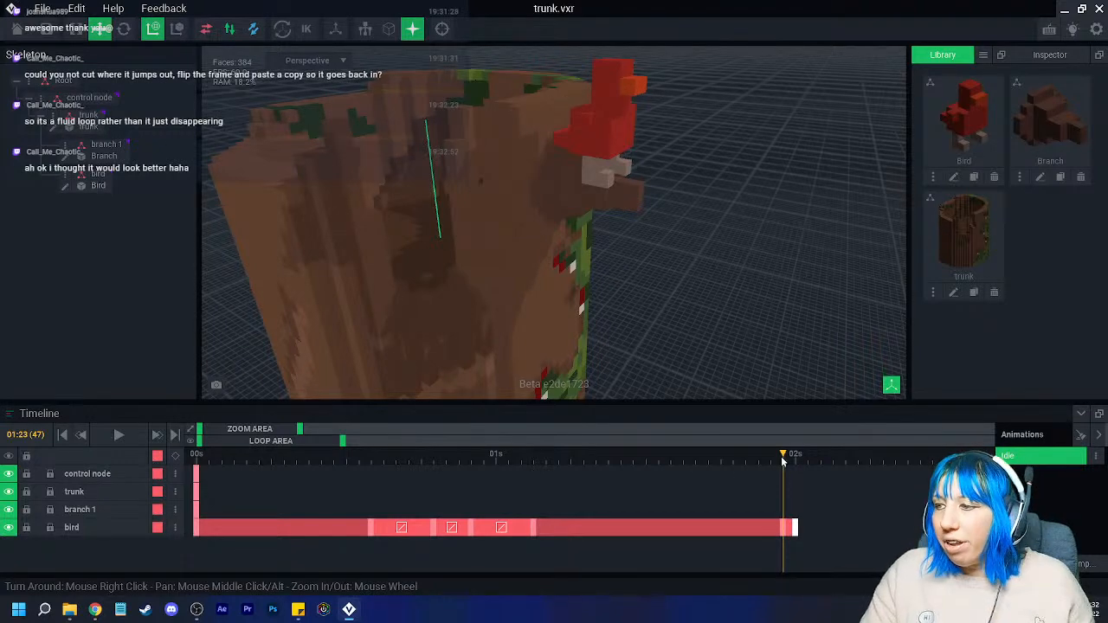
pyautogui.moveTo(798, 523); pyautogui.dragTo(931, 527)
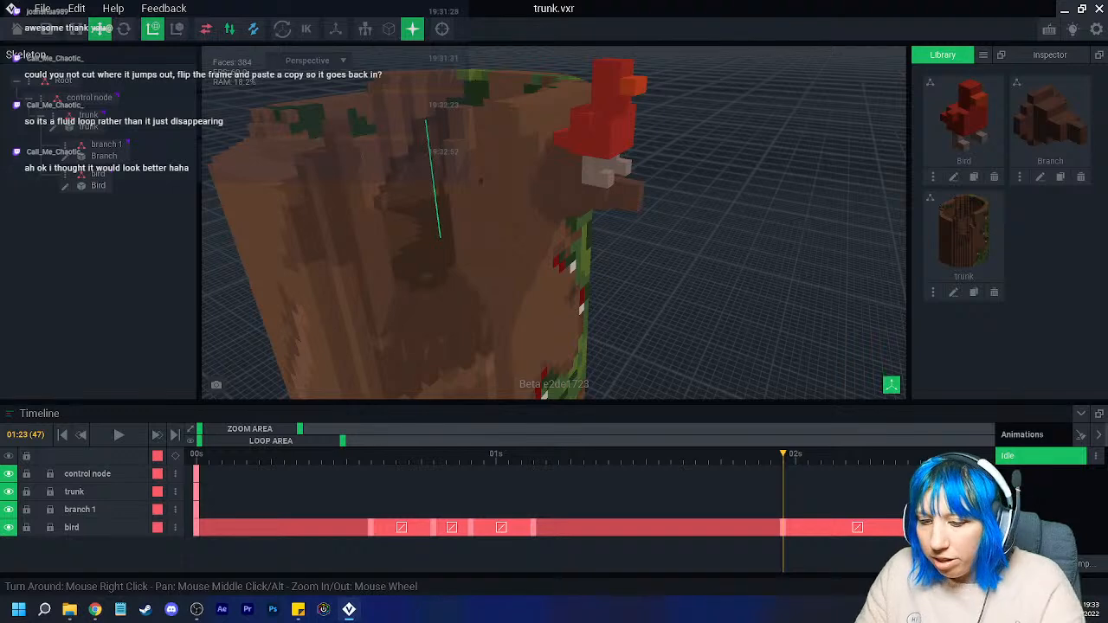
pyautogui.hotkey('ctrl', 'z')
pyautogui.click(796, 462)
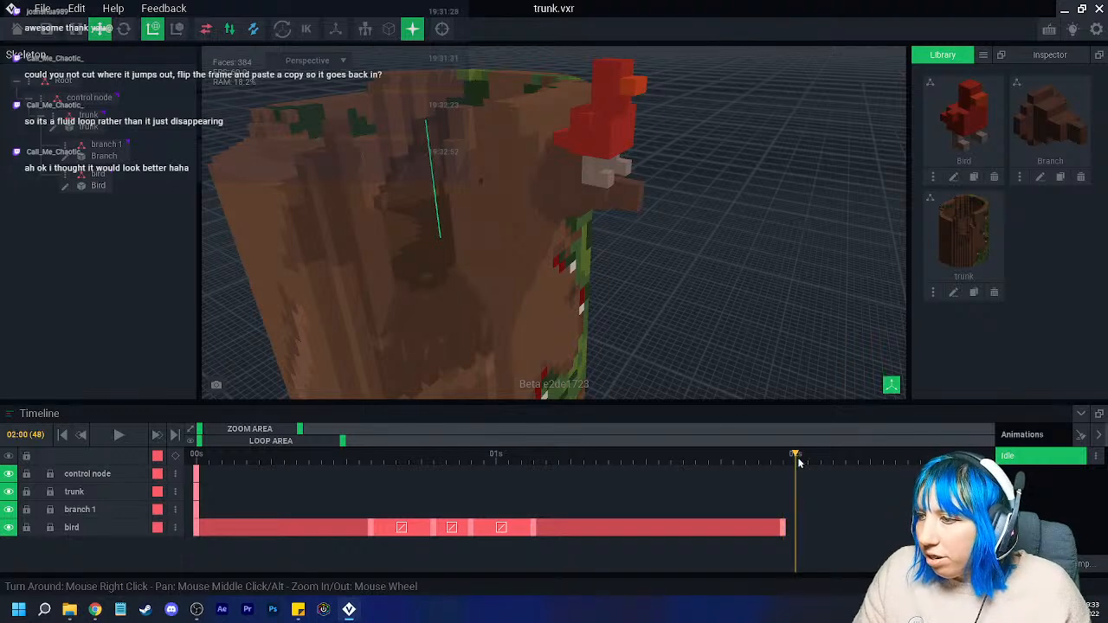
# - At frame 50, raise the bird slightly and move it outward along the branch, away from the trunk
pyautogui.click(820, 459)
pyautogui.click(606, 130)
pyautogui.moveTo(606, 130); pyautogui.dragTo(663, 211, button='right')
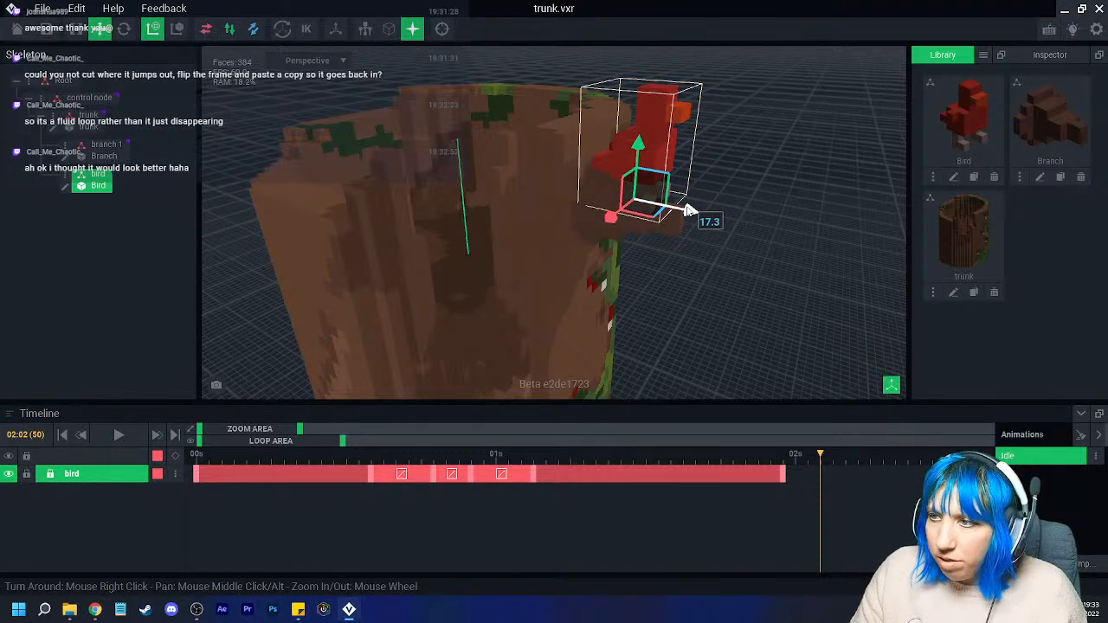
pyautogui.moveTo(637, 143); pyautogui.dragTo(637, 130)
pyautogui.moveTo(691, 210); pyautogui.dragTo(724, 206)
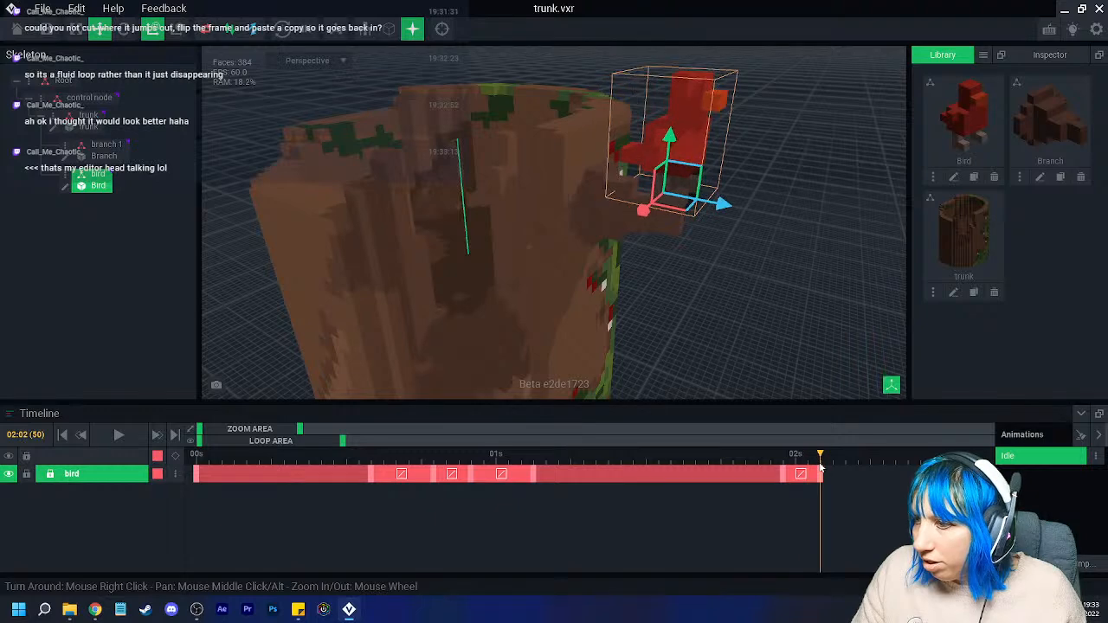
# - At frame 53, lower the bird onto the branch and turn it around to face the trunk
pyautogui.click(857, 455)
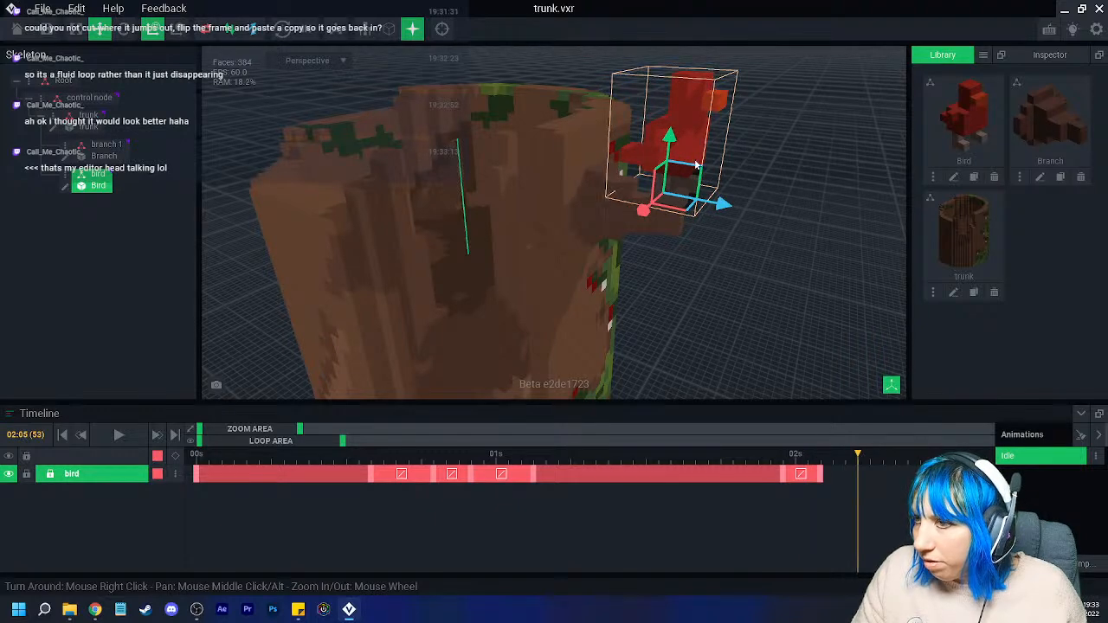
pyautogui.moveTo(670, 138); pyautogui.dragTo(670, 147)
pyautogui.press('e')
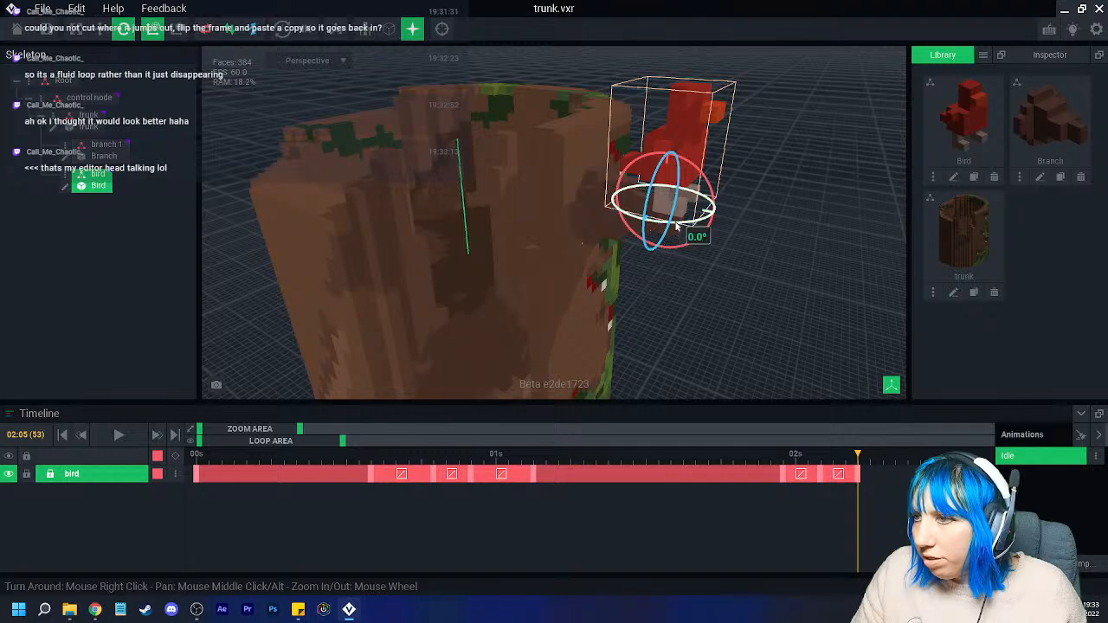
pyautogui.moveTo(675, 220); pyautogui.dragTo(486, 182)
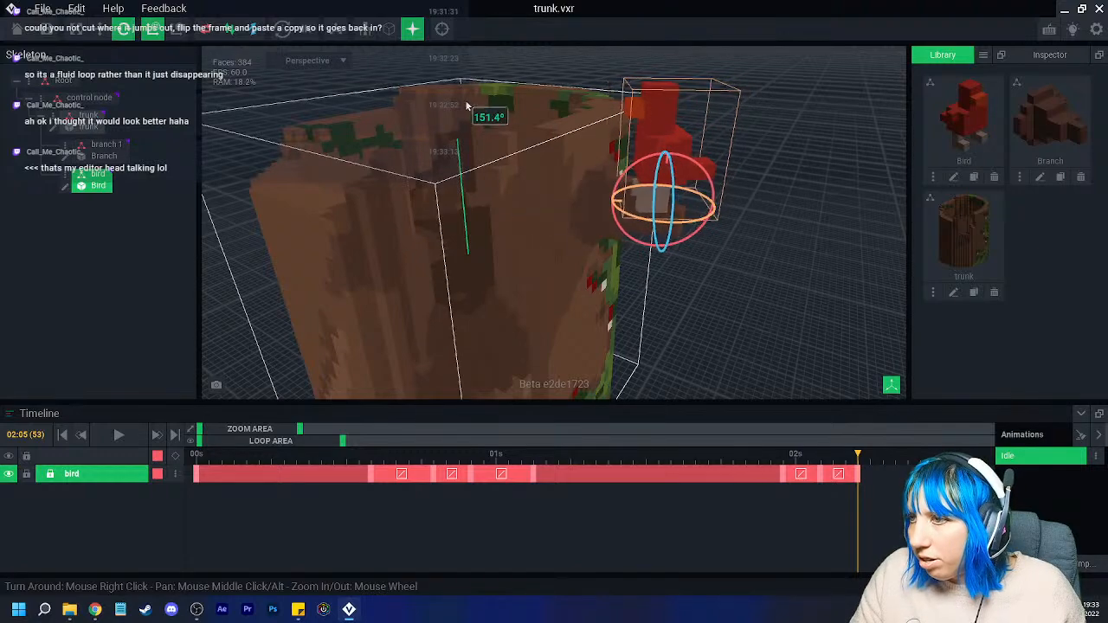
# - At frame 56, tilt the bird back slightly and move it up off the branch toward the trunk
pyautogui.scroll(3, 632, 223)
pyautogui.moveTo(631, 224); pyautogui.dragTo(586, 212, button='right')
pyautogui.moveTo(829, 395); pyautogui.dragTo(854, 405, button='right')
pyautogui.moveTo(858, 454); pyautogui.dragTo(864, 478)
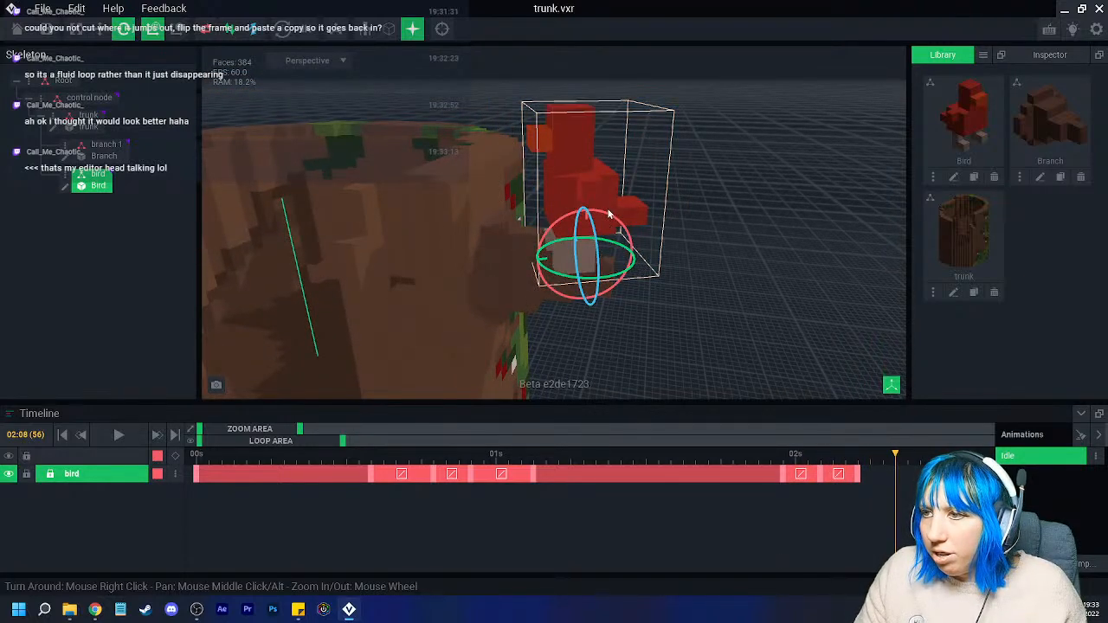
pyautogui.moveTo(610, 217); pyautogui.dragTo(592, 116)
pyautogui.press('w')
pyautogui.moveTo(546, 170); pyautogui.dragTo(426, 159)
# - At frame 61, move the bird over the trunk's opening and tilt it forward
pyautogui.moveTo(901, 454); pyautogui.dragTo(946, 454)
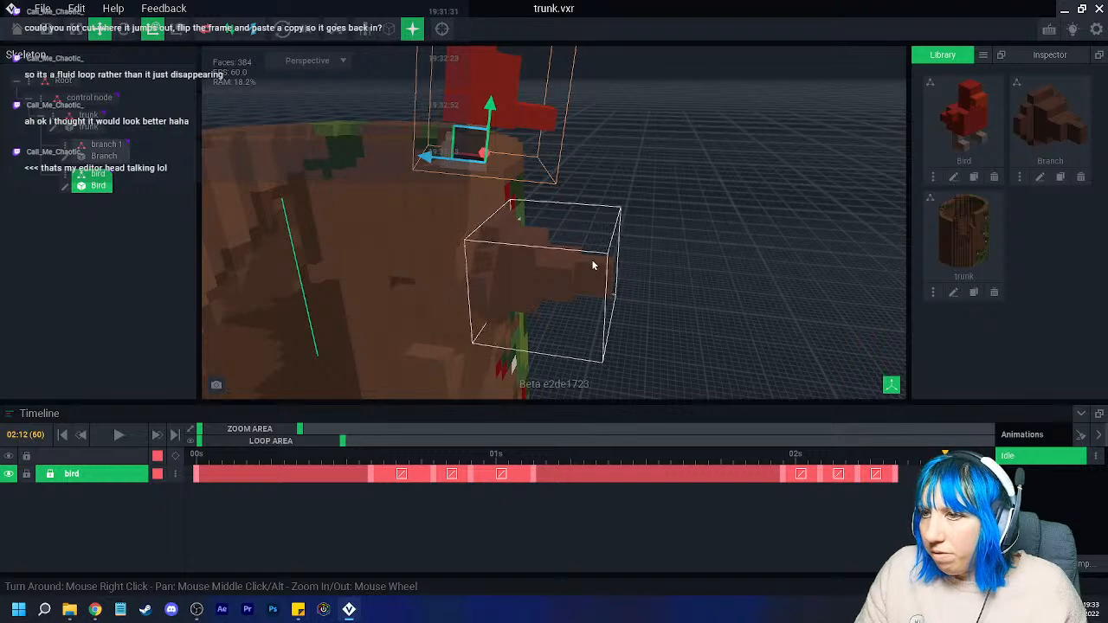
pyautogui.scroll(-2, 594, 268)
pyautogui.moveTo(594, 268); pyautogui.dragTo(654, 312, button='middle')
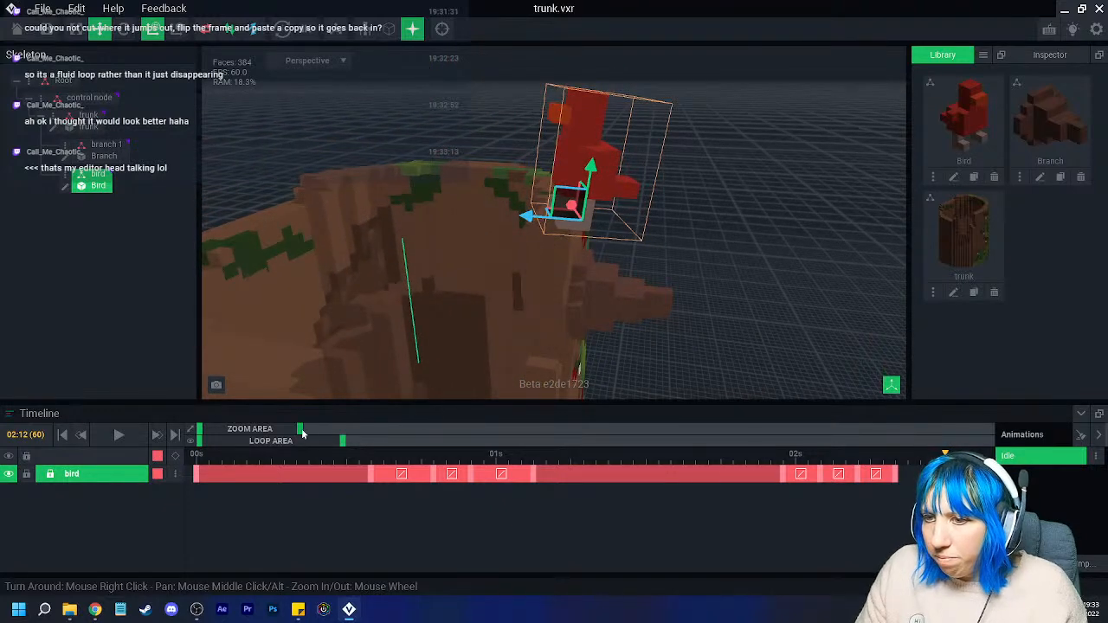
pyautogui.moveTo(301, 431); pyautogui.dragTo(338, 431)
pyautogui.moveTo(529, 215); pyautogui.dragTo(407, 213)
pyautogui.click(125, 29)
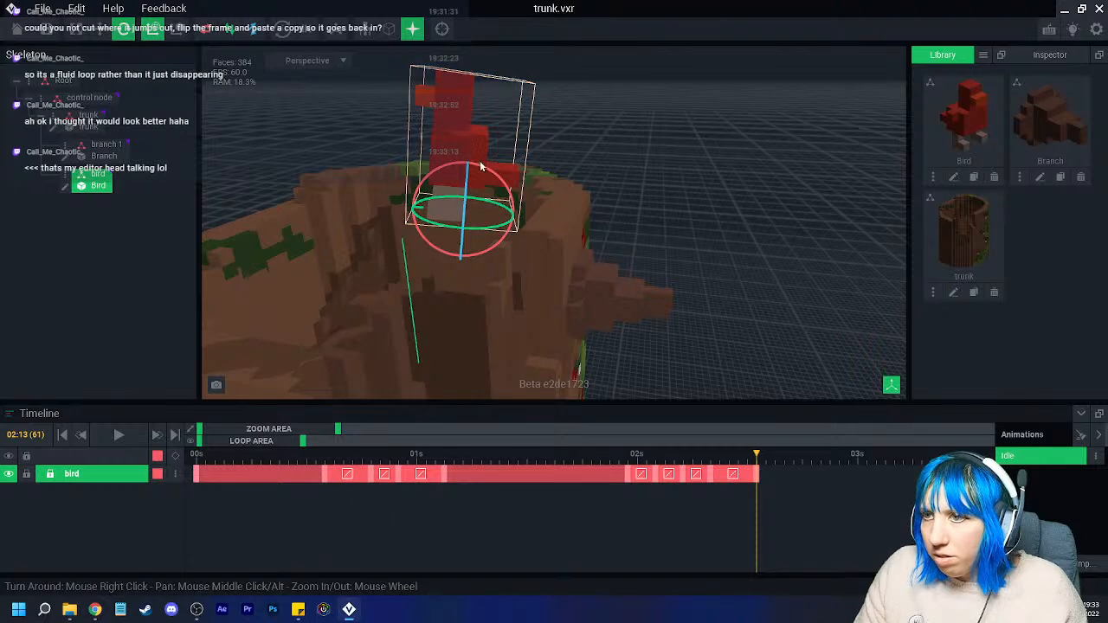
pyautogui.moveTo(483, 169); pyautogui.dragTo(438, 177)
# - At frame 66, lower the bird down into the hollow trunk
pyautogui.moveTo(762, 456)
pyautogui.mouseDown()
pyautogui.moveTo(700, 459)
pyautogui.moveTo(759, 476)
pyautogui.mouseUp()
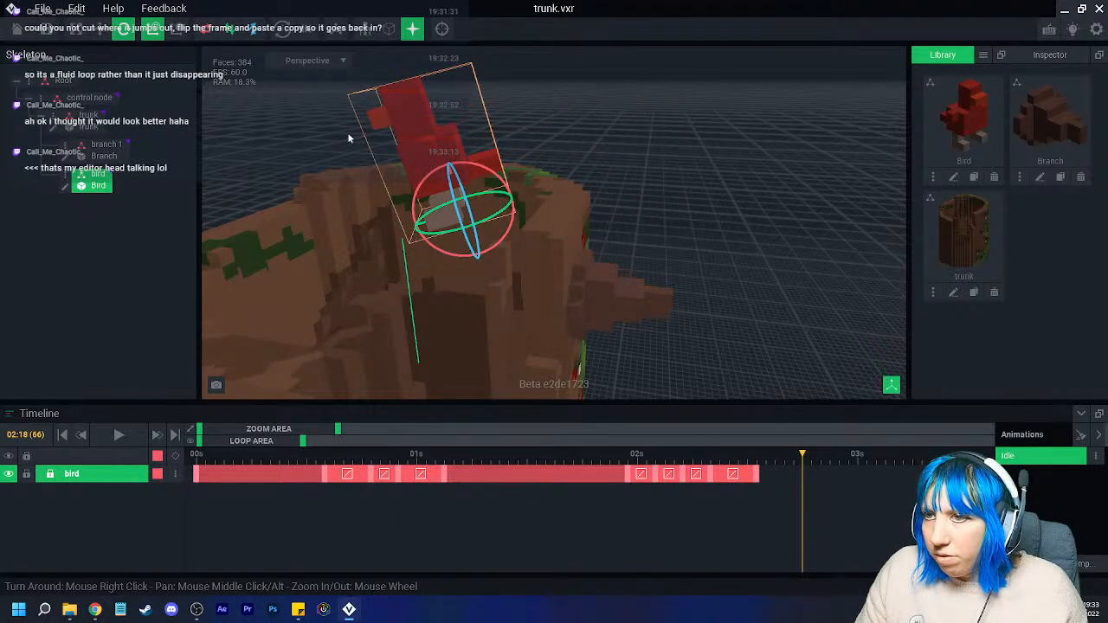
pyautogui.click(100, 30)
pyautogui.moveTo(442, 199); pyautogui.dragTo(386, 320)
pyautogui.scroll(3, 385, 320)
pyautogui.moveTo(385, 320); pyautogui.dragTo(408, 304, button='right')
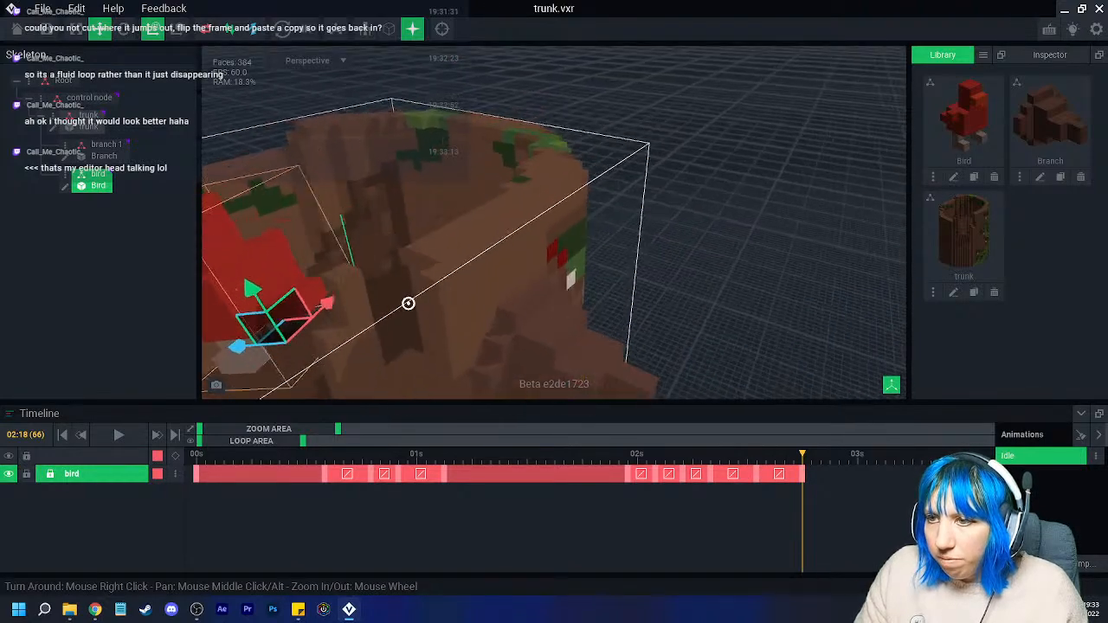
pyautogui.moveTo(408, 304); pyautogui.dragTo(509, 232, button='middle')
pyautogui.moveTo(383, 218); pyautogui.dragTo(392, 276)
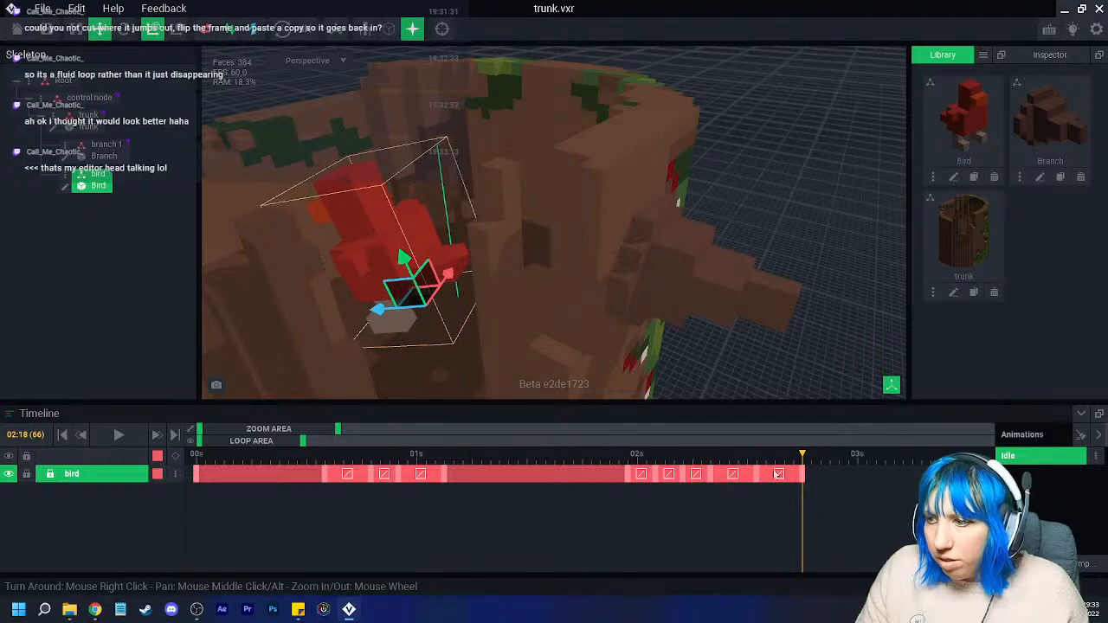
# - Copy the bird's keyframe at frame 14 and paste it after the descent as the last keyframe, around frame 73
pyautogui.moveTo(793, 457); pyautogui.dragTo(803, 483)
pyautogui.moveTo(554, 372); pyautogui.dragTo(395, 383, button='right')
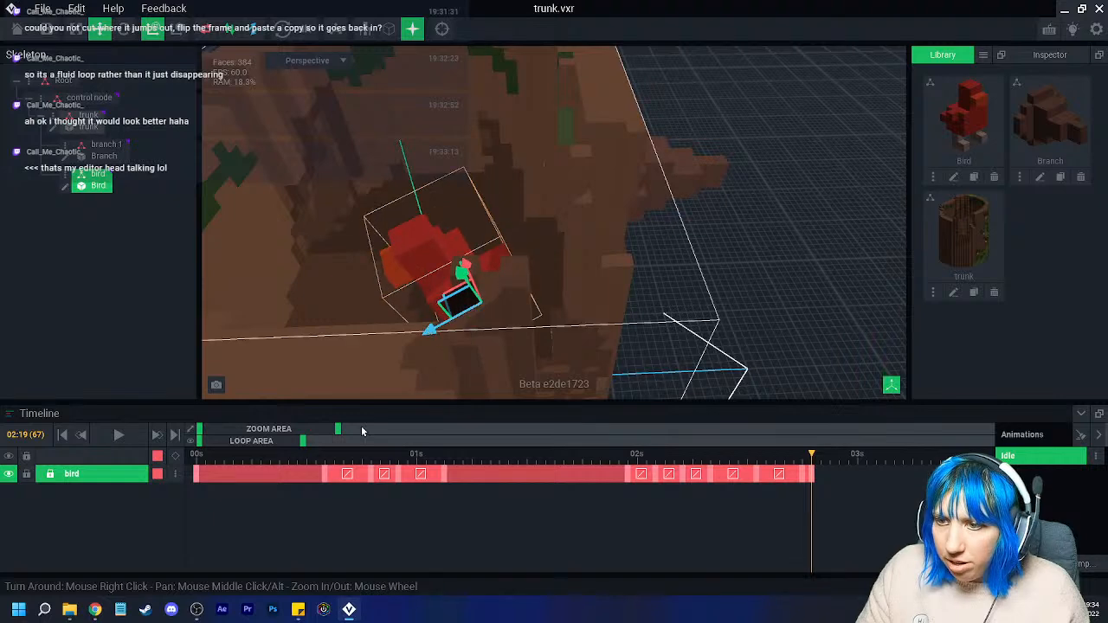
pyautogui.rightClick(324, 476)
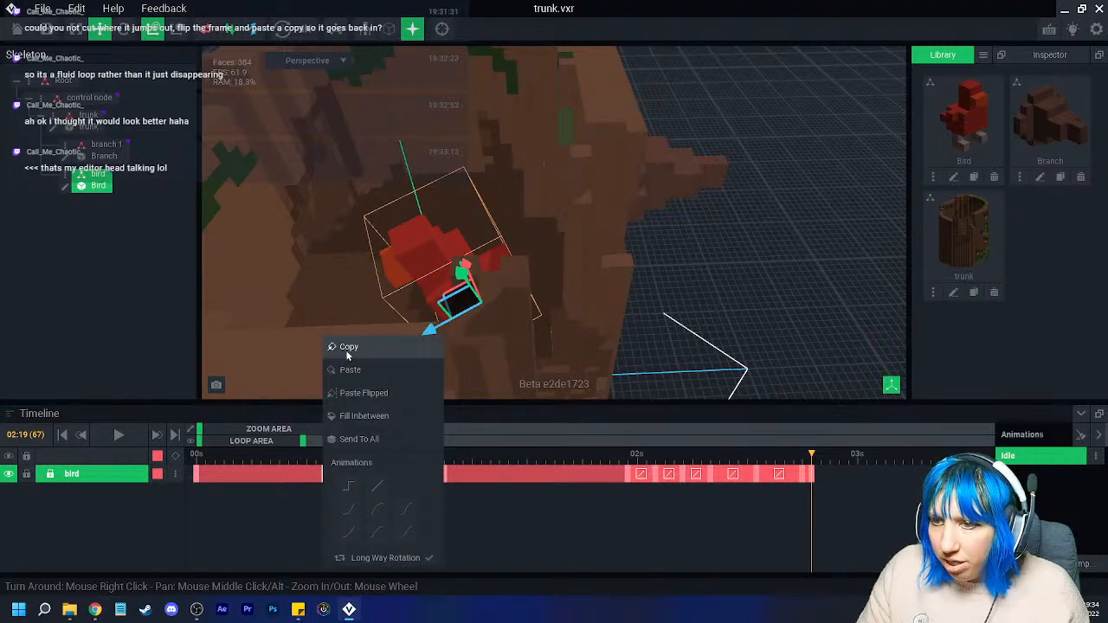
pyautogui.click(346, 352)
pyautogui.click(813, 463)
pyautogui.hotkey('ctrl', 'v')
pyautogui.moveTo(813, 463); pyautogui.dragTo(831, 468)
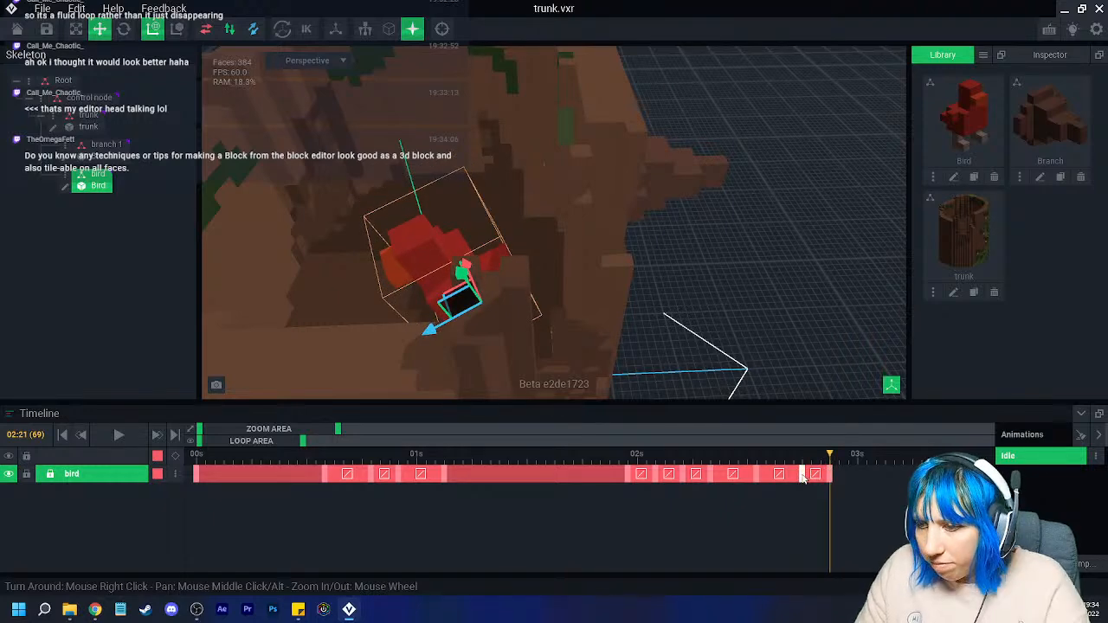
pyautogui.rightClick(847, 479)
pyautogui.click(872, 396)
# - Play the Idle animation from the start and examine the bird's whole jump out and back
pyautogui.moveTo(841, 461); pyautogui.dragTo(198, 461)
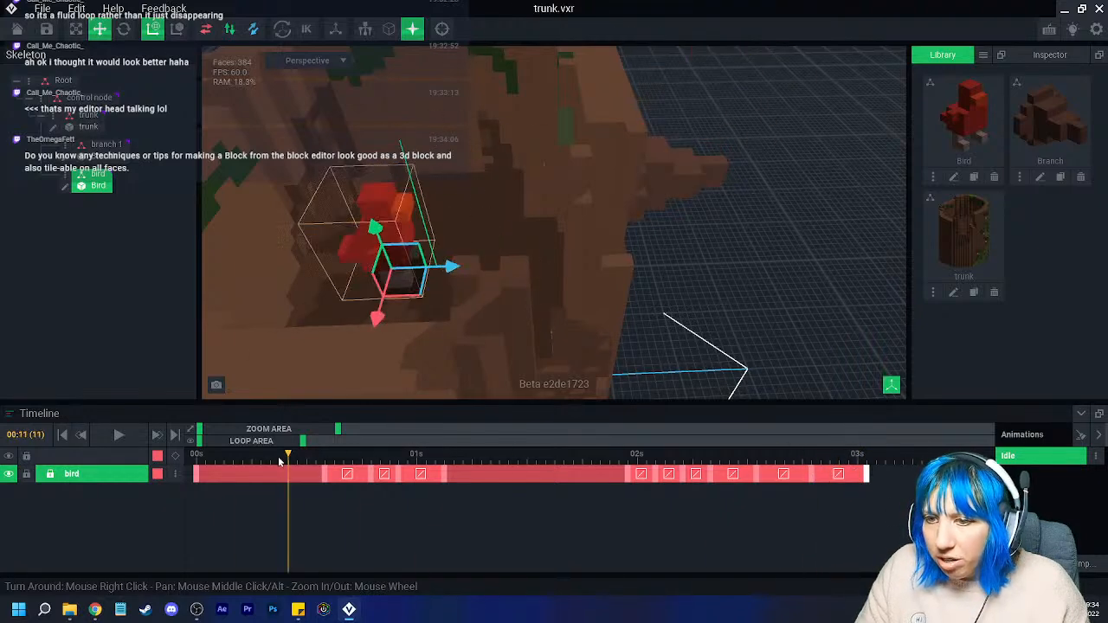
pyautogui.click(118, 434)
pyautogui.moveTo(259, 390); pyautogui.dragTo(728, 276, button='right')
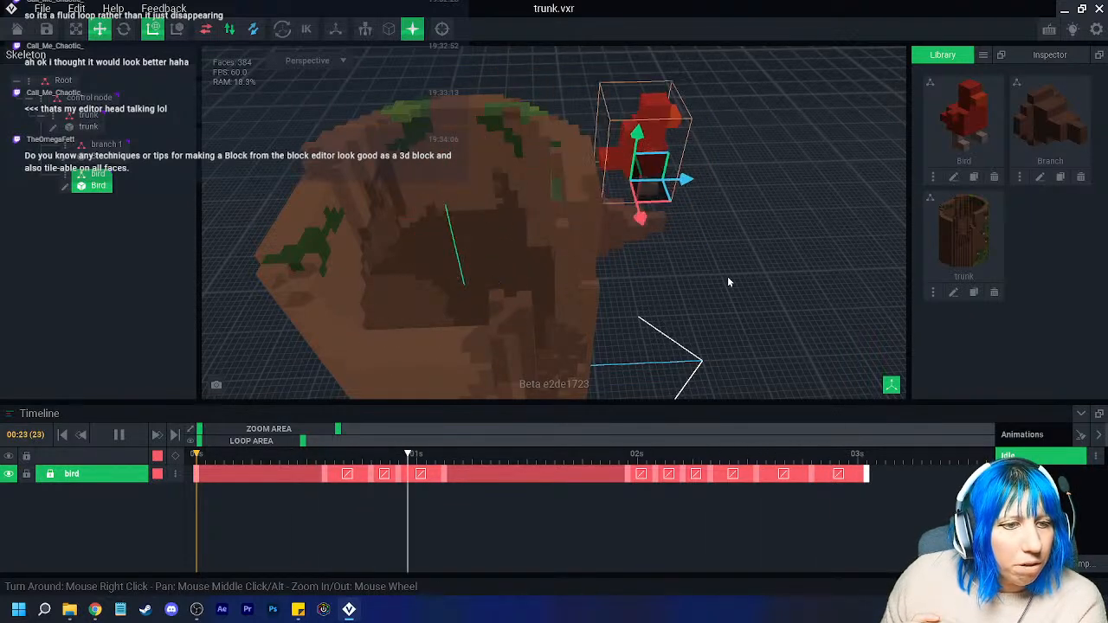
# - Close trunk.vxr with its changes saved and reopen it
pyautogui.click(17, 28)
pyautogui.click(435, 227)
pyautogui.click(247, 217)
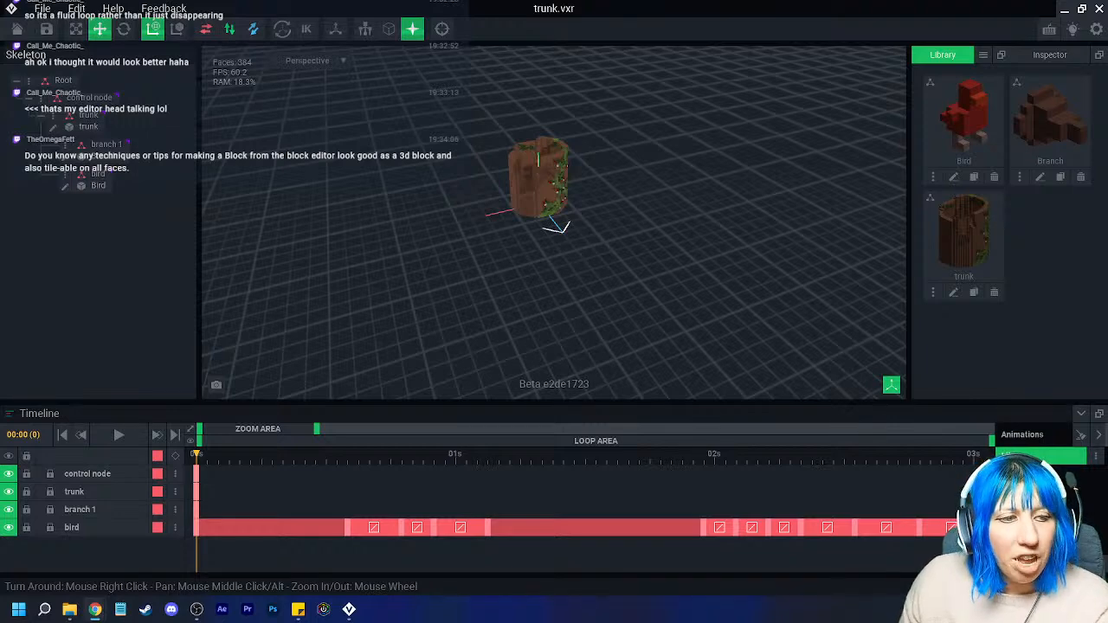
# - Close trunk.vxr again with its changes saved and go to the block assets
pyautogui.click(42, 9)
pyautogui.click(40, 44)
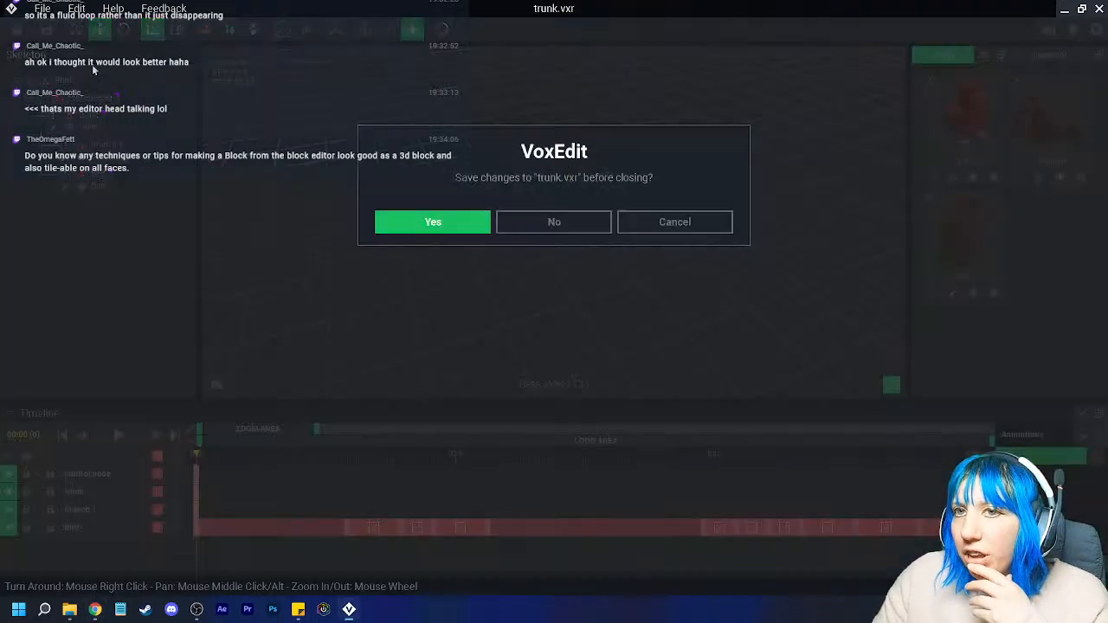
pyautogui.click(432, 222)
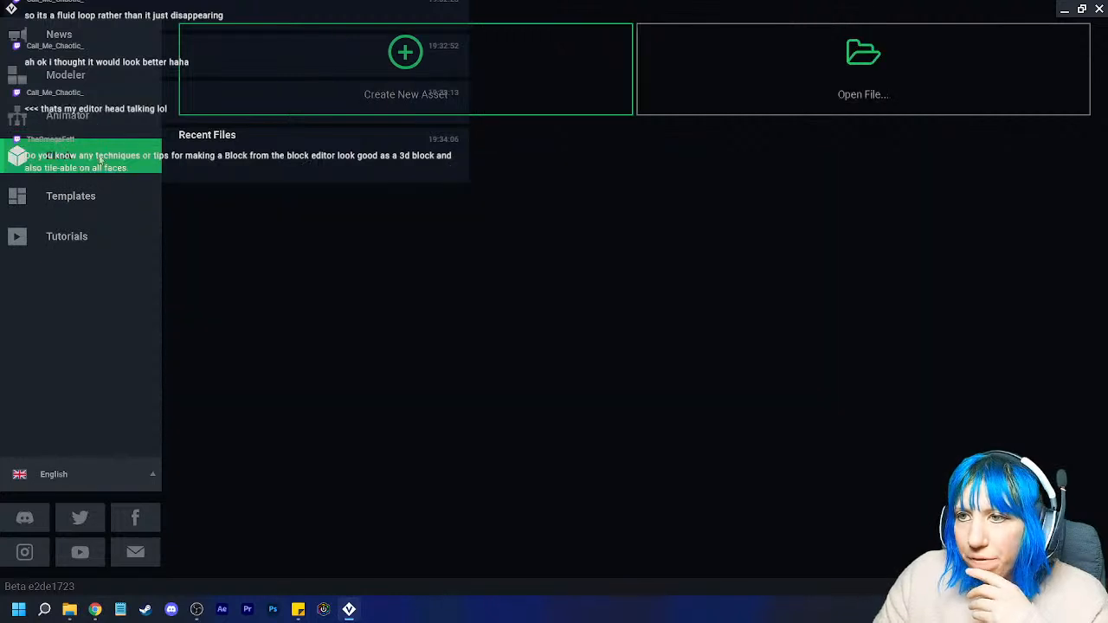
# - Create a new block asset named errewrwewe in the VoxEdit delete folder
pyautogui.click(388, 105)
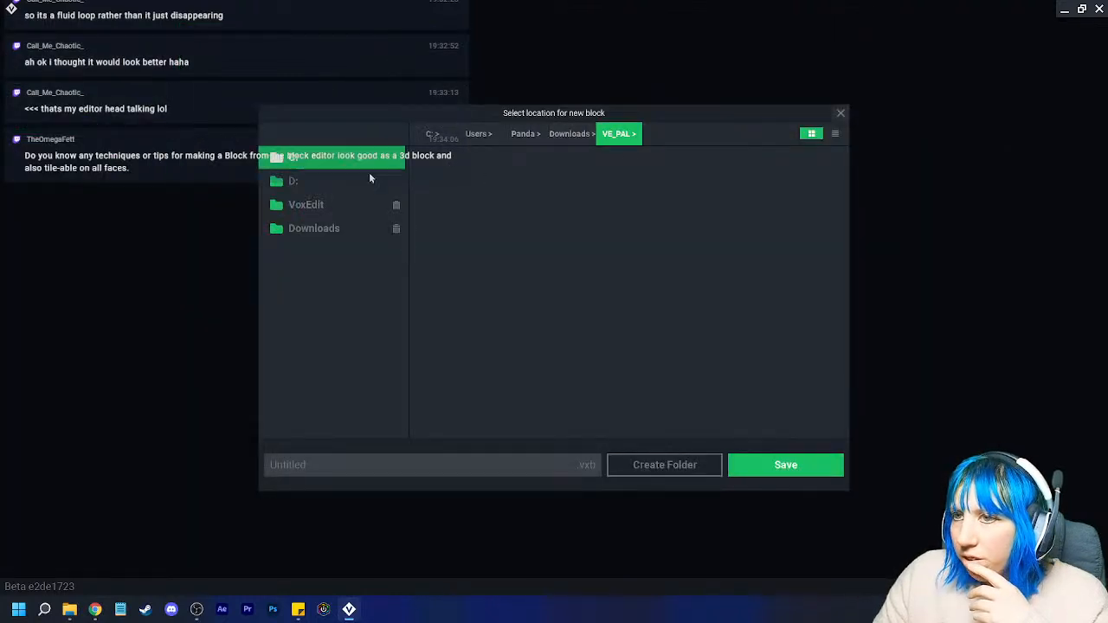
pyautogui.click(312, 204)
pyautogui.doubleClick(639, 198)
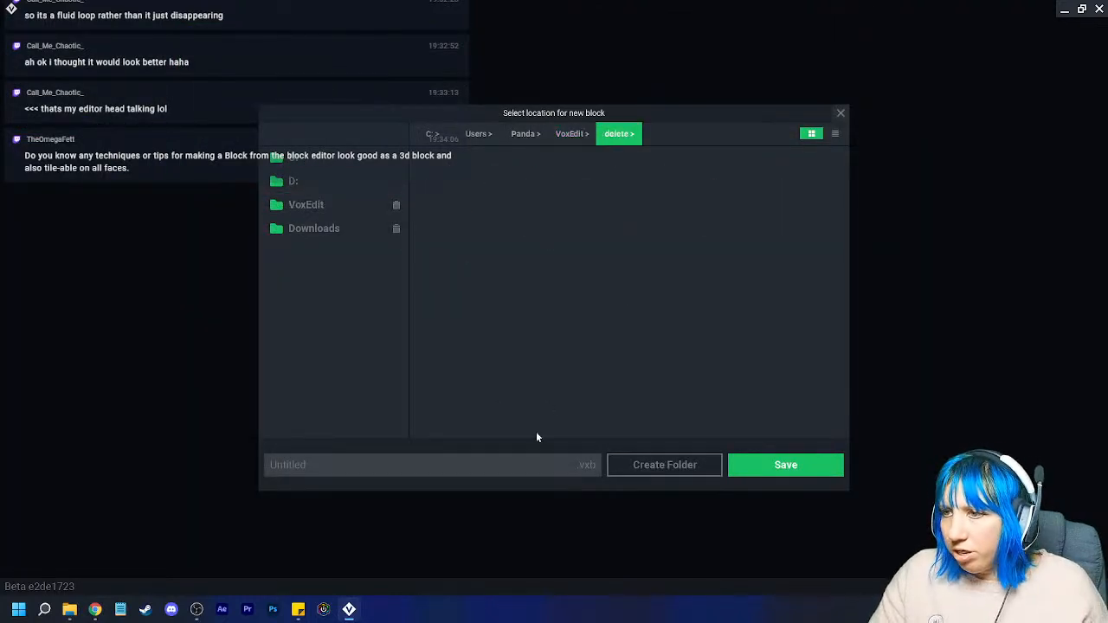
pyautogui.write('errewrwewe')
pyautogui.click(758, 467)
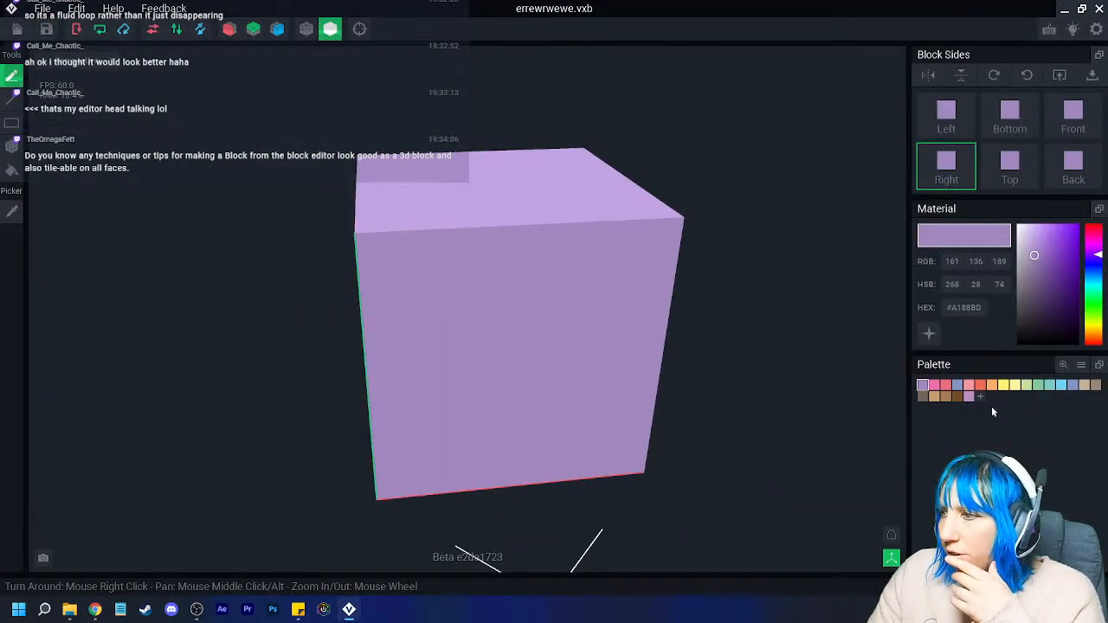
# - Paint connected rectangular areas in orange #F06D54 on the block's front side with the box tool
pyautogui.click(981, 386)
pyautogui.click(12, 145)
pyautogui.moveTo(359, 263); pyautogui.dragTo(463, 329)
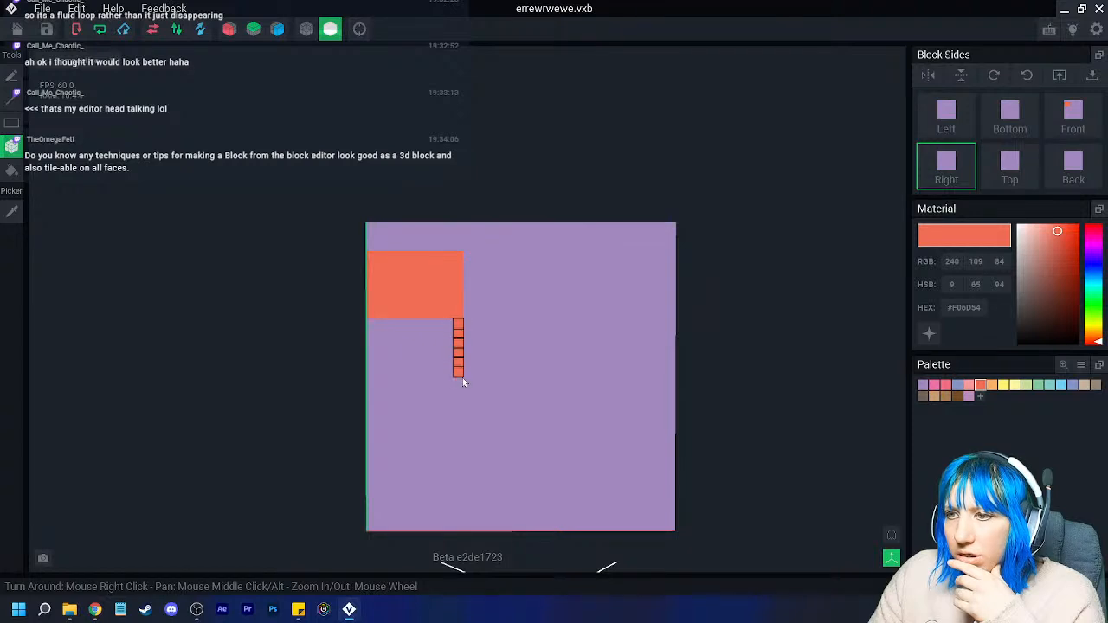
pyautogui.moveTo(490, 415); pyautogui.dragTo(508, 451)
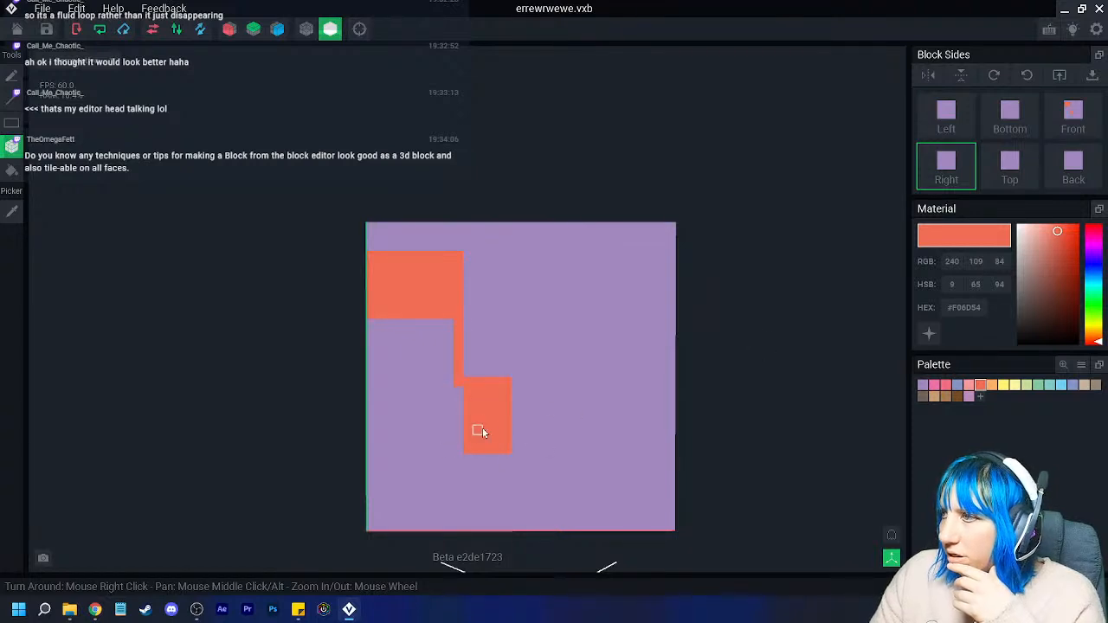
# - Paint orange rectangles that wrap around the edge from the block's front side onto its adjacent side
pyautogui.moveTo(501, 366); pyautogui.dragTo(463, 455, button='right')
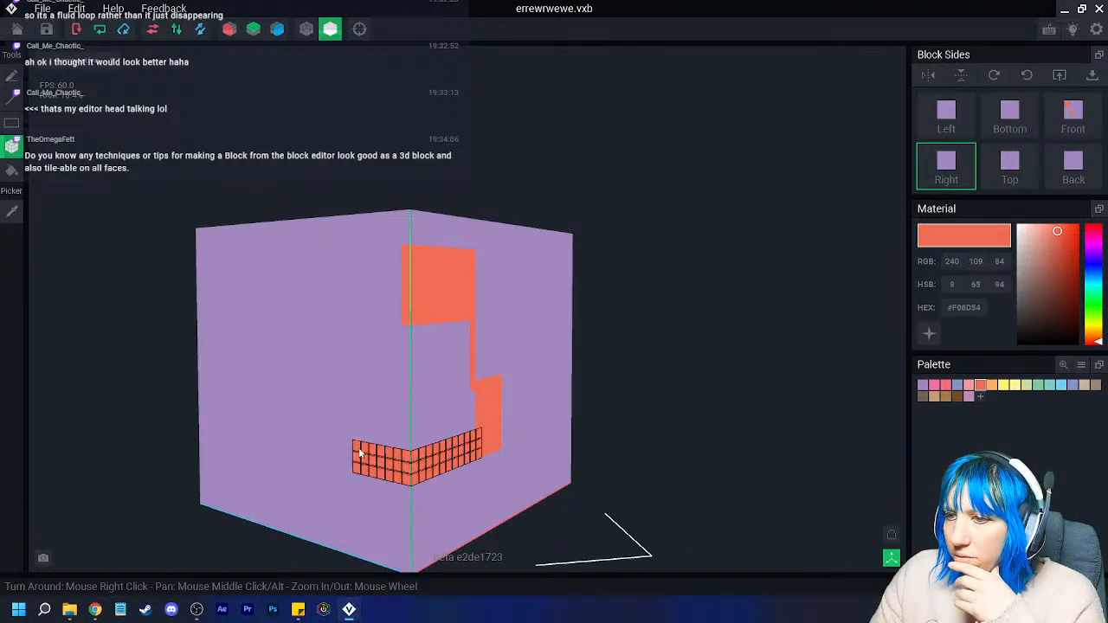
pyautogui.moveTo(416, 299); pyautogui.dragTo(319, 466)
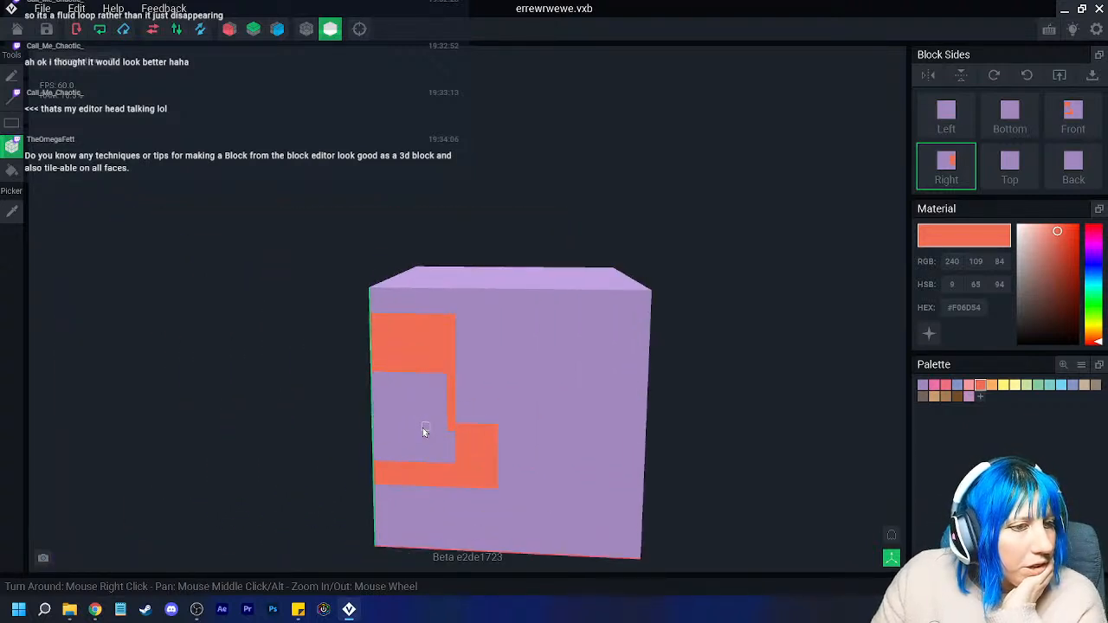
pyautogui.moveTo(423, 431); pyautogui.dragTo(417, 394, button='right')
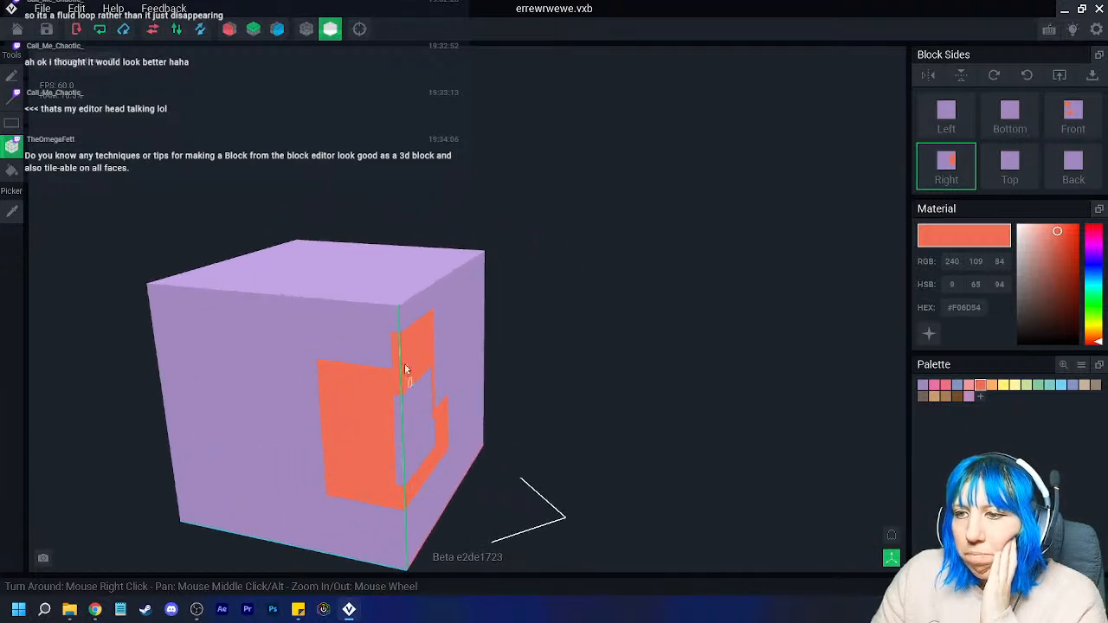
pyautogui.moveTo(284, 334); pyautogui.dragTo(299, 489)
# - Extend the orange pattern on the front side with bands along its upper, outer and lower parts
pyautogui.click(410, 411)
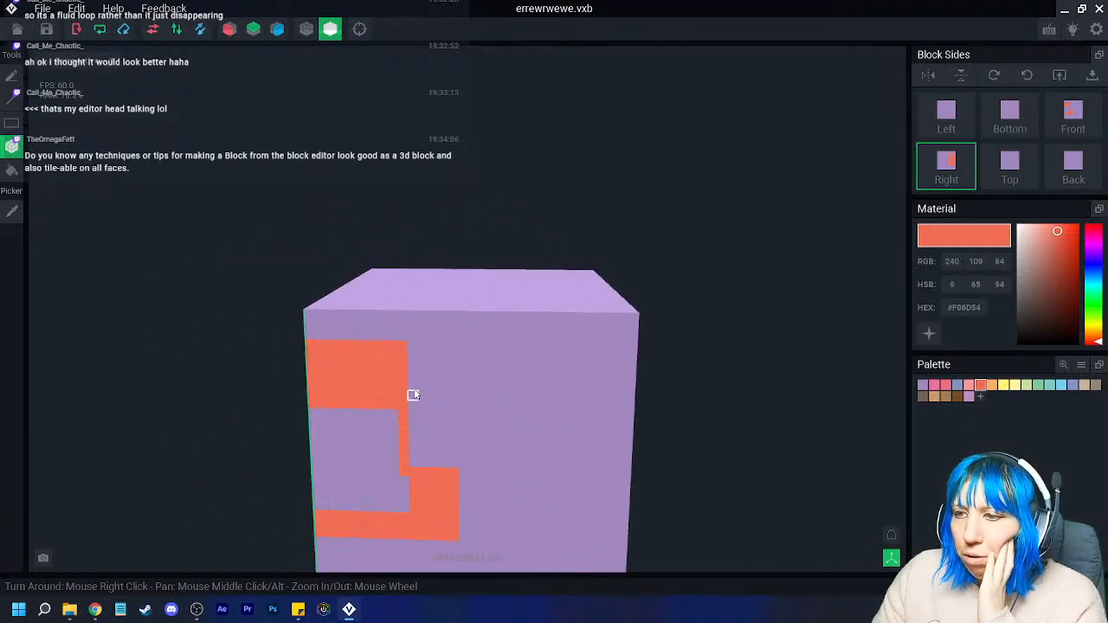
pyautogui.moveTo(461, 355); pyautogui.dragTo(580, 350)
pyautogui.moveTo(581, 355); pyautogui.dragTo(575, 485)
pyautogui.moveTo(568, 515); pyautogui.dragTo(429, 531)
# - Try to paint an orange strip from the front side across the block's top side
pyautogui.moveTo(429, 532)
pyautogui.mouseDown(button='right')
pyautogui.moveTo(517, 527)
pyautogui.moveTo(470, 408)
pyautogui.mouseUp(button='right')
pyautogui.moveTo(465, 405); pyautogui.dragTo(572, 272)
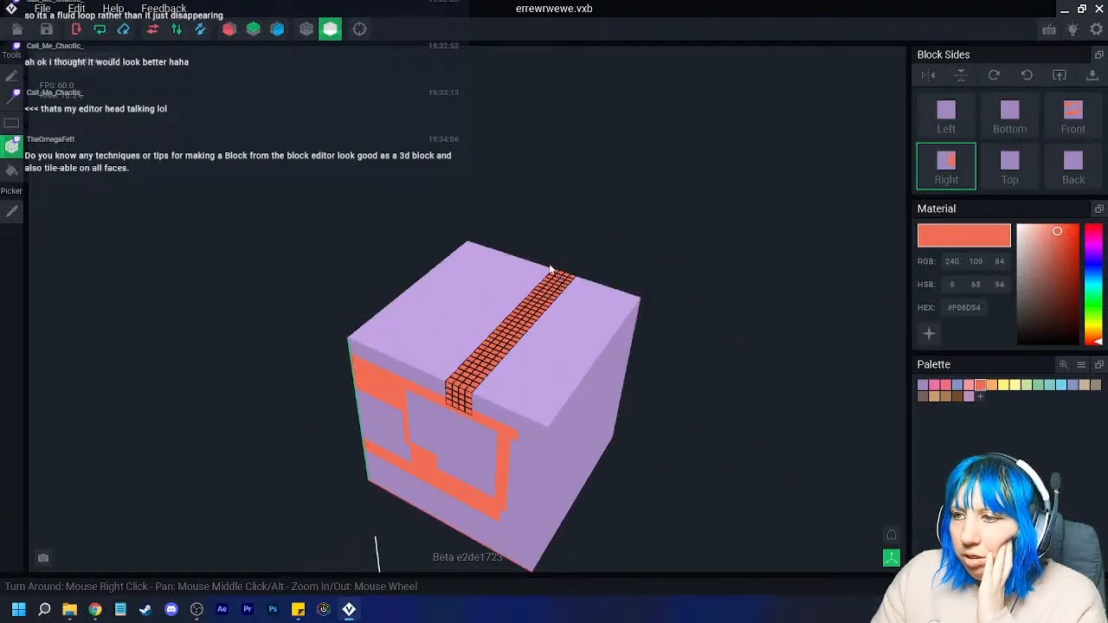
pyautogui.hotkey('ctrl', 'z')
# - Compare the painted block in orthographic and perspective projection
pyautogui.moveTo(532, 272)
pyautogui.mouseDown(button='right')
pyautogui.moveTo(544, 317)
pyautogui.moveTo(516, 324)
pyautogui.moveTo(532, 321)
pyautogui.mouseUp(button='right')
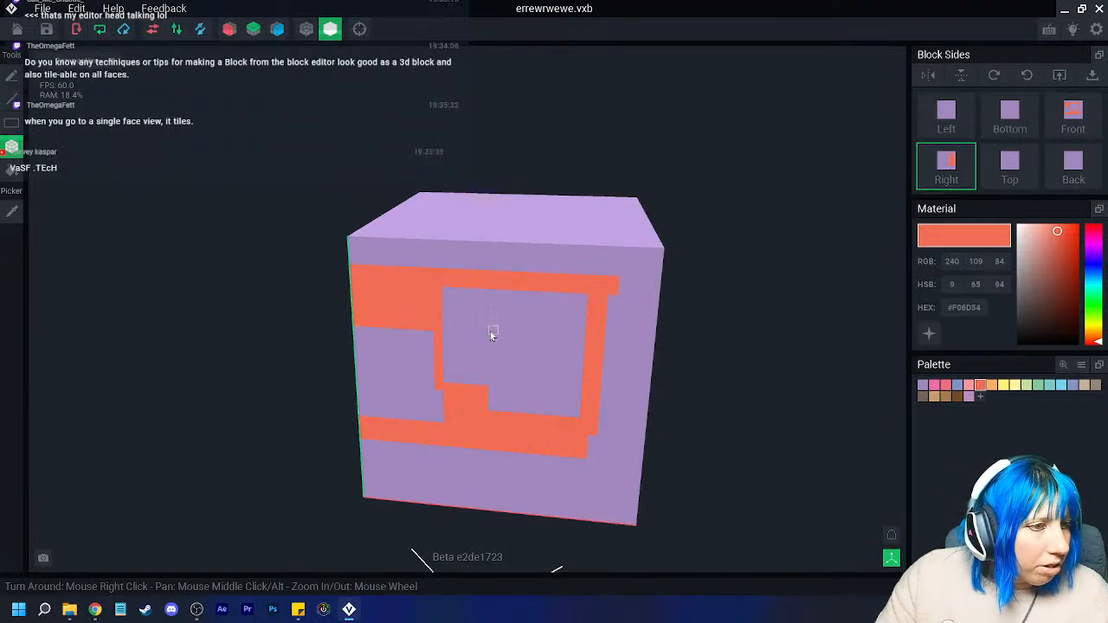
pyautogui.click(944, 129)
pyautogui.click(949, 169)
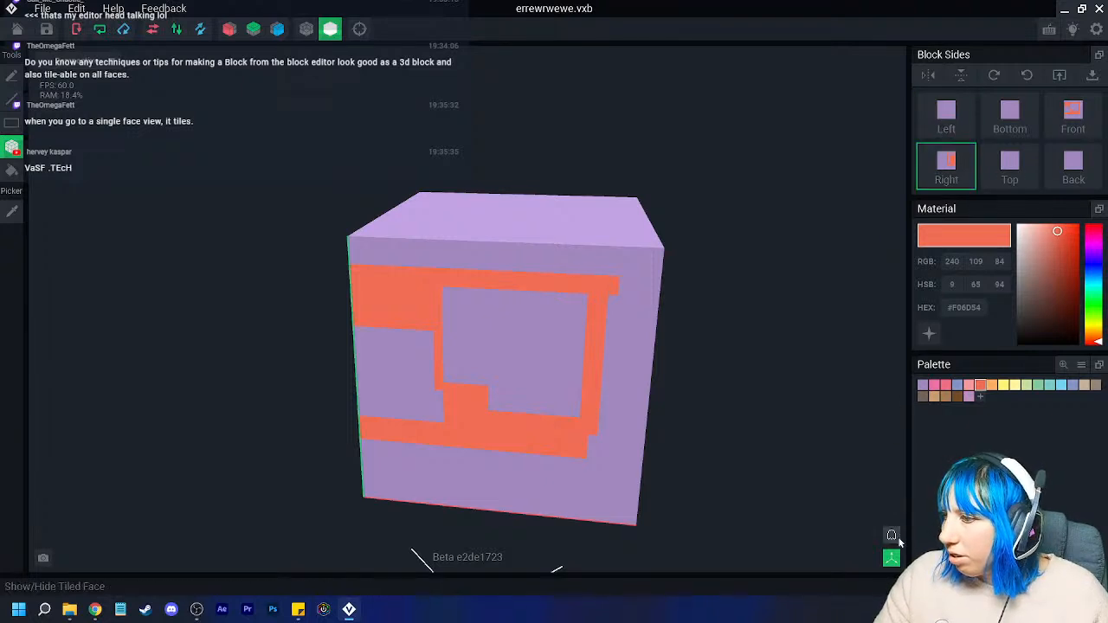
pyautogui.click(97, 85)
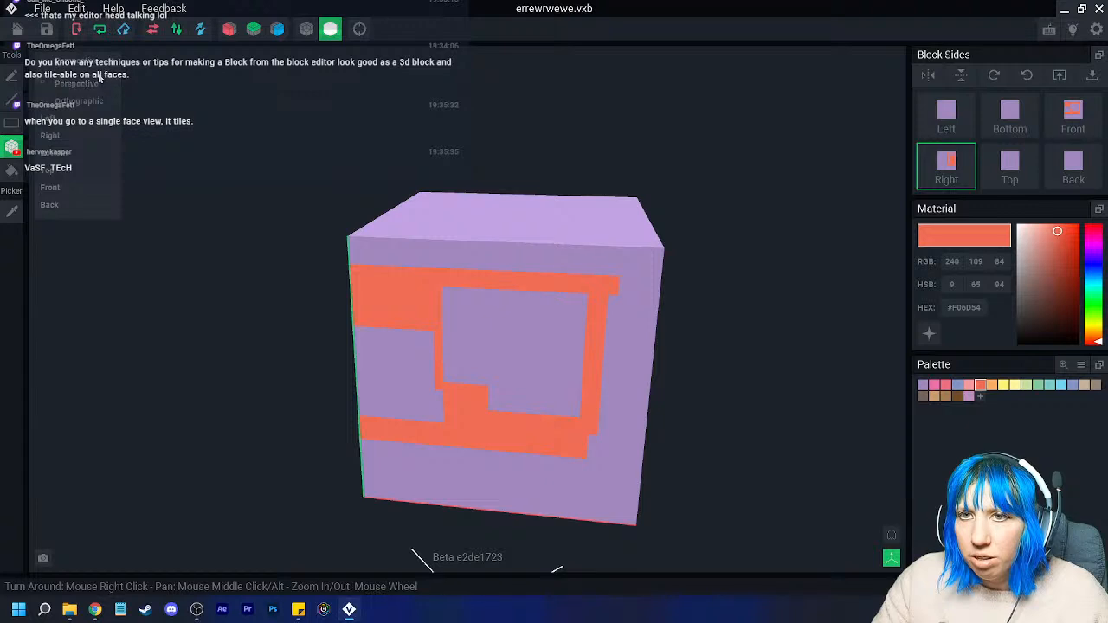
pyautogui.click(101, 104)
pyautogui.click(91, 85)
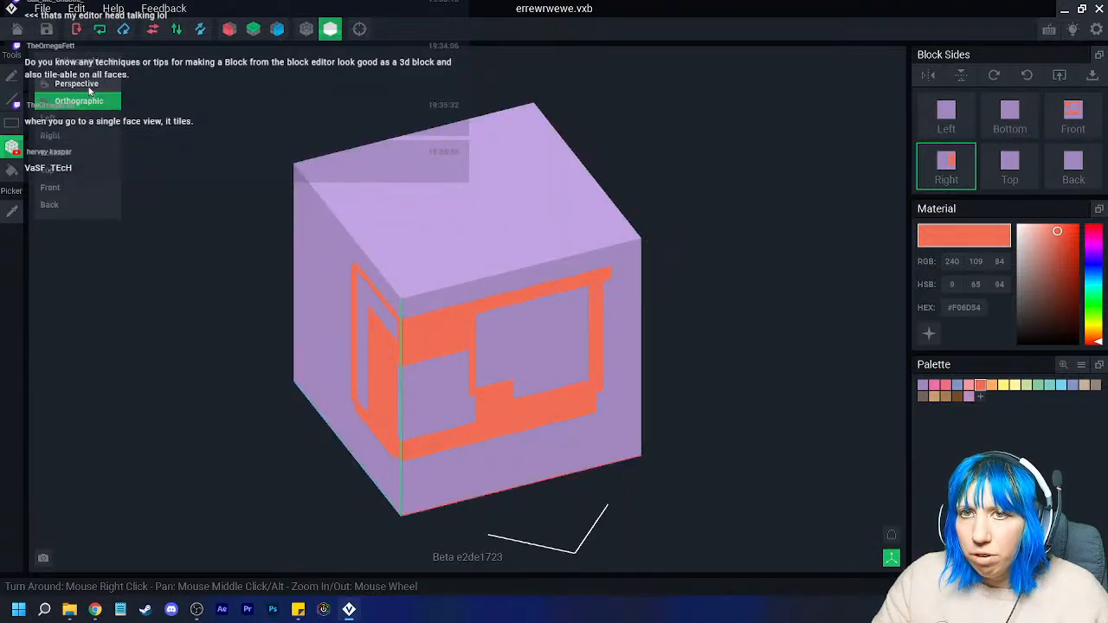
pyautogui.click(86, 84)
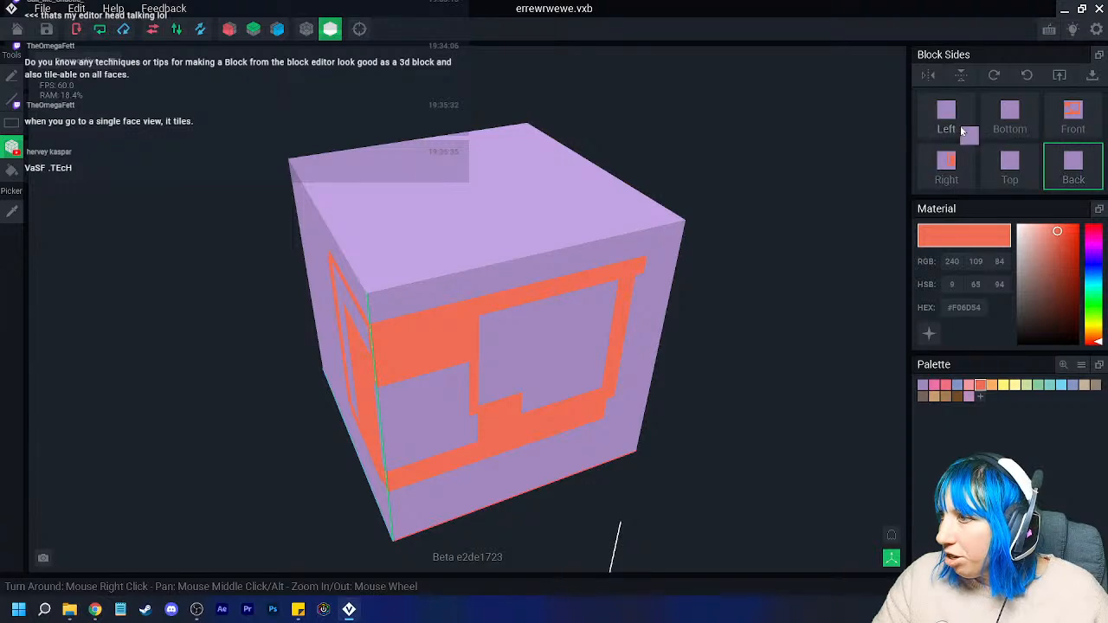
# - Show the tiled faces around the block to inspect how the orange pattern repeats, and hide them again
pyautogui.moveTo(520, 312); pyautogui.dragTo(467, 309, button='right')
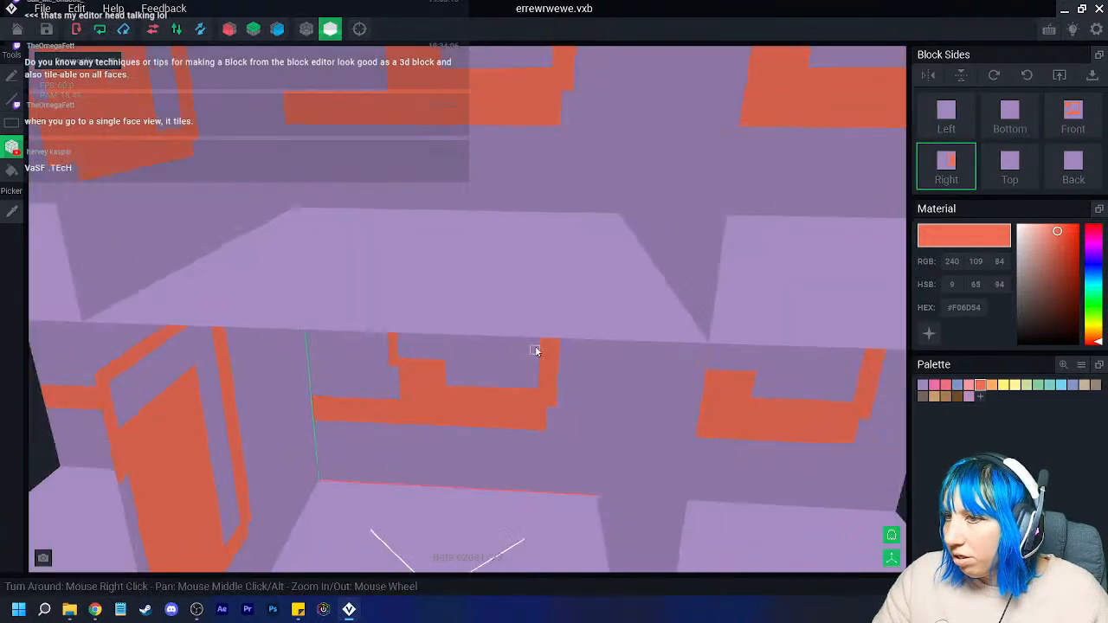
pyautogui.scroll(-3, 528, 358)
pyautogui.scroll(-3, 527, 359)
pyautogui.moveTo(465, 309); pyautogui.dragTo(467, 309, button='right')
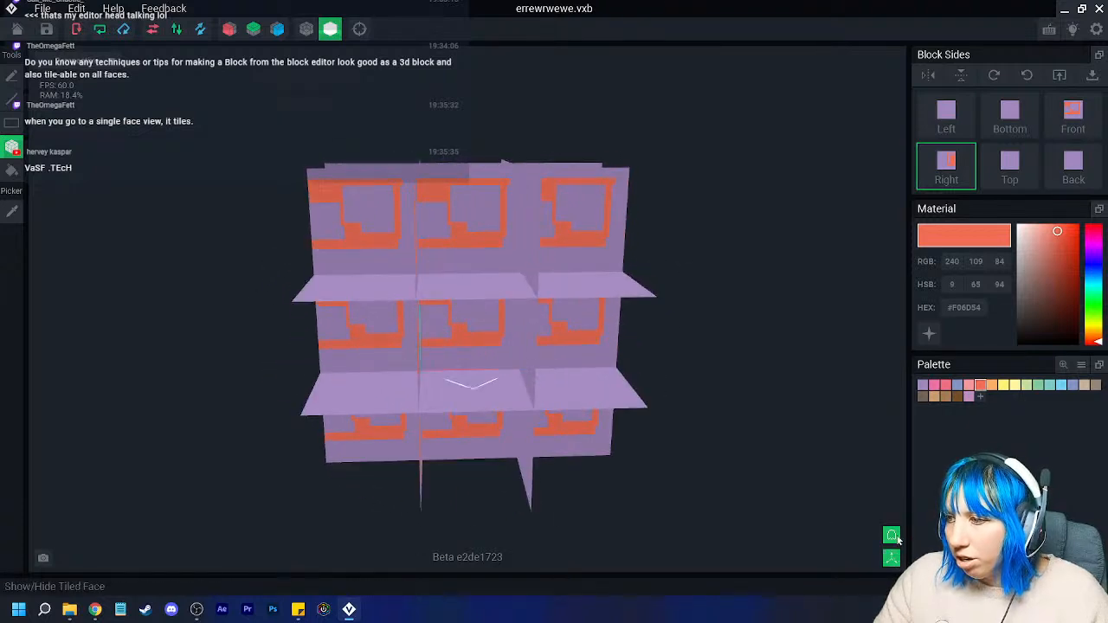
pyautogui.click(892, 535)
pyautogui.click(892, 557)
pyautogui.scroll(3, 468, 409)
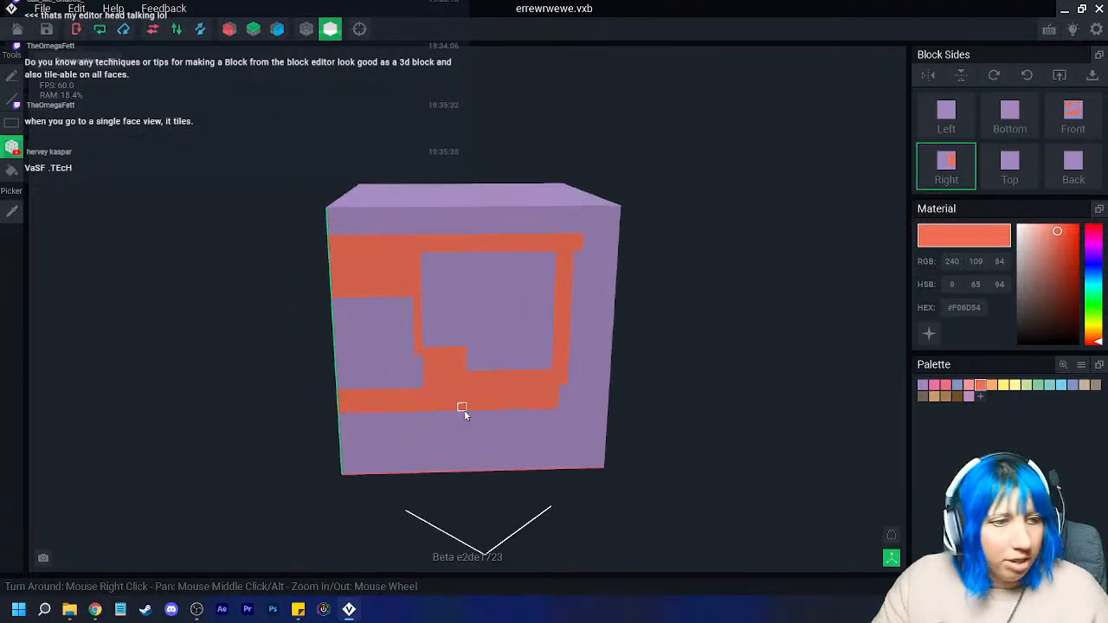
pyautogui.scroll(1, 466, 385)
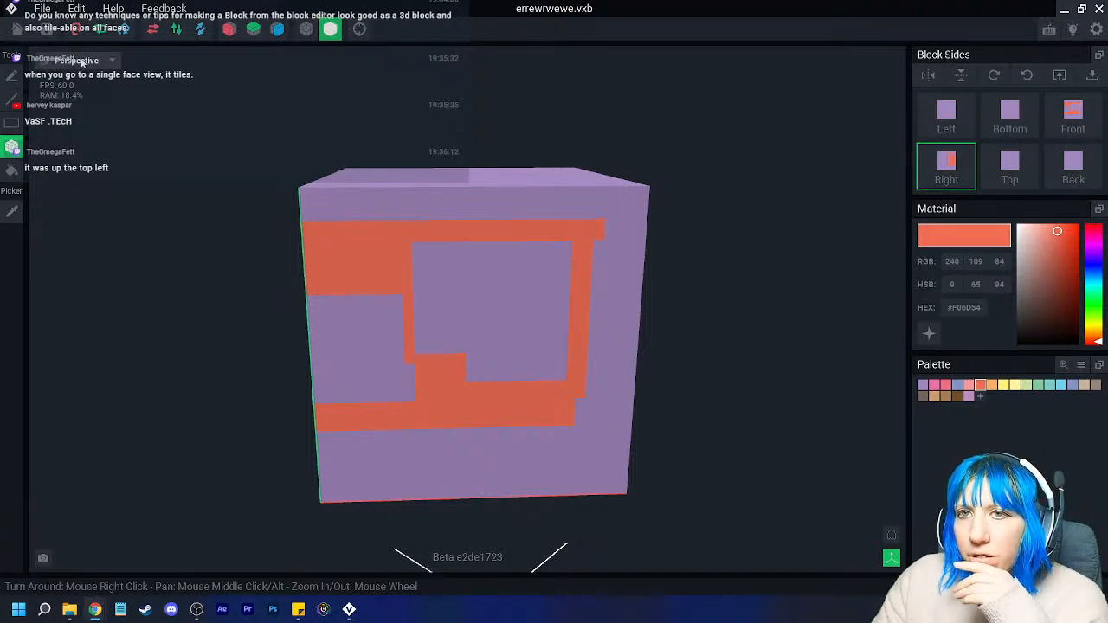
# - Toggle the voxel edges on and off, and display the block's left side as a flat tiled view
pyautogui.click(307, 30)
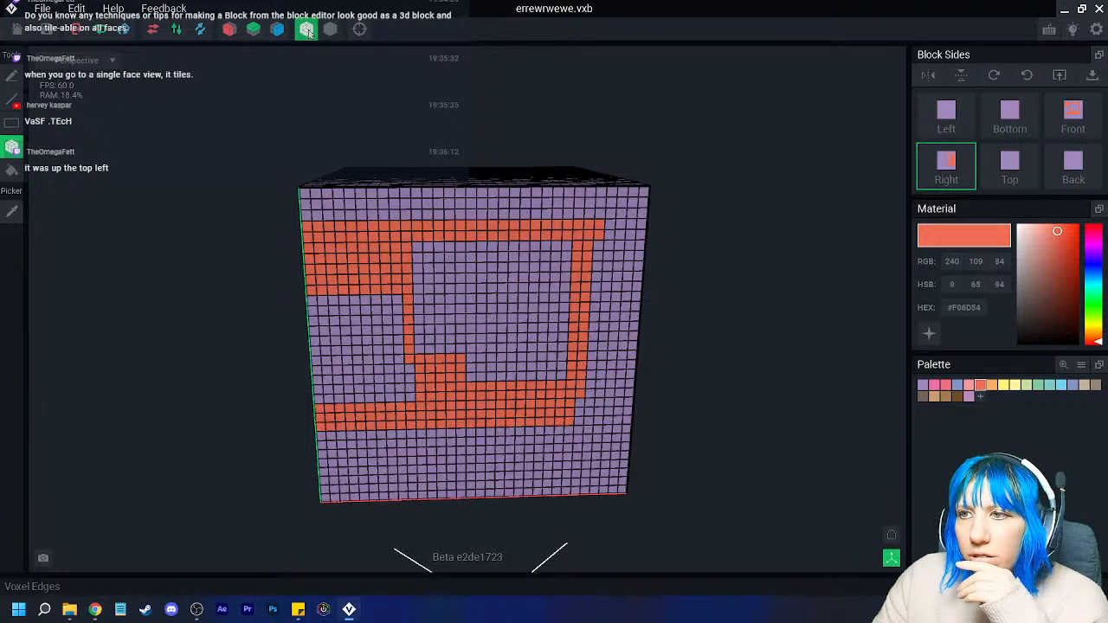
pyautogui.click(330, 30)
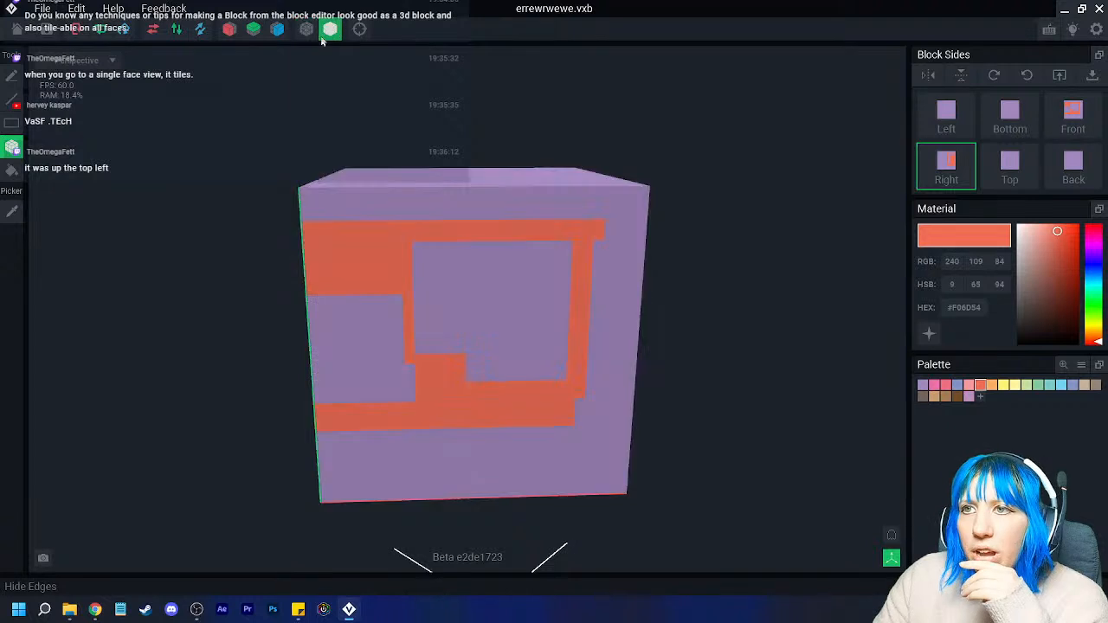
pyautogui.click(110, 63)
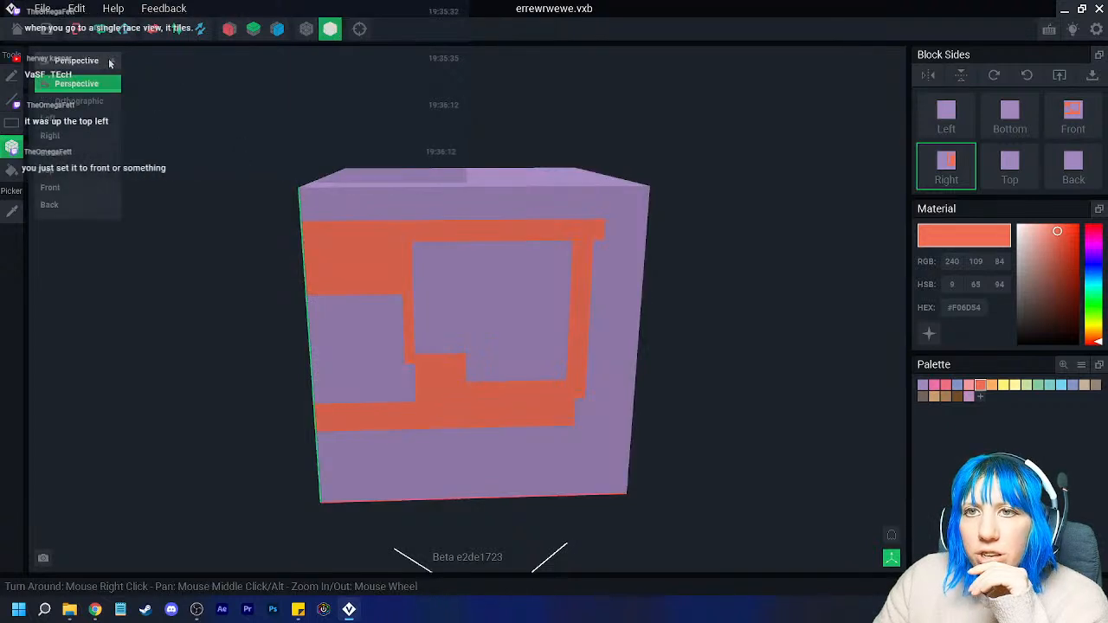
pyautogui.click(79, 123)
pyautogui.scroll(-5, 421, 321)
pyautogui.scroll(5, 463, 321)
pyautogui.scroll(-3, 452, 329)
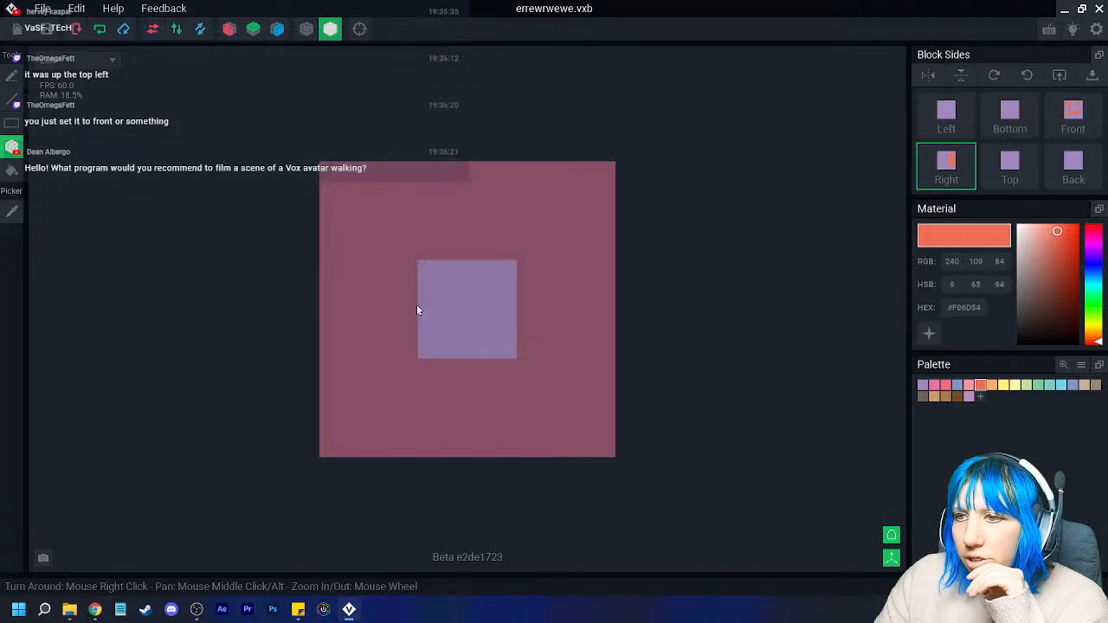
# - Draw test marks in blue #8494C8 with the Line tool on the block's left side in the tiled view
pyautogui.click(957, 385)
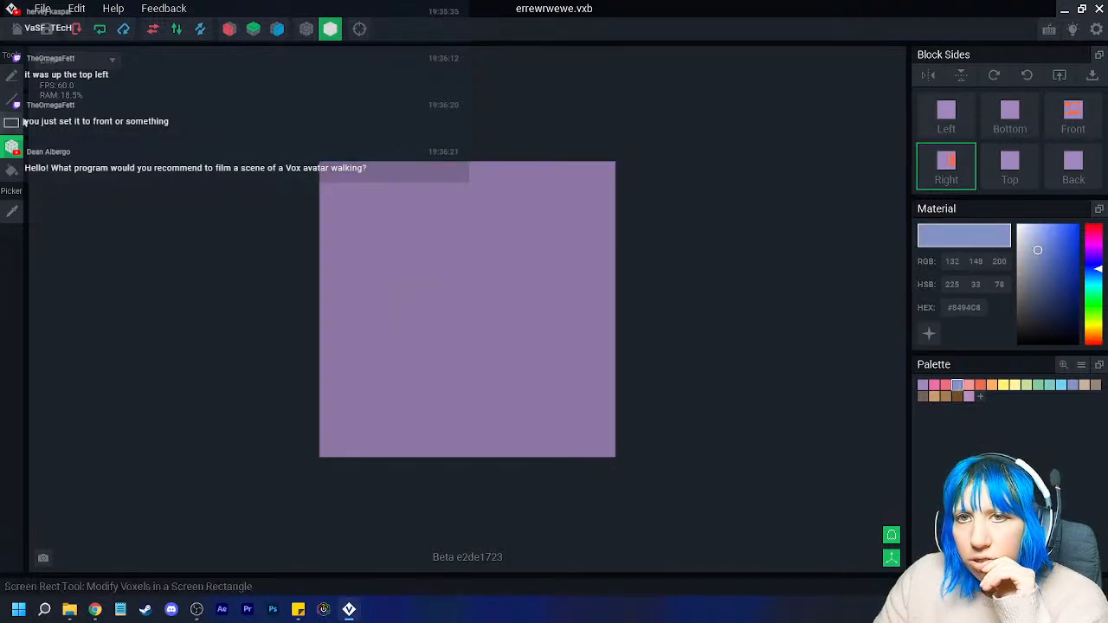
pyautogui.press('a')
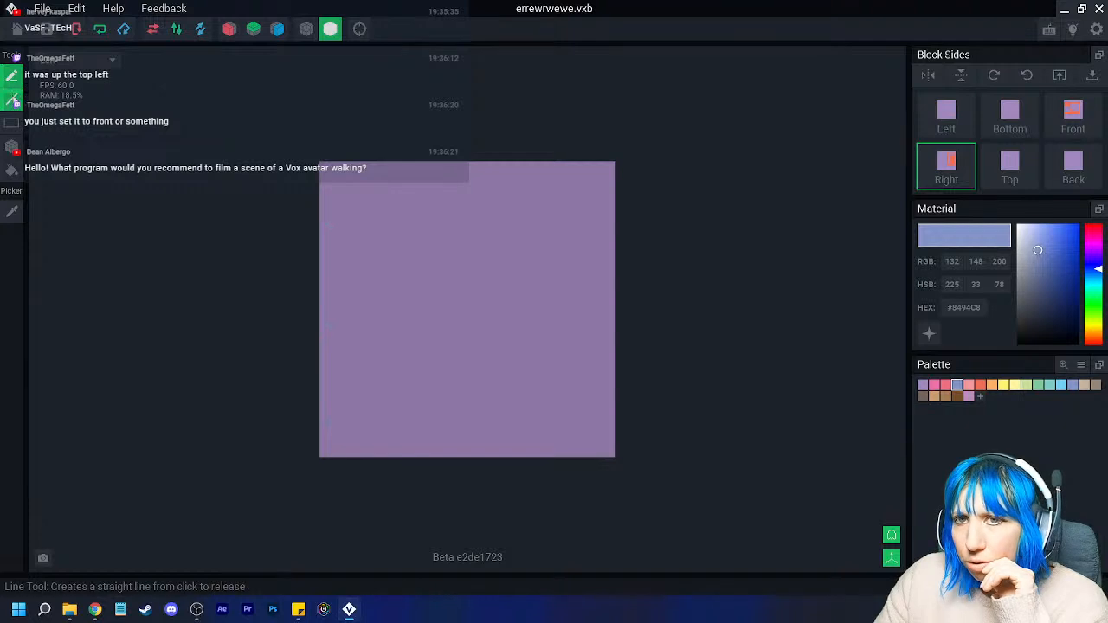
pyautogui.click(11, 99)
pyautogui.moveTo(531, 348); pyautogui.dragTo(517, 383, button='middle')
pyautogui.scroll(-5, 599, 333)
pyautogui.scroll(8, 589, 362)
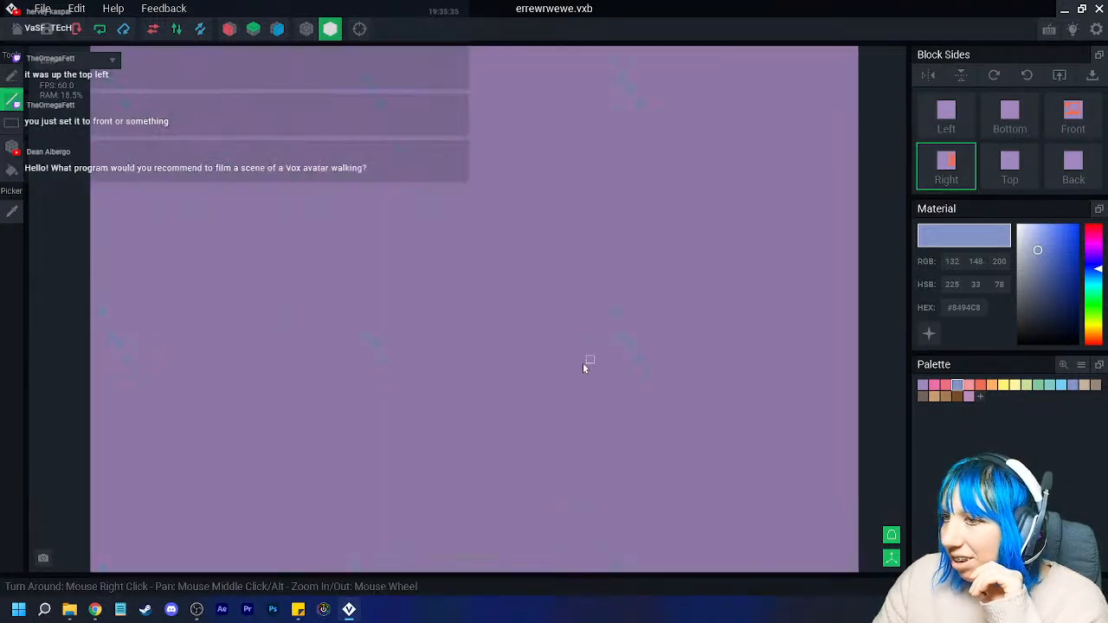
# - Close the block without saving its painted changes and open trunk.vxr in the Animator
pyautogui.scroll(-3, 589, 362)
pyautogui.click(101, 63)
pyautogui.click(87, 84)
pyautogui.moveTo(487, 325); pyautogui.dragTo(487, 324, button='right')
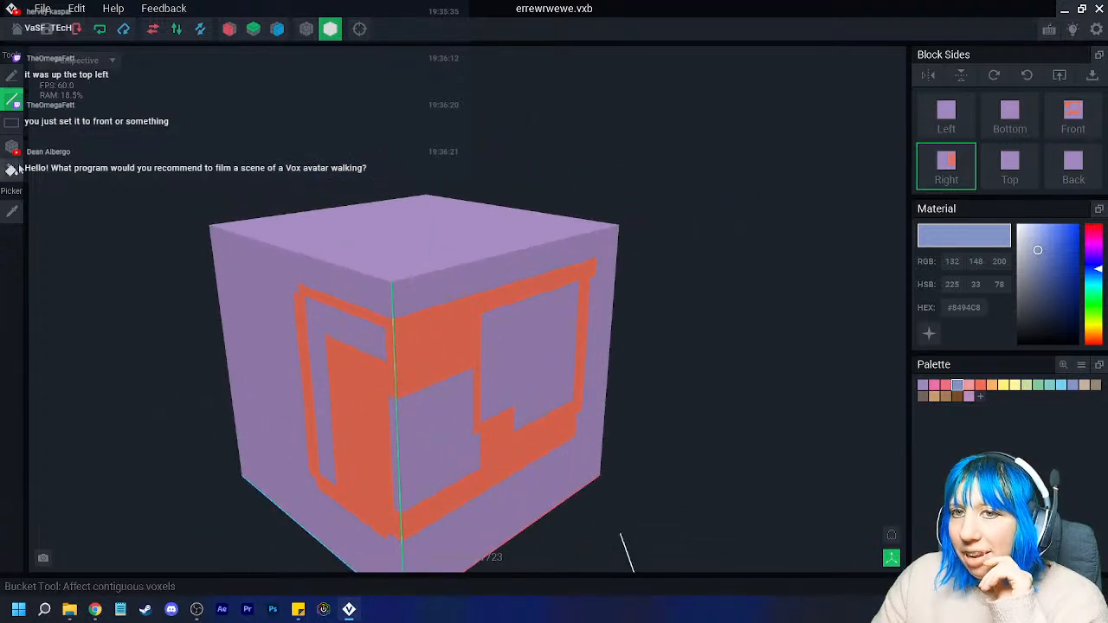
pyautogui.click(12, 30)
pyautogui.click(540, 224)
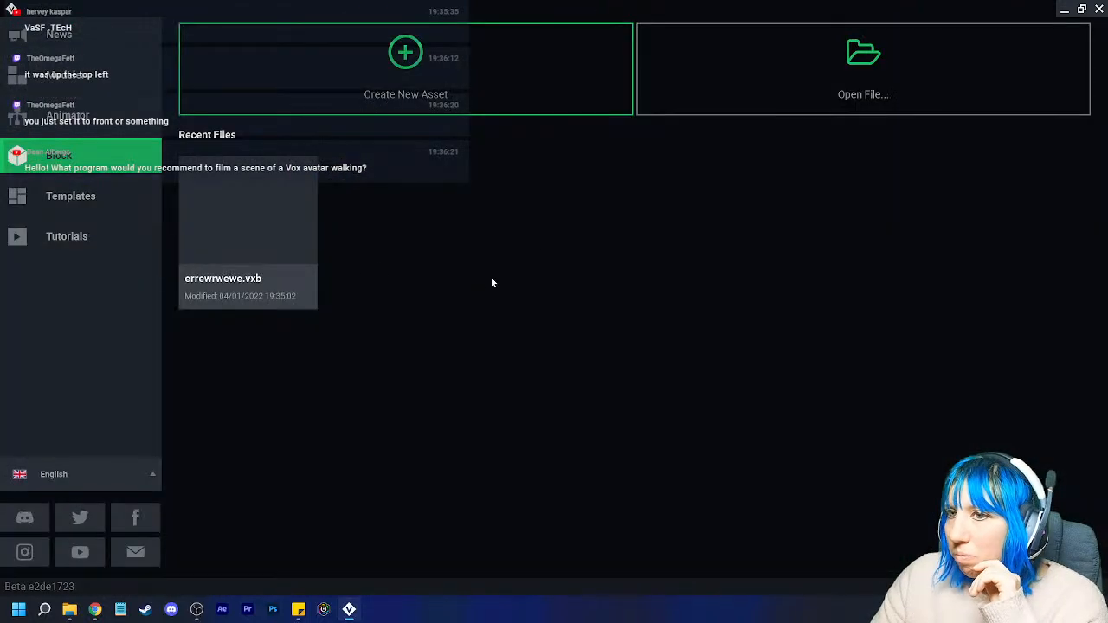
pyautogui.click(261, 217)
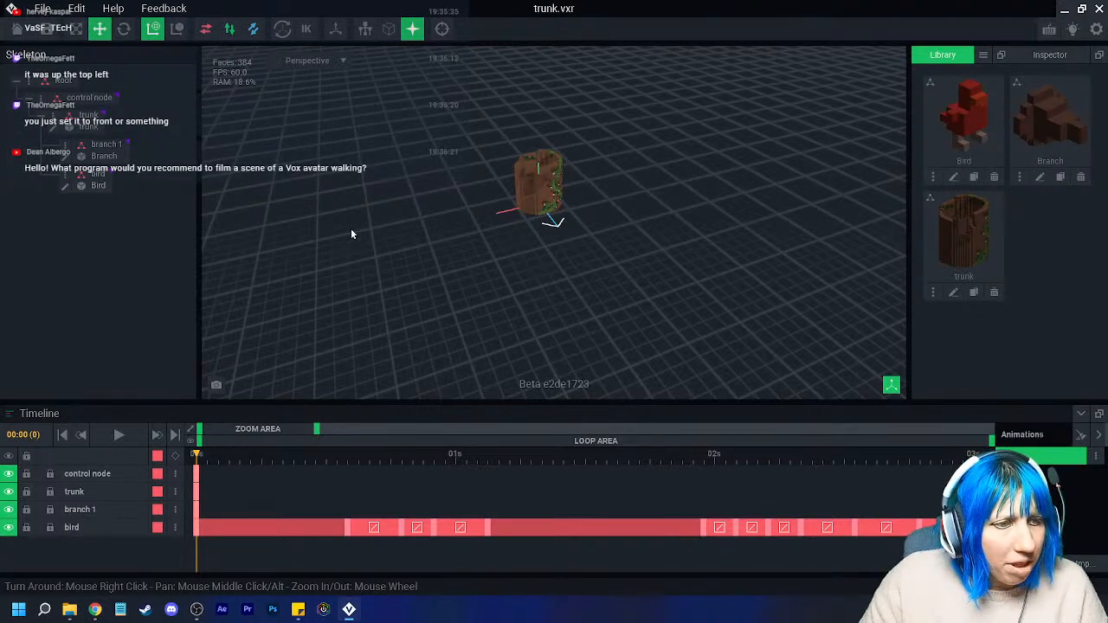
# - Delete the bird node from the trunk's skeleton and remove the Bird model from the library
pyautogui.scroll(8, 531, 182)
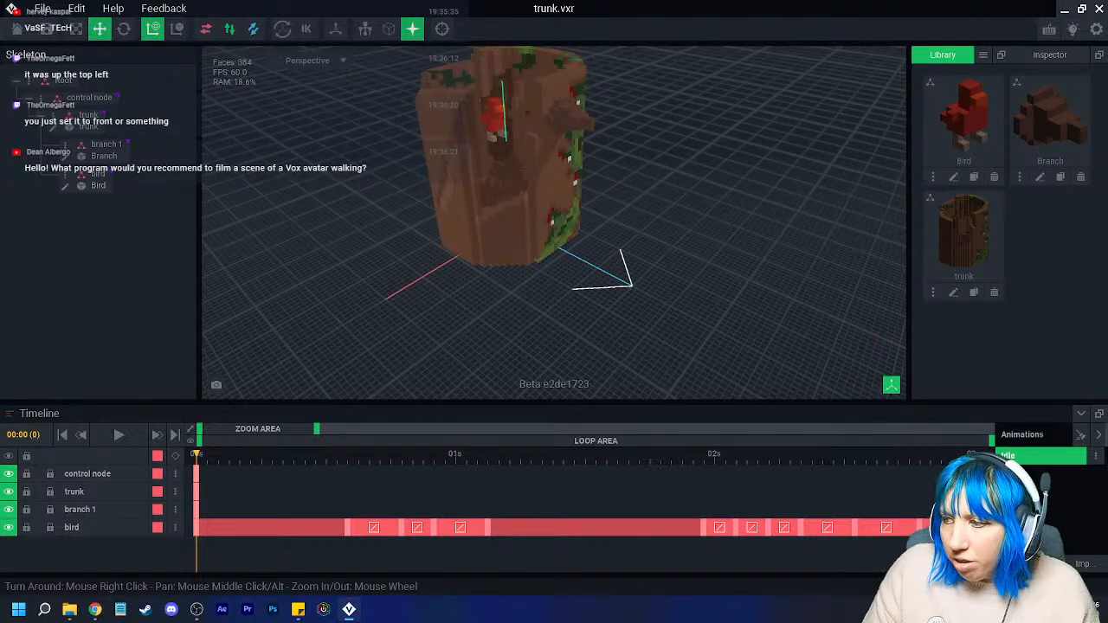
pyautogui.click(281, 526)
pyautogui.press('Delete')
pyautogui.rightClick(67, 176)
pyautogui.click(109, 262)
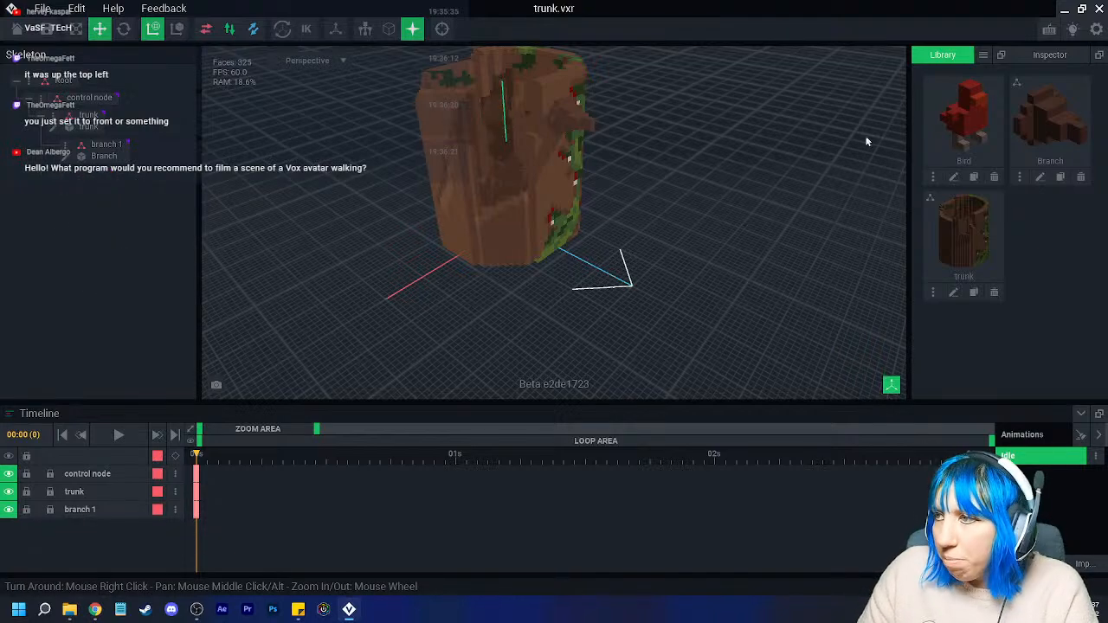
pyautogui.click(992, 178)
pyautogui.click(535, 219)
pyautogui.scroll(5, 621, 255)
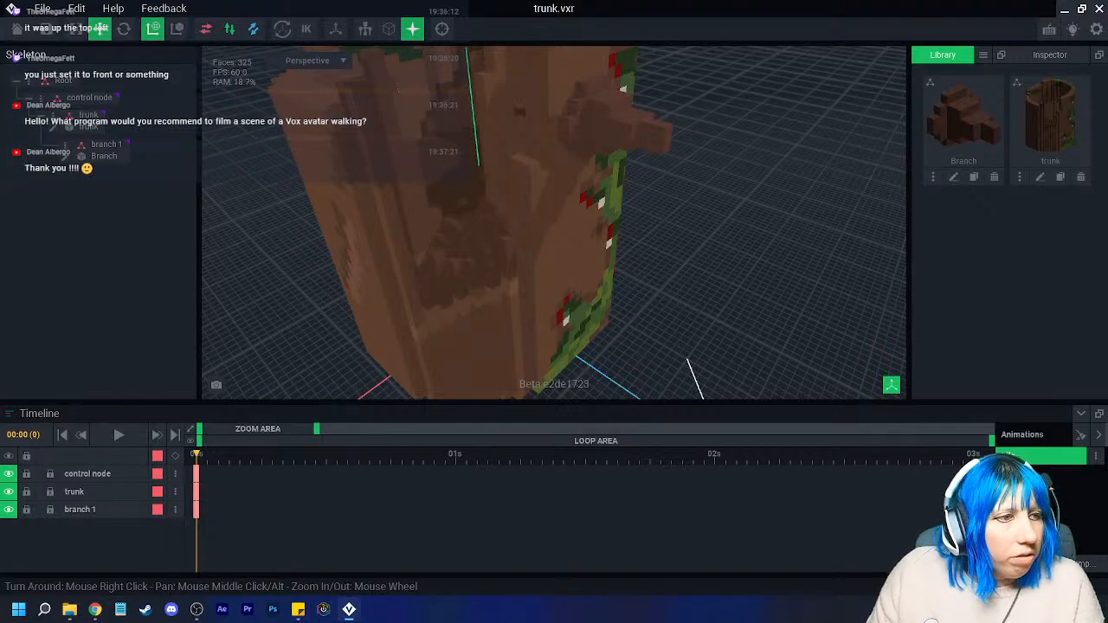
pyautogui.scroll(-5, 490, 168)
pyautogui.scroll(5, 501, 175)
pyautogui.scroll(3, 474, 228)
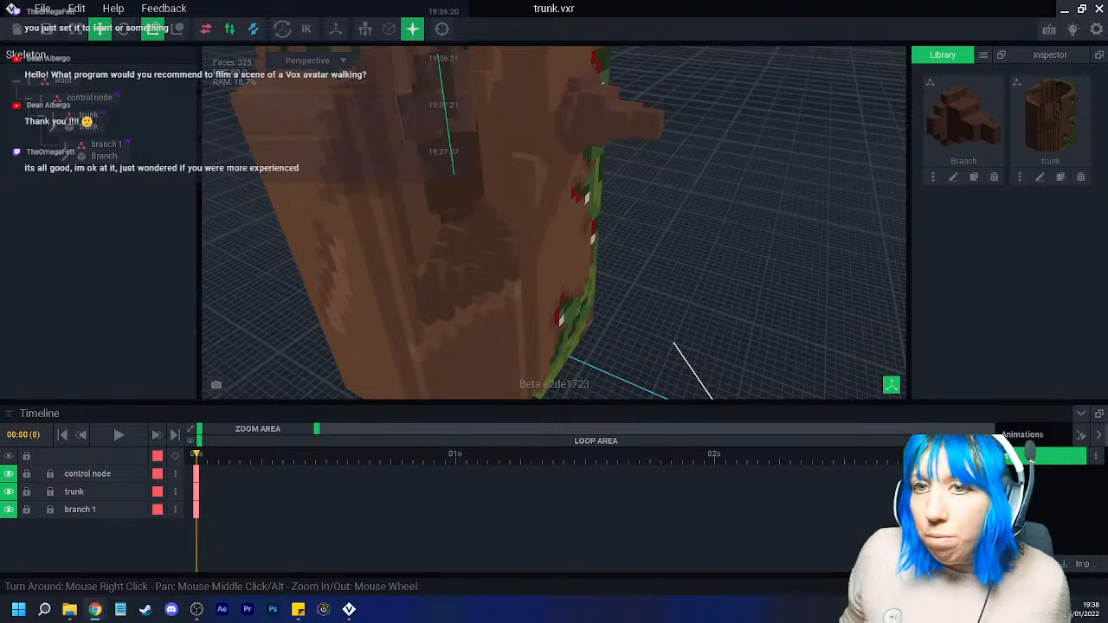
# - Close trunk.vxr with its changes saved and open the block errewrwewe.vxb
pyautogui.click(42, 8)
pyautogui.click(52, 56)
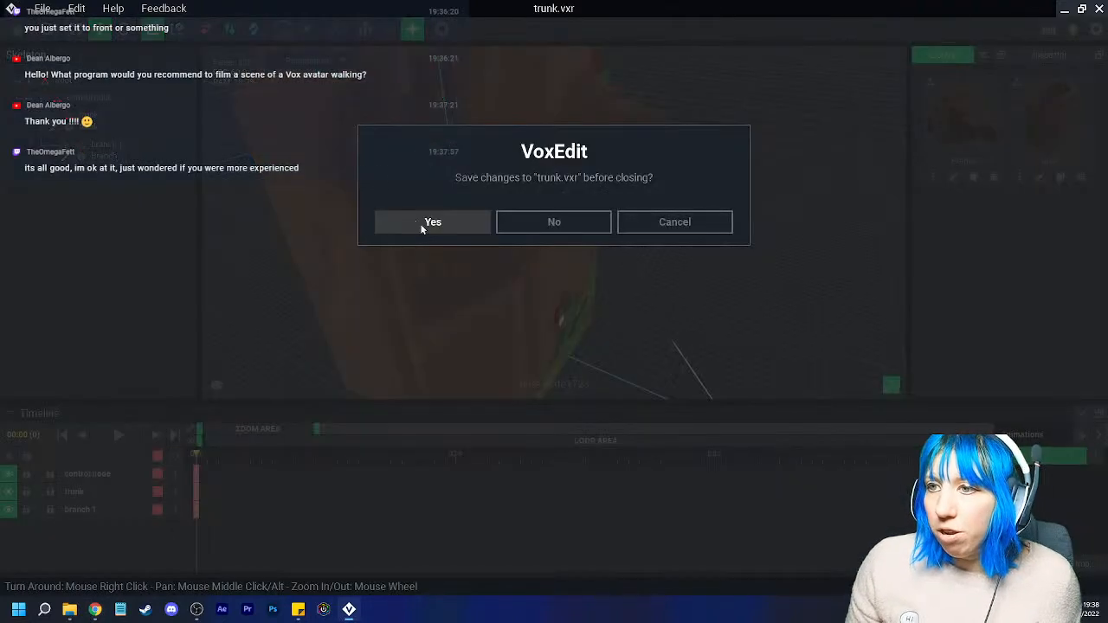
pyautogui.click(420, 224)
pyautogui.click(87, 157)
pyautogui.click(248, 226)
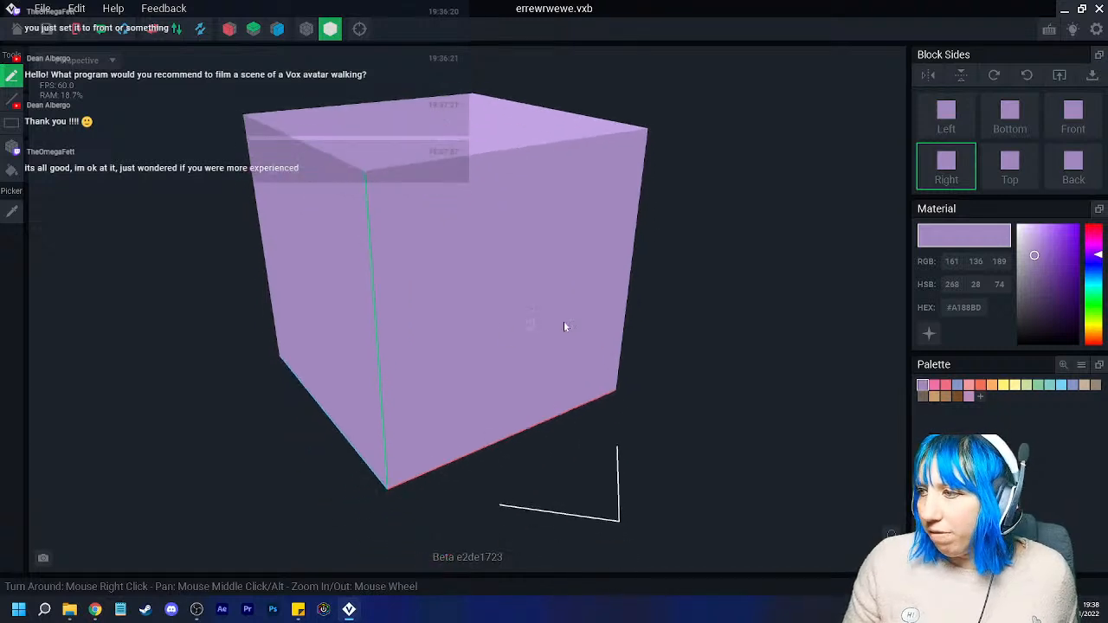
# - Paint a freehand outline in brown #726258 on the block's front side with the pen, starting and ending at its vertical edge
pyautogui.click(923, 395)
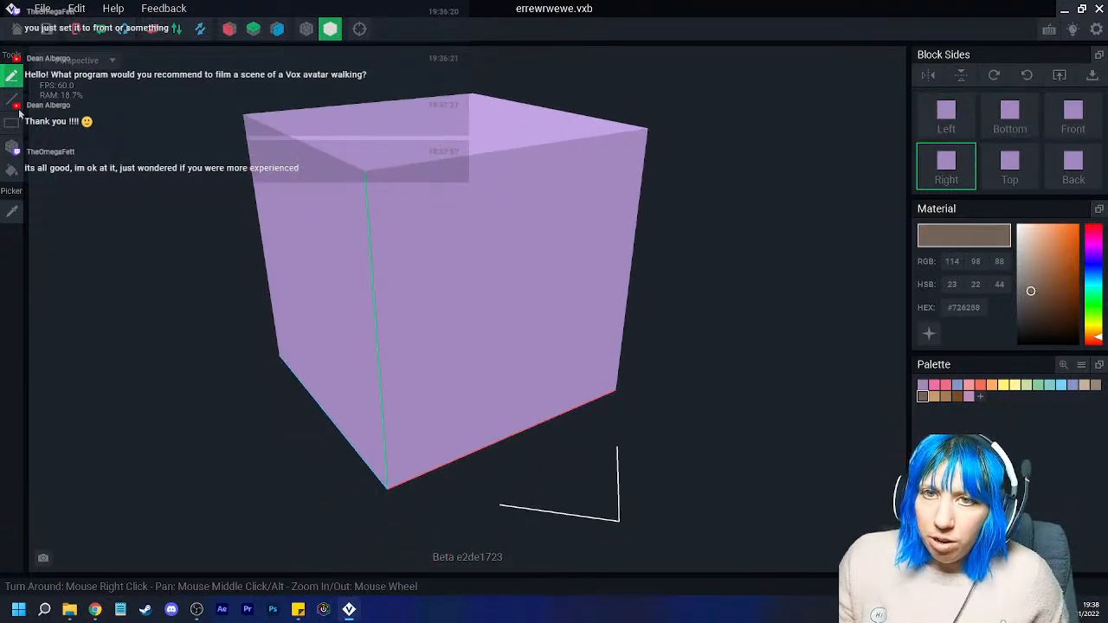
pyautogui.click(360, 217)
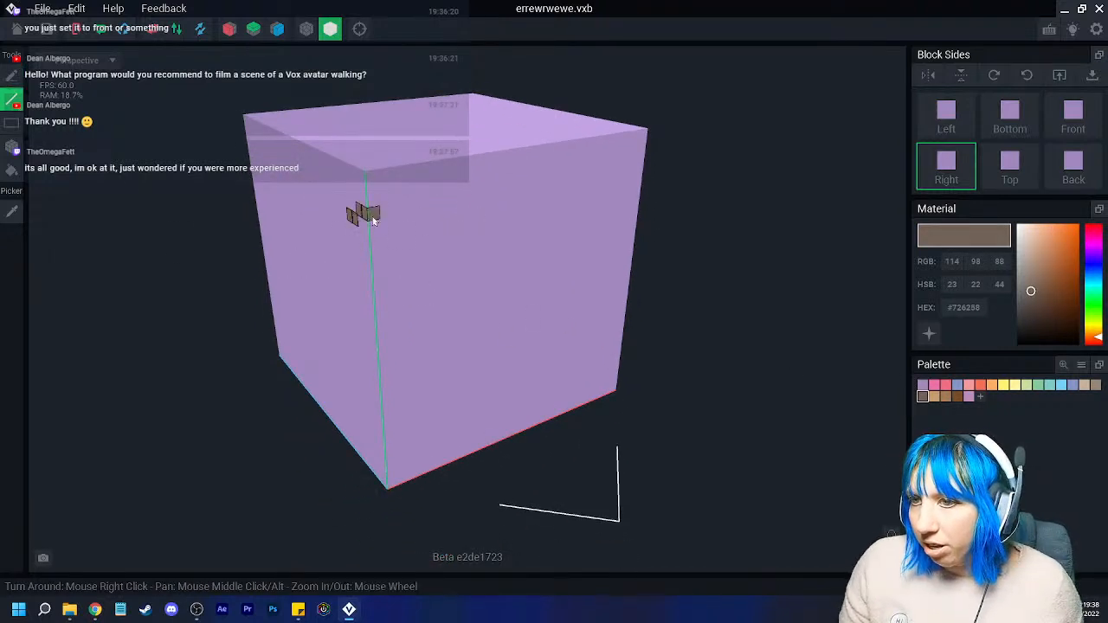
pyautogui.click(12, 78)
pyautogui.moveTo(372, 211); pyautogui.dragTo(502, 227)
pyautogui.moveTo(503, 227)
pyautogui.mouseDown(button='right')
pyautogui.moveTo(444, 260)
pyautogui.moveTo(514, 244)
pyautogui.mouseUp(button='right')
pyautogui.moveTo(514, 244)
pyautogui.mouseDown()
pyautogui.moveTo(392, 349)
pyautogui.moveTo(375, 349)
pyautogui.mouseUp()
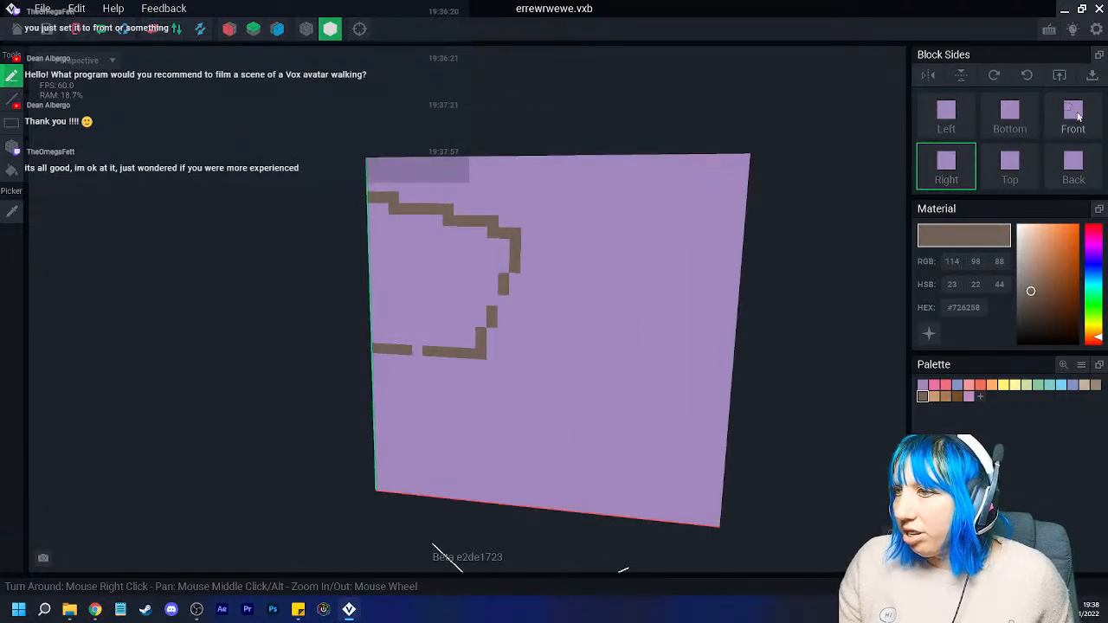
# - Copy the front side's brown outline onto the Left, Bottom and Top sides and check how the sides meet
pyautogui.moveTo(554, 243); pyautogui.dragTo(1011, 145, button='right')
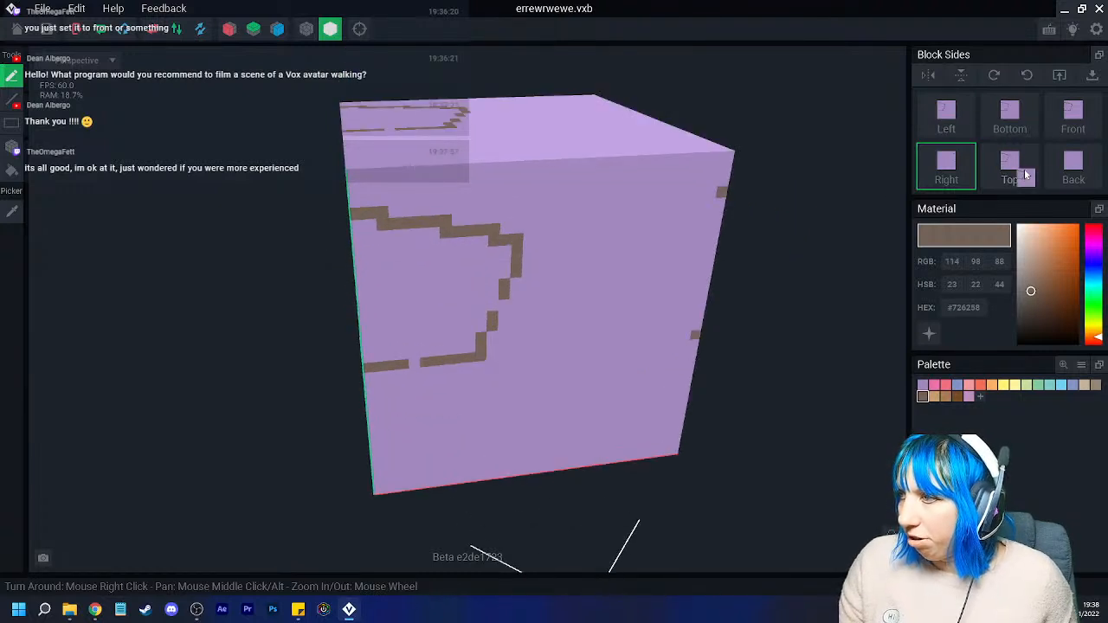
pyautogui.moveTo(900, 228)
pyautogui.mouseDown(button='right')
pyautogui.moveTo(527, 292)
pyautogui.moveTo(483, 327)
pyautogui.moveTo(487, 312)
pyautogui.mouseUp(button='right')
pyautogui.moveTo(529, 267)
pyautogui.mouseDown()
pyautogui.moveTo(537, 260)
pyautogui.moveTo(408, 420)
pyautogui.moveTo(553, 340)
pyautogui.mouseUp()
pyautogui.moveTo(553, 339)
pyautogui.mouseDown(button='right')
pyautogui.moveTo(531, 381)
pyautogui.moveTo(606, 381)
pyautogui.mouseUp(button='right')
# - Close the block without saving the brown outline and reopen trunk.vxr
pyautogui.click(17, 28)
pyautogui.click(458, 222)
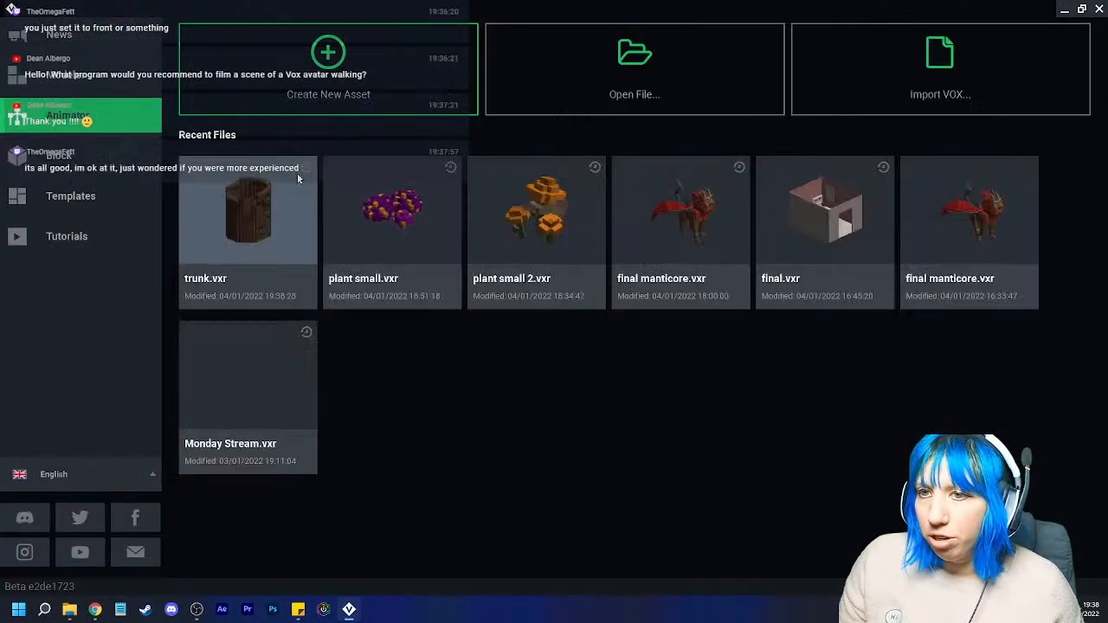
pyautogui.click(275, 241)
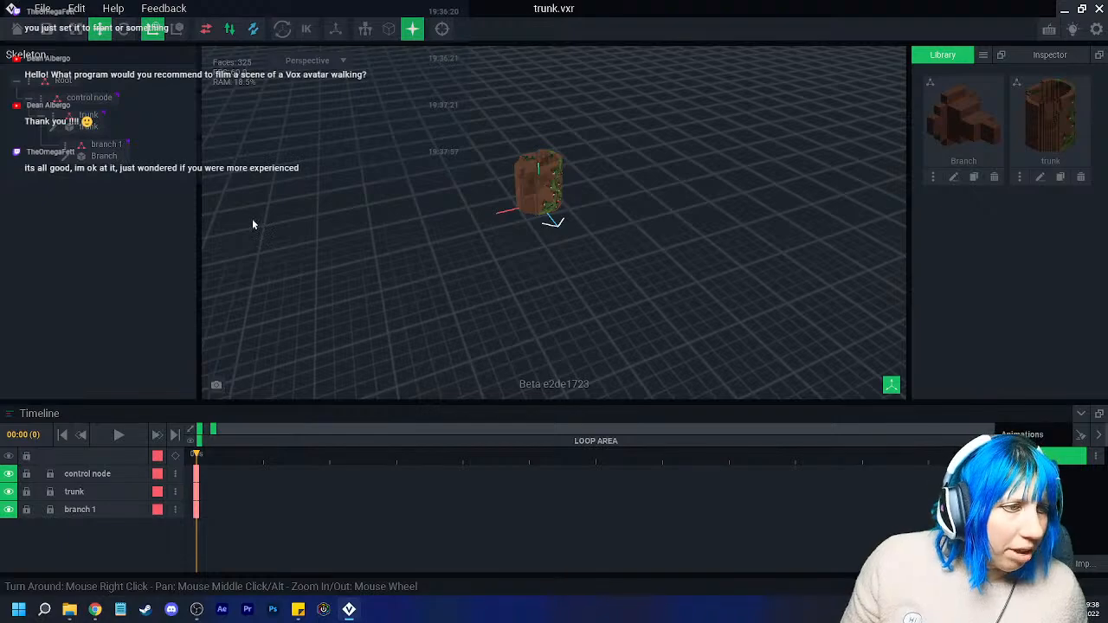
pyautogui.scroll(5, 547, 177)
pyautogui.moveTo(276, 210); pyautogui.dragTo(645, 176, button='right')
pyautogui.scroll(6, 532, 183)
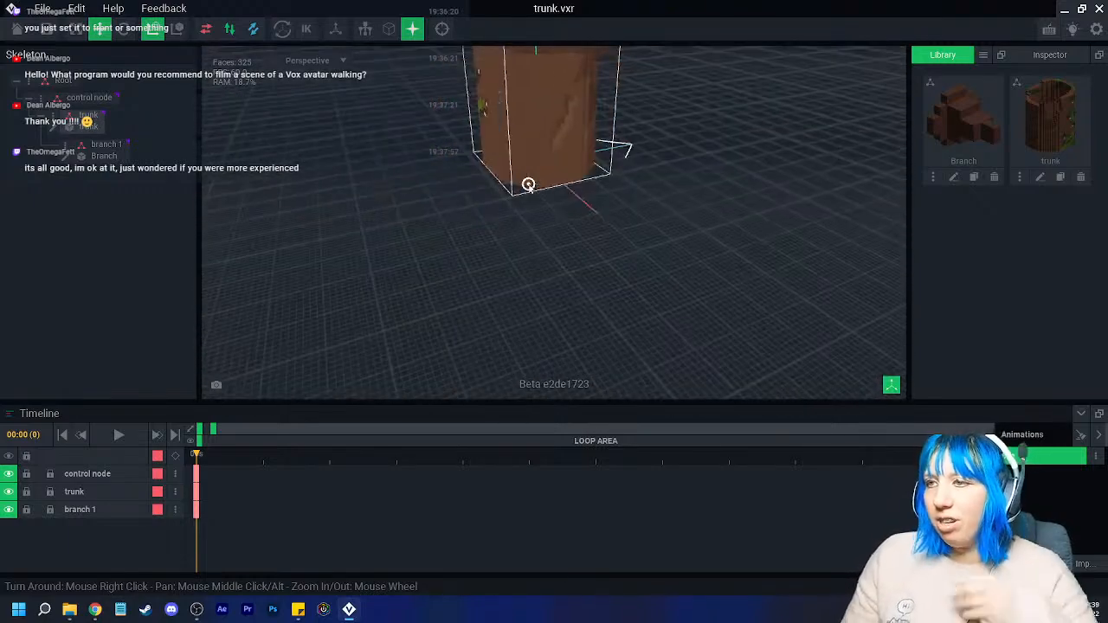
pyautogui.scroll(4, 528, 184)
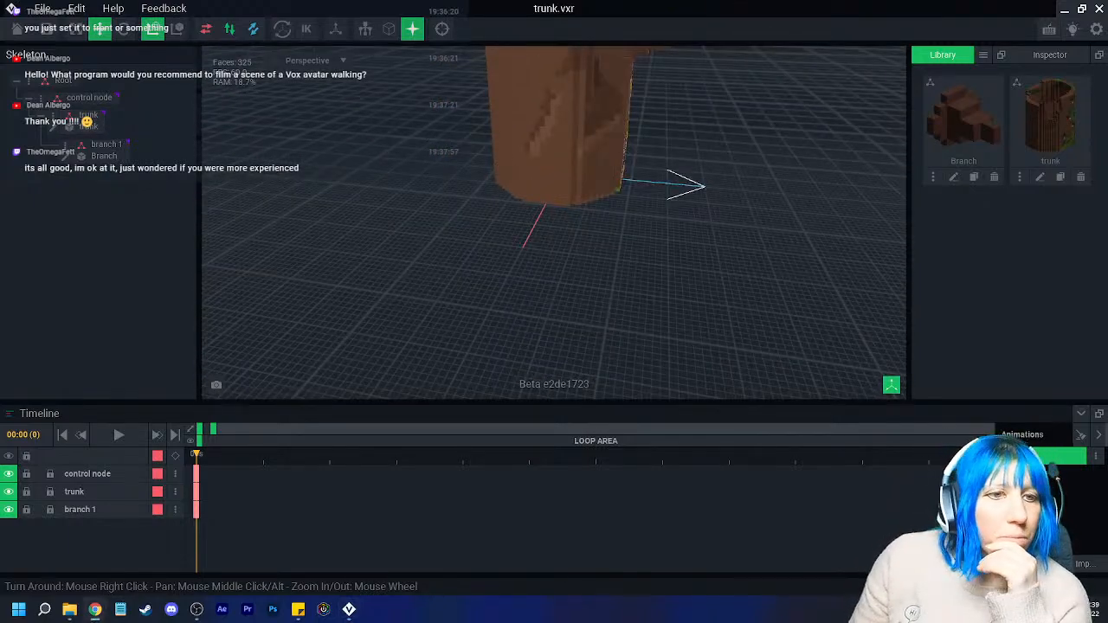
pyautogui.moveTo(456, 156); pyautogui.dragTo(485, 217, button='right')
pyautogui.moveTo(484, 255); pyautogui.dragTo(414, 286, button='right')
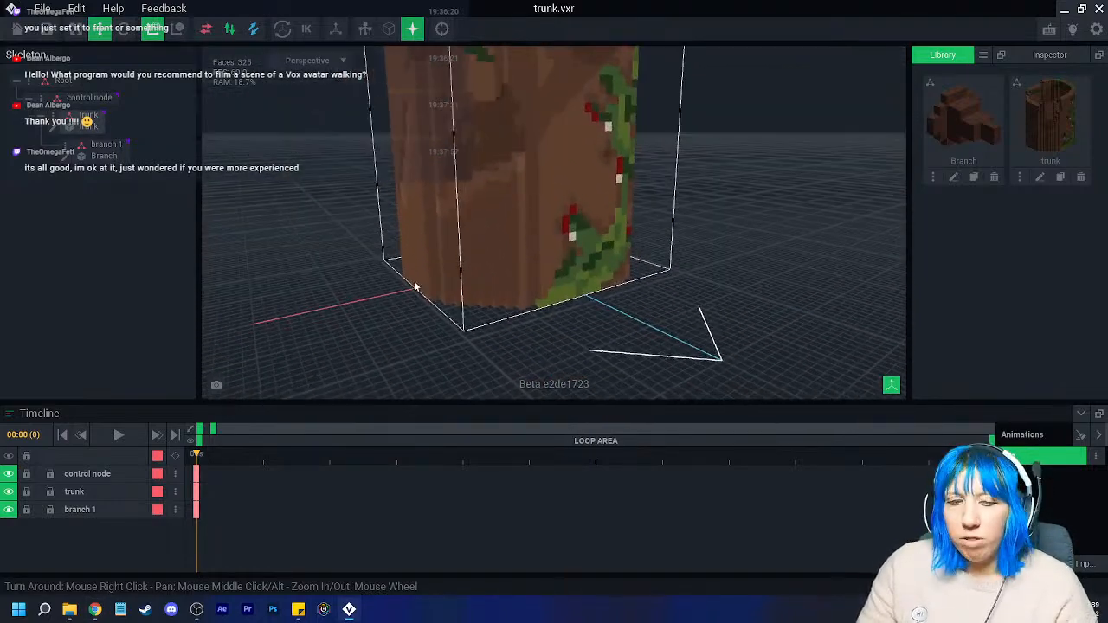
# - Create a new model named plant thingy in the library of trunk.vxr
pyautogui.click(342, 163)
pyautogui.click(983, 56)
pyautogui.moveTo(688, 216); pyautogui.dragTo(691, 335, button='middle')
pyautogui.moveTo(658, 277); pyautogui.dragTo(685, 254, button='right')
pyautogui.click(983, 54)
pyautogui.click(1000, 74)
pyautogui.write('pl')
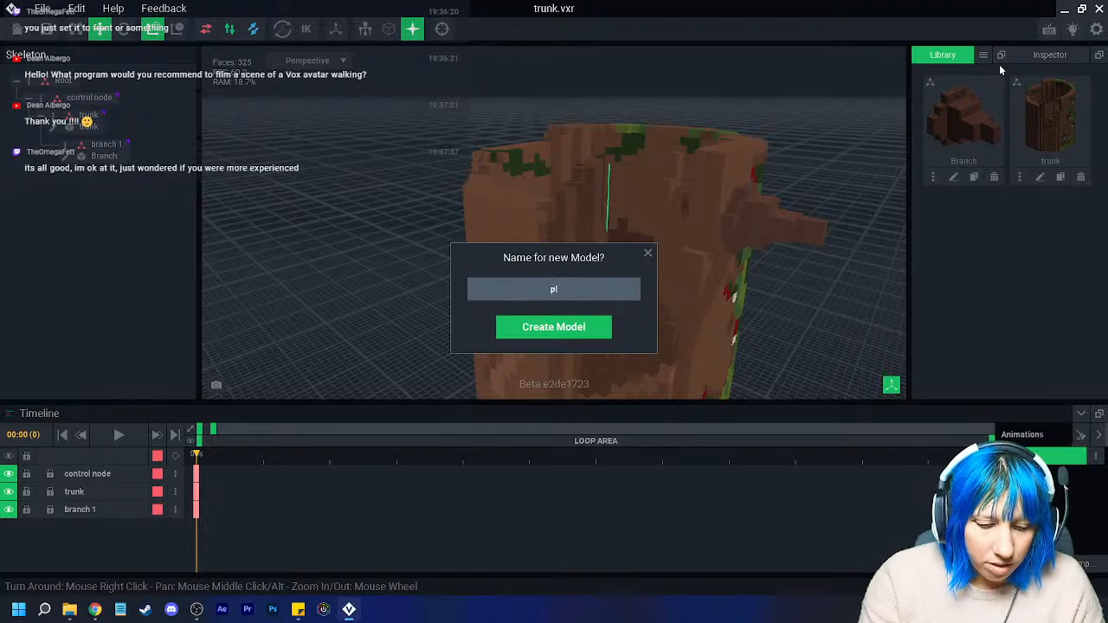
pyautogui.write('ant thingy')
pyautogui.press('Return')
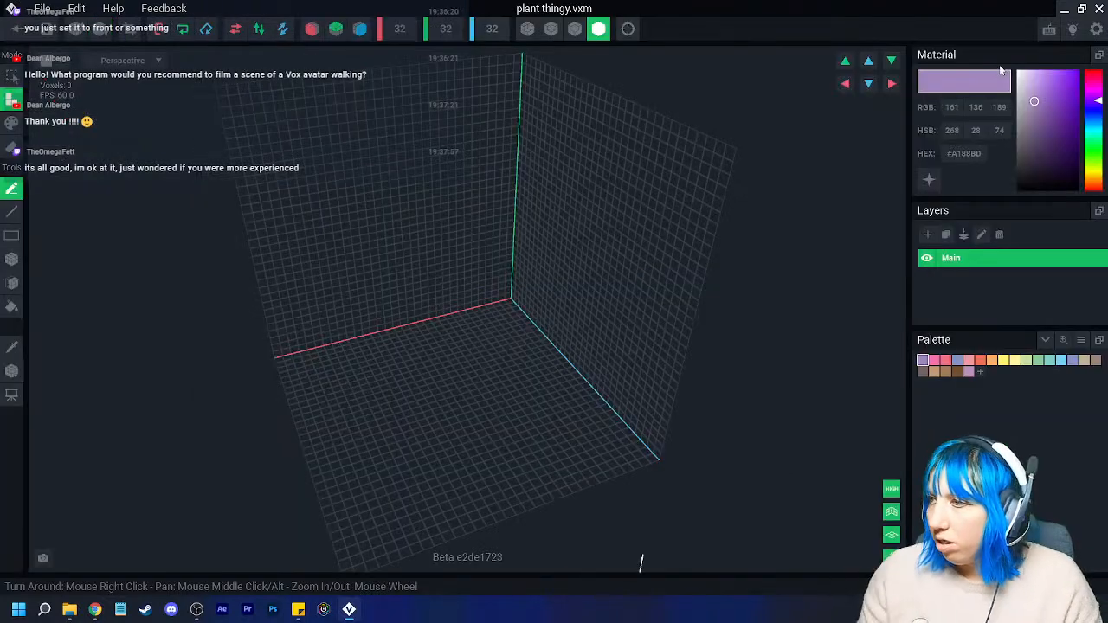
# - Load VE - the sandbox extended.png from the VE_PAL folder in Downloads as the model's palette
pyautogui.click(1082, 340)
pyautogui.click(1047, 375)
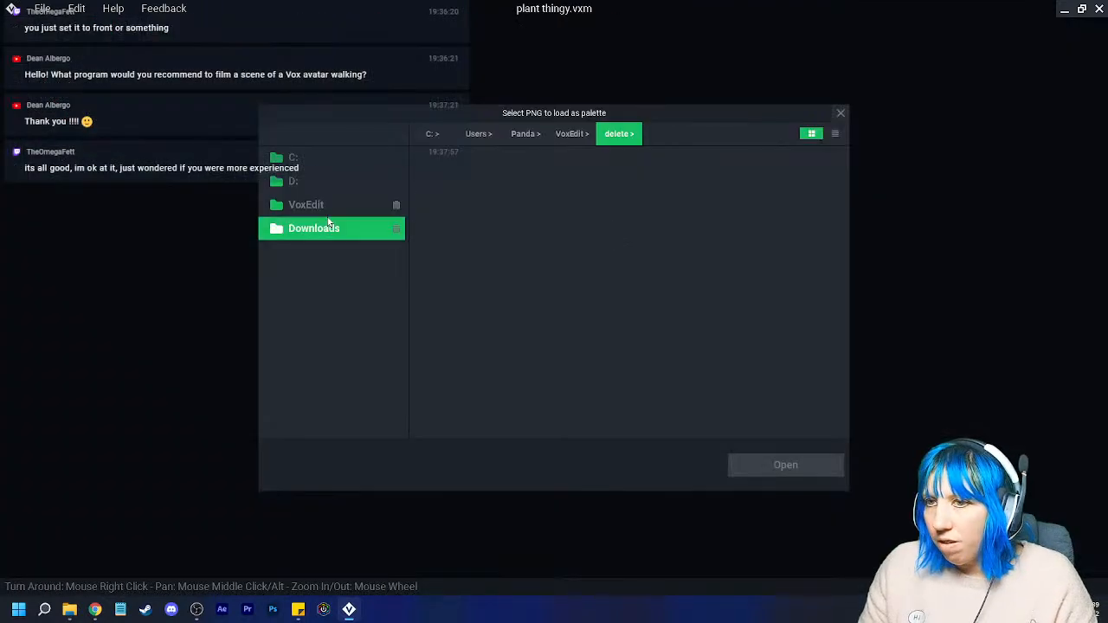
pyautogui.click(327, 205)
pyautogui.click(320, 227)
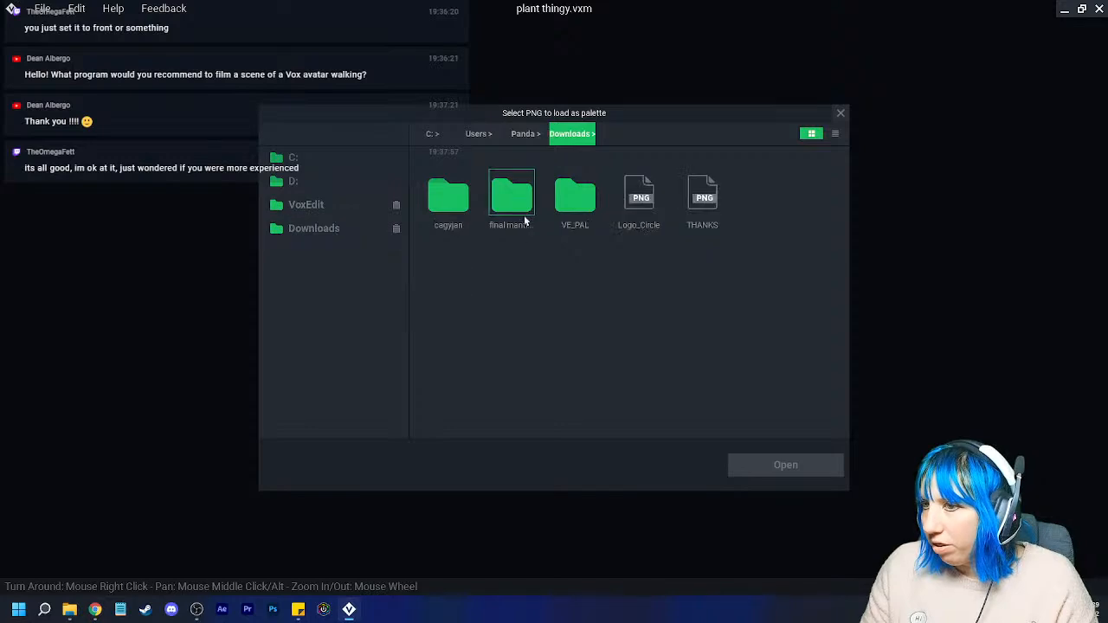
pyautogui.doubleClick(568, 206)
pyautogui.click(567, 201)
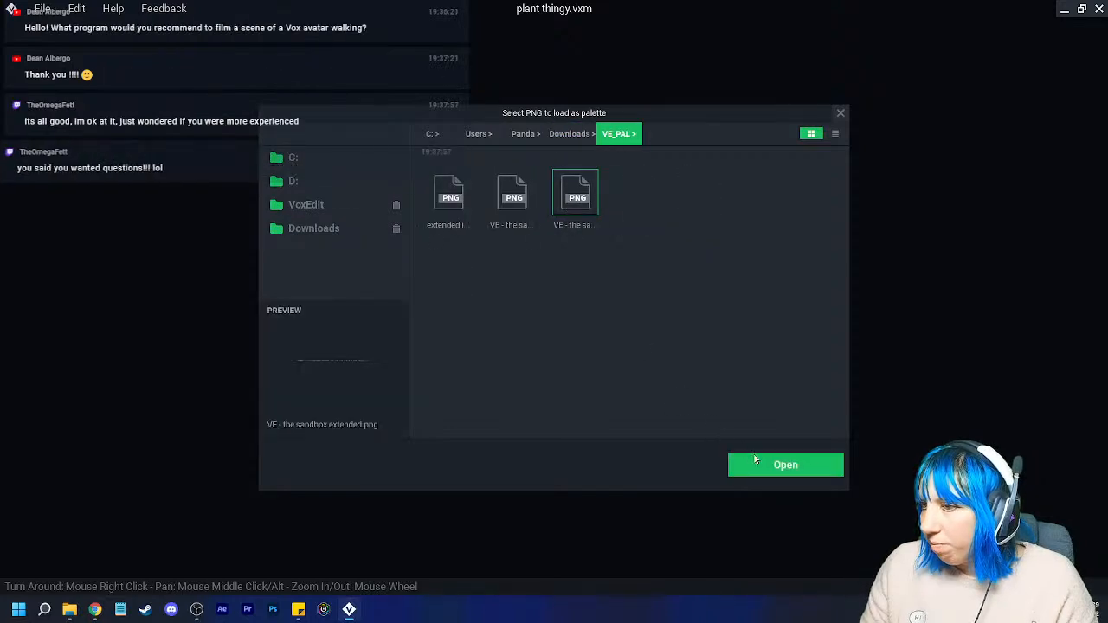
pyautogui.click(785, 465)
# - Place a small cross-shaped cluster of pink #F19A95 voxels at the centre of the floor with X and Z symmetry on
pyautogui.moveTo(376, 313); pyautogui.dragTo(244, 123, button='right')
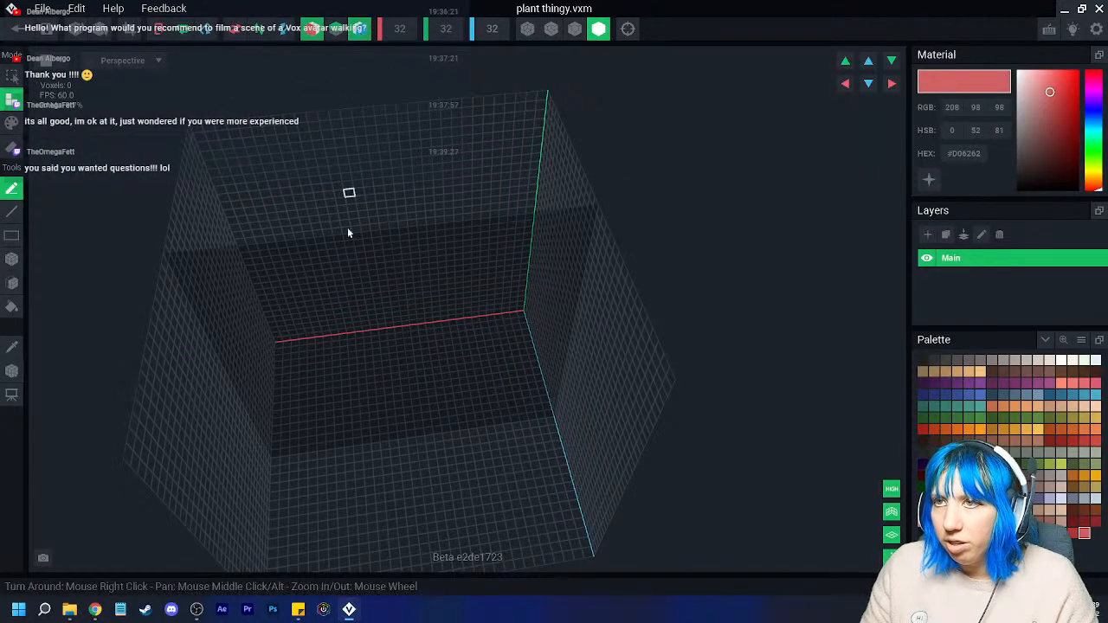
pyautogui.scroll(6, 410, 322)
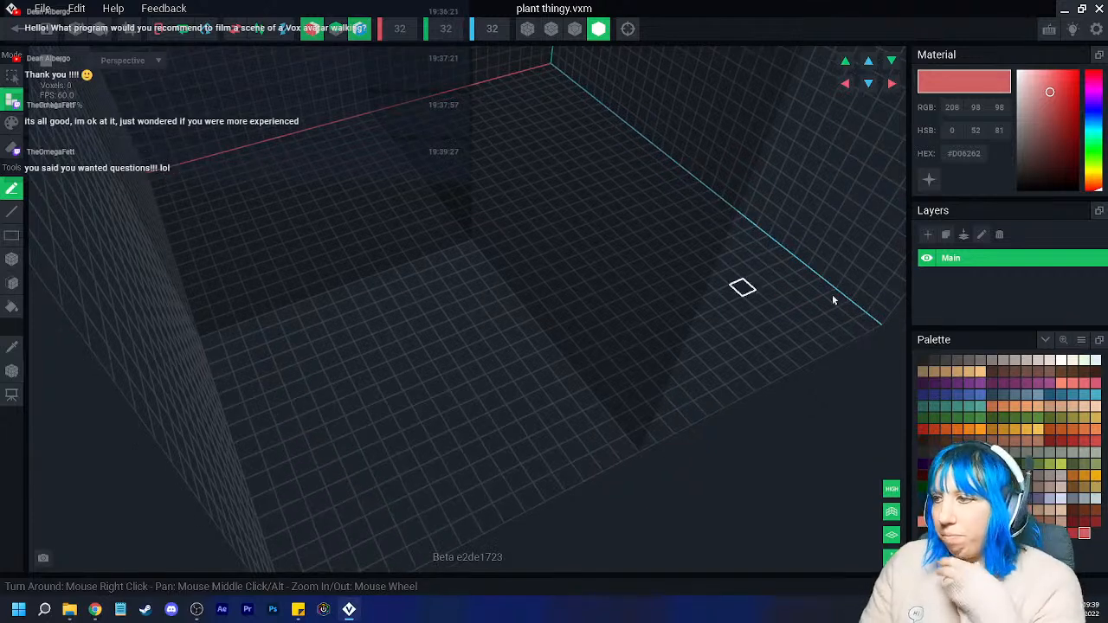
pyautogui.click(1074, 384)
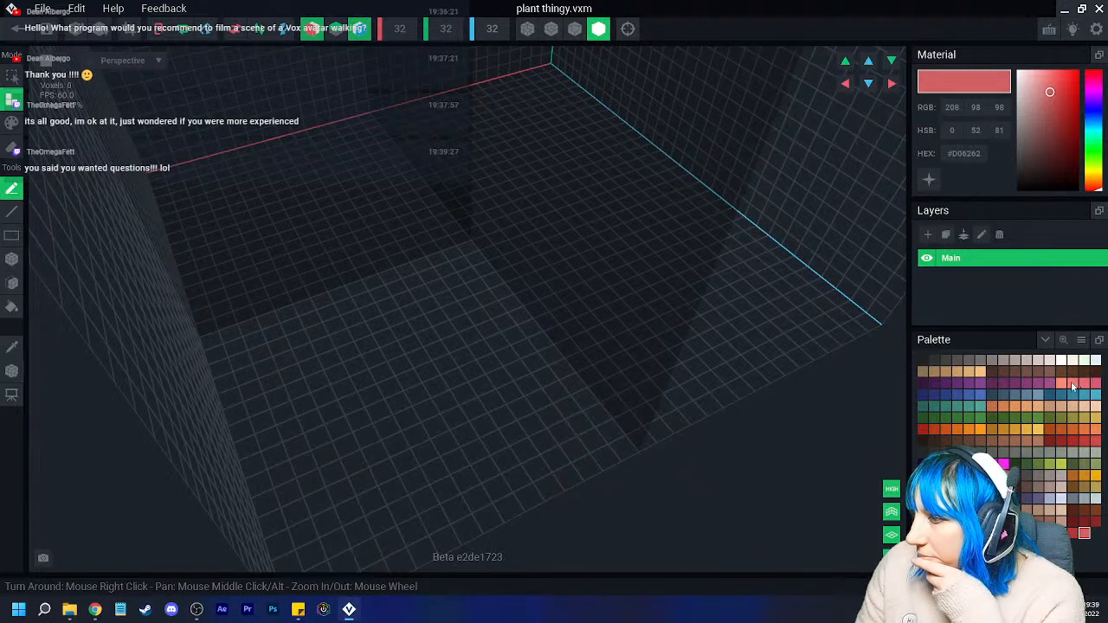
pyautogui.click(473, 255)
pyautogui.click(1043, 77)
pyautogui.moveTo(1041, 79); pyautogui.dragTo(1041, 75)
pyautogui.moveTo(413, 275); pyautogui.dragTo(468, 238, button='right')
pyautogui.moveTo(468, 237)
pyautogui.mouseDown()
pyautogui.moveTo(507, 245)
pyautogui.moveTo(485, 242)
pyautogui.mouseUp()
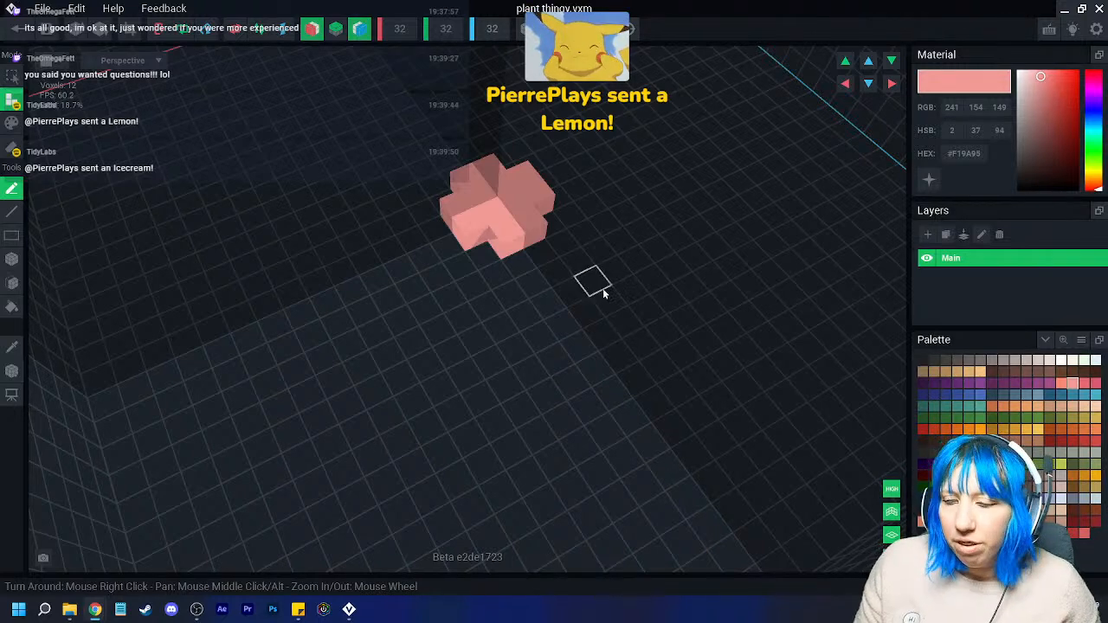
# - Extend the pink cluster symmetrically into a stepped round disc, one voxel thick and 8 voxels across
pyautogui.scroll(5, 595, 294)
pyautogui.moveTo(395, 305)
pyautogui.mouseDown()
pyautogui.moveTo(429, 333)
pyautogui.moveTo(433, 360)
pyautogui.mouseUp()
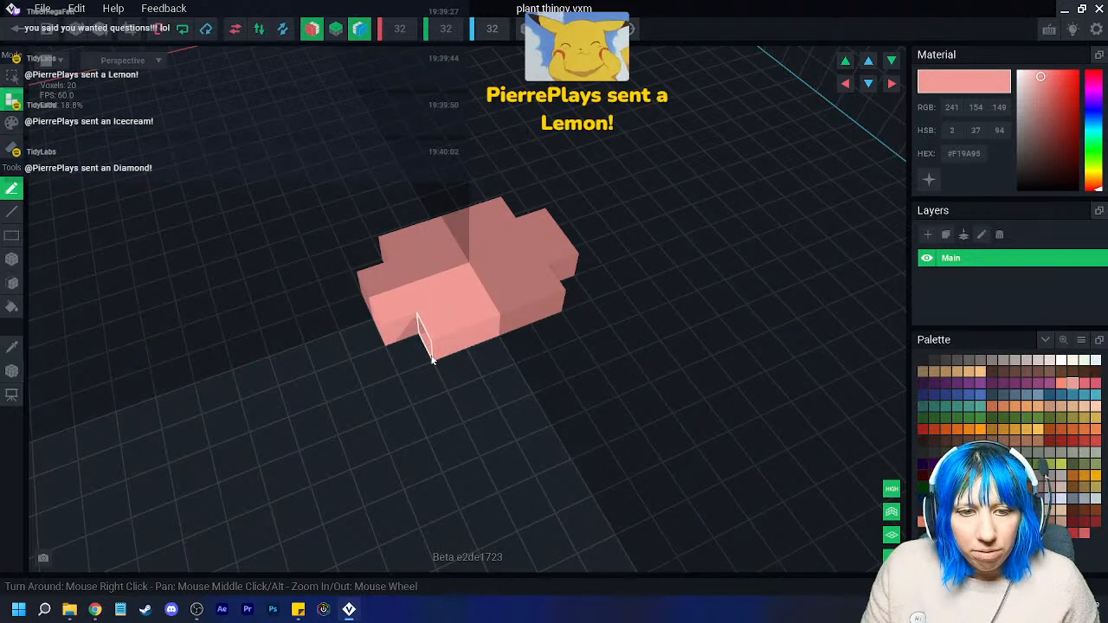
pyautogui.moveTo(426, 354)
pyautogui.mouseDown()
pyautogui.moveTo(495, 359)
pyautogui.moveTo(496, 349)
pyautogui.moveTo(417, 354)
pyautogui.mouseUp()
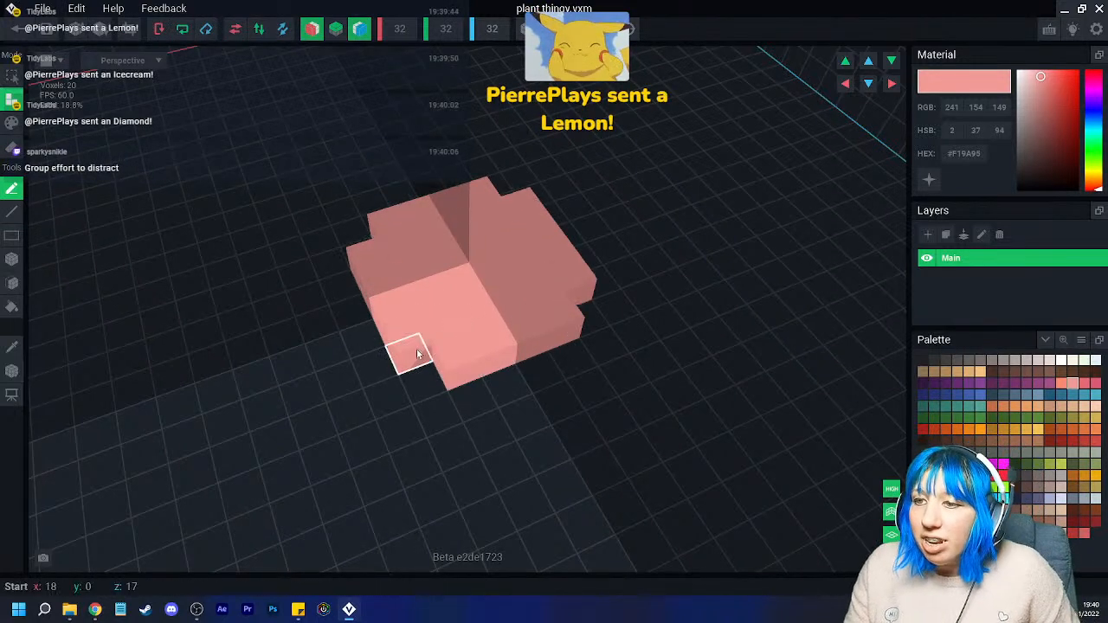
pyautogui.click(497, 374)
pyautogui.click(366, 344)
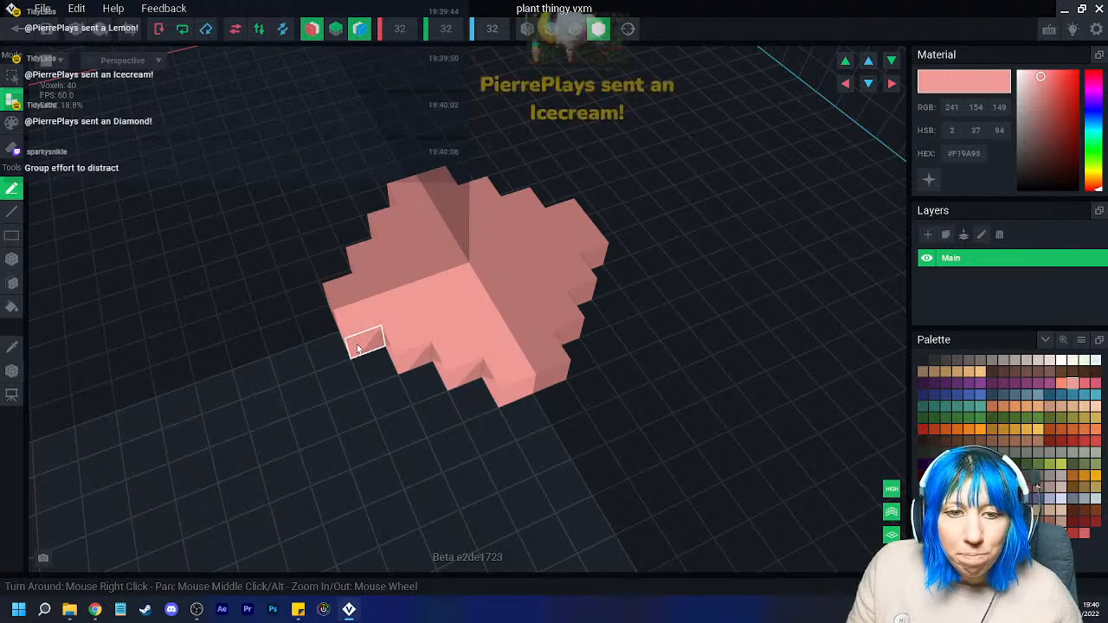
pyautogui.click(362, 344)
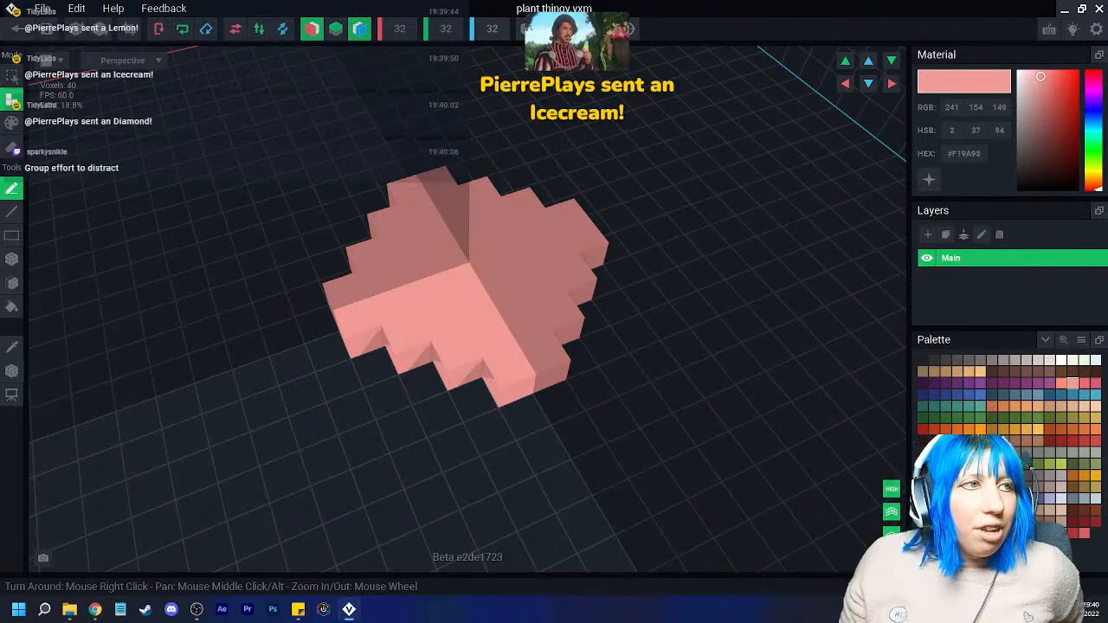
pyautogui.click(380, 350)
pyautogui.click(433, 370)
pyautogui.click(474, 391)
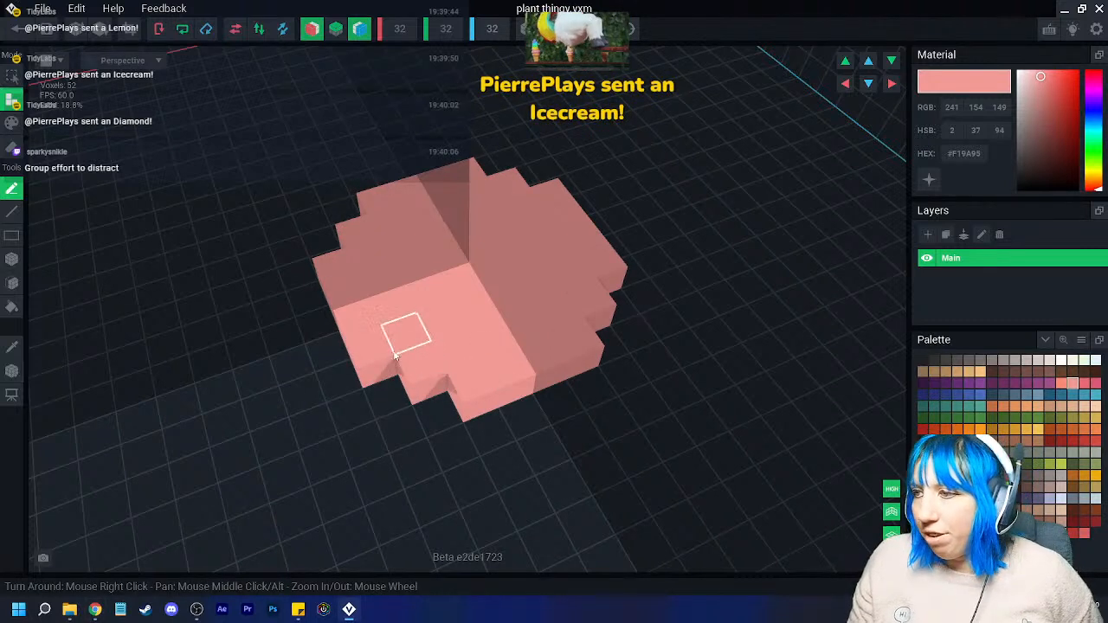
# - Turn off the X and Z symmetry and paint irregular spots in #D06262 across the disc's top with the pen
pyautogui.click(1085, 535)
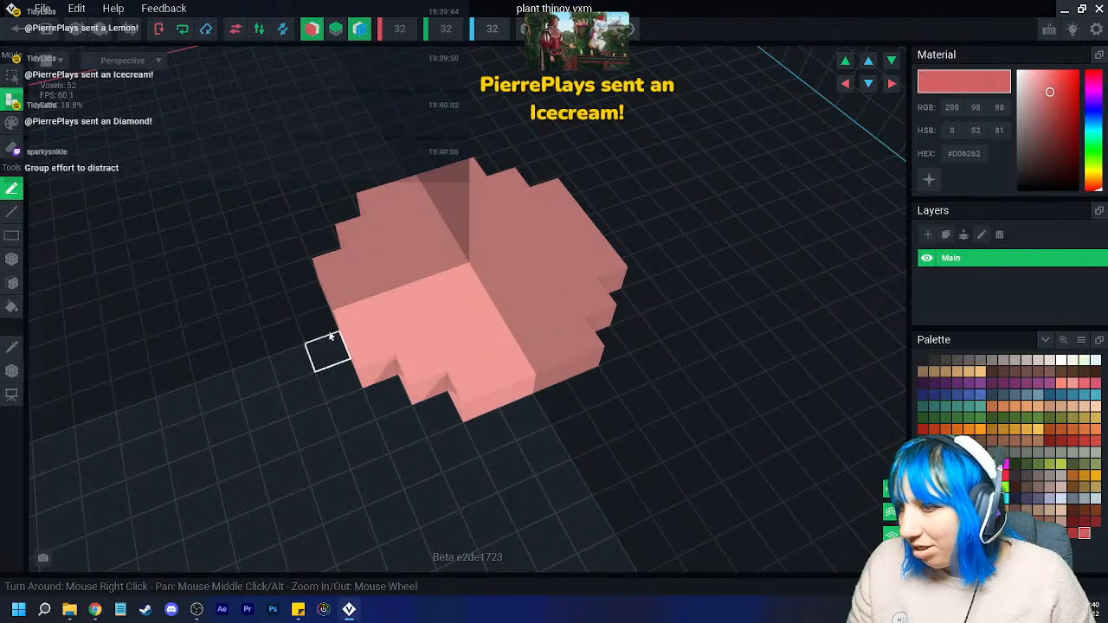
pyautogui.click(312, 28)
pyautogui.click(355, 28)
pyautogui.click(11, 259)
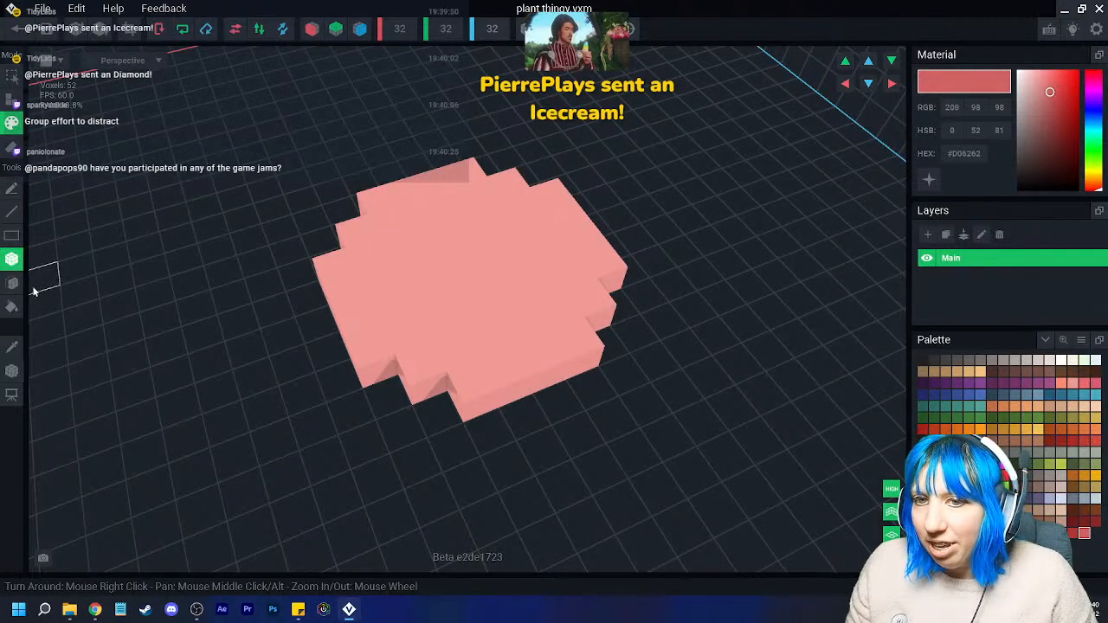
pyautogui.click(11, 188)
pyautogui.moveTo(389, 217)
pyautogui.mouseDown()
pyautogui.moveTo(458, 277)
pyautogui.moveTo(542, 207)
pyautogui.mouseUp()
pyautogui.moveTo(542, 286); pyautogui.dragTo(560, 311)
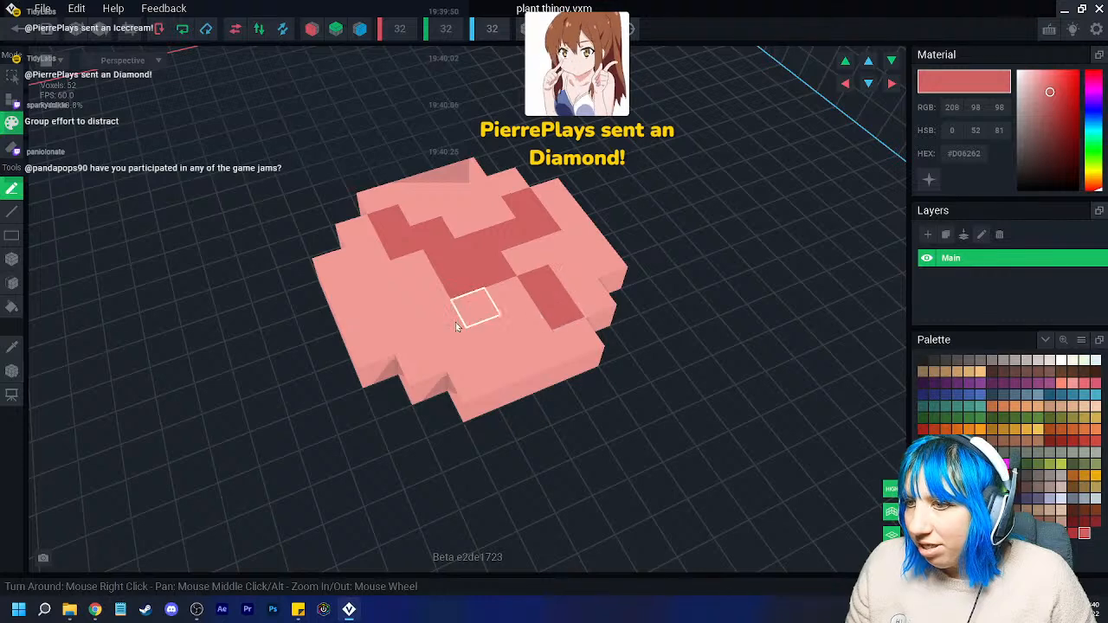
pyautogui.click(442, 321)
# - Recolor the disc's spots to #DB8080 and make them glow with the emissive color #7E3B3B
pyautogui.moveTo(1042, 78); pyautogui.dragTo(1044, 86)
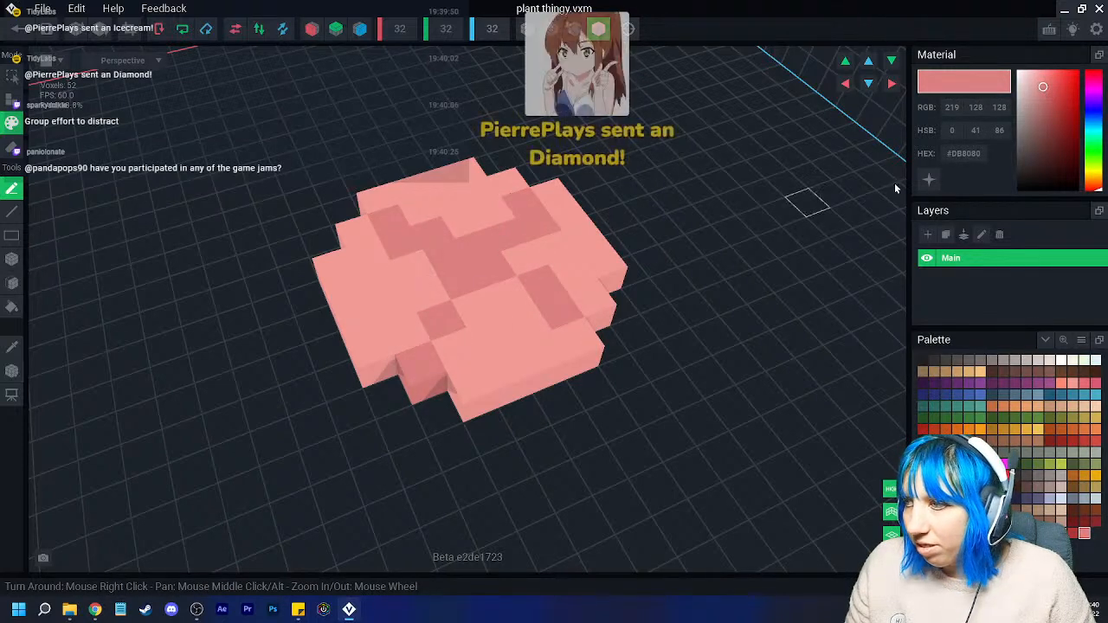
pyautogui.click(929, 179)
pyautogui.scroll(-1, 632, 259)
pyautogui.moveTo(1045, 90); pyautogui.dragTo(1050, 135)
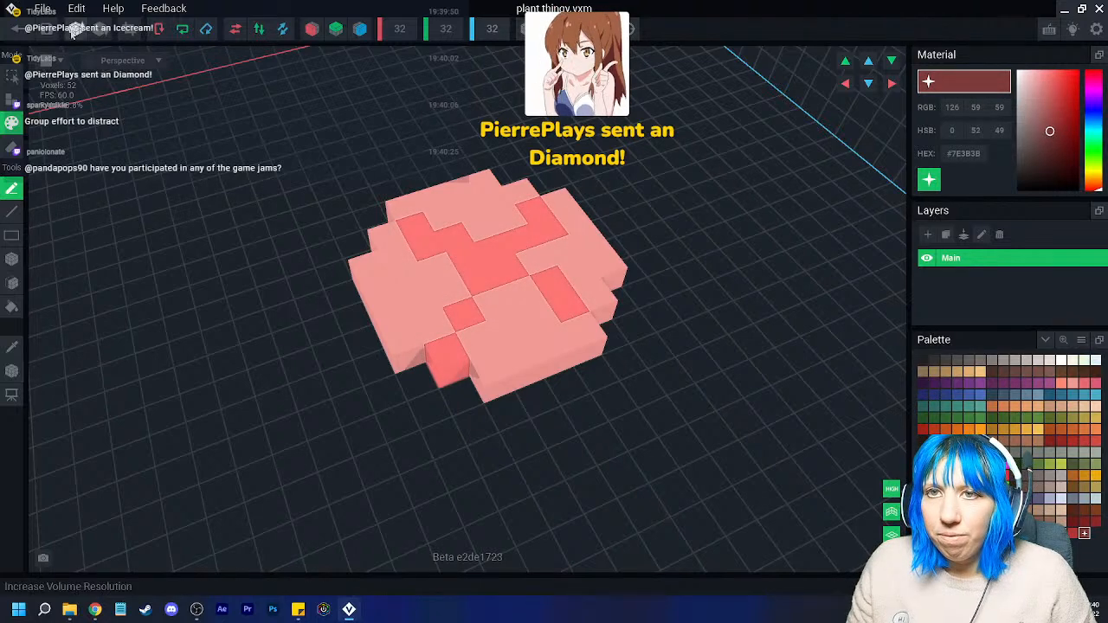
# - Shrink the model's volume to fit the disc at 8 × 1 × 8 and return to trunk.vxr
pyautogui.click(128, 29)
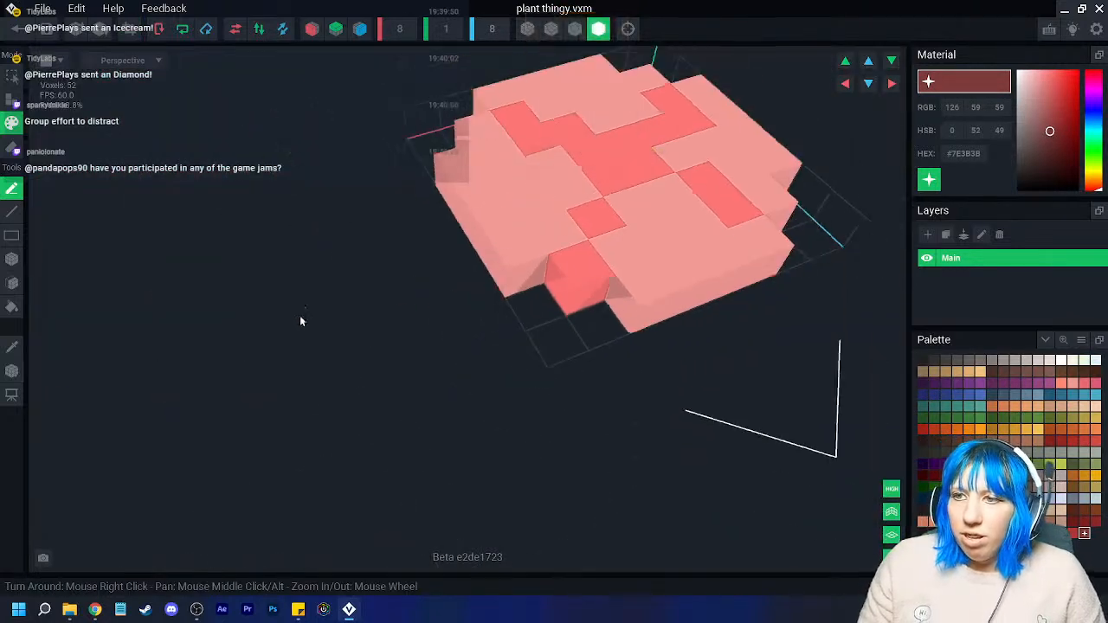
pyautogui.click(11, 370)
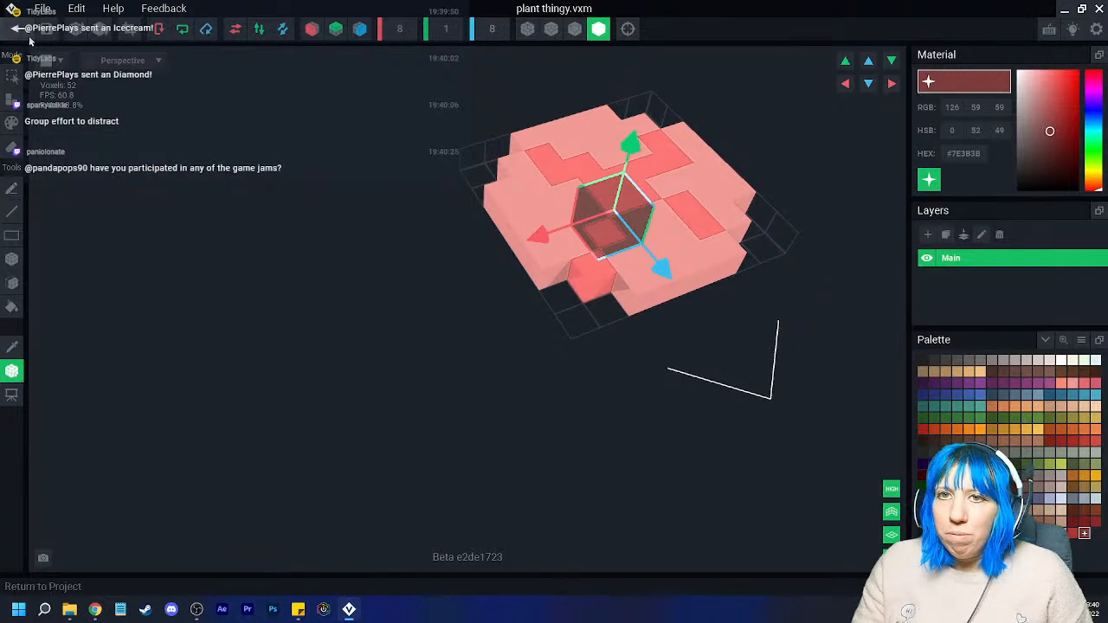
pyautogui.click(18, 29)
pyautogui.click(381, 220)
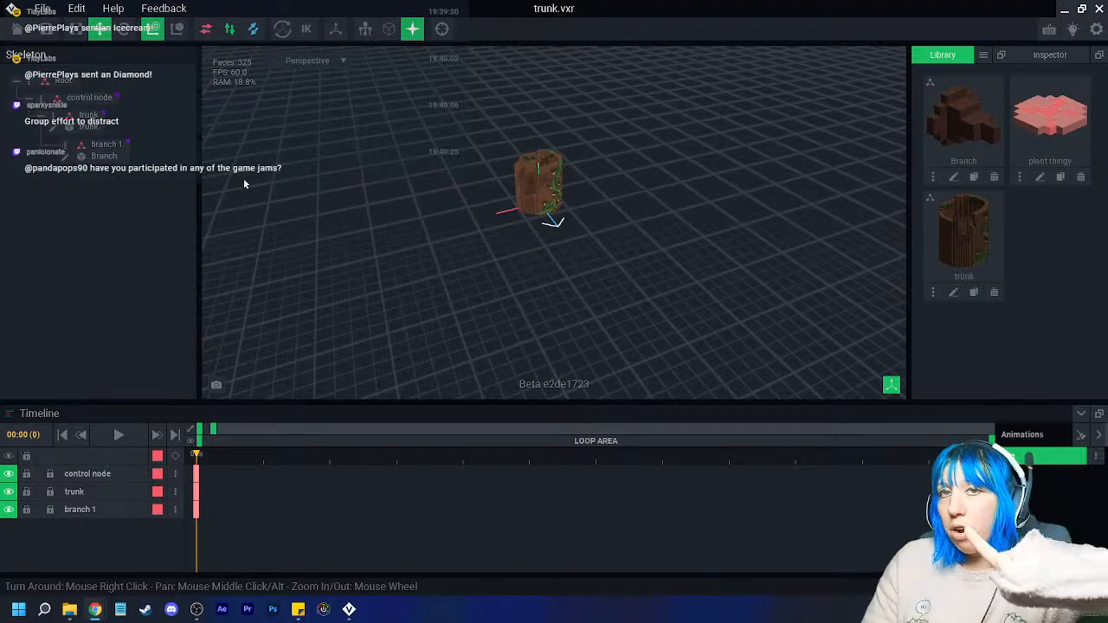
# - Create a child node named plant thungy under the trunk node and link the plant thingy model to it
pyautogui.click(539, 186)
pyautogui.scroll(5, 441, 184)
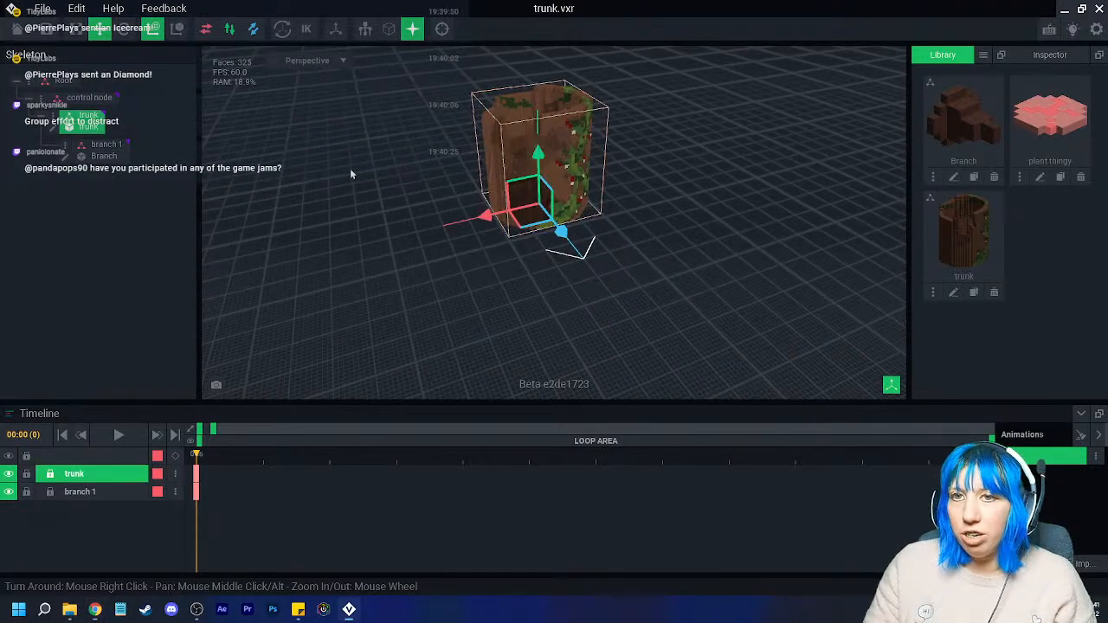
pyautogui.rightClick(62, 120)
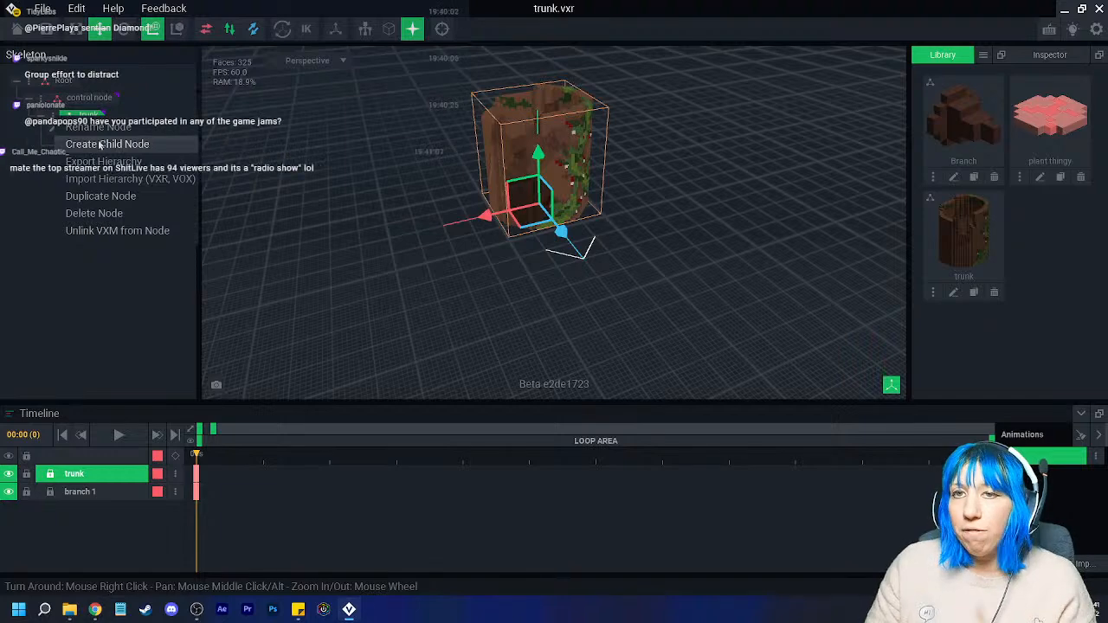
pyautogui.click(100, 145)
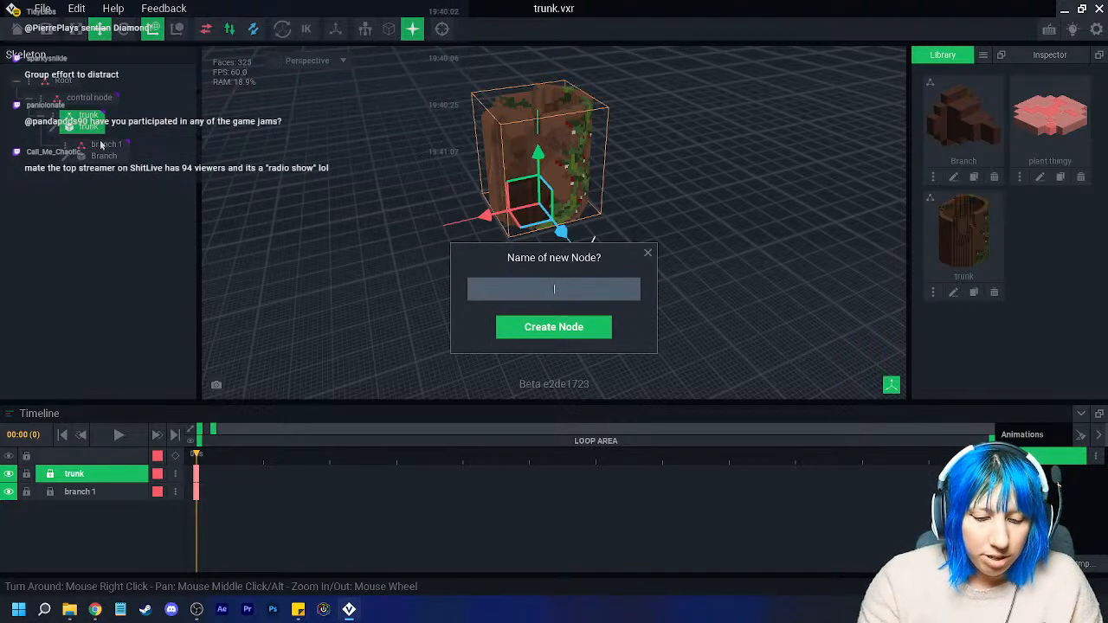
pyautogui.write('plant thungy')
pyautogui.press('Return')
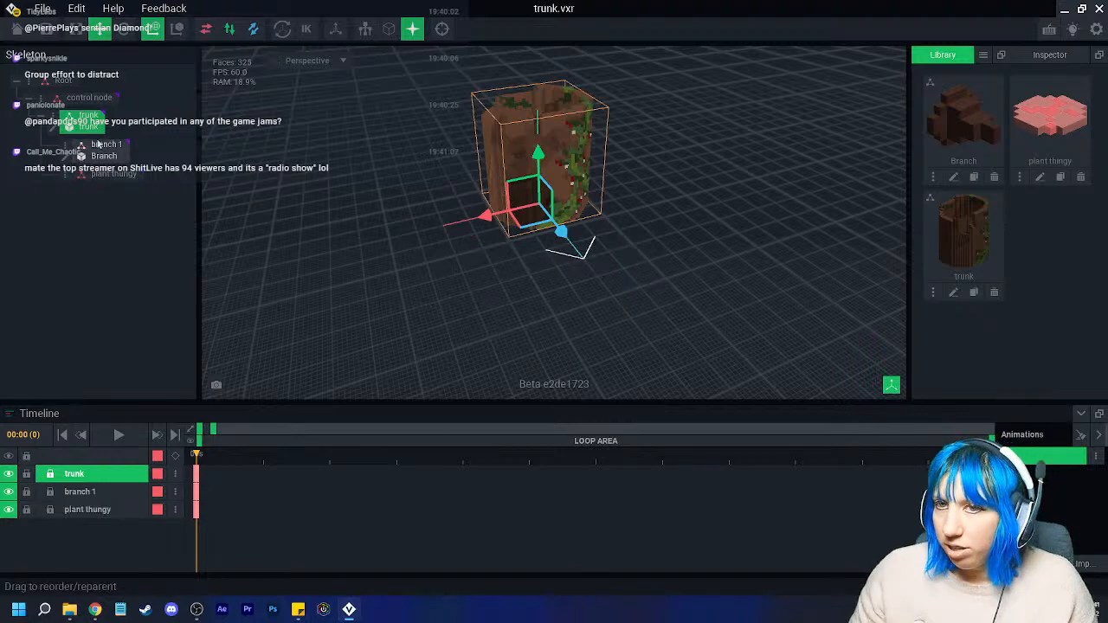
pyautogui.click(95, 177)
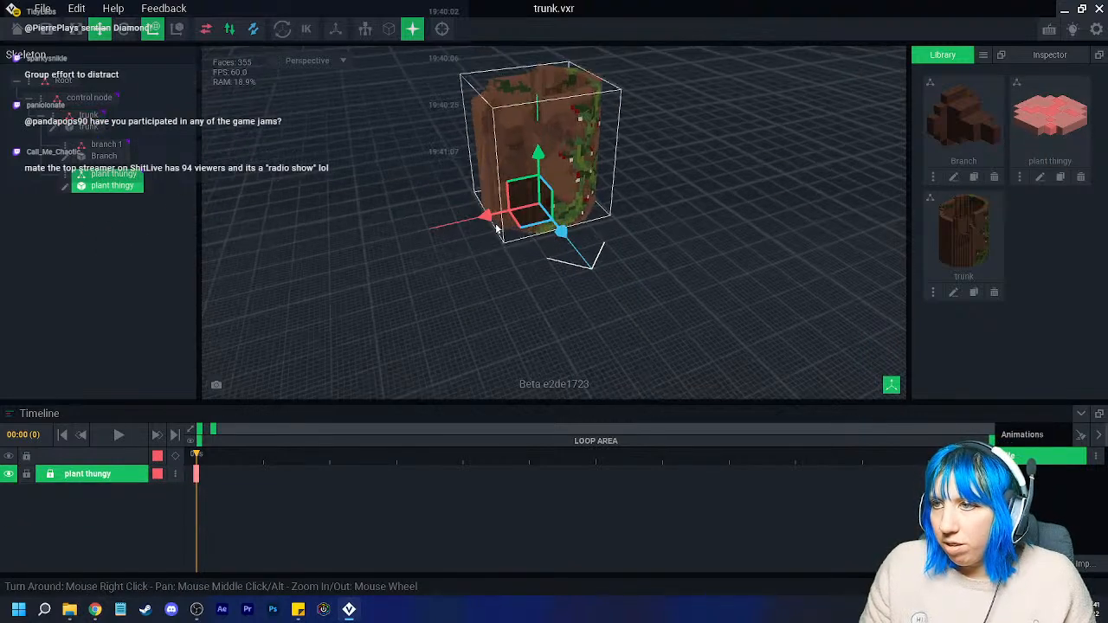
# - Rotate the plant thungy node upright and move it to the base of the trunk's plain bark side
pyautogui.moveTo(625, 315); pyautogui.dragTo(528, 268, button='right')
pyautogui.press('e')
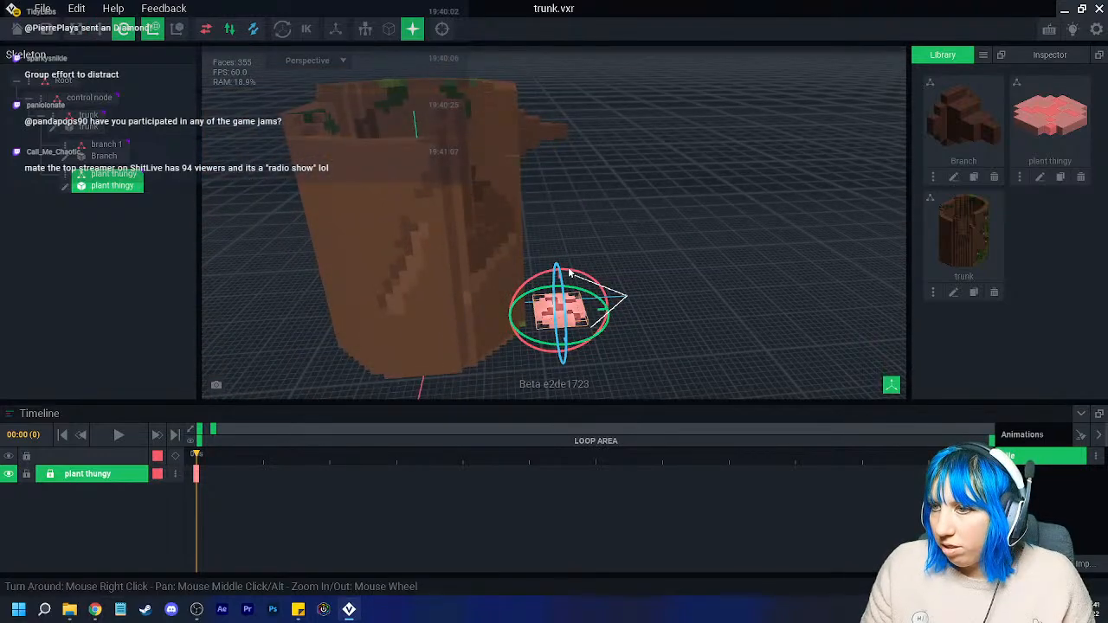
pyautogui.moveTo(596, 286); pyautogui.dragTo(622, 321)
pyautogui.moveTo(622, 322); pyautogui.dragTo(606, 316, button='right')
pyautogui.moveTo(607, 316); pyautogui.dragTo(437, 303)
pyautogui.press('w')
pyautogui.scroll(5, 528, 309)
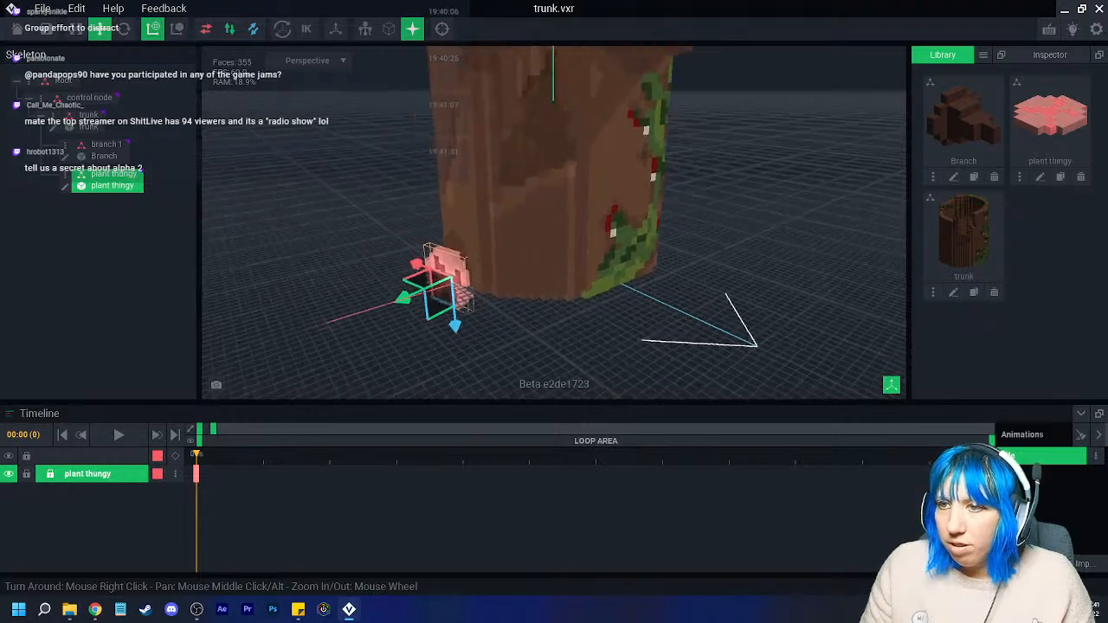
# - Adjust the plant's rotation and move it up against the lower bark surface of the trunk
pyautogui.moveTo(528, 309); pyautogui.dragTo(451, 340, button='right')
pyautogui.press('e')
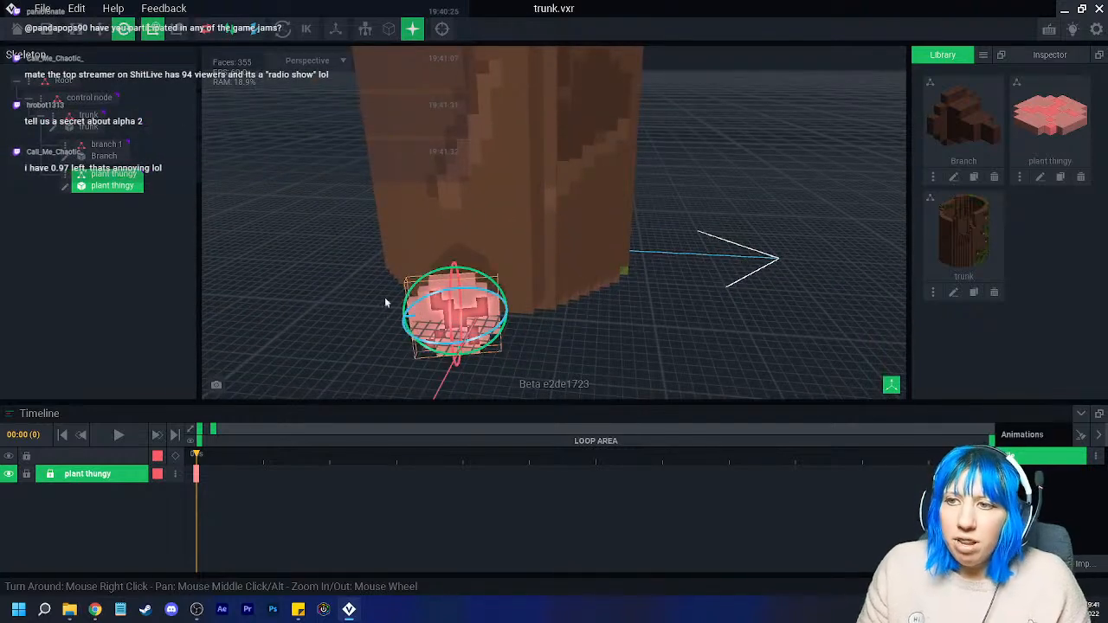
pyautogui.moveTo(429, 347)
pyautogui.mouseDown()
pyautogui.moveTo(442, 358)
pyautogui.moveTo(437, 349)
pyautogui.mouseUp()
pyautogui.press('w')
pyautogui.moveTo(416, 260); pyautogui.dragTo(489, 234, button='right')
pyautogui.moveTo(489, 234); pyautogui.dragTo(511, 242)
pyautogui.moveTo(511, 243); pyautogui.dragTo(498, 221, button='right')
pyautogui.moveTo(515, 226); pyautogui.dragTo(532, 232)
pyautogui.moveTo(533, 232)
pyautogui.mouseDown(button='right')
pyautogui.moveTo(520, 253)
pyautogui.moveTo(618, 265)
pyautogui.moveTo(563, 329)
pyautogui.moveTo(527, 317)
pyautogui.moveTo(549, 309)
pyautogui.moveTo(564, 321)
pyautogui.mouseUp(button='right')
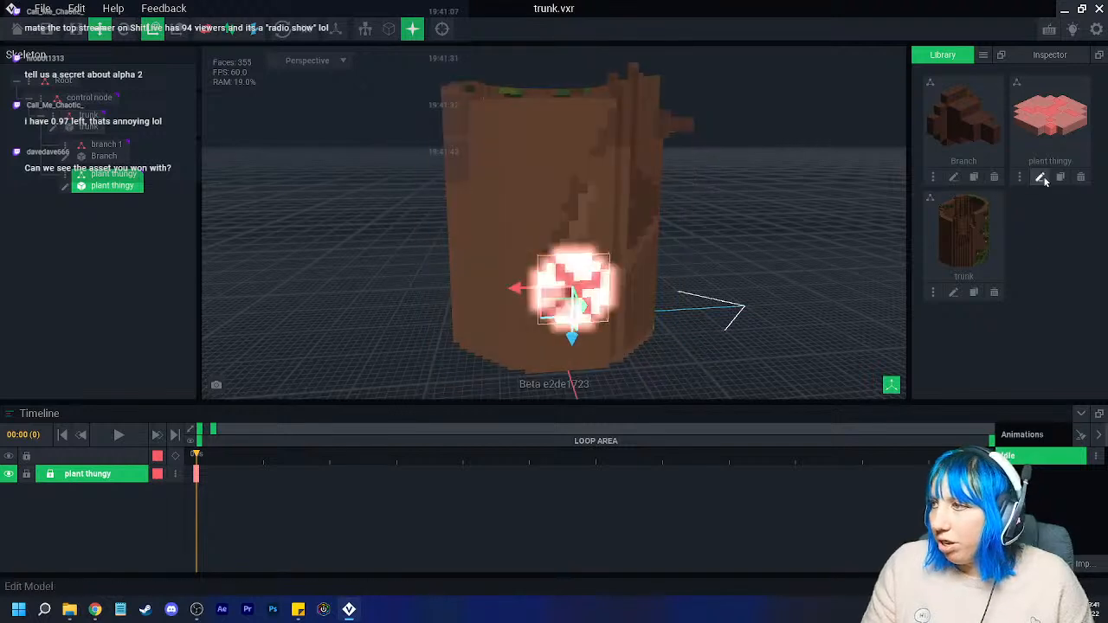
pyautogui.click(1060, 177)
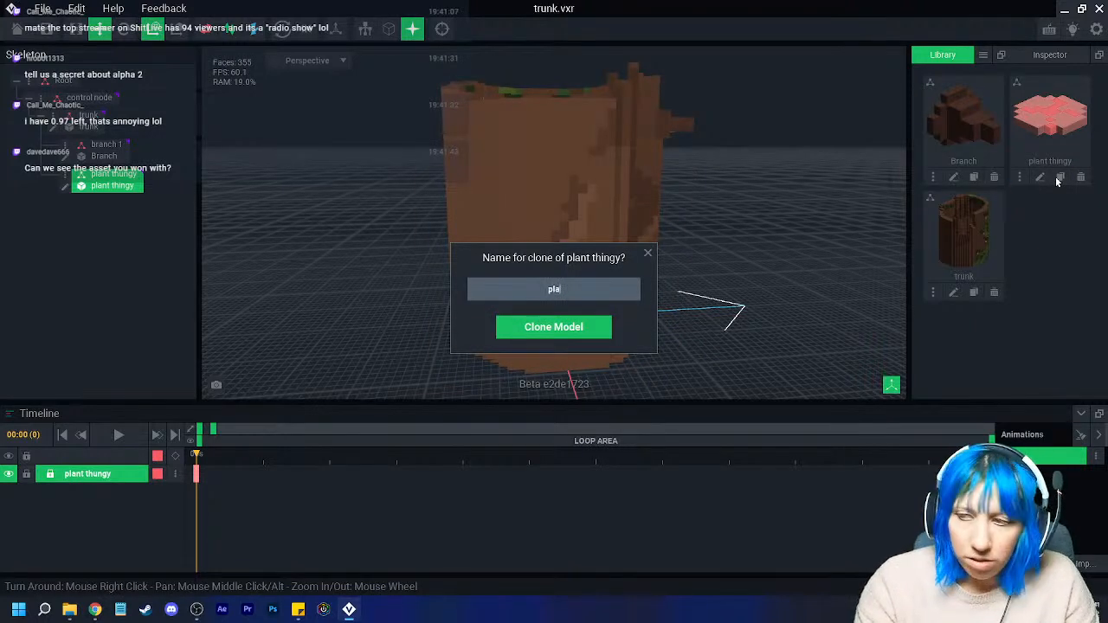
pyautogui.click(648, 254)
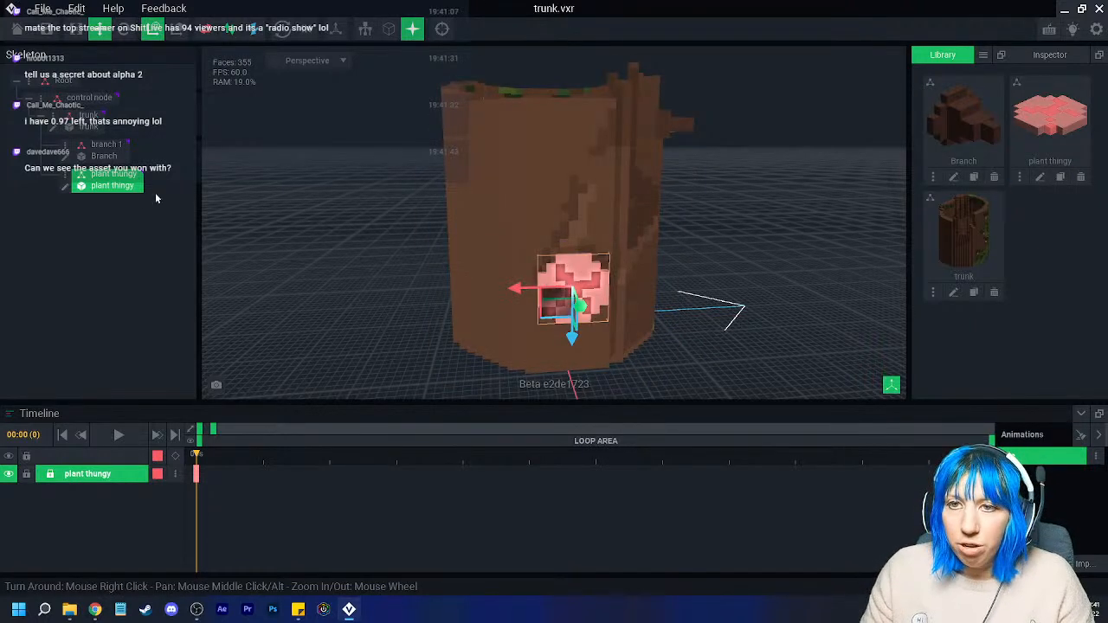
pyautogui.rightClick(68, 179)
pyautogui.click(111, 208)
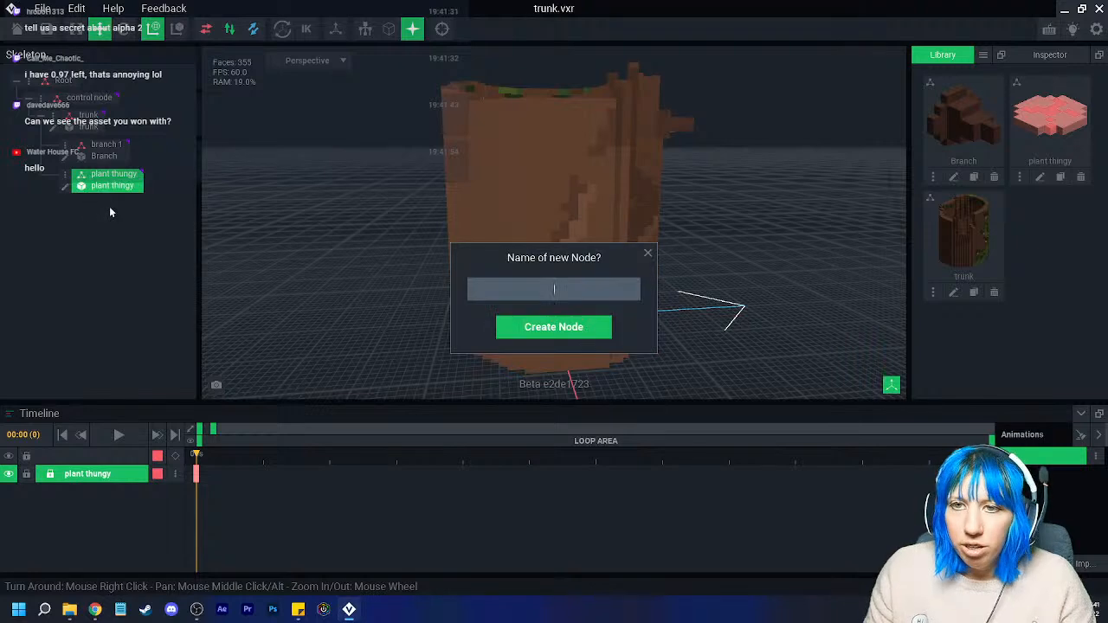
pyautogui.click(647, 254)
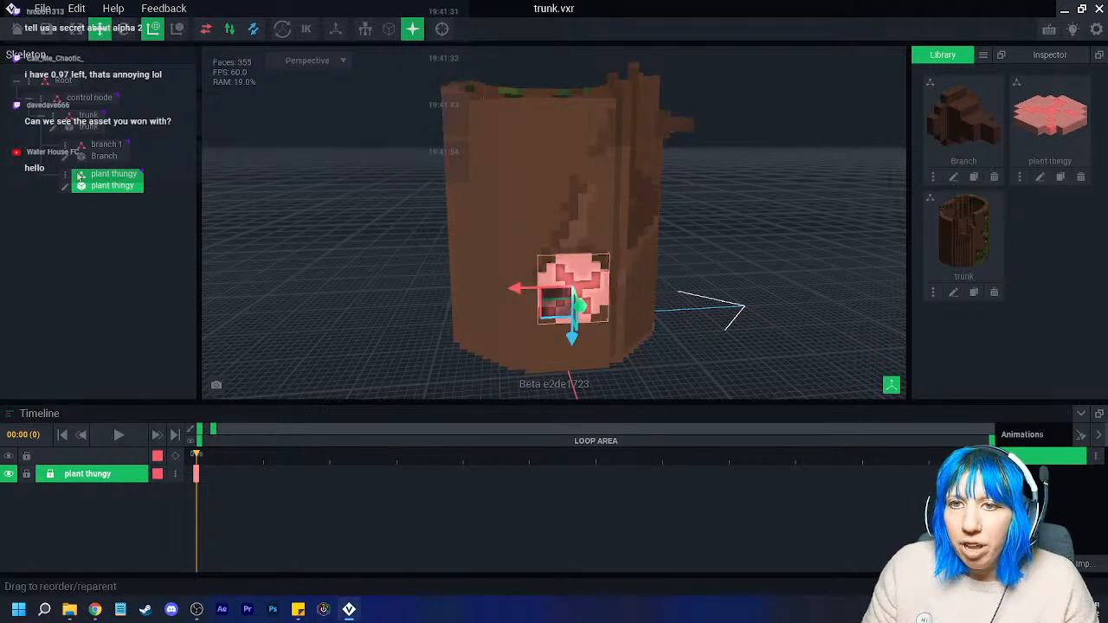
# - Duplicate the plant thungy node as plant thingy 2 and move the copy up the trunk above the original
pyautogui.rightClick(69, 180)
pyautogui.click(100, 257)
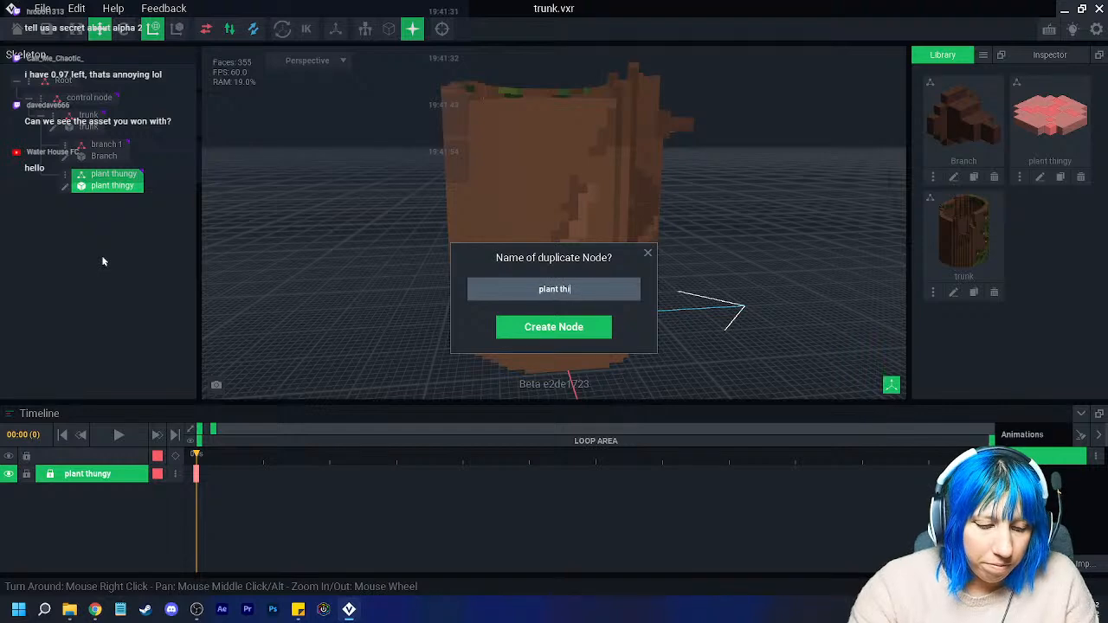
pyautogui.write('2')
pyautogui.press('Return')
pyautogui.moveTo(573, 317); pyautogui.dragTo(563, 247)
pyautogui.moveTo(564, 247); pyautogui.dragTo(558, 239, button='right')
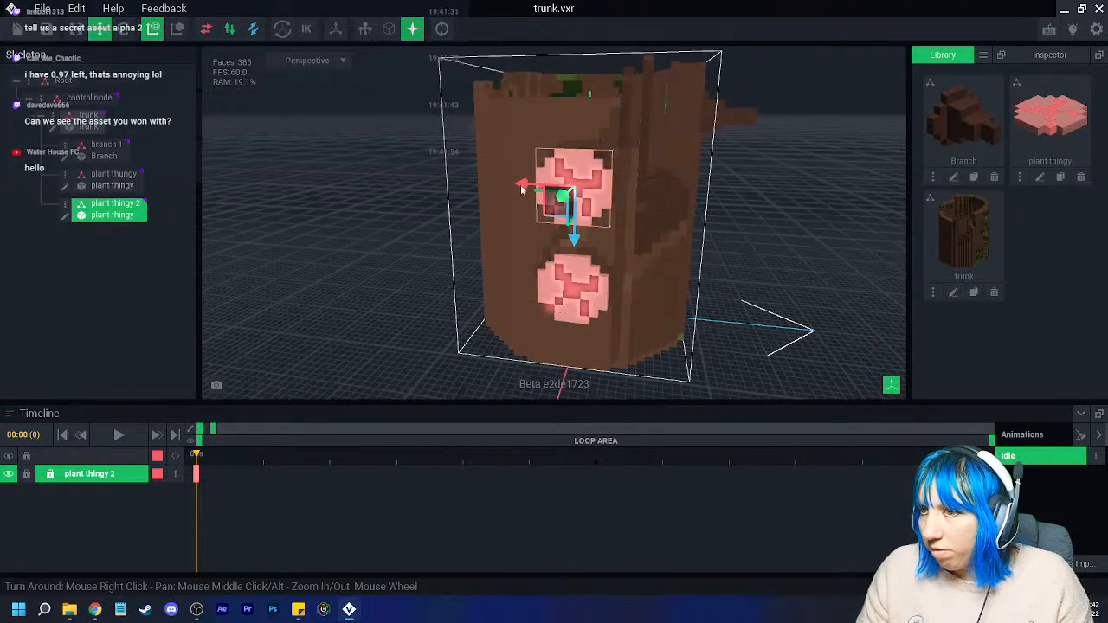
# - Rotate plant thingy 2 to a different angle and reposition it higher on the trunk's bark
pyautogui.moveTo(549, 185); pyautogui.dragTo(528, 186, button='right')
pyautogui.press('r')
pyautogui.moveTo(648, 215); pyautogui.dragTo(673, 211)
pyautogui.click(99, 28)
pyautogui.moveTo(615, 232); pyautogui.dragTo(610, 180)
pyautogui.scroll(-1, 621, 277)
pyautogui.moveTo(621, 277); pyautogui.dragTo(464, 257, button='right')
pyautogui.click(401, 256)
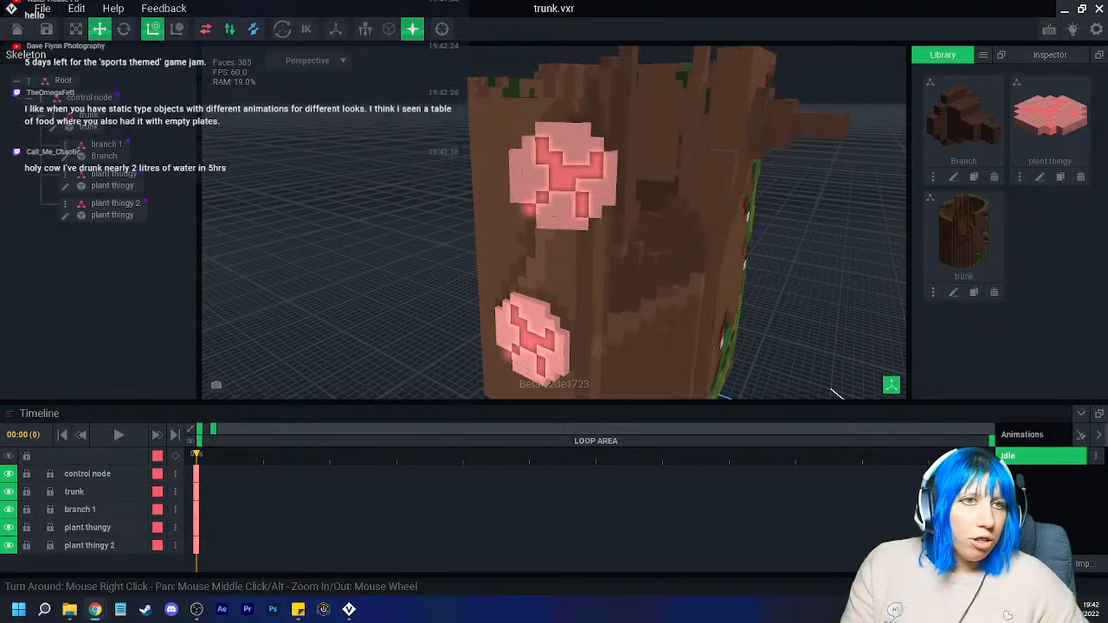
# - Switch to the browser and examine the Santas Toy Table asset's 3D view from several angles, up close and from afar
pyautogui.hotkey('alt', 'Tab')
pyautogui.moveTo(355, 266); pyautogui.dragTo(307, 301)
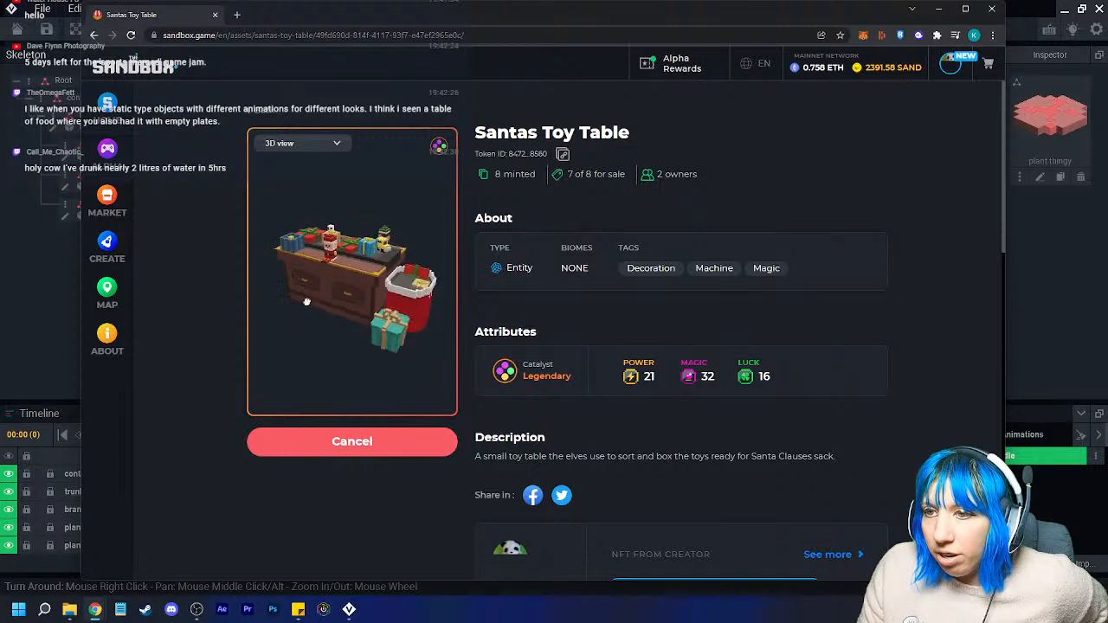
pyautogui.scroll(3, 355, 290)
pyautogui.scroll(-3, 354, 290)
pyautogui.moveTo(347, 302); pyautogui.dragTo(177, 244)
pyautogui.scroll(3, 364, 257)
pyautogui.moveTo(381, 259); pyautogui.dragTo(277, 248)
pyautogui.moveTo(415, 295); pyautogui.dragTo(268, 314)
pyautogui.scroll(2, 292, 274)
pyautogui.scroll(-4, 291, 274)
pyautogui.moveTo(292, 274); pyautogui.dragTo(312, 253)
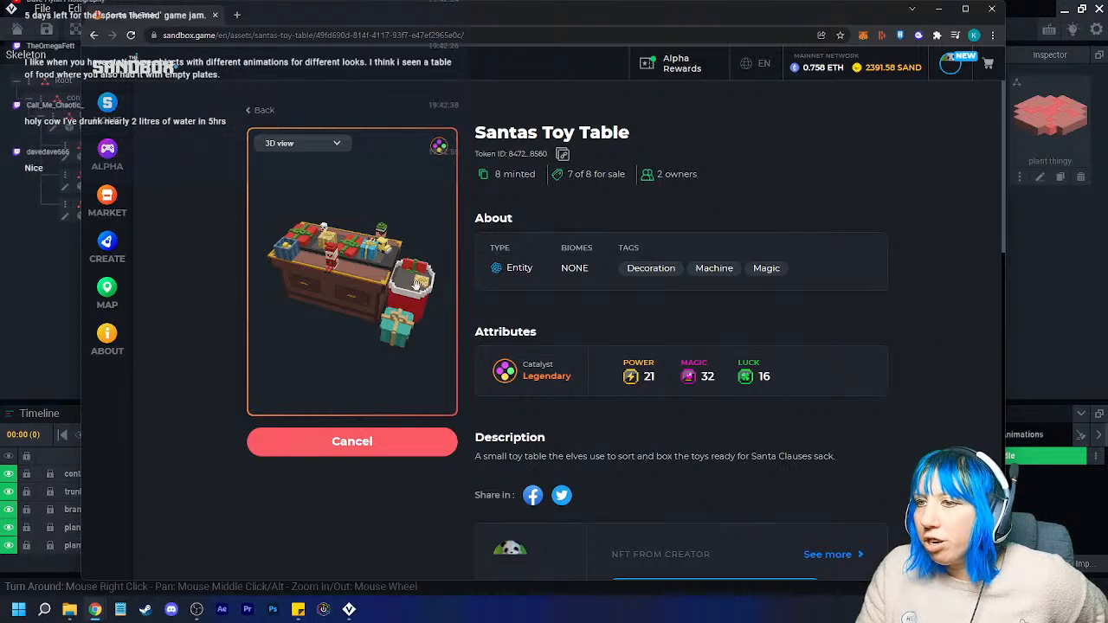
pyautogui.scroll(5, 342, 286)
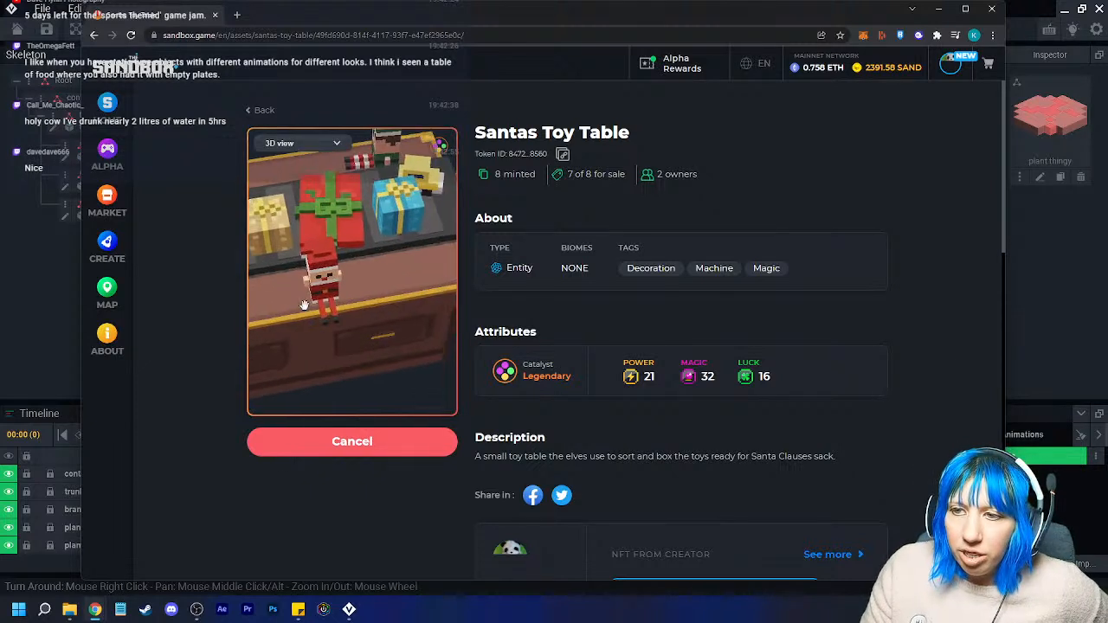
pyautogui.scroll(-5, 337, 286)
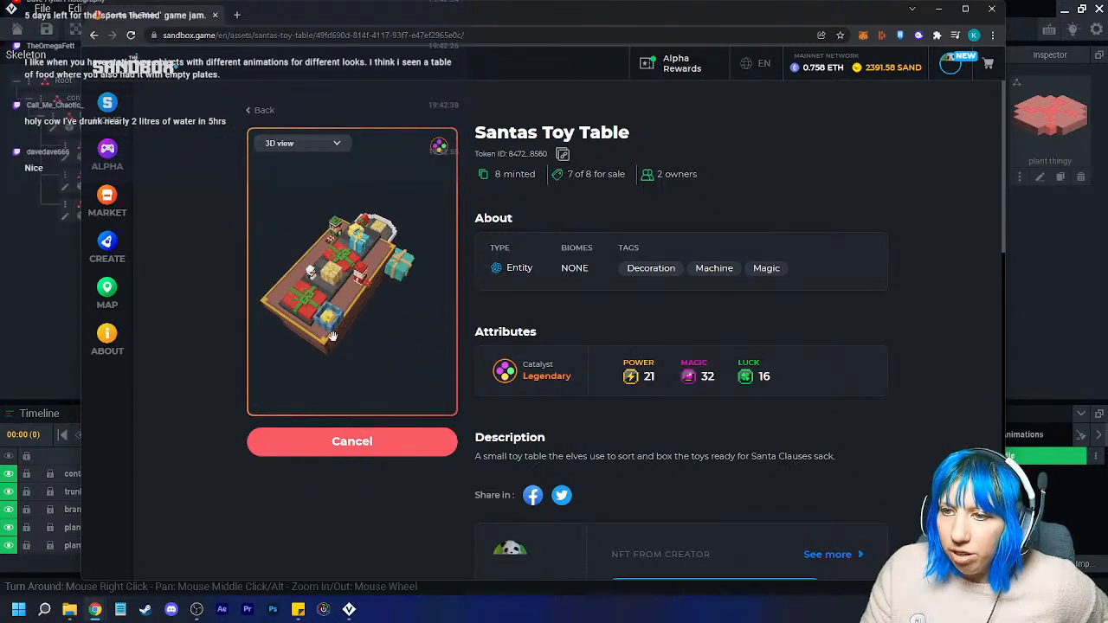
pyautogui.scroll(3, 329, 346)
pyautogui.moveTo(329, 347); pyautogui.dragTo(349, 333)
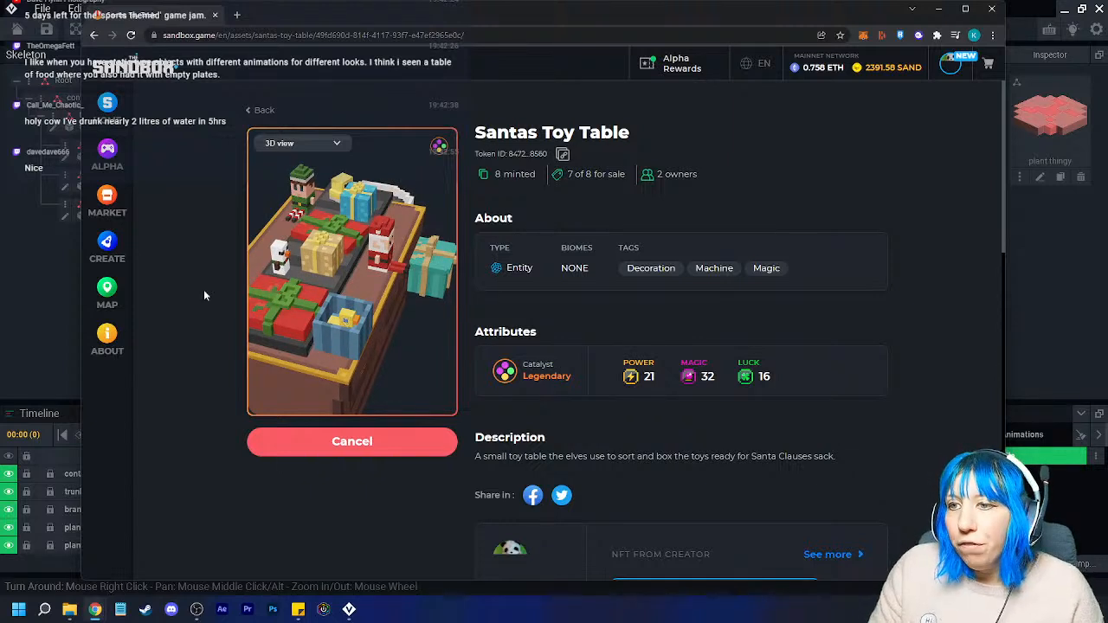
pyautogui.moveTo(313, 312); pyautogui.dragTo(373, 234)
pyautogui.hotkey('alt', 'Tab')
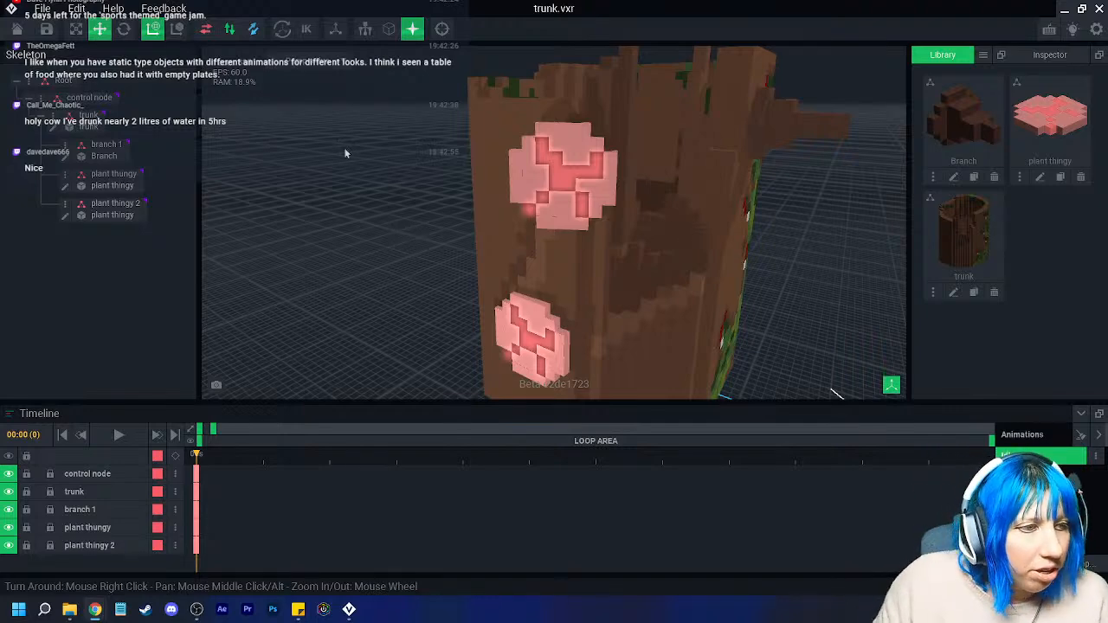
# - Duplicate the plant thingy model in the trunk.vxr library as plant 2 and open the copy for editing
pyautogui.moveTo(589, 195); pyautogui.dragTo(634, 220, button='right')
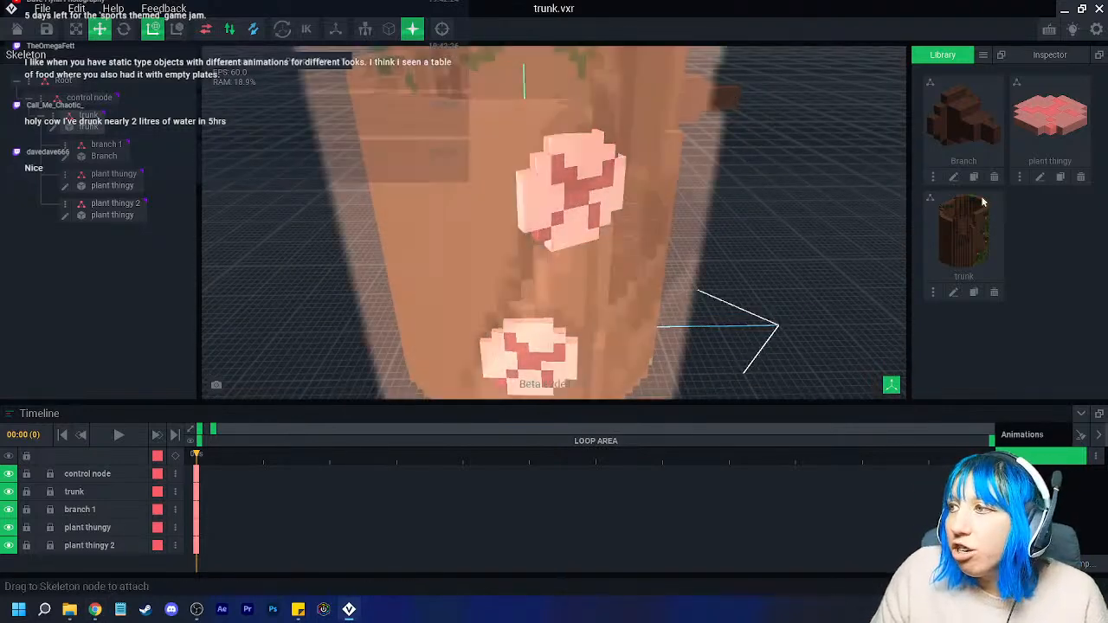
pyautogui.click(1060, 177)
pyautogui.write('plant 2')
pyautogui.press('Return')
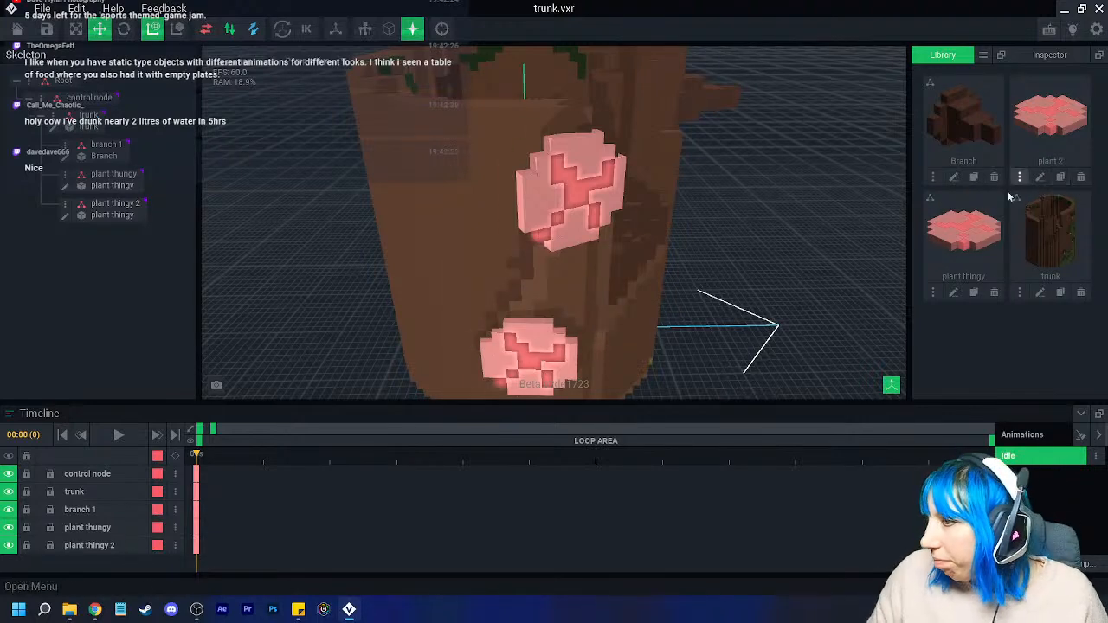
pyautogui.click(1040, 177)
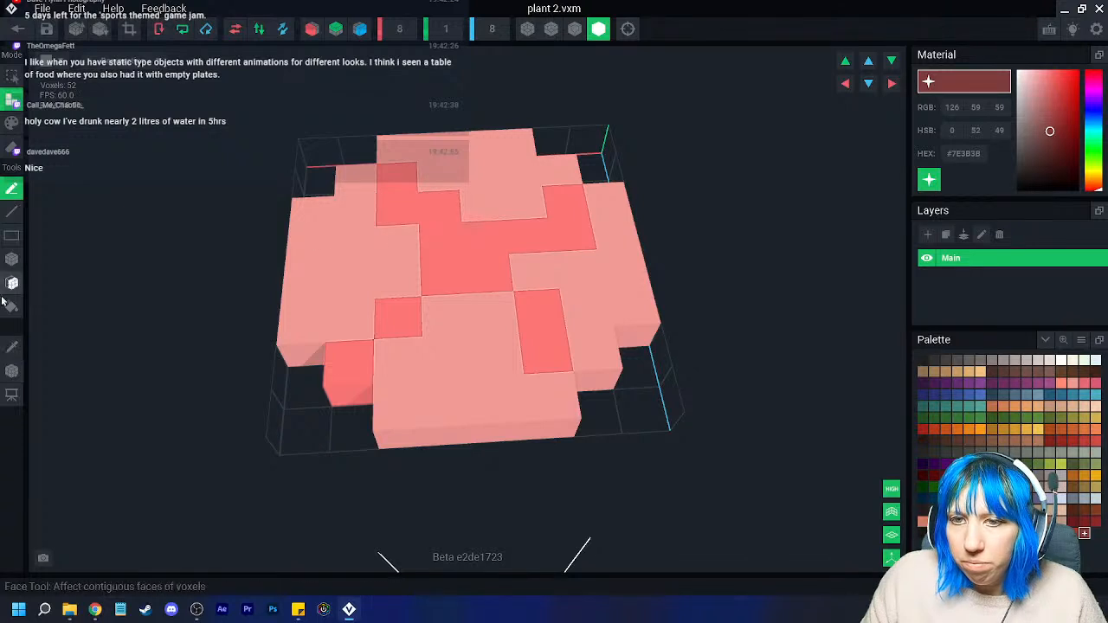
# - Sample the disc's light pink (#F19A95) and paint over all the glowing red patches on its surface
pyautogui.click(13, 347)
pyautogui.click(297, 248)
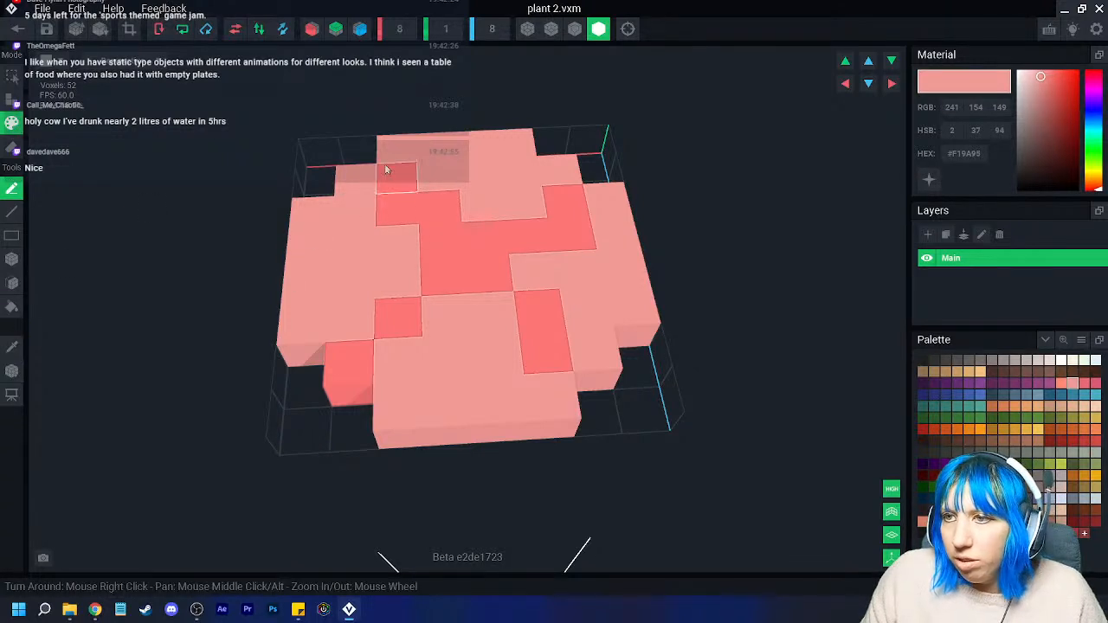
pyautogui.moveTo(591, 198)
pyautogui.mouseDown()
pyautogui.moveTo(569, 231)
pyautogui.moveTo(438, 205)
pyautogui.moveTo(438, 273)
pyautogui.moveTo(365, 374)
pyautogui.moveTo(540, 325)
pyautogui.mouseUp()
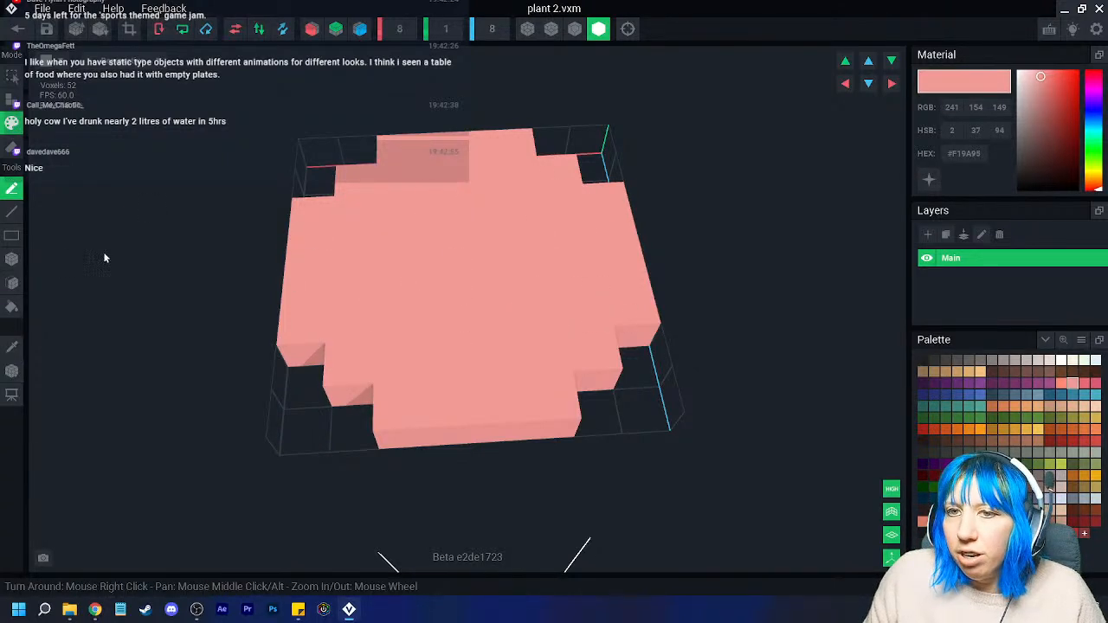
# - Erase the disc's outer voxels with X and Z mirroring on, leaving a smaller stepped round shape
pyautogui.click(11, 258)
pyautogui.click(11, 147)
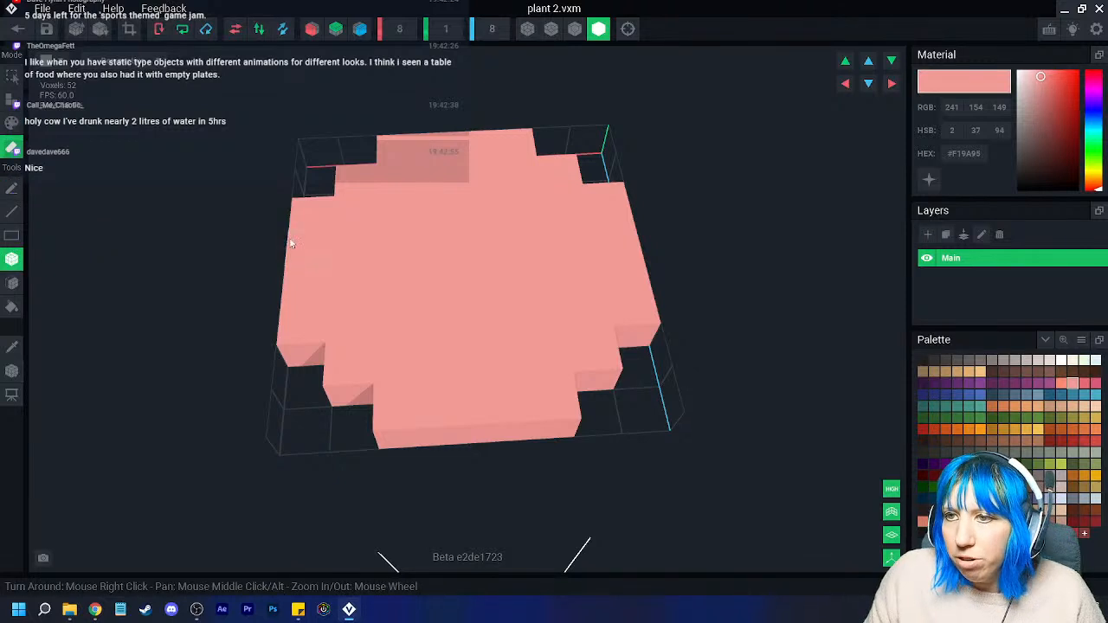
pyautogui.click(360, 29)
pyautogui.click(396, 143)
pyautogui.click(354, 185)
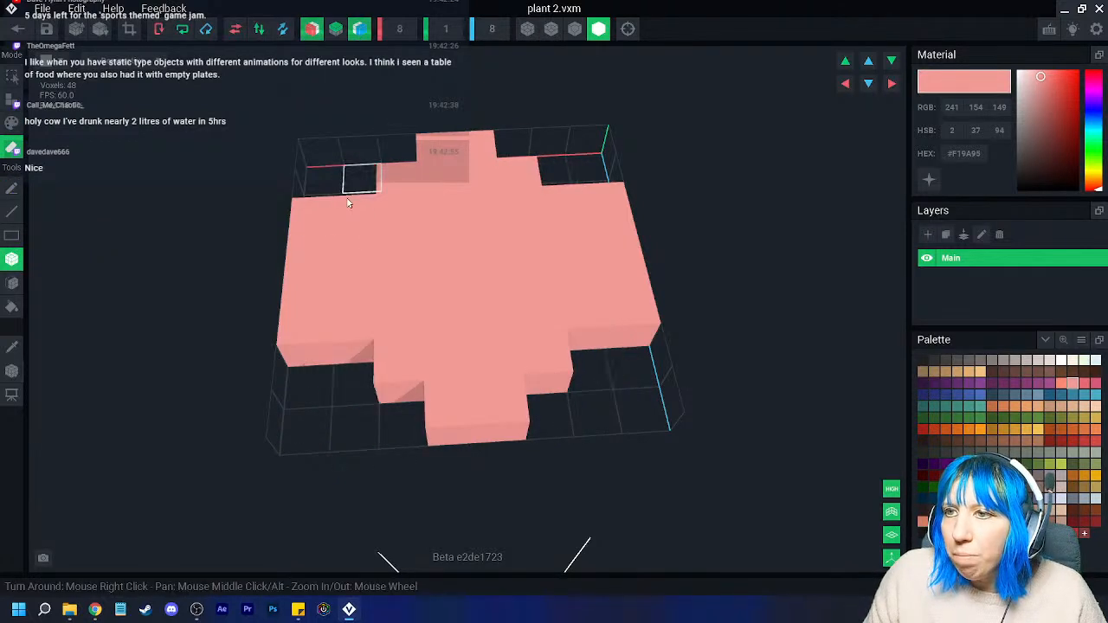
pyautogui.click(316, 223)
pyautogui.click(308, 290)
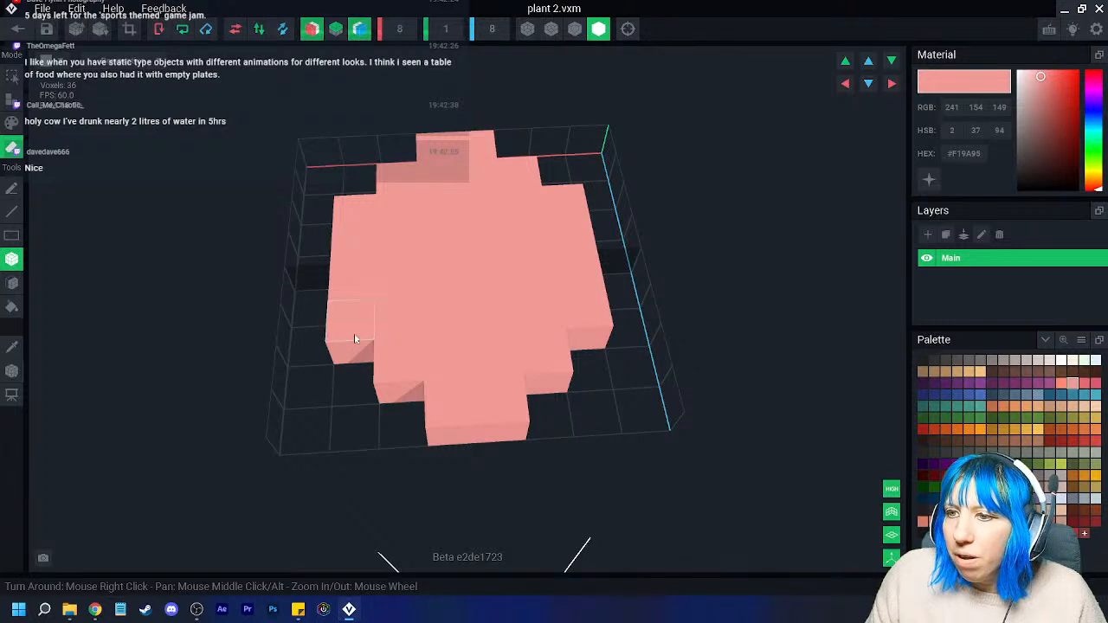
pyautogui.click(475, 417)
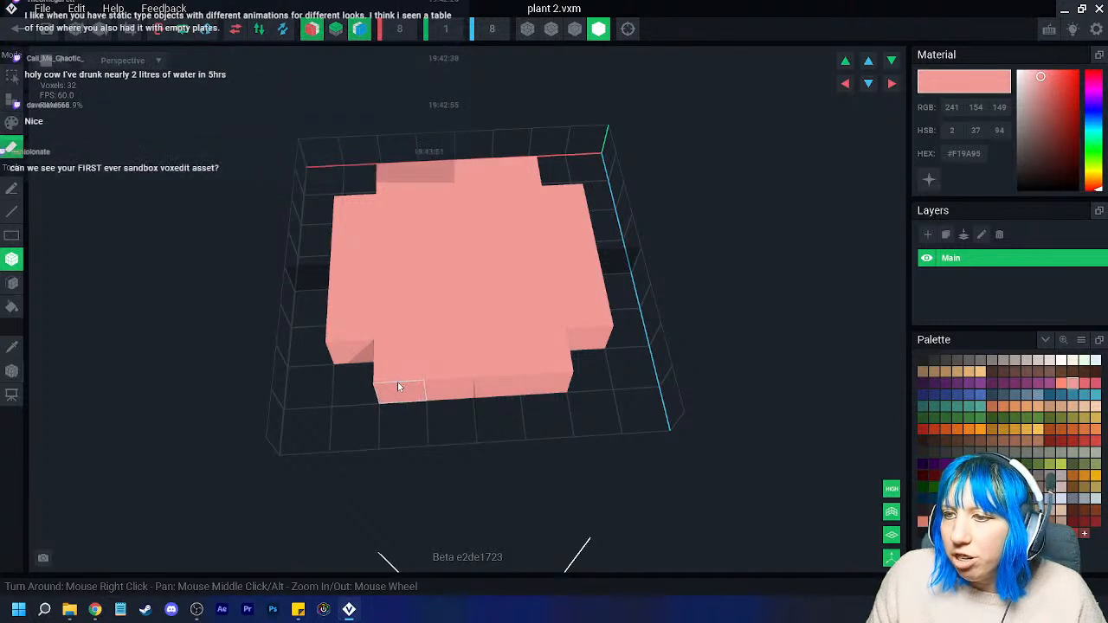
pyautogui.click(398, 382)
pyautogui.click(355, 358)
pyautogui.scroll(-1, 407, 355)
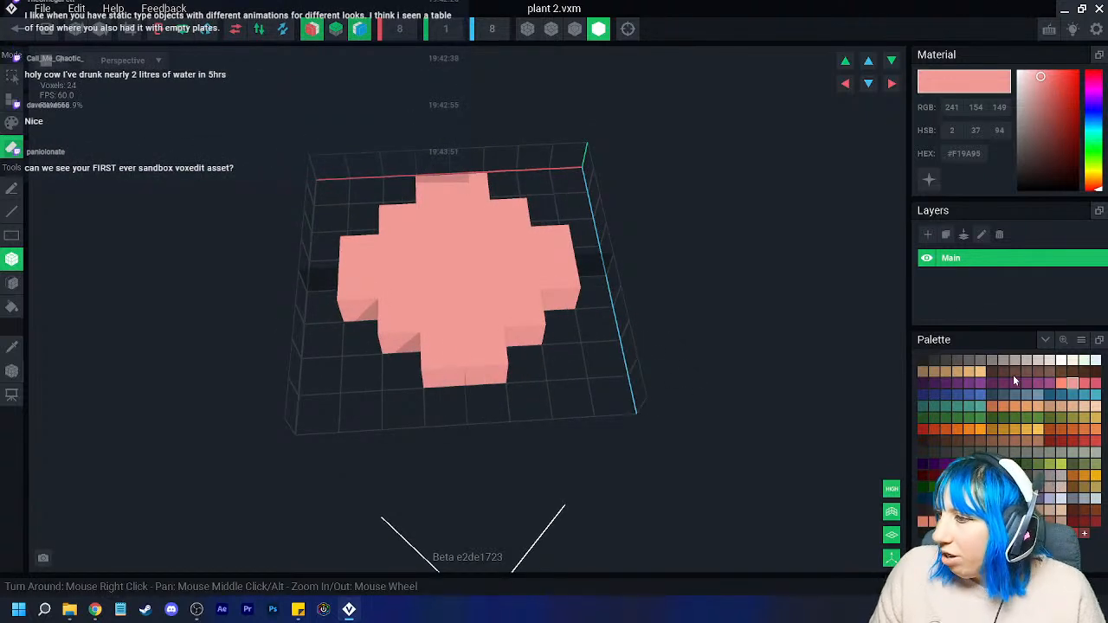
# - Undo the mirrored centre patch and paint scattered glowing red (#7E3B3B) voxels across the disc with mirroring off
pyautogui.click(1084, 428)
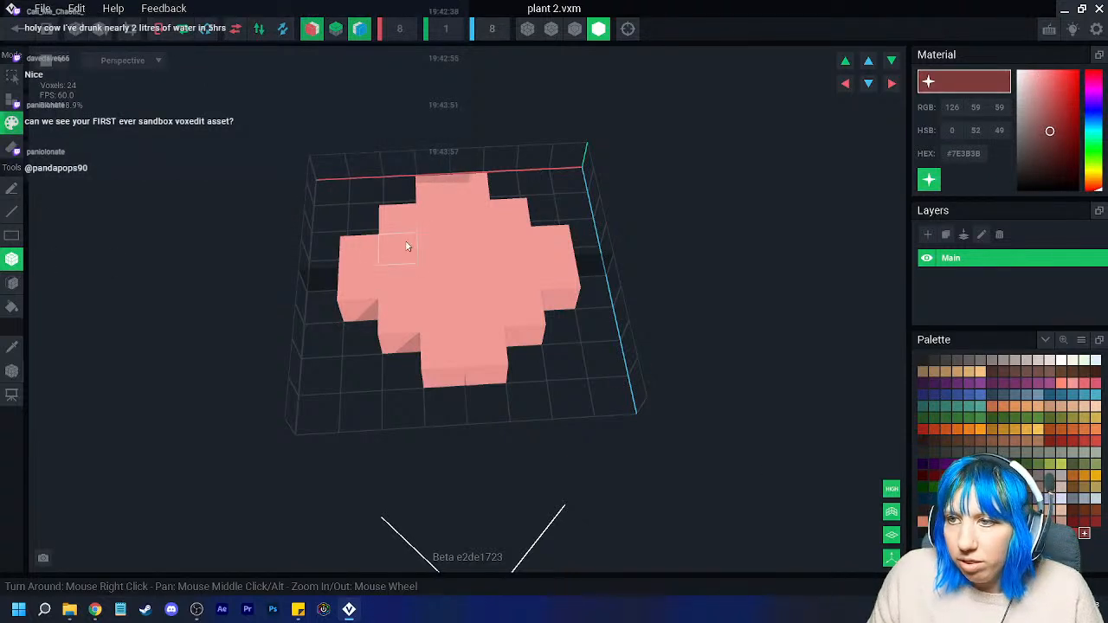
pyautogui.click(442, 279)
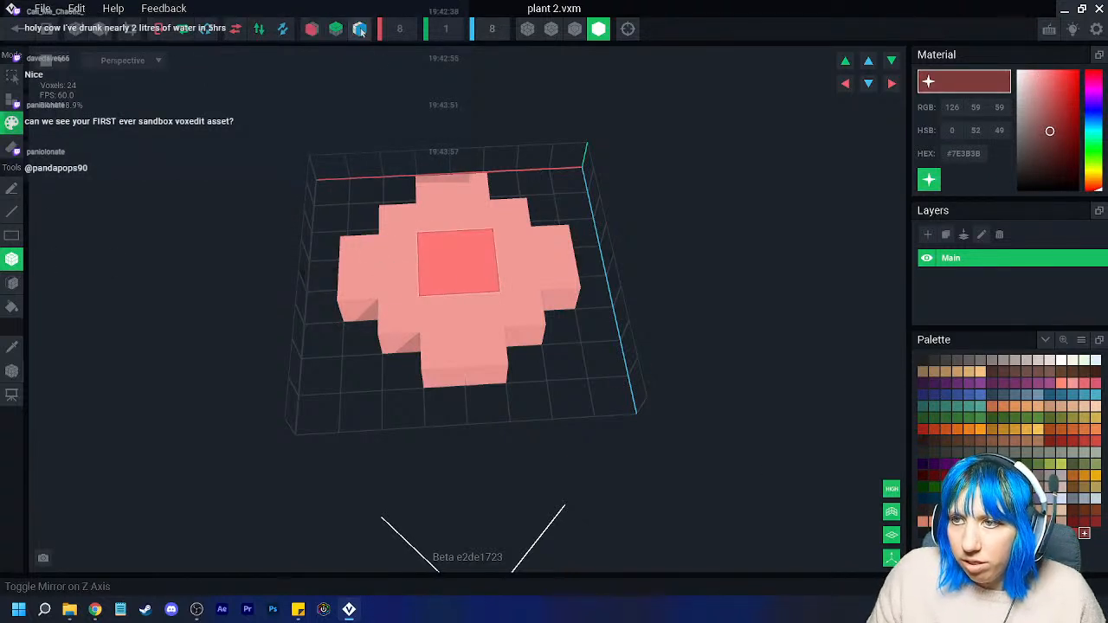
pyautogui.hotkey('ctrl', 'z')
pyautogui.click(437, 249)
pyautogui.click(397, 218)
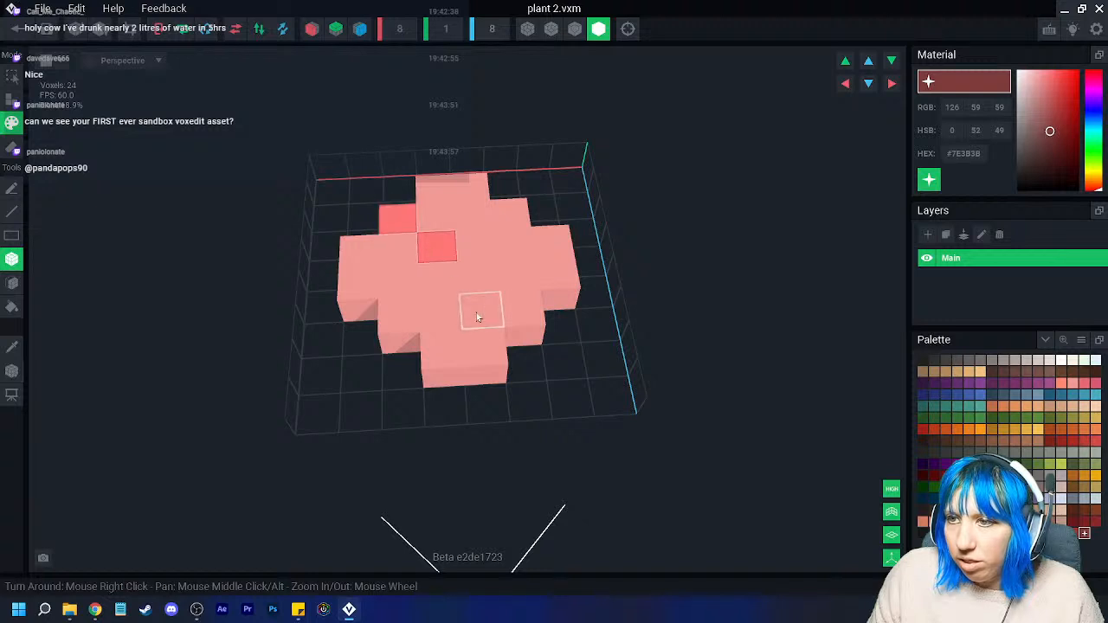
pyautogui.click(415, 296)
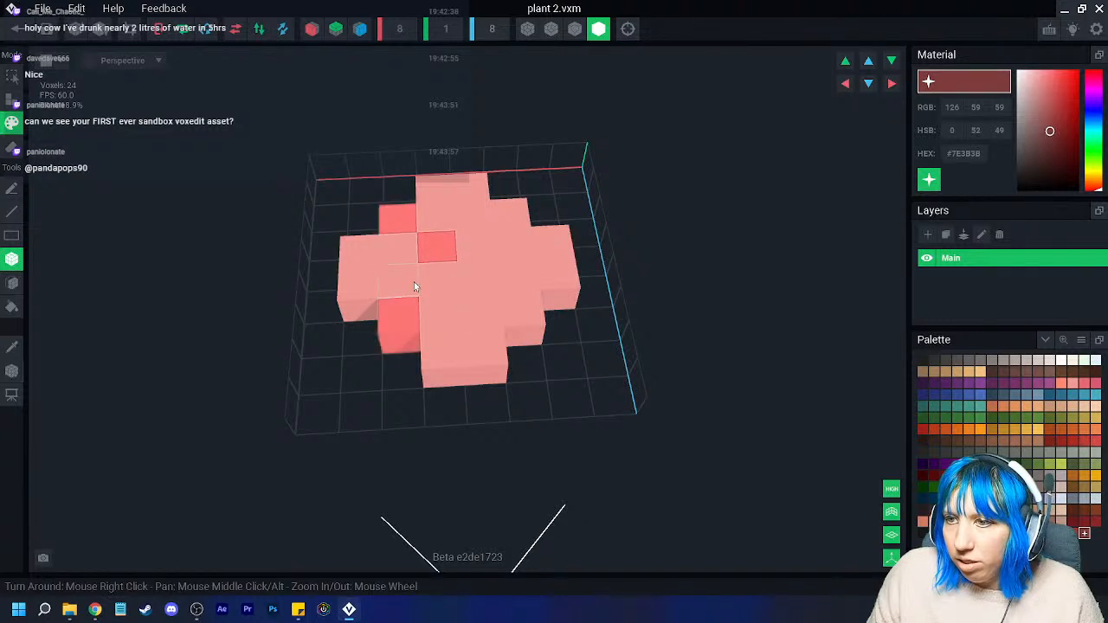
pyautogui.click(507, 217)
pyautogui.click(489, 281)
pyautogui.click(477, 312)
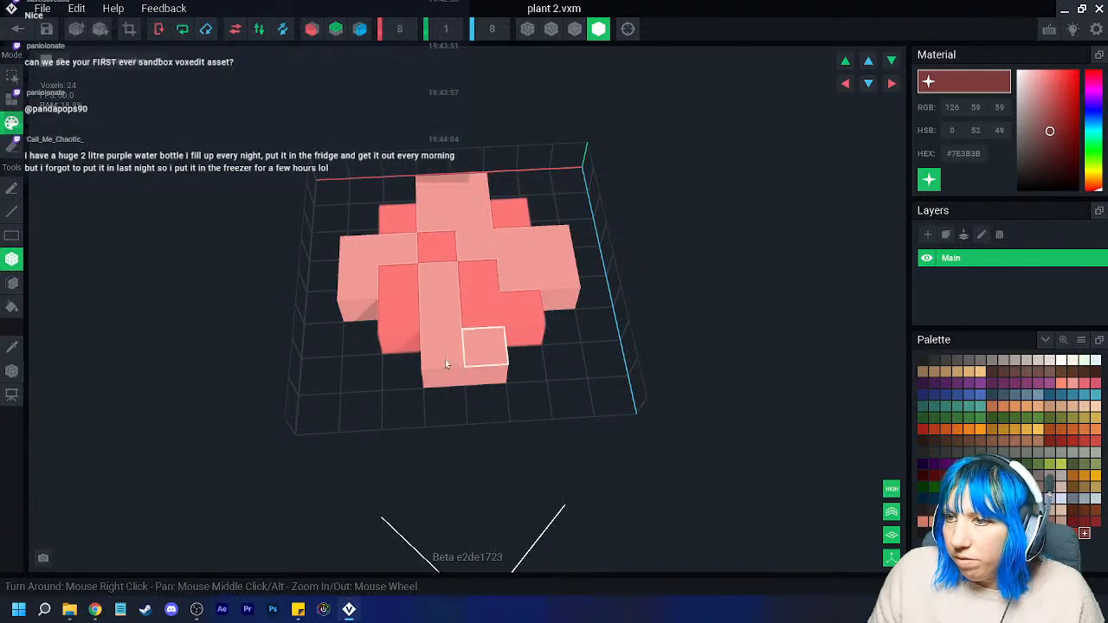
# - Shrink the model's volume to 6 × 1 × 6 and finish the glowing red pattern at the disc's far edge
pyautogui.scroll(-2, 474, 346)
pyautogui.scroll(-1, 380, 334)
pyautogui.click(440, 225)
pyautogui.scroll(2, 121, 256)
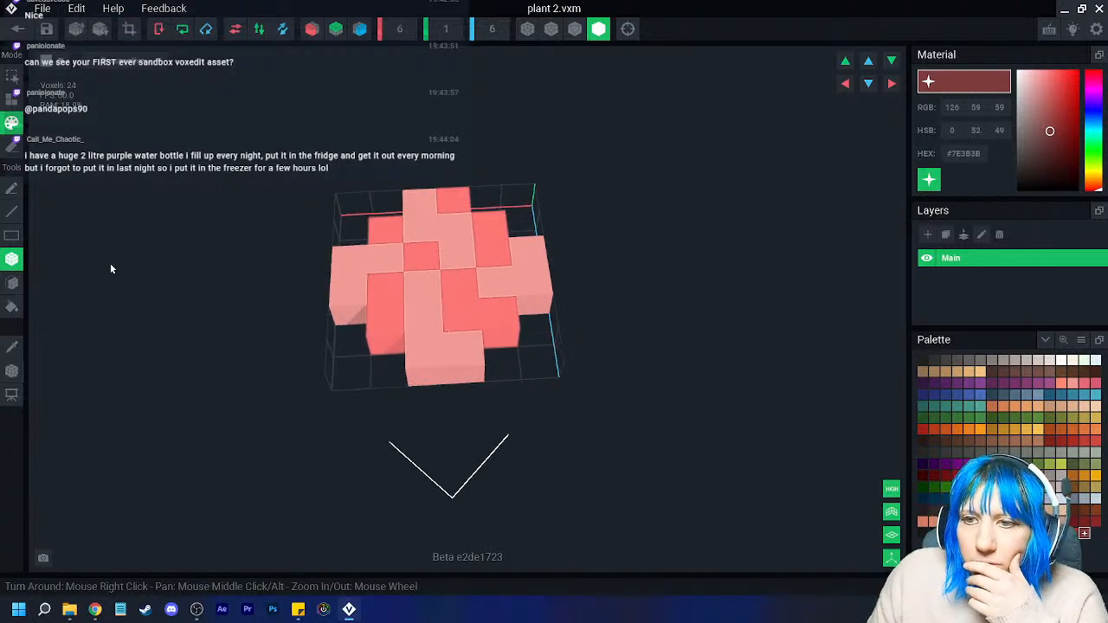
# - Bring up the model's pivot, save the changes to plant 2.vxm and return to trunk.vxr
pyautogui.click(12, 371)
pyautogui.click(18, 29)
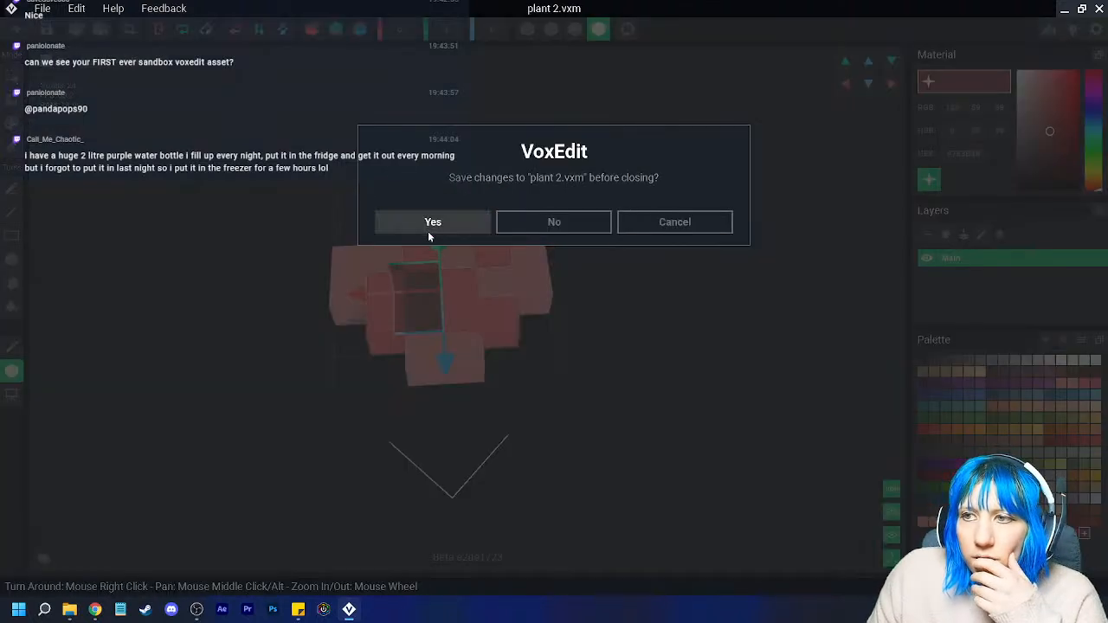
pyautogui.click(431, 222)
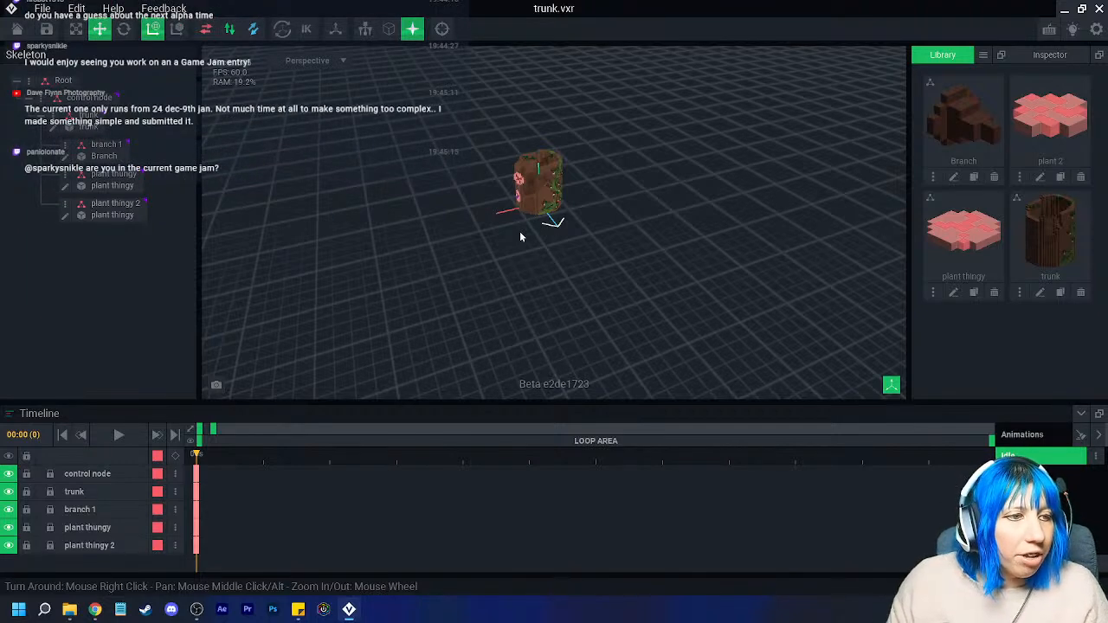
# - Create a child node named plant 2 under the trunk node and link the plant 2 model to it
pyautogui.scroll(5, 519, 231)
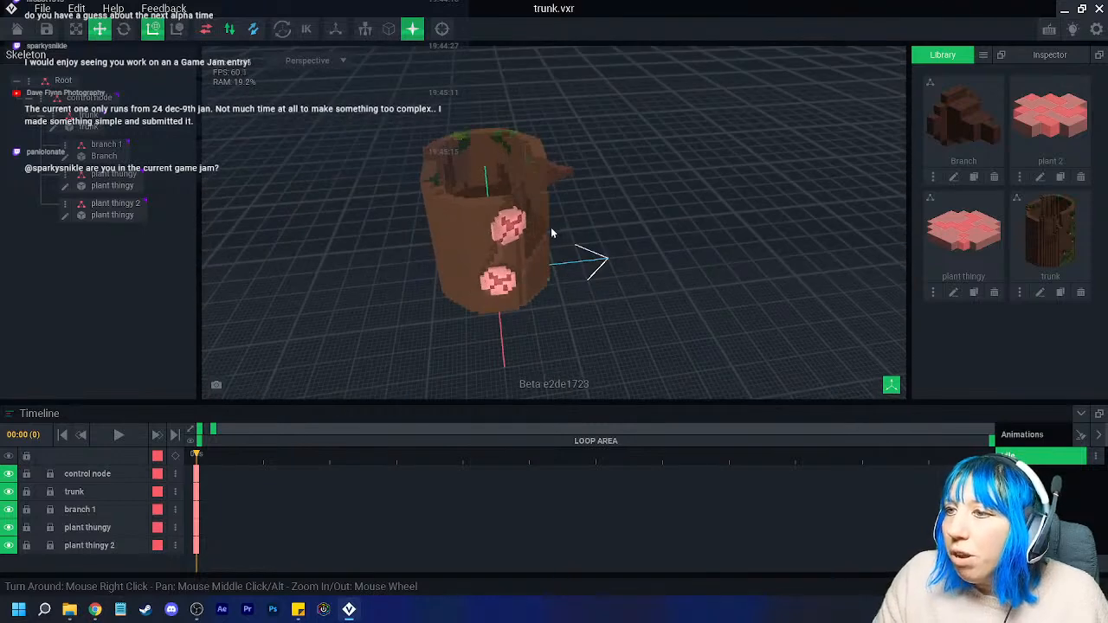
pyautogui.scroll(1, 555, 231)
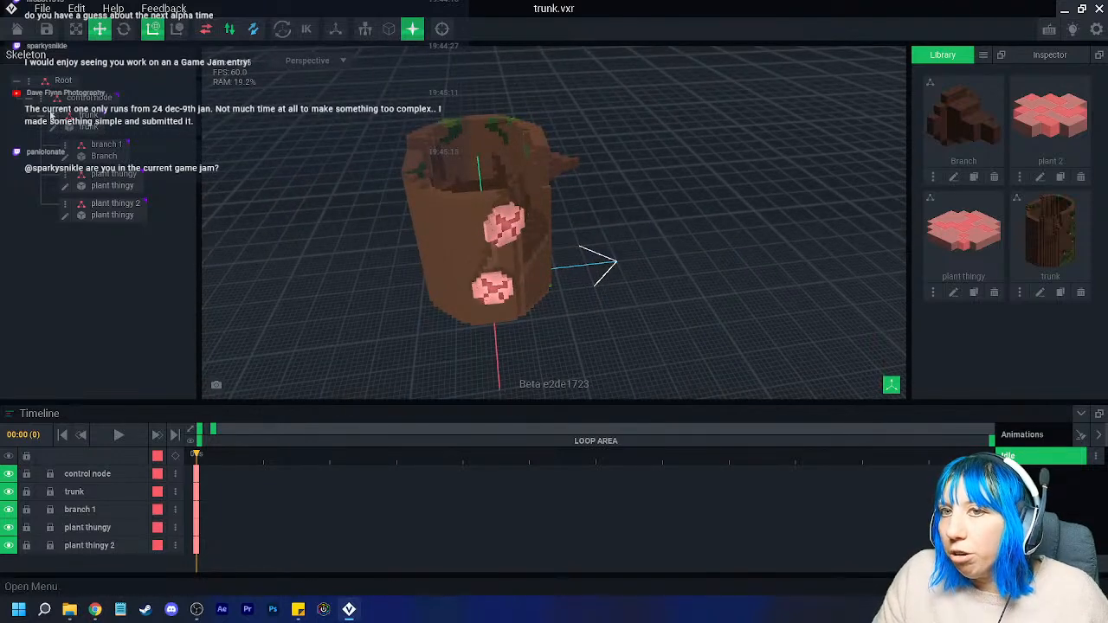
pyautogui.click(53, 121)
pyautogui.rightClick(56, 126)
pyautogui.click(98, 154)
pyautogui.write('plant ')
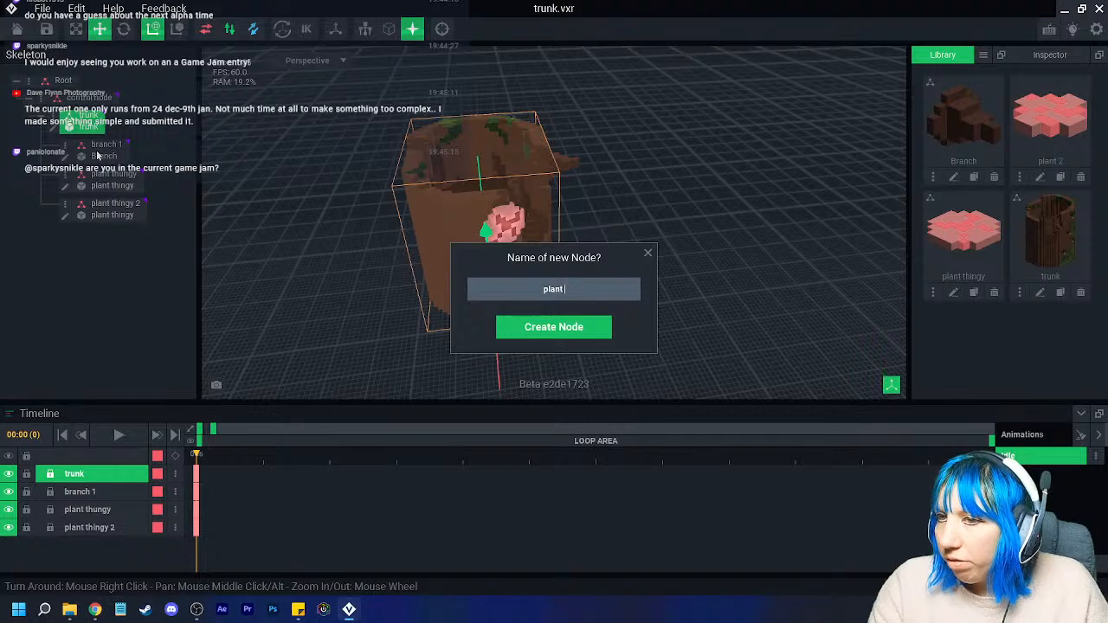
pyautogui.write('2')
pyautogui.press('Return')
pyautogui.moveTo(1047, 114); pyautogui.dragTo(104, 232)
# - Rotate the plant 2 node upright and move it to the trunk's plain bark beside the lower plant
pyautogui.moveTo(520, 260); pyautogui.dragTo(485, 332, button='right')
pyautogui.moveTo(485, 331); pyautogui.dragTo(458, 356)
pyautogui.moveTo(458, 356); pyautogui.dragTo(602, 273, button='right')
pyautogui.press('e')
pyautogui.moveTo(603, 273); pyautogui.dragTo(610, 341)
pyautogui.press('w')
pyautogui.moveTo(560, 303); pyautogui.dragTo(537, 166)
pyautogui.moveTo(537, 166); pyautogui.dragTo(572, 259, button='right')
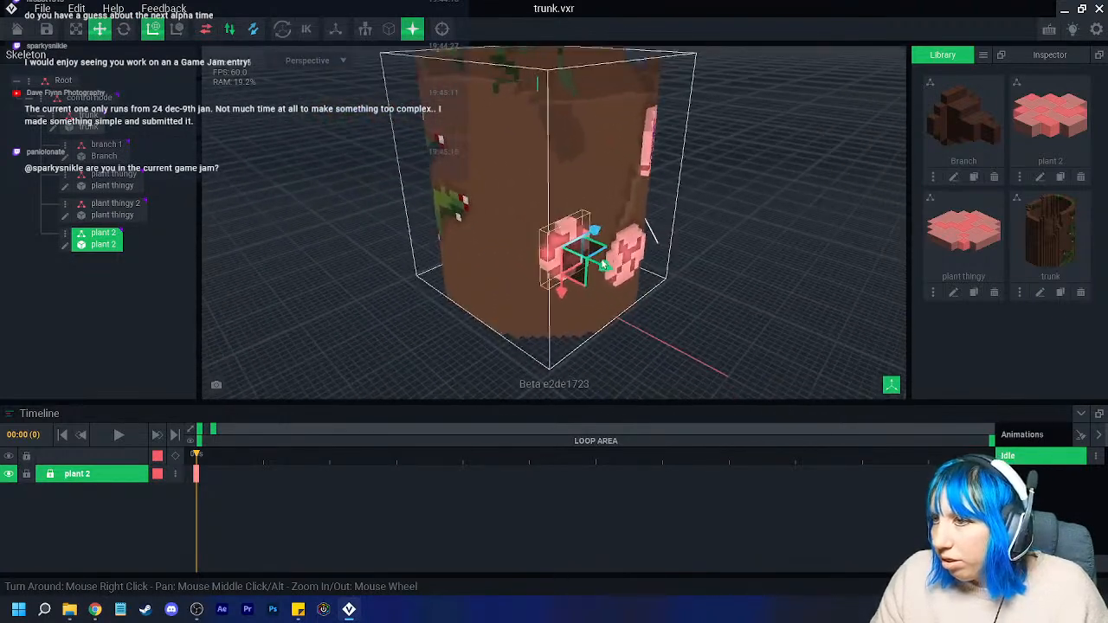
# - Raise plant 2 to mid-height on the plain bark and turn it to face outward from the trunk
pyautogui.click(585, 268)
pyautogui.click(584, 268)
pyautogui.moveTo(584, 269); pyautogui.dragTo(564, 208)
pyautogui.press('e')
pyautogui.moveTo(485, 204); pyautogui.dragTo(483, 225)
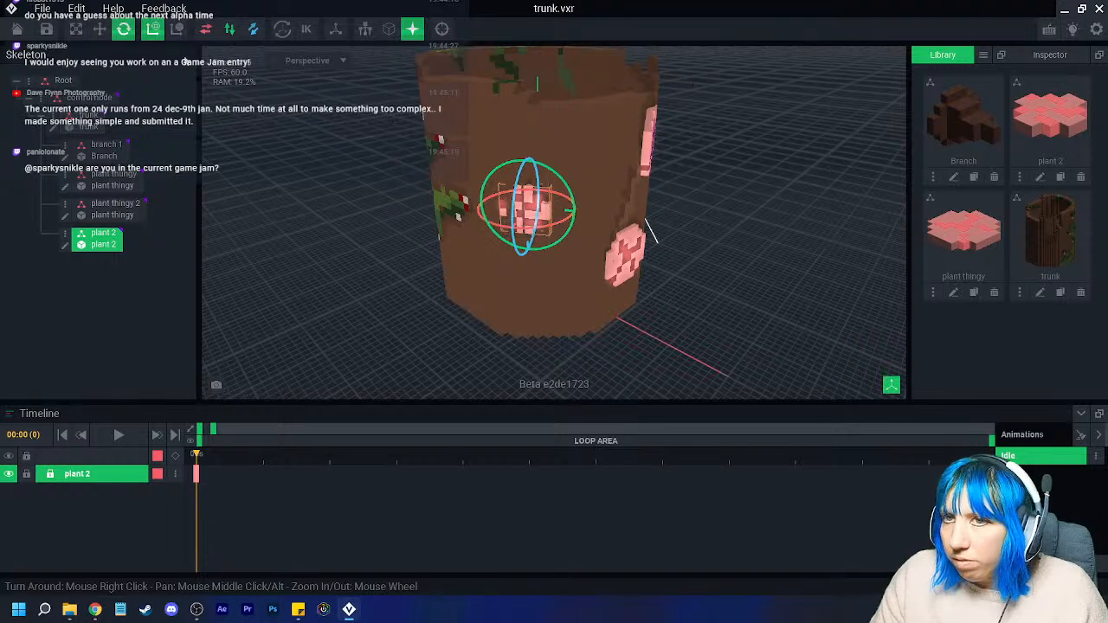
pyautogui.click(99, 29)
pyautogui.moveTo(507, 235); pyautogui.dragTo(504, 238)
# - Move plant 2 against the bark surface and deselect it
pyautogui.click(449, 334)
pyautogui.moveTo(449, 335); pyautogui.dragTo(454, 324, button='right')
pyautogui.scroll(3, 455, 323)
pyautogui.click(418, 204)
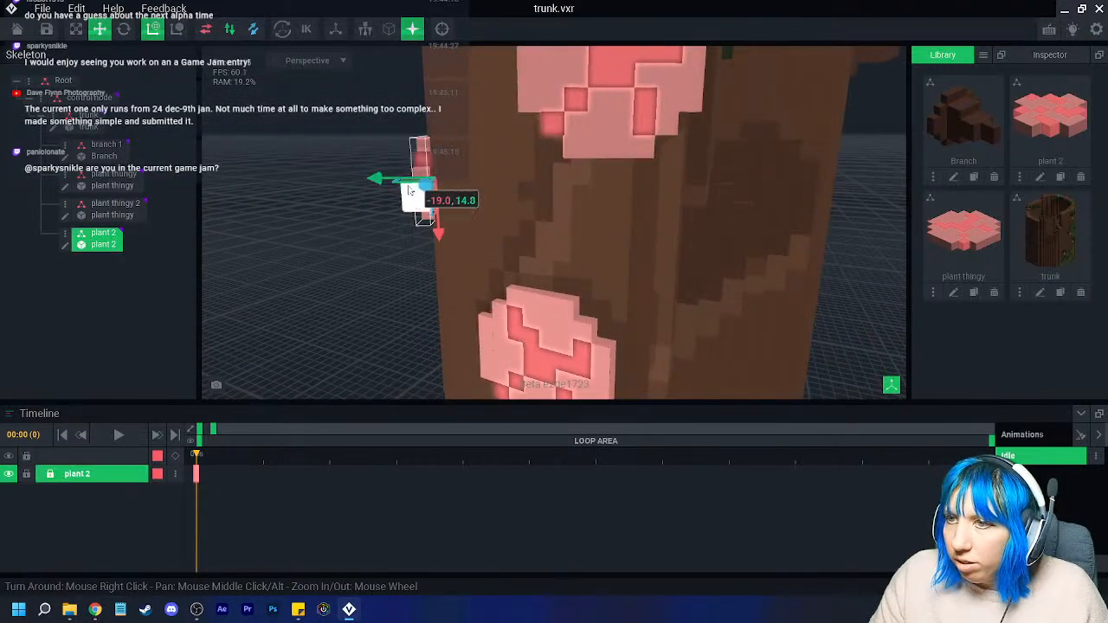
pyautogui.moveTo(414, 183); pyautogui.dragTo(653, 248, button='right')
pyautogui.scroll(-5, 653, 248)
pyautogui.scroll(1, 653, 248)
pyautogui.moveTo(883, 286); pyautogui.dragTo(752, 314, button='middle')
pyautogui.click(750, 315)
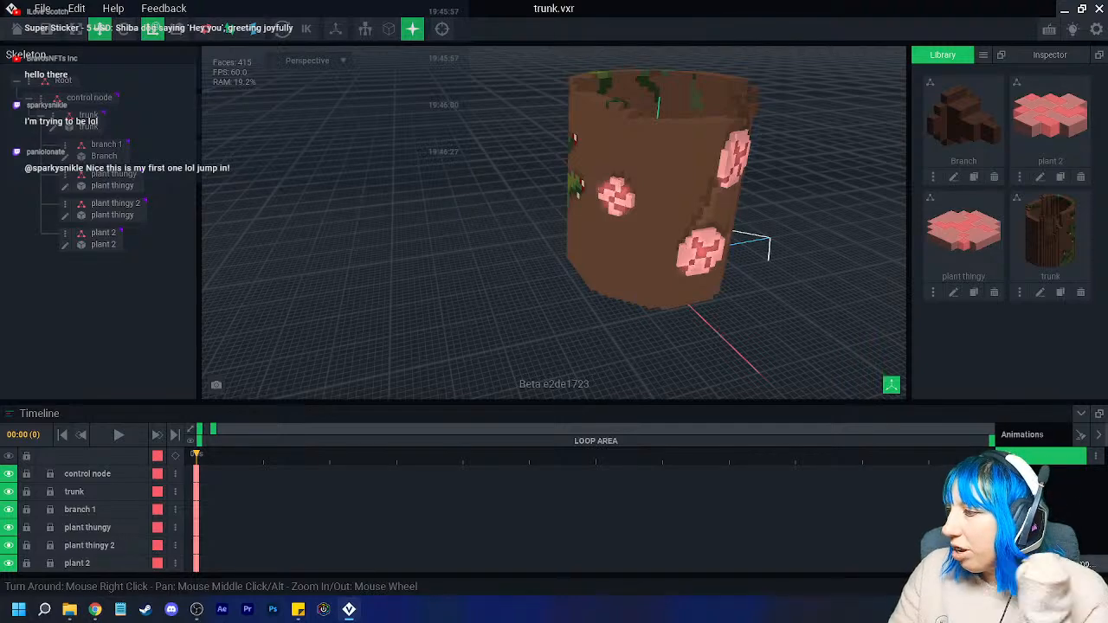
# - Duplicate the plant 2 node under the trunk as a new node named plant 3
pyautogui.moveTo(738, 394); pyautogui.dragTo(448, 250, button='right')
pyautogui.scroll(3, 678, 280)
pyautogui.scroll(5, 448, 250)
pyautogui.click(446, 251)
pyautogui.scroll(-3, 446, 251)
pyautogui.click(99, 232)
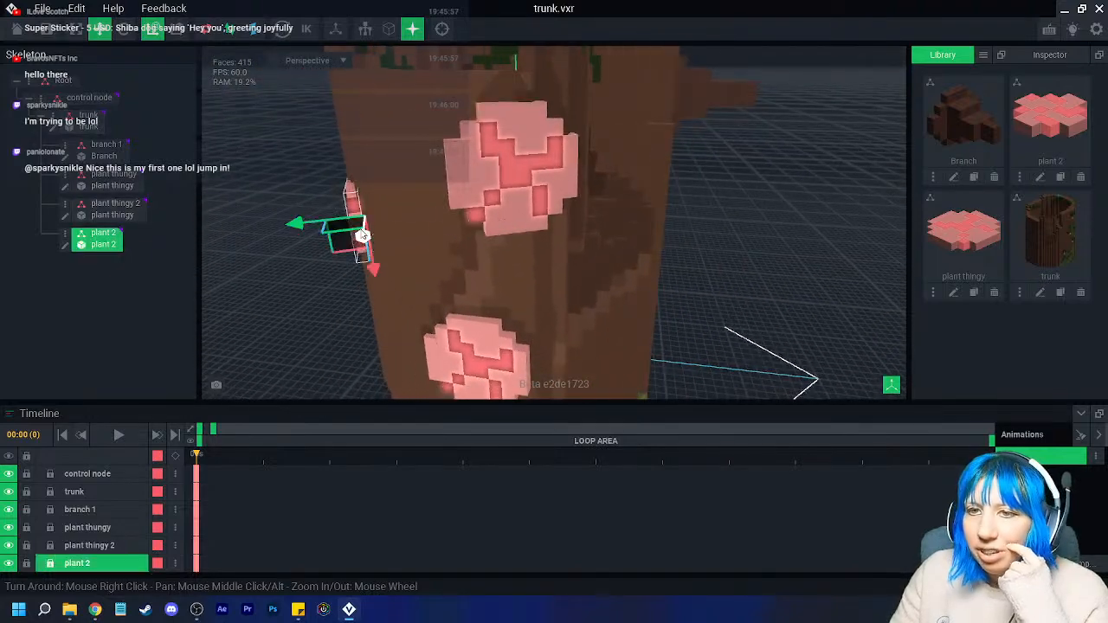
pyautogui.rightClick(74, 246)
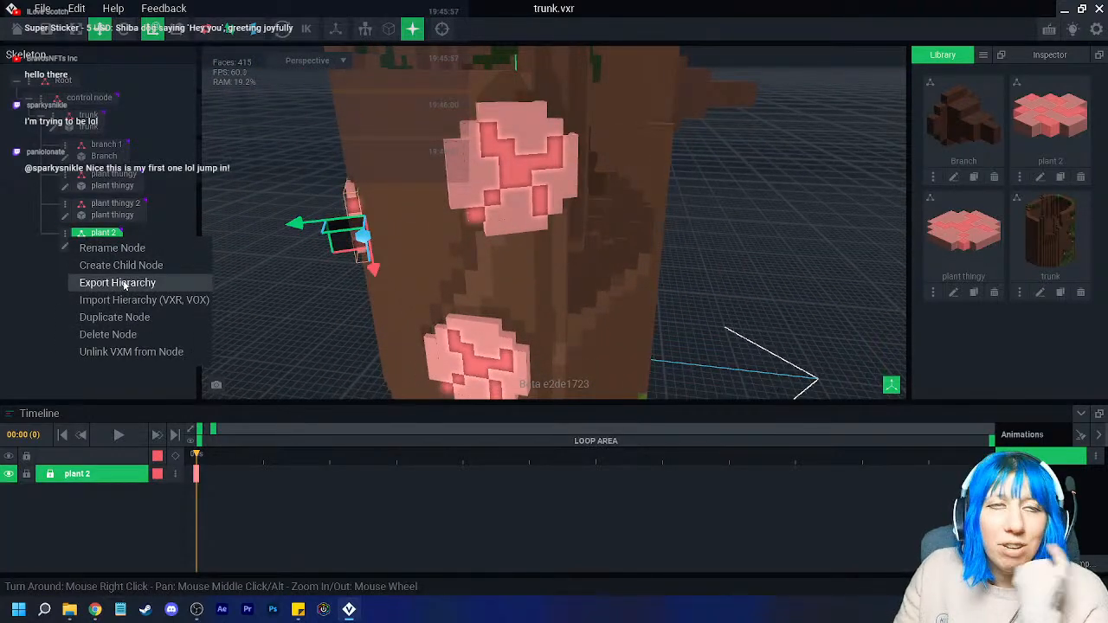
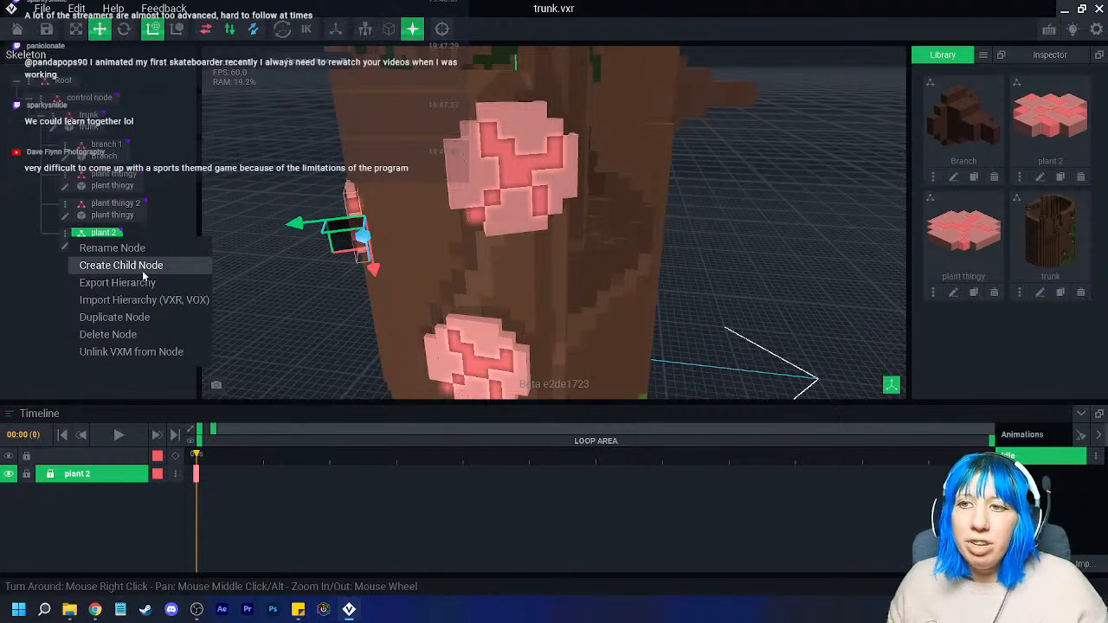
pyautogui.click(138, 317)
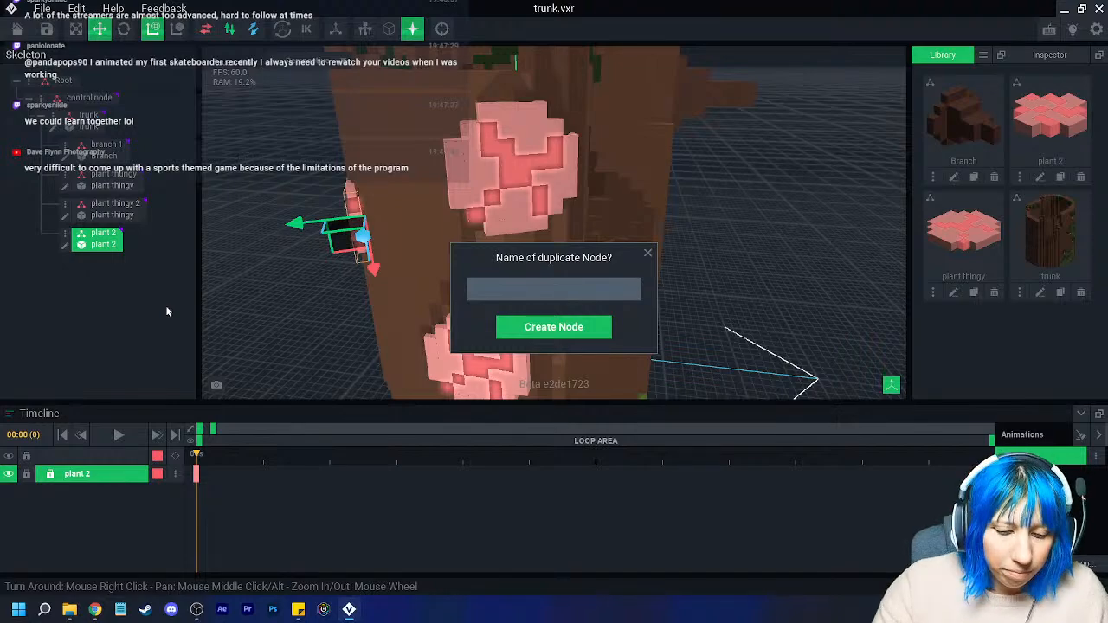
pyautogui.write('plant 3')
pyautogui.press('Return')
# - Move plant 3 around to the vine-covered side of the trunk and rotate it to face outward from the bark
pyautogui.moveTo(325, 228); pyautogui.dragTo(606, 201)
pyautogui.moveTo(606, 201); pyautogui.dragTo(140, 111, button='right')
pyautogui.click(124, 28)
pyautogui.moveTo(590, 305); pyautogui.dragTo(572, 346)
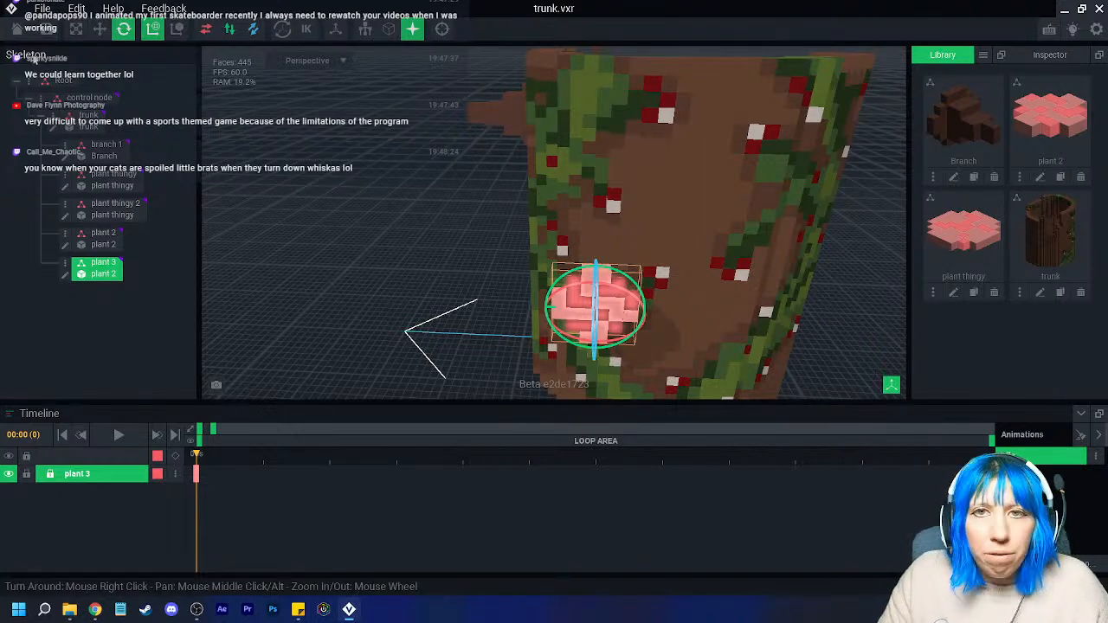
# - Raise plant 3 to the upper part of the vine-covered side, position it against the bark and deselect it
pyautogui.click(100, 28)
pyautogui.moveTo(535, 307); pyautogui.dragTo(681, 331, button='right')
pyautogui.moveTo(628, 303); pyautogui.dragTo(606, 178)
pyautogui.moveTo(606, 178); pyautogui.dragTo(654, 181, button='right')
pyautogui.moveTo(654, 181); pyautogui.dragTo(659, 184)
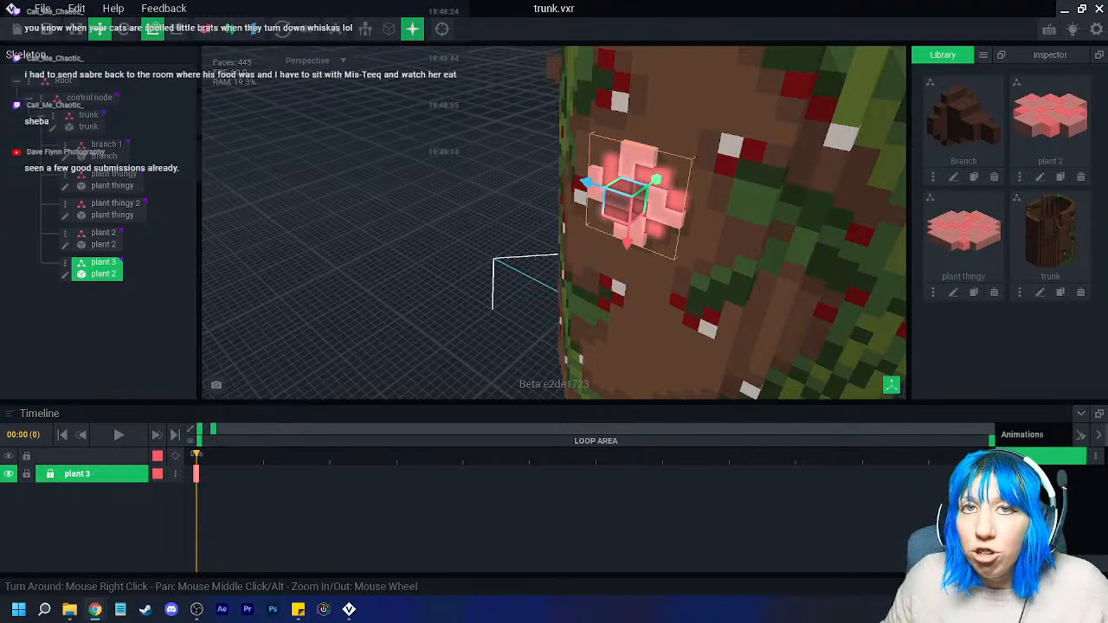
pyautogui.moveTo(485, 277); pyautogui.dragTo(615, 294, button='right')
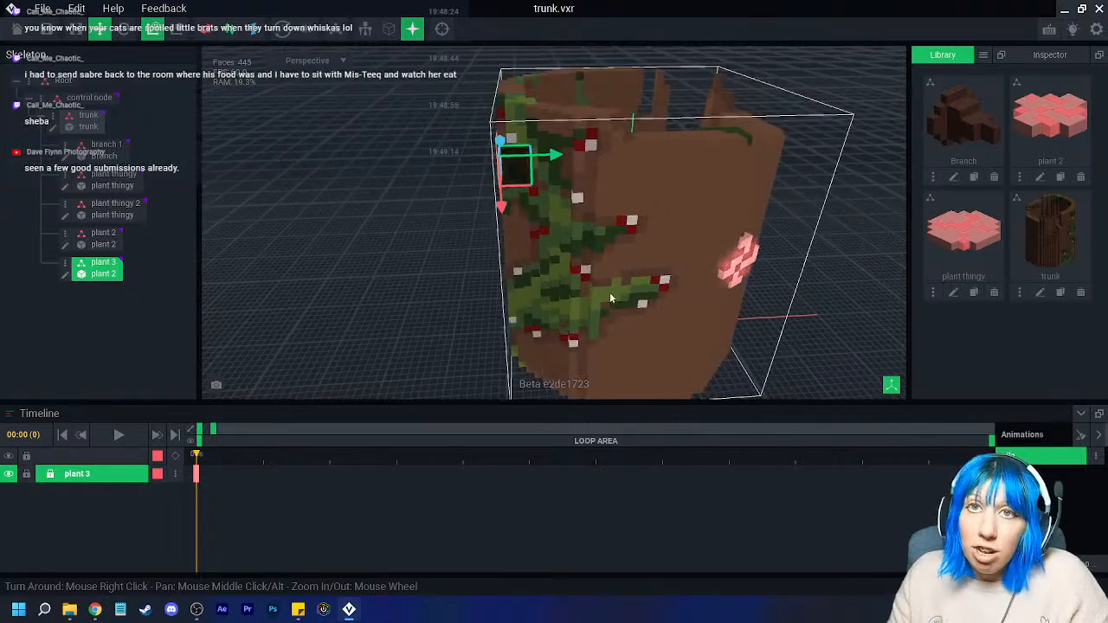
pyautogui.click(263, 281)
# - Examine the placement of the glowing plants from all sides of the trunk and from above
pyautogui.moveTo(263, 281); pyautogui.dragTo(460, 267, button='right')
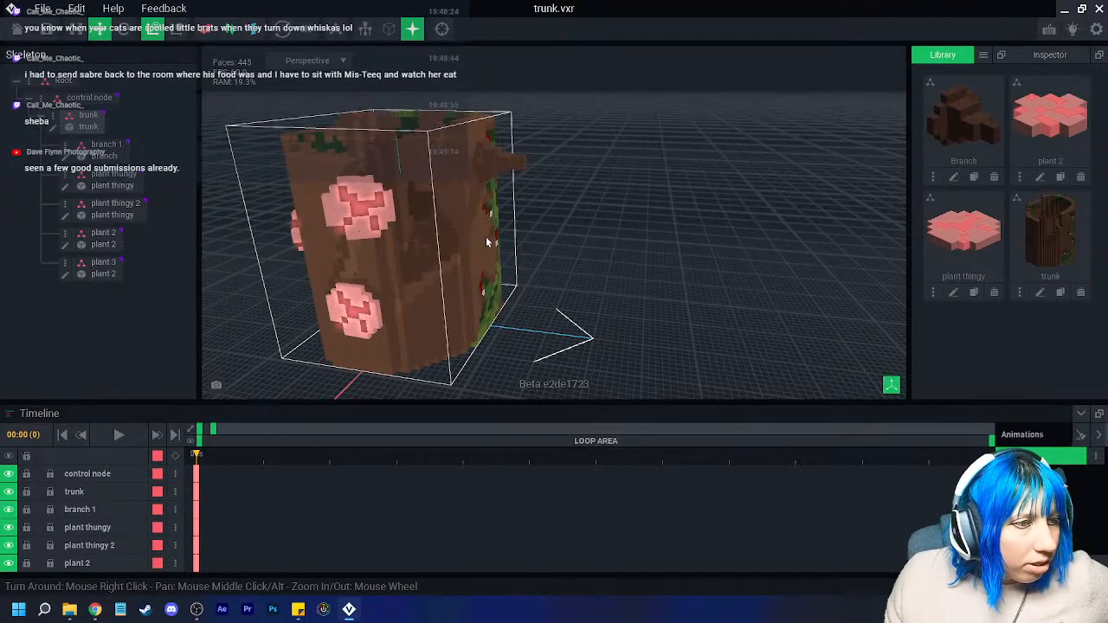
pyautogui.moveTo(456, 237)
pyautogui.mouseDown(button='right')
pyautogui.moveTo(413, 270)
pyautogui.moveTo(465, 233)
pyautogui.moveTo(445, 232)
pyautogui.mouseUp(button='right')
pyautogui.scroll(5, 467, 232)
pyautogui.scroll(5, 354, 273)
pyautogui.scroll(-6, 431, 306)
pyautogui.moveTo(431, 306); pyautogui.dragTo(496, 278, button='right')
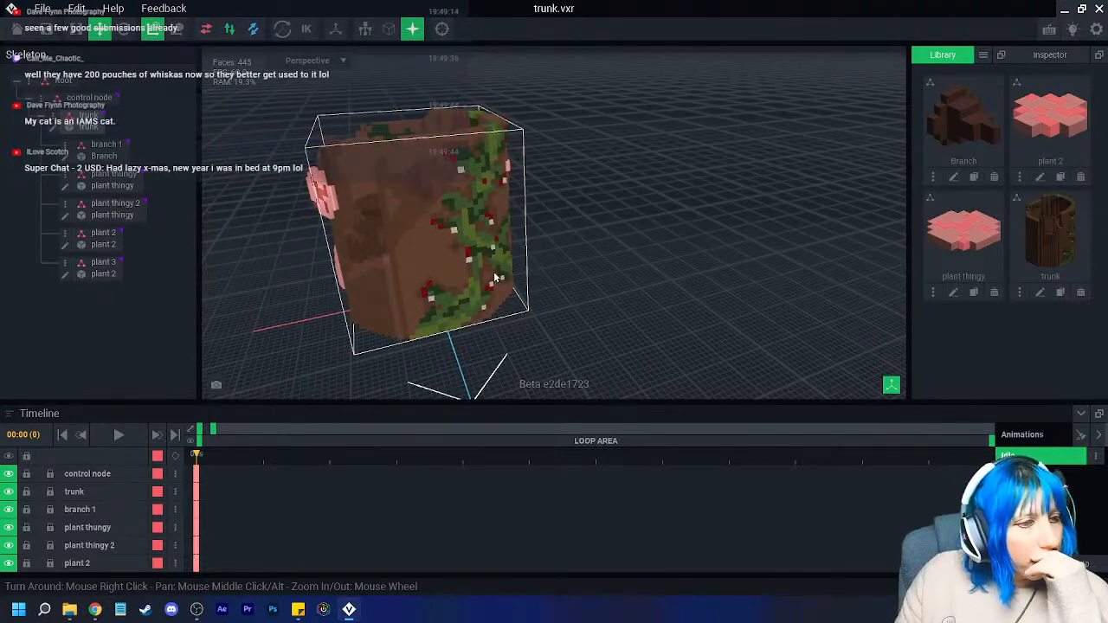
pyautogui.scroll(2, 496, 278)
pyautogui.scroll(-2, 428, 315)
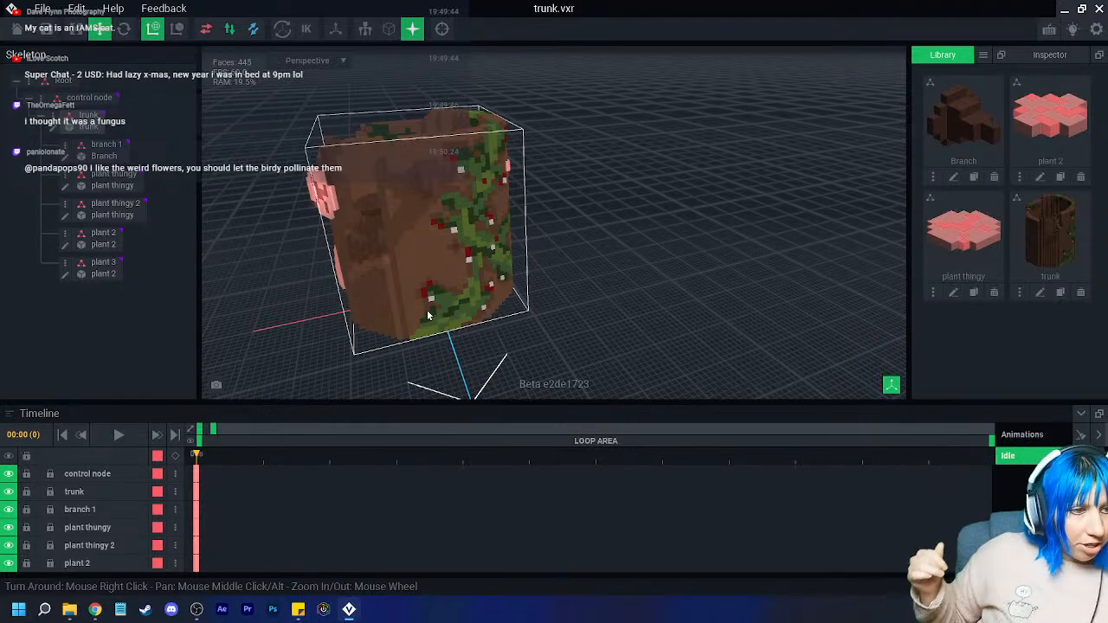
pyautogui.click(172, 284)
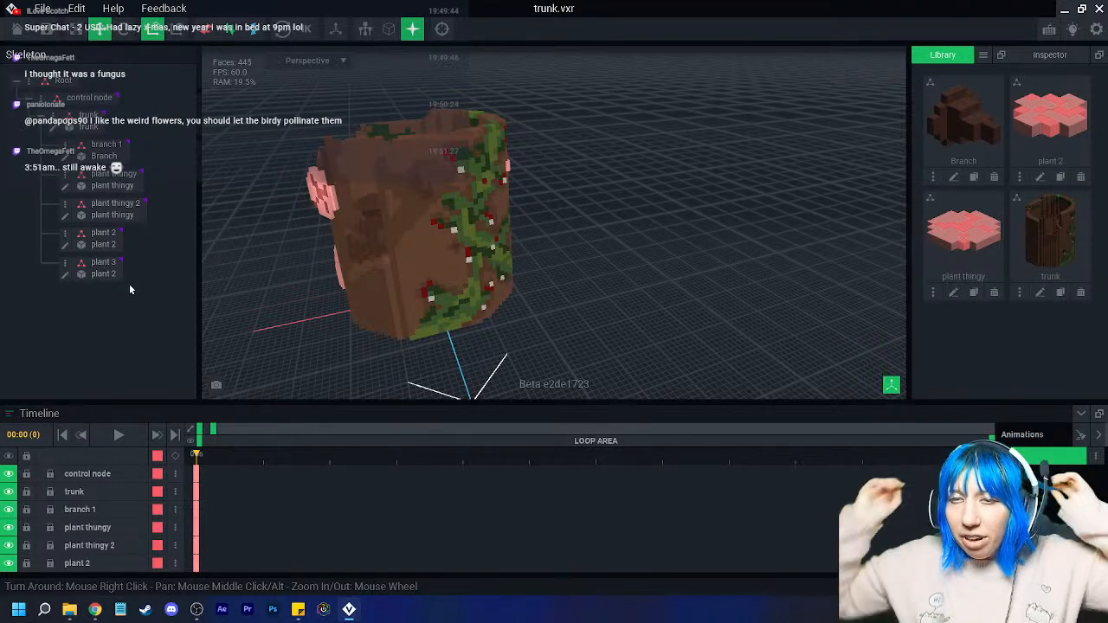
pyautogui.doubleClick(347, 254)
pyautogui.moveTo(351, 284); pyautogui.dragTo(348, 334, button='right')
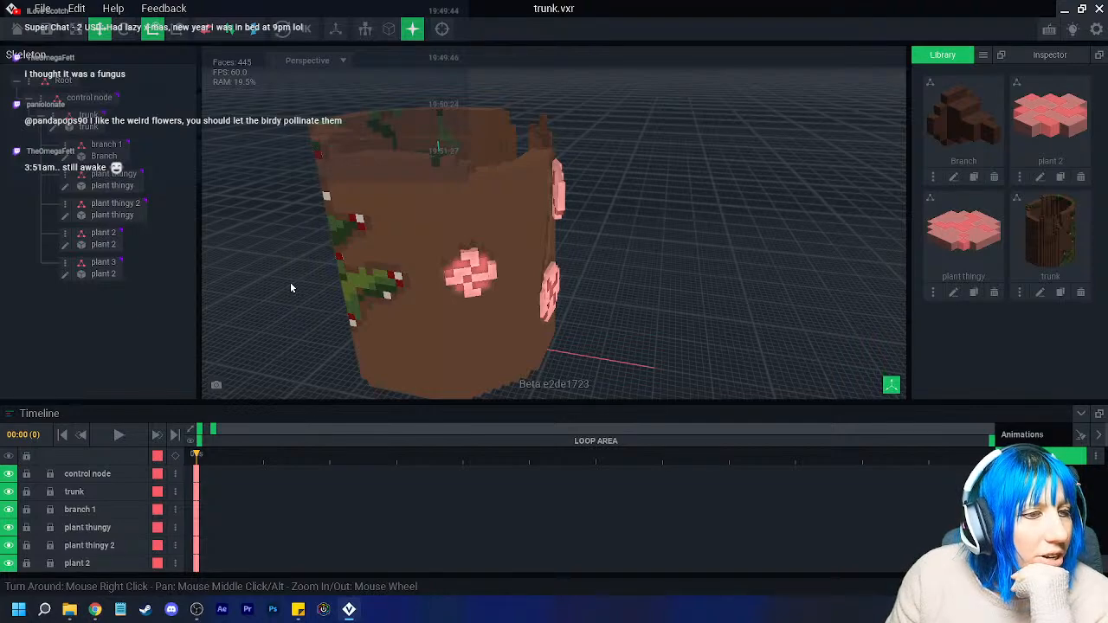
pyautogui.doubleClick(459, 253)
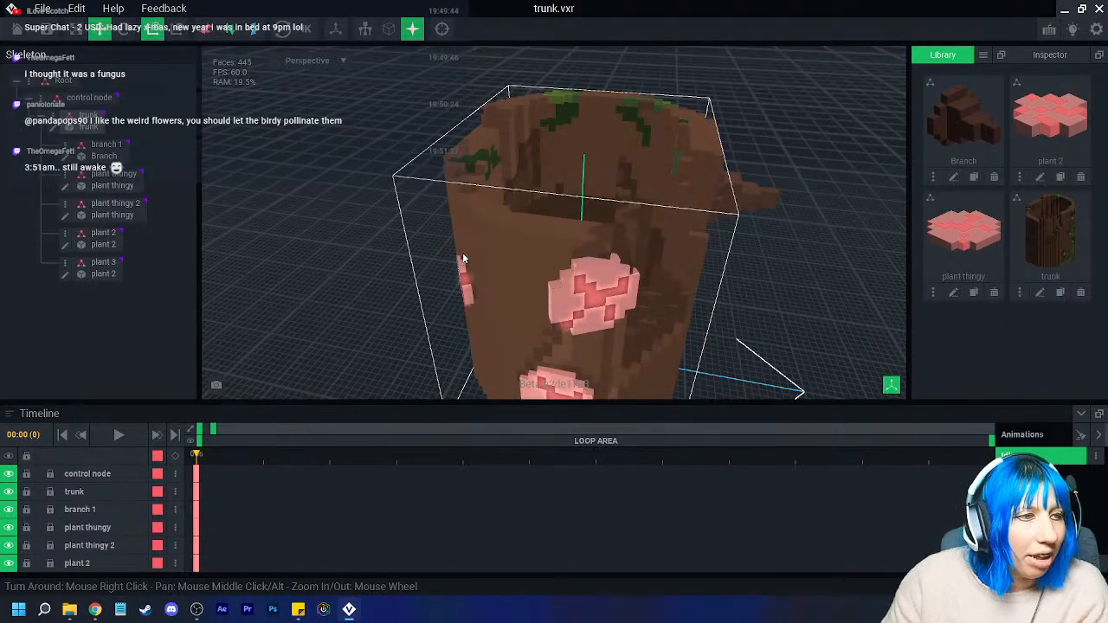
pyautogui.click(493, 221)
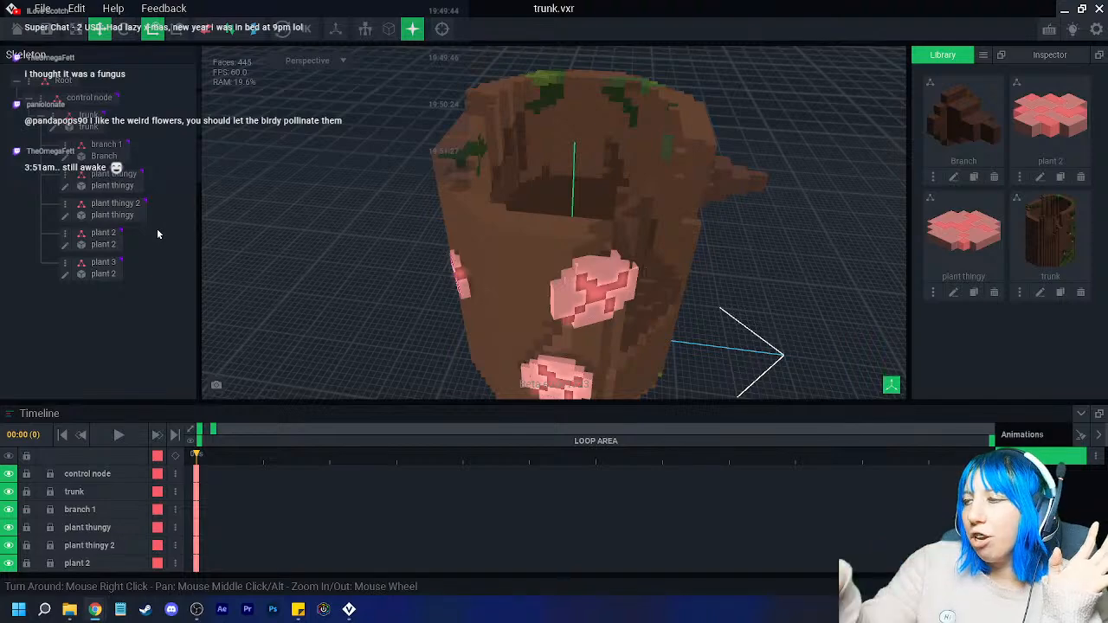
pyautogui.click(521, 321)
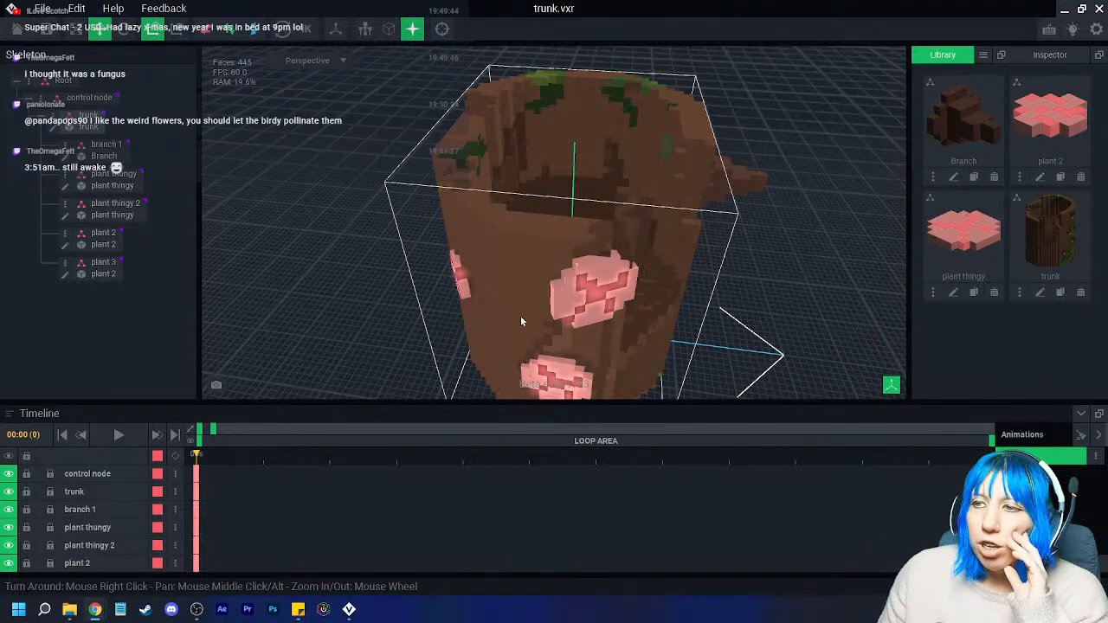
pyautogui.moveTo(682, 252); pyautogui.dragTo(466, 177, button='right')
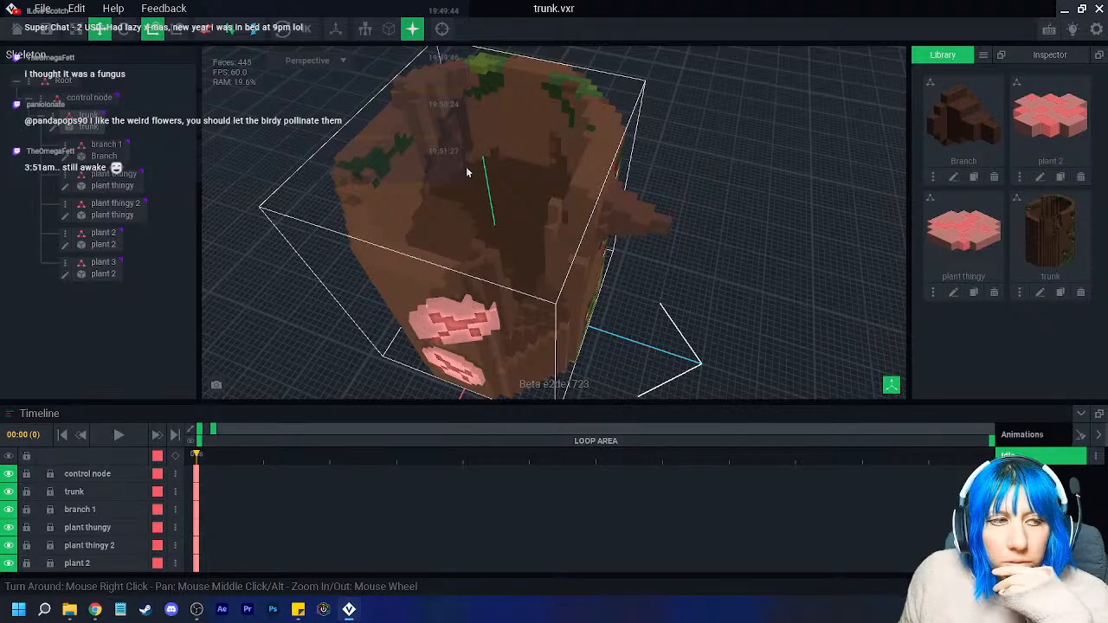
pyautogui.moveTo(466, 172); pyautogui.dragTo(526, 217, button='right')
# - Duplicate the plant 2 node again as a new node named plant 4
pyautogui.click(589, 248)
pyautogui.moveTo(589, 248); pyautogui.dragTo(589, 249, button='right')
pyautogui.moveTo(440, 250); pyautogui.dragTo(364, 250, button='right')
pyautogui.rightClick(66, 236)
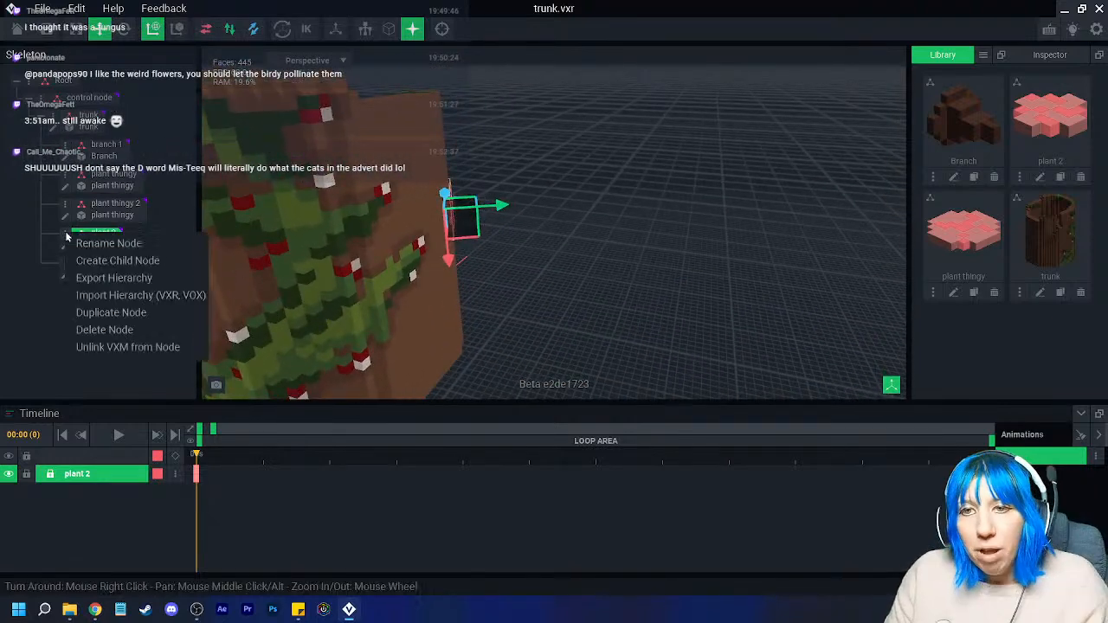
pyautogui.click(122, 312)
pyautogui.write('plant 4')
pyautogui.press('Return')
# - Move plant 4 beside the vines at the edge of the plain bark and rotate it to follow the trunk's side
pyautogui.moveTo(609, 231); pyautogui.dragTo(504, 224, button='right')
pyautogui.moveTo(504, 225); pyautogui.dragTo(448, 196)
pyautogui.click(123, 29)
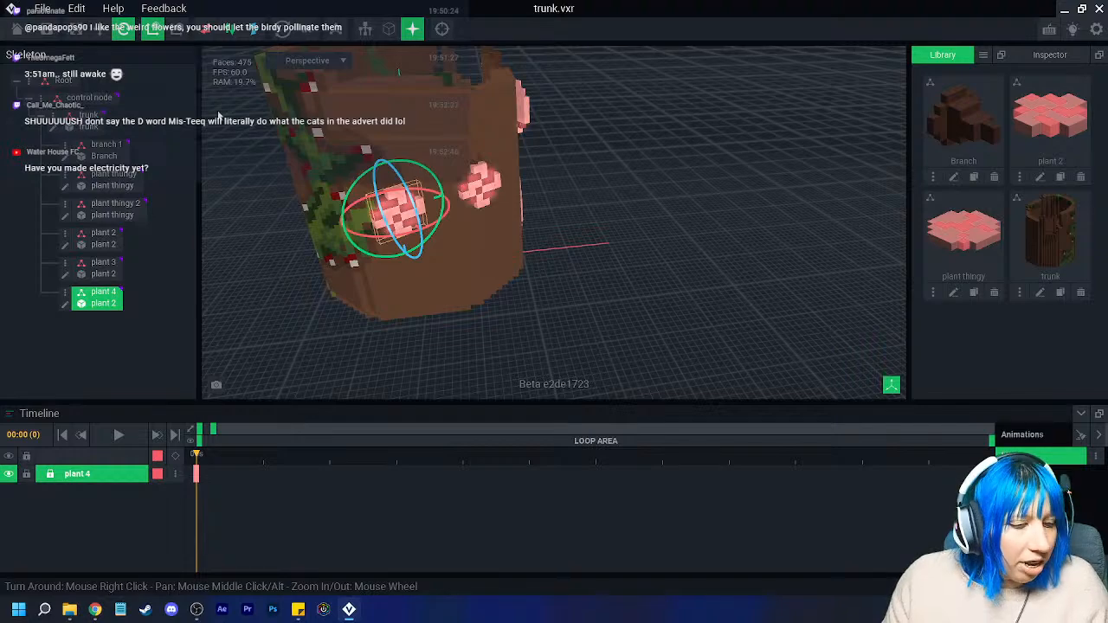
pyautogui.moveTo(345, 223); pyautogui.dragTo(346, 235)
pyautogui.moveTo(347, 234); pyautogui.dragTo(376, 247, button='right')
# - Raise plant 4 above the vines to near the trunk's rim and move it in against the bark
pyautogui.press('w')
pyautogui.scroll(5, 314, 217)
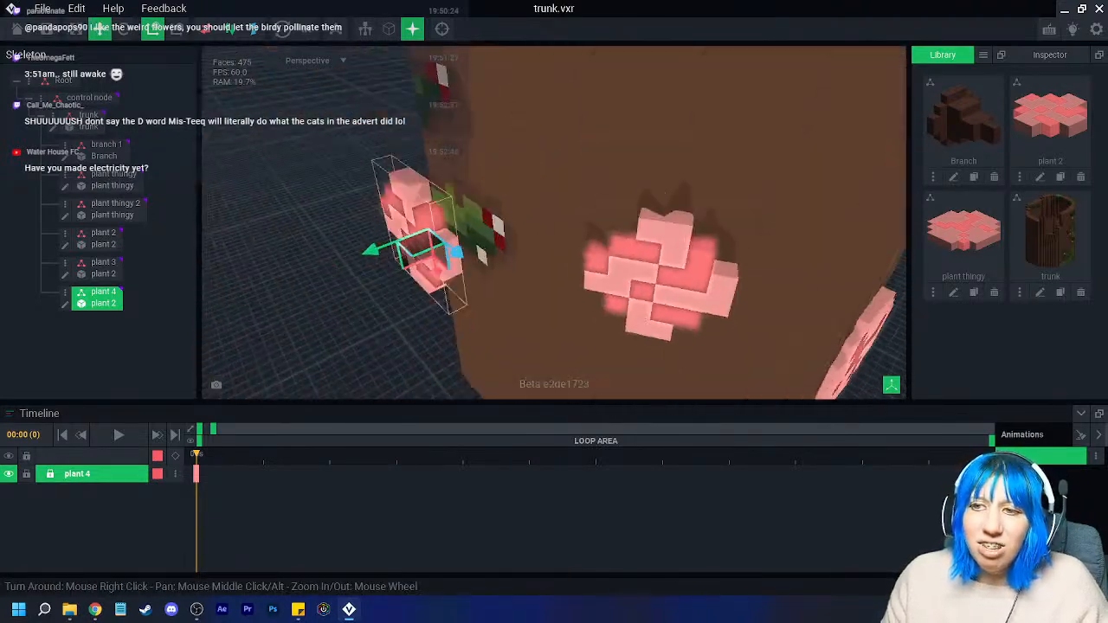
pyautogui.scroll(-4, 377, 244)
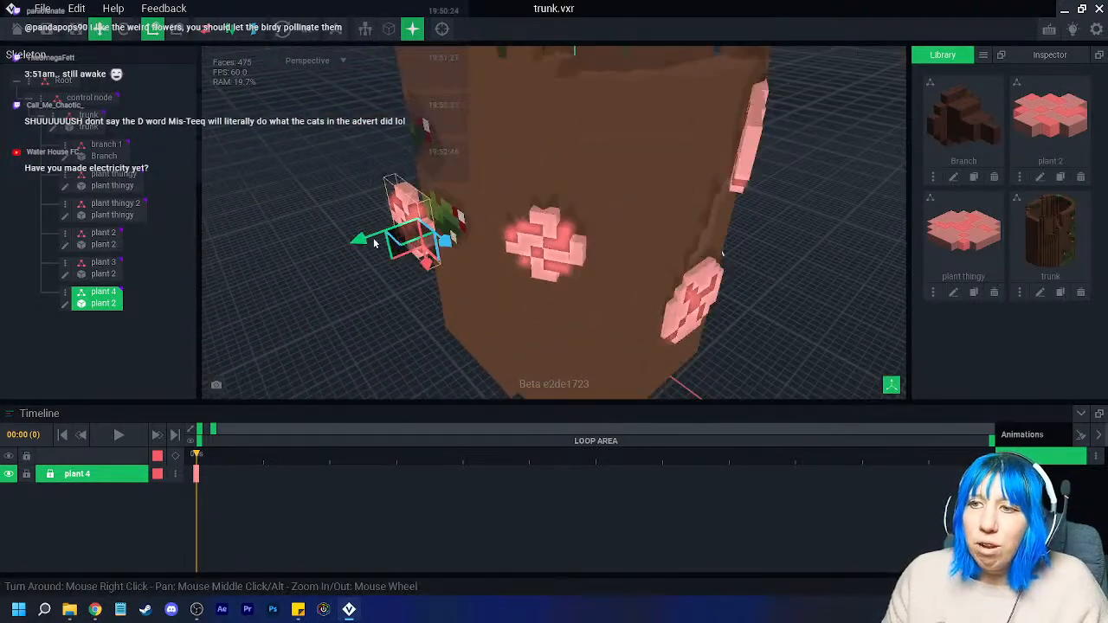
pyautogui.moveTo(386, 245); pyautogui.dragTo(475, 142)
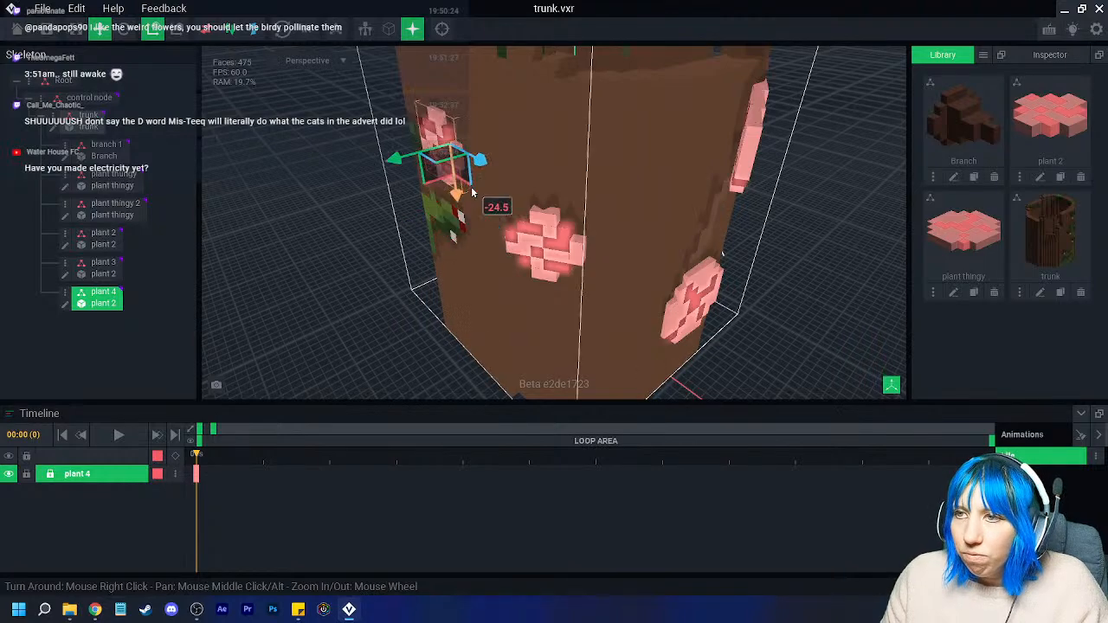
pyautogui.moveTo(474, 143); pyautogui.dragTo(537, 174, button='right')
pyautogui.moveTo(537, 174); pyautogui.dragTo(582, 169)
pyautogui.moveTo(582, 170); pyautogui.dragTo(534, 189, button='right')
pyautogui.moveTo(561, 173); pyautogui.dragTo(551, 199)
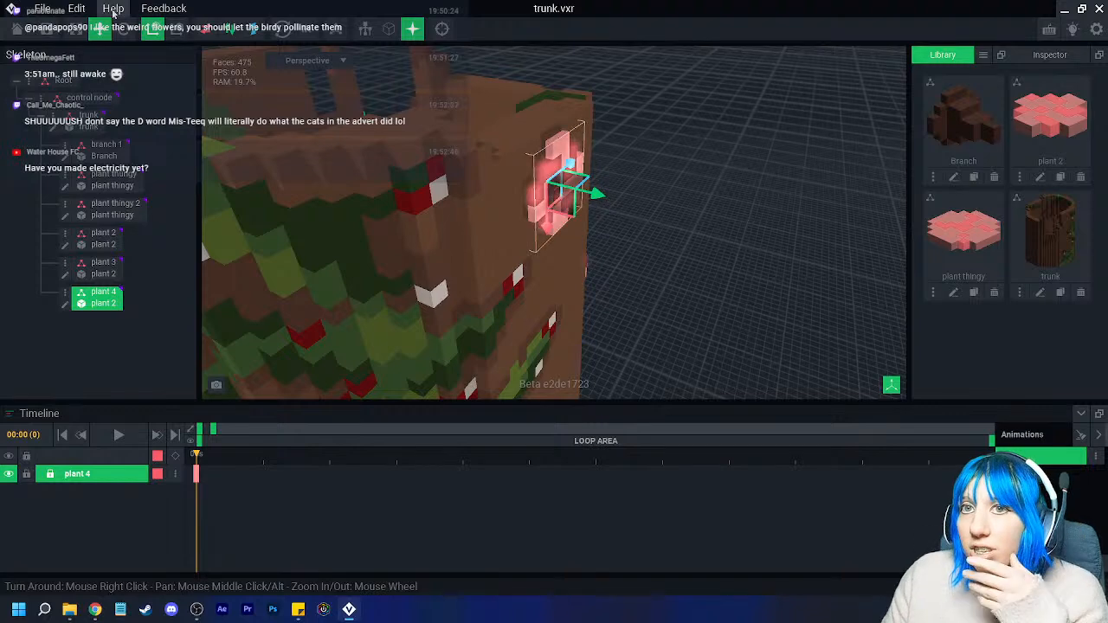
# - Save trunk.vxr while returning to the start screen, reopen it from the recent files and inspect the trunk
pyautogui.click(17, 30)
pyautogui.click(391, 222)
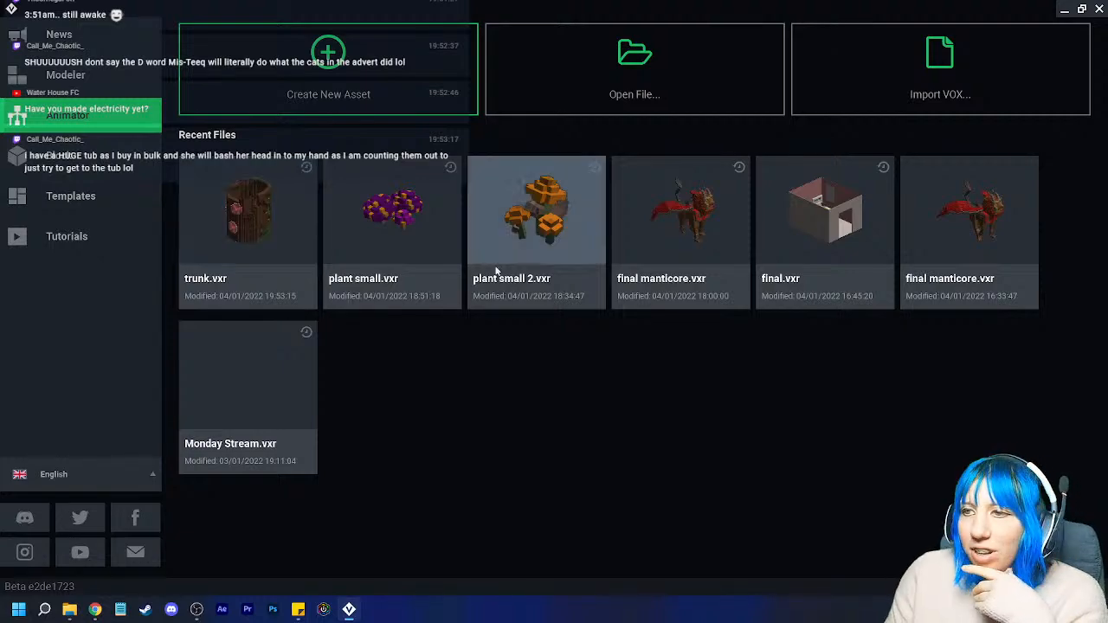
pyautogui.click(291, 231)
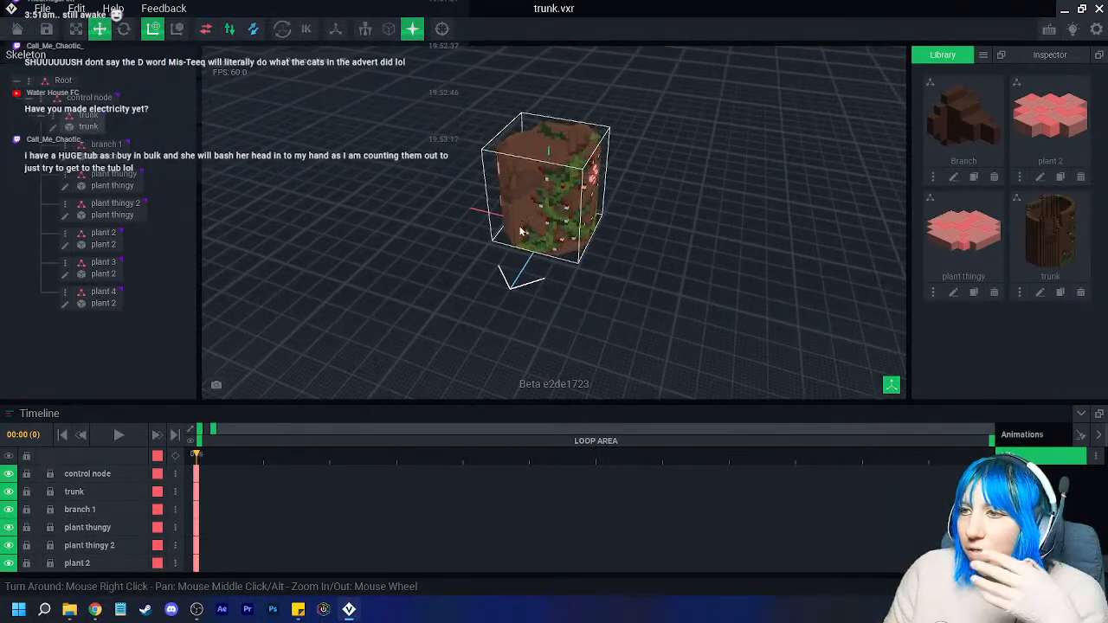
pyautogui.scroll(3, 519, 229)
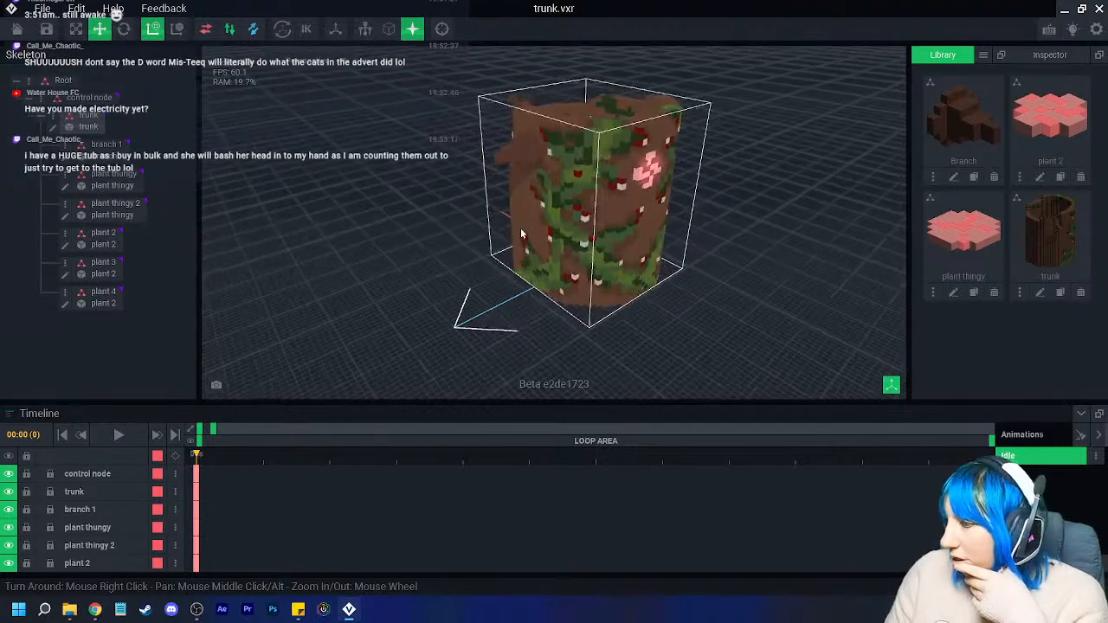
pyautogui.moveTo(594, 217); pyautogui.dragTo(527, 238, button='middle')
pyautogui.moveTo(534, 239); pyautogui.dragTo(545, 217, button='right')
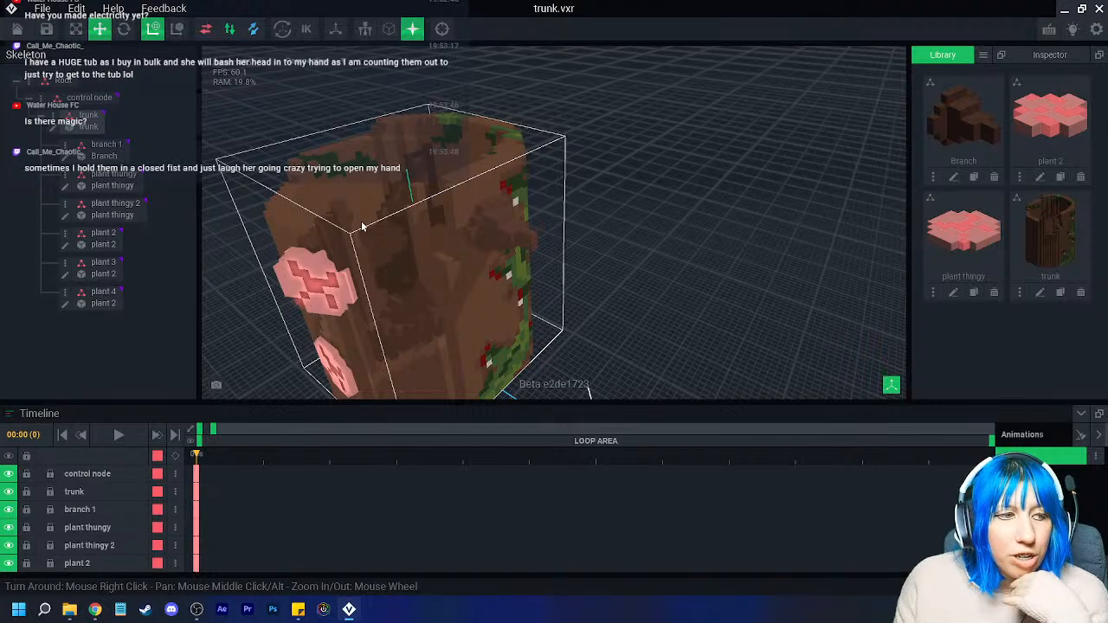
# - Save and close trunk.vxr and open Mammals_Biped_Small_Human_V2.vxr from the tavern peeps folder
pyautogui.click(17, 29)
pyautogui.click(483, 229)
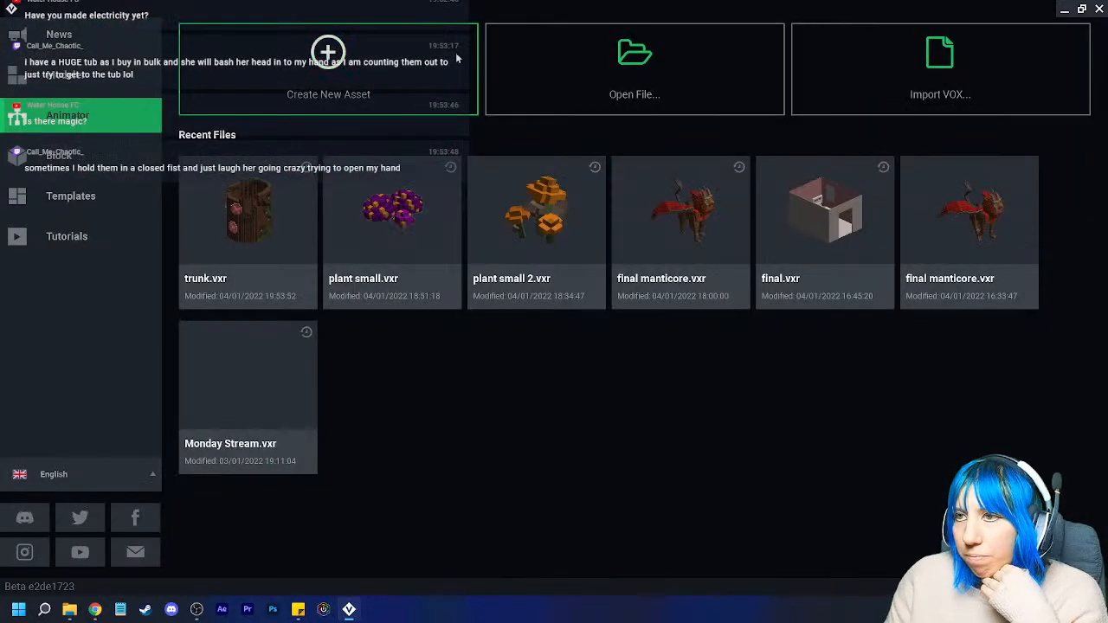
pyautogui.click(595, 74)
pyautogui.click(305, 204)
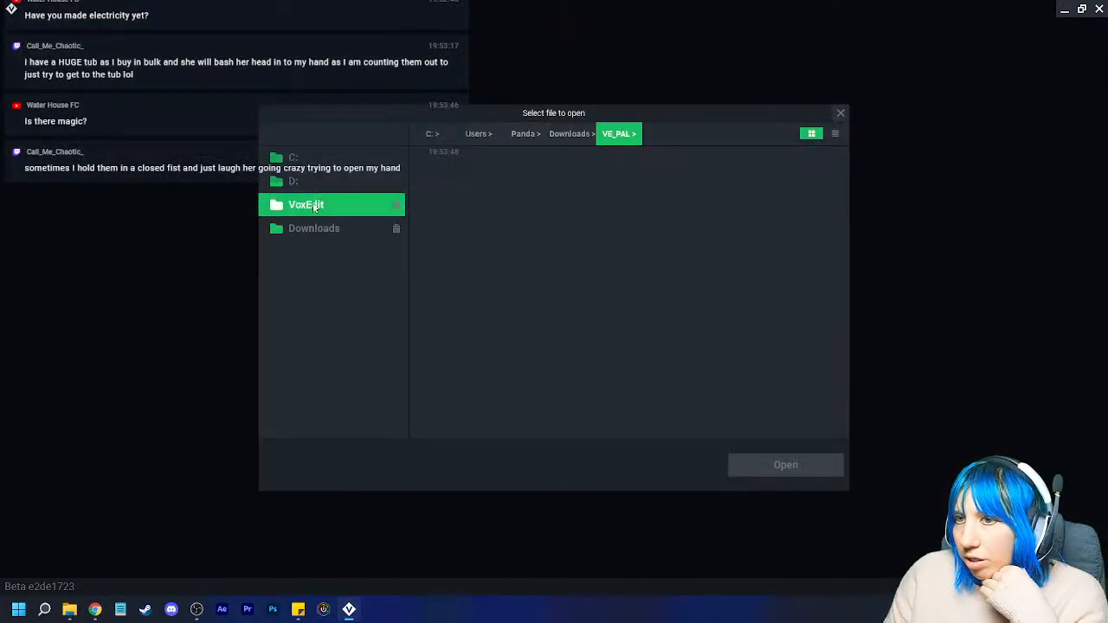
pyautogui.doubleClick(450, 278)
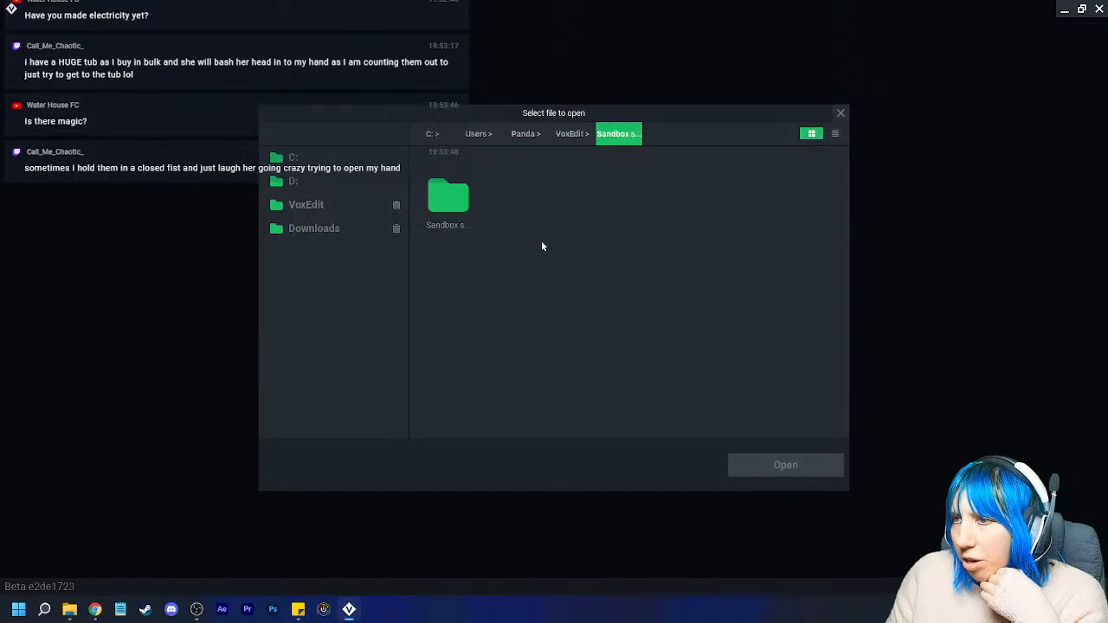
pyautogui.doubleClick(447, 208)
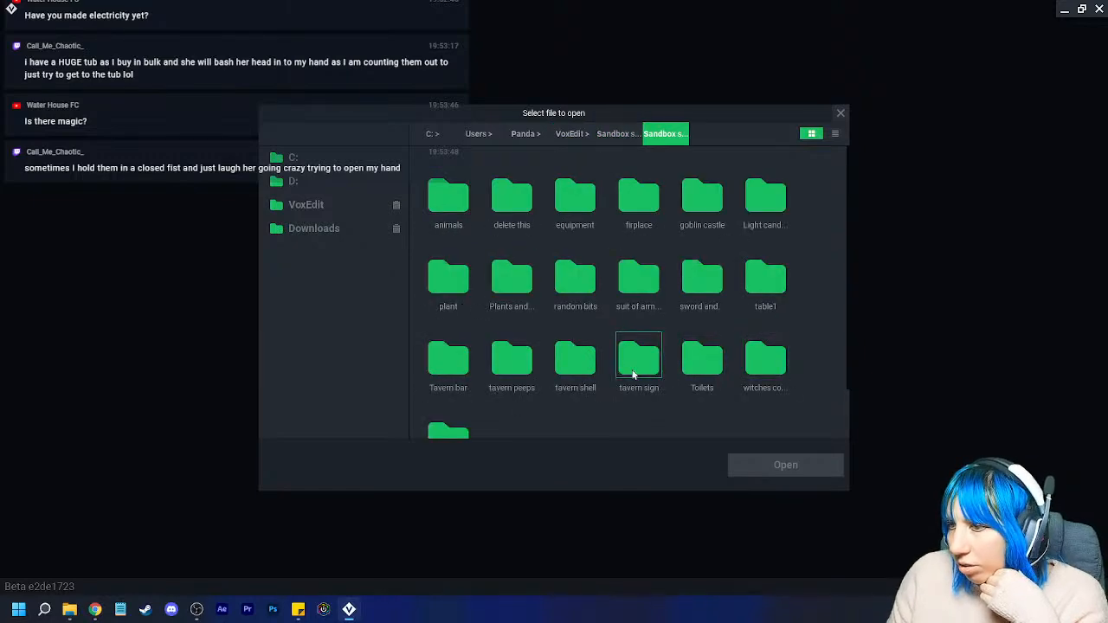
pyautogui.doubleClick(511, 359)
pyautogui.doubleClick(702, 285)
pyautogui.click(459, 219)
pyautogui.click(762, 465)
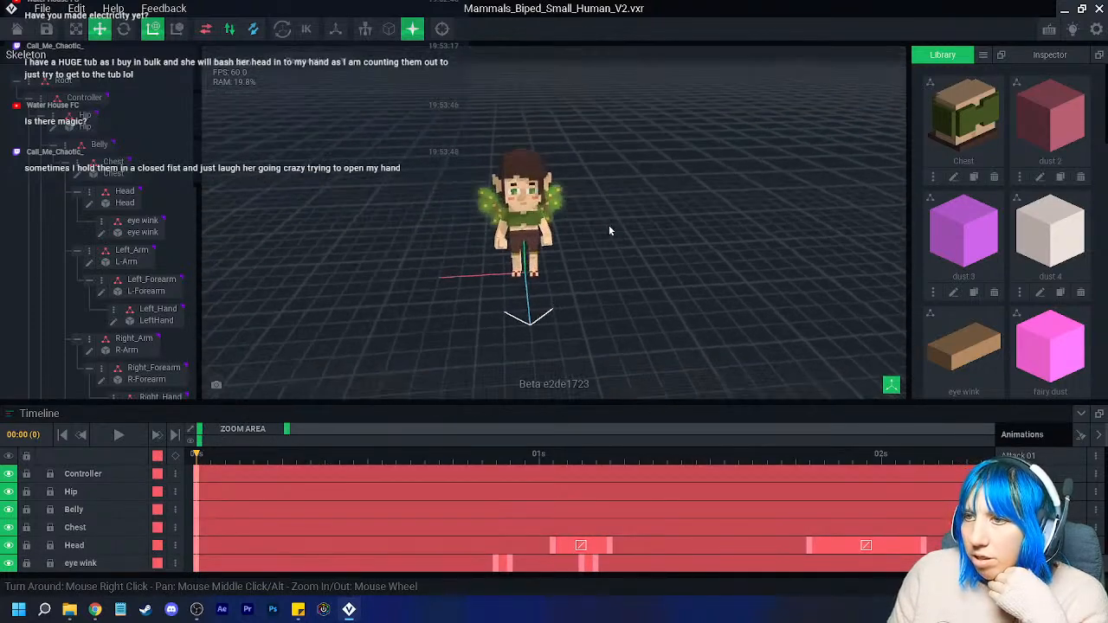
# - Play the fairy's animation and scrub it to 02:06 to examine the glowing dust beside the hand
pyautogui.press('space')
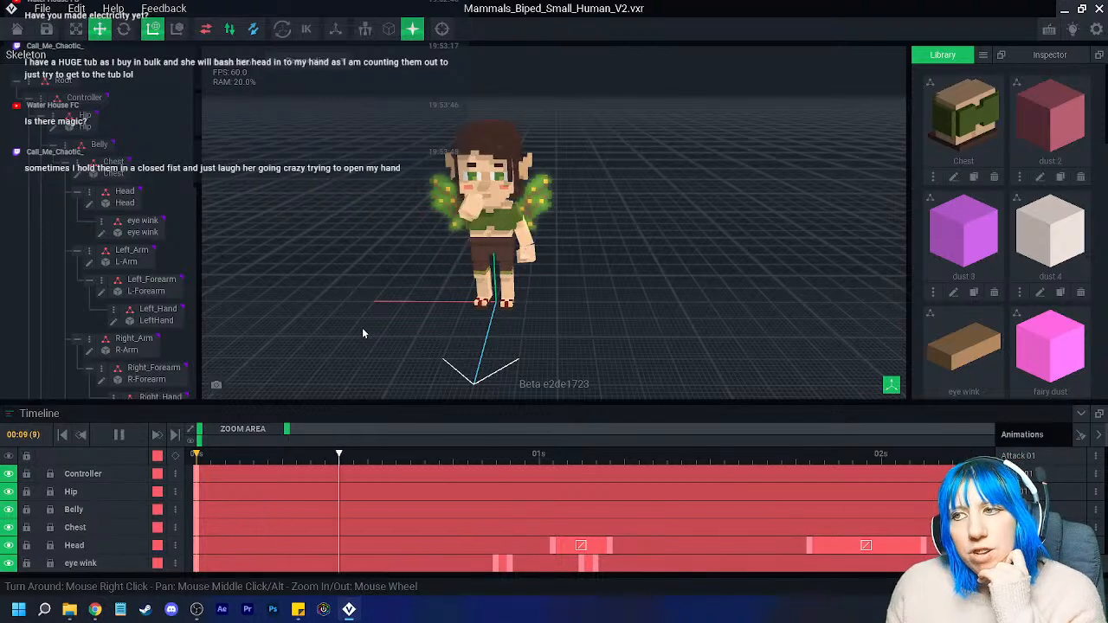
pyautogui.scroll(2, 474, 295)
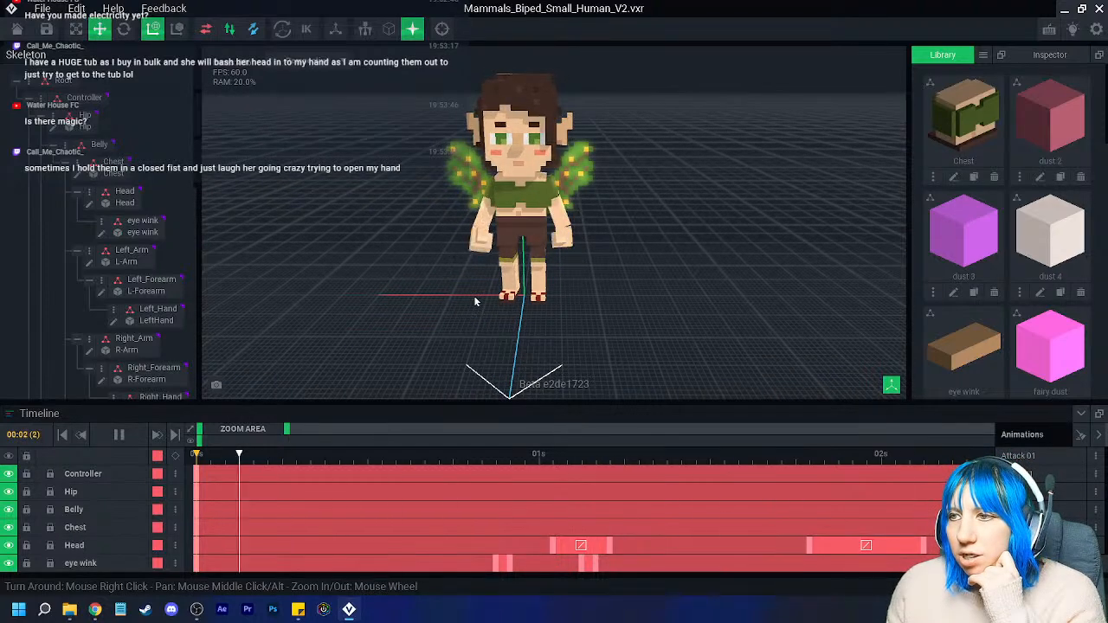
pyautogui.scroll(4, 502, 278)
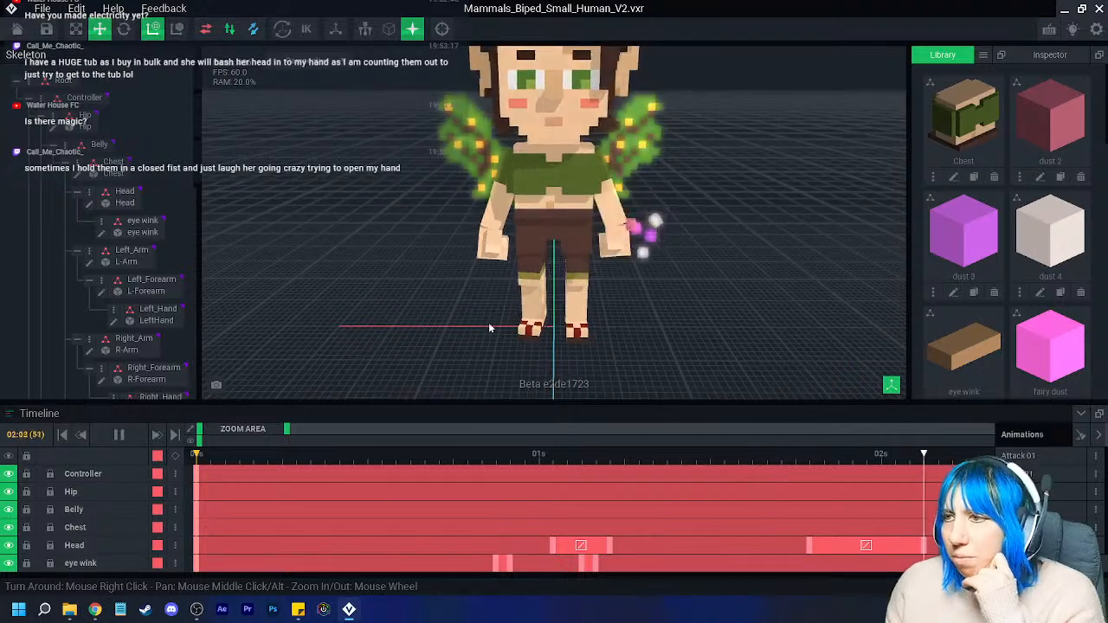
pyautogui.moveTo(396, 457); pyautogui.dragTo(967, 472)
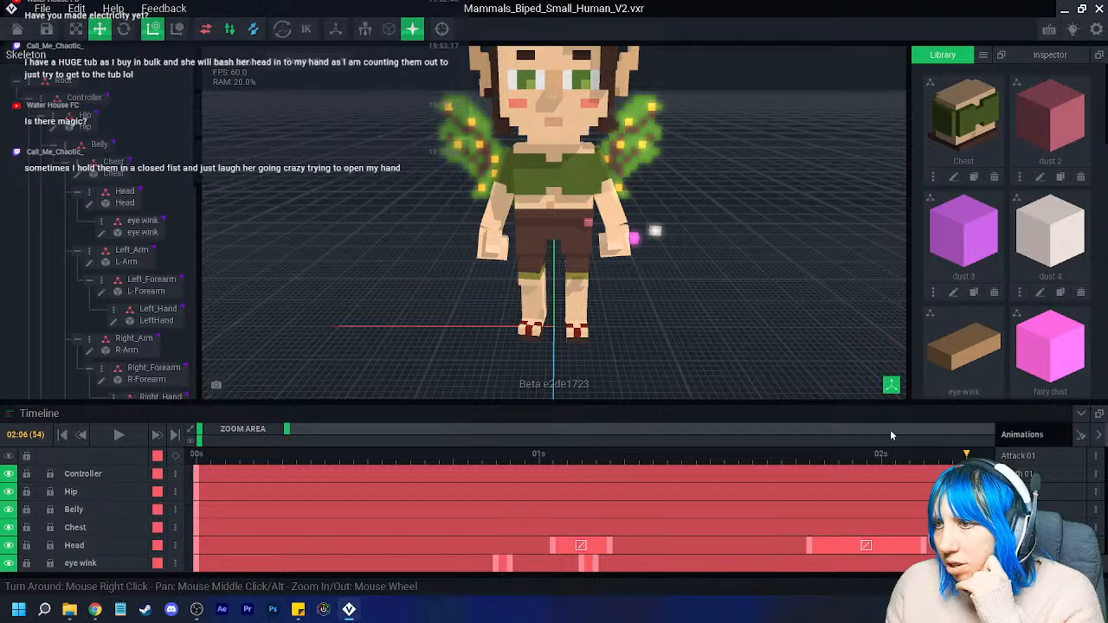
# - Move the dust 2 node's final keyframe to 02:06 and play the fairy's animation to check the dust beside the hand
pyautogui.click(950, 467)
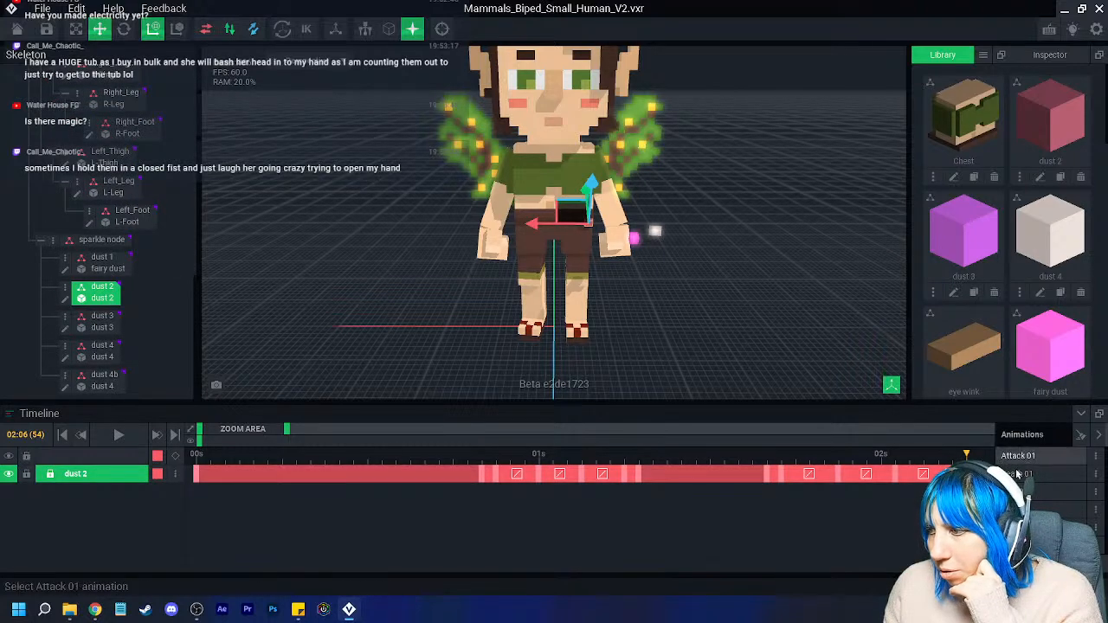
pyautogui.click(953, 456)
pyautogui.moveTo(955, 456); pyautogui.dragTo(965, 457)
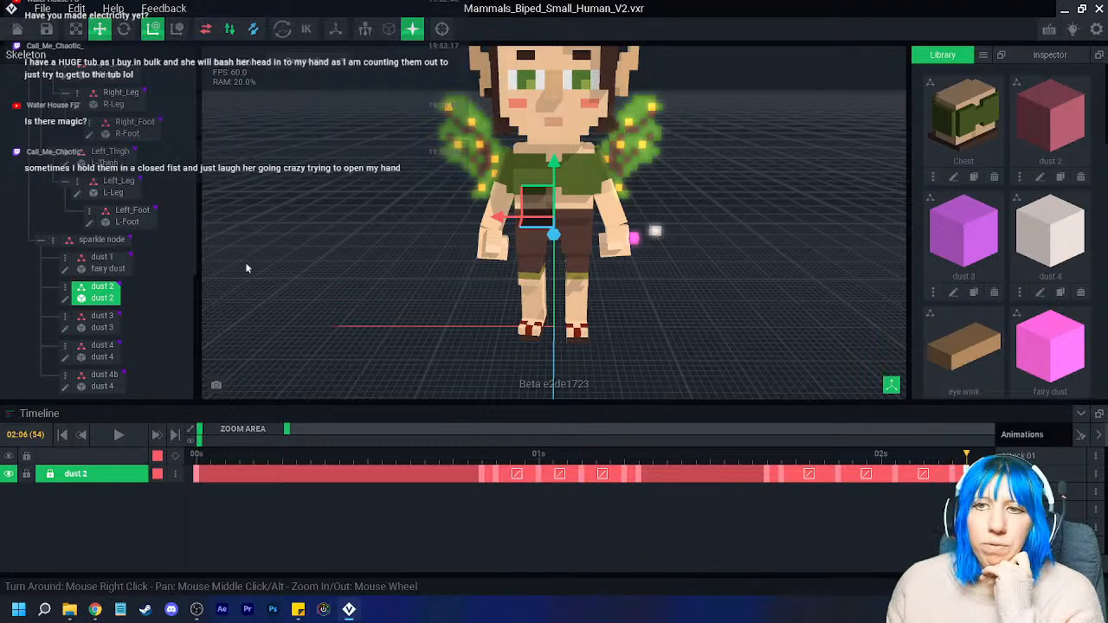
pyautogui.click(119, 435)
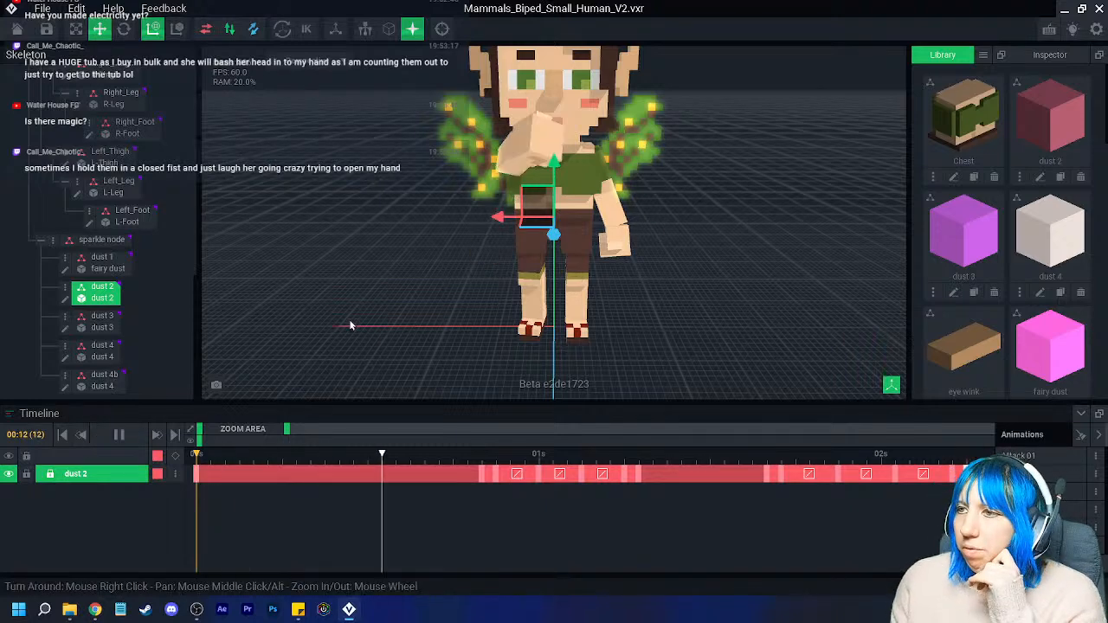
pyautogui.click(355, 321)
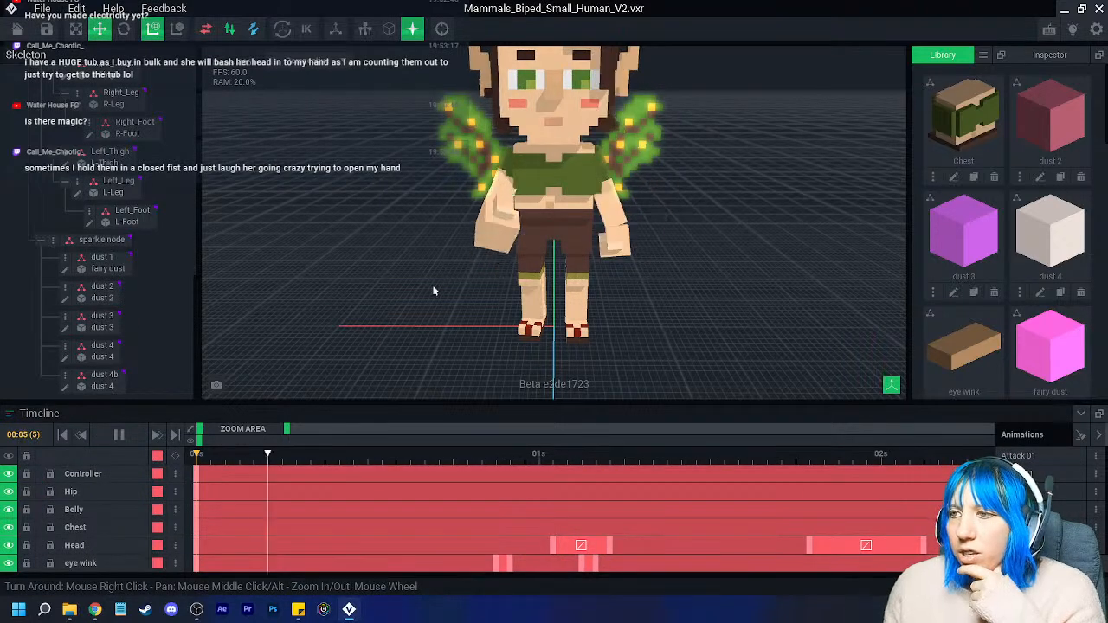
pyautogui.moveTo(428, 292); pyautogui.dragTo(483, 325, button='right')
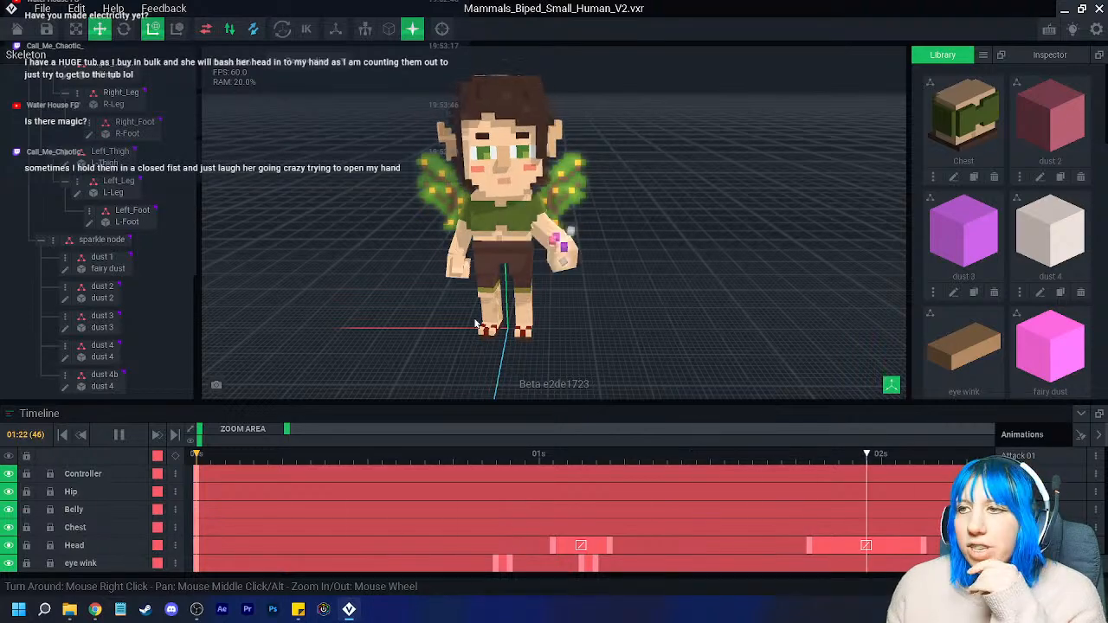
# - Save Mammals_Biped_Small_Human_V2.vxr while returning to the start screen and reopen it from the recent files
pyautogui.click(16, 28)
pyautogui.click(454, 222)
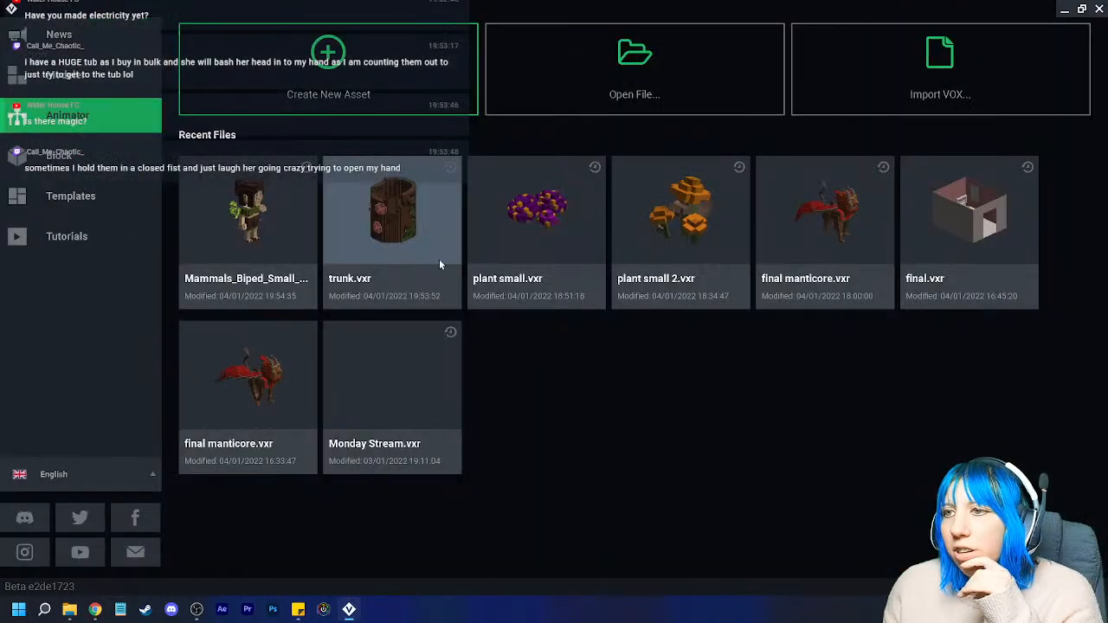
pyautogui.click(273, 225)
# - Select the fairy's flying animation and play it while viewing the character from the side and front
pyautogui.scroll(-2, 1048, 503)
pyautogui.scroll(1, 1039, 485)
pyautogui.click(1040, 478)
pyautogui.press('space')
pyautogui.scroll(3, 479, 288)
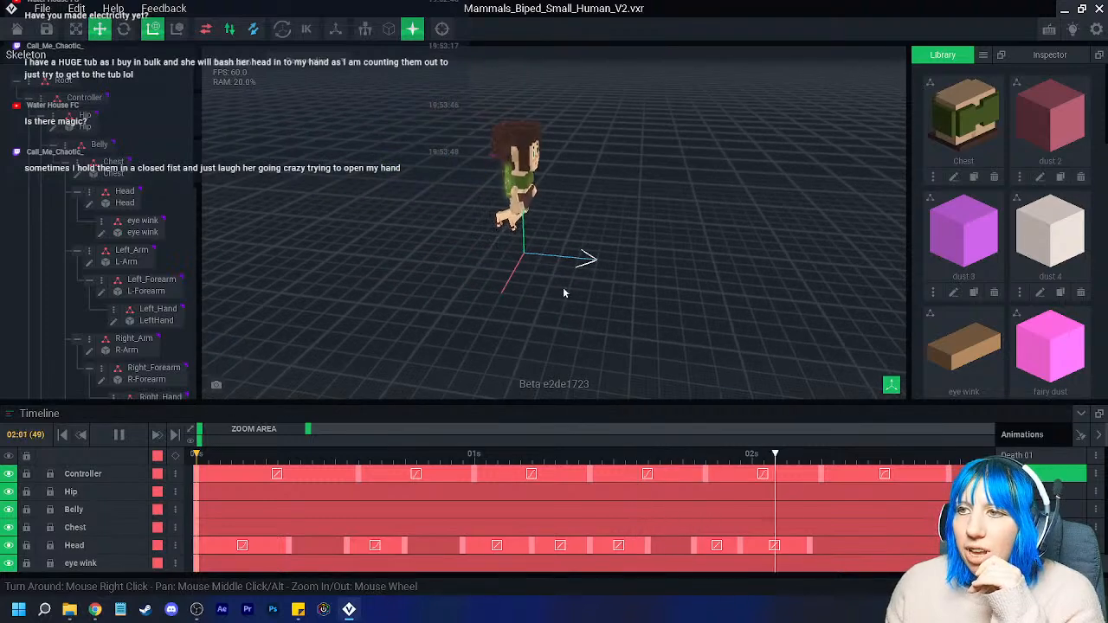
pyautogui.moveTo(551, 282); pyautogui.dragTo(547, 282, button='right')
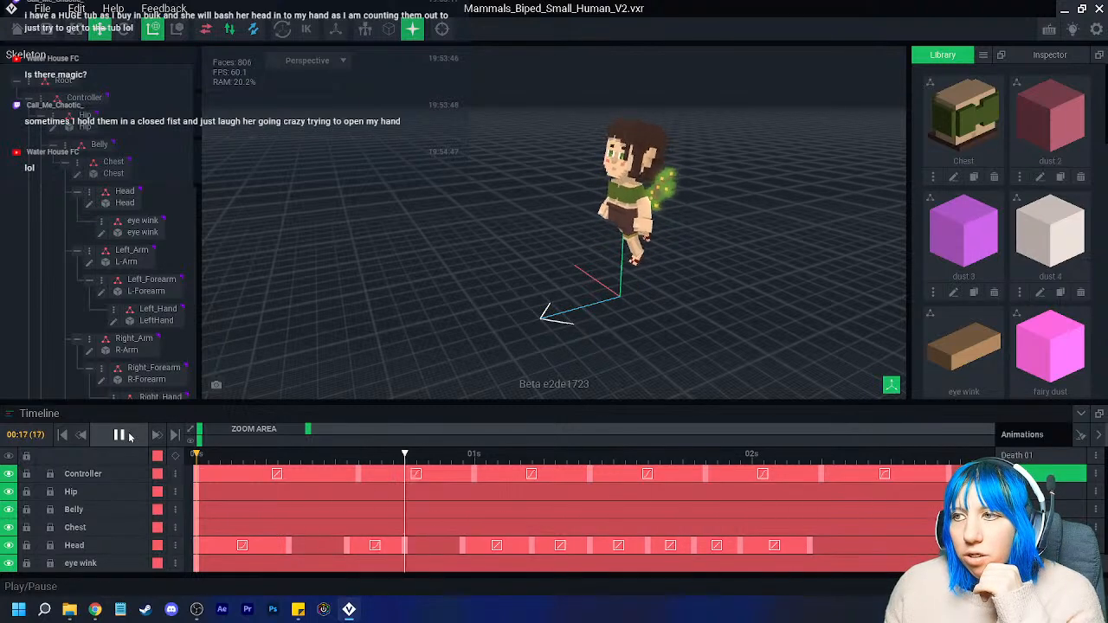
pyautogui.moveTo(417, 222); pyautogui.dragTo(499, 293, button='right')
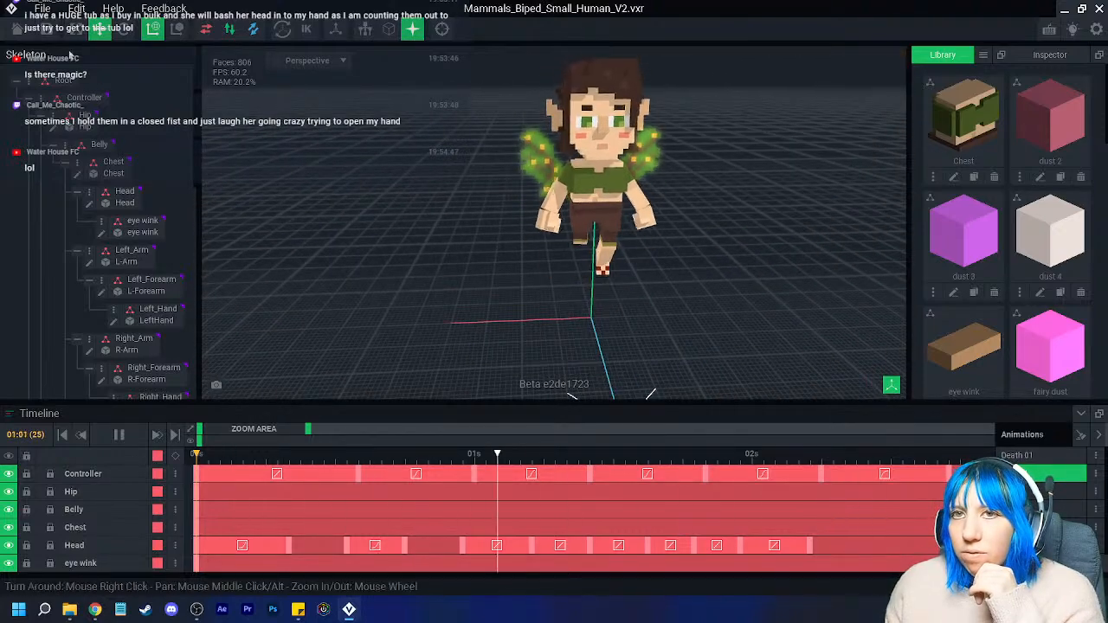
# - Save and close the fairy character file and open trunk.vxr from the recent files
pyautogui.hotkey('alt', 'F4')
pyautogui.click(428, 224)
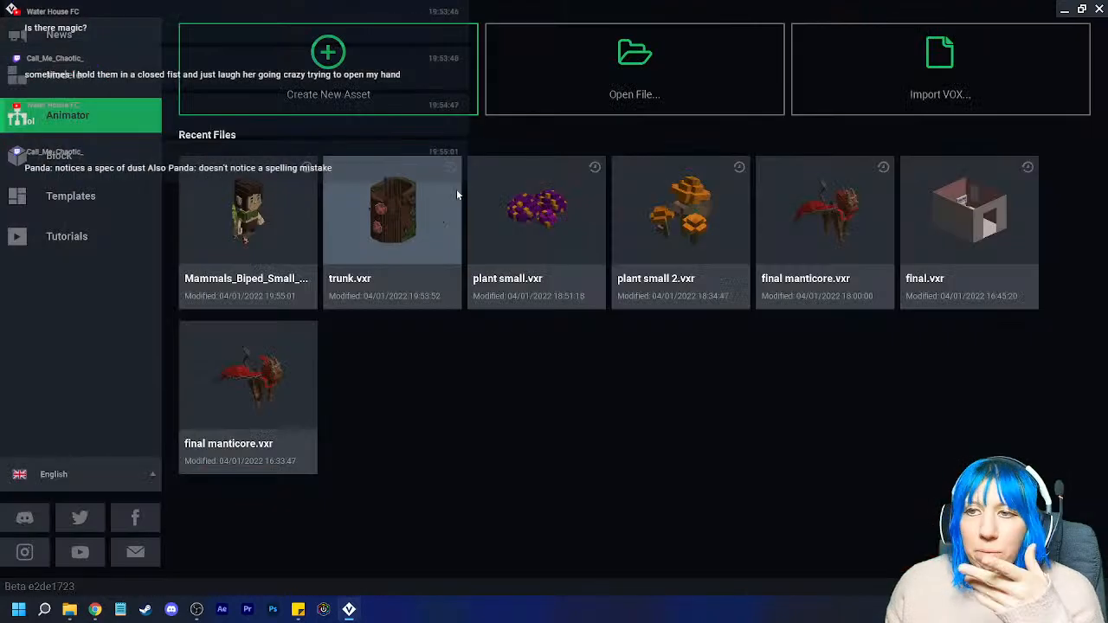
pyautogui.click(389, 213)
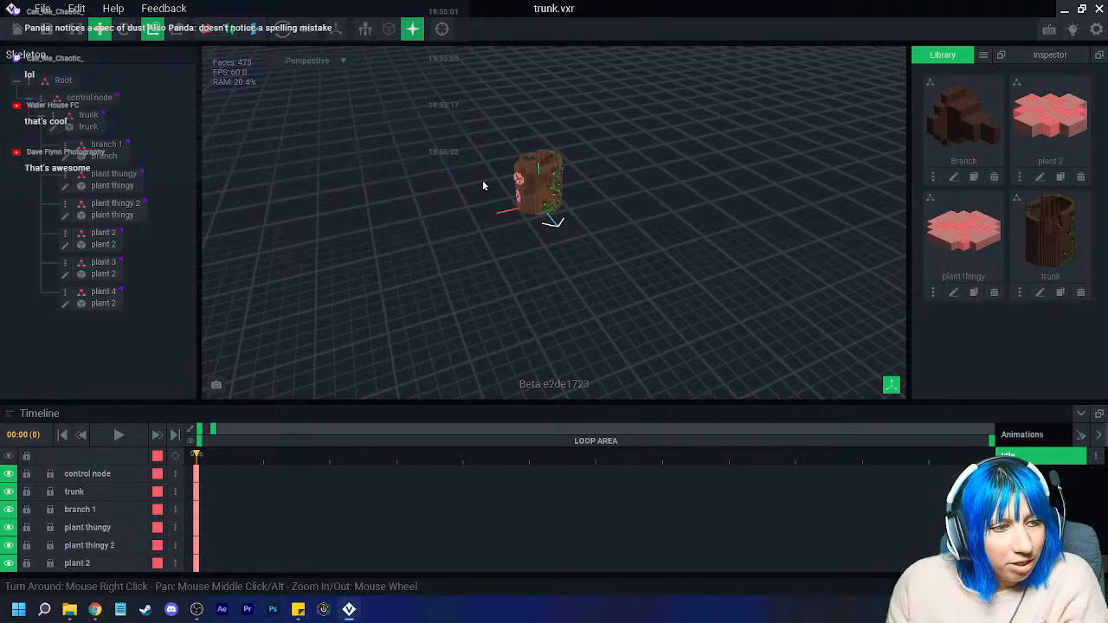
# - Look over the assembled trunk from above and open its trunk model for voxel editing
pyautogui.moveTo(635, 246); pyautogui.dragTo(606, 223, button='right')
pyautogui.scroll(6, 516, 192)
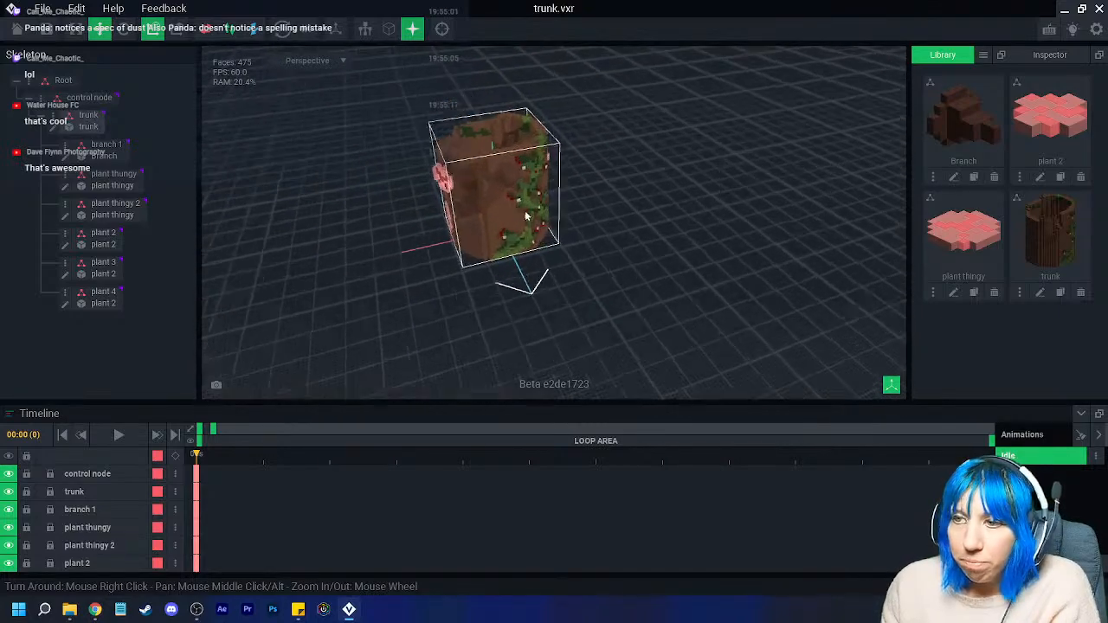
pyautogui.moveTo(554, 215); pyautogui.dragTo(522, 252, button='right')
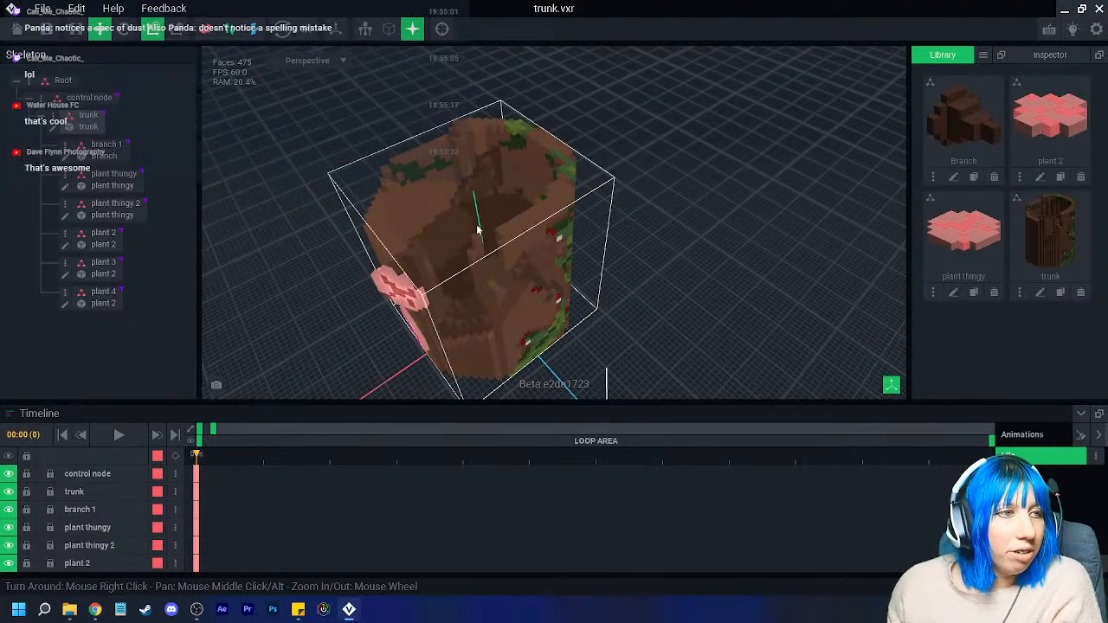
pyautogui.click(421, 270)
pyautogui.moveTo(421, 269); pyautogui.dragTo(602, 238, button='right')
pyautogui.scroll(3, 459, 277)
pyautogui.scroll(2, 604, 242)
pyautogui.moveTo(609, 255); pyautogui.dragTo(572, 265, button='middle')
pyautogui.click(572, 265)
pyautogui.click(60, 130)
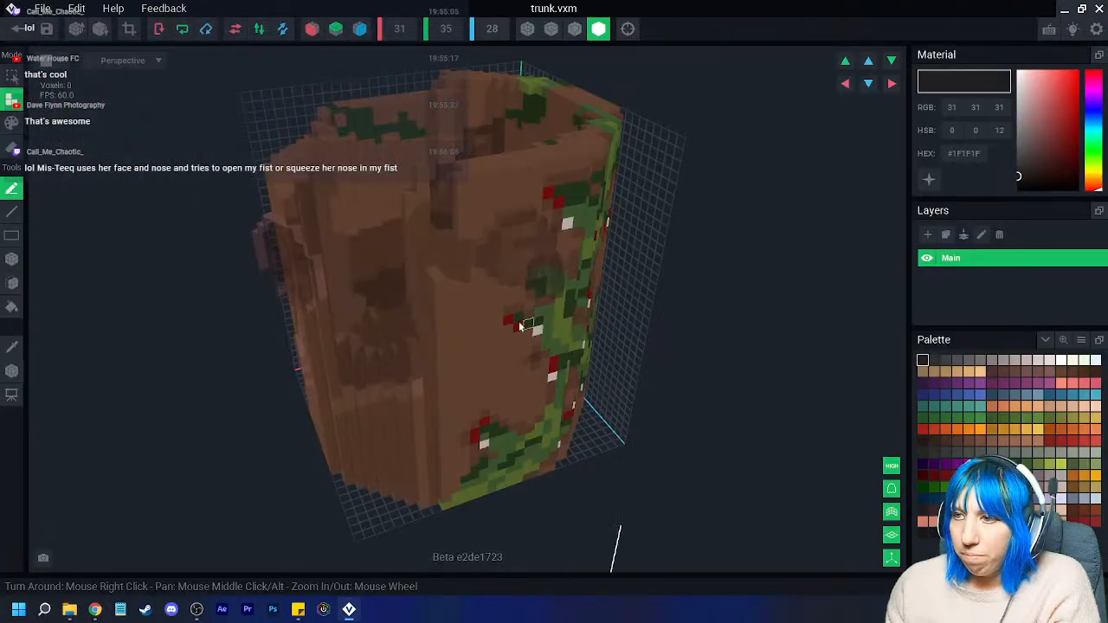
# - Paint a stepped arch shape at the trunk's base beside the vines in brown #54382A, sampled from the bark
pyautogui.scroll(5, 511, 325)
pyautogui.moveTo(494, 324); pyautogui.dragTo(505, 286, button='right')
pyautogui.scroll(-5, 520, 296)
pyautogui.scroll(4, 495, 294)
pyautogui.click(13, 347)
pyautogui.click(362, 174)
pyautogui.click(12, 122)
pyautogui.click(12, 259)
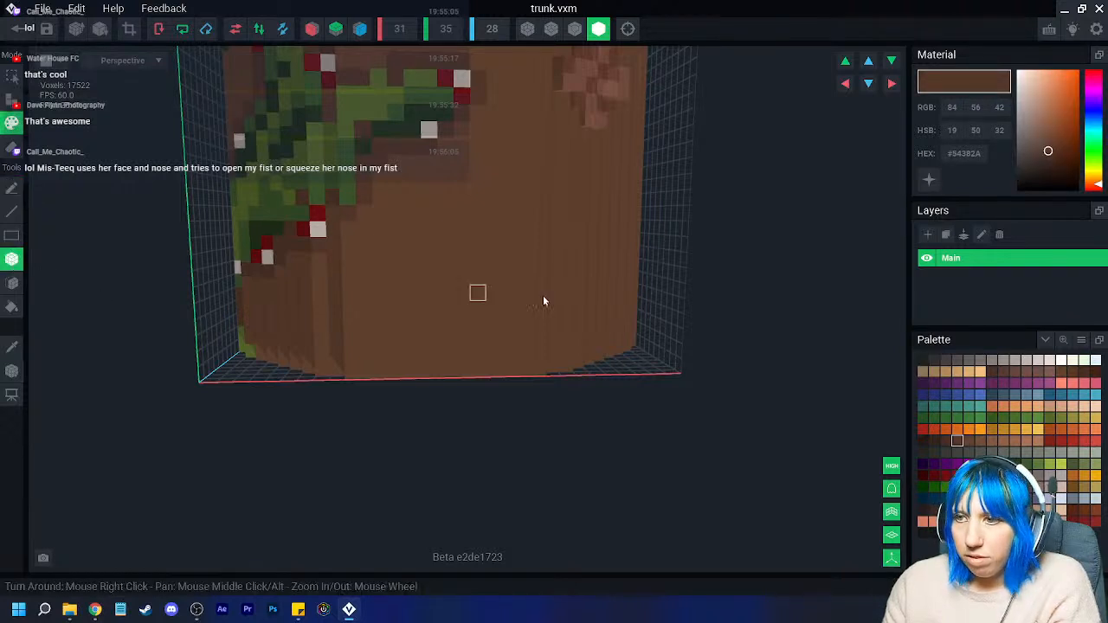
pyautogui.moveTo(445, 372)
pyautogui.mouseDown()
pyautogui.moveTo(477, 321)
pyautogui.moveTo(495, 248)
pyautogui.moveTo(509, 280)
pyautogui.moveTo(460, 262)
pyautogui.moveTo(477, 245)
pyautogui.moveTo(464, 240)
pyautogui.moveTo(413, 306)
pyautogui.moveTo(383, 356)
pyautogui.moveTo(415, 373)
pyautogui.moveTo(366, 361)
pyautogui.moveTo(368, 371)
pyautogui.mouseUp()
pyautogui.moveTo(494, 355); pyautogui.dragTo(526, 369)
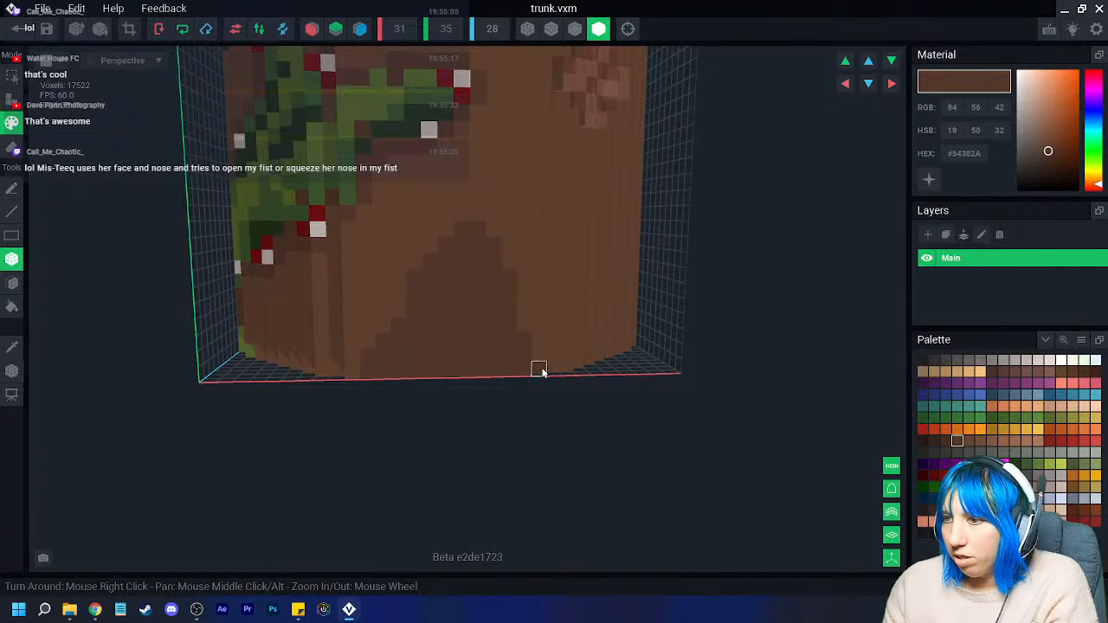
# - Paint a smaller arch inside the brown shape in darker brown #452E22, reaching down to the trunk's base
pyautogui.click(947, 441)
pyautogui.click(11, 188)
pyautogui.moveTo(415, 341)
pyautogui.mouseDown()
pyautogui.moveTo(460, 262)
pyautogui.moveTo(522, 356)
pyautogui.moveTo(445, 292)
pyautogui.moveTo(415, 375)
pyautogui.moveTo(448, 337)
pyautogui.moveTo(445, 356)
pyautogui.moveTo(477, 338)
pyautogui.moveTo(460, 348)
pyautogui.moveTo(493, 371)
pyautogui.mouseUp()
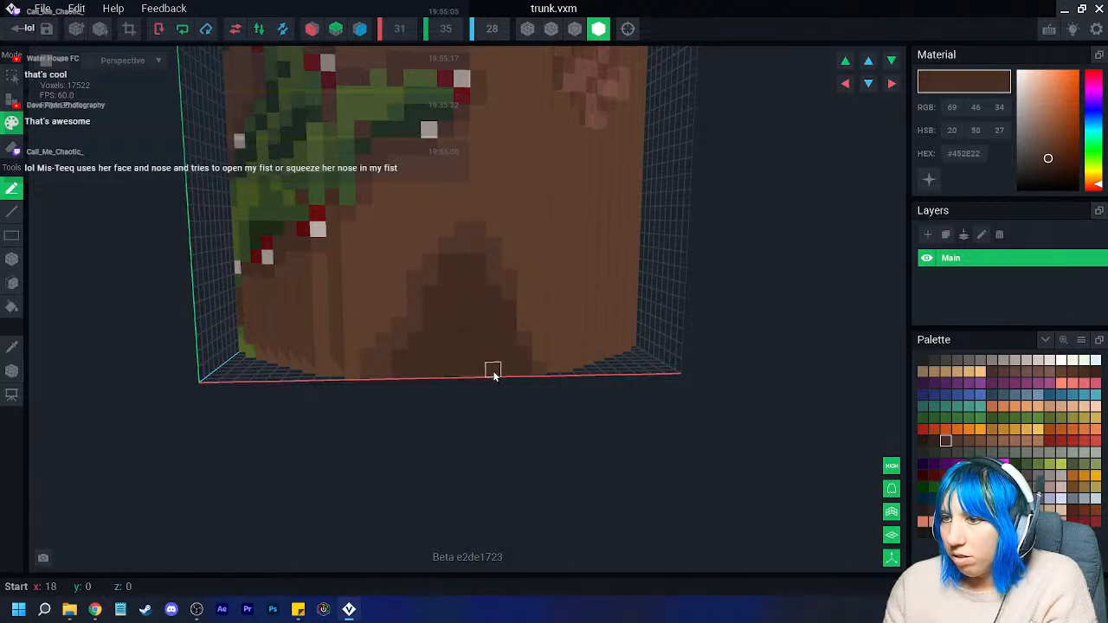
# - Paint a narrow core in the middle of the arch in the darkest brown #35231B, down to the base
pyautogui.click(12, 347)
pyautogui.click(506, 307)
pyautogui.click(507, 310)
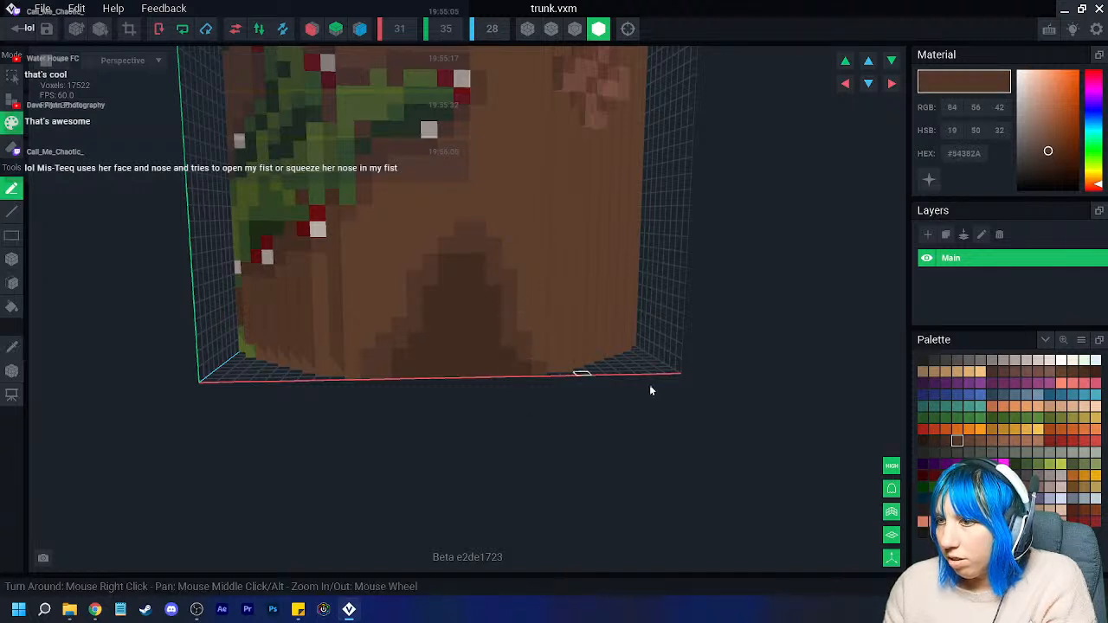
pyautogui.click(935, 440)
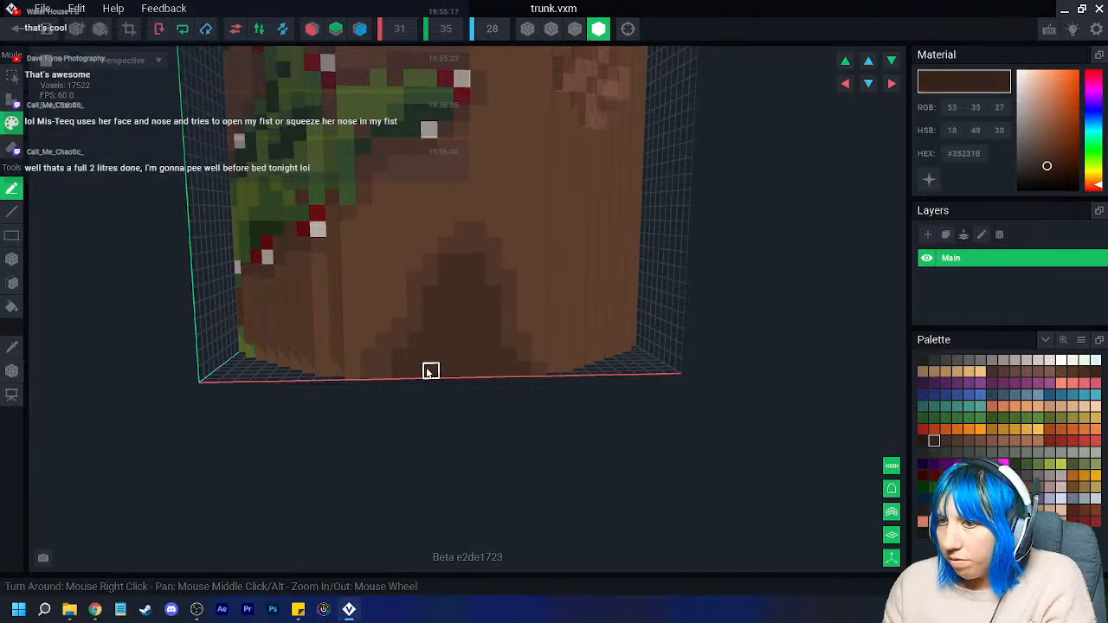
pyautogui.moveTo(461, 305)
pyautogui.mouseDown()
pyautogui.moveTo(446, 369)
pyautogui.moveTo(494, 356)
pyautogui.mouseUp()
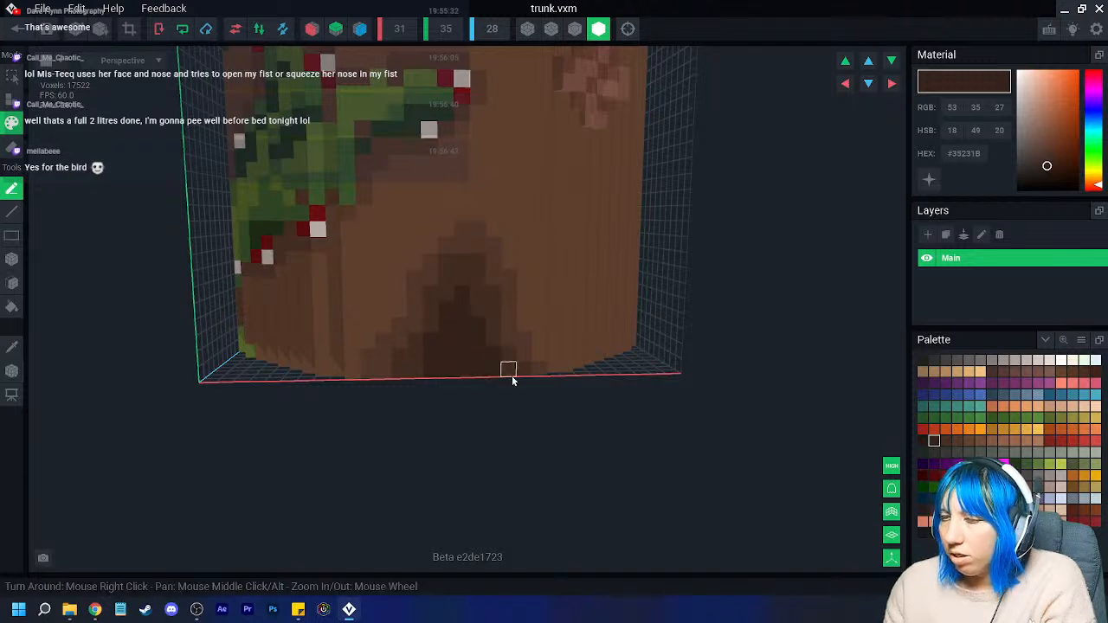
pyautogui.scroll(-3, 507, 378)
pyautogui.moveTo(499, 342); pyautogui.dragTo(511, 351, button='right')
pyautogui.scroll(1, 511, 351)
pyautogui.scroll(1, 510, 355)
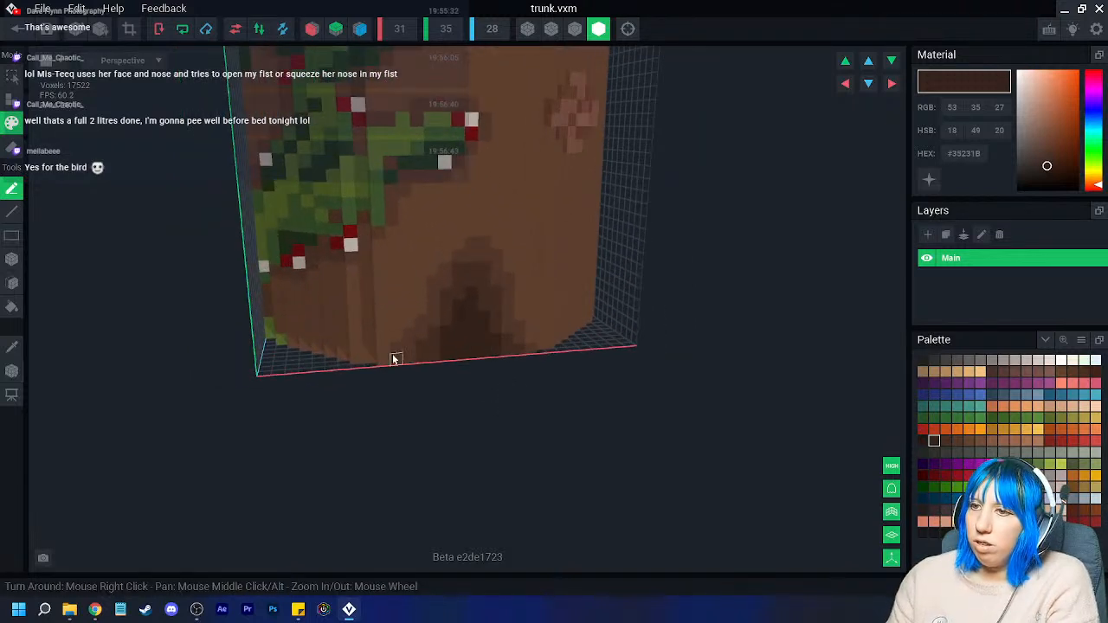
# - Outline the arch's outer edge with a line of #452E22 voxels from the base over its peak
pyautogui.click(946, 442)
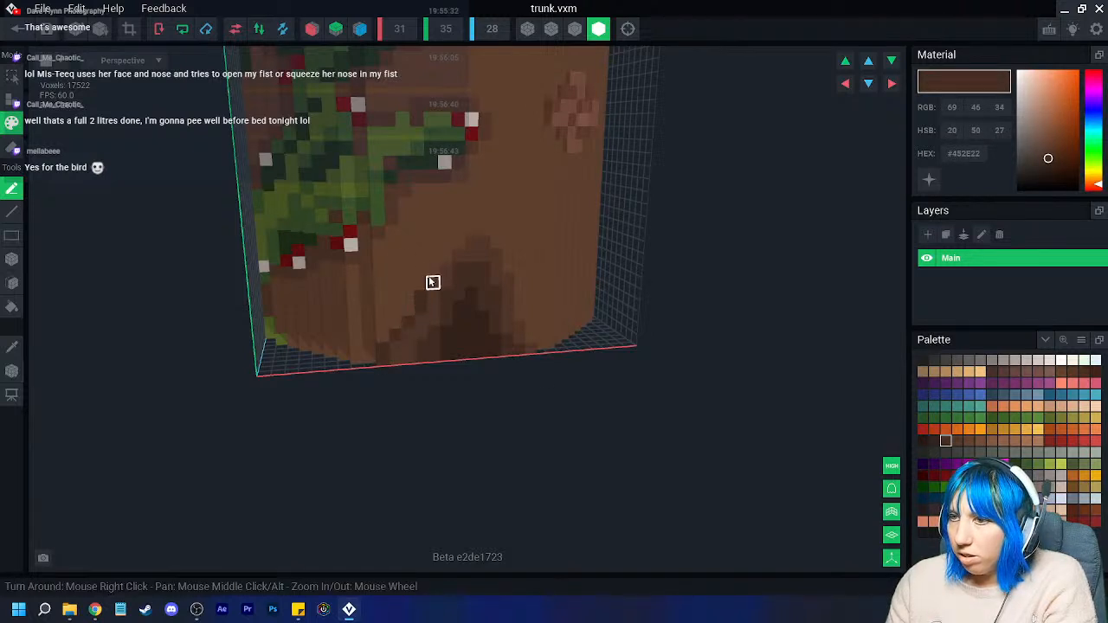
pyautogui.moveTo(446, 254)
pyautogui.mouseDown()
pyautogui.moveTo(478, 233)
pyautogui.moveTo(507, 252)
pyautogui.mouseUp()
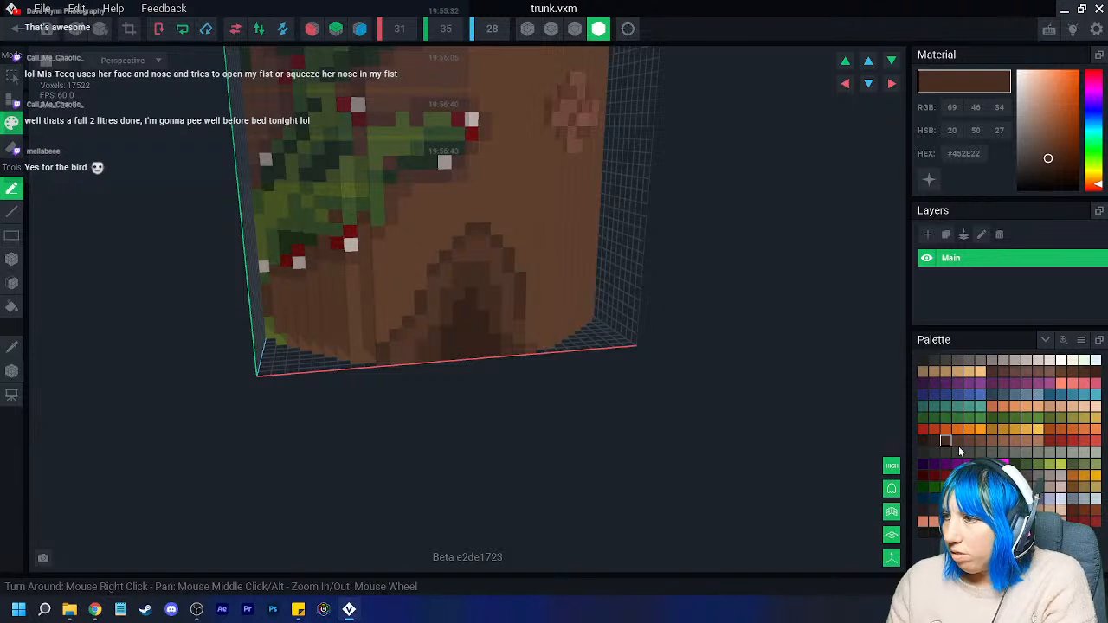
pyautogui.moveTo(384, 334); pyautogui.dragTo(407, 314)
# - Soften the top of the arch's outline by repainting its voxels in the sampled brown #54382A
pyautogui.keyDown('alt'); pyautogui.click(342, 343); pyautogui.keyUp('alt')
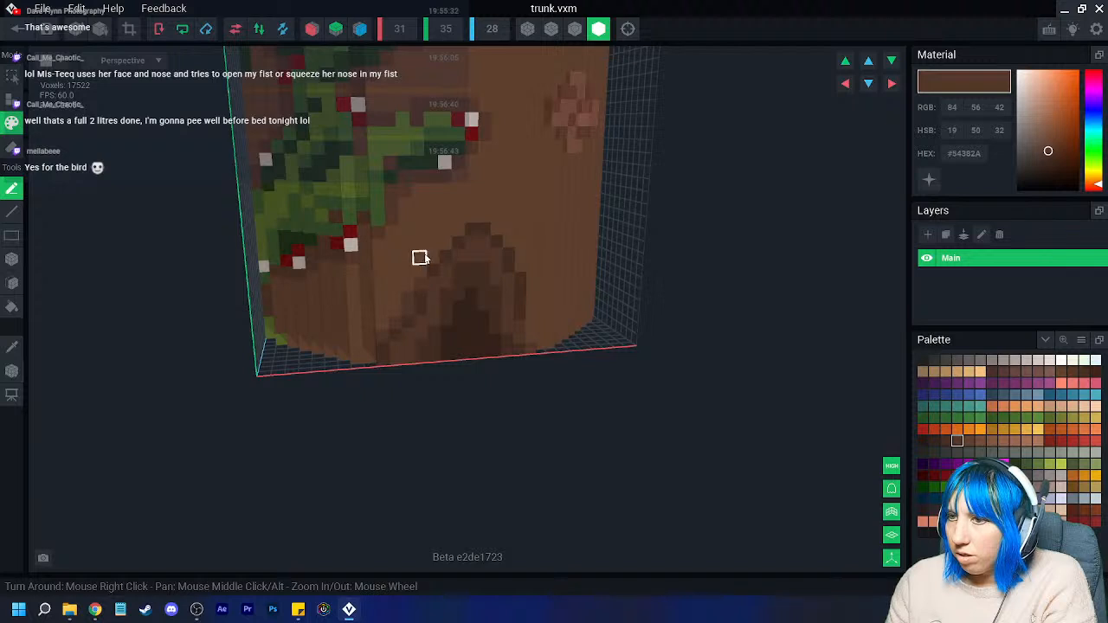
pyautogui.click(476, 225)
pyautogui.moveTo(496, 222); pyautogui.dragTo(509, 240)
pyautogui.moveTo(529, 349); pyautogui.dragTo(478, 329, button='right')
pyautogui.scroll(5, 531, 376)
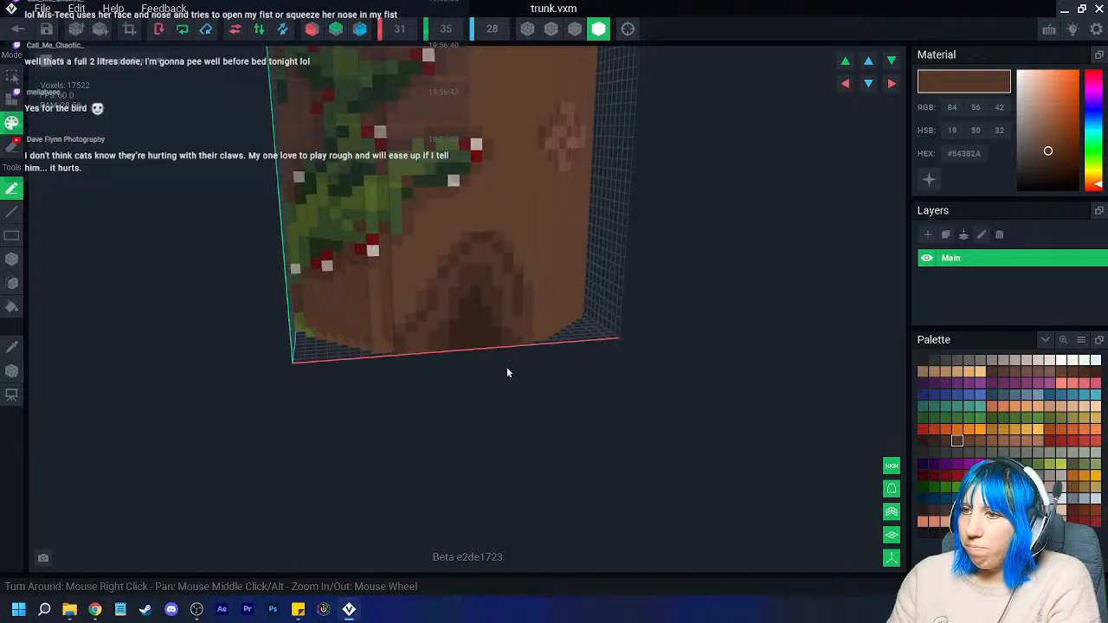
pyautogui.scroll(1, 498, 382)
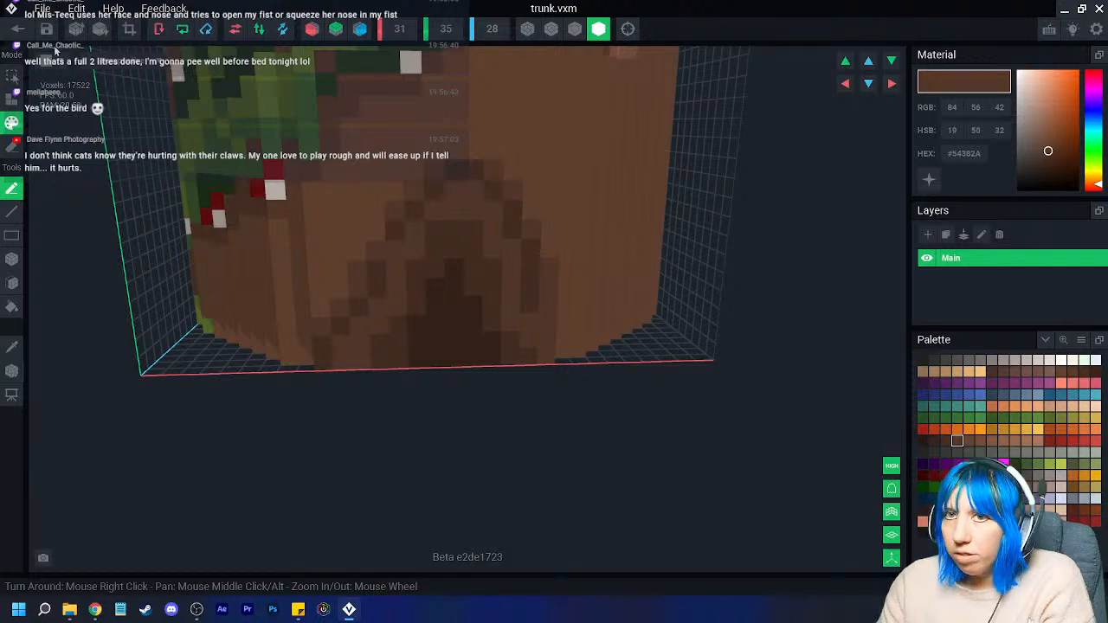
# - Save the painted trunk model and return to the trunk.vxr scene
pyautogui.hotkey('ctrl', 'w')
pyautogui.click(433, 222)
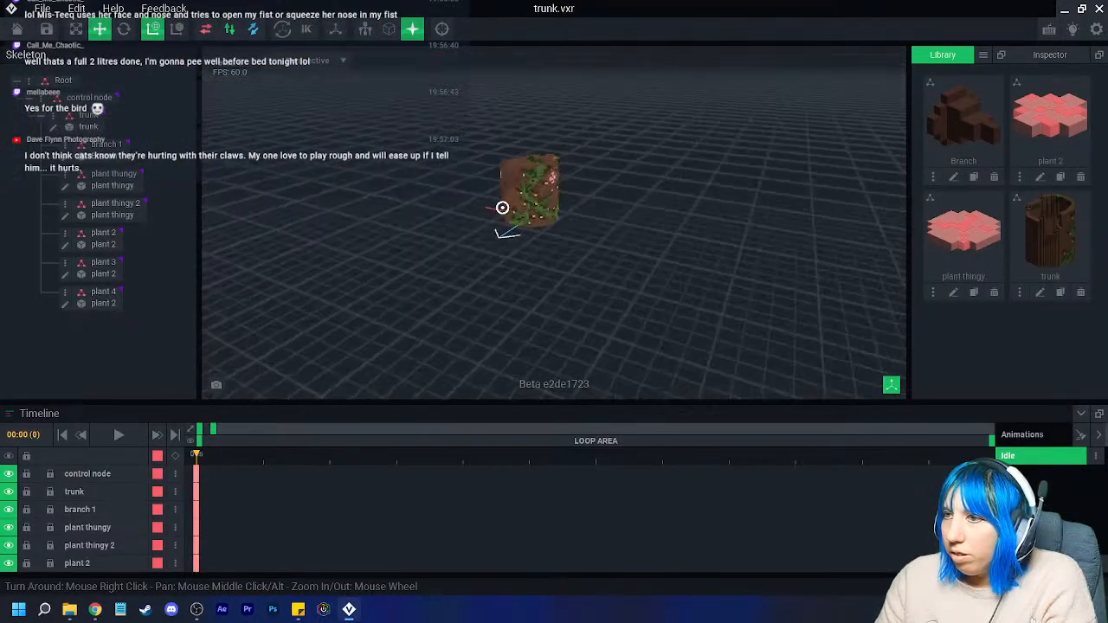
pyautogui.moveTo(536, 272); pyautogui.dragTo(503, 275, button='right')
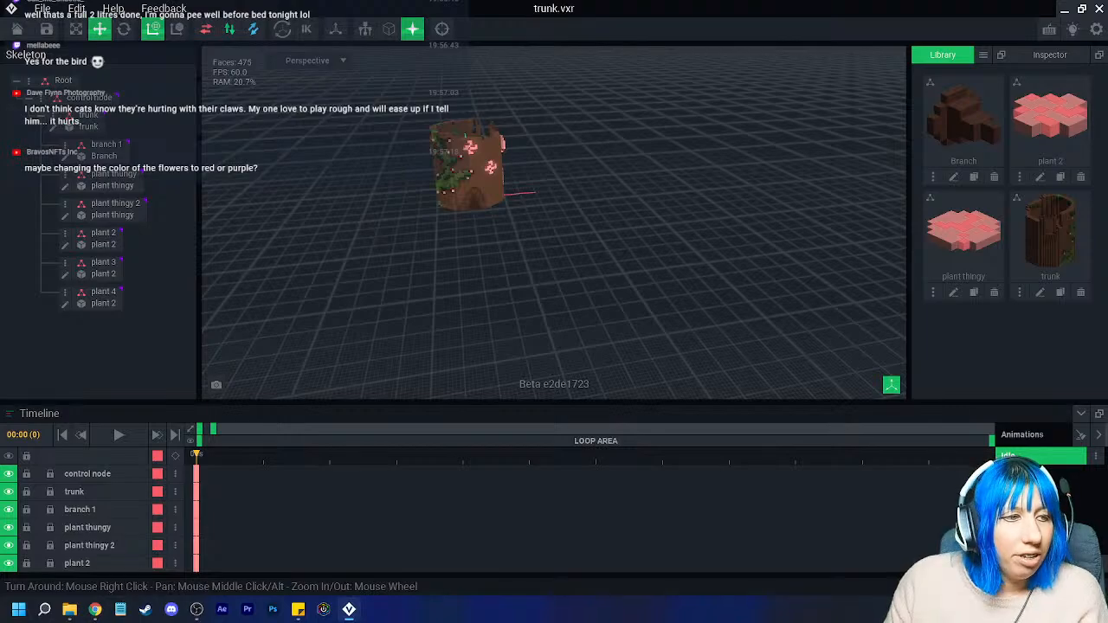
# - Open the trunk model again to examine its painted details up close, and return to the trunk.vxr scene
pyautogui.scroll(2, 498, 189)
pyautogui.click(499, 189)
pyautogui.moveTo(499, 188); pyautogui.dragTo(484, 235, button='right')
pyautogui.scroll(4, 489, 197)
pyautogui.click(484, 236)
pyautogui.doubleClick(82, 127)
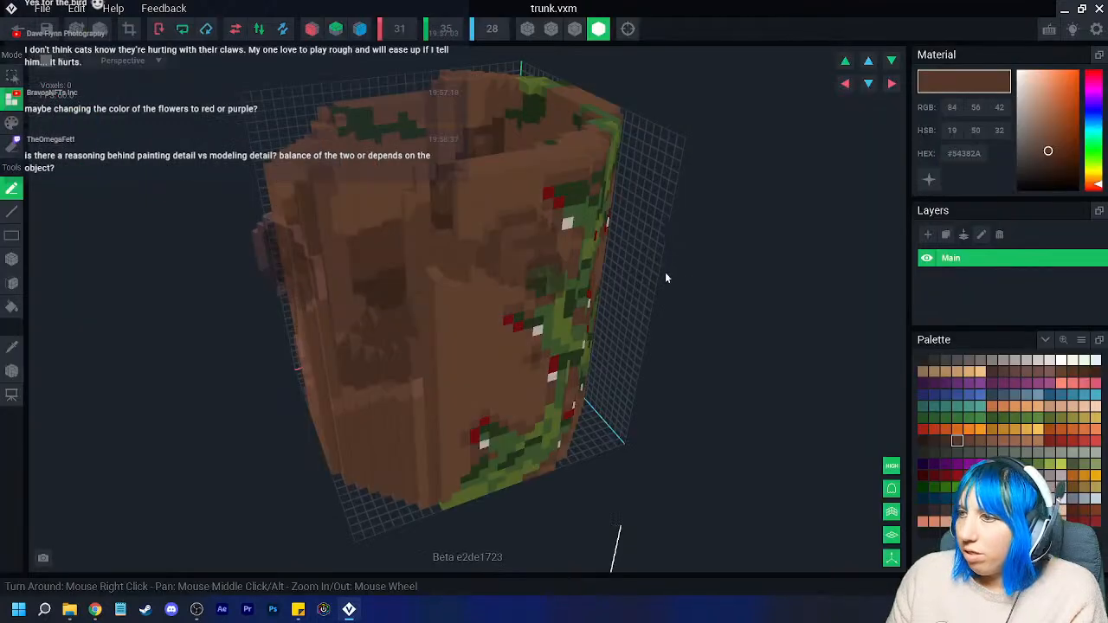
pyautogui.scroll(5, 440, 292)
pyautogui.scroll(-5, 440, 294)
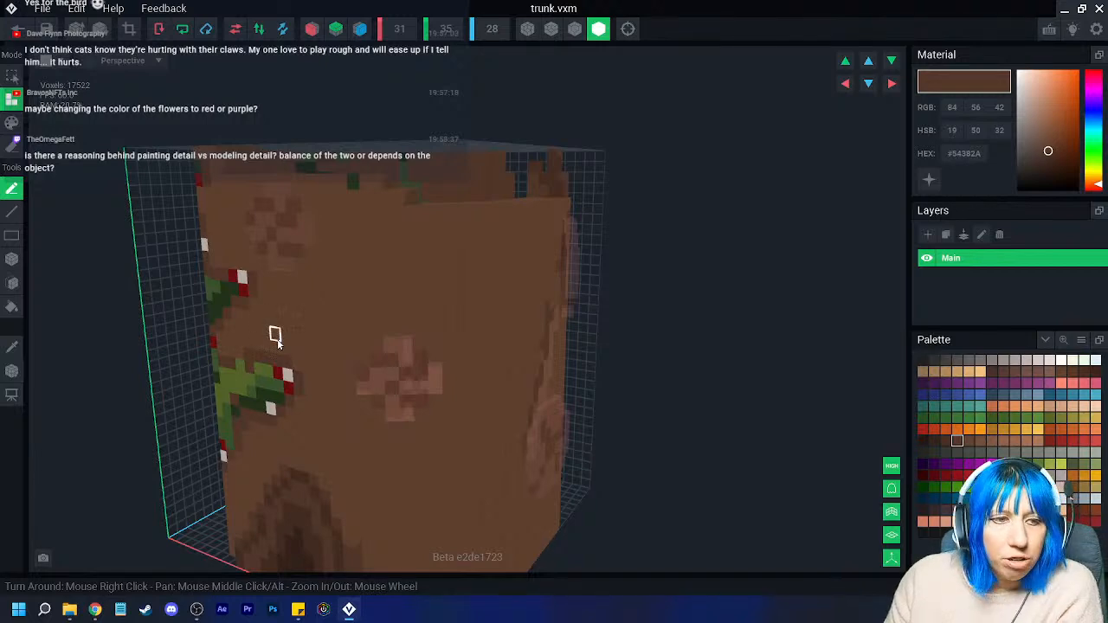
pyautogui.click(19, 29)
pyautogui.click(399, 220)
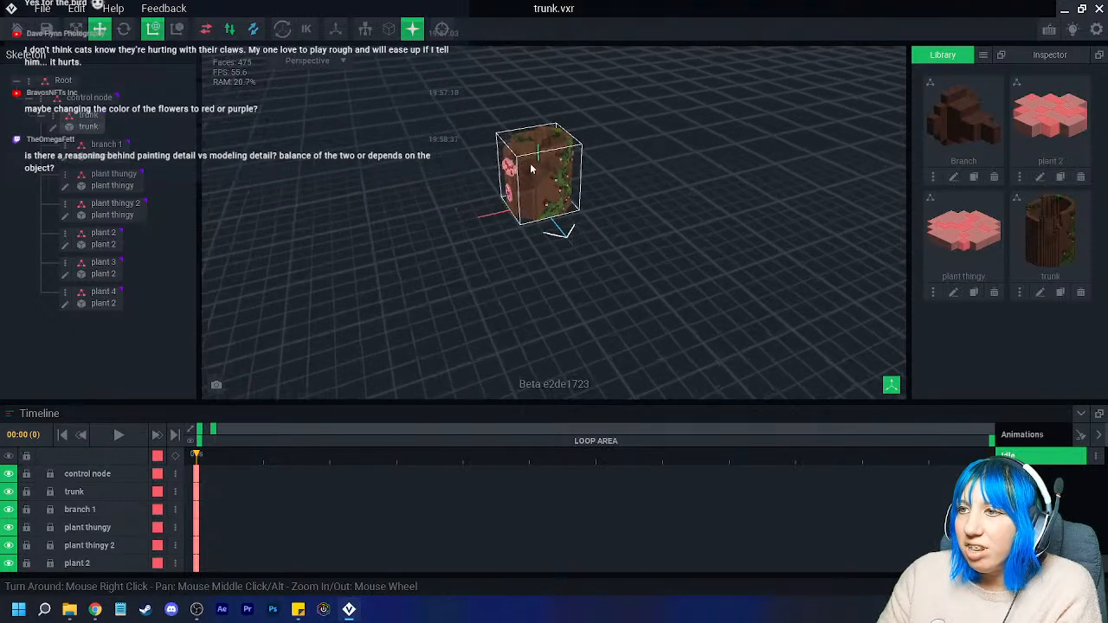
# - Examine the assembled trunk's face count, attached plants and painted vines from several angles
pyautogui.scroll(3, 523, 168)
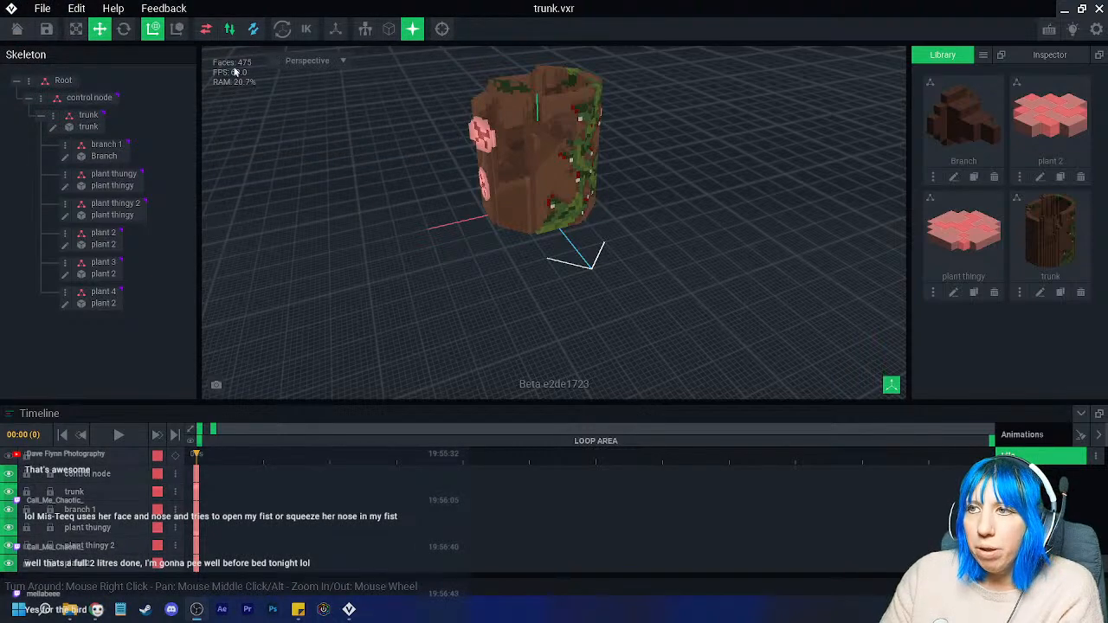
pyautogui.click(476, 117)
pyautogui.scroll(5, 524, 128)
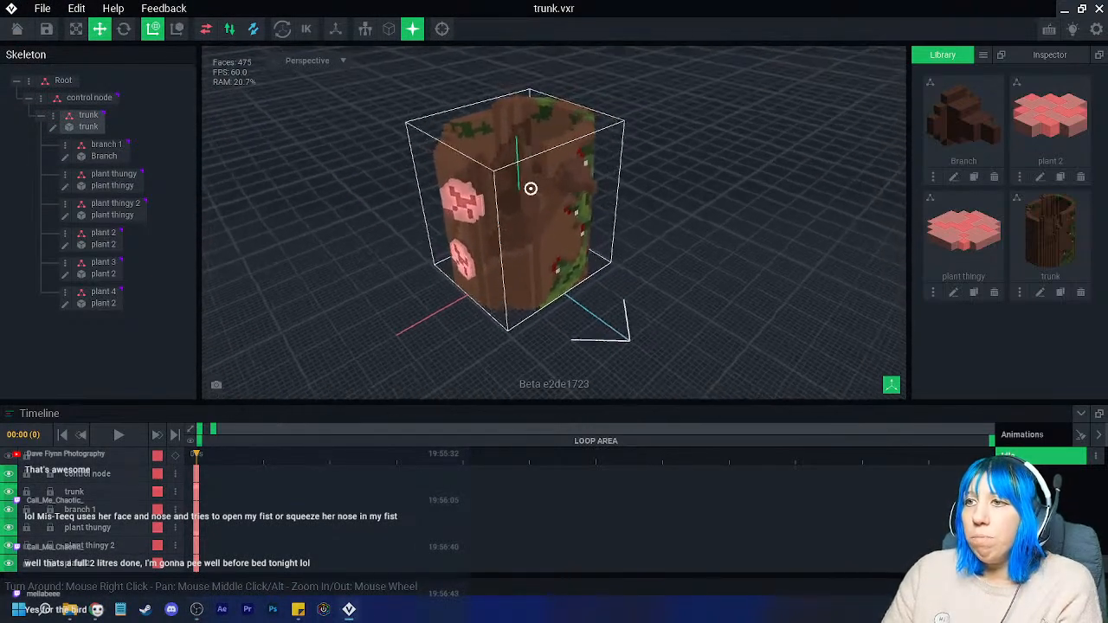
pyautogui.scroll(3, 526, 216)
pyautogui.moveTo(526, 216); pyautogui.dragTo(596, 286, button='right')
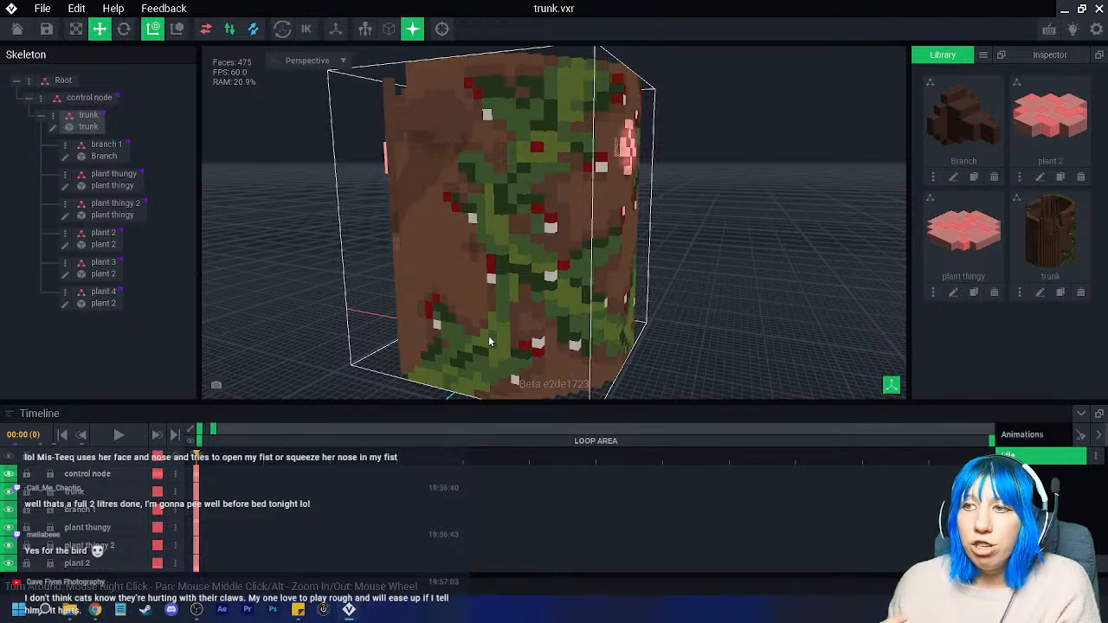
pyautogui.moveTo(488, 341); pyautogui.dragTo(400, 375, button='right')
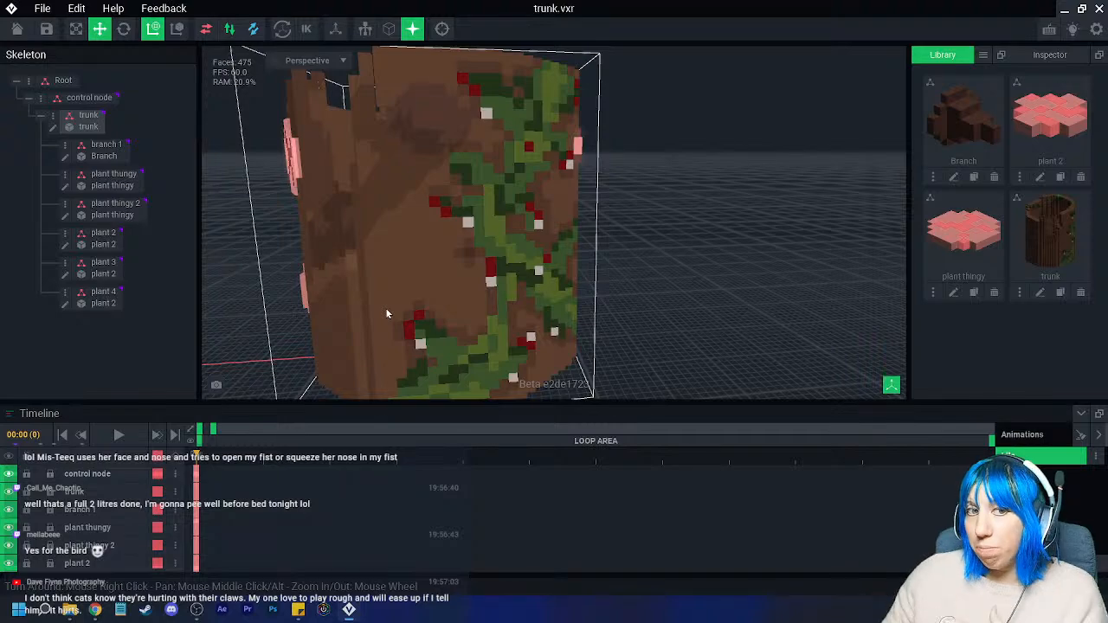
# - Inspect the trunk's attached pink plants, broken-open side and branch from around the scene, checking the model's face count
pyautogui.moveTo(448, 283); pyautogui.dragTo(520, 294, button='right')
pyautogui.click(524, 295)
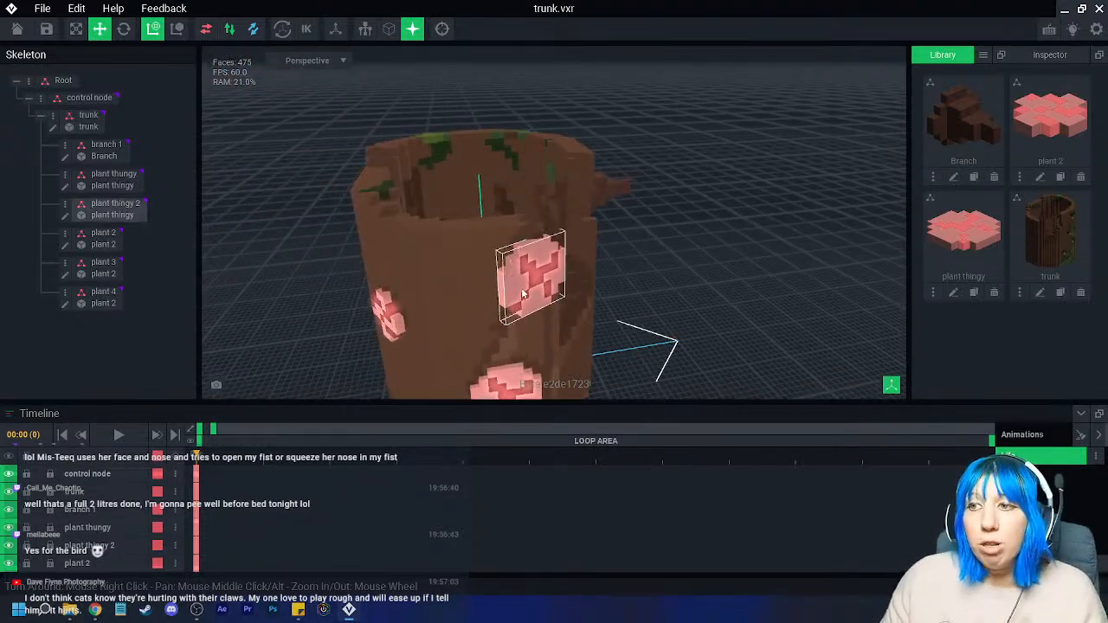
pyautogui.click(503, 325)
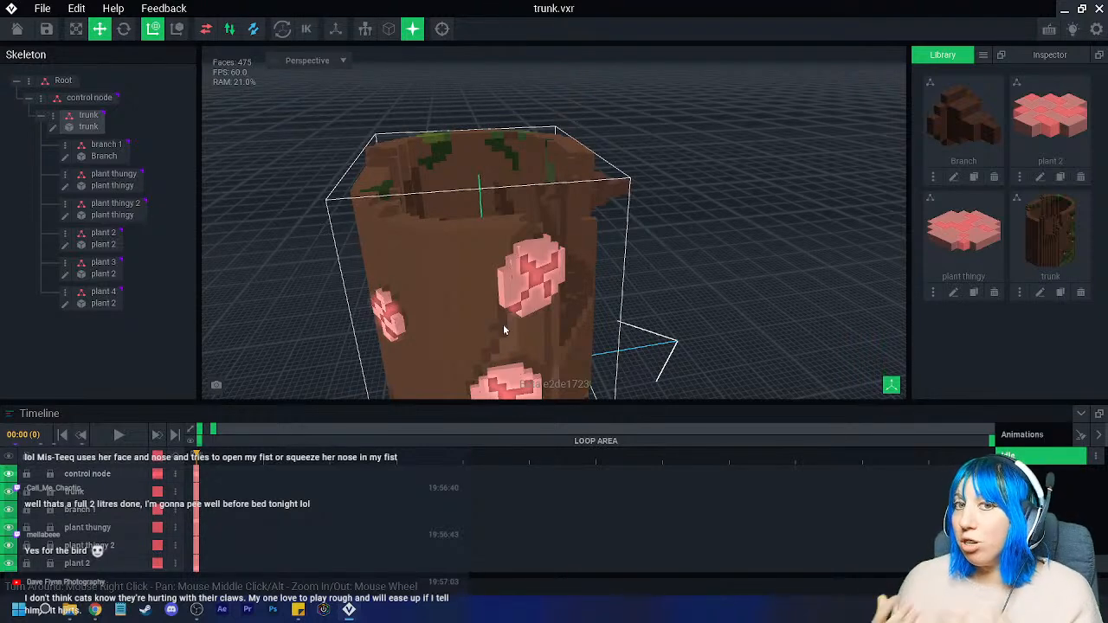
pyautogui.moveTo(503, 324); pyautogui.dragTo(532, 294, button='right')
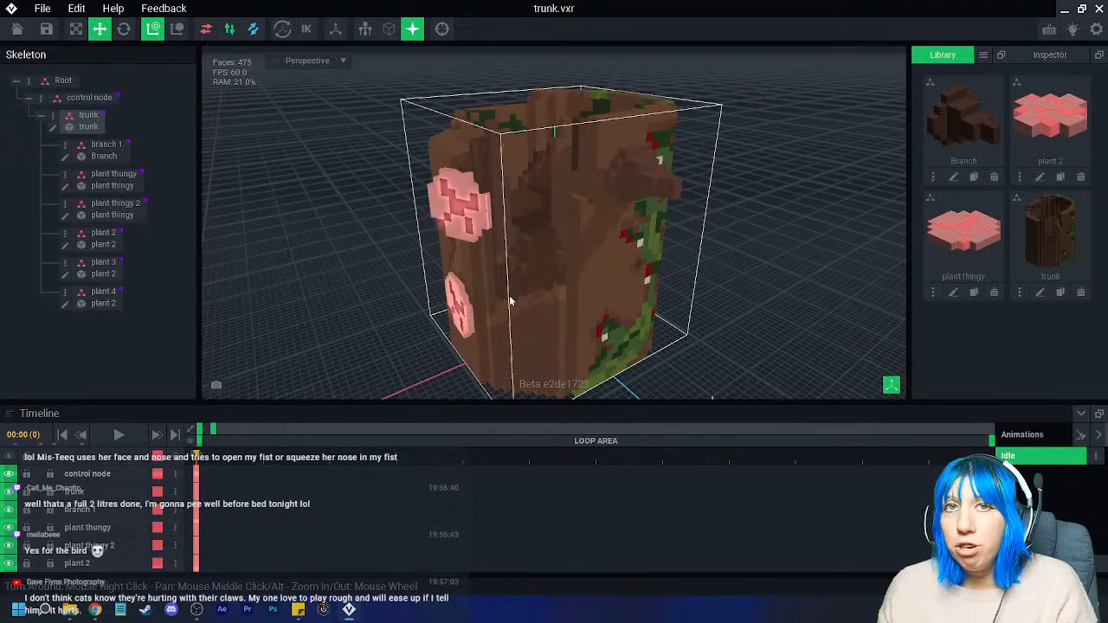
pyautogui.moveTo(511, 301); pyautogui.dragTo(442, 293, button='right')
pyautogui.click(312, 87)
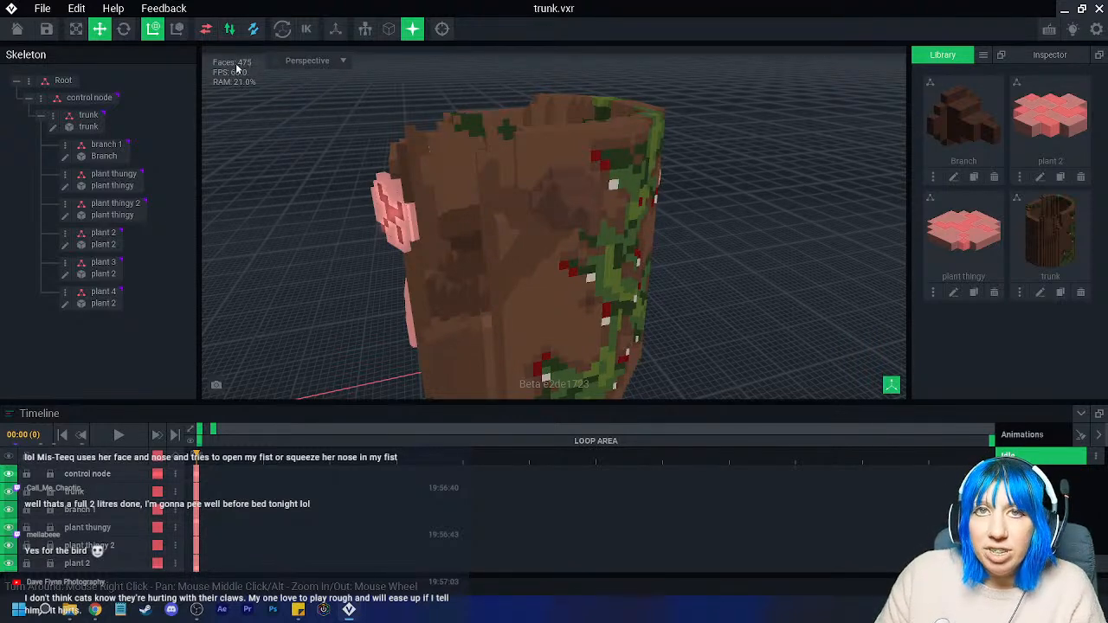
pyautogui.click(502, 182)
pyautogui.moveTo(502, 182); pyautogui.dragTo(523, 206, button='right')
pyautogui.scroll(3, 505, 175)
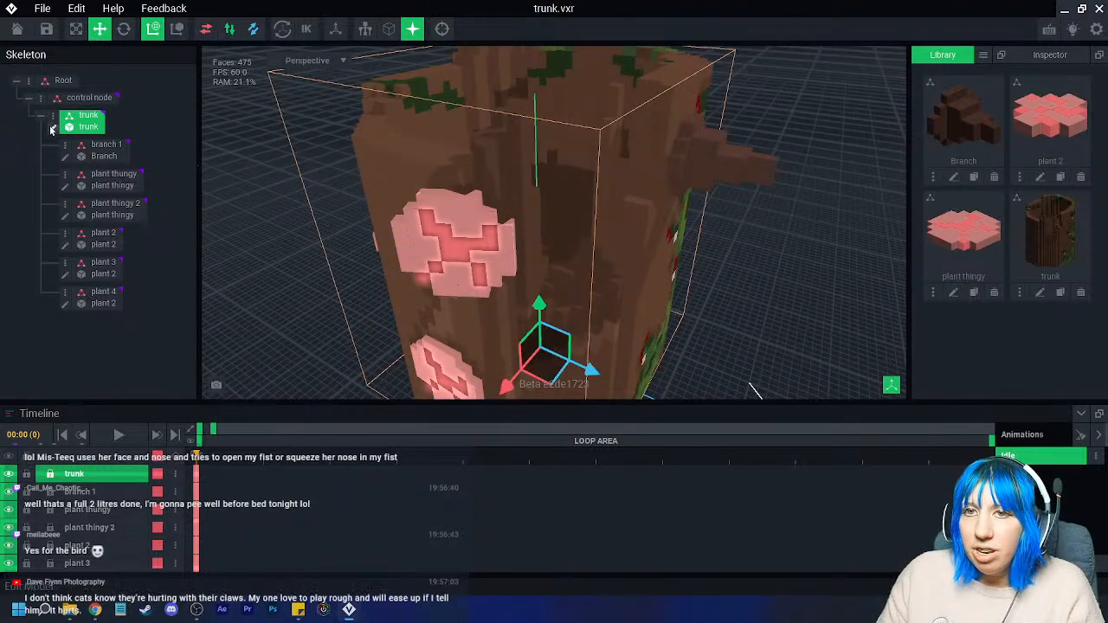
# - Open the trunk model with voxel edges displayed to inspect its stepped opening and rim, and return to the trunk.vxr scene, saving the model
pyautogui.doubleClick(89, 126)
pyautogui.click(574, 29)
pyautogui.moveTo(467, 312); pyautogui.dragTo(406, 340, button='right')
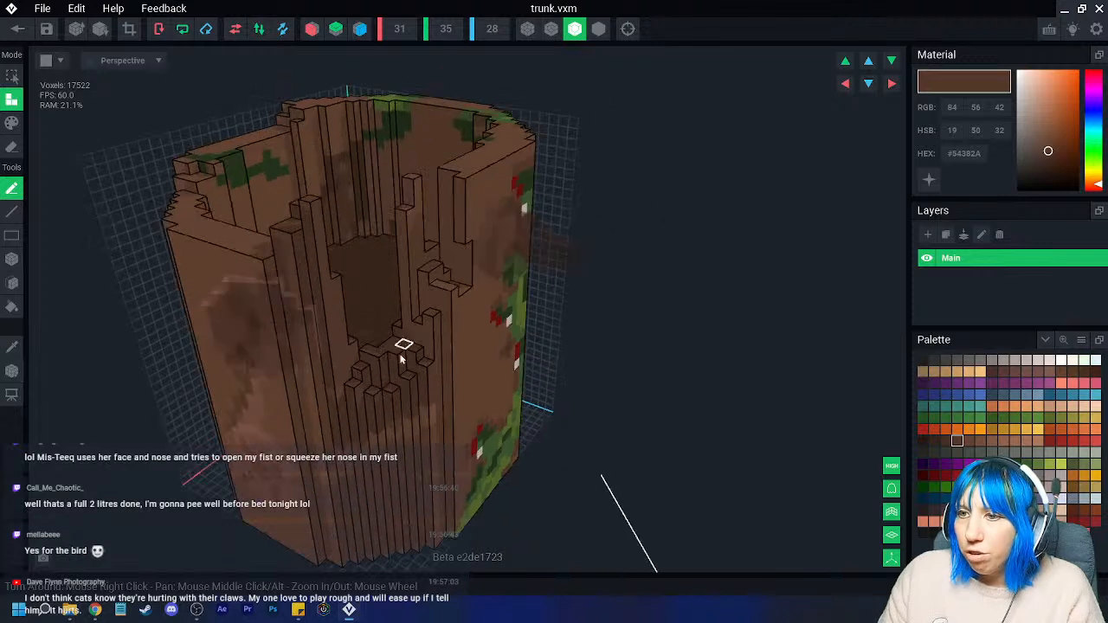
pyautogui.scroll(8, 383, 374)
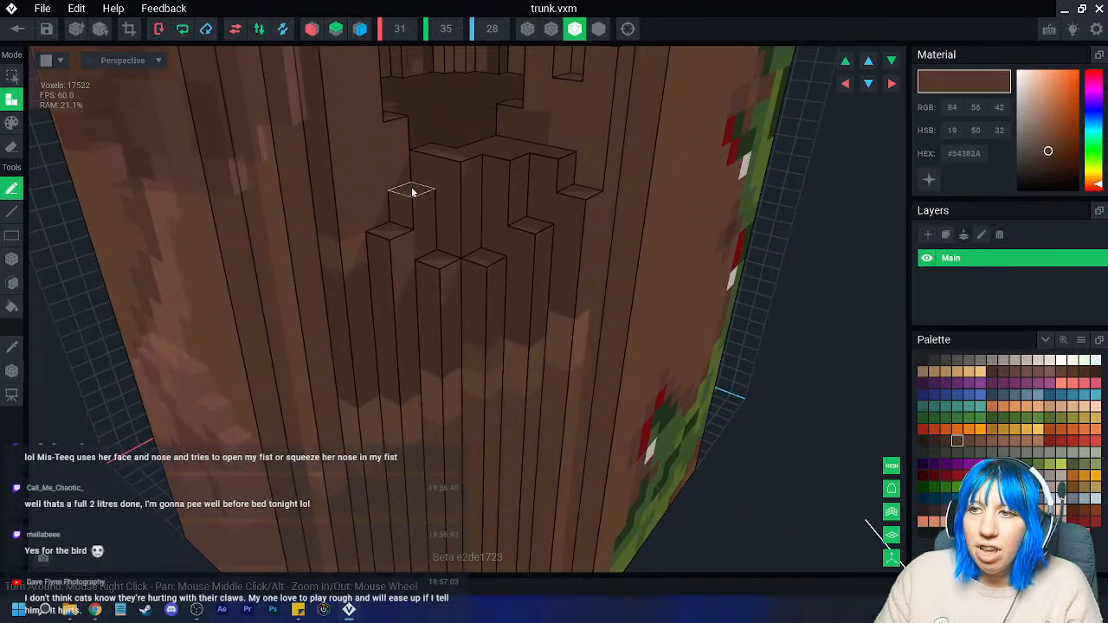
pyautogui.moveTo(416, 187); pyautogui.dragTo(407, 295, button='right')
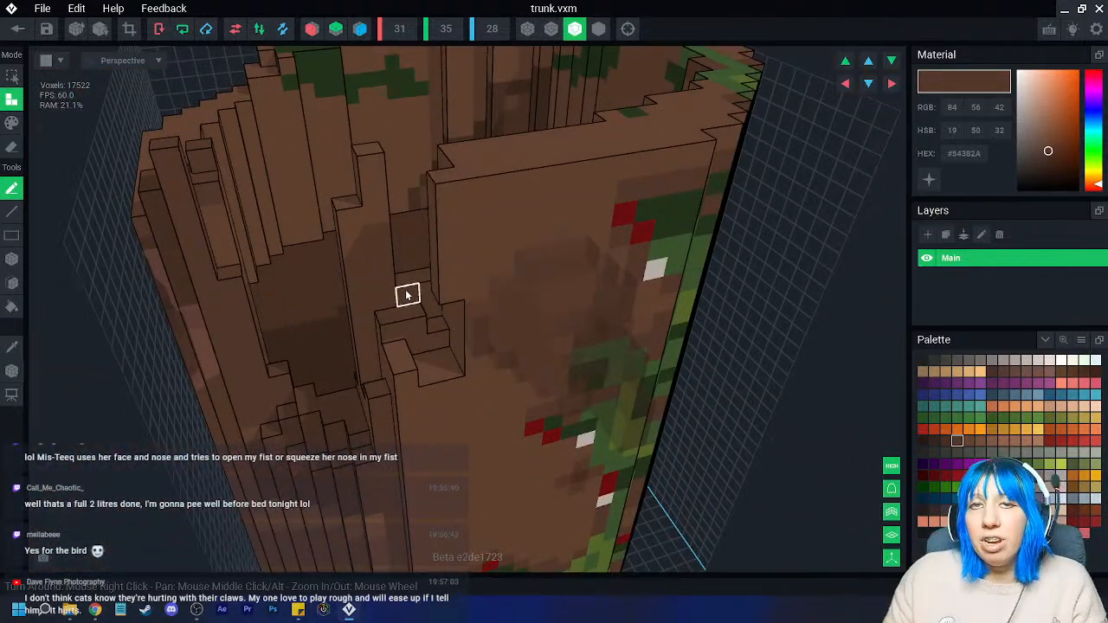
pyautogui.hotkey('ctrl', 'z')
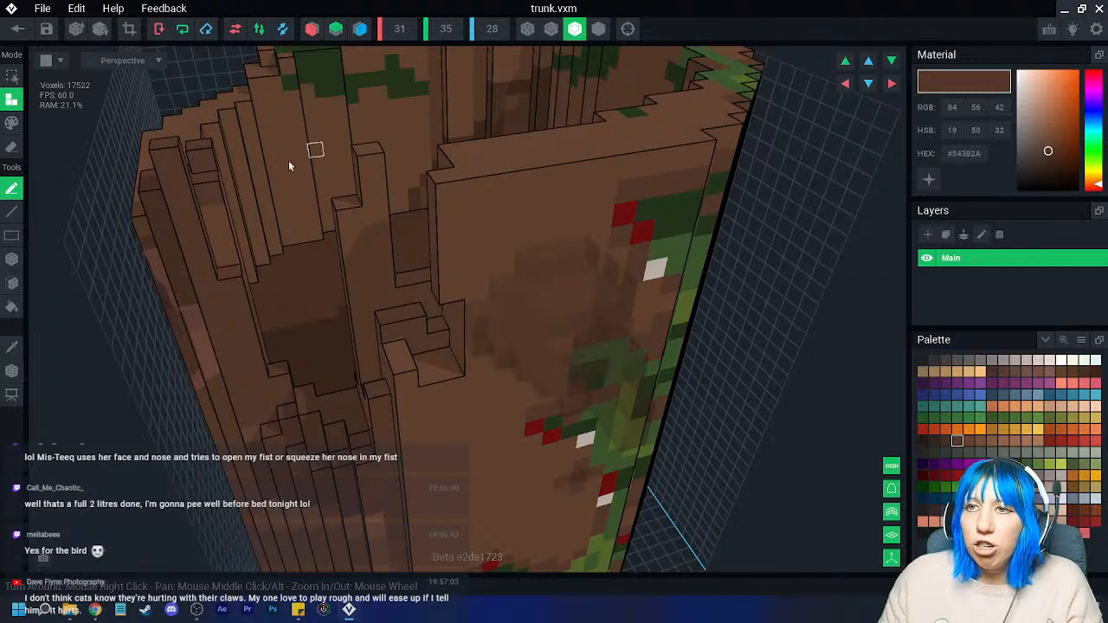
pyautogui.moveTo(200, 267); pyautogui.dragTo(552, 249, button='right')
pyautogui.click(18, 30)
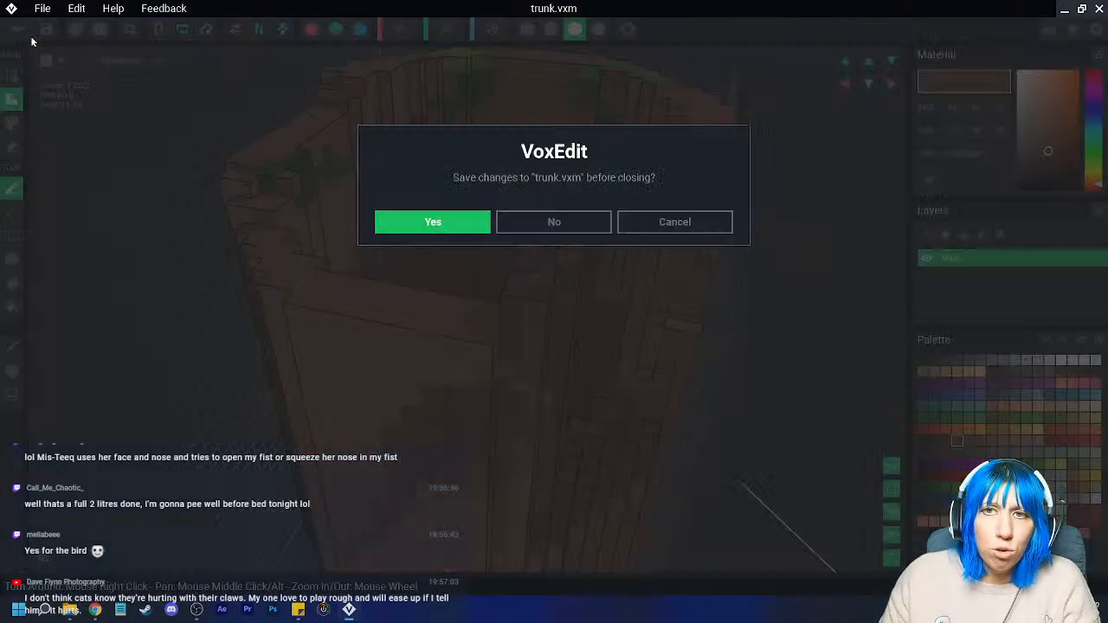
pyautogui.click(436, 222)
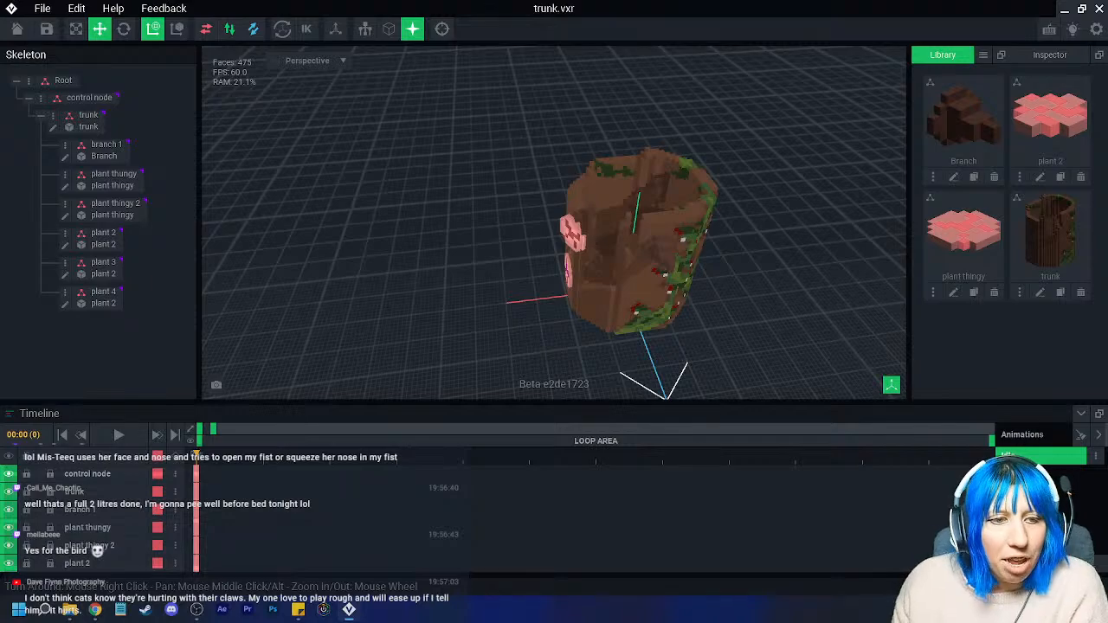
# - Examine the painted arched hollow at the trunk's base and the flowering vines around its sides
pyautogui.moveTo(407, 280); pyautogui.dragTo(445, 242, button='right')
pyautogui.scroll(3, 572, 260)
pyautogui.scroll(-2, 616, 257)
pyautogui.moveTo(594, 258); pyautogui.dragTo(736, 234, button='right')
pyautogui.moveTo(606, 337); pyautogui.dragTo(597, 257, button='middle')
pyautogui.scroll(2, 597, 258)
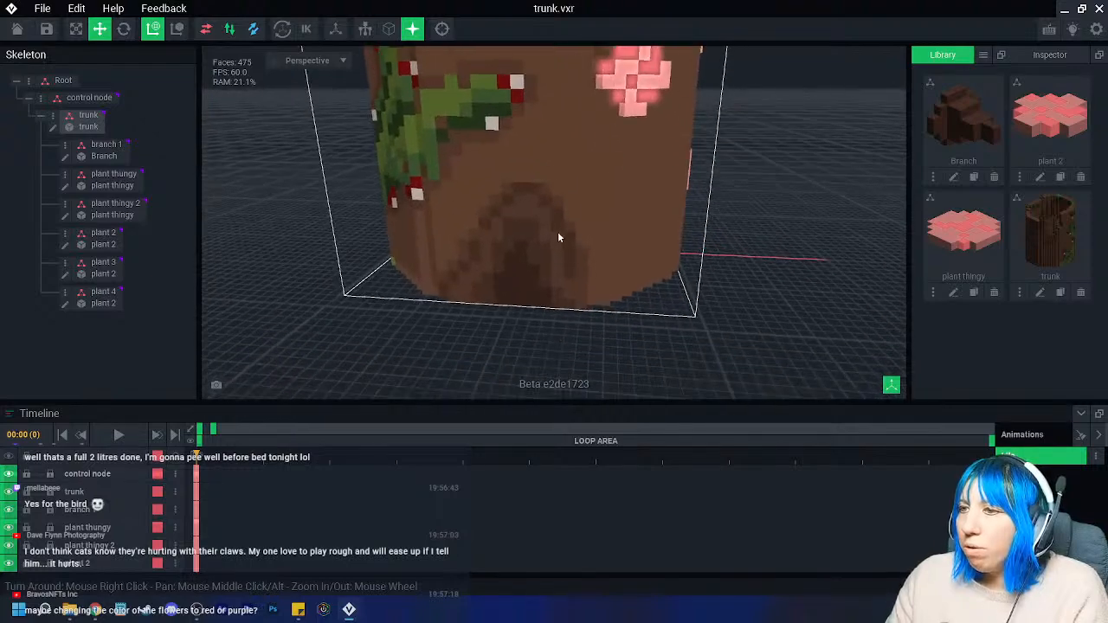
pyautogui.moveTo(521, 257)
pyautogui.mouseDown(button='right')
pyautogui.moveTo(529, 251)
pyautogui.moveTo(520, 255)
pyautogui.mouseUp(button='right')
pyautogui.scroll(-4, 537, 261)
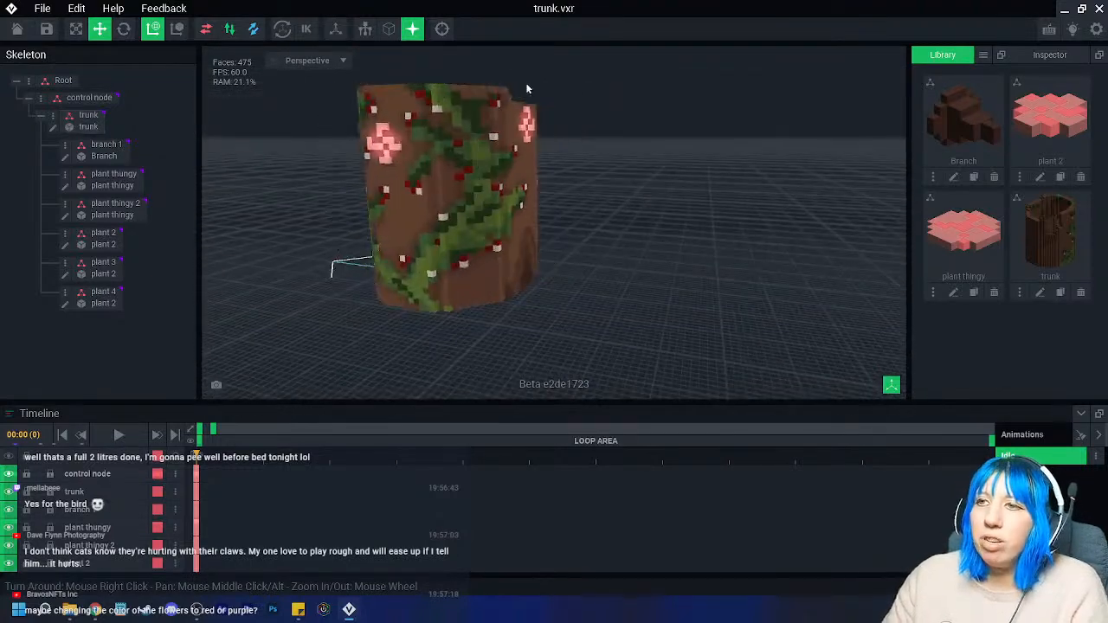
pyautogui.moveTo(437, 288); pyautogui.dragTo(420, 283, button='right')
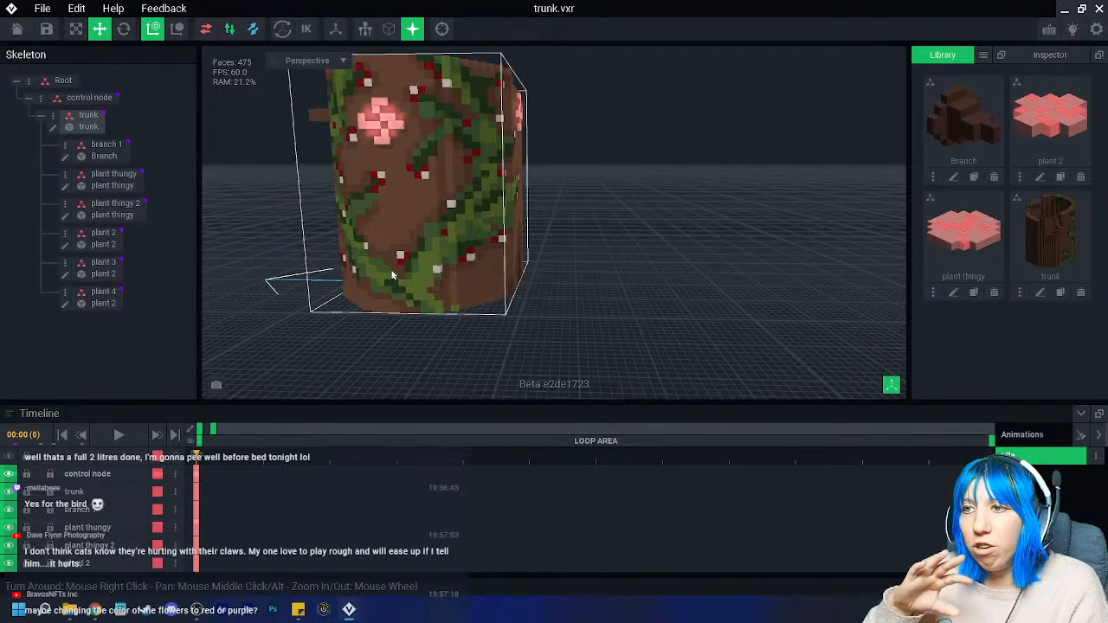
pyautogui.moveTo(394, 245); pyautogui.dragTo(387, 221, button='right')
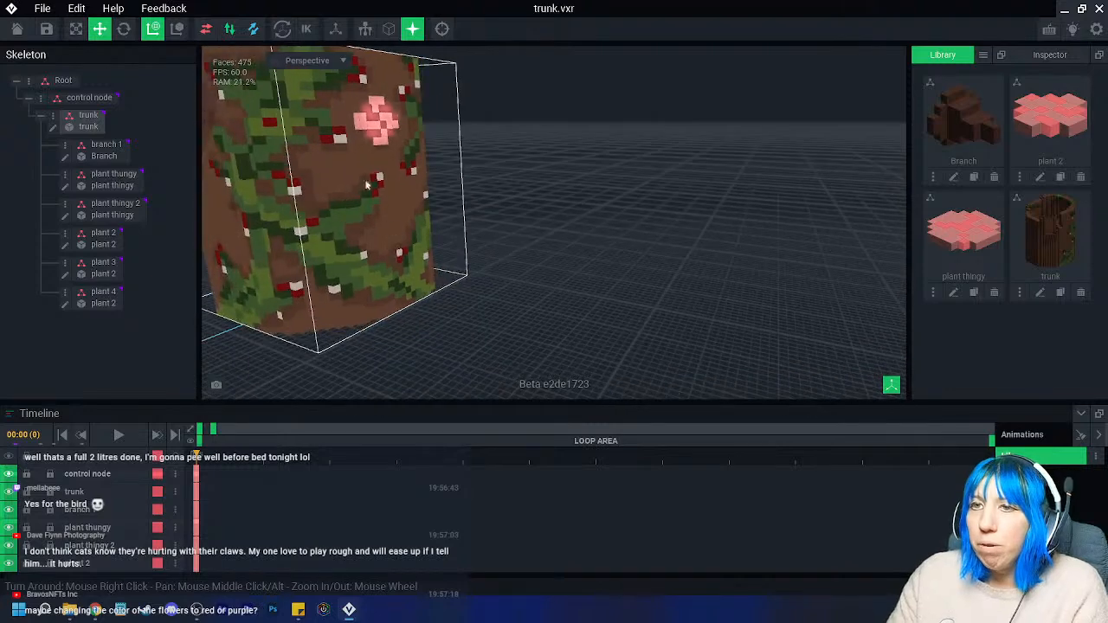
# - Save and close the trunk scene, and open the recent room scene final.vxr
pyautogui.click(17, 29)
pyautogui.click(438, 210)
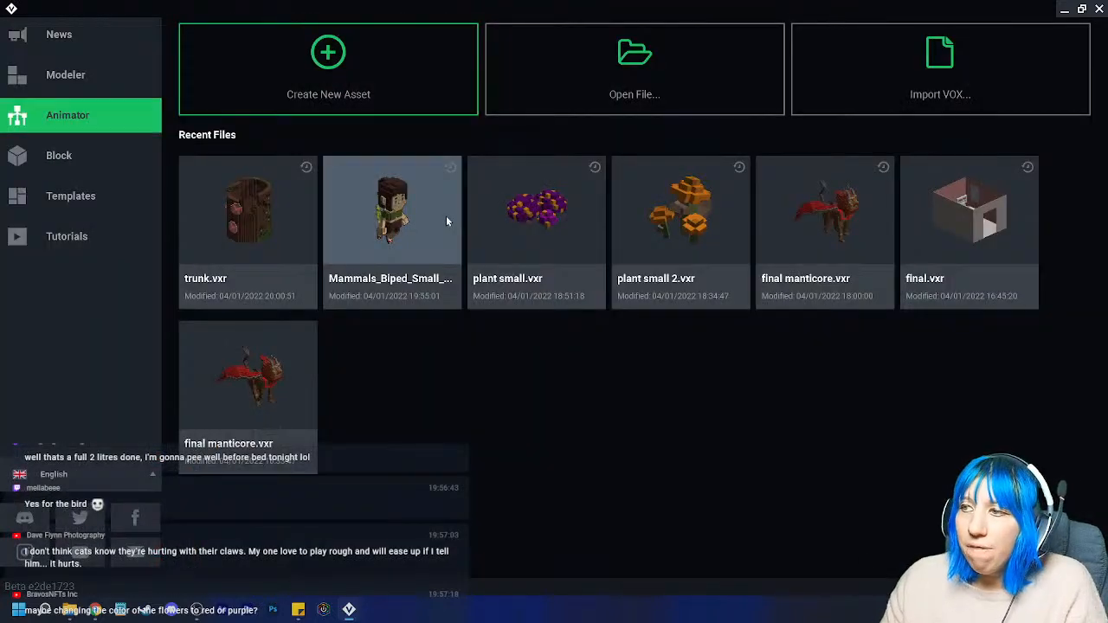
pyautogui.click(963, 216)
# - Open the Bed model to examine its flowered blanket, modelled trim and drawers, and return to the room scene, saving the model
pyautogui.scroll(-3, 96, 259)
pyautogui.click(65, 300)
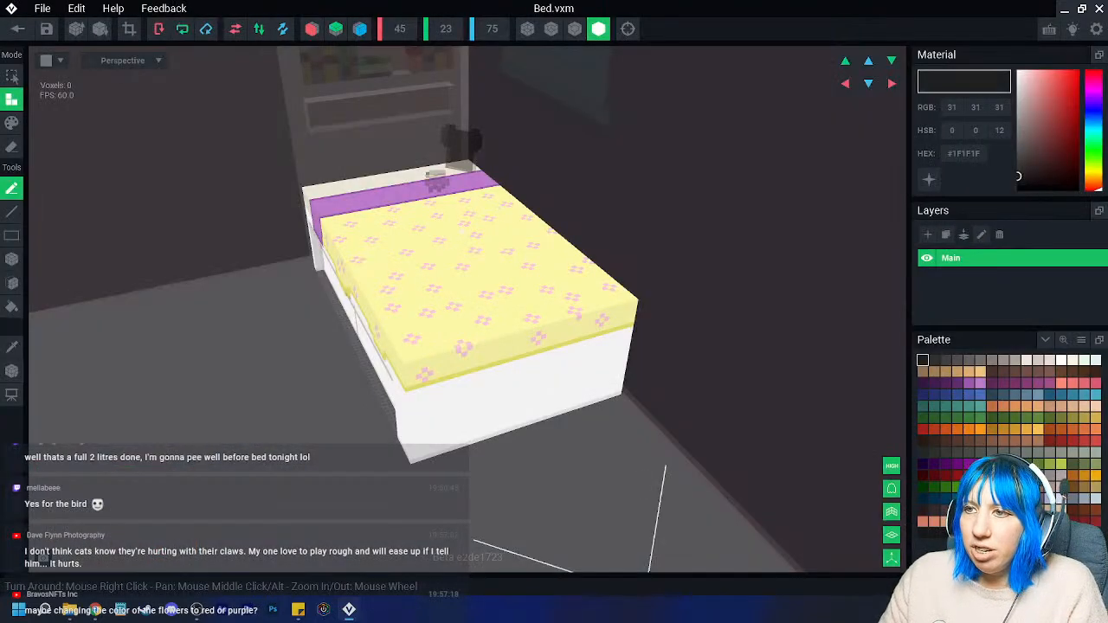
pyautogui.moveTo(492, 218); pyautogui.dragTo(502, 271, button='right')
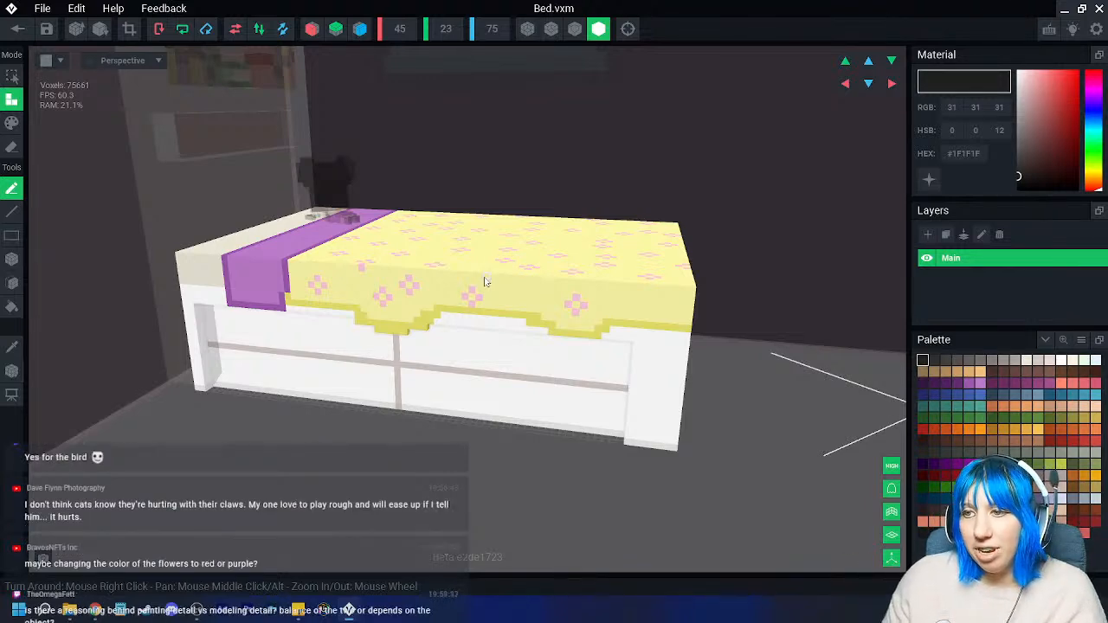
pyautogui.scroll(5, 401, 329)
pyautogui.moveTo(401, 328); pyautogui.dragTo(210, 393, button='right')
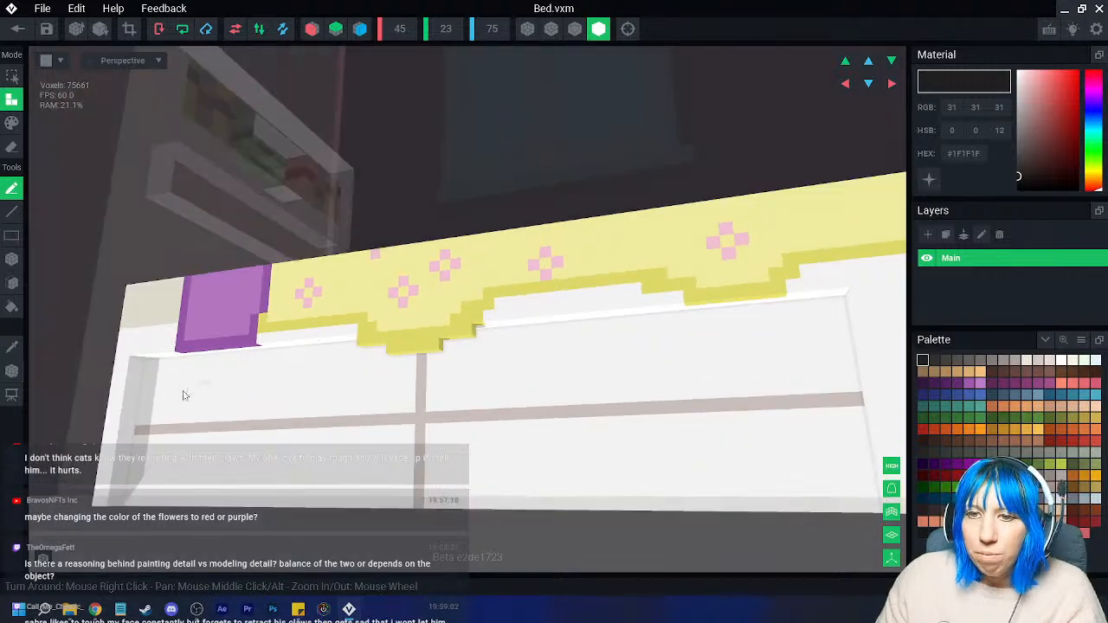
pyautogui.moveTo(145, 304); pyautogui.dragTo(143, 169, button='right')
pyautogui.click(17, 29)
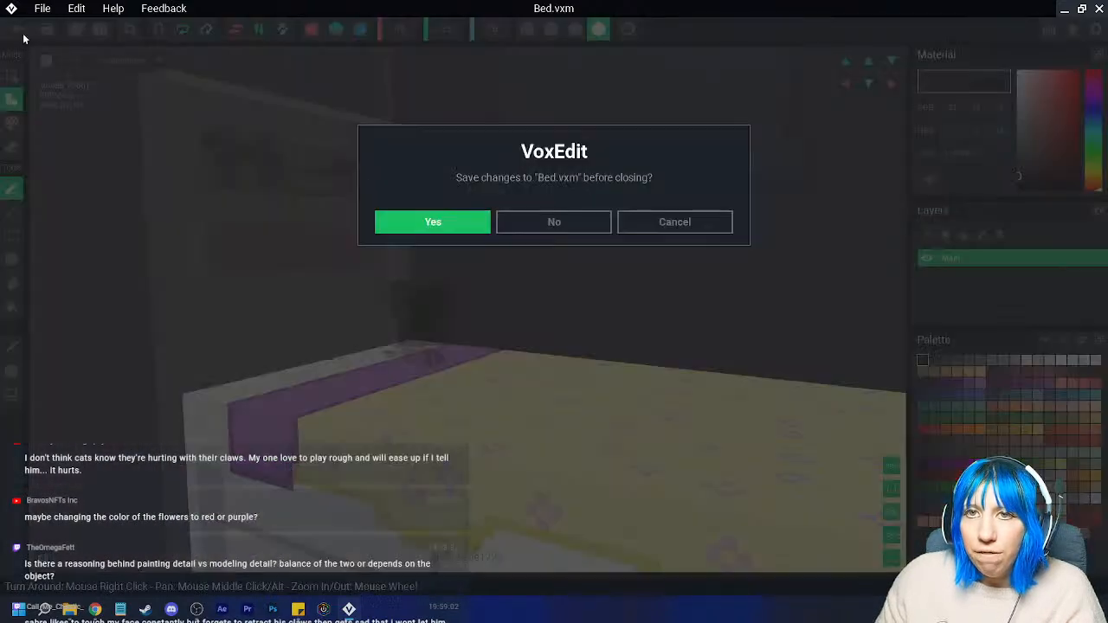
pyautogui.click(440, 224)
# - Open the bed's headboard model to examine the coloured books on its shelf, and return to the room scene
pyautogui.moveTo(451, 257); pyautogui.dragTo(520, 277, button='right')
pyautogui.scroll(10, 592, 296)
pyautogui.click(542, 290)
pyautogui.click(485, 277)
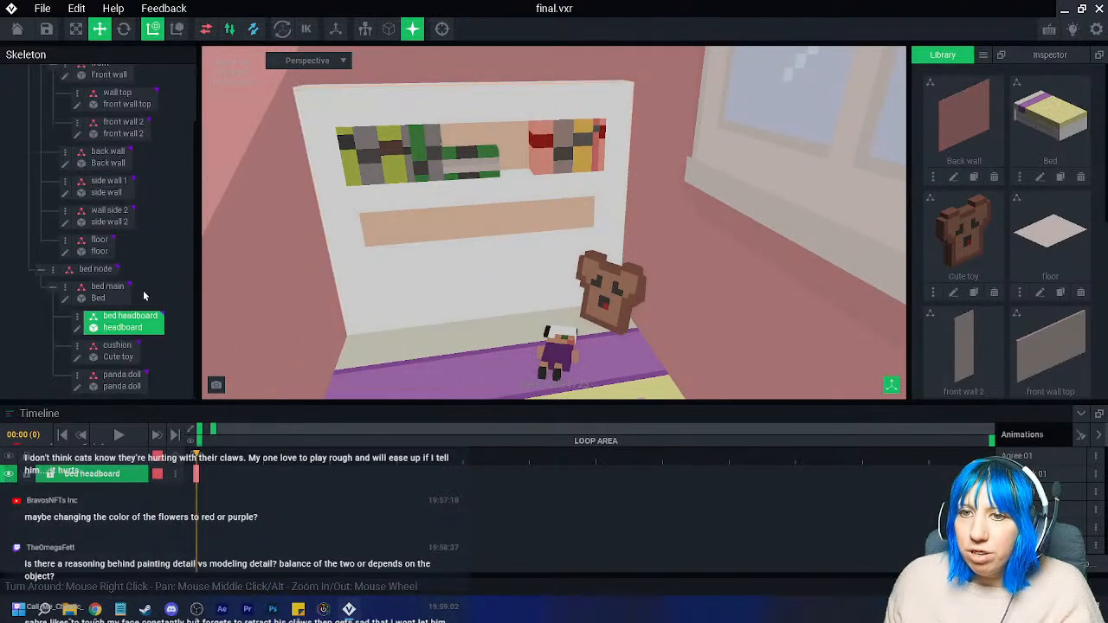
pyautogui.click(78, 331)
pyautogui.scroll(8, 411, 213)
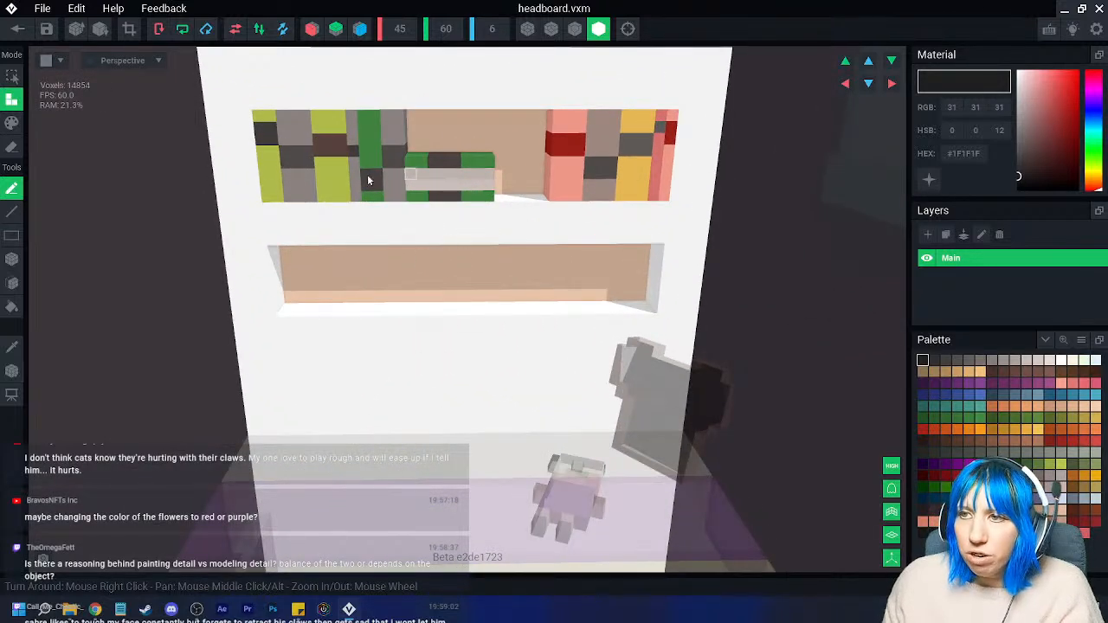
pyautogui.moveTo(489, 302); pyautogui.dragTo(356, 172, button='right')
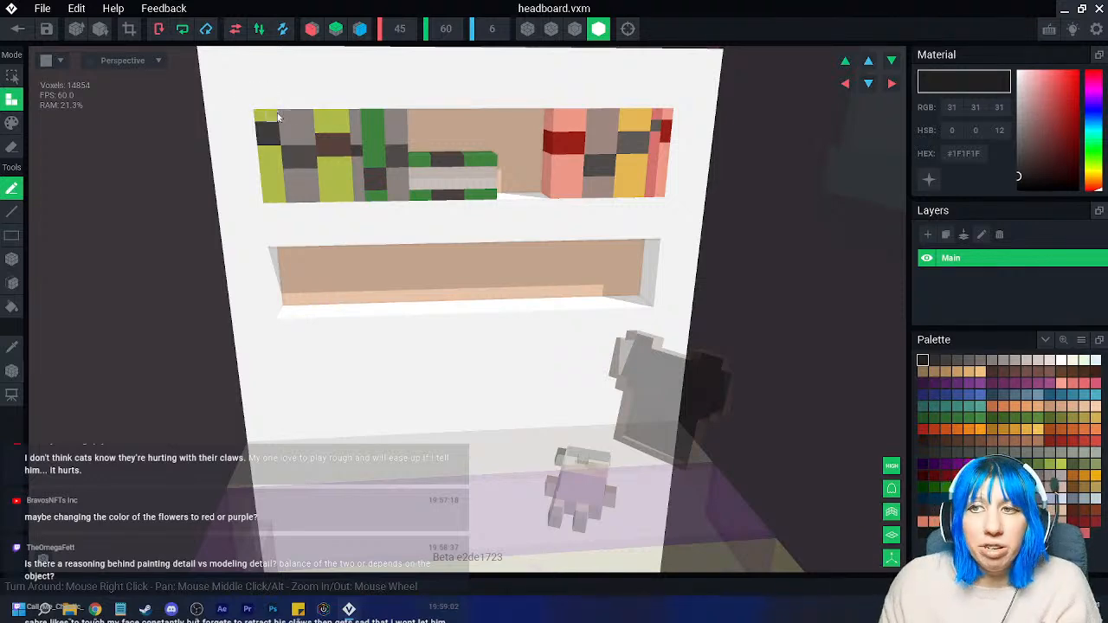
pyautogui.moveTo(407, 98); pyautogui.dragTo(388, 130, button='right')
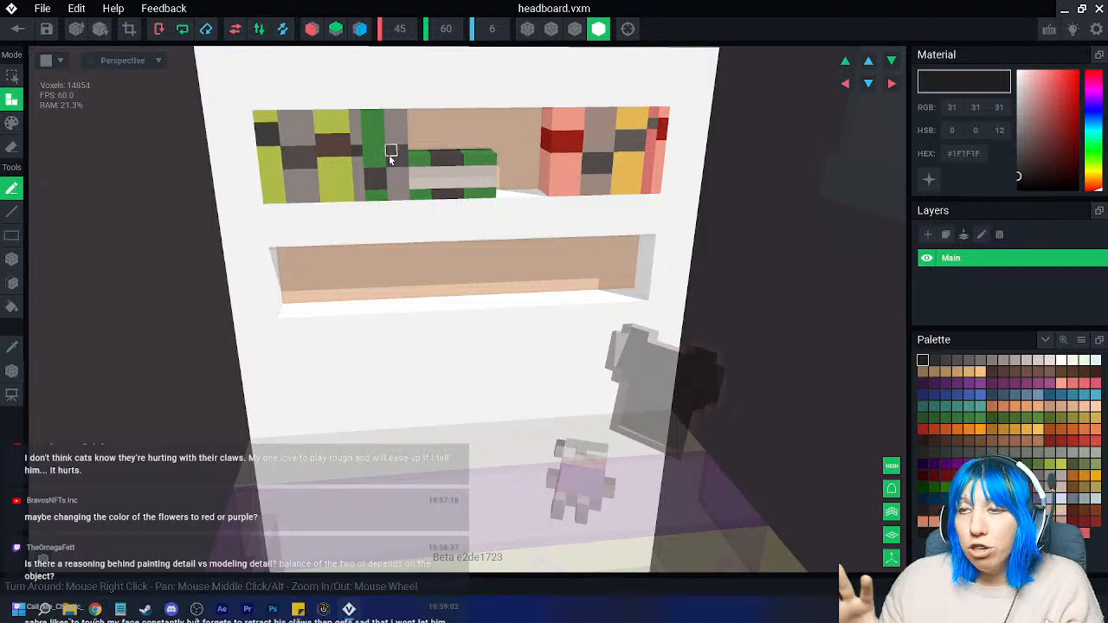
pyautogui.hotkey('ctrl', 'w')
pyautogui.press('Return')
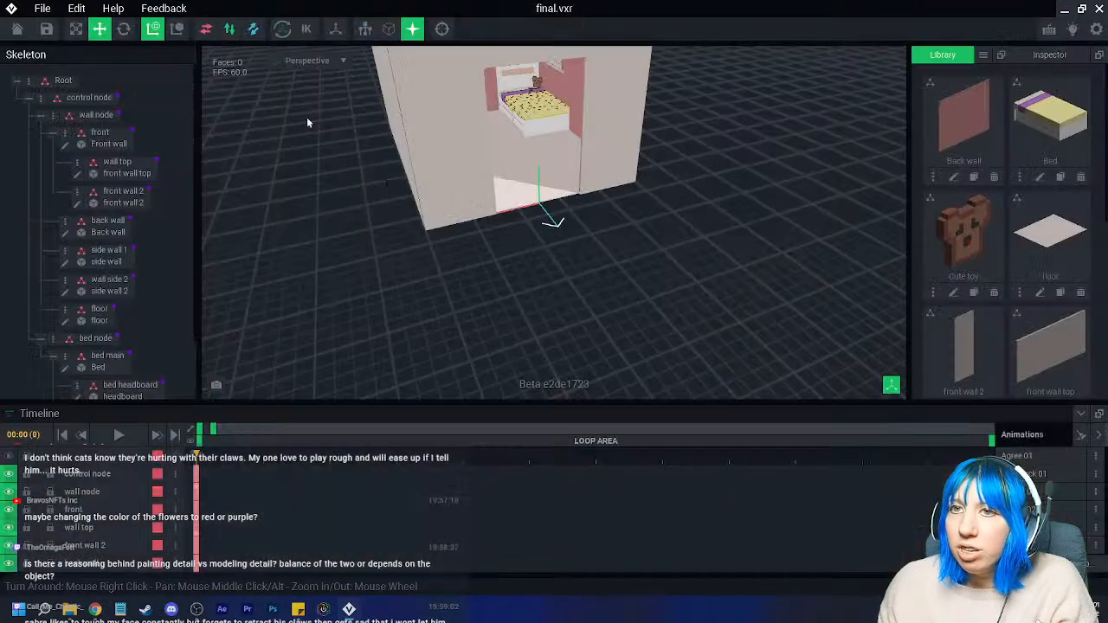
# - View the bed with its headboard, toys and window inside the room of final.vxr
pyautogui.scroll(-5, 520, 295)
pyautogui.scroll(5, 520, 294)
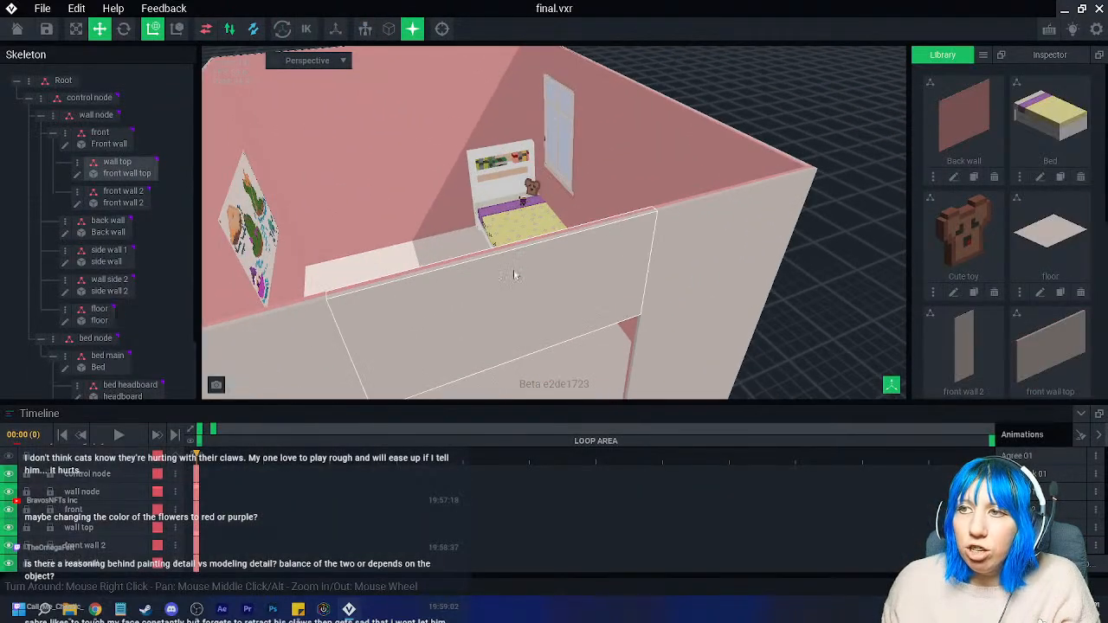
pyautogui.scroll(3, 518, 279)
pyautogui.moveTo(518, 279); pyautogui.dragTo(479, 256, button='right')
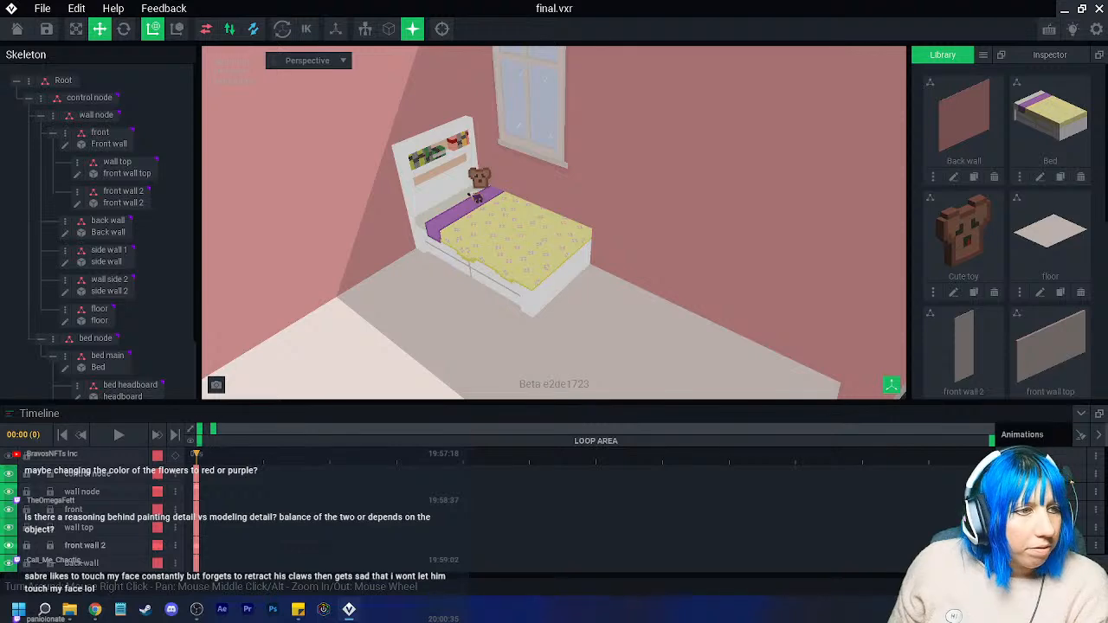
pyautogui.scroll(10, 505, 271)
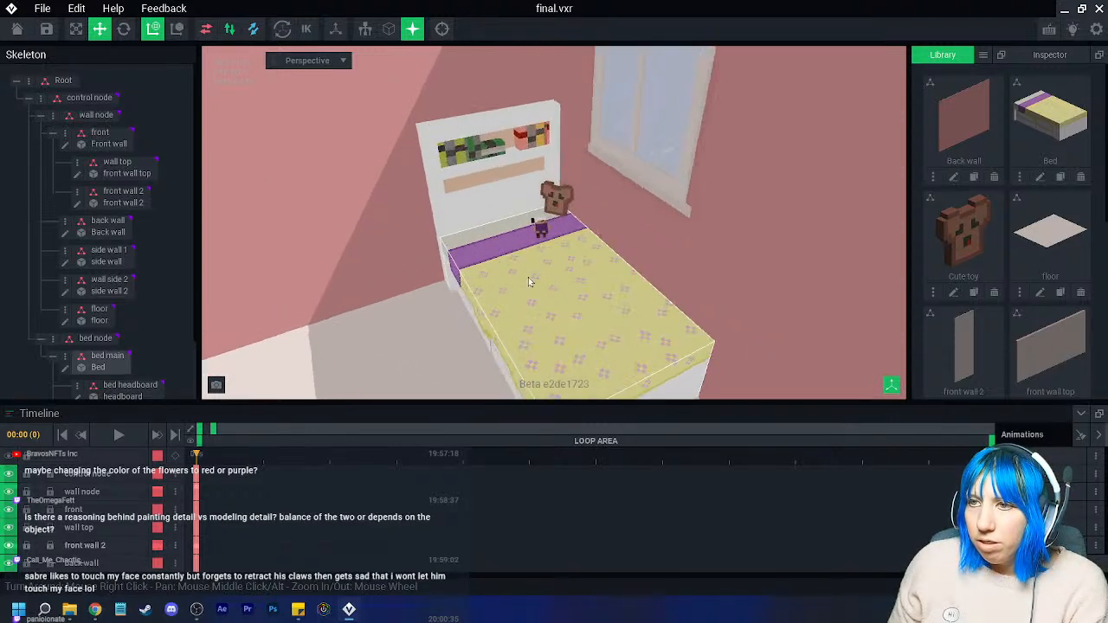
# - Examine the painted island map on the room's side wall up close, including the witch in her boat
pyautogui.moveTo(545, 288)
pyautogui.mouseDown(button='right')
pyautogui.moveTo(638, 287)
pyautogui.moveTo(563, 265)
pyautogui.moveTo(606, 279)
pyautogui.moveTo(646, 272)
pyautogui.moveTo(653, 208)
pyautogui.mouseUp(button='right')
pyautogui.scroll(5, 646, 272)
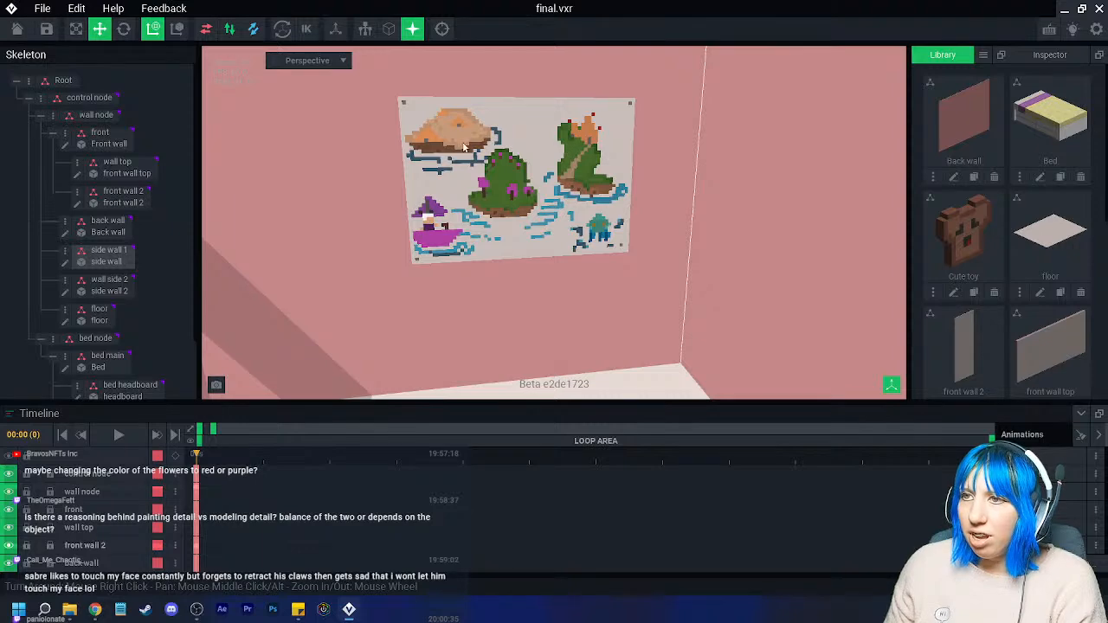
pyautogui.scroll(3, 458, 147)
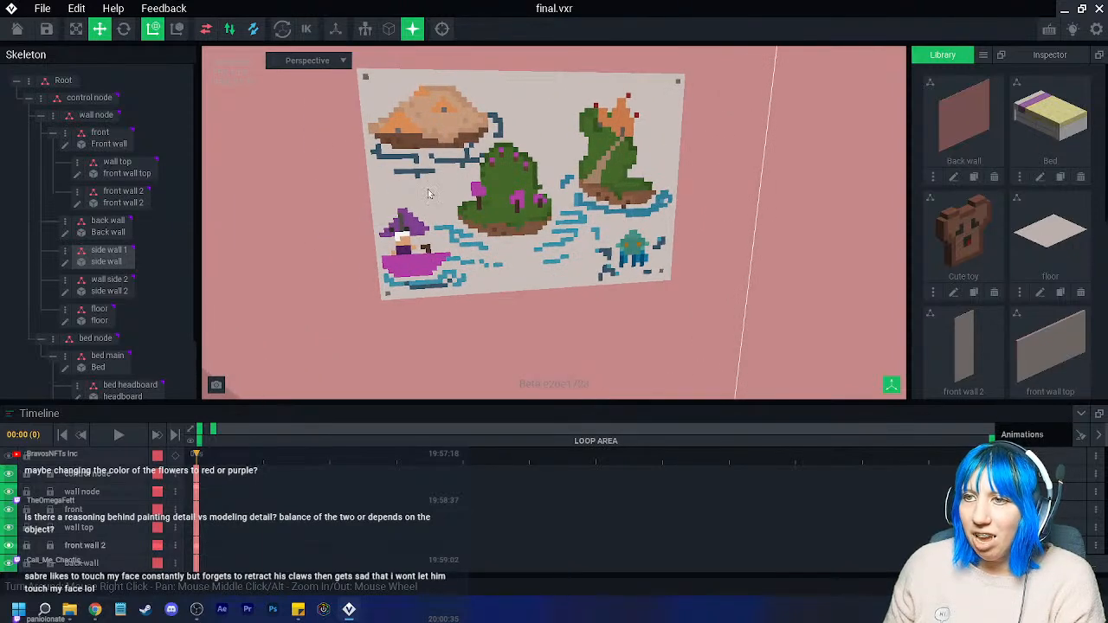
pyautogui.scroll(2, 406, 268)
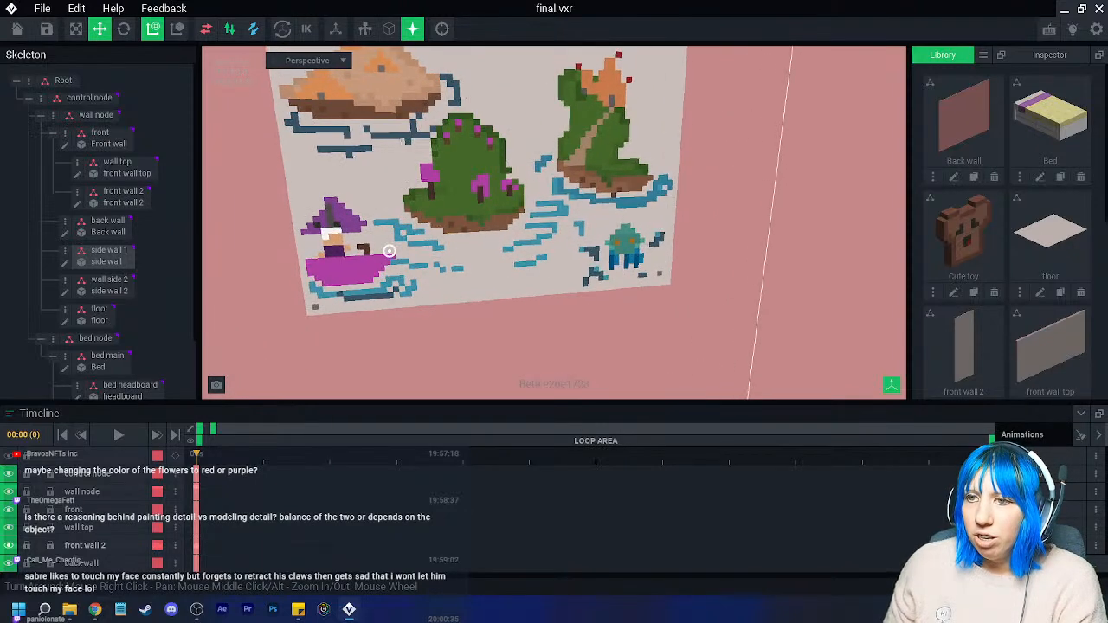
pyautogui.scroll(3, 406, 260)
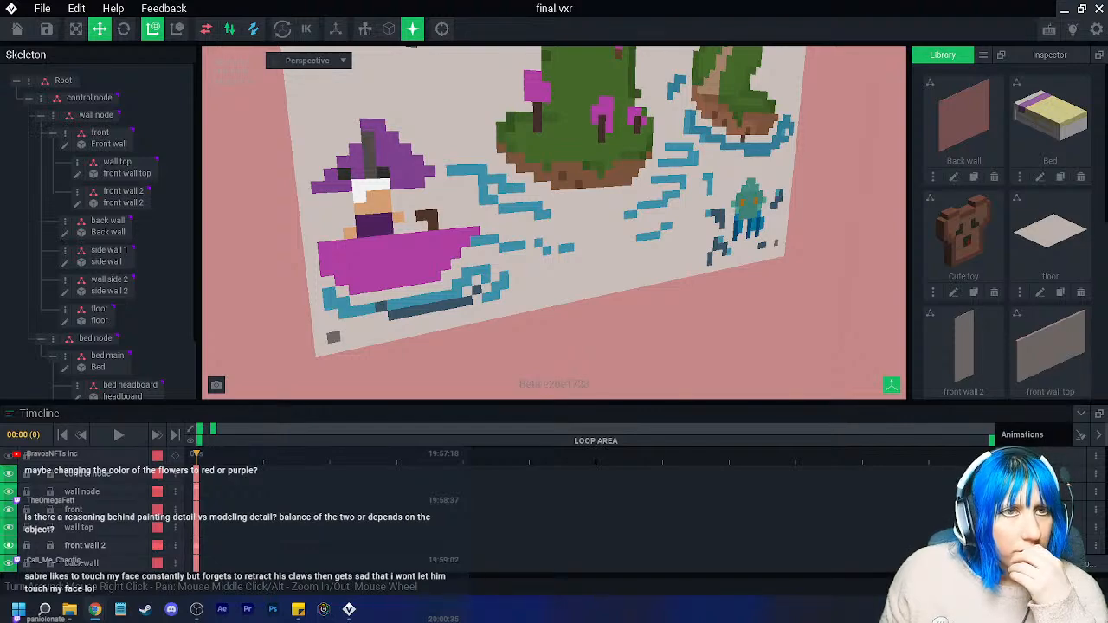
# - Switch to The Sandbox inventory in the browser, filter the entities by Published status and browse the listed assets
pyautogui.hotkey('alt', 'Tab')
pyautogui.scroll(6, 206, 280)
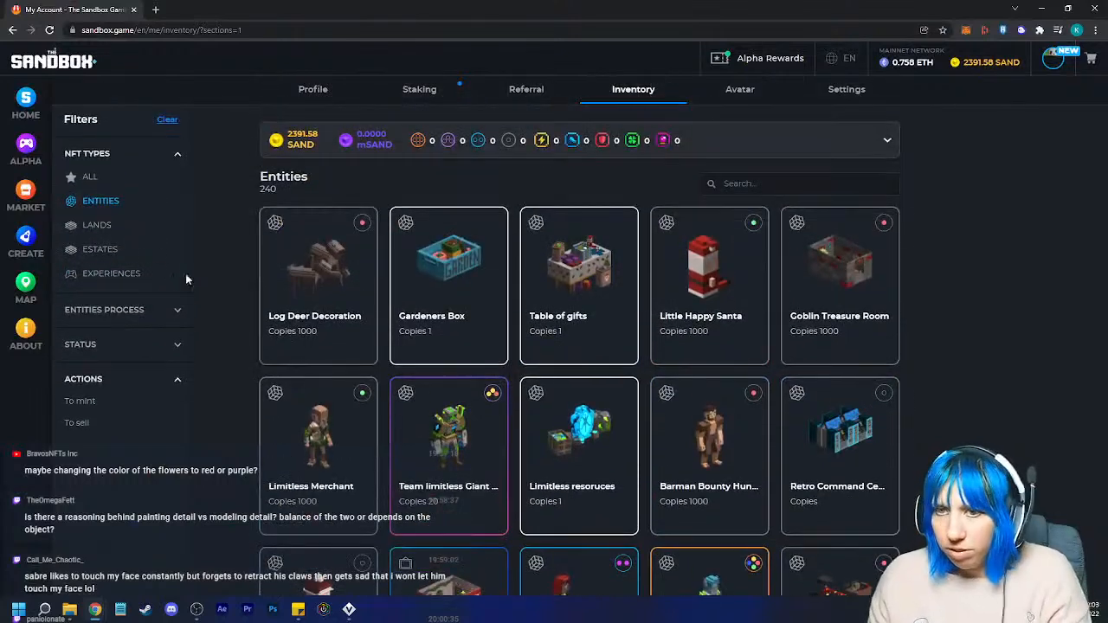
pyautogui.click(120, 344)
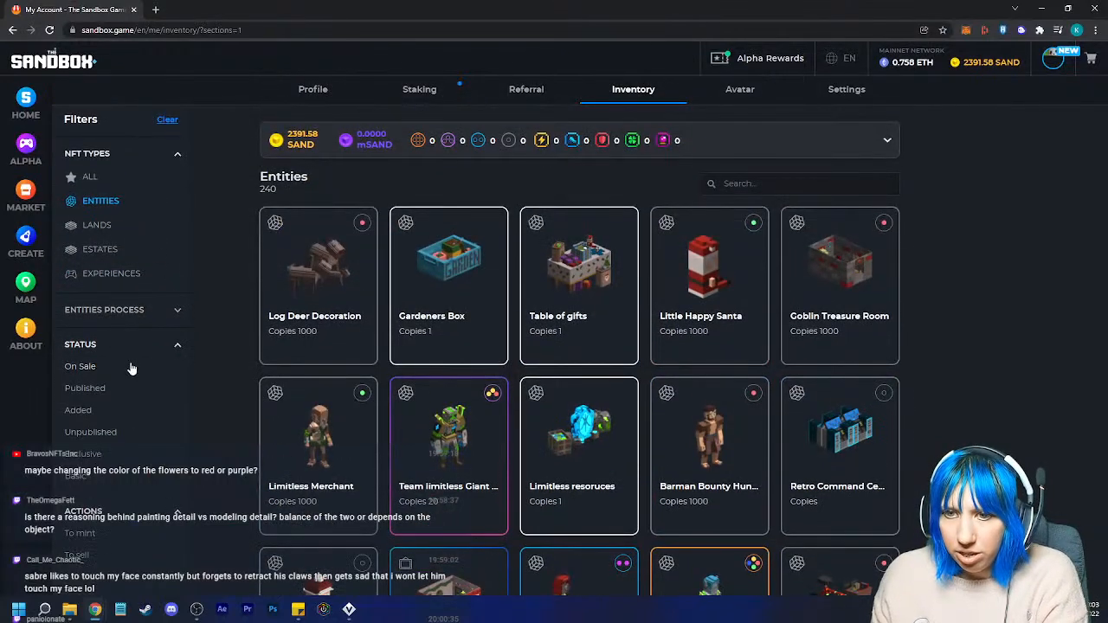
pyautogui.click(92, 393)
pyautogui.scroll(-5, 540, 352)
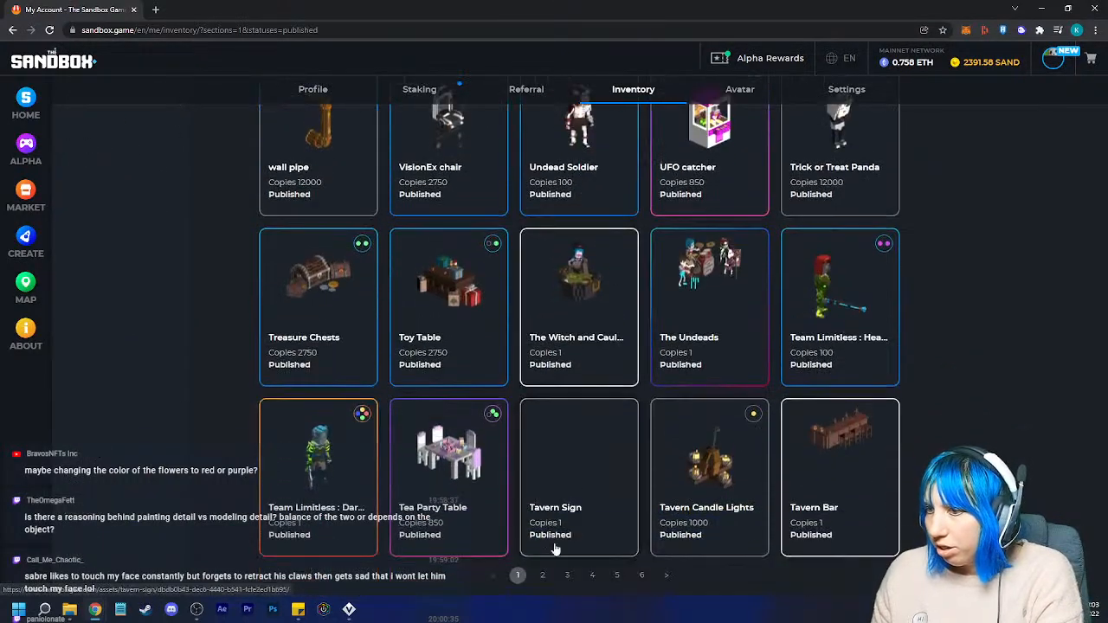
# - Browse the second and third pages of published entities in the inventory
pyautogui.click(542, 577)
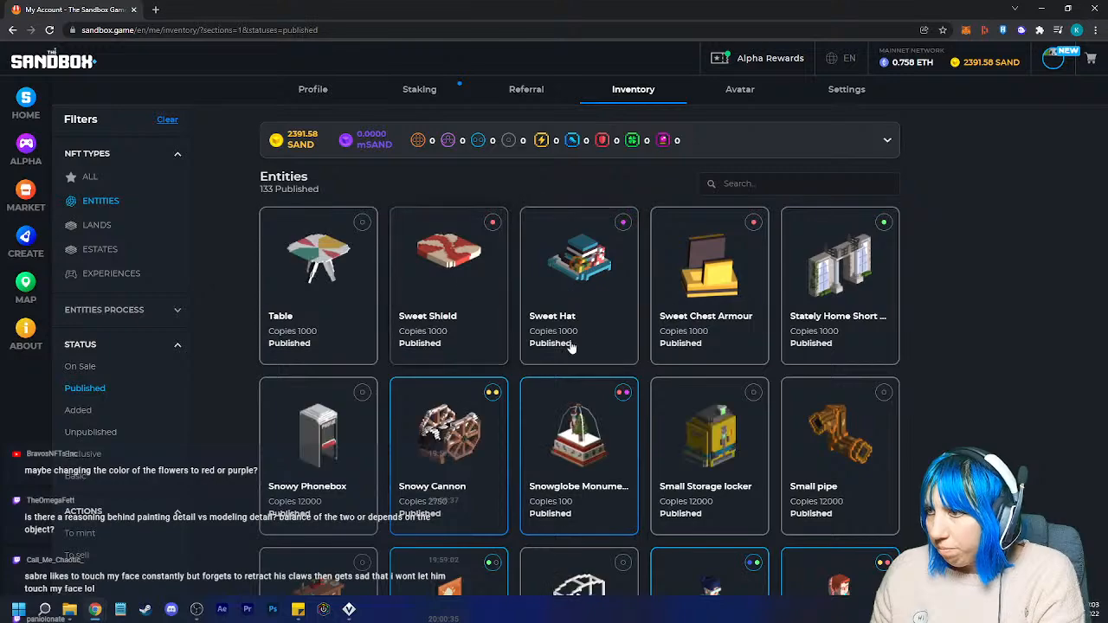
pyautogui.scroll(-3, 505, 355)
pyautogui.scroll(-3, 502, 367)
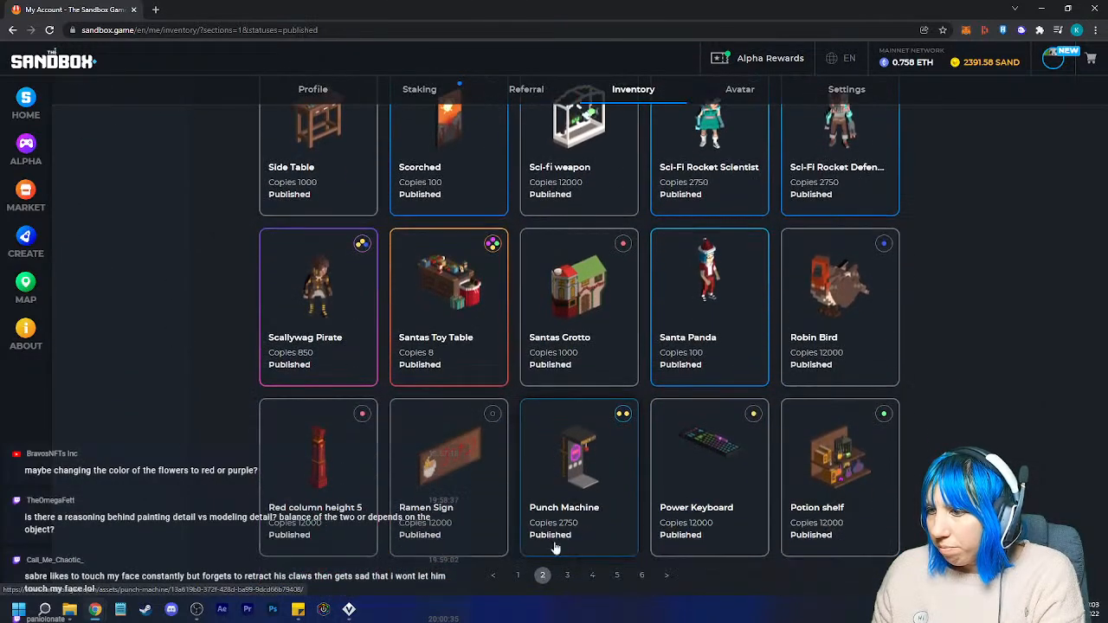
pyautogui.click(567, 577)
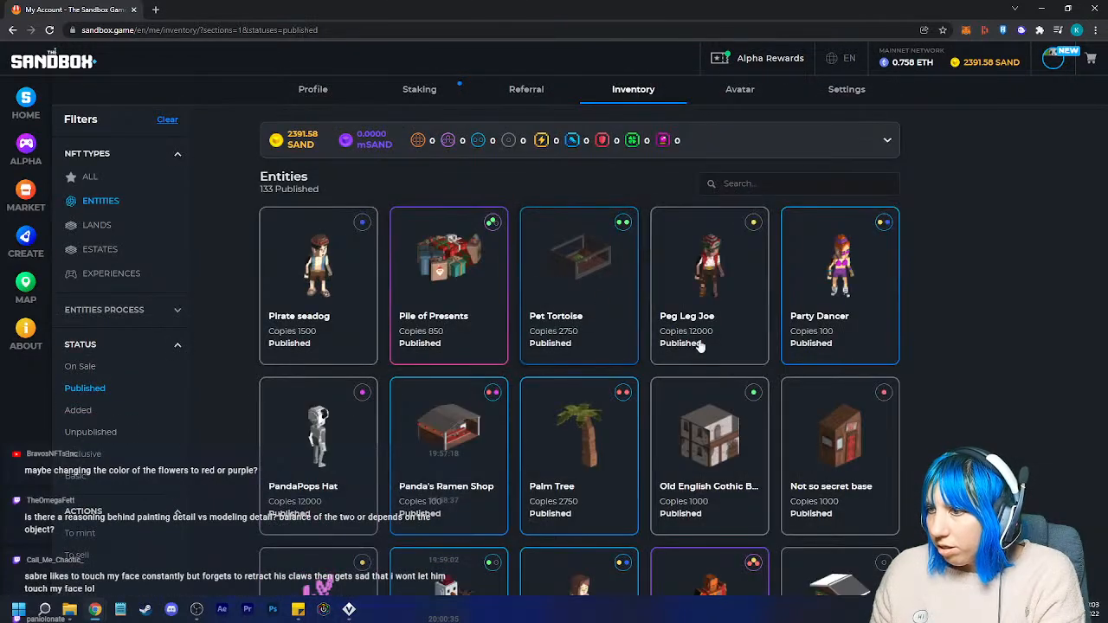
pyautogui.scroll(-4, 623, 386)
pyautogui.scroll(-2, 563, 372)
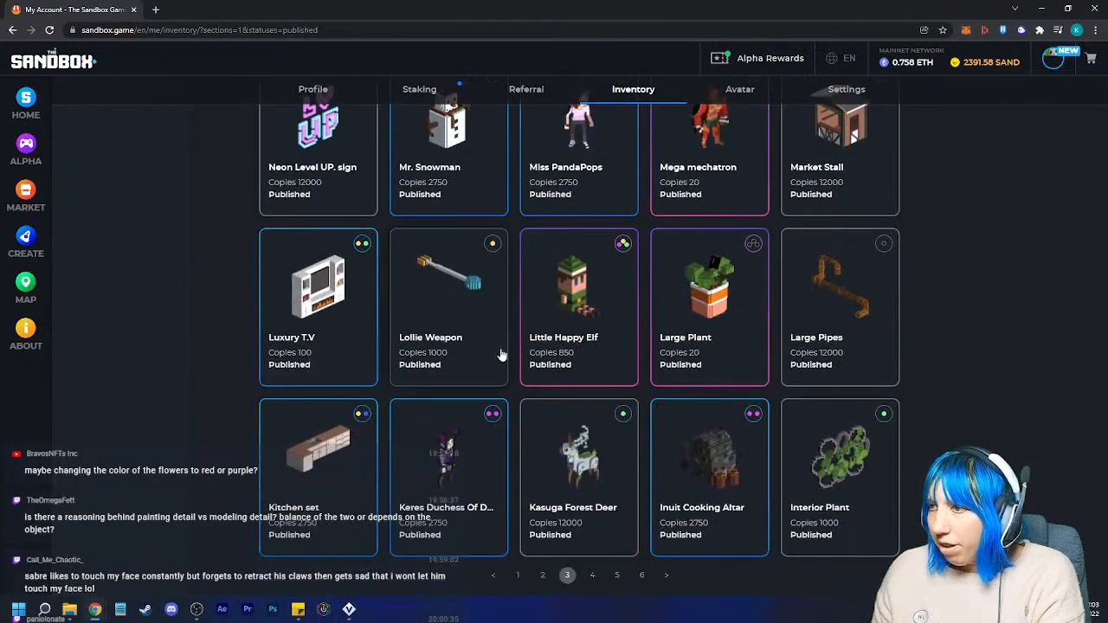
# - Open the Luxury T.V asset, play its On 01 animation in the preview and examine the screen and fireplace up close
pyautogui.click(305, 299)
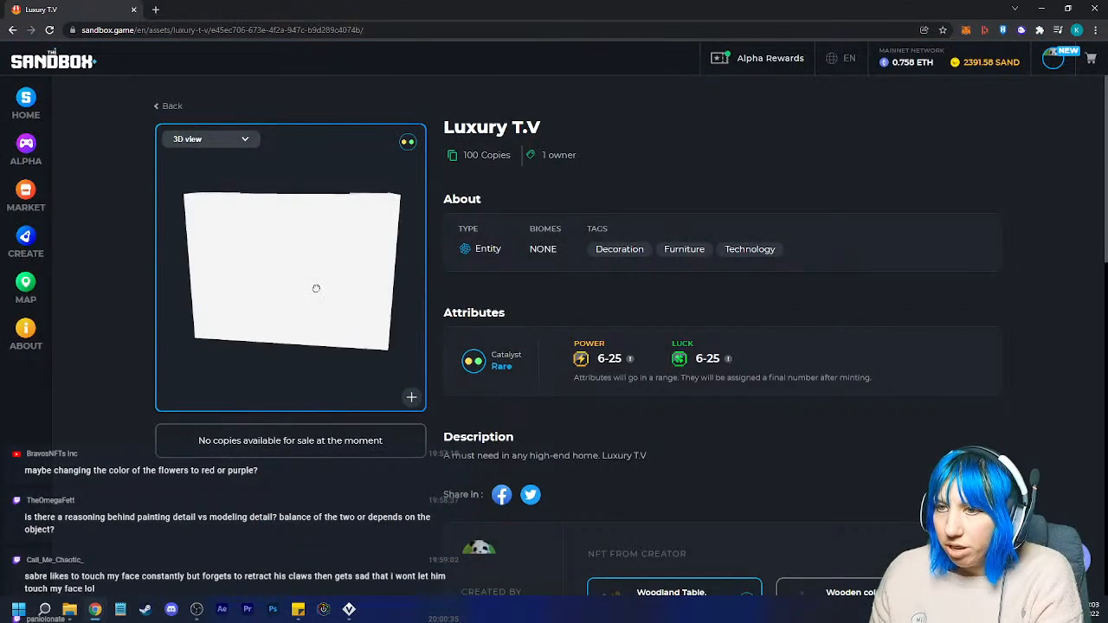
pyautogui.click(212, 139)
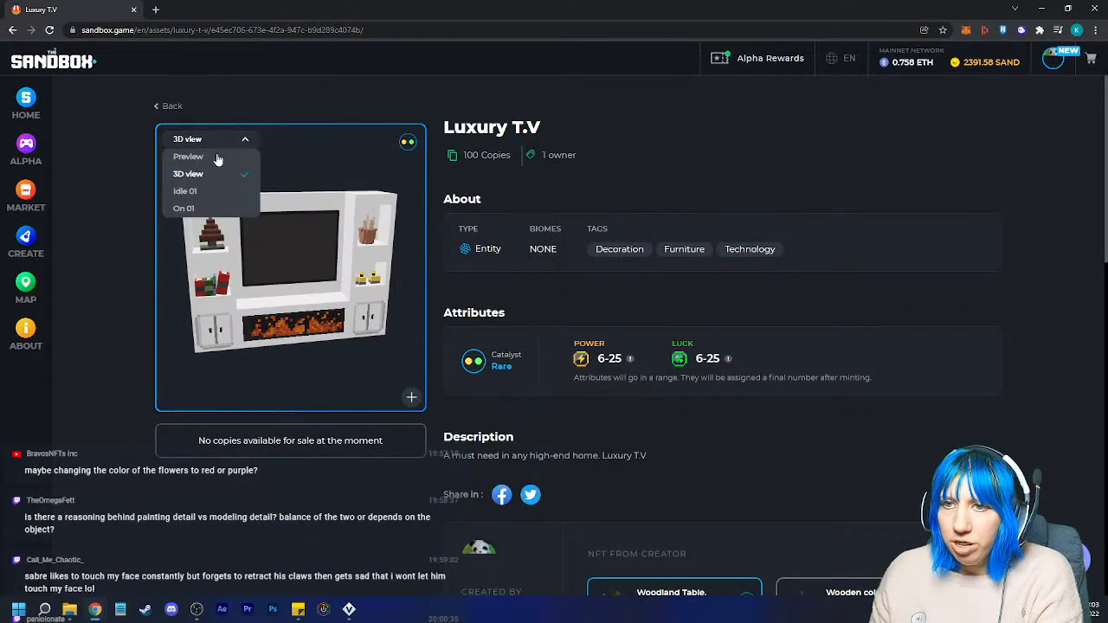
pyautogui.click(212, 193)
pyautogui.scroll(5, 285, 277)
pyautogui.scroll(-5, 285, 273)
pyautogui.scroll(2, 285, 264)
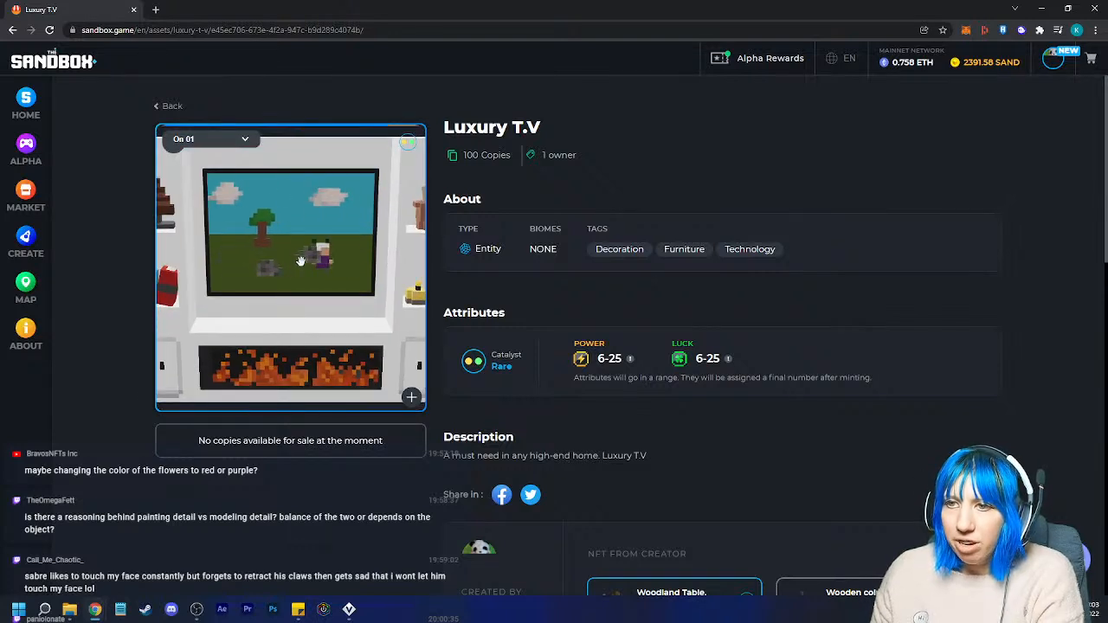
pyautogui.moveTo(277, 277)
pyautogui.mouseDown()
pyautogui.moveTo(208, 278)
pyautogui.moveTo(274, 274)
pyautogui.mouseUp()
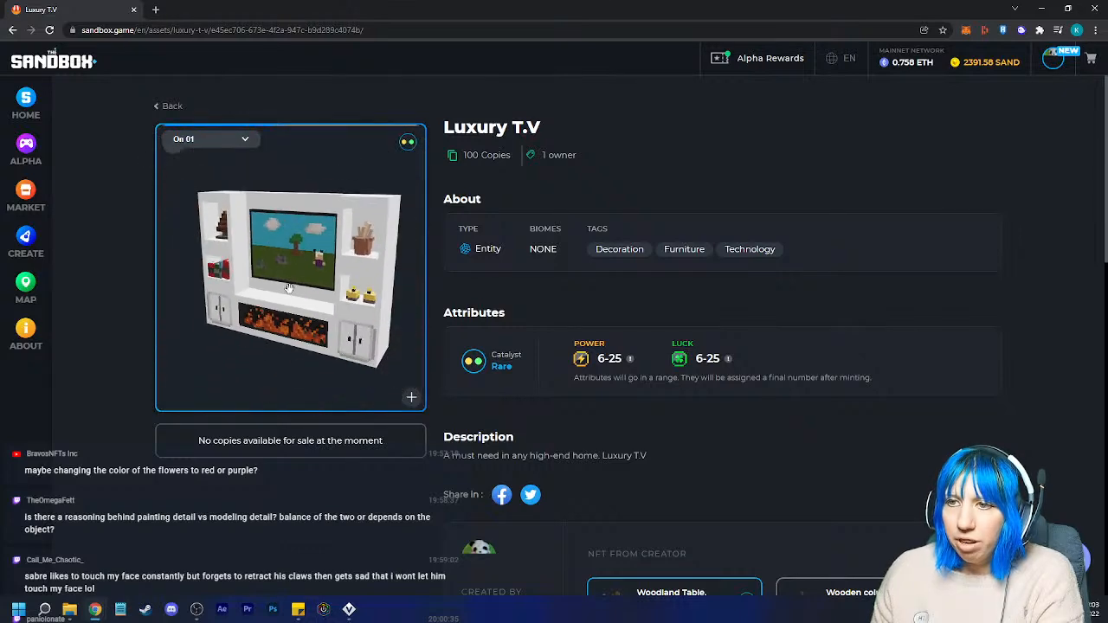
pyautogui.click(172, 106)
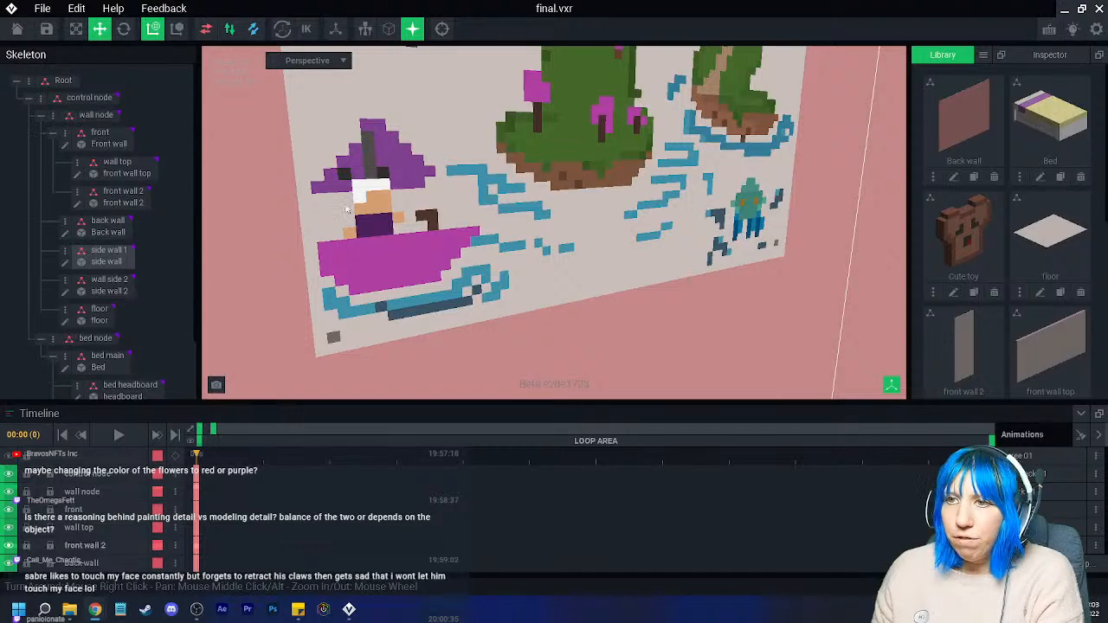
# - Switch back to final.vxr in VoxEdit and examine the witch doll and bear toy on the bed against the painted side wall
pyautogui.click(397, 211)
pyautogui.click(361, 248)
pyautogui.moveTo(361, 247); pyautogui.dragTo(682, 190, button='right')
pyautogui.scroll(10, 682, 190)
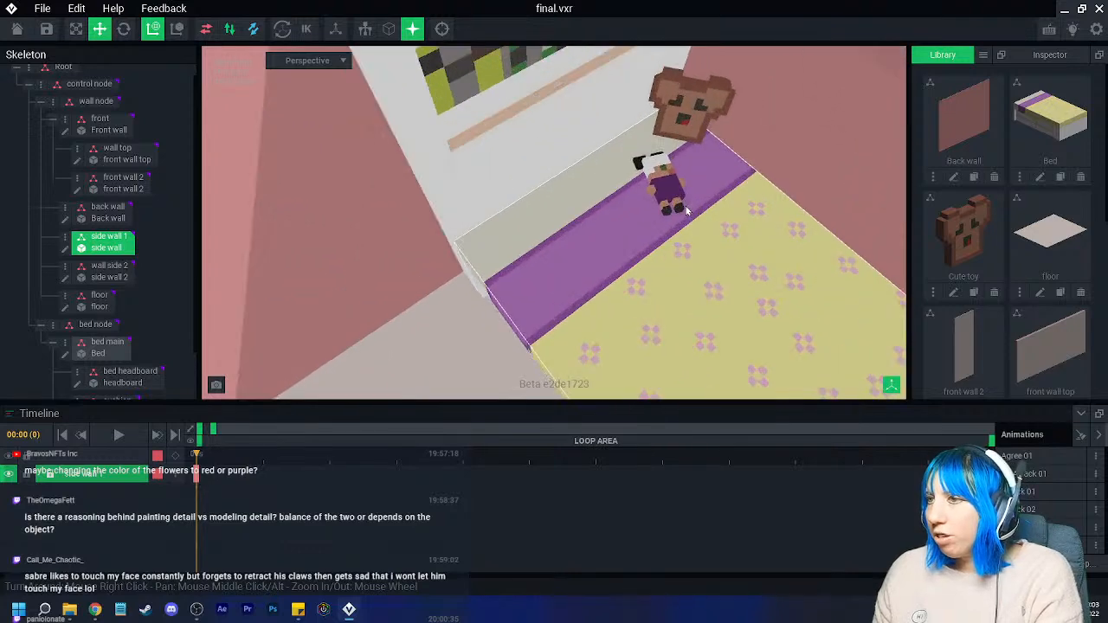
pyautogui.click(680, 218)
pyautogui.moveTo(680, 218); pyautogui.dragTo(520, 260, button='right')
pyautogui.click(599, 251)
pyautogui.scroll(-5, 604, 281)
pyautogui.scroll(-5, 585, 275)
# - Save and close final.vxr, and open trunk.vxr from the recent files
pyautogui.hotkey('alt', 'F4')
pyautogui.click(422, 223)
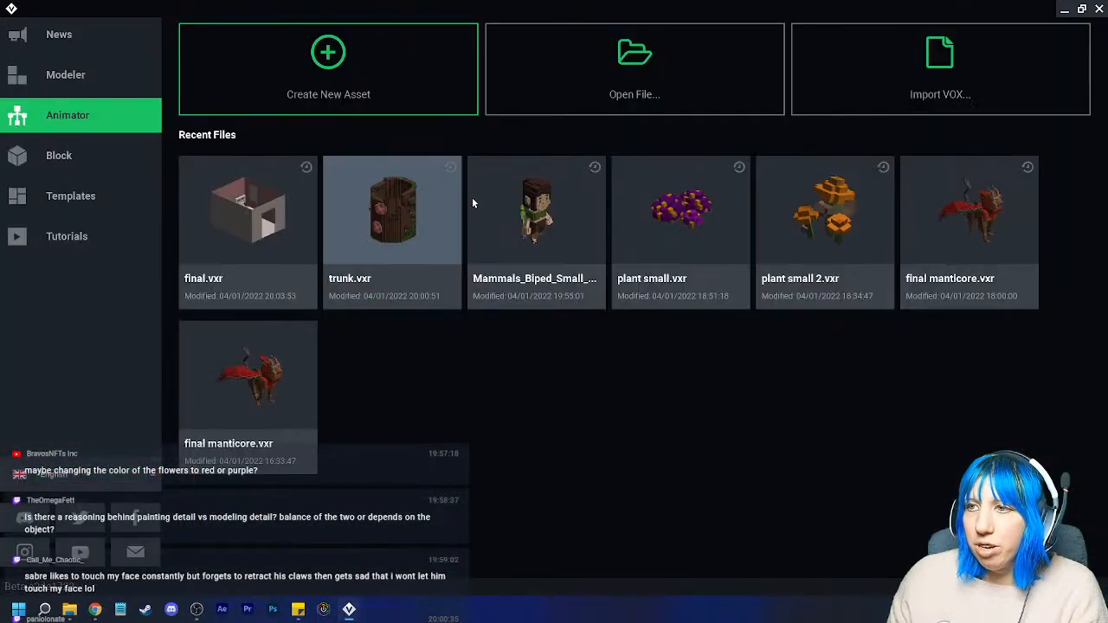
pyautogui.click(426, 223)
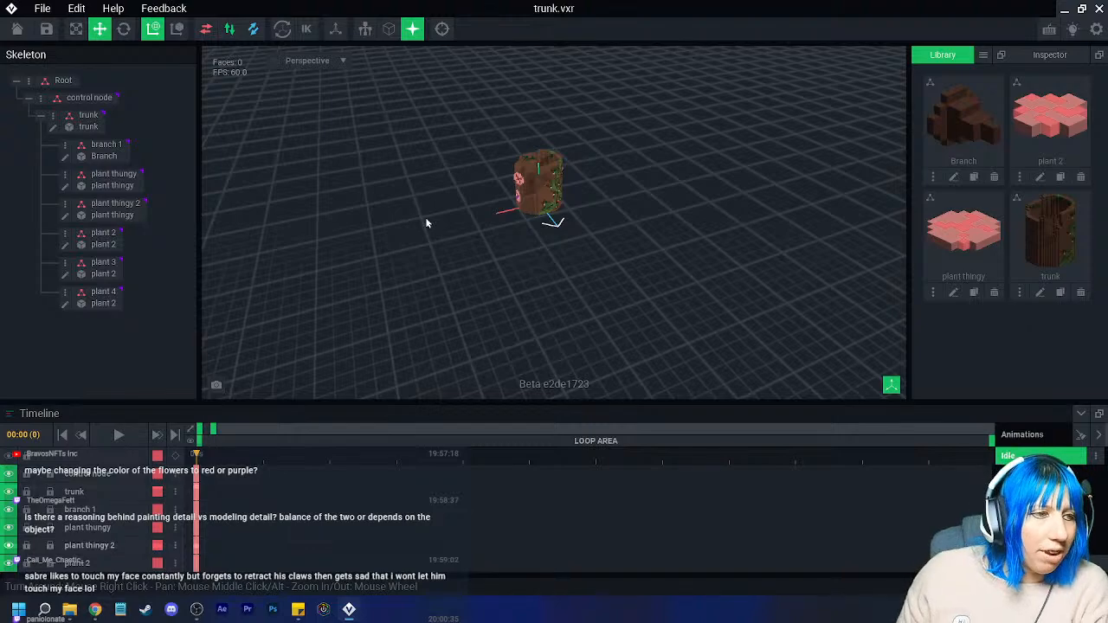
# - Duplicate the trunk's branch 1 node under the name branch 2
pyautogui.scroll(6, 612, 185)
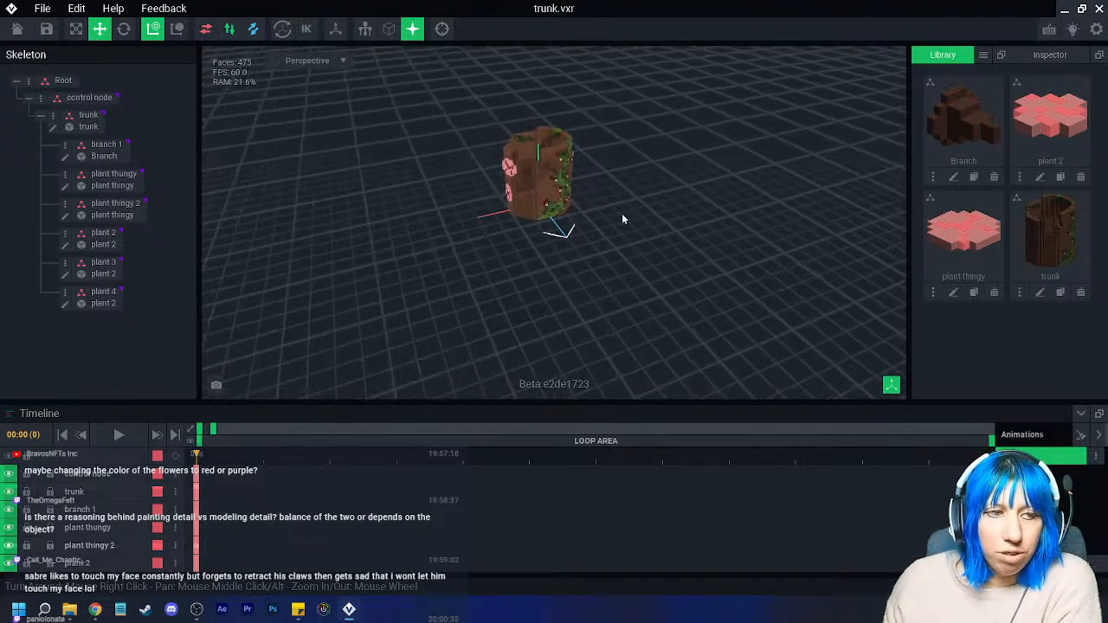
pyautogui.scroll(2, 552, 217)
pyautogui.moveTo(552, 216); pyautogui.dragTo(562, 229, button='middle')
pyautogui.moveTo(562, 229); pyautogui.dragTo(563, 232, button='right')
pyautogui.scroll(3, 563, 231)
pyautogui.click(622, 125)
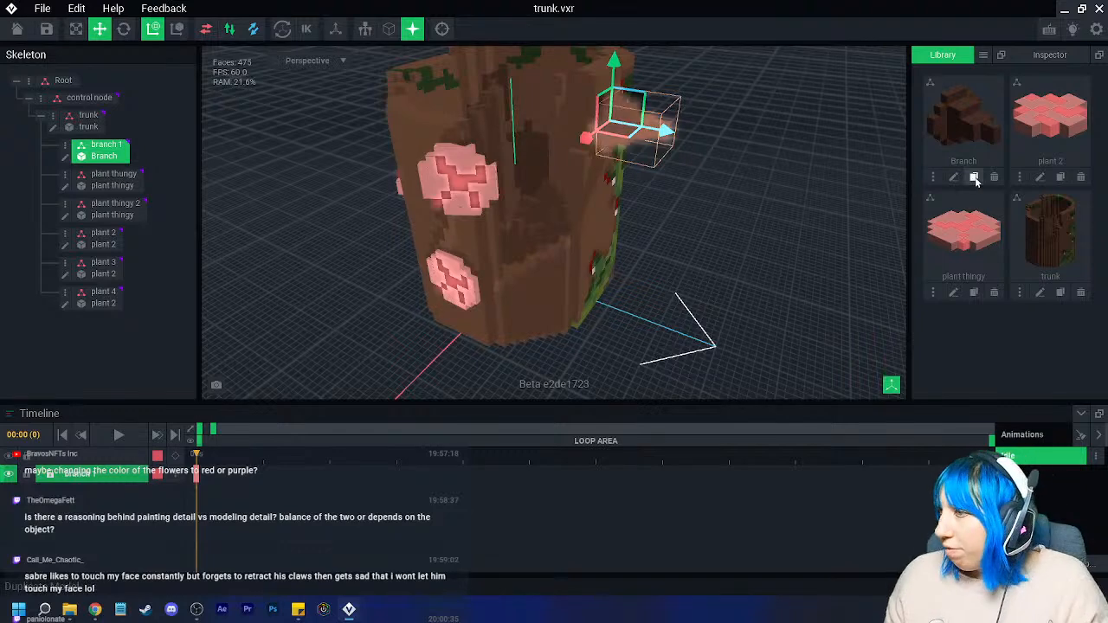
pyautogui.rightClick(89, 154)
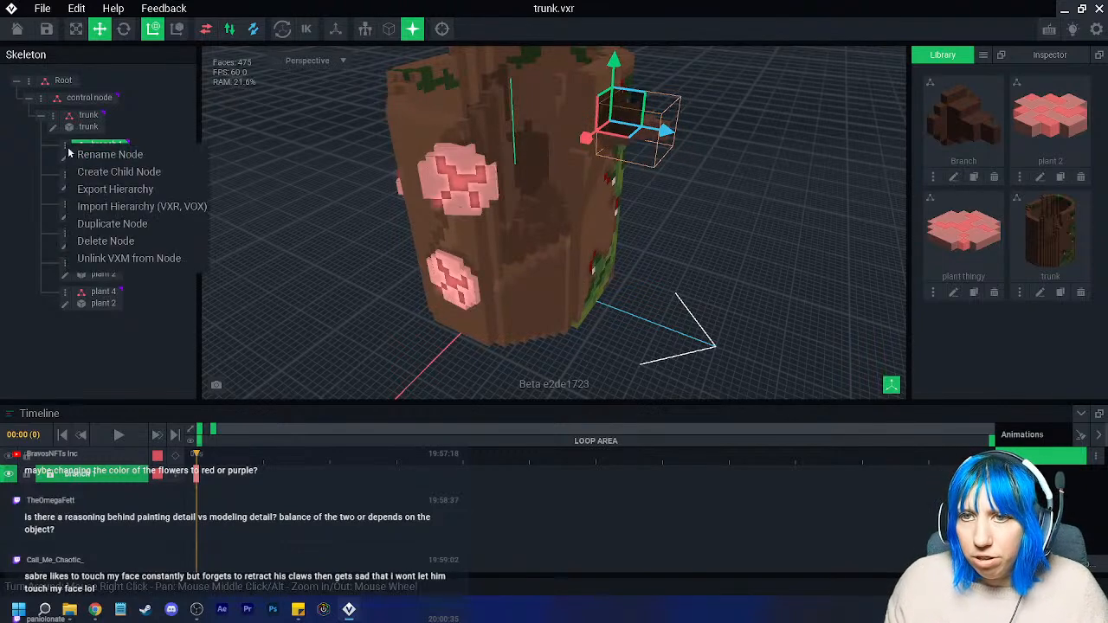
pyautogui.click(123, 225)
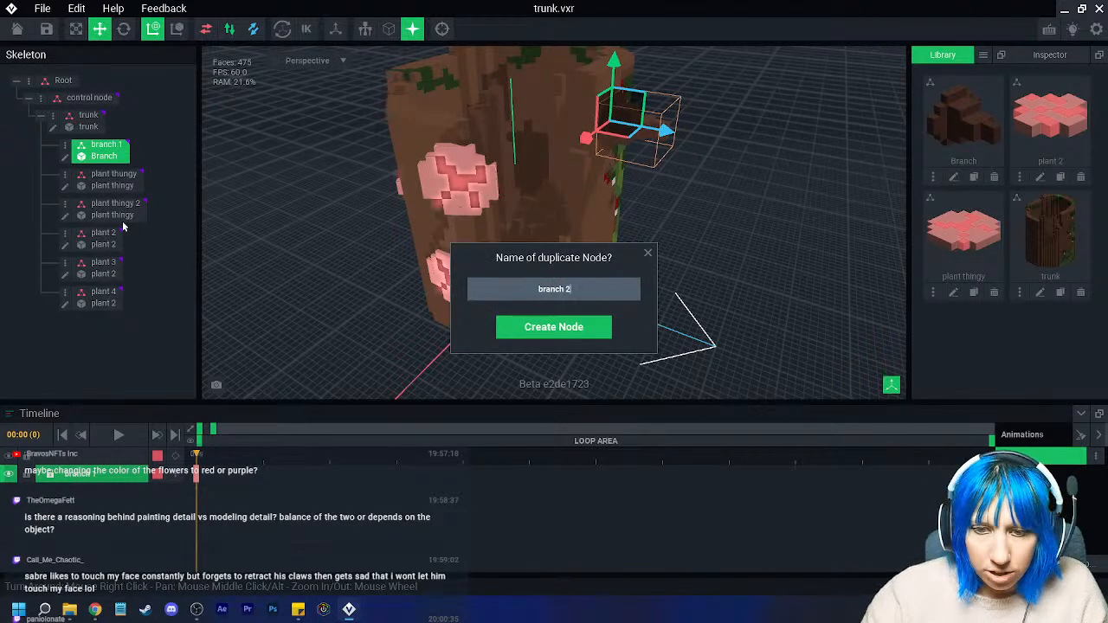
pyautogui.press('Return')
# - Move branch 2 down and around to the side of the trunk beside the large pink plants
pyautogui.moveTo(601, 181); pyautogui.dragTo(559, 116, button='right')
pyautogui.moveTo(558, 67); pyautogui.dragTo(564, 131)
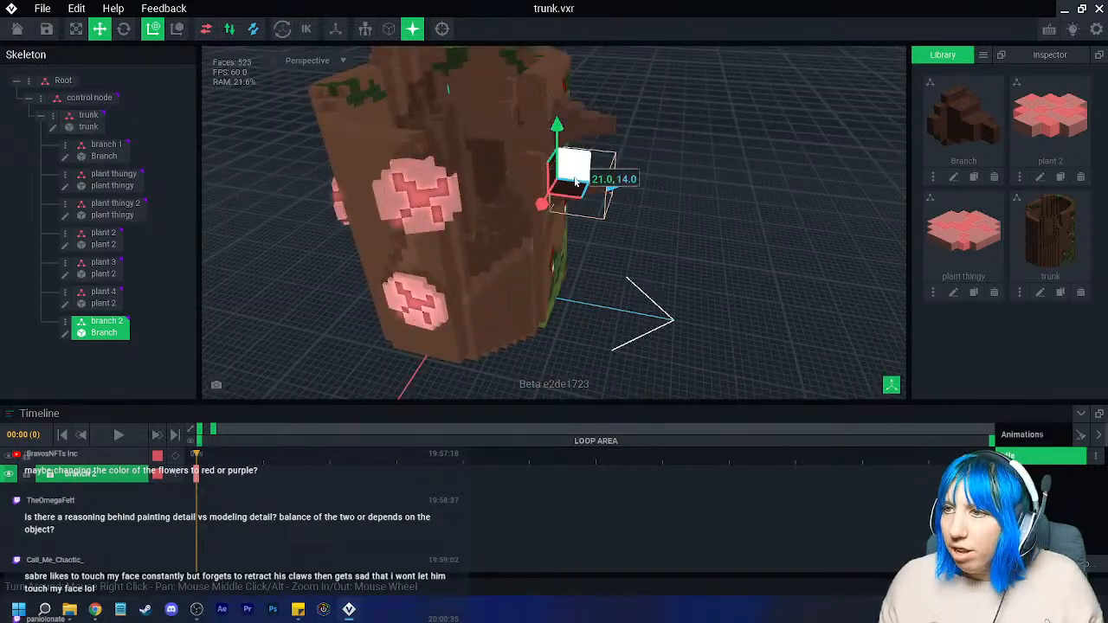
pyautogui.moveTo(542, 203); pyautogui.dragTo(376, 229)
pyautogui.moveTo(559, 276); pyautogui.dragTo(371, 244)
pyautogui.moveTo(341, 270); pyautogui.dragTo(346, 208, button='right')
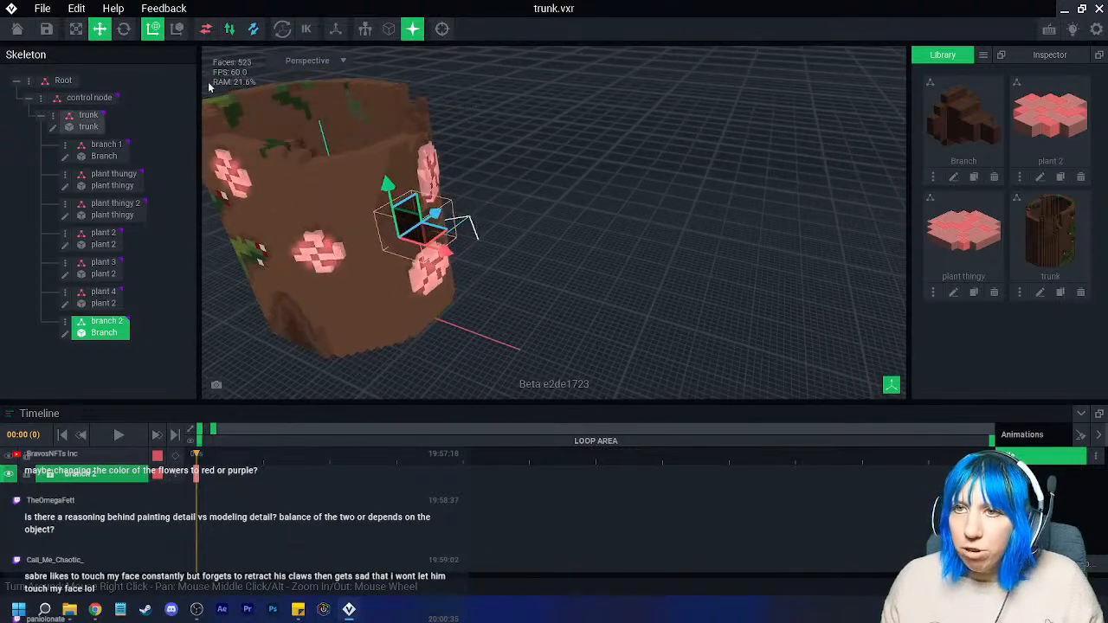
# - Rotate branch 2 so it points outward from the trunk's side
pyautogui.click(123, 30)
pyautogui.scroll(2, 373, 244)
pyautogui.moveTo(372, 244); pyautogui.dragTo(390, 247, button='right')
pyautogui.moveTo(416, 257); pyautogui.dragTo(219, 244)
pyautogui.scroll(2, 414, 240)
pyautogui.moveTo(414, 240); pyautogui.dragTo(487, 174, button='right')
pyautogui.moveTo(487, 175); pyautogui.dragTo(437, 215)
# - Shift branch 2 against the trunk so its base meets the outer bark near the pink plants
pyautogui.press('w')
pyautogui.moveTo(438, 215)
pyautogui.mouseDown(button='right')
pyautogui.moveTo(507, 234)
pyautogui.moveTo(313, 242)
pyautogui.moveTo(452, 228)
pyautogui.mouseUp(button='right')
pyautogui.moveTo(452, 227); pyautogui.dragTo(486, 243)
pyautogui.moveTo(486, 242); pyautogui.dragTo(492, 213, button='right')
pyautogui.moveTo(435, 208)
pyautogui.mouseDown()
pyautogui.moveTo(463, 203)
pyautogui.moveTo(433, 199)
pyautogui.mouseUp()
pyautogui.moveTo(433, 200)
pyautogui.mouseDown(button='right')
pyautogui.moveTo(409, 201)
pyautogui.moveTo(425, 193)
pyautogui.mouseUp(button='right')
pyautogui.moveTo(408, 189); pyautogui.dragTo(406, 190)
pyautogui.moveTo(413, 197); pyautogui.dragTo(412, 184, button='right')
pyautogui.moveTo(412, 220); pyautogui.dragTo(387, 209)
pyautogui.moveTo(457, 242); pyautogui.dragTo(564, 283, button='right')
# - Review the trunk with both branches from several sides, and save and close trunk.vxr
pyautogui.click(564, 282)
pyautogui.scroll(-5, 450, 278)
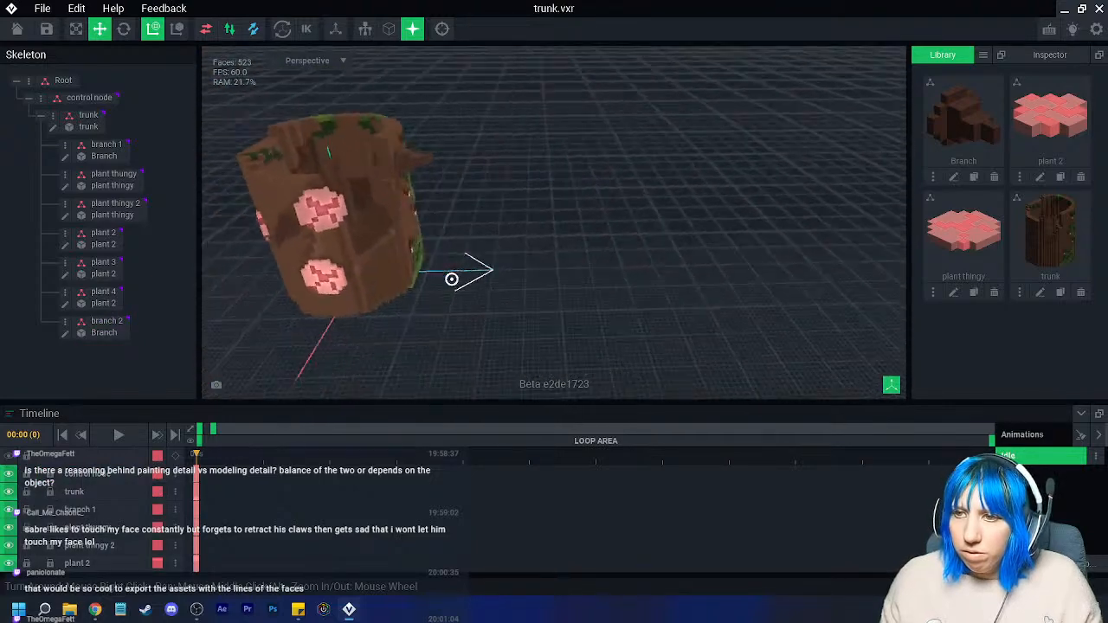
pyautogui.moveTo(451, 278); pyautogui.dragTo(454, 304, button='right')
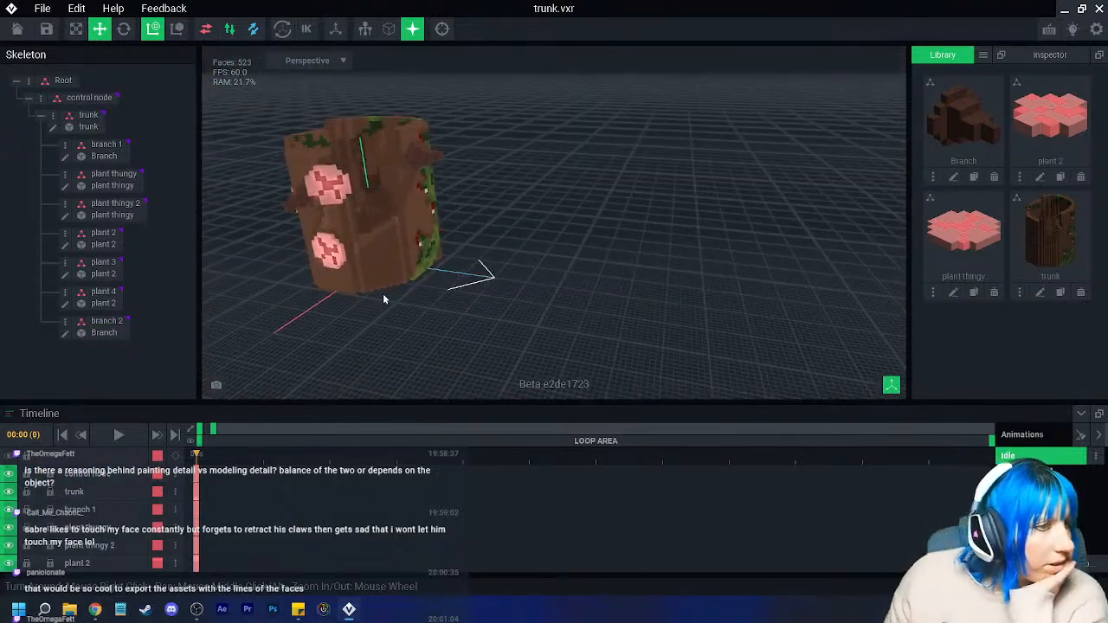
pyautogui.moveTo(412, 268); pyautogui.dragTo(598, 249, button='right')
pyautogui.scroll(5, 539, 237)
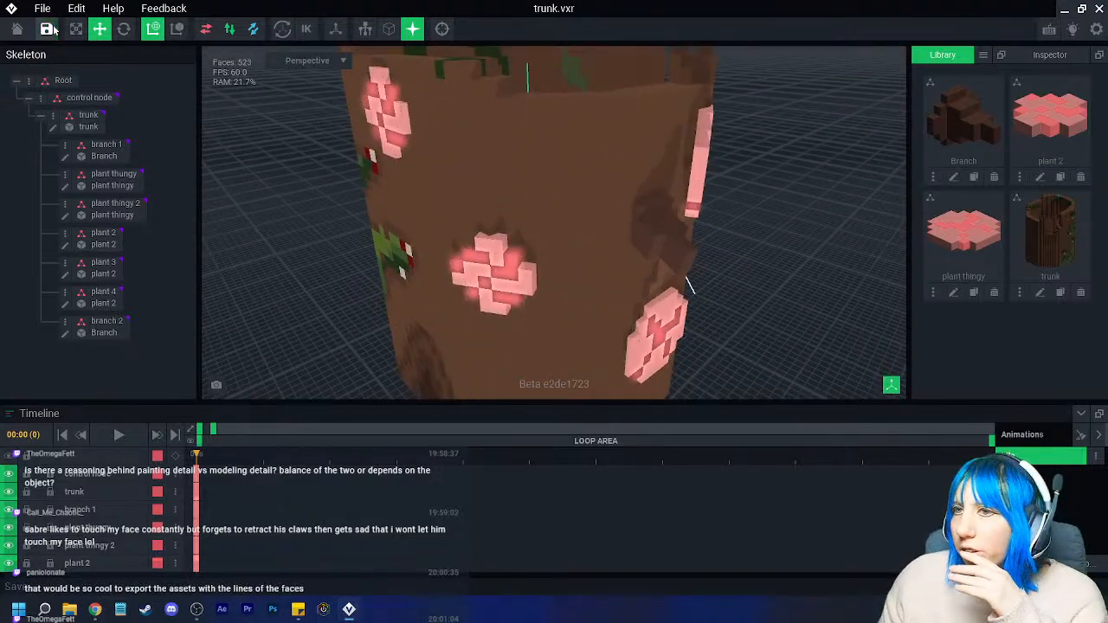
pyautogui.scroll(-6, 624, 291)
pyautogui.moveTo(682, 303); pyautogui.dragTo(619, 259, button='right')
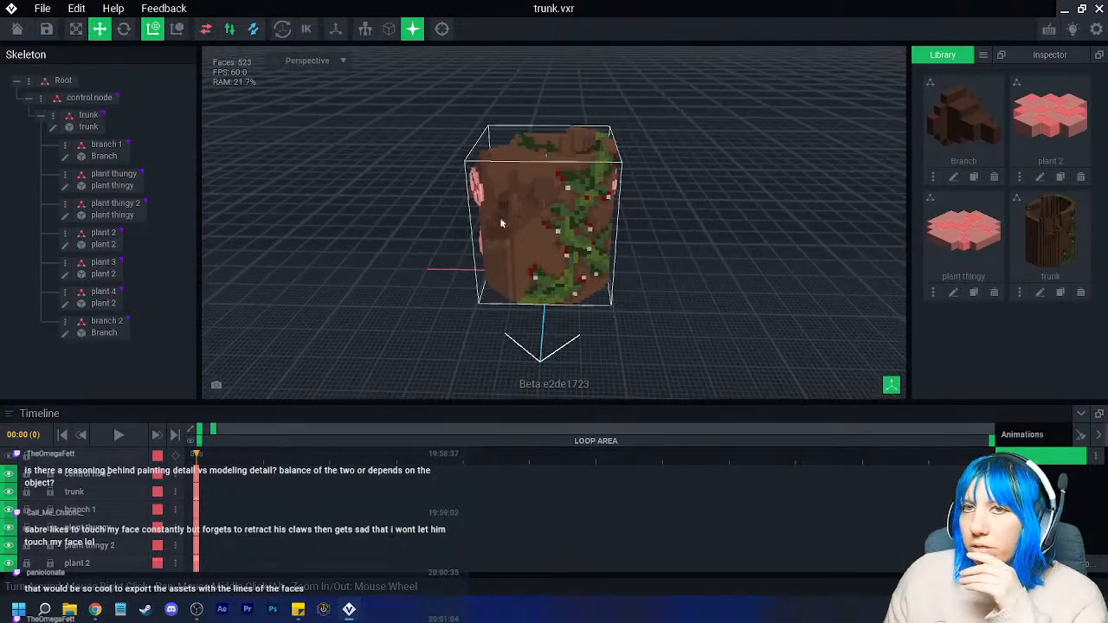
pyautogui.click(17, 29)
pyautogui.click(457, 225)
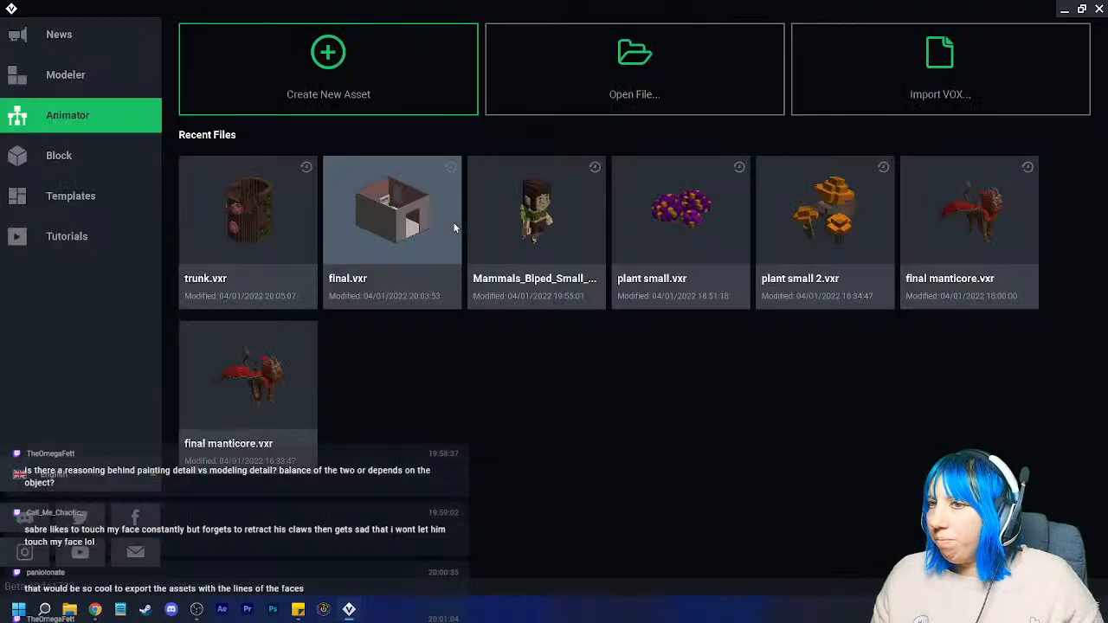
# - Reopen trunk.vxr and examine the painted vines, plants and branches around the trunk's exterior
pyautogui.click(245, 210)
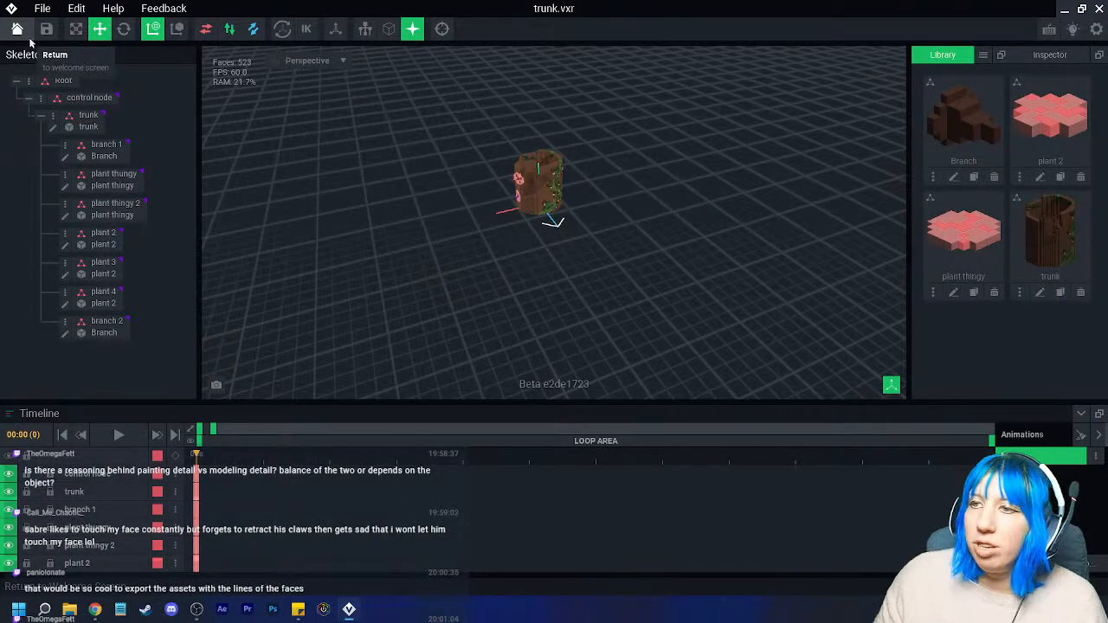
pyautogui.scroll(3, 572, 232)
pyautogui.moveTo(572, 232)
pyautogui.mouseDown(button='right')
pyautogui.moveTo(569, 248)
pyautogui.moveTo(495, 274)
pyautogui.moveTo(556, 288)
pyautogui.mouseUp(button='right')
pyautogui.click(555, 249)
pyautogui.scroll(3, 532, 282)
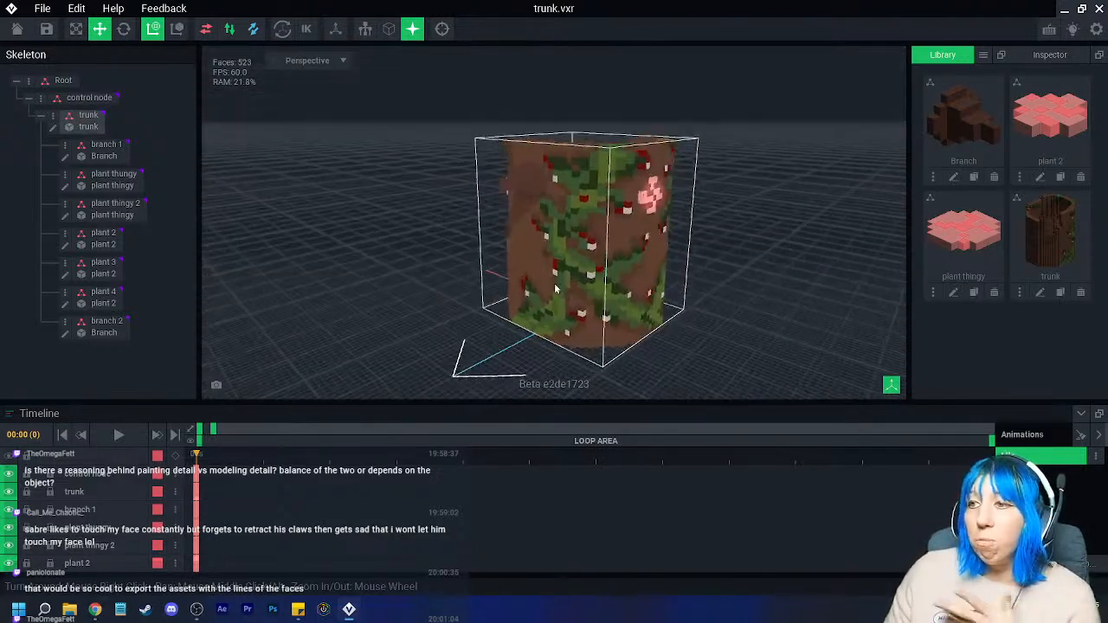
pyautogui.moveTo(519, 208); pyautogui.dragTo(465, 67, button='right')
pyautogui.moveTo(485, 174); pyautogui.dragTo(467, 223, button='right')
pyautogui.scroll(2, 426, 265)
pyautogui.moveTo(425, 265); pyautogui.dragTo(549, 302, button='right')
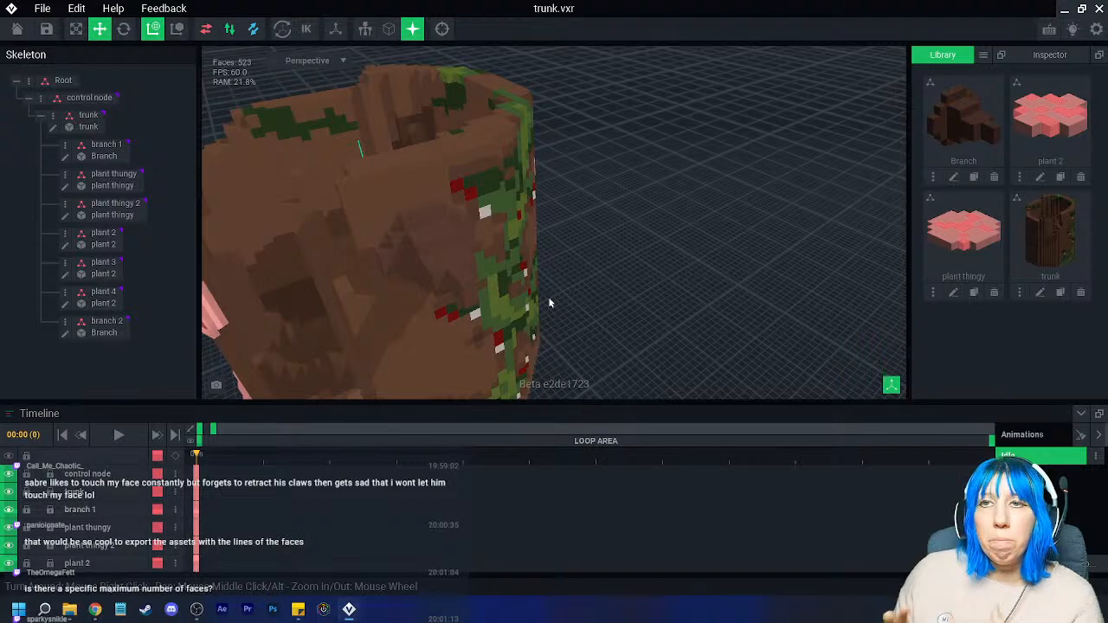
# - Examine the trunk's hollow interior and upper rim from above
pyautogui.moveTo(450, 243); pyautogui.dragTo(510, 264, button='right')
pyautogui.scroll(2, 544, 243)
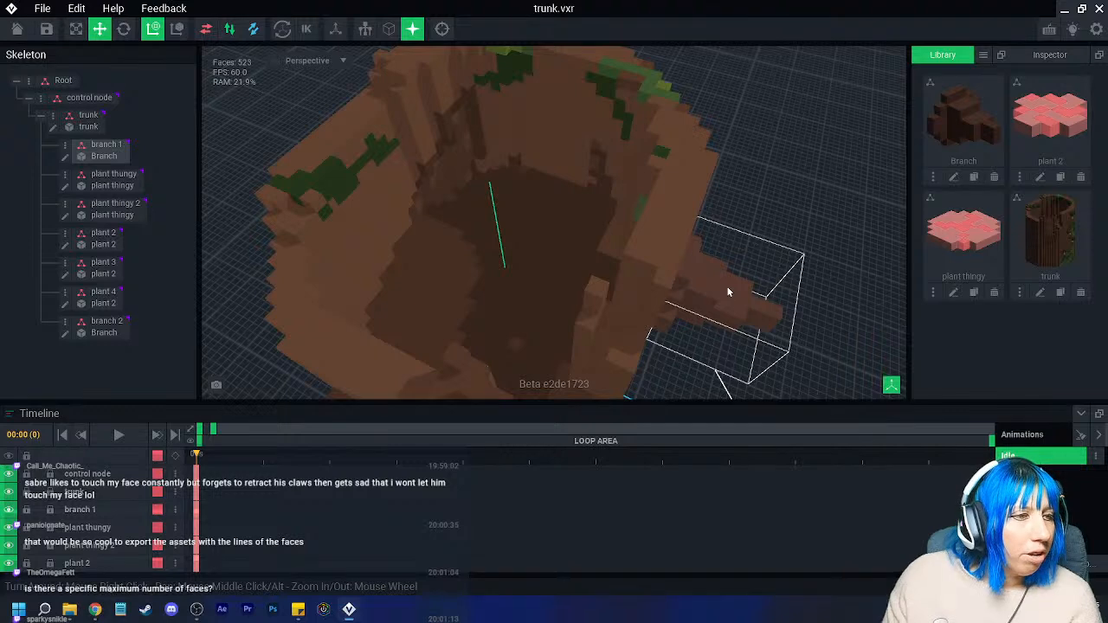
pyautogui.click(537, 342)
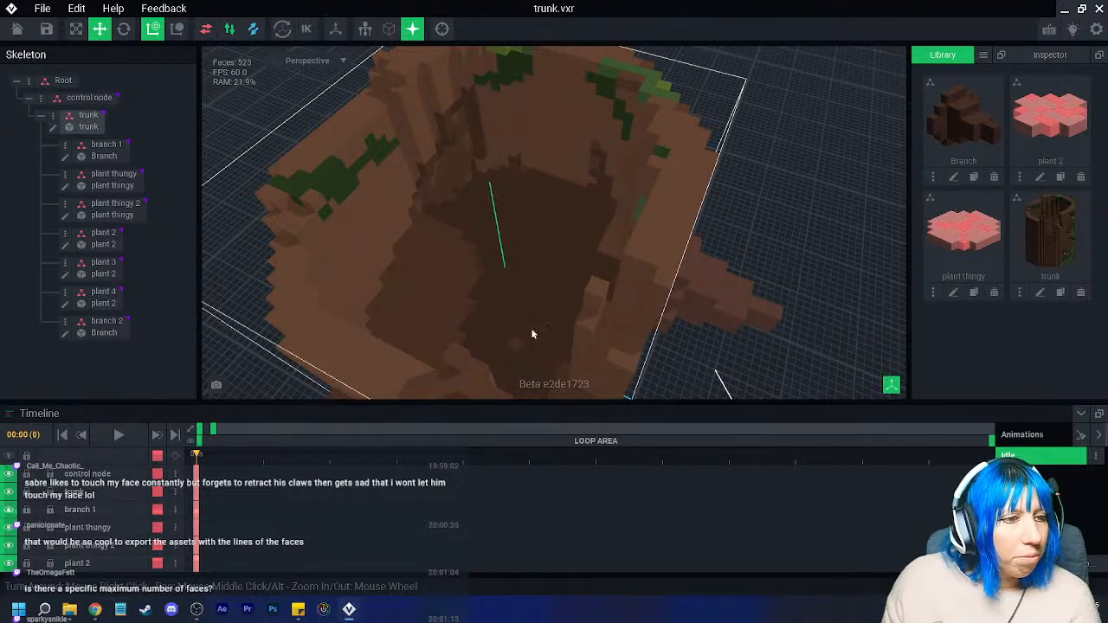
pyautogui.press('Escape')
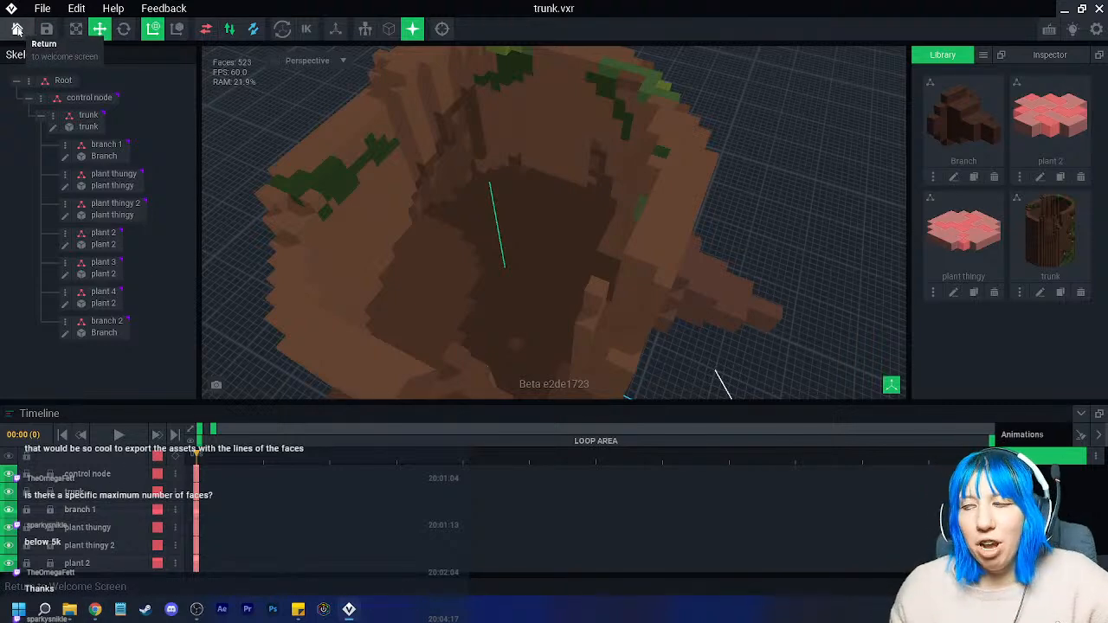
pyautogui.moveTo(693, 251); pyautogui.dragTo(503, 296, button='right')
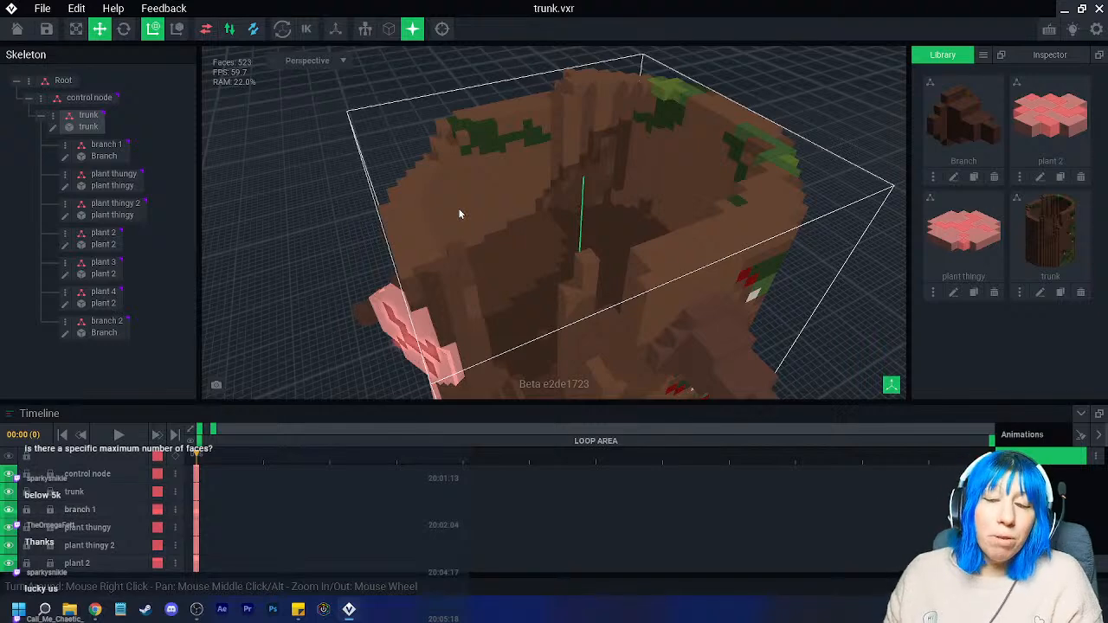
# - Clear the selection, and save and close trunk.vxr
pyautogui.click(283, 180)
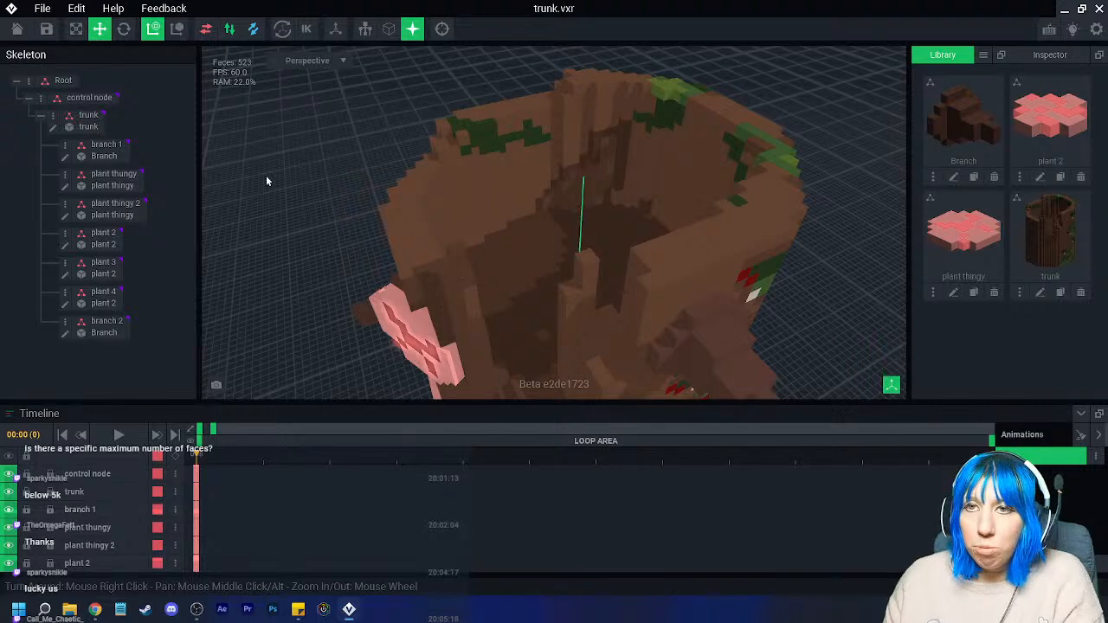
pyautogui.click(18, 28)
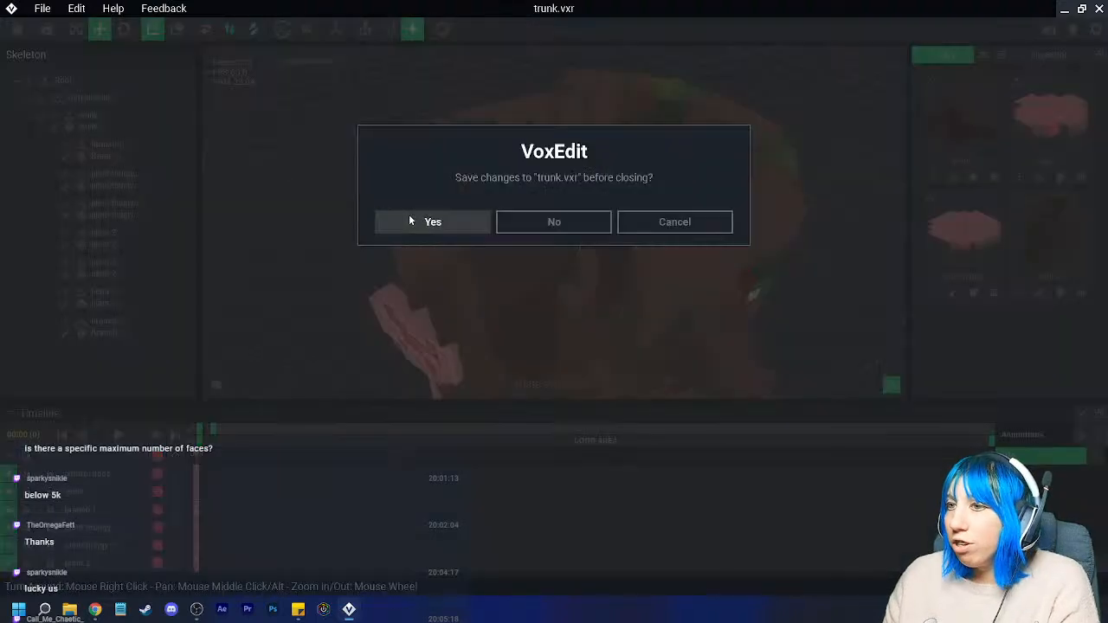
pyautogui.click(397, 220)
# - Open plant small 2.vxr to view its orange plants, and save and close it
pyautogui.click(771, 227)
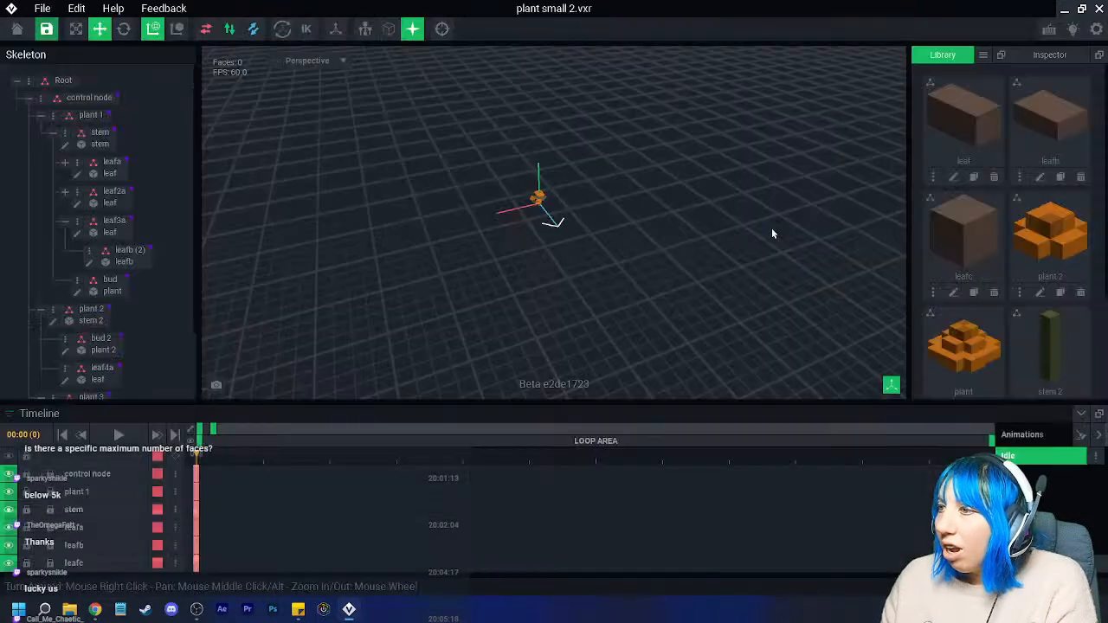
pyautogui.moveTo(545, 235); pyautogui.dragTo(423, 184, button='right')
pyautogui.click(16, 28)
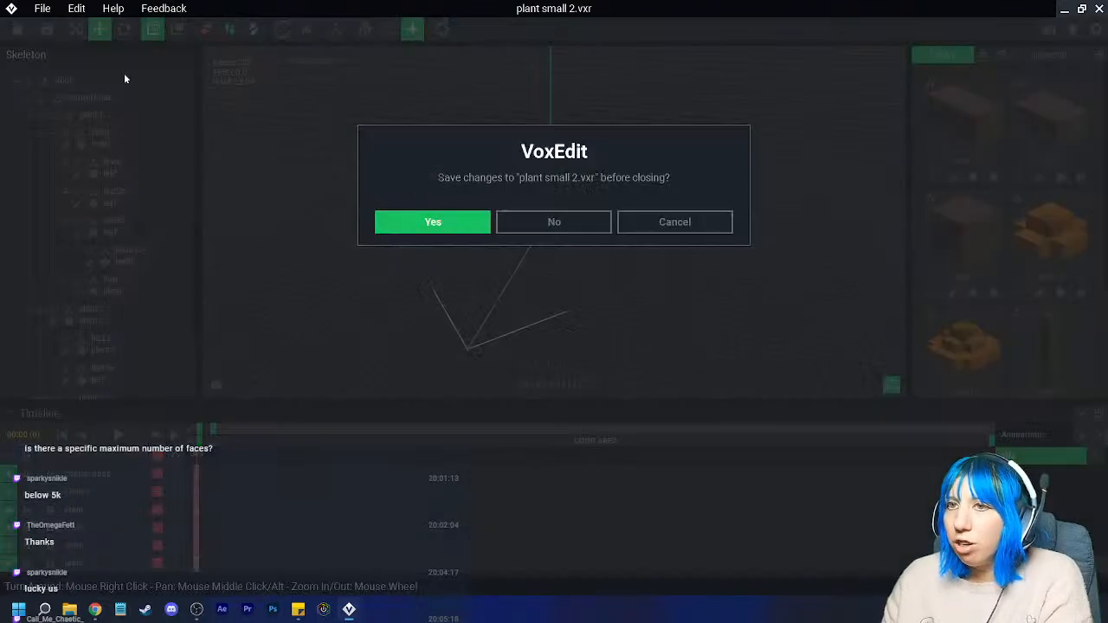
pyautogui.click(469, 230)
# - Open plant small.vxr to view its purple and orange plants, and save and close it
pyautogui.click(821, 211)
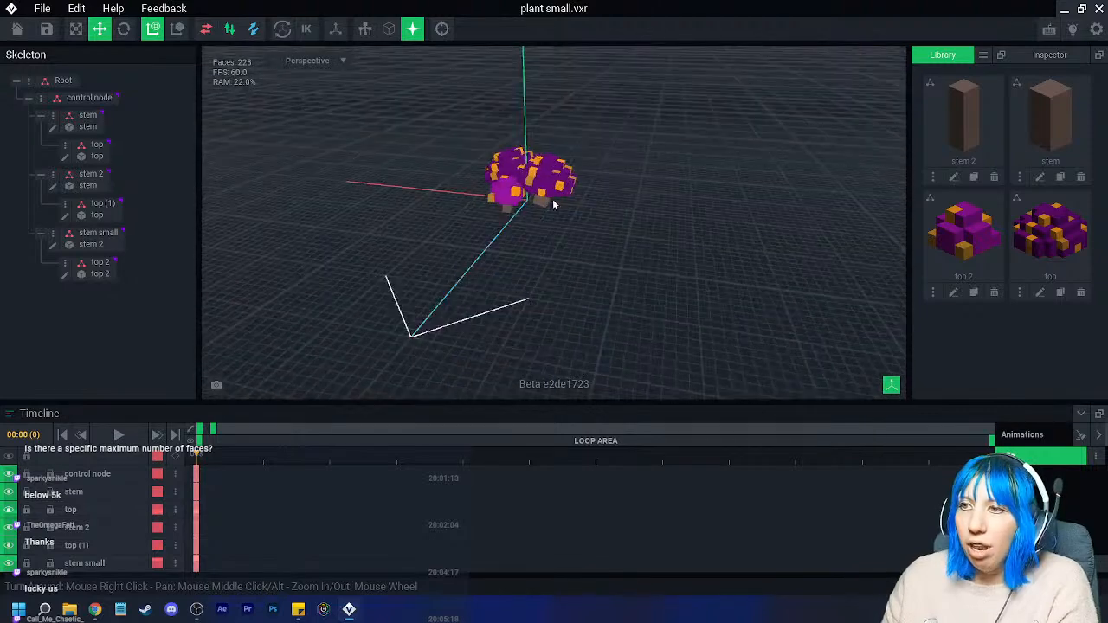
pyautogui.click(16, 29)
pyautogui.click(403, 227)
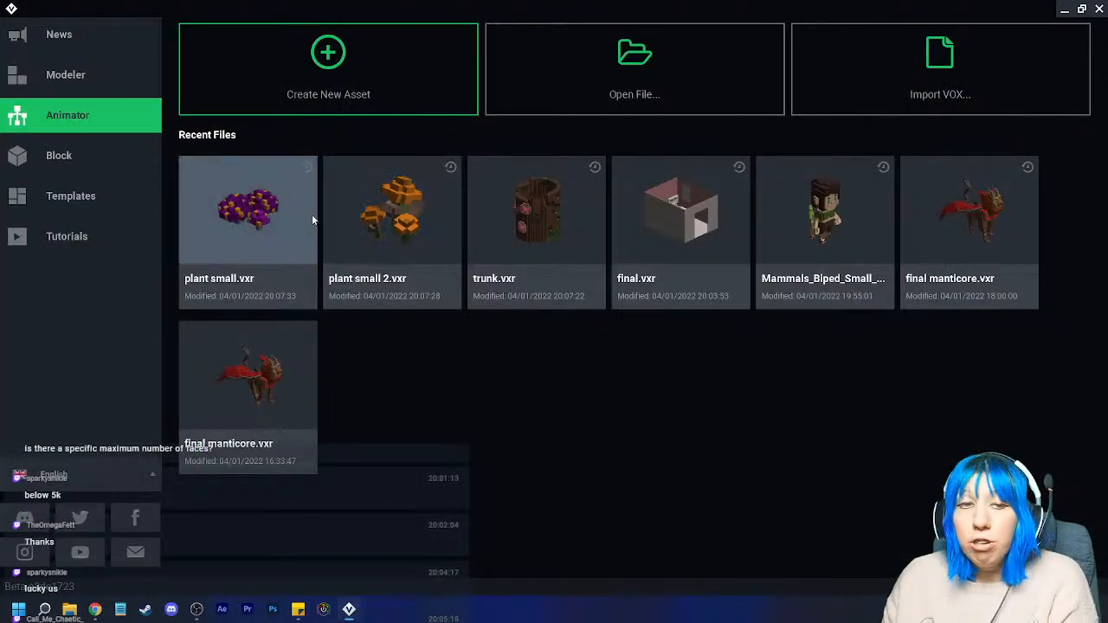